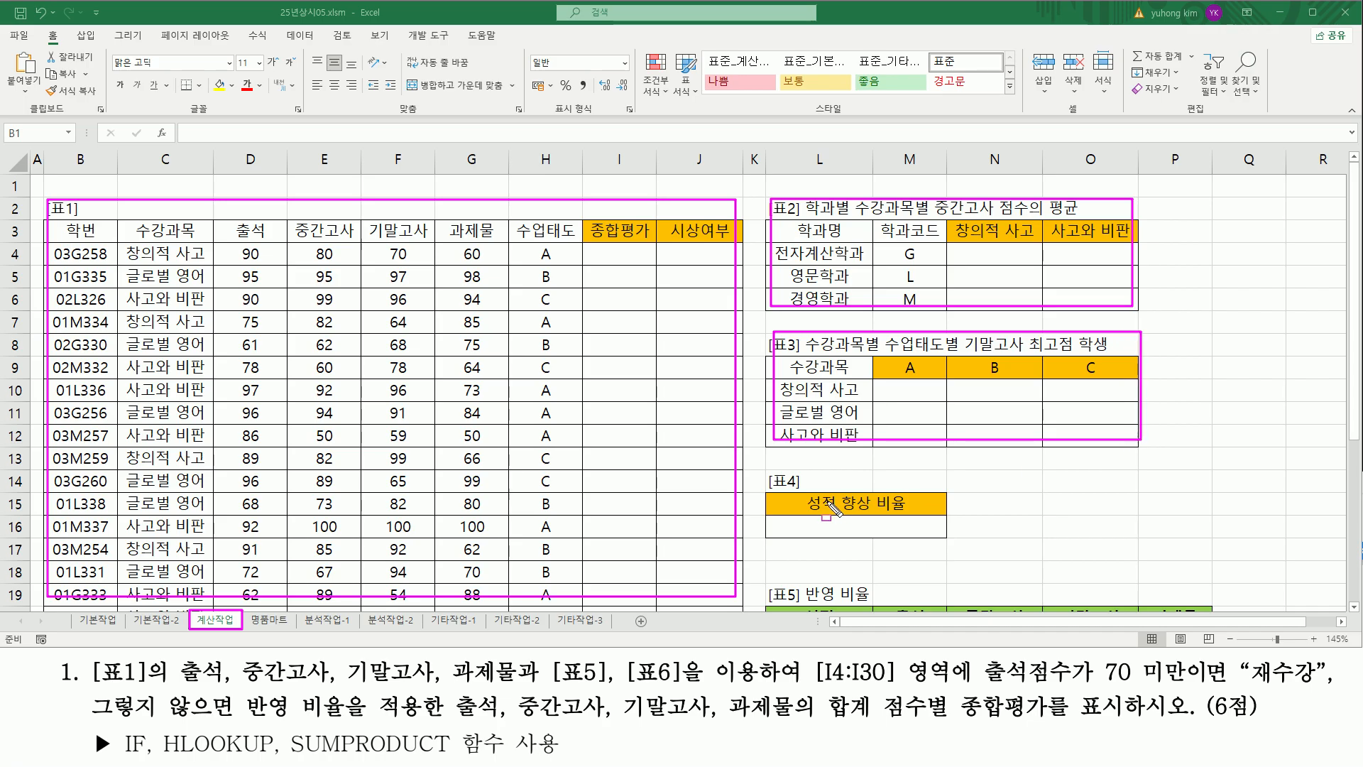
# - Look over the tables on the 계산작업 sheet, from [표1] down to [표5] 반영 비율 and [표6] 합계 점수별 종합평가
pyautogui.moveTo(772, 474); pyautogui.dragTo(944, 537)
pyautogui.press('Escape')
pyautogui.click(980, 529)
pyautogui.scroll(-2, 982, 503)
pyautogui.scroll(-1, 981, 504)
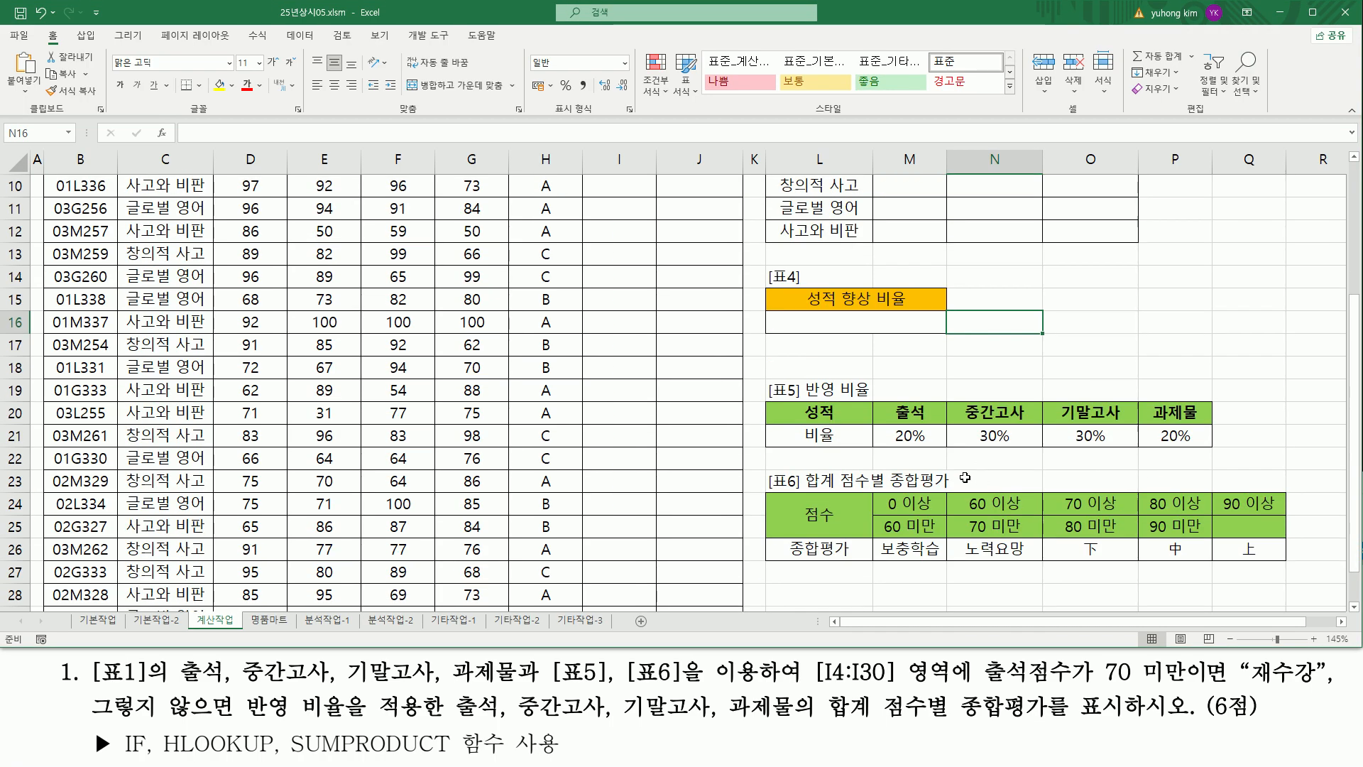
pyautogui.moveTo(778, 384)
pyautogui.mouseDown()
pyautogui.moveTo(1069, 438)
pyautogui.moveTo(1196, 445)
pyautogui.mouseUp()
pyautogui.moveTo(775, 490); pyautogui.dragTo(1256, 569)
pyautogui.press('Escape')
pyautogui.scroll(-3, 599, 527)
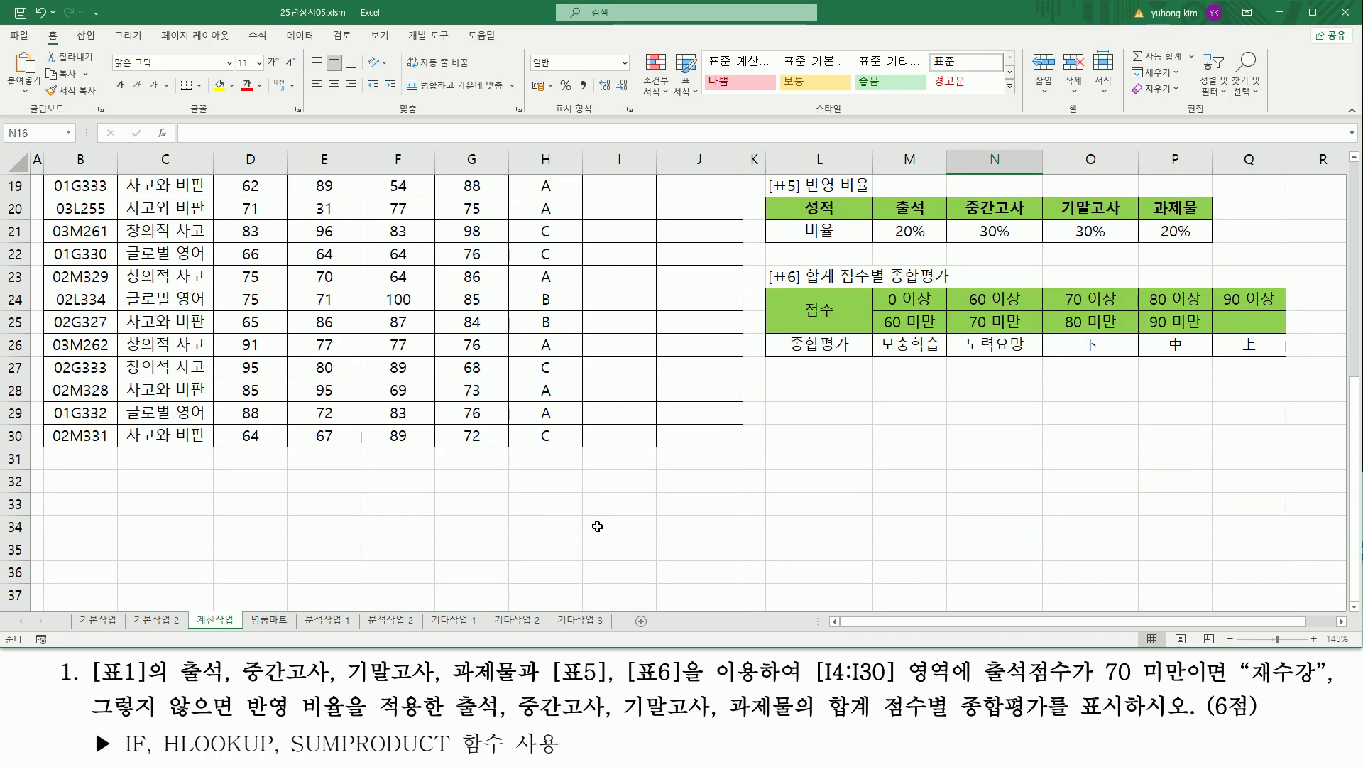
pyautogui.scroll(6, 597, 526)
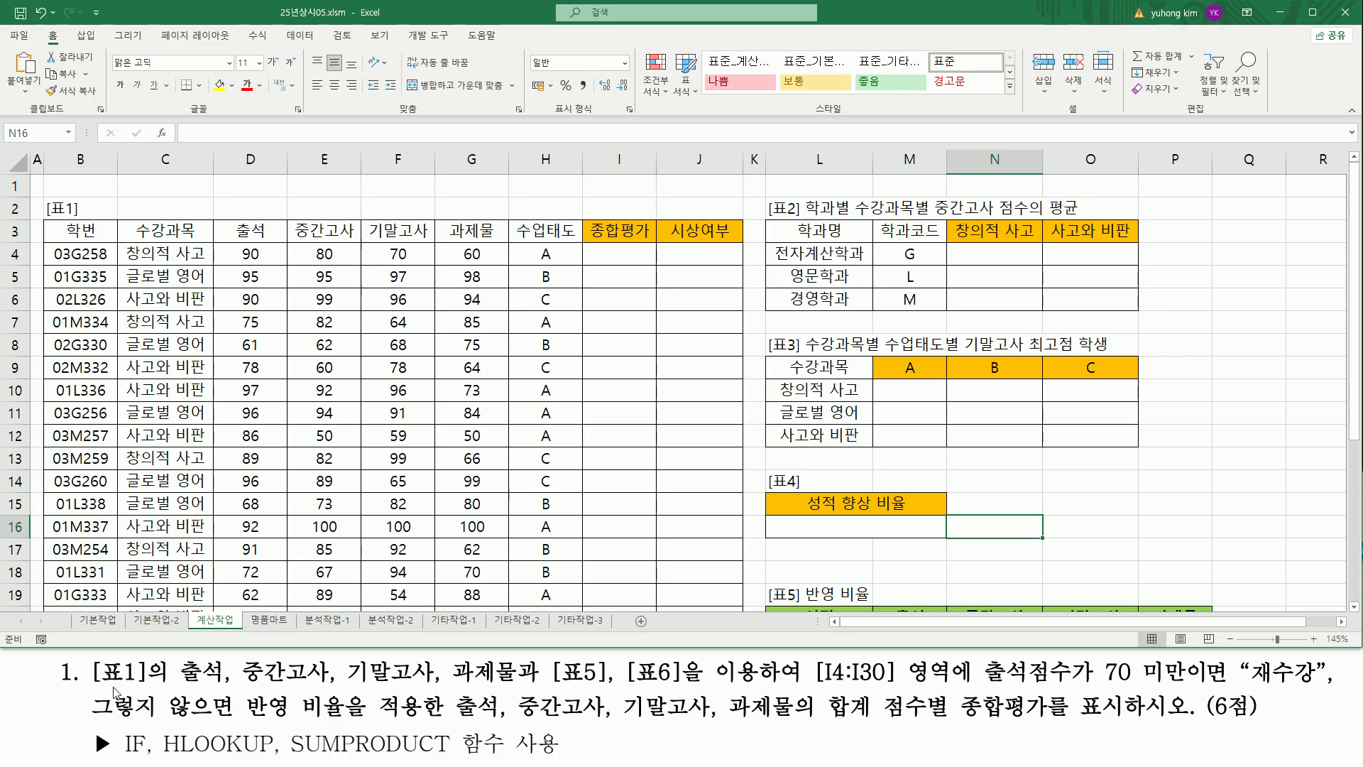
# - Examine the 출석, 중간고사, 기말고사 and 과제물 headers of [표1] and the lookup tables [표5] and [표6] for task 1
pyautogui.moveTo(91, 688); pyautogui.dragTo(522, 690)
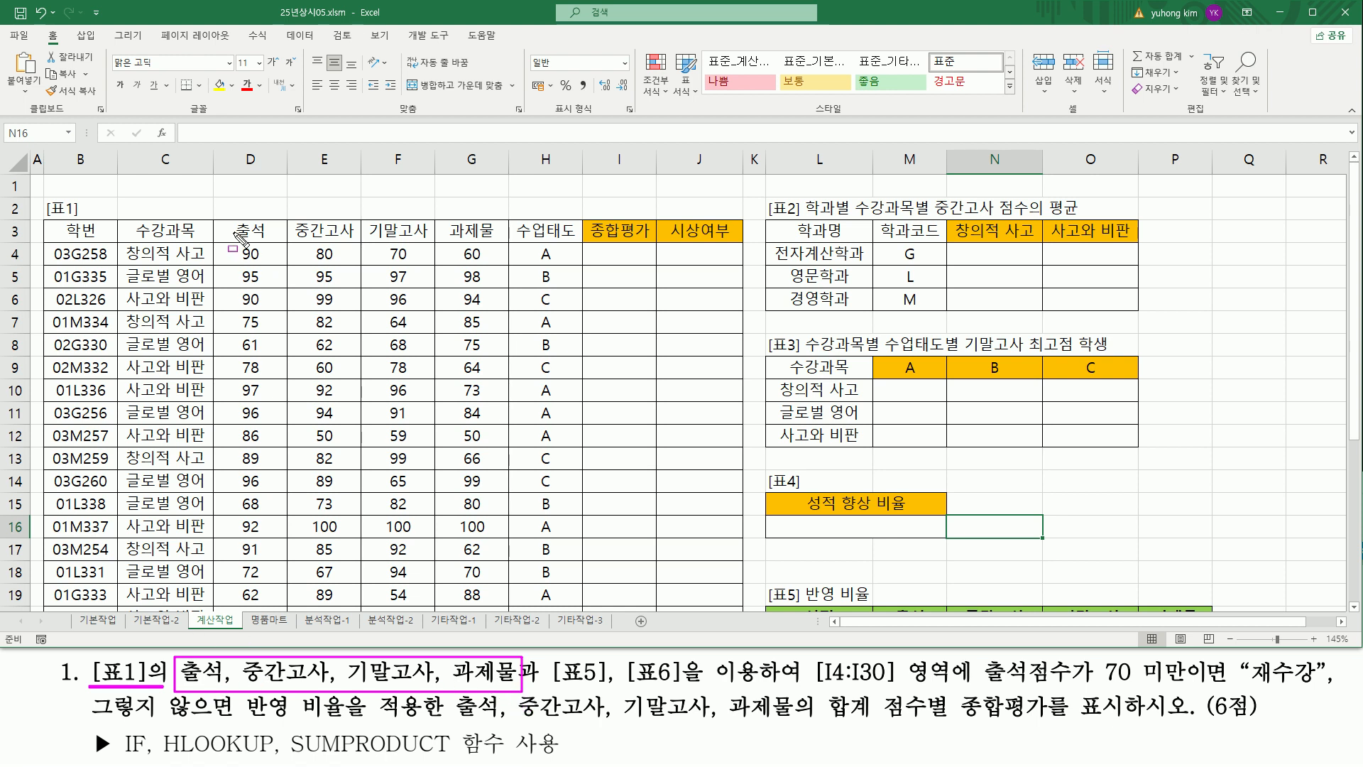
pyautogui.moveTo(227, 222)
pyautogui.mouseDown()
pyautogui.moveTo(270, 243)
pyautogui.moveTo(497, 243)
pyautogui.mouseUp()
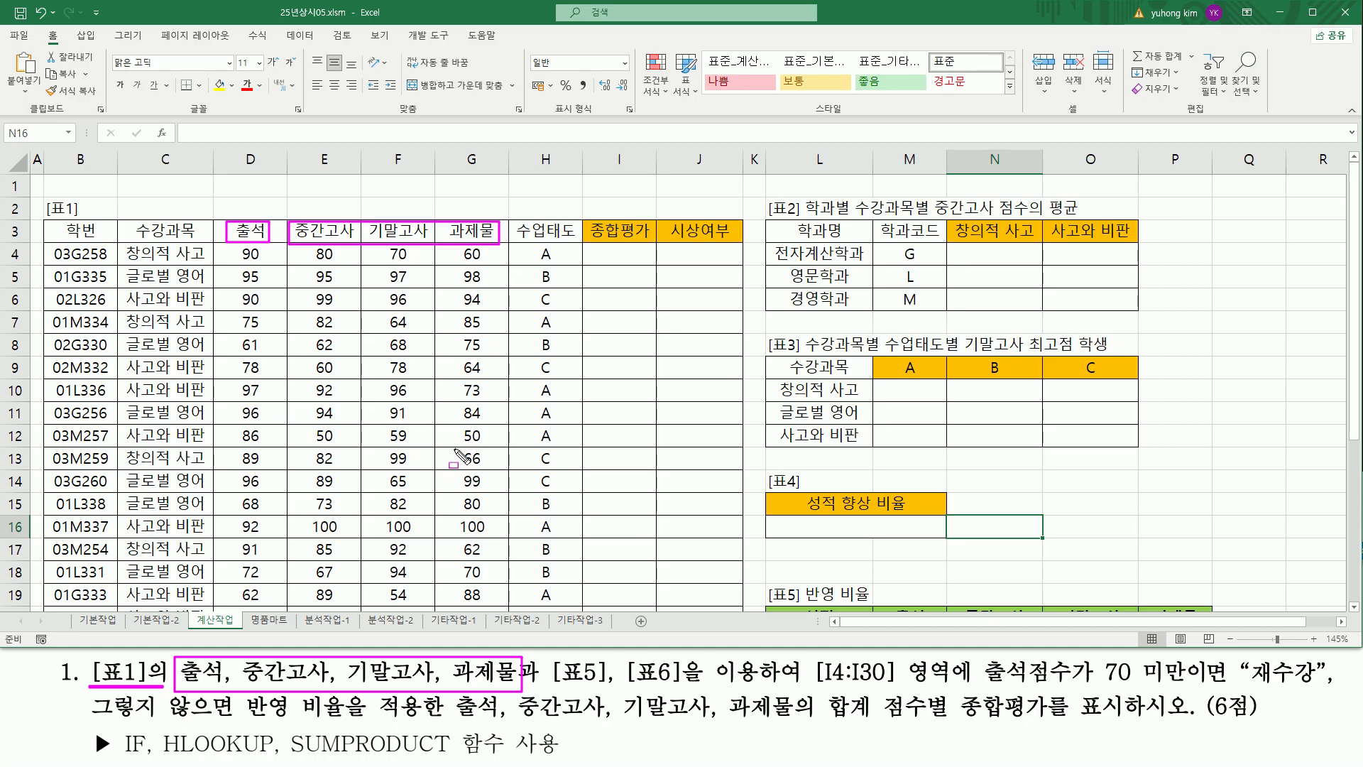
pyautogui.moveTo(555, 687); pyautogui.dragTo(760, 688)
pyautogui.press('Escape')
pyautogui.scroll(-3, 730, 532)
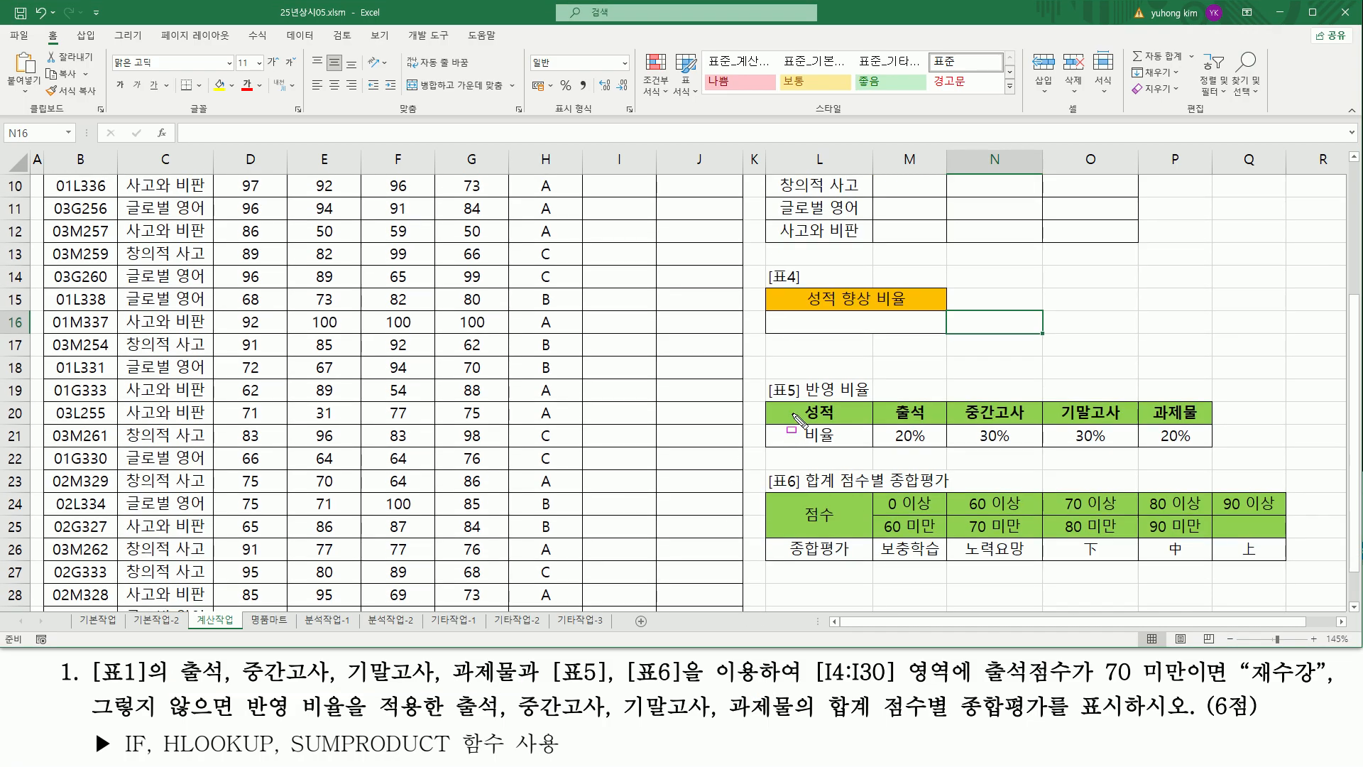
pyautogui.moveTo(768, 382)
pyautogui.mouseDown()
pyautogui.moveTo(994, 451)
pyautogui.moveTo(1219, 465)
pyautogui.moveTo(1211, 447)
pyautogui.mouseUp()
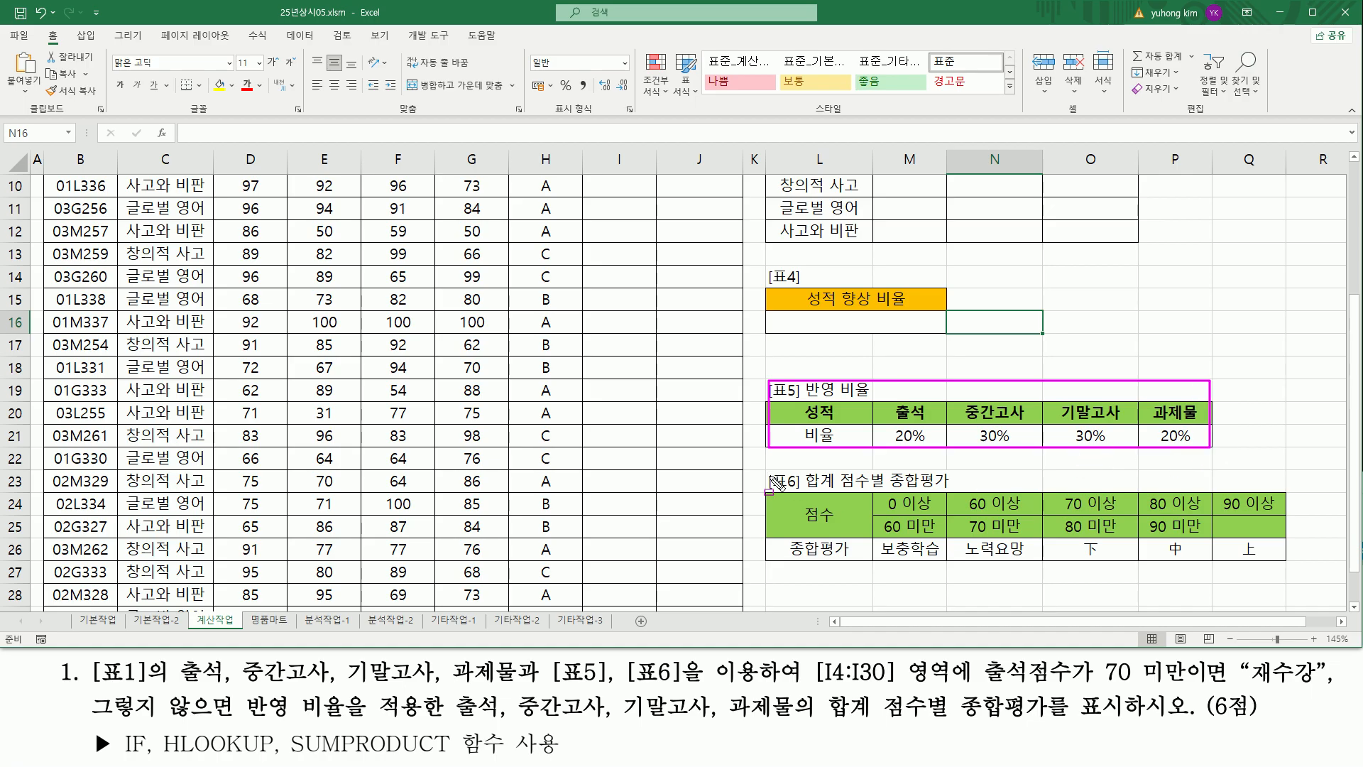
pyautogui.moveTo(768, 470)
pyautogui.mouseDown()
pyautogui.moveTo(1079, 568)
pyautogui.moveTo(1292, 572)
pyautogui.moveTo(1284, 559)
pyautogui.mouseUp()
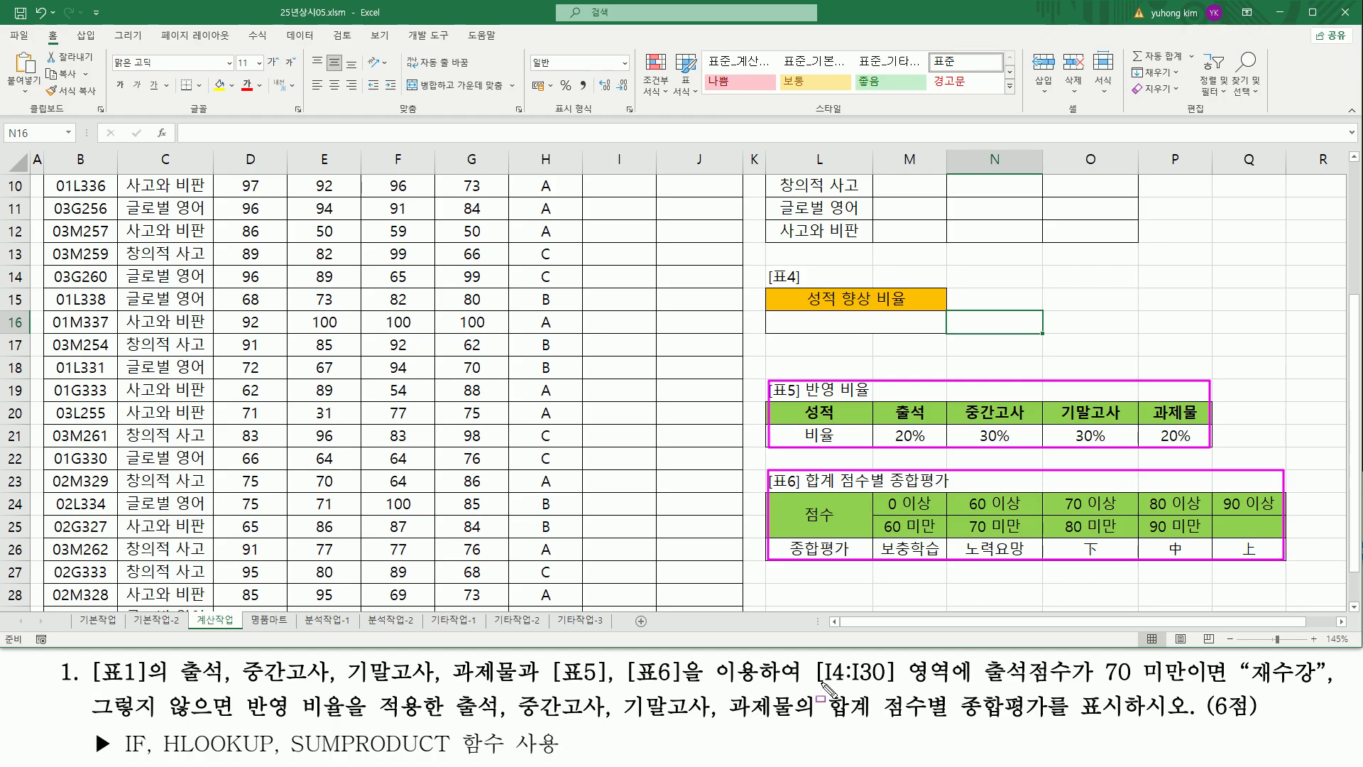
pyautogui.moveTo(815, 689)
pyautogui.mouseDown()
pyautogui.moveTo(916, 706)
pyautogui.moveTo(922, 654)
pyautogui.moveTo(1136, 684)
pyautogui.moveTo(1305, 658)
pyautogui.moveTo(1237, 686)
pyautogui.mouseUp()
pyautogui.moveTo(94, 720); pyautogui.dragTo(1127, 720)
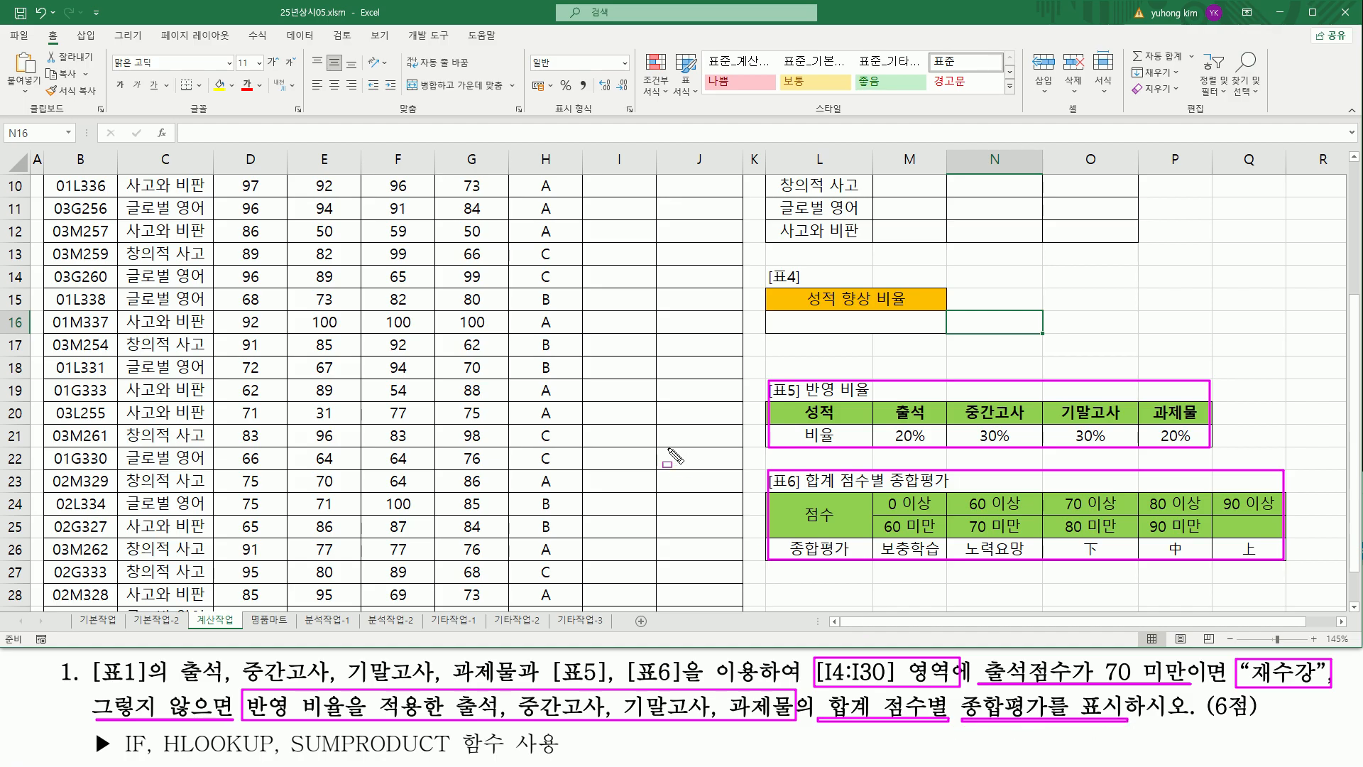
# - Examine the 종합평가 column and the 출석 scores in [표1] against the "재수강" condition of task 1
pyautogui.scroll(3, 630, 424)
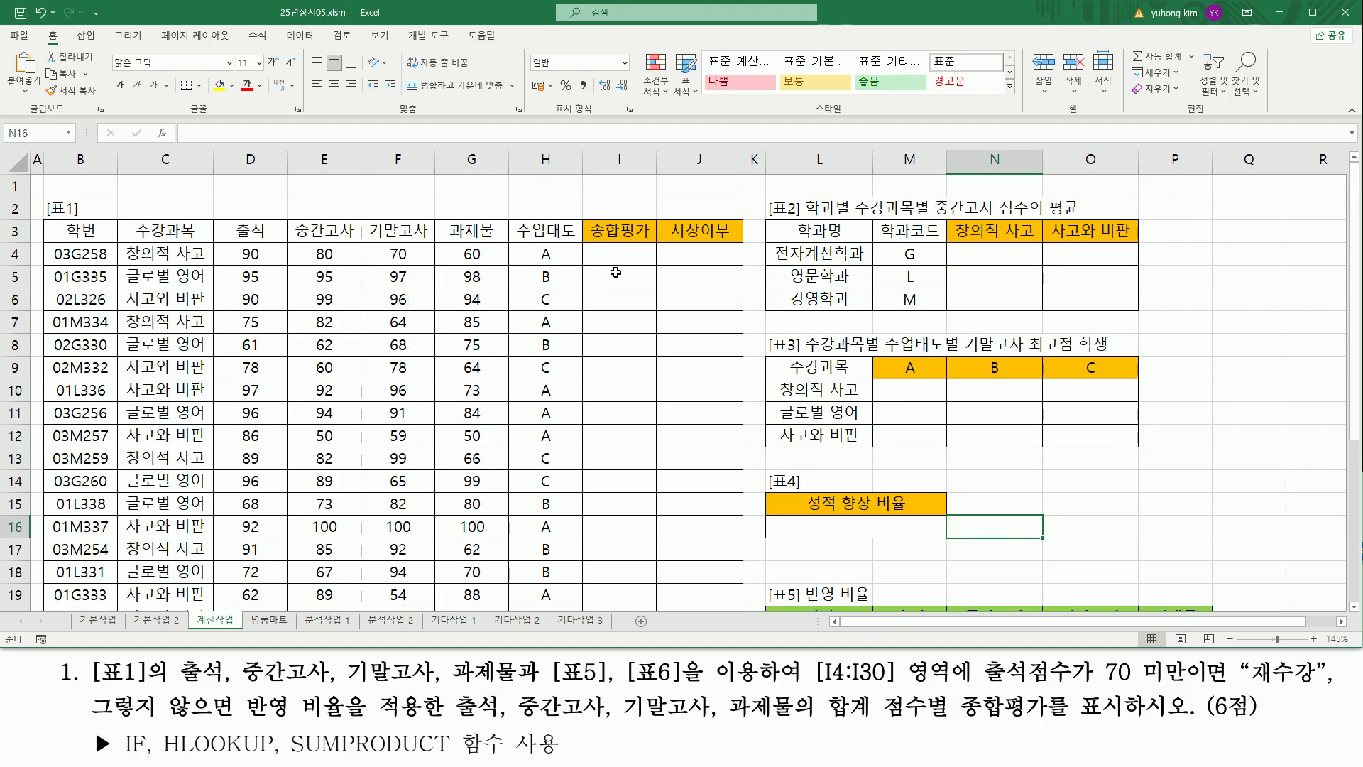
pyautogui.moveTo(588, 248)
pyautogui.mouseDown()
pyautogui.moveTo(628, 340)
pyautogui.moveTo(657, 615)
pyautogui.mouseUp()
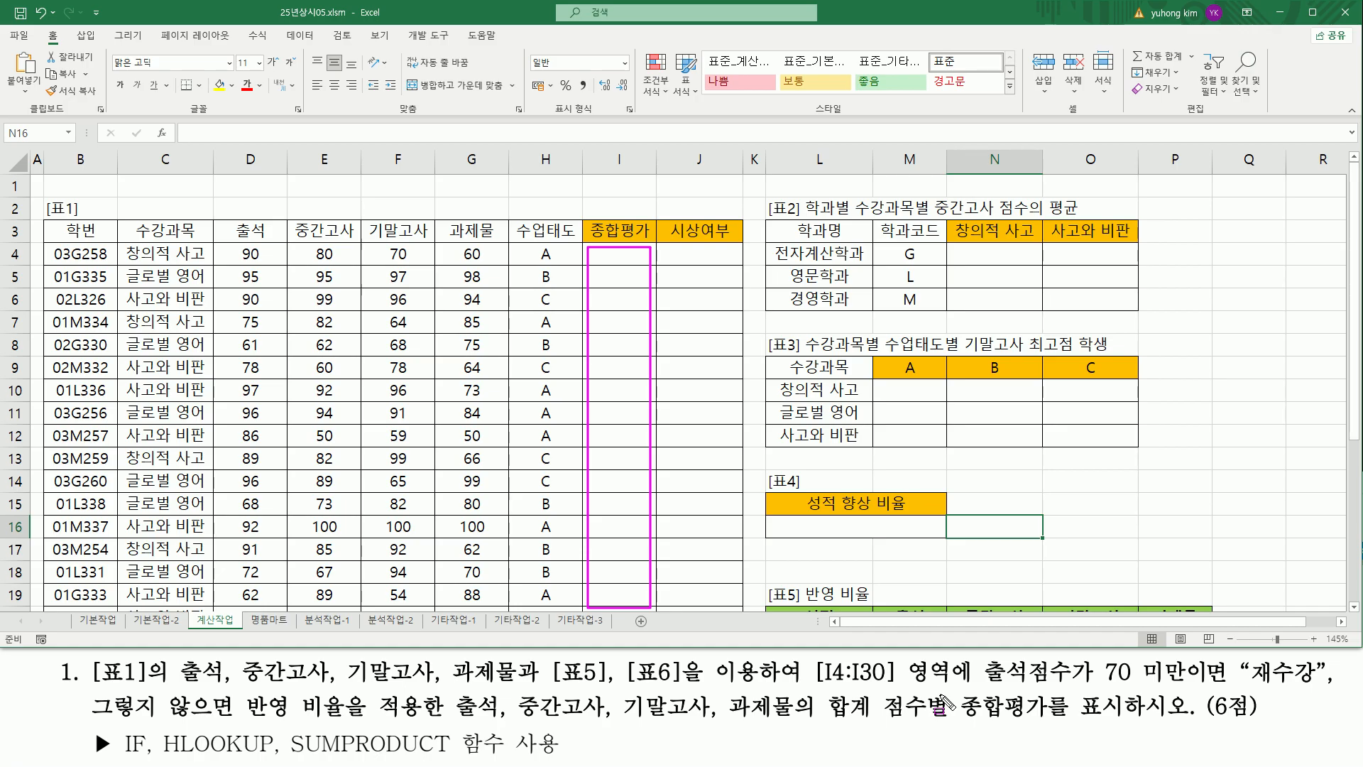
pyautogui.moveTo(977, 687)
pyautogui.mouseDown()
pyautogui.moveTo(1084, 675)
pyautogui.moveTo(1085, 660)
pyautogui.mouseUp()
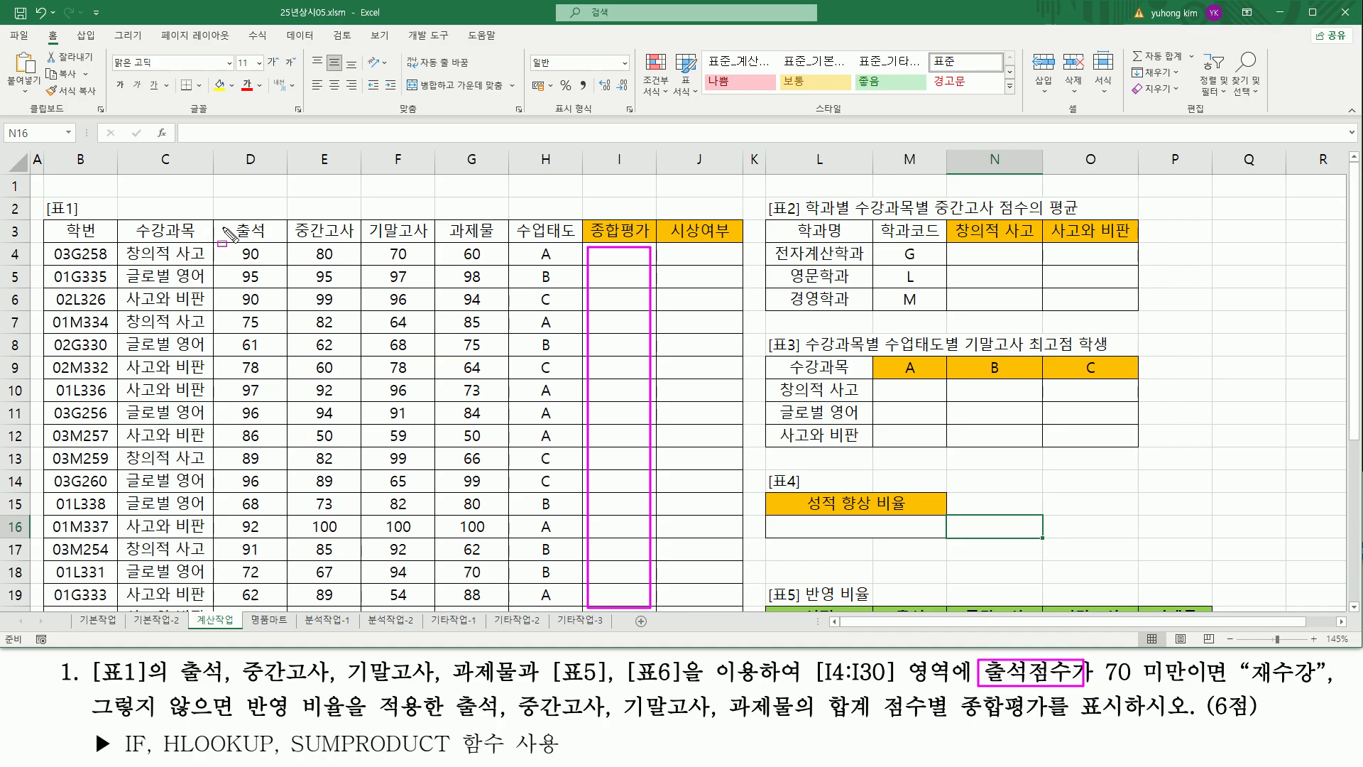
pyautogui.moveTo(233, 244); pyautogui.dragTo(269, 609)
pyautogui.moveTo(1105, 684)
pyautogui.mouseDown()
pyautogui.moveTo(1288, 687)
pyautogui.moveTo(1317, 664)
pyautogui.mouseUp()
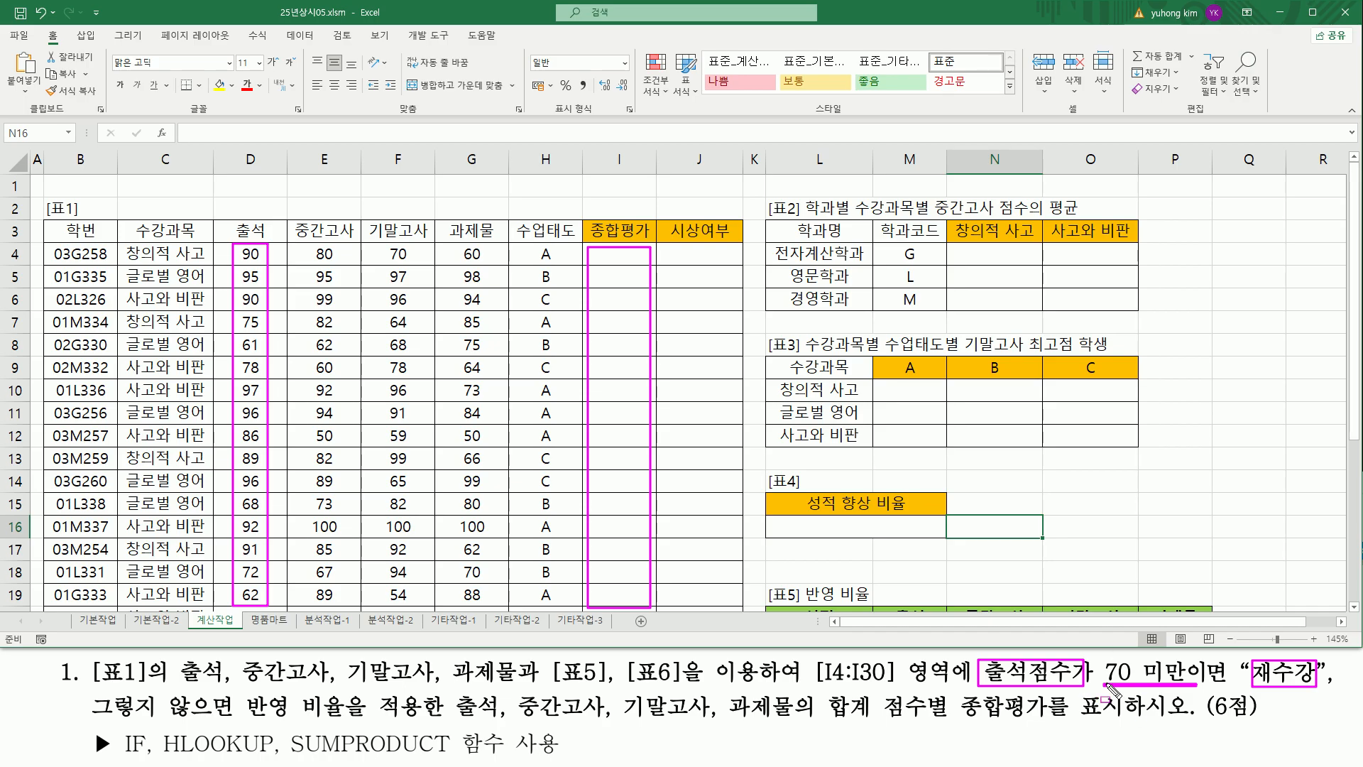
pyautogui.moveTo(91, 718); pyautogui.dragTo(884, 722)
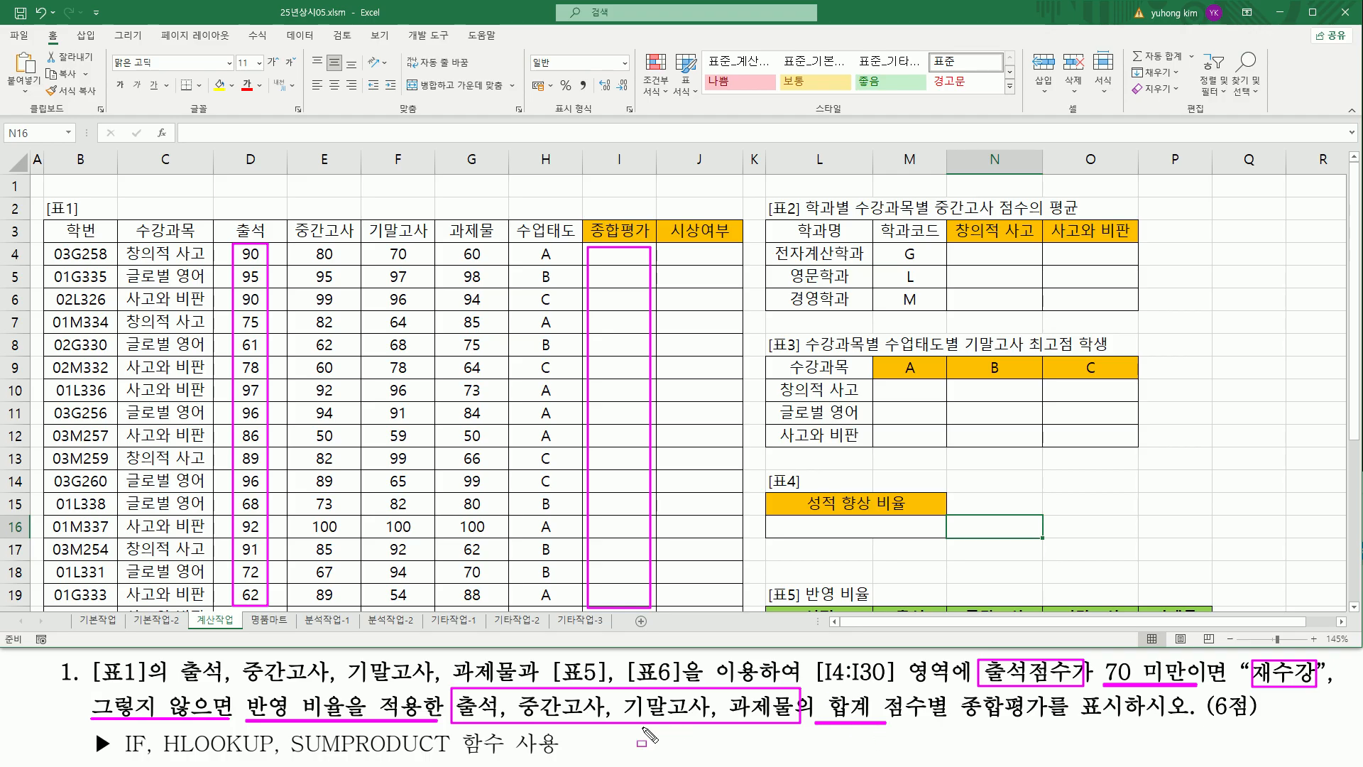
pyautogui.press('Escape')
# - Compare the four scores of student row 9 in [표1] with the matching 비율 values in [표5] for the weighted total
pyautogui.scroll(-1, 931, 529)
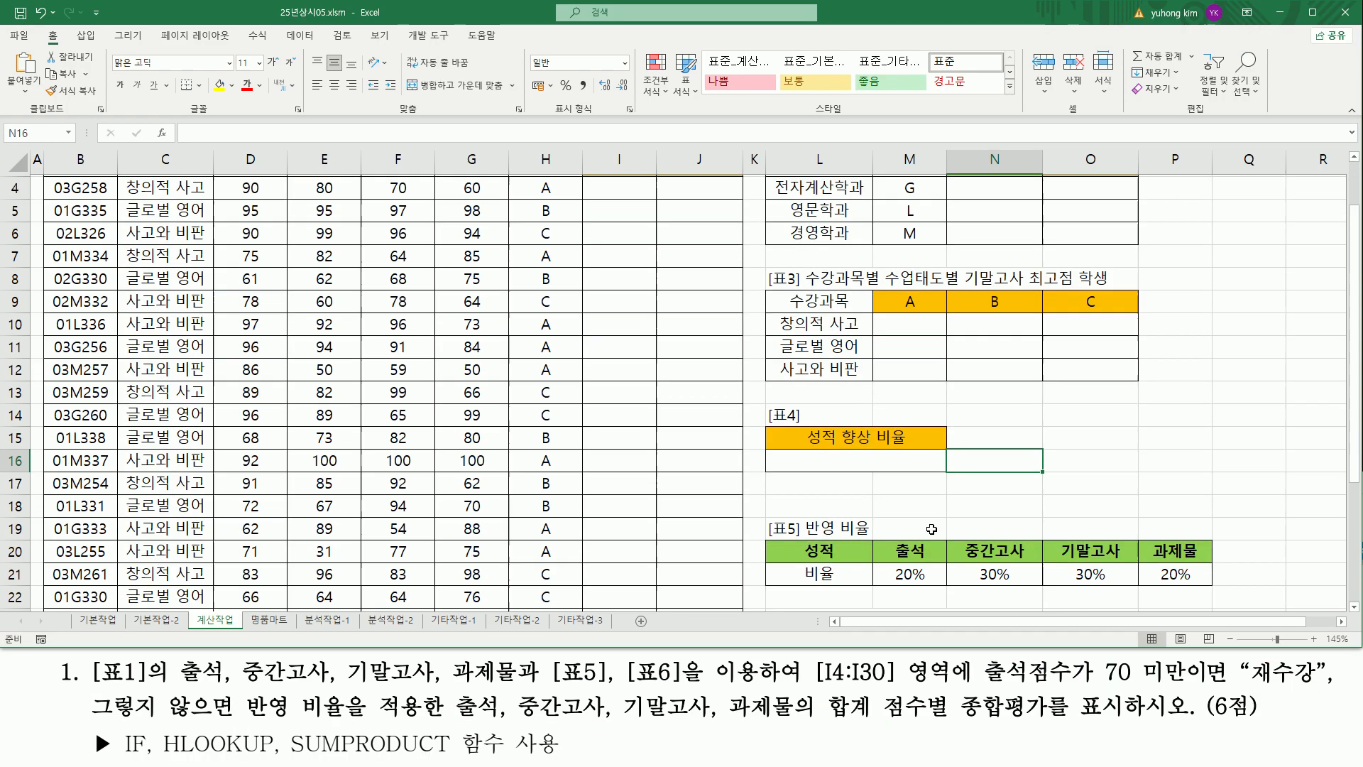
pyautogui.scroll(-1, 931, 529)
pyautogui.moveTo(769, 468); pyautogui.dragTo(1216, 520)
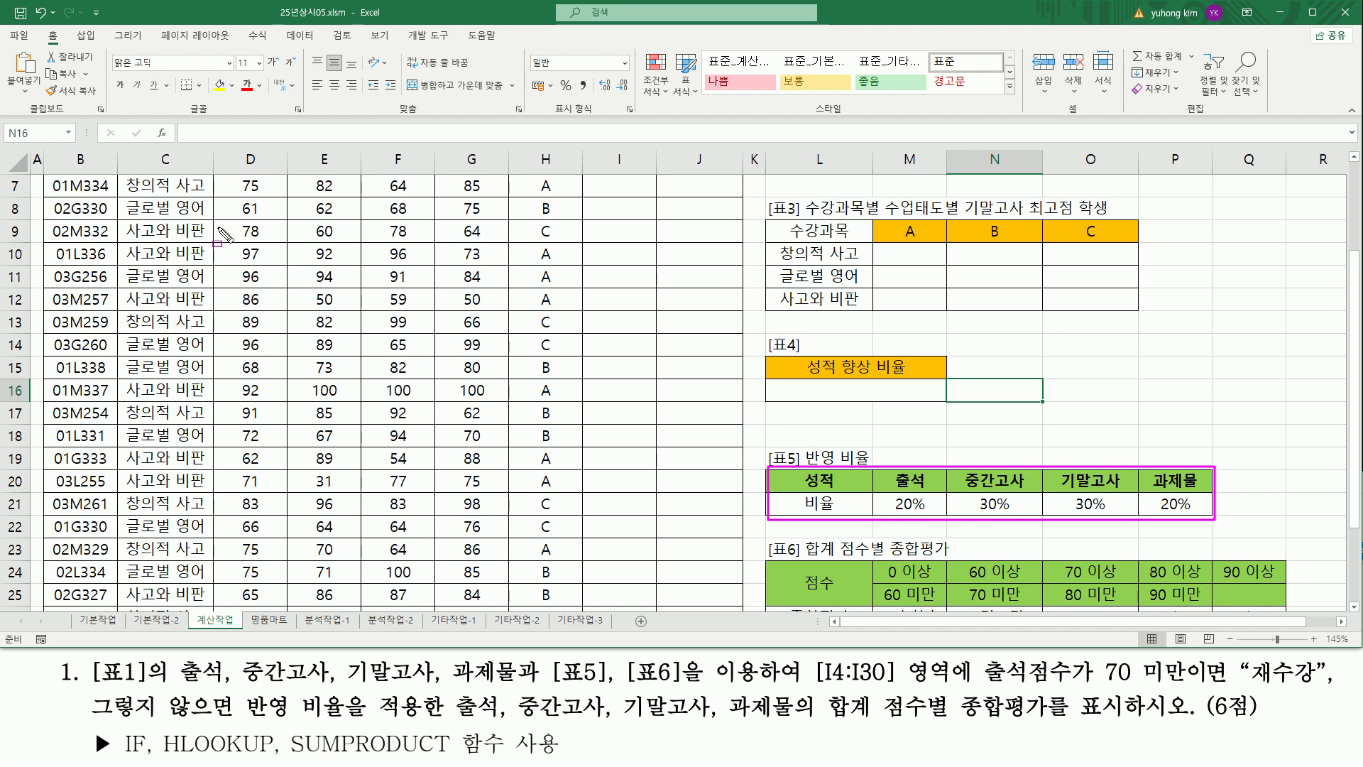
pyautogui.moveTo(219, 224)
pyautogui.mouseDown()
pyautogui.moveTo(472, 247)
pyautogui.moveTo(508, 263)
pyautogui.moveTo(509, 423)
pyautogui.moveTo(507, 248)
pyautogui.mouseUp()
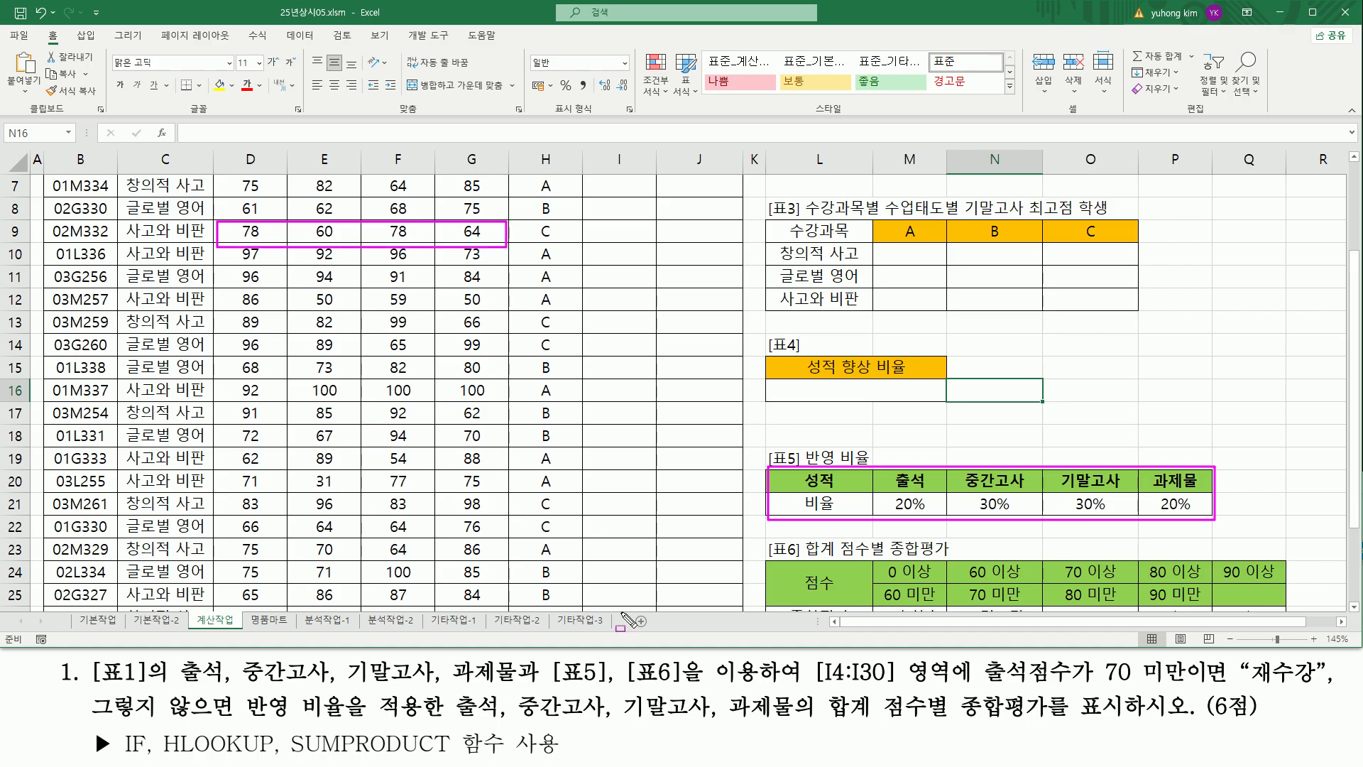
pyautogui.moveTo(247, 720); pyautogui.dragTo(428, 720)
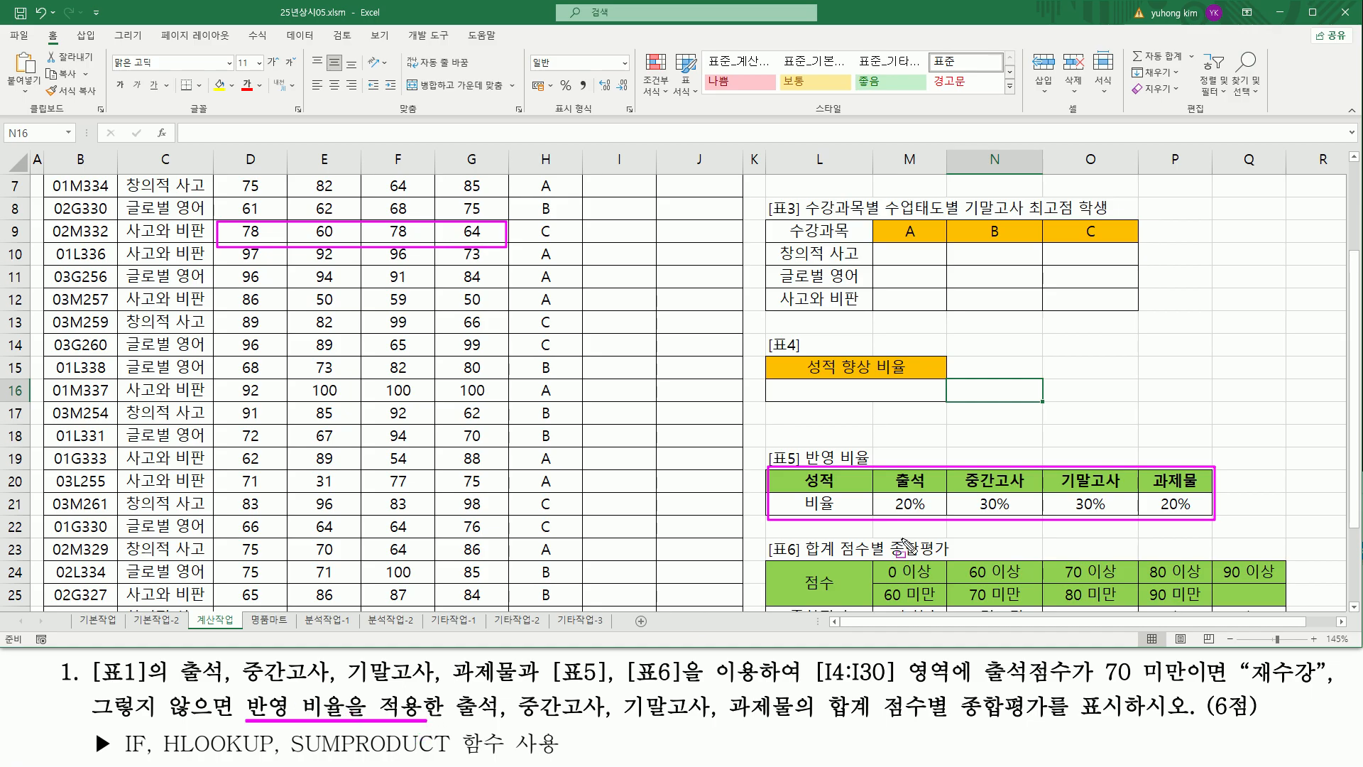
pyautogui.moveTo(237, 225); pyautogui.dragTo(270, 244)
pyautogui.moveTo(892, 497); pyautogui.dragTo(937, 515)
pyautogui.moveTo(312, 224); pyautogui.dragTo(345, 240)
pyautogui.moveTo(978, 499); pyautogui.dragTo(1022, 516)
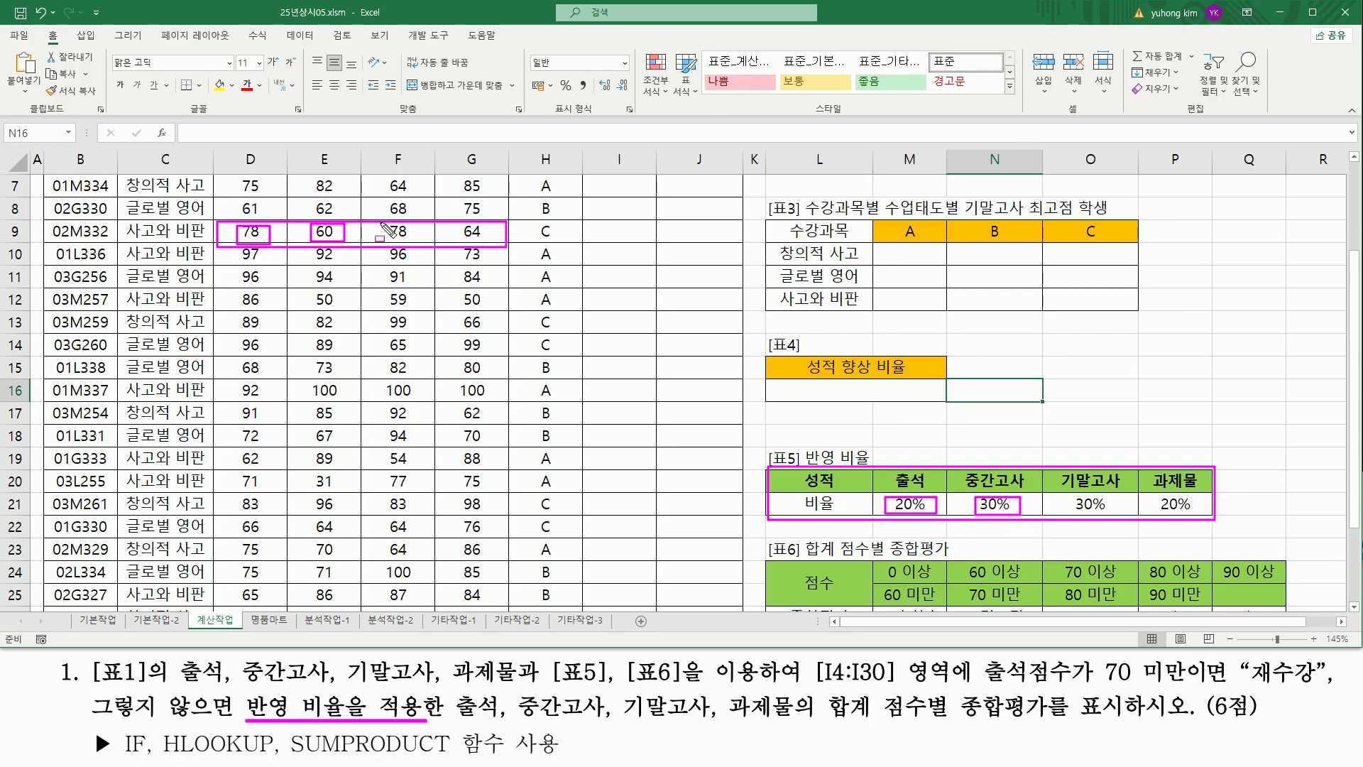
pyautogui.moveTo(384, 223); pyautogui.dragTo(417, 243)
pyautogui.moveTo(1072, 496); pyautogui.dragTo(1118, 516)
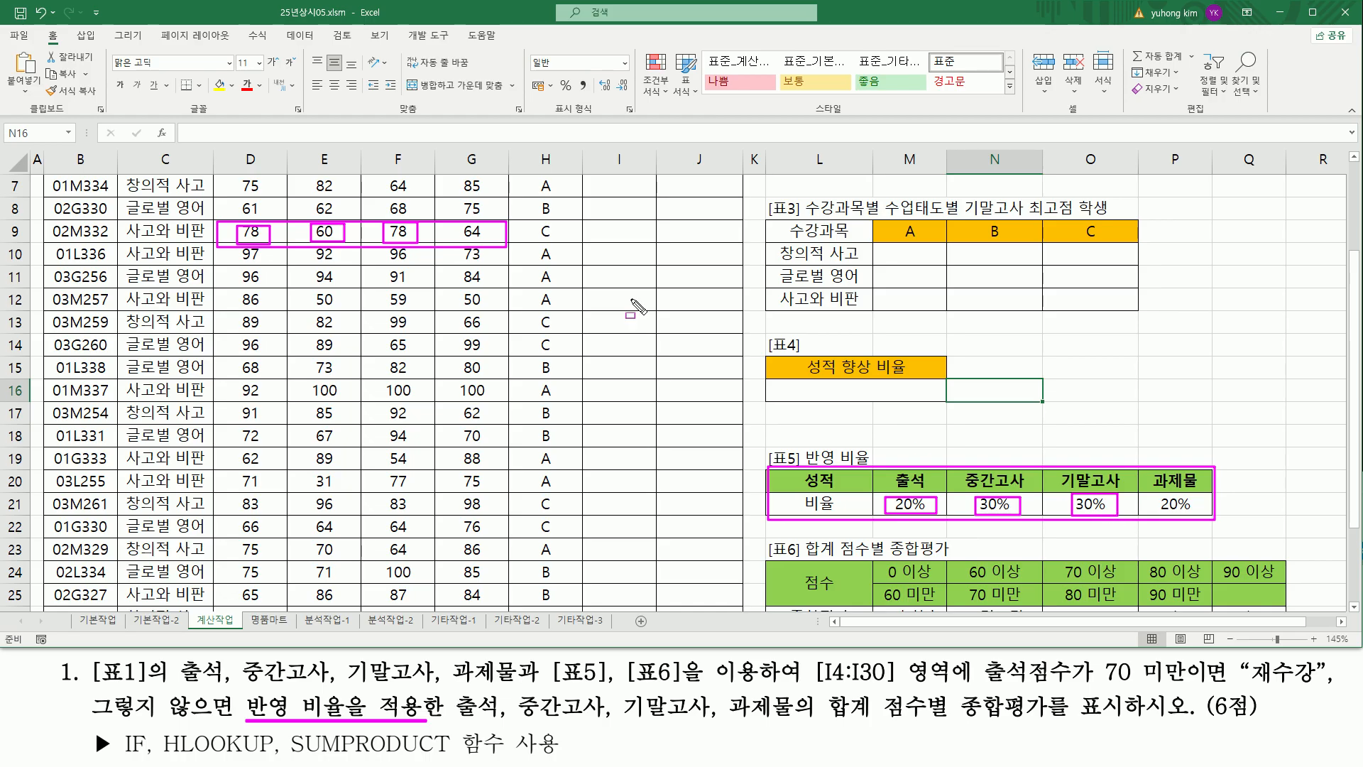
pyautogui.moveTo(459, 223)
pyautogui.mouseDown()
pyautogui.moveTo(487, 226)
pyautogui.moveTo(485, 242)
pyautogui.moveTo(459, 241)
pyautogui.mouseUp()
pyautogui.moveTo(1162, 502)
pyautogui.mouseDown()
pyautogui.moveTo(1198, 497)
pyautogui.moveTo(1205, 518)
pyautogui.mouseUp()
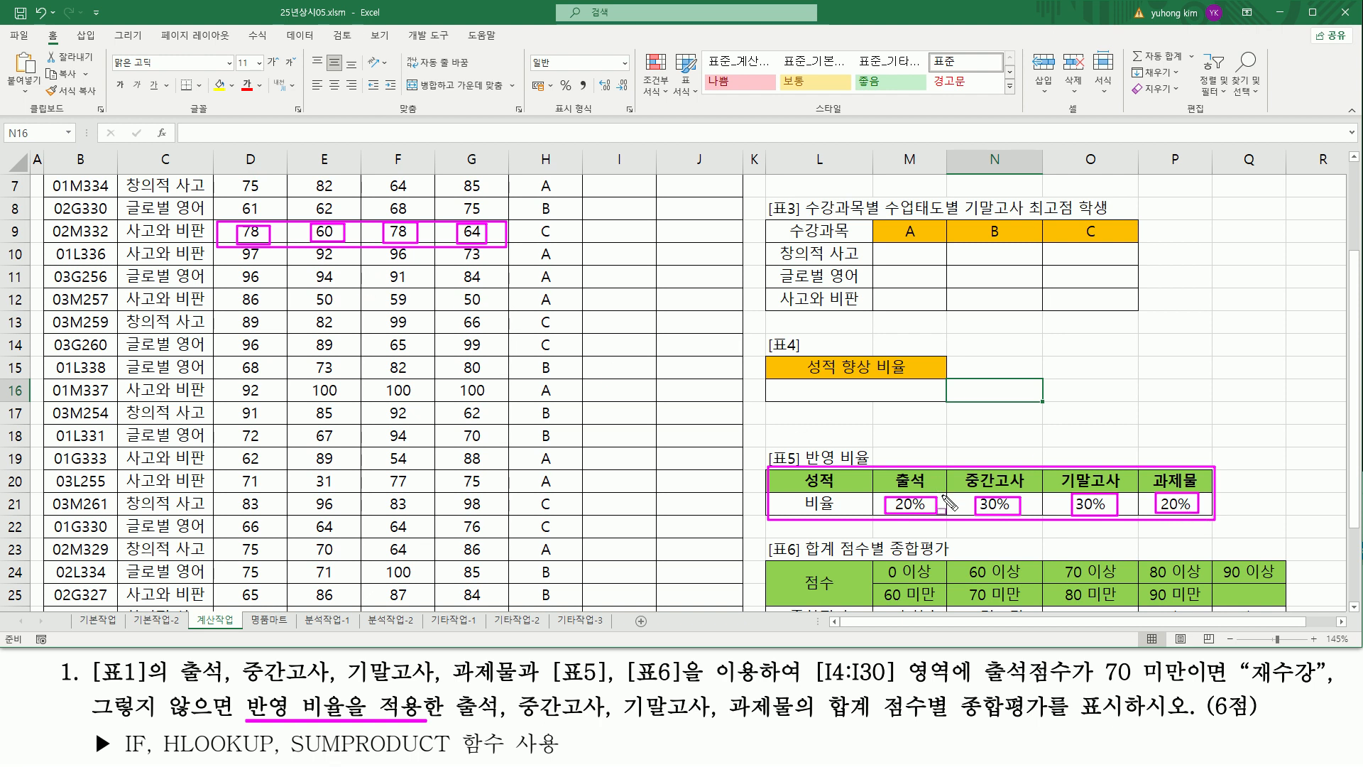
pyautogui.moveTo(824, 722); pyautogui.dragTo(878, 722)
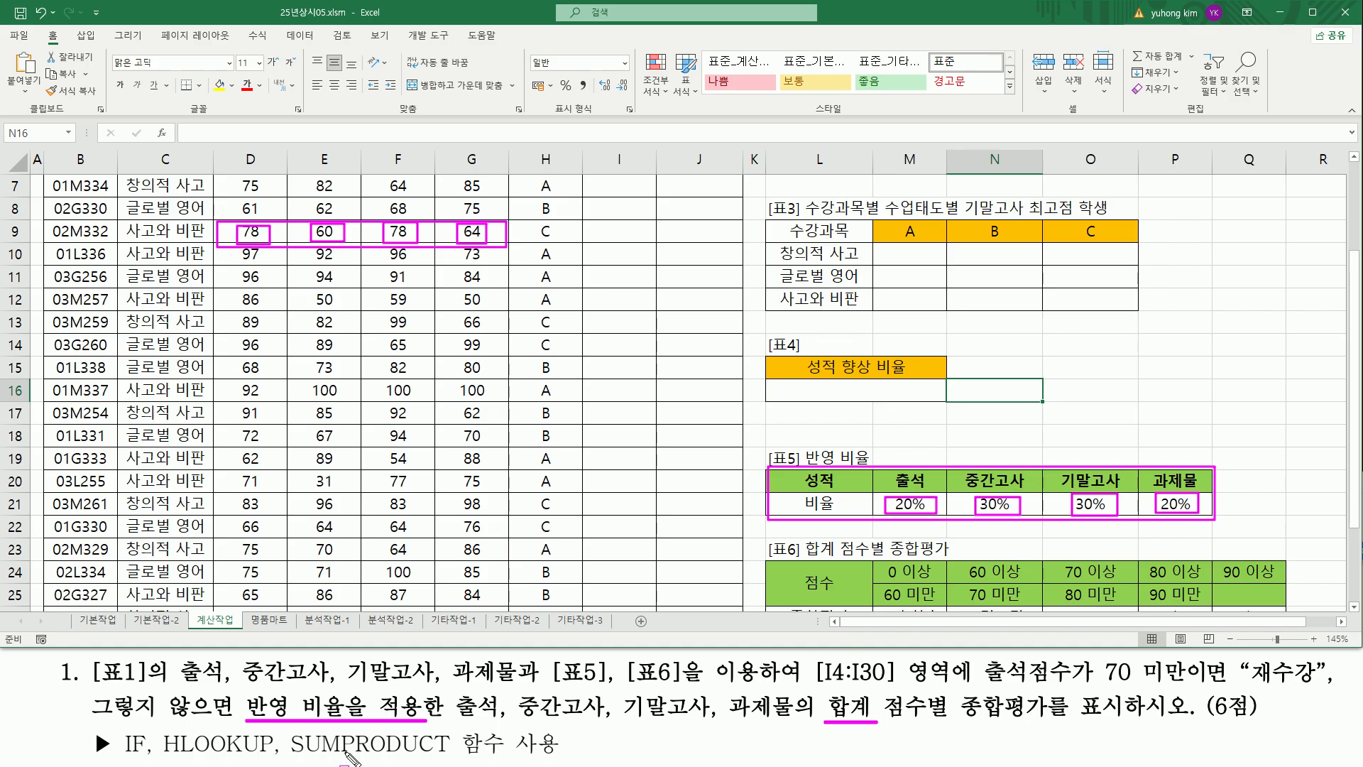
pyautogui.moveTo(286, 727); pyautogui.dragTo(456, 758)
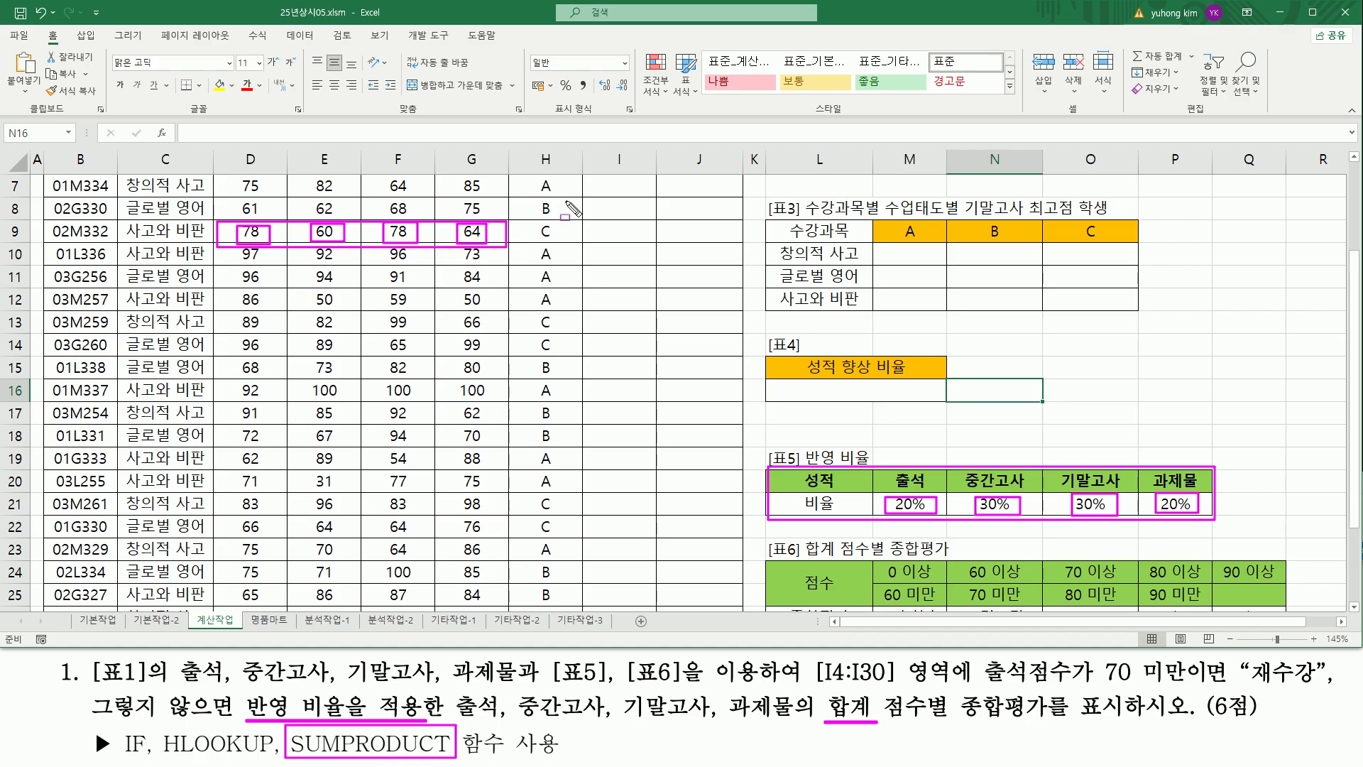
pyautogui.moveTo(596, 179); pyautogui.dragTo(647, 599)
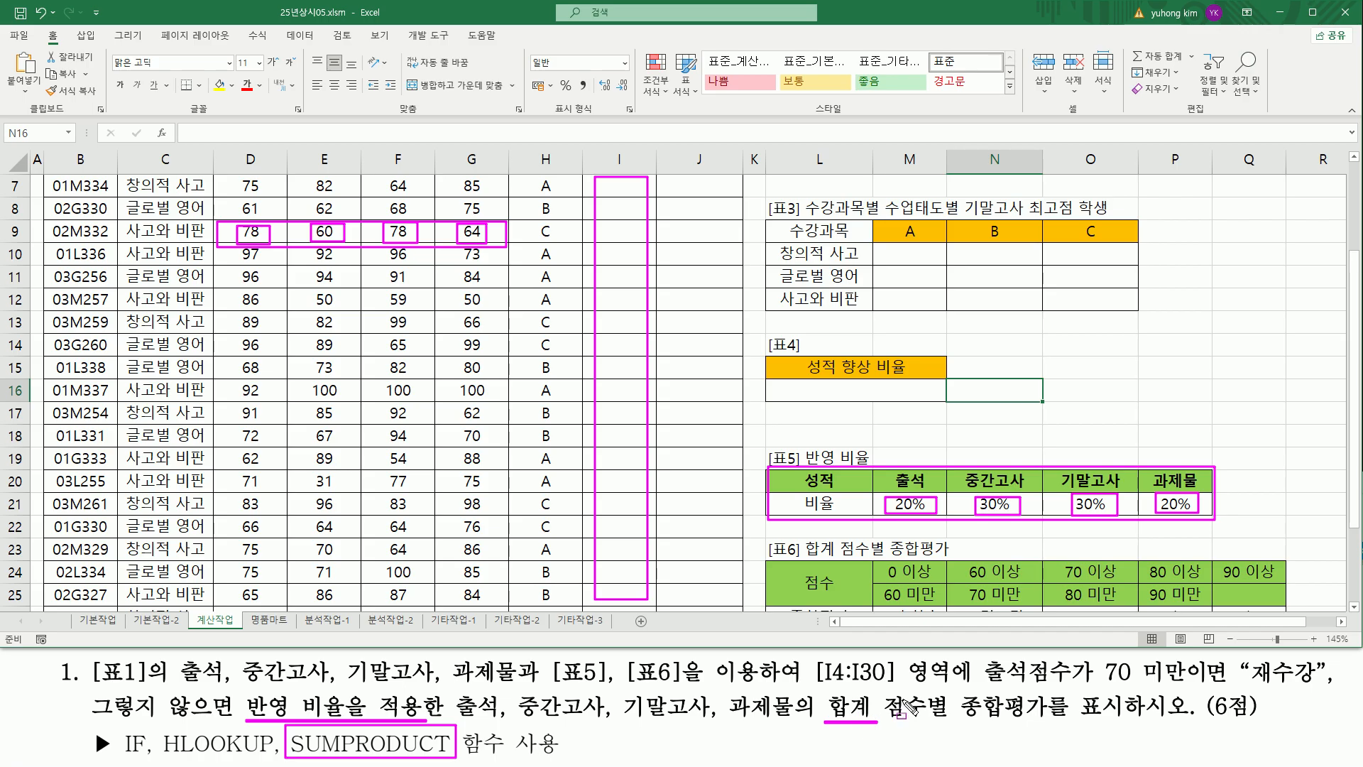
pyautogui.moveTo(815, 687)
pyautogui.mouseDown()
pyautogui.moveTo(960, 741)
pyautogui.moveTo(1120, 722)
pyautogui.mouseUp()
pyautogui.press('Escape')
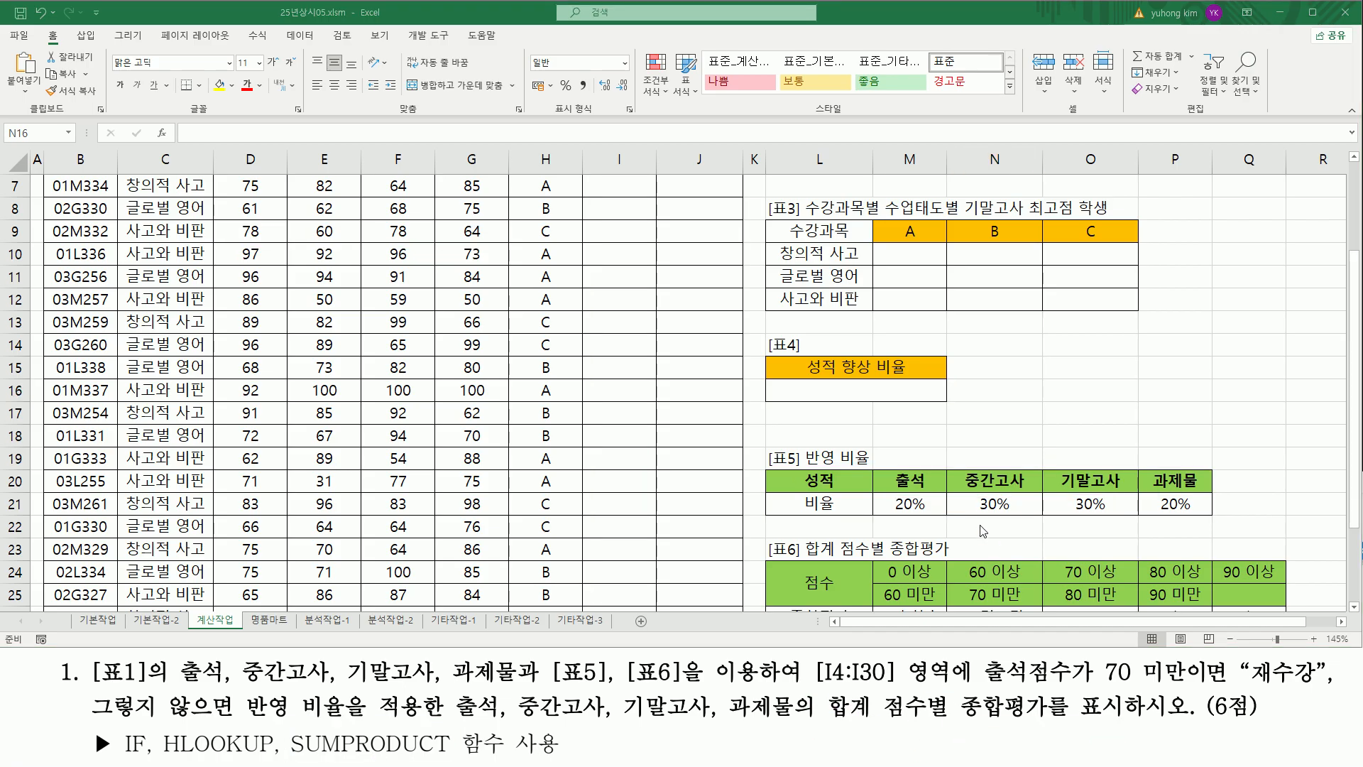
# - Examine the score bands in [표6] and the 종합평가 assigned to each, alongside the [표5] weights and the row 16 scores
pyautogui.scroll(-2, 979, 526)
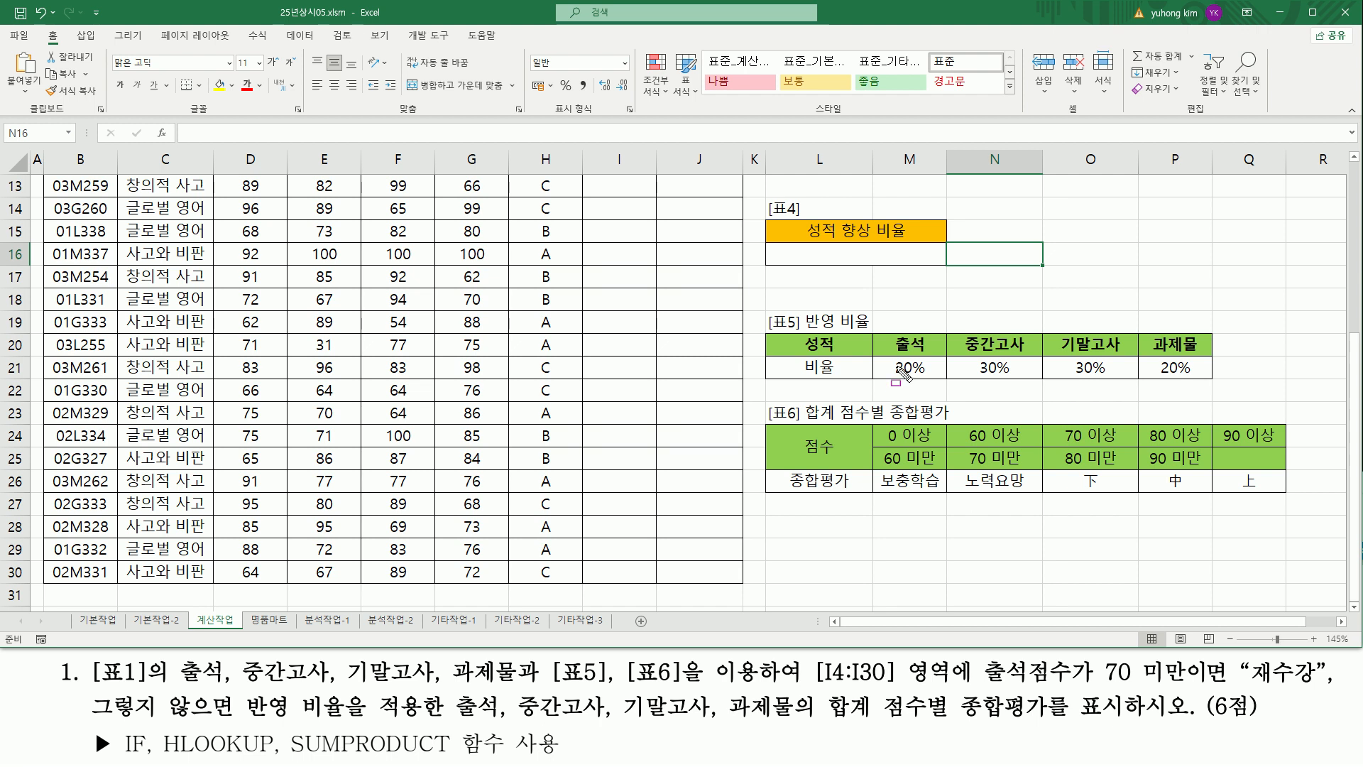
pyautogui.moveTo(883, 357); pyautogui.dragTo(1212, 385)
pyautogui.moveTo(233, 244)
pyautogui.mouseDown()
pyautogui.moveTo(366, 273)
pyautogui.moveTo(494, 264)
pyautogui.mouseUp()
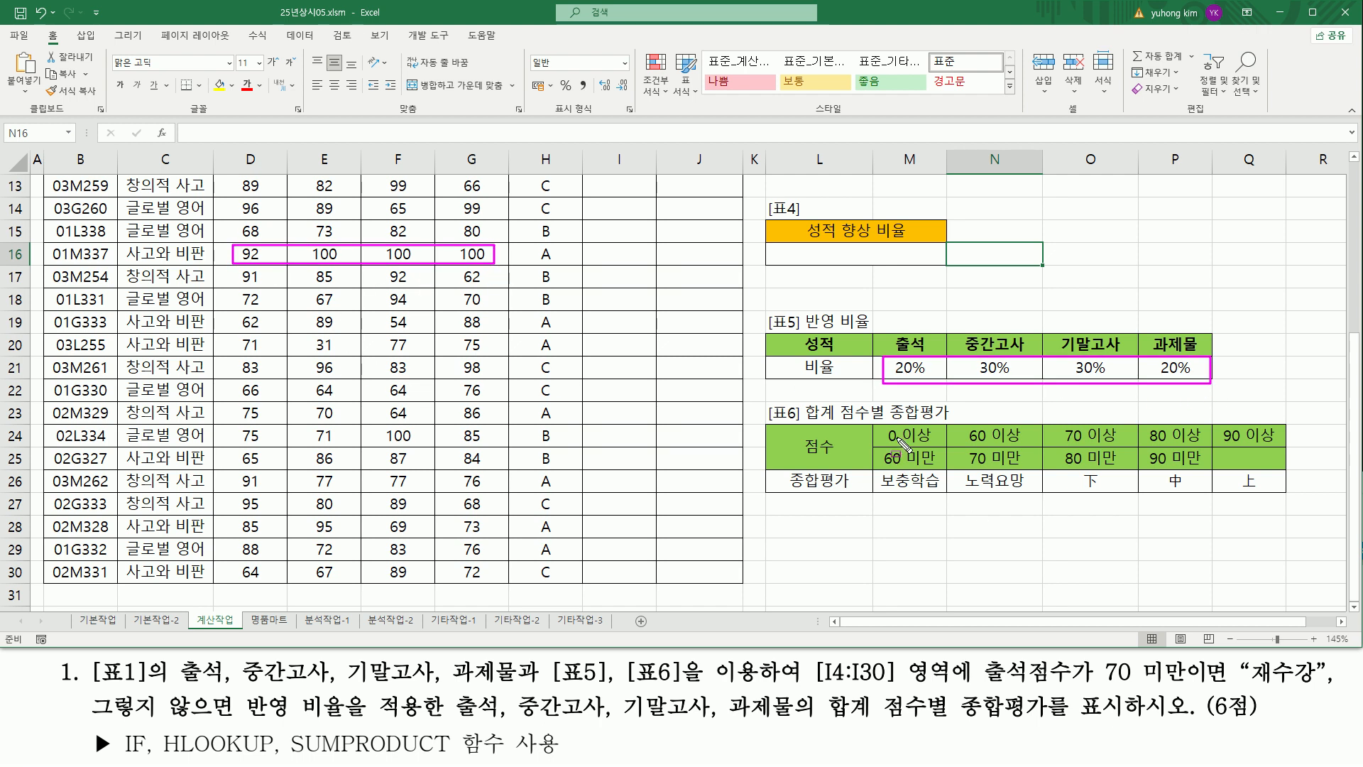
pyautogui.moveTo(880, 424)
pyautogui.mouseDown()
pyautogui.moveTo(898, 462)
pyautogui.moveTo(938, 469)
pyautogui.moveTo(941, 490)
pyautogui.mouseUp()
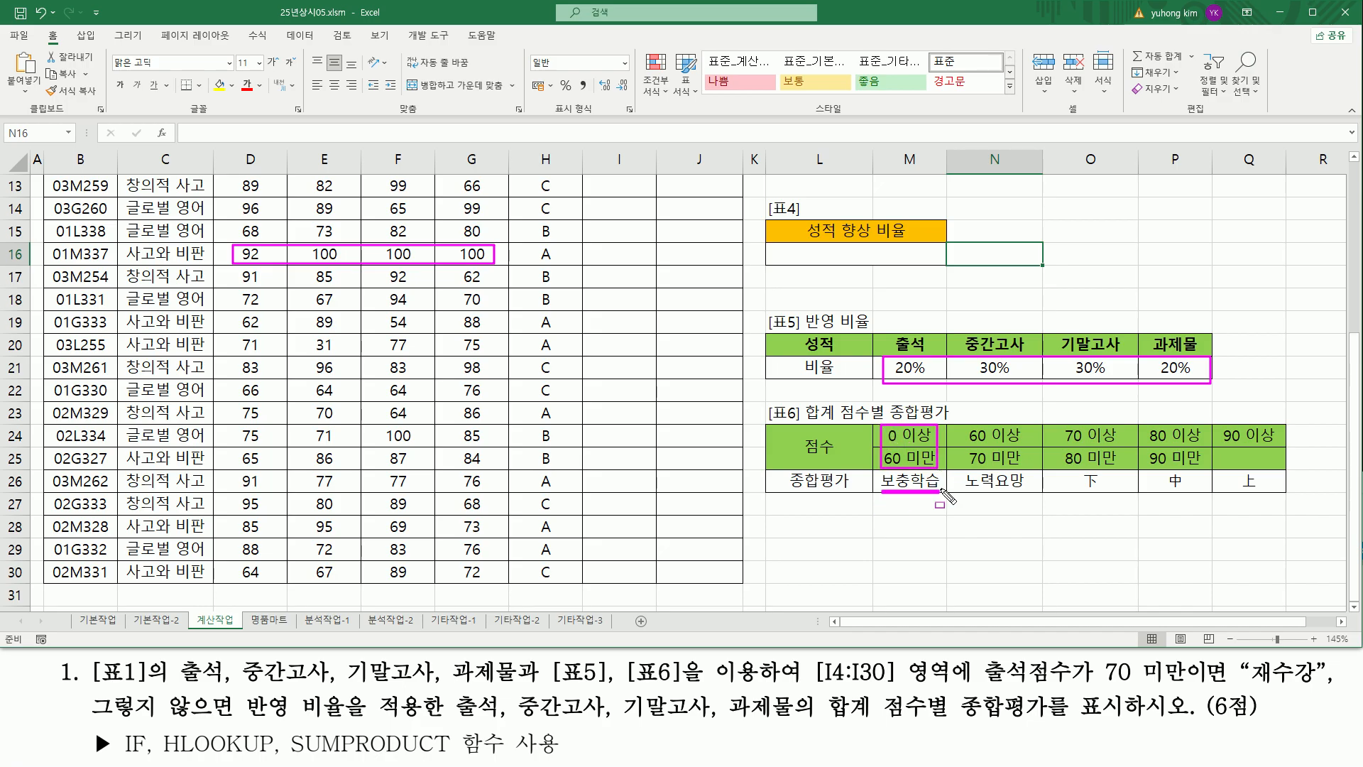
pyautogui.moveTo(963, 426)
pyautogui.mouseDown()
pyautogui.moveTo(1001, 468)
pyautogui.moveTo(1030, 465)
pyautogui.moveTo(1023, 489)
pyautogui.mouseUp()
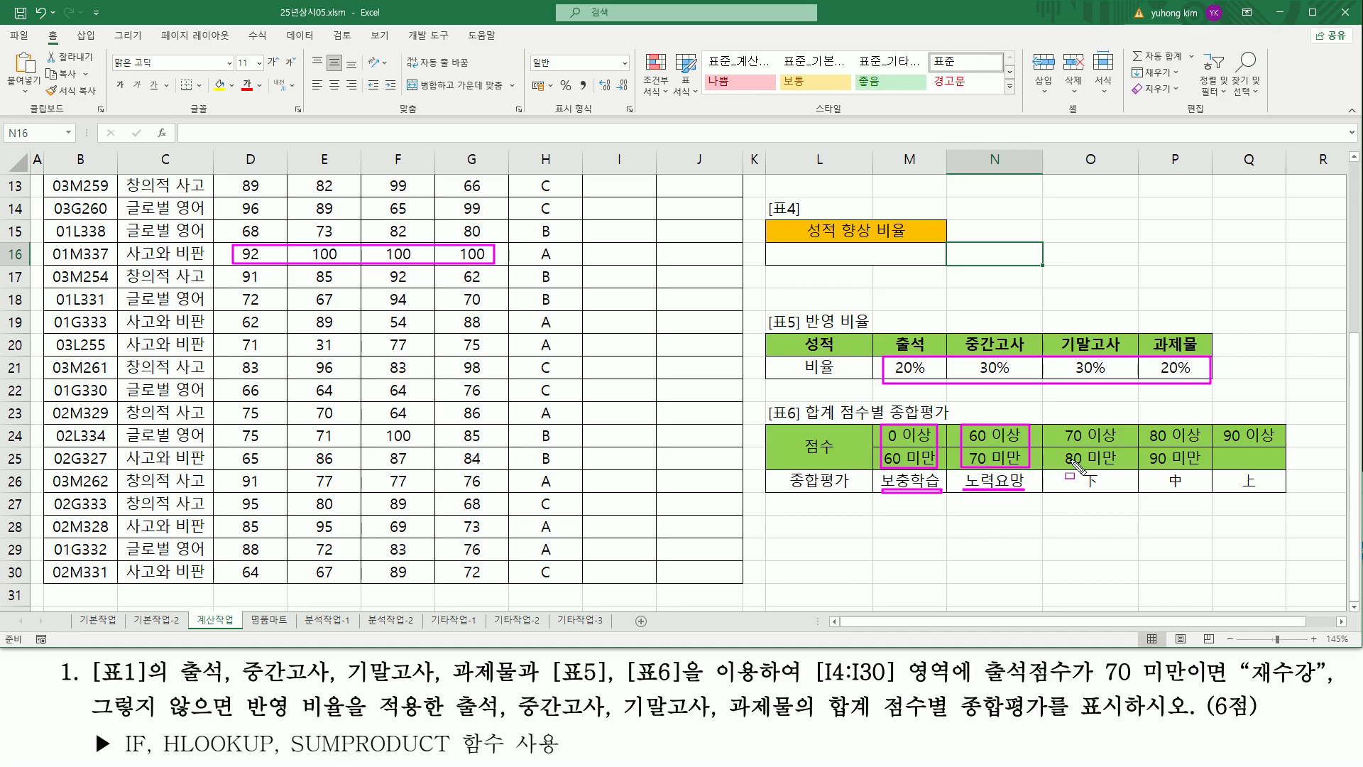
pyautogui.moveTo(1055, 427)
pyautogui.mouseDown()
pyautogui.moveTo(1056, 461)
pyautogui.moveTo(1124, 468)
pyautogui.moveTo(1123, 426)
pyautogui.mouseUp()
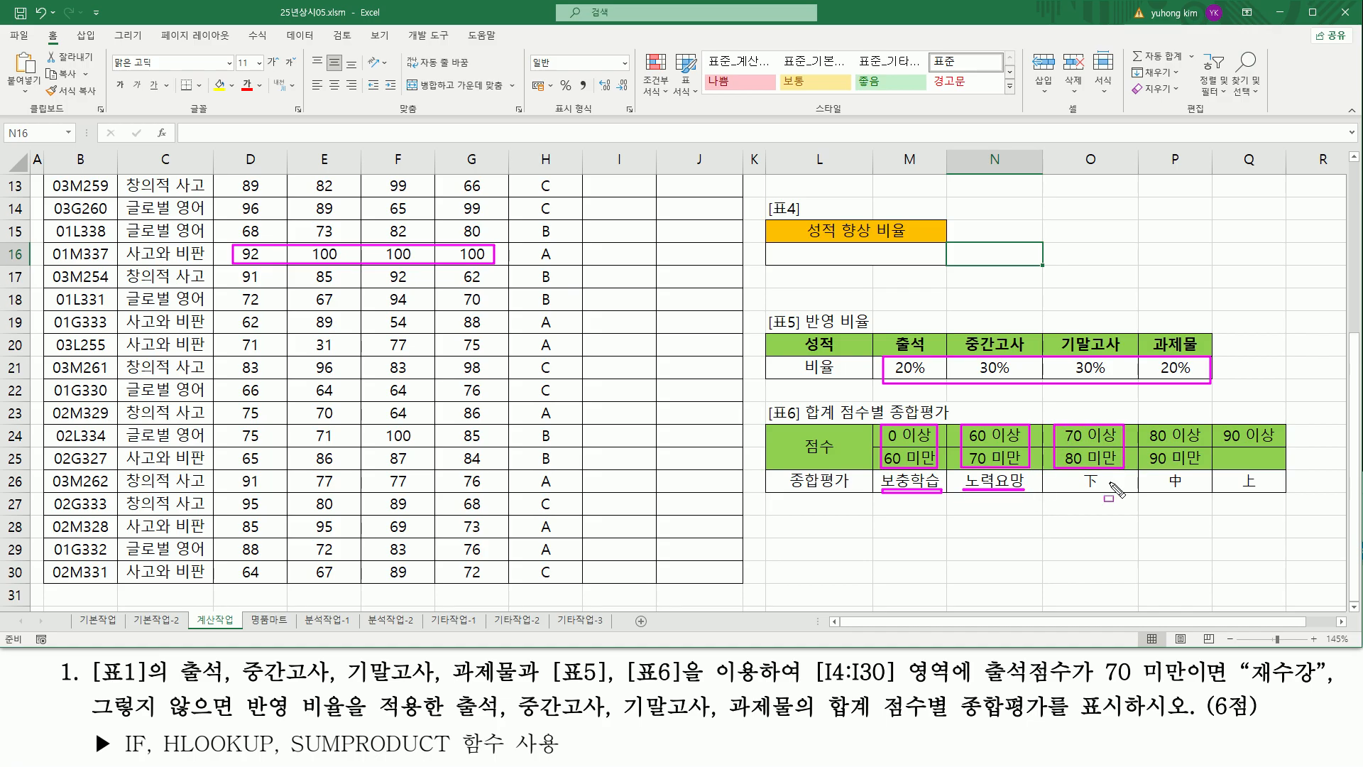
pyautogui.moveTo(1069, 489); pyautogui.dragTo(1102, 490)
pyautogui.moveTo(1144, 430); pyautogui.dragTo(1208, 476)
pyautogui.moveTo(1160, 489); pyautogui.dragTo(1185, 489)
pyautogui.moveTo(1223, 425)
pyautogui.mouseDown()
pyautogui.moveTo(1278, 464)
pyautogui.moveTo(1251, 490)
pyautogui.mouseUp()
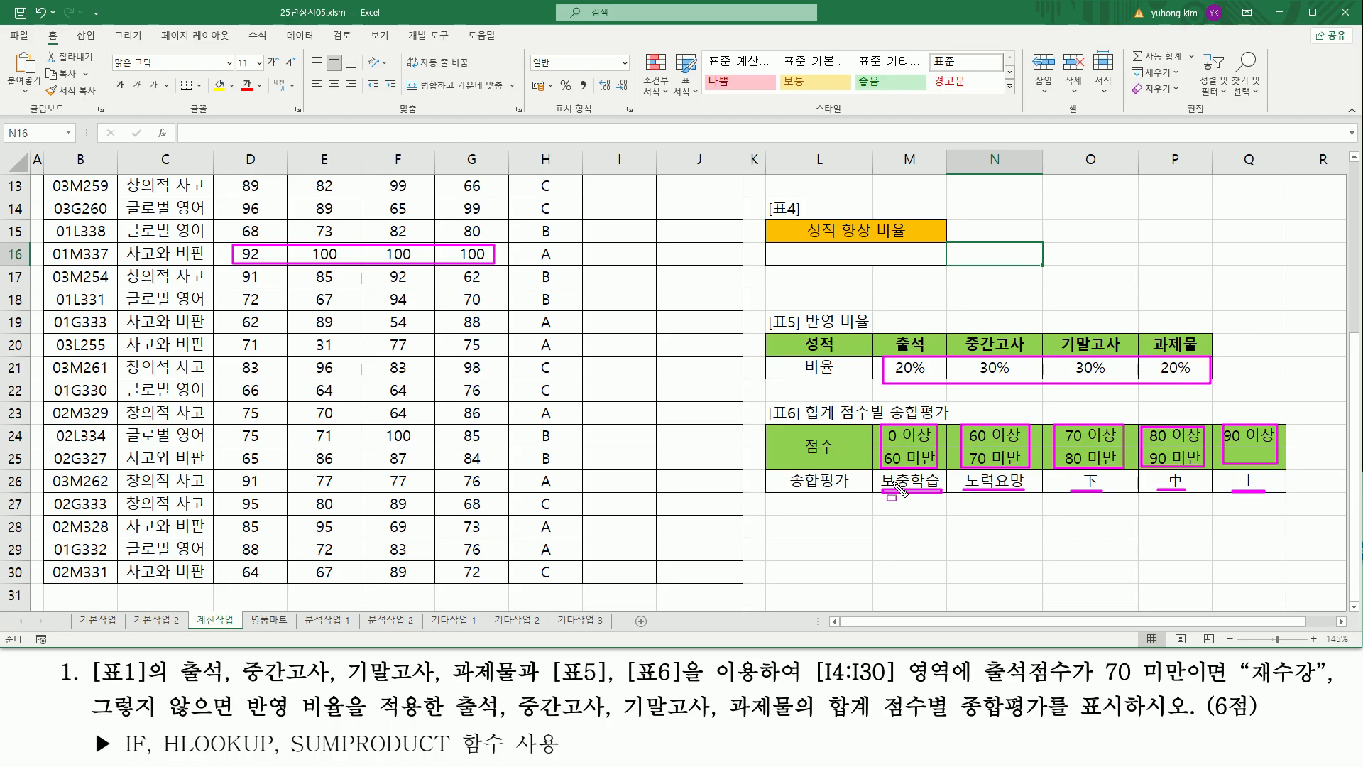
pyautogui.moveTo(875, 472)
pyautogui.mouseDown()
pyautogui.moveTo(901, 505)
pyautogui.moveTo(1299, 502)
pyautogui.moveTo(1287, 498)
pyautogui.mouseUp()
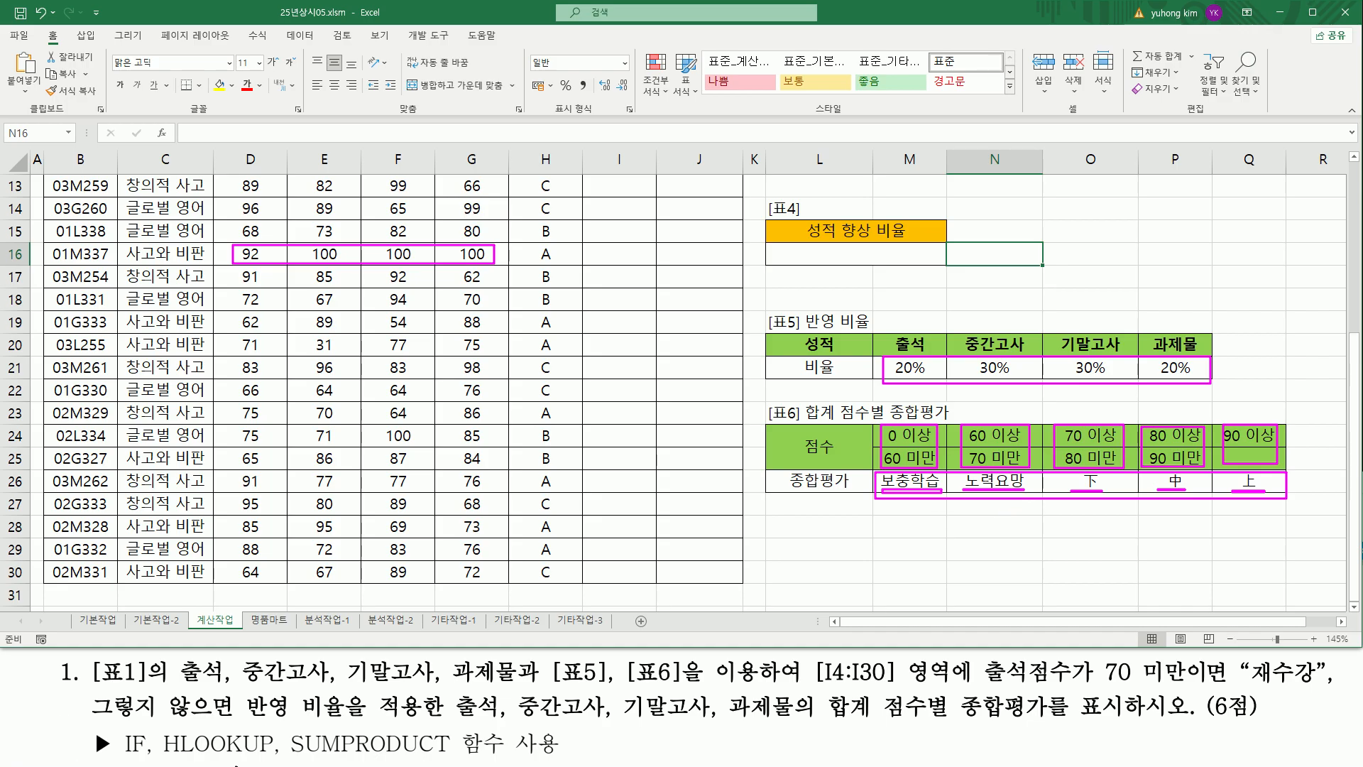
pyautogui.moveTo(289, 729); pyautogui.dragTo(456, 761)
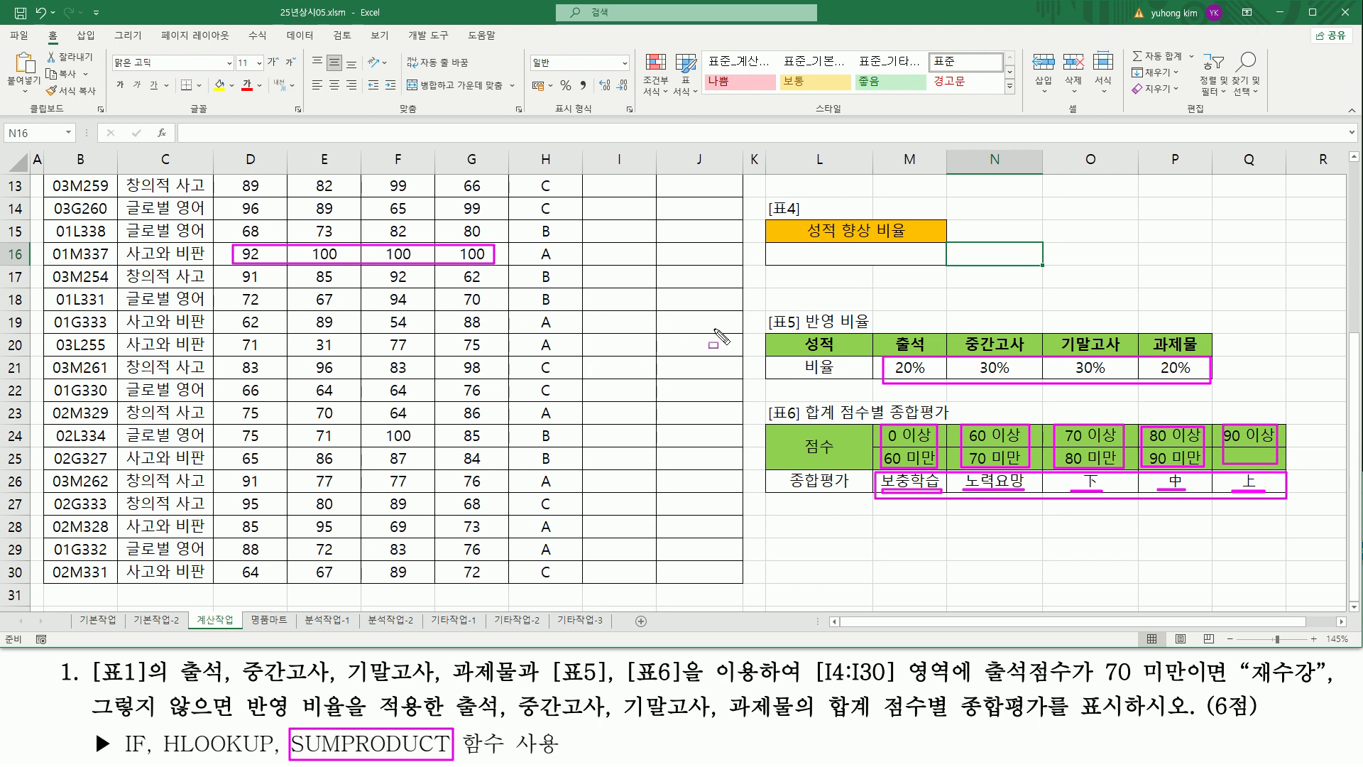
pyautogui.press('Escape')
# - Write the syntax note "sumproduct( 배열1, 배열2 )" in L28 below [표6]
pyautogui.click(821, 529)
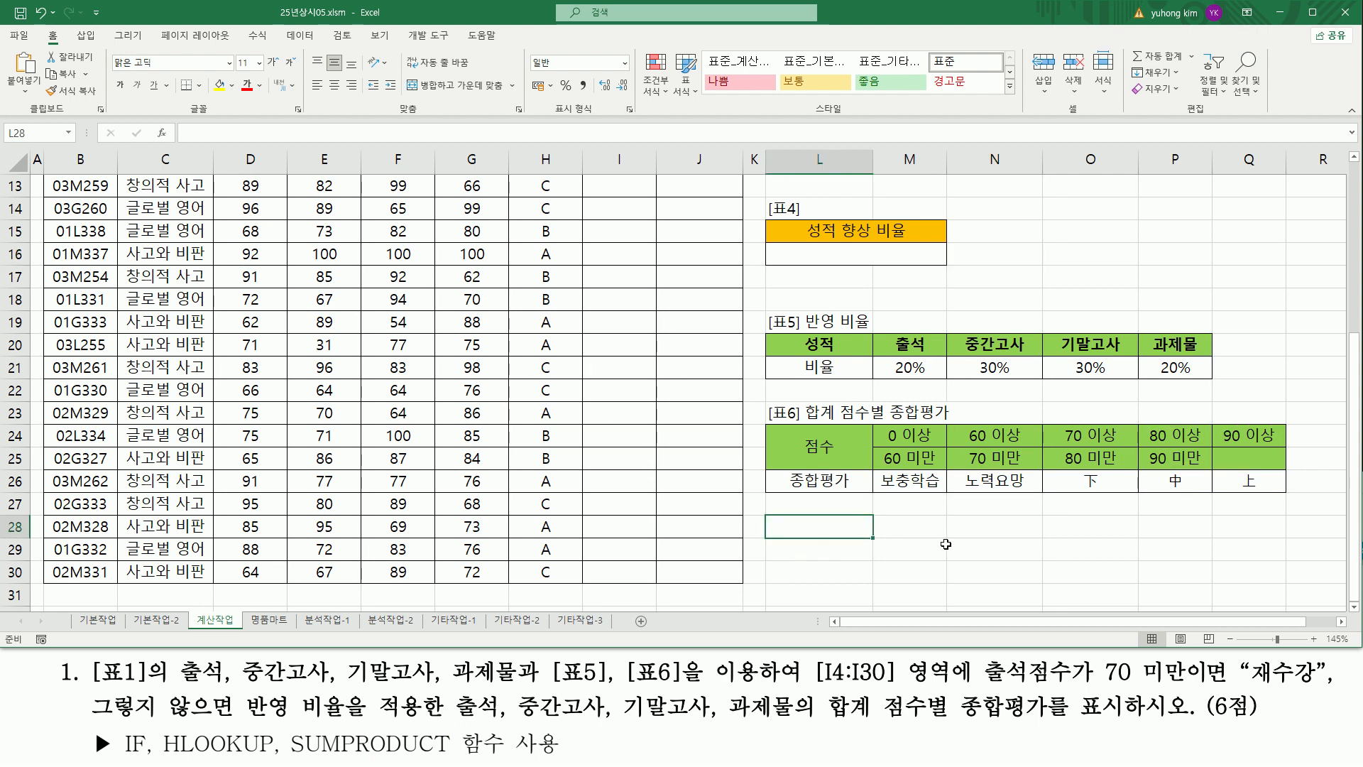
pyautogui.write('sumproduct')
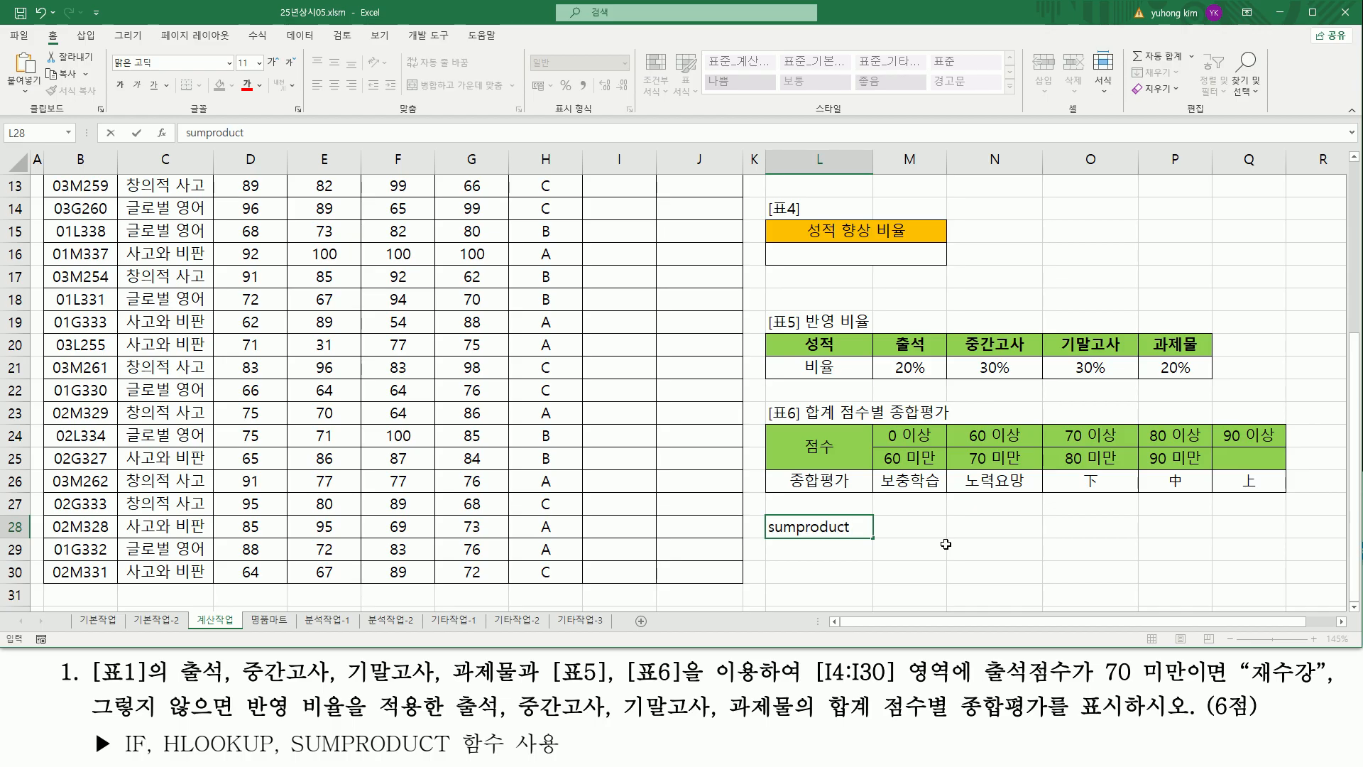
pyautogui.write('( 배열1, 배열2')
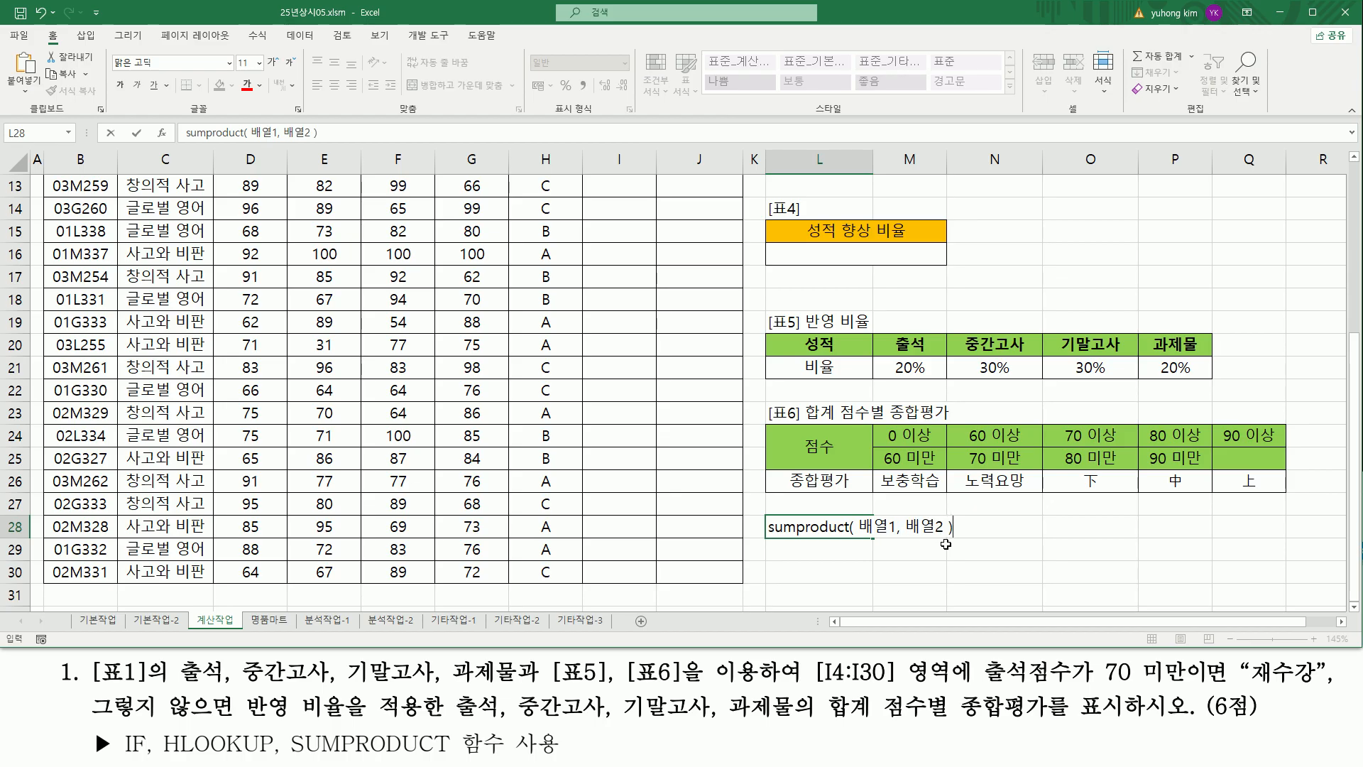
pyautogui.press('Return')
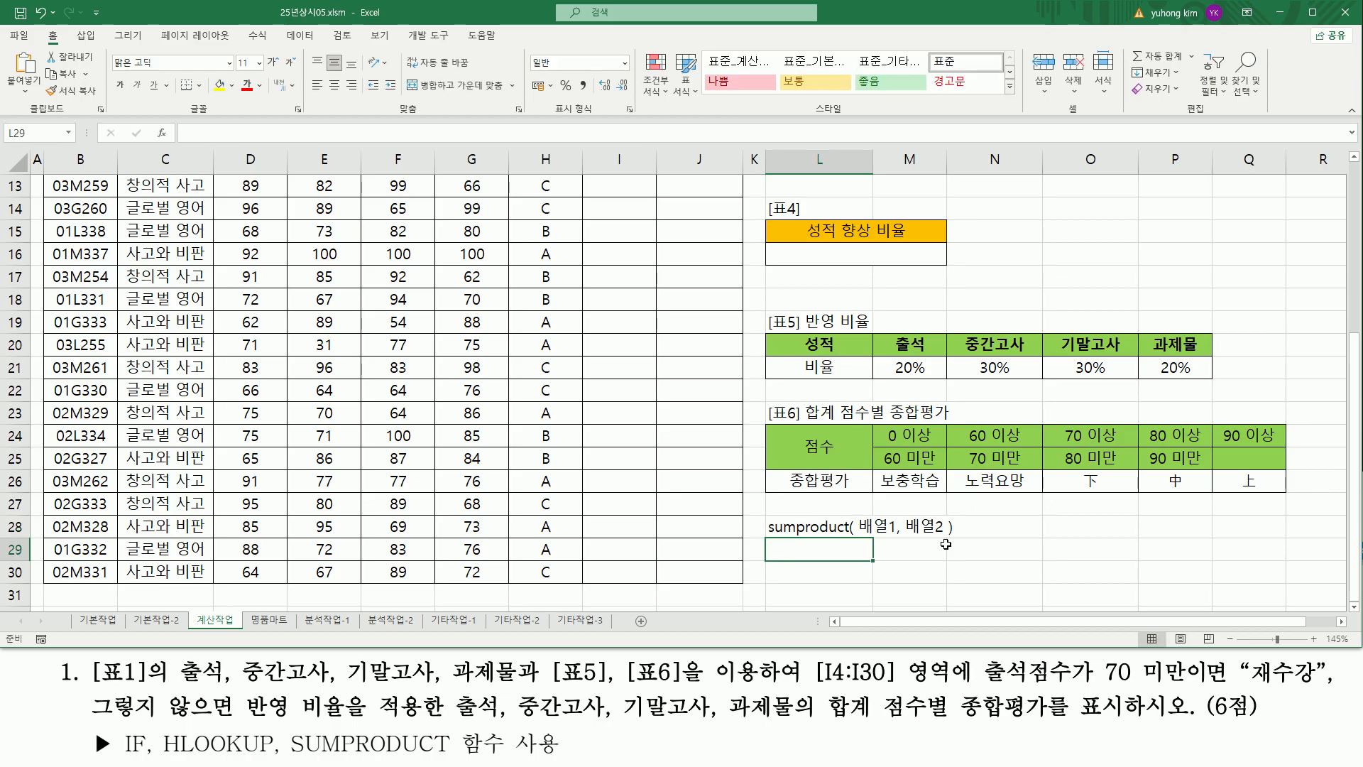
pyautogui.click(1057, 574)
# - Compare each score in row 20 of [표1] with its 비율 value in [표5] as the two SUMPRODUCT arrays
pyautogui.moveTo(858, 537); pyautogui.dragTo(943, 538)
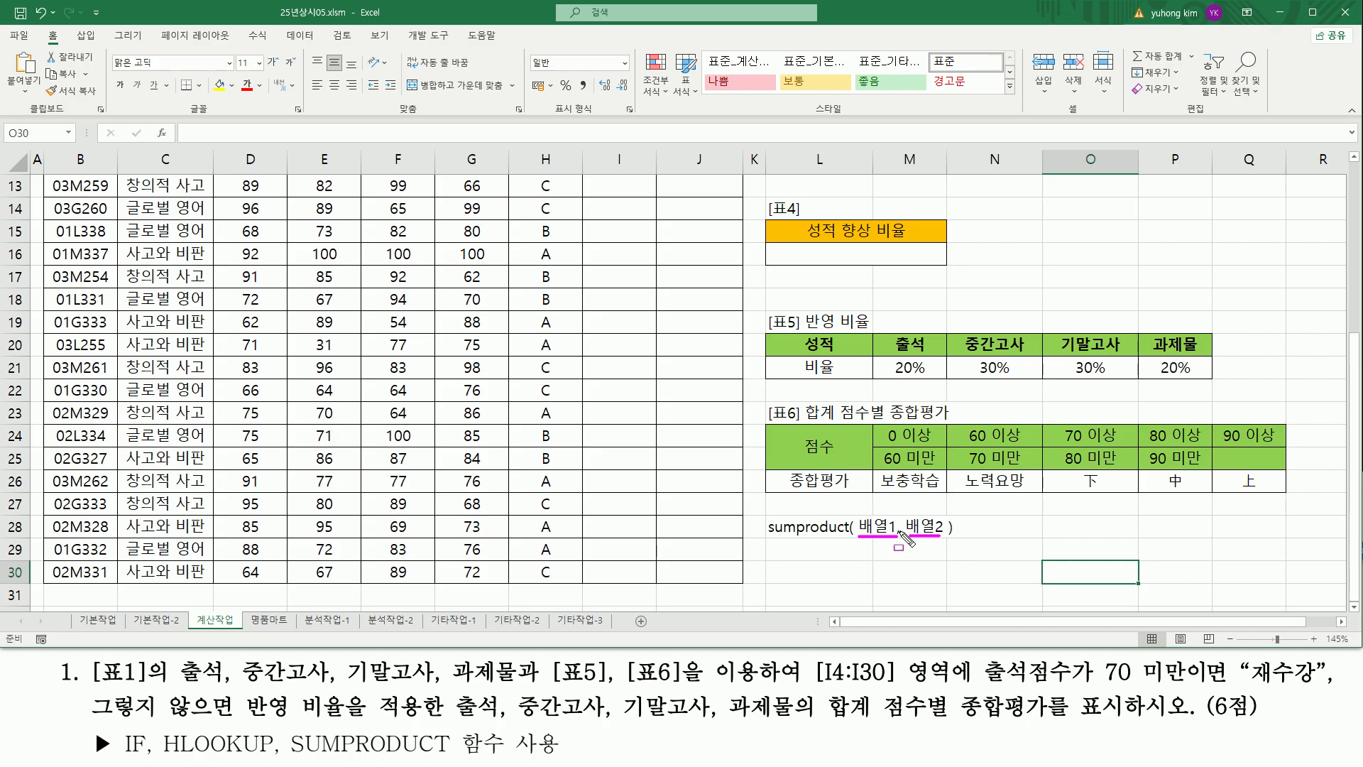
pyautogui.moveTo(228, 333)
pyautogui.mouseDown()
pyautogui.moveTo(362, 357)
pyautogui.moveTo(502, 356)
pyautogui.mouseUp()
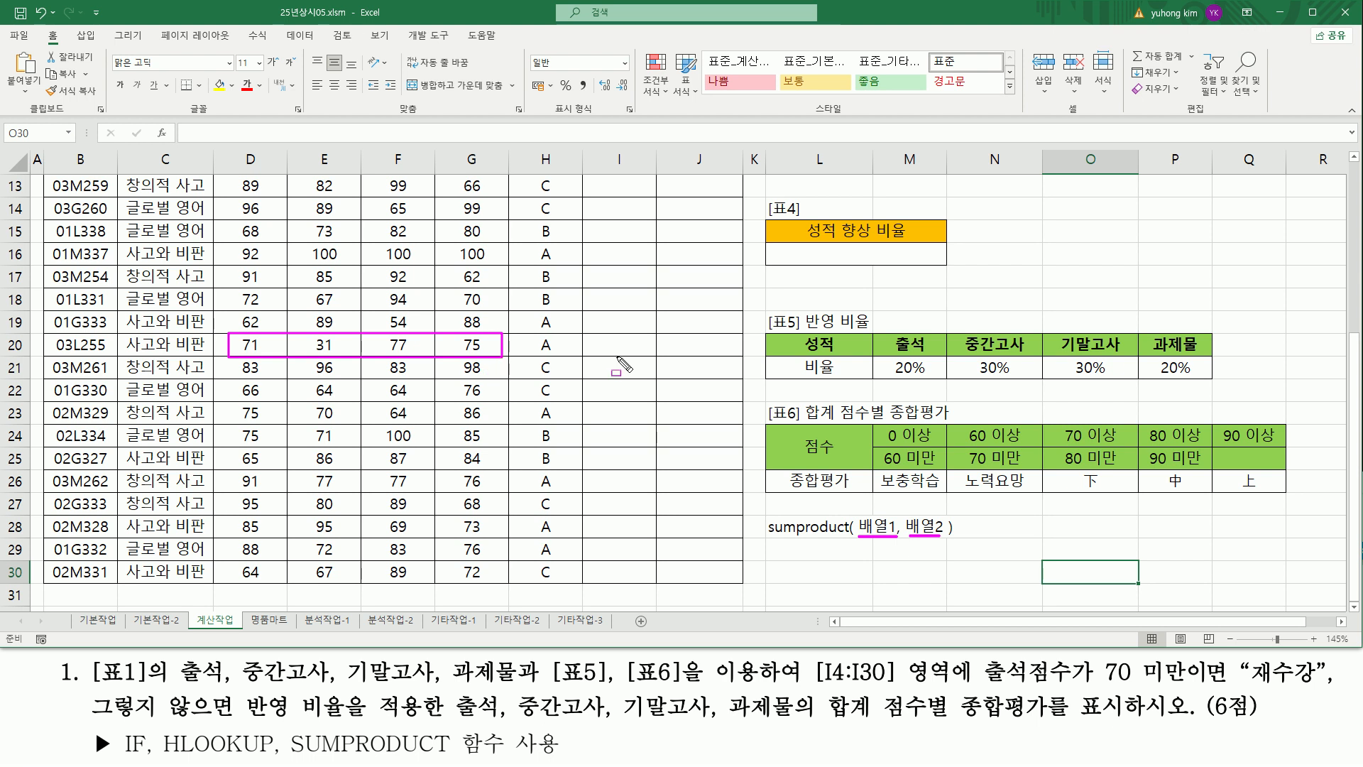
pyautogui.moveTo(881, 358); pyautogui.dragTo(1205, 378)
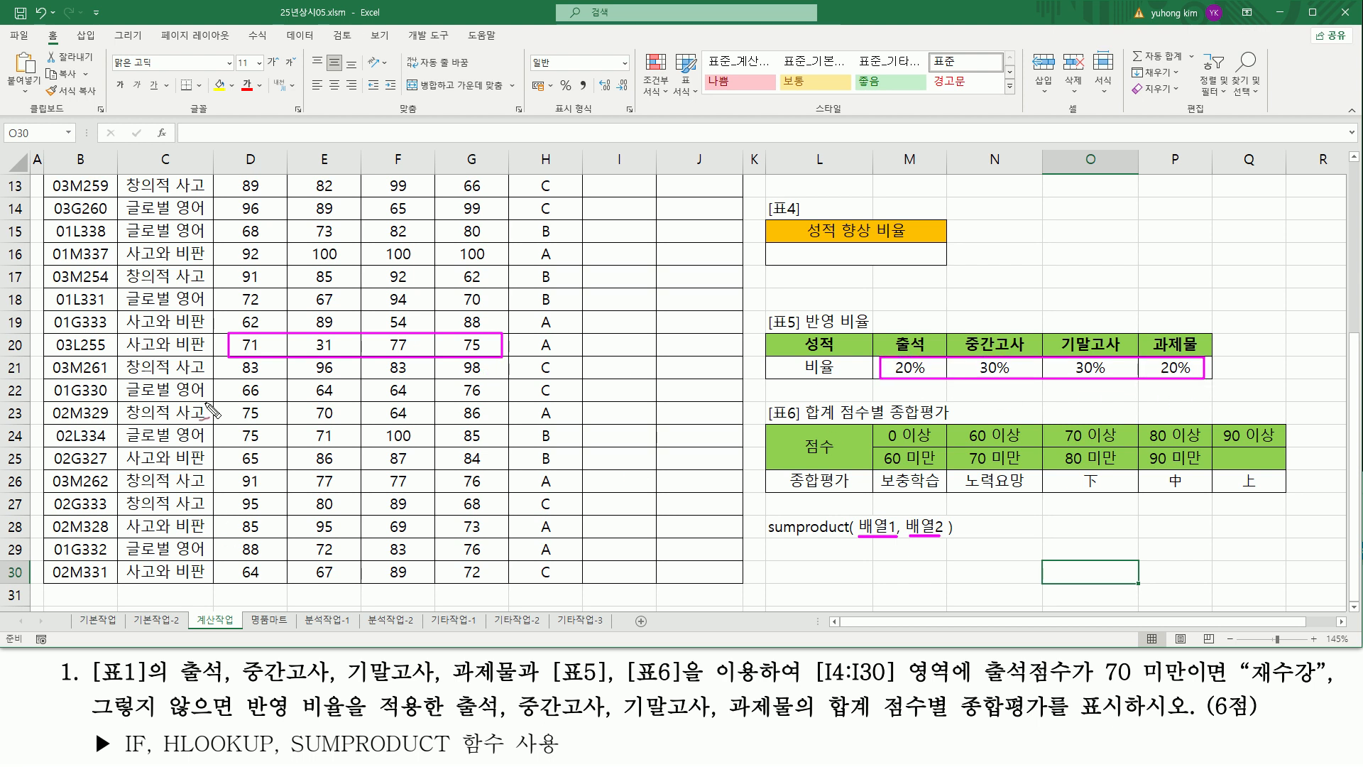
pyautogui.moveTo(254, 334); pyautogui.dragTo(276, 306)
pyautogui.moveTo(909, 353); pyautogui.dragTo(937, 343)
pyautogui.moveTo(327, 328); pyautogui.dragTo(353, 323)
pyautogui.moveTo(985, 353)
pyautogui.mouseDown()
pyautogui.moveTo(1004, 369)
pyautogui.moveTo(1024, 343)
pyautogui.mouseUp()
pyautogui.moveTo(413, 342)
pyautogui.mouseDown()
pyautogui.moveTo(430, 338)
pyautogui.moveTo(417, 343)
pyautogui.moveTo(430, 310)
pyautogui.mouseUp()
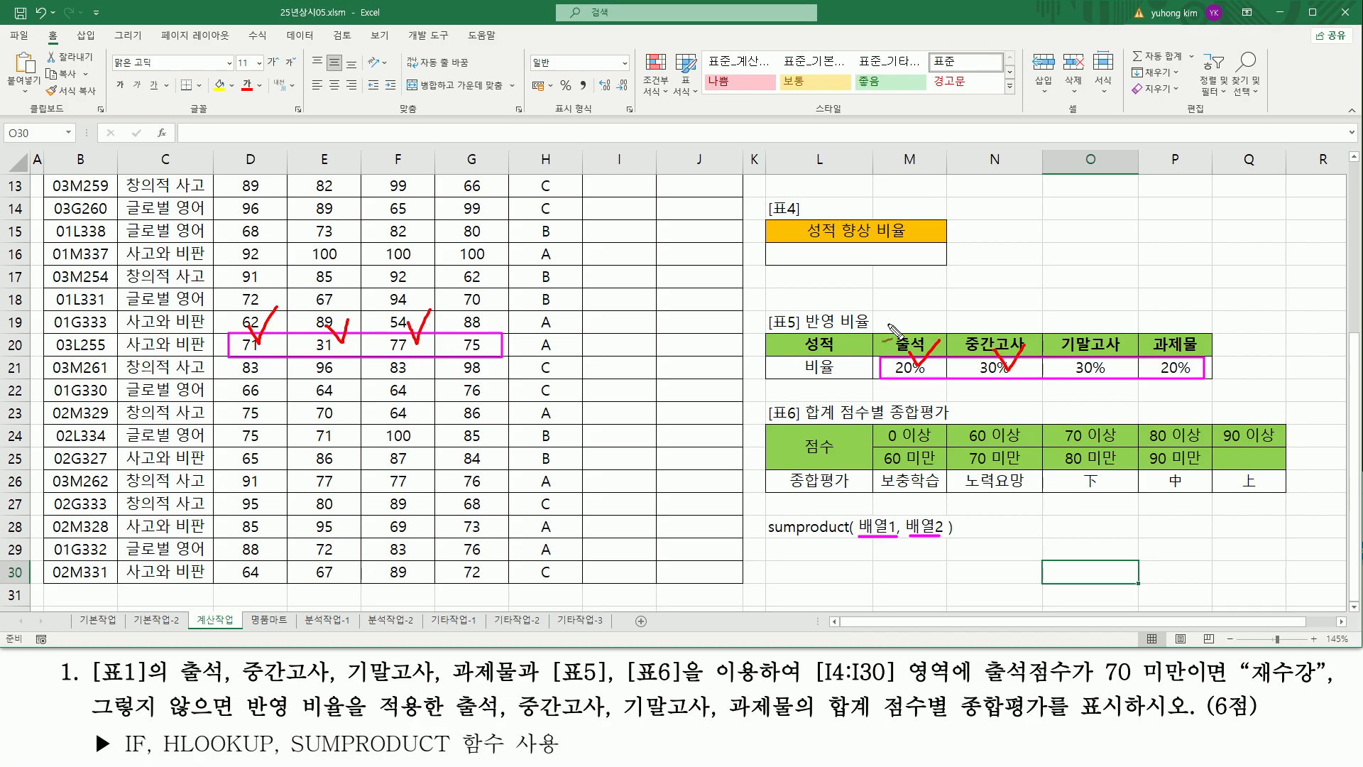
pyautogui.moveTo(1099, 370); pyautogui.dragTo(1123, 346)
pyautogui.moveTo(474, 331); pyautogui.dragTo(506, 307)
pyautogui.moveTo(529, 323); pyautogui.dragTo(537, 321)
pyautogui.moveTo(1159, 347)
pyautogui.mouseDown()
pyautogui.moveTo(1168, 364)
pyautogui.moveTo(1184, 334)
pyautogui.mouseUp()
pyautogui.moveTo(765, 557); pyautogui.dragTo(796, 538)
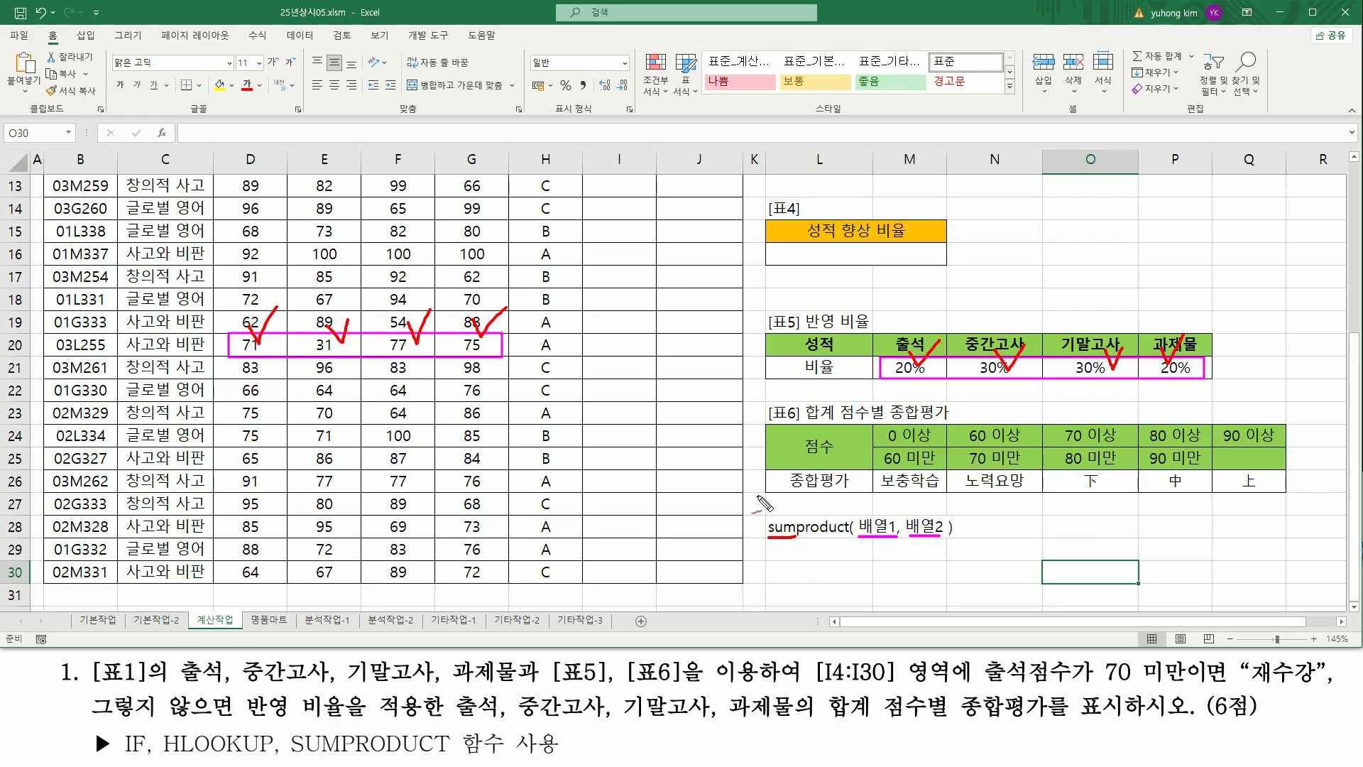
pyautogui.press('Escape')
# - Begin a SUMPRODUCT formula in I4 with the student's four scores D4:G4 as the first array
pyautogui.scroll(4, 625, 408)
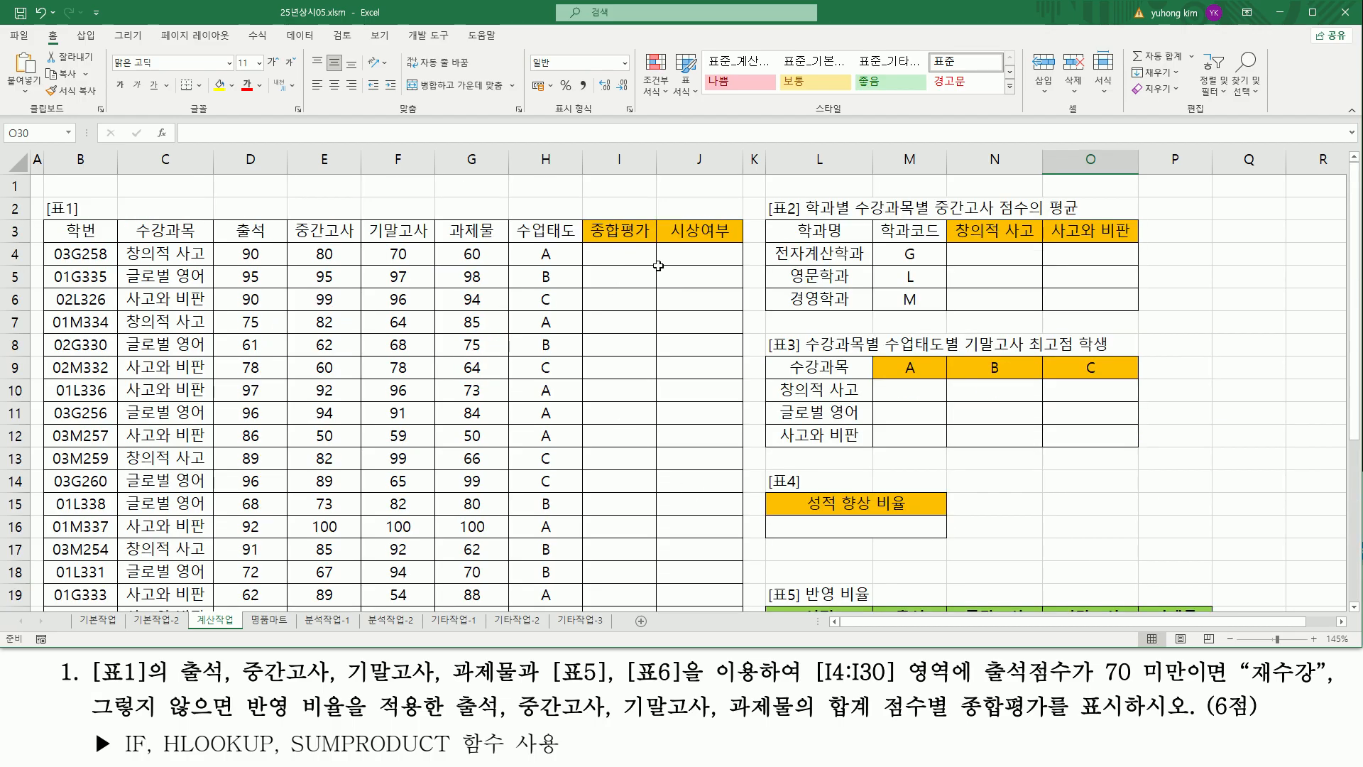
pyautogui.click(617, 255)
pyautogui.write('=')
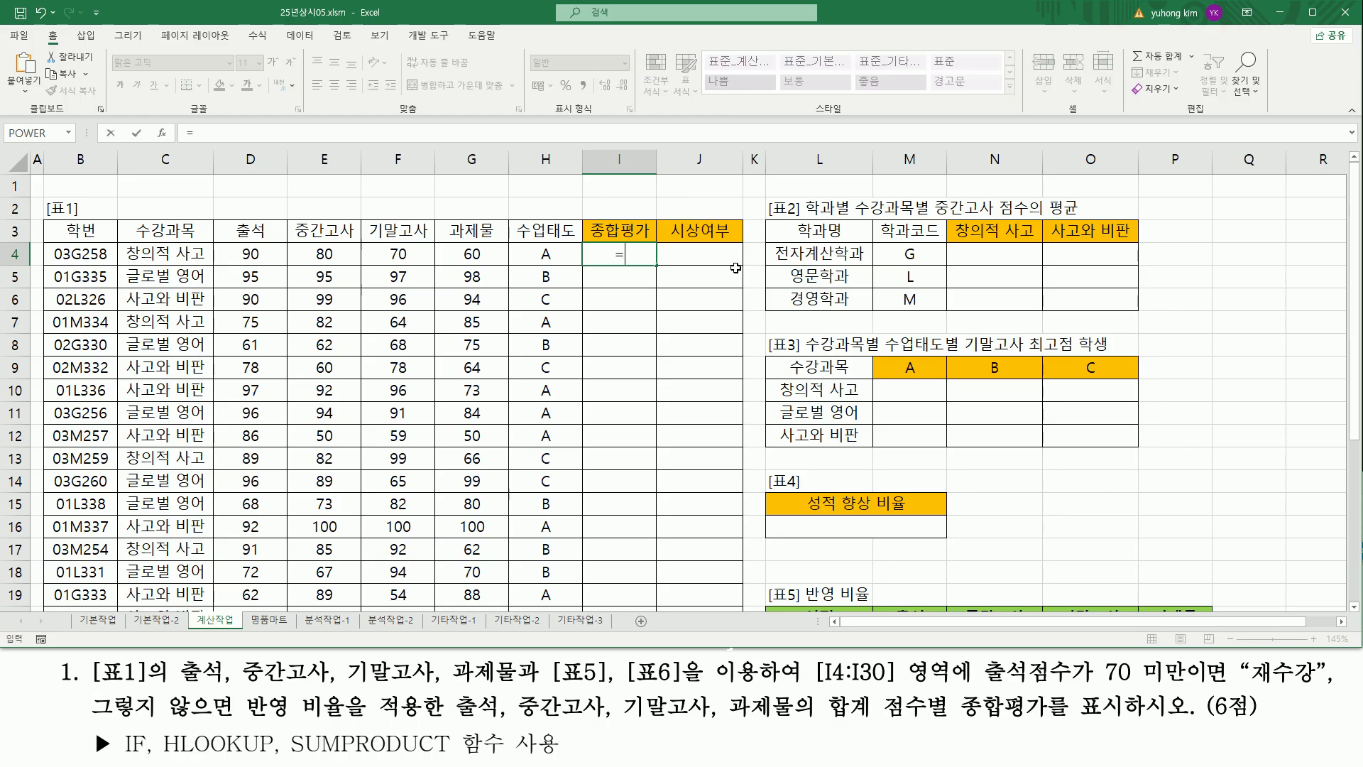
pyautogui.write('sump')
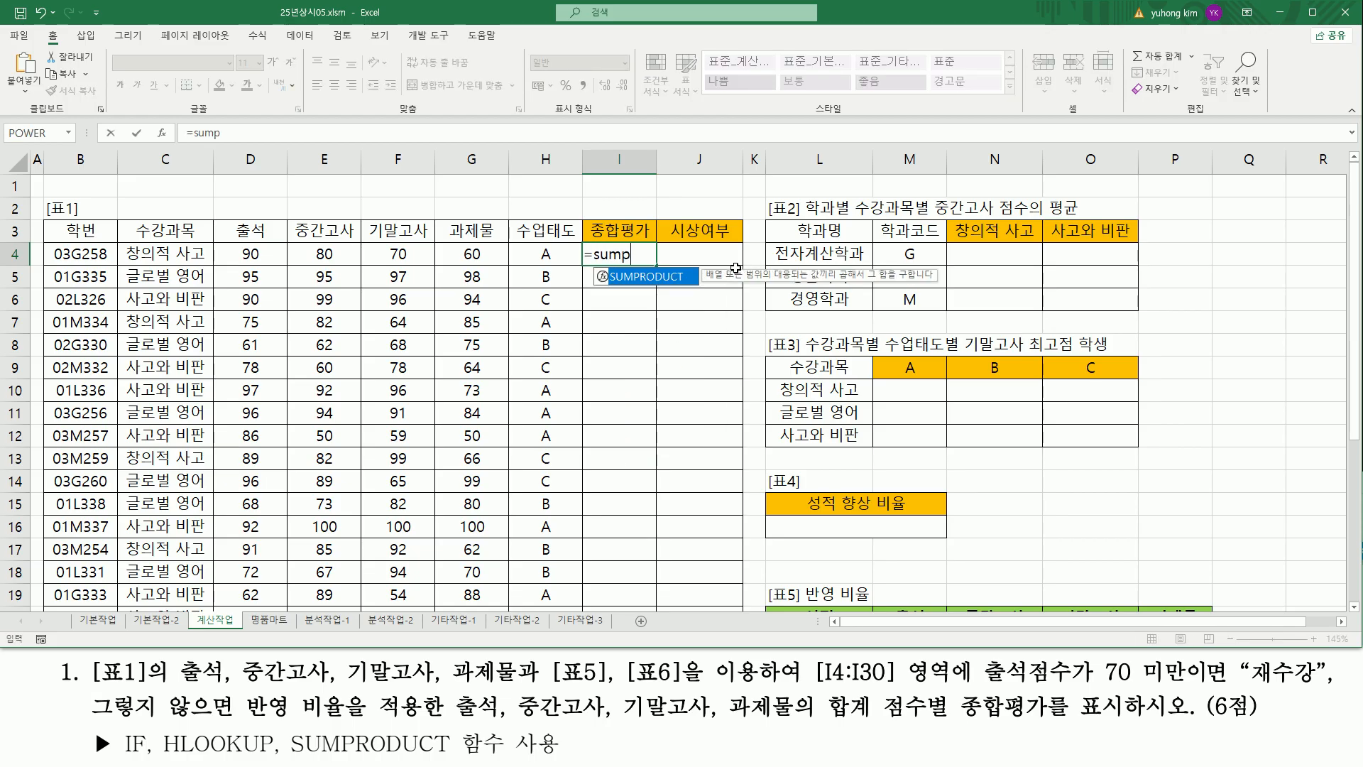
pyautogui.press('Tab')
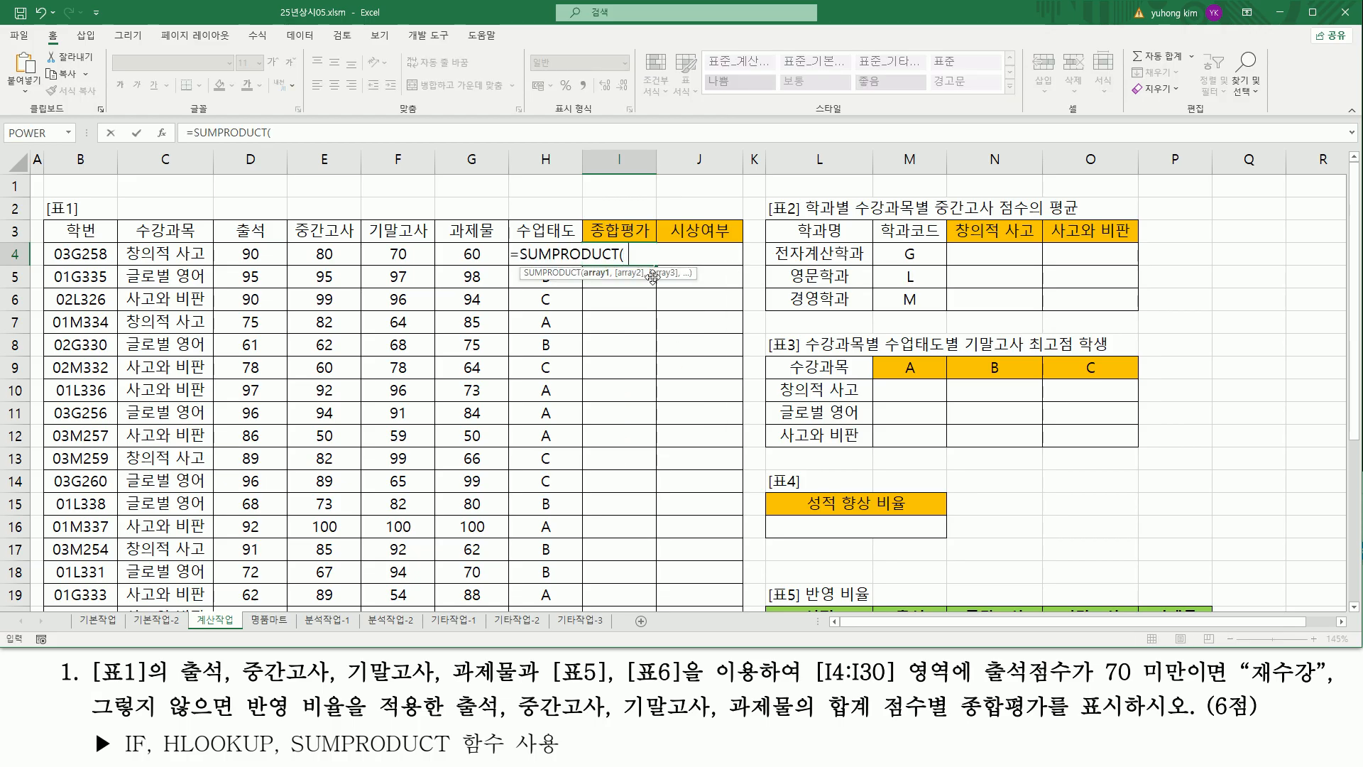
pyautogui.click(254, 254)
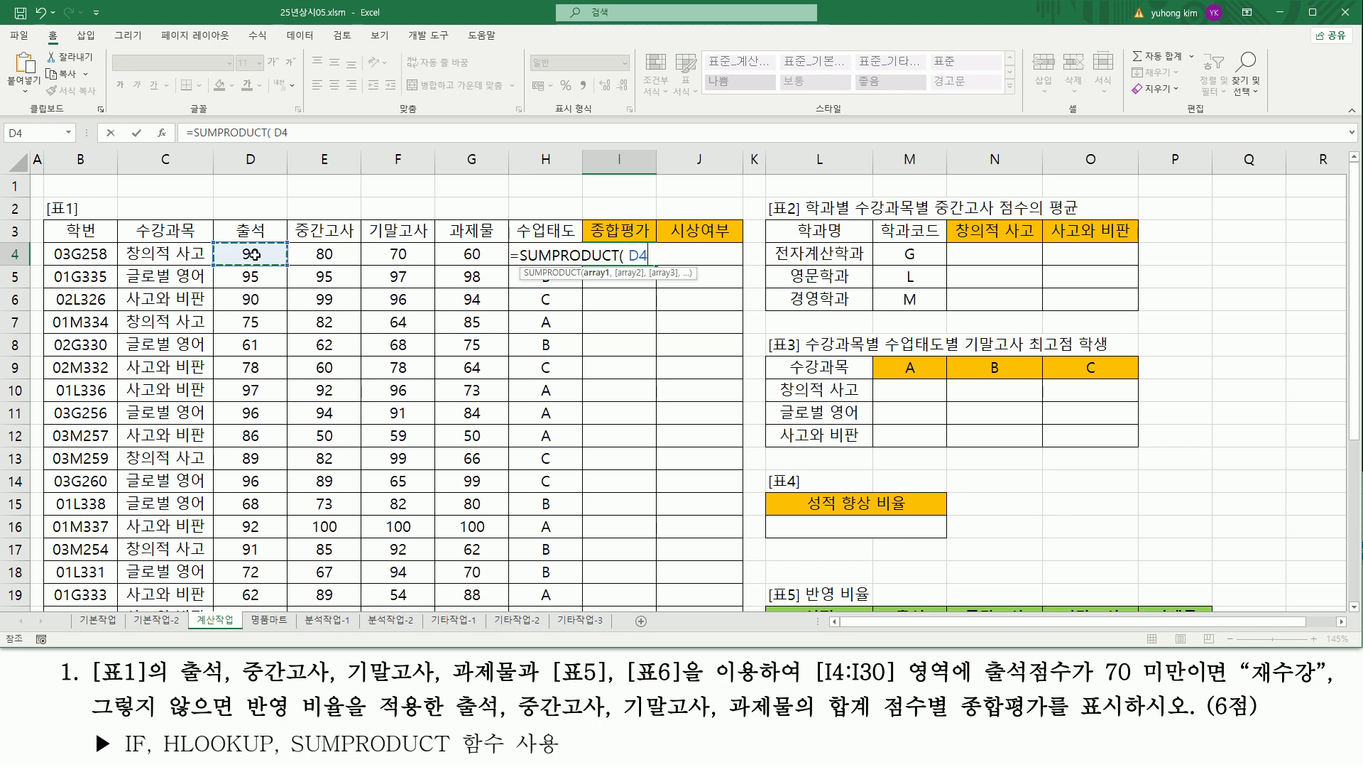
pyautogui.moveTo(254, 254); pyautogui.dragTo(454, 253)
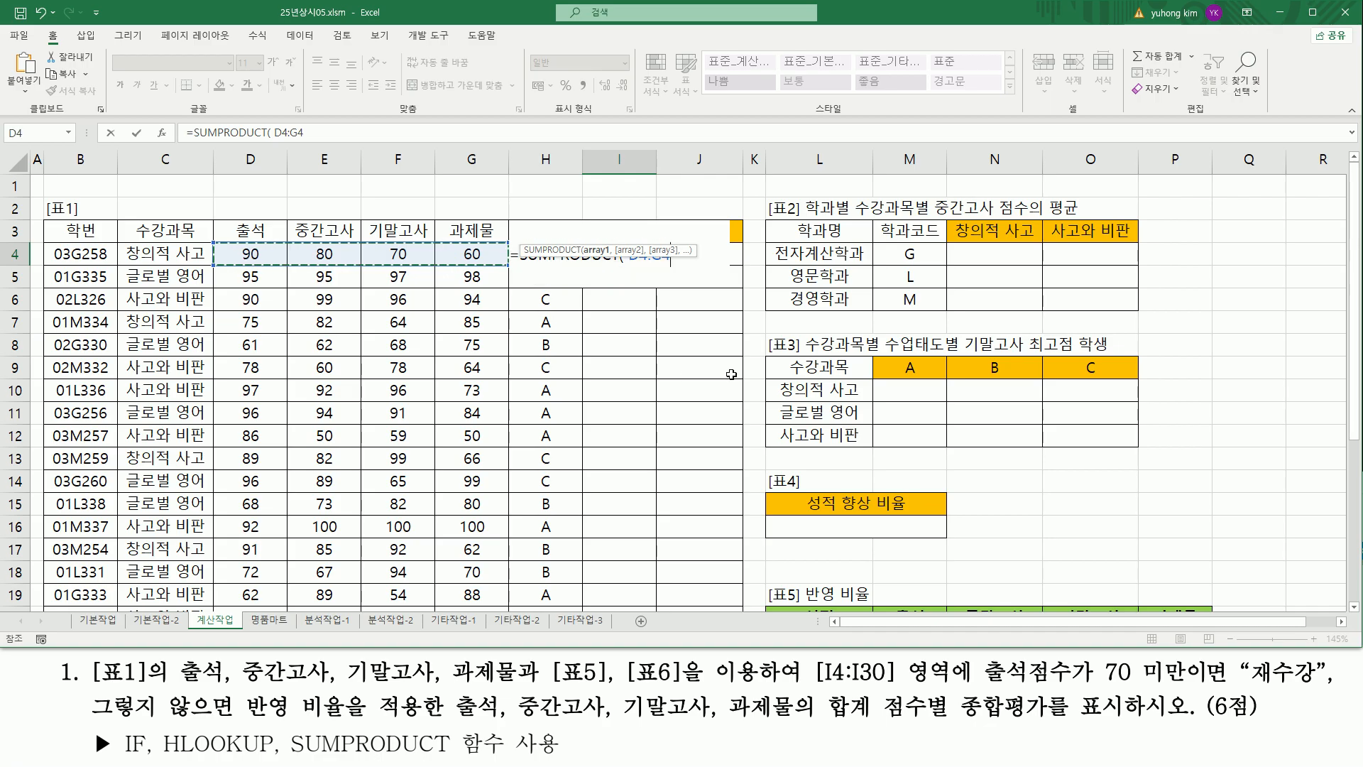
# - Add the [표5] weights M21:P21 as the second array and complete the SUMPRODUCT formula in I4
pyautogui.write(',')
pyautogui.scroll(-2, 1060, 387)
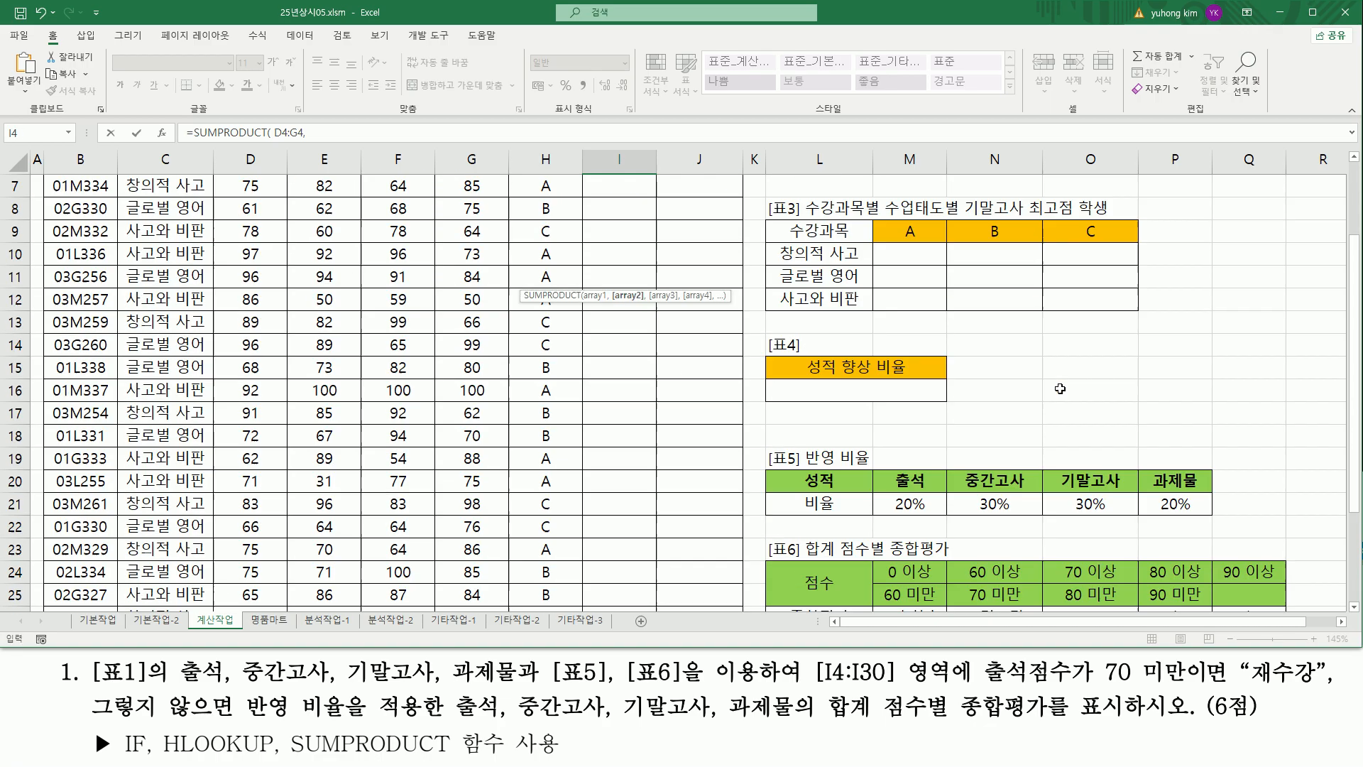
pyautogui.moveTo(912, 505); pyautogui.dragTo(1216, 522)
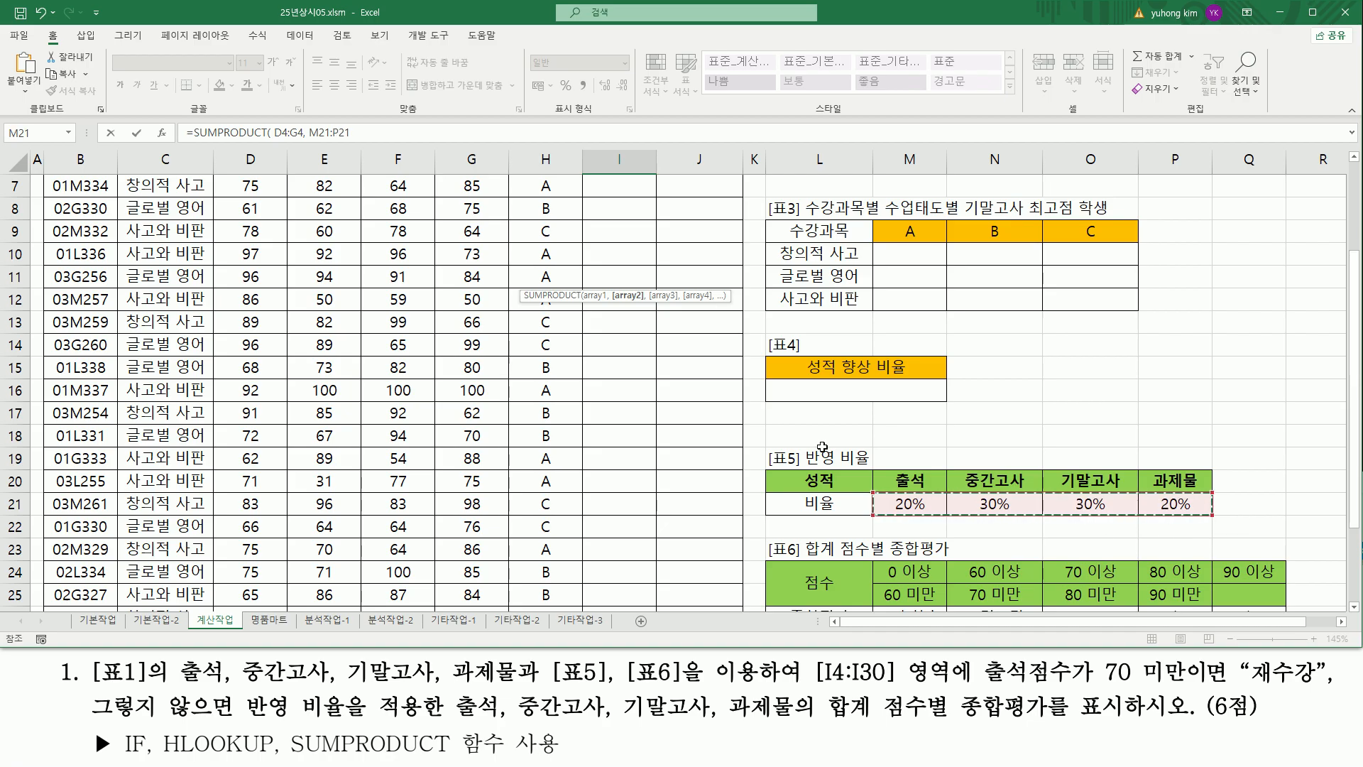
pyautogui.write(')')
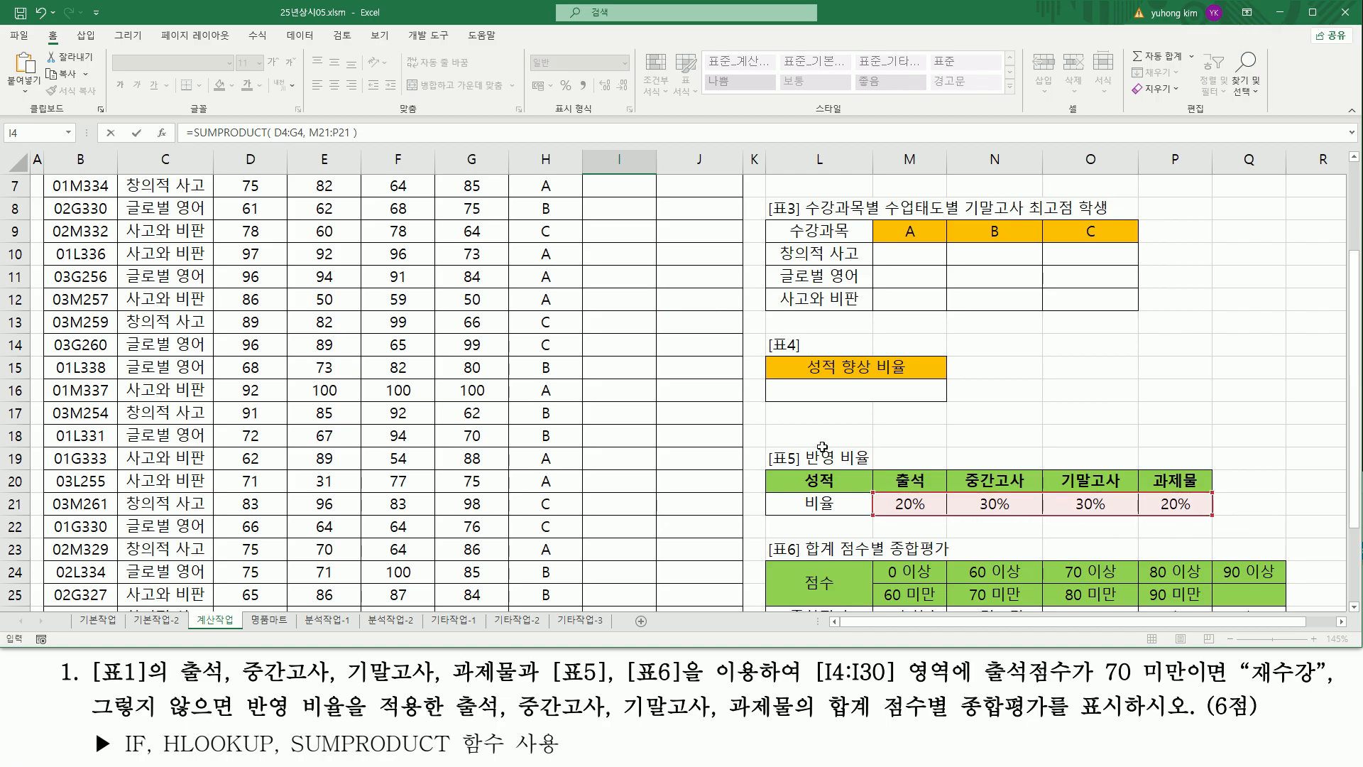
pyautogui.scroll(2, 822, 447)
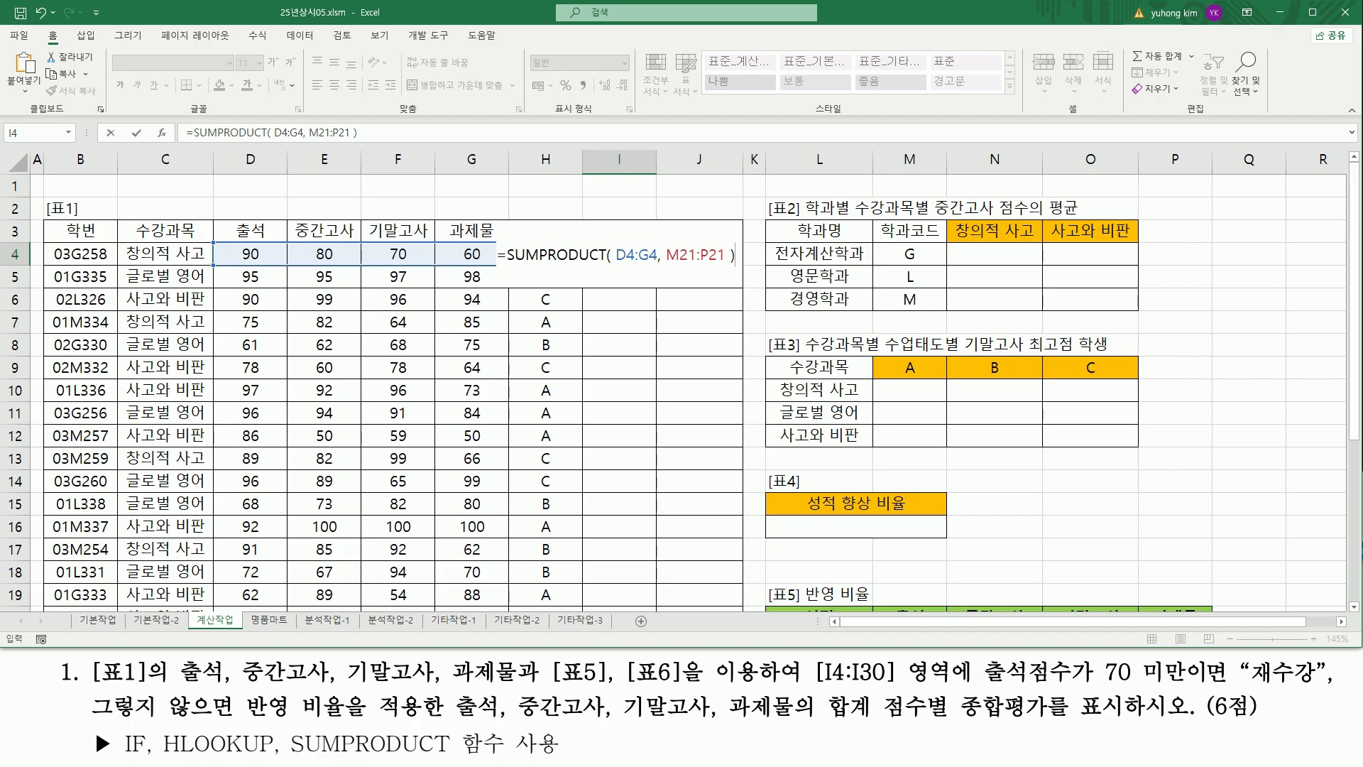
pyautogui.press('Return')
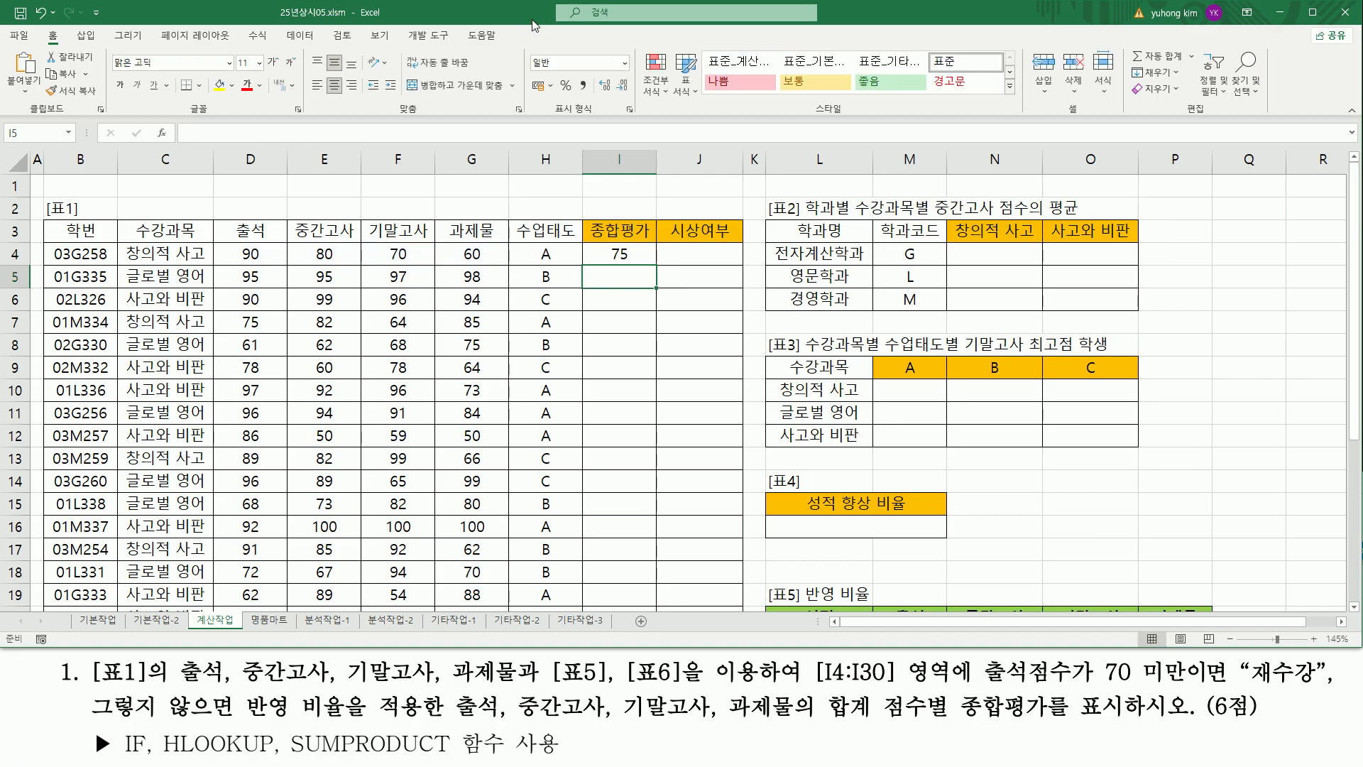
# - Examine the I4 formula and the score ranges that rows 4 to 6 of 종합평가 each need
pyautogui.click(620, 253)
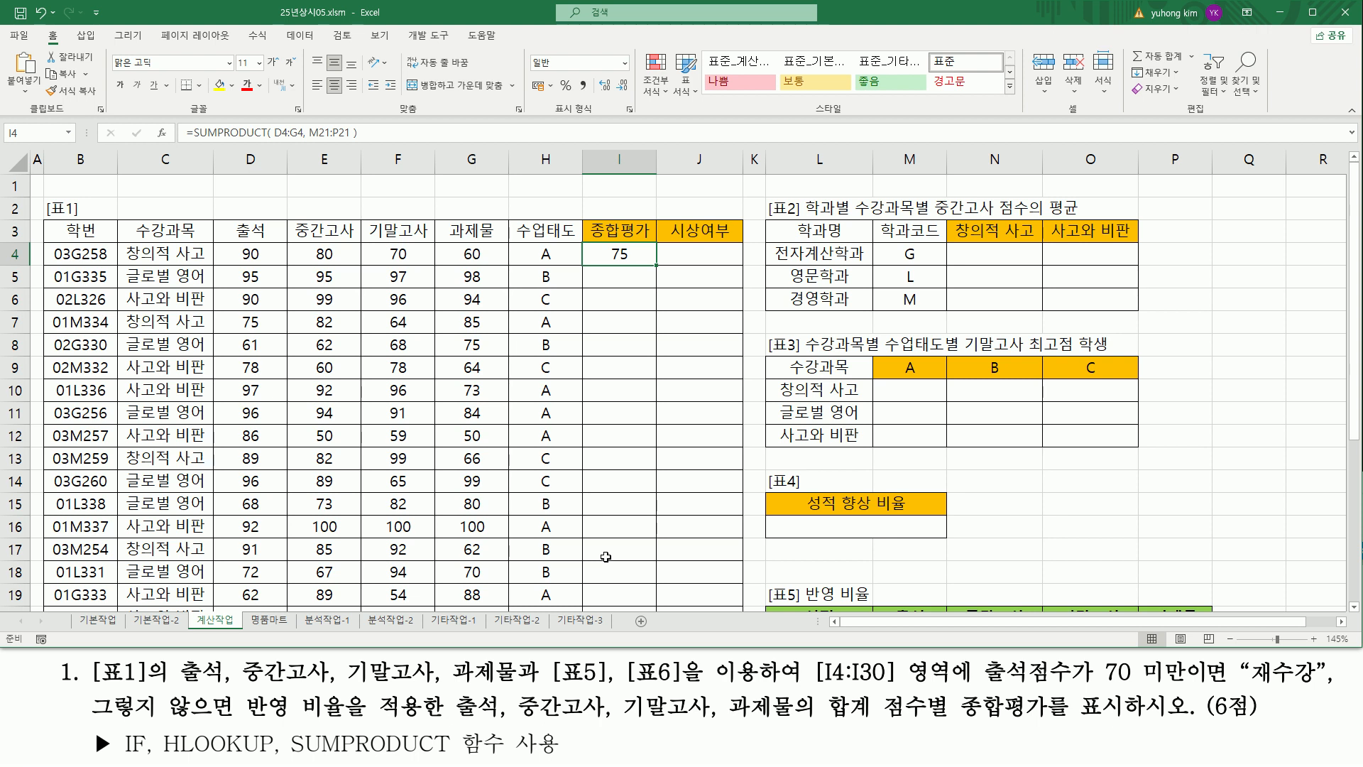
pyautogui.doubleClick(623, 254)
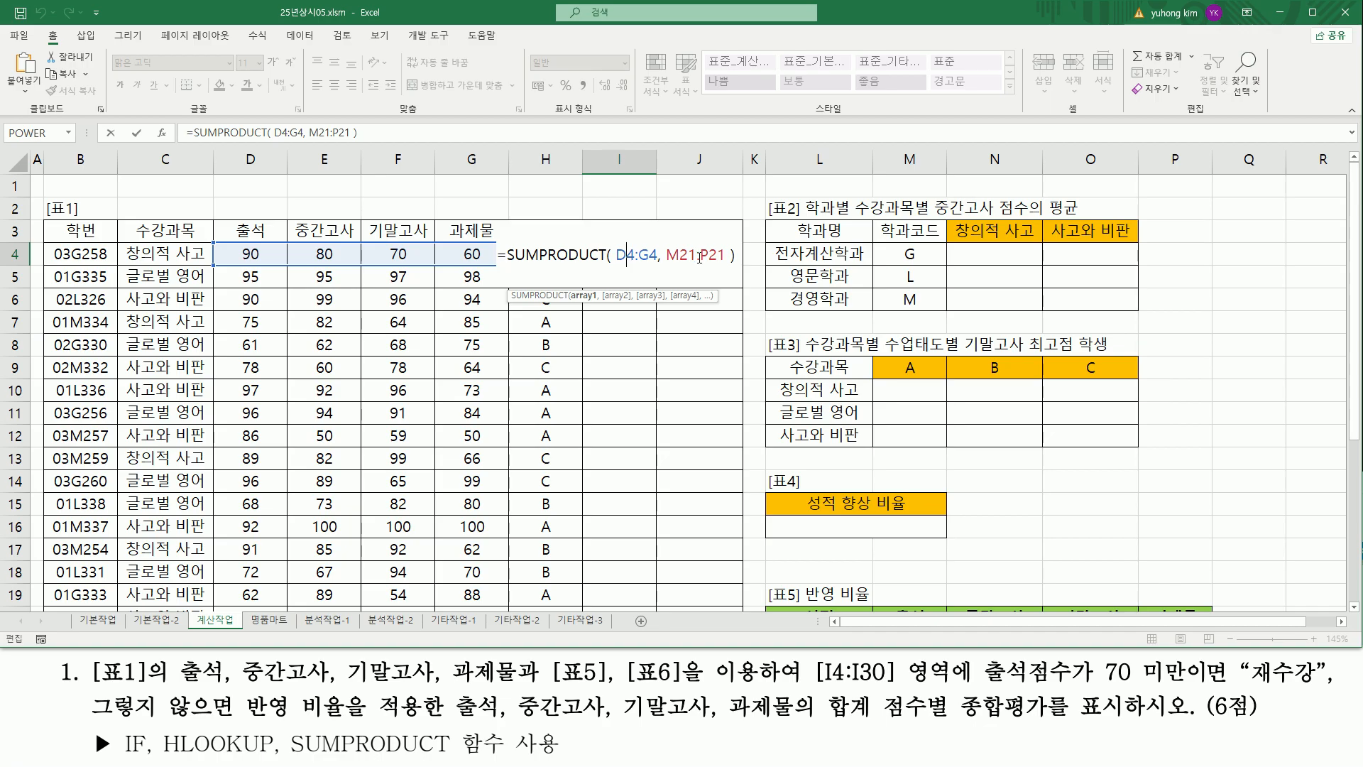
pyautogui.press('Escape')
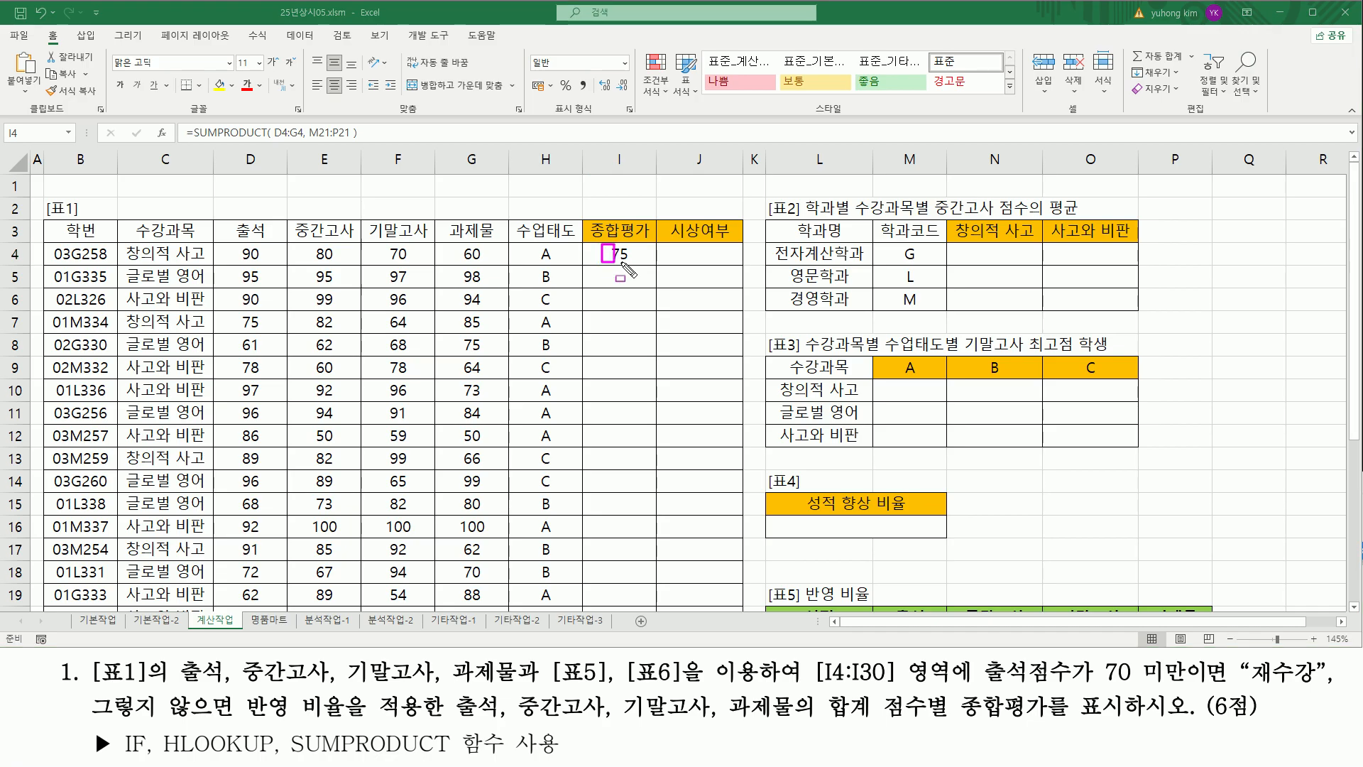
pyautogui.moveTo(230, 244); pyautogui.dragTo(492, 263)
pyautogui.moveTo(602, 270); pyautogui.dragTo(641, 282)
pyautogui.moveTo(228, 267); pyautogui.dragTo(495, 284)
pyautogui.moveTo(605, 294); pyautogui.dragTo(649, 306)
pyautogui.moveTo(234, 291)
pyautogui.mouseDown()
pyautogui.moveTo(274, 306)
pyautogui.moveTo(496, 311)
pyautogui.mouseUp()
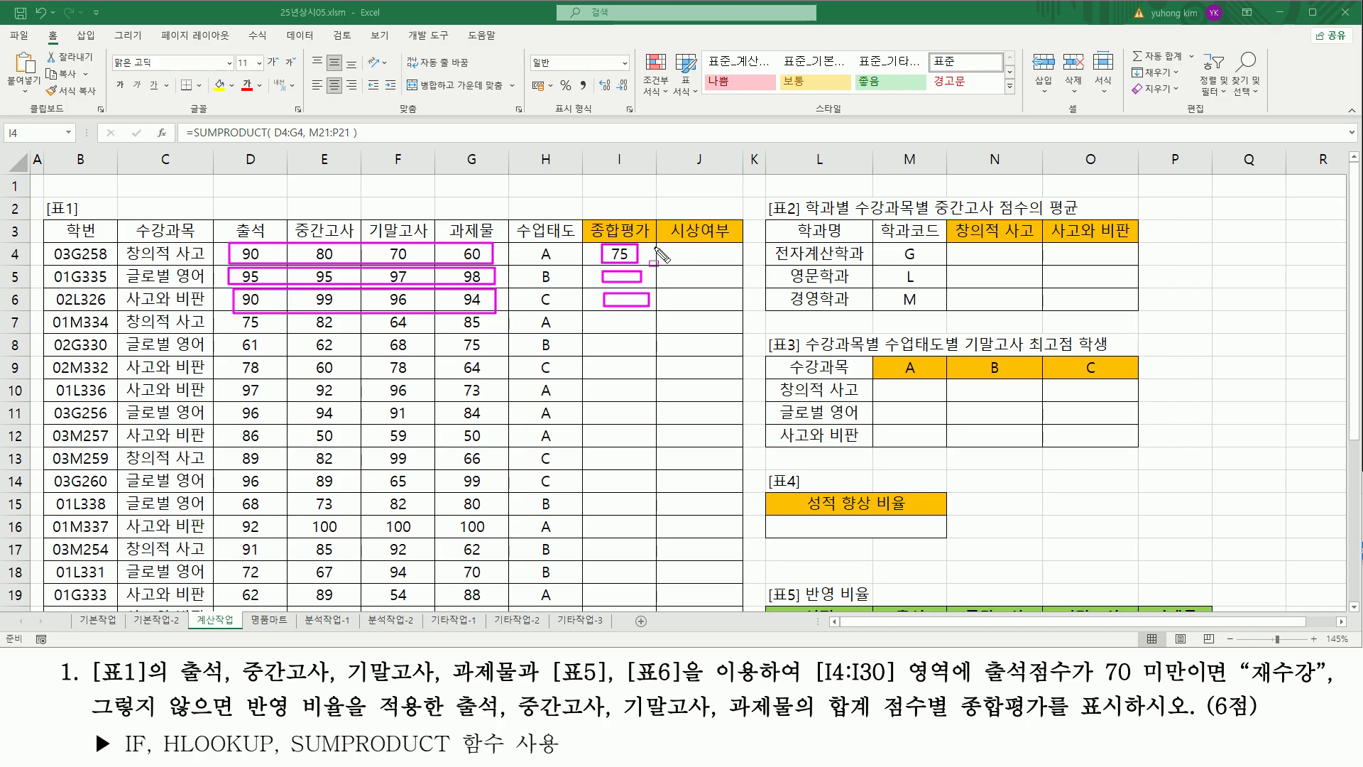
pyautogui.moveTo(654, 247); pyautogui.dragTo(654, 381)
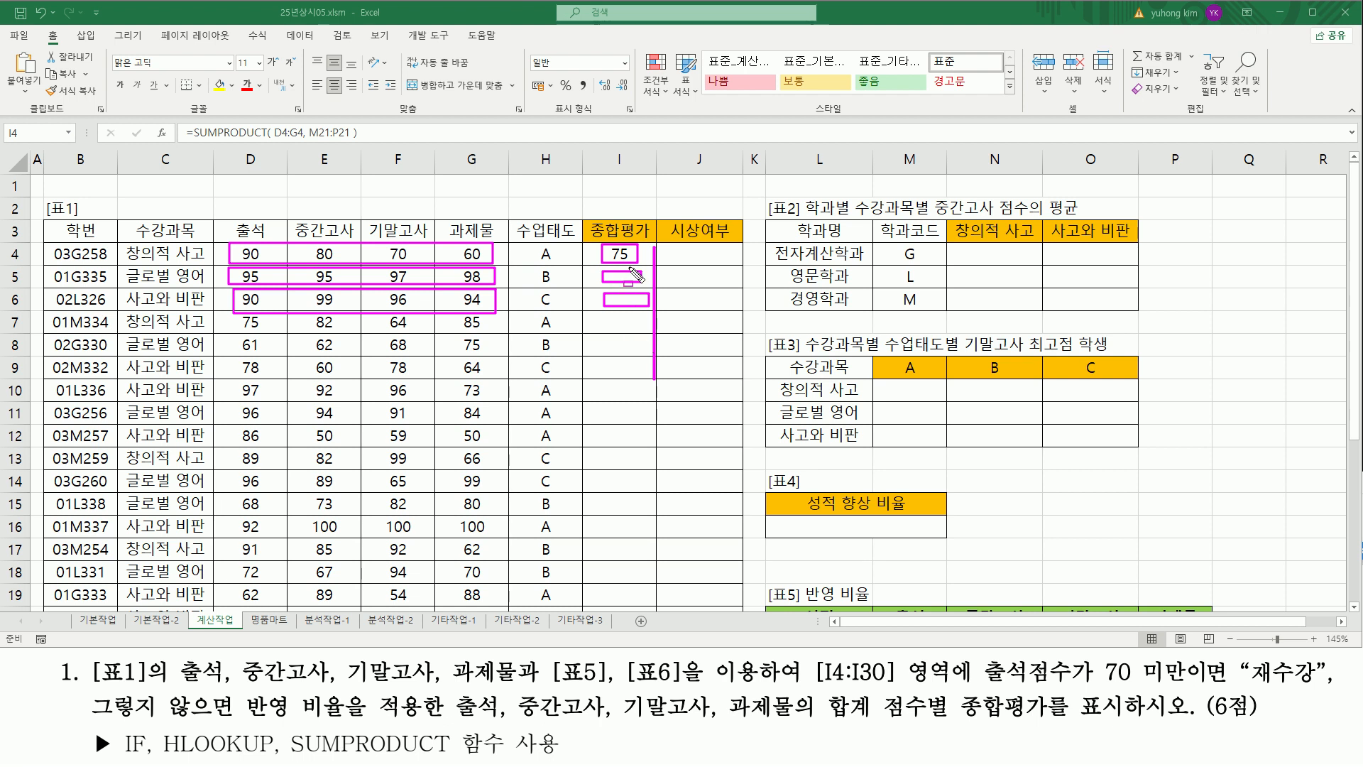
pyautogui.press('Escape')
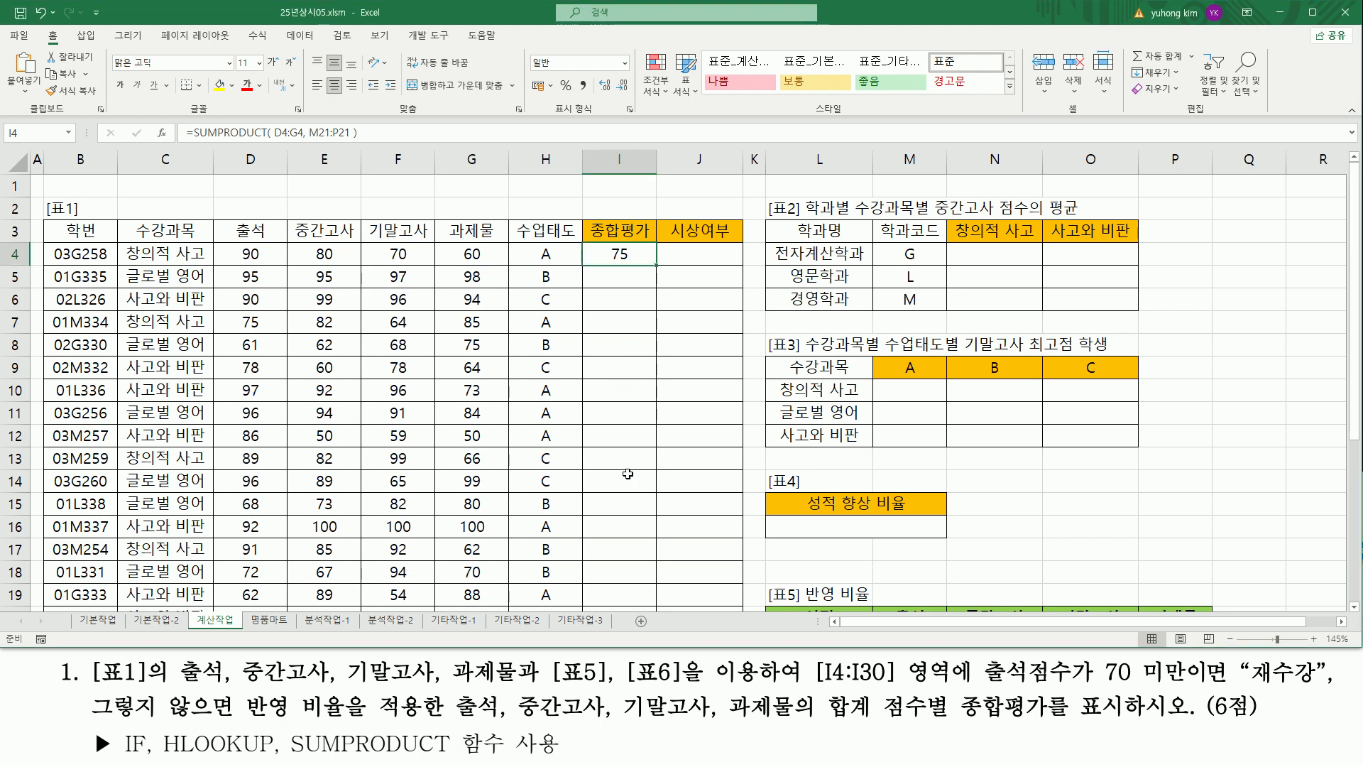
# - Make the weights range absolute as $M$21:$P$21 in the I4 formula and fill the formula down to I30
pyautogui.scroll(-2, 903, 559)
pyautogui.moveTo(880, 495); pyautogui.dragTo(1209, 519)
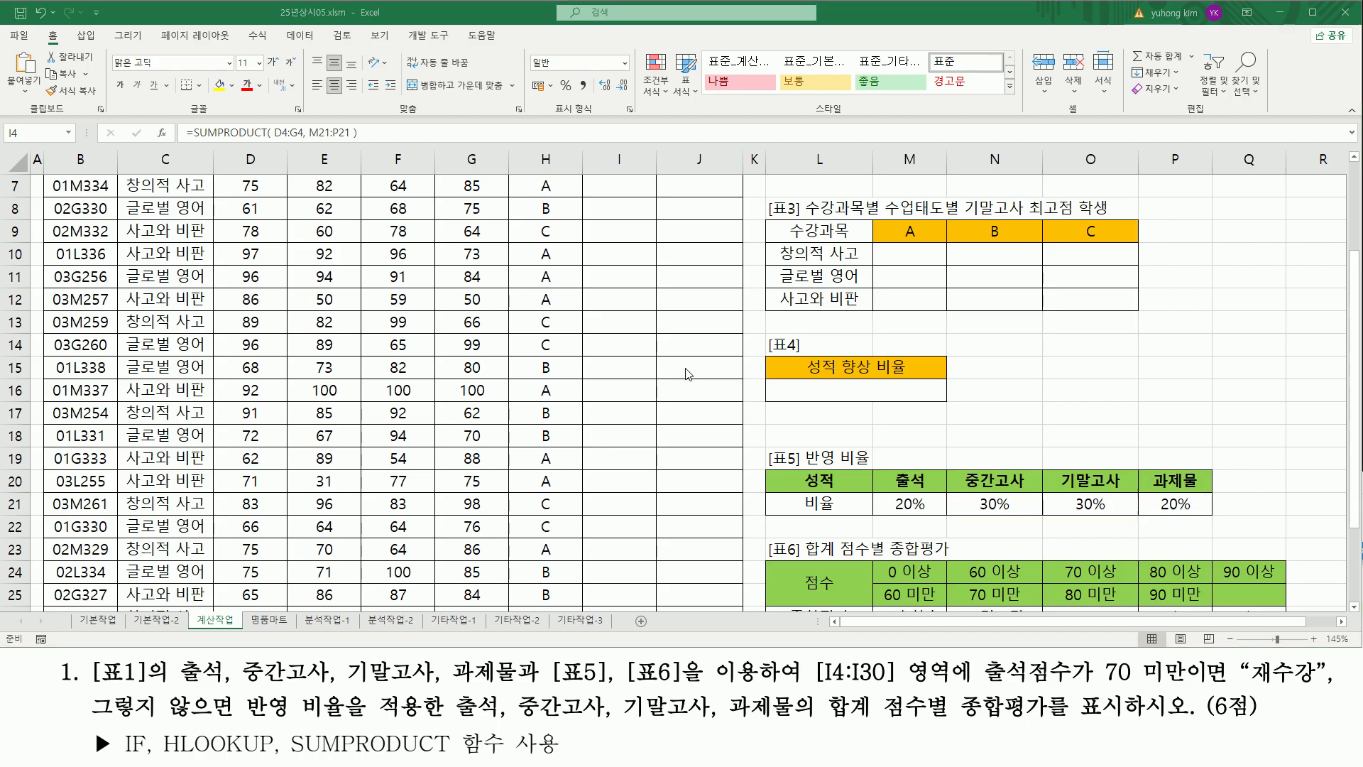
pyautogui.press('Escape')
pyautogui.scroll(2, 612, 241)
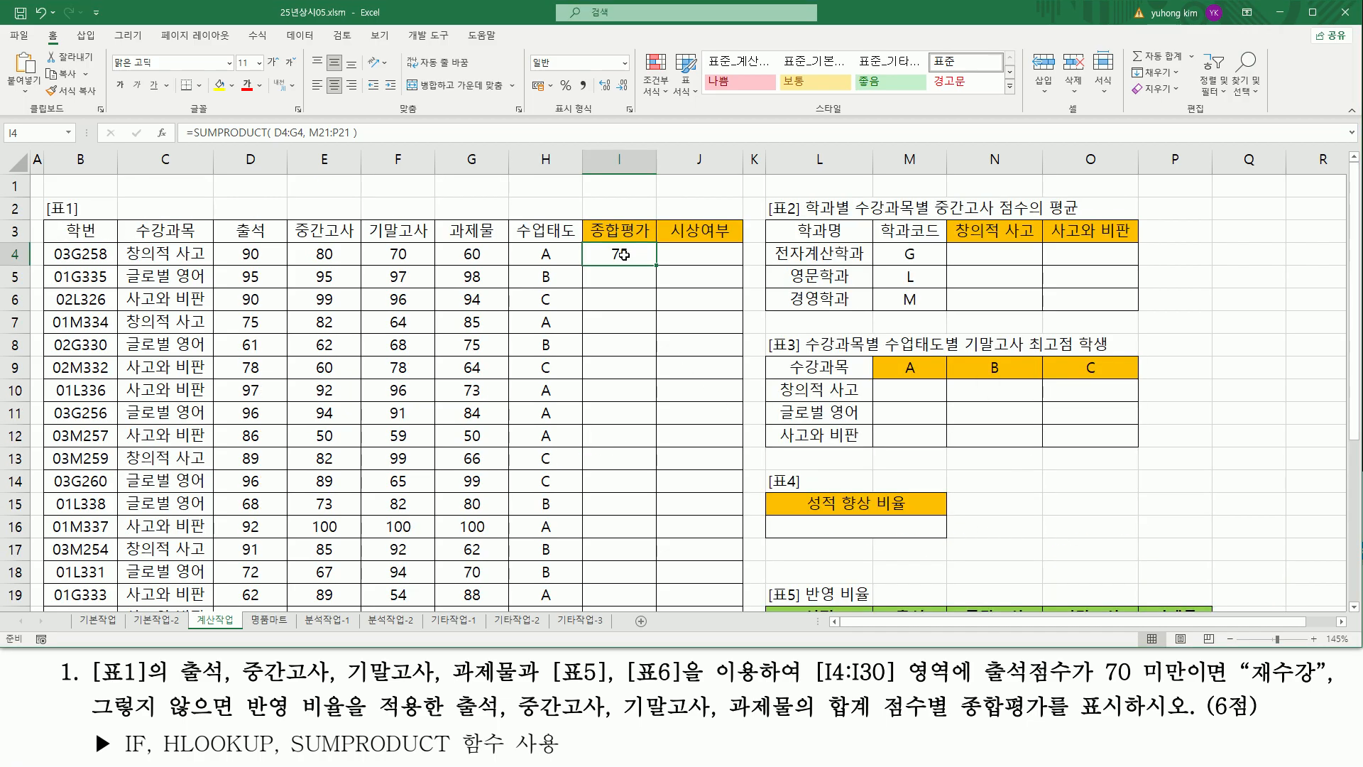
pyautogui.doubleClick(614, 256)
pyautogui.moveTo(684, 257); pyautogui.dragTo(712, 263)
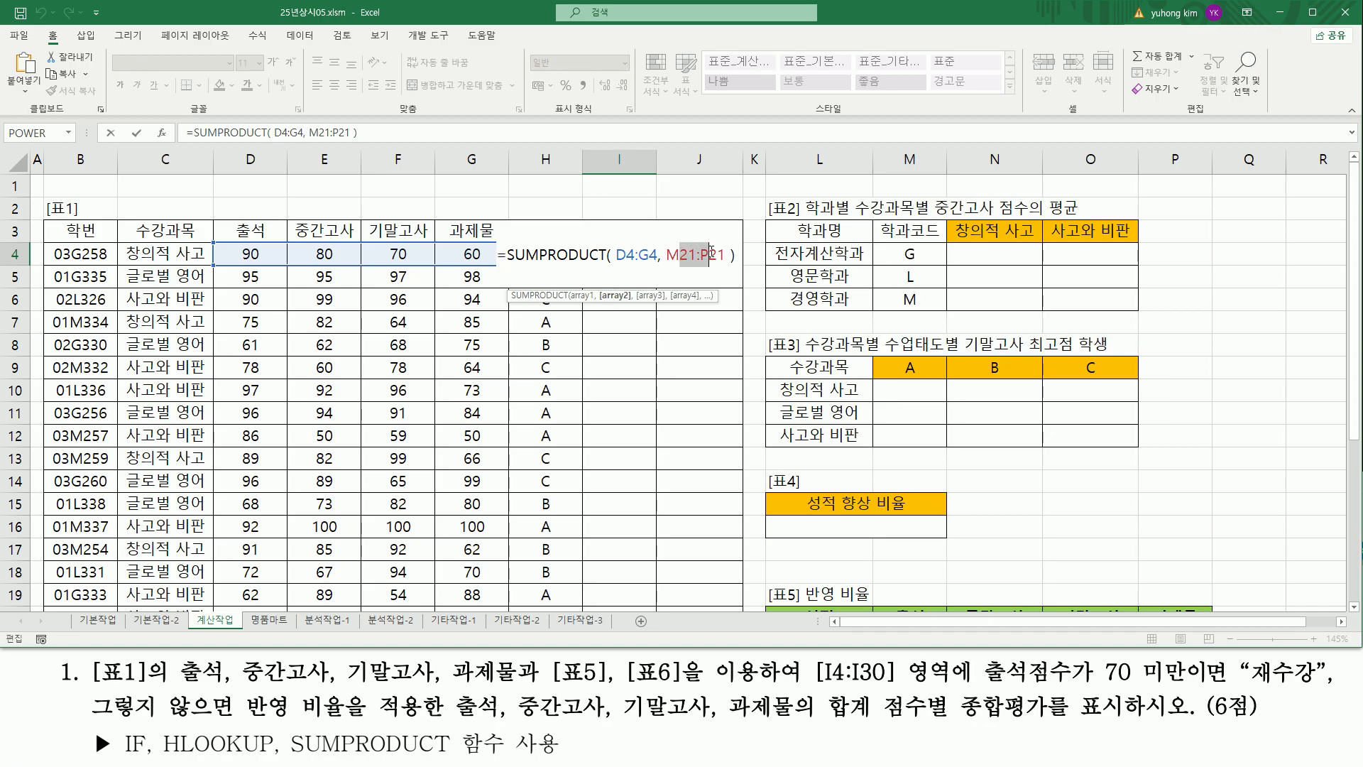
pyautogui.press('F4')
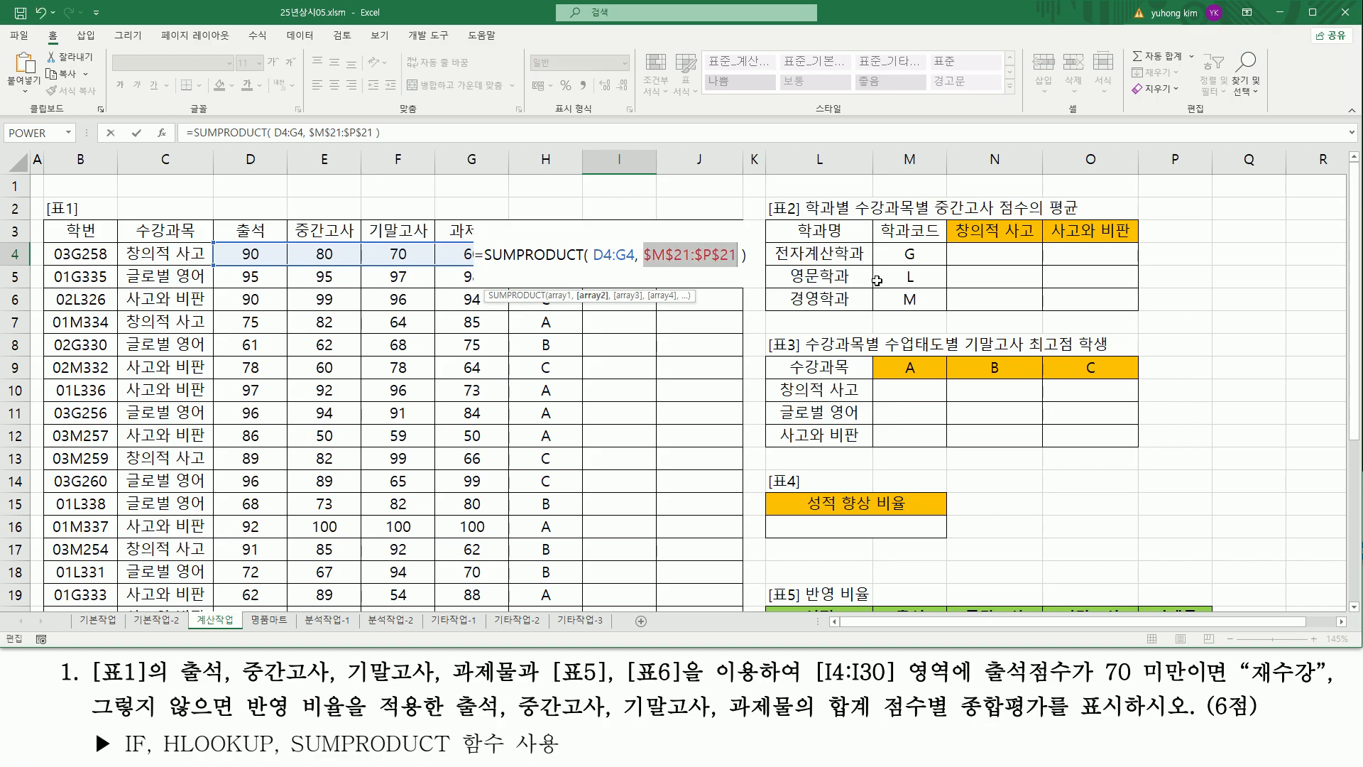
pyautogui.hotkey('ctrl', 'Return')
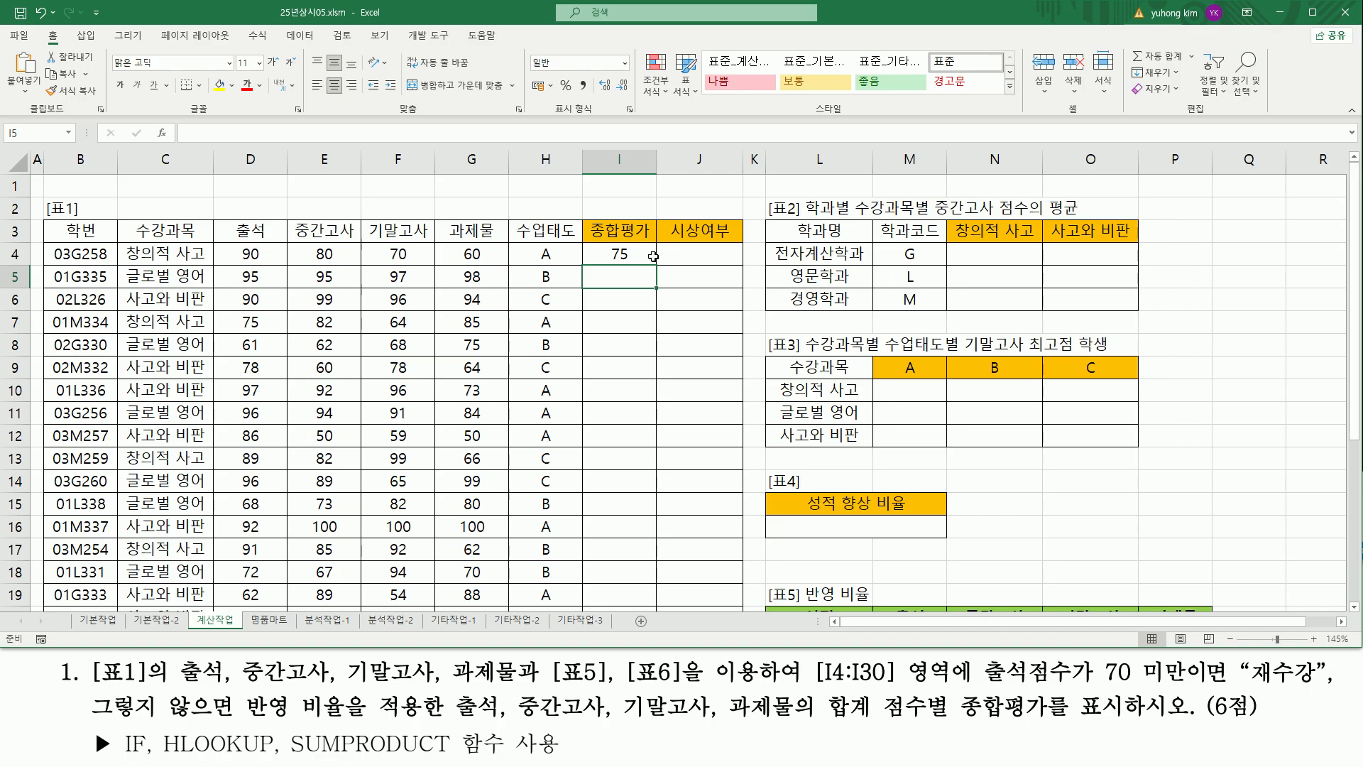
pyautogui.moveTo(655, 266); pyautogui.dragTo(635, 571)
pyautogui.scroll(4, 660, 509)
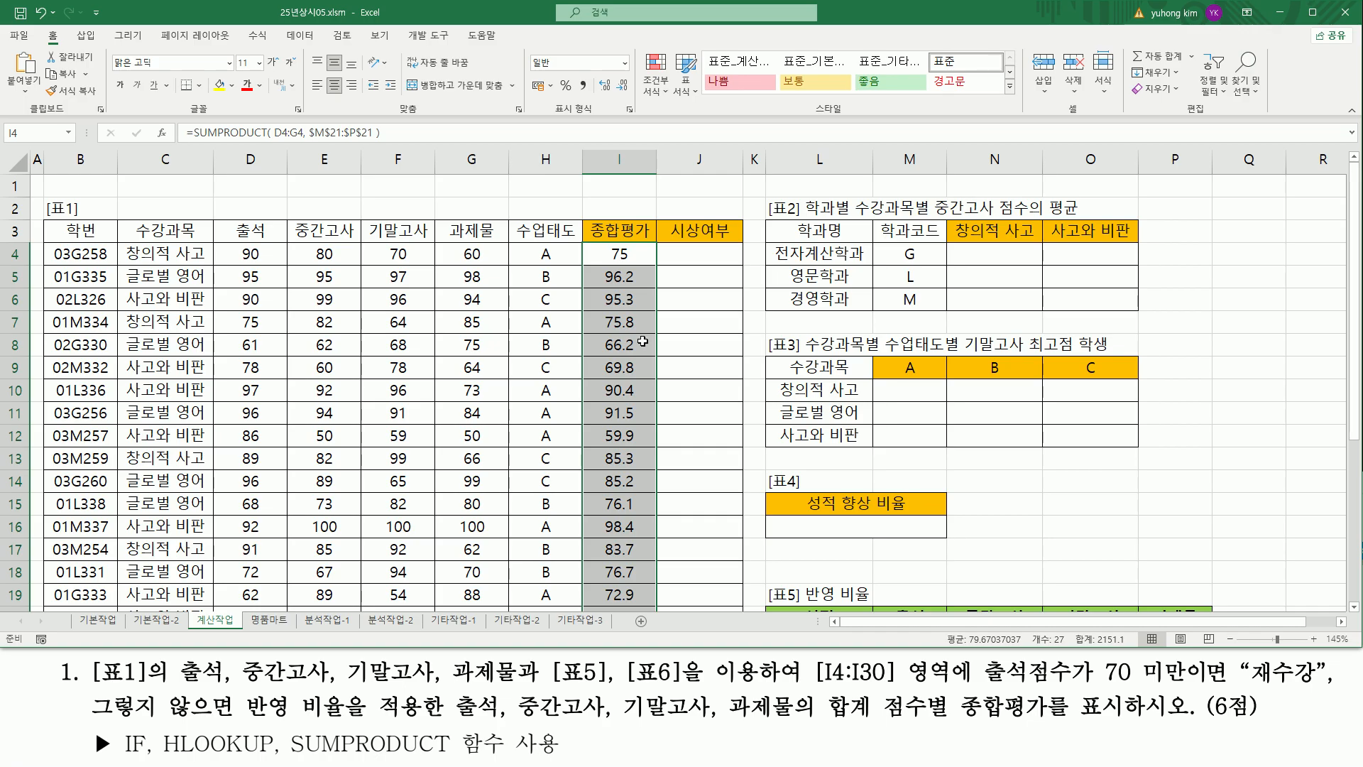
# - Examine the score bands and 종합평가 row of [표6] together with the HLOOKUP requirement of task 1
pyautogui.scroll(-3, 642, 341)
pyautogui.scroll(-2, 643, 341)
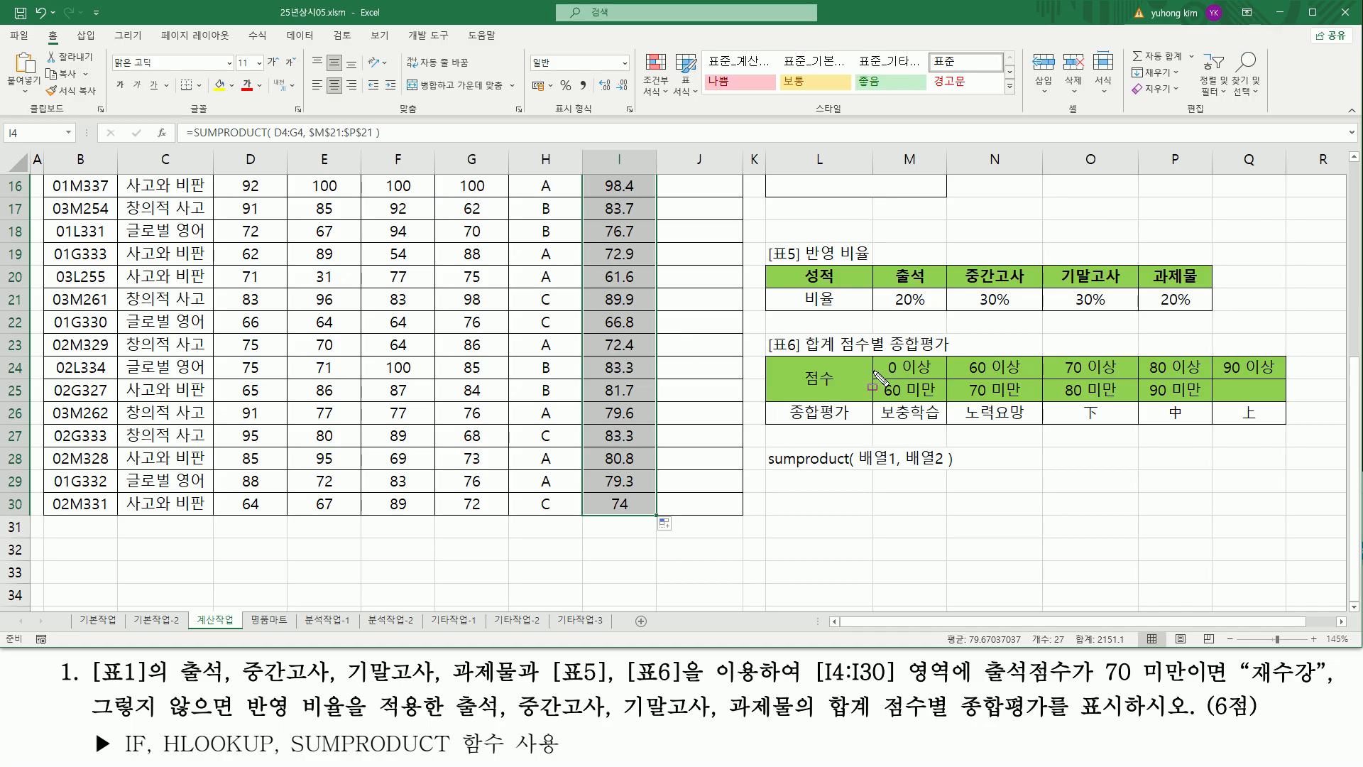
pyautogui.moveTo(874, 352)
pyautogui.mouseDown()
pyautogui.moveTo(893, 401)
pyautogui.moveTo(1253, 439)
pyautogui.moveTo(1283, 427)
pyautogui.mouseUp()
pyautogui.moveTo(880, 420)
pyautogui.mouseDown()
pyautogui.moveTo(1286, 420)
pyautogui.moveTo(1268, 420)
pyautogui.mouseUp()
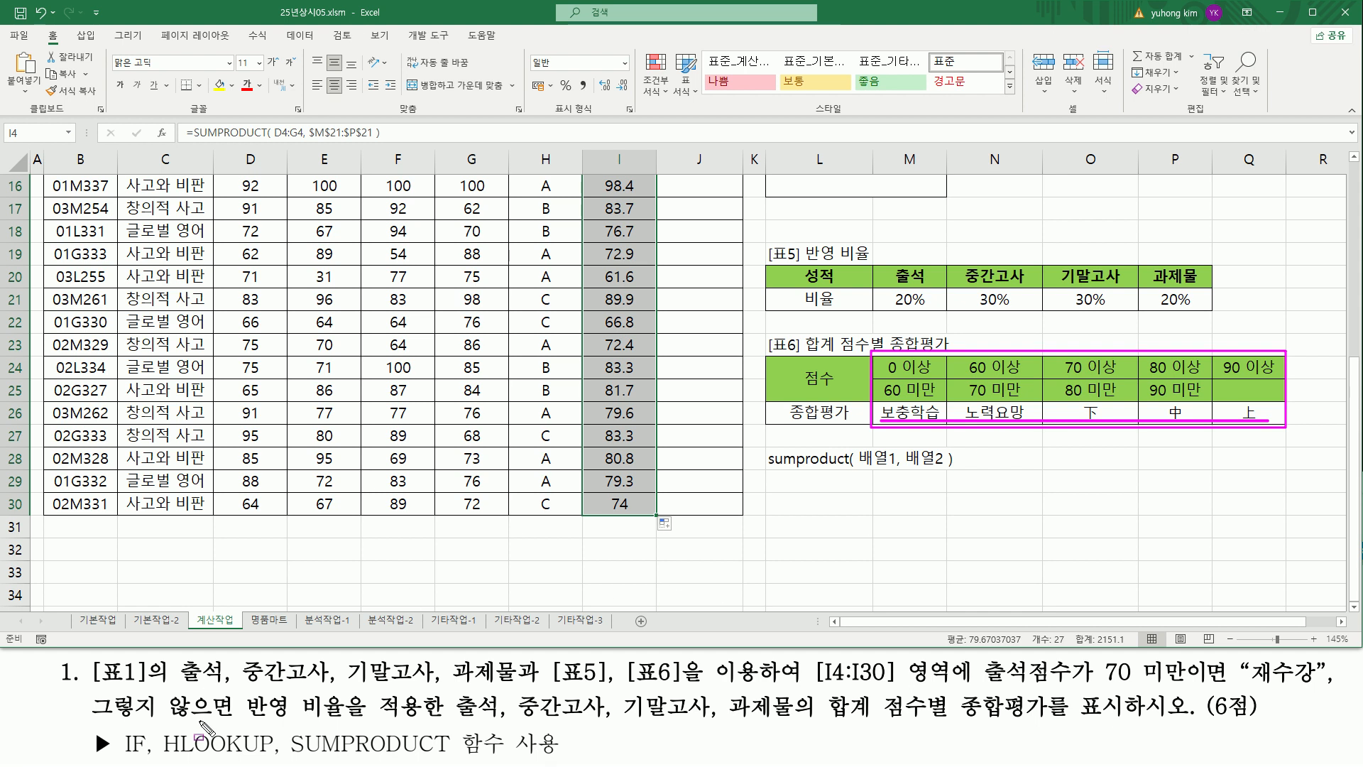
pyautogui.moveTo(164, 758); pyautogui.dragTo(259, 758)
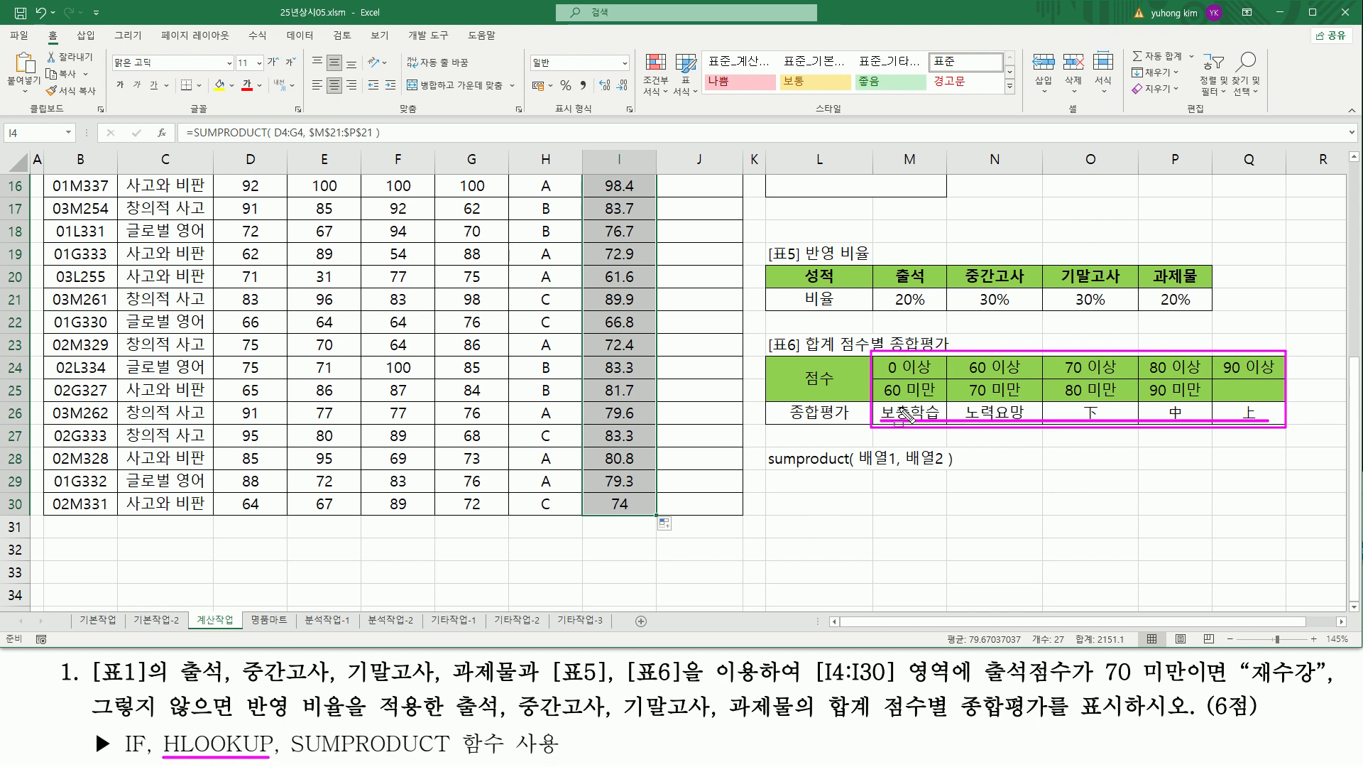
# - Write the syntax note "hlookup( 찾을값, 범위, 행번호, 옵션 )" in L30 below the sumproduct note
pyautogui.moveTo(598, 177); pyautogui.dragTo(643, 197)
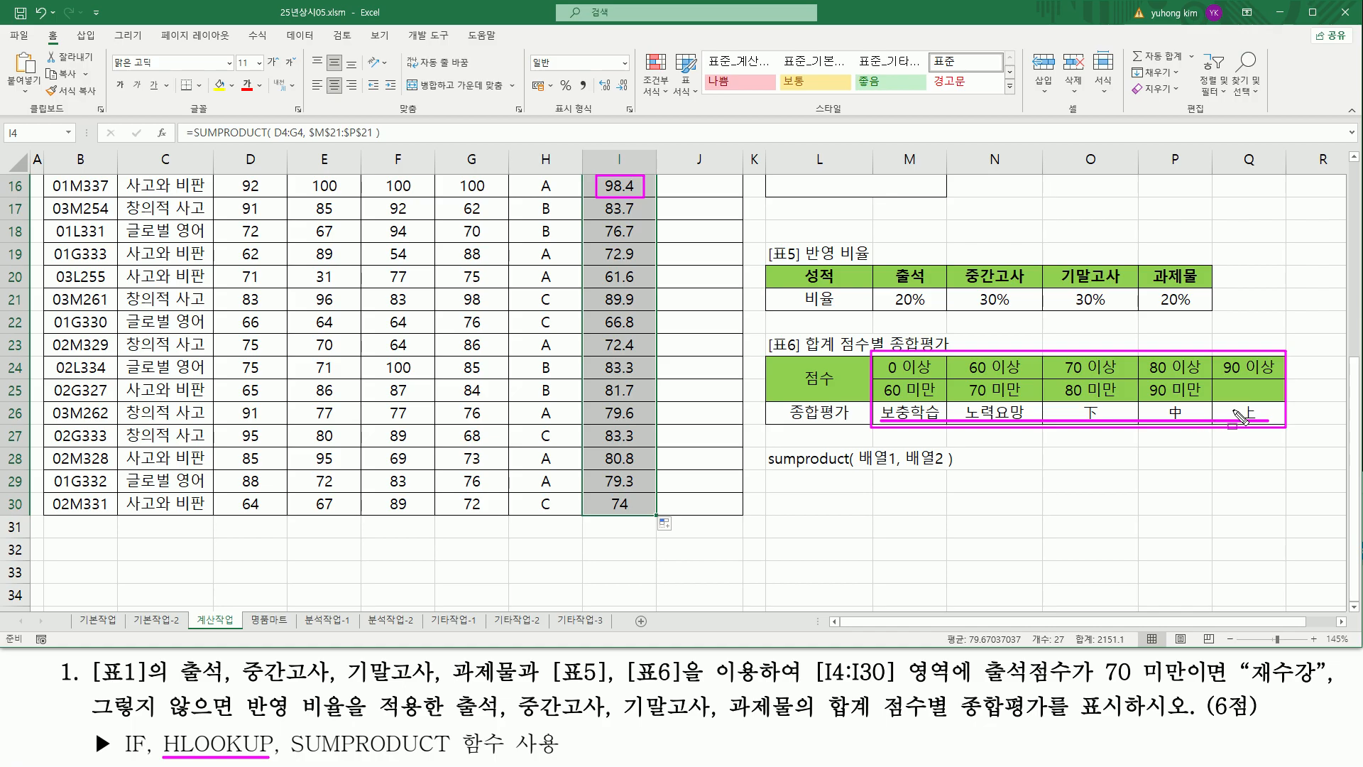
pyautogui.press('Escape')
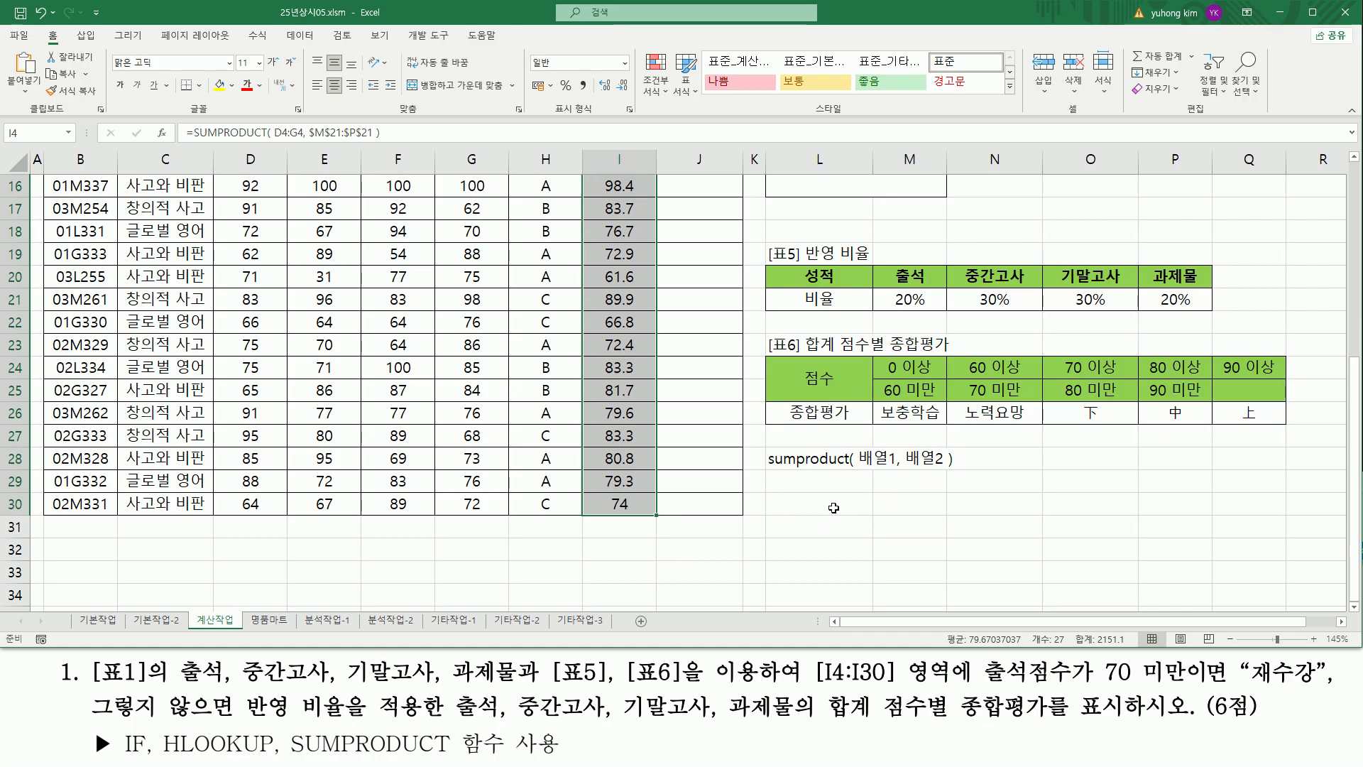
pyautogui.click(856, 507)
pyautogui.write('hlookup(')
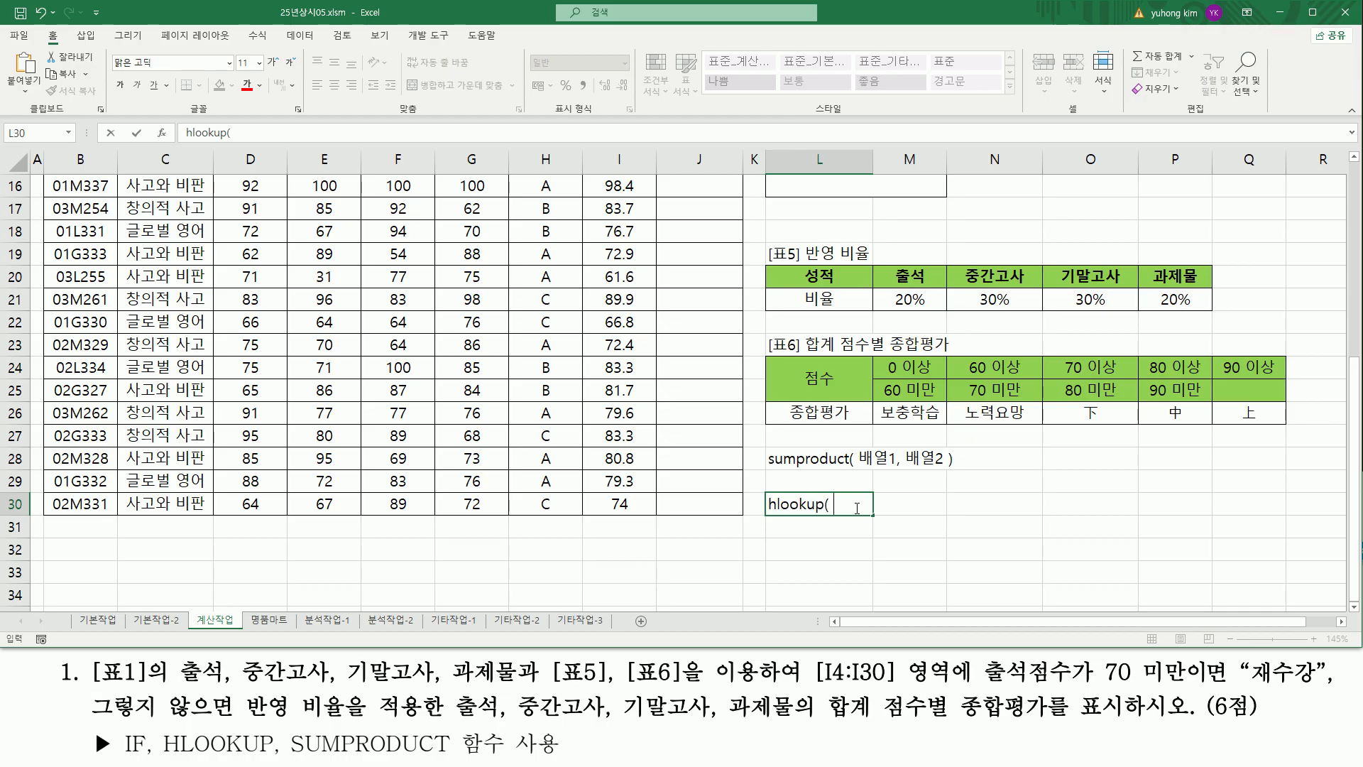
pyautogui.write(' 찾으')
pyautogui.write('가')
pyautogui.press('BackSpace')
pyautogui.press('BackSpace')
pyautogui.press('BackSpace')
pyautogui.write('을값, ')
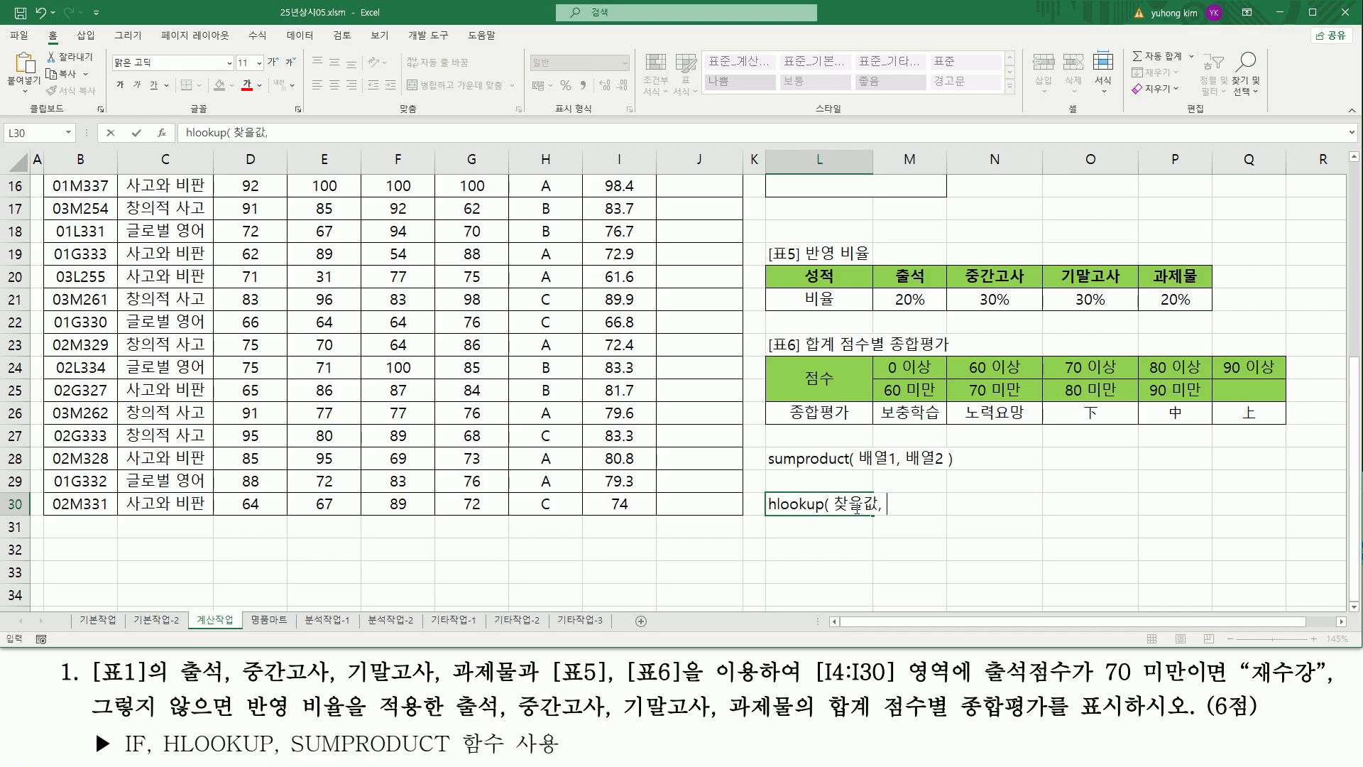
pyautogui.write('범위')
pyautogui.write(',')
pyautogui.write(' 행ㅂ')
pyautogui.write('번호')
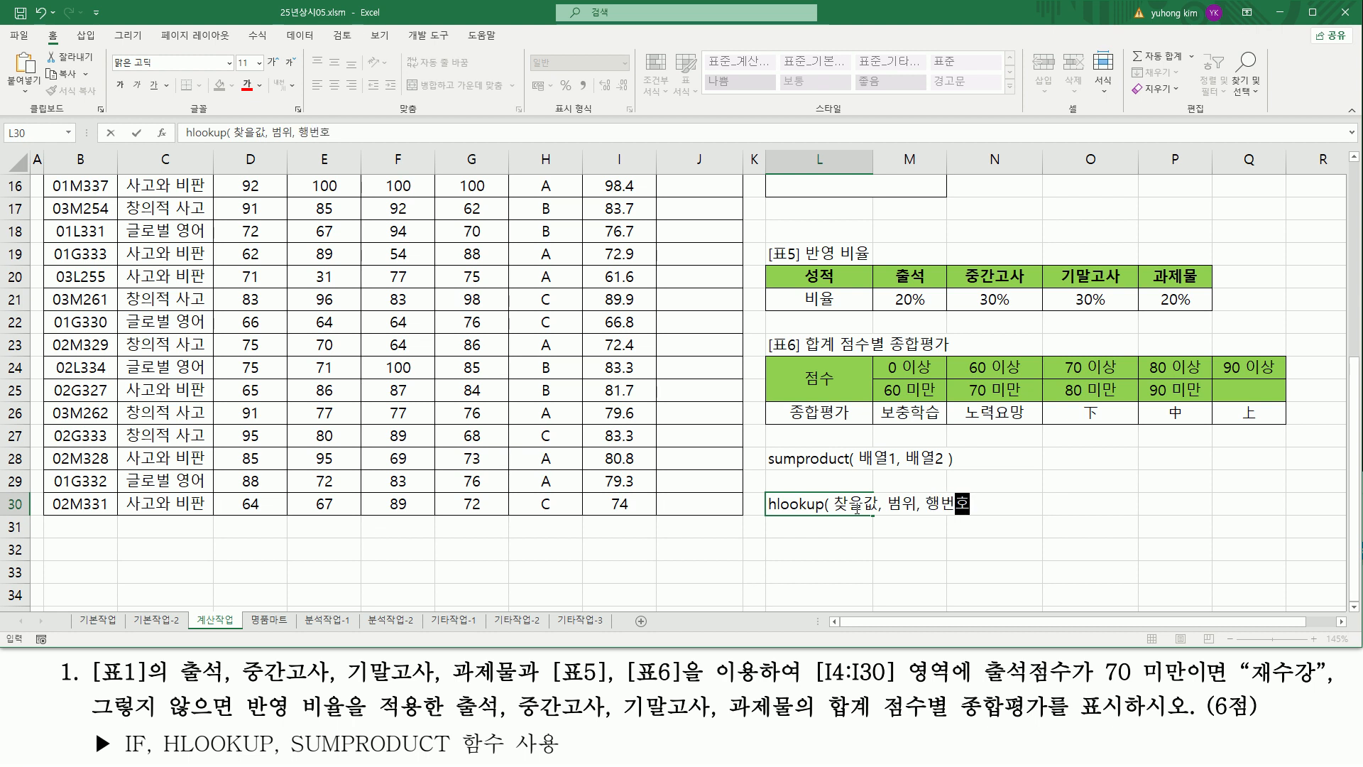
pyautogui.write(', 옵션)')
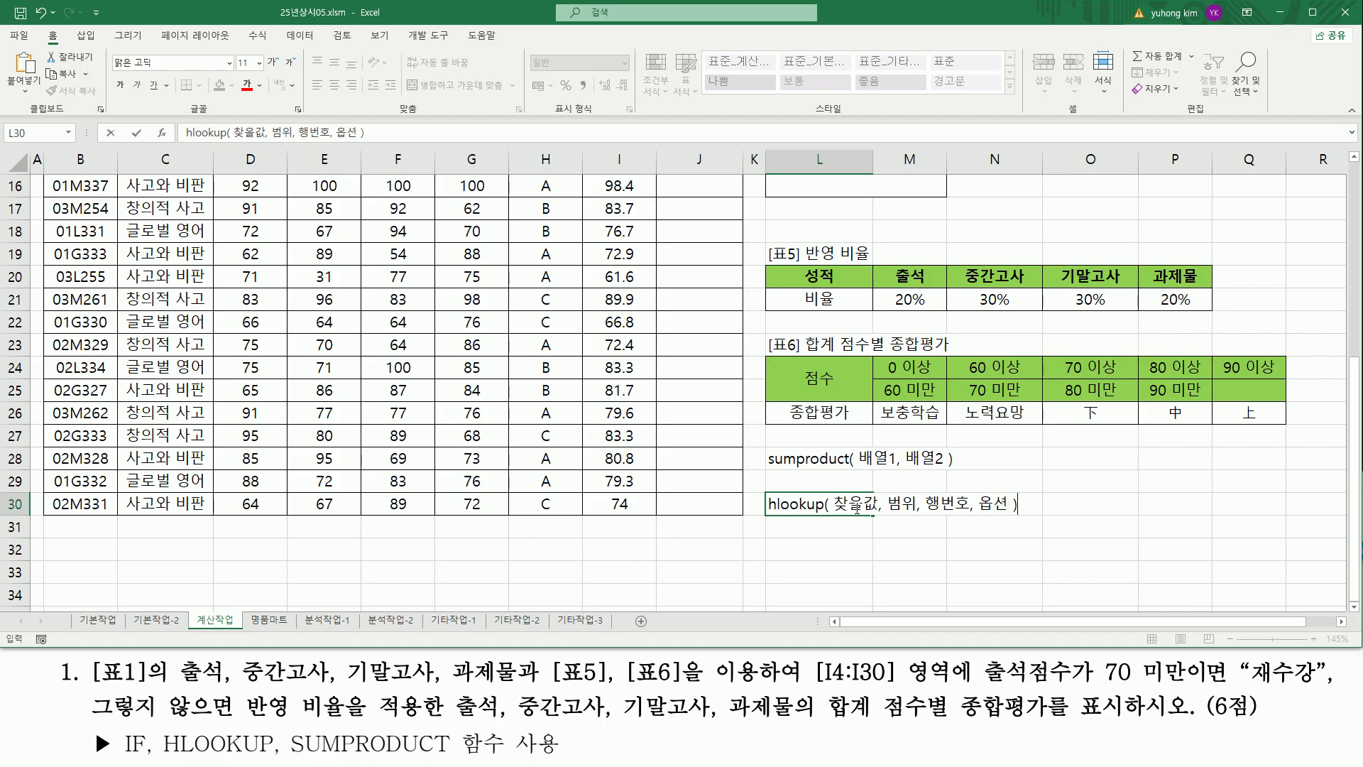
pyautogui.press('Return')
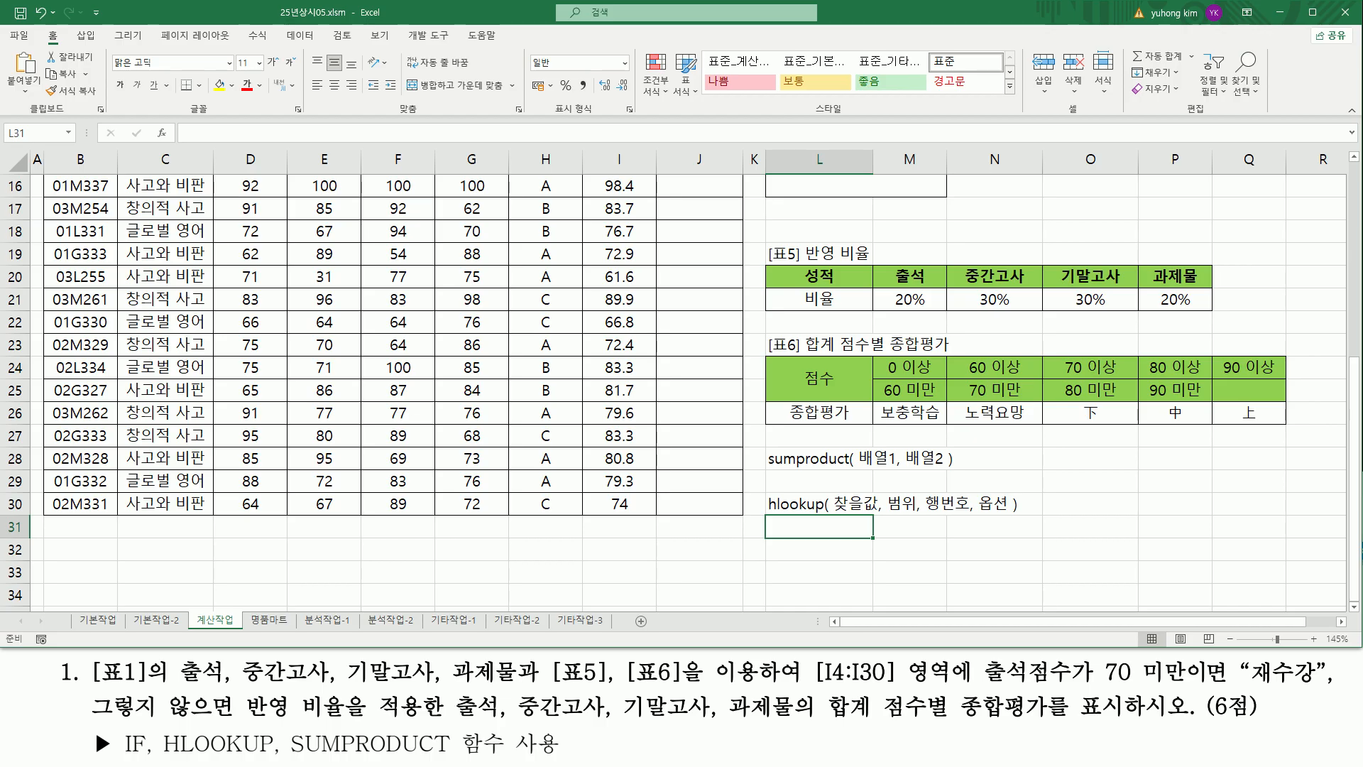
# - Note the two HLOOKUP option values under the syntax note: TRUE(생략) in L32 and FALSE in L33
pyautogui.moveTo(886, 489)
pyautogui.mouseDown()
pyautogui.moveTo(913, 516)
pyautogui.moveTo(875, 513)
pyautogui.mouseUp()
pyautogui.moveTo(927, 511); pyautogui.dragTo(967, 511)
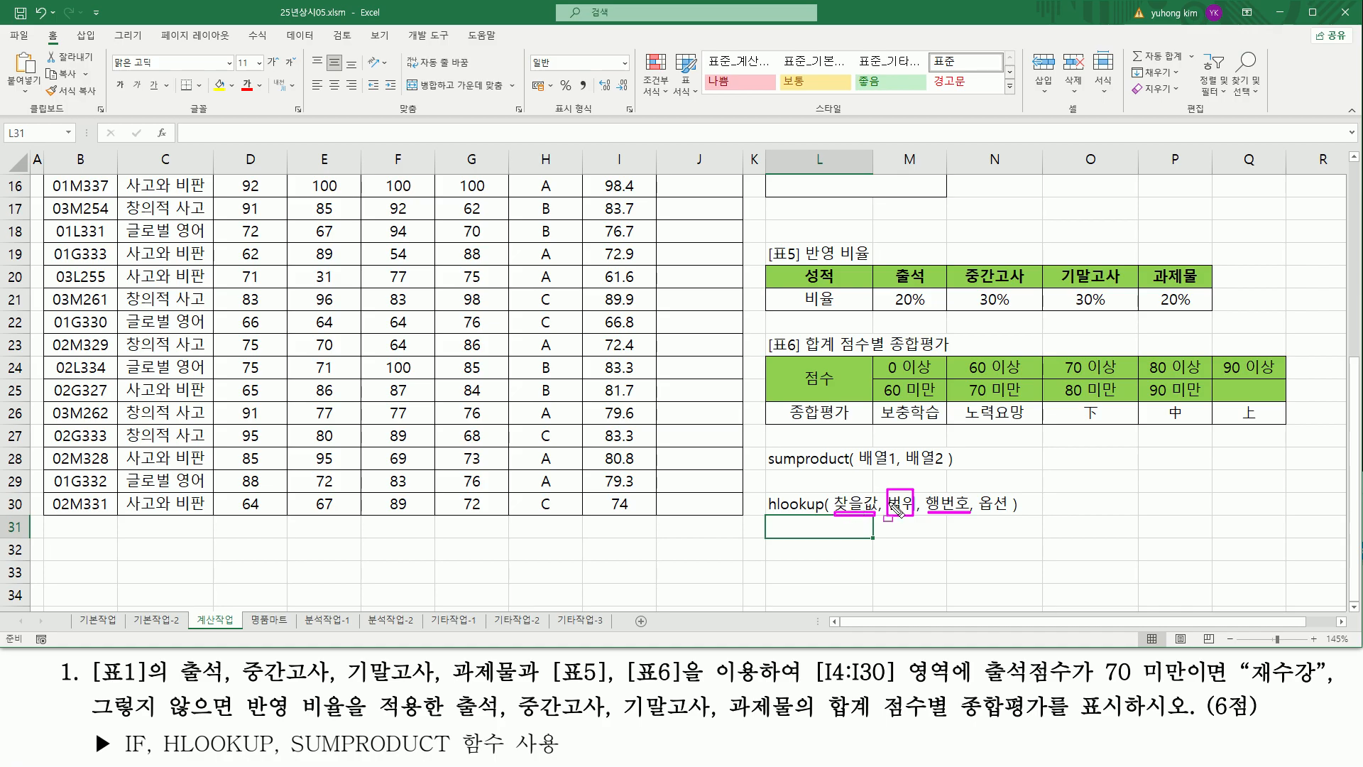
pyautogui.moveTo(976, 487); pyautogui.dragTo(1013, 519)
pyautogui.press('Escape')
pyautogui.click(816, 548)
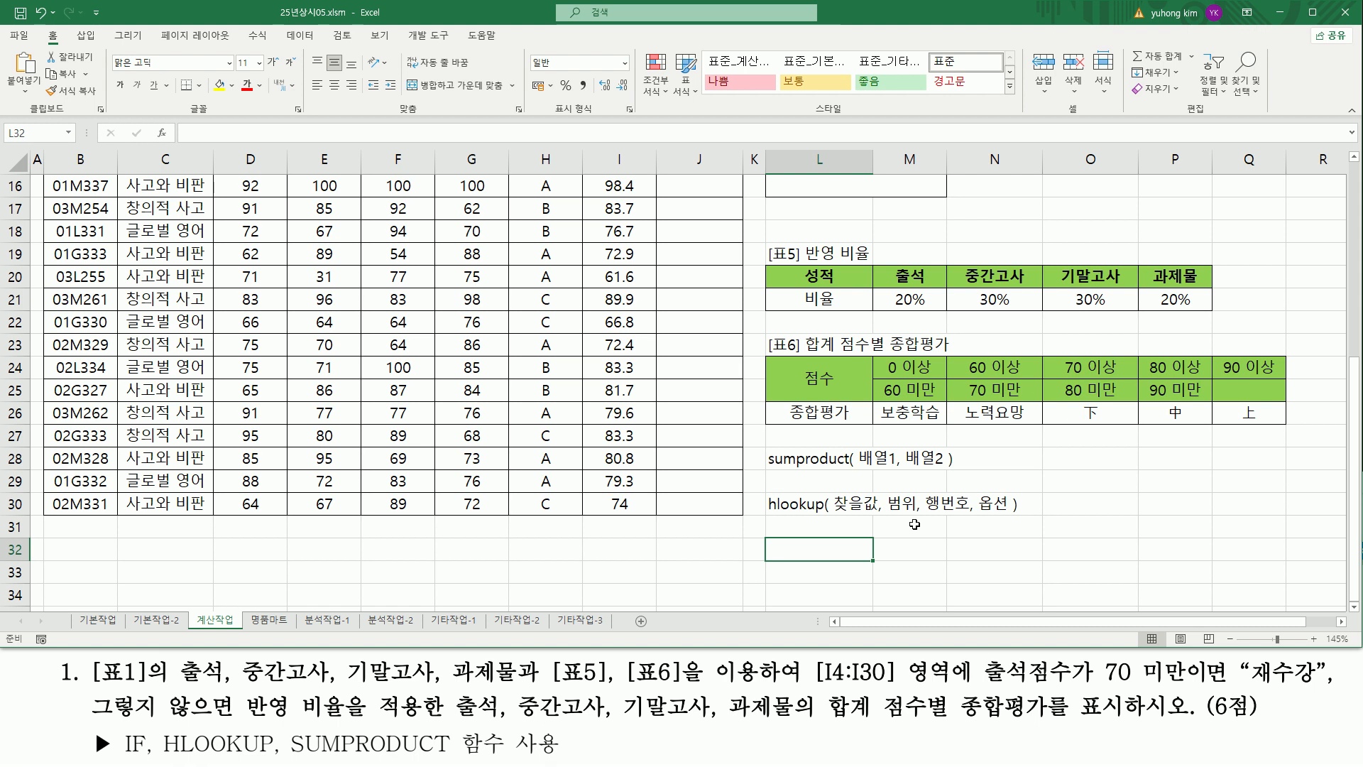
pyautogui.write('true')
pyautogui.press('Return')
pyautogui.write('false')
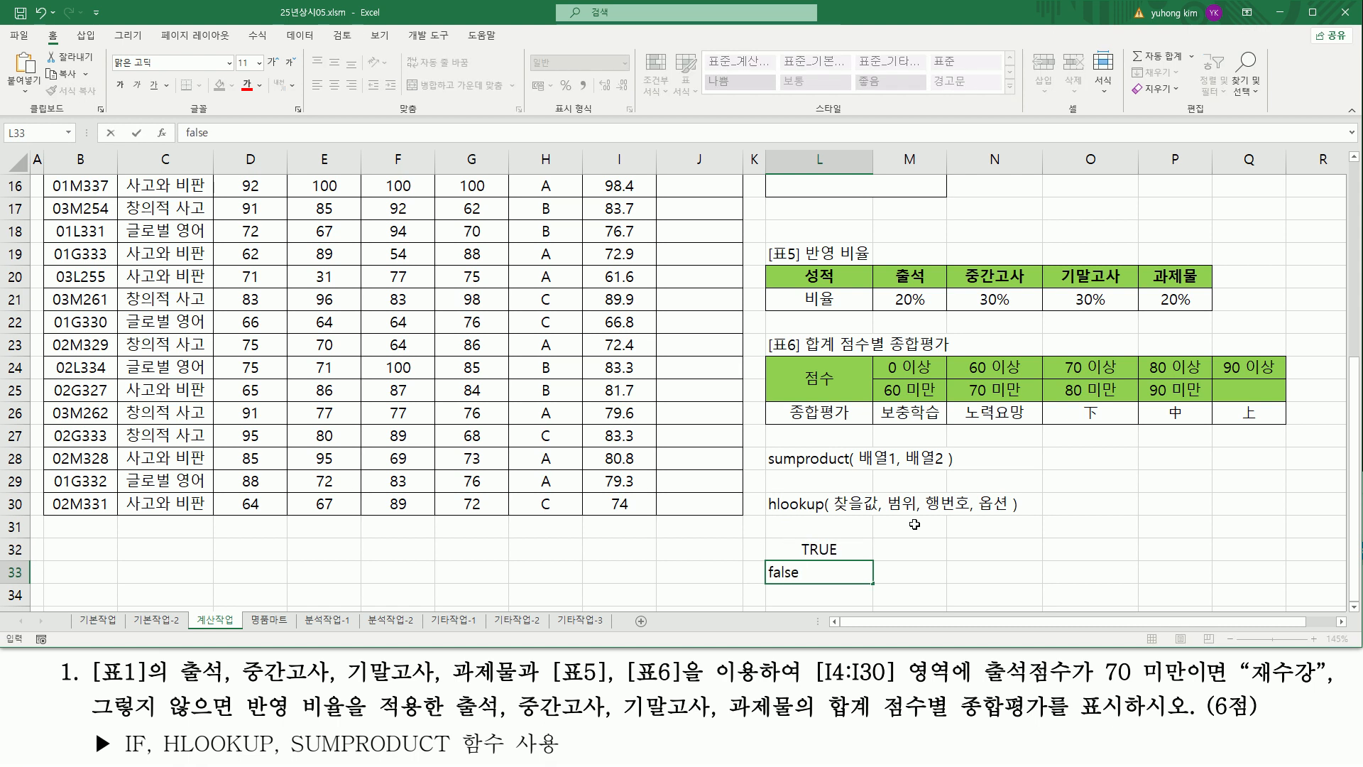
pyautogui.press('Return')
pyautogui.press('Up')
pyautogui.press('Up')
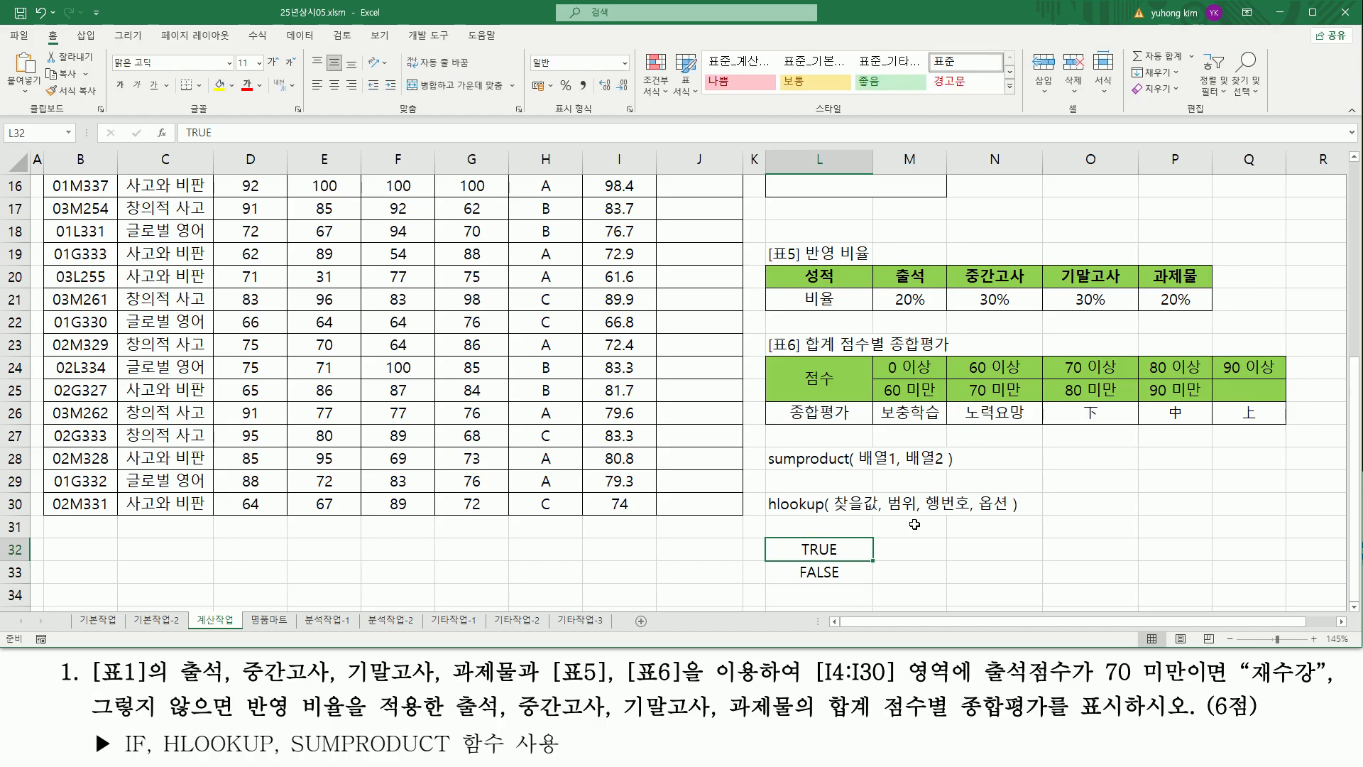
pyautogui.press('F2')
pyautogui.write('(생략)')
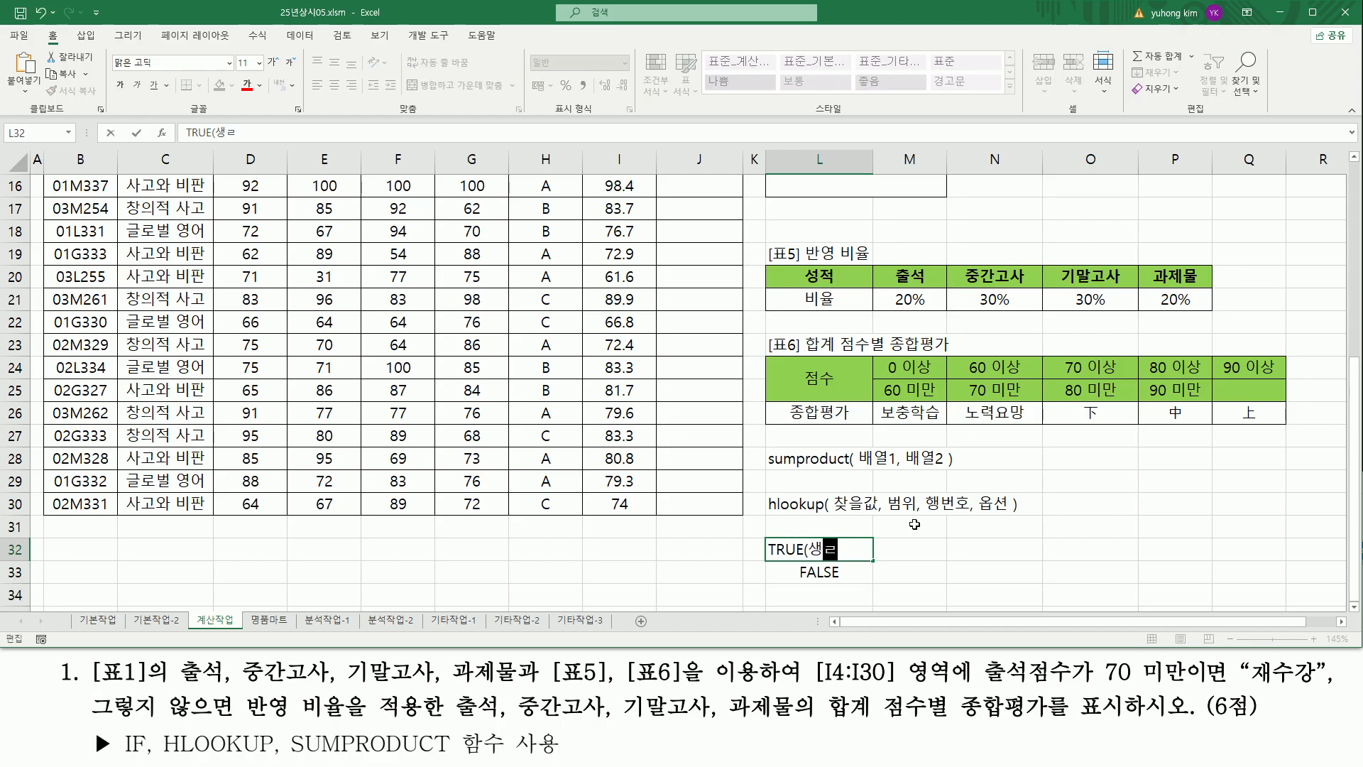
pyautogui.press('Return')
# - Enter the description 근사값 in M32 beside the TRUE(생략) option
pyautogui.click(845, 547)
pyautogui.click(893, 548)
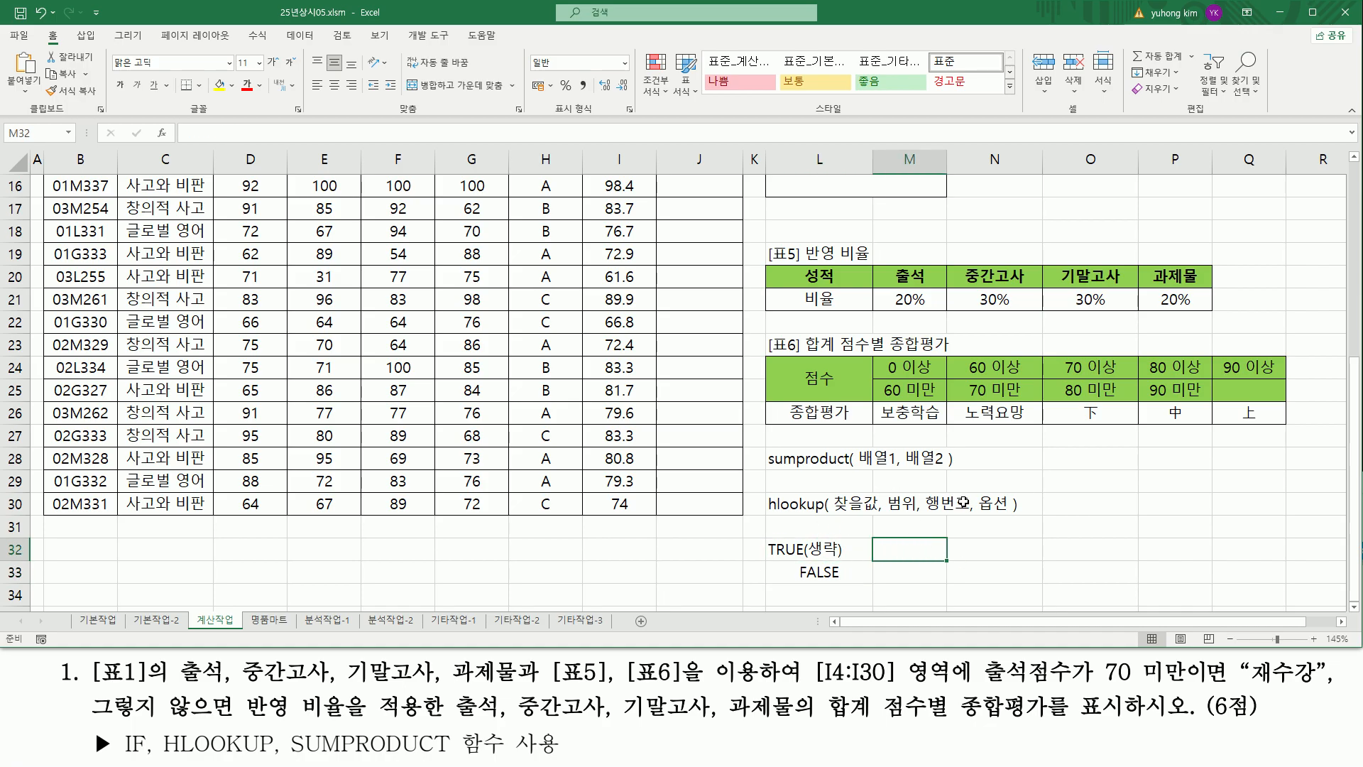
pyautogui.moveTo(886, 491); pyautogui.dragTo(919, 517)
pyautogui.moveTo(835, 521); pyautogui.dragTo(876, 520)
pyautogui.press('Escape')
pyautogui.write('근사값')
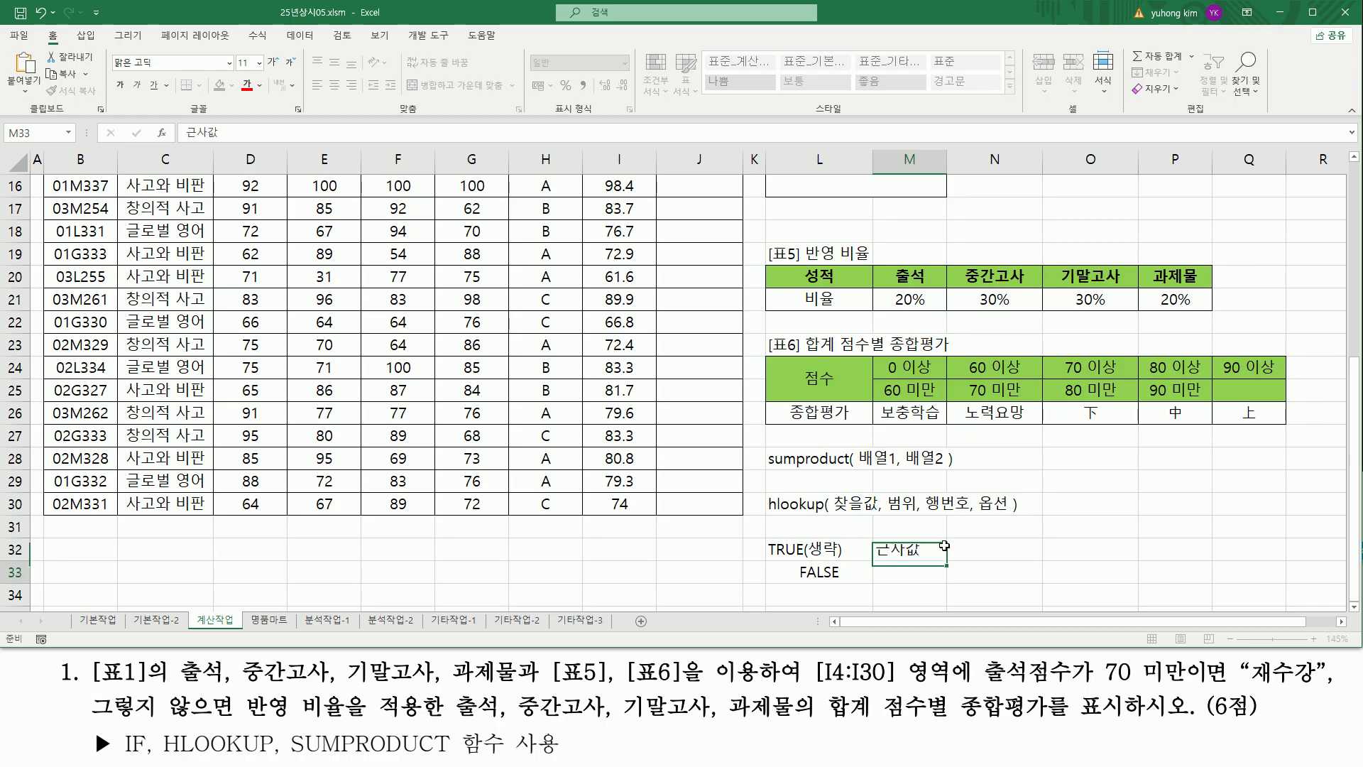
pyautogui.press('Return')
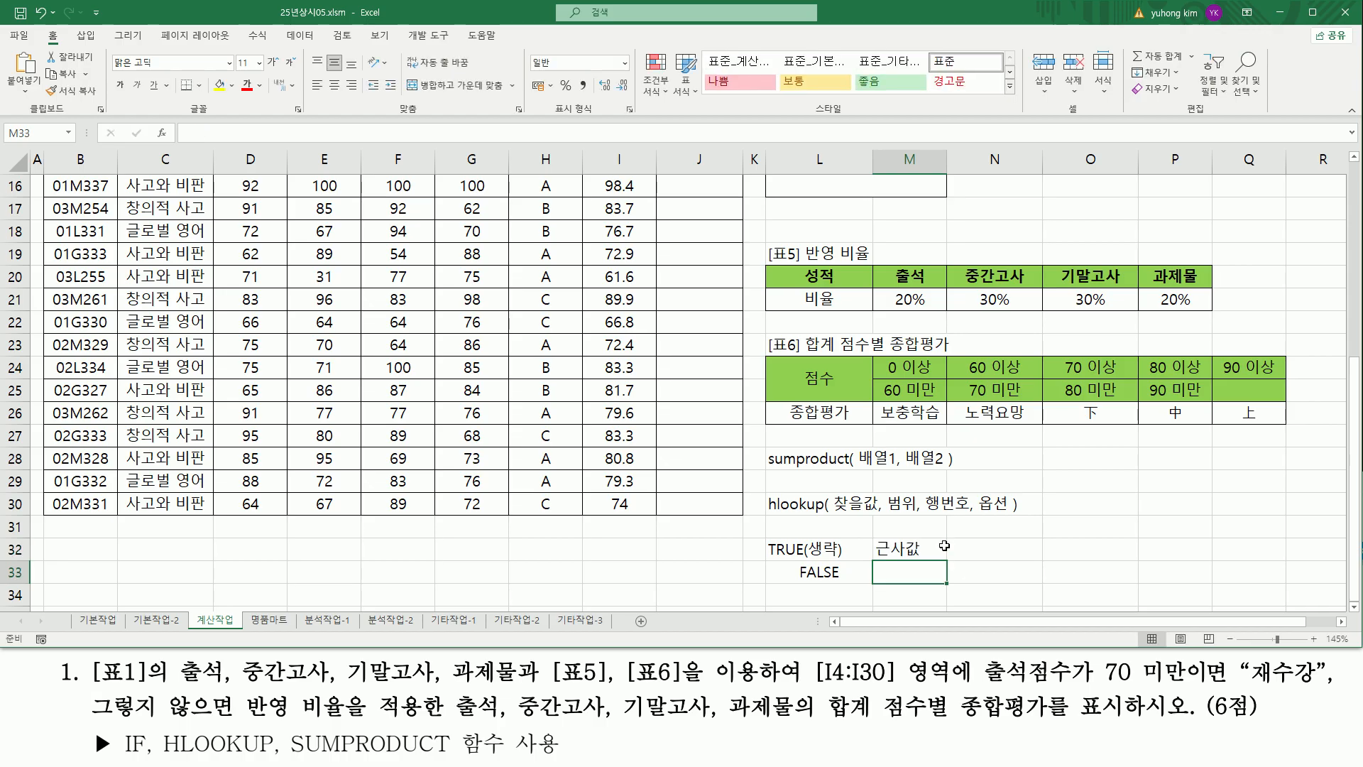
# - Enter the description 정확하게 일치하는 값 in M33 beside the FALSE option
pyautogui.moveTo(886, 490); pyautogui.dragTo(917, 518)
pyautogui.press('Escape')
pyautogui.write('정ㅎ')
pyautogui.write('하게 일치하')
pyautogui.write('는 ㄱ')
pyautogui.press('Return')
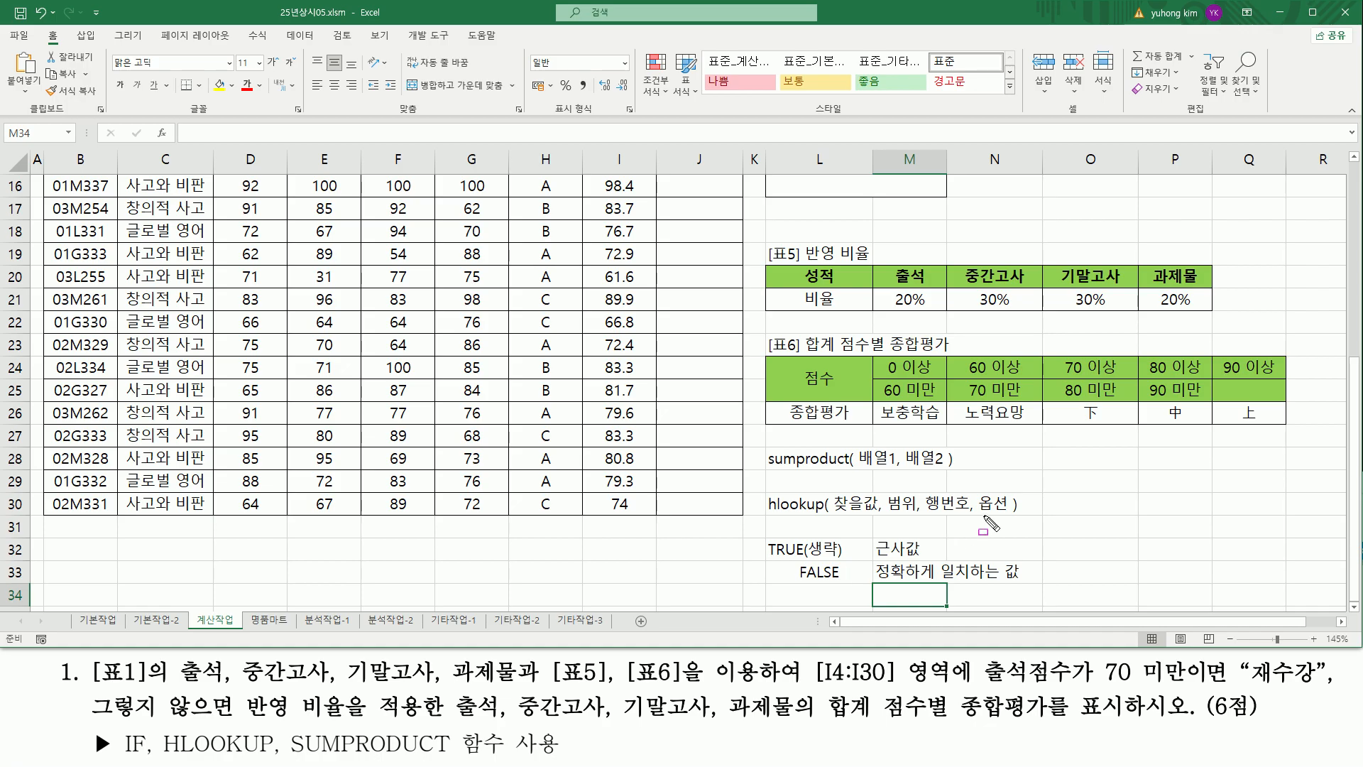
# - Examine how the FALSE and TRUE(생략) options match 찾을값 against 범위, with the 근사값 note in M32 selected
pyautogui.moveTo(982, 512); pyautogui.dragTo(1017, 512)
pyautogui.moveTo(796, 581); pyautogui.dragTo(842, 581)
pyautogui.moveTo(884, 490)
pyautogui.mouseDown()
pyautogui.moveTo(901, 516)
pyautogui.moveTo(920, 516)
pyautogui.mouseUp()
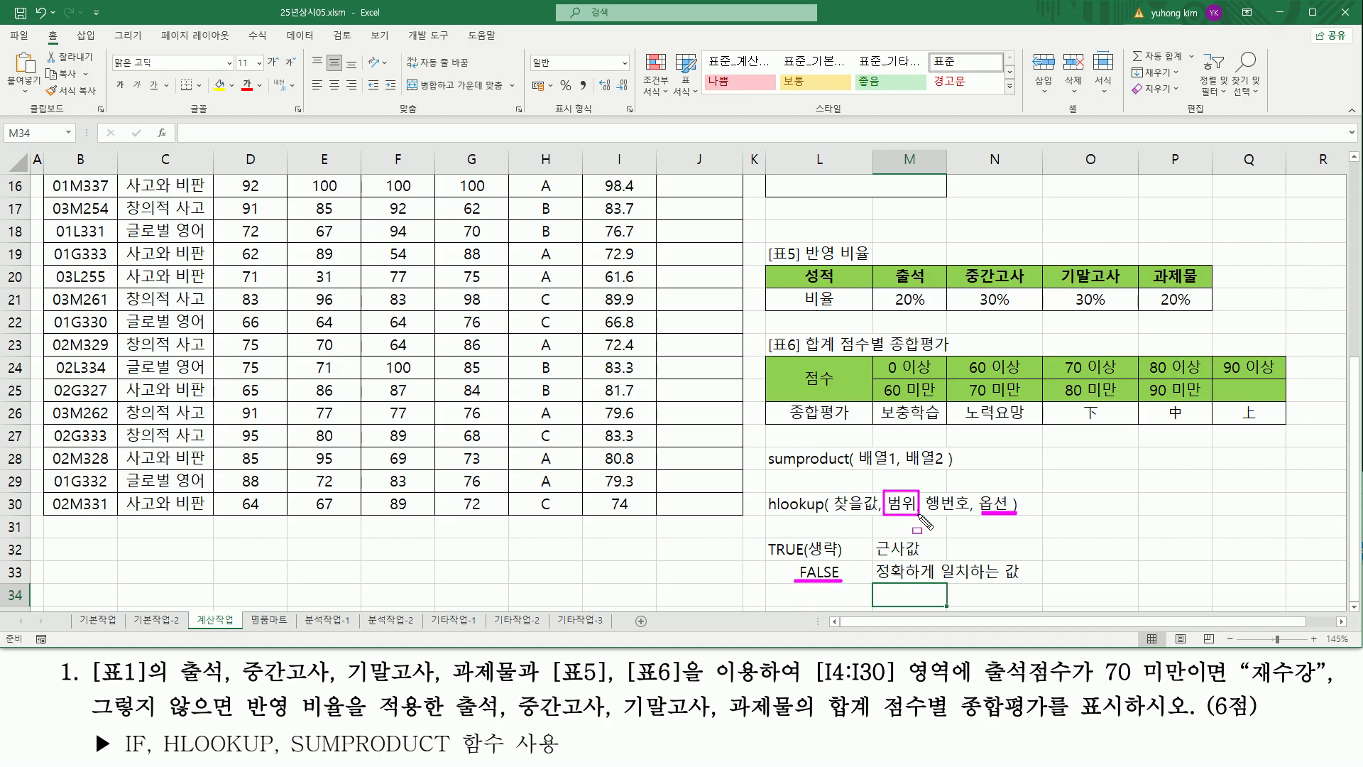
pyautogui.moveTo(835, 515); pyautogui.dragTo(873, 514)
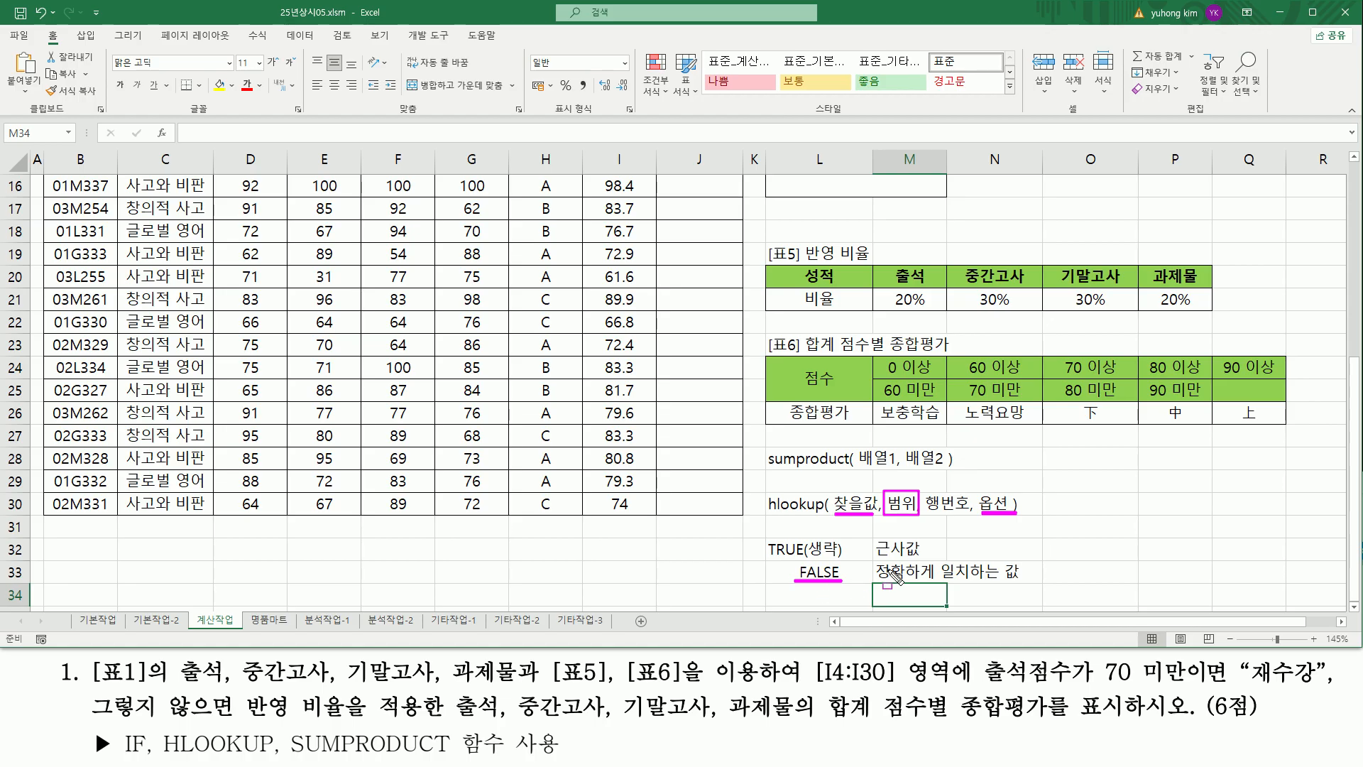
pyautogui.press('Escape')
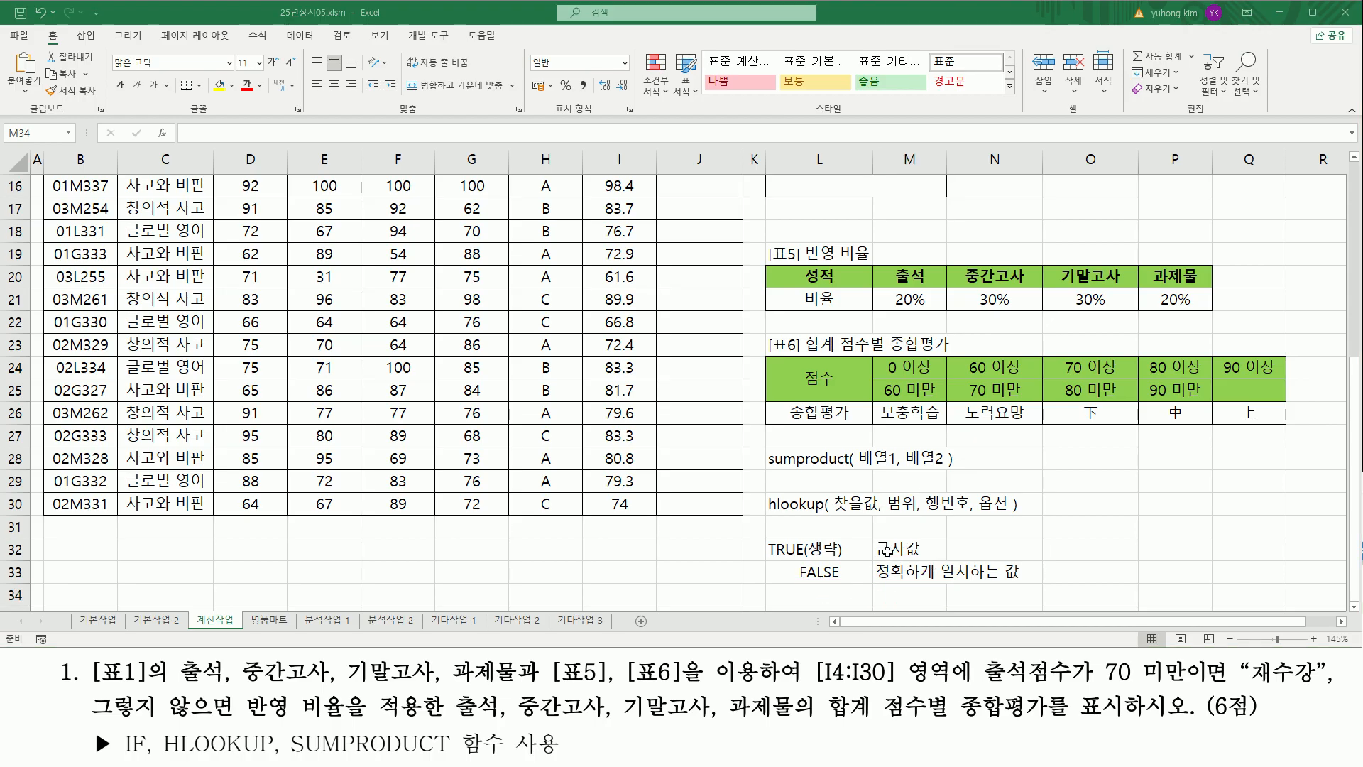
pyautogui.click(889, 550)
pyautogui.moveTo(977, 487); pyautogui.dragTo(1020, 512)
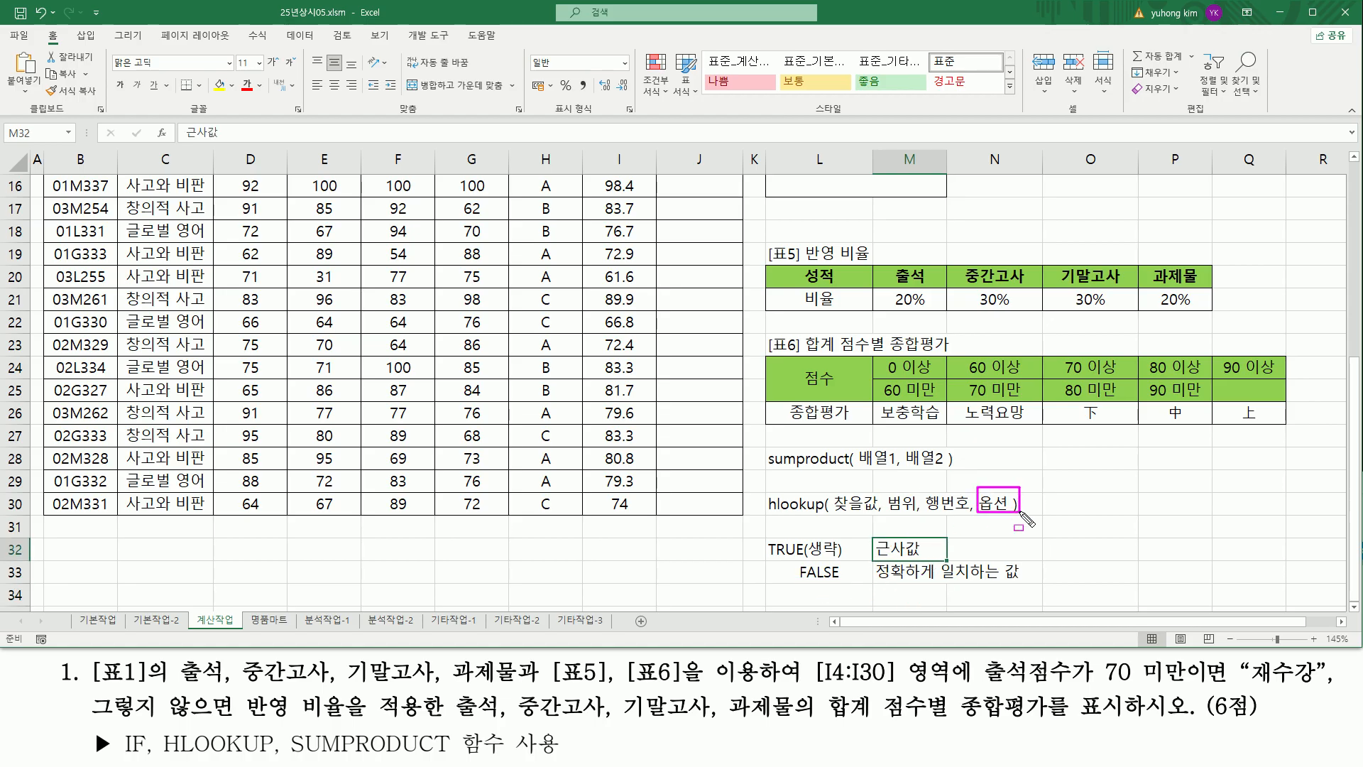
pyautogui.moveTo(769, 561); pyautogui.dragTo(843, 538)
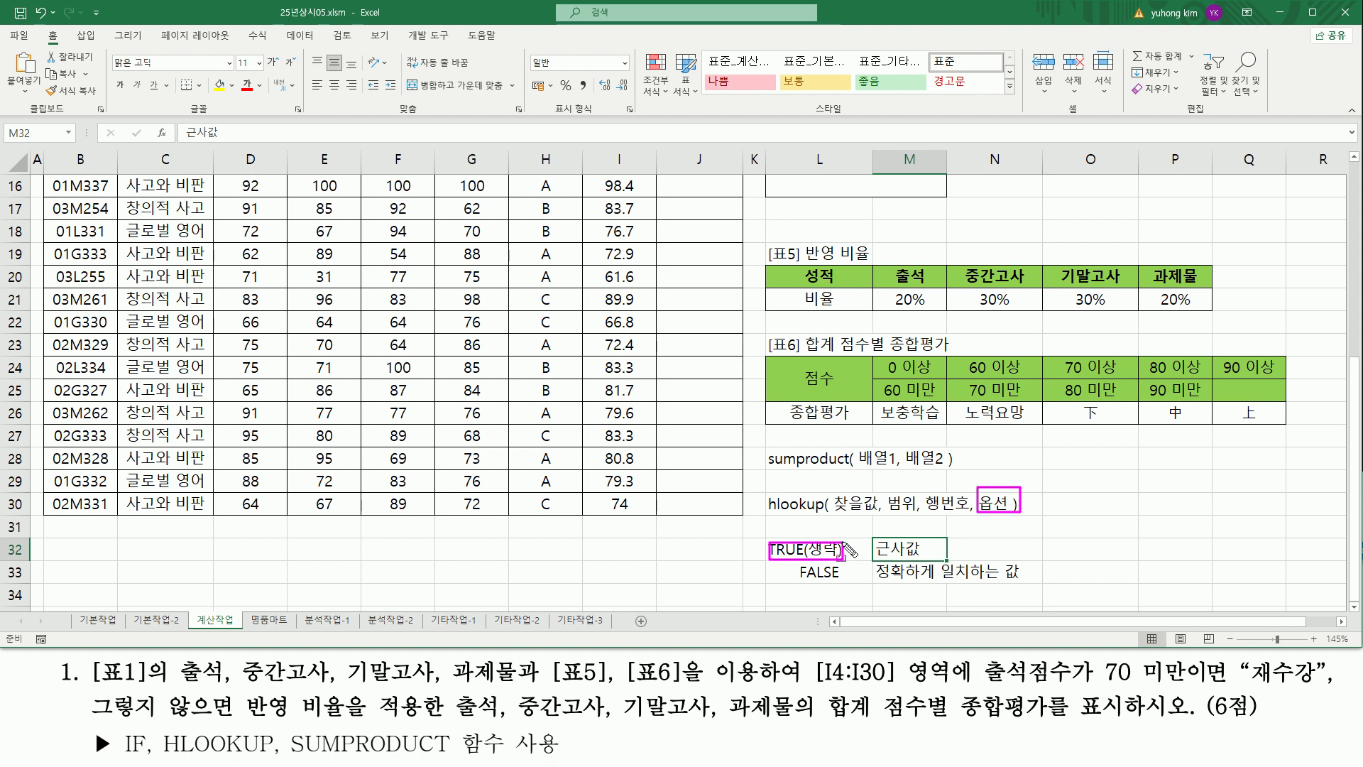
pyautogui.moveTo(884, 490)
pyautogui.mouseDown()
pyautogui.moveTo(917, 512)
pyautogui.moveTo(880, 511)
pyautogui.mouseUp()
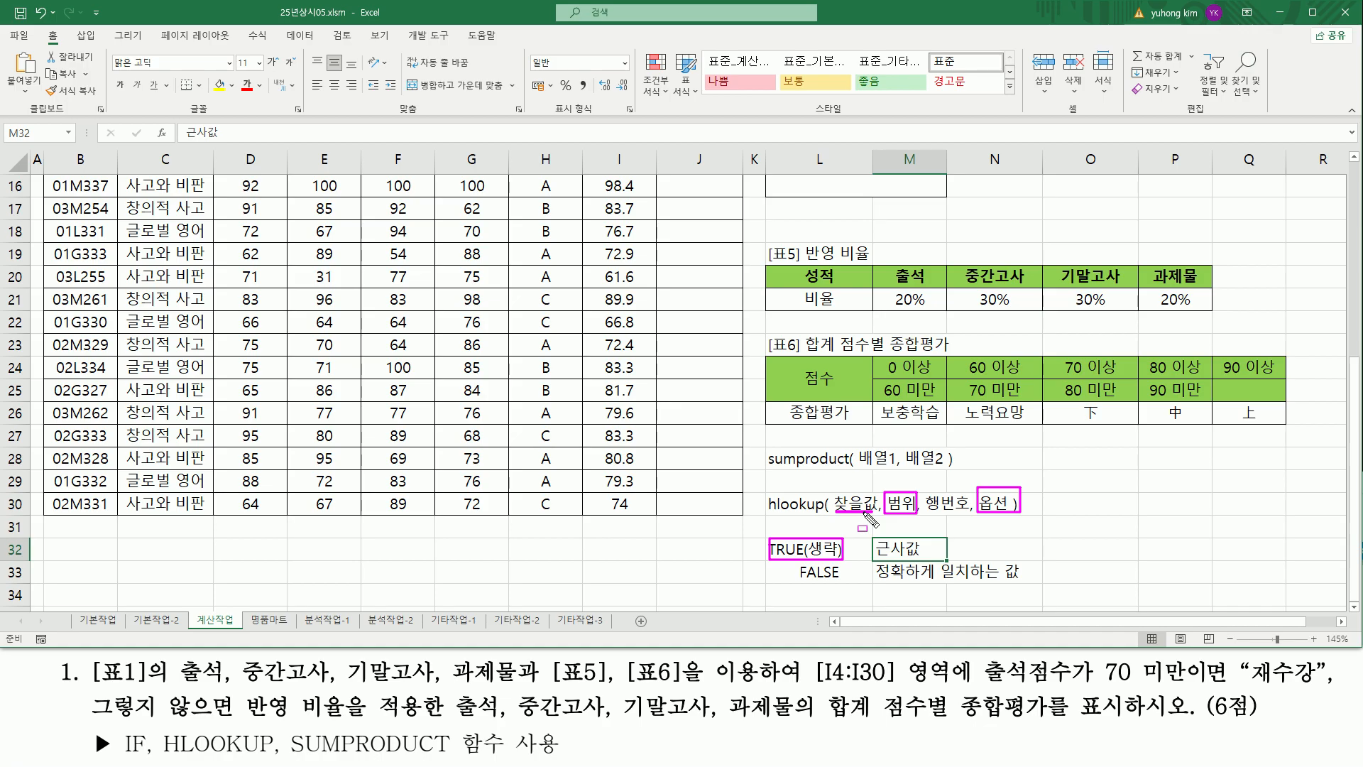
pyautogui.press('Escape')
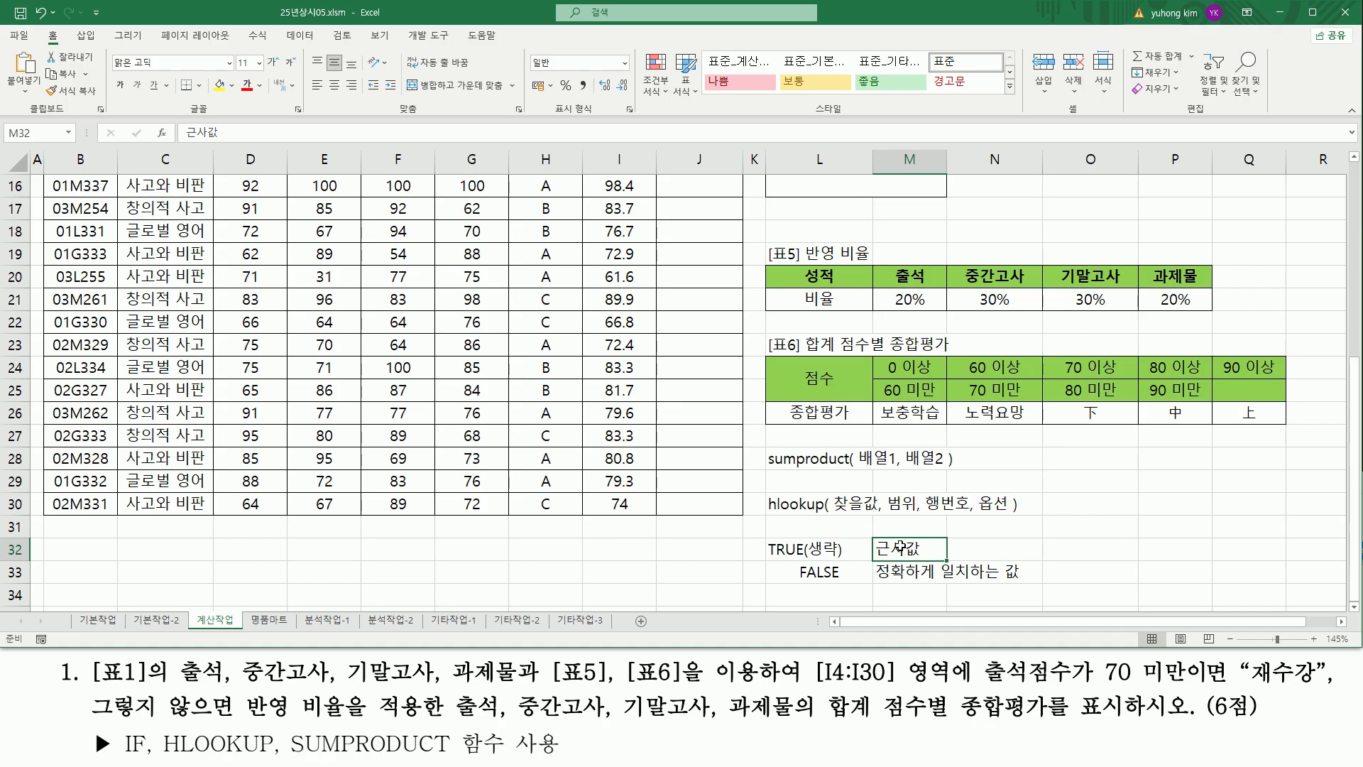
# - Extend the description in M32 to "근사값, 작은값중 가장 근접한 값"
pyautogui.press('F2')
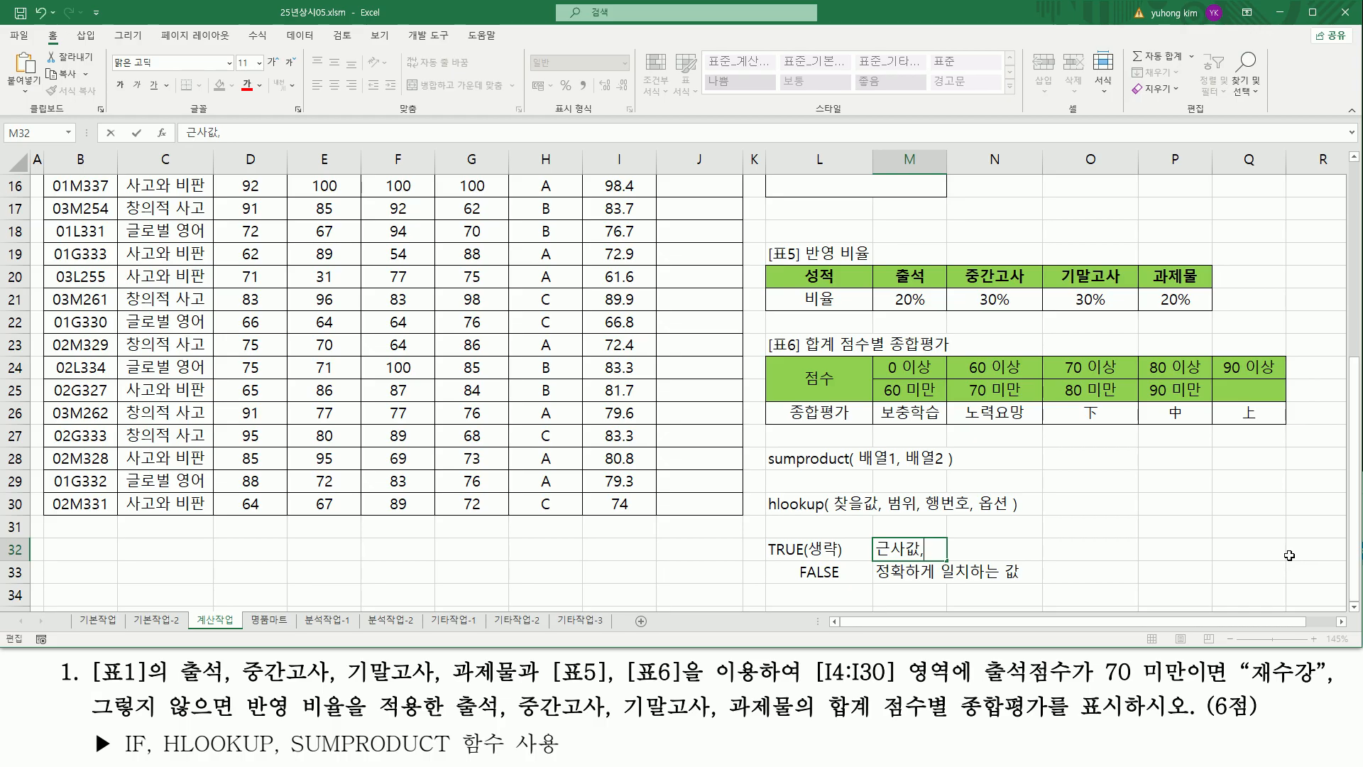
pyautogui.write(', 작은값으')
pyautogui.write('ㄴ중')
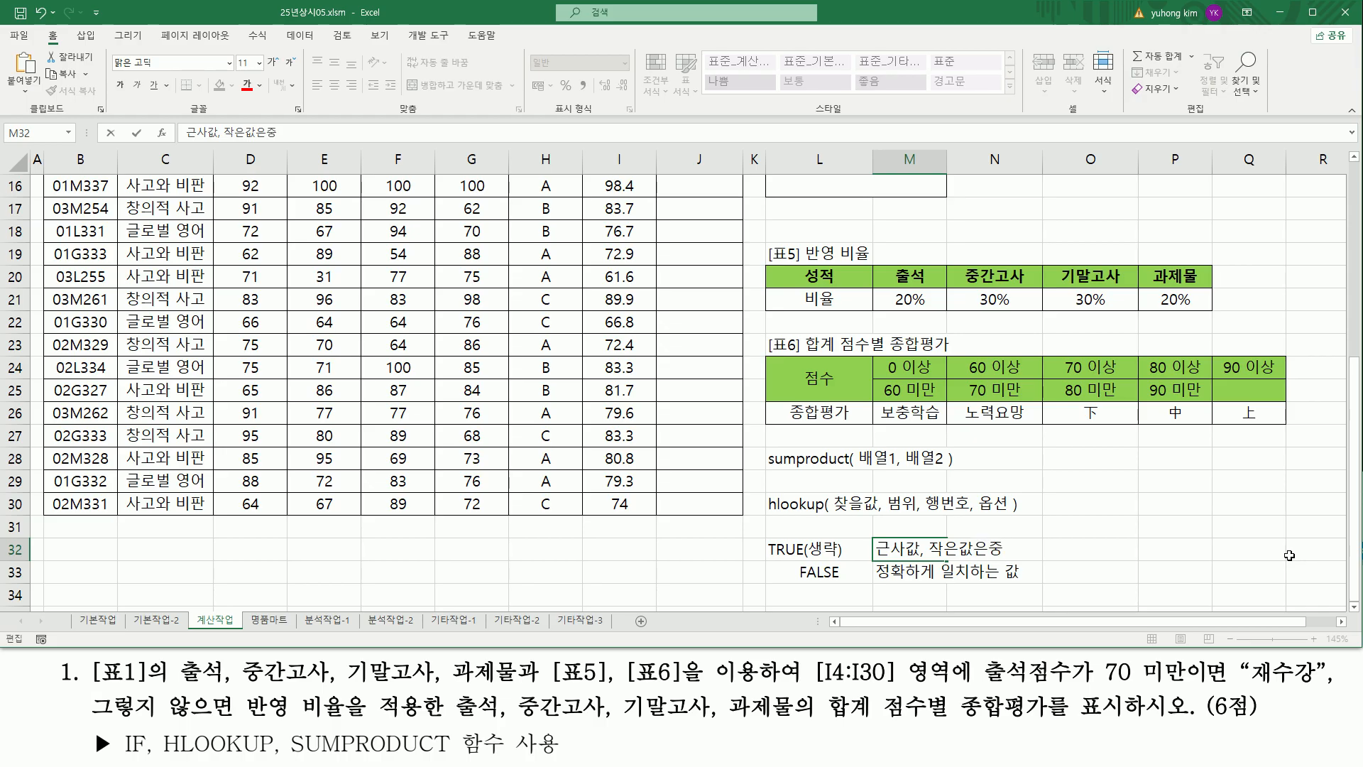
pyautogui.press('BackSpace')
pyautogui.press('BackSpace')
pyautogui.press('BackSpace')
pyautogui.press('BackSpace')
pyautogui.write('주 ㄱㅏㅈㅏㅇ ㄱㅡㄴㅈㅓㅂㅎㅏㄴ ㄱㅏㅂㅅ')
pyautogui.press('Return')
pyautogui.press('Up')
pyautogui.press('Up')
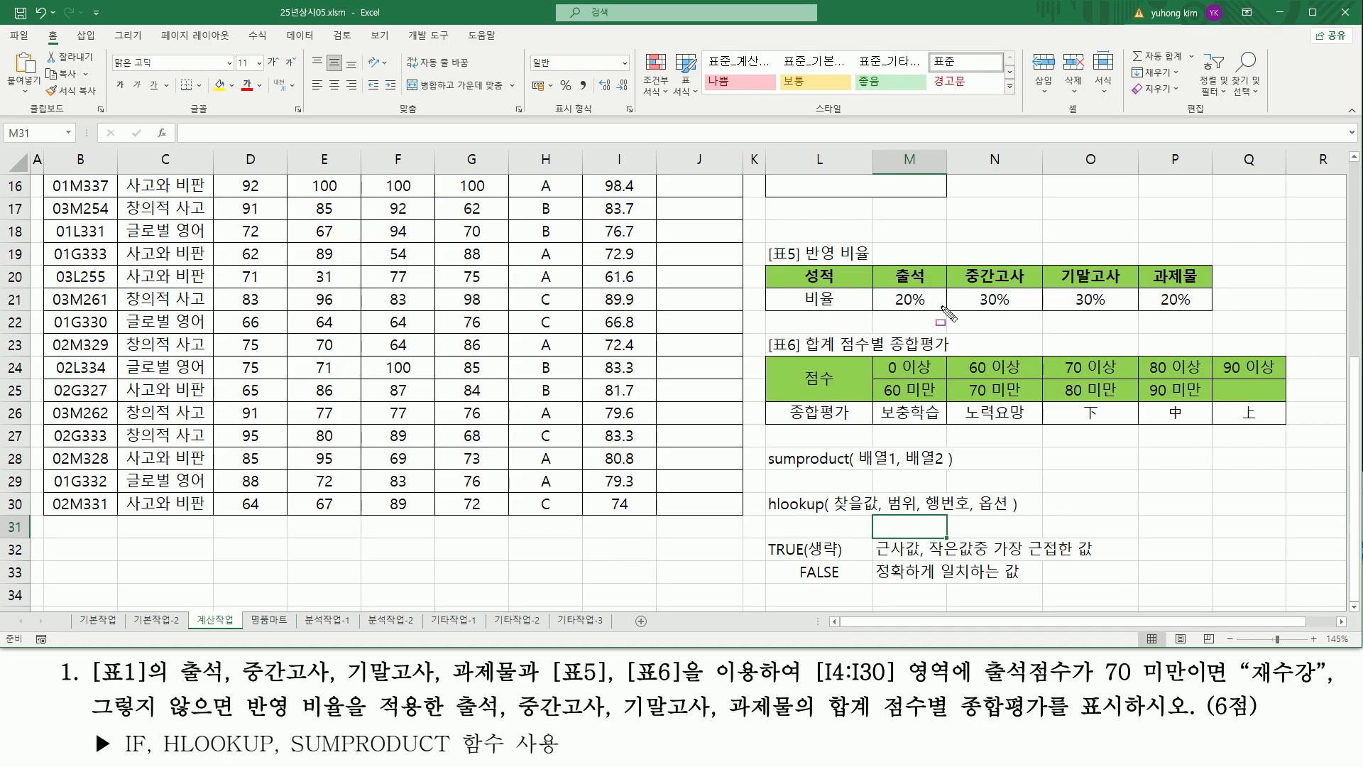
# - Compare the totals in I20 and I21 with the [표6] score bands to determine which HLOOKUP option applies
pyautogui.moveTo(597, 265); pyautogui.dragTo(639, 286)
pyautogui.moveTo(875, 357); pyautogui.dragTo(1285, 425)
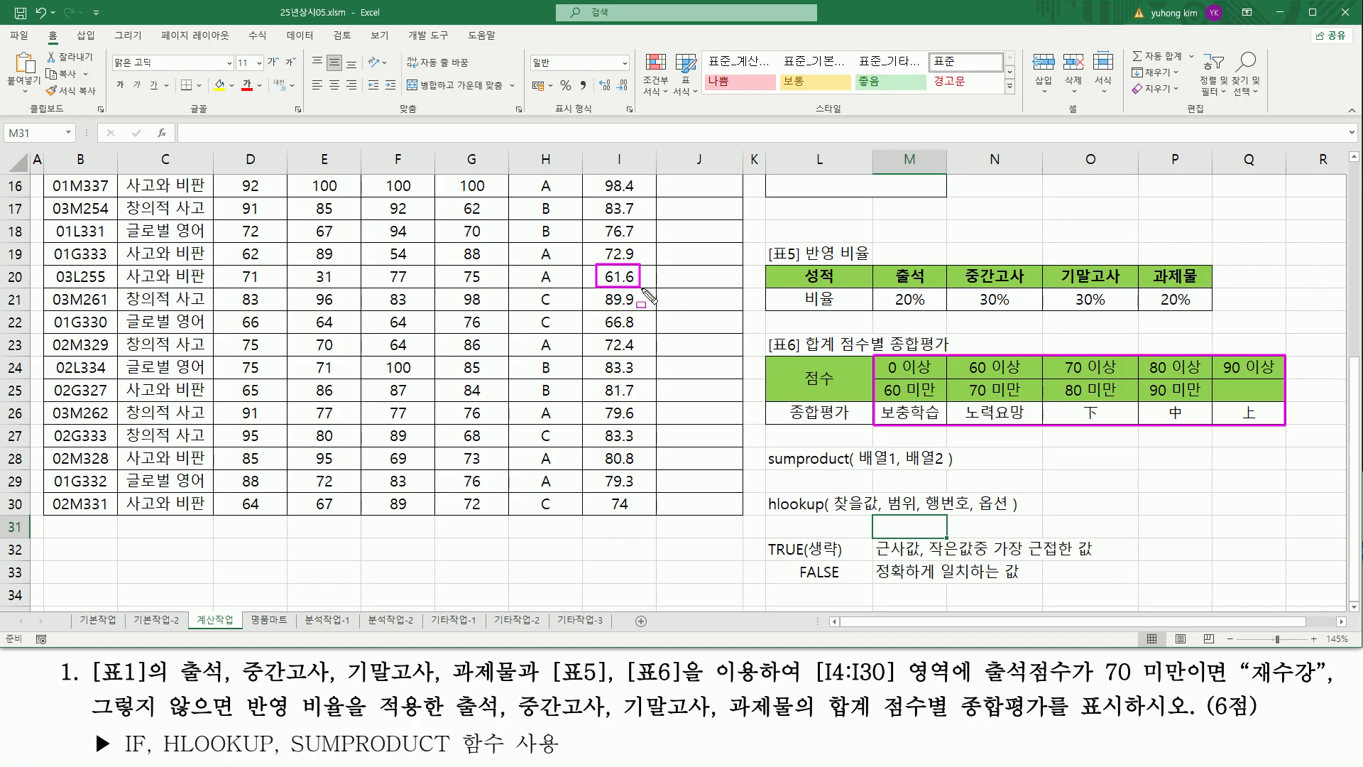
pyautogui.moveTo(595, 288); pyautogui.dragTo(639, 310)
pyautogui.moveTo(979, 487); pyautogui.dragTo(1008, 517)
pyautogui.moveTo(798, 582); pyautogui.dragTo(1042, 570)
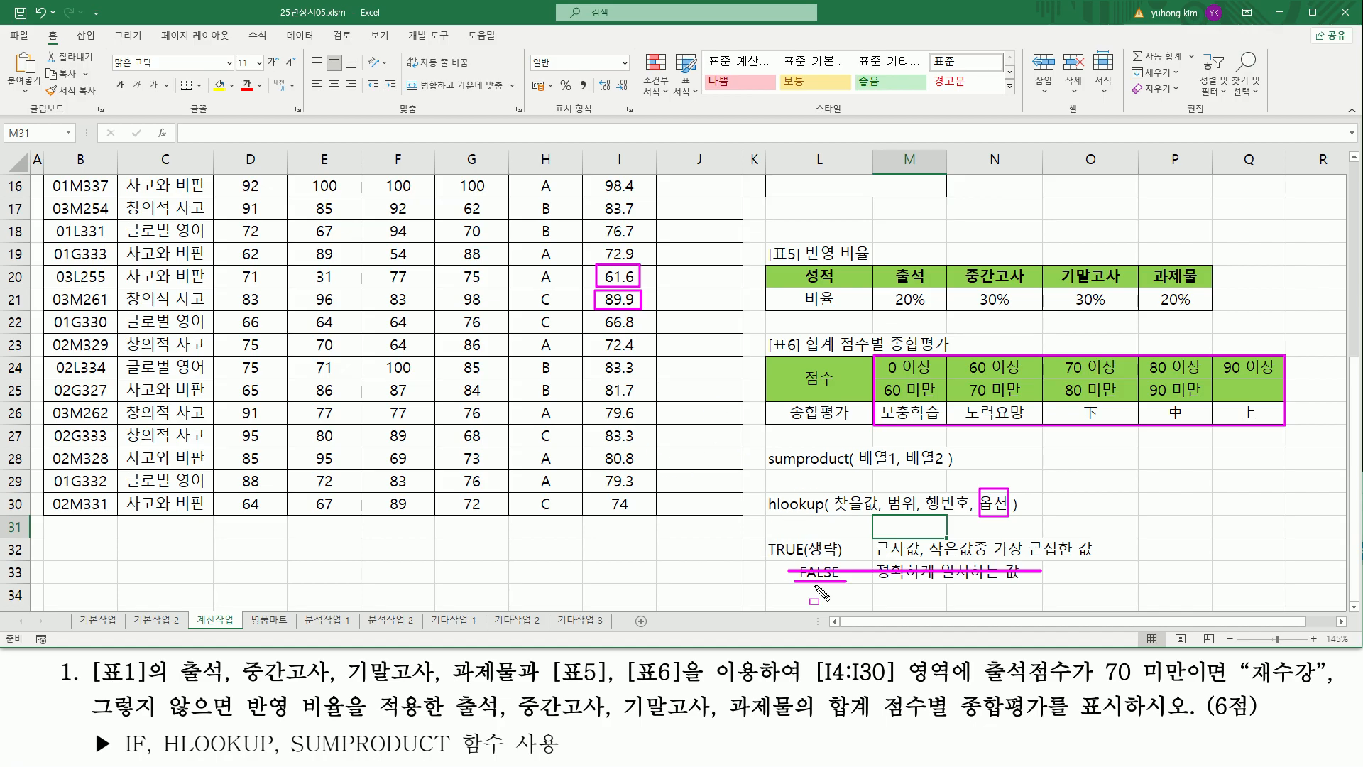
pyautogui.moveTo(762, 536)
pyautogui.mouseDown()
pyautogui.moveTo(792, 558)
pyautogui.moveTo(854, 562)
pyautogui.moveTo(837, 559)
pyautogui.mouseUp()
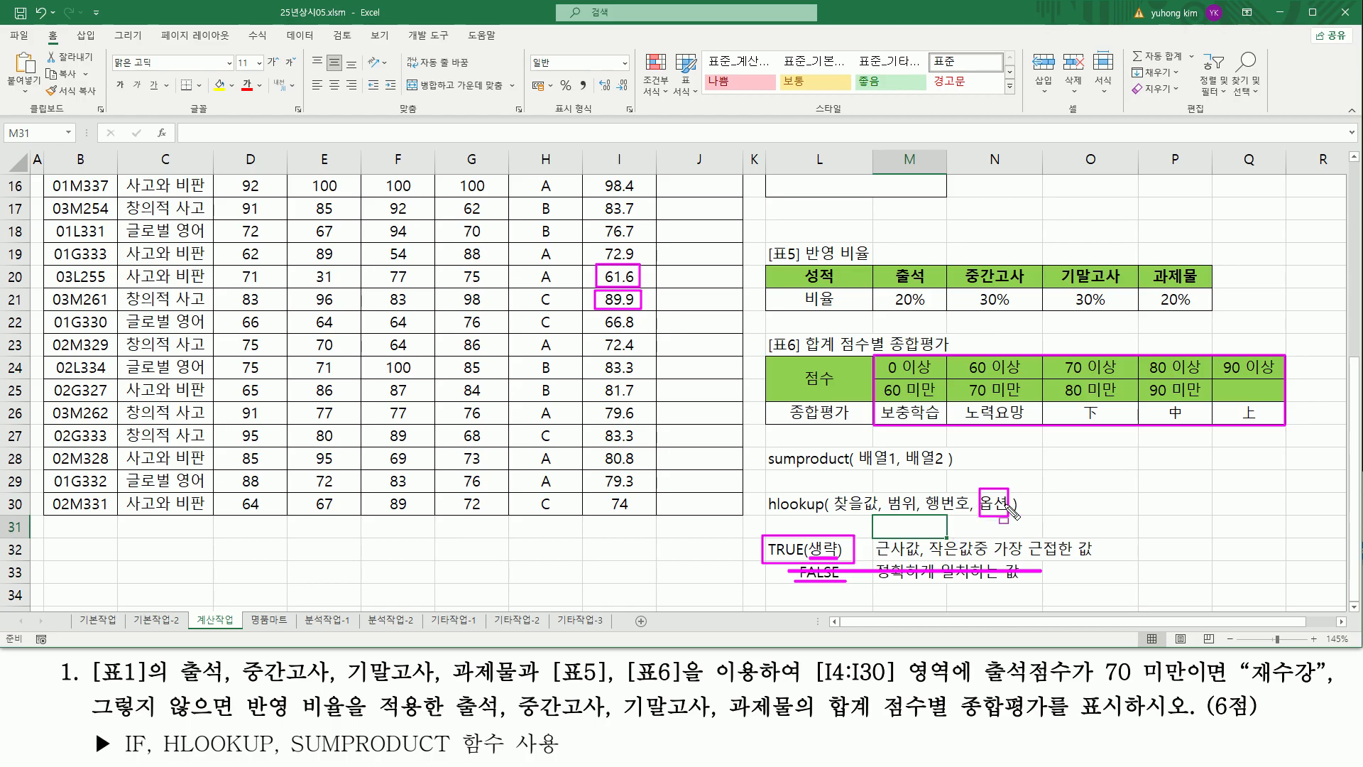
pyautogui.press('Escape')
pyautogui.hotkey('ctrl', '2')
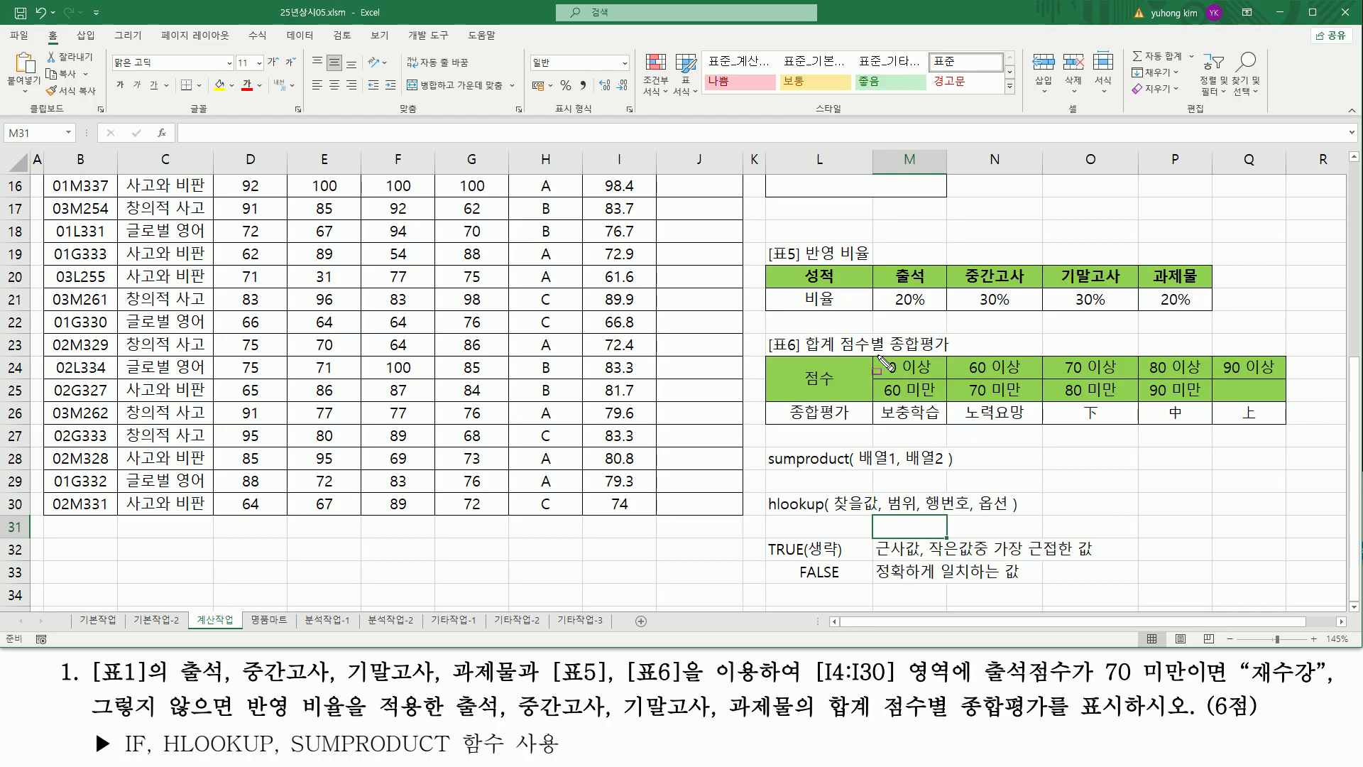
# - Examine how 찾을값, 범위 and 행번호 of HLOOKUP map to the total in I21 and the rows of [표6]
pyautogui.moveTo(836, 514); pyautogui.dragTo(881, 514)
pyautogui.moveTo(601, 291); pyautogui.dragTo(644, 312)
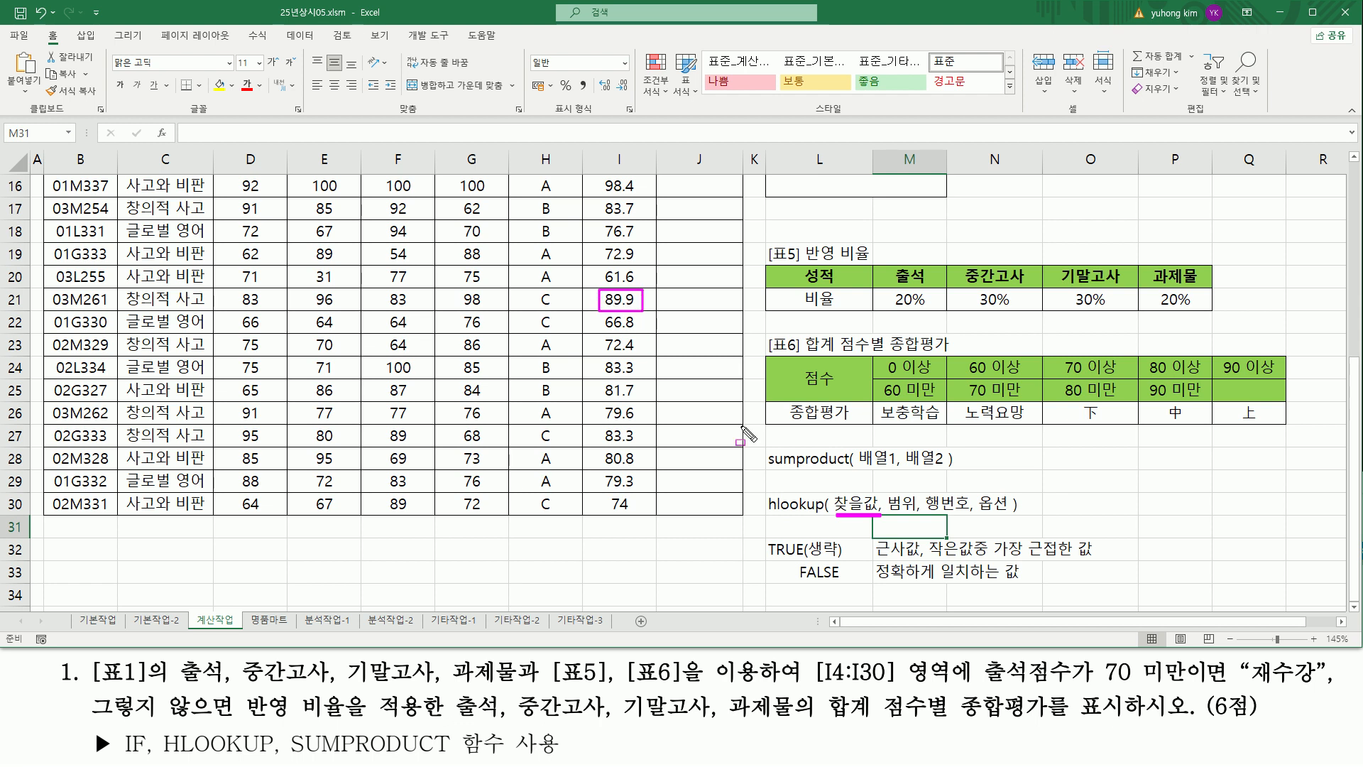
pyautogui.moveTo(887, 489); pyautogui.dragTo(918, 517)
pyautogui.moveTo(872, 354); pyautogui.dragTo(1288, 428)
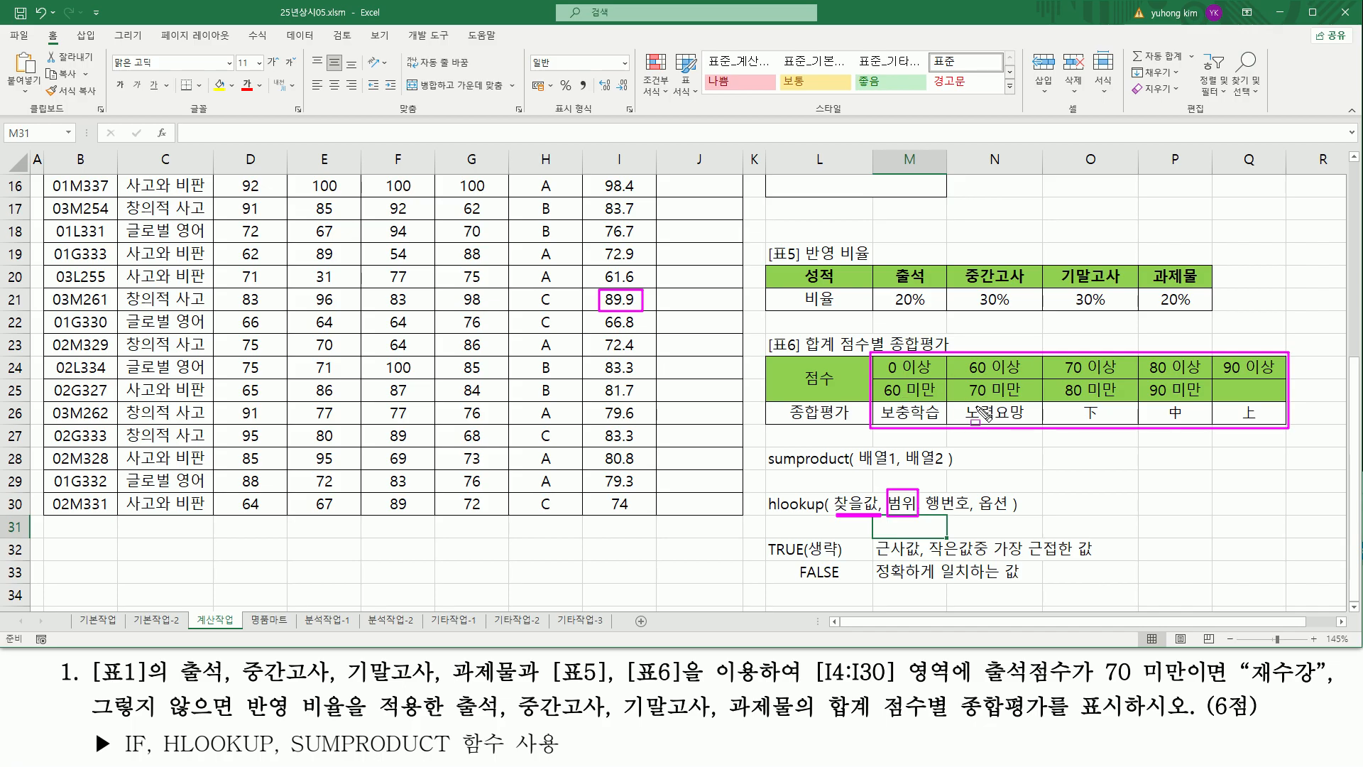
pyautogui.moveTo(605, 307); pyautogui.dragTo(636, 307)
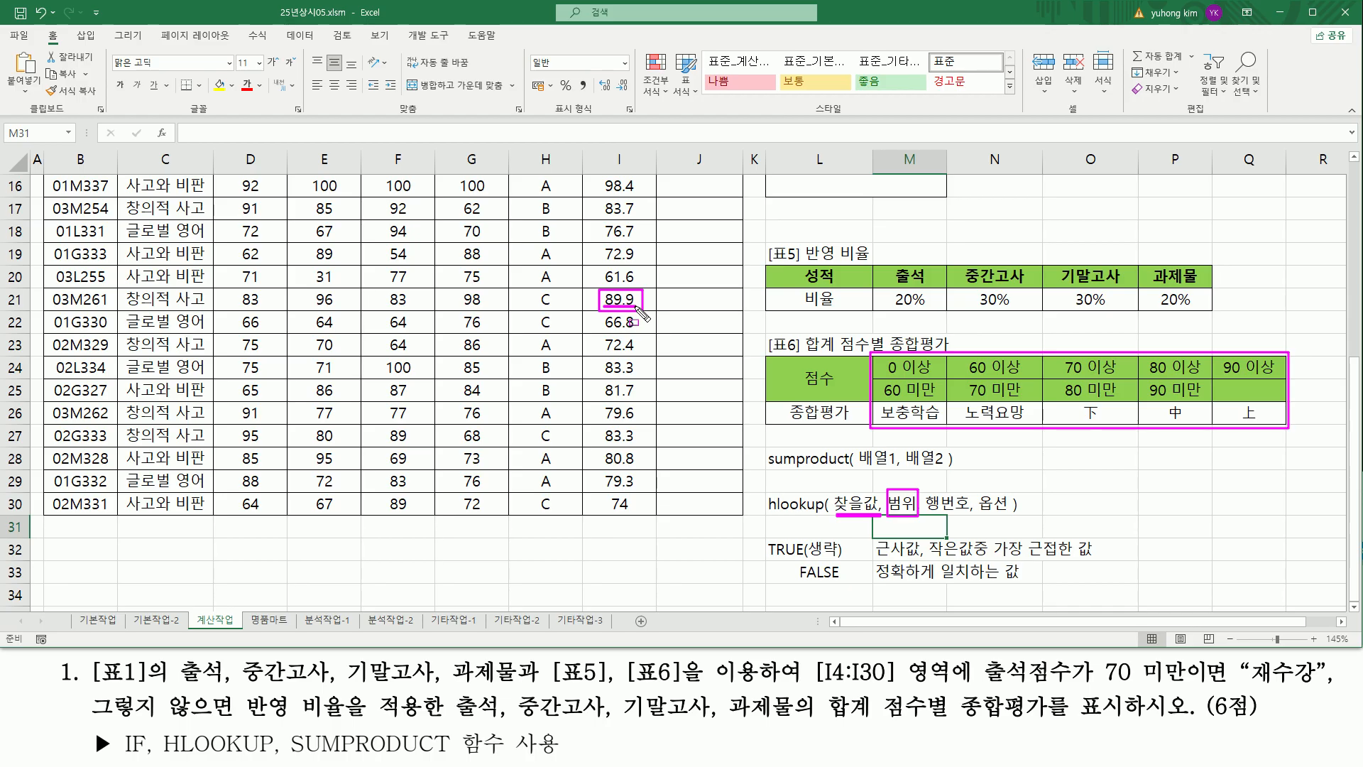
pyautogui.moveTo(882, 423); pyautogui.dragTo(1276, 406)
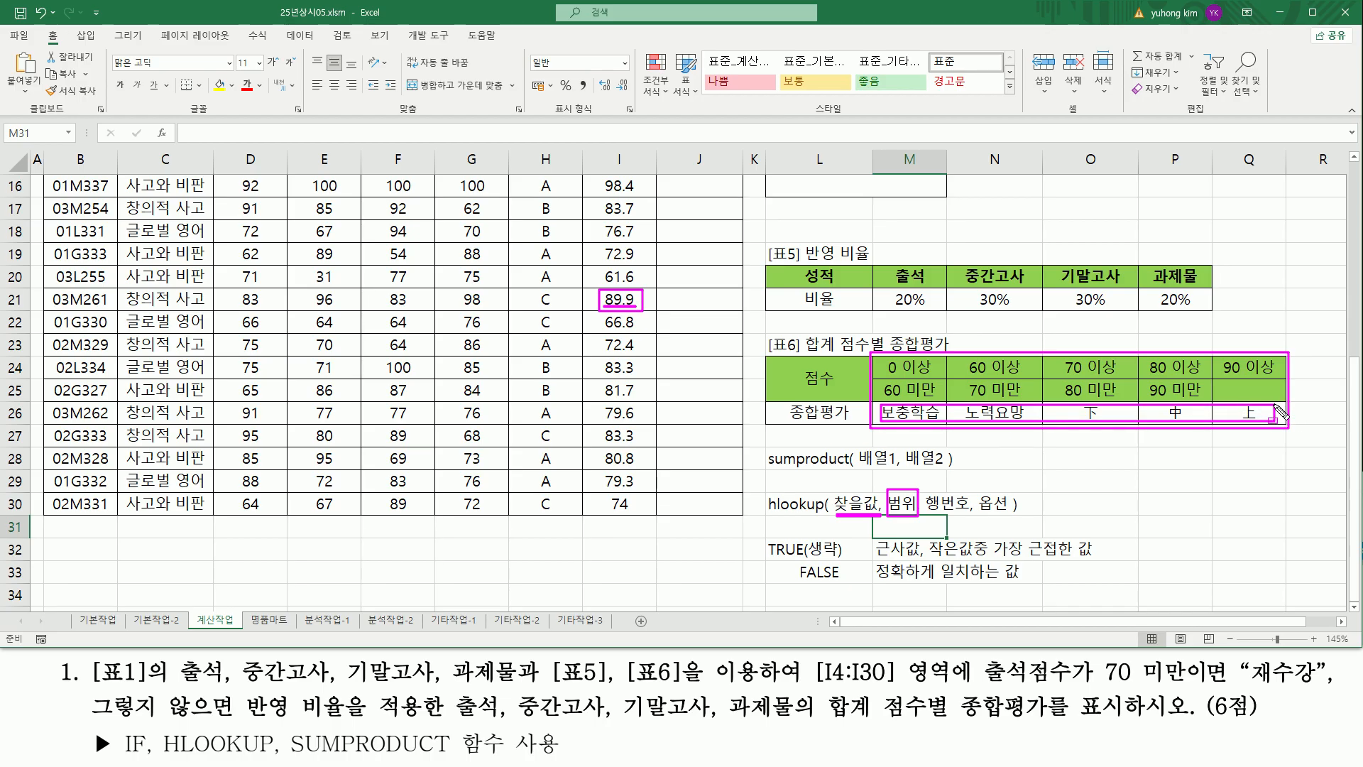
pyautogui.moveTo(872, 355)
pyautogui.mouseDown()
pyautogui.moveTo(888, 406)
pyautogui.moveTo(1287, 426)
pyautogui.mouseUp()
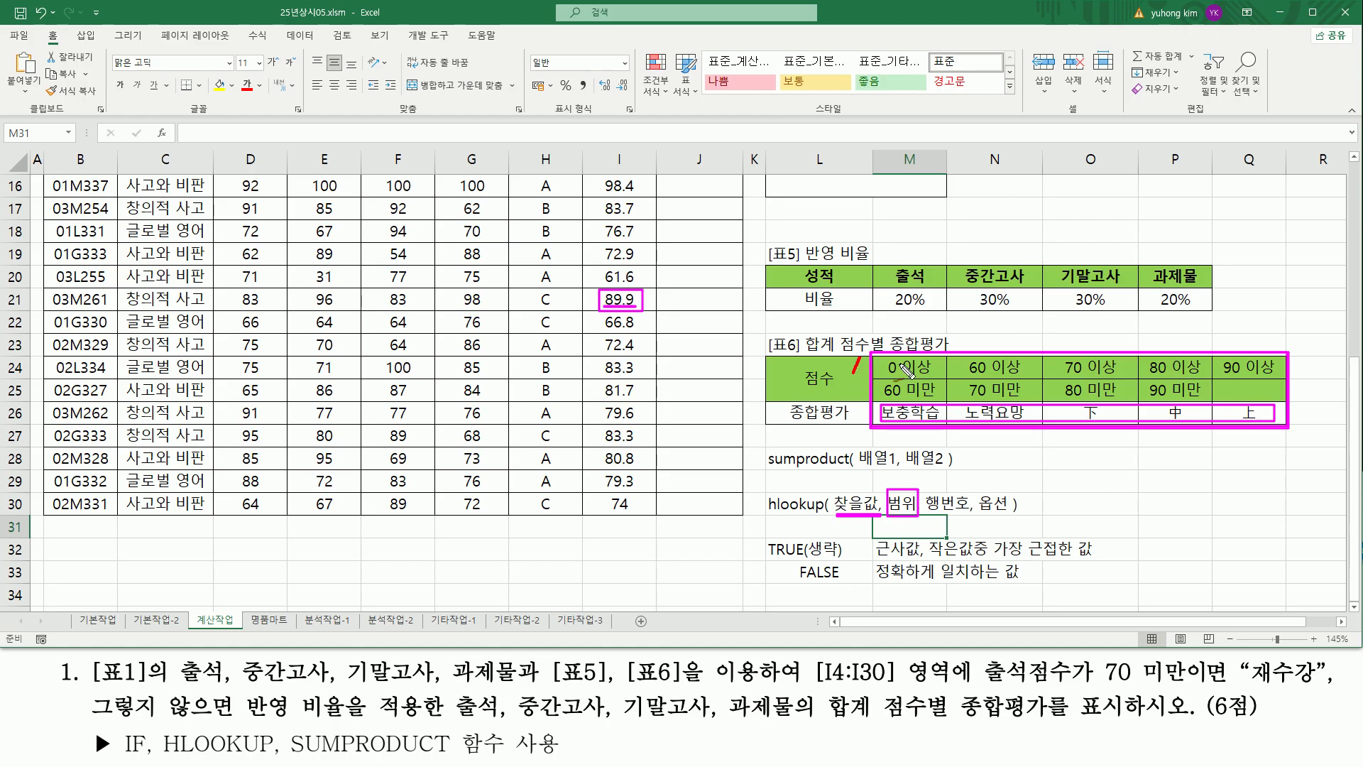
pyautogui.moveTo(847, 384)
pyautogui.mouseDown()
pyautogui.moveTo(869, 393)
pyautogui.moveTo(851, 426)
pyautogui.mouseUp()
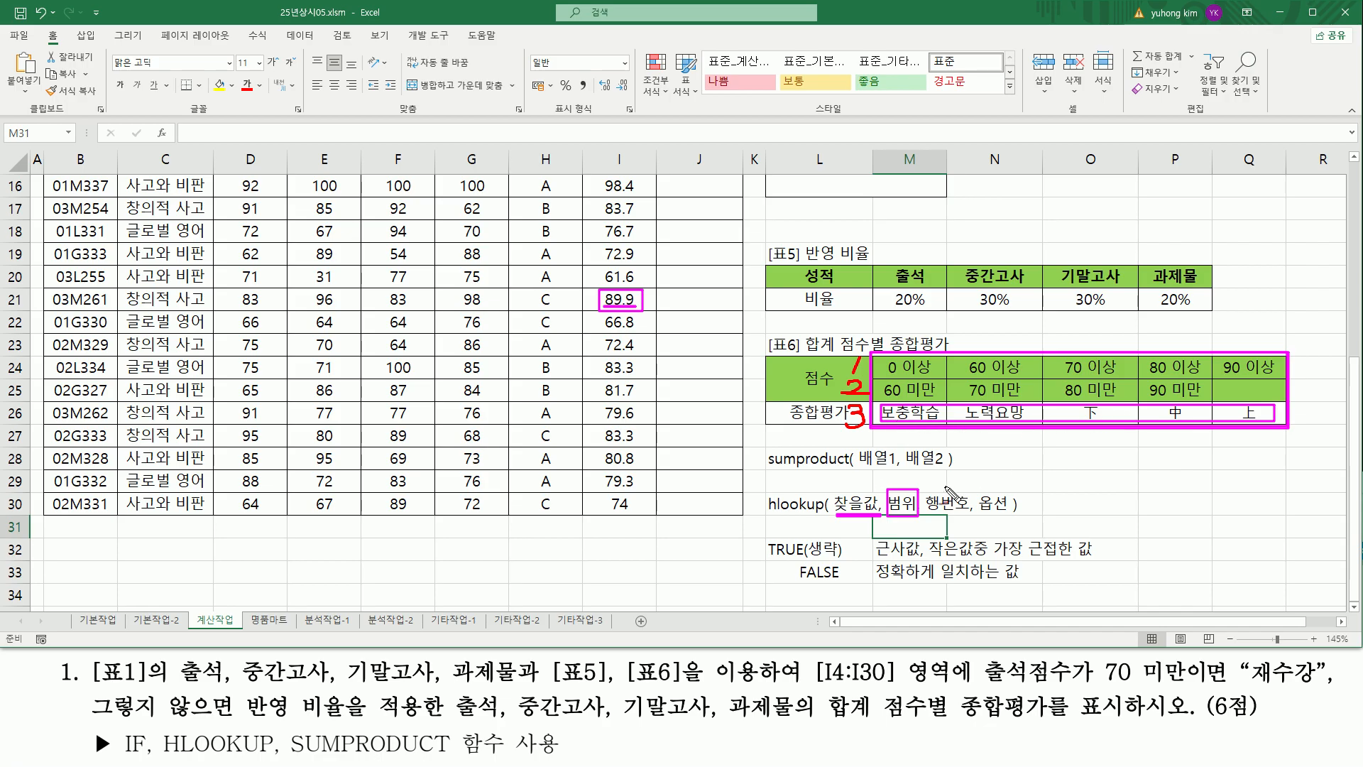
pyautogui.moveTo(926, 512)
pyautogui.mouseDown()
pyautogui.moveTo(968, 512)
pyautogui.moveTo(951, 480)
pyautogui.moveTo(944, 491)
pyautogui.mouseUp()
pyautogui.moveTo(1166, 343); pyautogui.dragTo(1197, 324)
pyautogui.moveTo(1180, 405); pyautogui.dragTo(1156, 439)
pyautogui.press('Escape')
# - Rewrite the formula in I4 as an HLOOKUP with the existing SUMPRODUCT( D4:G4, $M$21:$P$21 ) as its lookup value
pyautogui.scroll(5, 640, 421)
pyautogui.doubleClick(627, 258)
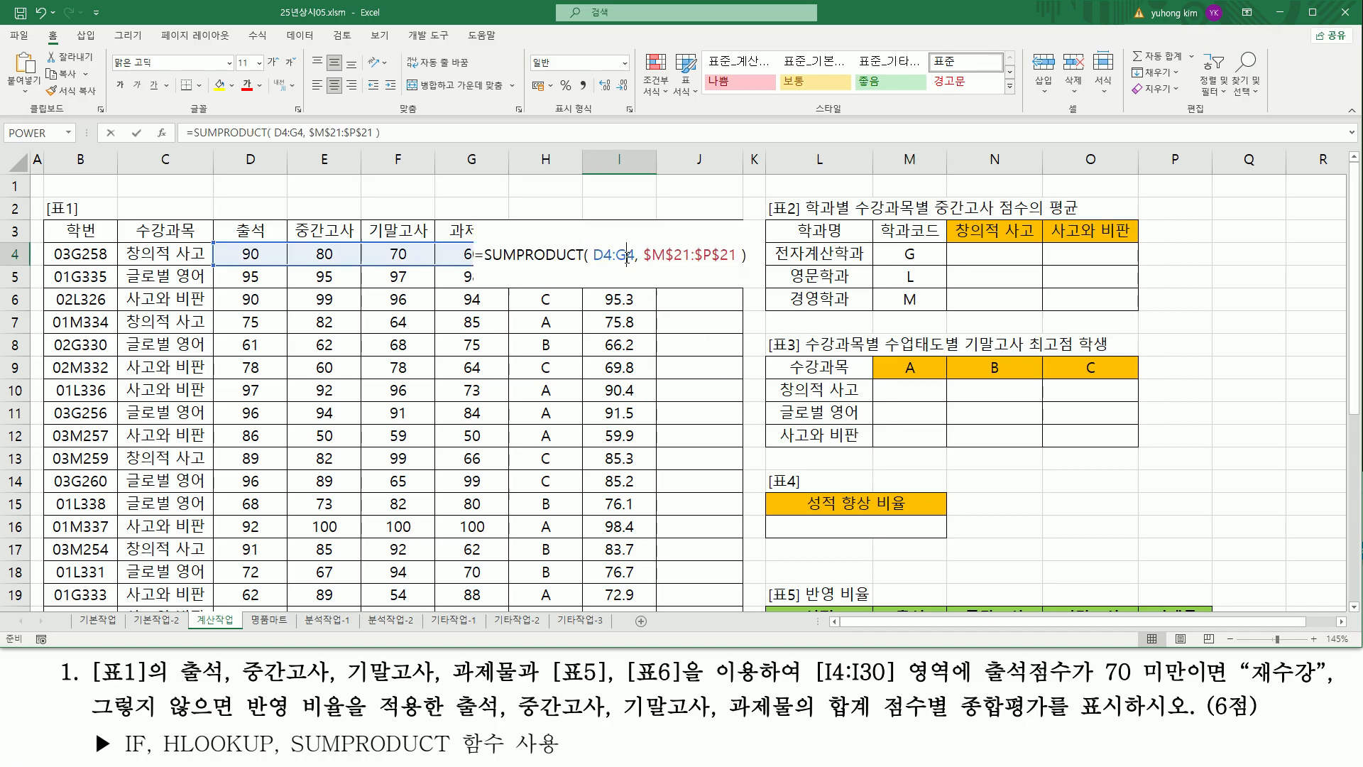
pyautogui.moveTo(485, 257); pyautogui.dragTo(748, 255)
pyautogui.hotkey('ctrl', 'c')
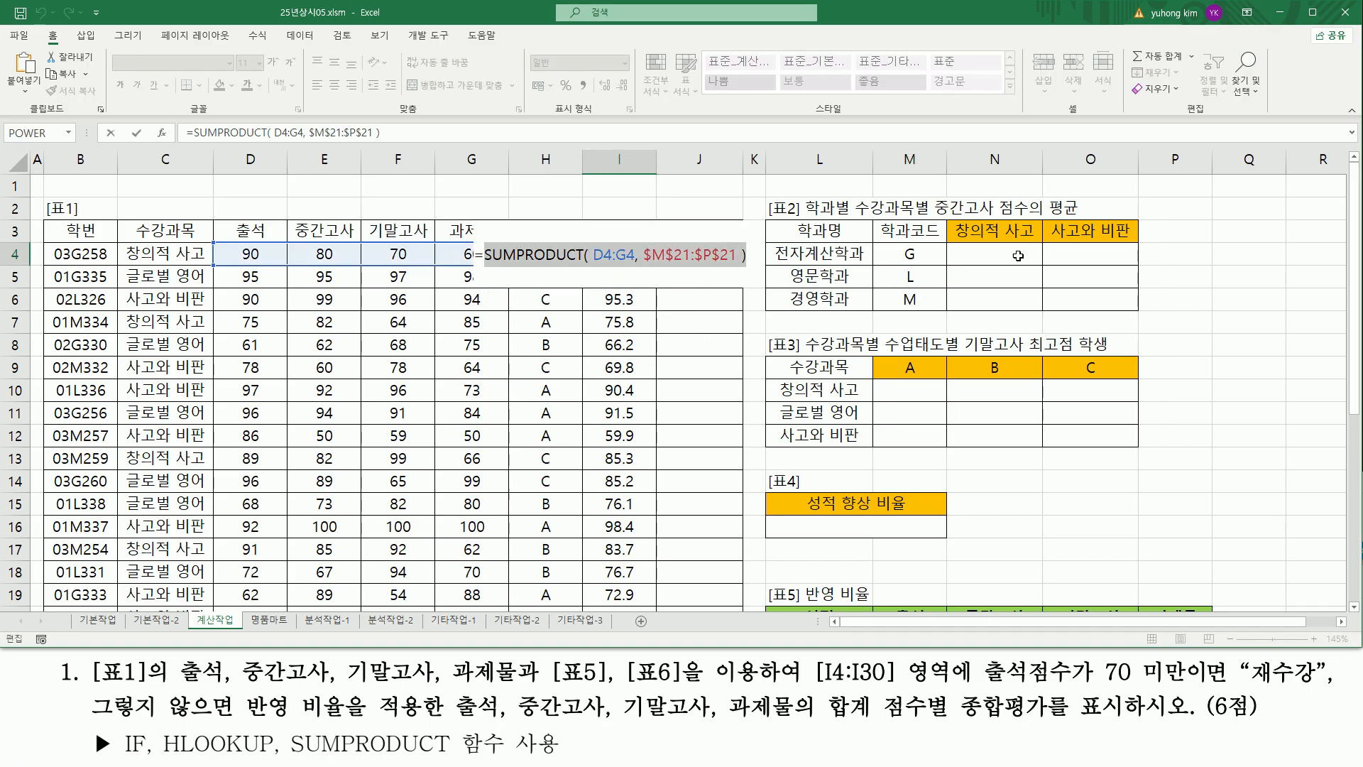
pyautogui.press('BackSpace')
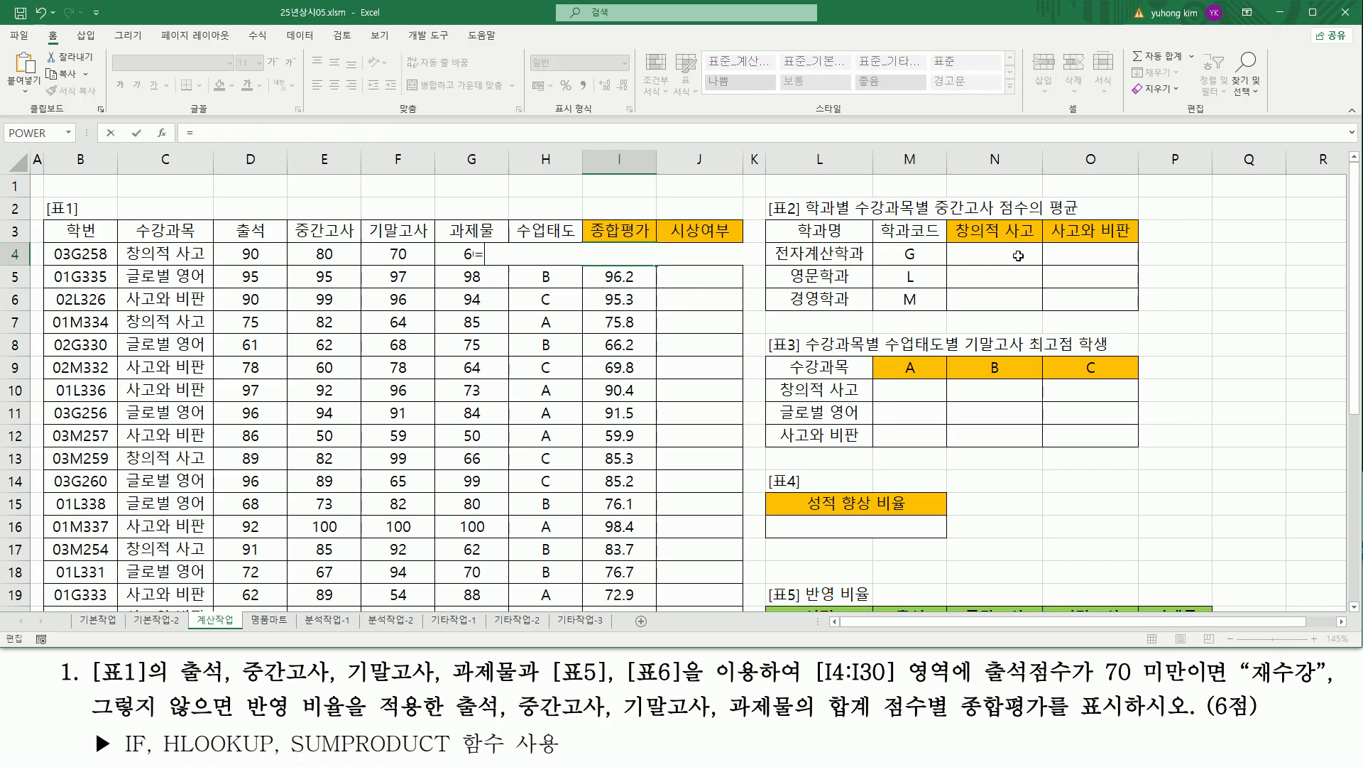
pyautogui.write('ㅗ')
pyautogui.press('BackSpace')
pyautogui.press('BackSpace')
pyautogui.write('HLOOKUP(')
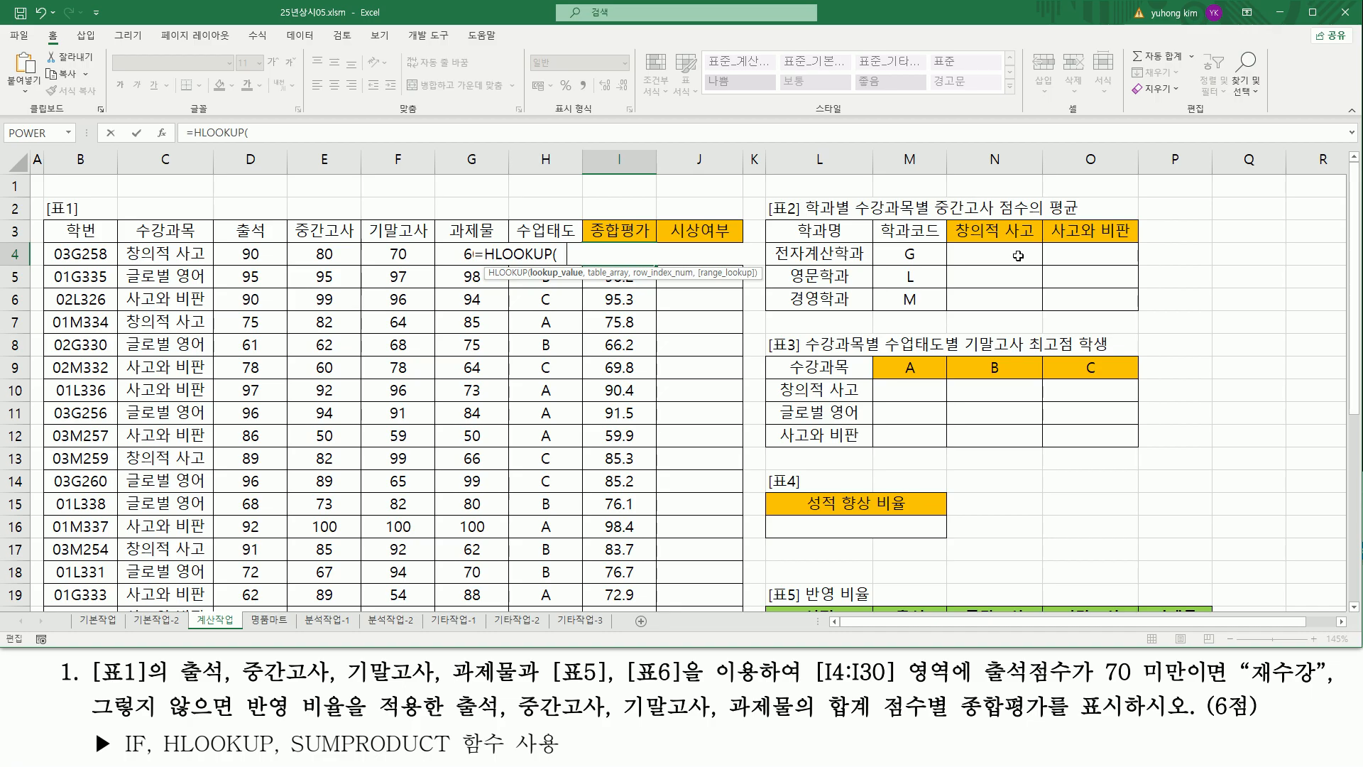
pyautogui.hotkey('ctrl', 'v')
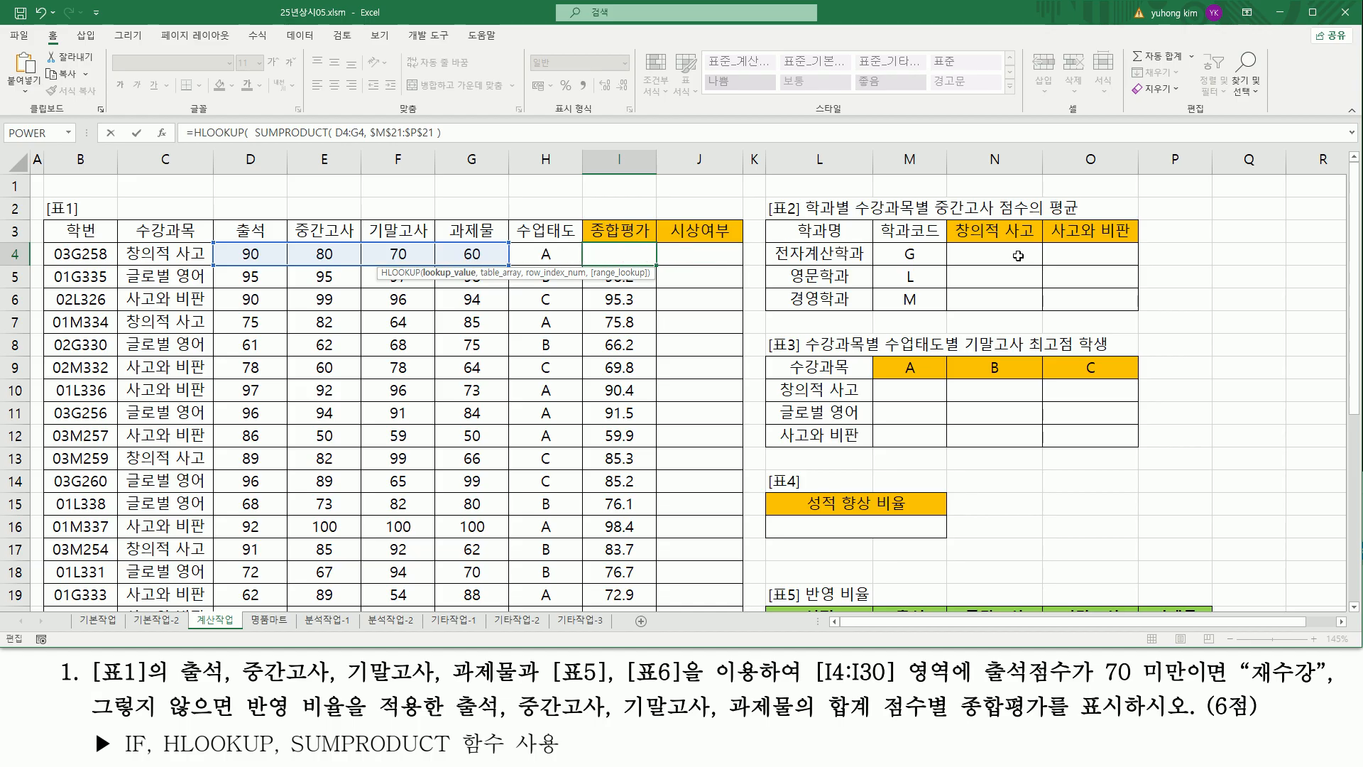
pyautogui.write(',')
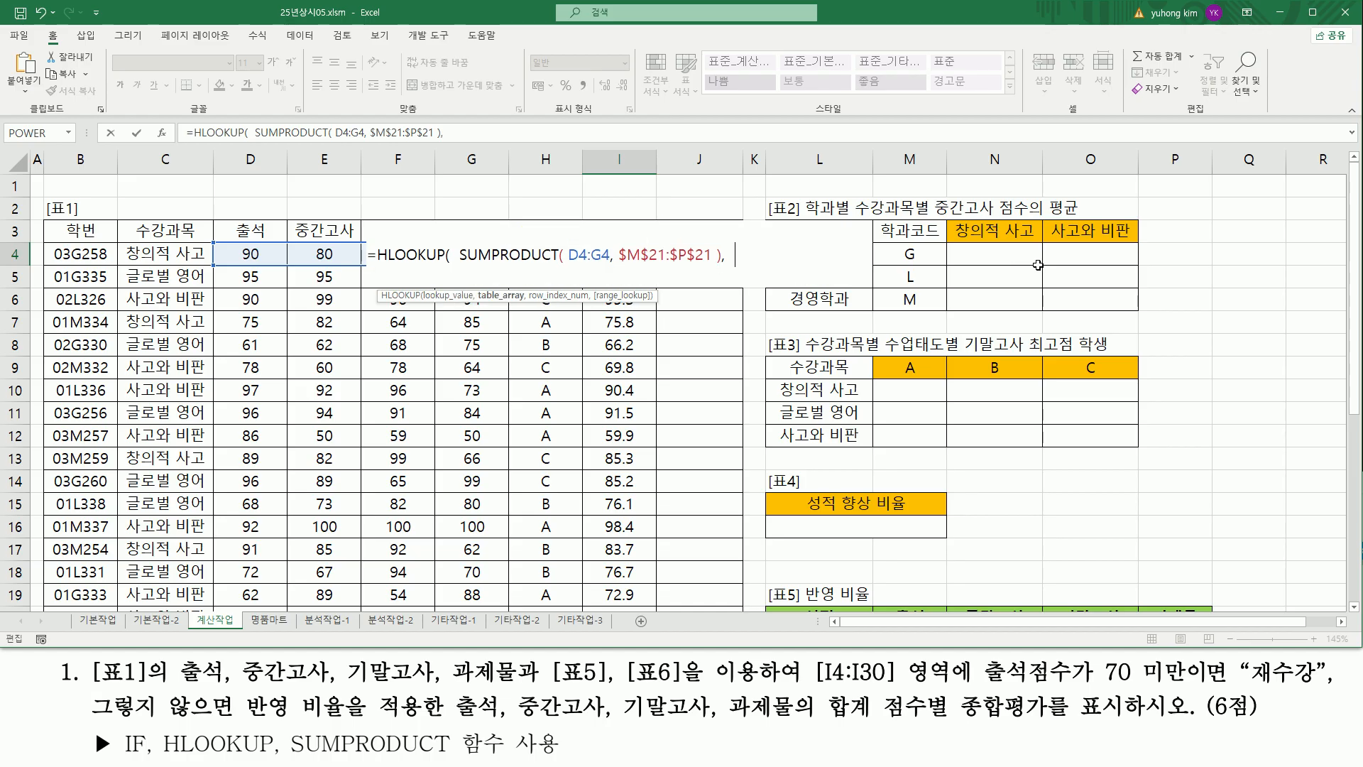
# - Complete the HLOOKUP in I4 with table range M24:Q26 and row number 3, omitting the match option
pyautogui.scroll(-3, 1036, 312)
pyautogui.moveTo(910, 502); pyautogui.dragTo(1244, 548)
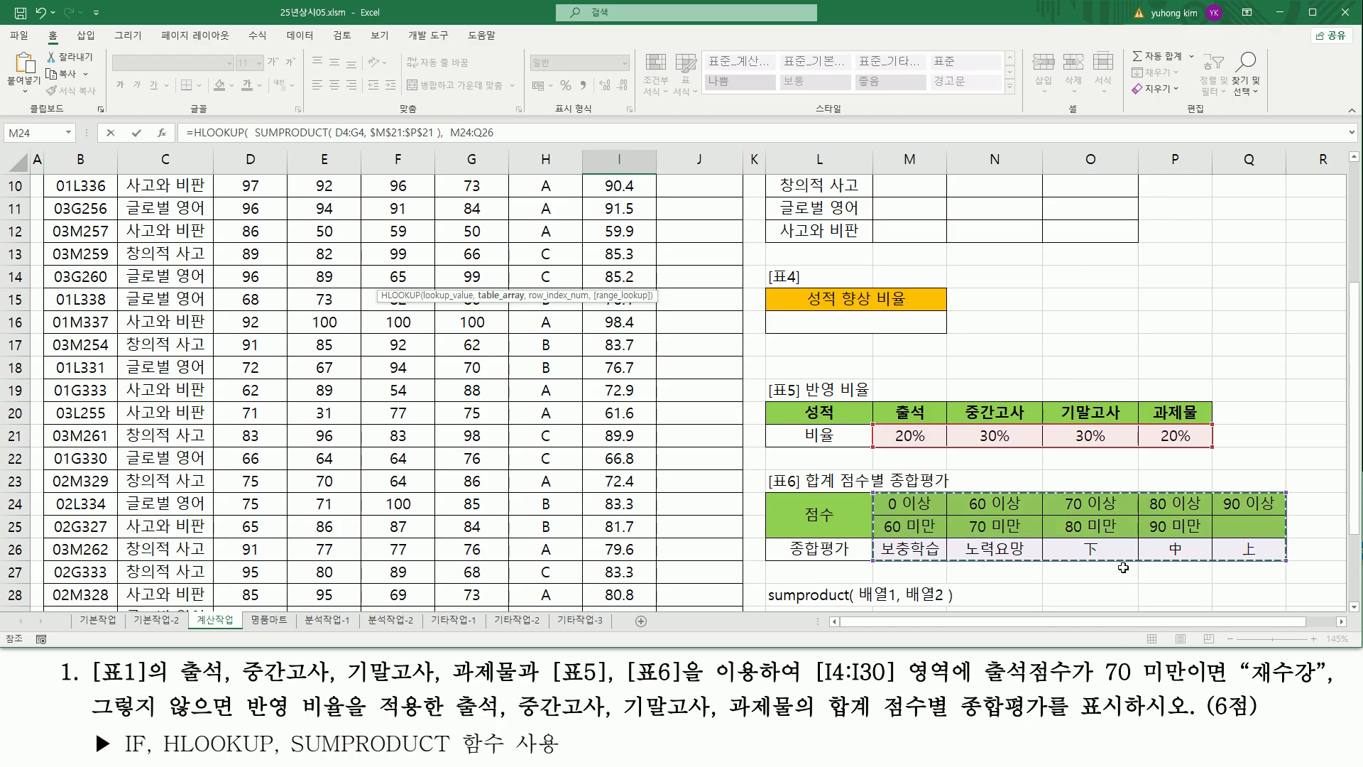
pyautogui.write(',  3')
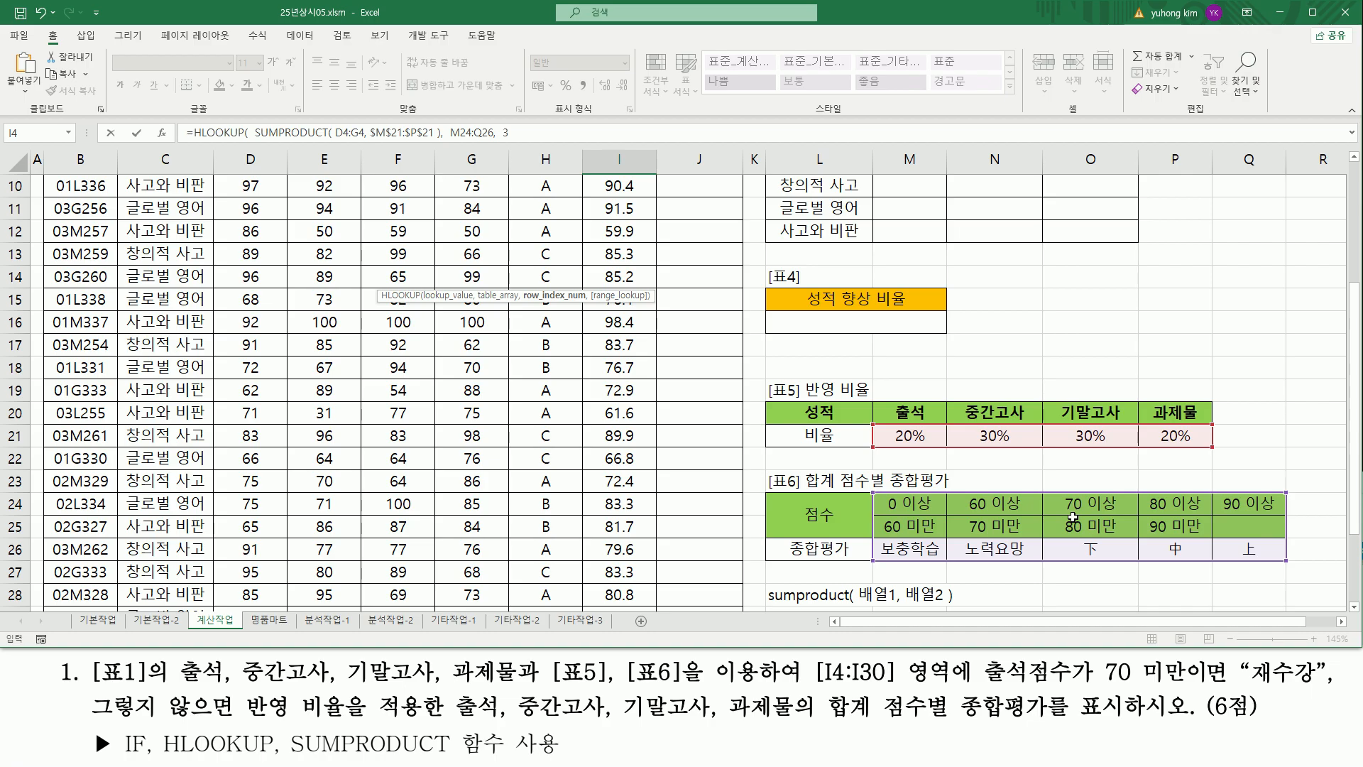
pyautogui.scroll(3, 1073, 518)
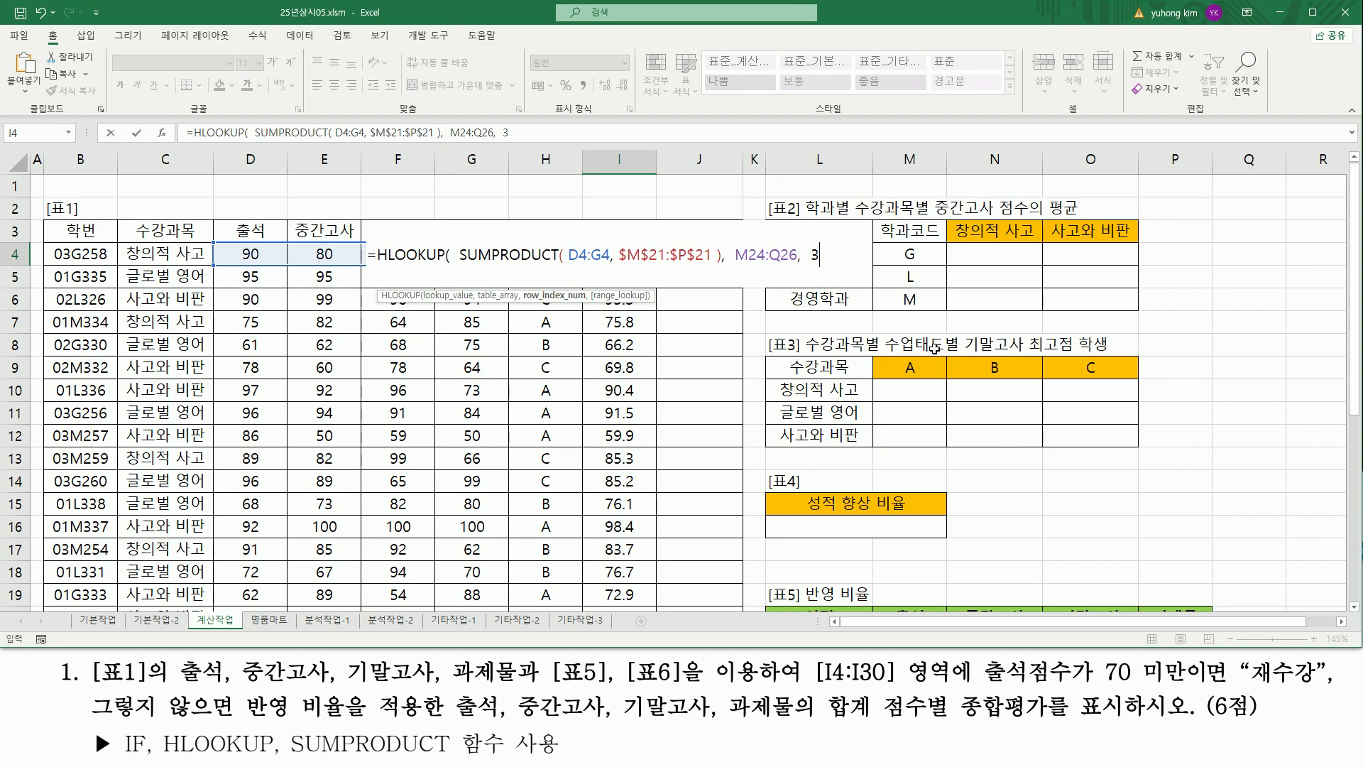
pyautogui.moveTo(811, 257); pyautogui.dragTo(821, 257)
pyautogui.click(834, 252)
pyautogui.write(')')
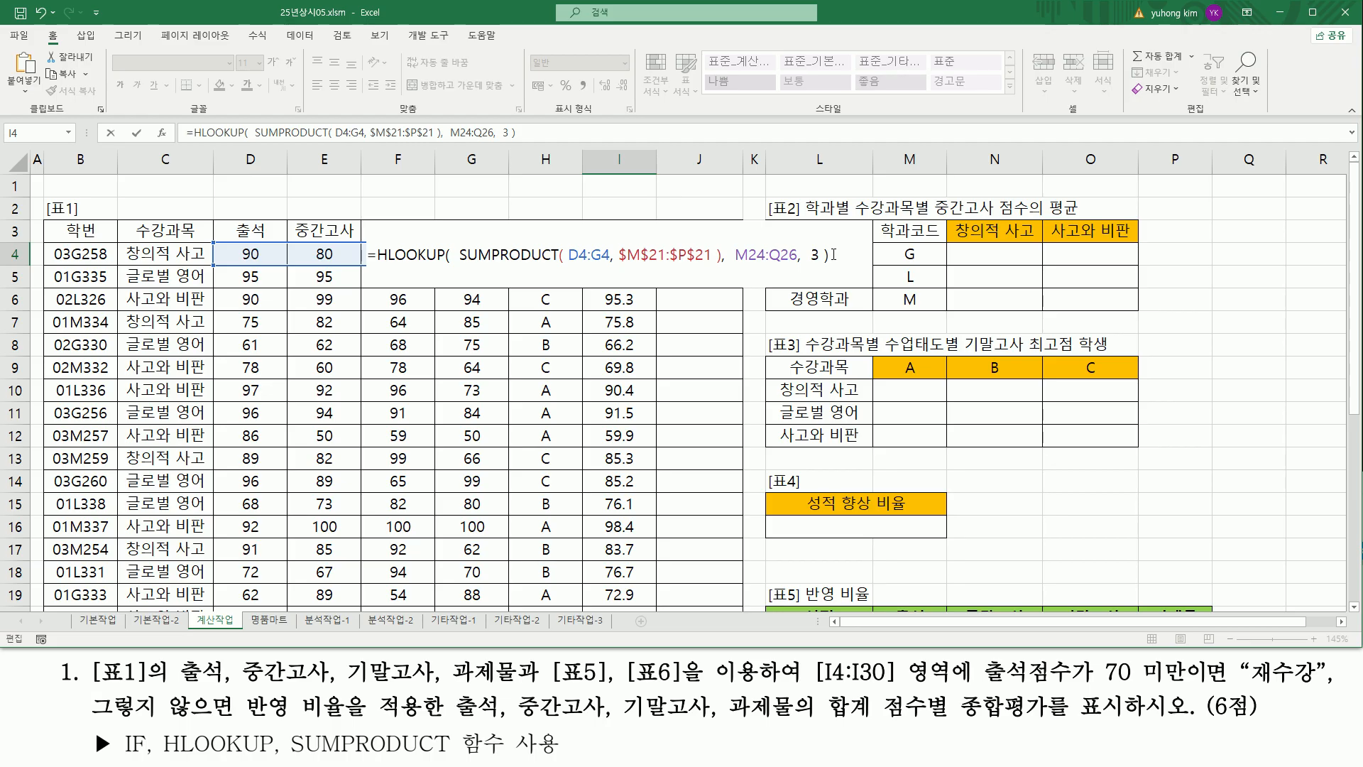
pyautogui.press('Return')
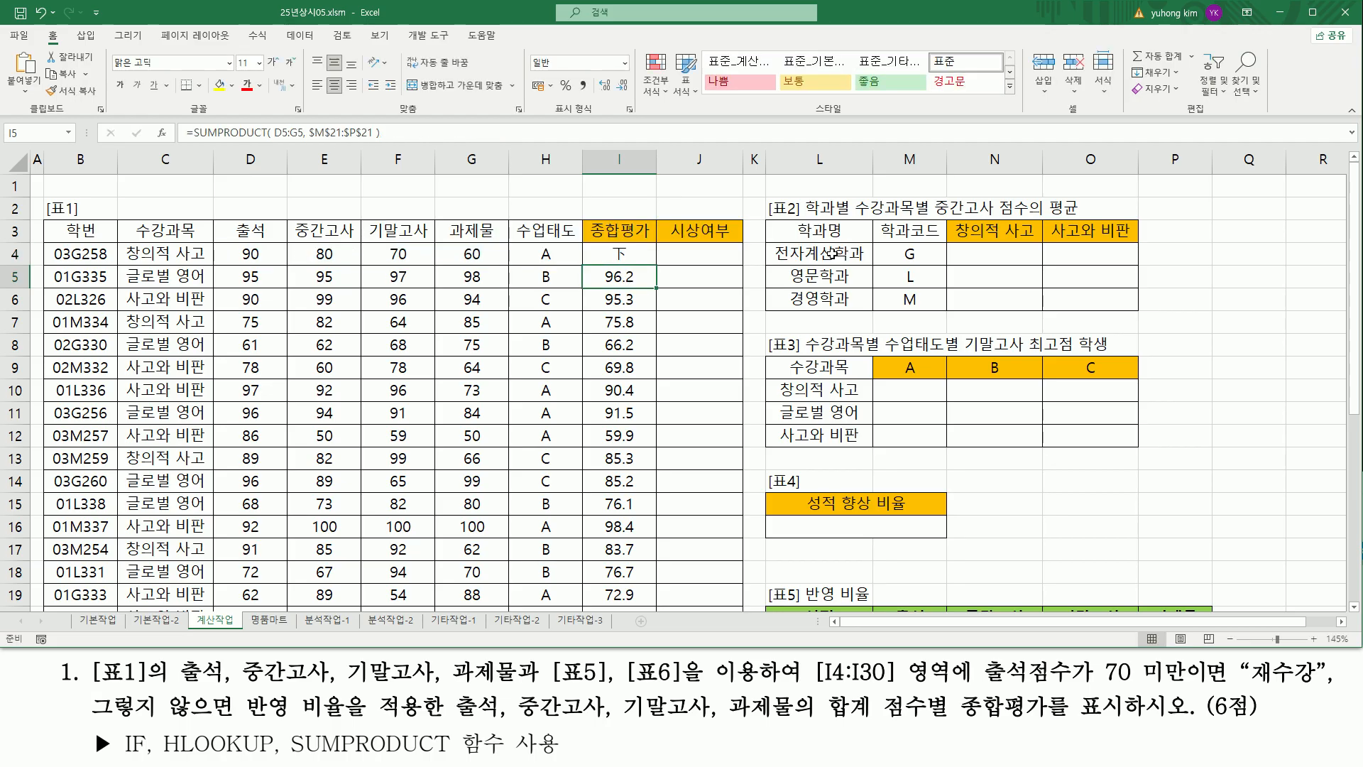
# - Review the HLOOKUP arguments in I4 and check whether the other totals in column I need the same [표6] range
pyautogui.click(618, 257)
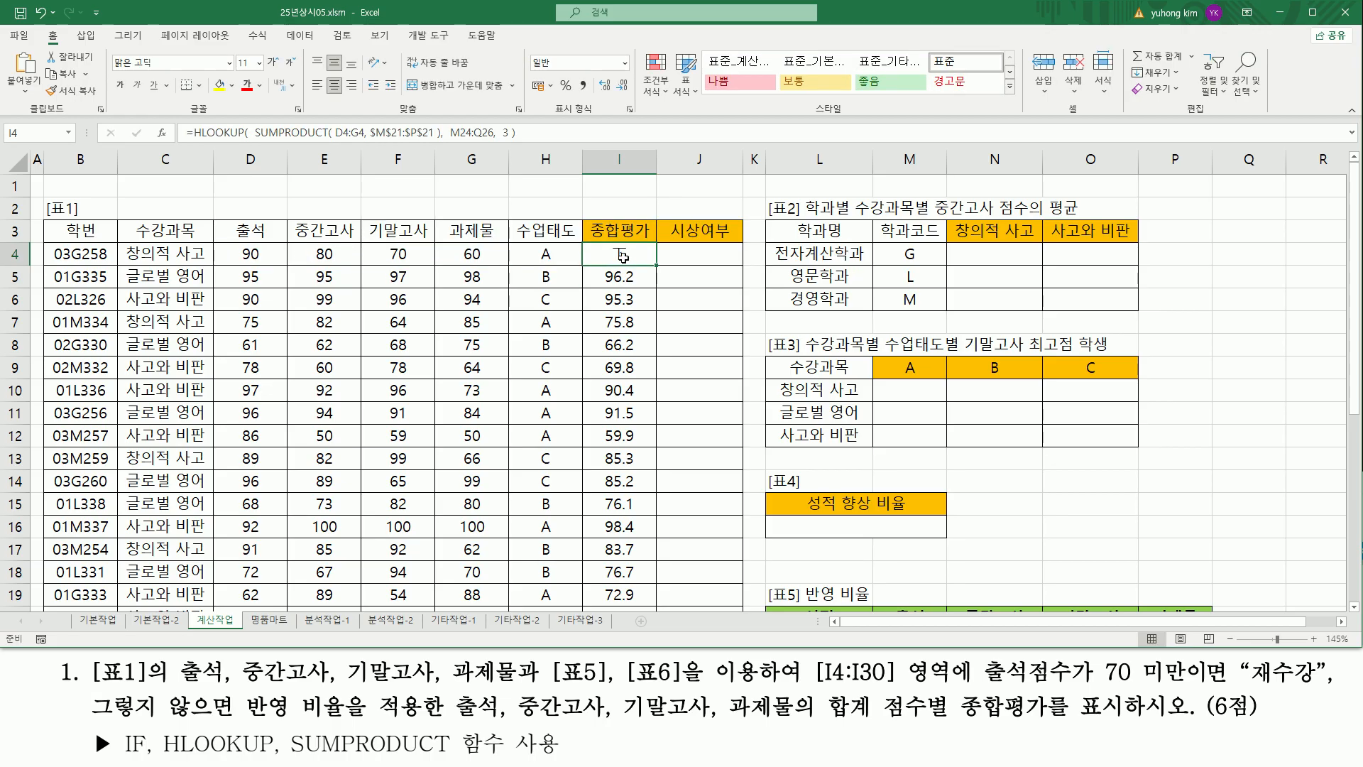
pyautogui.moveTo(657, 267); pyautogui.dragTo(656, 266)
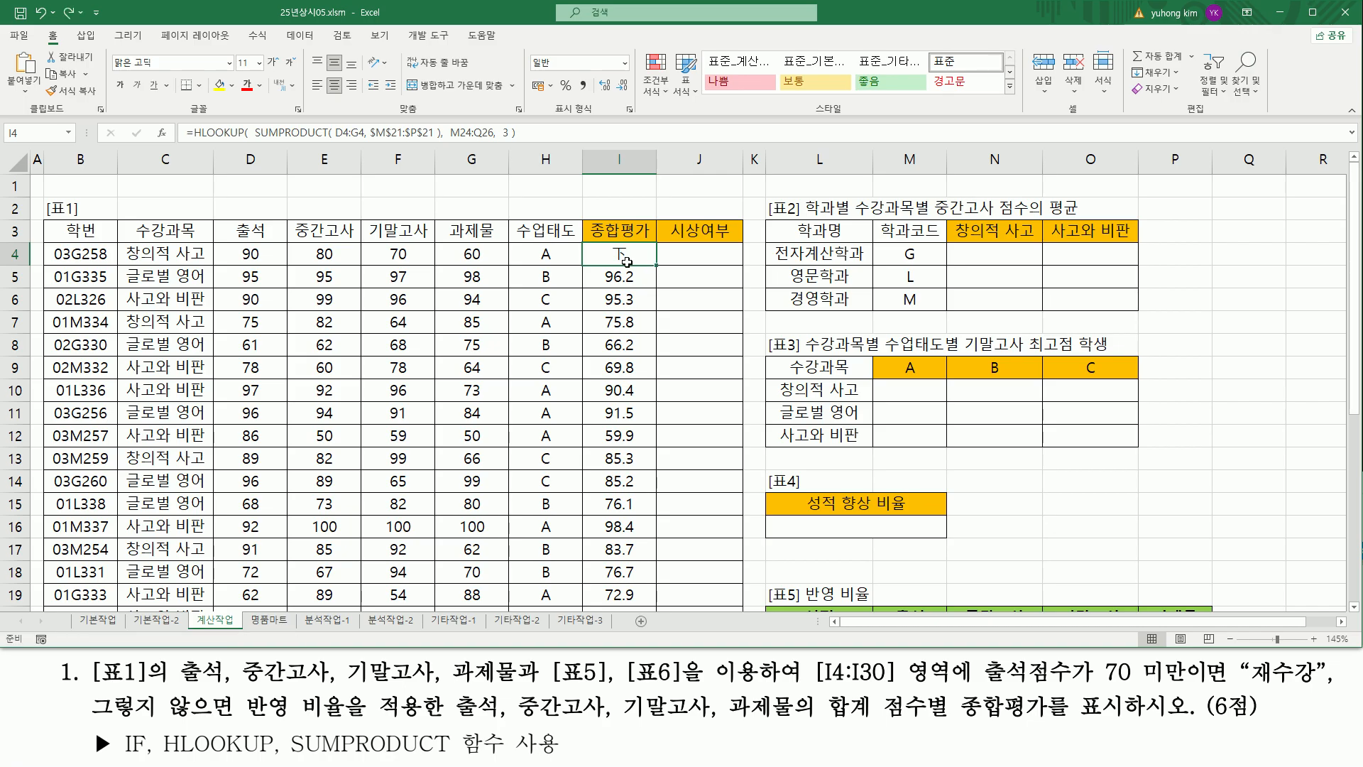
pyautogui.doubleClick(614, 255)
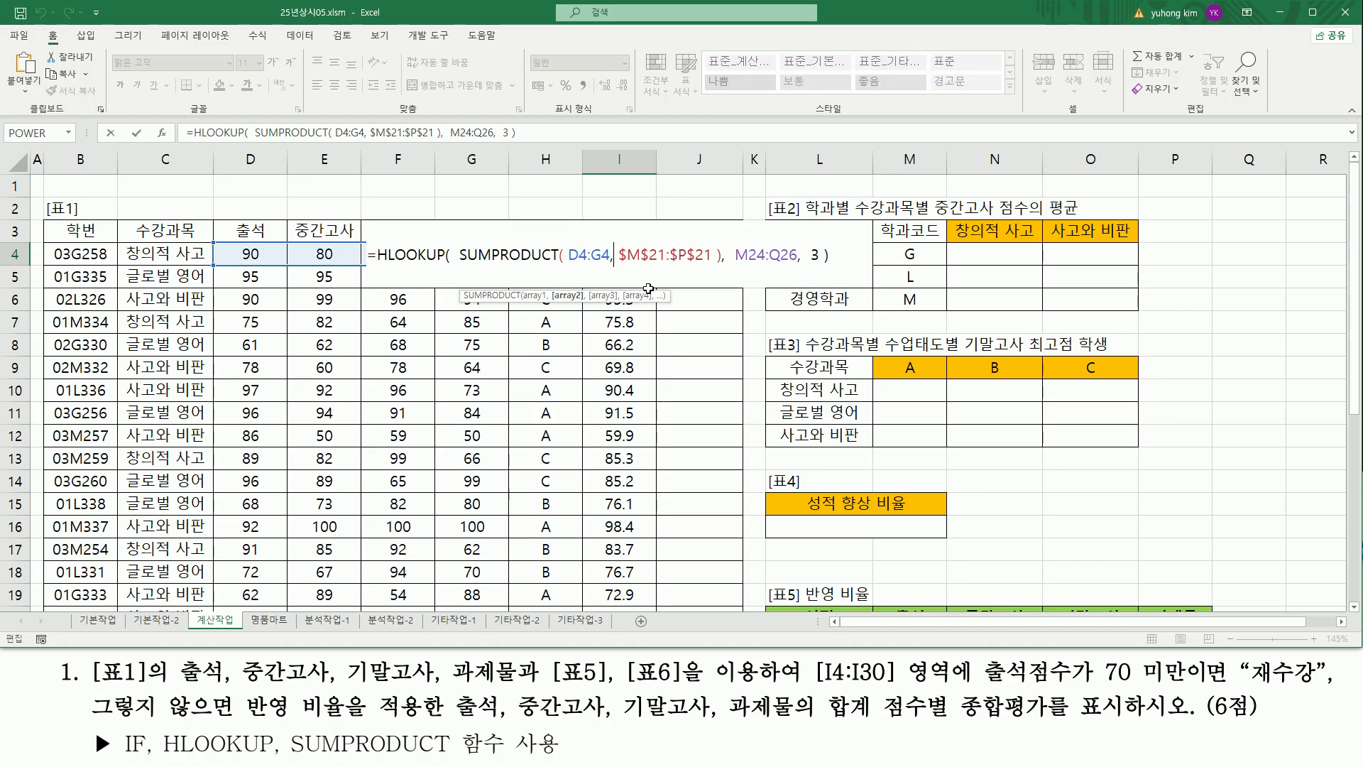
pyautogui.moveTo(458, 264)
pyautogui.mouseDown()
pyautogui.moveTo(709, 264)
pyautogui.moveTo(725, 252)
pyautogui.mouseUp()
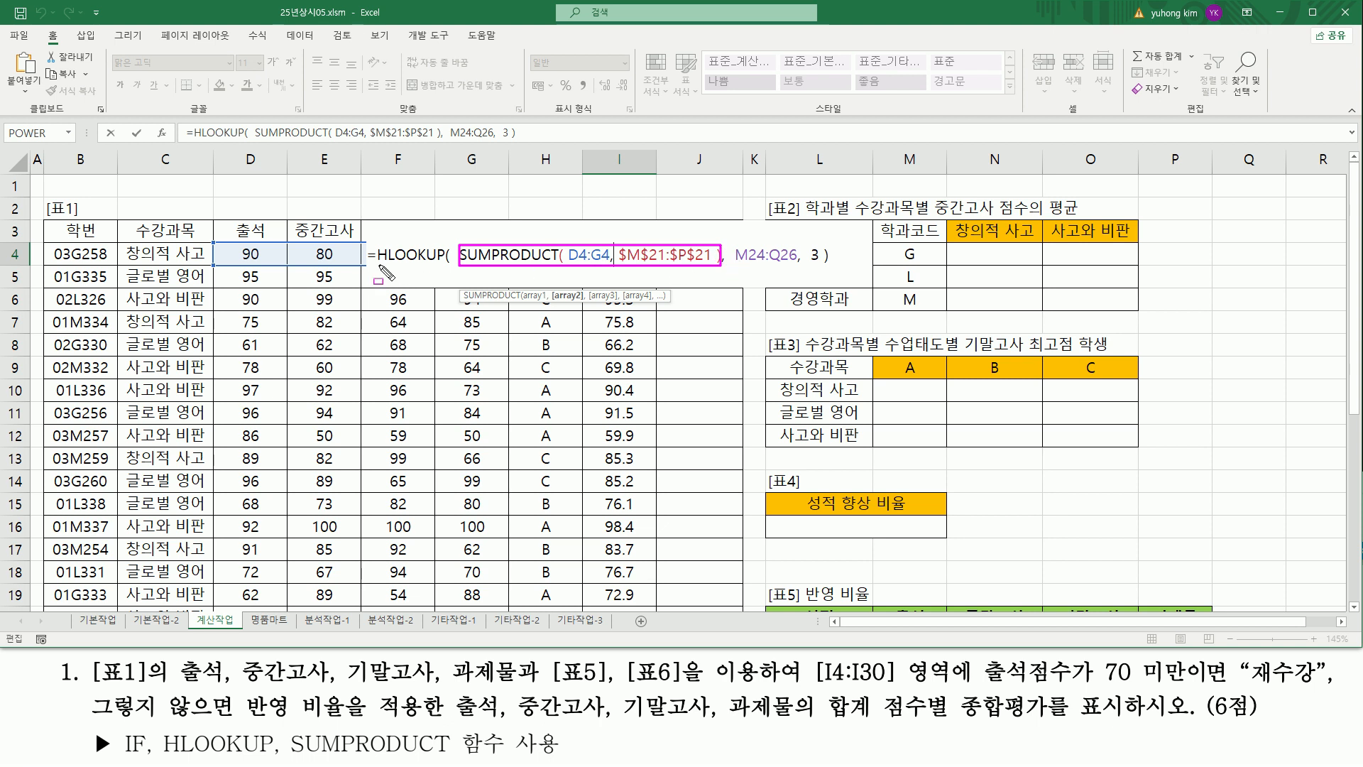
pyautogui.moveTo(732, 264); pyautogui.dragTo(808, 253)
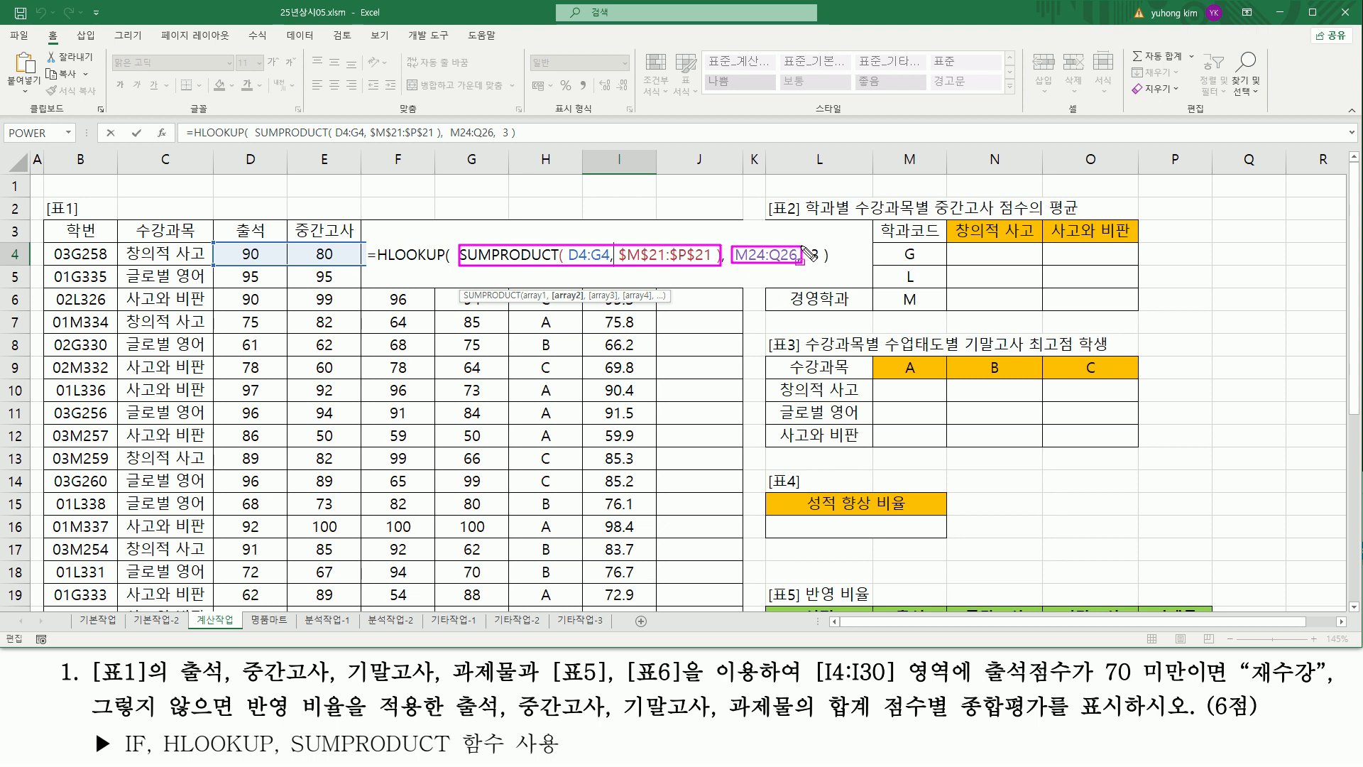
pyautogui.press('Escape')
pyautogui.press('Escape')
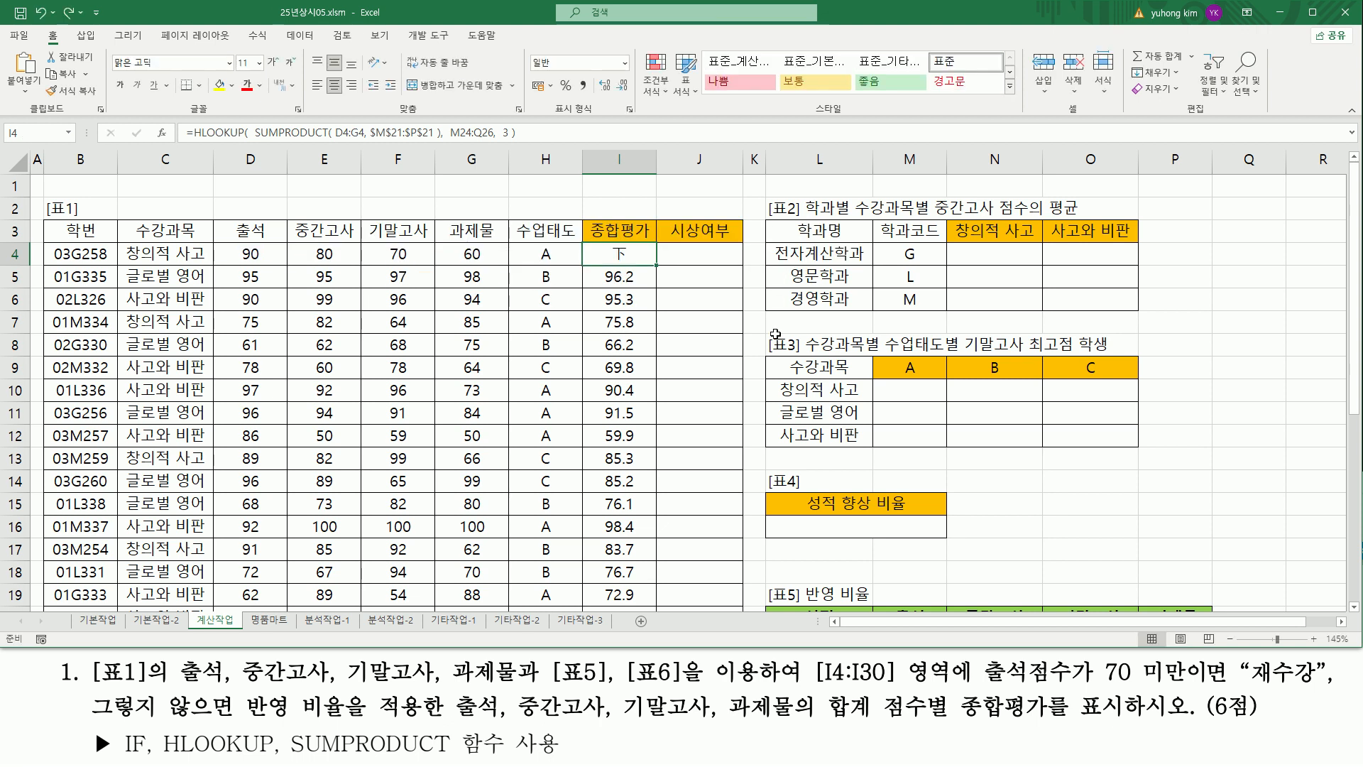
pyautogui.scroll(-3, 894, 408)
pyautogui.moveTo(885, 494)
pyautogui.mouseDown()
pyautogui.moveTo(1086, 557)
pyautogui.moveTo(1282, 559)
pyautogui.mouseUp()
pyautogui.moveTo(597, 178)
pyautogui.mouseDown()
pyautogui.moveTo(641, 194)
pyautogui.moveTo(640, 213)
pyautogui.moveTo(600, 227)
pyautogui.moveTo(650, 223)
pyautogui.mouseUp()
pyautogui.moveTo(604, 247)
pyautogui.mouseDown()
pyautogui.moveTo(623, 266)
pyautogui.moveTo(643, 248)
pyautogui.mouseUp()
pyautogui.moveTo(899, 497)
pyautogui.mouseDown()
pyautogui.moveTo(917, 524)
pyautogui.moveTo(898, 531)
pyautogui.moveTo(1274, 559)
pyautogui.mouseUp()
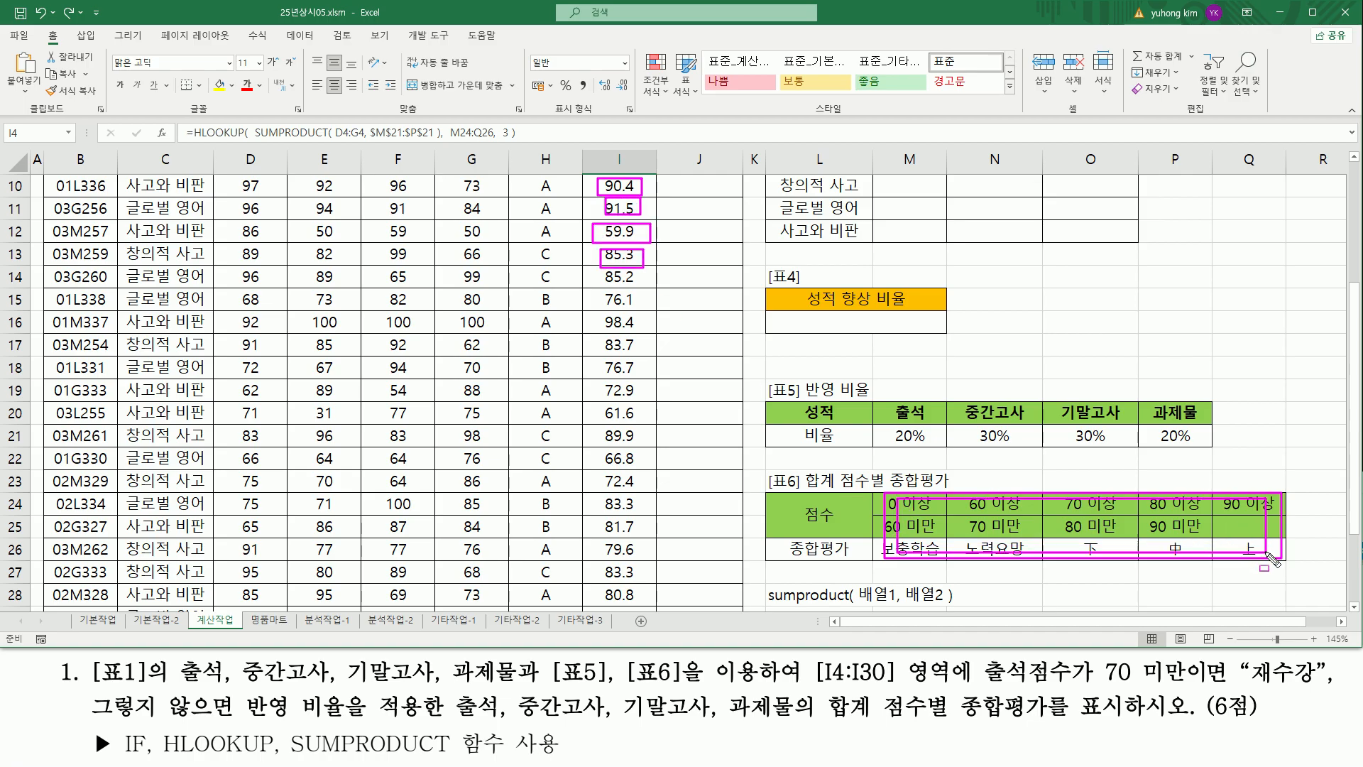
pyautogui.press('Escape')
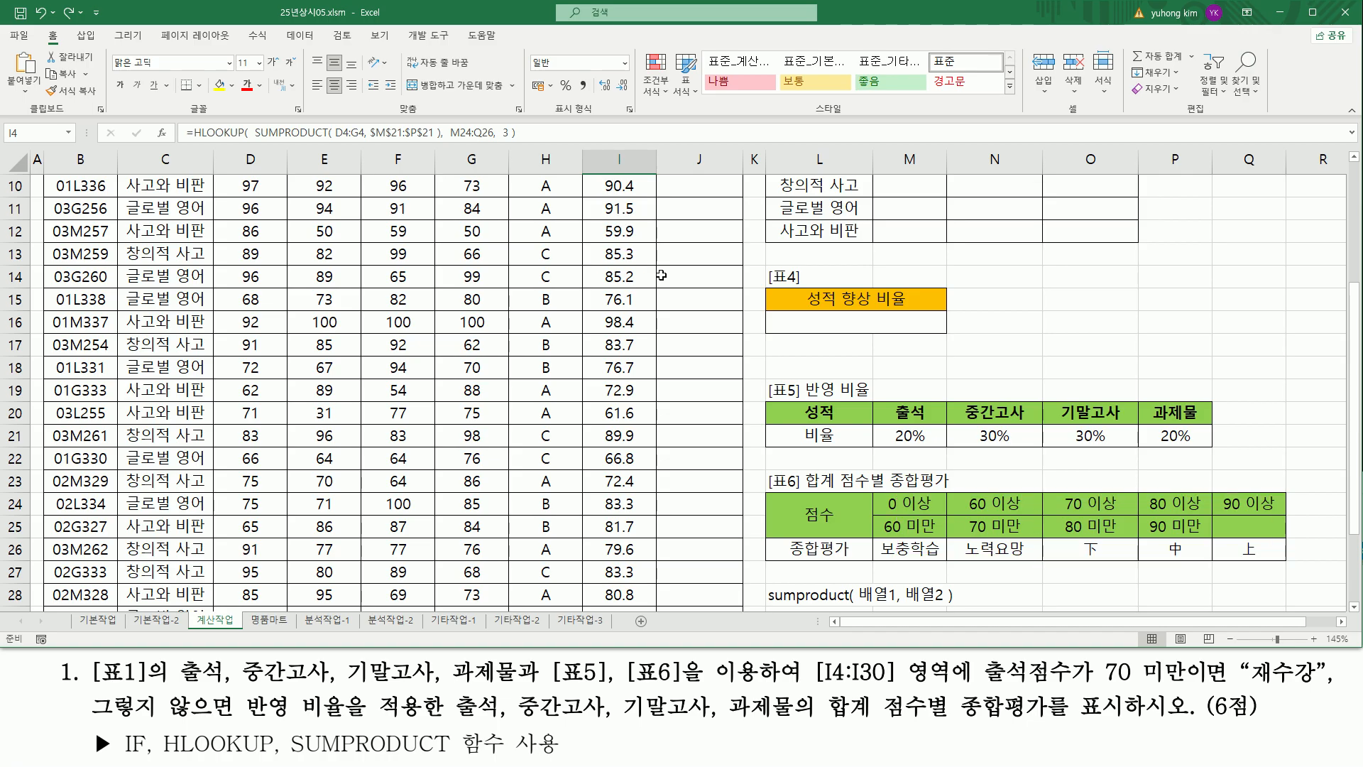
# - Make the HLOOKUP table range in I4 absolute as $M$24:$Q$26
pyautogui.scroll(3, 629, 257)
pyautogui.doubleClick(626, 252)
pyautogui.moveTo(750, 253); pyautogui.dragTo(781, 266)
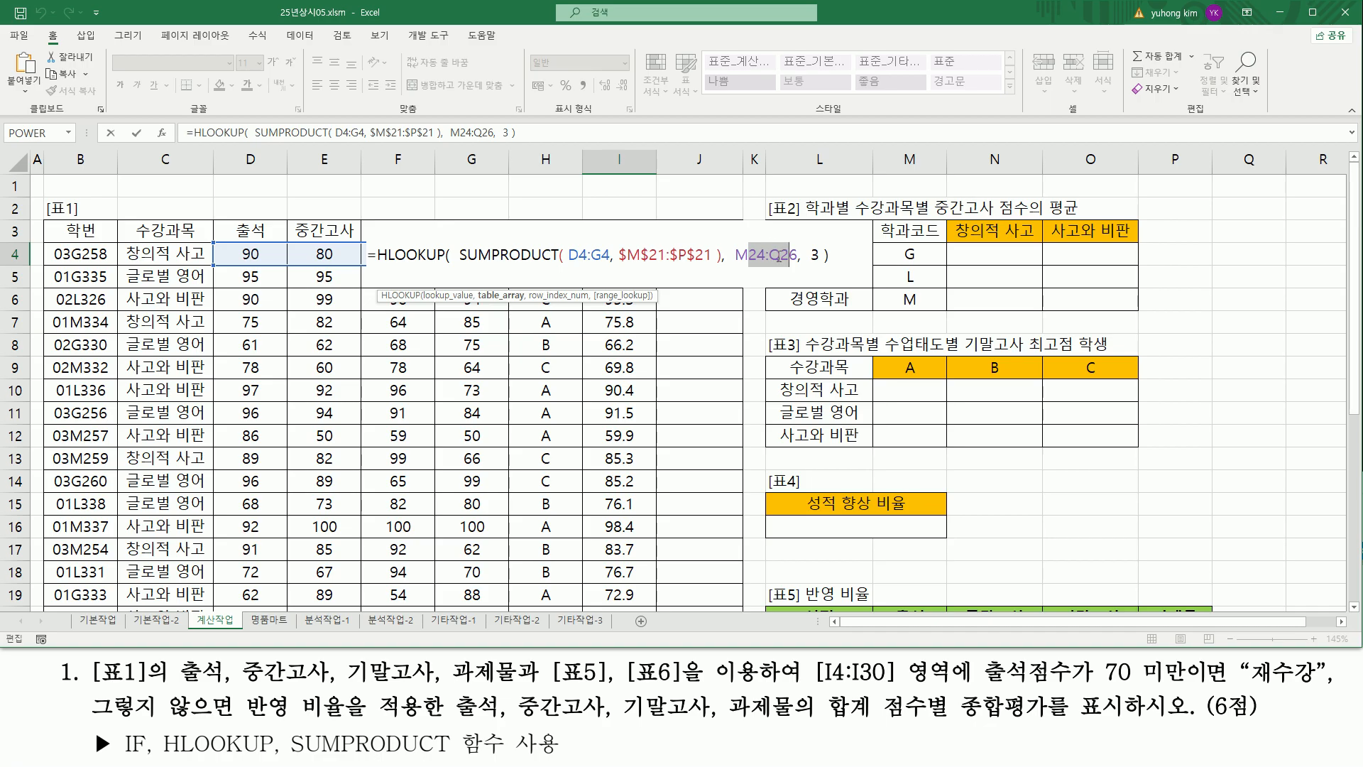
pyautogui.press('F4')
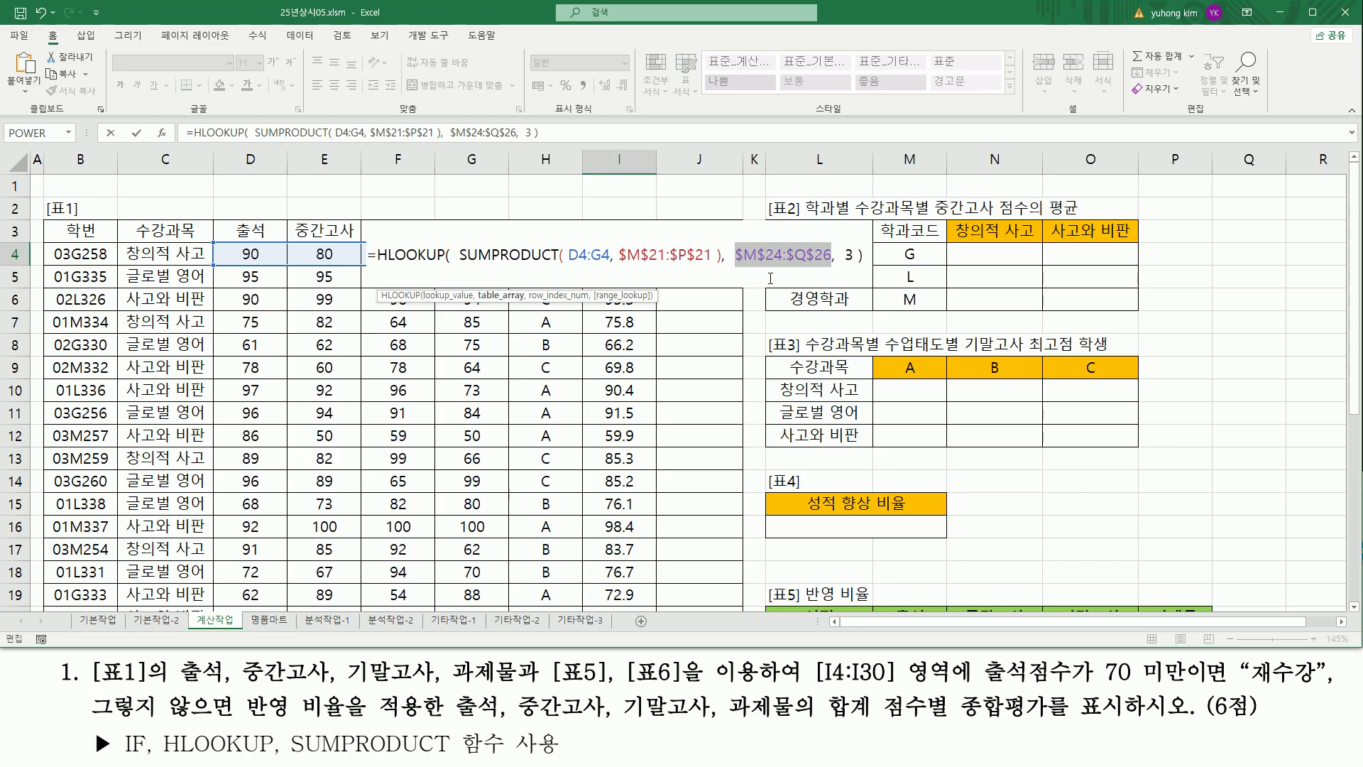
pyautogui.press('Return')
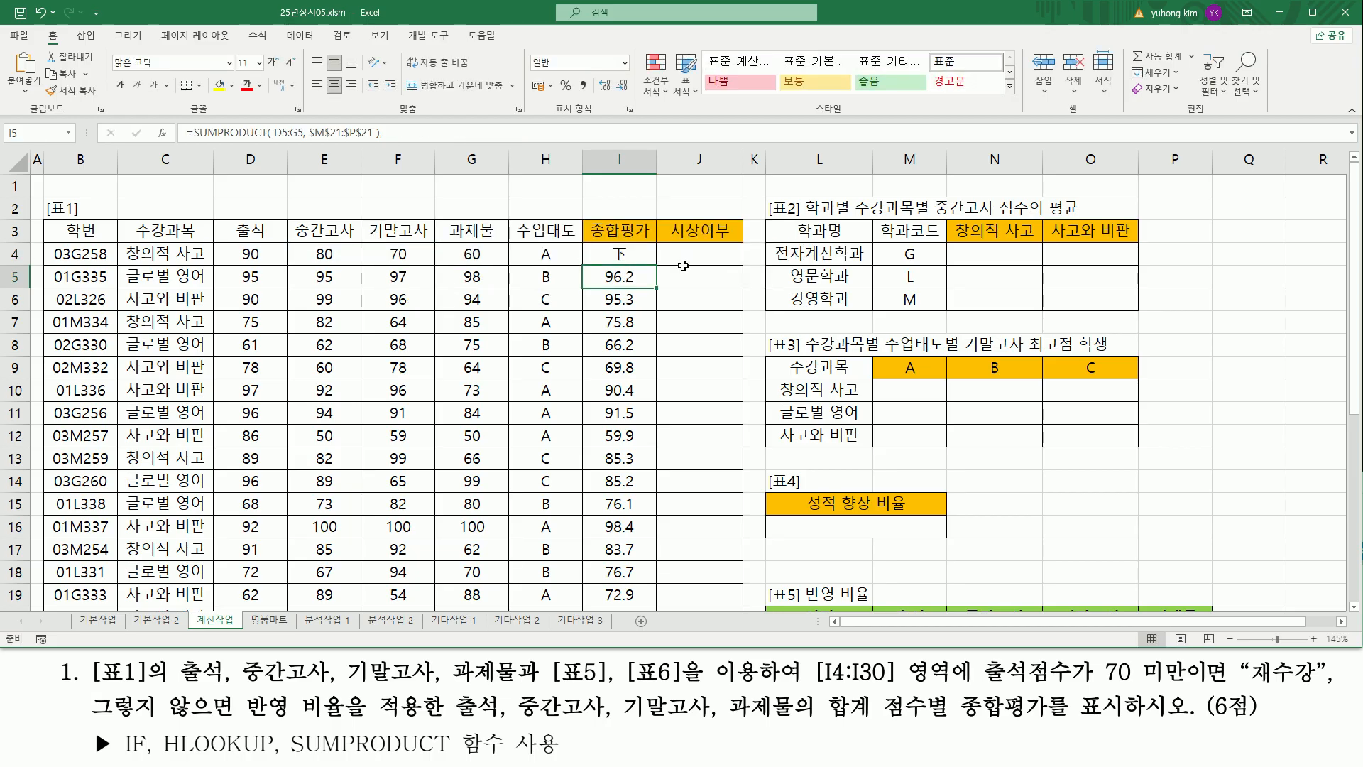
# - Fill the HLOOKUP formula from I4 down the 종합평가 column to I30
pyautogui.click(648, 257)
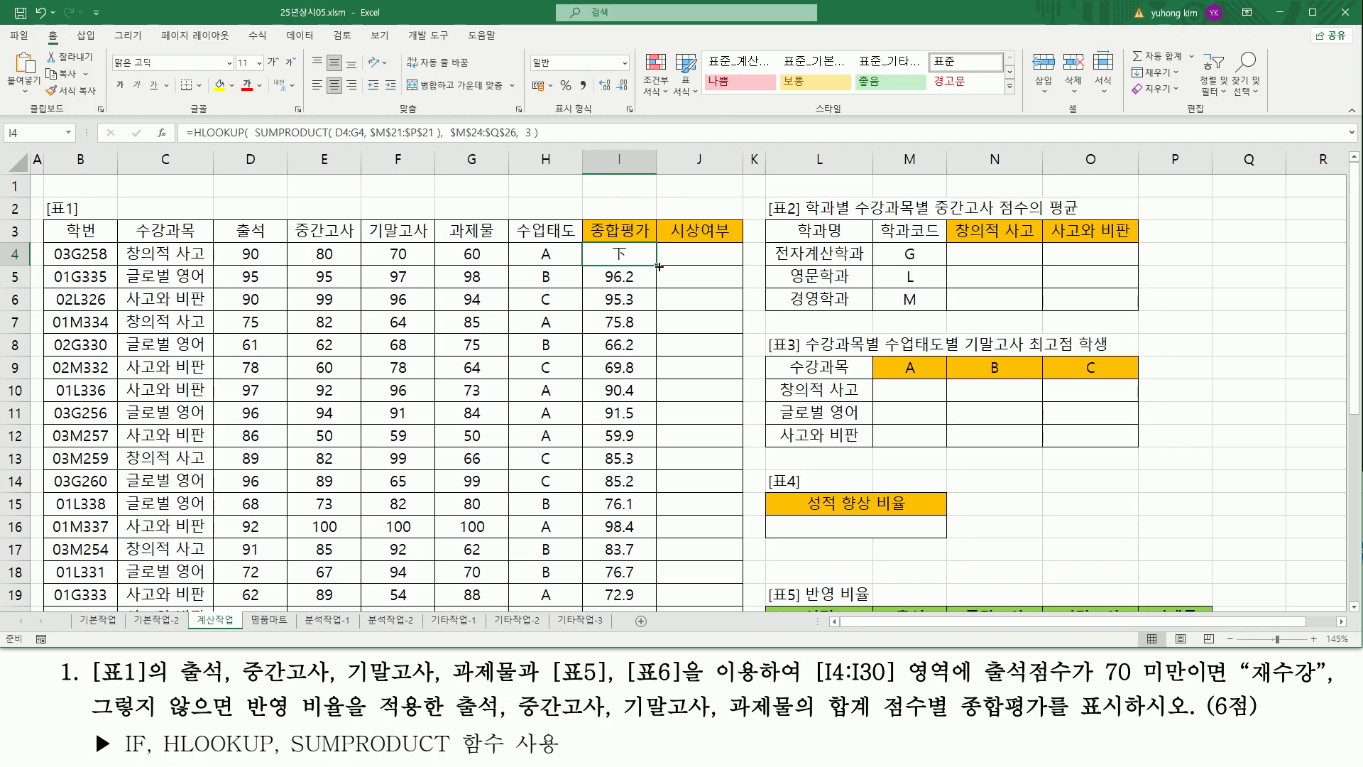
pyautogui.moveTo(659, 266); pyautogui.dragTo(657, 308)
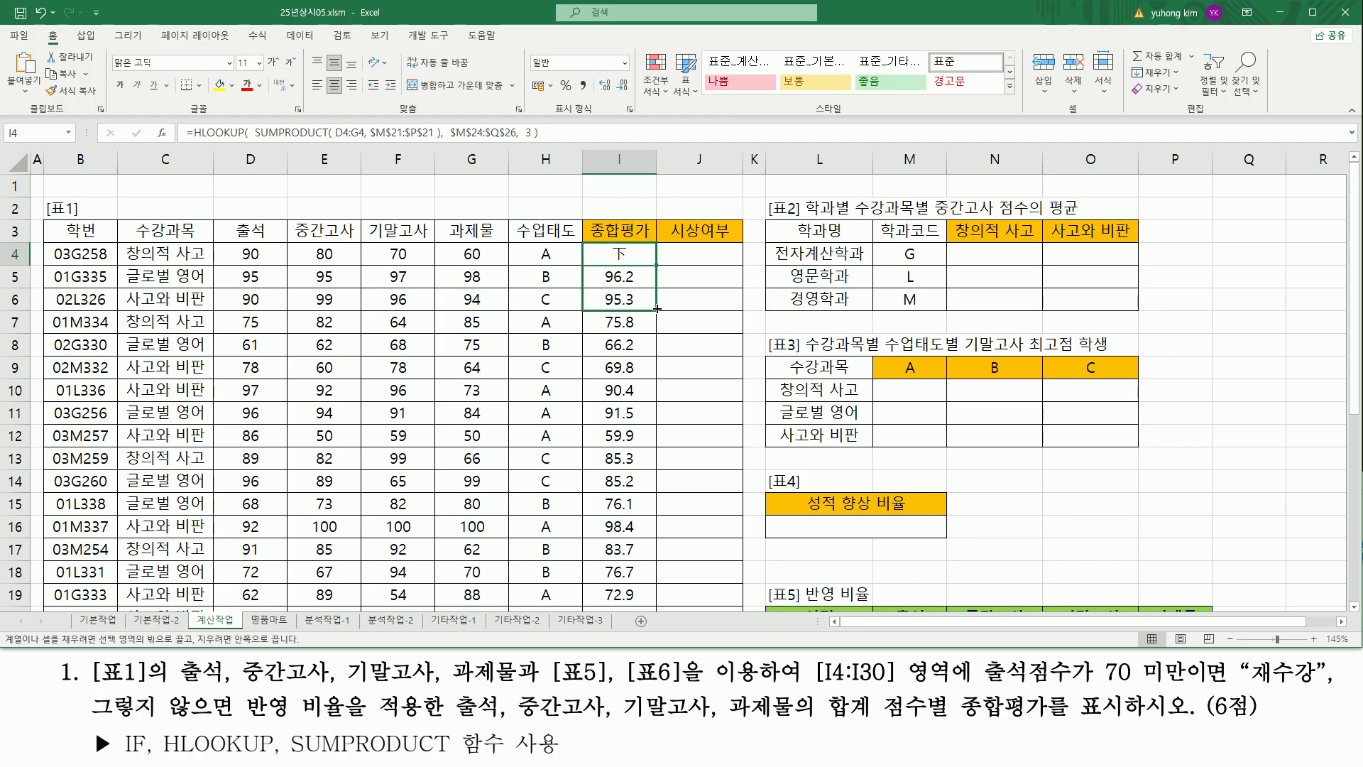
pyautogui.moveTo(658, 308); pyautogui.dragTo(654, 374)
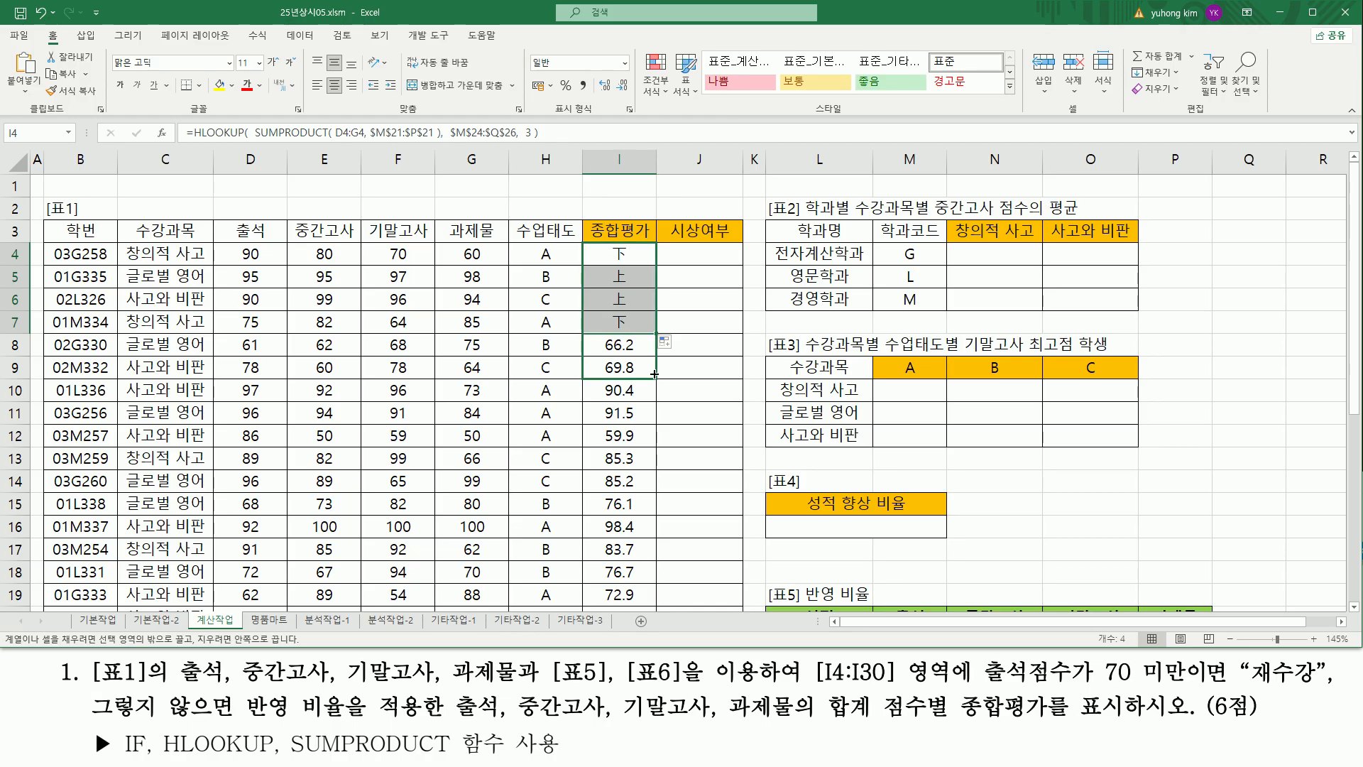
pyautogui.moveTo(654, 374); pyautogui.dragTo(657, 483)
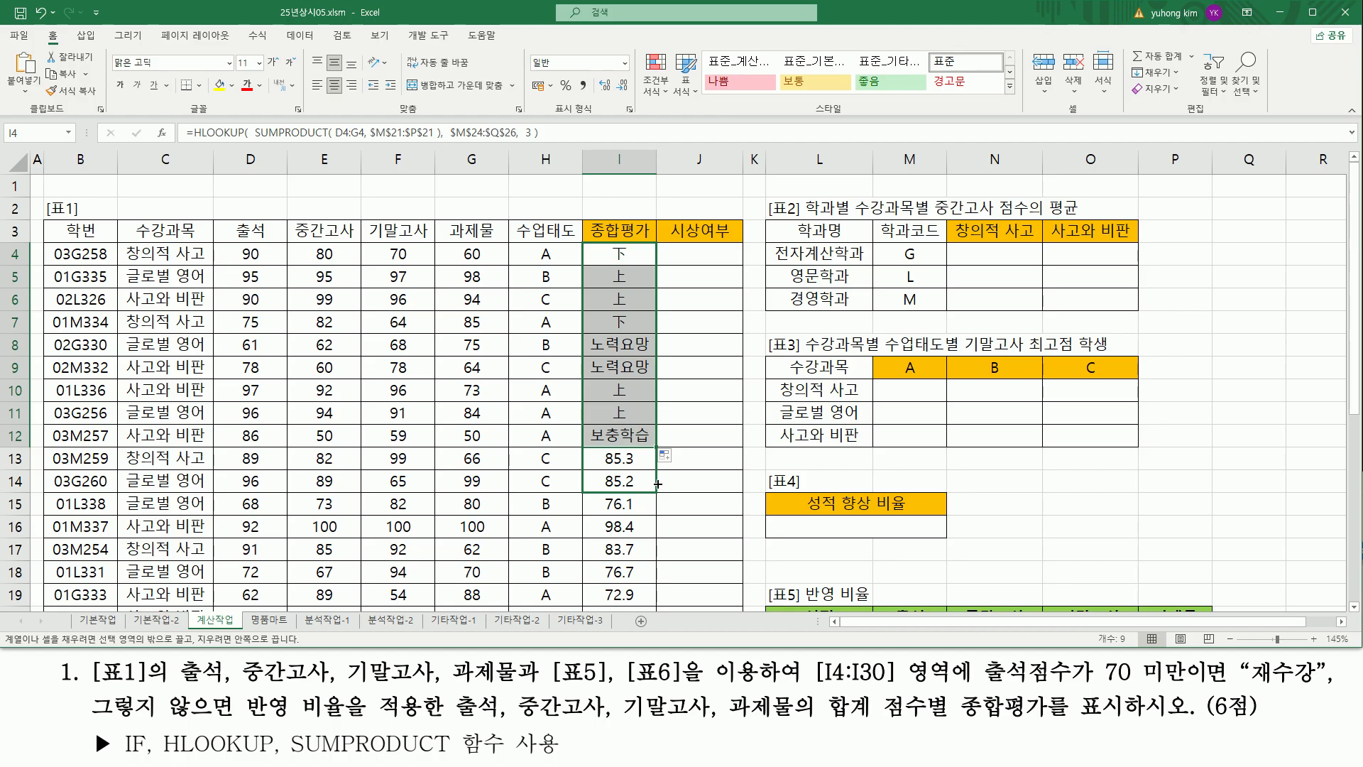
pyautogui.moveTo(658, 483); pyautogui.dragTo(651, 542)
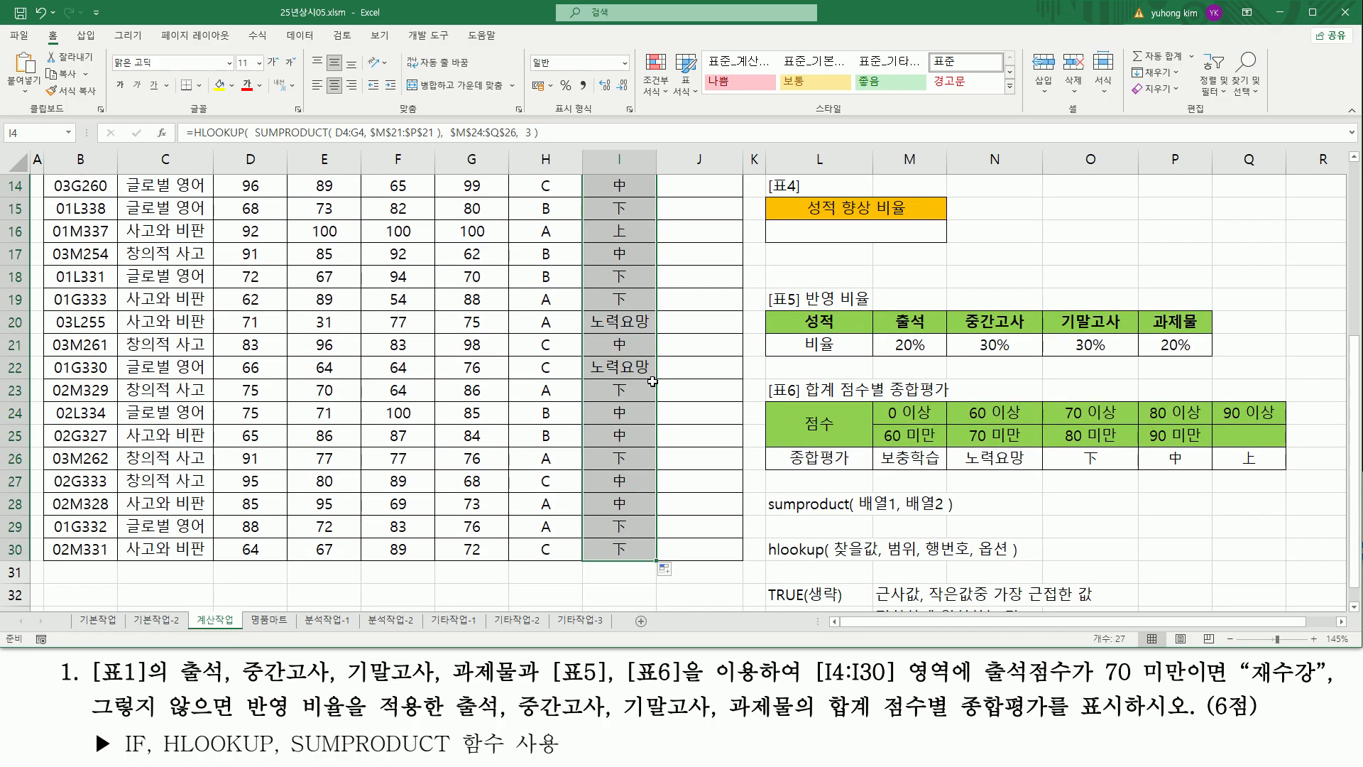
# - Read the task's condition on 출석점수 below 70 and the result "재수강" it requires
pyautogui.scroll(5, 652, 382)
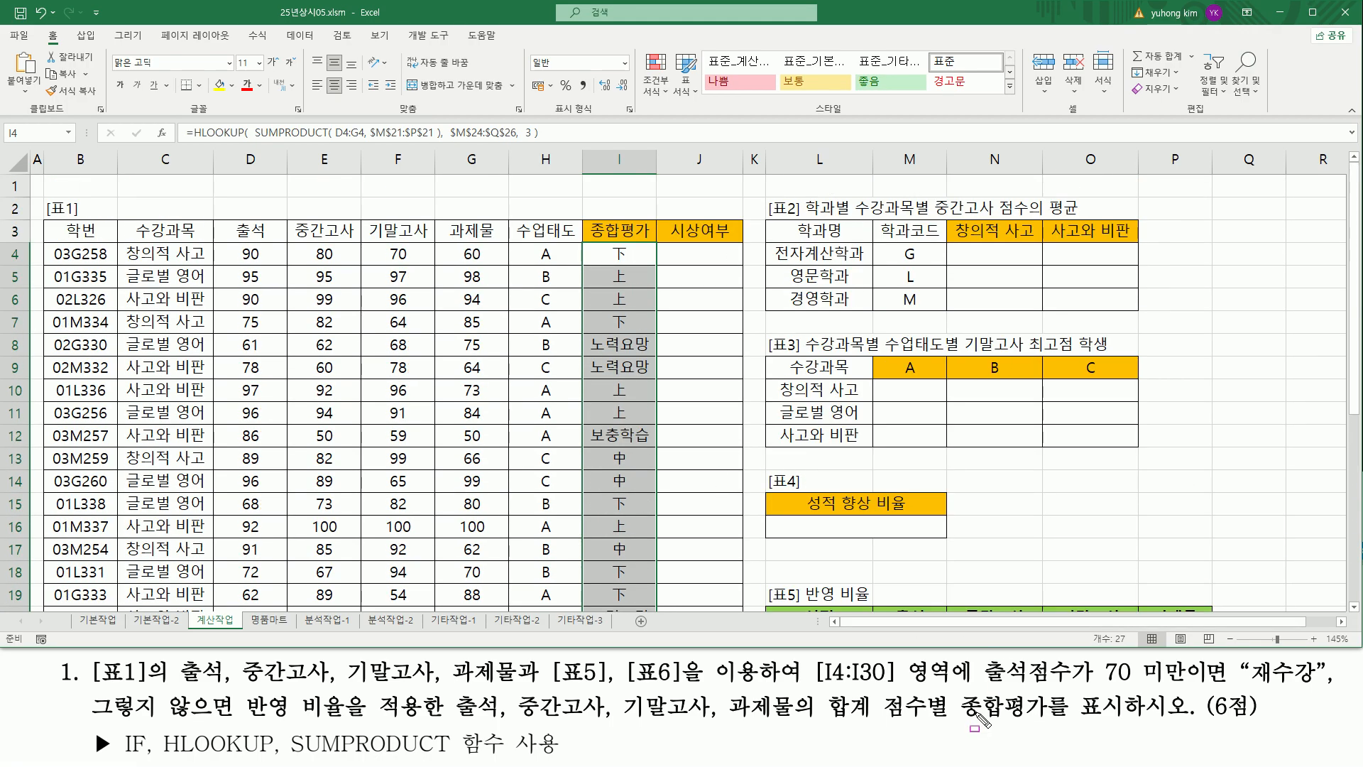
pyautogui.moveTo(979, 654)
pyautogui.mouseDown()
pyautogui.moveTo(1002, 686)
pyautogui.moveTo(1317, 685)
pyautogui.mouseUp()
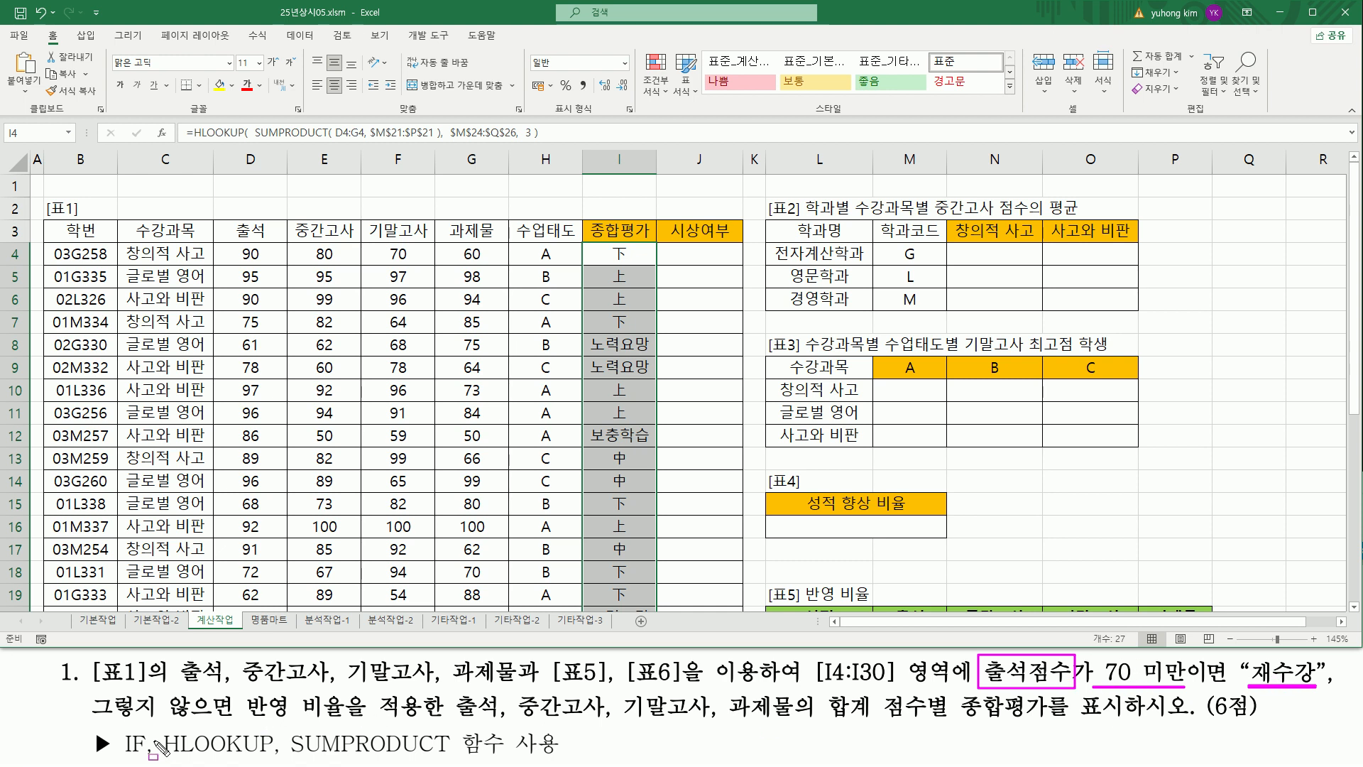
# - Start a syntax note in L35 reading if( 출석 <70 , "재수강", below the HLOOKUP option notes
pyautogui.moveTo(119, 727); pyautogui.dragTo(149, 756)
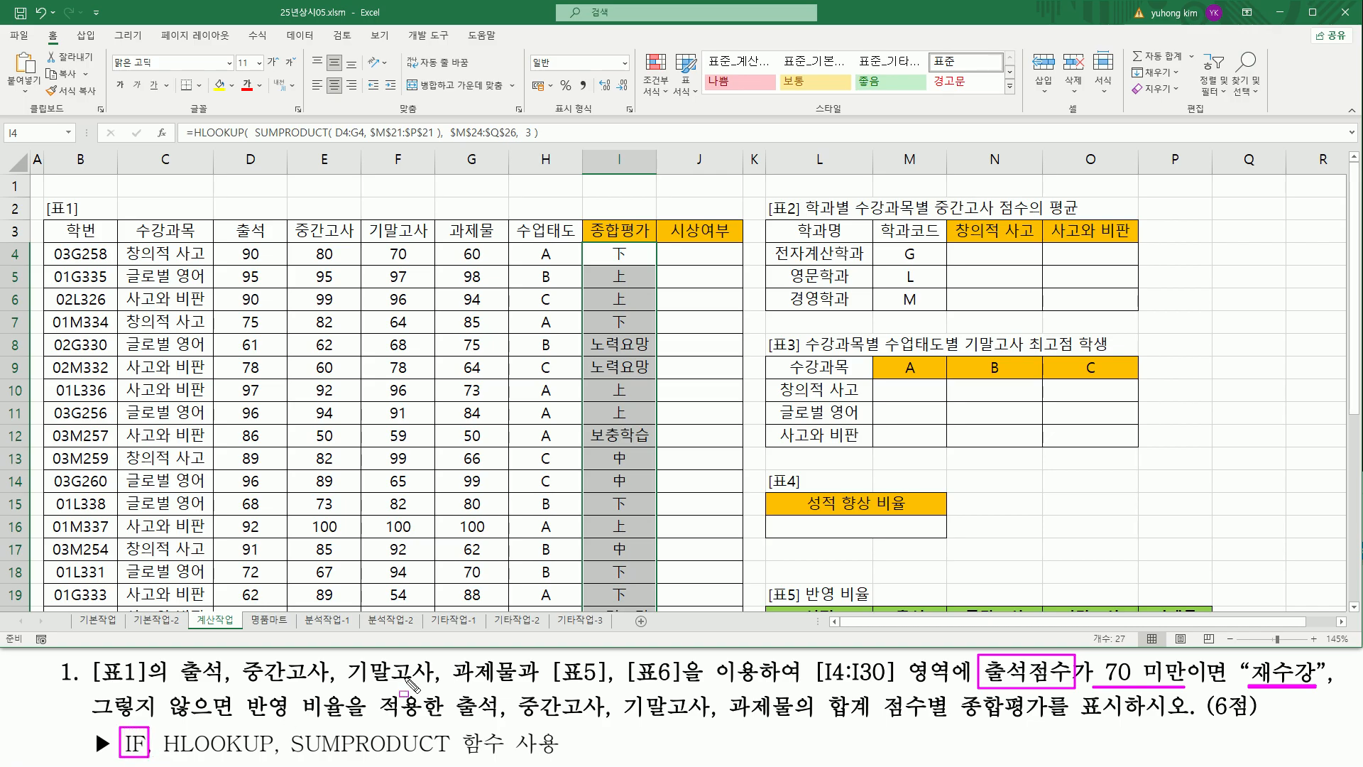
pyautogui.press('Escape')
pyautogui.scroll(-4, 885, 557)
pyautogui.scroll(-2, 884, 557)
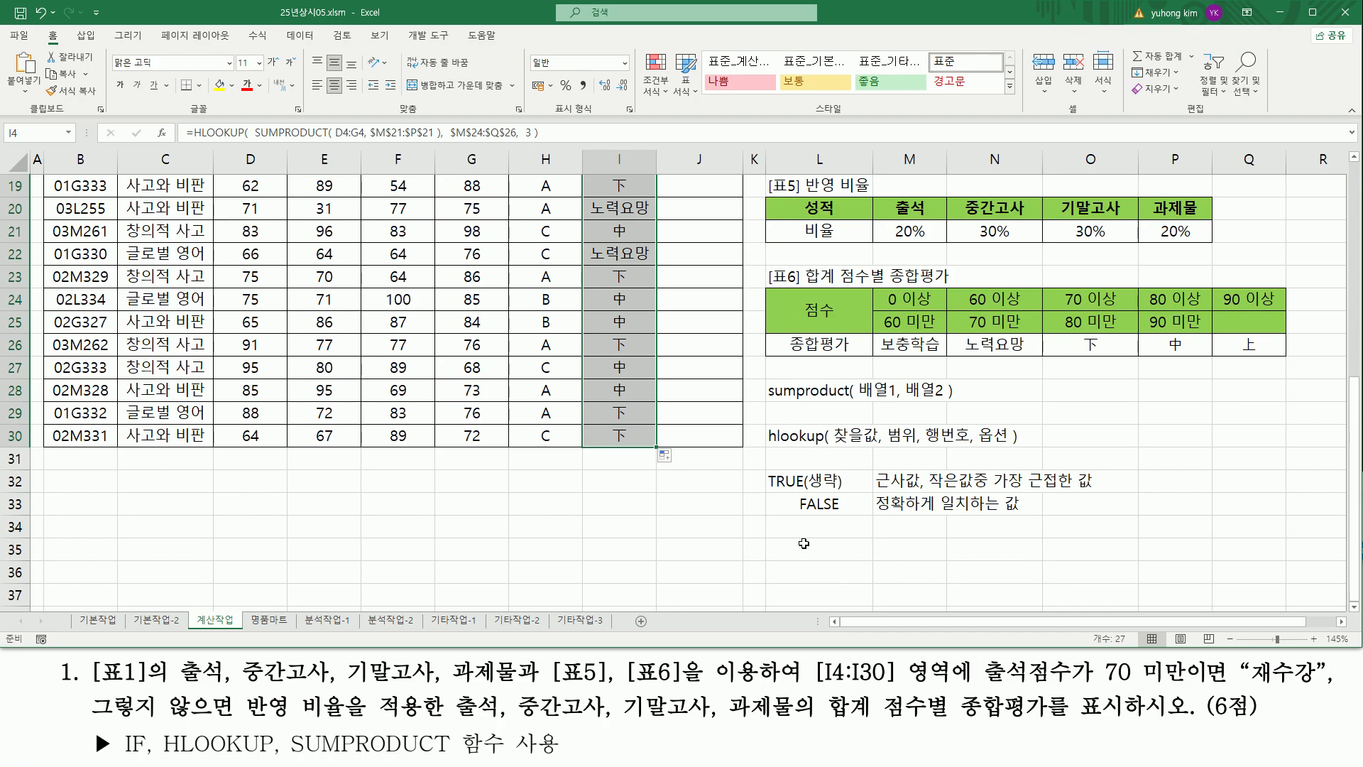
pyautogui.click(828, 550)
pyautogui.write('if')
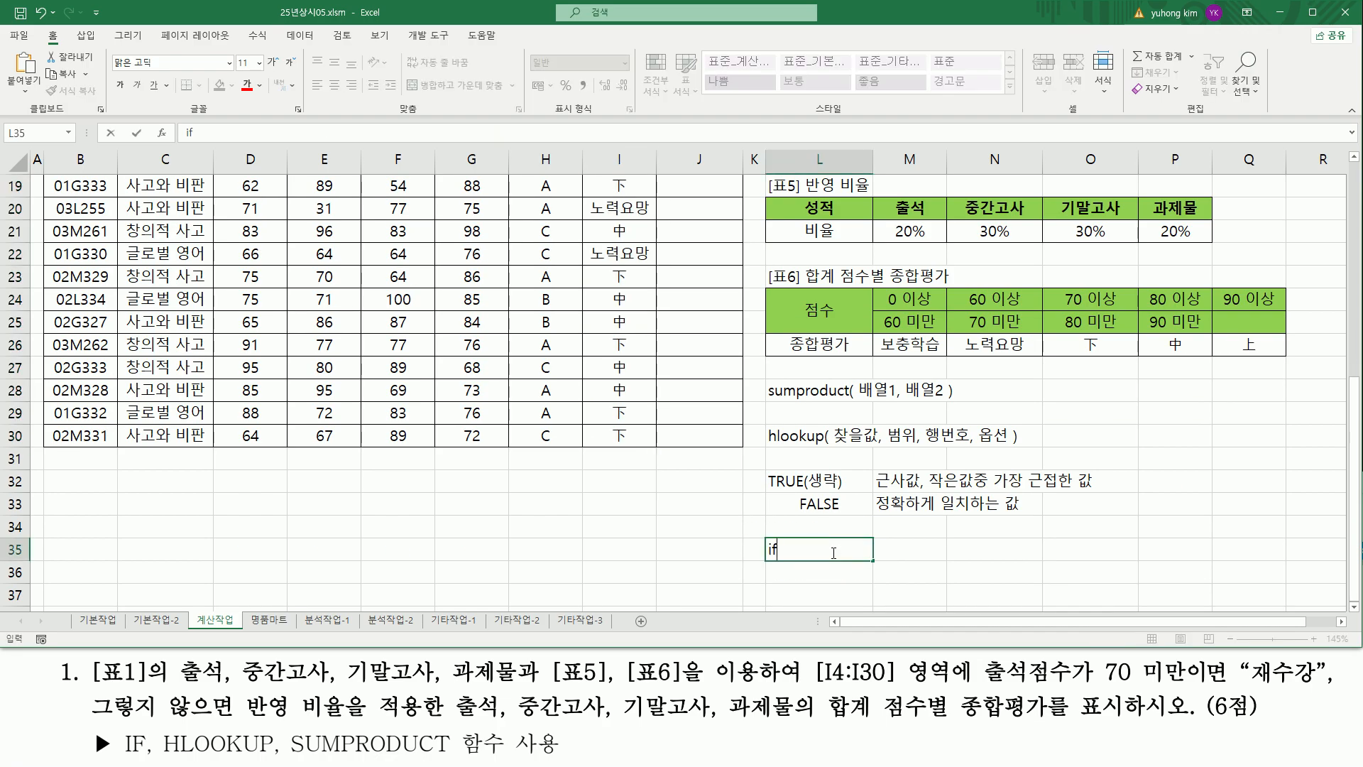
pyautogui.write('( ')
pyautogui.write('출서')
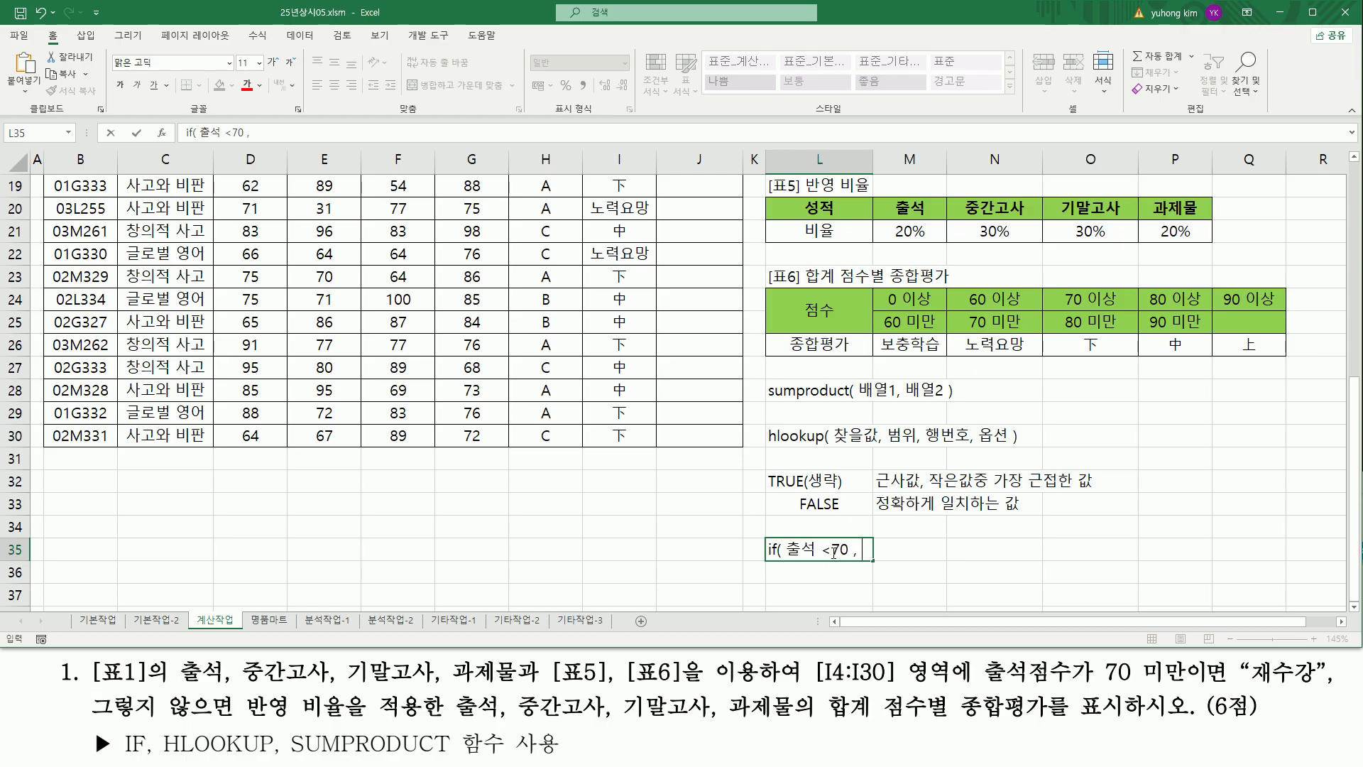
pyautogui.write(' <70 , :')
pyautogui.press('BackSpace')
pyautogui.write('"wo')
pyautogui.press('BackSpace')
pyautogui.press('BackSpace')
pyautogui.press('BackSpace')
pyautogui.write('재수강",')
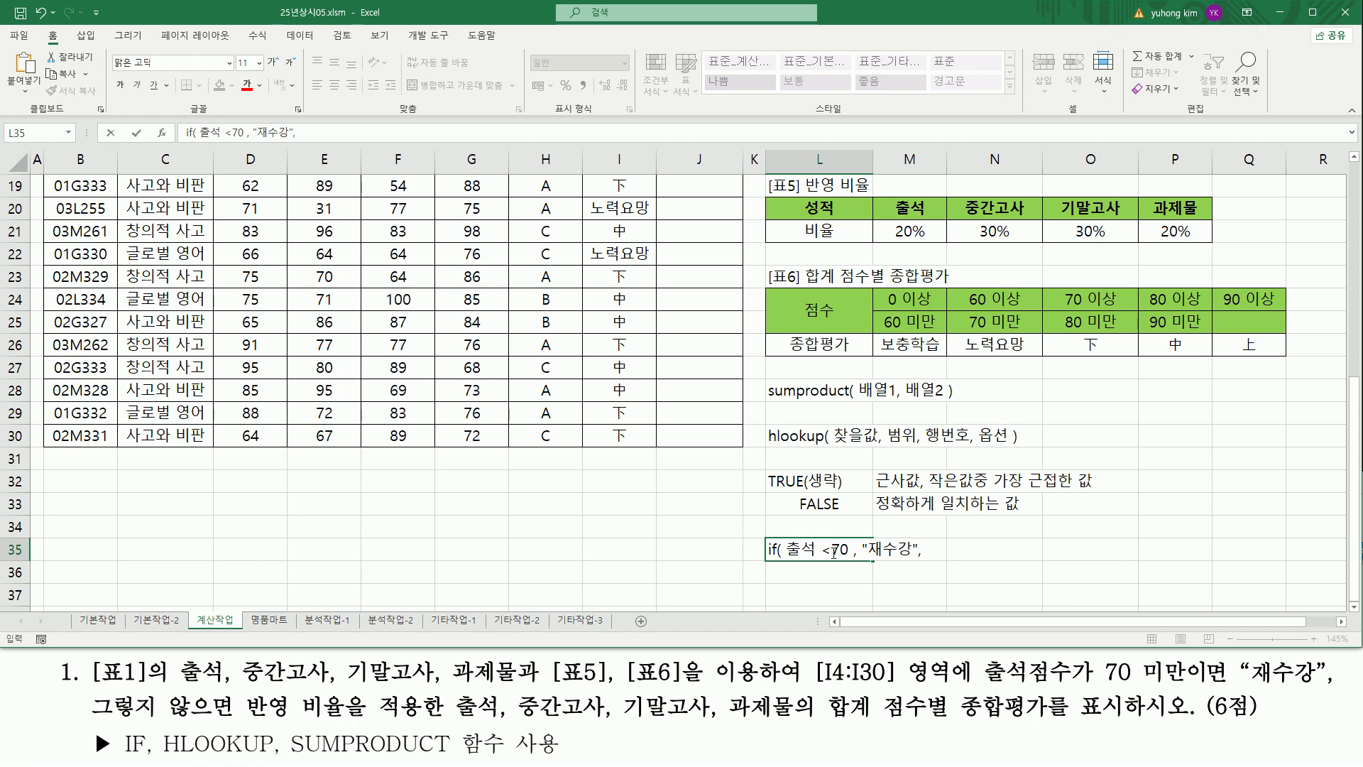
# - Reread the task's otherwise condition and complete the L35 note with 종합평가 ) as the last IF argument
pyautogui.moveTo(88, 721); pyautogui.dragTo(229, 722)
pyautogui.moveTo(249, 719); pyautogui.dragTo(943, 720)
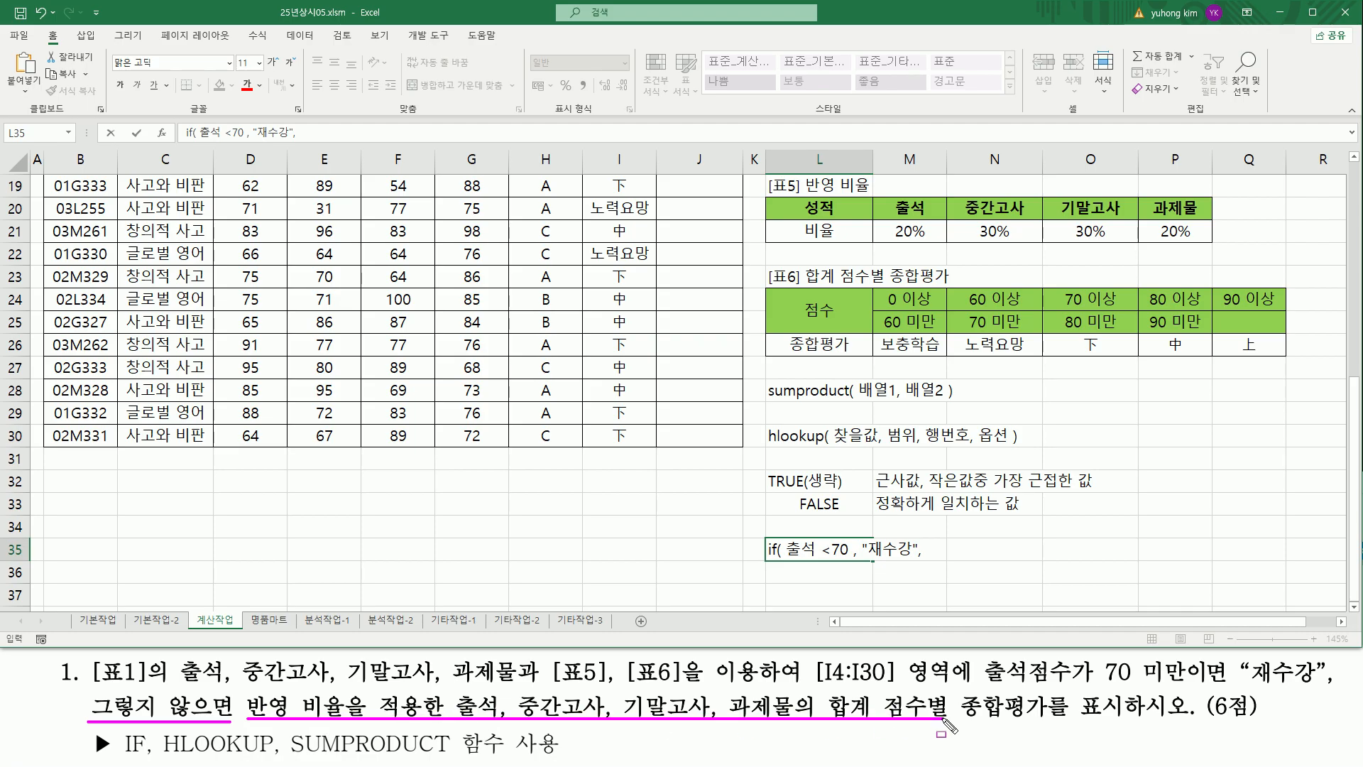
pyautogui.moveTo(820, 689)
pyautogui.mouseDown()
pyautogui.moveTo(948, 721)
pyautogui.moveTo(1156, 722)
pyautogui.mouseUp()
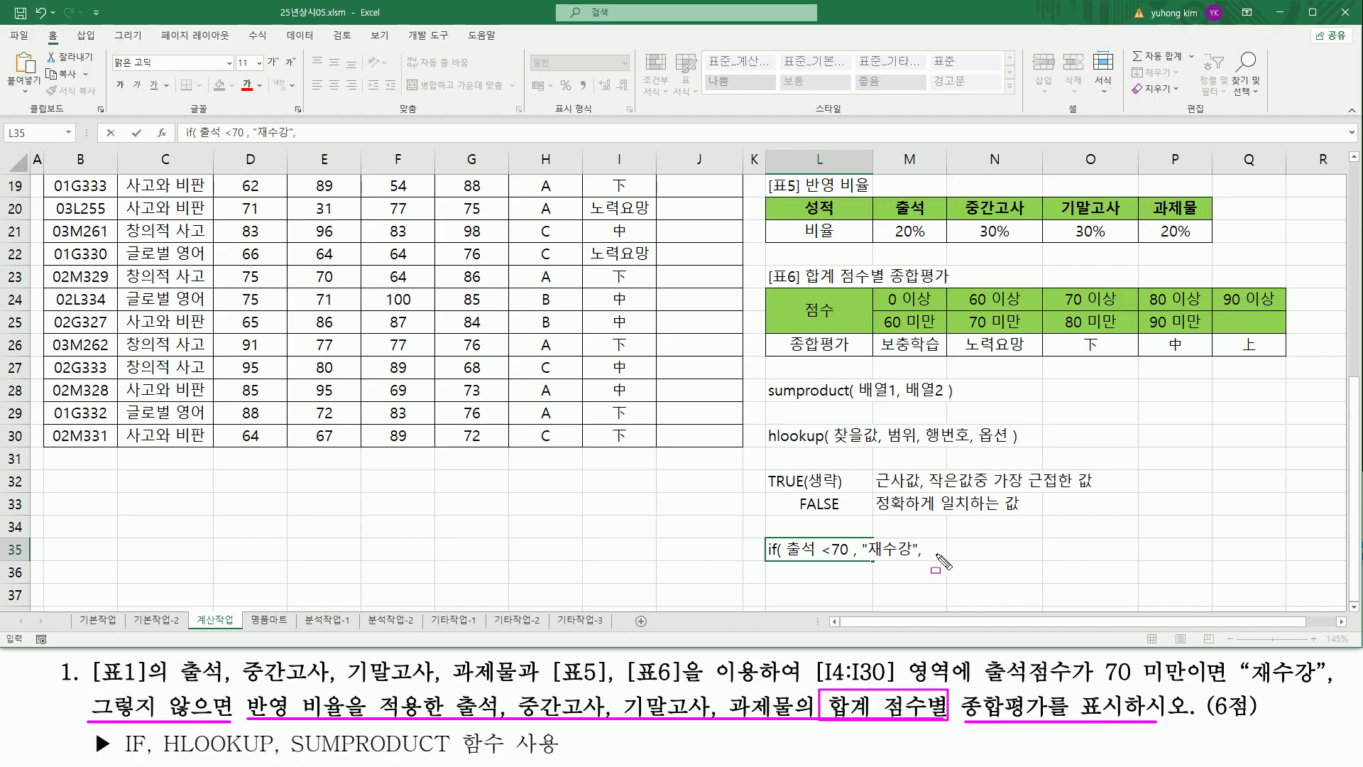
pyautogui.press('Escape')
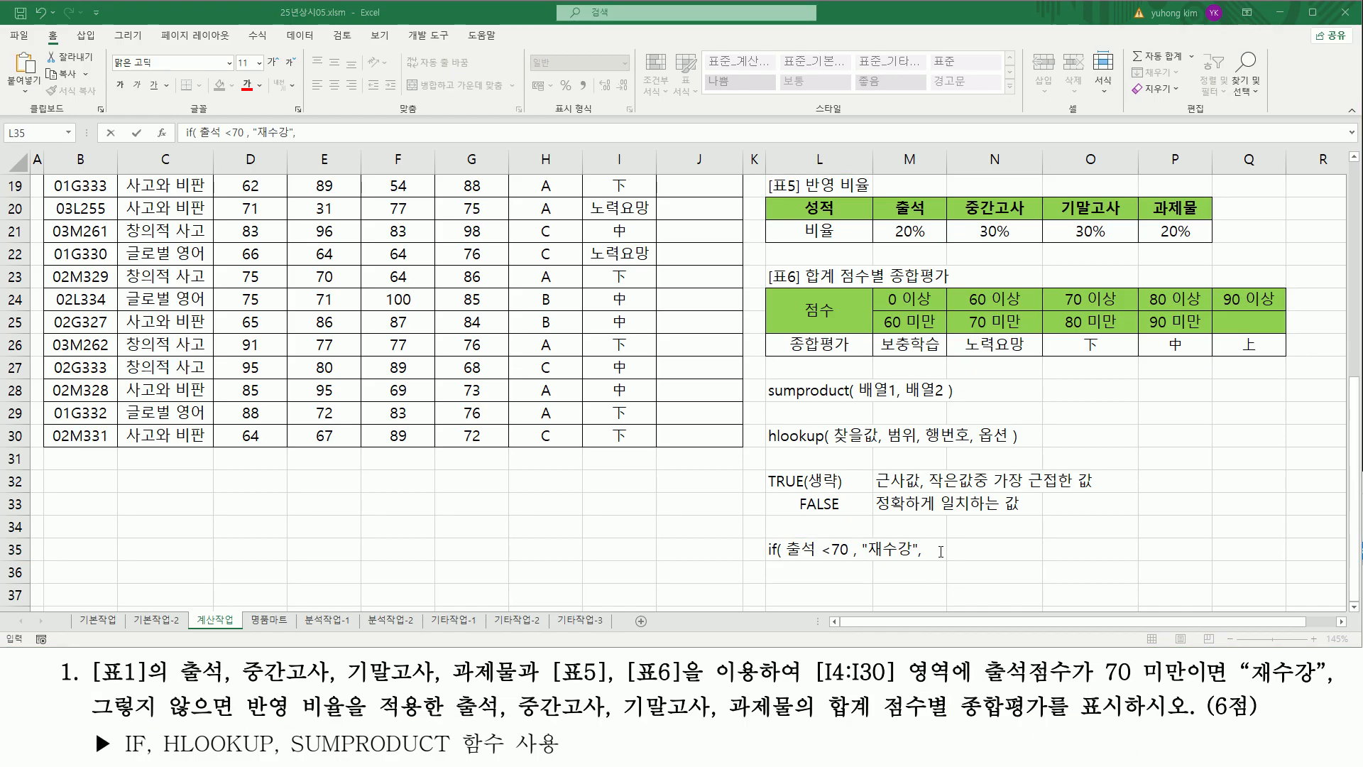
pyautogui.write('종합평가')
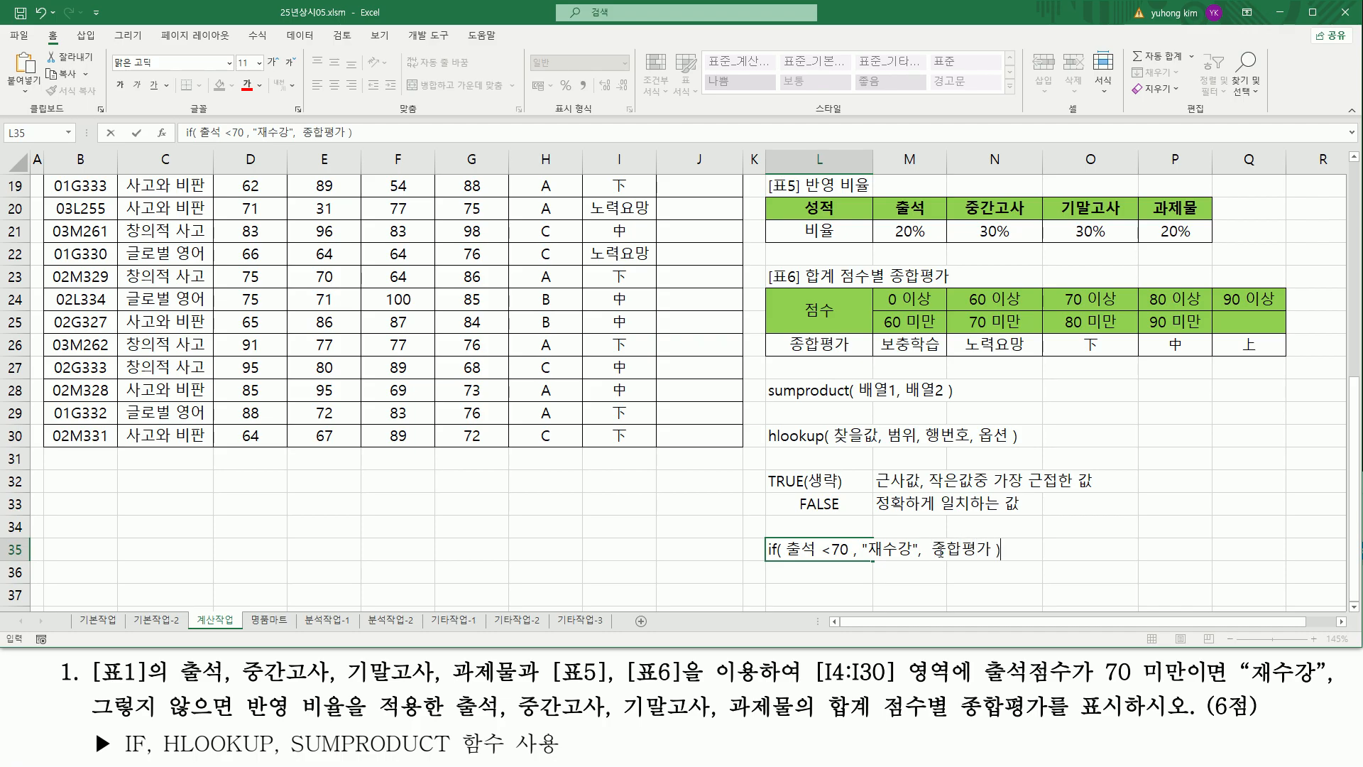
pyautogui.press('Return')
pyautogui.click(1133, 502)
# - Copy the HLOOKUP expression in I4 without its equals sign and remove it from the cell's formula
pyautogui.moveTo(589, 181); pyautogui.dragTo(641, 428)
pyautogui.moveTo(930, 559); pyautogui.dragTo(989, 559)
pyautogui.moveTo(756, 528)
pyautogui.mouseDown()
pyautogui.moveTo(838, 569)
pyautogui.moveTo(926, 569)
pyautogui.mouseUp()
pyautogui.press('Escape')
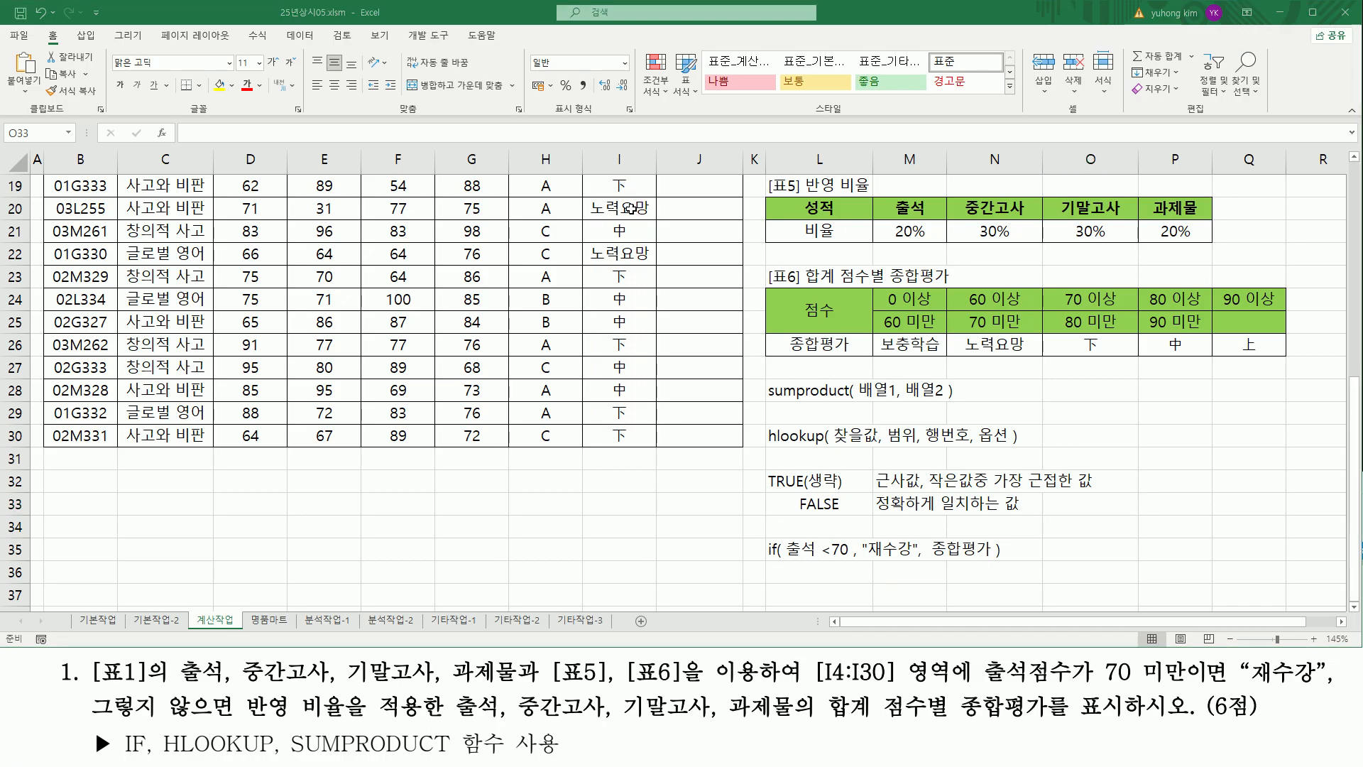
pyautogui.scroll(6, 634, 213)
pyautogui.doubleClick(608, 261)
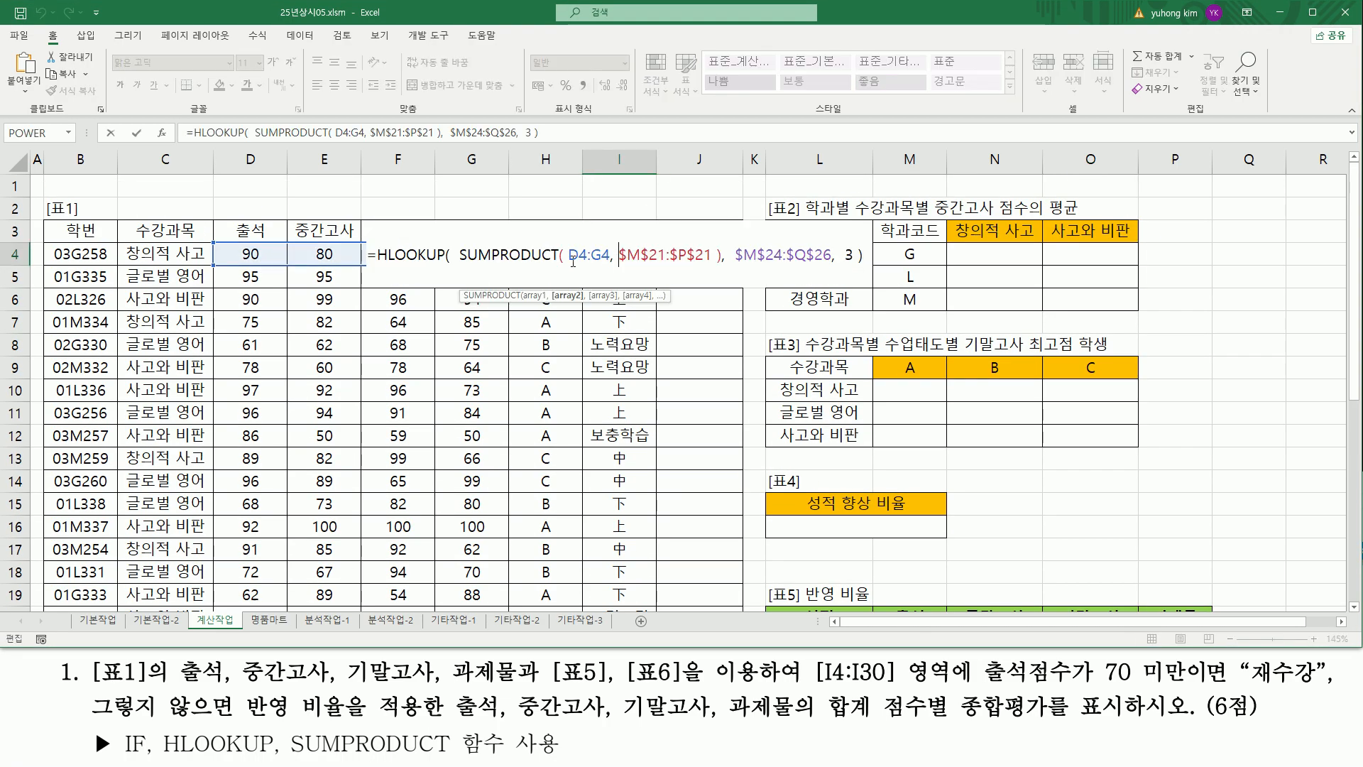
pyautogui.moveTo(377, 254); pyautogui.dragTo(873, 256)
pyautogui.hotkey('ctrl', 'c')
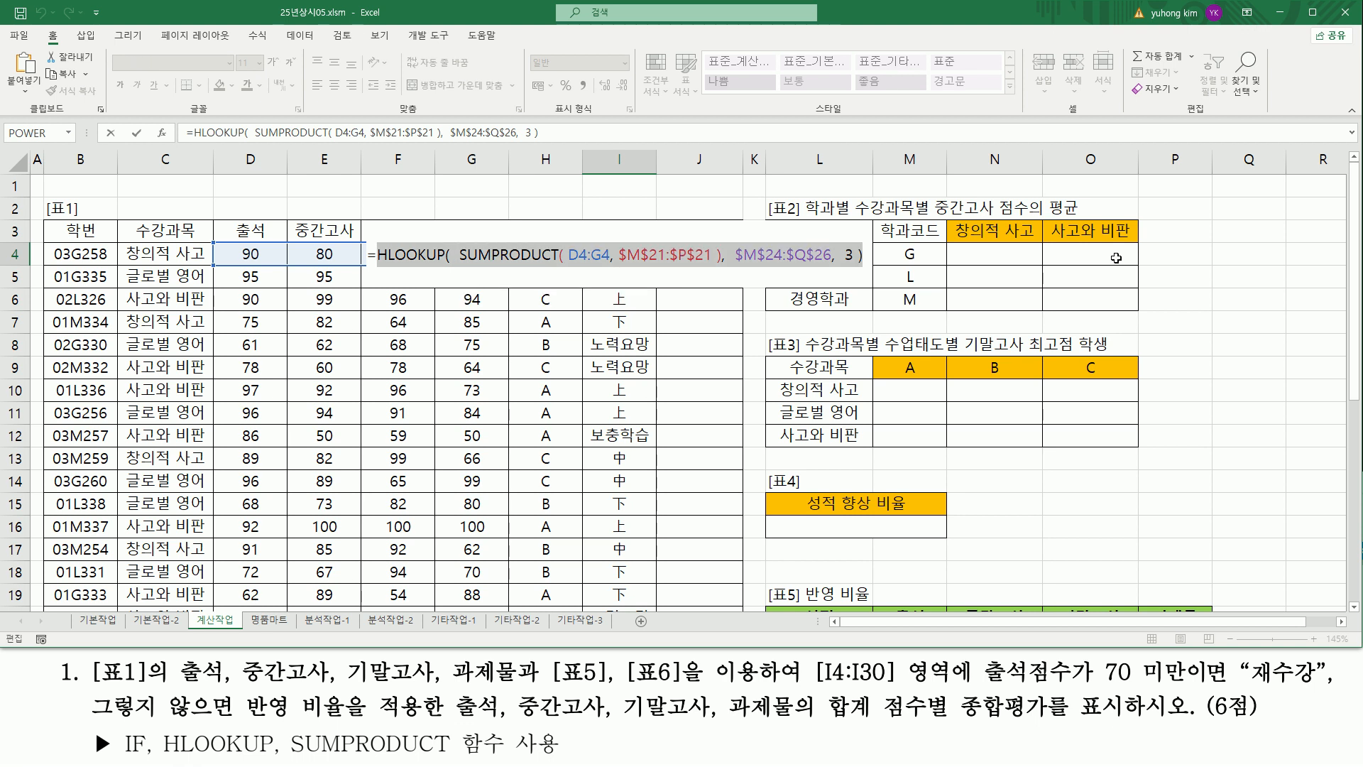
pyautogui.press('BackSpace')
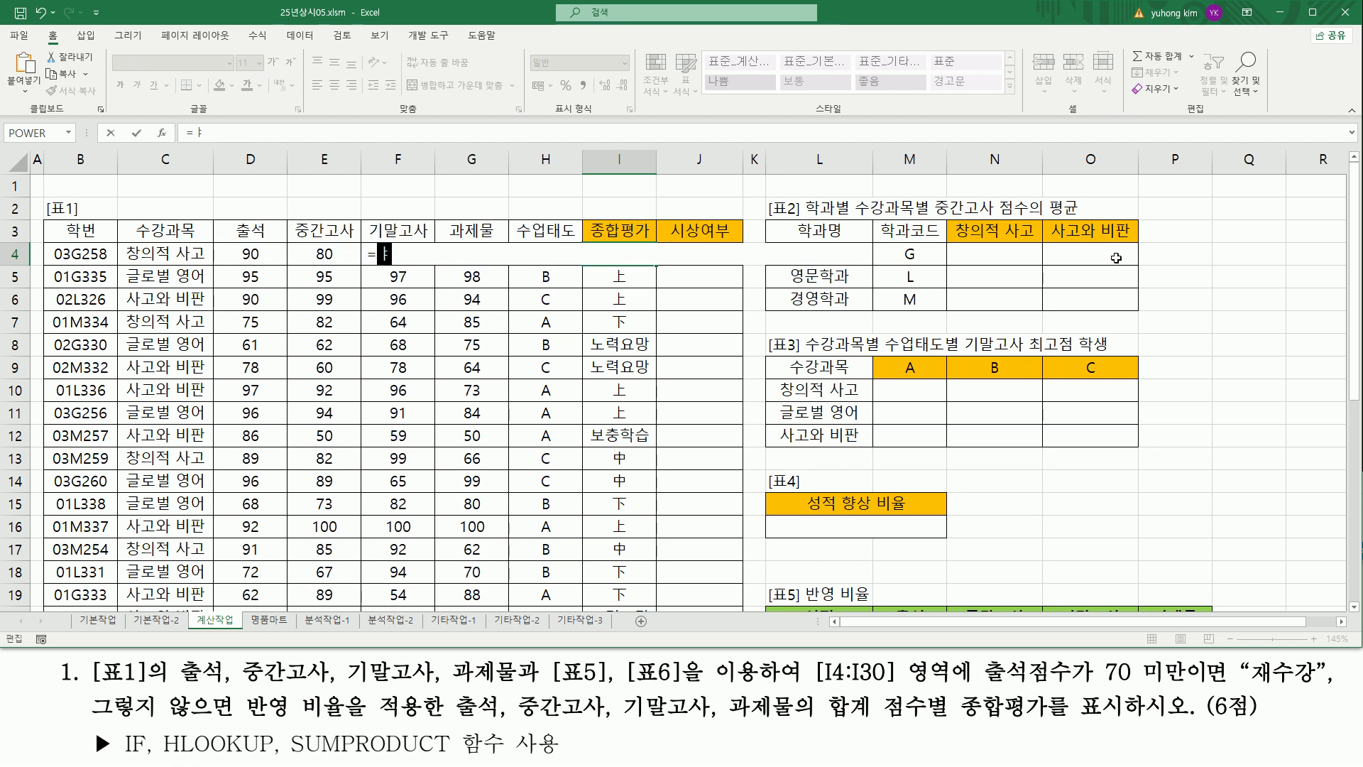
# - Complete I4 as =IF( D4 < 70, "재수강", HLOOKUP( SUMPRODUCT( D4:G4, $M$21:$P$21 ), $M$24:$Q$26, 3 ) ), reusing the copied HLOOKUP expression
pyautogui.write('if(')
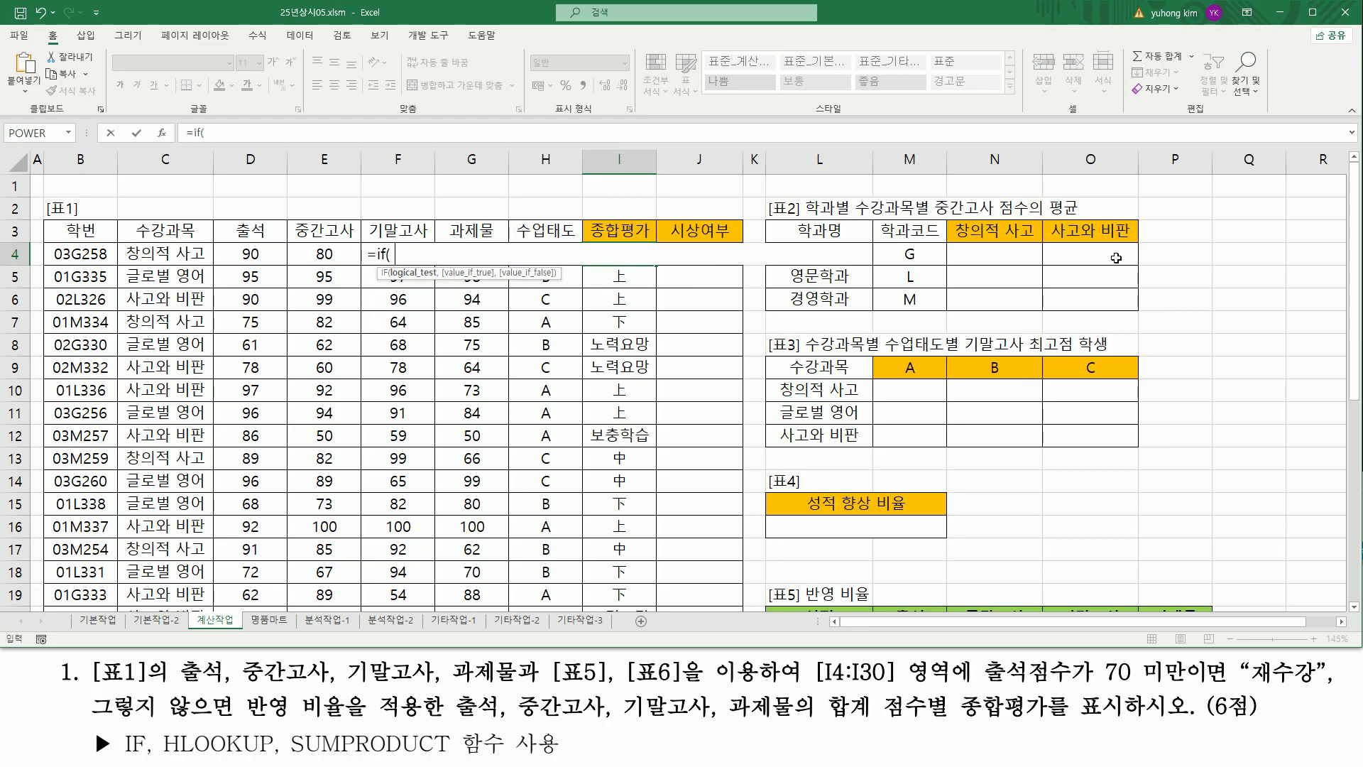
pyautogui.press('Left')
pyautogui.press('Left')
pyautogui.press('Left')
pyautogui.press('Left')
pyautogui.press('Left')
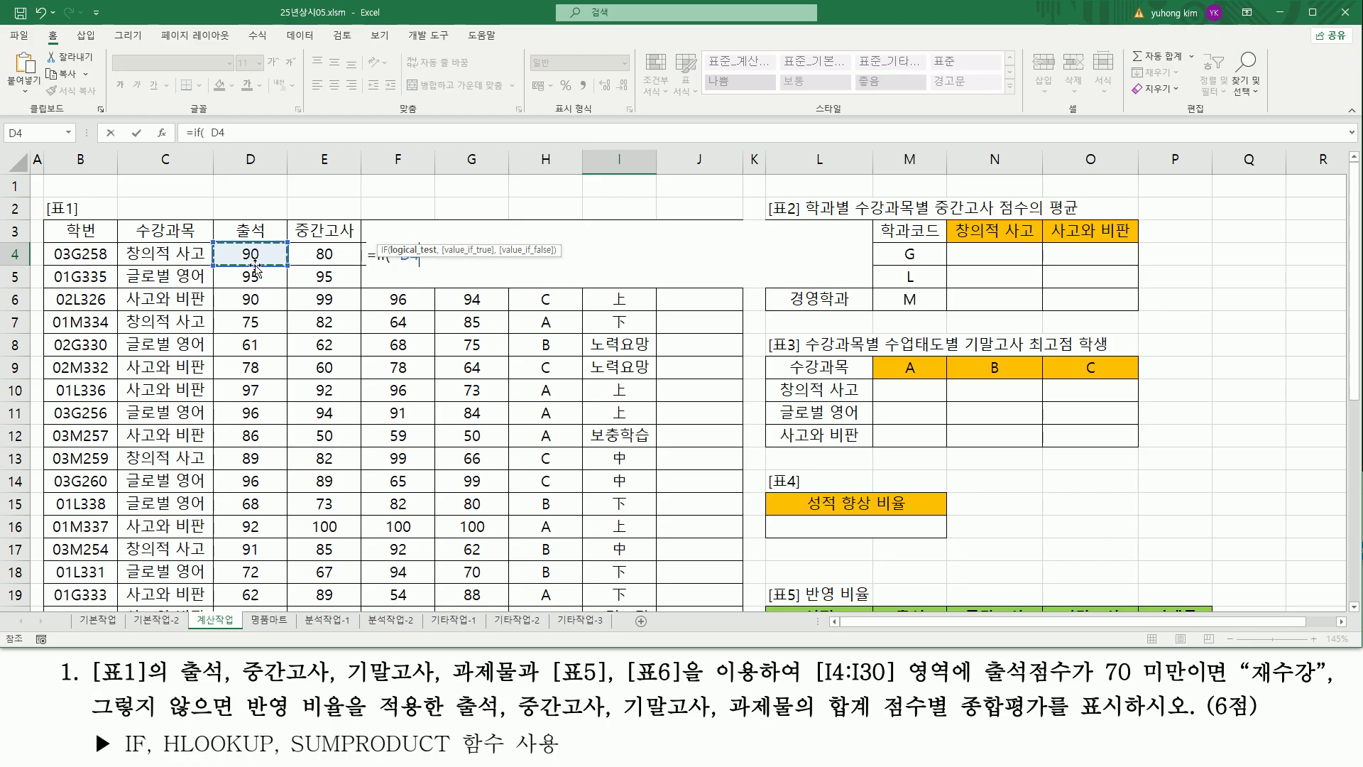
pyautogui.write('< 70')
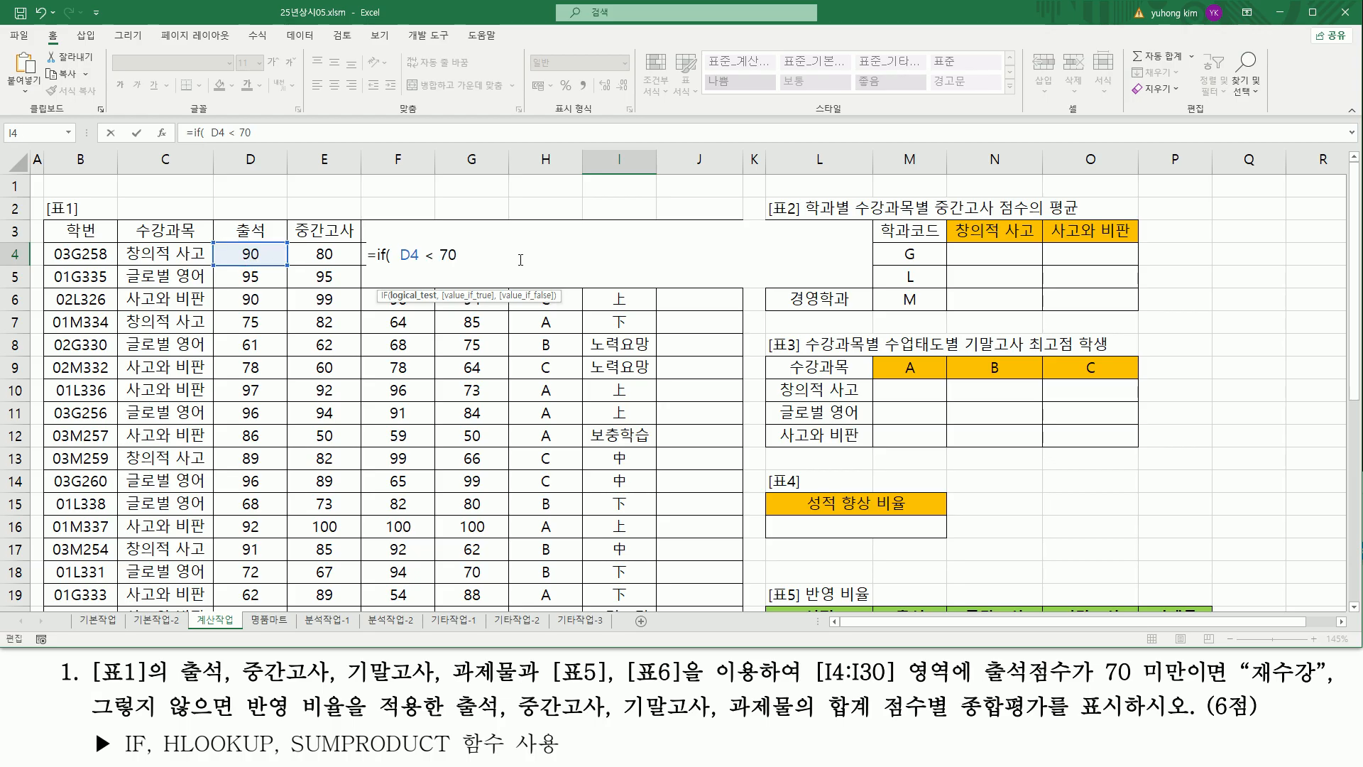
pyautogui.write(',  "재수강",')
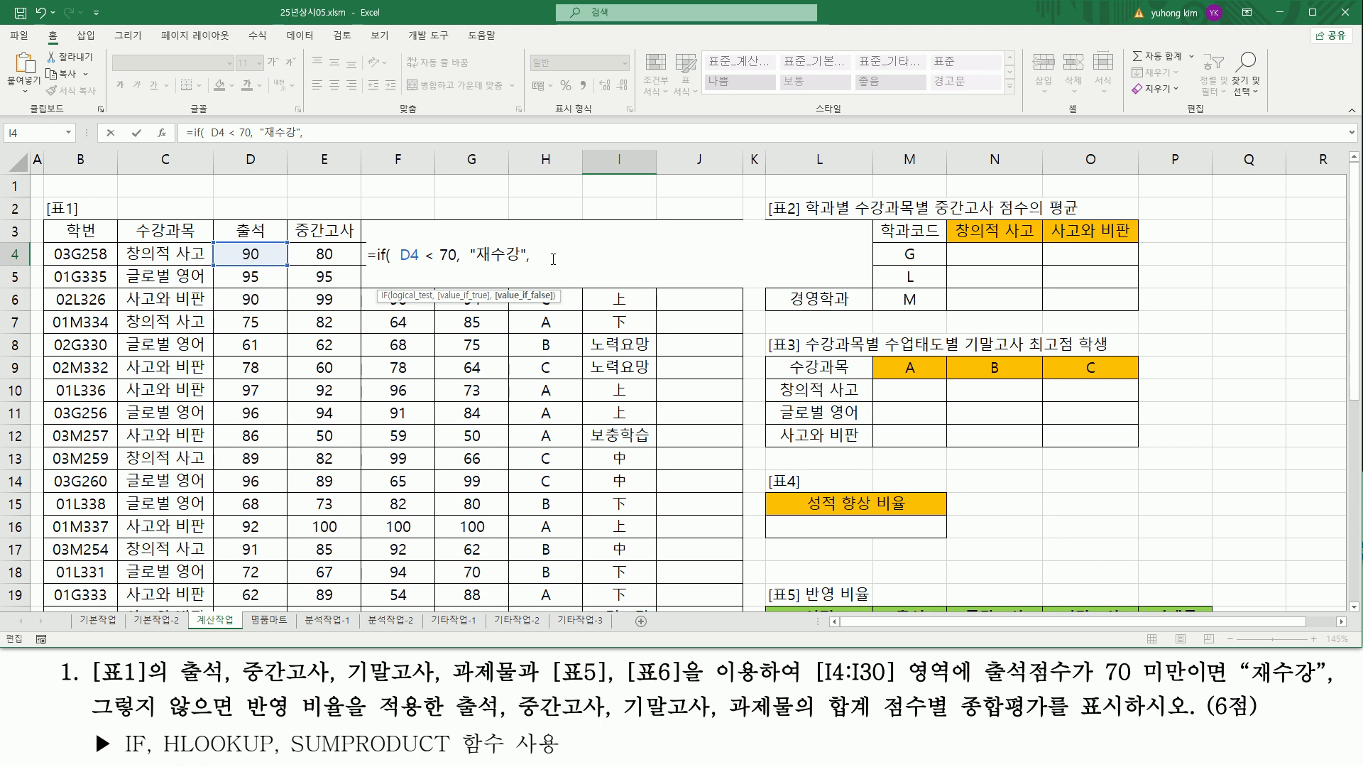
pyautogui.hotkey('ctrl', 'v')
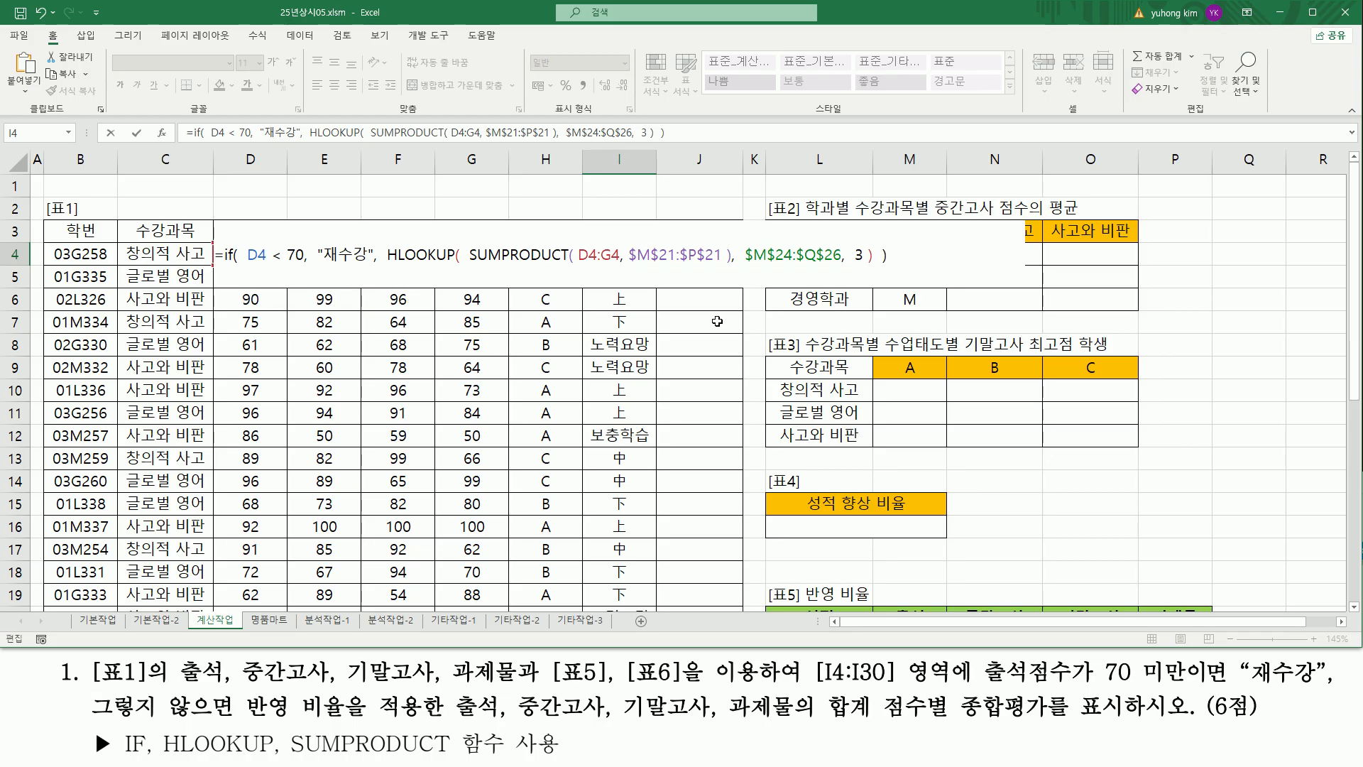
pyautogui.press('Return')
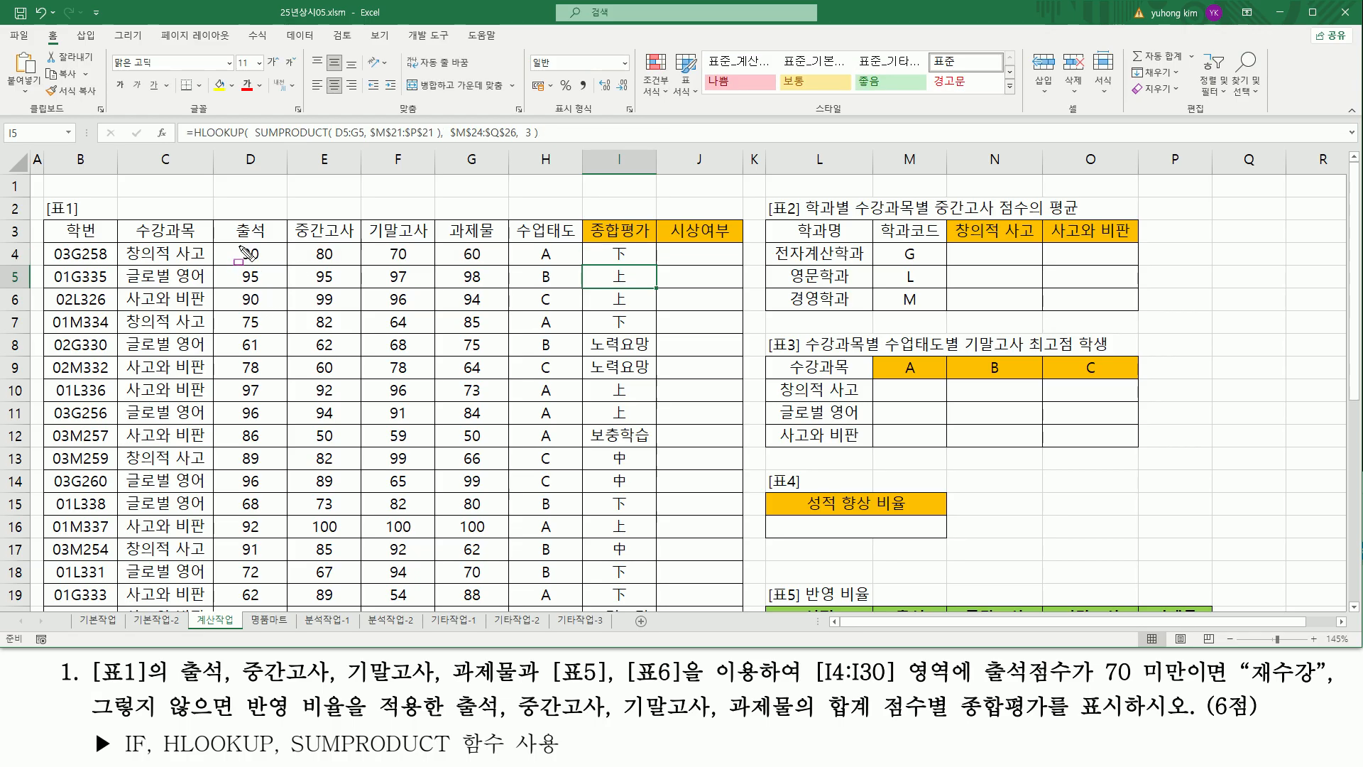
# - Fill the IF formula from I4 down to I9 in the 종합평가 column
pyautogui.moveTo(237, 338); pyautogui.dragTo(267, 352)
pyautogui.moveTo(588, 371); pyautogui.dragTo(665, 375)
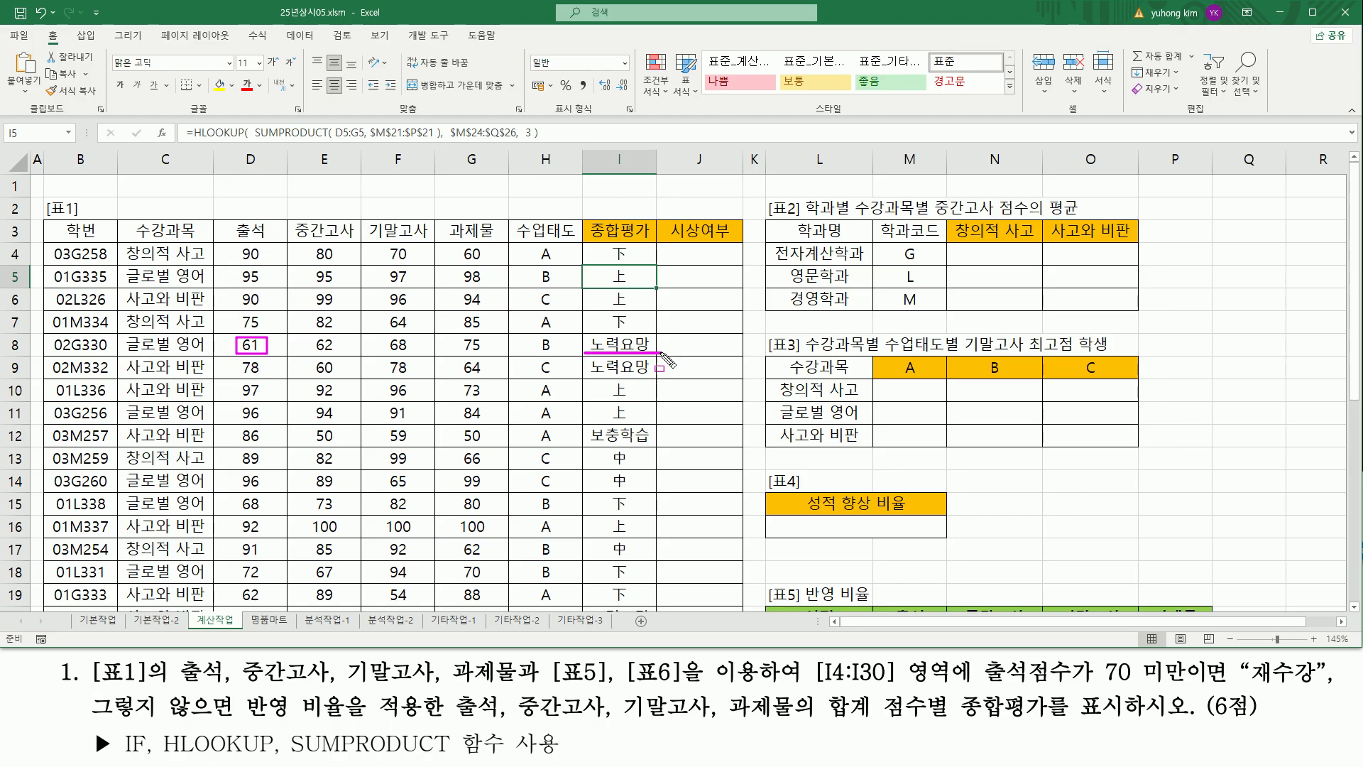
pyautogui.press('Escape')
pyautogui.click(647, 261)
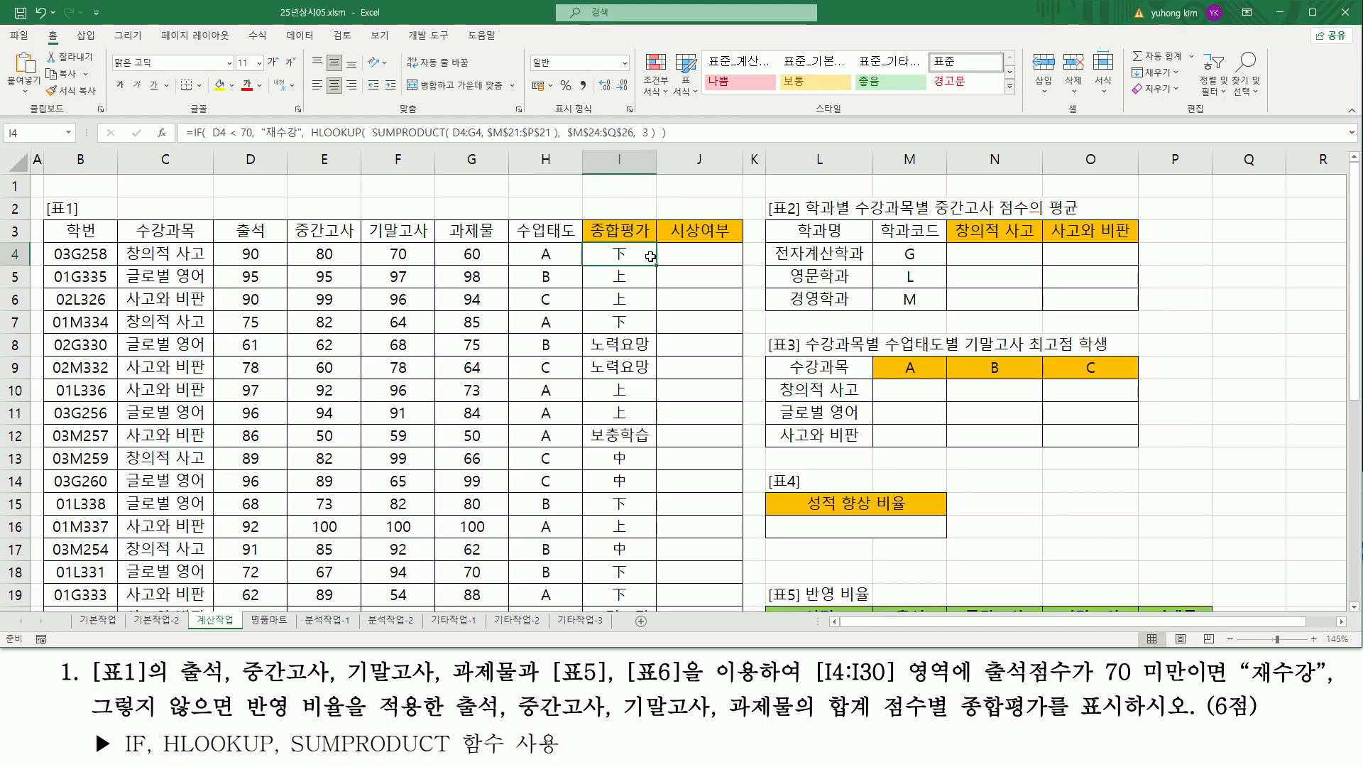
pyautogui.moveTo(655, 266)
pyautogui.mouseDown()
pyautogui.moveTo(649, 370)
pyautogui.moveTo(659, 357)
pyautogui.mouseUp()
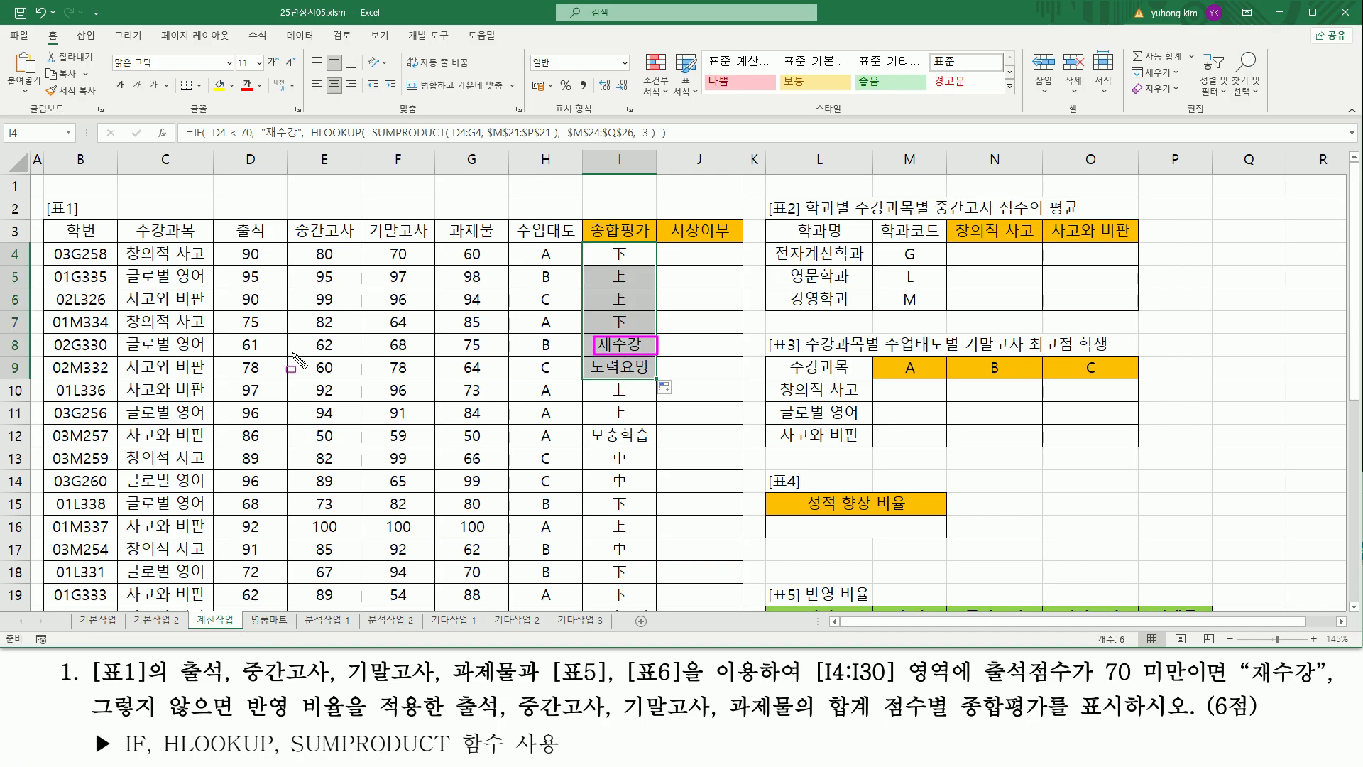
# - Extend the IF formula down the rest of the 종합평가 column to I30
pyautogui.moveTo(235, 357); pyautogui.dragTo(268, 357)
pyautogui.moveTo(232, 495); pyautogui.dragTo(270, 512)
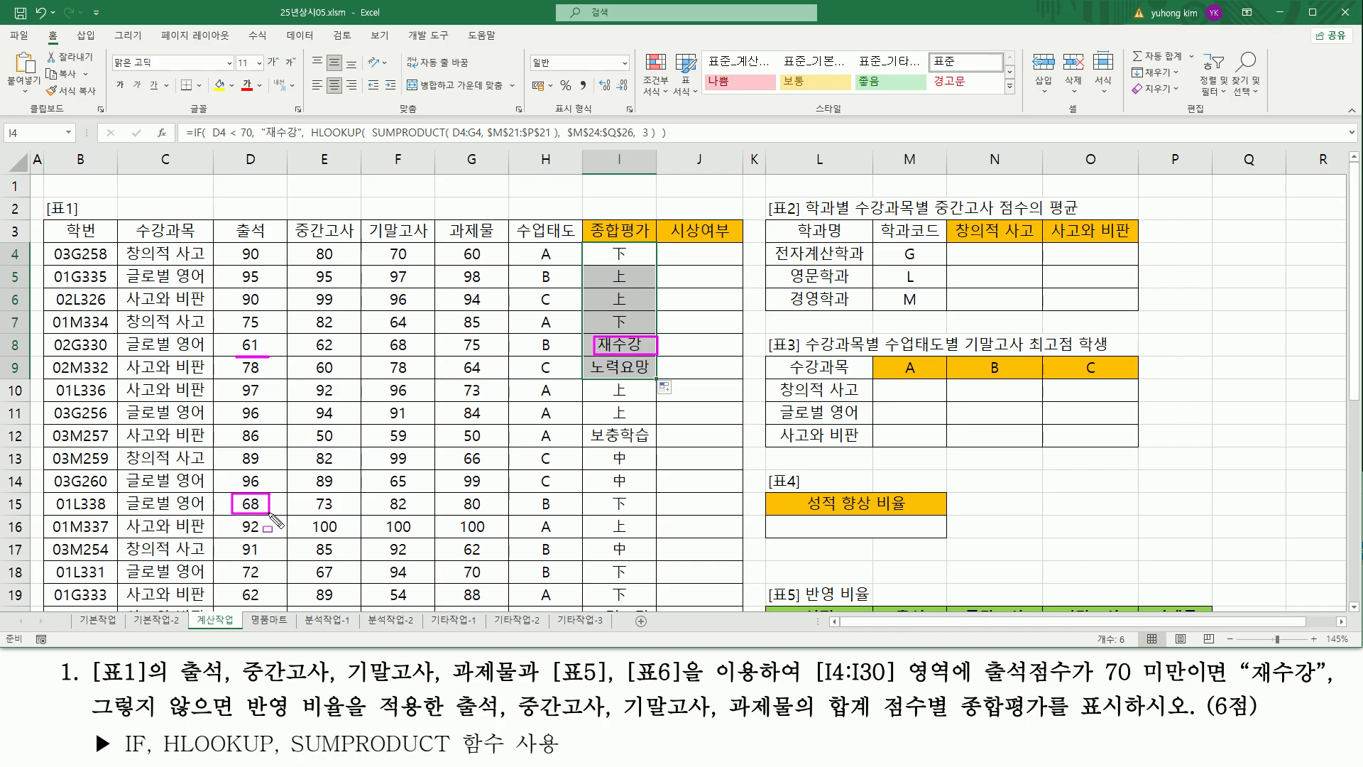
pyautogui.moveTo(604, 495); pyautogui.dragTo(637, 511)
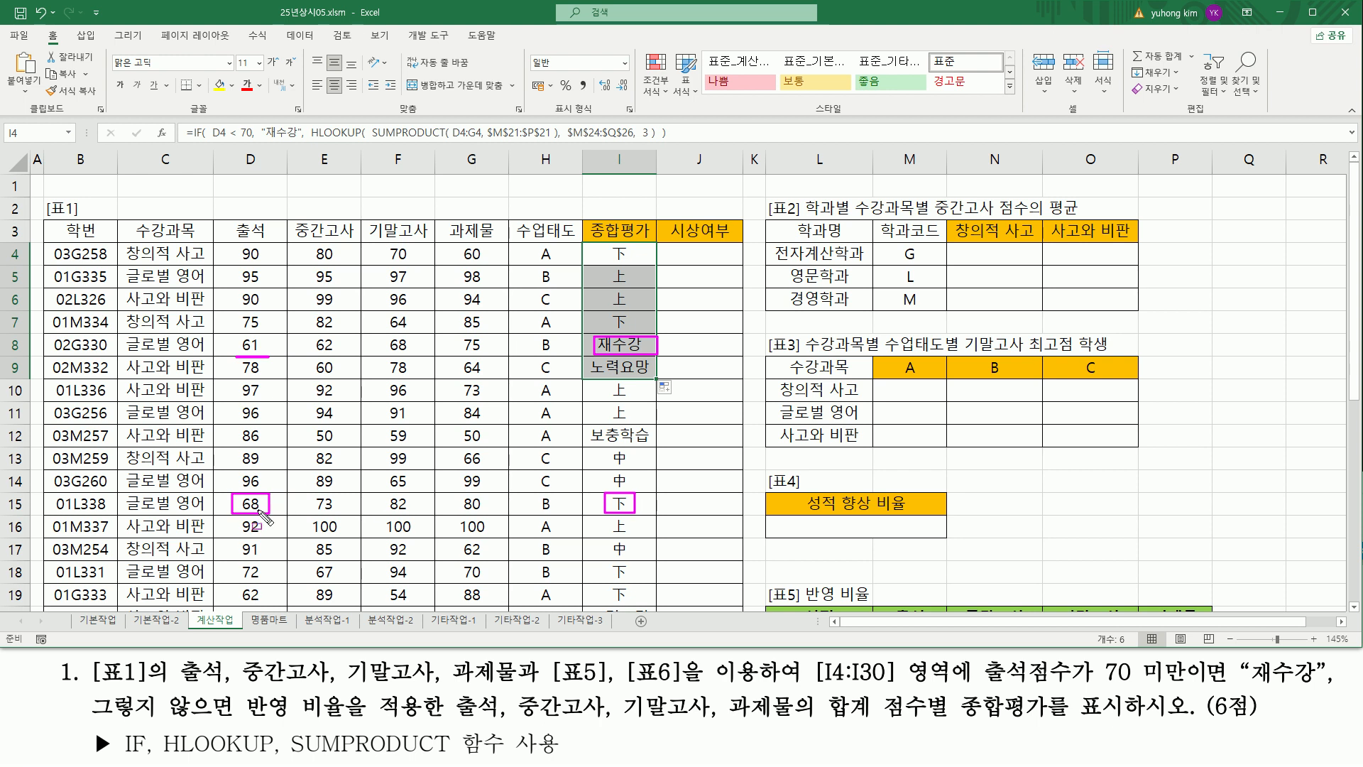
pyautogui.press('Escape')
pyautogui.moveTo(656, 379); pyautogui.dragTo(641, 539)
pyautogui.moveTo(594, 494); pyautogui.dragTo(662, 511)
pyautogui.moveTo(233, 514); pyautogui.dragTo(270, 493)
pyautogui.press('Escape')
pyautogui.moveTo(654, 539)
pyautogui.mouseDown()
pyautogui.moveTo(649, 607)
pyautogui.moveTo(647, 576)
pyautogui.mouseUp()
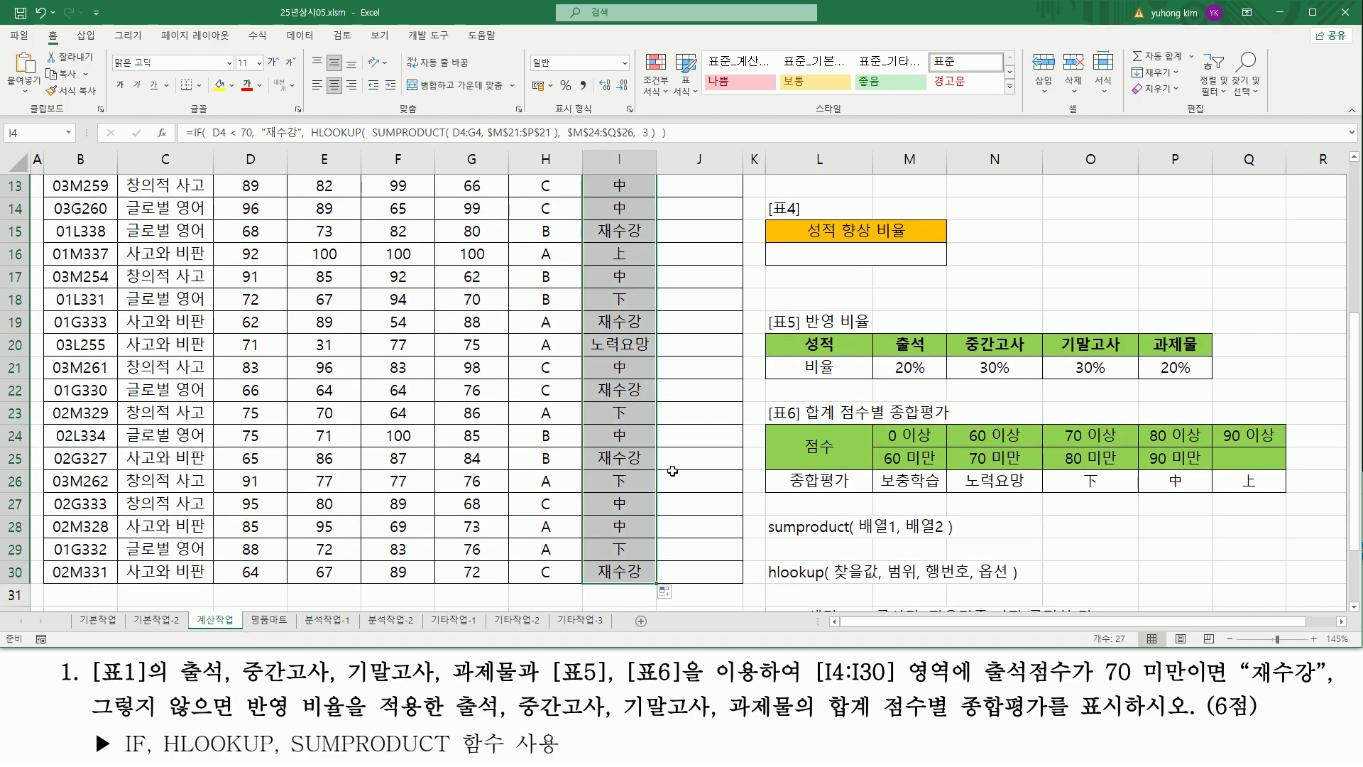
# - Compare the 출석 scores below 70 in rows 15 to 30 with their 종합평가 results
pyautogui.moveTo(233, 220); pyautogui.dragTo(274, 243)
pyautogui.moveTo(592, 226); pyautogui.dragTo(647, 243)
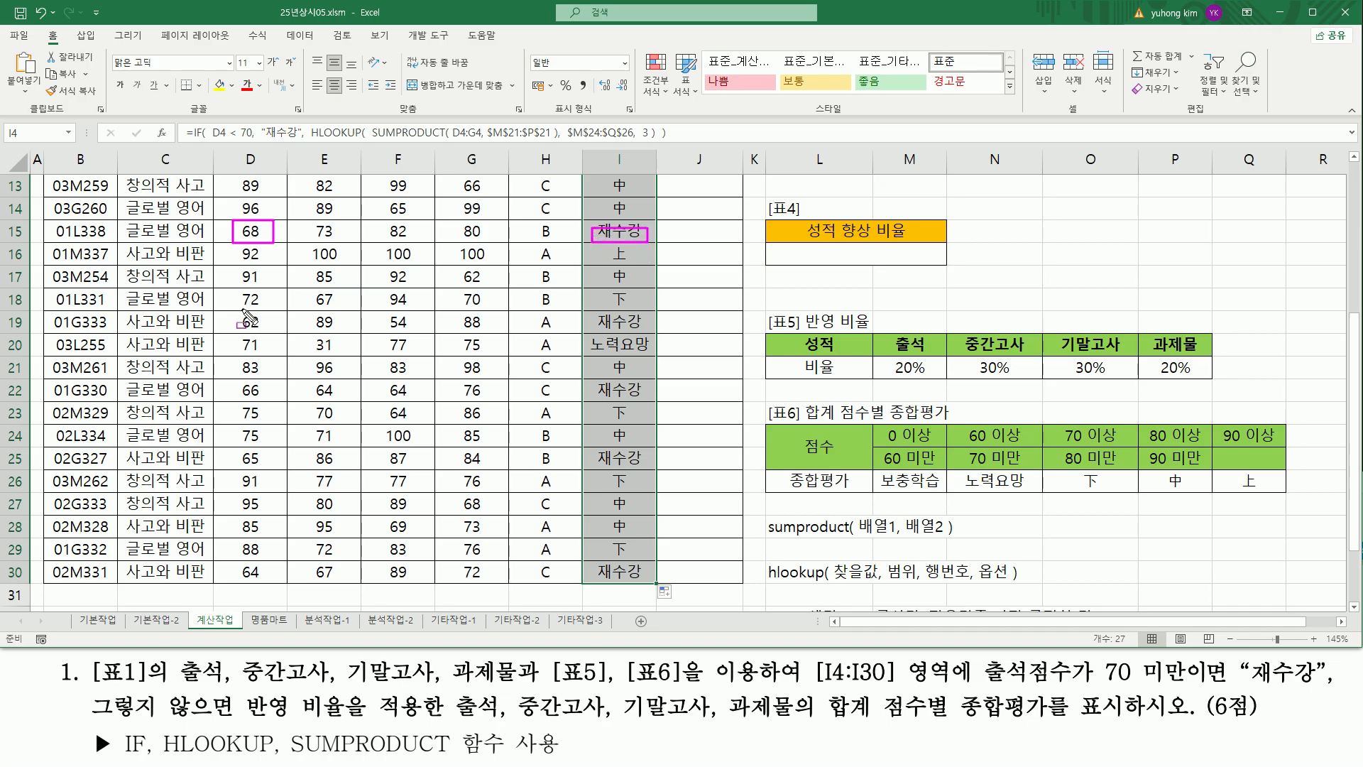
pyautogui.moveTo(242, 313); pyautogui.dragTo(262, 330)
pyautogui.moveTo(596, 312); pyautogui.dragTo(639, 331)
pyautogui.moveTo(234, 381); pyautogui.dragTo(261, 396)
pyautogui.moveTo(595, 381); pyautogui.dragTo(647, 396)
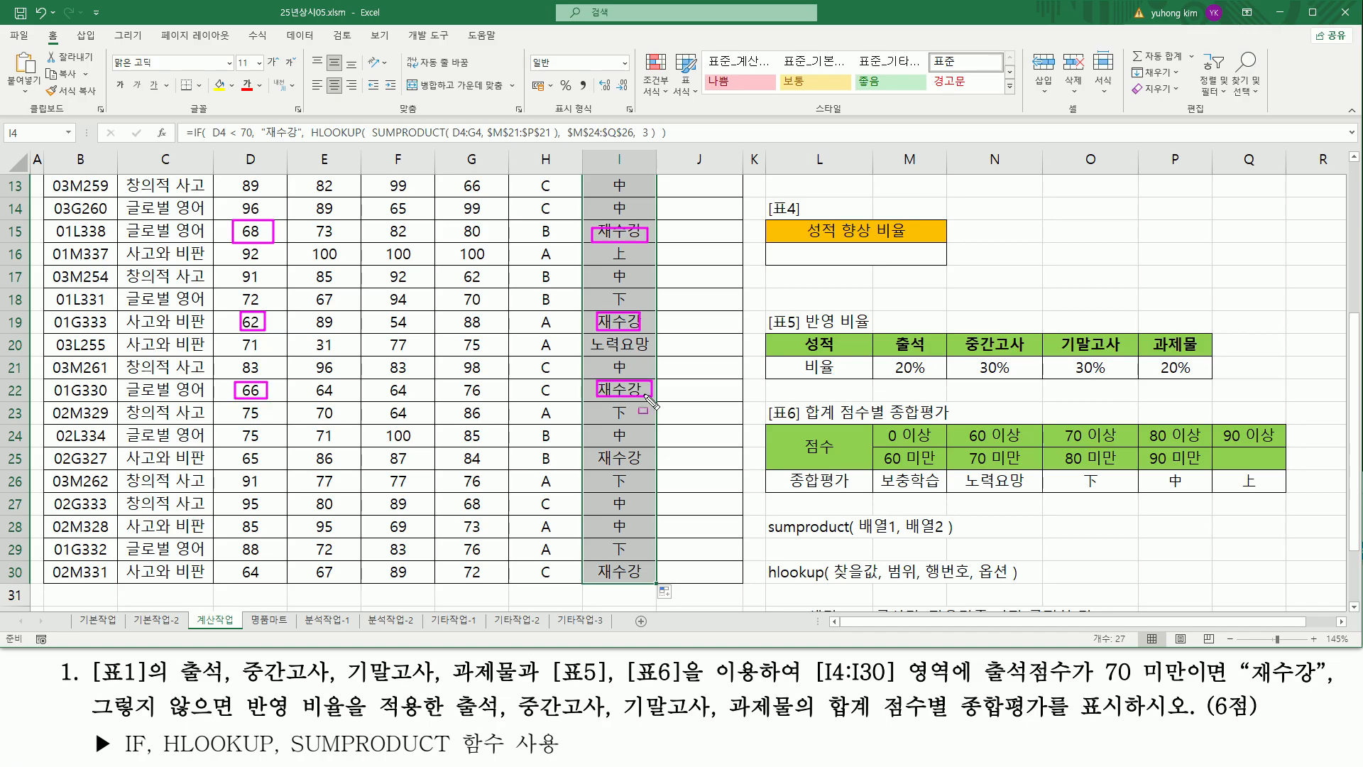
pyautogui.moveTo(237, 448); pyautogui.dragTo(265, 468)
pyautogui.moveTo(592, 448); pyautogui.dragTo(646, 469)
pyautogui.moveTo(238, 564)
pyautogui.mouseDown()
pyautogui.moveTo(236, 581)
pyautogui.moveTo(272, 582)
pyautogui.mouseUp()
pyautogui.moveTo(595, 565)
pyautogui.mouseDown()
pyautogui.moveTo(596, 581)
pyautogui.moveTo(646, 579)
pyautogui.mouseUp()
pyautogui.press('Escape')
pyautogui.scroll(4, 625, 387)
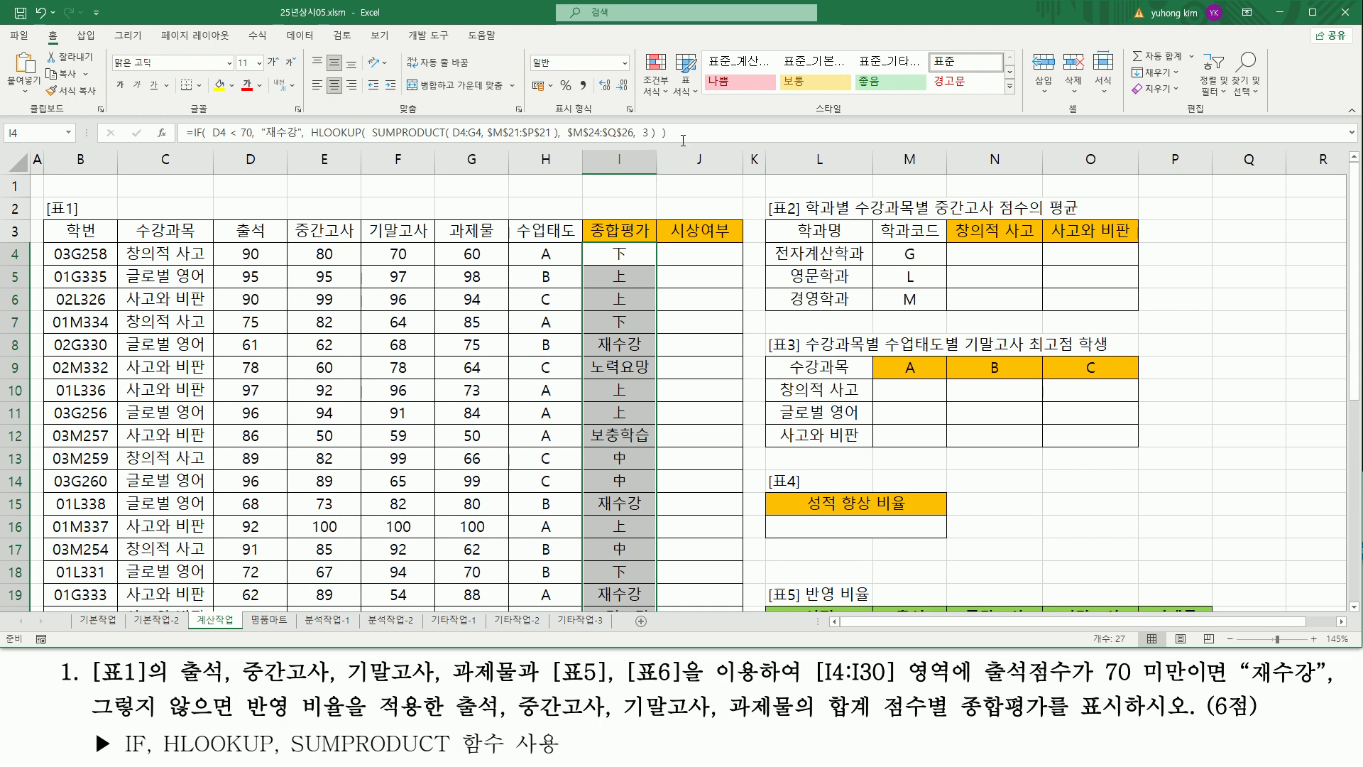
# - Place the I4 formula as plain text in D37 and colour it red
pyautogui.scroll(-6, 499, 363)
pyautogui.scroll(-1, 499, 362)
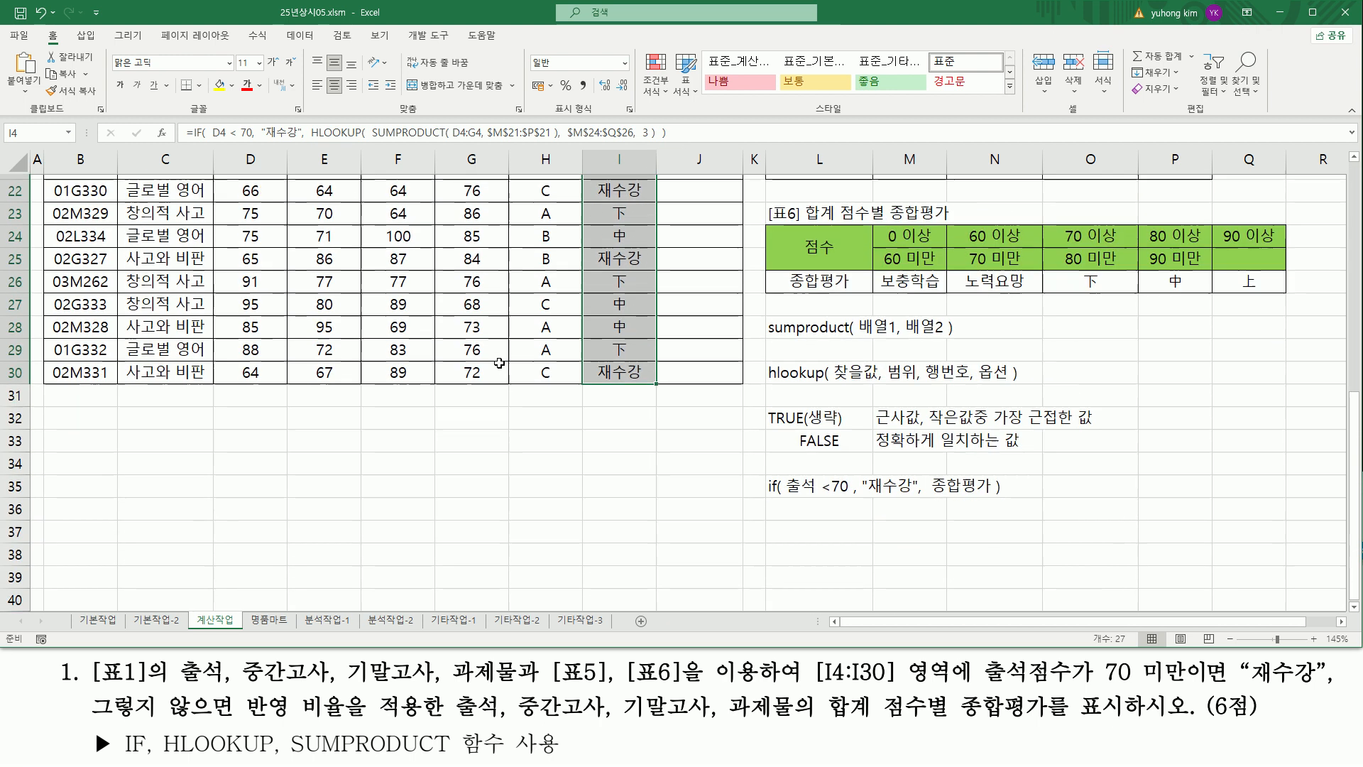
pyautogui.click(226, 529)
pyautogui.doubleClick(226, 529)
pyautogui.write('=IF( D4 < 70, "재수강", HLOOKUP( SUMPRODUCT( D4:G4, $M$21:$P$21 ), $M$24:$Q$26, 3 ) )')
pyautogui.press('Return')
pyautogui.click(226, 527)
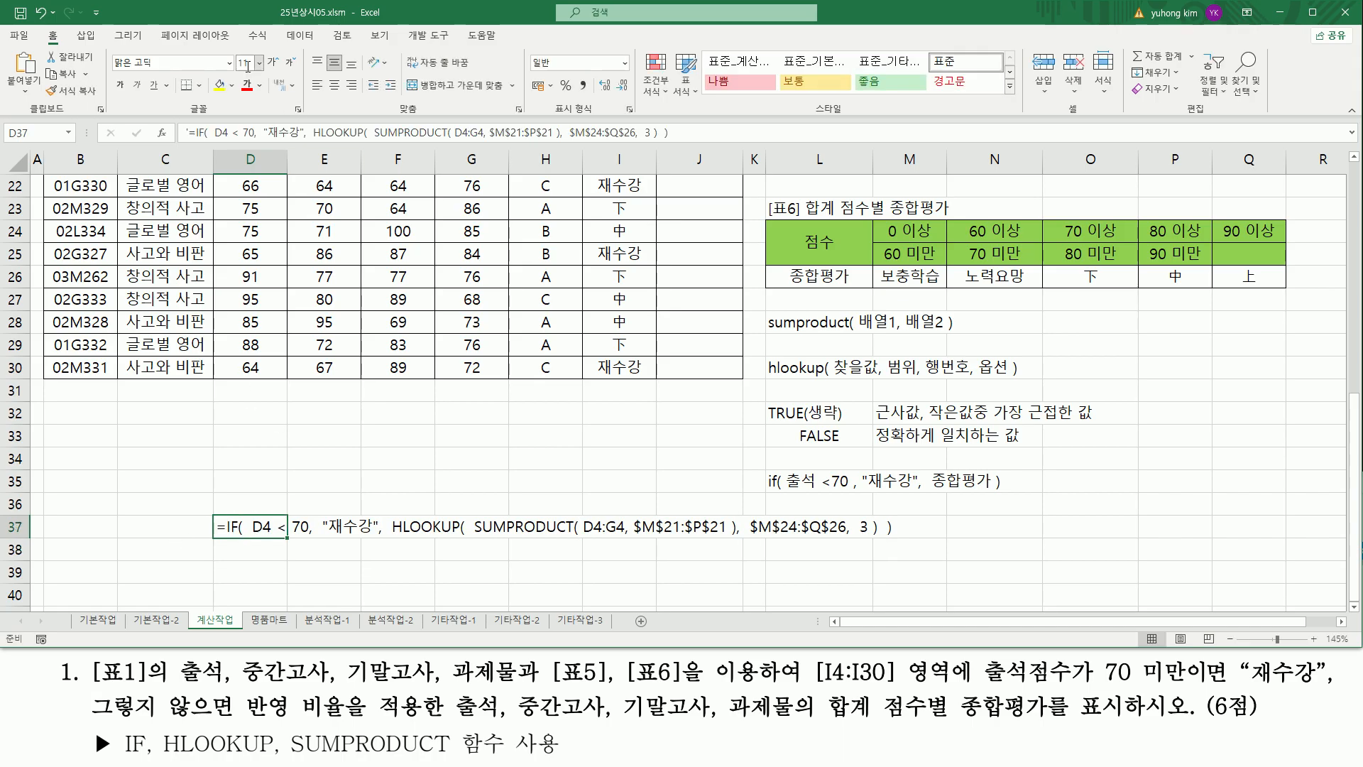
pyautogui.click(245, 85)
pyautogui.click(511, 348)
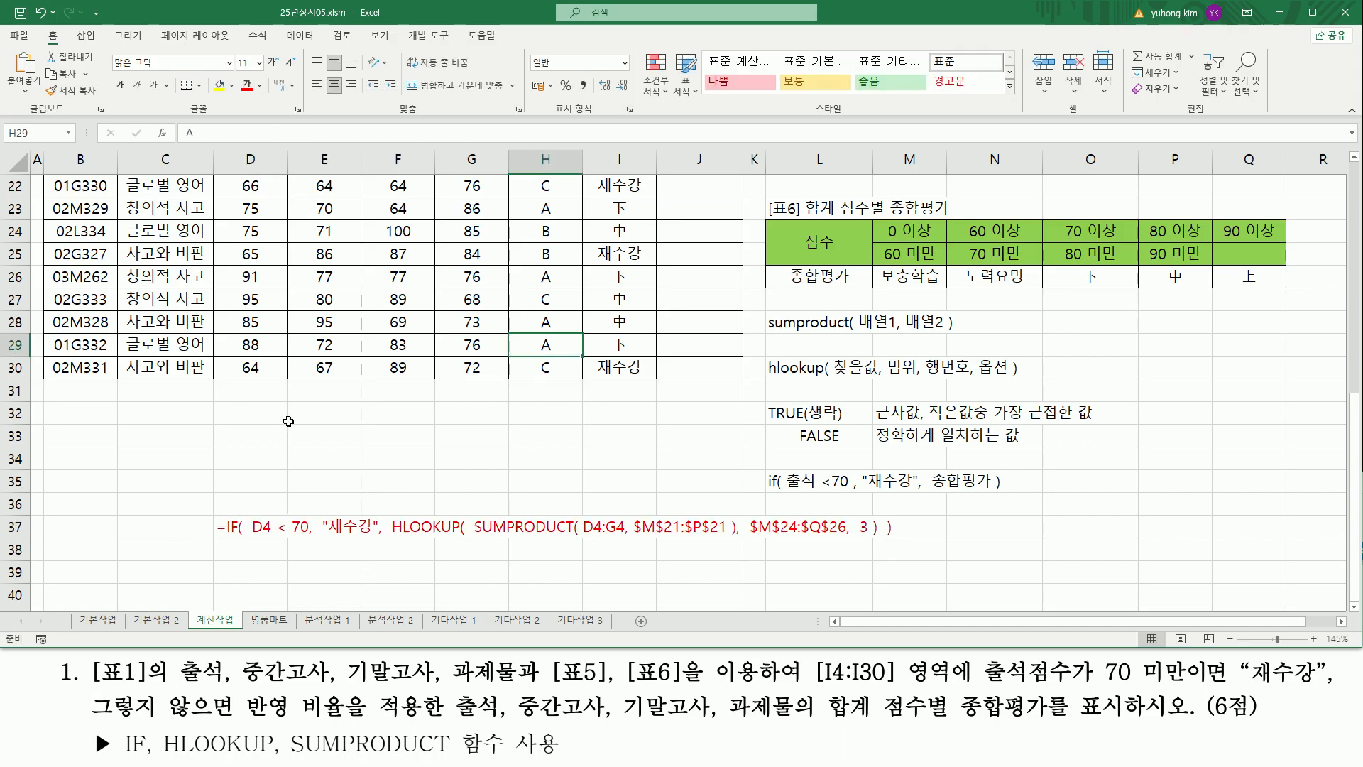
# - Review the condition, the true result and the nested HLOOKUP argument of the IF formula shown in D37
pyautogui.moveTo(249, 509)
pyautogui.mouseDown()
pyautogui.moveTo(264, 542)
pyautogui.moveTo(311, 546)
pyautogui.mouseUp()
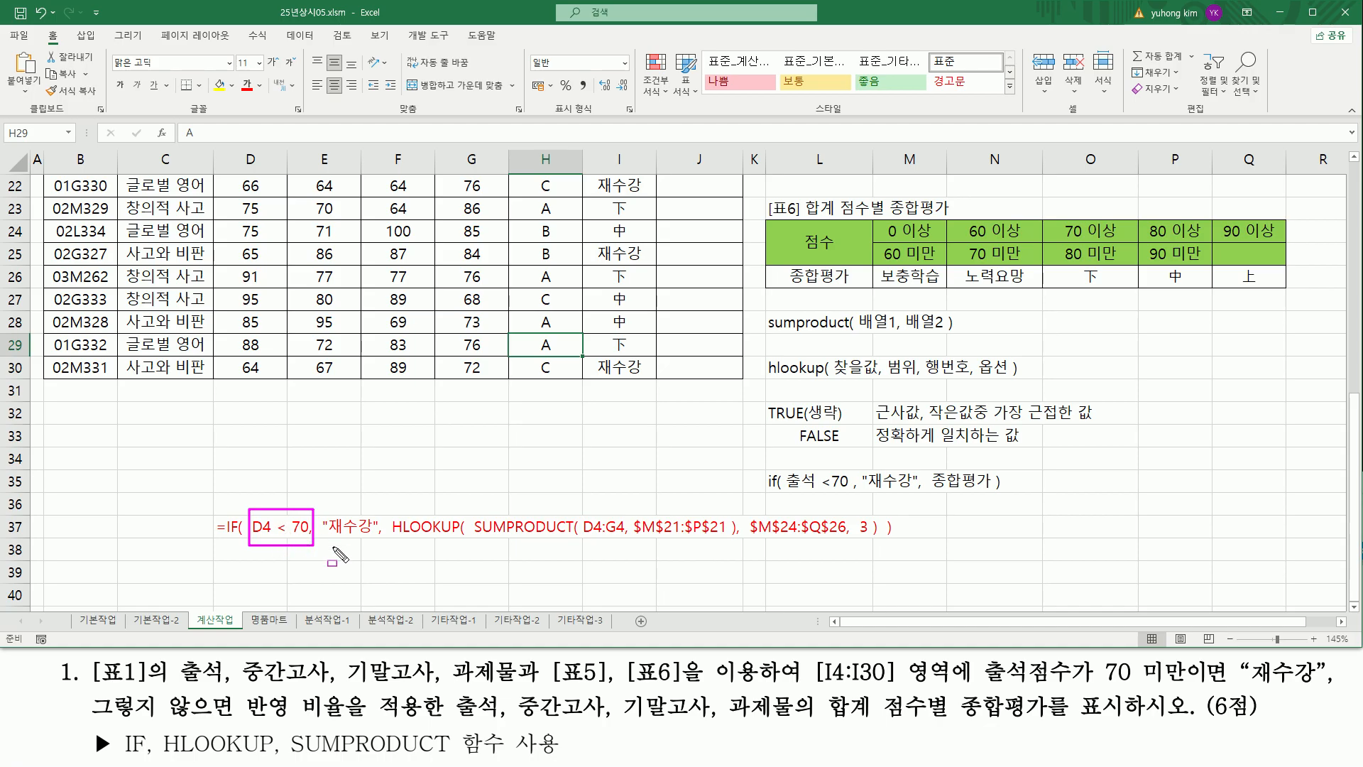
pyautogui.moveTo(328, 537); pyautogui.dragTo(351, 537)
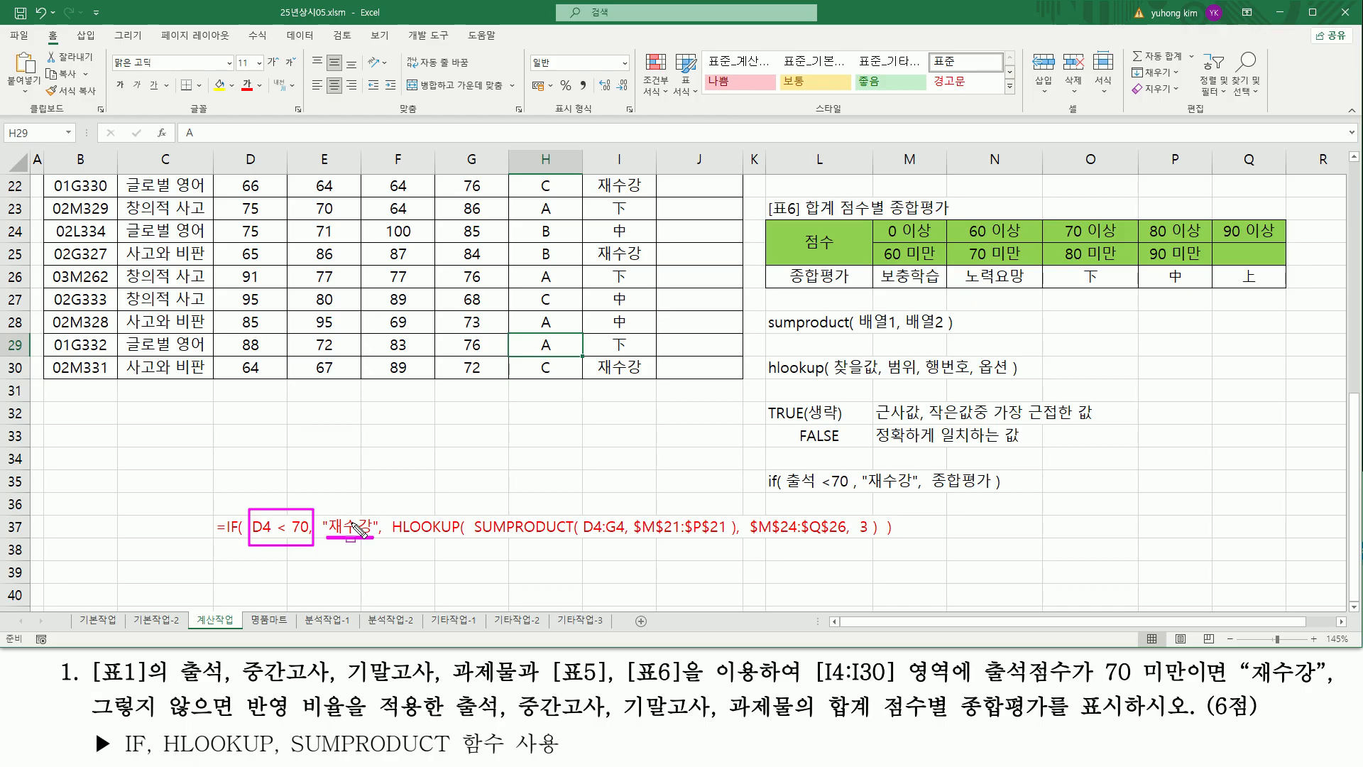
pyautogui.moveTo(390, 506)
pyautogui.mouseDown()
pyautogui.moveTo(490, 564)
pyautogui.moveTo(898, 566)
pyautogui.moveTo(885, 544)
pyautogui.mouseUp()
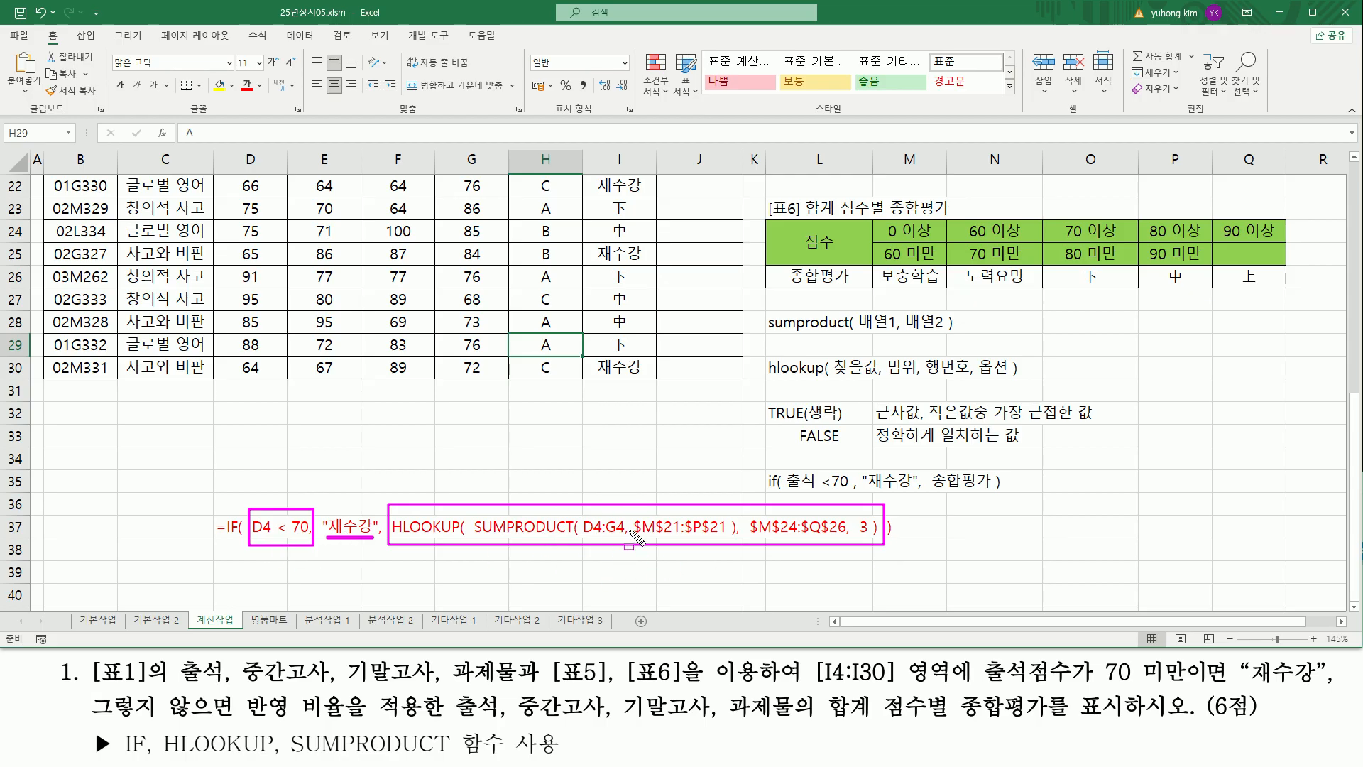
pyautogui.press('Escape')
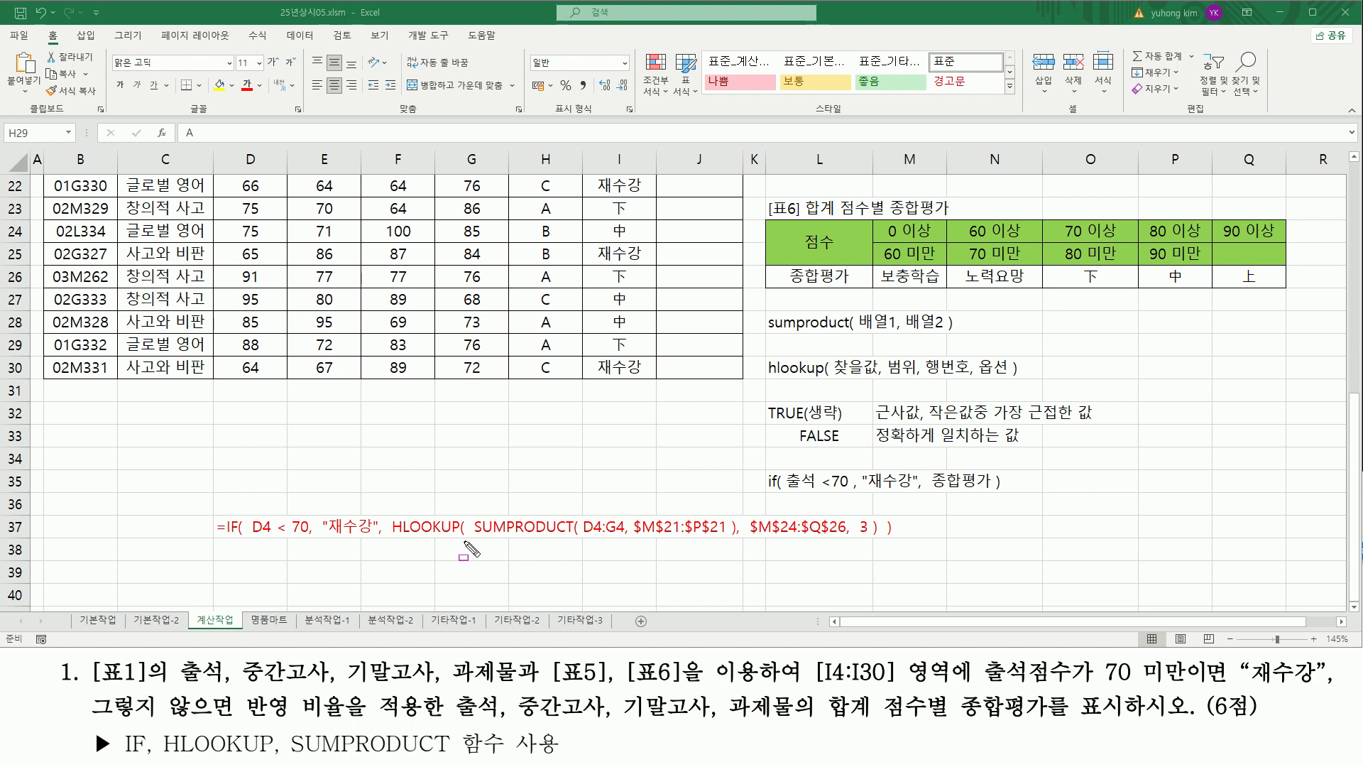
# - Examine the HLOOKUP arguments in the D37 formula: the SUMPRODUCT lookup value, the [표6] range $M$24:$Q$26 and row number 3
pyautogui.moveTo(385, 504); pyautogui.dragTo(508, 597)
pyautogui.moveTo(686, 600); pyautogui.dragTo(888, 572)
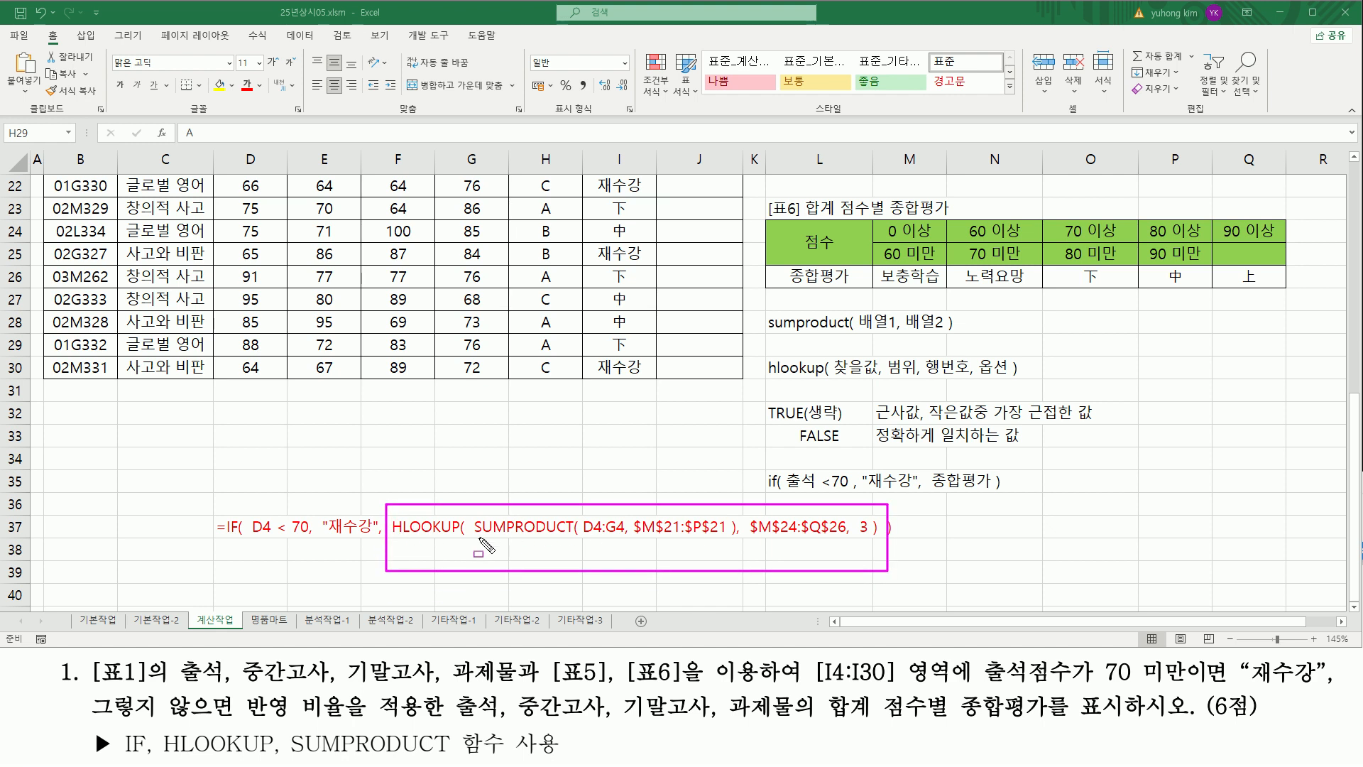
pyautogui.moveTo(474, 540)
pyautogui.mouseDown()
pyautogui.moveTo(742, 557)
pyautogui.moveTo(732, 514)
pyautogui.mouseUp()
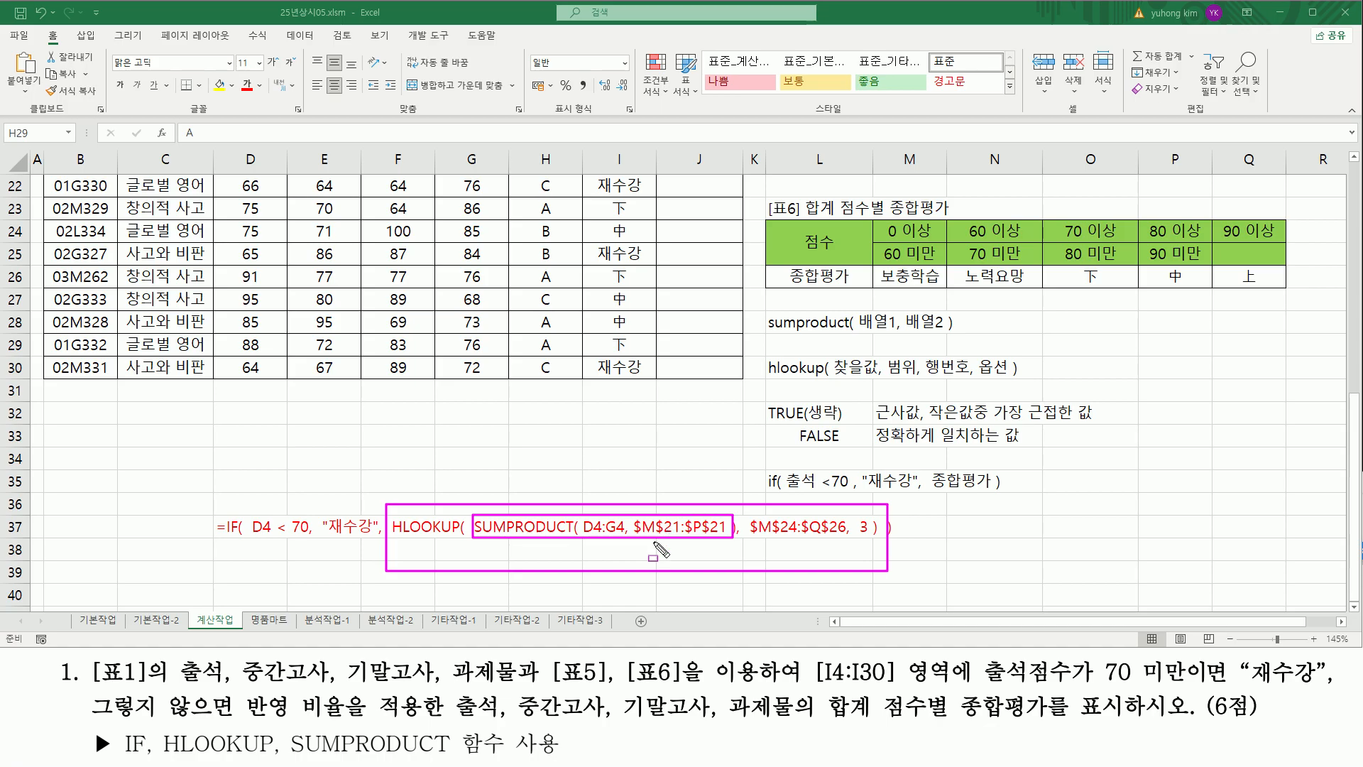
pyautogui.moveTo(874, 223); pyautogui.dragTo(1284, 291)
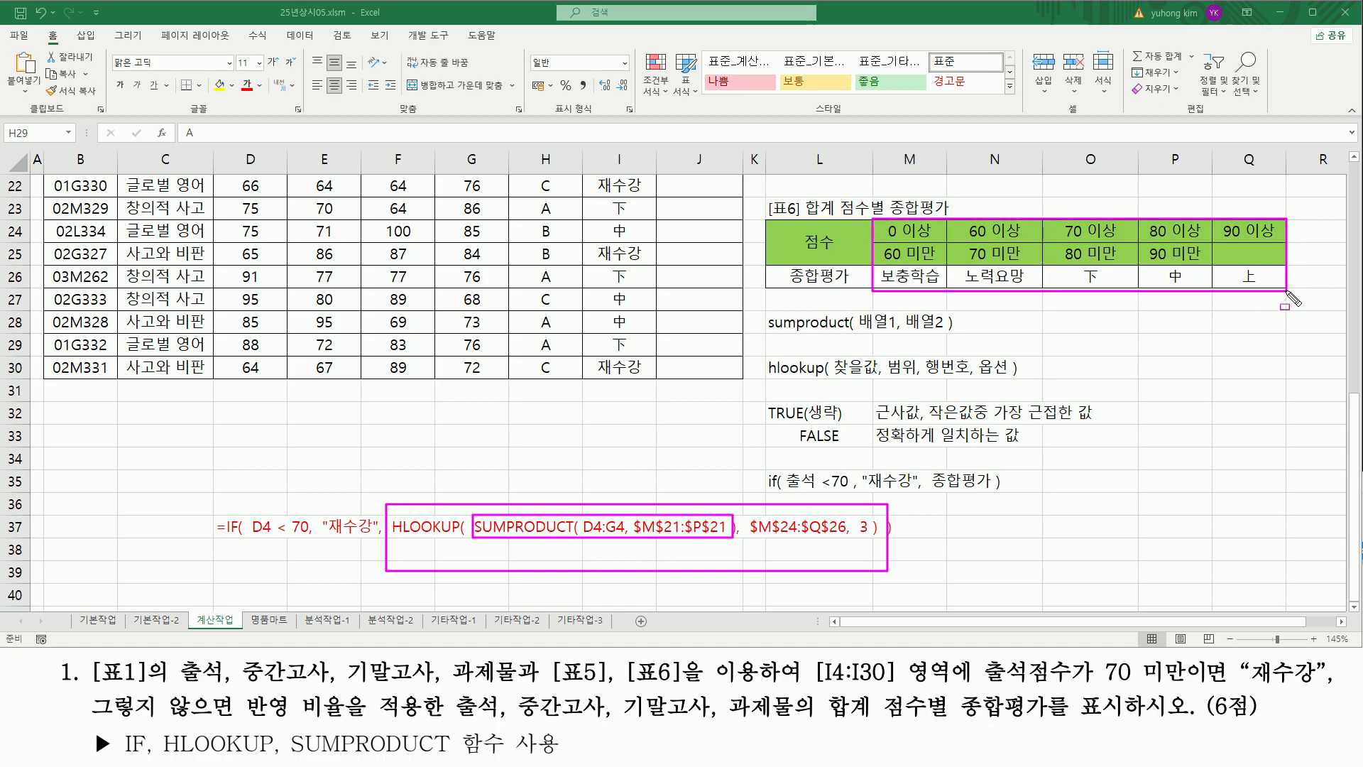
pyautogui.moveTo(751, 534); pyautogui.dragTo(845, 534)
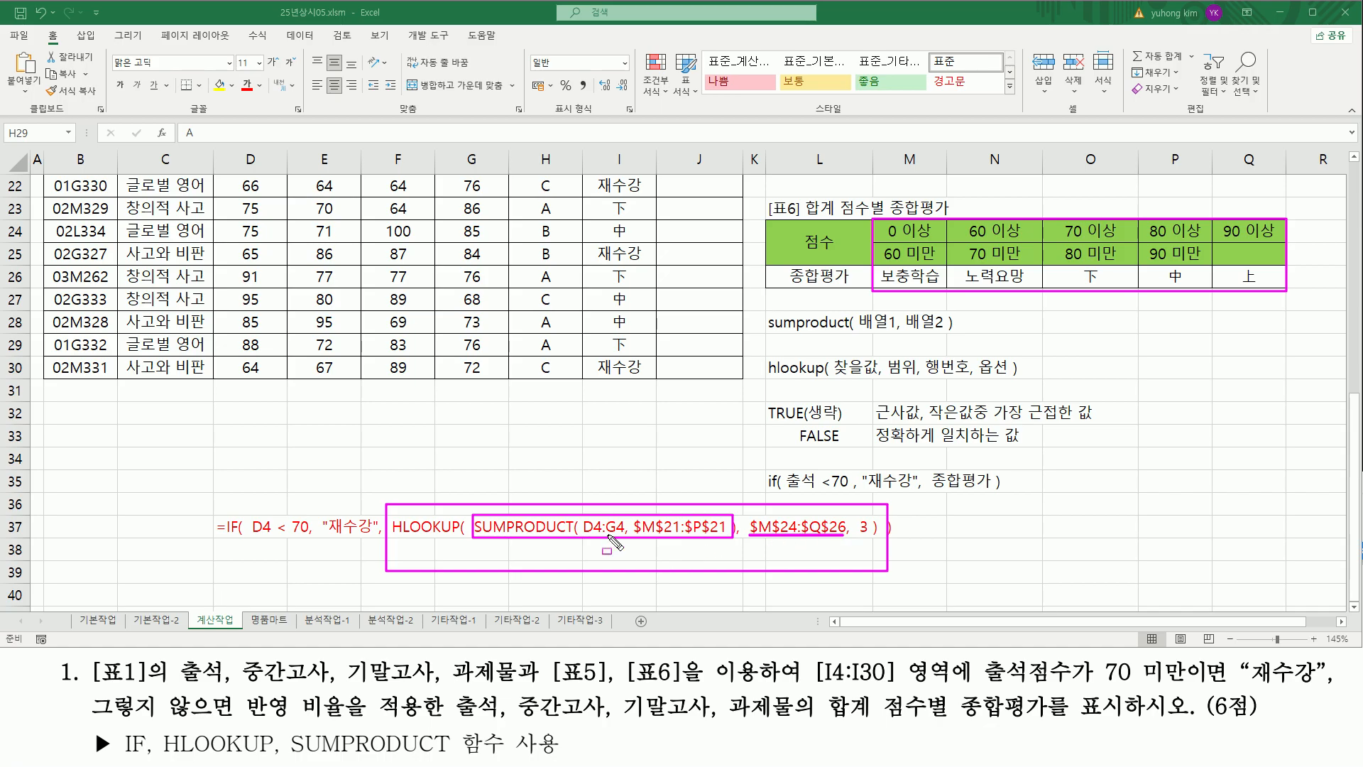
pyautogui.moveTo(884, 224)
pyautogui.mouseDown()
pyautogui.moveTo(1012, 293)
pyautogui.moveTo(1283, 294)
pyautogui.mouseUp()
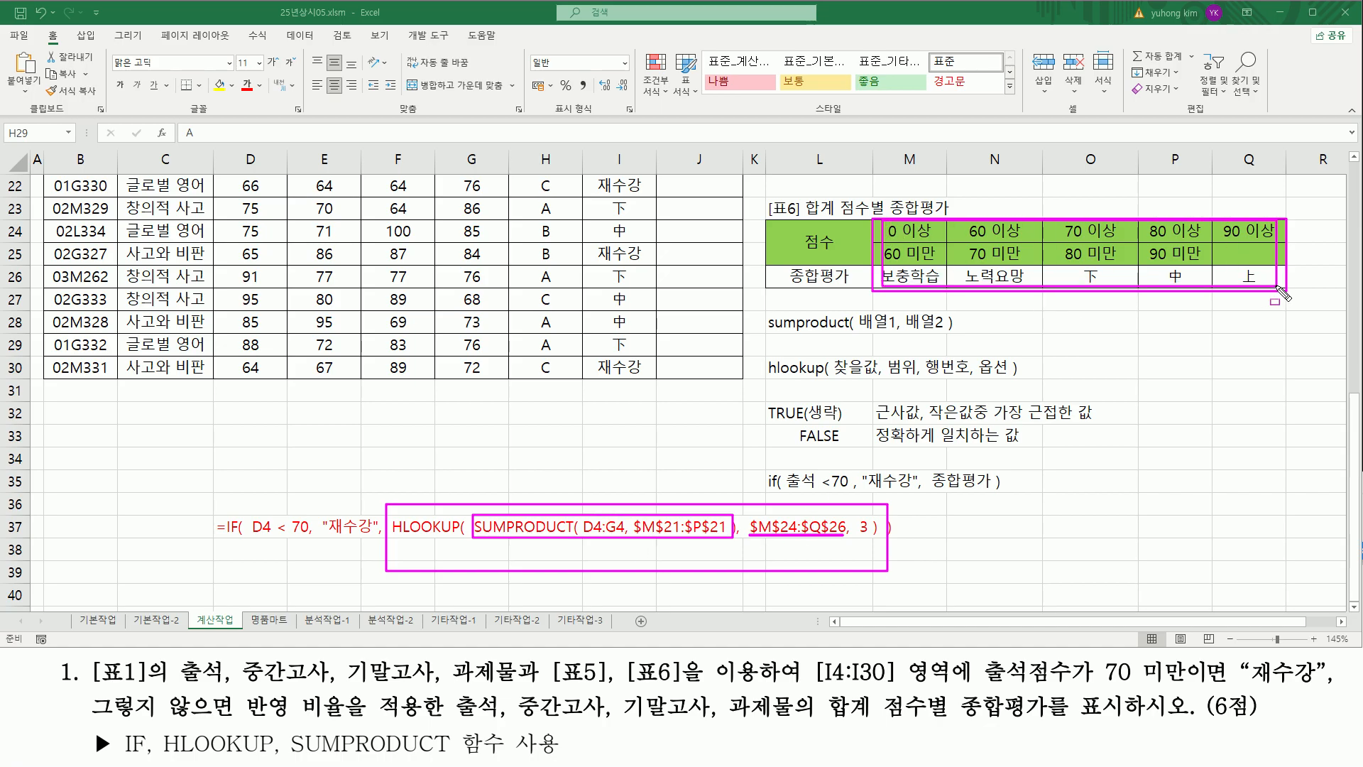
pyautogui.moveTo(854, 512); pyautogui.dragTo(868, 538)
pyautogui.moveTo(884, 268); pyautogui.dragTo(1277, 287)
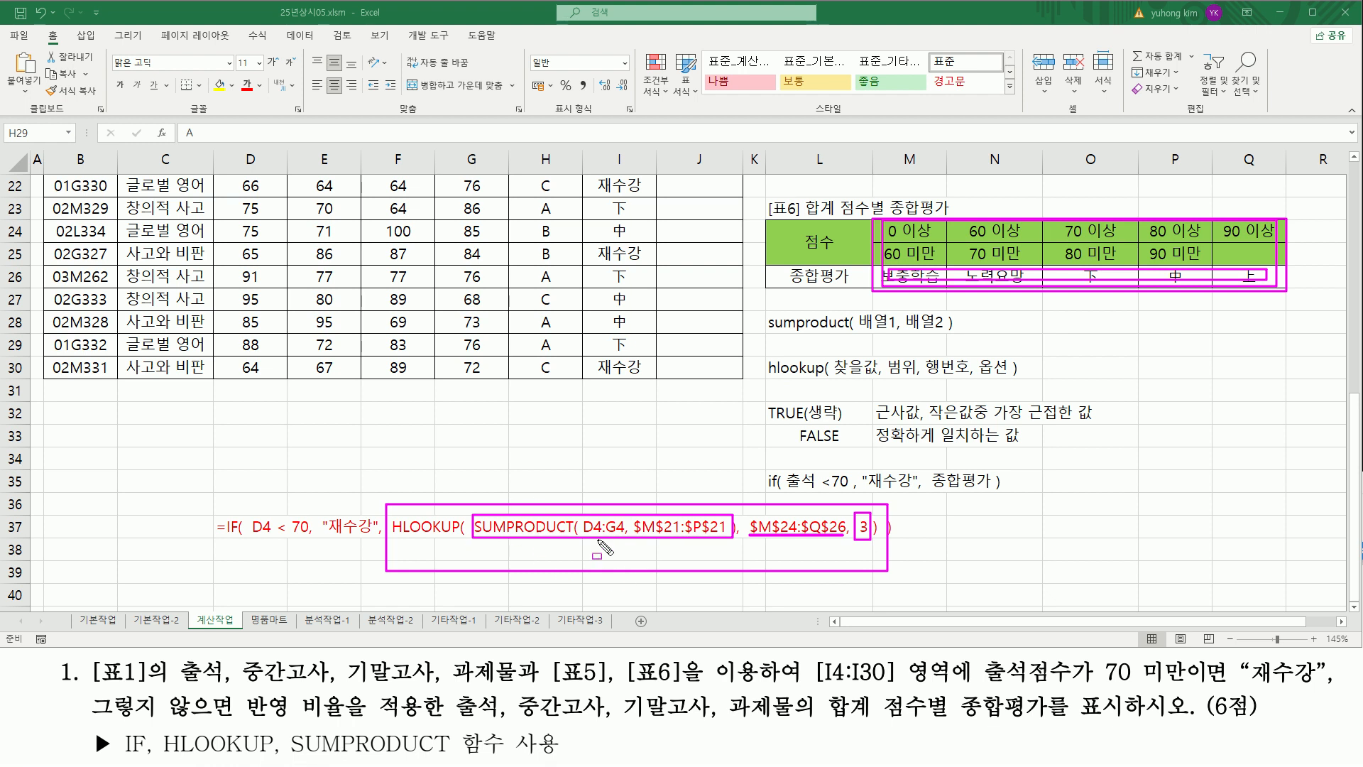
pyautogui.press('Escape')
pyautogui.click(396, 418)
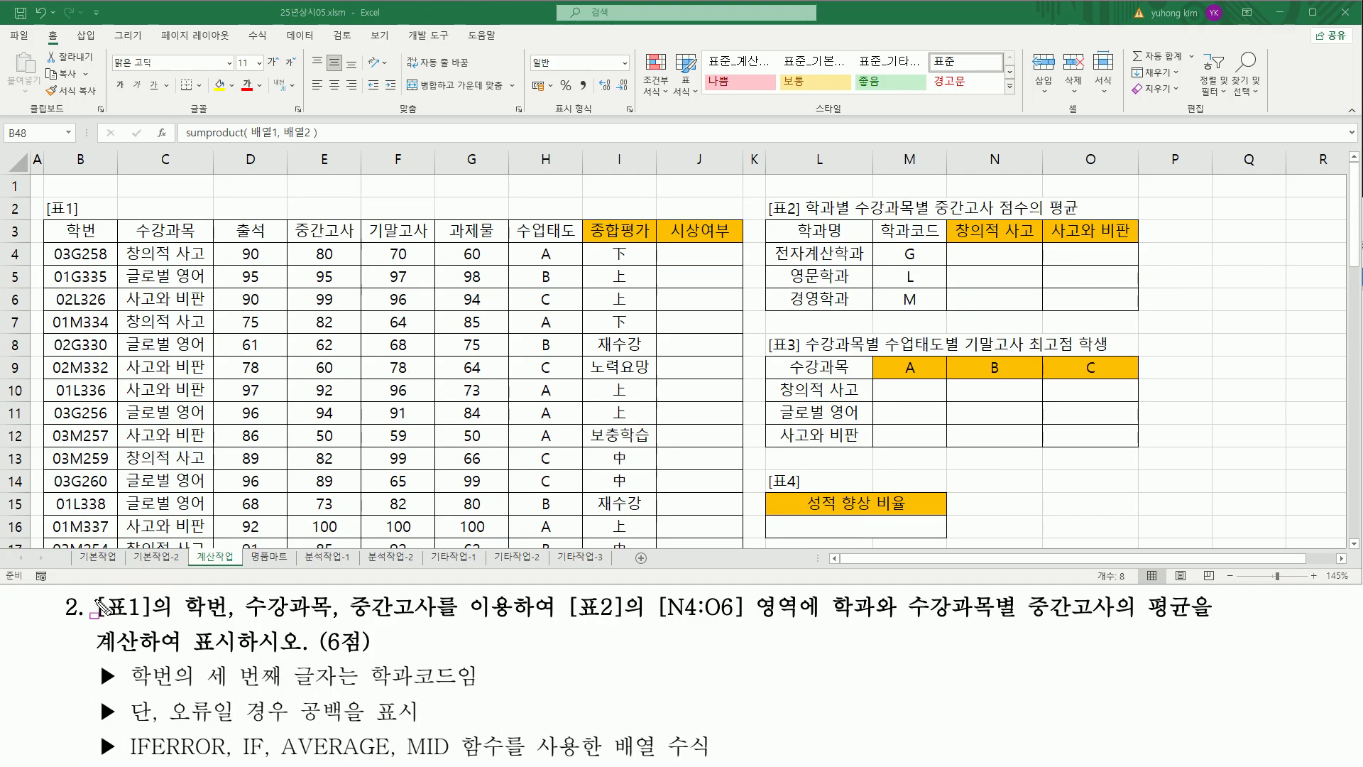
# - Read question 2 and locate its source columns 학번, 수강과목 and 중간고사 in [표1] and its target range N4:O6 in [표2]
pyautogui.moveTo(95, 591)
pyautogui.mouseDown()
pyautogui.moveTo(117, 618)
pyautogui.moveTo(154, 622)
pyautogui.moveTo(411, 620)
pyautogui.mouseUp()
pyautogui.moveTo(60, 220)
pyautogui.mouseDown()
pyautogui.moveTo(88, 250)
pyautogui.moveTo(201, 238)
pyautogui.mouseUp()
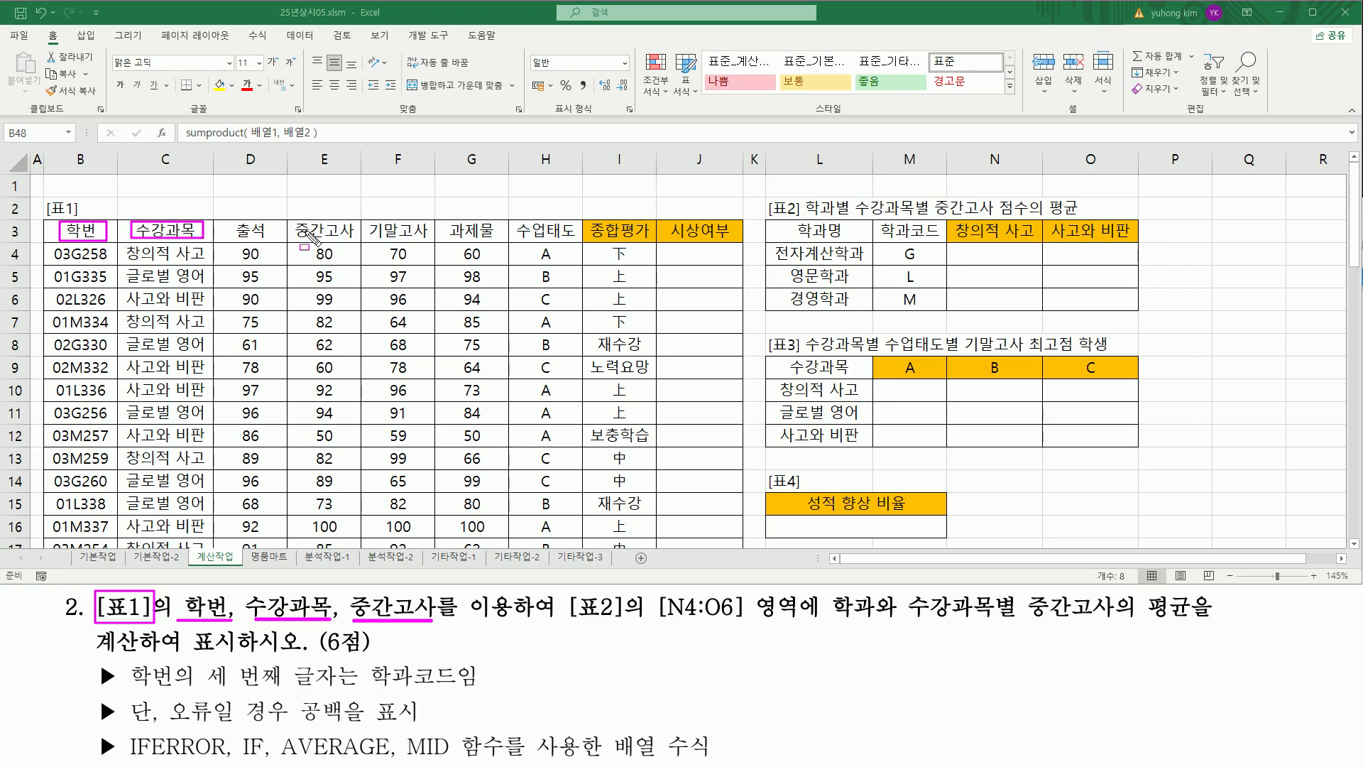
pyautogui.moveTo(291, 222); pyautogui.dragTo(358, 241)
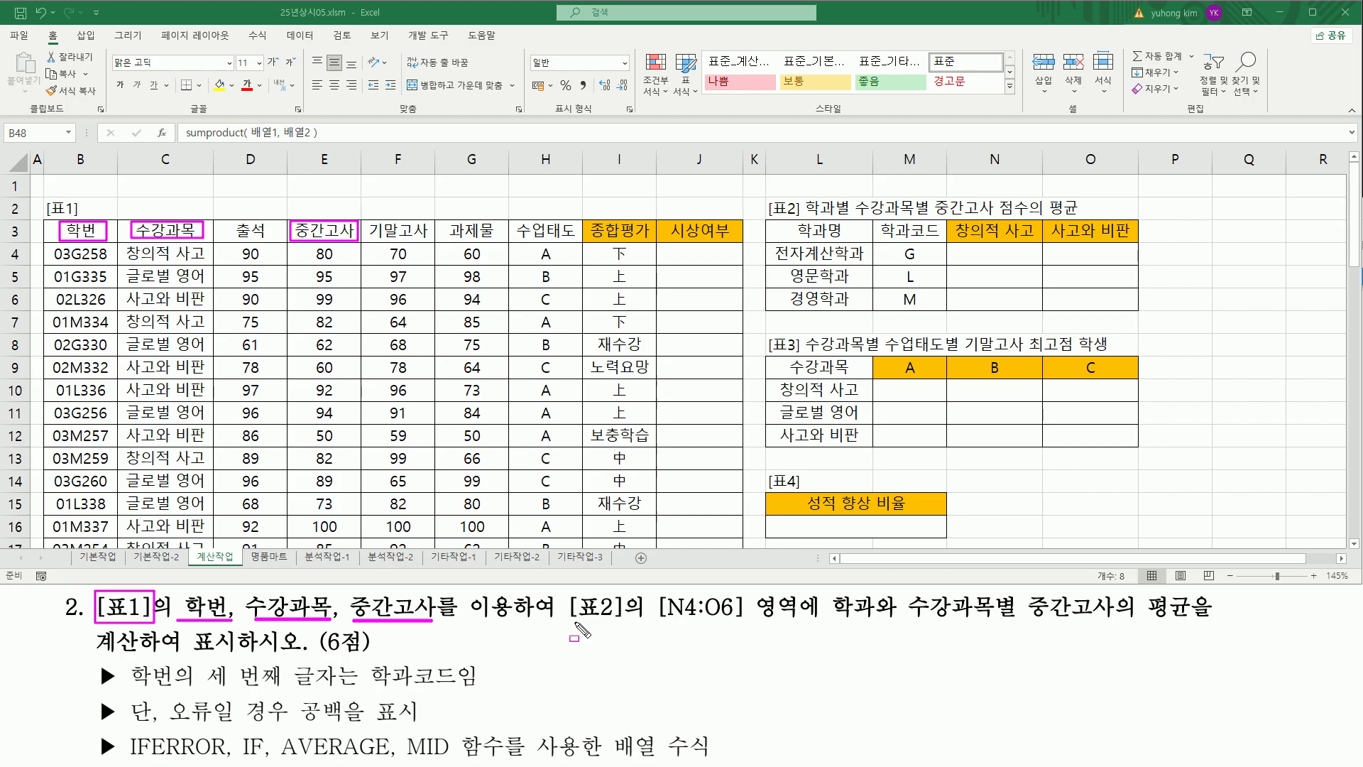
pyautogui.moveTo(568, 622); pyautogui.dragTo(750, 622)
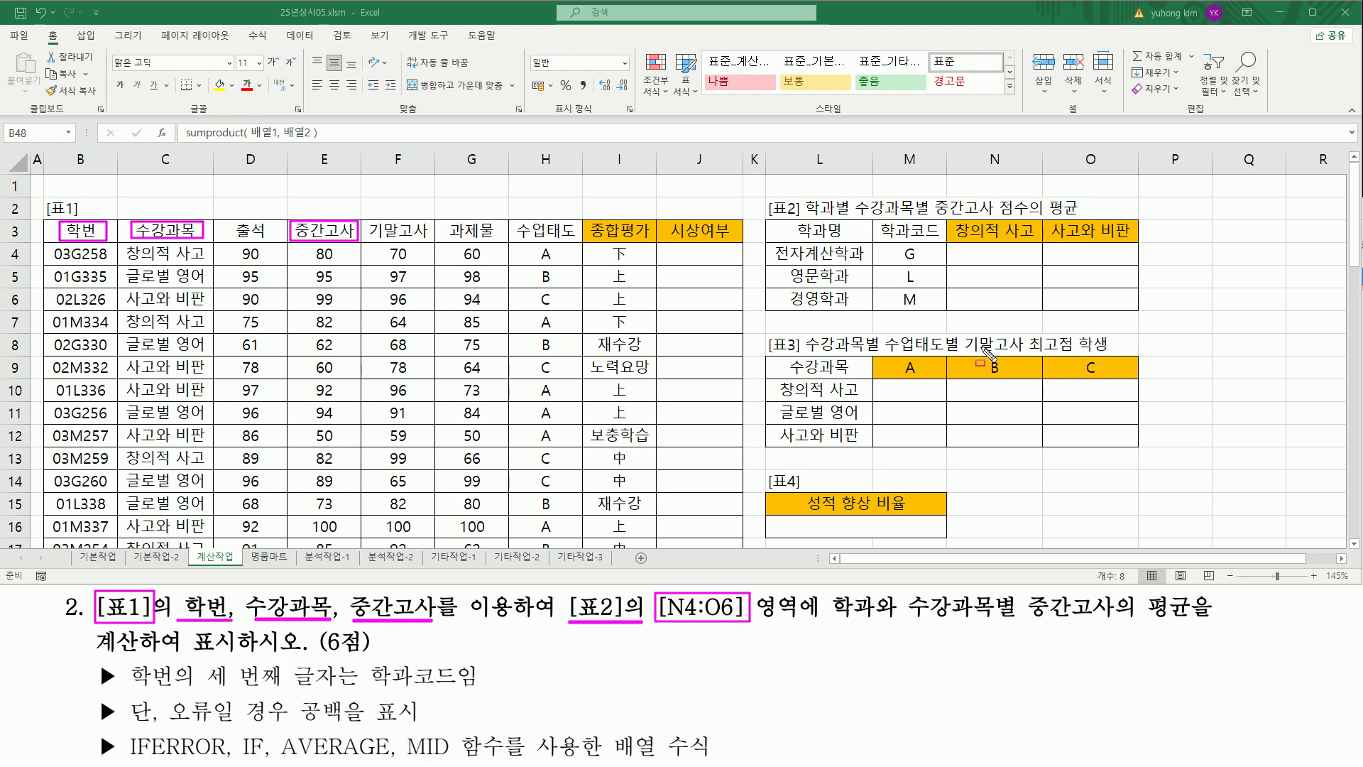
pyautogui.moveTo(955, 252)
pyautogui.mouseDown()
pyautogui.moveTo(1026, 262)
pyautogui.moveTo(1116, 321)
pyautogui.moveTo(1147, 326)
pyautogui.moveTo(1143, 315)
pyautogui.mouseUp()
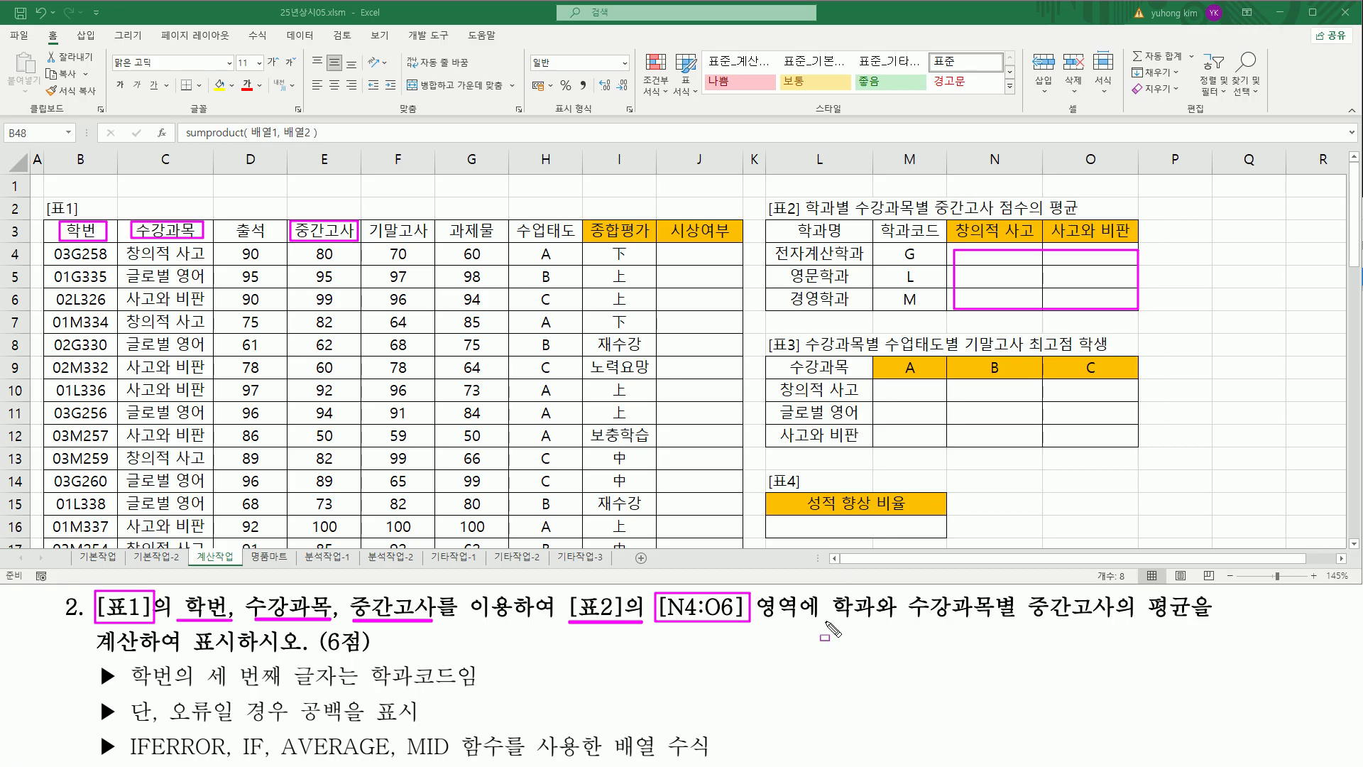
pyautogui.moveTo(832, 622)
pyautogui.mouseDown()
pyautogui.moveTo(1207, 625)
pyautogui.moveTo(1190, 594)
pyautogui.mouseUp()
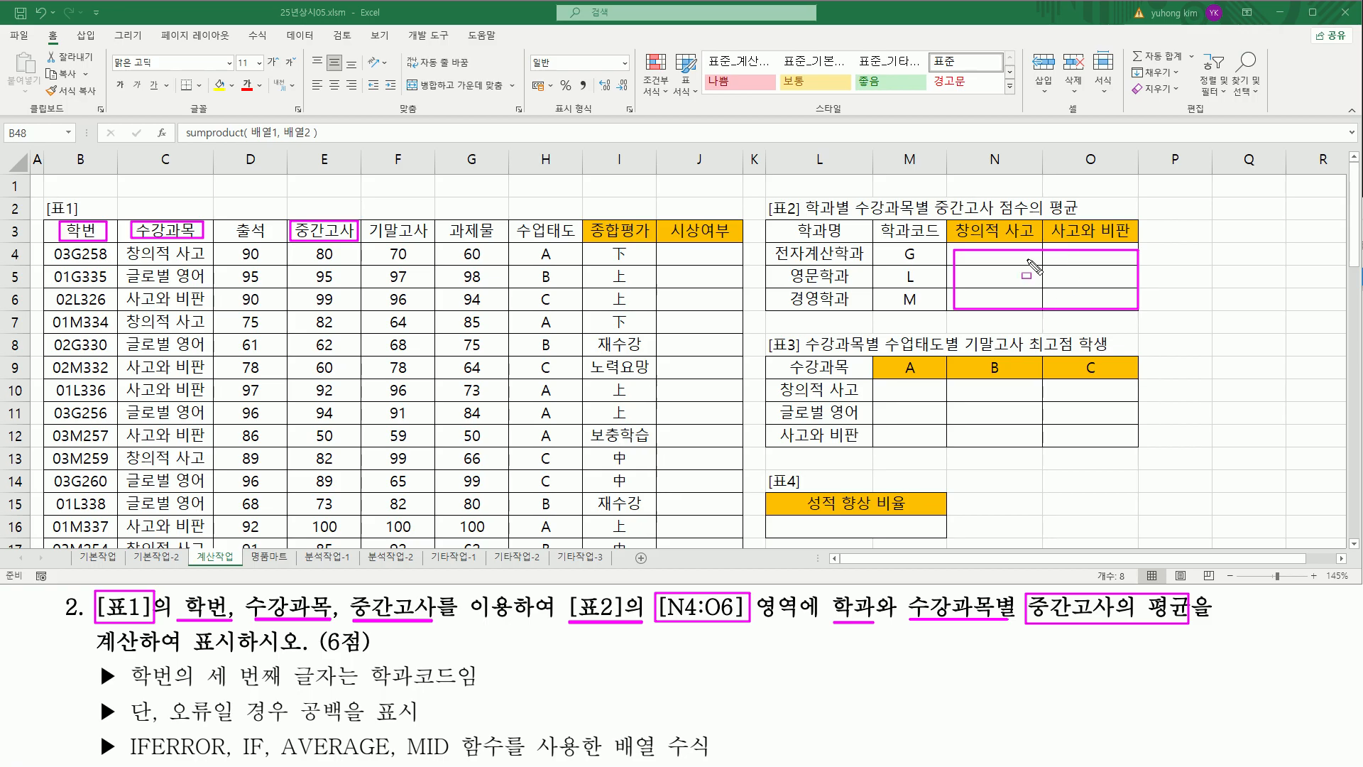
pyautogui.press('Escape')
# - Examine which 학과코드 and 수강과목 the 중간고사 averages in N4 and O6 of [표2] depend on
pyautogui.moveTo(960, 247); pyautogui.dragTo(1037, 261)
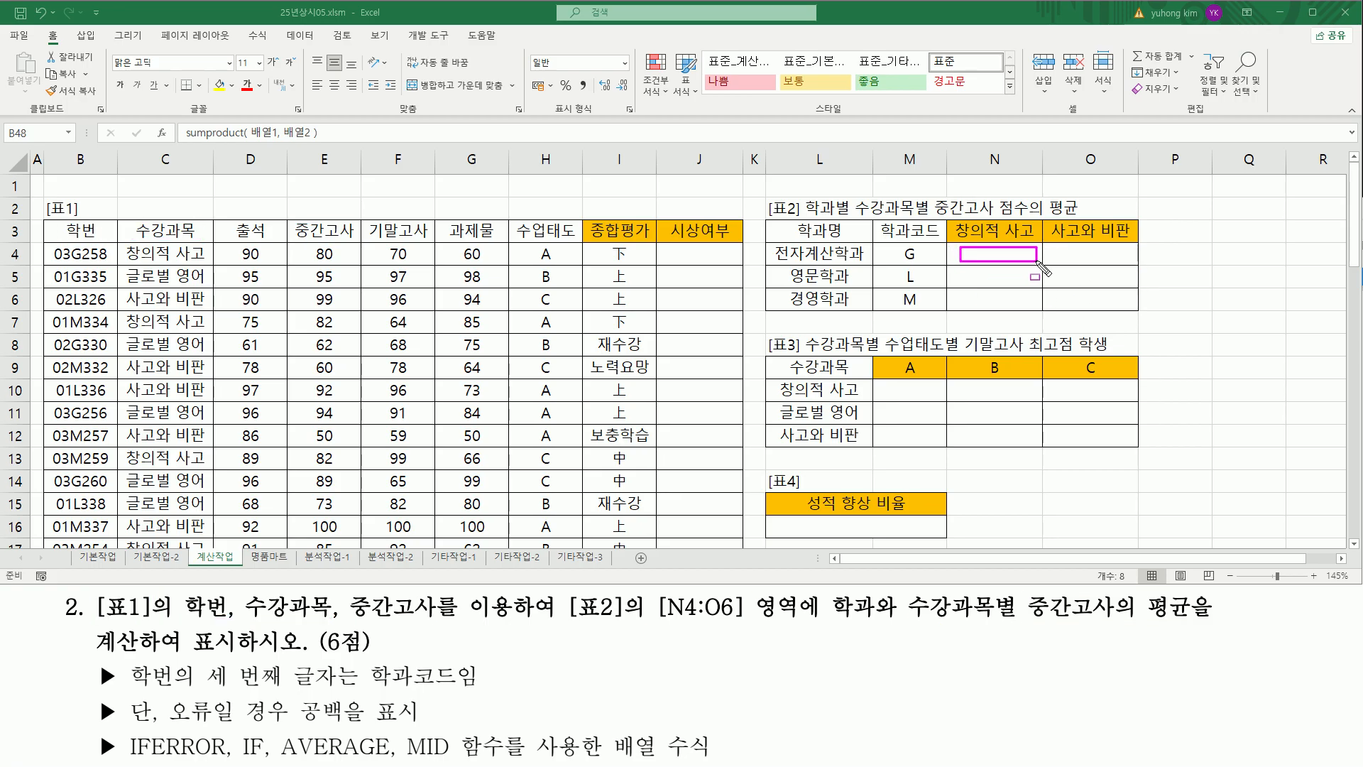
pyautogui.moveTo(902, 246); pyautogui.dragTo(923, 265)
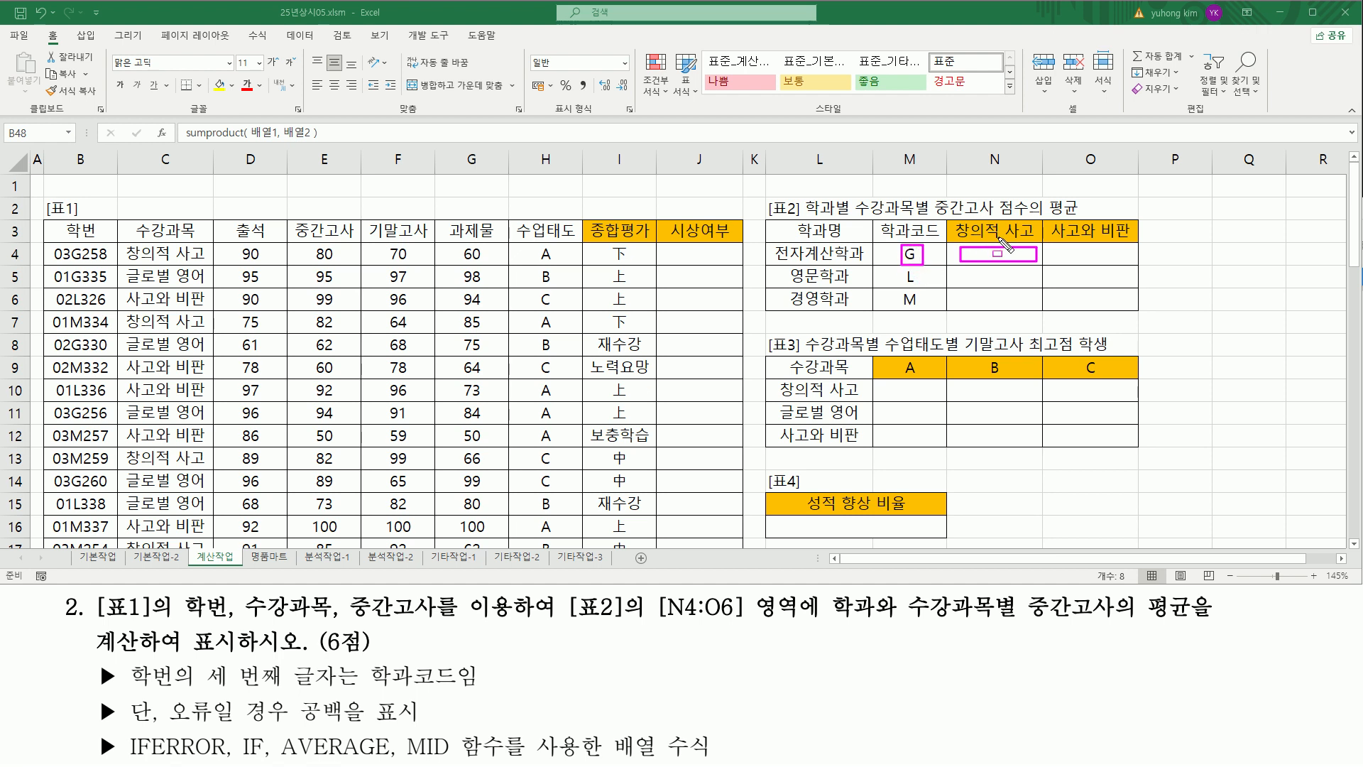
pyautogui.moveTo(955, 222)
pyautogui.mouseDown()
pyautogui.moveTo(994, 239)
pyautogui.moveTo(1035, 227)
pyautogui.moveTo(1037, 240)
pyautogui.mouseUp()
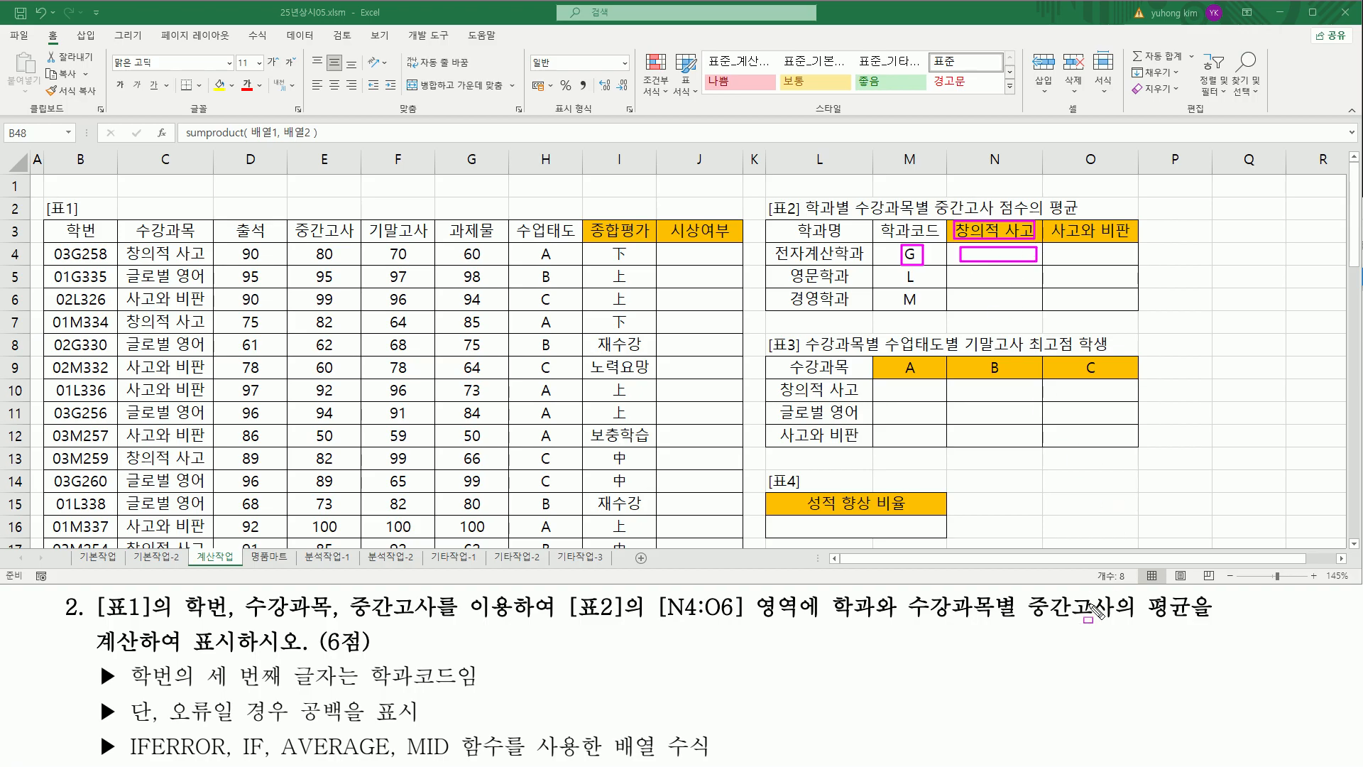
pyautogui.moveTo(1024, 613); pyautogui.dragTo(1193, 619)
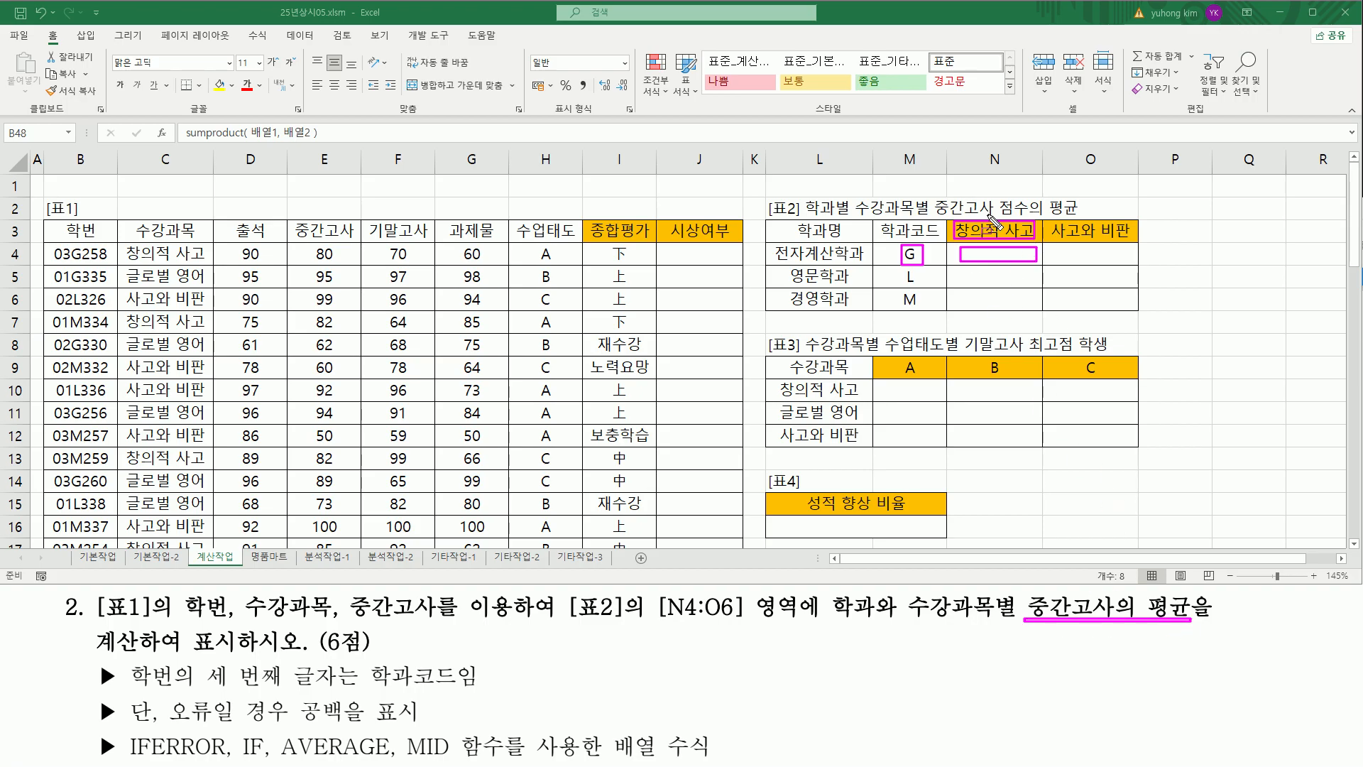
pyautogui.moveTo(1056, 294); pyautogui.dragTo(1127, 307)
pyautogui.moveTo(904, 289); pyautogui.dragTo(926, 311)
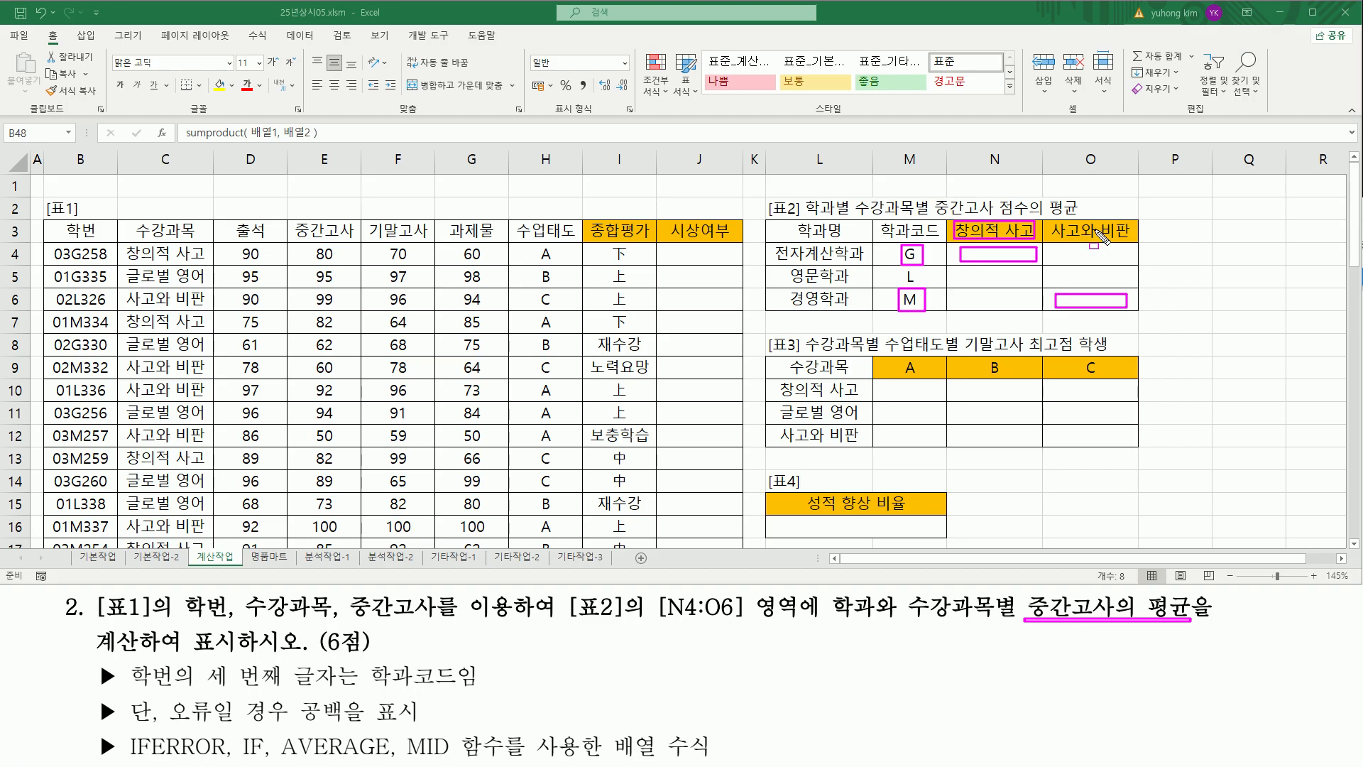
pyautogui.moveTo(1047, 217)
pyautogui.mouseDown()
pyautogui.moveTo(1084, 242)
pyautogui.moveTo(1136, 242)
pyautogui.mouseUp()
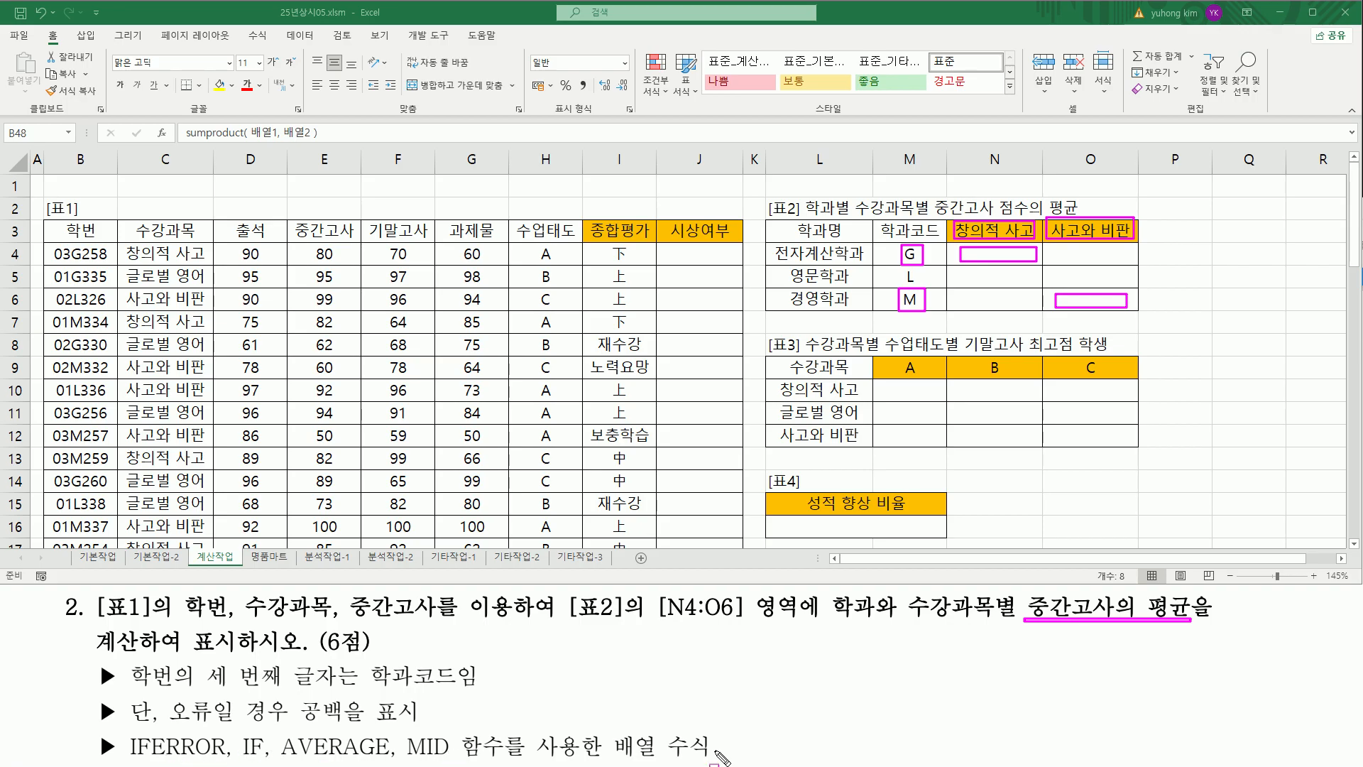
# - Review question 2's array formula requirement and how its IF and AVERAGE functions relate to the requested 중간고사 average
pyautogui.moveTo(606, 763)
pyautogui.mouseDown()
pyautogui.moveTo(710, 754)
pyautogui.moveTo(723, 732)
pyautogui.mouseUp()
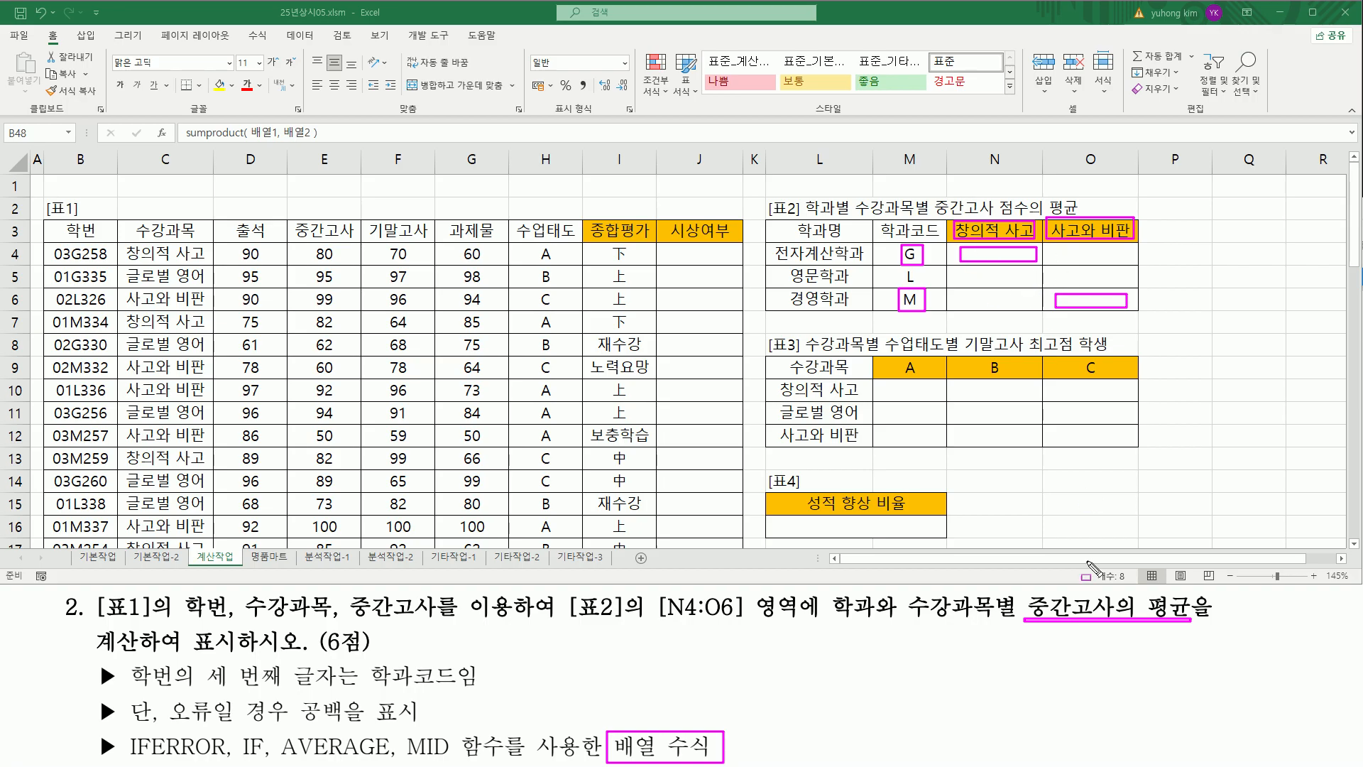
pyautogui.moveTo(1024, 629); pyautogui.dragTo(1193, 629)
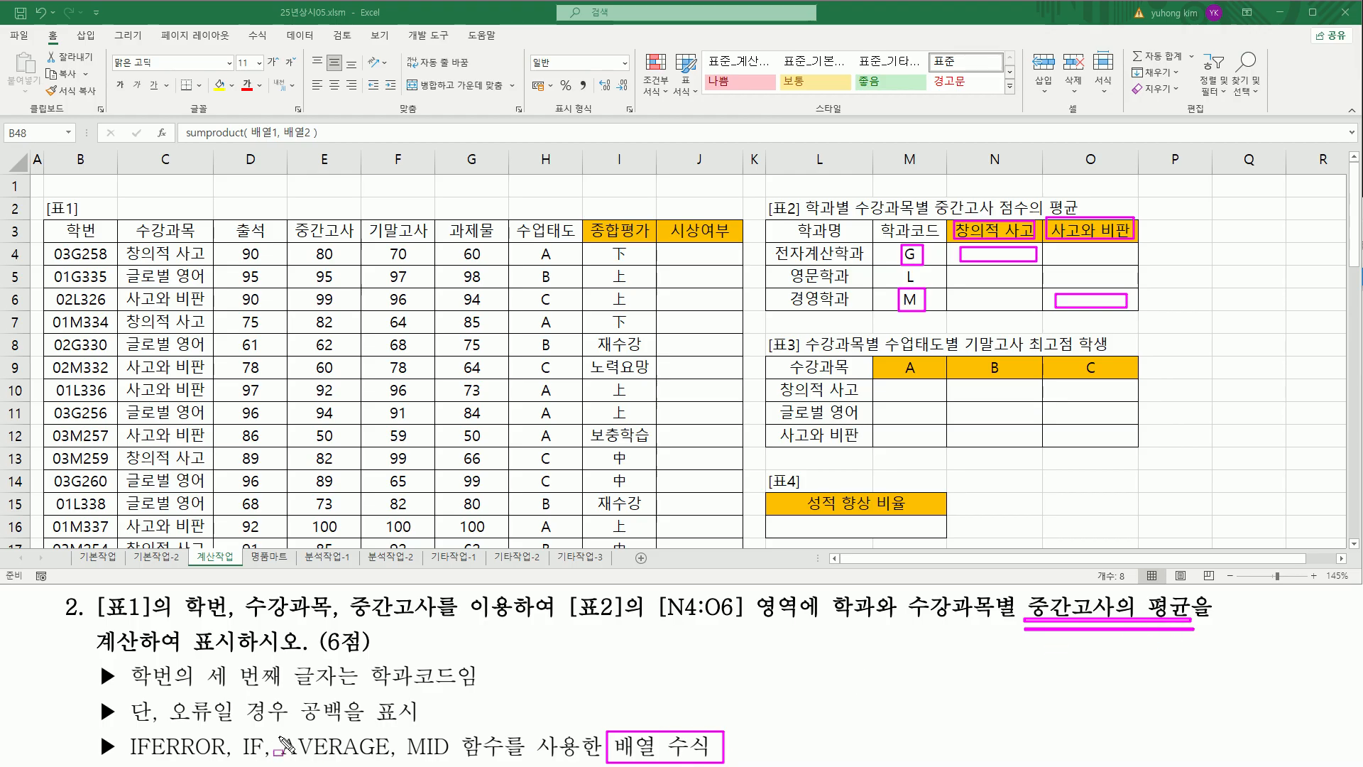
pyautogui.moveTo(237, 732); pyautogui.dragTo(400, 761)
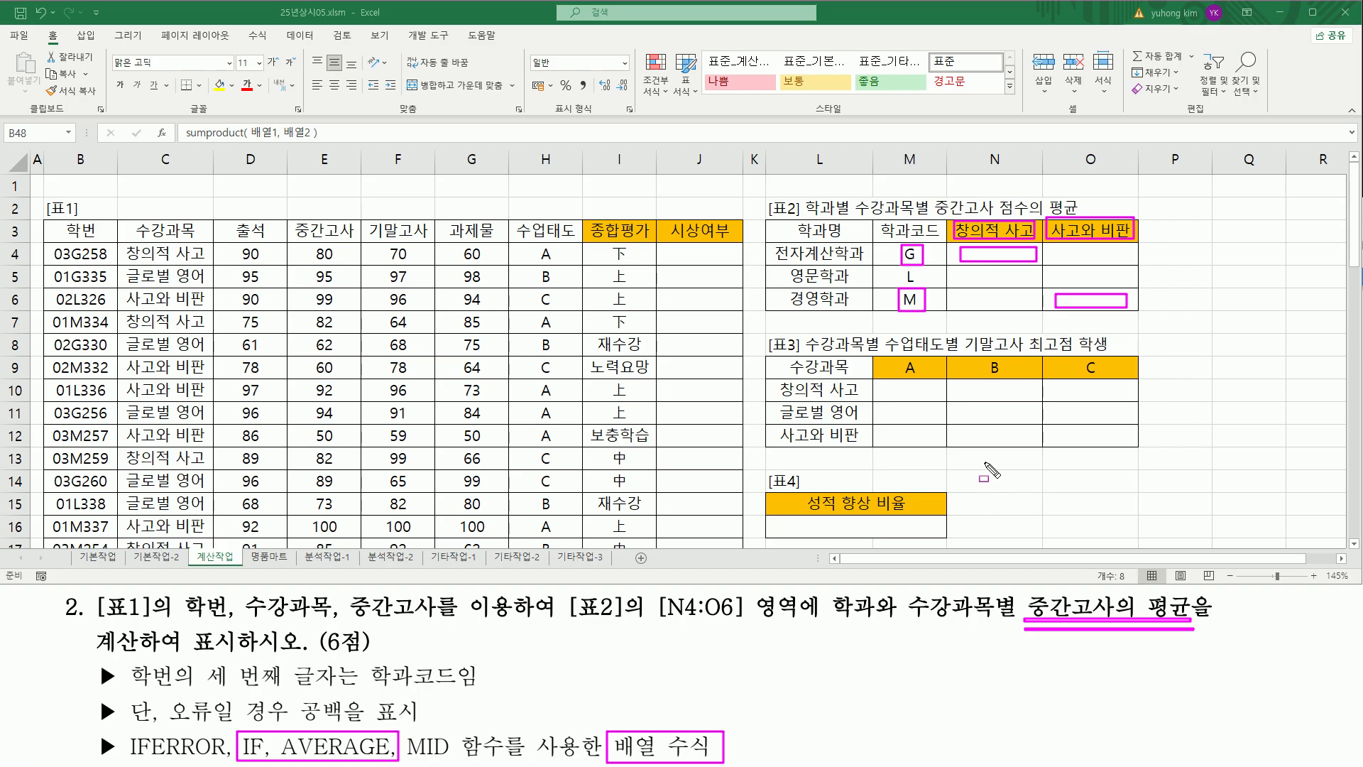
pyautogui.press('Escape')
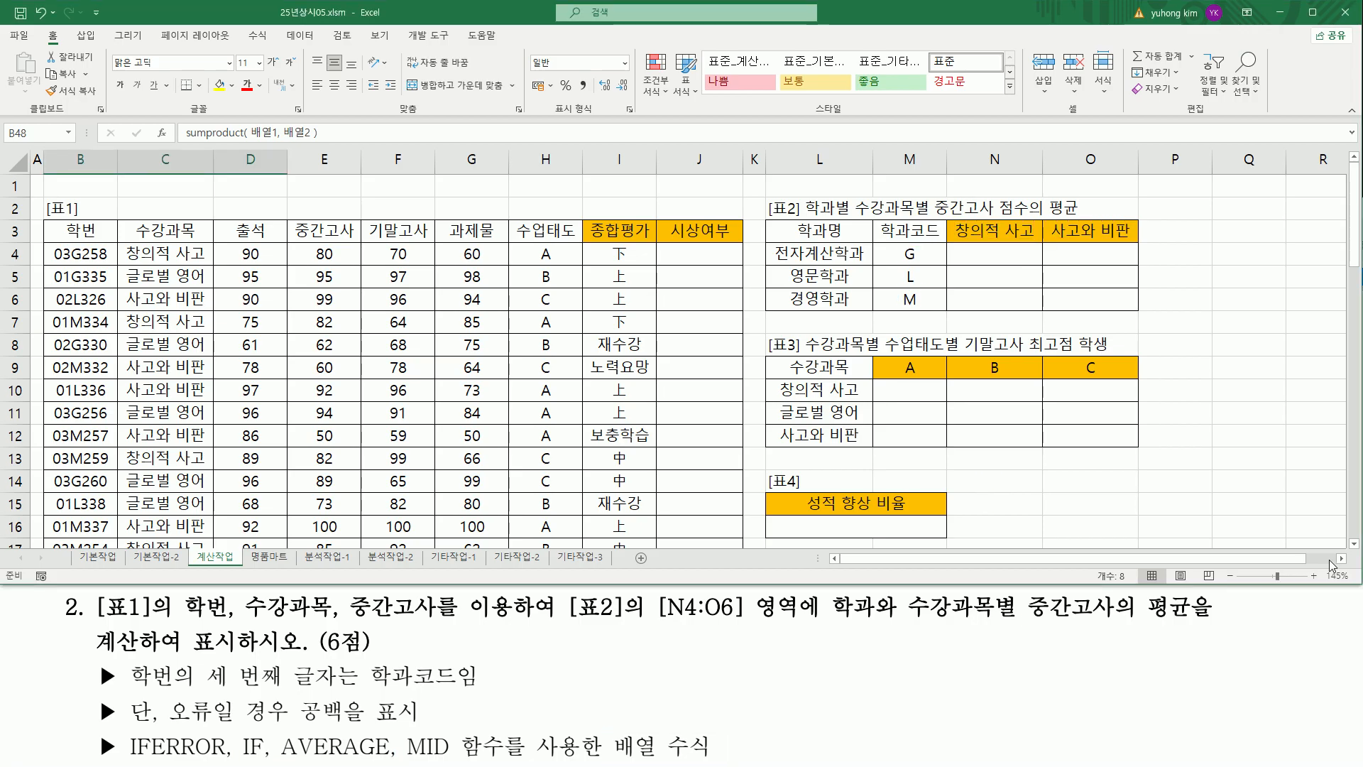
# - Begin a formula outline in the empty cell Q5 beside [표2] with "average( if("
pyautogui.click(1330, 559)
pyautogui.click(1076, 560)
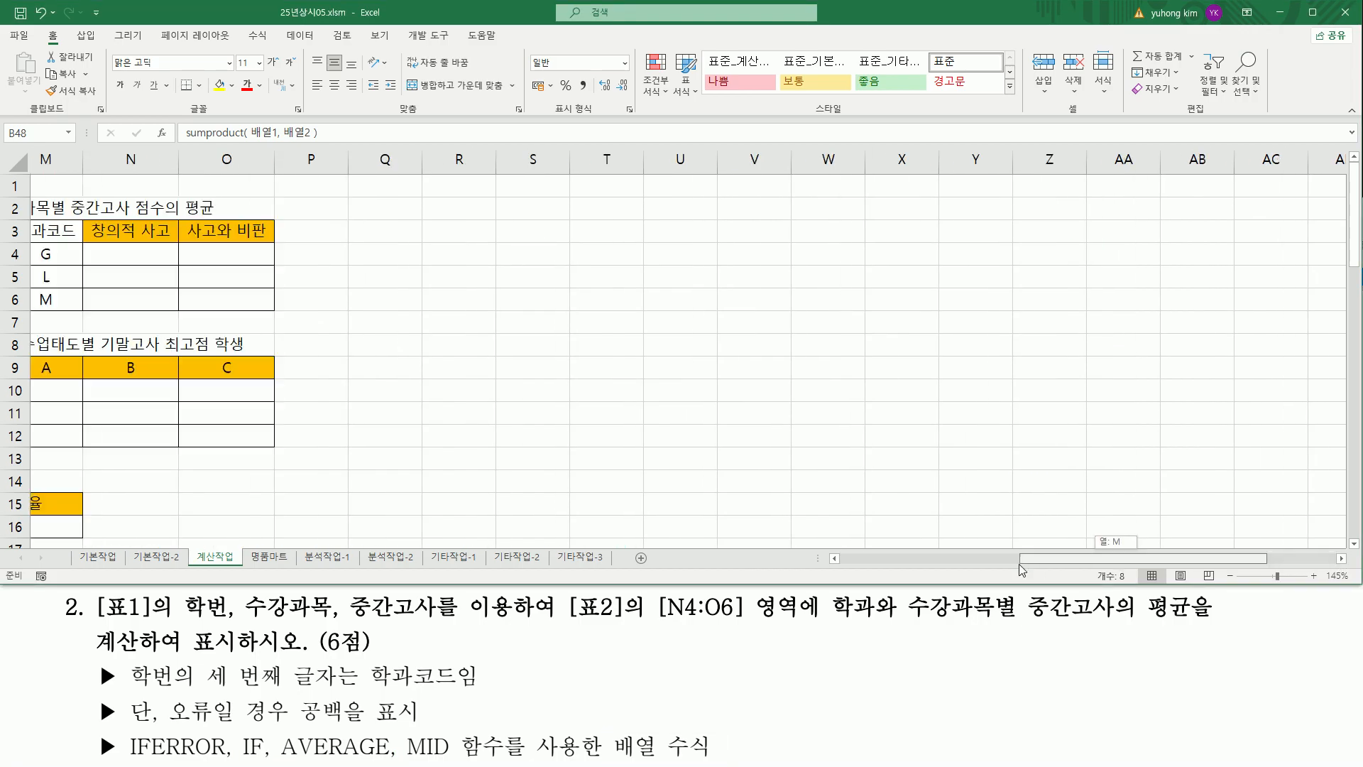
pyautogui.click(701, 243)
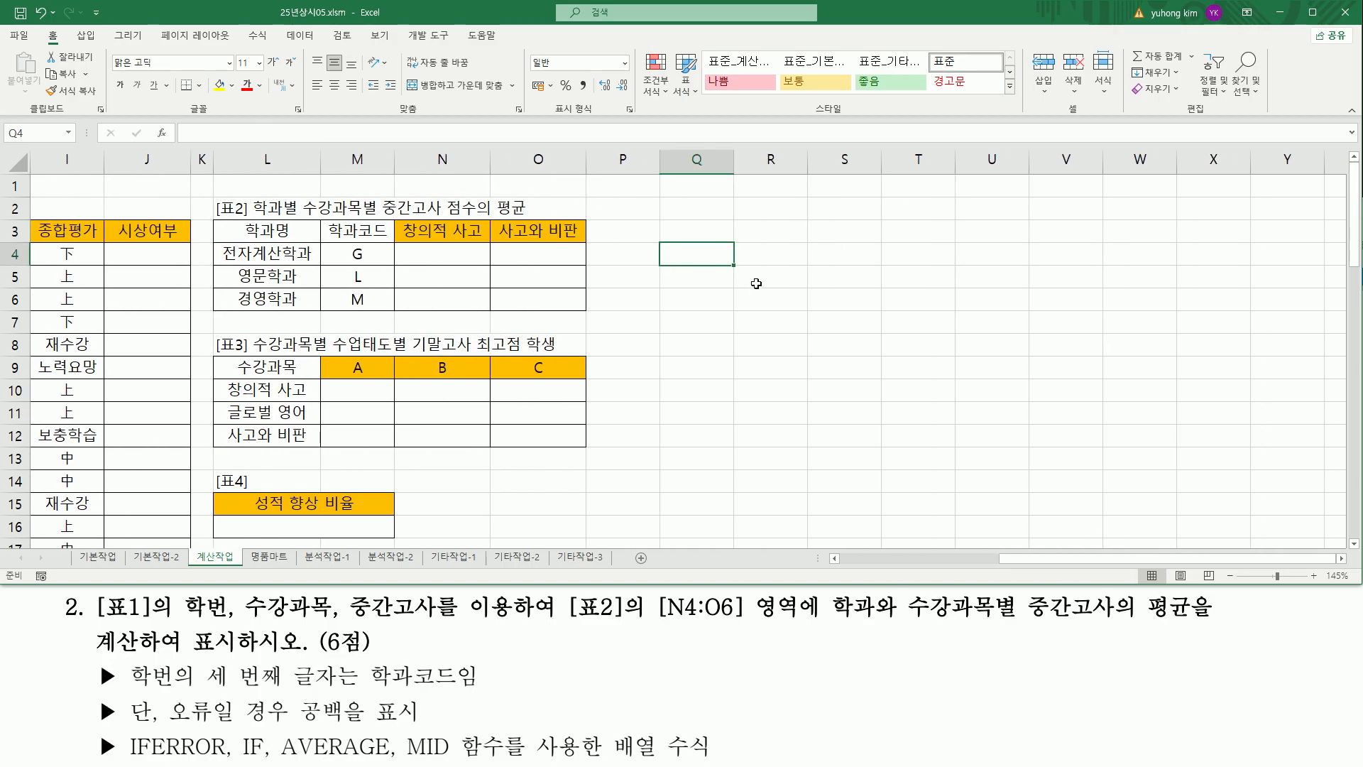
pyautogui.click(710, 283)
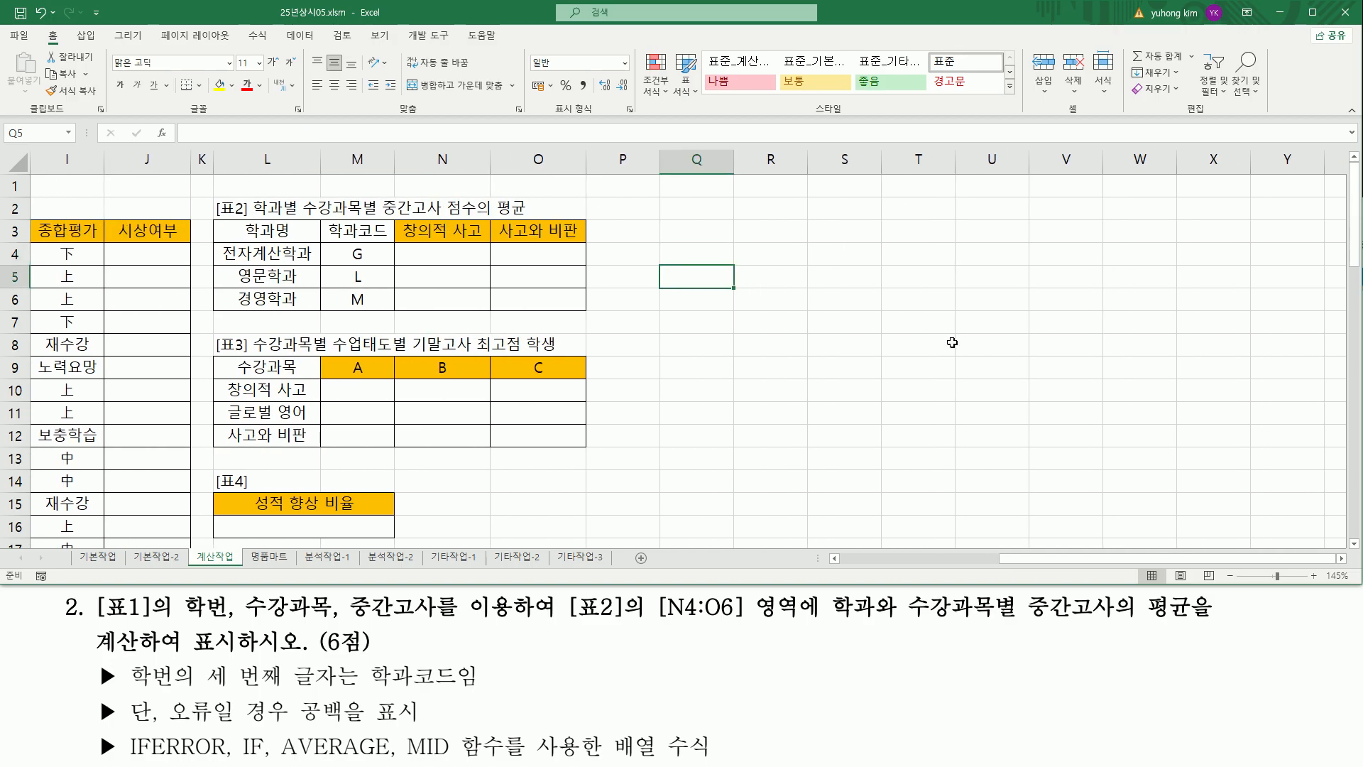
pyautogui.write('ㅁ')
pyautogui.write('average(  if(')
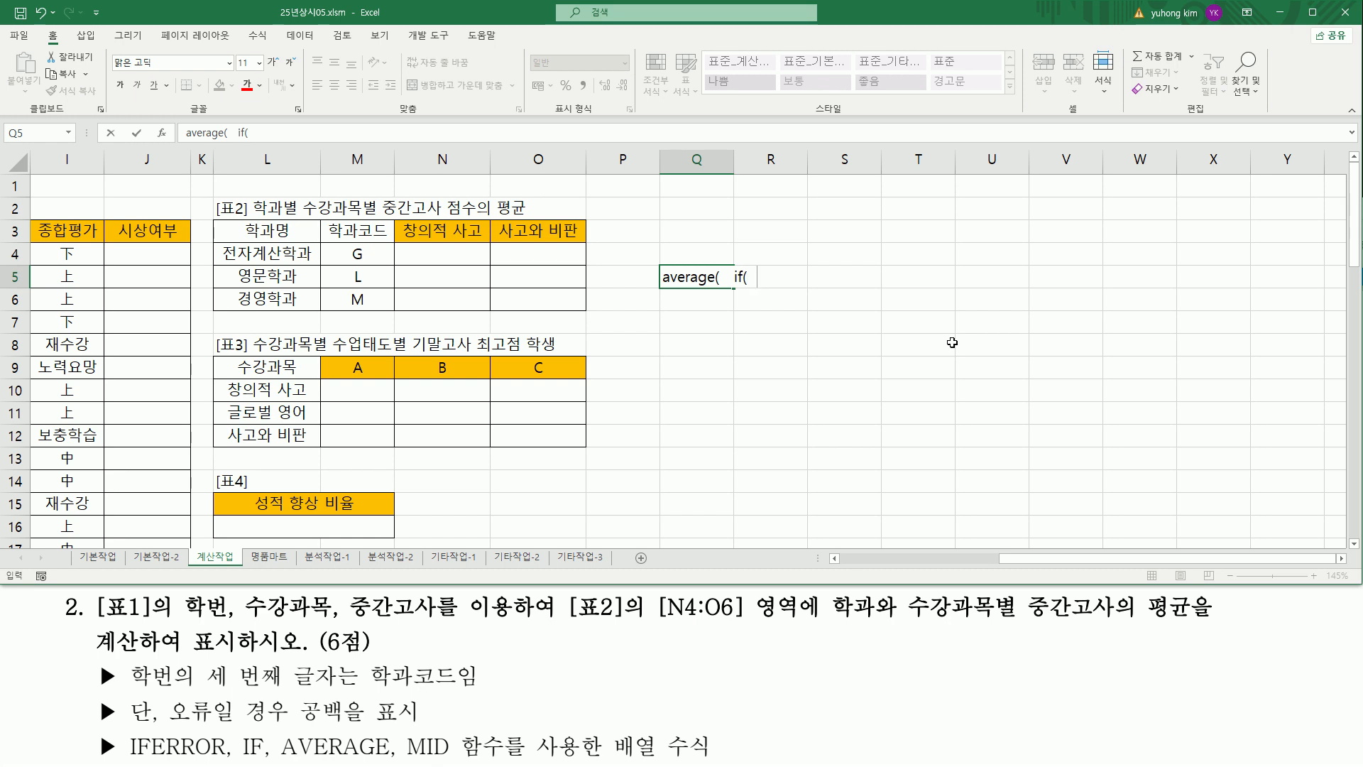
# - Check the two criteria for N4, and add them to the Q5 outline as "(조건1) * (조건2) ,"
pyautogui.moveTo(421, 250); pyautogui.dragTo(477, 261)
pyautogui.moveTo(349, 245)
pyautogui.mouseDown()
pyautogui.moveTo(366, 262)
pyautogui.moveTo(487, 242)
pyautogui.mouseUp()
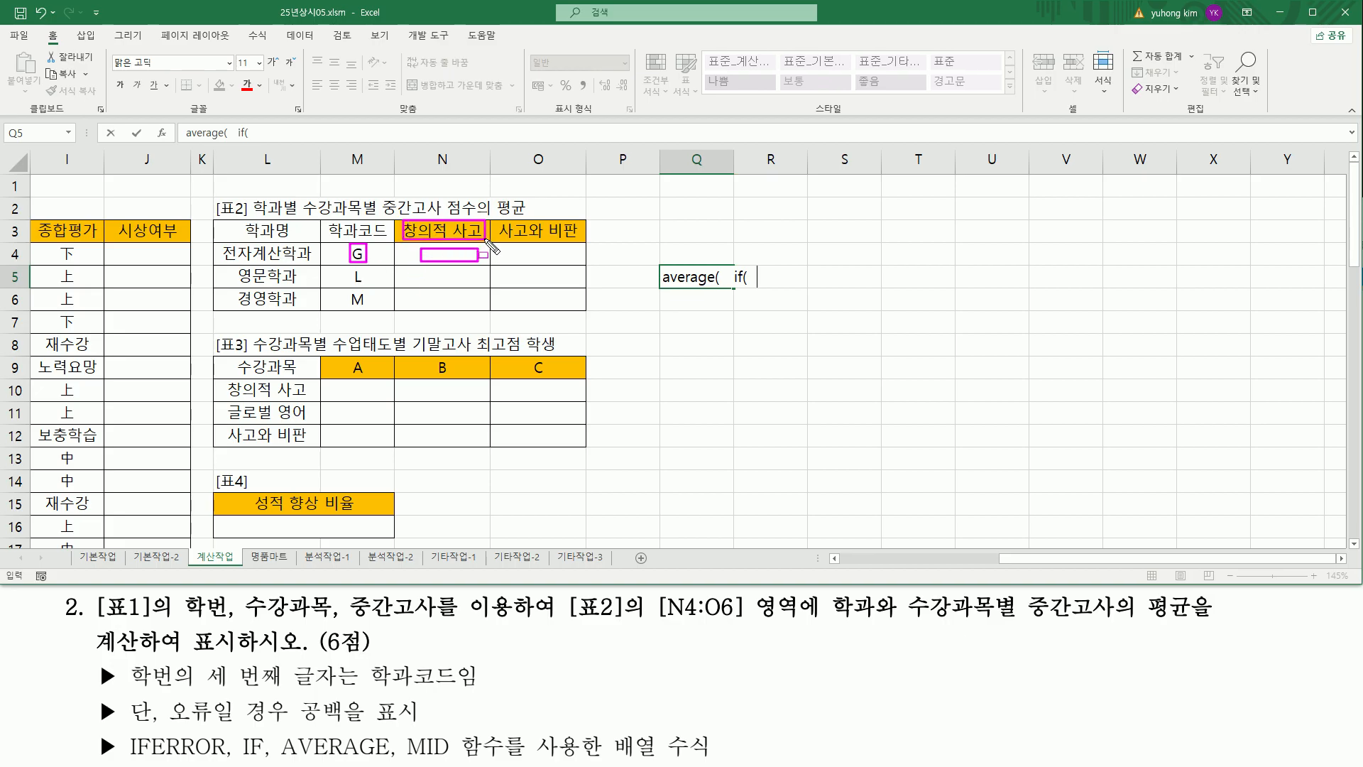
pyautogui.press('Escape')
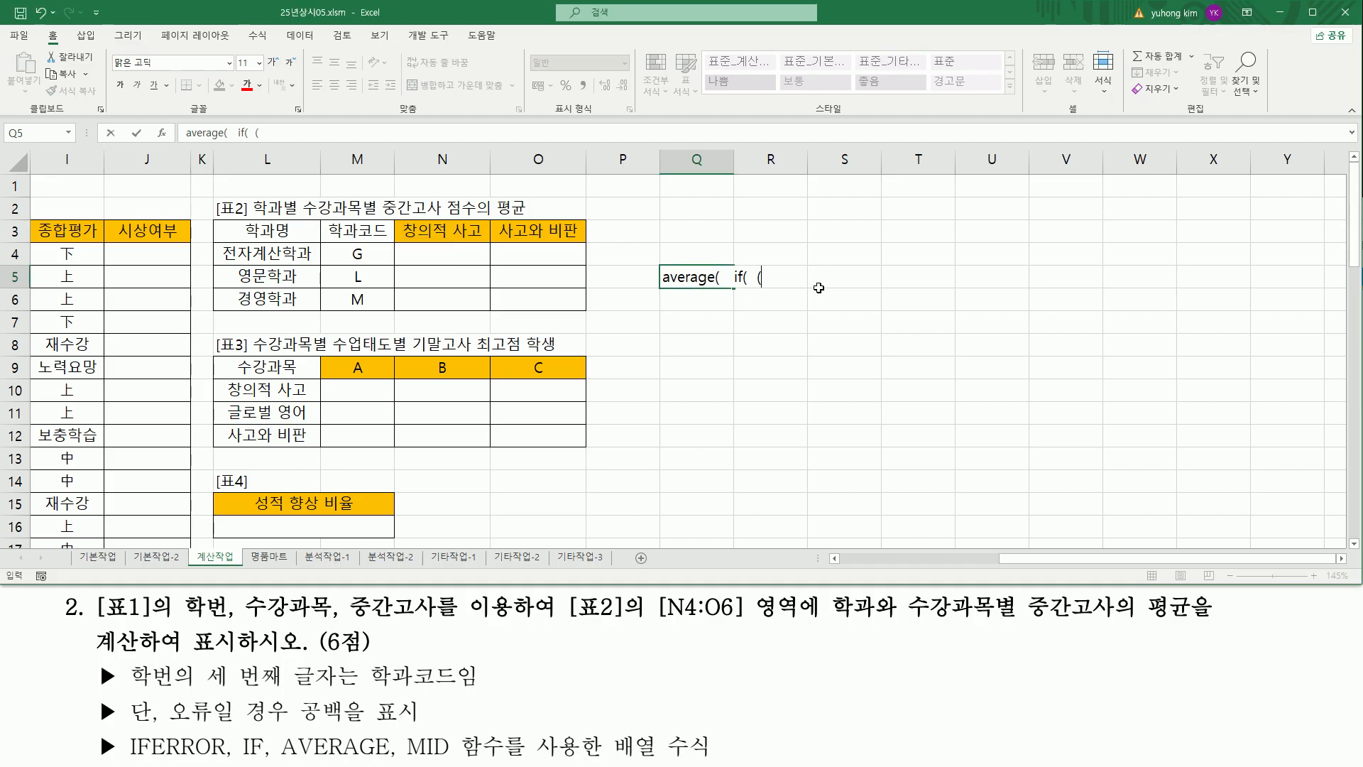
pyautogui.write('조건1')
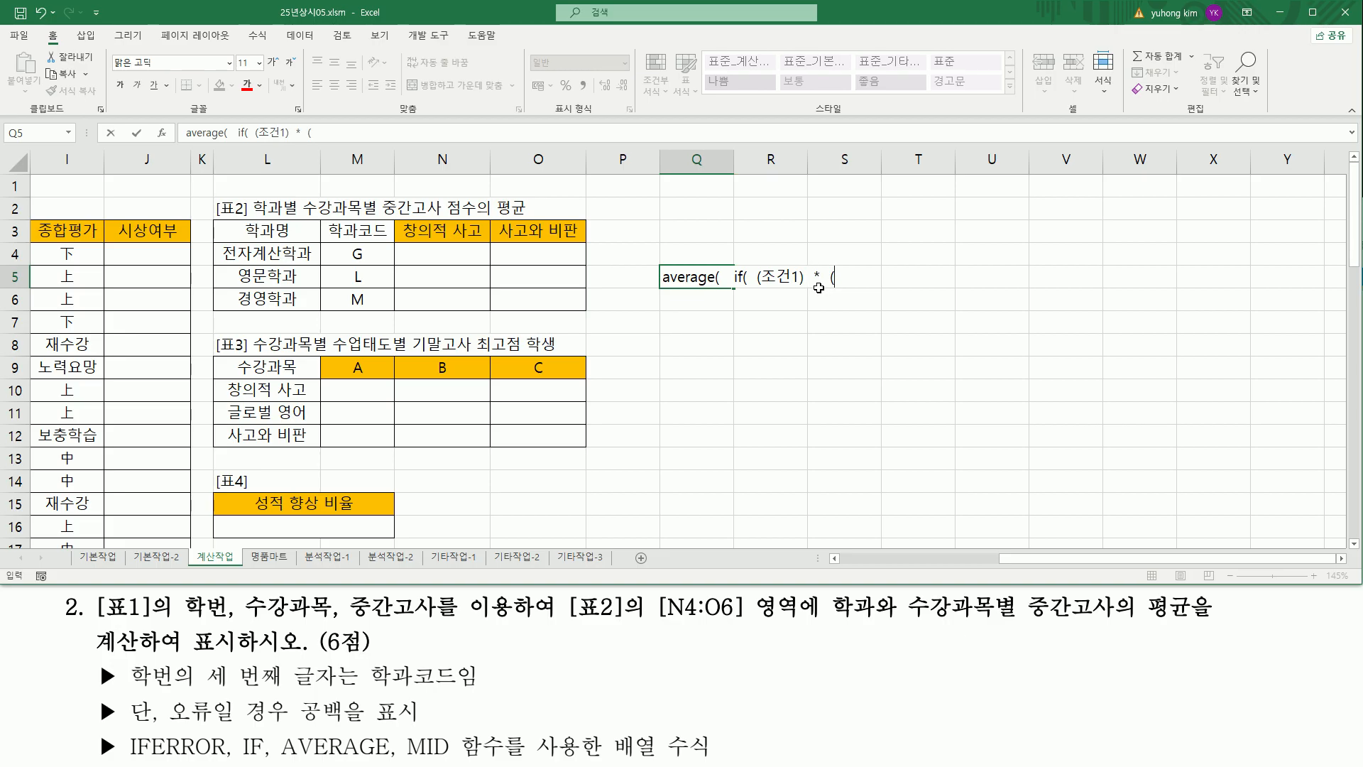
pyautogui.write(') * (조건2) ,')
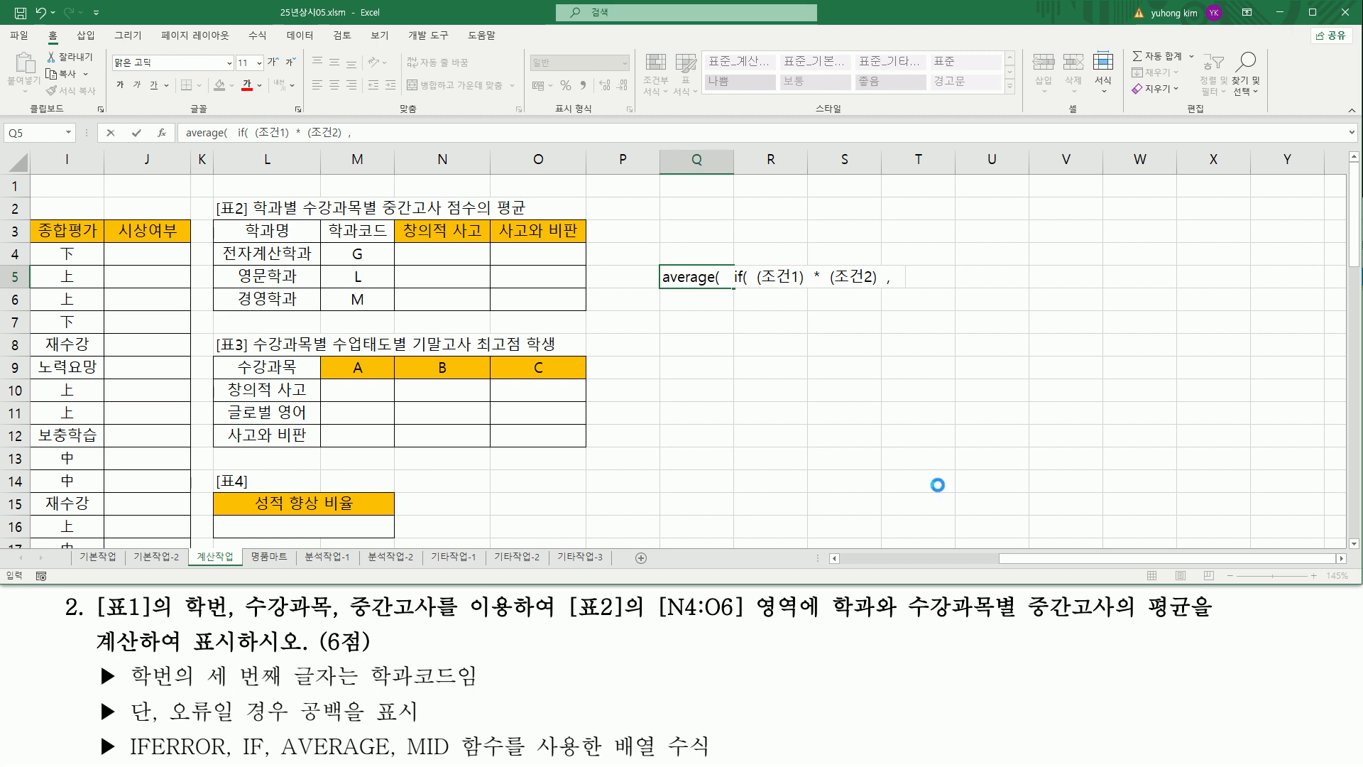
# - Complete the Q5 outline with 중간고사 as the IF result and close both functions
pyautogui.moveTo(1030, 620); pyautogui.dragTo(1215, 624)
pyautogui.press('Escape')
pyautogui.write('중ㄱ')
pyautogui.write('고사')
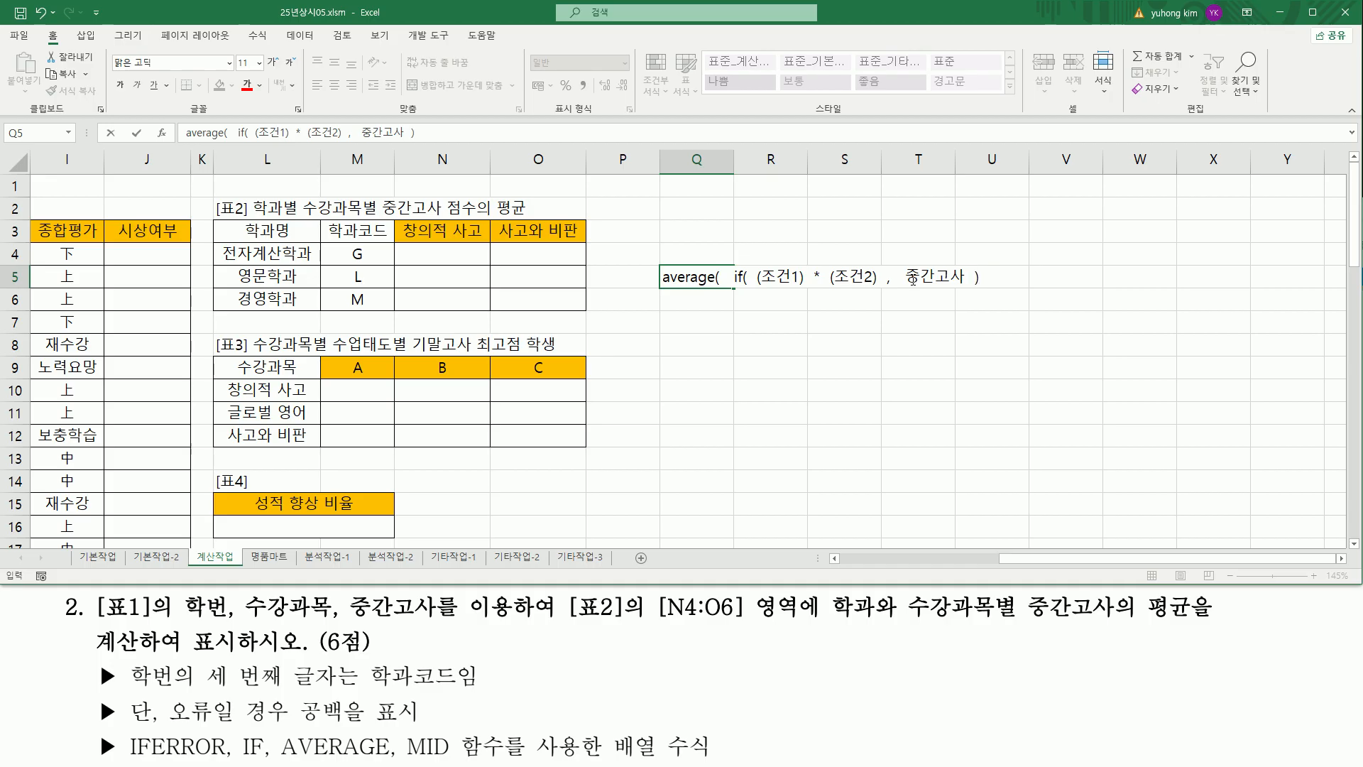
pyautogui.press('Return')
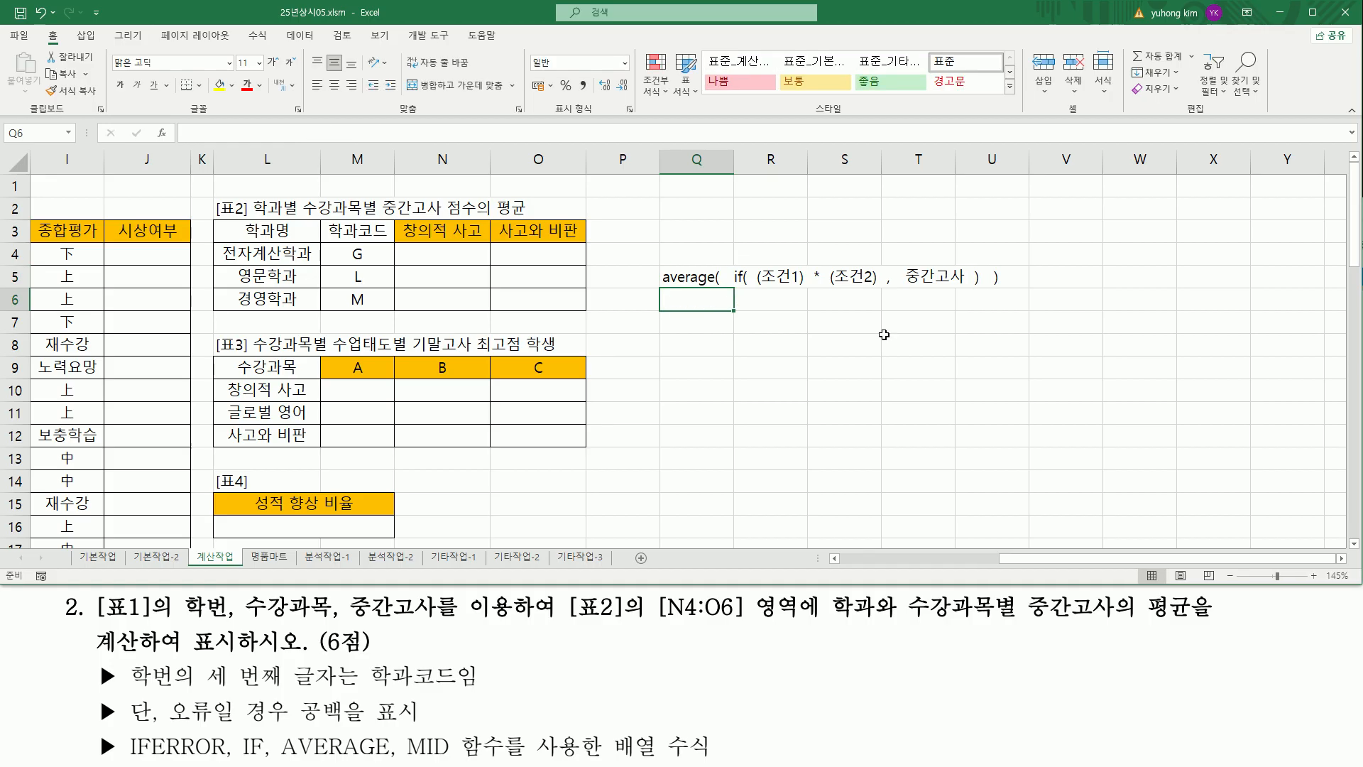
# - Review the Q5 outline's two multiplied conditions, the 중간고사 result and the enclosing average function
pyautogui.moveTo(840, 391); pyautogui.dragTo(830, 404)
pyautogui.hotkey('ctrl', '2')
pyautogui.moveTo(752, 292)
pyautogui.mouseDown()
pyautogui.moveTo(884, 289)
pyautogui.moveTo(880, 262)
pyautogui.moveTo(967, 285)
pyautogui.mouseUp()
pyautogui.moveTo(662, 287); pyautogui.dragTo(708, 287)
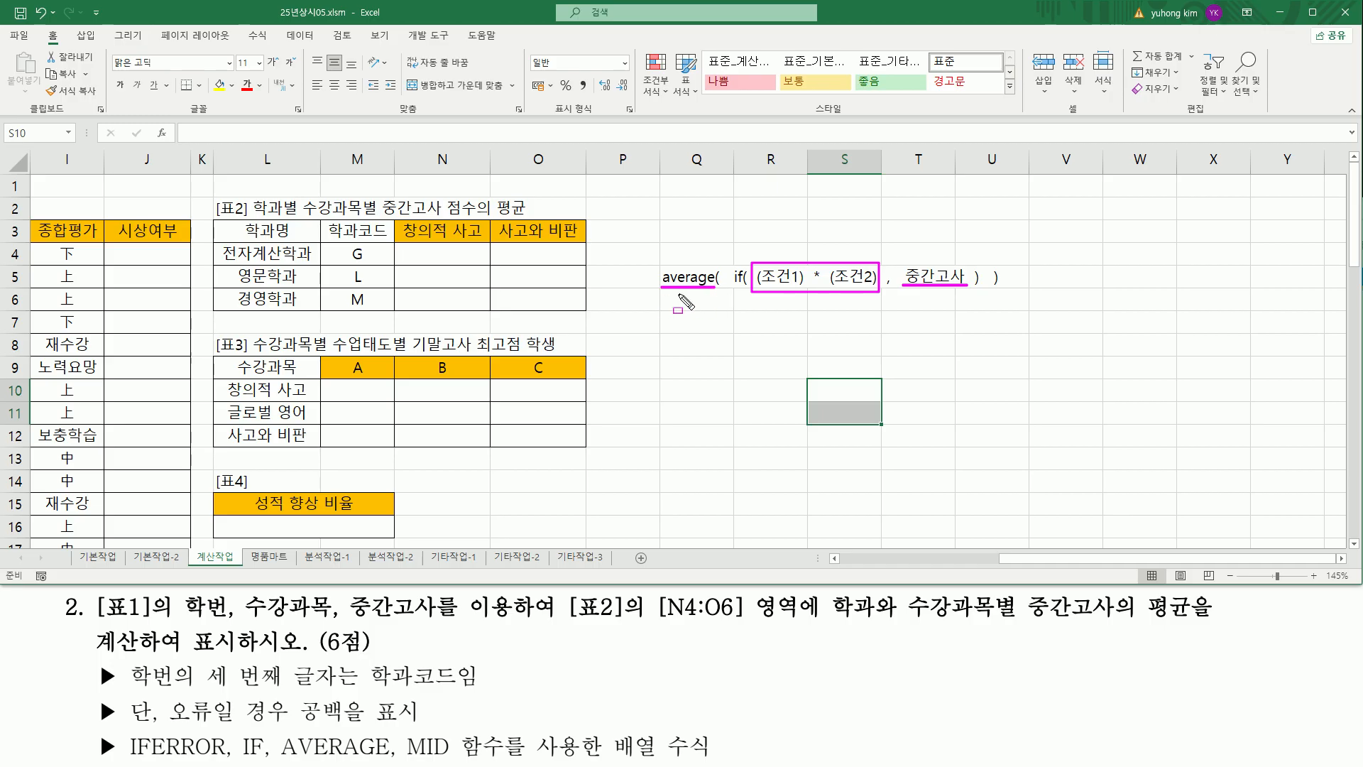
pyautogui.press('Escape')
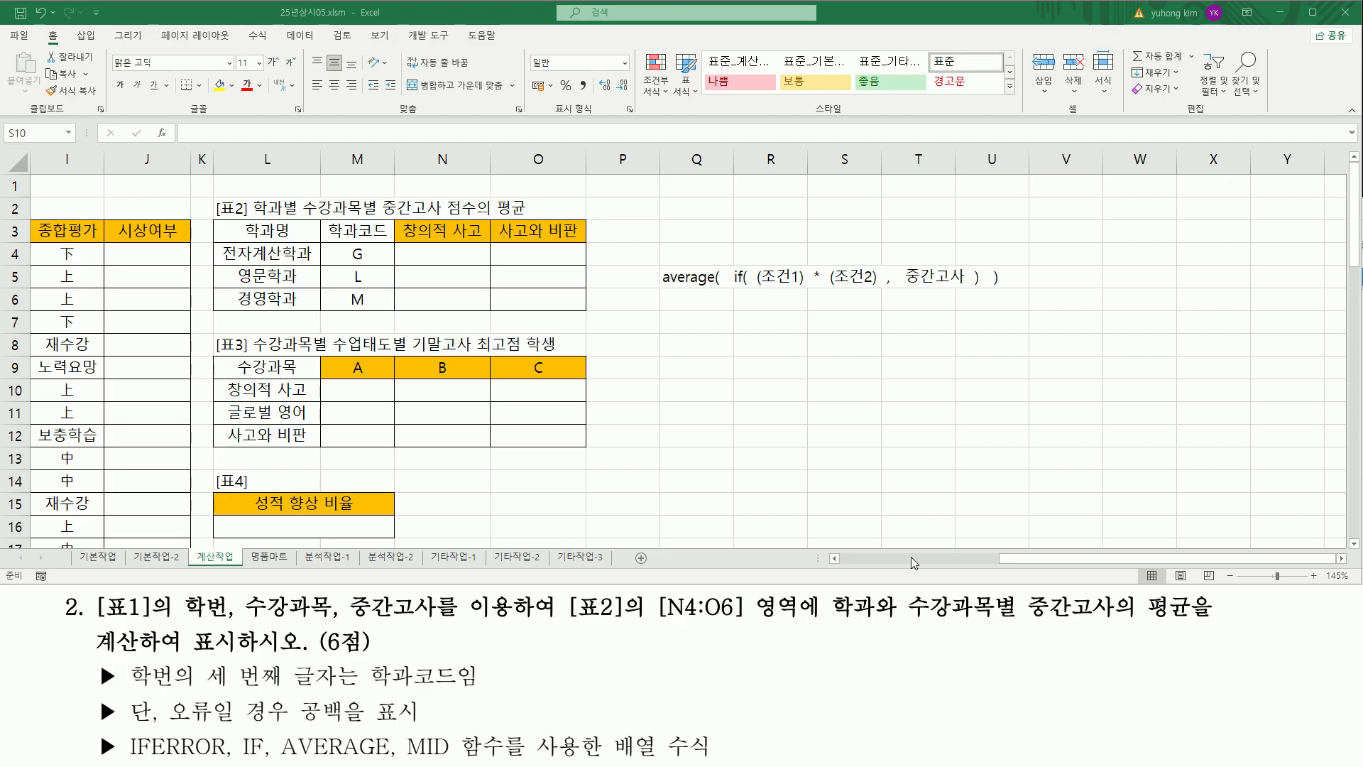
# - Check the N4 criteria in [표1]: 수강과목 against 창의적 사고, and the third character of 학번 against 학과코드 using MID
pyautogui.click(888, 559)
pyautogui.hotkey('ctrl', '2')
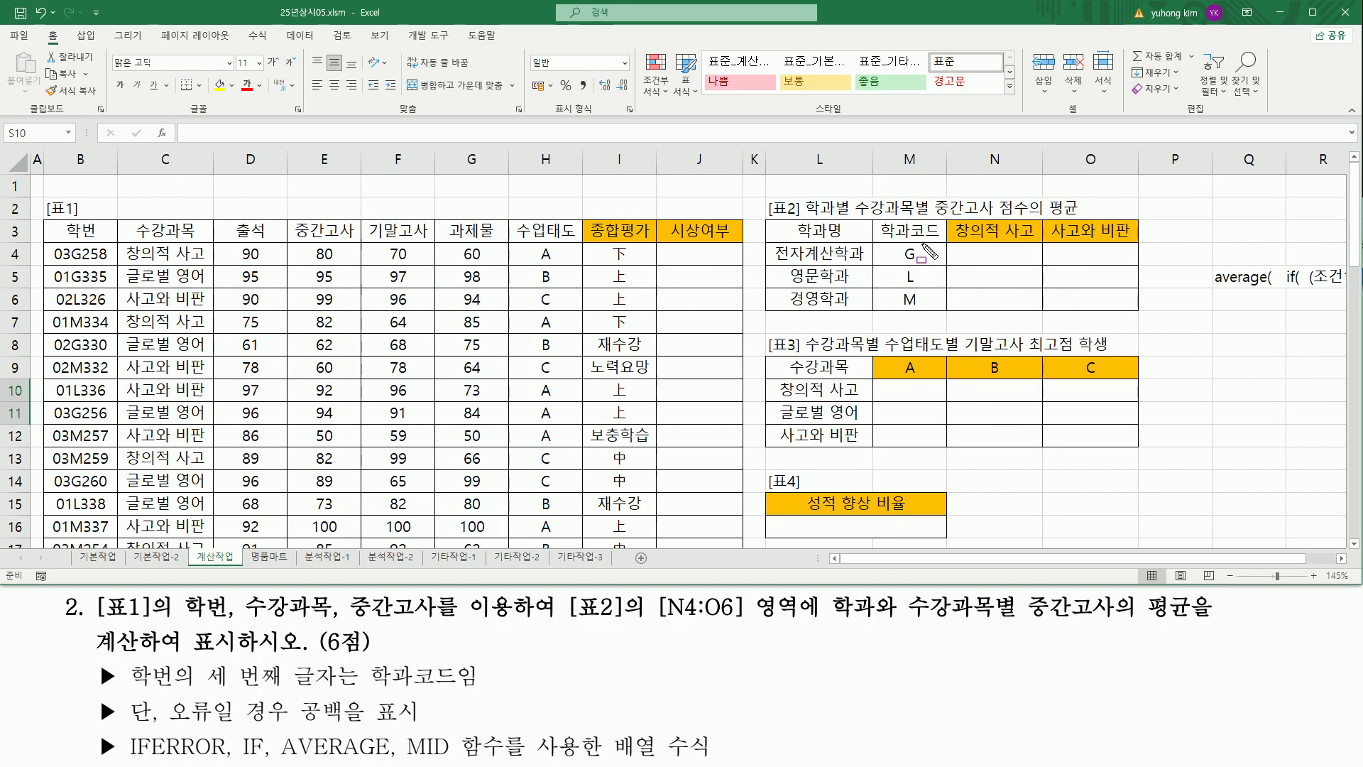
pyautogui.moveTo(951, 219); pyautogui.dragTo(1039, 243)
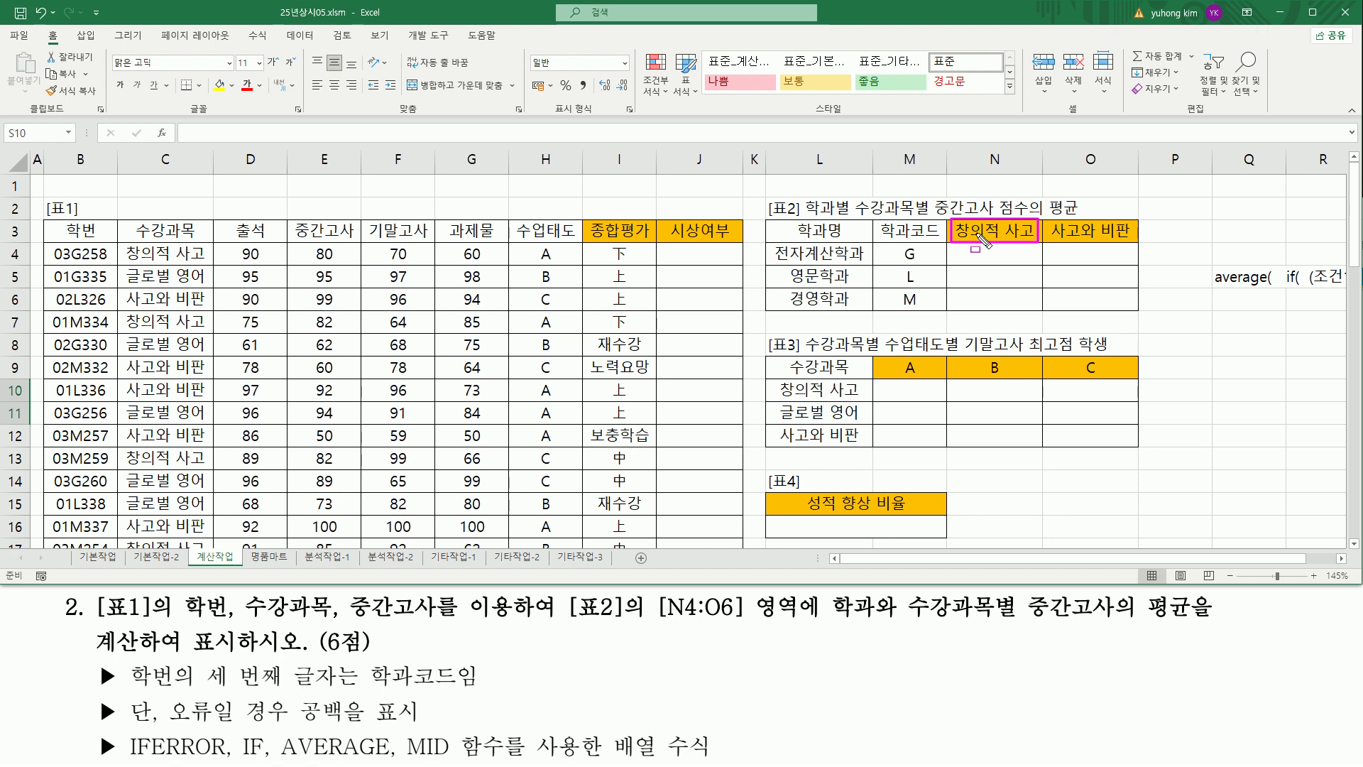
pyautogui.moveTo(128, 245)
pyautogui.mouseDown()
pyautogui.moveTo(210, 561)
pyautogui.moveTo(209, 546)
pyautogui.mouseUp()
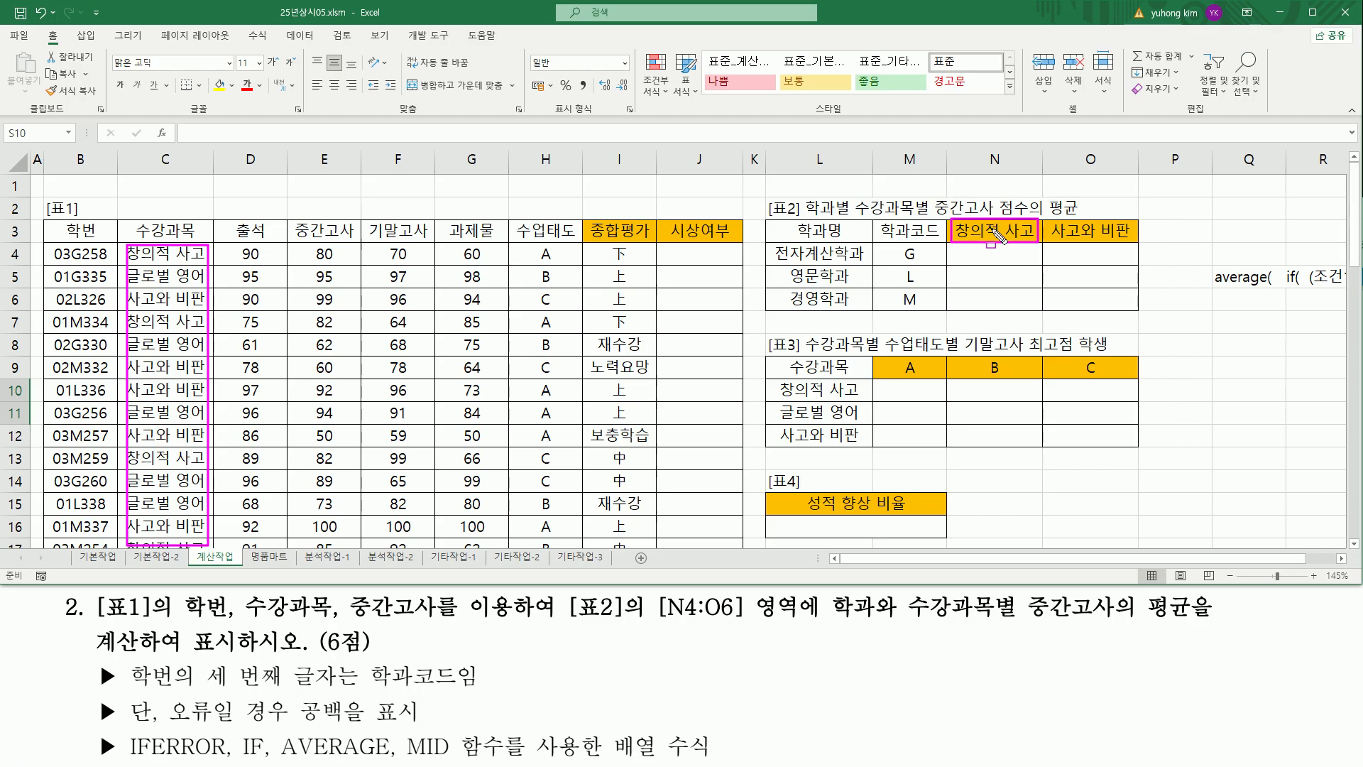
pyautogui.moveTo(900, 244); pyautogui.dragTo(920, 264)
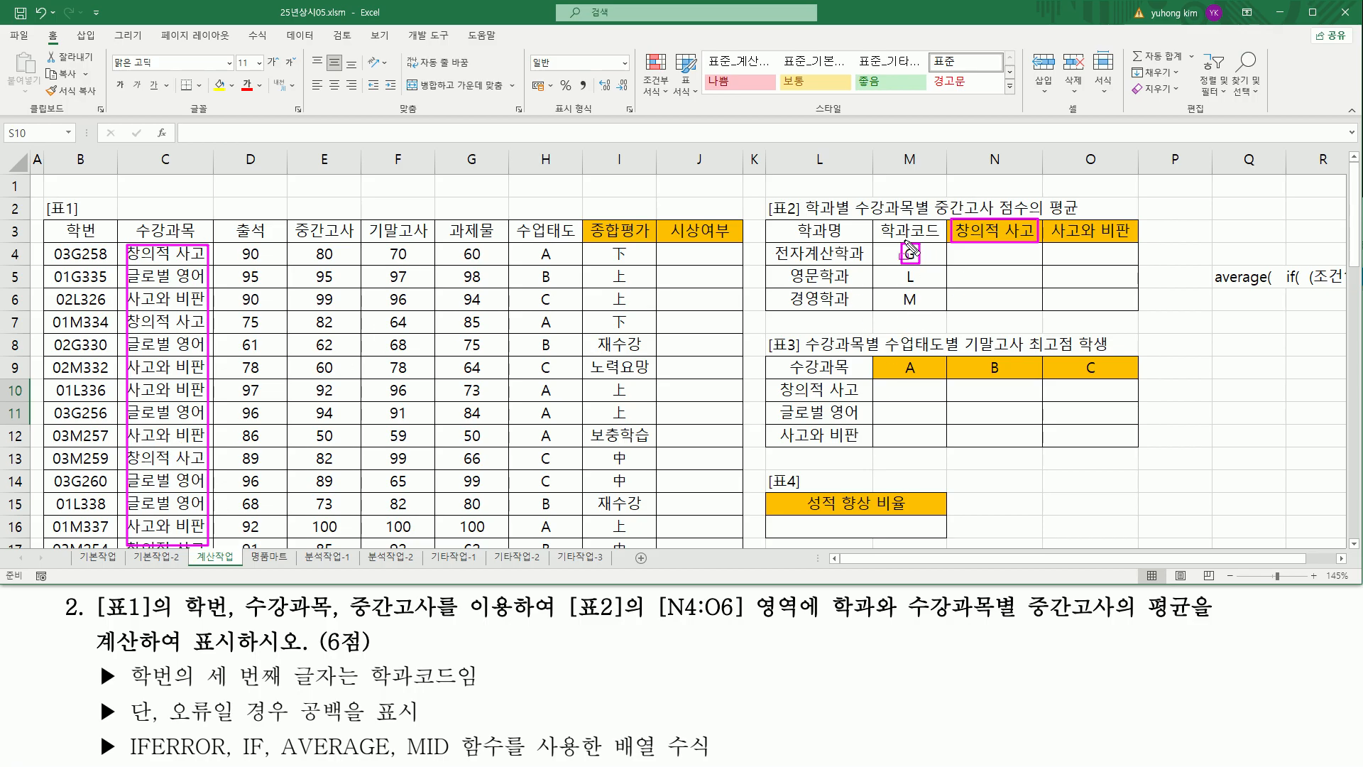
pyautogui.moveTo(89, 661)
pyautogui.mouseDown()
pyautogui.moveTo(120, 688)
pyautogui.moveTo(458, 689)
pyautogui.mouseUp()
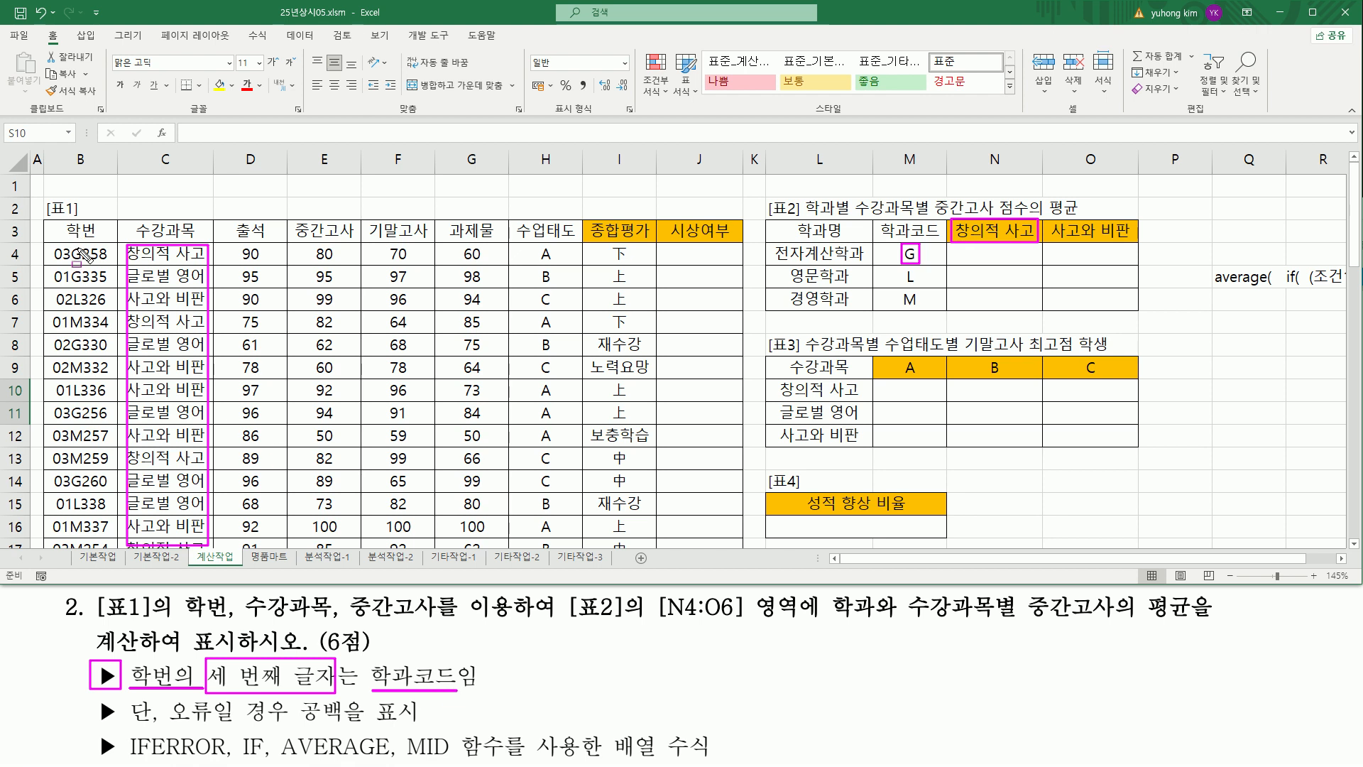
pyautogui.moveTo(68, 243); pyautogui.dragTo(87, 546)
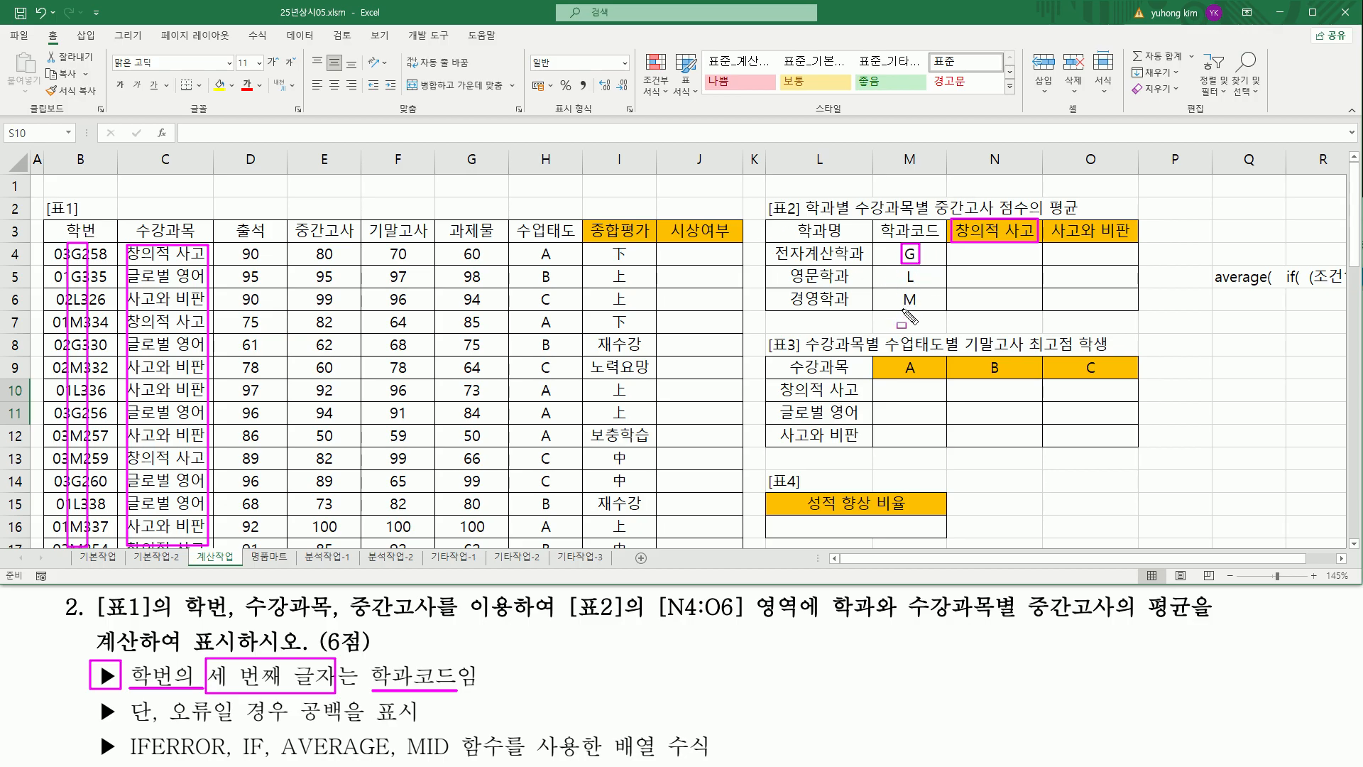
pyautogui.moveTo(405, 732)
pyautogui.mouseDown()
pyautogui.moveTo(425, 753)
pyautogui.moveTo(504, 760)
pyautogui.mouseUp()
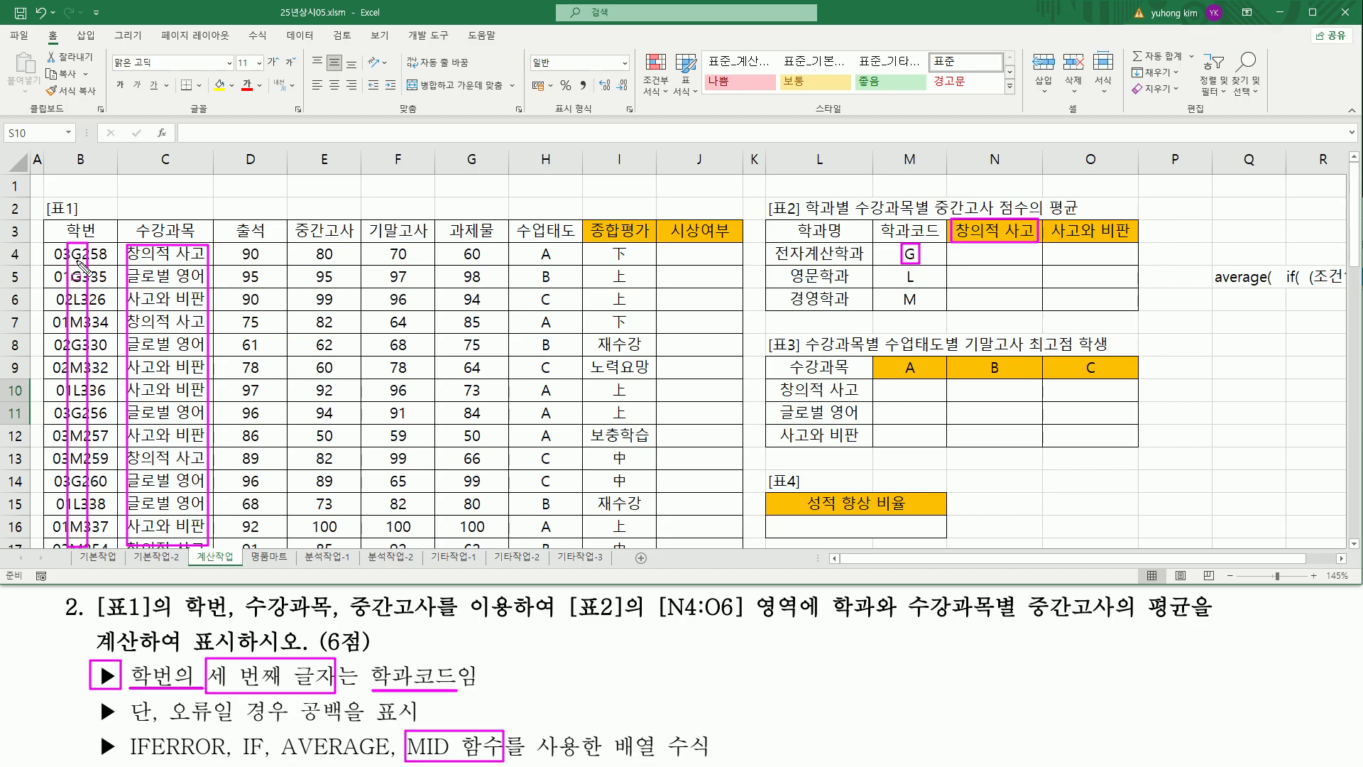
pyautogui.press('Escape')
# - Begin the N4 formula with "=AVERAGE( IF( (", leaving the first condition open
pyautogui.click(989, 253)
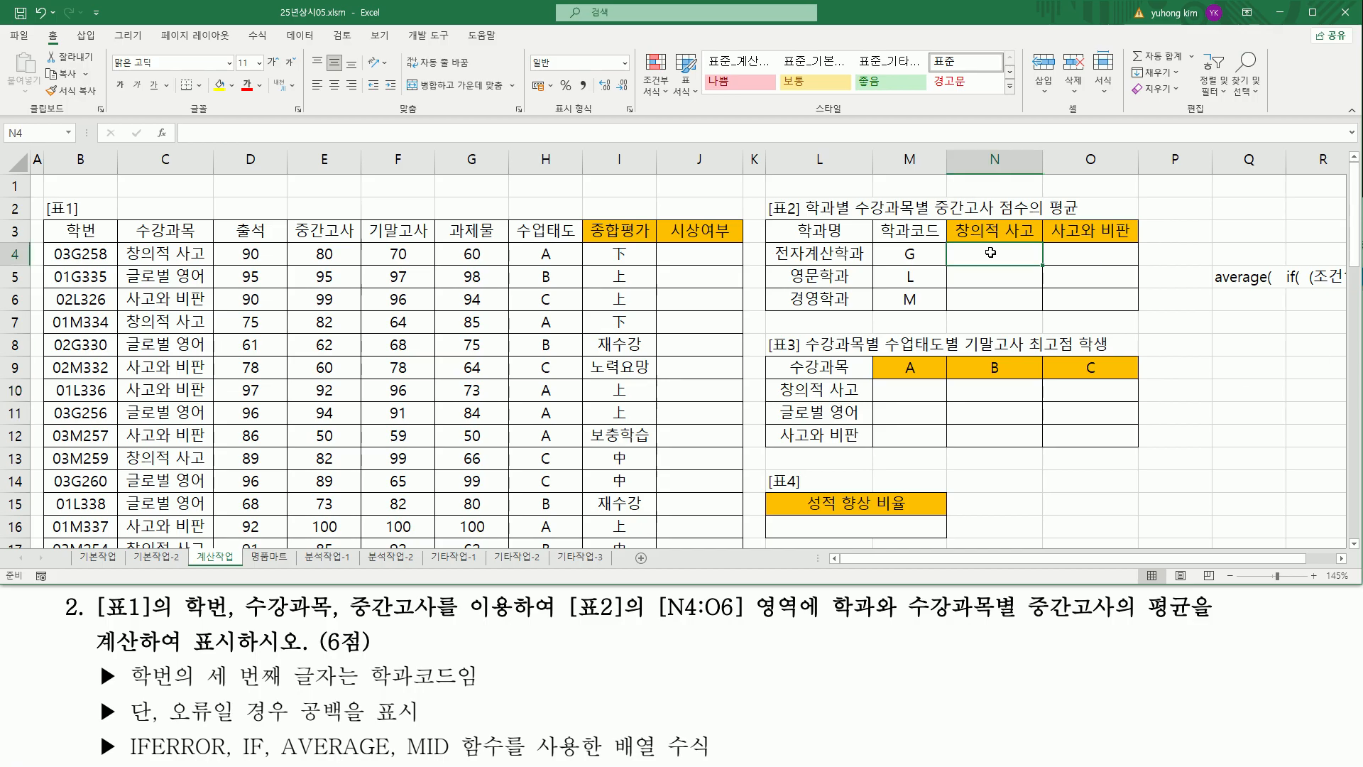
pyautogui.write('=')
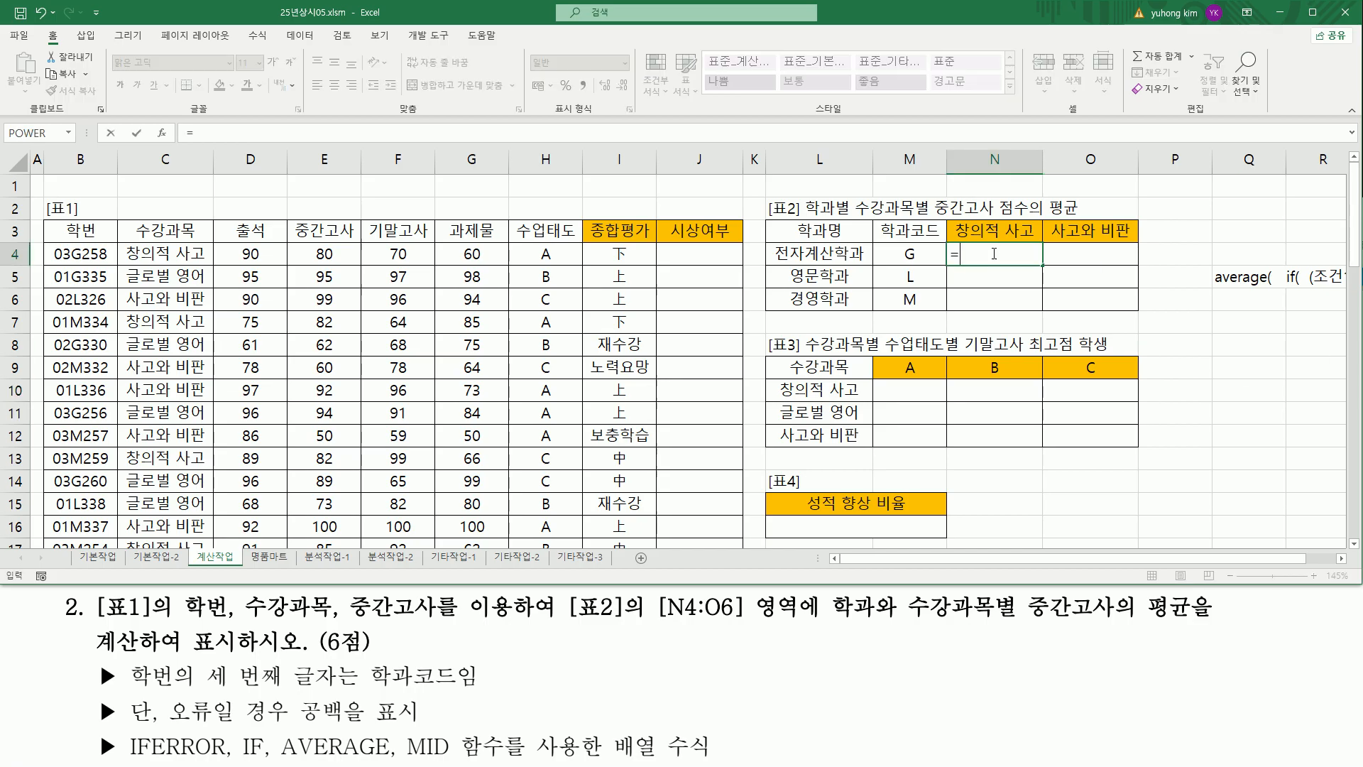
pyautogui.write('ave')
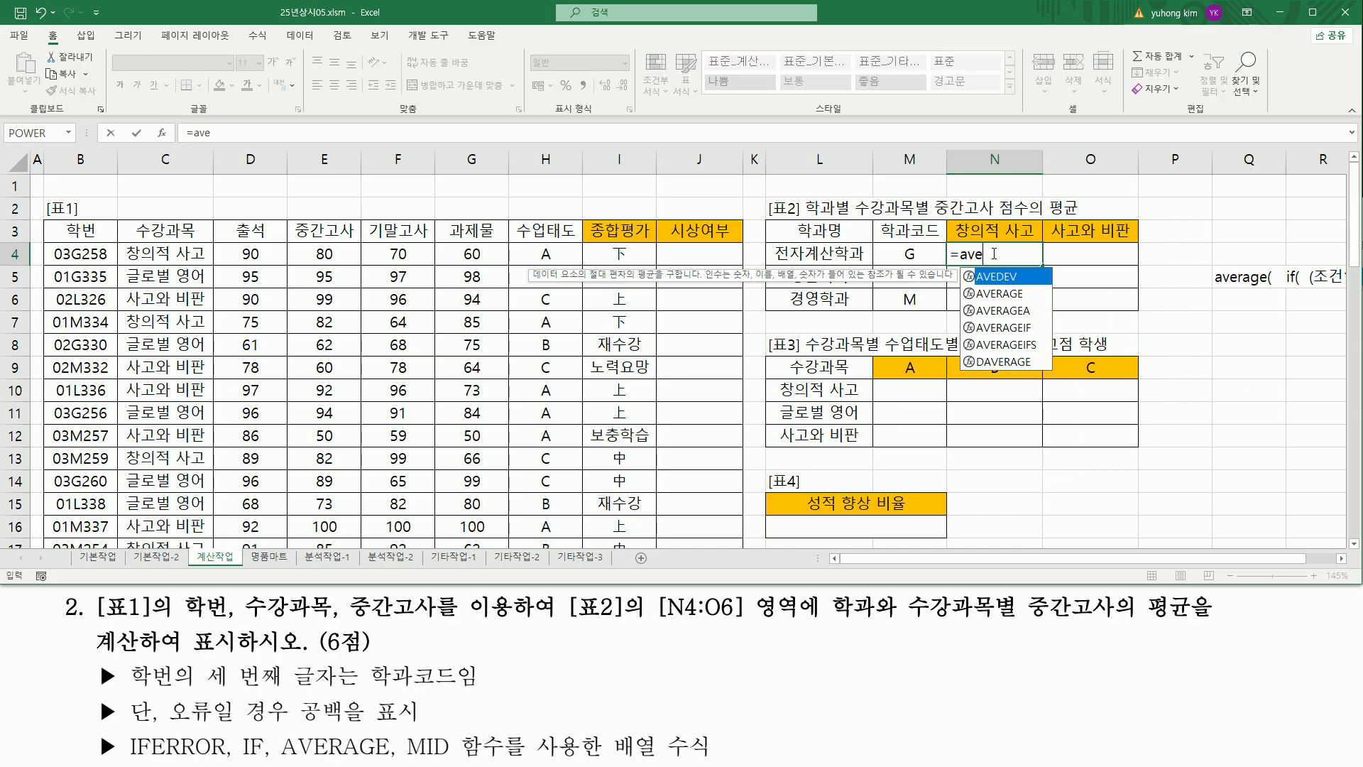
pyautogui.write('rage')
pyautogui.press('Tab')
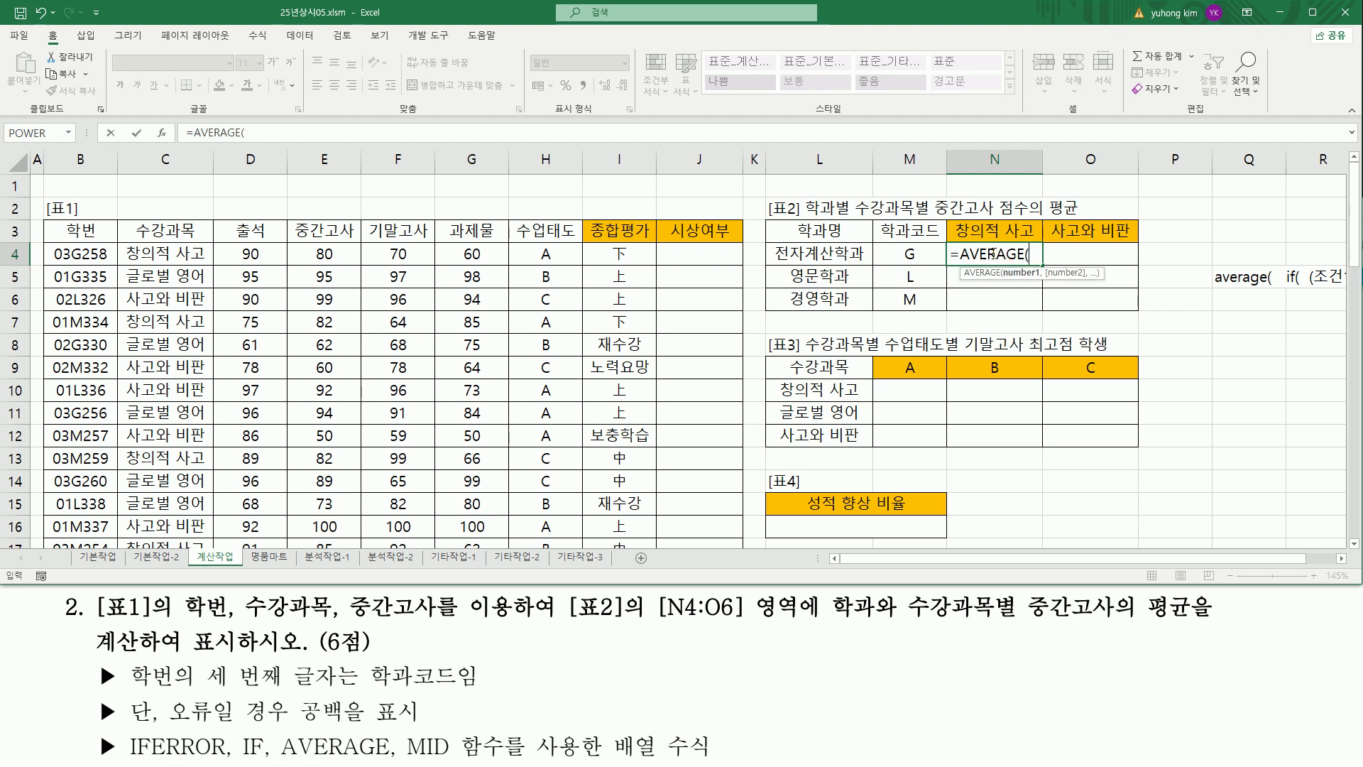
pyautogui.write('if')
pyautogui.press('Tab')
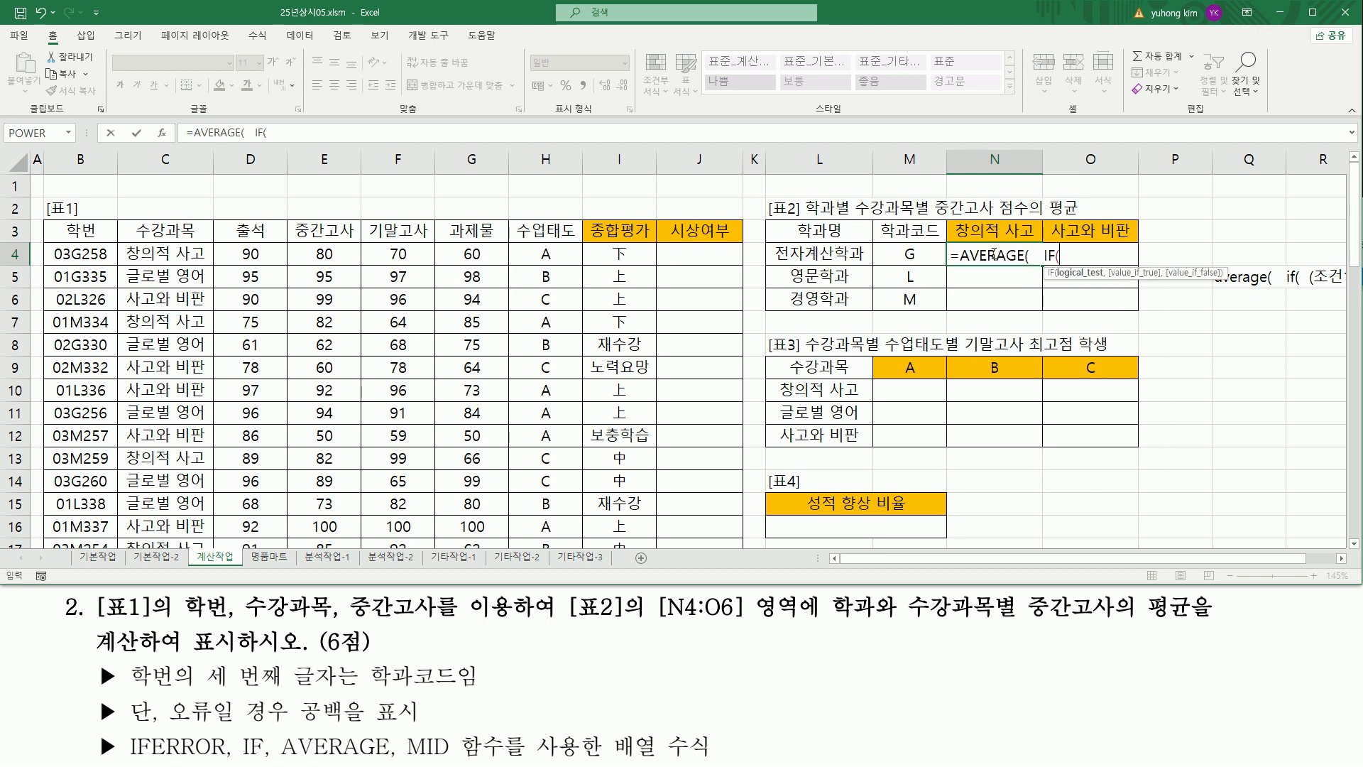
pyautogui.write('(')
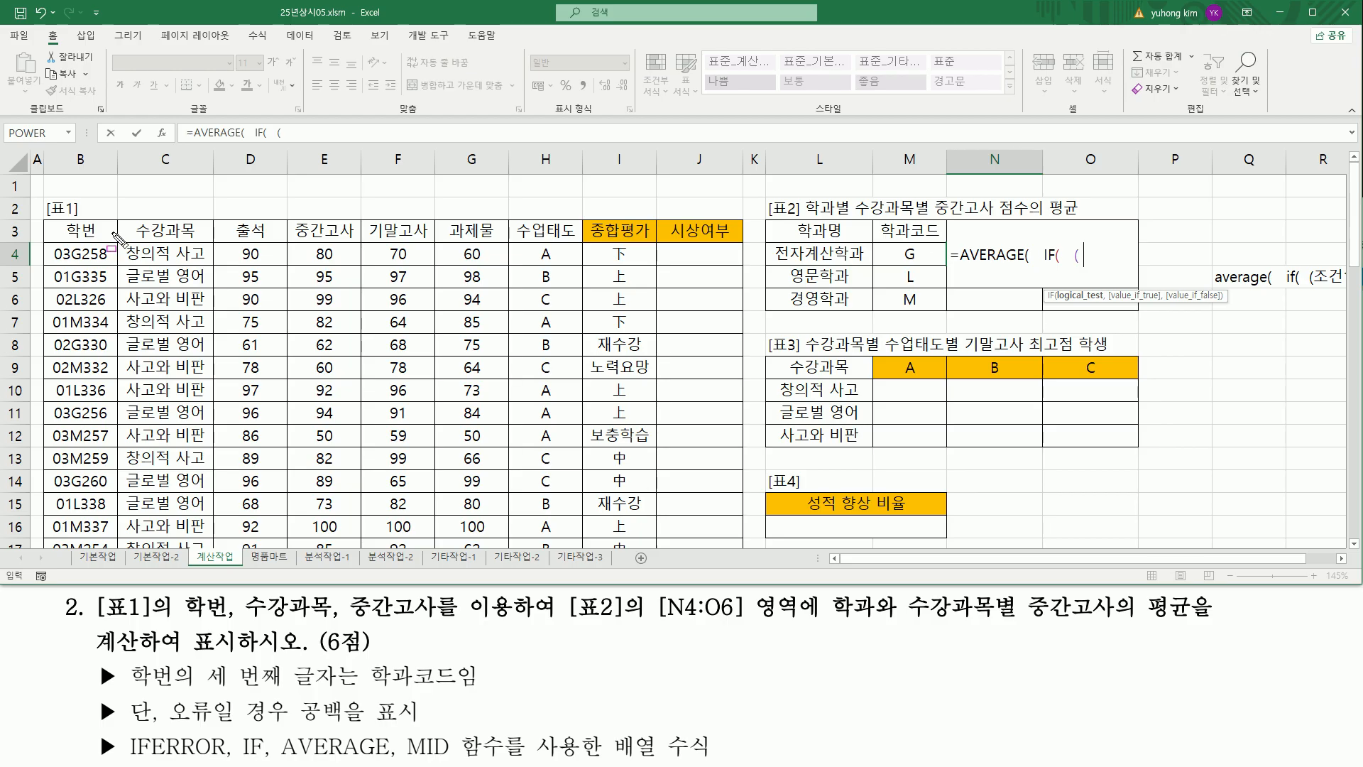
# - Extract the department code in the first condition with MID( B4:B30, 3, 1 ) over the 학번 column
pyautogui.moveTo(69, 243); pyautogui.dragTo(86, 553)
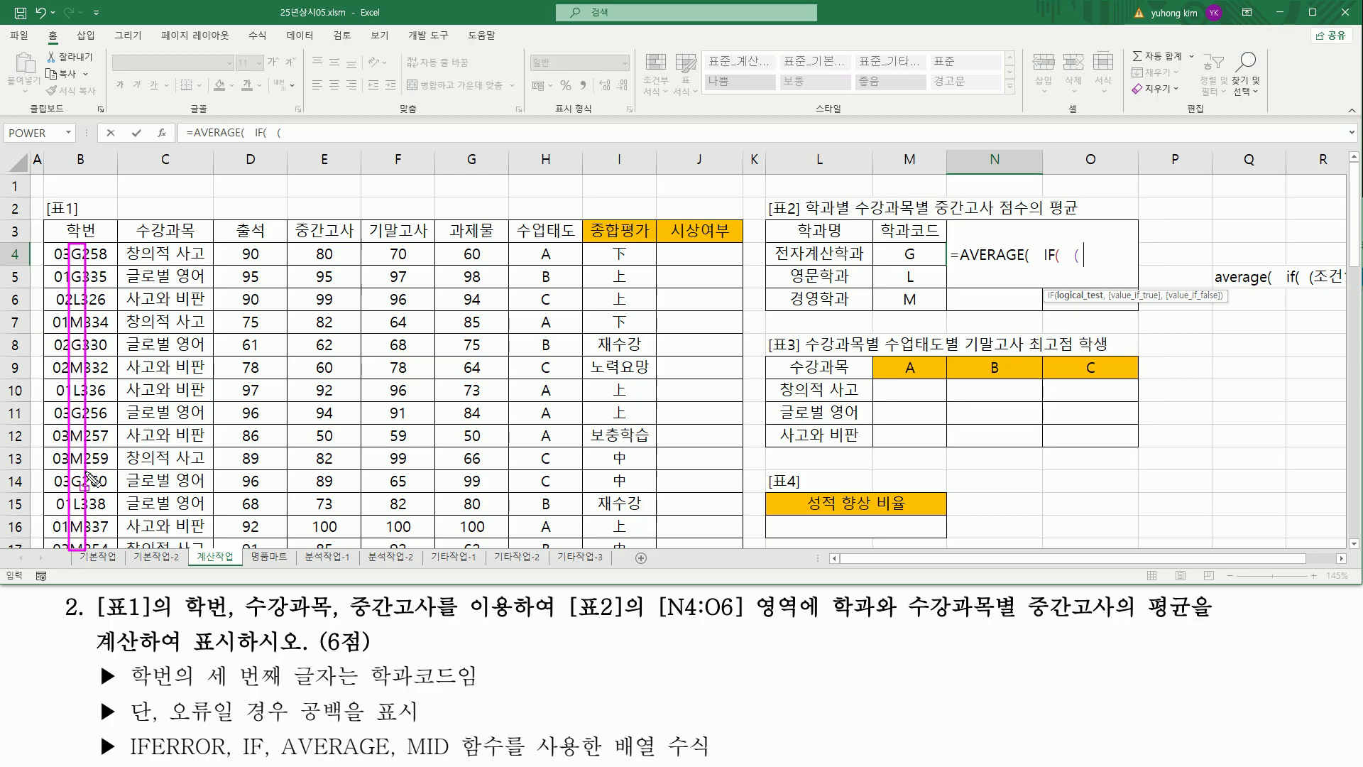
pyautogui.press('Escape')
pyautogui.click(1125, 256)
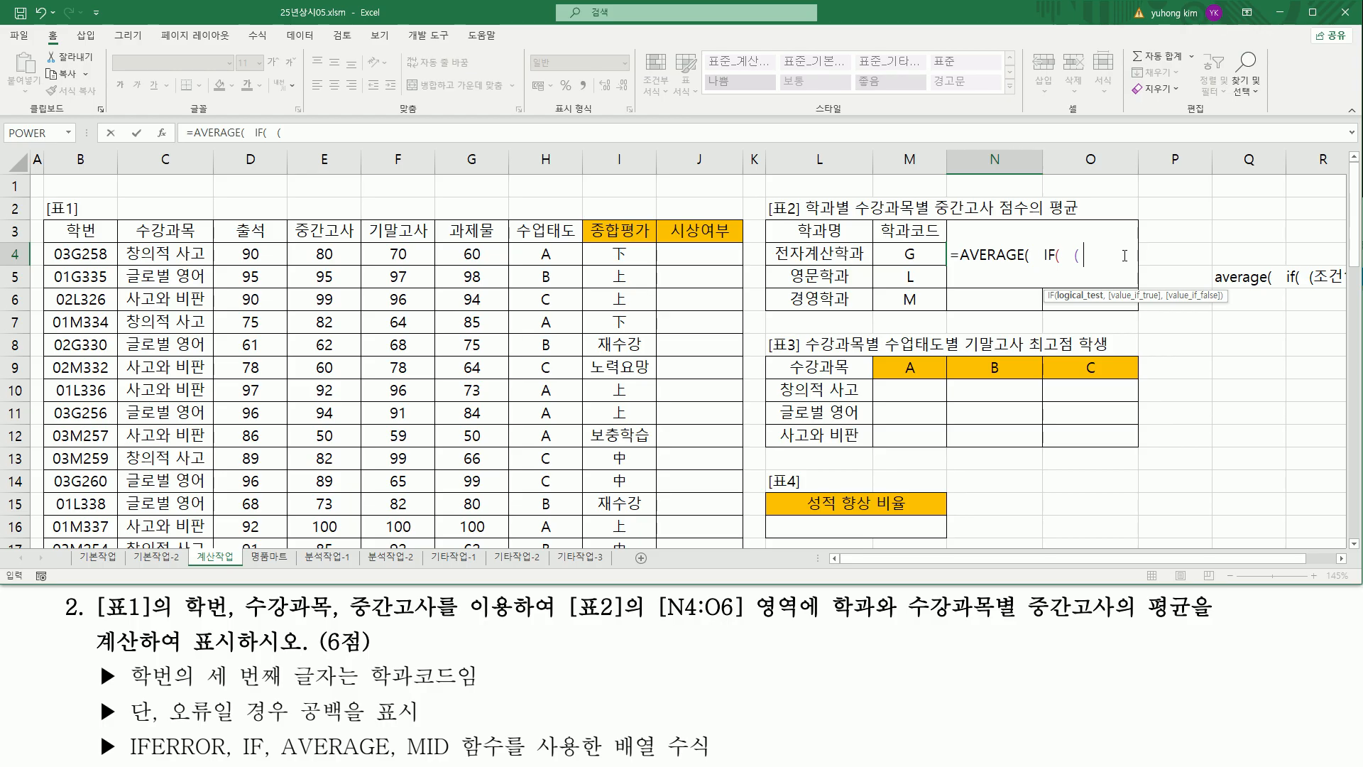
pyautogui.write('mid')
pyautogui.press('Tab')
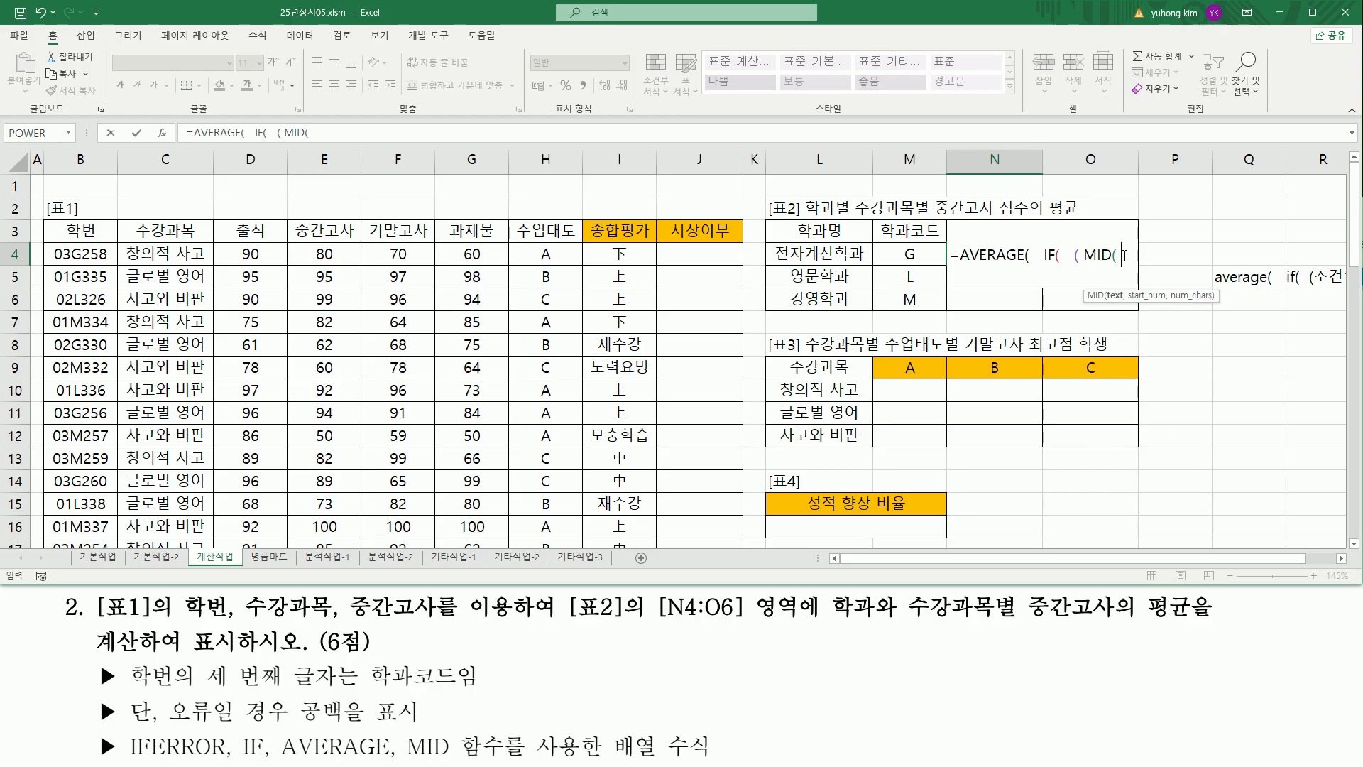
pyautogui.moveTo(80, 253); pyautogui.dragTo(81, 506)
pyautogui.scroll(5, 455, 397)
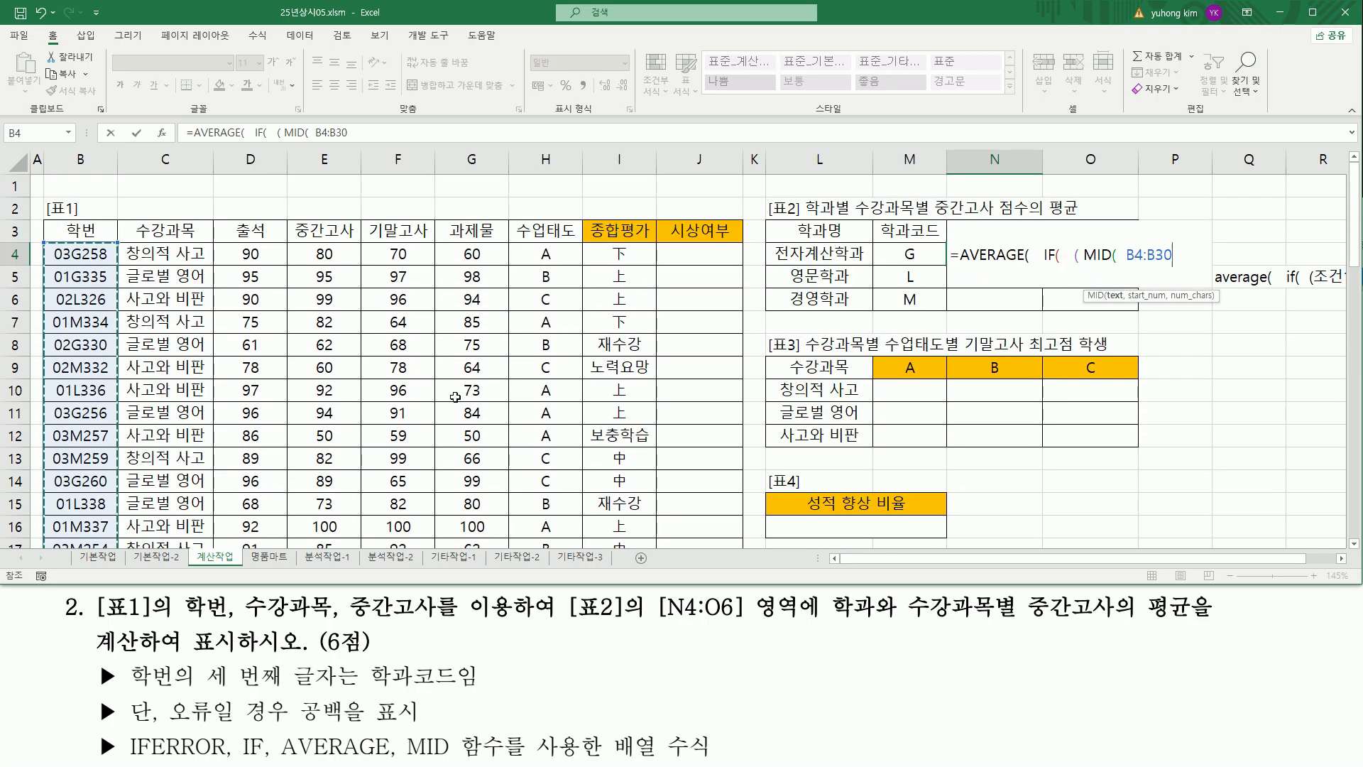
pyautogui.write(', 3,')
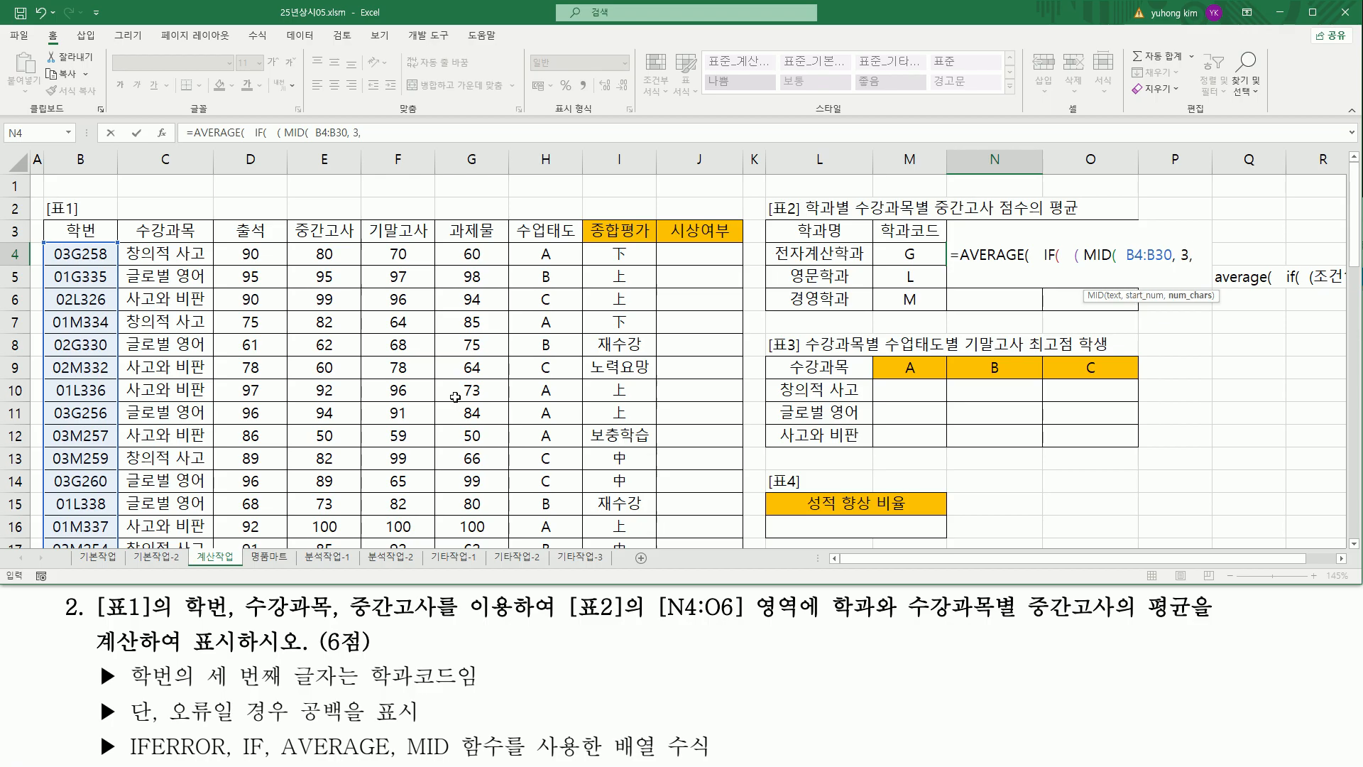
pyautogui.write(' 1  )')
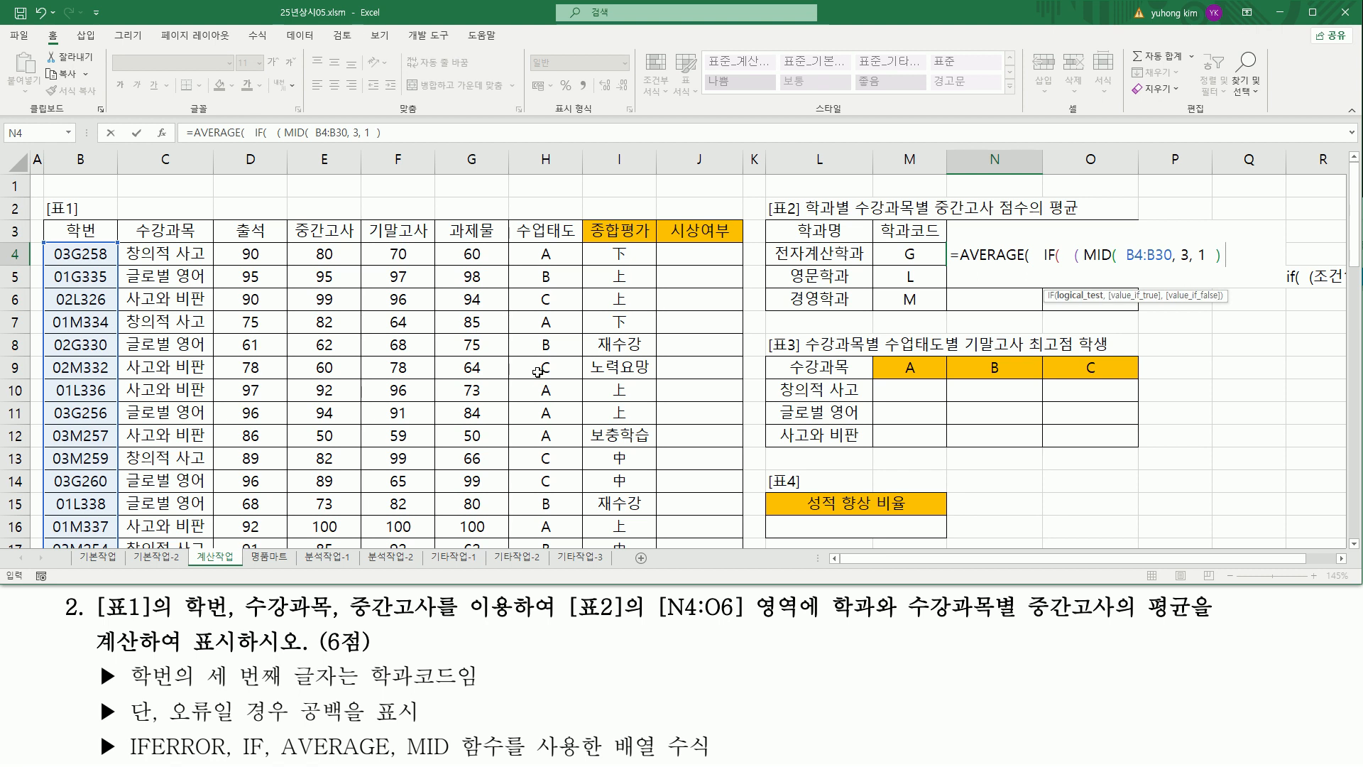
# - Compare the MID expression with the 학과코드 in M4, close the first condition, and open a second one multiplied by it
pyautogui.moveTo(1082, 266); pyautogui.dragTo(1230, 265)
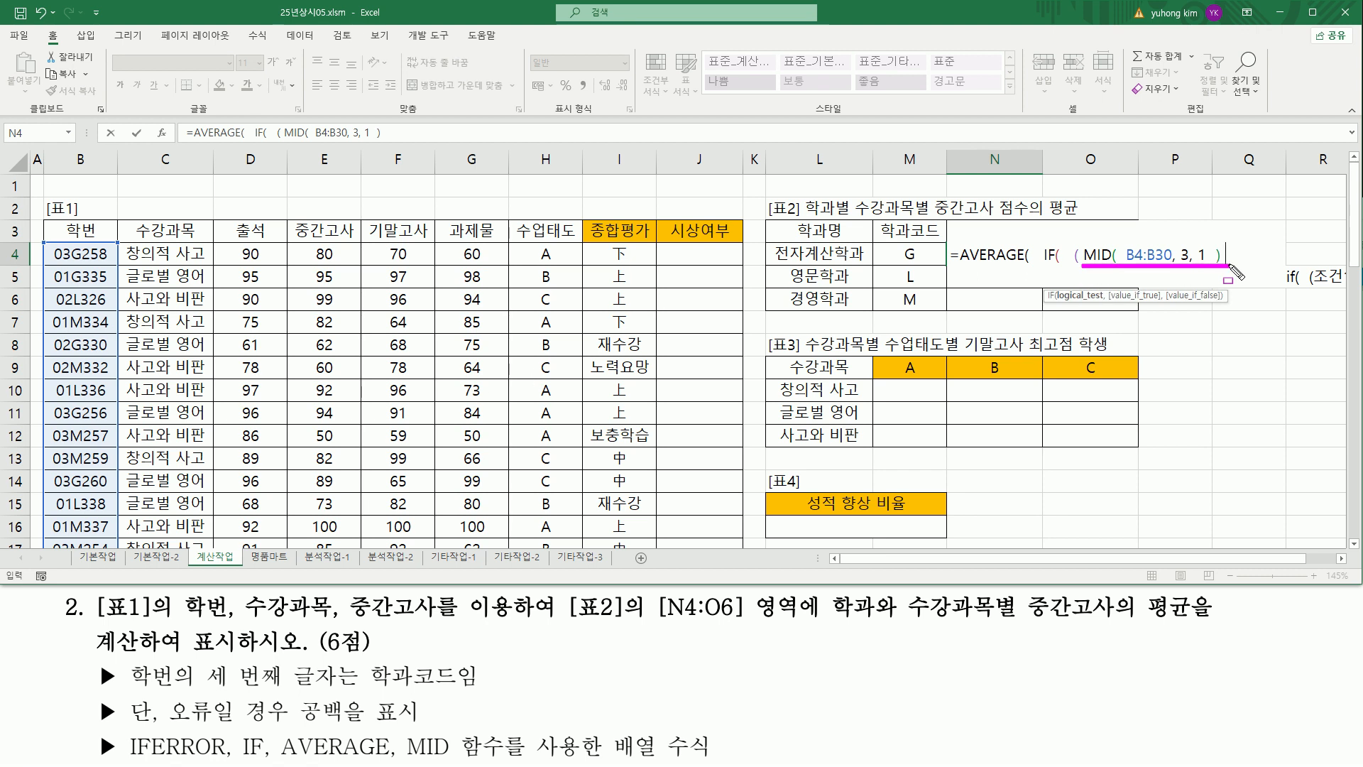
pyautogui.moveTo(903, 244); pyautogui.dragTo(923, 265)
pyautogui.press('Escape')
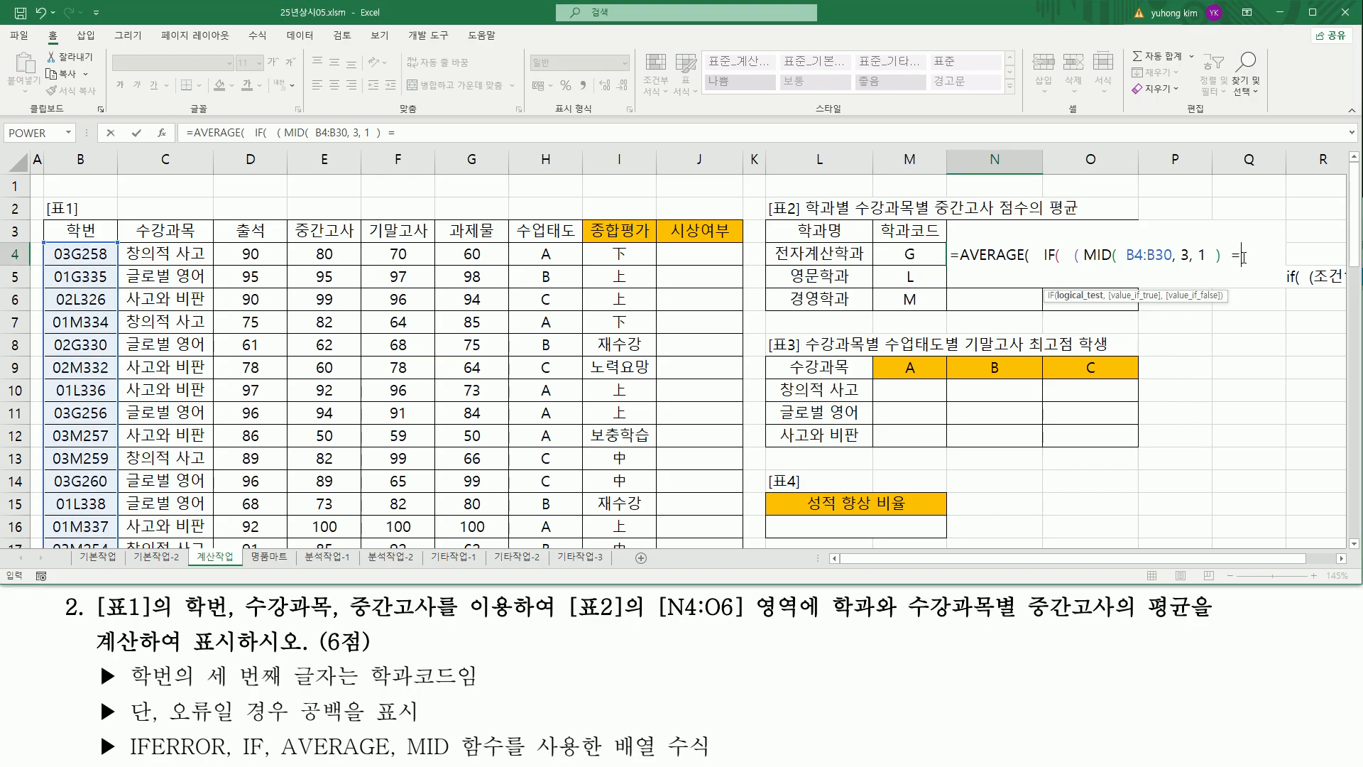
pyautogui.click(896, 247)
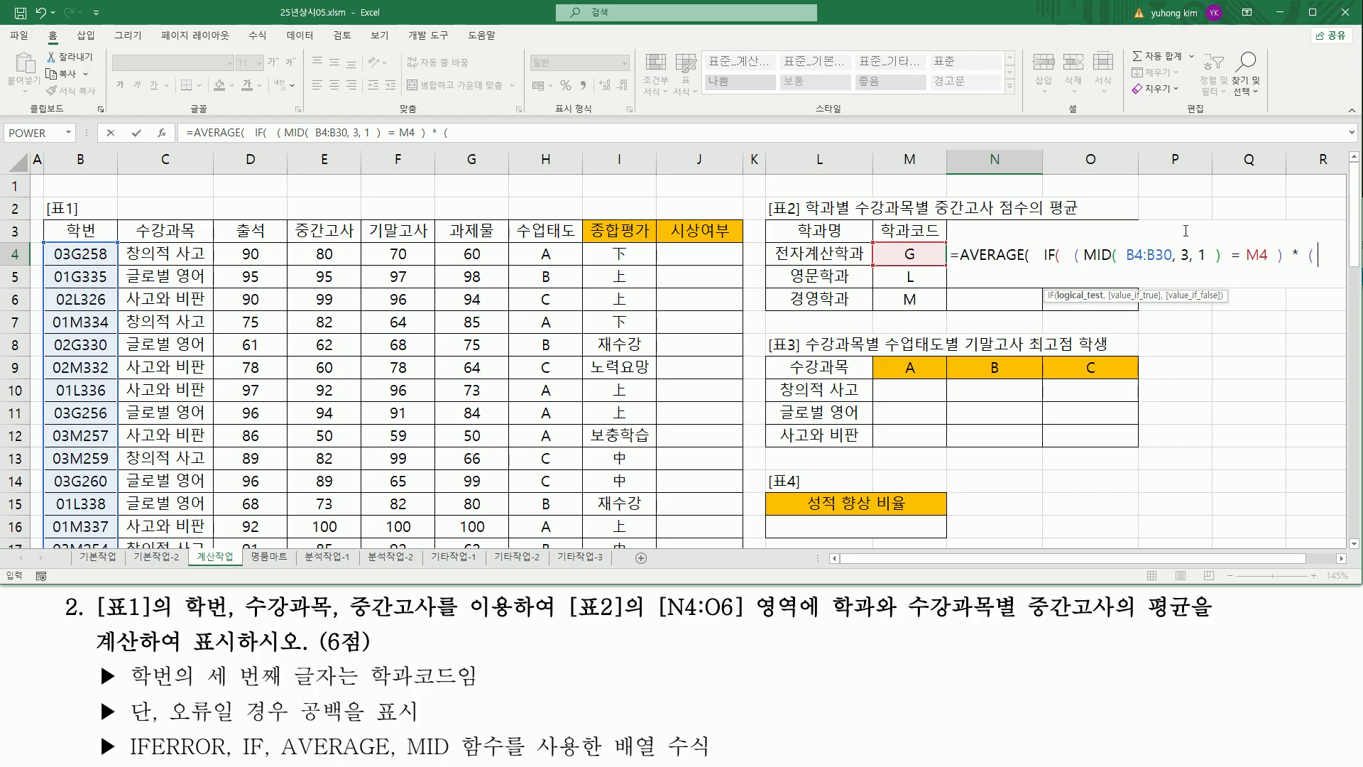
# - Complete the second condition as C4:C30 = N3 to match 수강과목, and continue to the IF result argument
pyautogui.moveTo(183, 253); pyautogui.dragTo(179, 504)
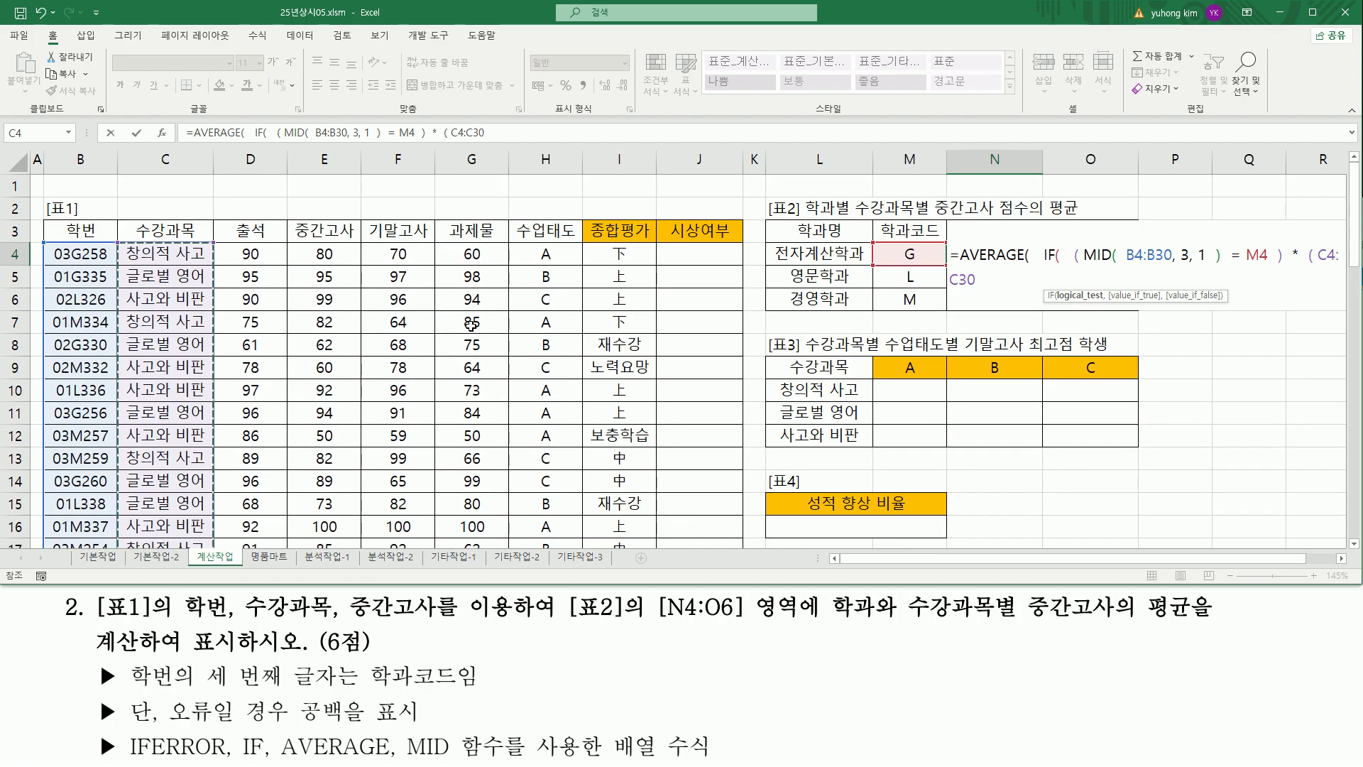
pyautogui.write('= N3')
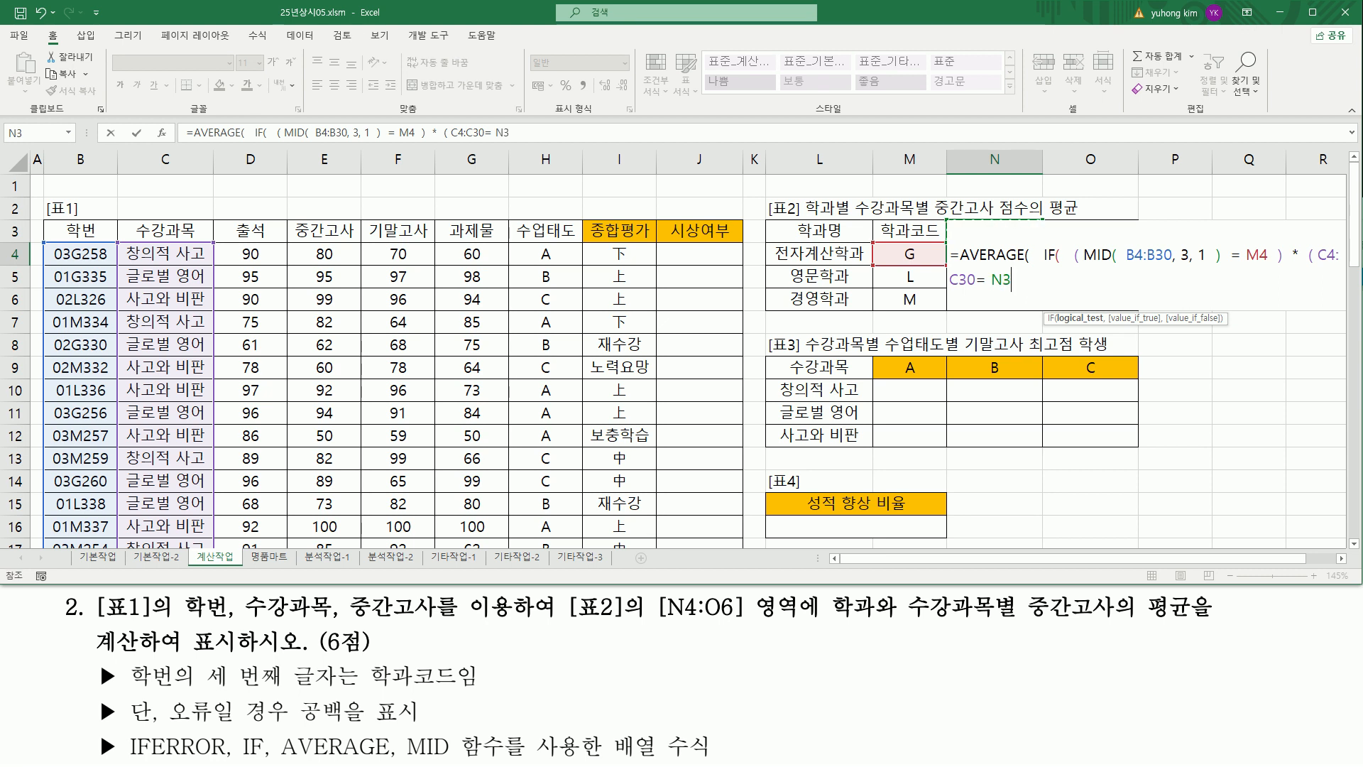
pyautogui.click(979, 279)
pyautogui.write(',')
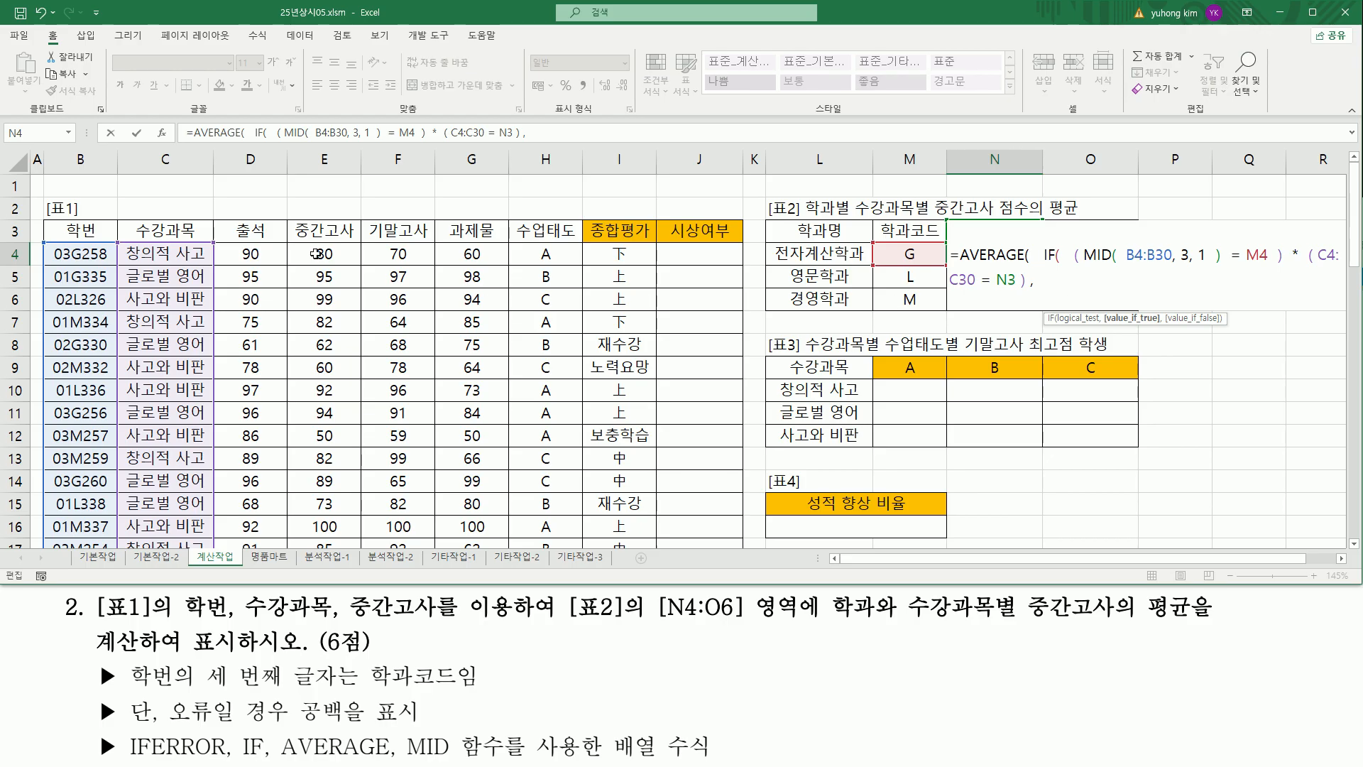
# - Use the 중간고사 range E4:E30 as the IF result, close both functions, and enter N4 as an array formula
pyautogui.moveTo(318, 253); pyautogui.dragTo(331, 505)
pyautogui.scroll(5, 812, 395)
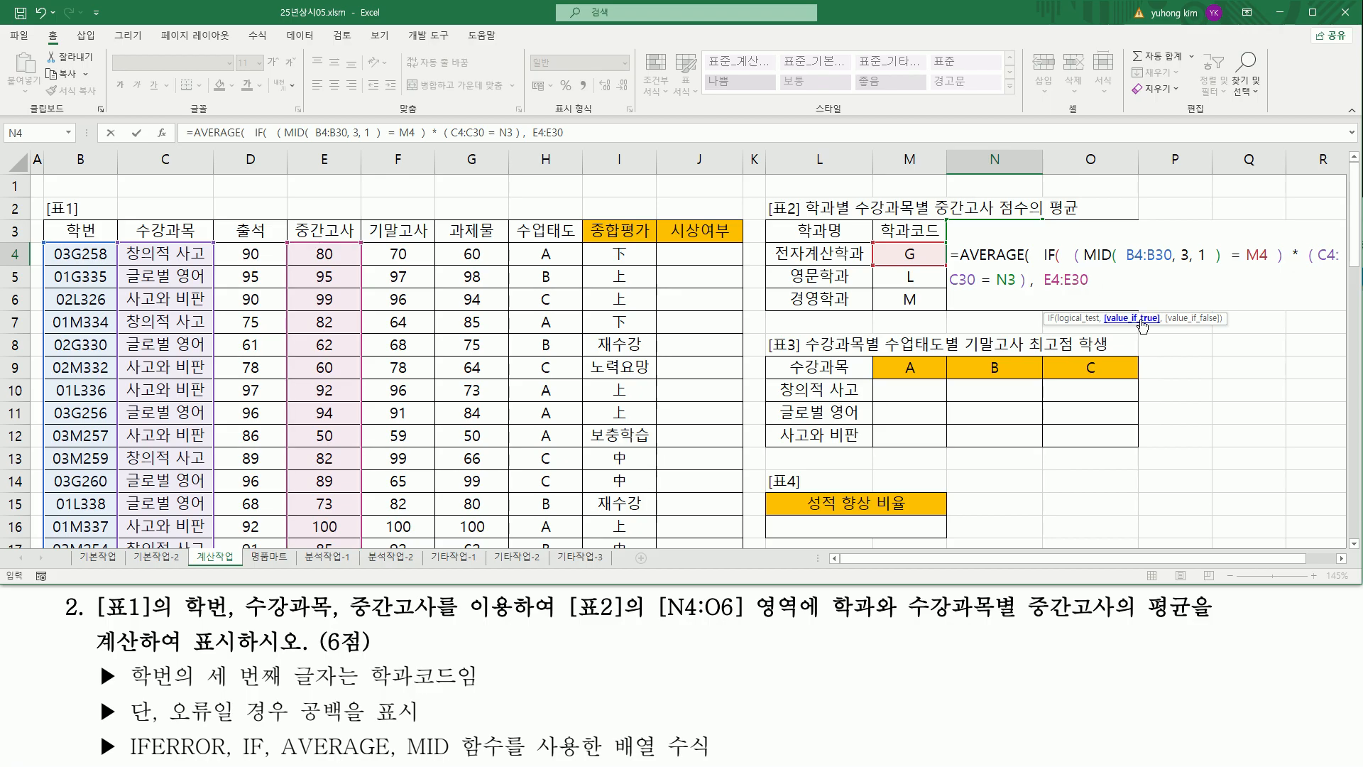
pyautogui.write(')')
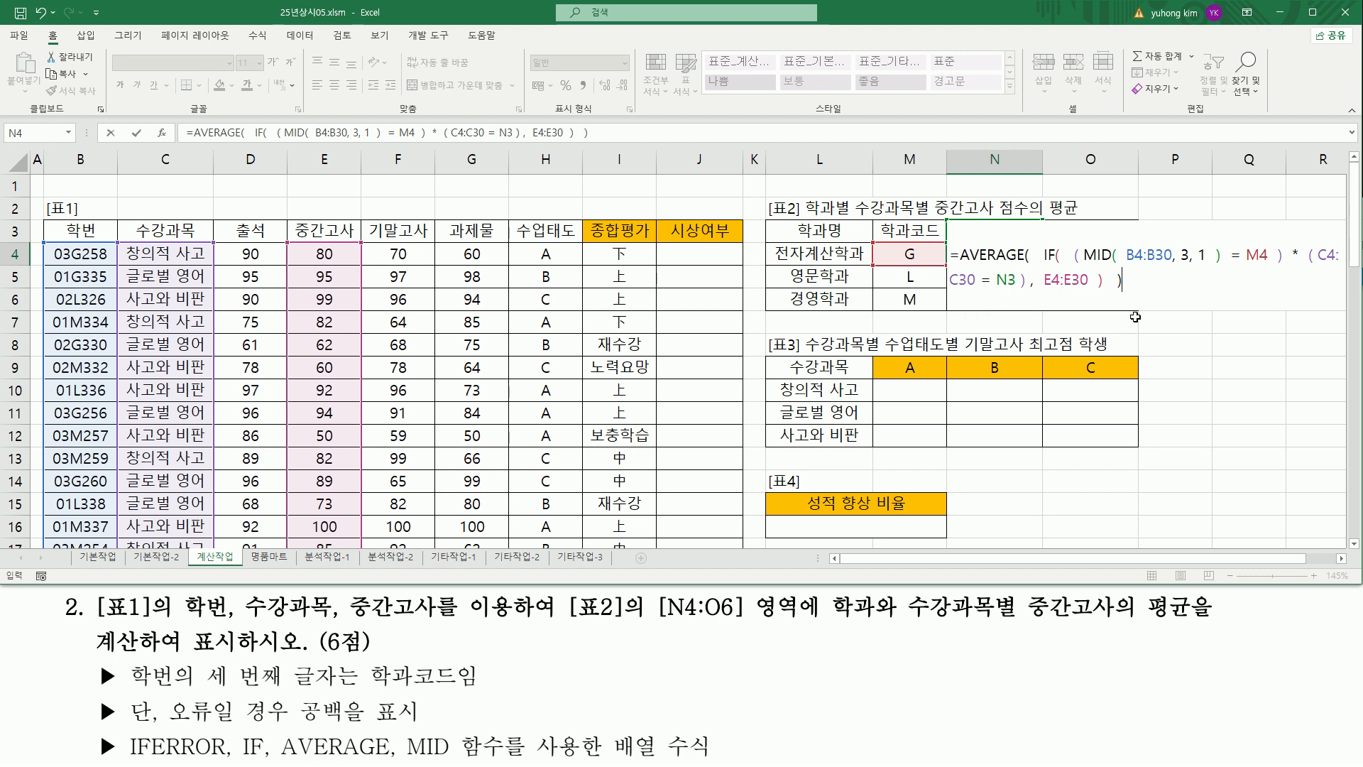
pyautogui.hotkey('ctrl', 'shift', 'Return')
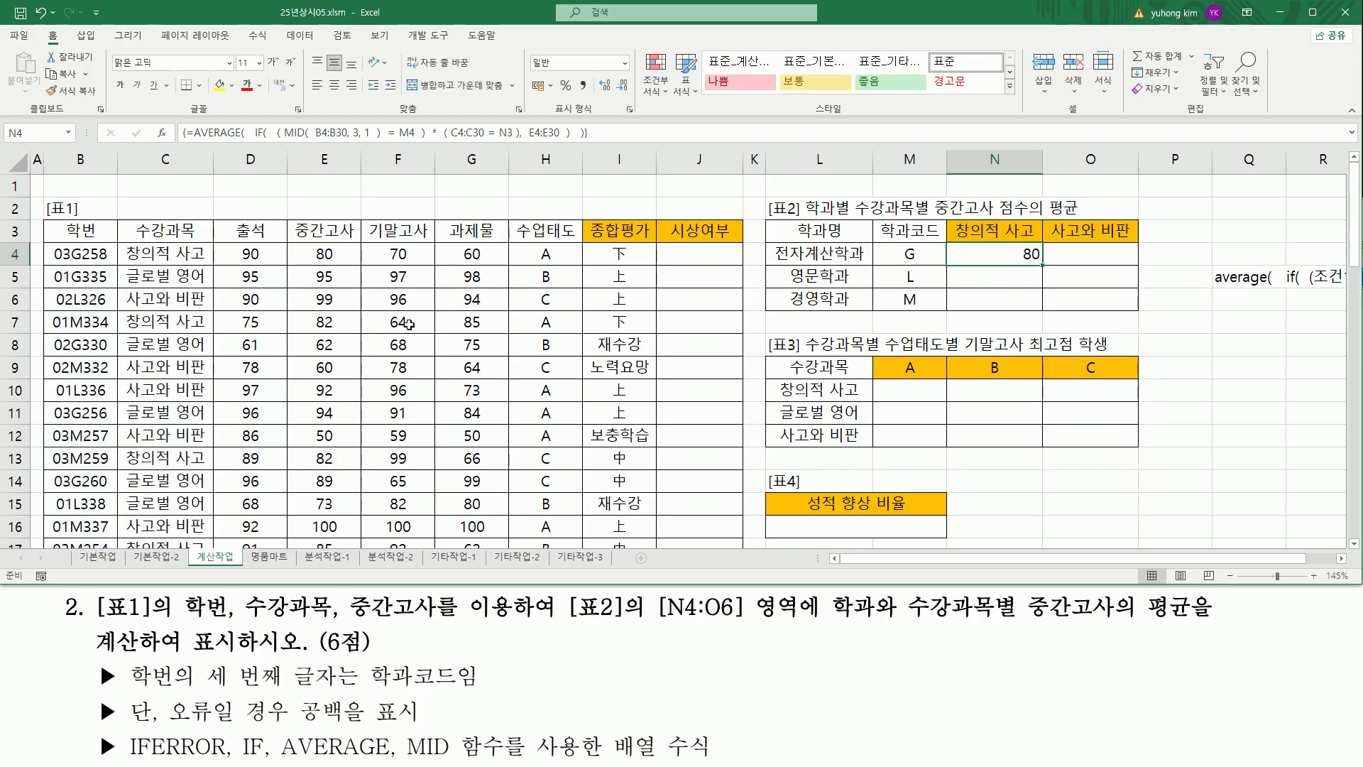
# - Reopen the N4 formula and make its 학번, 수강과목 and 중간고사 ranges absolute as $B$4:$B$30, $C$4:$C$30 and $E$4:$E$30
pyautogui.doubleClick(1008, 256)
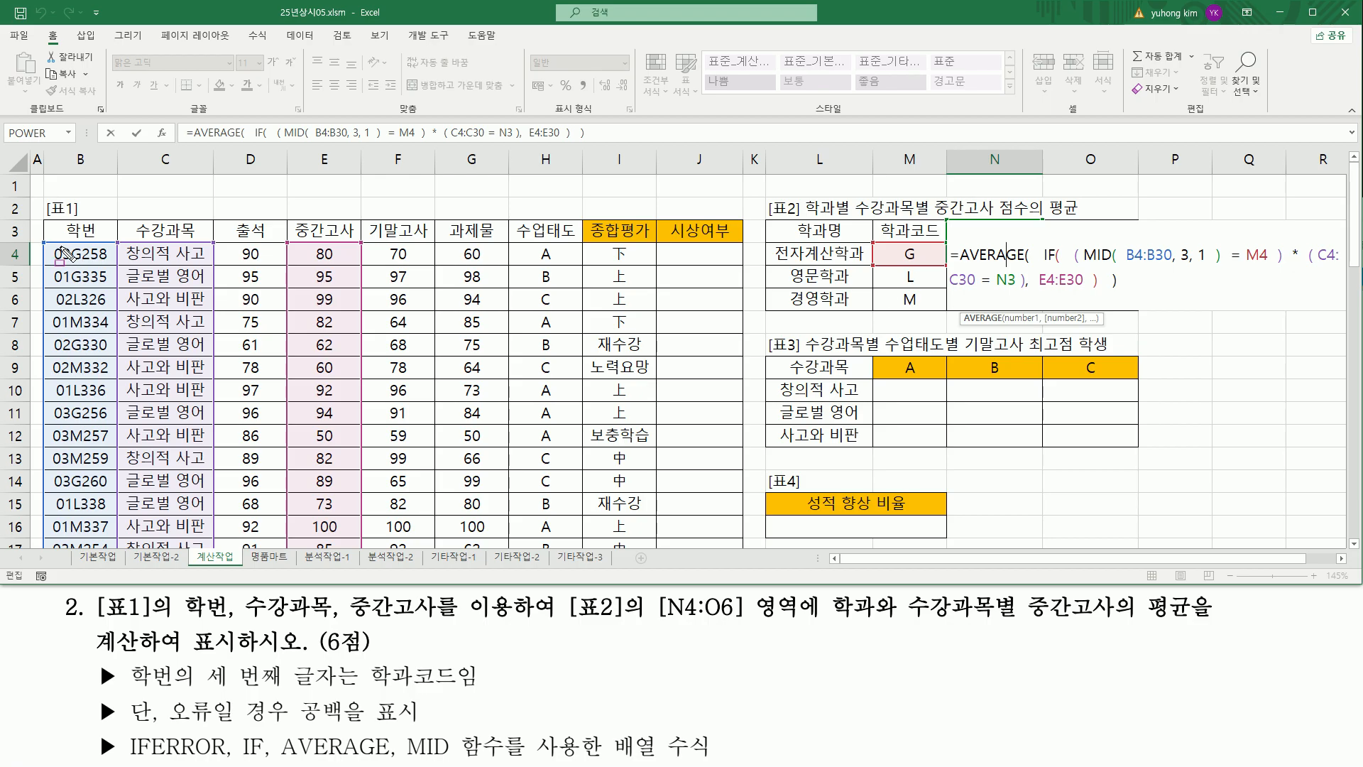
pyautogui.moveTo(64, 252); pyautogui.dragTo(113, 561)
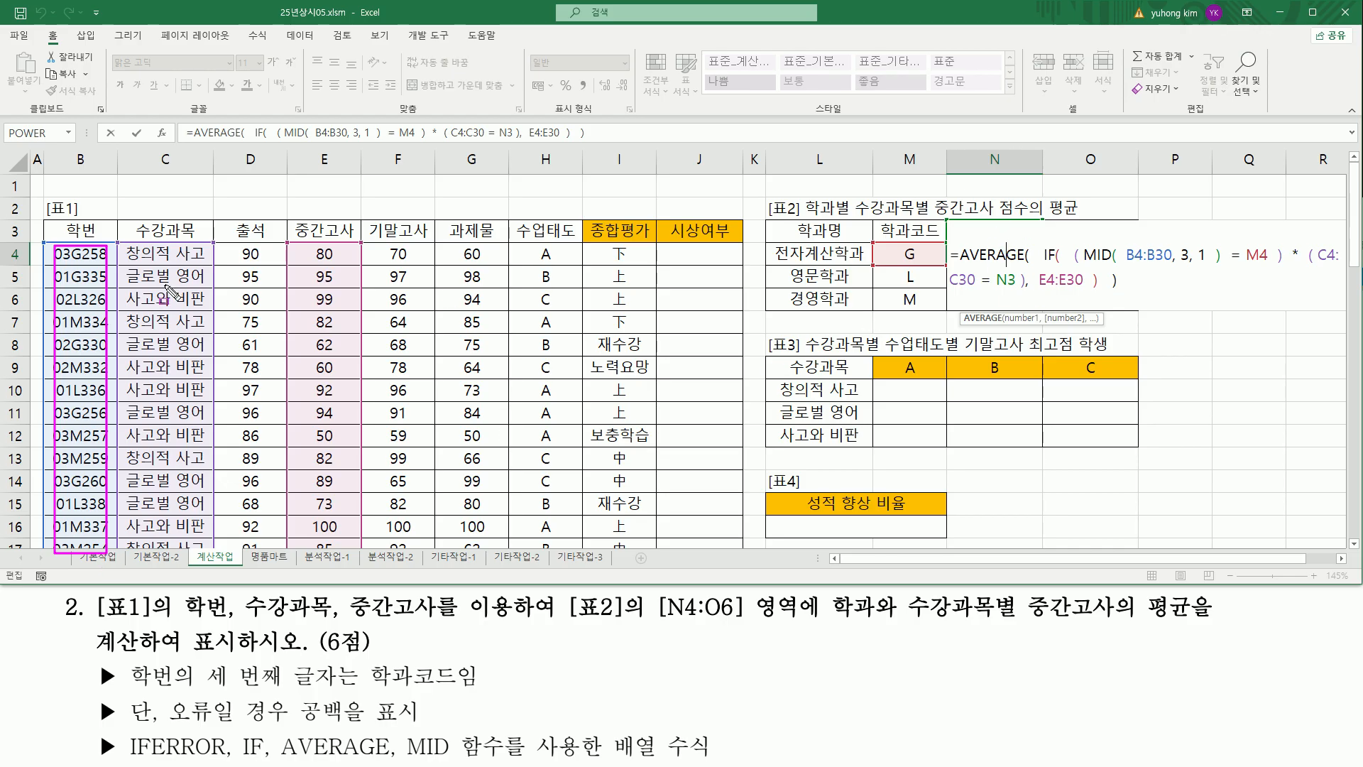
pyautogui.moveTo(128, 244); pyautogui.dragTo(152, 361)
pyautogui.moveTo(174, 459); pyautogui.dragTo(201, 549)
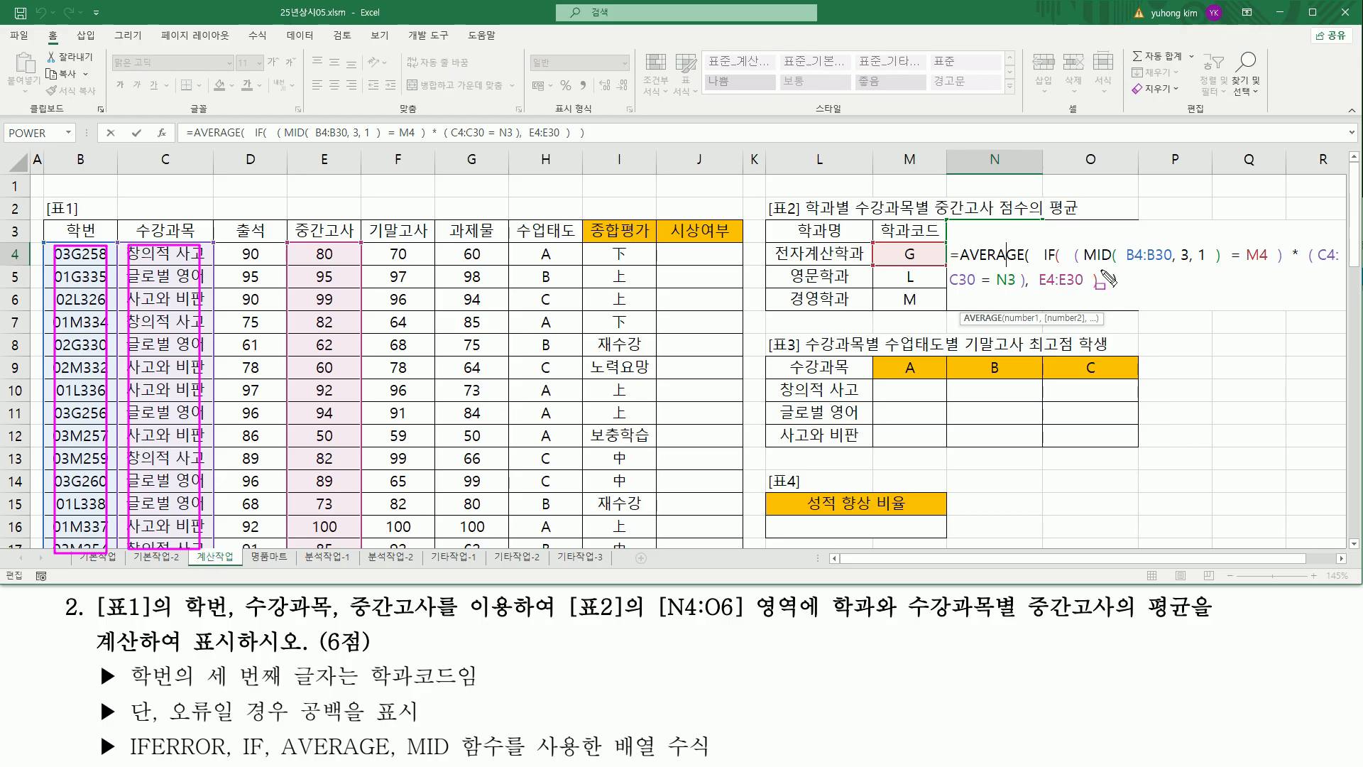
pyautogui.moveTo(295, 244); pyautogui.dragTo(355, 547)
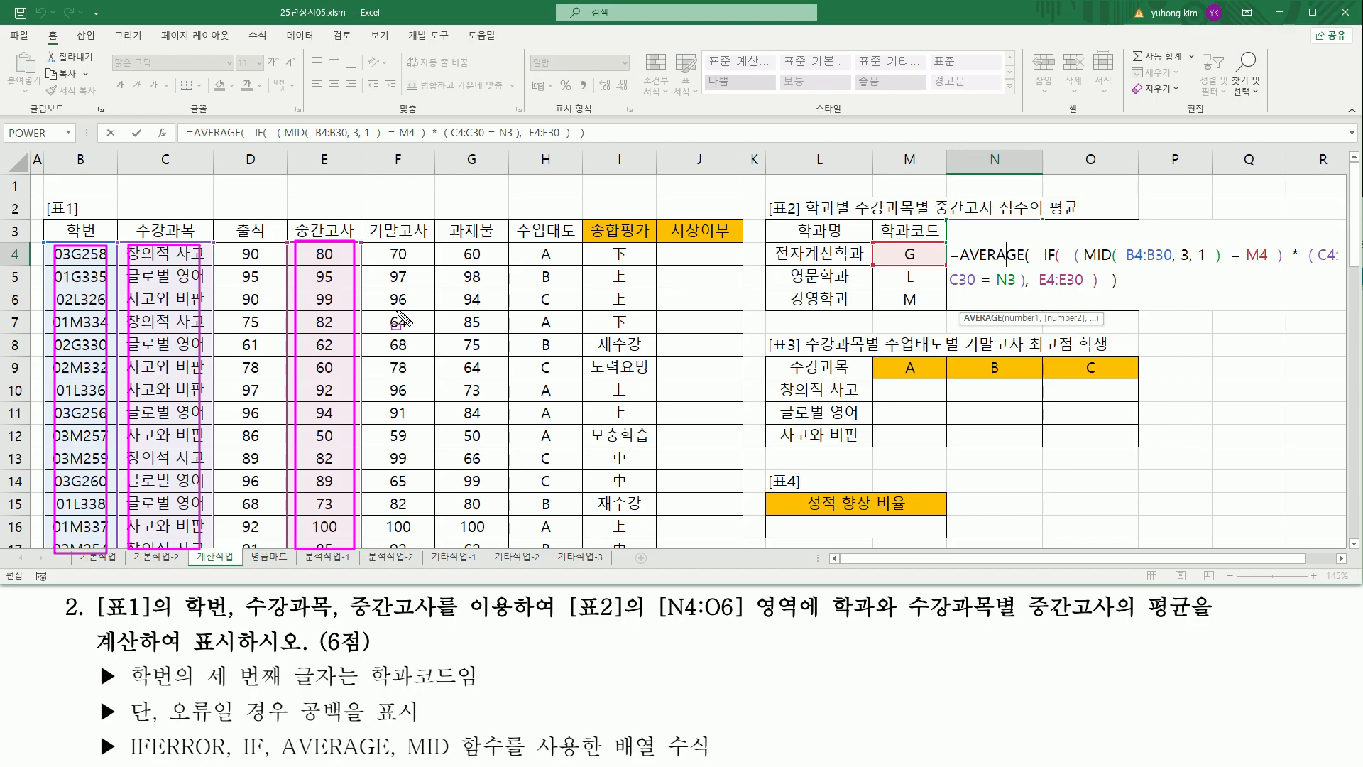
pyautogui.press('Escape')
pyautogui.moveTo(1137, 257)
pyautogui.mouseDown()
pyautogui.moveTo(1159, 257)
pyautogui.moveTo(1154, 245)
pyautogui.mouseUp()
pyautogui.press('F4')
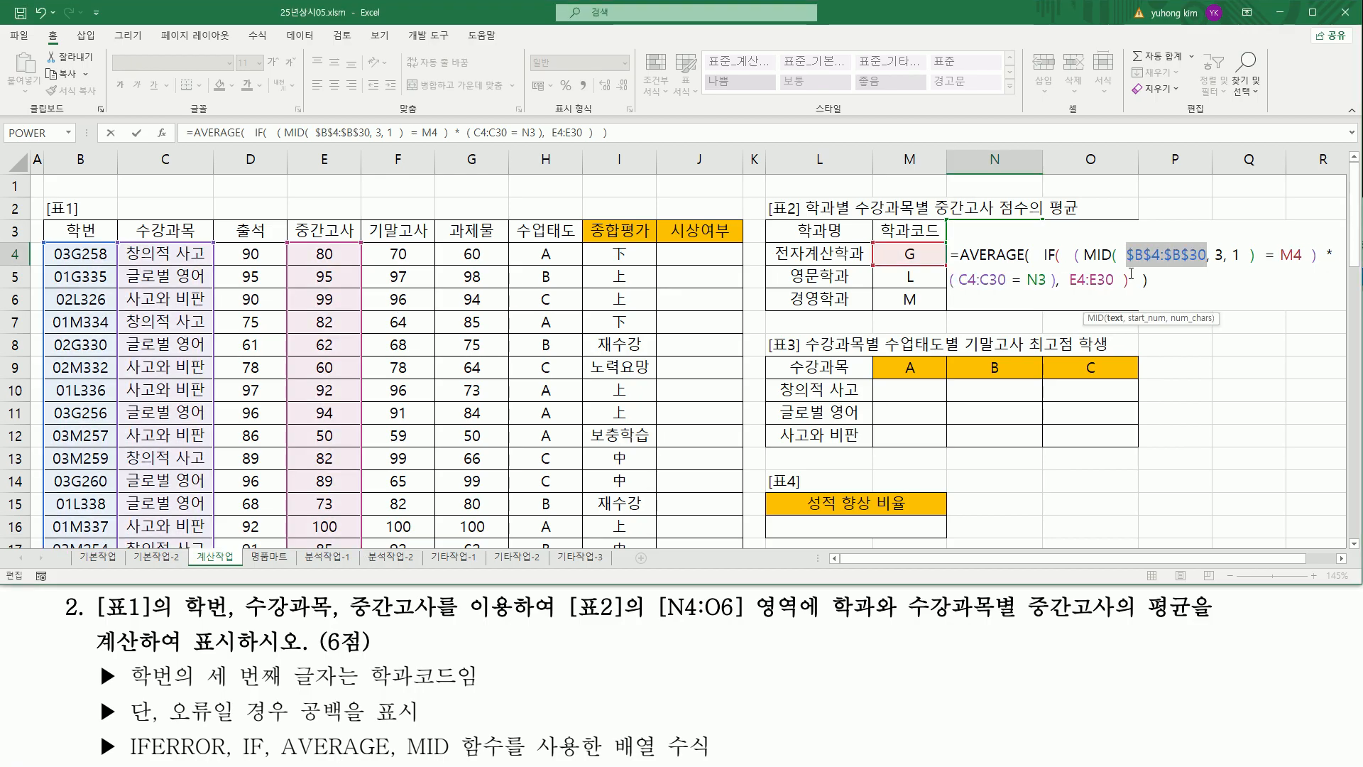
pyautogui.doubleClick(971, 280)
pyautogui.press('F4')
pyautogui.doubleClick(1116, 280)
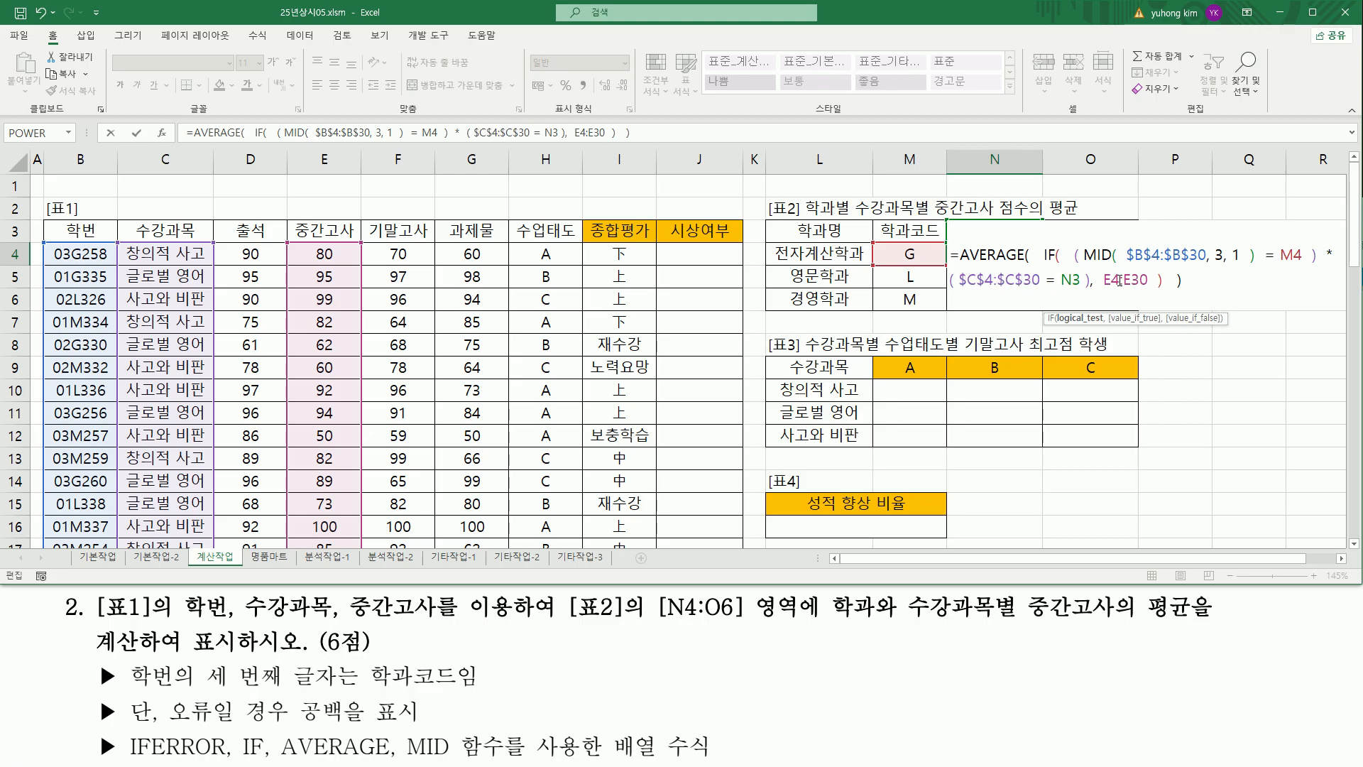
pyautogui.press('F4')
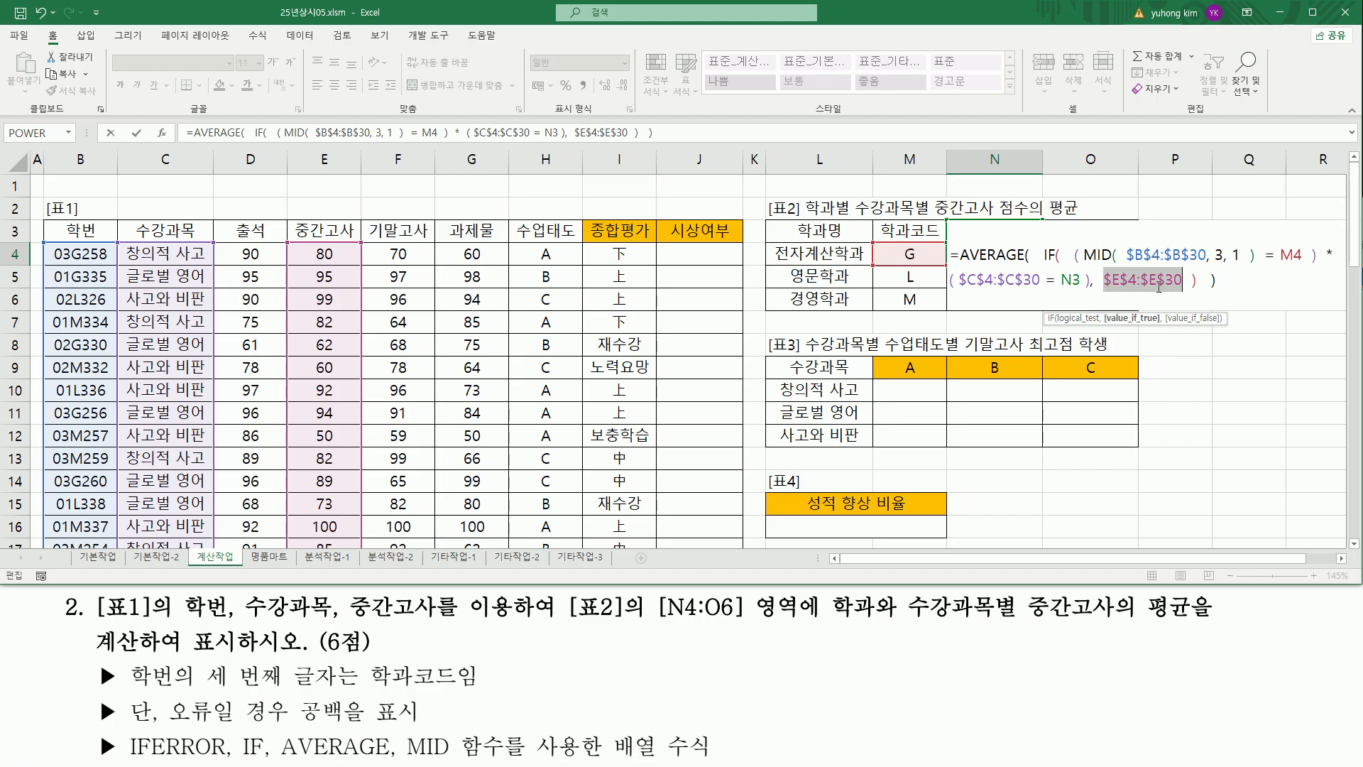
# - Review the M4 and N3 references in the N4 formula, and enter it as an array formula with its absolute ranges
pyautogui.doubleClick(1290, 256)
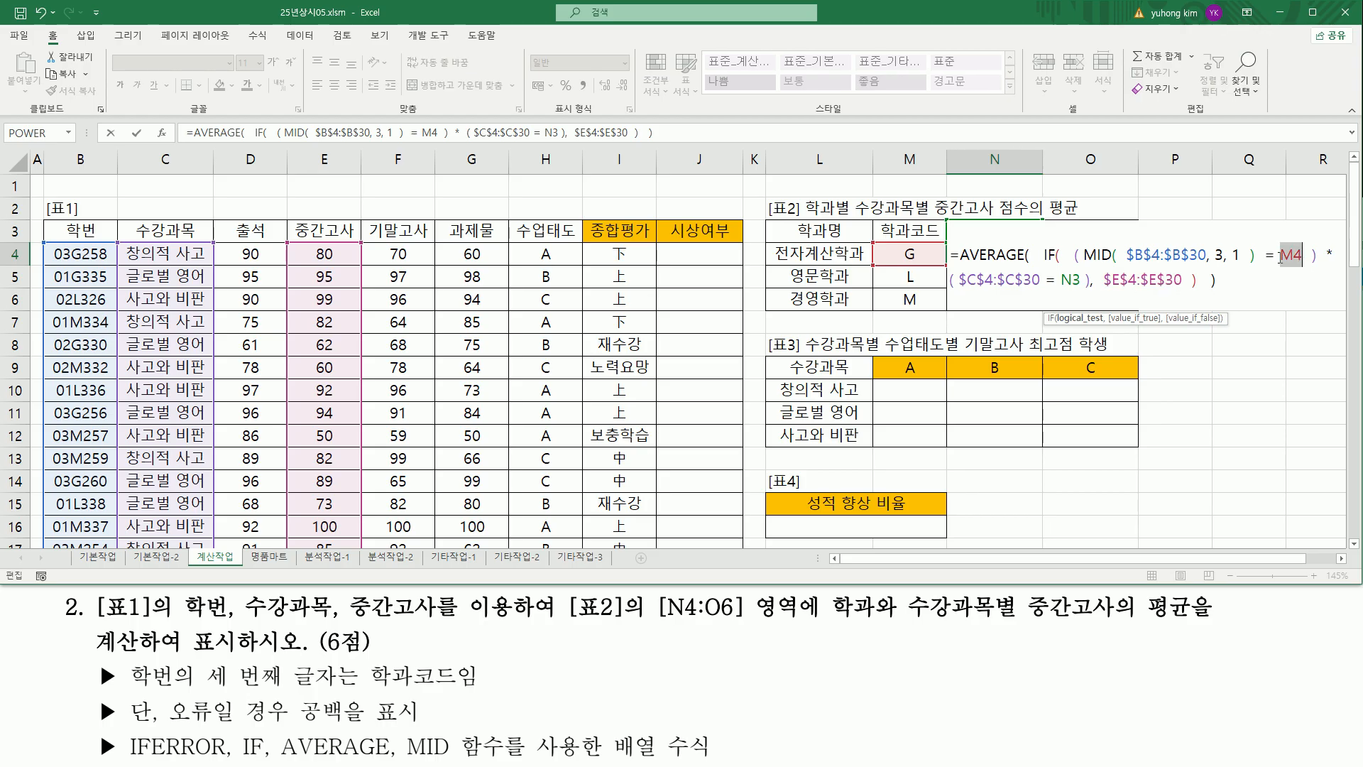
pyautogui.doubleClick(1064, 279)
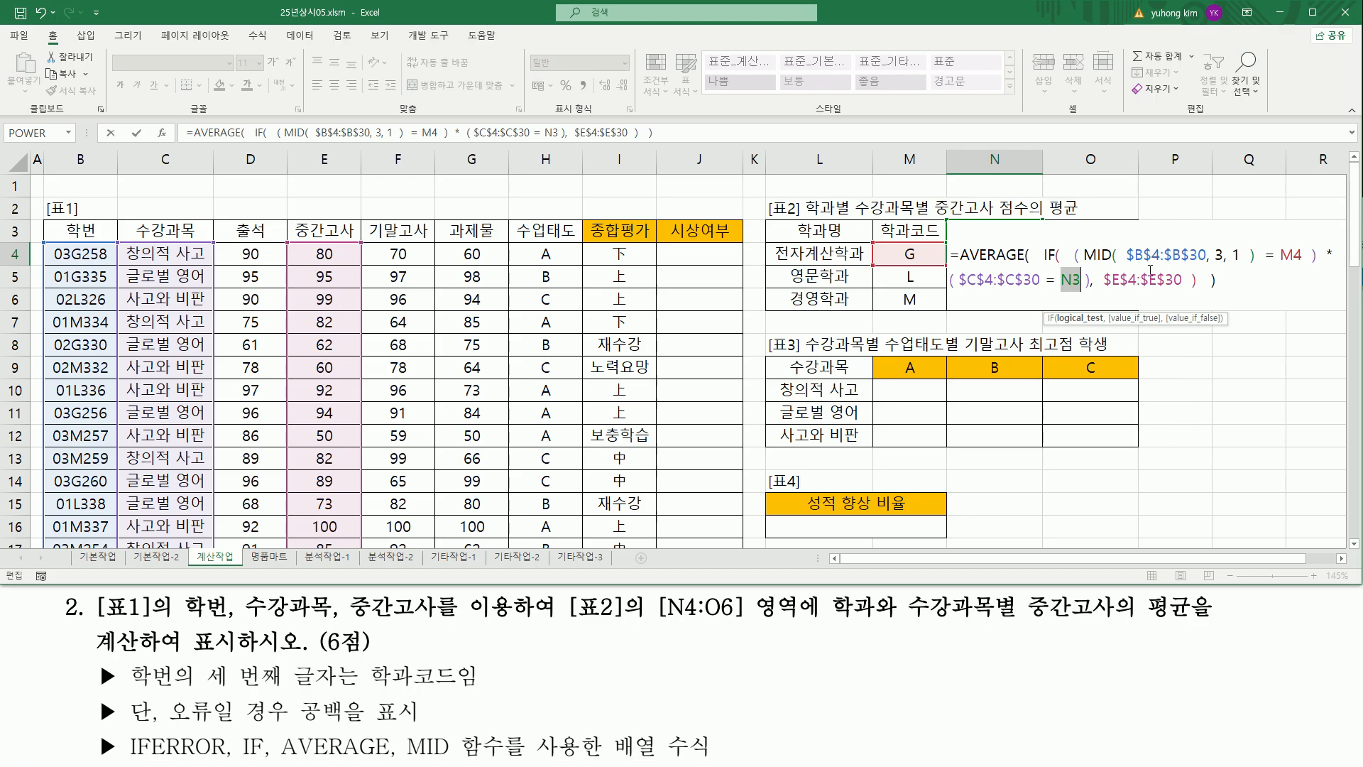
pyautogui.click(1118, 256)
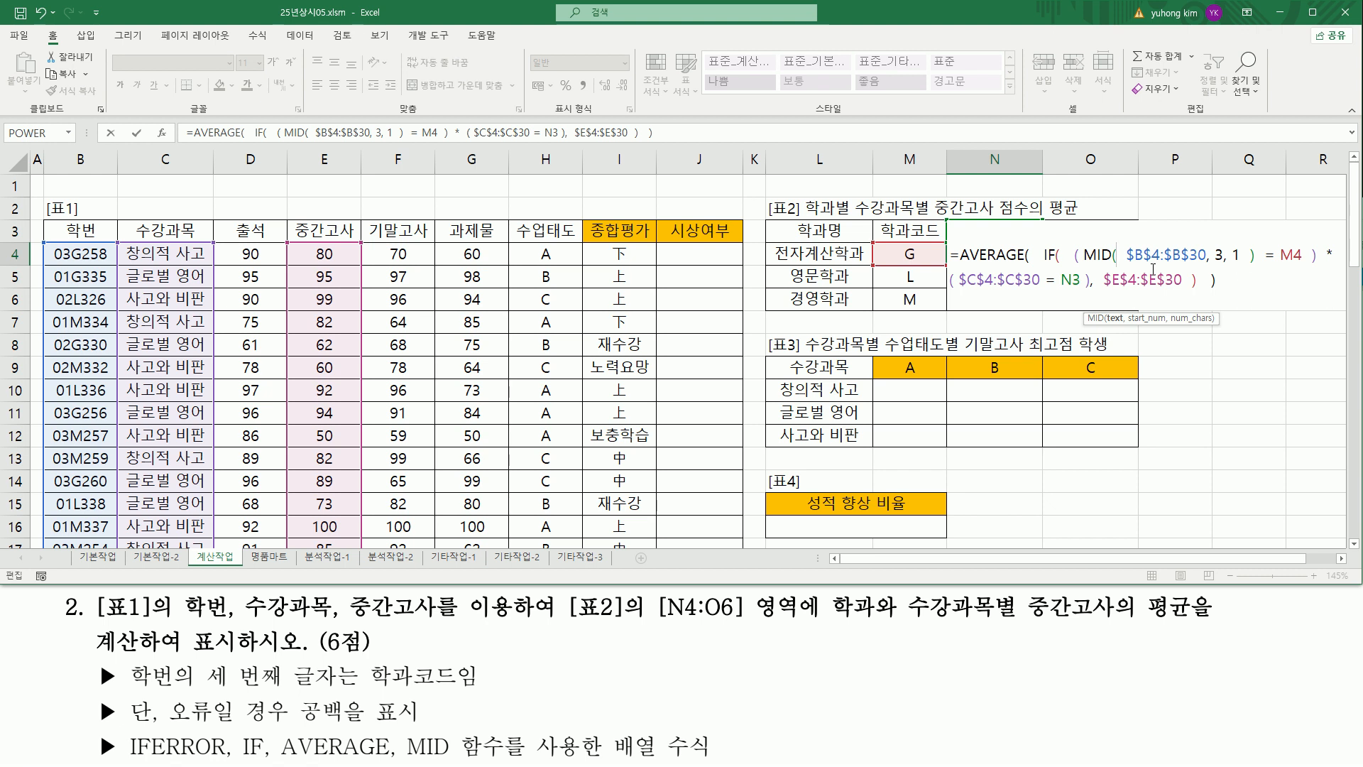
pyautogui.hotkey('ctrl', 'shift', 'Return')
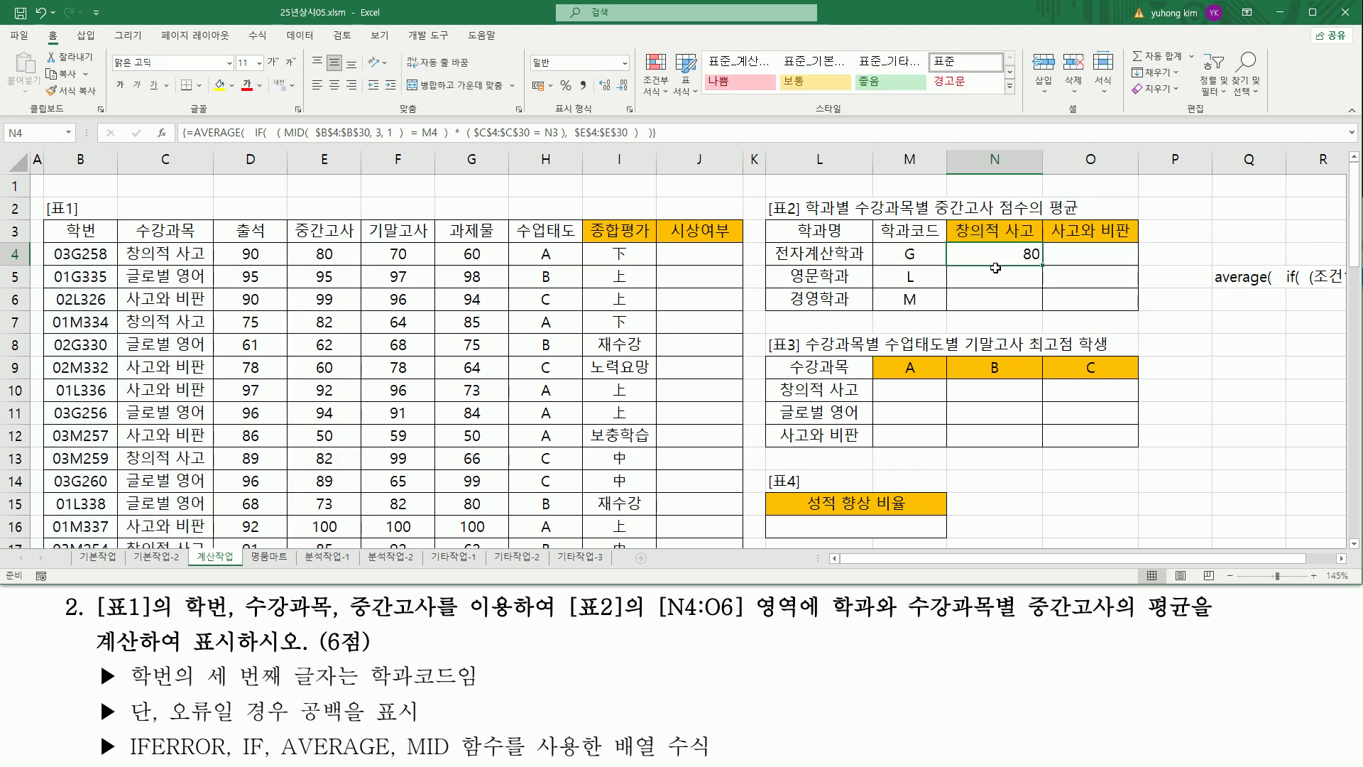
# - Examine how the 학과코드 reference M4 must behave when the N4 formula is filled down and across [표2]
pyautogui.moveTo(891, 244); pyautogui.dragTo(930, 262)
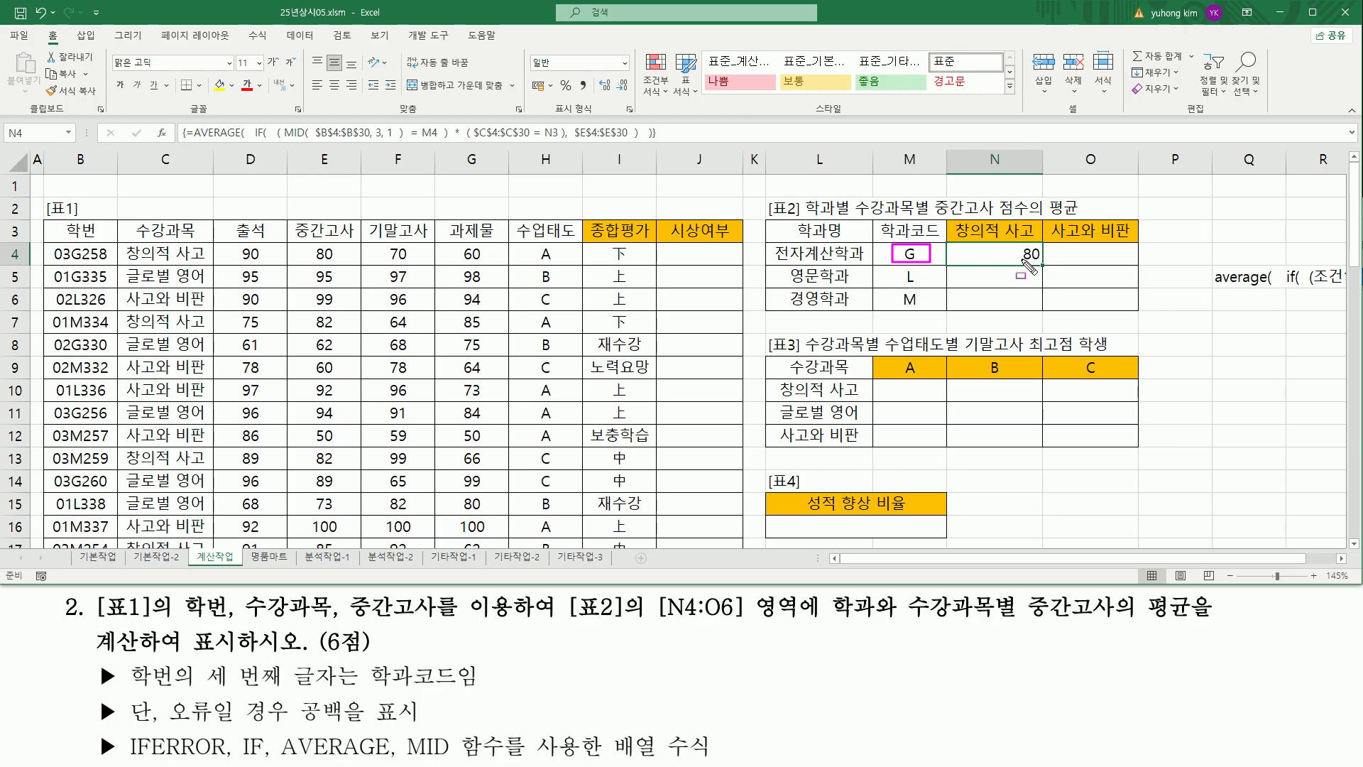
pyautogui.moveTo(992, 246); pyautogui.dragTo(1031, 262)
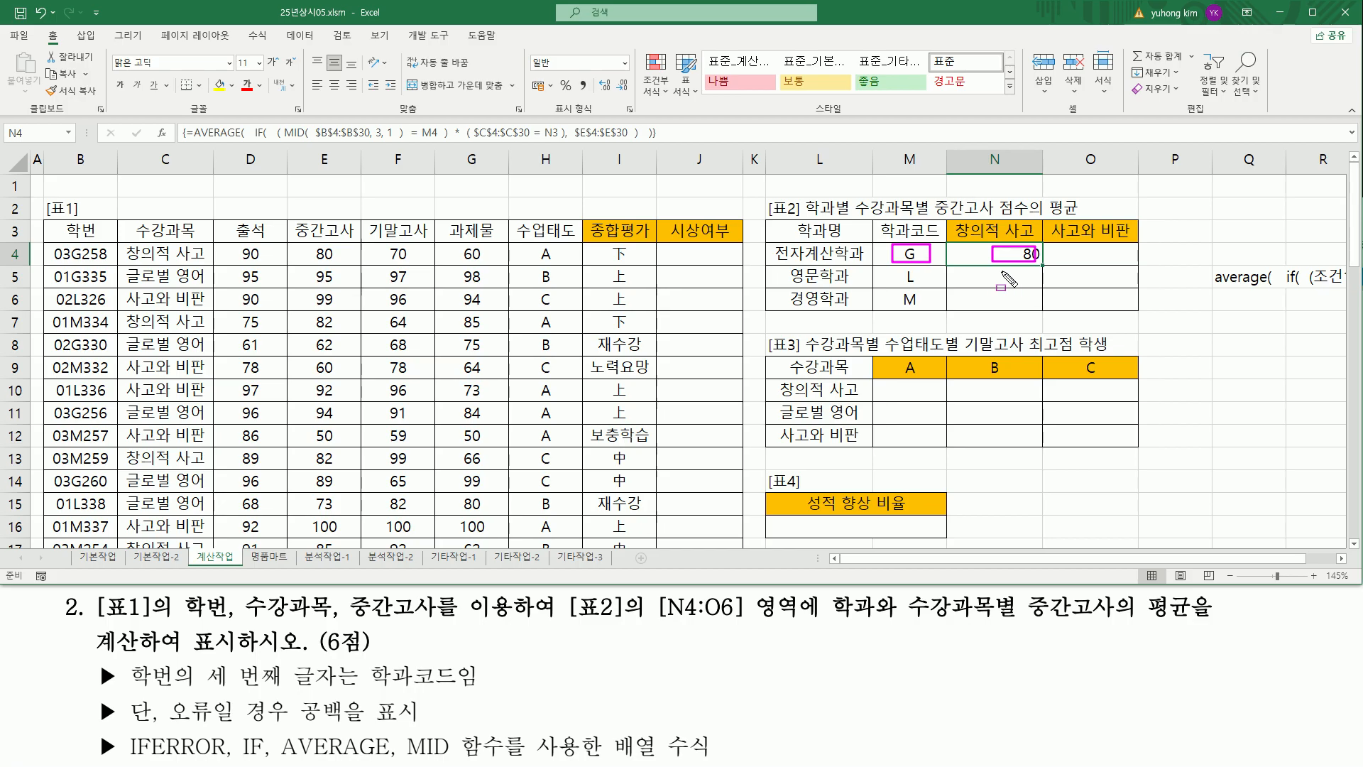
pyautogui.moveTo(992, 267); pyautogui.dragTo(1037, 284)
pyautogui.moveTo(900, 268); pyautogui.dragTo(1034, 308)
pyautogui.moveTo(898, 291); pyautogui.dragTo(936, 308)
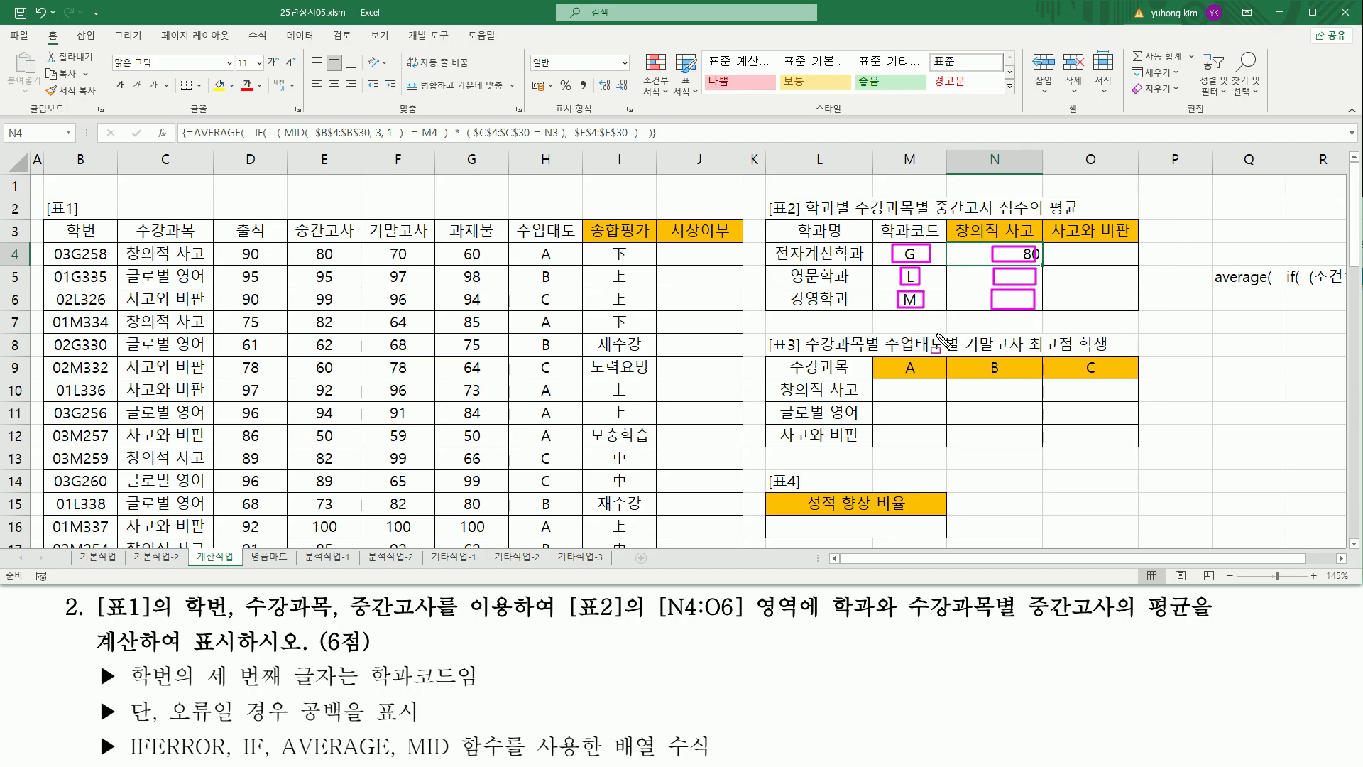
pyautogui.moveTo(1042, 250); pyautogui.dragTo(1043, 317)
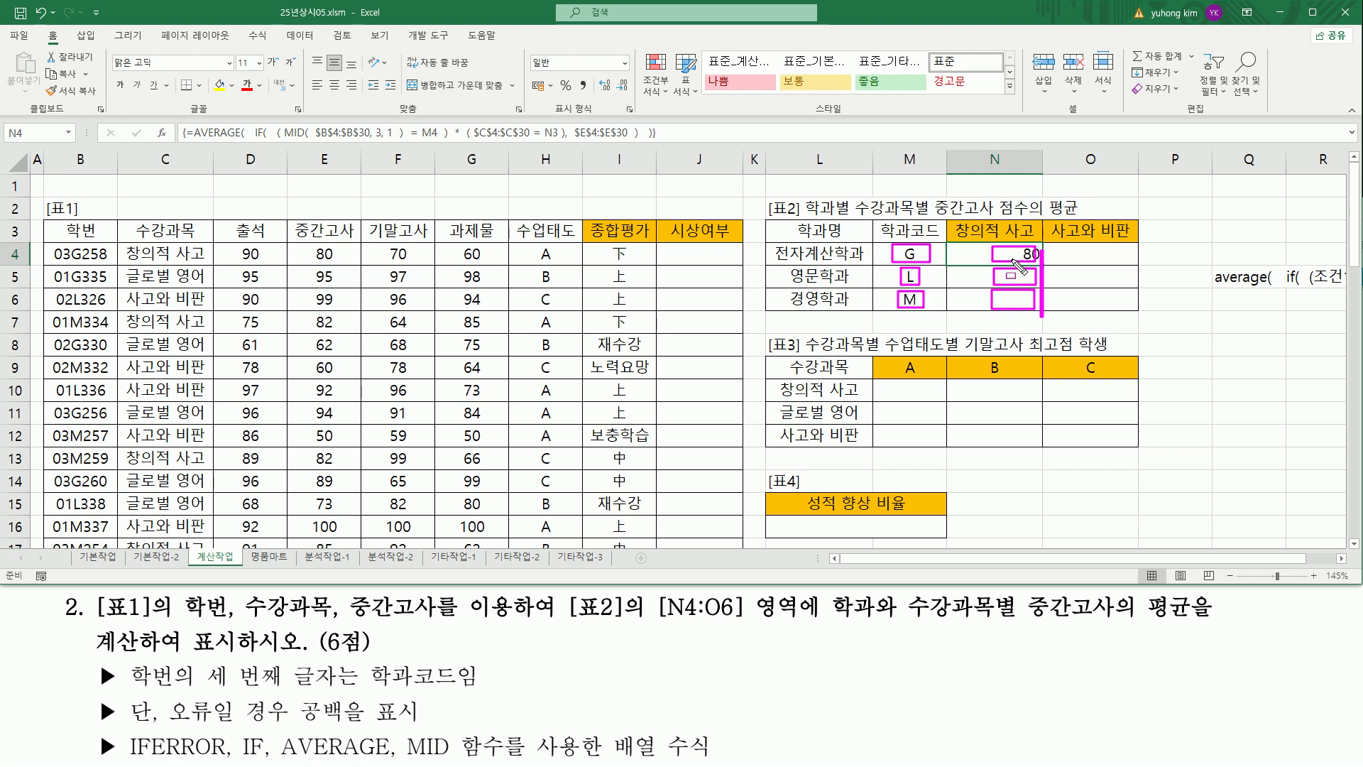
pyautogui.press('Escape')
pyautogui.hotkey('ctrl', '2')
pyautogui.moveTo(1003, 245); pyautogui.dragTo(1037, 264)
pyautogui.moveTo(898, 245); pyautogui.dragTo(925, 264)
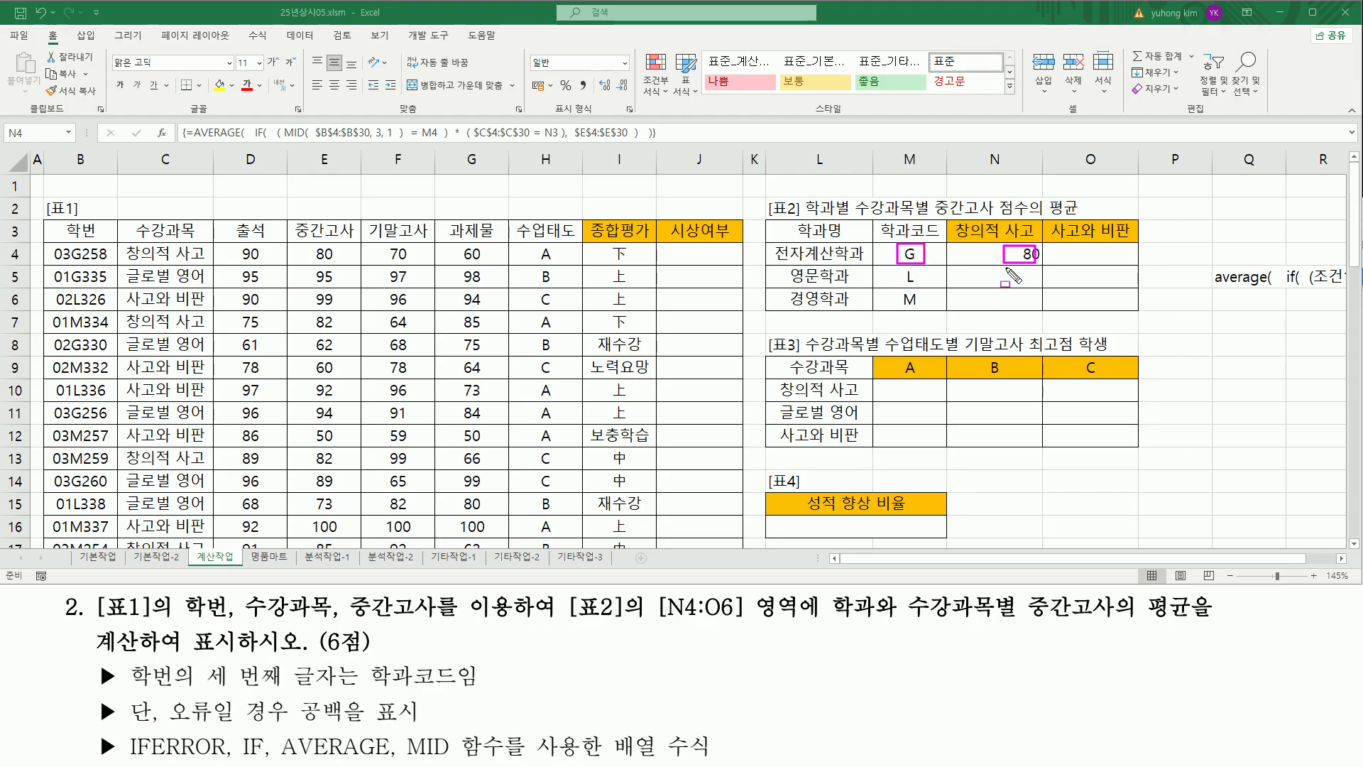
pyautogui.moveTo(1005, 268); pyautogui.dragTo(1121, 262)
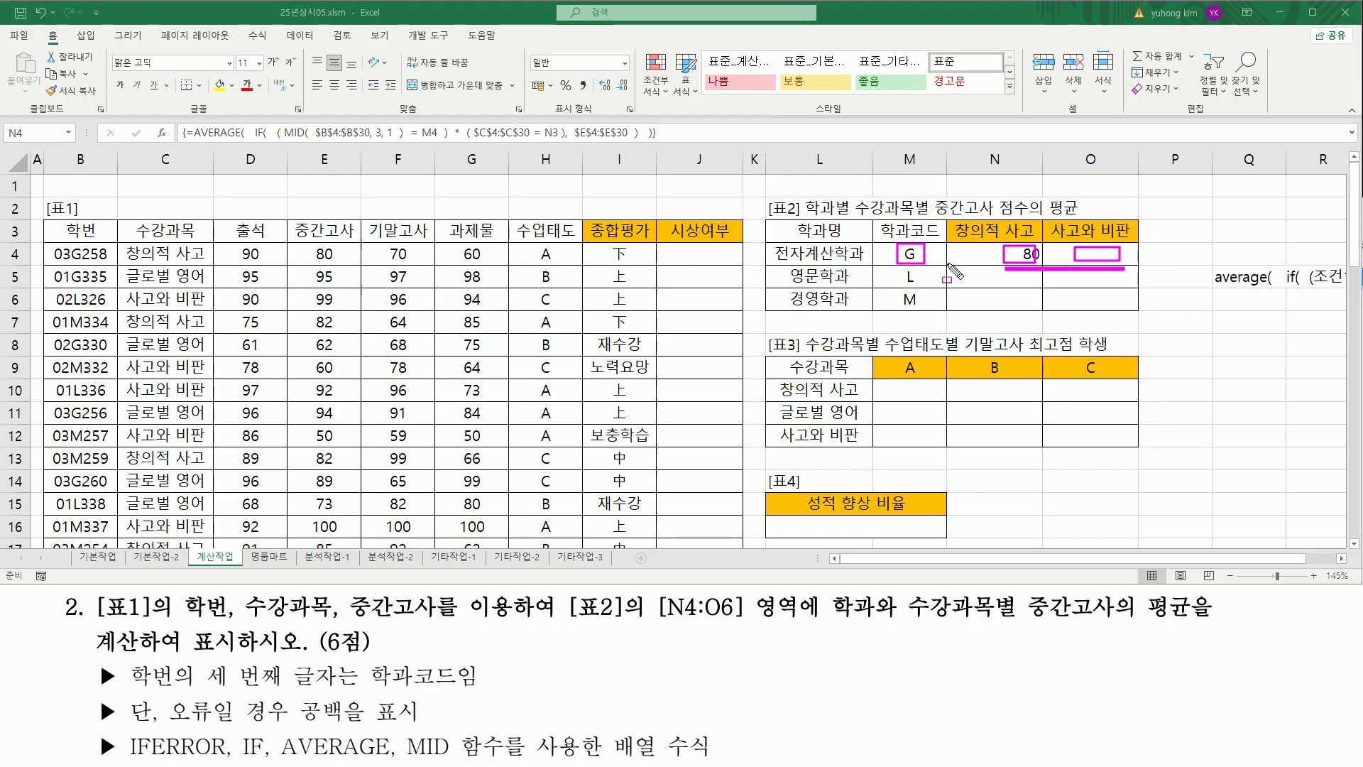
pyautogui.press('Escape')
# - Change the M4 reference in the N4 formula to $M4 and re-enter it as an array formula
pyautogui.doubleClick(1006, 255)
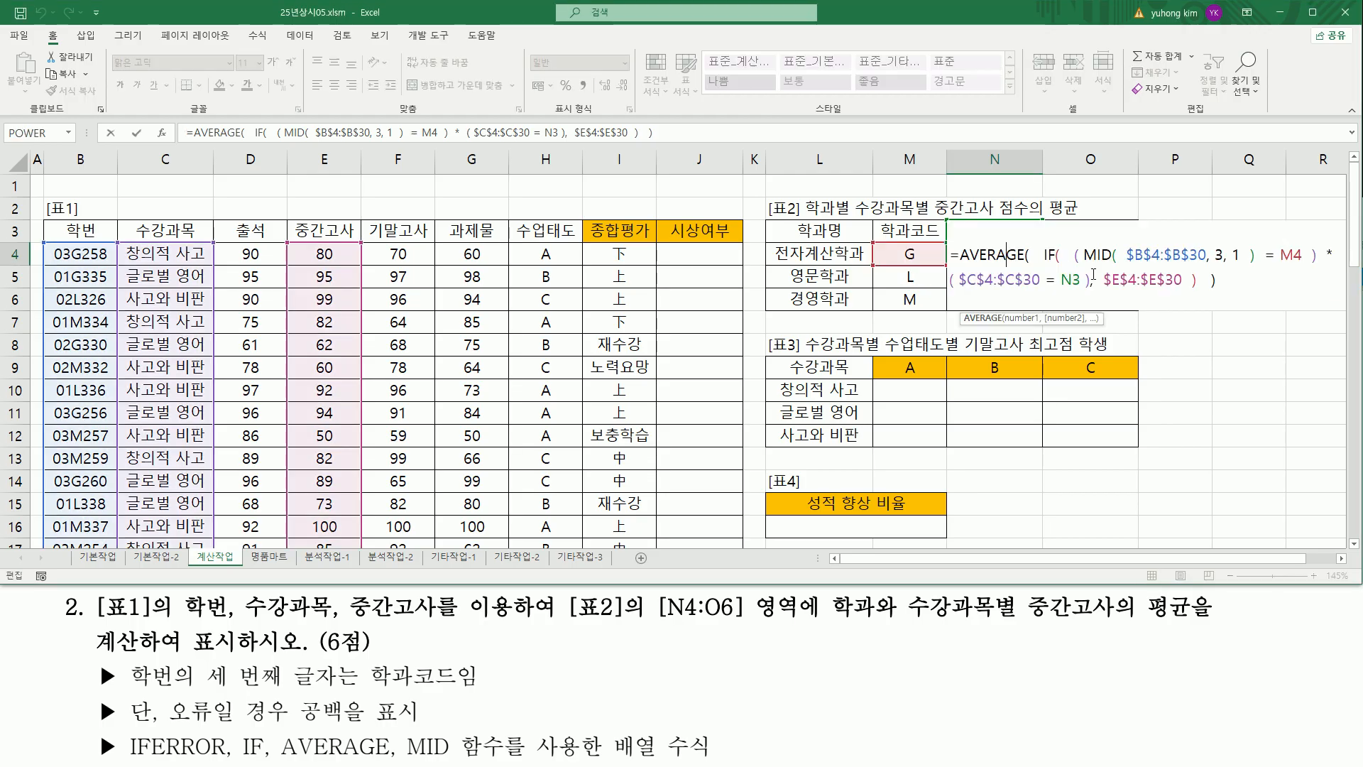
pyautogui.click(1291, 262)
pyautogui.press('F4')
pyautogui.press('F4')
pyautogui.press('F4')
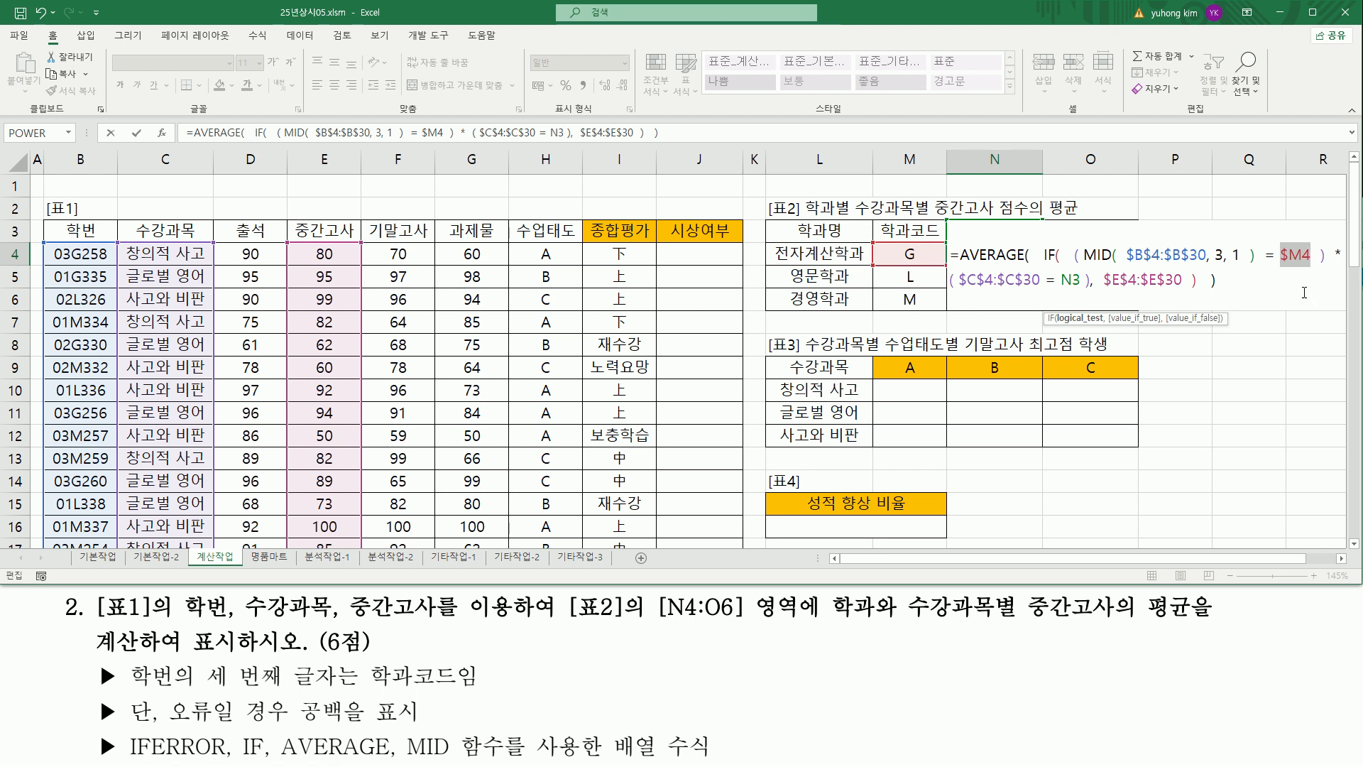
pyautogui.hotkey('ctrl', '2')
pyautogui.moveTo(1278, 265); pyautogui.dragTo(1312, 263)
pyautogui.moveTo(1057, 270); pyautogui.dragTo(1084, 288)
pyautogui.press('Escape')
pyautogui.click(1109, 284)
pyautogui.hotkey('ctrl', 'shift', 'Return')
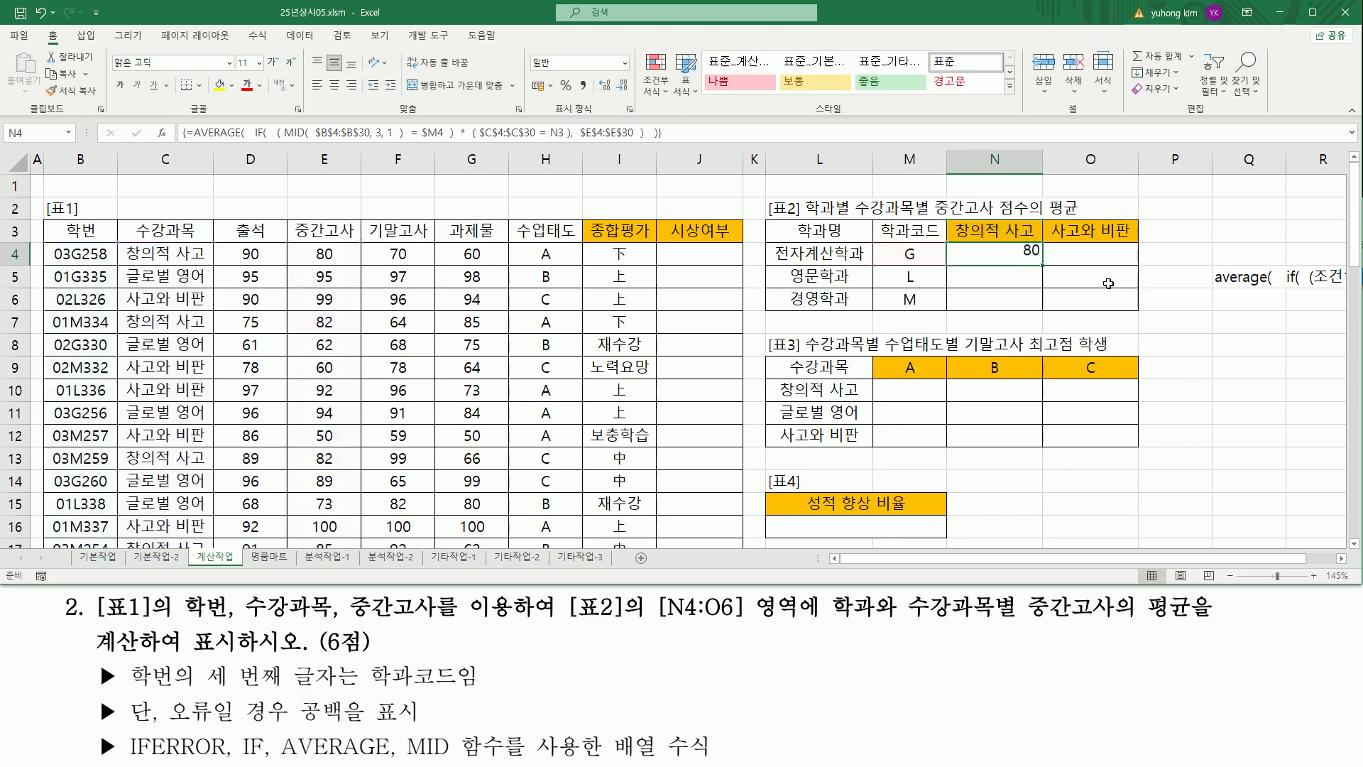
# - Examine how the 수강과목 reference N3 must behave when the N4 formula is filled down and across [표2]
pyautogui.moveTo(953, 221)
pyautogui.mouseDown()
pyautogui.moveTo(1036, 238)
pyautogui.moveTo(1033, 277)
pyautogui.moveTo(1032, 261)
pyautogui.moveTo(984, 274)
pyautogui.moveTo(1038, 293)
pyautogui.mouseUp()
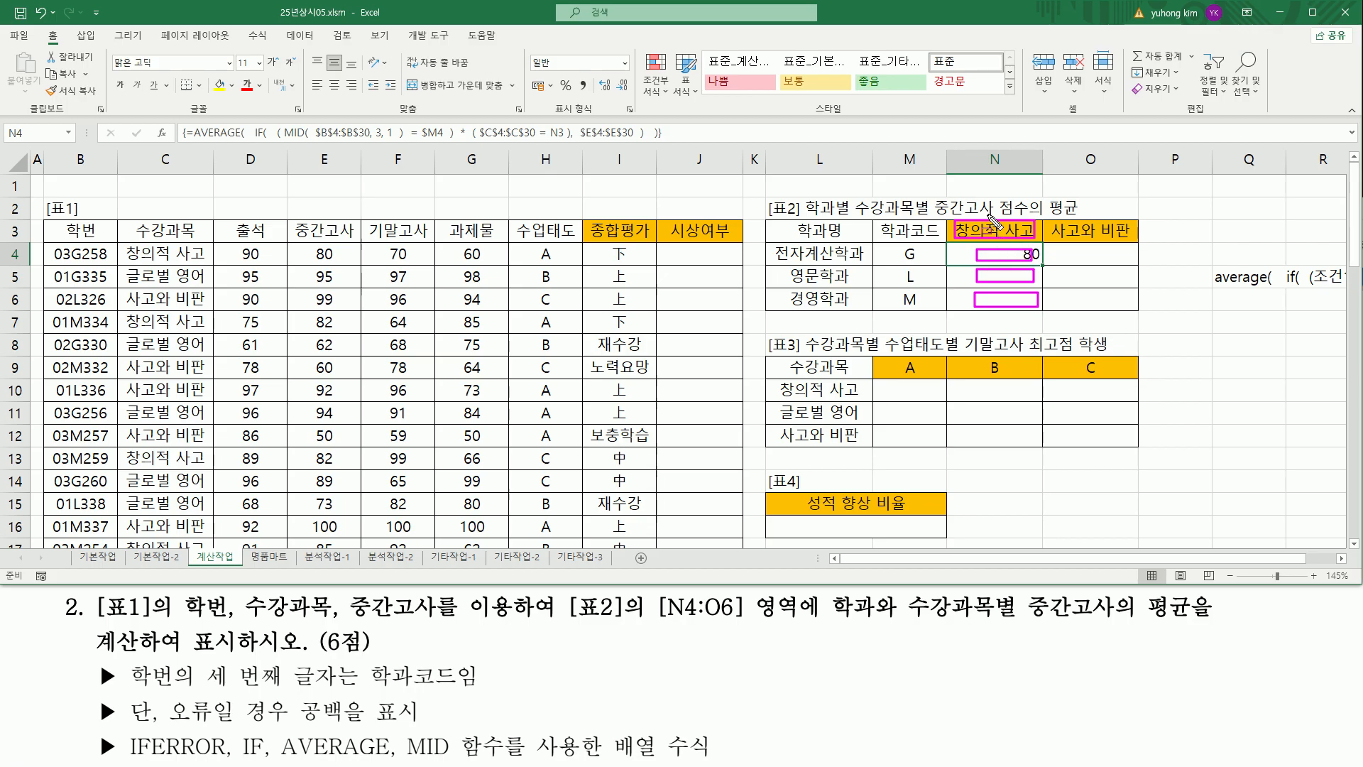
pyautogui.moveTo(1043, 250); pyautogui.dragTo(1043, 321)
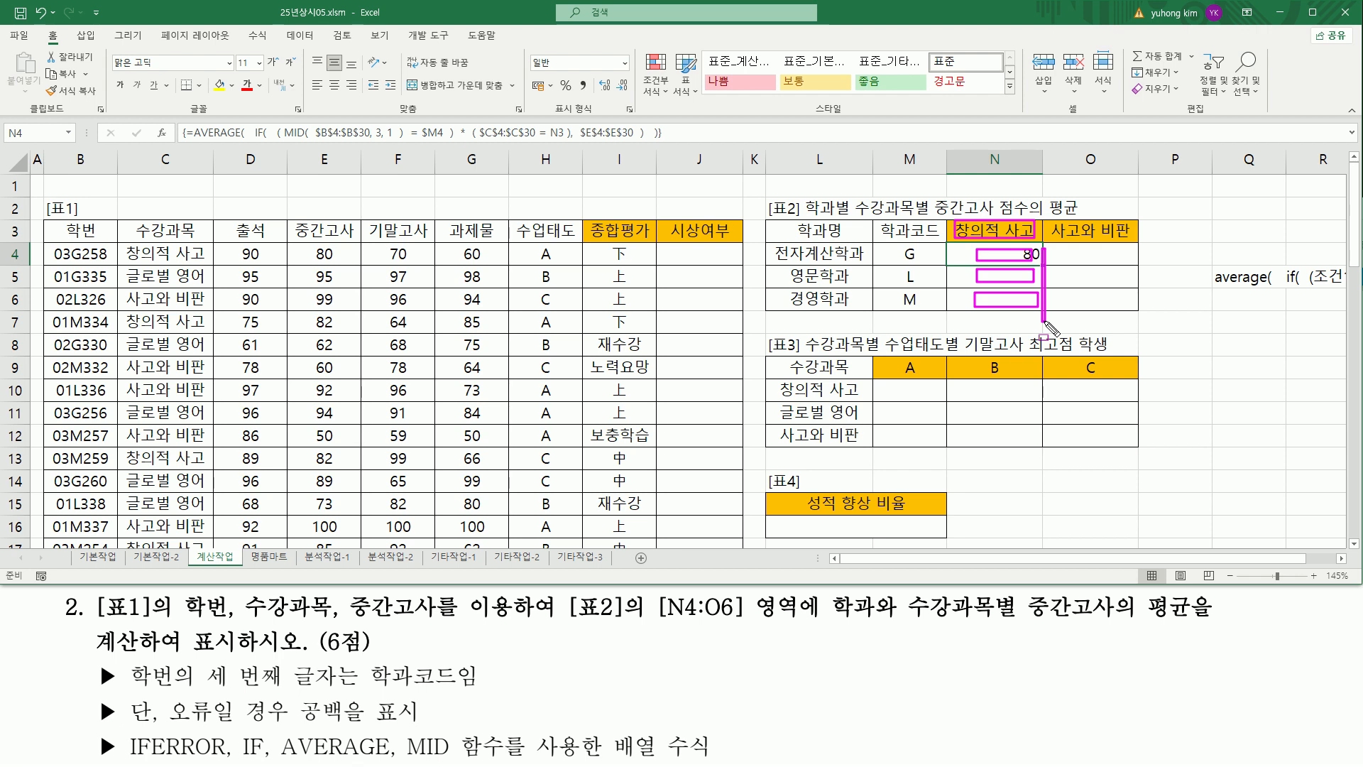
pyautogui.moveTo(970, 243)
pyautogui.mouseDown()
pyautogui.moveTo(952, 217)
pyautogui.moveTo(1008, 213)
pyautogui.moveTo(1040, 227)
pyautogui.moveTo(1047, 248)
pyautogui.mouseUp()
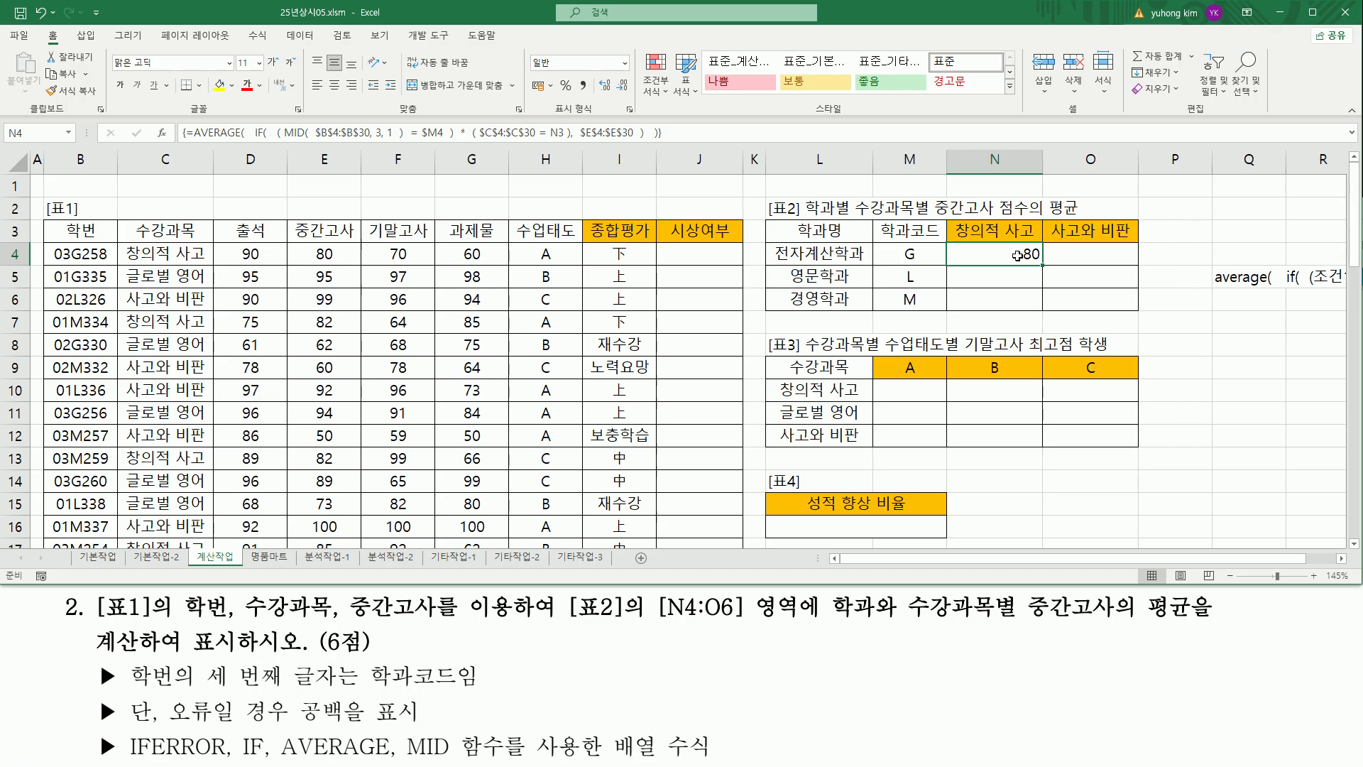
pyautogui.moveTo(988, 248)
pyautogui.mouseDown()
pyautogui.moveTo(1038, 261)
pyautogui.moveTo(976, 240)
pyautogui.moveTo(1038, 213)
pyautogui.moveTo(1134, 258)
pyautogui.mouseUp()
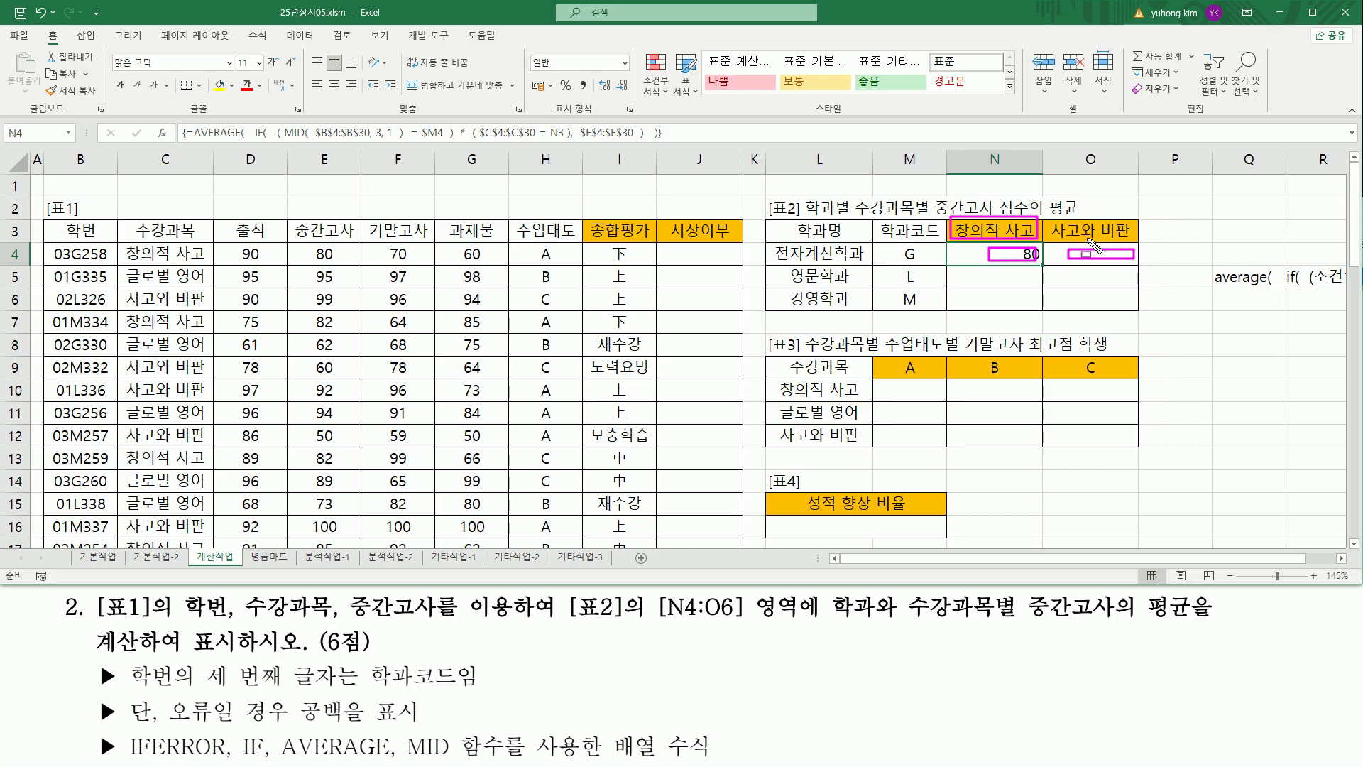
pyautogui.moveTo(1049, 220); pyautogui.dragTo(1136, 244)
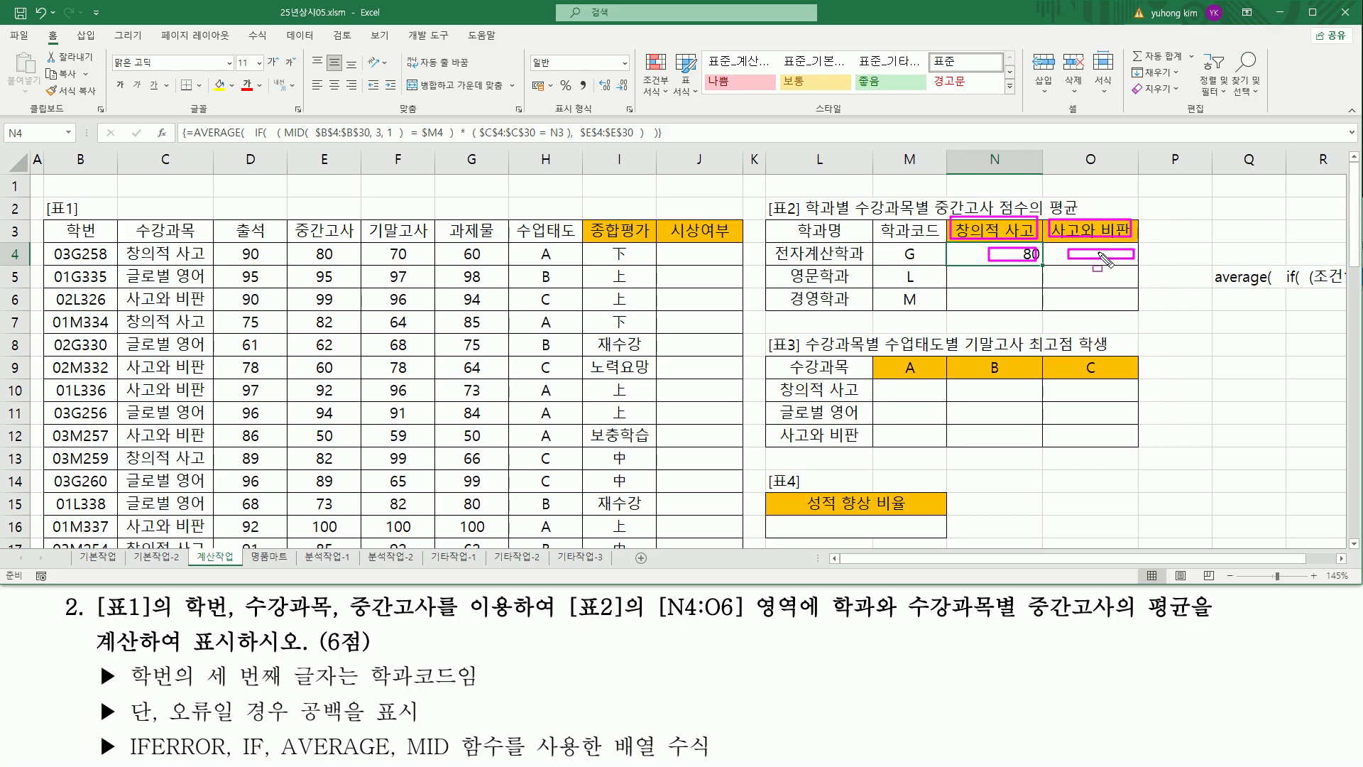
pyautogui.moveTo(974, 269); pyautogui.dragTo(1140, 269)
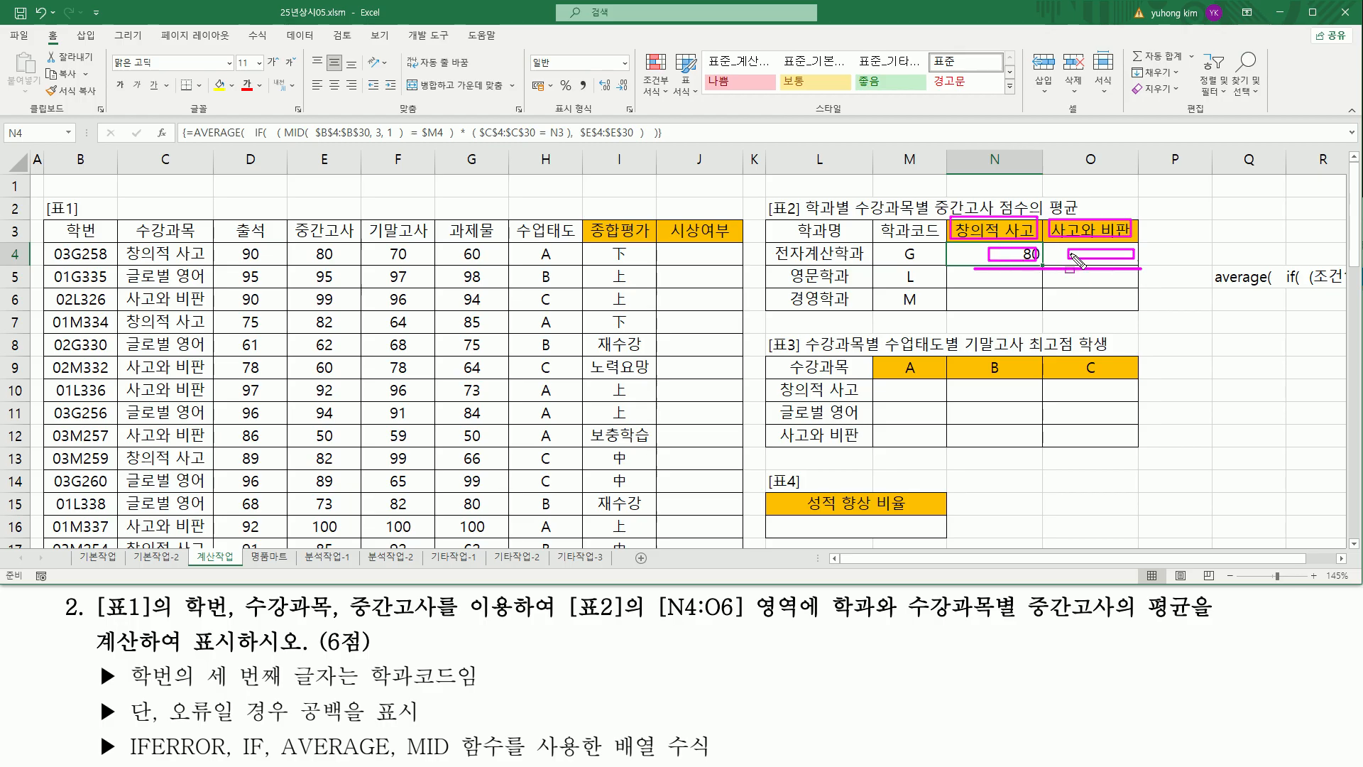
pyautogui.press('Escape')
# - Change the N3 reference in the N4 formula to N$3, re-enter it as an array formula and fill it across N4:O6
pyautogui.doubleClick(1019, 254)
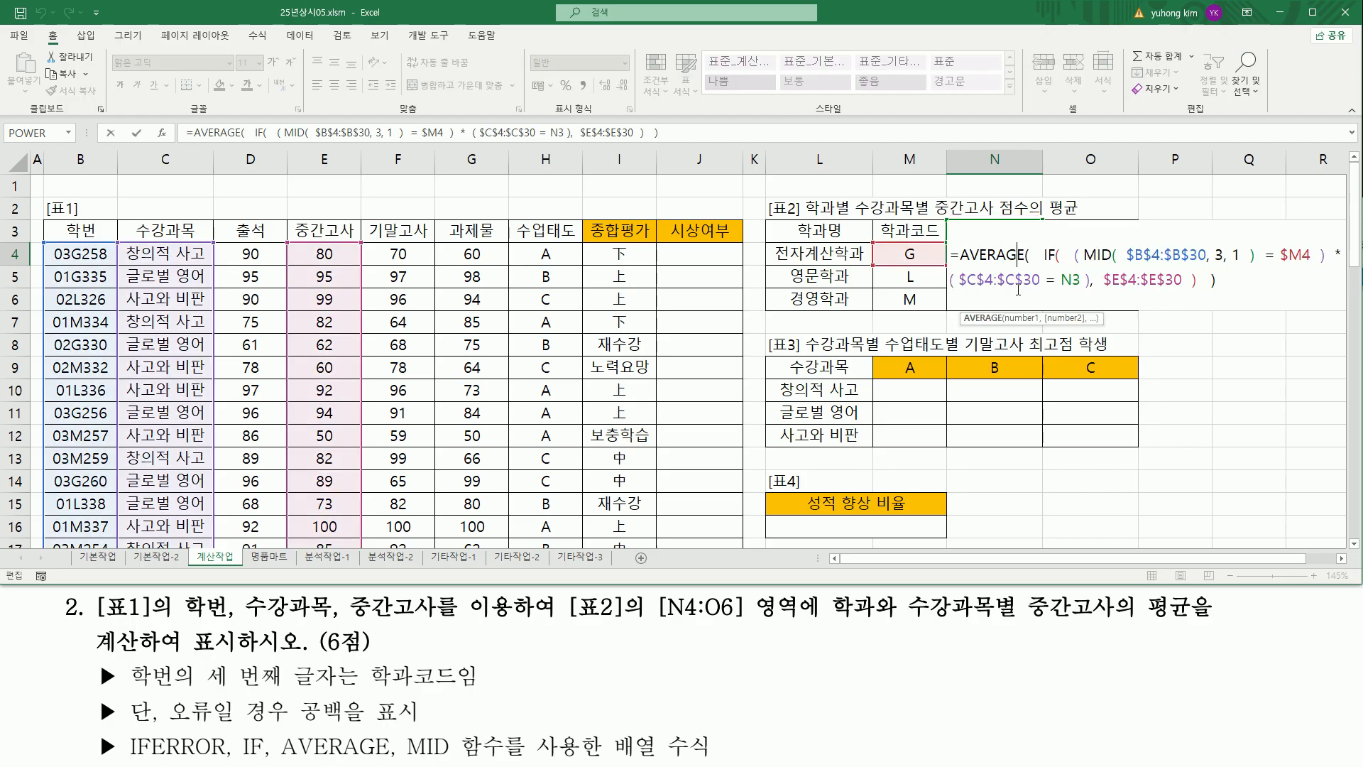
pyautogui.click(1069, 282)
pyautogui.press('F4')
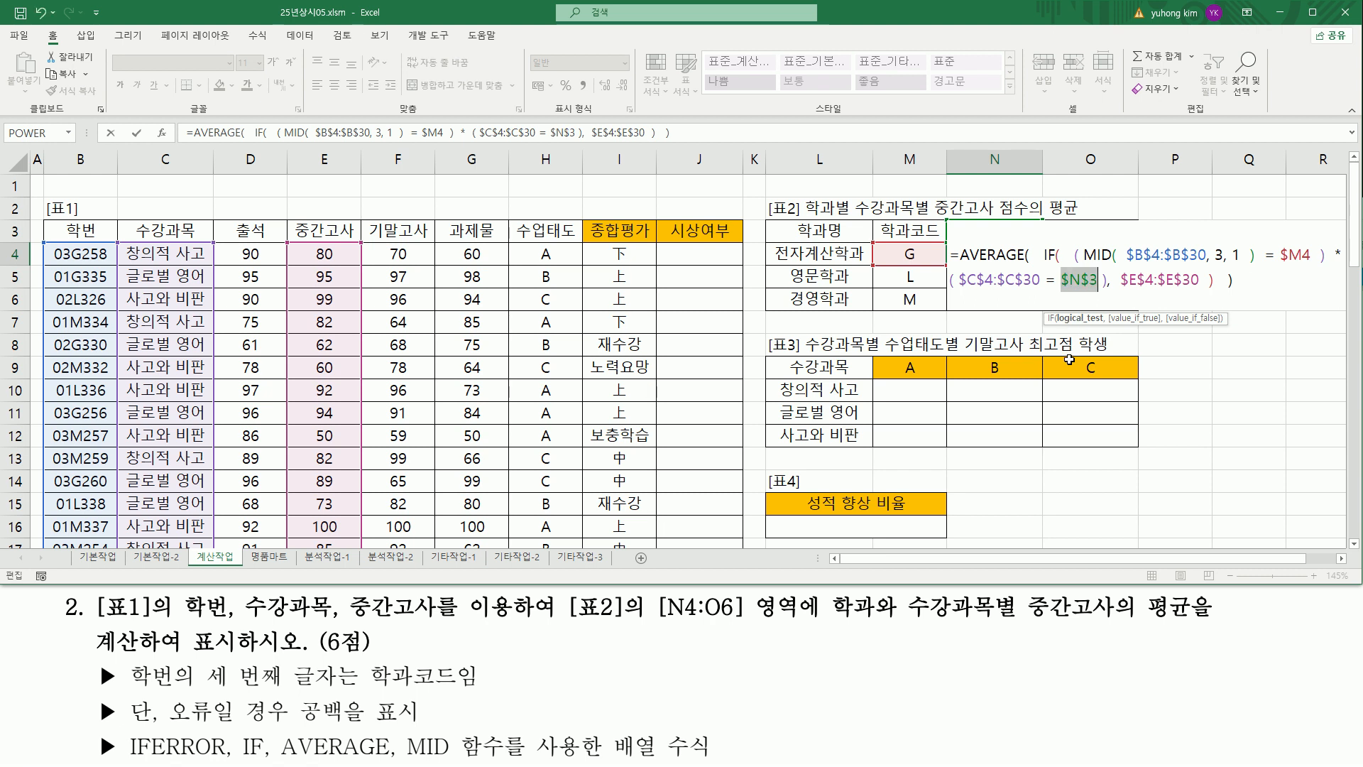
pyautogui.press('F4')
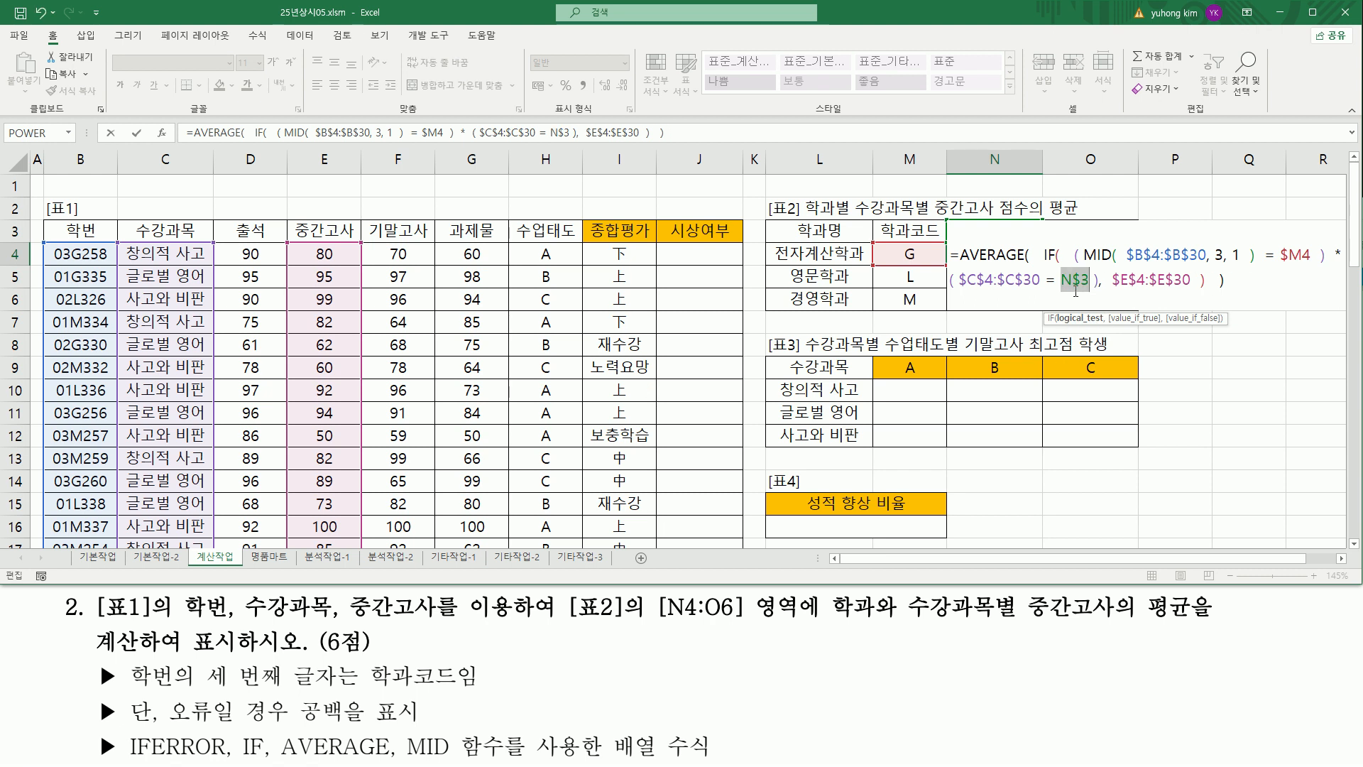
pyautogui.hotkey('ctrl', '2')
pyautogui.moveTo(1074, 290)
pyautogui.mouseDown()
pyautogui.moveTo(1095, 290)
pyautogui.moveTo(1074, 289)
pyautogui.mouseUp()
pyautogui.press('Escape')
pyautogui.hotkey('ctrl', 'shift', 'Return')
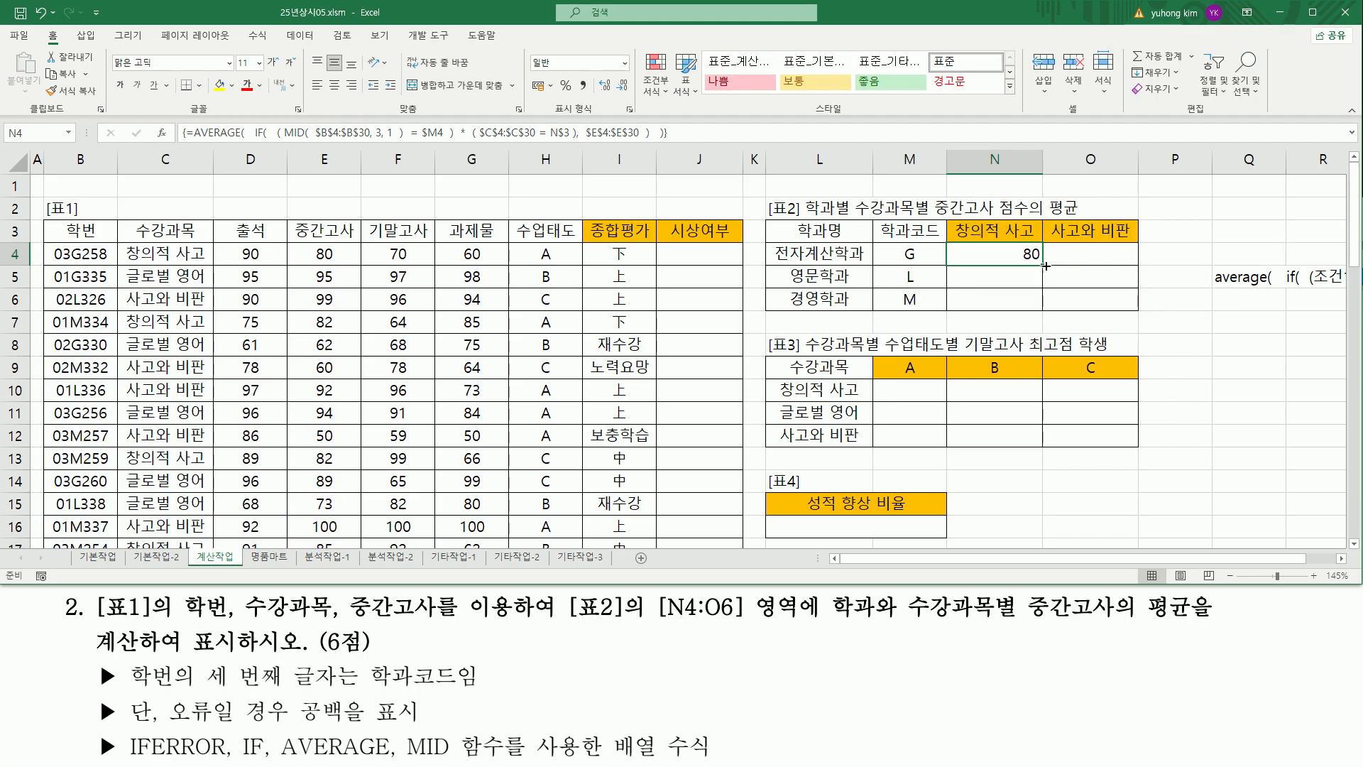
pyautogui.moveTo(1044, 265); pyautogui.dragTo(1133, 253)
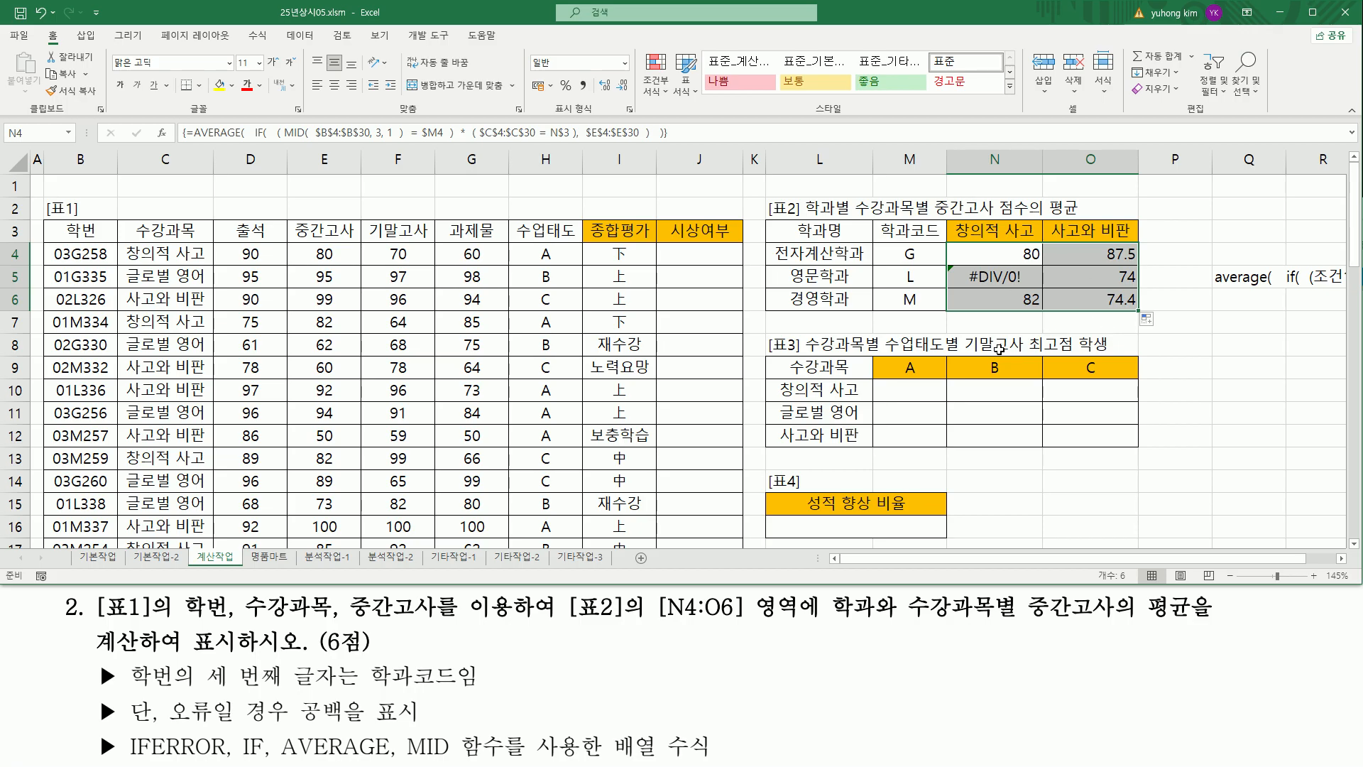
# - Compare the error cell N5 with the 수강과목 of the L-coded 학번 rows in the upper part of [표1]
pyautogui.moveTo(964, 268)
pyautogui.mouseDown()
pyautogui.moveTo(969, 293)
pyautogui.moveTo(1034, 288)
pyautogui.mouseUp()
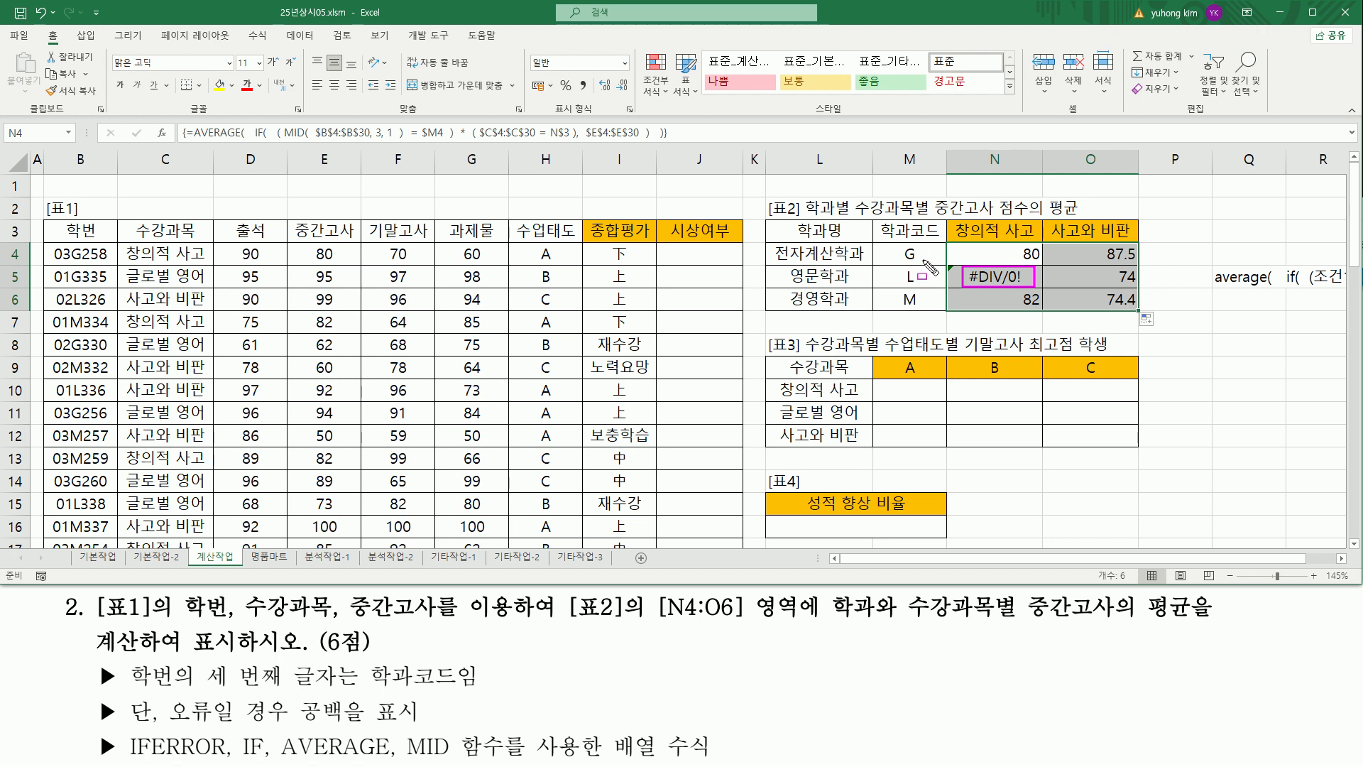
pyautogui.moveTo(901, 266); pyautogui.dragTo(921, 286)
pyautogui.moveTo(950, 220); pyautogui.dragTo(1044, 243)
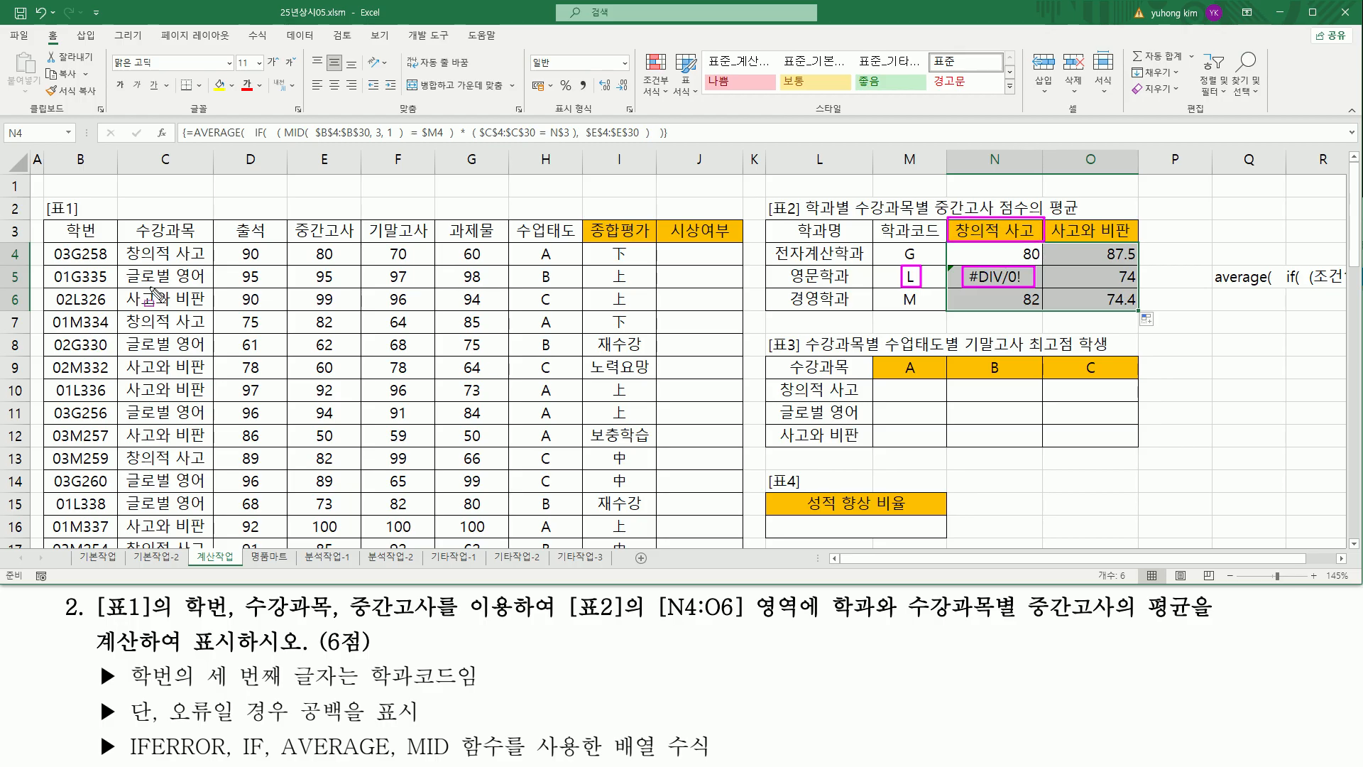
pyautogui.moveTo(71, 290); pyautogui.dragTo(85, 310)
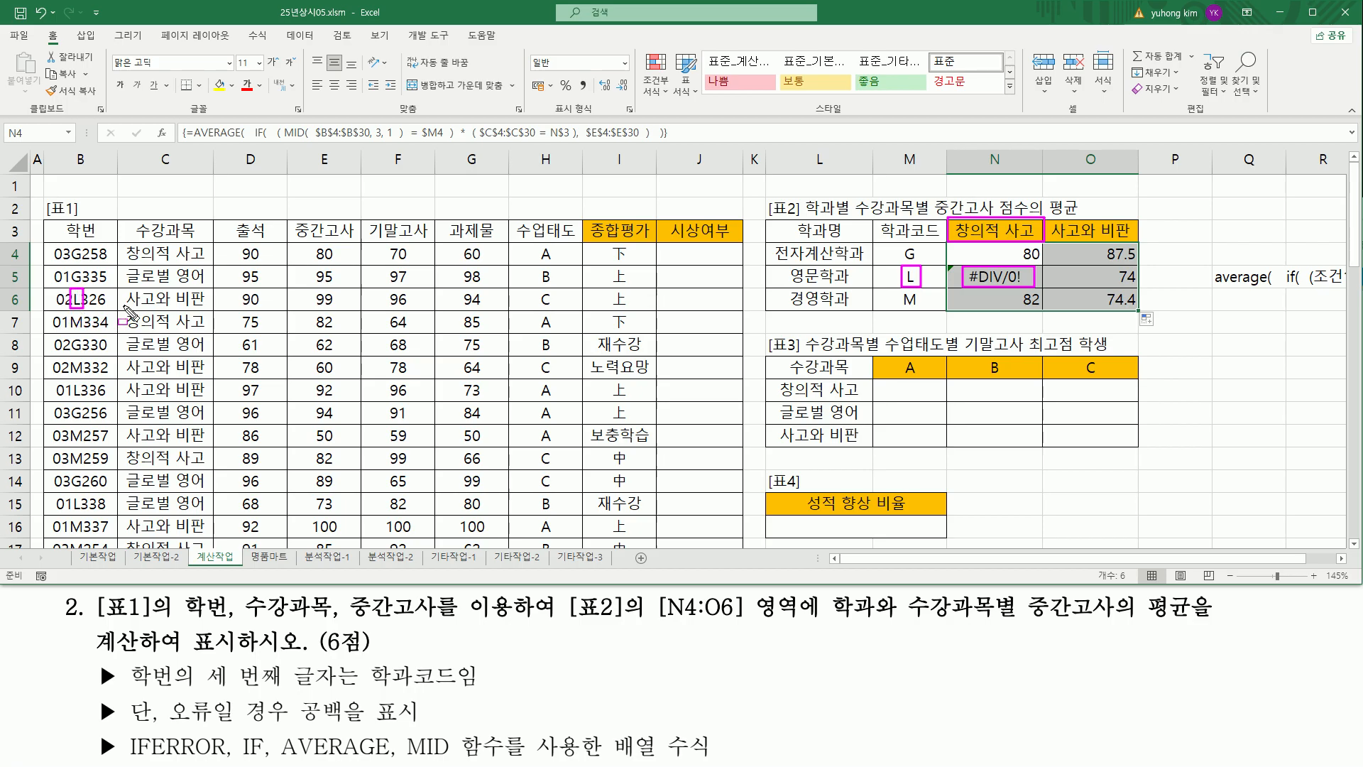
pyautogui.moveTo(121, 299); pyautogui.dragTo(211, 299)
pyautogui.moveTo(70, 377); pyautogui.dragTo(87, 411)
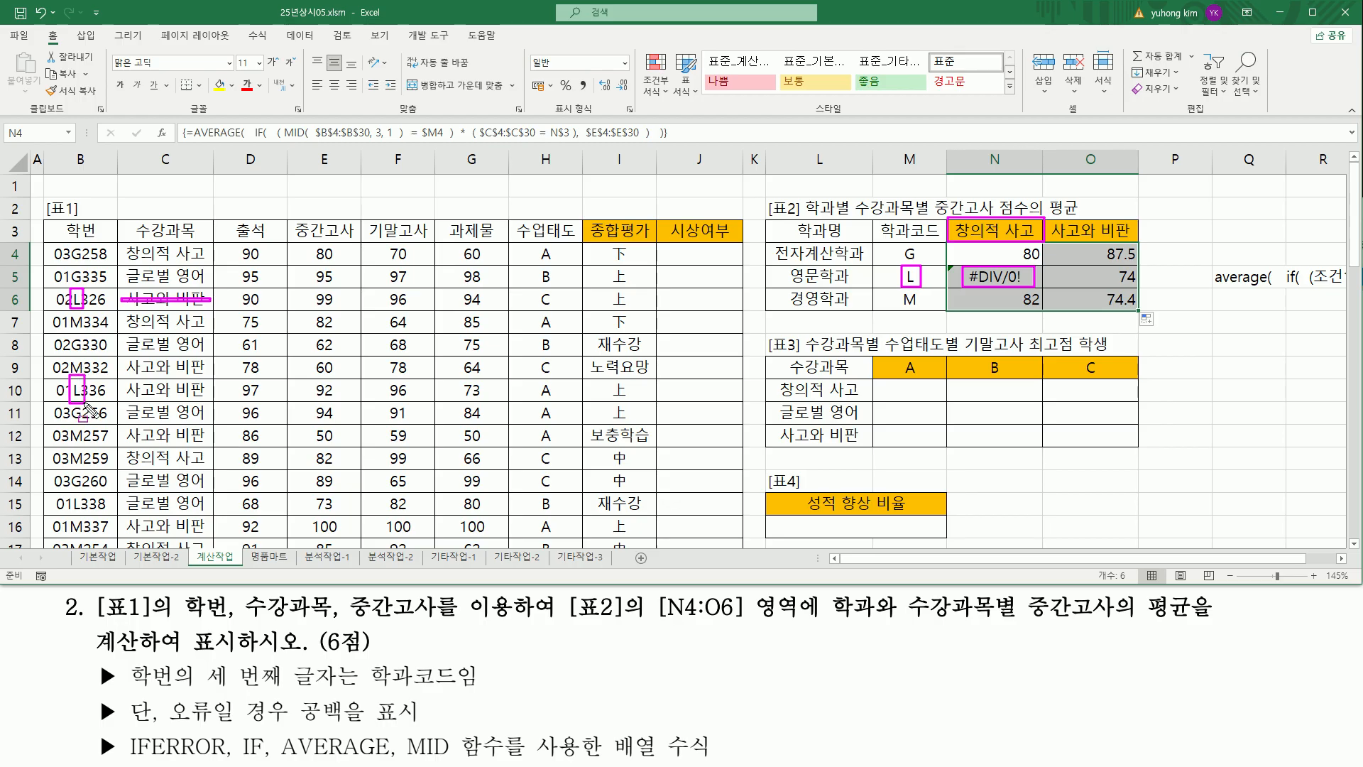
pyautogui.moveTo(125, 389); pyautogui.dragTo(208, 390)
pyautogui.moveTo(70, 495)
pyautogui.mouseDown()
pyautogui.moveTo(86, 515)
pyautogui.moveTo(71, 495)
pyautogui.moveTo(207, 504)
pyautogui.mouseUp()
pyautogui.press('Escape')
# - Check the remaining L-coded 학번 rows of [표1], down to row 30, for the 수강과목 창의적 사고
pyautogui.click(84, 505)
pyautogui.scroll(-3, 106, 485)
pyautogui.scroll(-3, 106, 484)
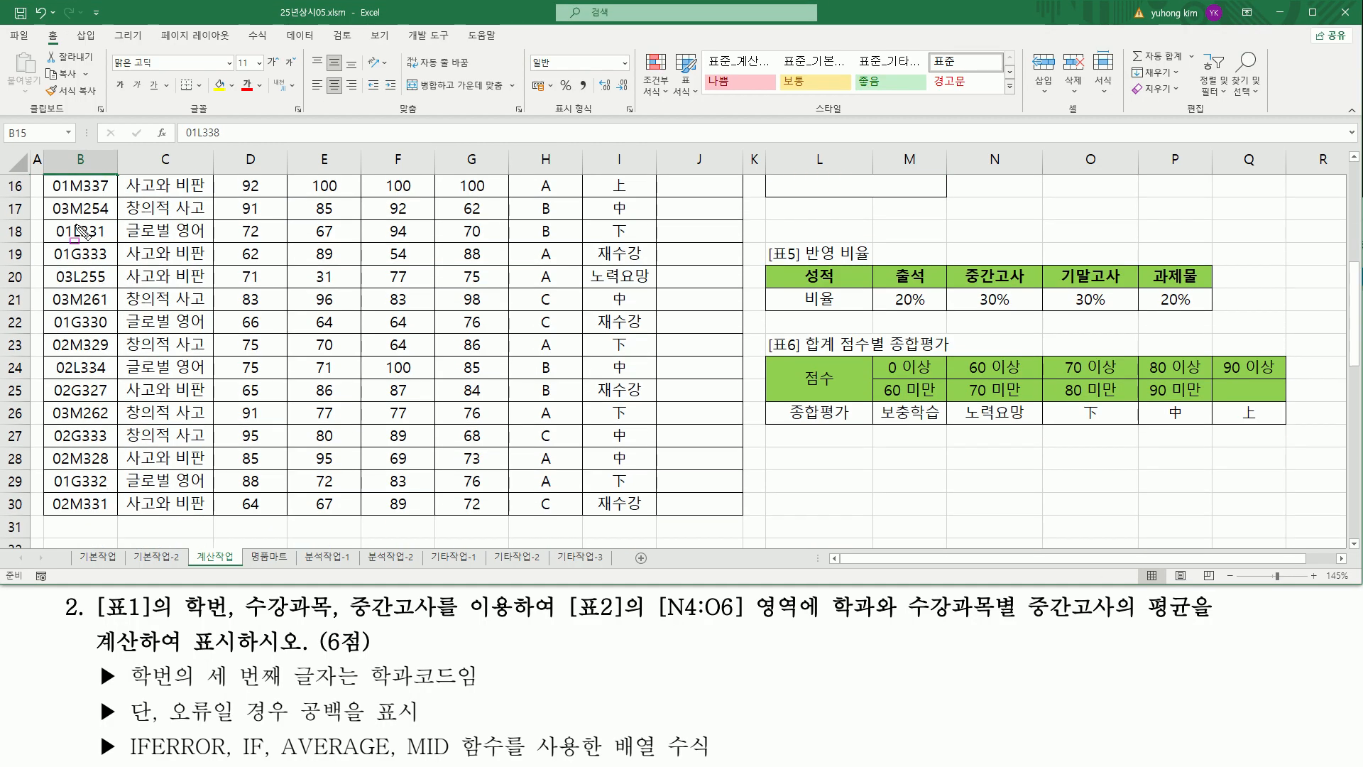
pyautogui.moveTo(72, 220)
pyautogui.mouseDown()
pyautogui.moveTo(84, 245)
pyautogui.moveTo(208, 234)
pyautogui.mouseUp()
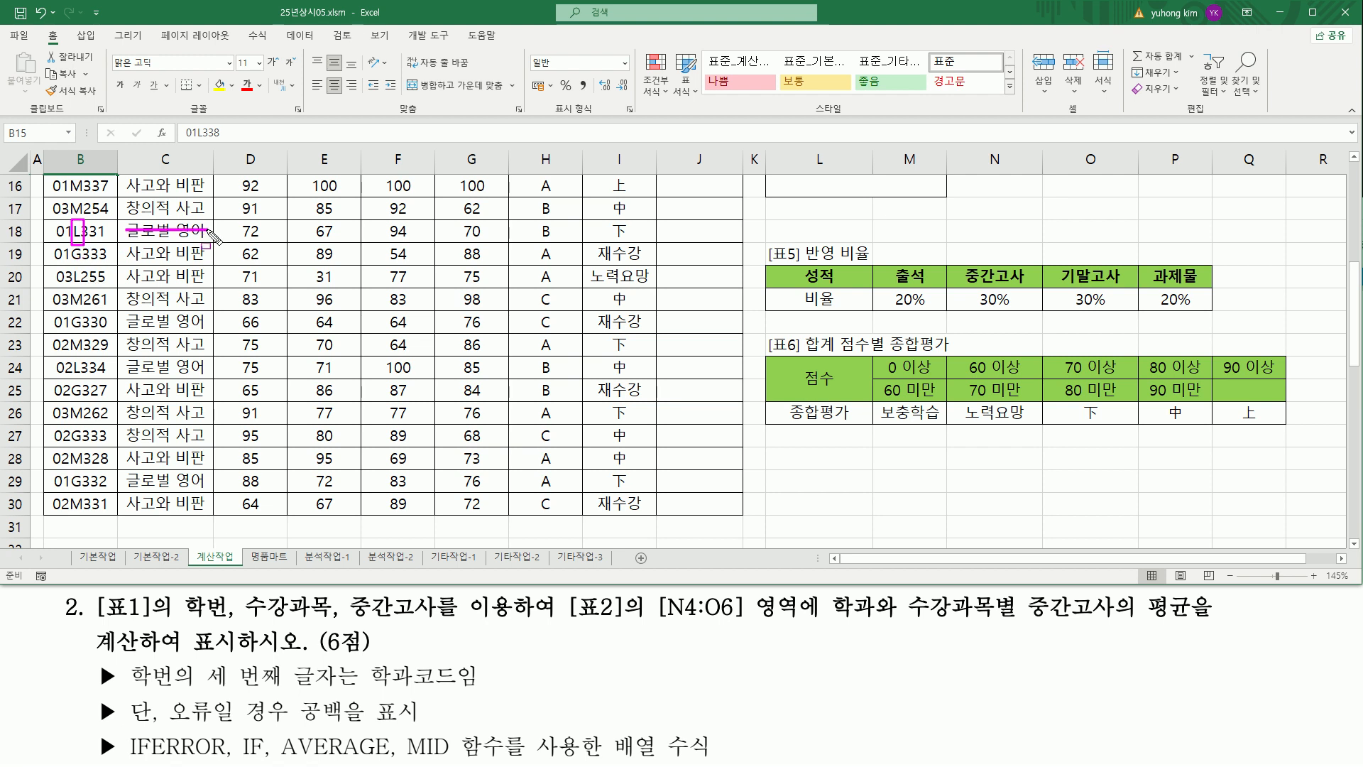
pyautogui.moveTo(72, 267)
pyautogui.mouseDown()
pyautogui.moveTo(74, 287)
pyautogui.moveTo(84, 267)
pyautogui.moveTo(208, 276)
pyautogui.mouseUp()
pyautogui.moveTo(73, 357)
pyautogui.mouseDown()
pyautogui.moveTo(86, 378)
pyautogui.moveTo(208, 367)
pyautogui.mouseUp()
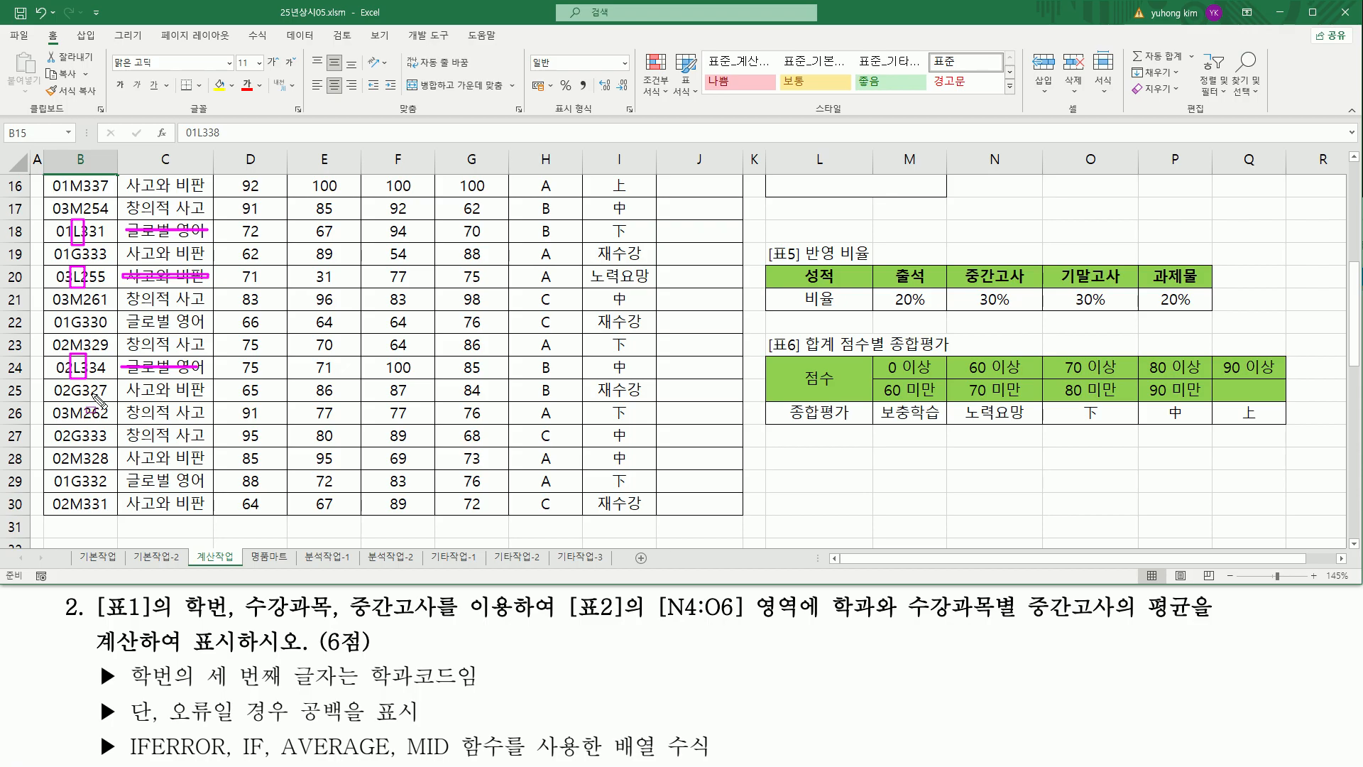
pyautogui.press('Escape')
pyautogui.scroll(5, 242, 411)
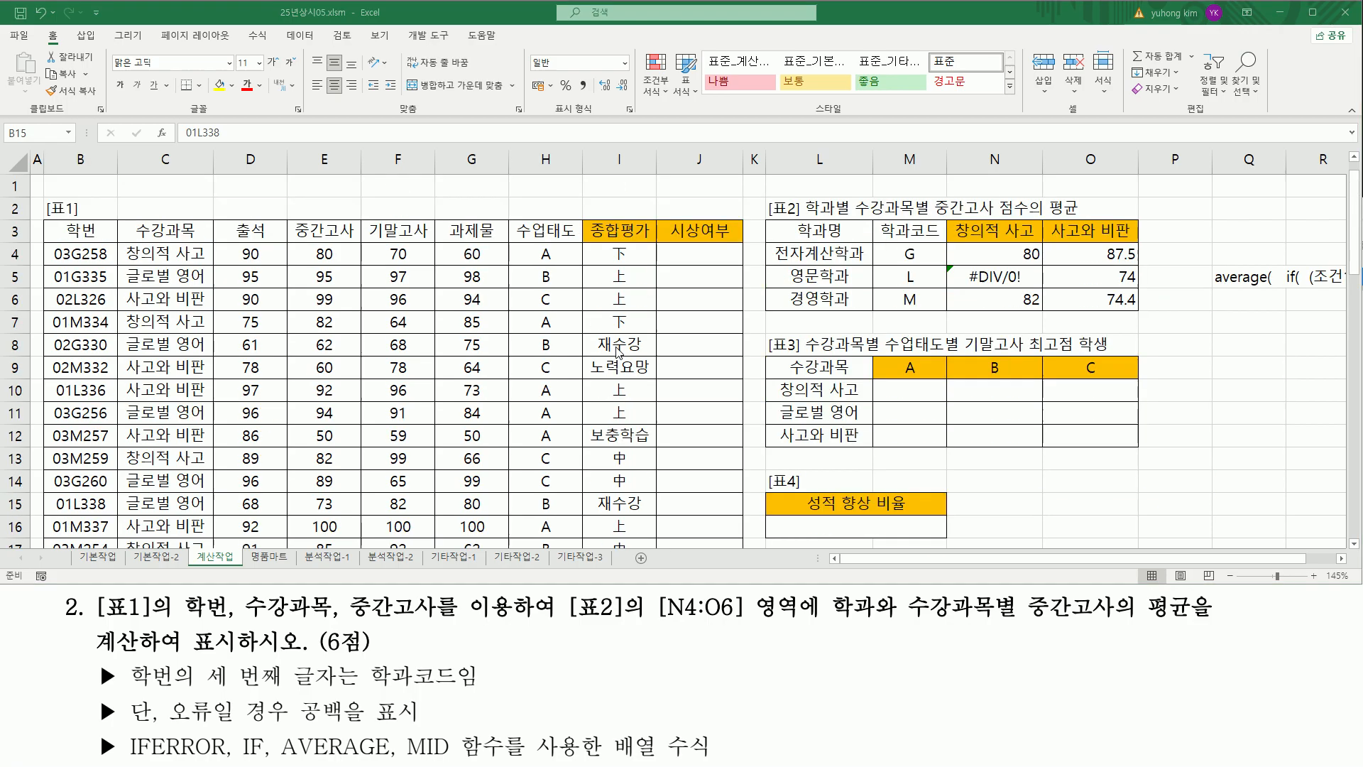
# - Relate the error in N5 to the question's condition on displaying a blank for errors
pyautogui.moveTo(898, 267)
pyautogui.mouseDown()
pyautogui.moveTo(913, 282)
pyautogui.moveTo(922, 268)
pyautogui.mouseUp()
pyautogui.moveTo(956, 219)
pyautogui.mouseDown()
pyautogui.moveTo(955, 240)
pyautogui.moveTo(977, 220)
pyautogui.moveTo(1039, 241)
pyautogui.mouseUp()
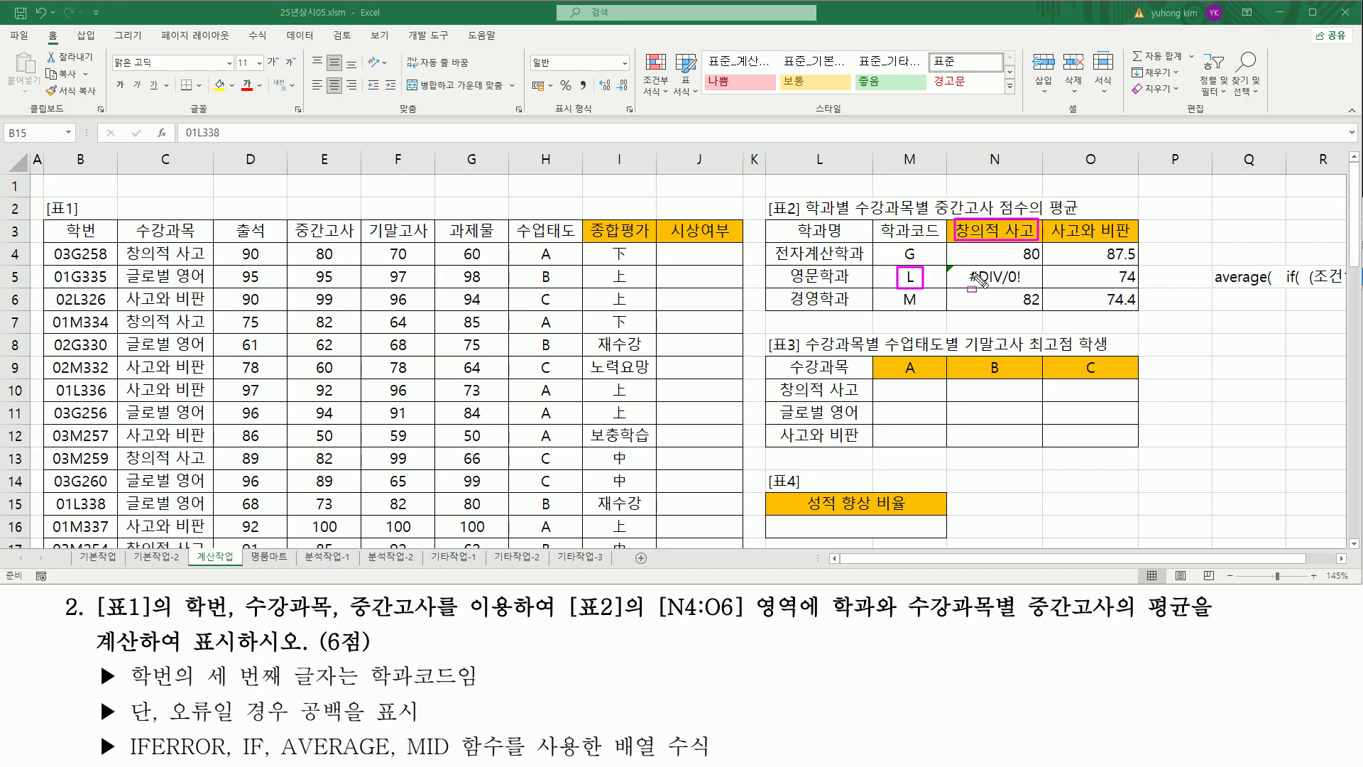
pyautogui.moveTo(962, 267)
pyautogui.mouseDown()
pyautogui.moveTo(1008, 287)
pyautogui.moveTo(1029, 268)
pyautogui.mouseUp()
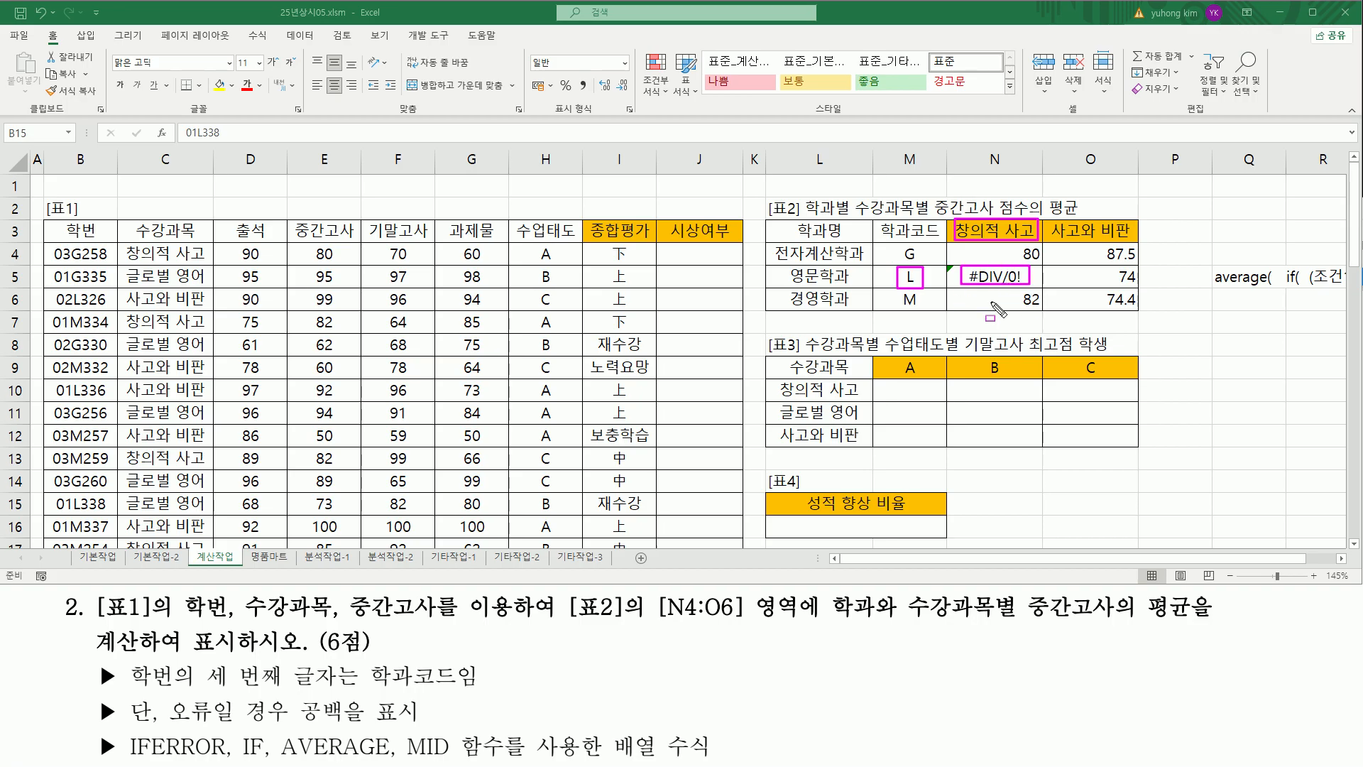
pyautogui.moveTo(95, 694)
pyautogui.mouseDown()
pyautogui.moveTo(117, 727)
pyautogui.moveTo(428, 727)
pyautogui.mouseUp()
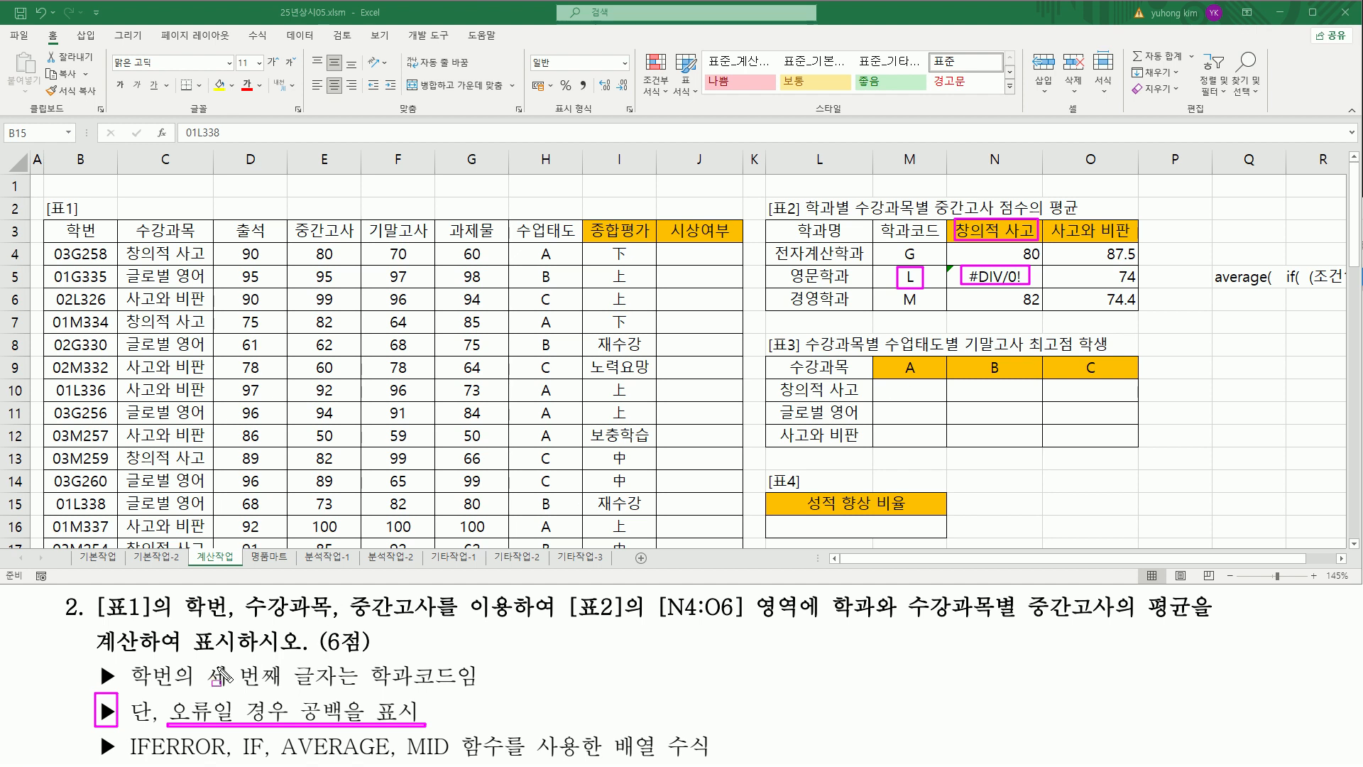
# - Insert IFERROR( in front of AVERAGE in the formula in N4
pyautogui.moveTo(123, 729); pyautogui.dragTo(232, 763)
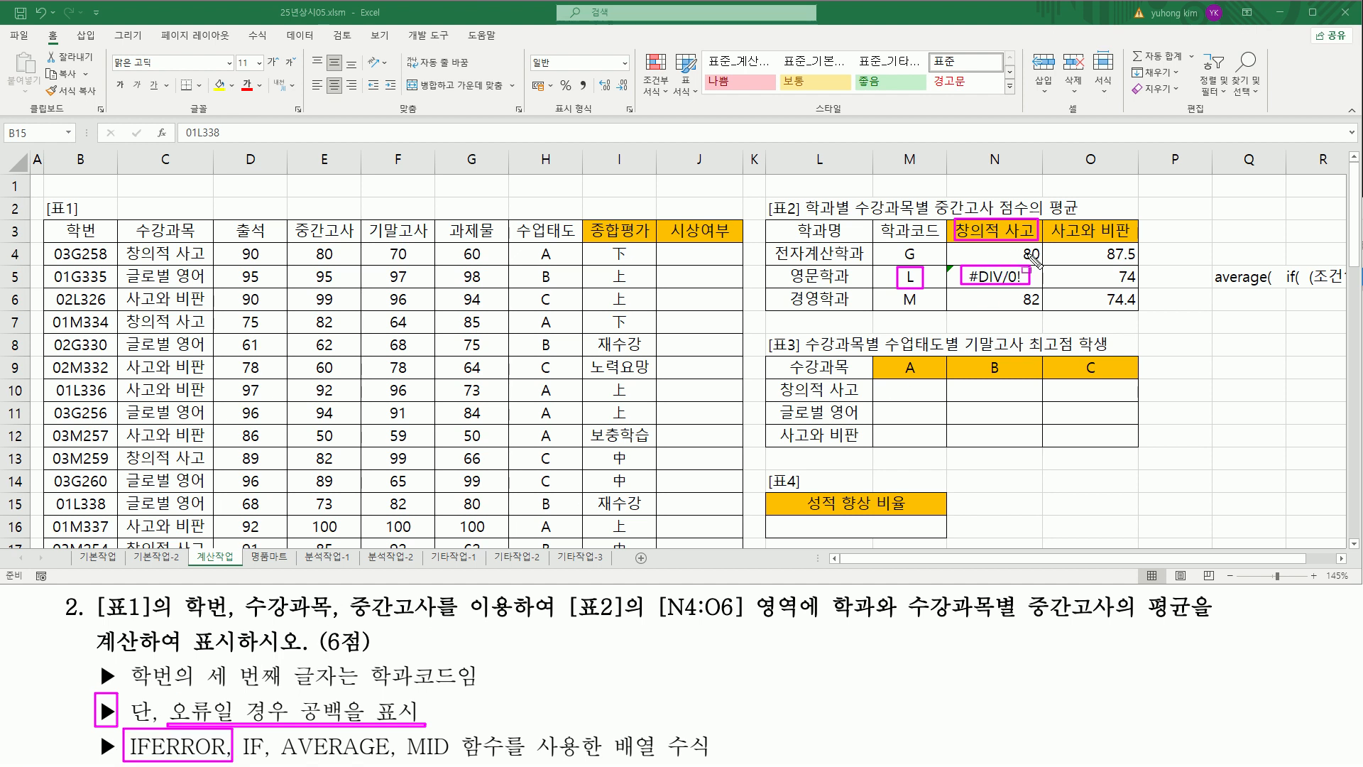
pyautogui.doubleClick(998, 255)
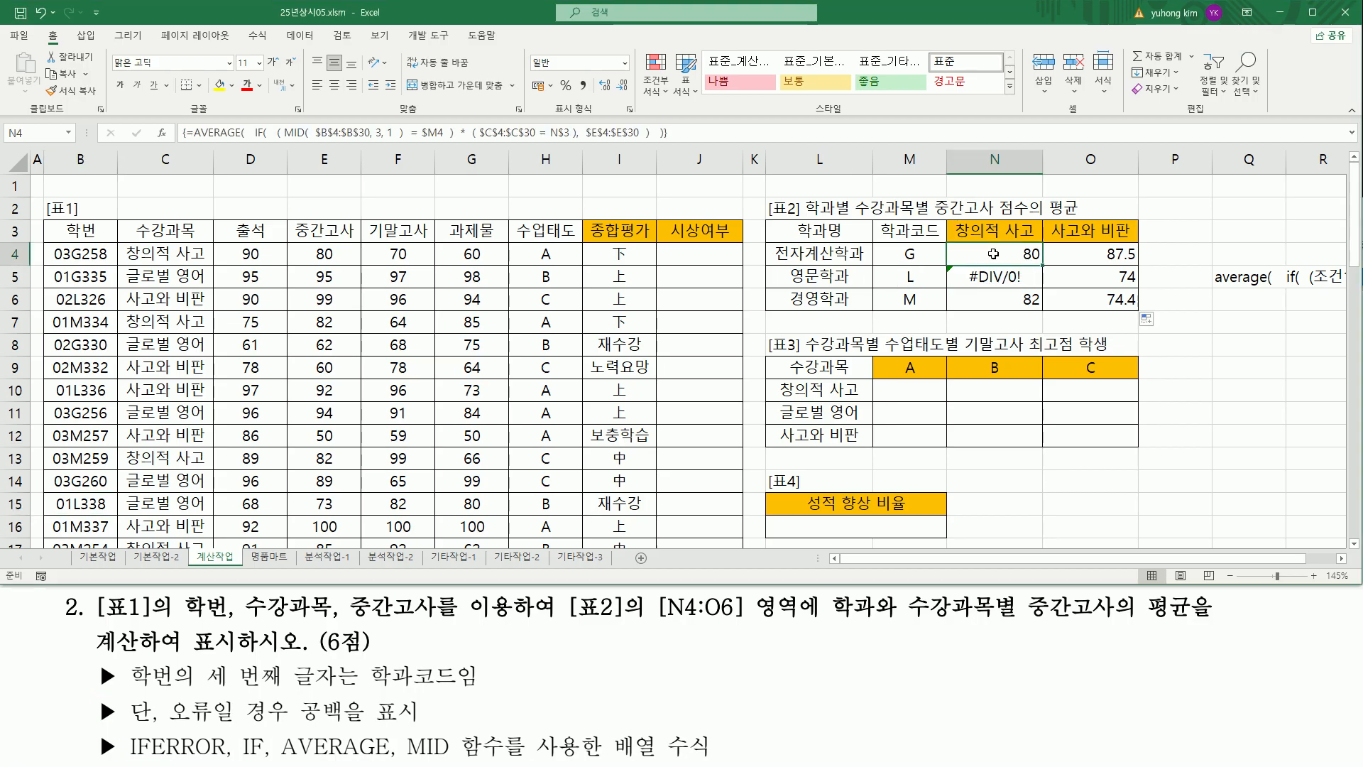
pyautogui.click(961, 255)
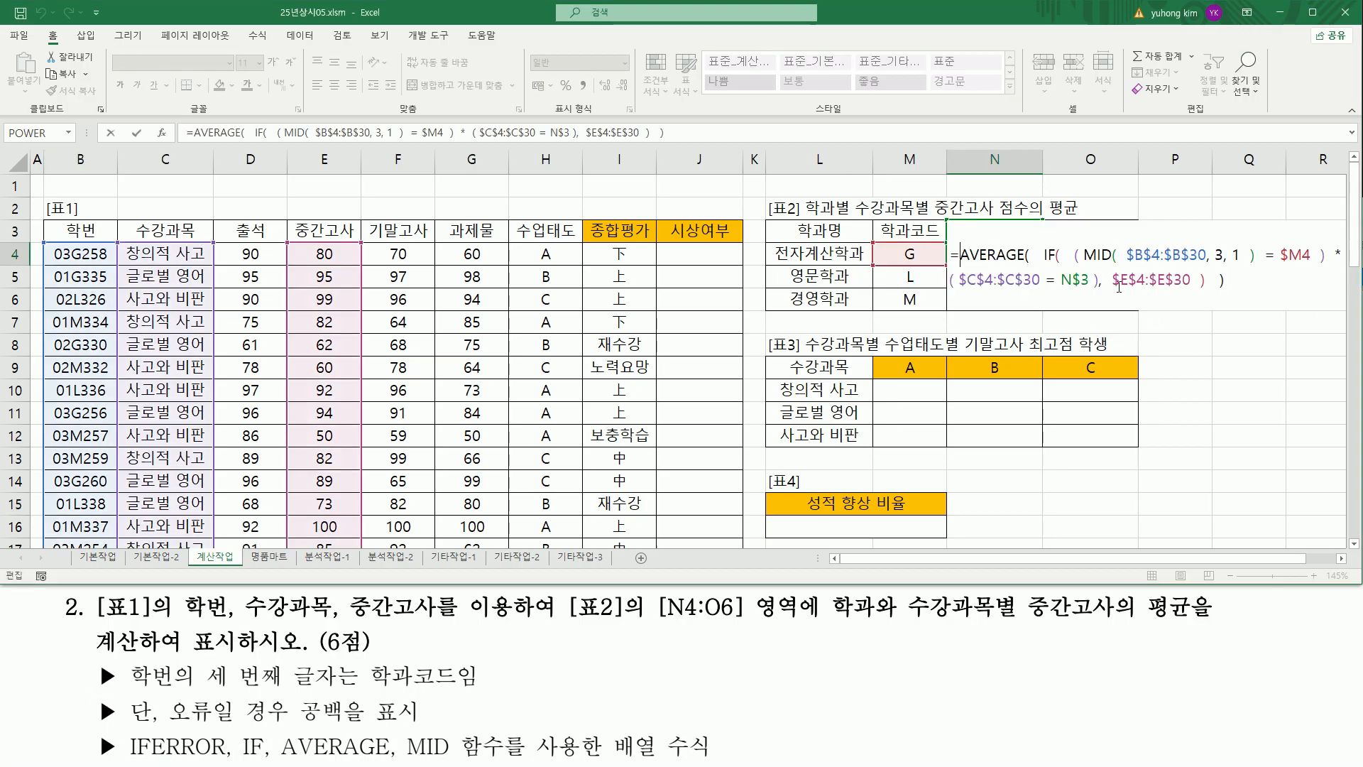
pyautogui.write('ife')
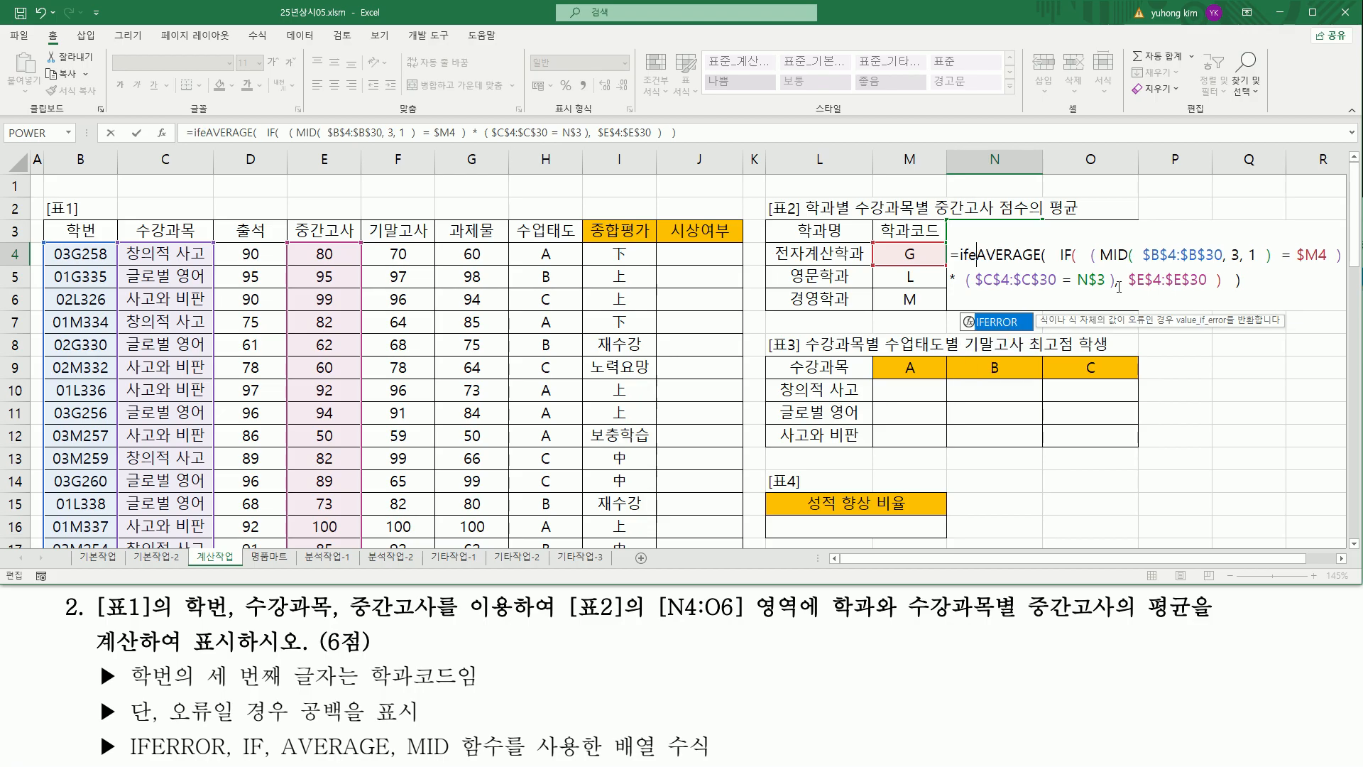
pyautogui.press('Tab')
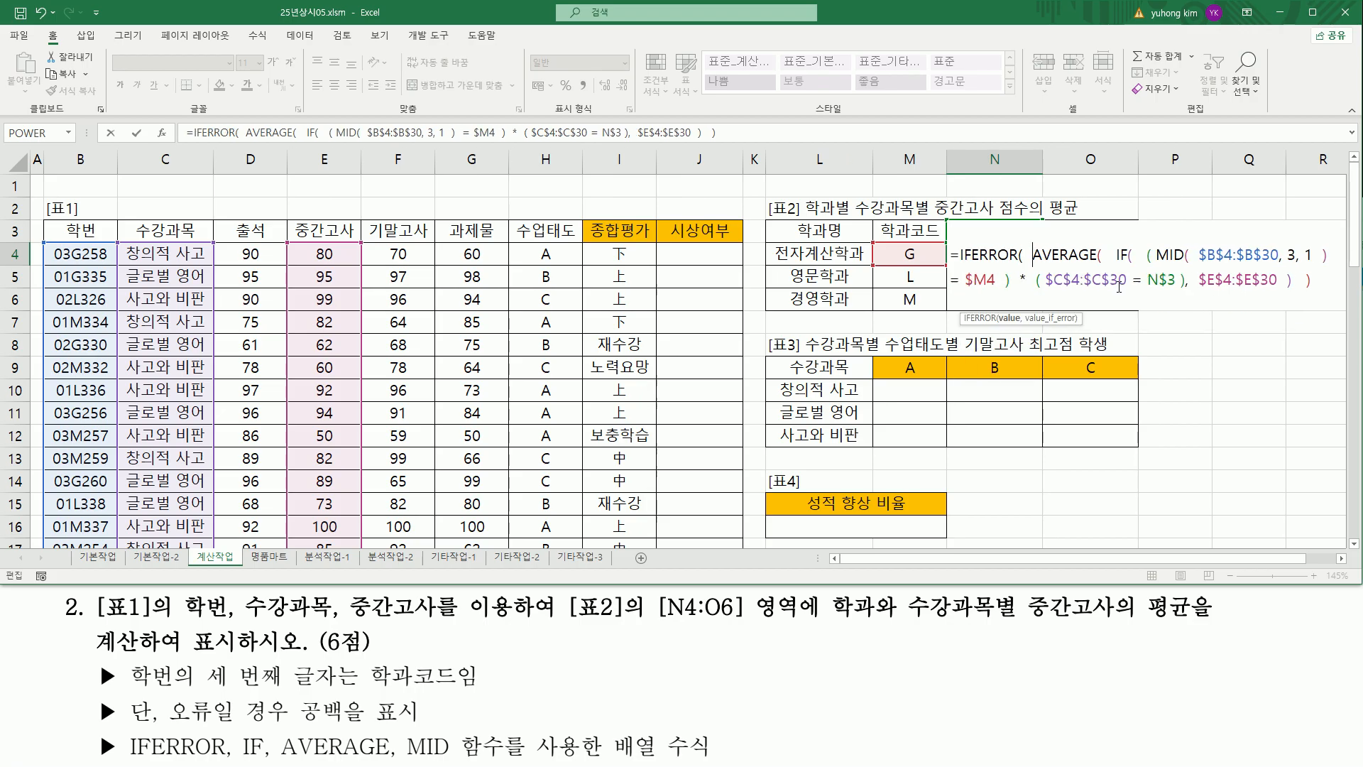
# - Complete the IFERROR formula in N4 with "" as the value for errors and enter it as an array formula
pyautogui.hotkey('shift', 'Down')
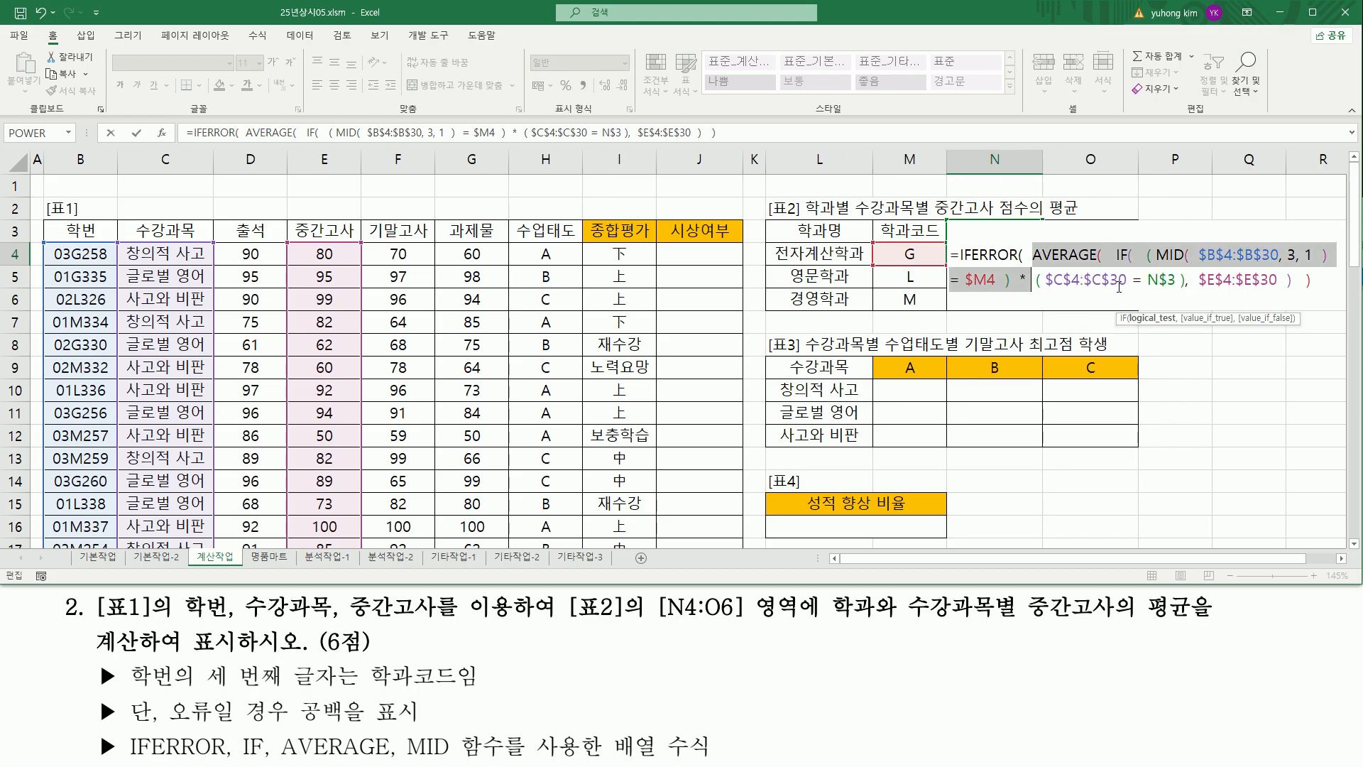
pyautogui.hotkey('ctrl', 'shift', 'Right')
pyautogui.hotkey('ctrl', 'shift', 'Right')
pyautogui.hotkey('ctrl', 'shift', 'Right')
pyautogui.hotkey('ctrl', 'shift', 'Right')
pyautogui.hotkey('ctrl', 'shift', 'Right')
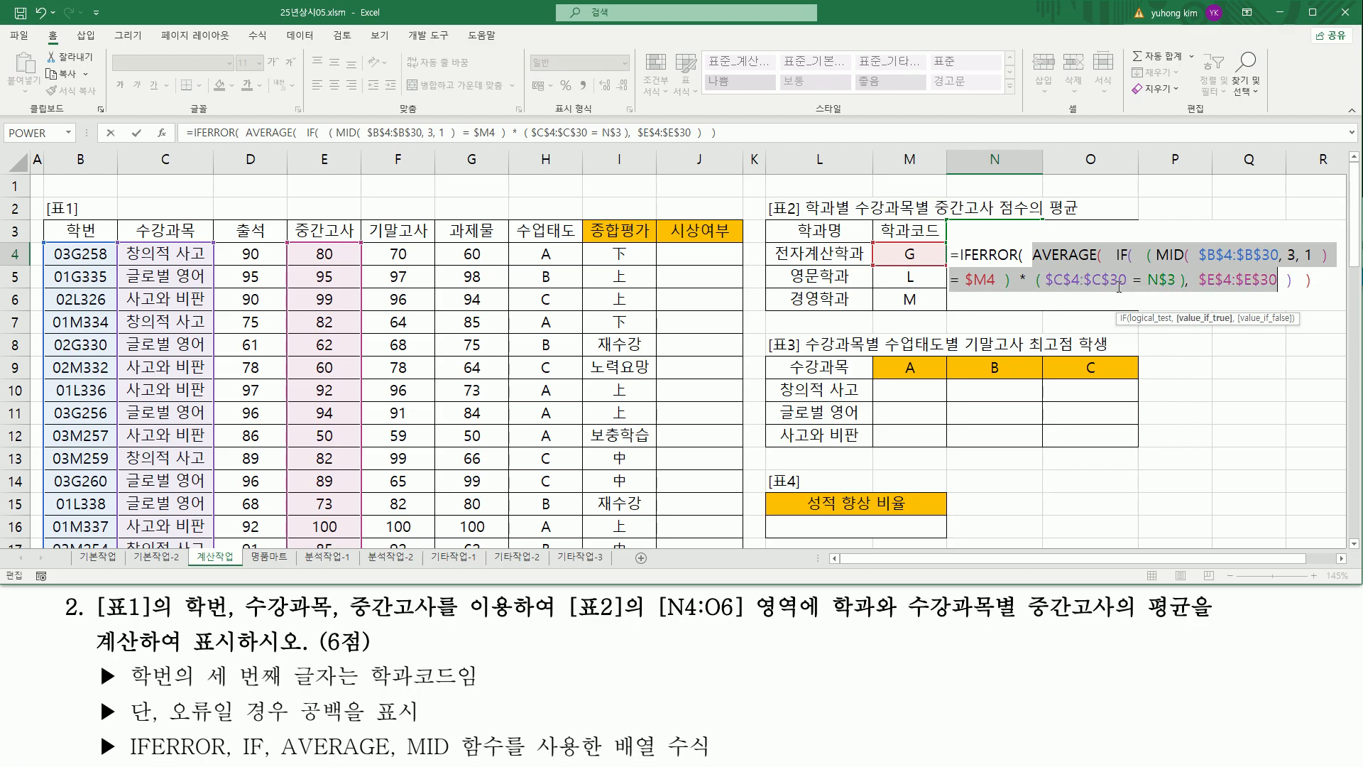
pyautogui.press('End')
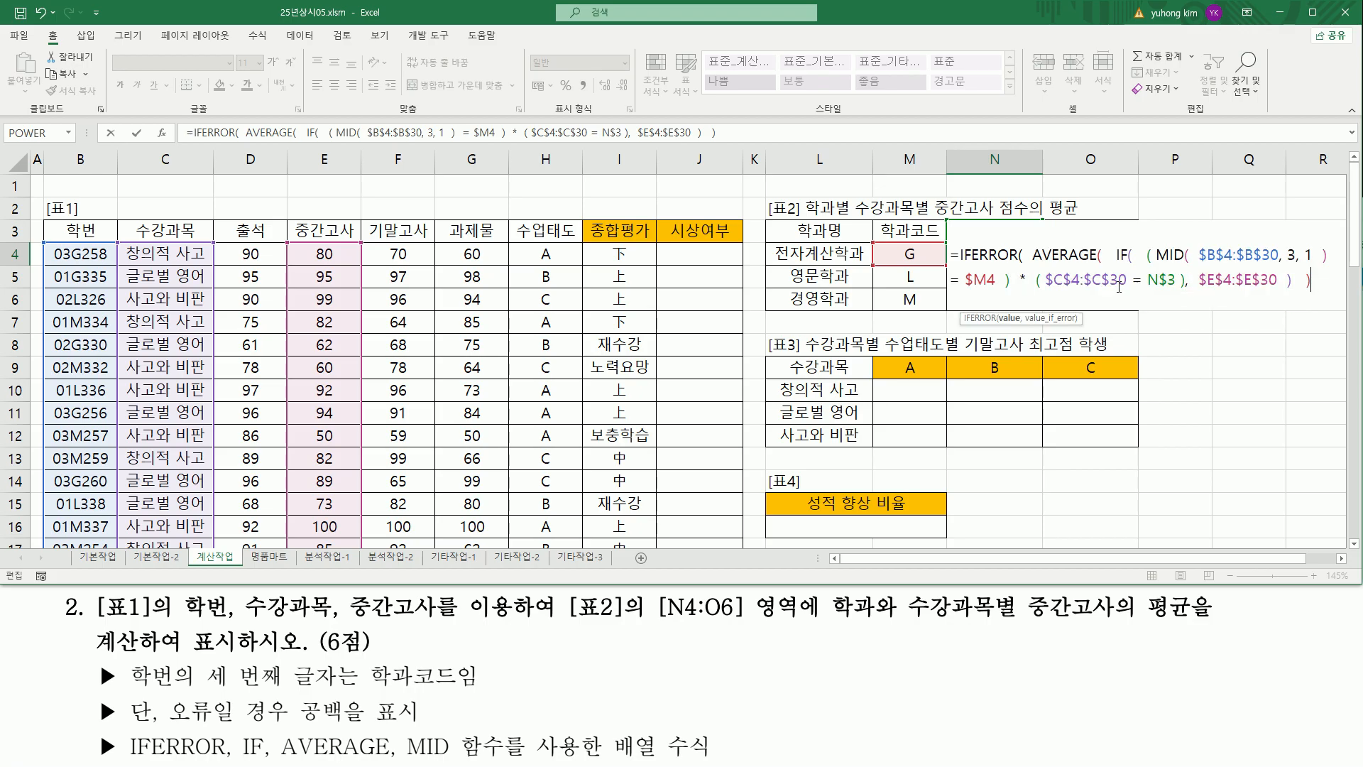
pyautogui.write(',')
pyautogui.moveTo(958, 264); pyautogui.dragTo(1018, 263)
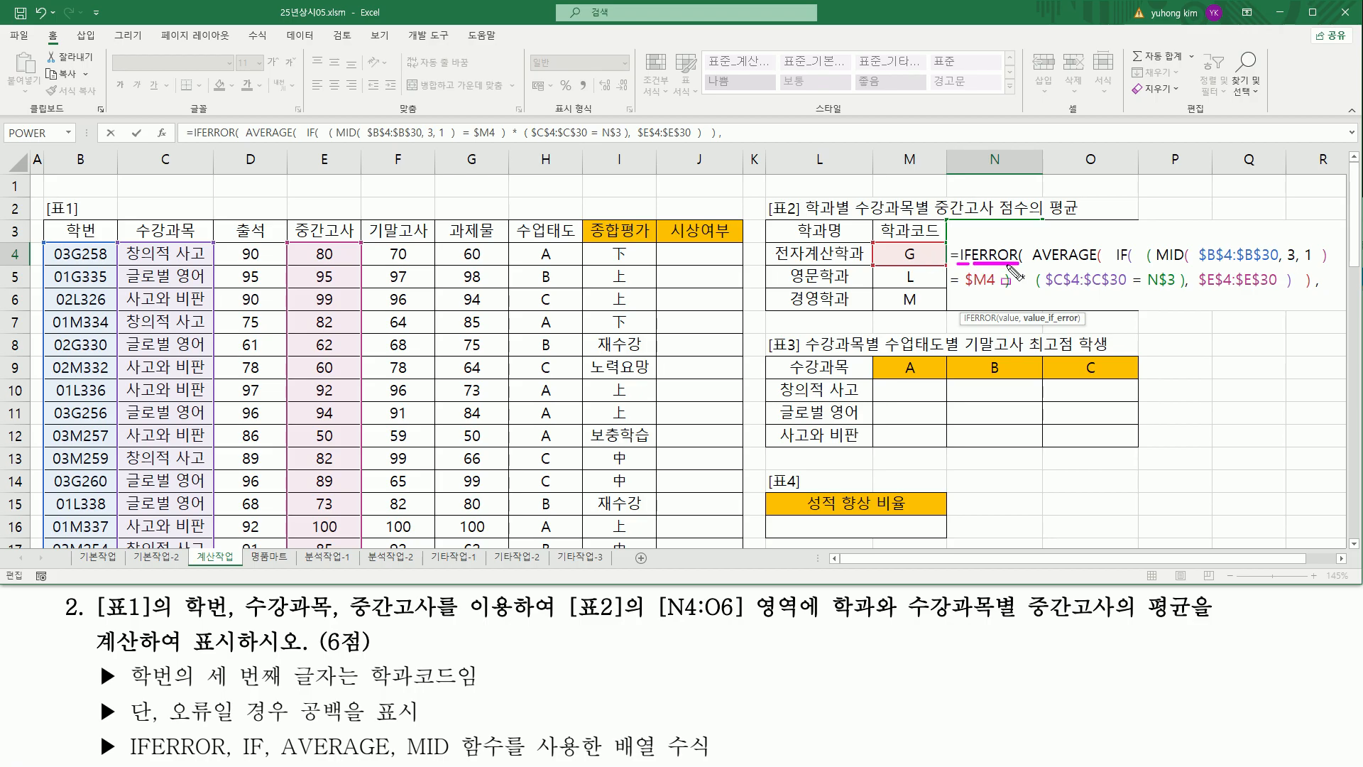
pyautogui.press('Escape')
pyautogui.click(1336, 302)
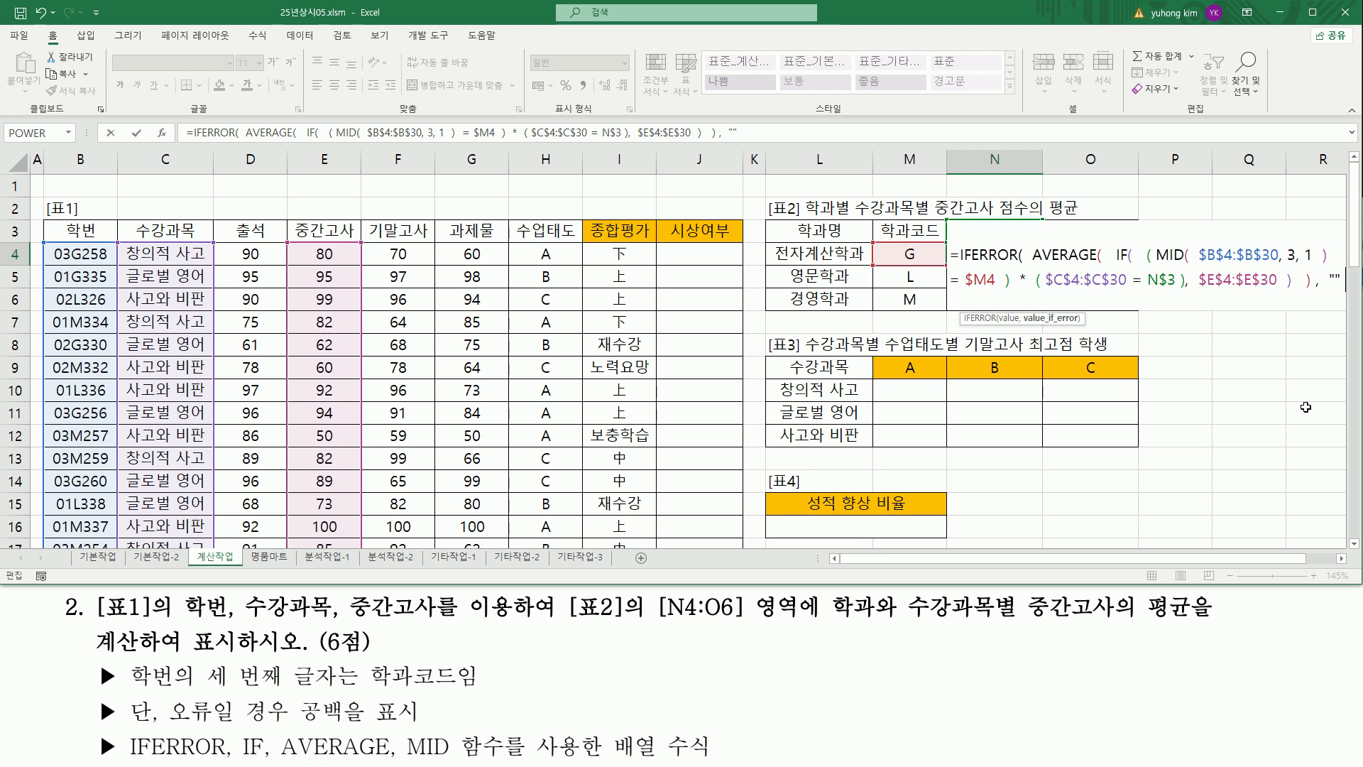
pyautogui.write(')')
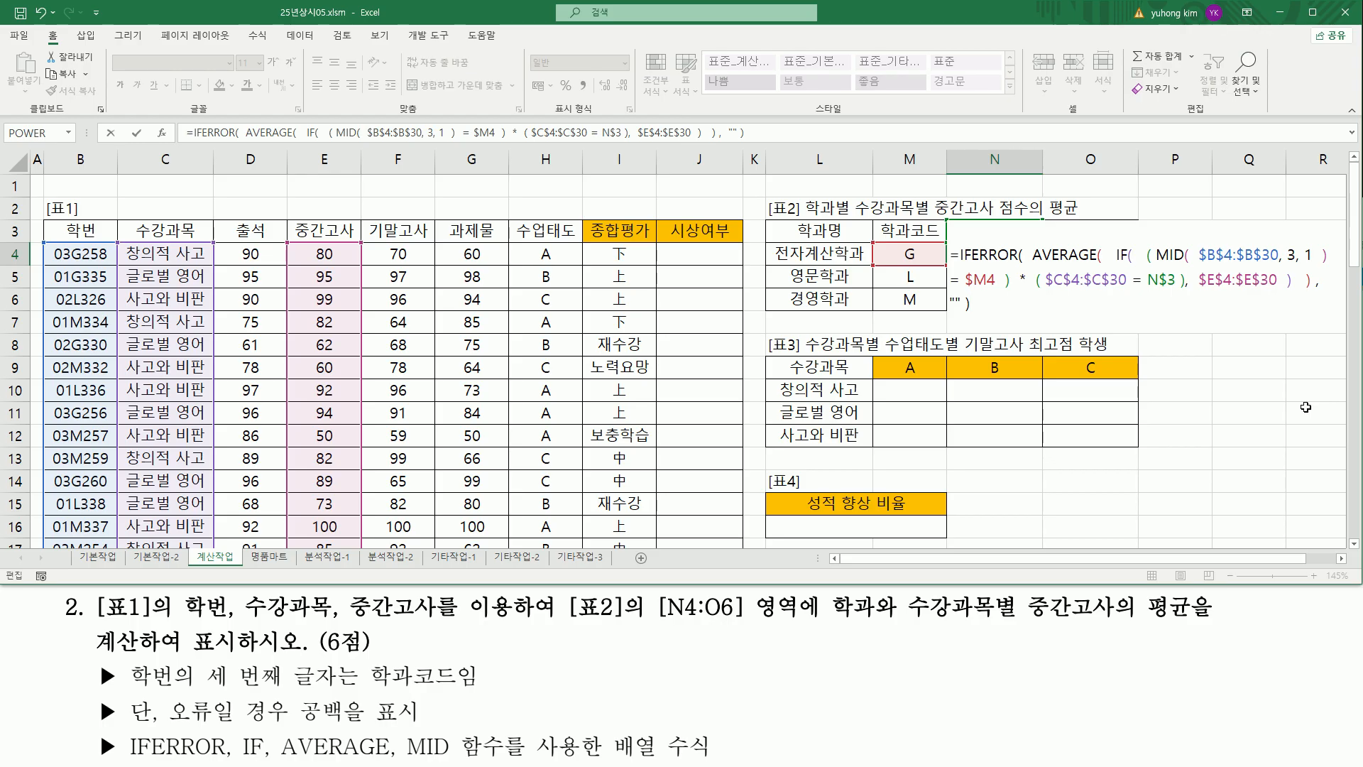
pyautogui.hotkey('ctrl', 'shift', 'Return')
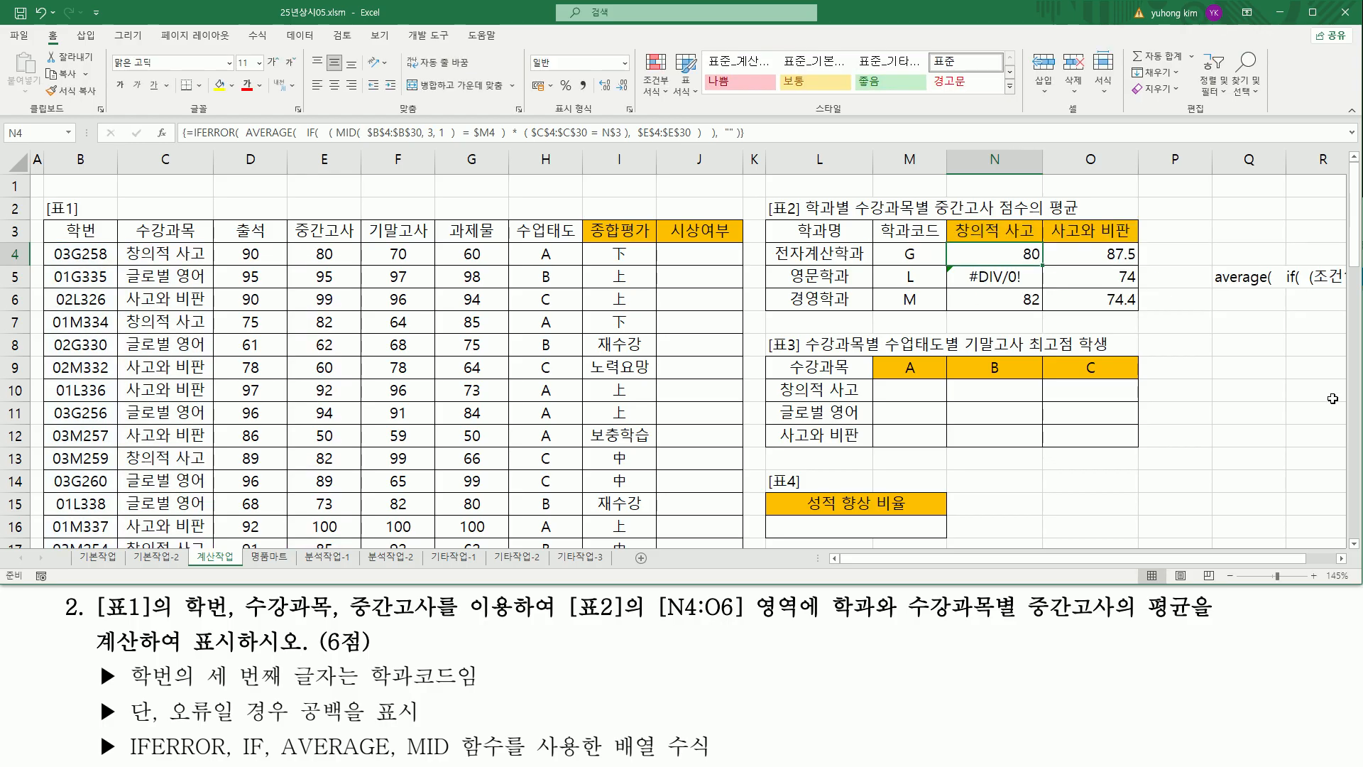
# - Fill the IFERROR array formula from N4 across the range N4:O6
pyautogui.moveTo(1036, 257); pyautogui.dragTo(1089, 313)
pyautogui.moveTo(955, 266)
pyautogui.mouseDown()
pyautogui.moveTo(974, 285)
pyautogui.moveTo(1028, 286)
pyautogui.mouseUp()
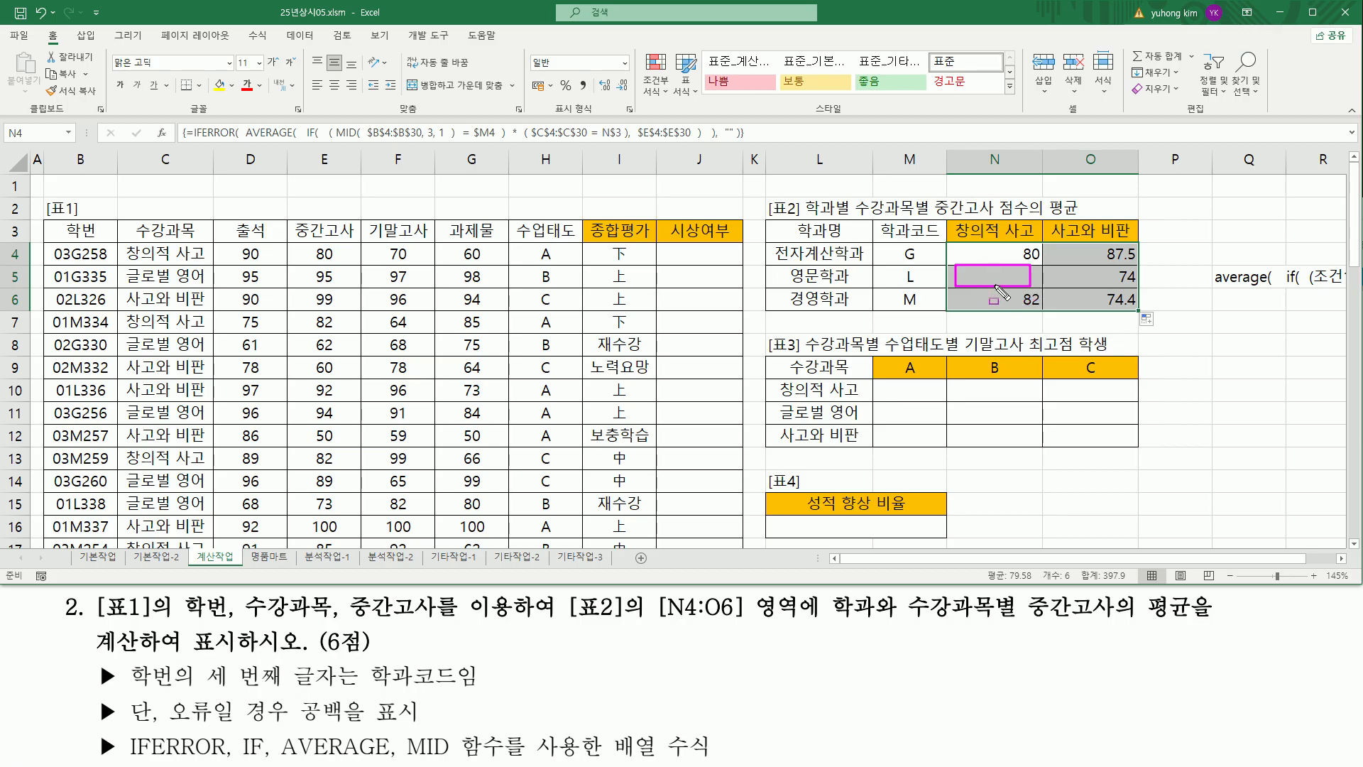
pyautogui.press('Escape')
# - Copy the N4 formula and paste it into Q7 as plain text with a leading apostrophe
pyautogui.click(991, 250)
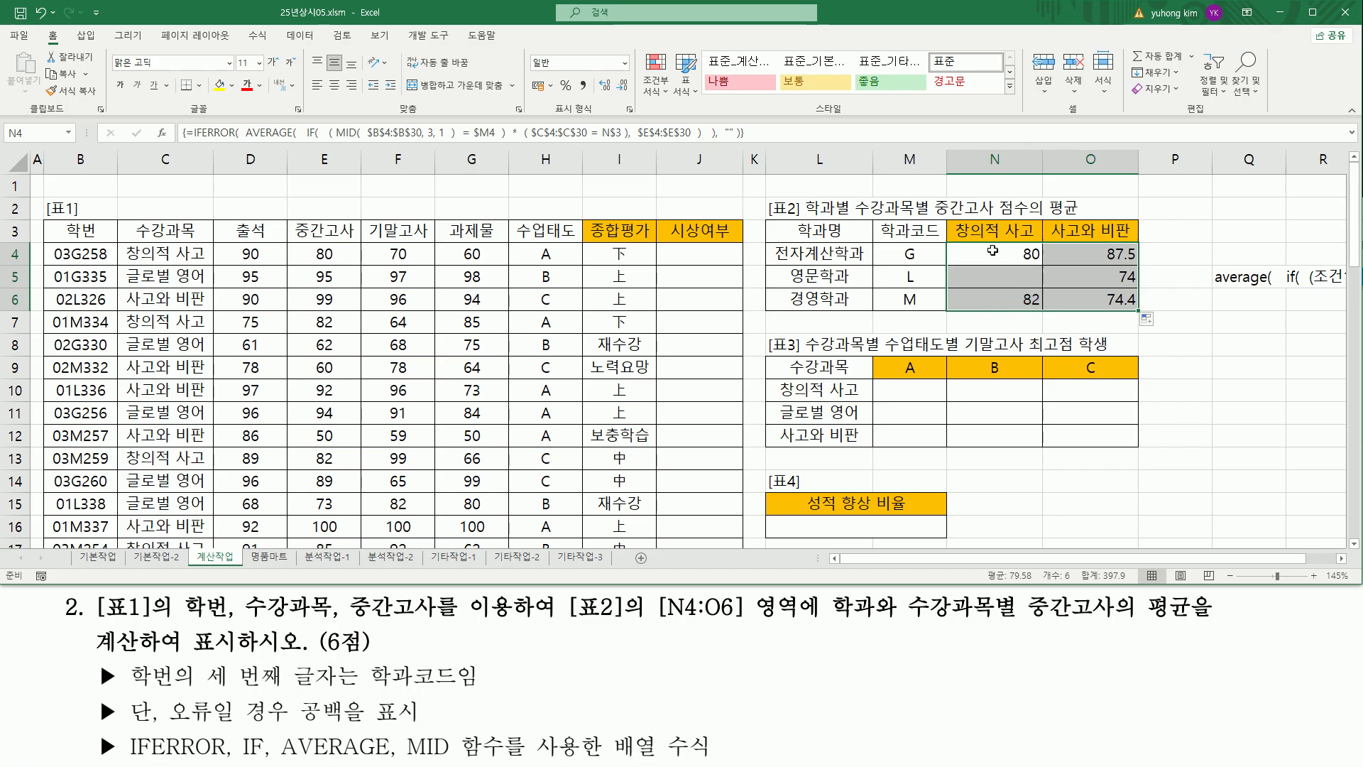
pyautogui.click(992, 251)
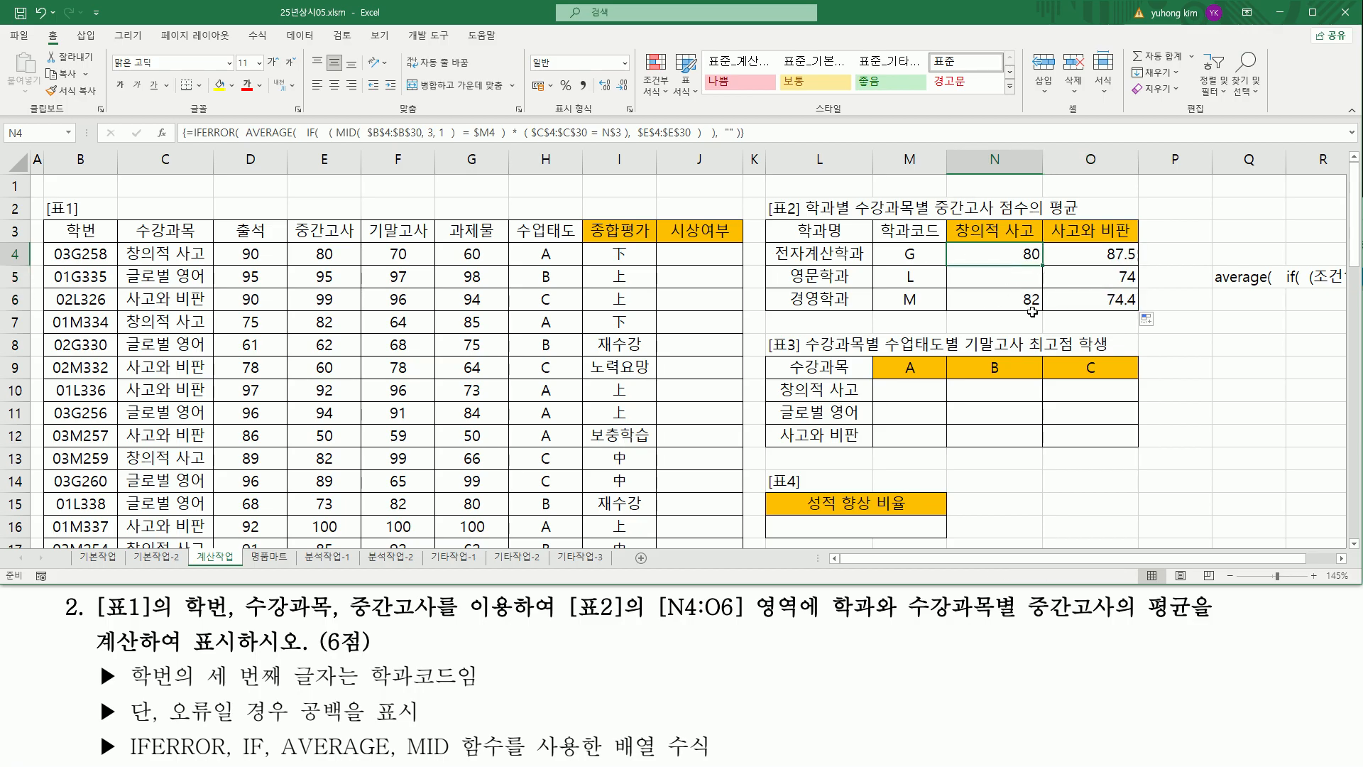
pyautogui.moveTo(783, 134); pyautogui.dragTo(633, 133)
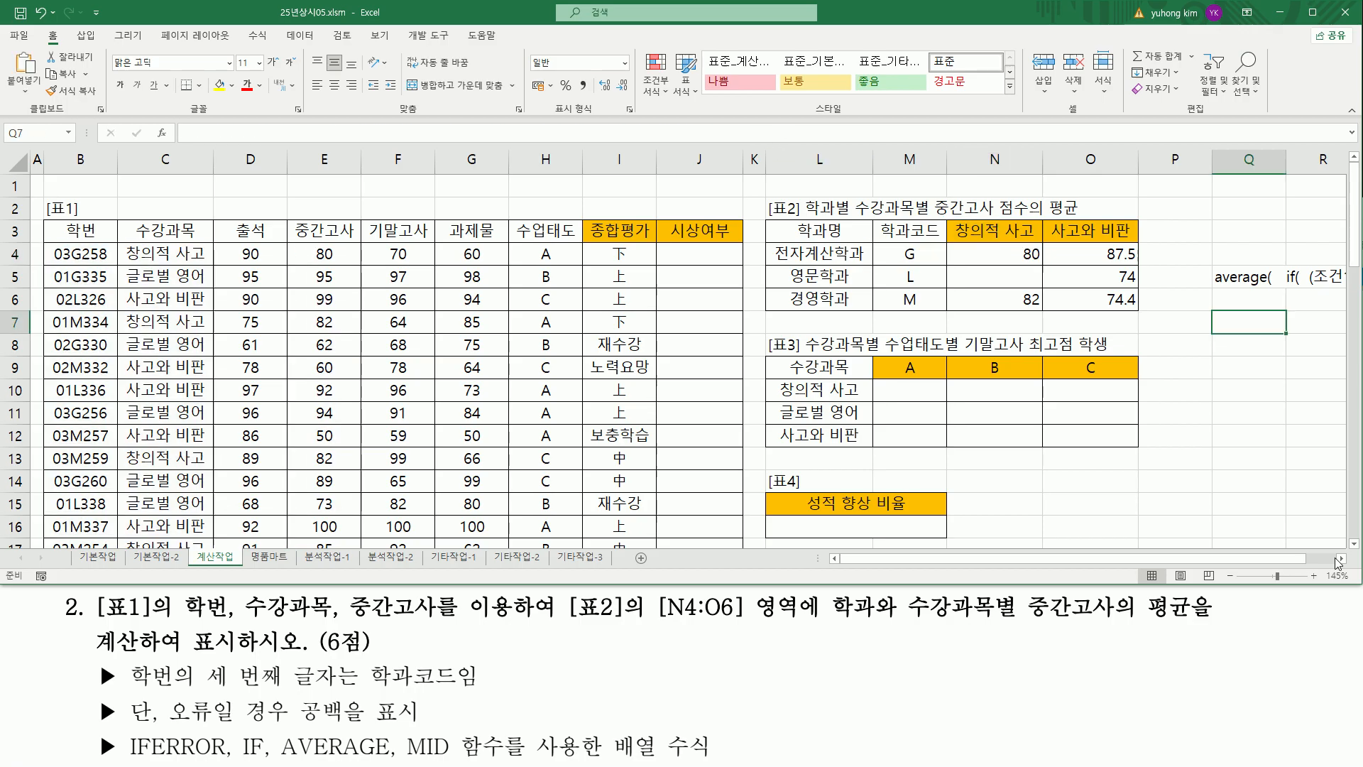
pyautogui.click(1338, 563)
pyautogui.moveTo(1251, 558); pyautogui.dragTo(1096, 559)
pyautogui.write("'")
pyautogui.hotkey('ctrl', 'v')
pyautogui.press('Return')
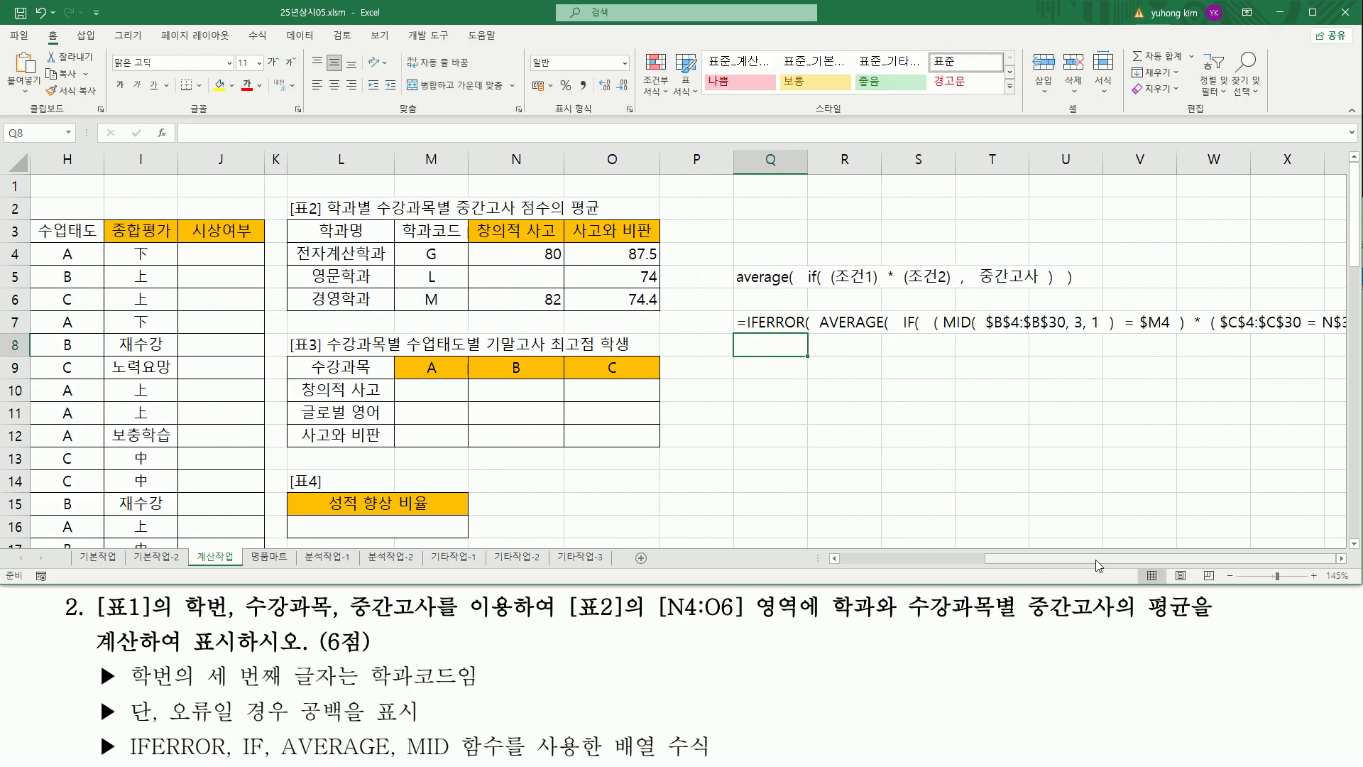
# - Examine the whole formula text in Q7, focusing on the IFERROR function's value and error arguments
pyautogui.click(1342, 559)
pyautogui.click(1343, 559)
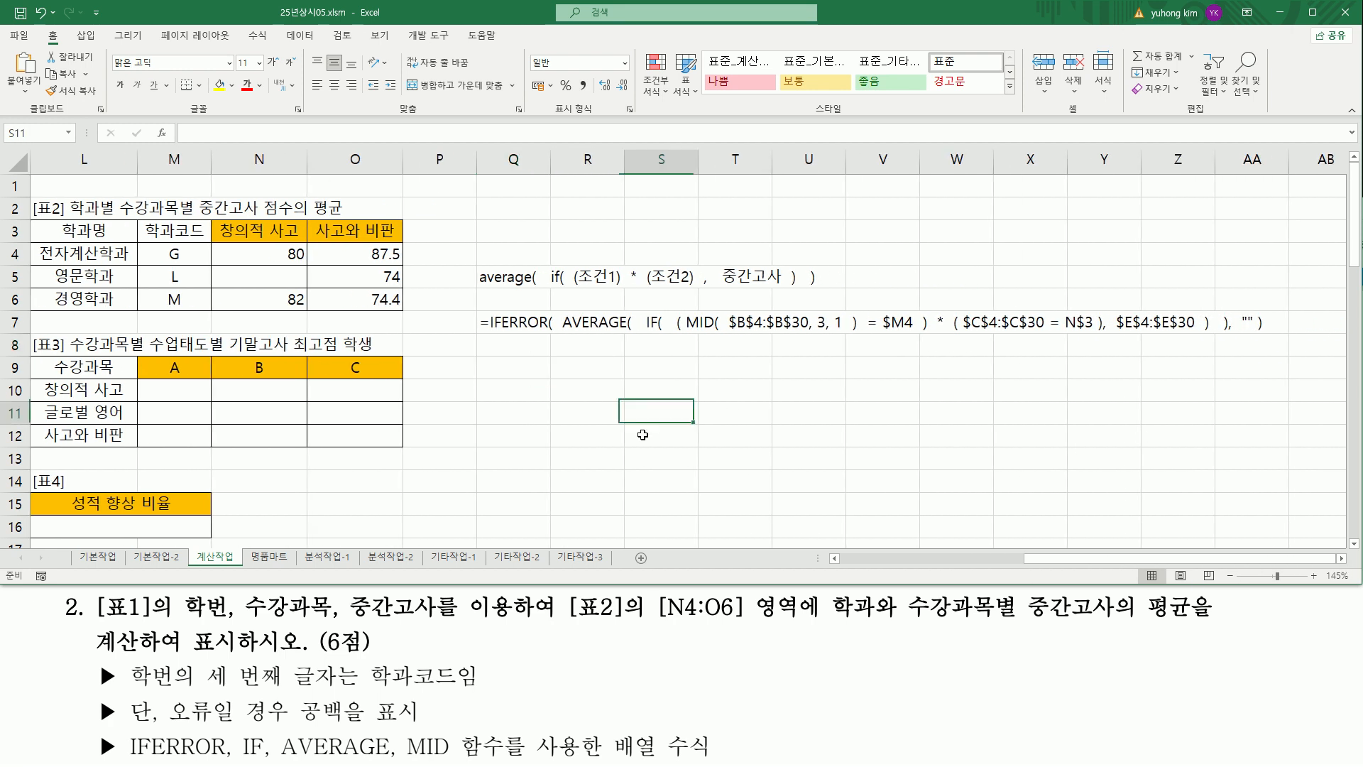
pyautogui.click(590, 455)
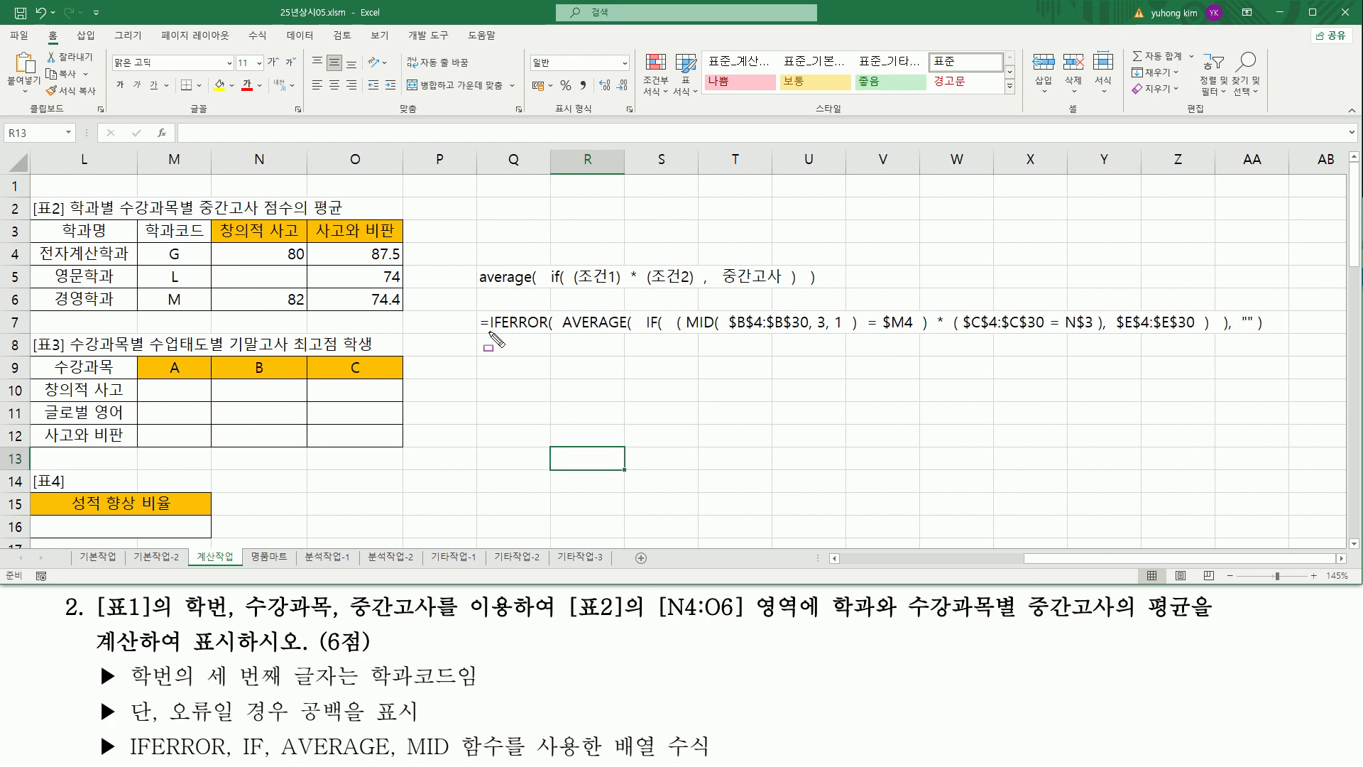
pyautogui.moveTo(486, 332)
pyautogui.mouseDown()
pyautogui.moveTo(656, 351)
pyautogui.moveTo(1229, 342)
pyautogui.mouseUp()
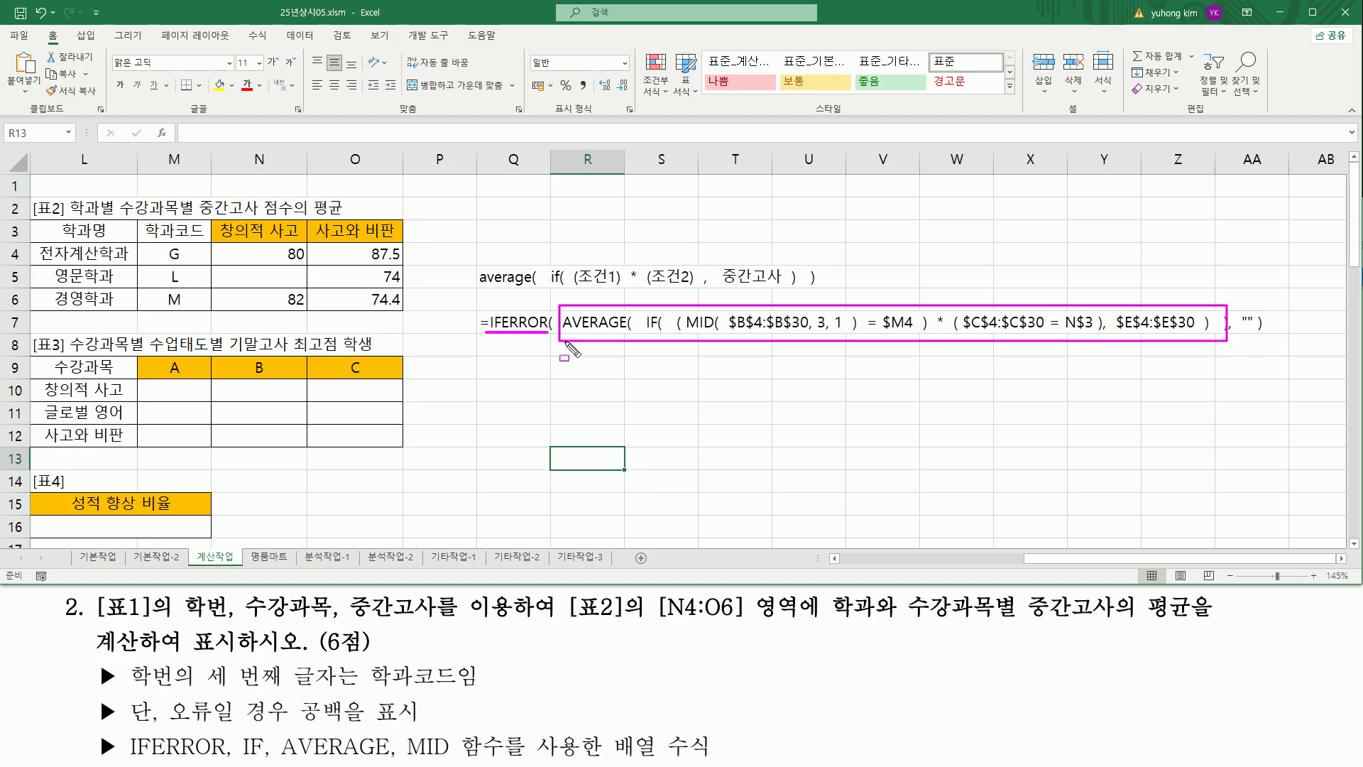
pyautogui.moveTo(488, 309)
pyautogui.mouseDown()
pyautogui.moveTo(500, 332)
pyautogui.moveTo(545, 330)
pyautogui.mouseUp()
pyautogui.moveTo(1238, 338)
pyautogui.mouseDown()
pyautogui.moveTo(1255, 308)
pyautogui.moveTo(1255, 338)
pyautogui.moveTo(1239, 347)
pyautogui.mouseUp()
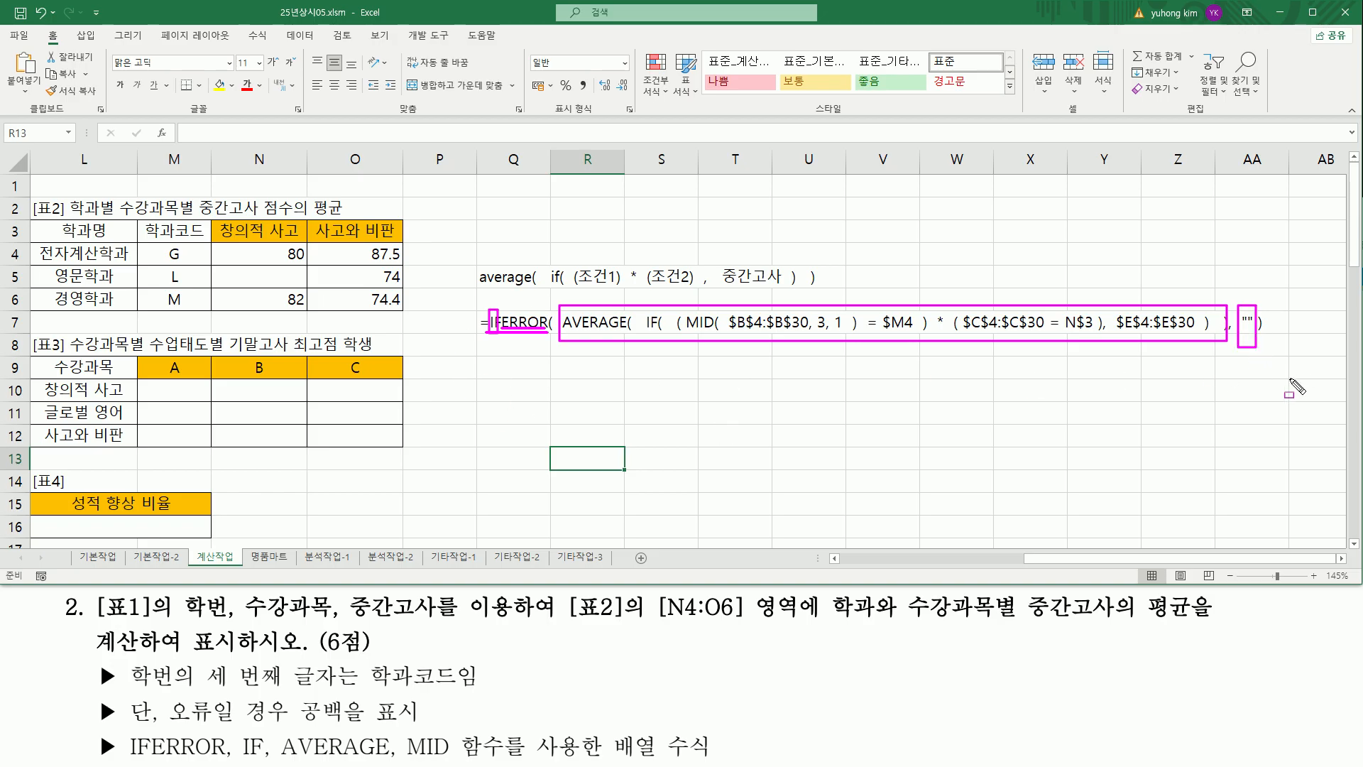
pyautogui.press('Escape')
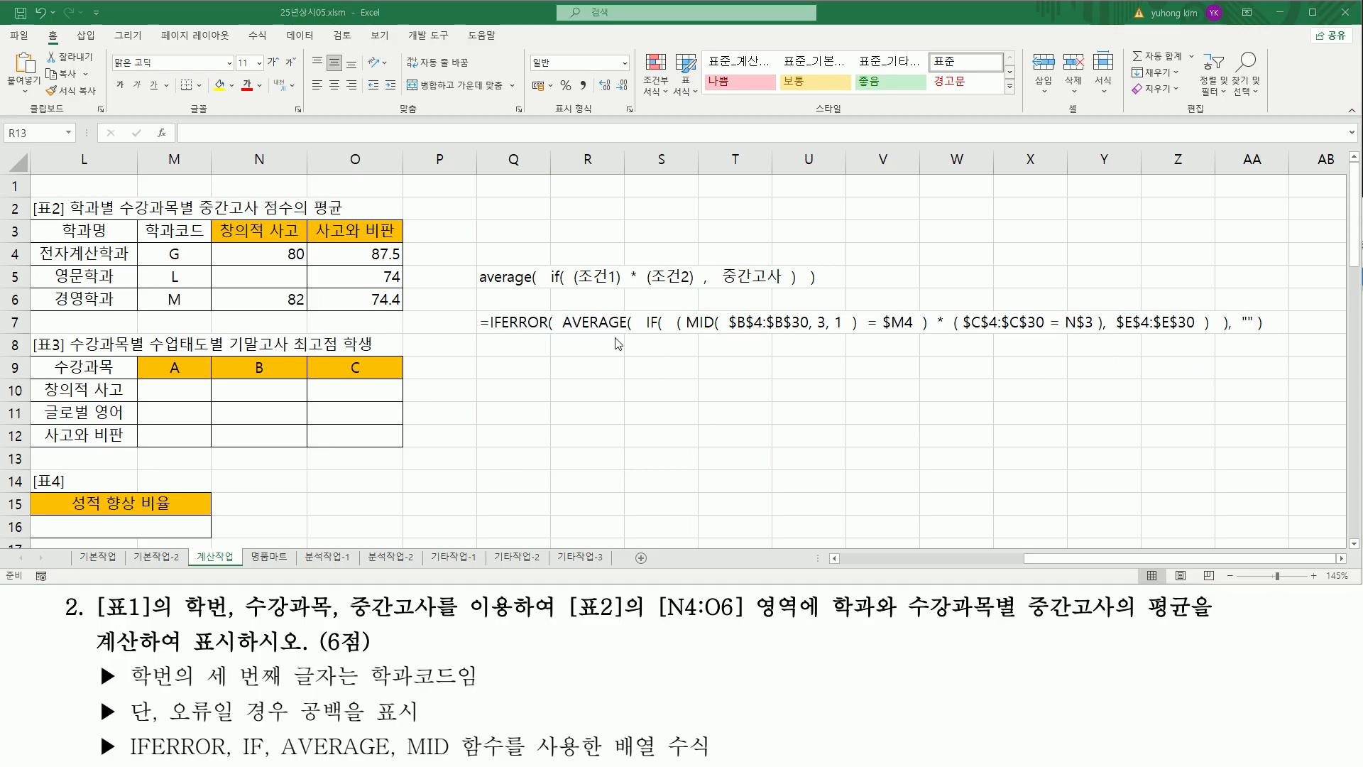
# - Examine the two multiplied IF conditions, the averaged range and the MID arguments in Q7 against the task's department-code rule
pyautogui.moveTo(673, 302)
pyautogui.mouseDown()
pyautogui.moveTo(705, 365)
pyautogui.moveTo(884, 356)
pyautogui.mouseUp()
pyautogui.press('Escape')
pyautogui.moveTo(673, 301)
pyautogui.mouseDown()
pyautogui.moveTo(721, 341)
pyautogui.moveTo(1105, 338)
pyautogui.mouseUp()
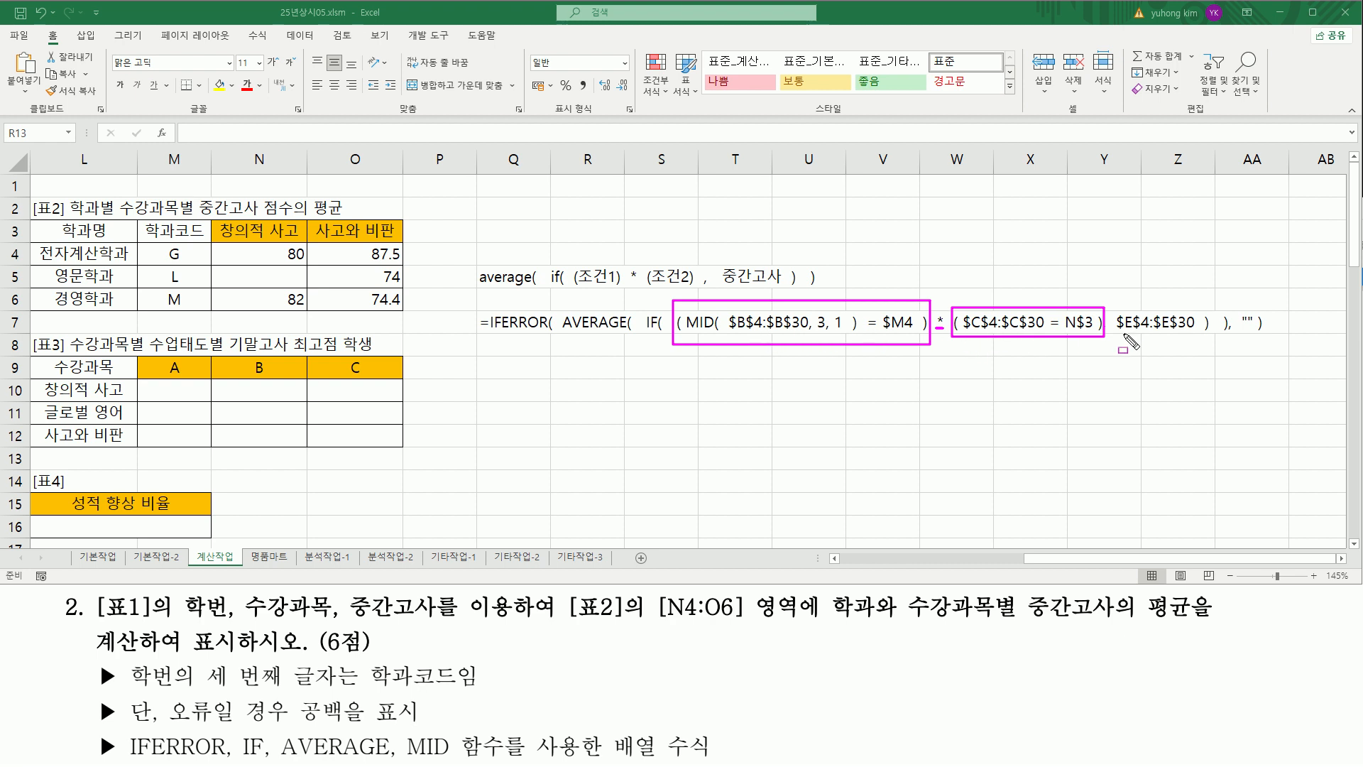
pyautogui.moveTo(1119, 332); pyautogui.dragTo(1197, 332)
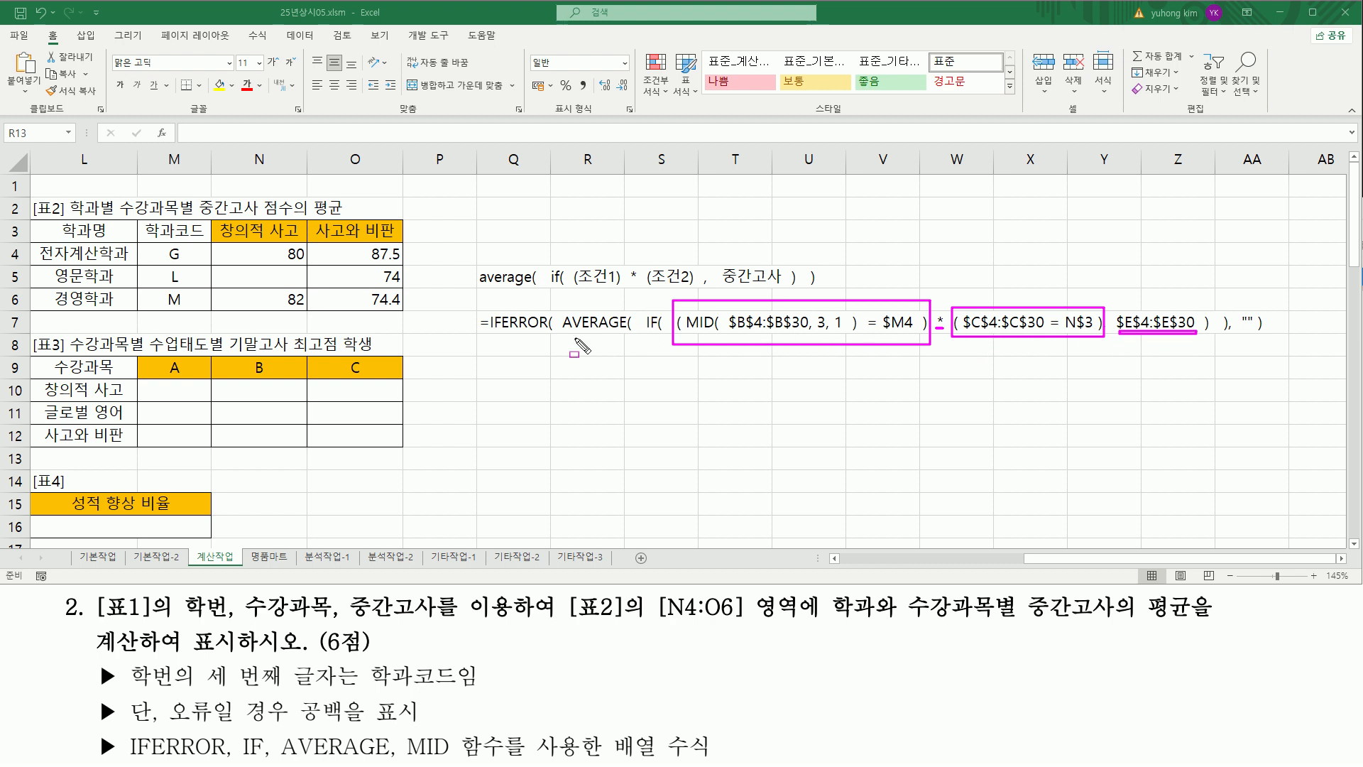
pyautogui.moveTo(558, 331); pyautogui.dragTo(627, 330)
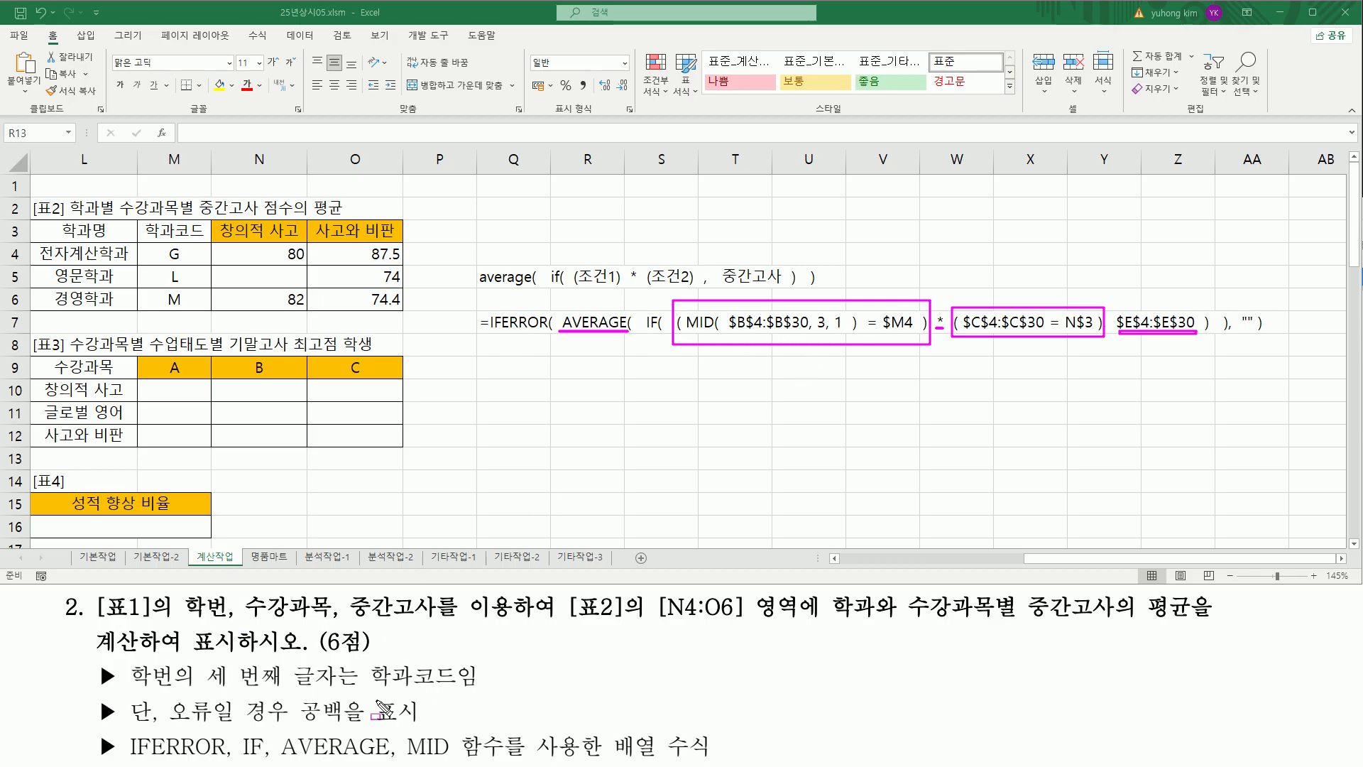
pyautogui.moveTo(125, 690)
pyautogui.mouseDown()
pyautogui.moveTo(193, 650)
pyautogui.moveTo(179, 661)
pyautogui.moveTo(487, 690)
pyautogui.mouseUp()
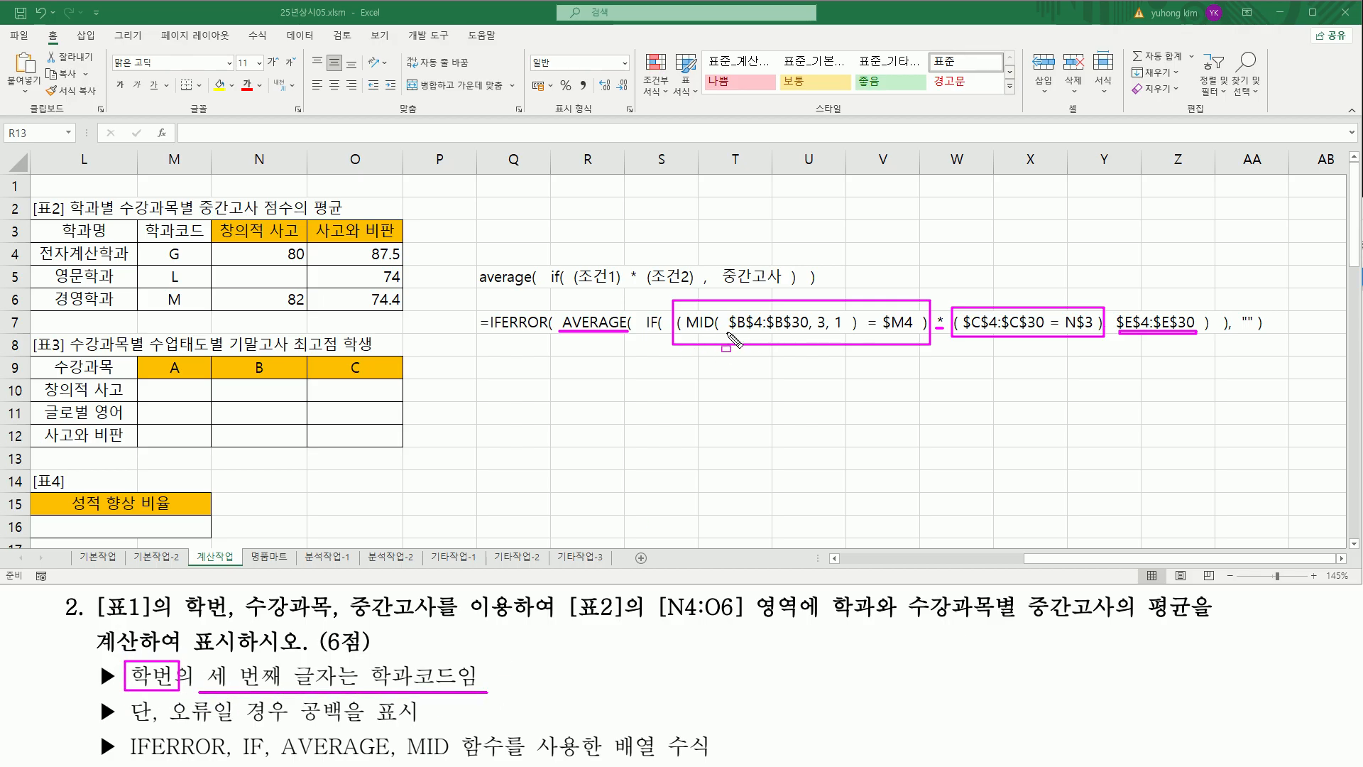
pyautogui.moveTo(725, 348)
pyautogui.mouseDown()
pyautogui.moveTo(802, 344)
pyautogui.moveTo(807, 315)
pyautogui.mouseUp()
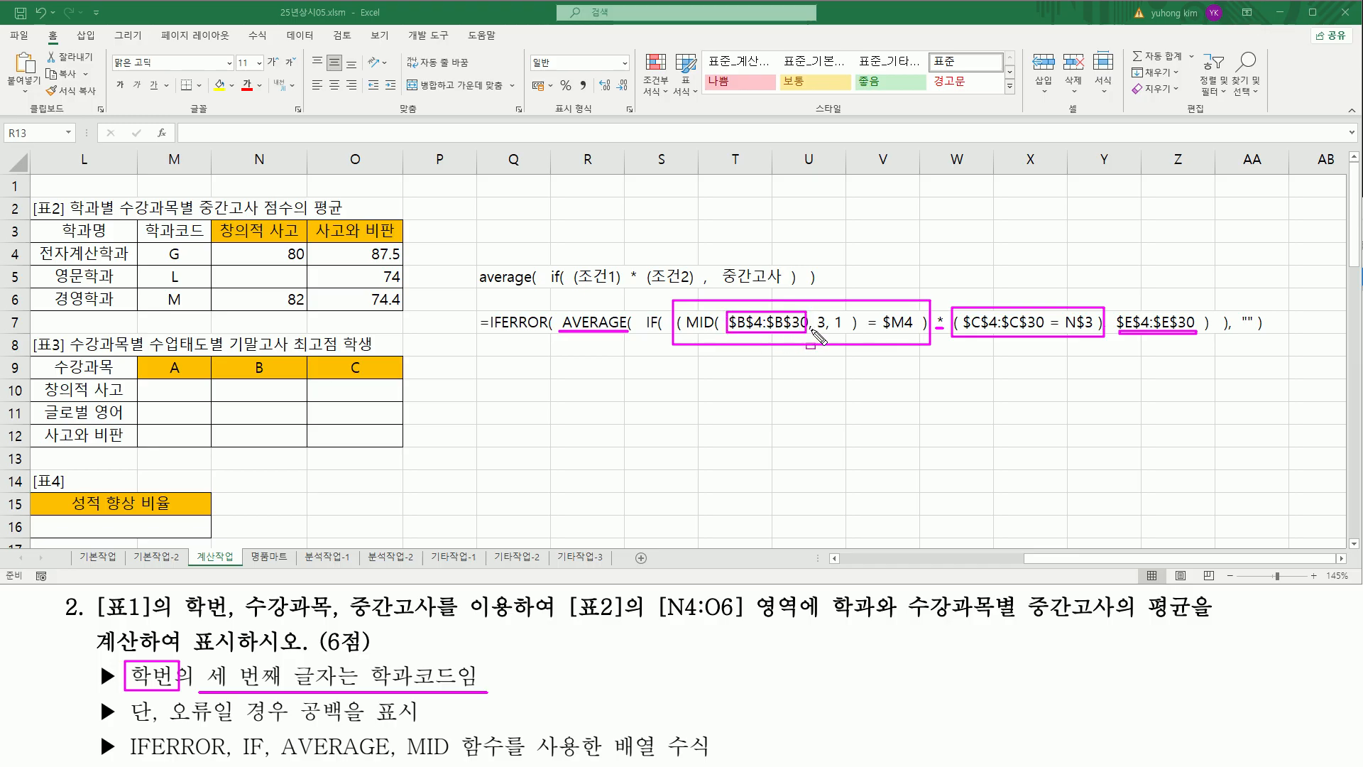
pyautogui.moveTo(812, 332); pyautogui.dragTo(845, 335)
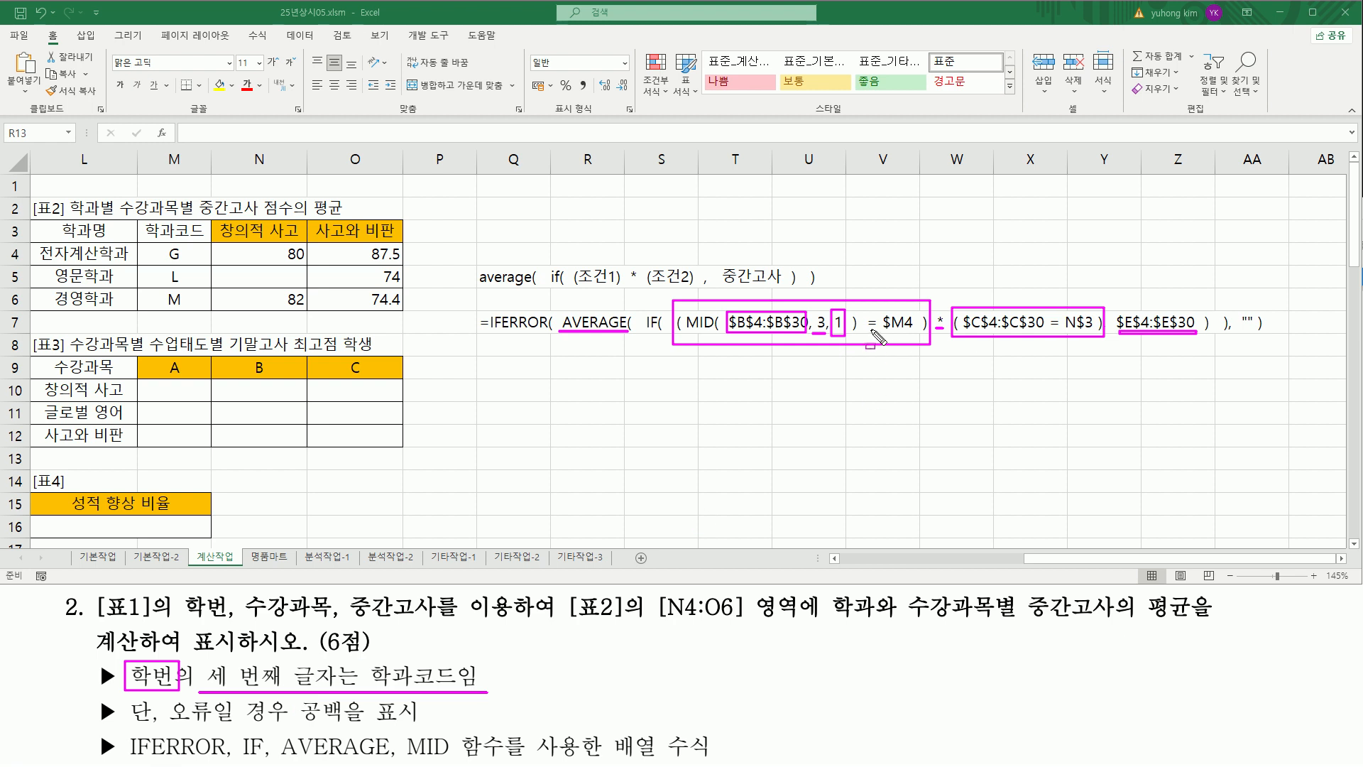
pyautogui.moveTo(864, 332); pyautogui.dragTo(920, 331)
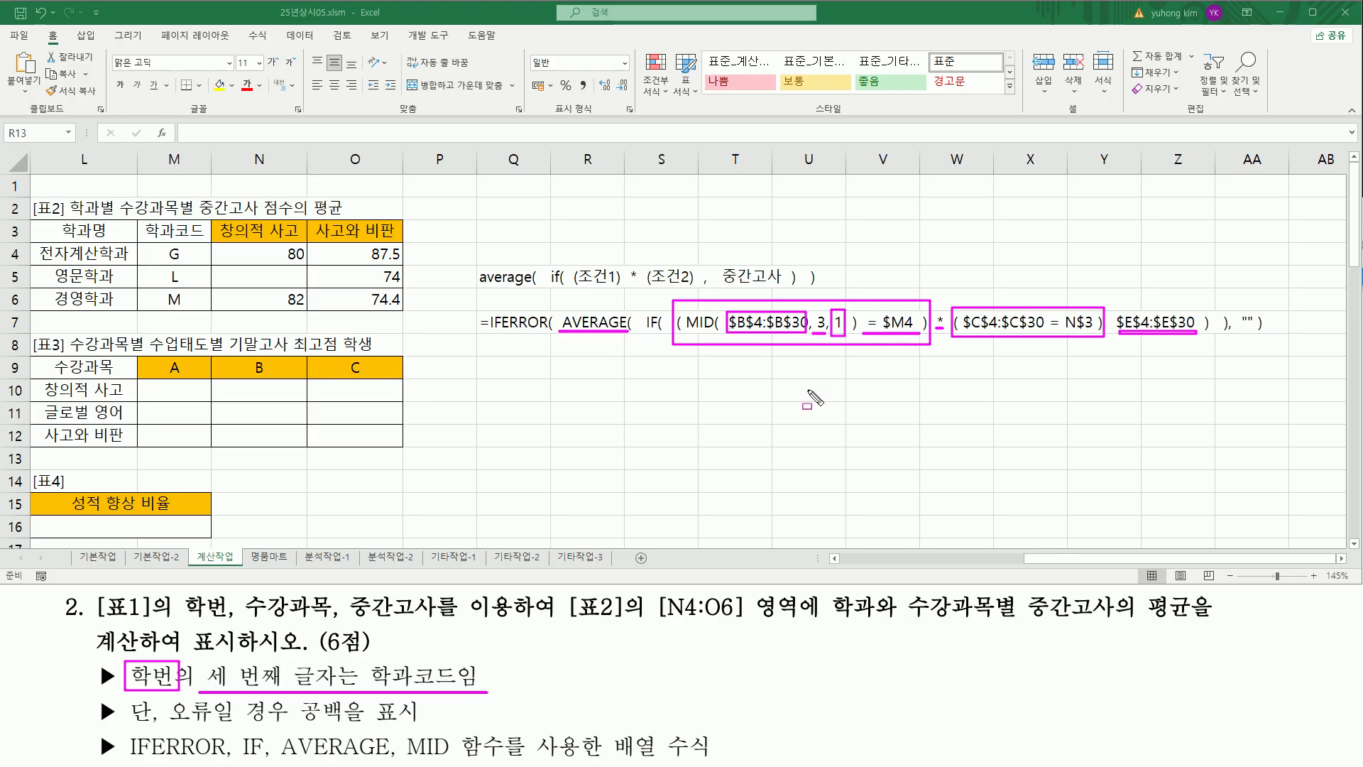
pyautogui.press('Escape')
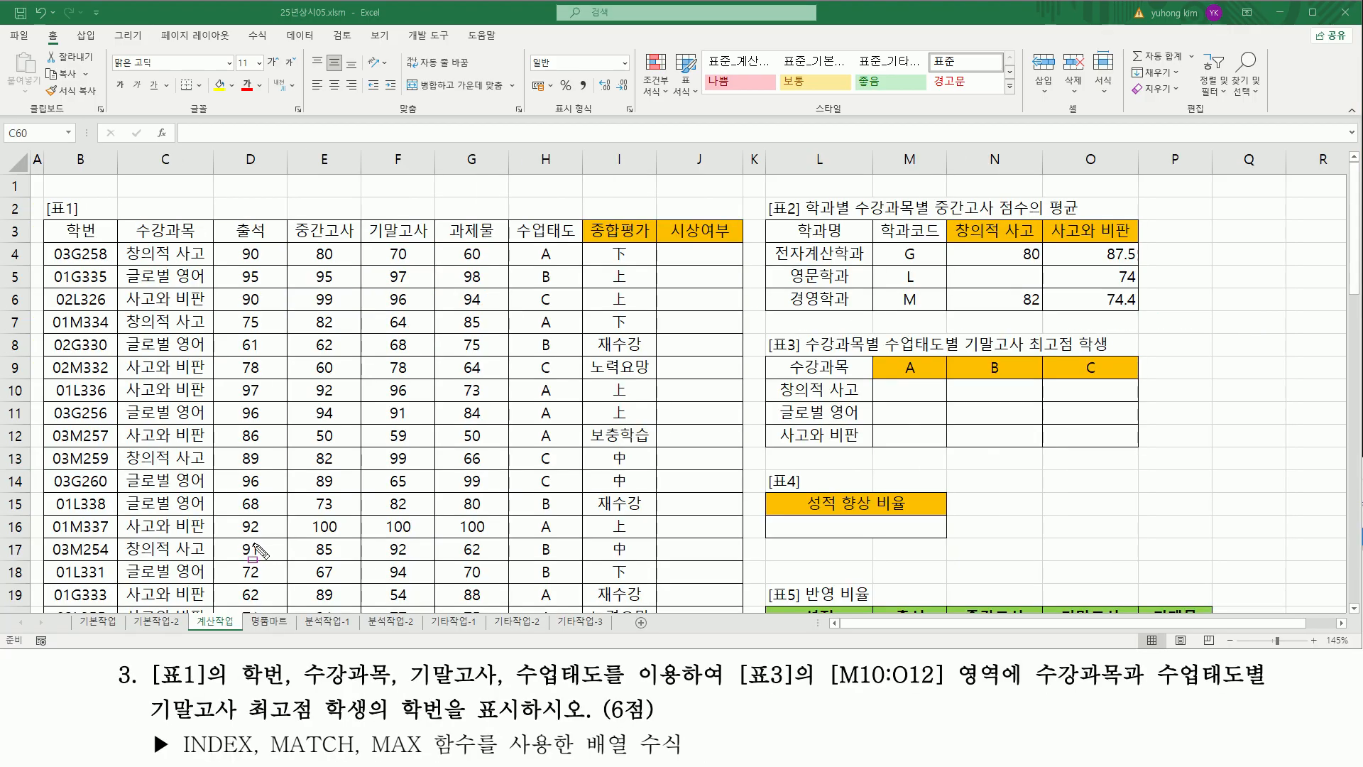
# - Review which 표1 columns task 3 uses (학번, 수강과목, 기말고사, 수업태도) and its target range M10:O12 in 표3
pyautogui.moveTo(148, 659)
pyautogui.mouseDown()
pyautogui.moveTo(225, 696)
pyautogui.moveTo(284, 686)
pyautogui.mouseUp()
pyautogui.moveTo(305, 687)
pyautogui.mouseDown()
pyautogui.moveTo(602, 687)
pyautogui.moveTo(681, 656)
pyautogui.mouseUp()
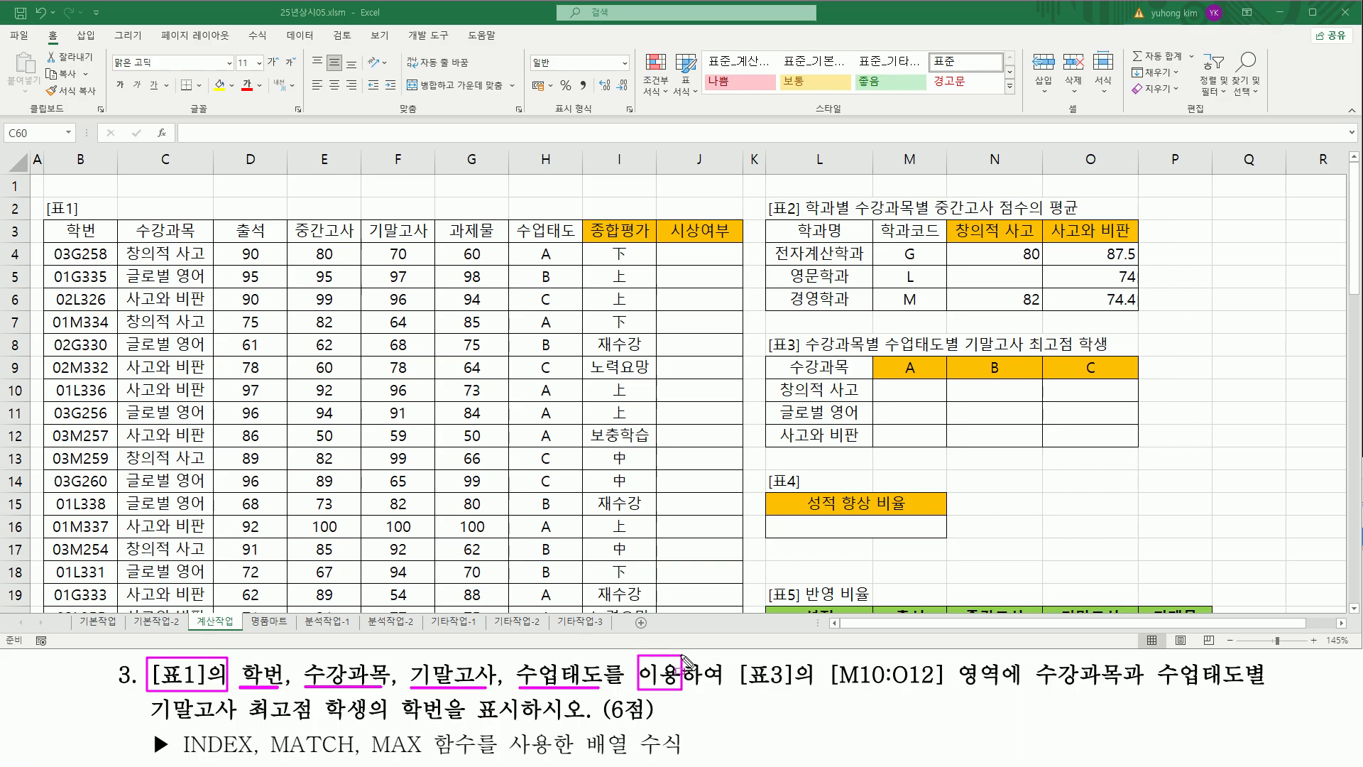
pyautogui.moveTo(64, 230); pyautogui.dragTo(106, 244)
pyautogui.moveTo(135, 223); pyautogui.dragTo(205, 242)
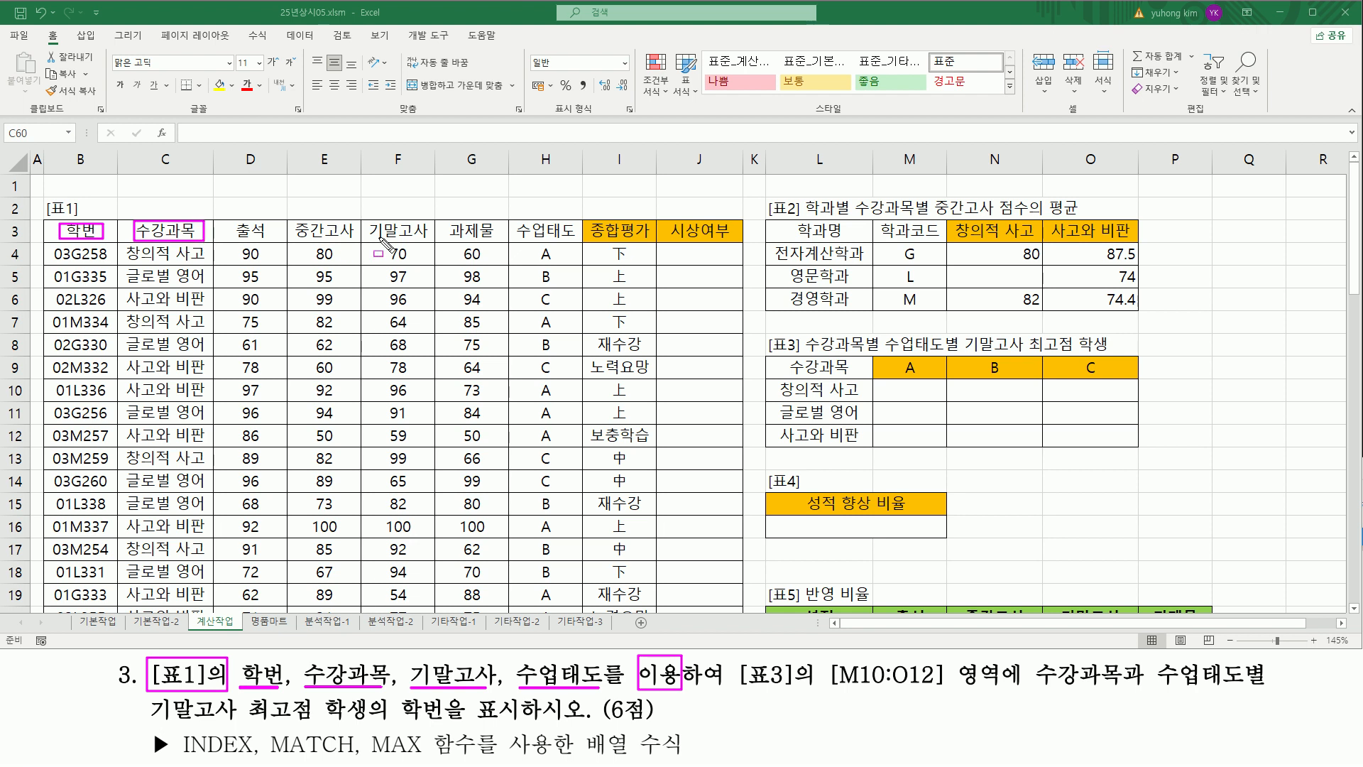
pyautogui.moveTo(368, 220); pyautogui.dragTo(428, 242)
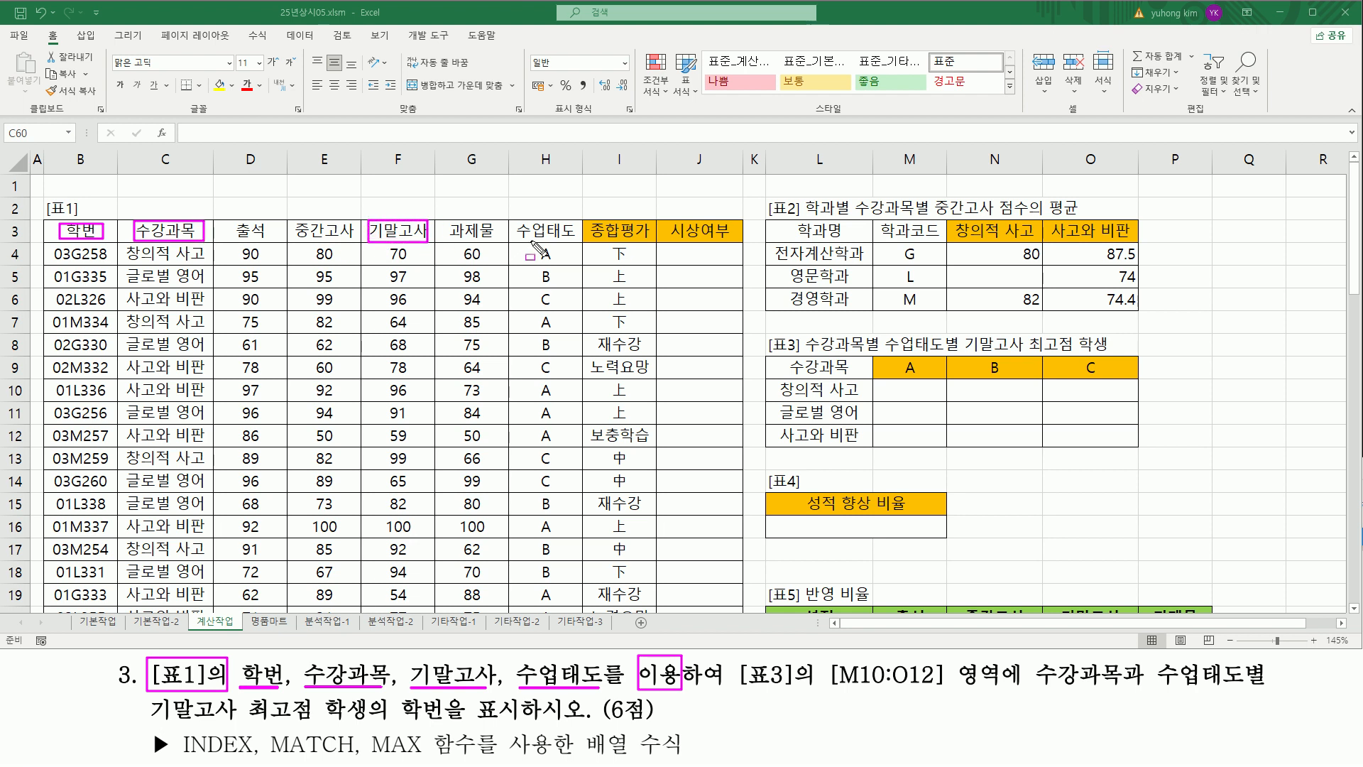
pyautogui.moveTo(512, 221); pyautogui.dragTo(580, 242)
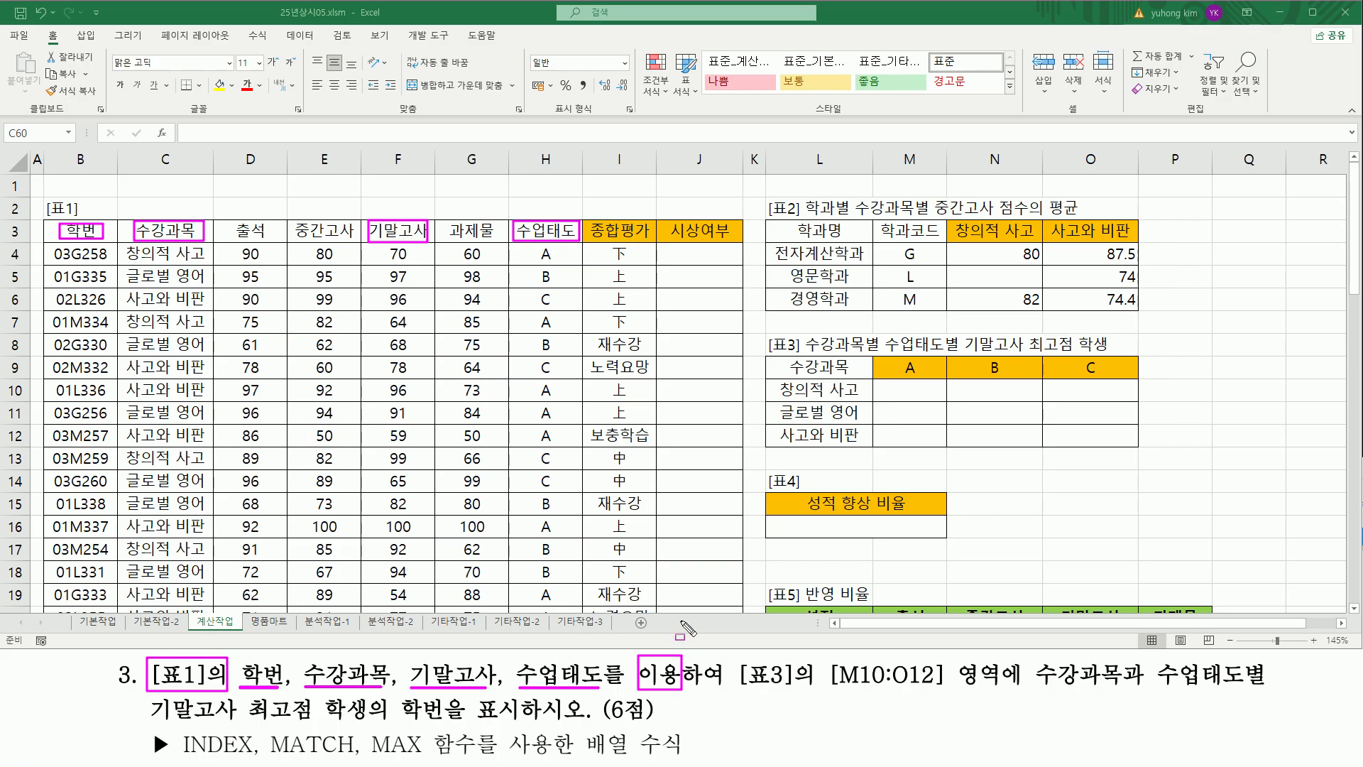
pyautogui.moveTo(741, 690); pyautogui.dragTo(1024, 691)
pyautogui.moveTo(877, 388); pyautogui.dragTo(1136, 446)
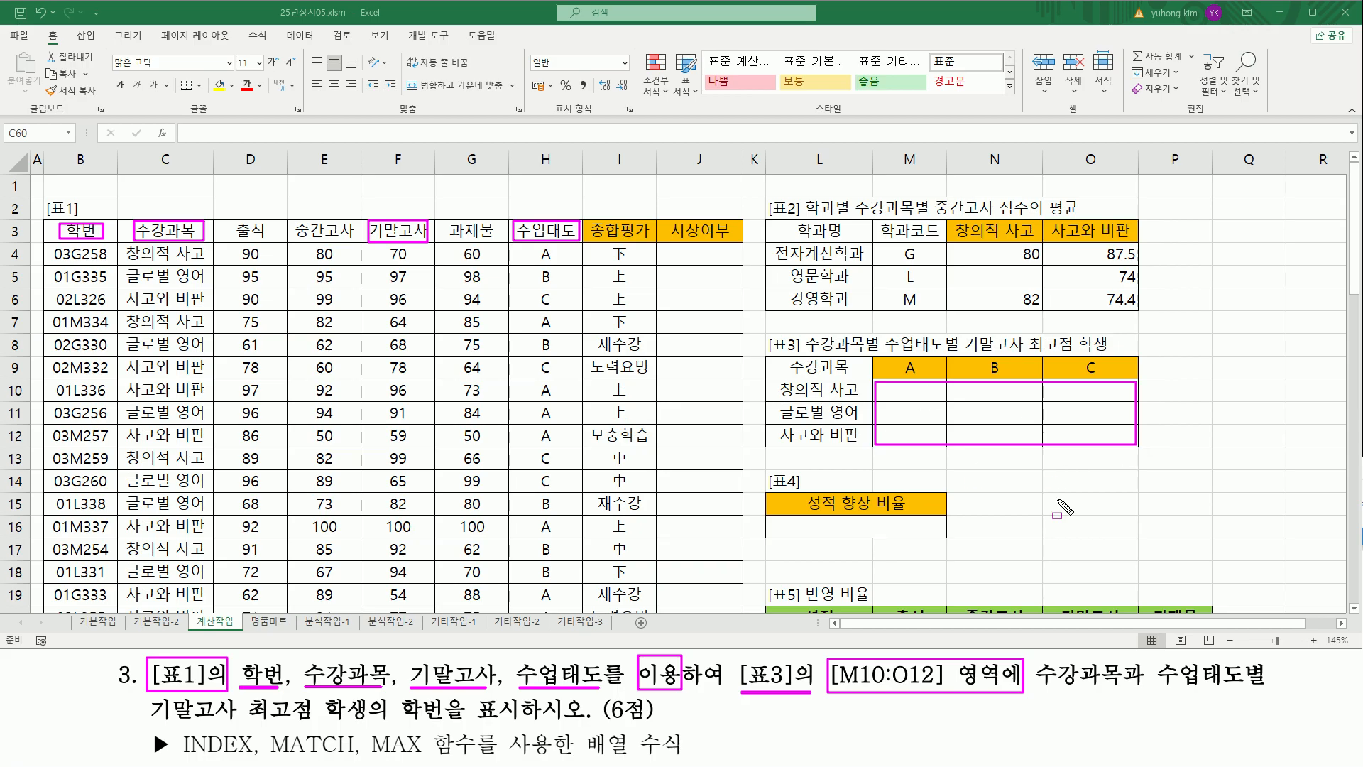
# - Read which result task 3 wants in M10:O12: the 학번 of the top 기말고사 student per 수강과목 and 수업태도
pyautogui.moveTo(1038, 654); pyautogui.dragTo(1125, 701)
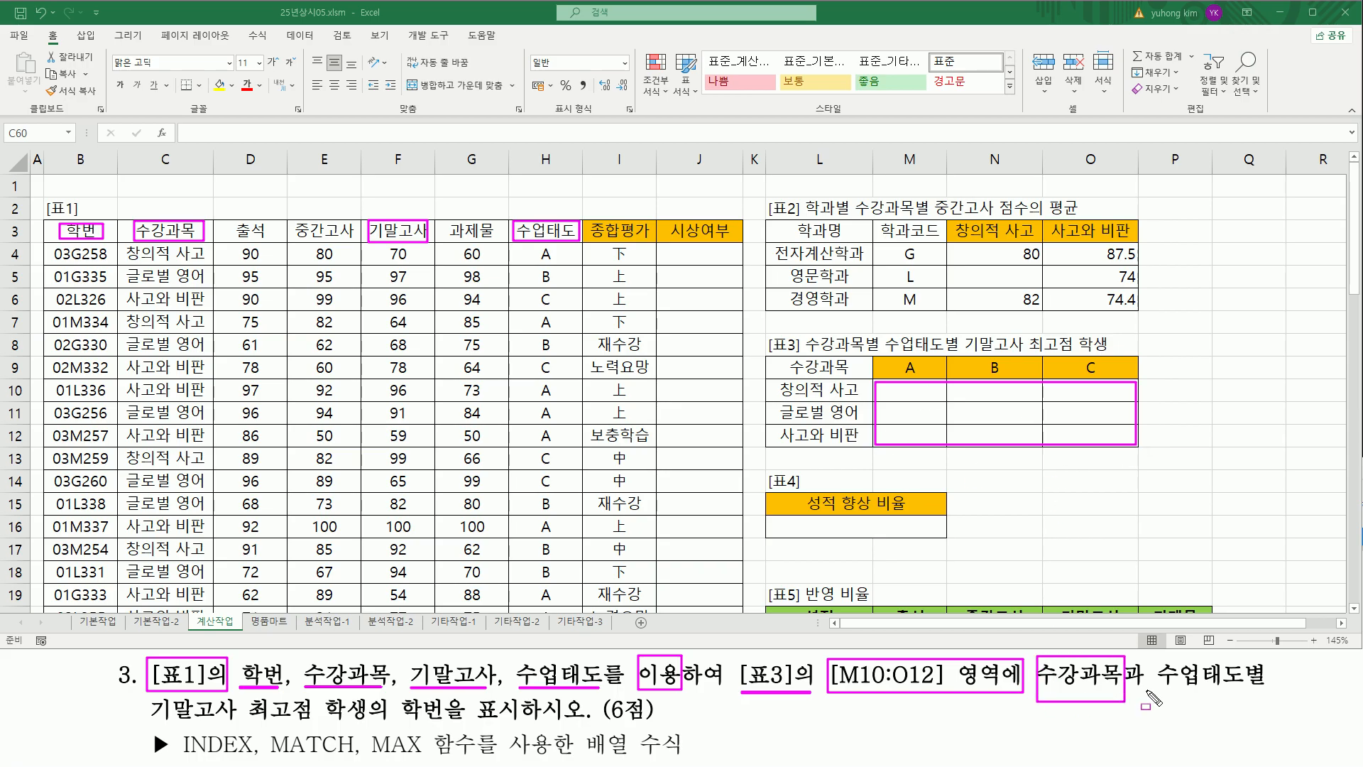
pyautogui.moveTo(1163, 655); pyautogui.dragTo(1271, 697)
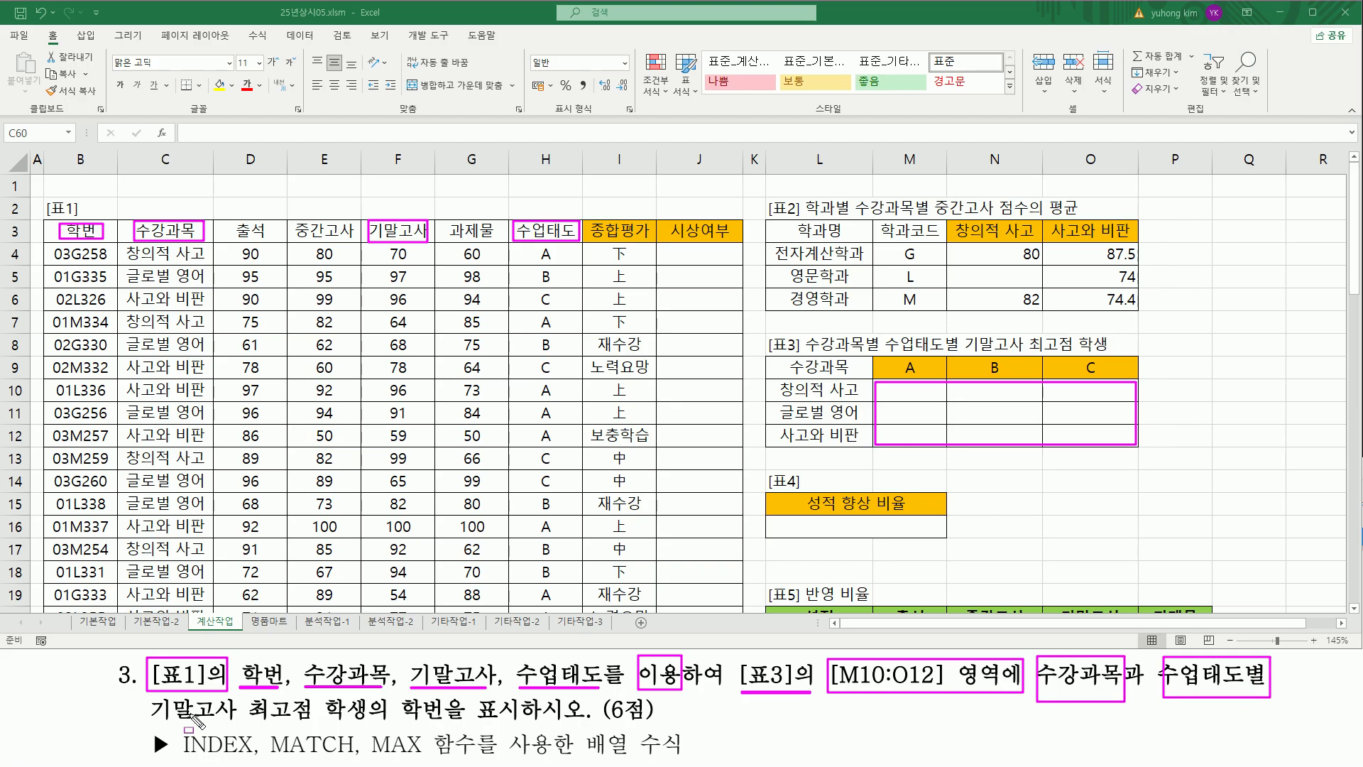
pyautogui.moveTo(151, 732)
pyautogui.mouseDown()
pyautogui.moveTo(533, 731)
pyautogui.moveTo(522, 694)
pyautogui.mouseUp()
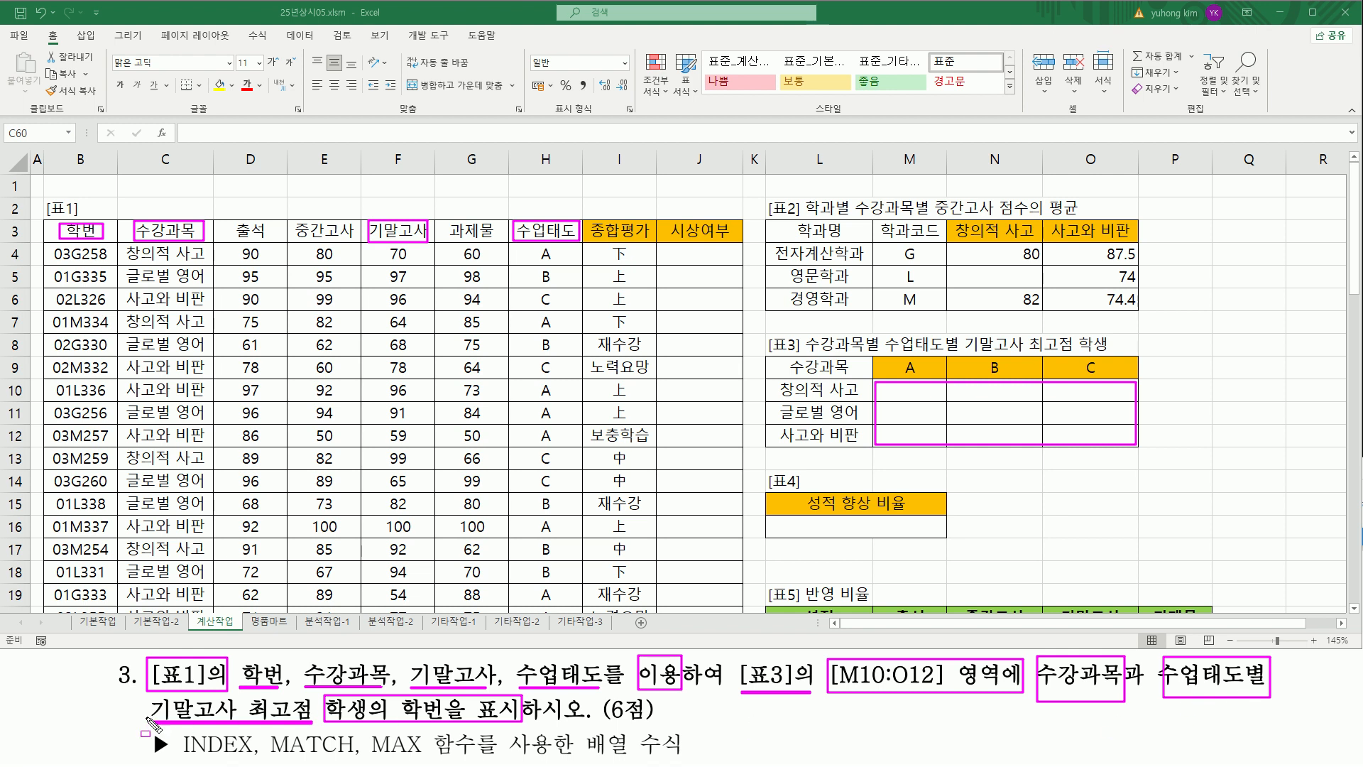
pyautogui.moveTo(146, 694); pyautogui.dragTo(308, 728)
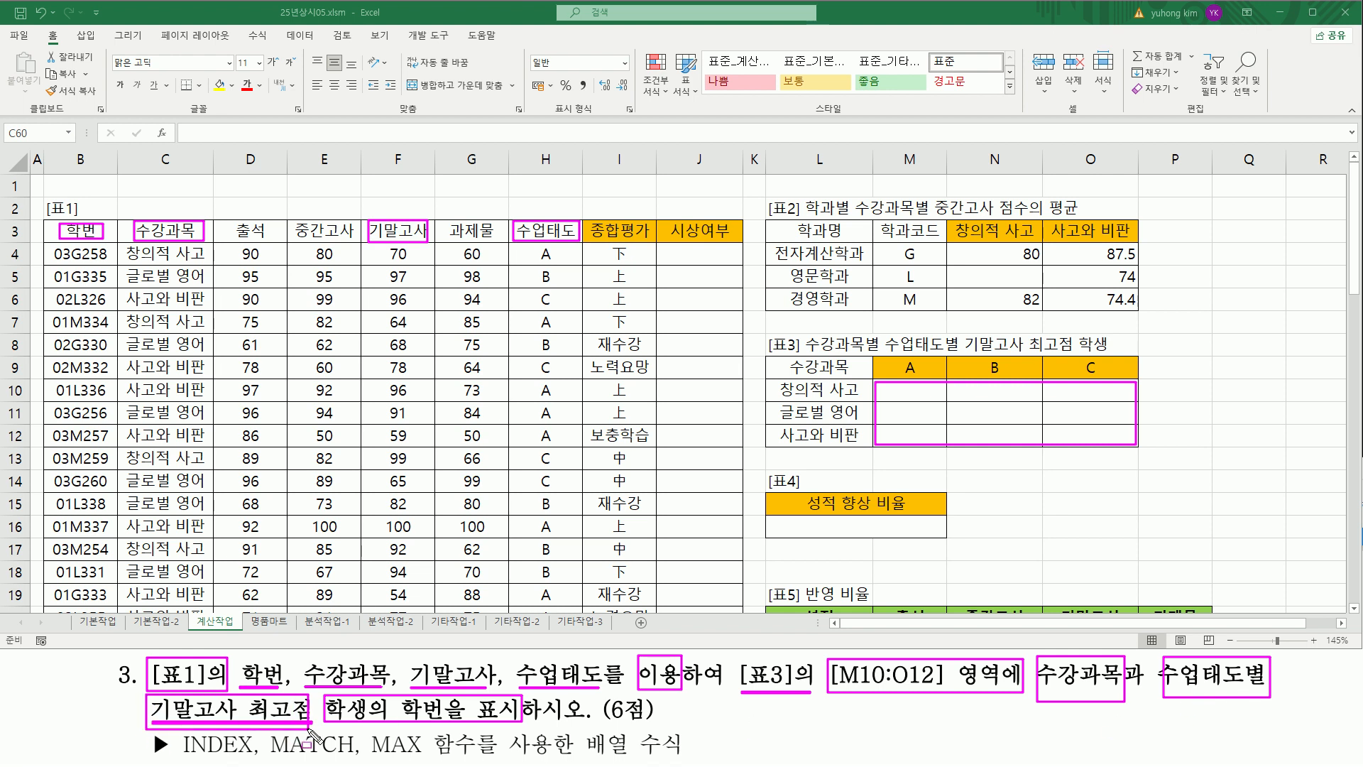
pyautogui.press('Escape')
pyautogui.click(921, 389)
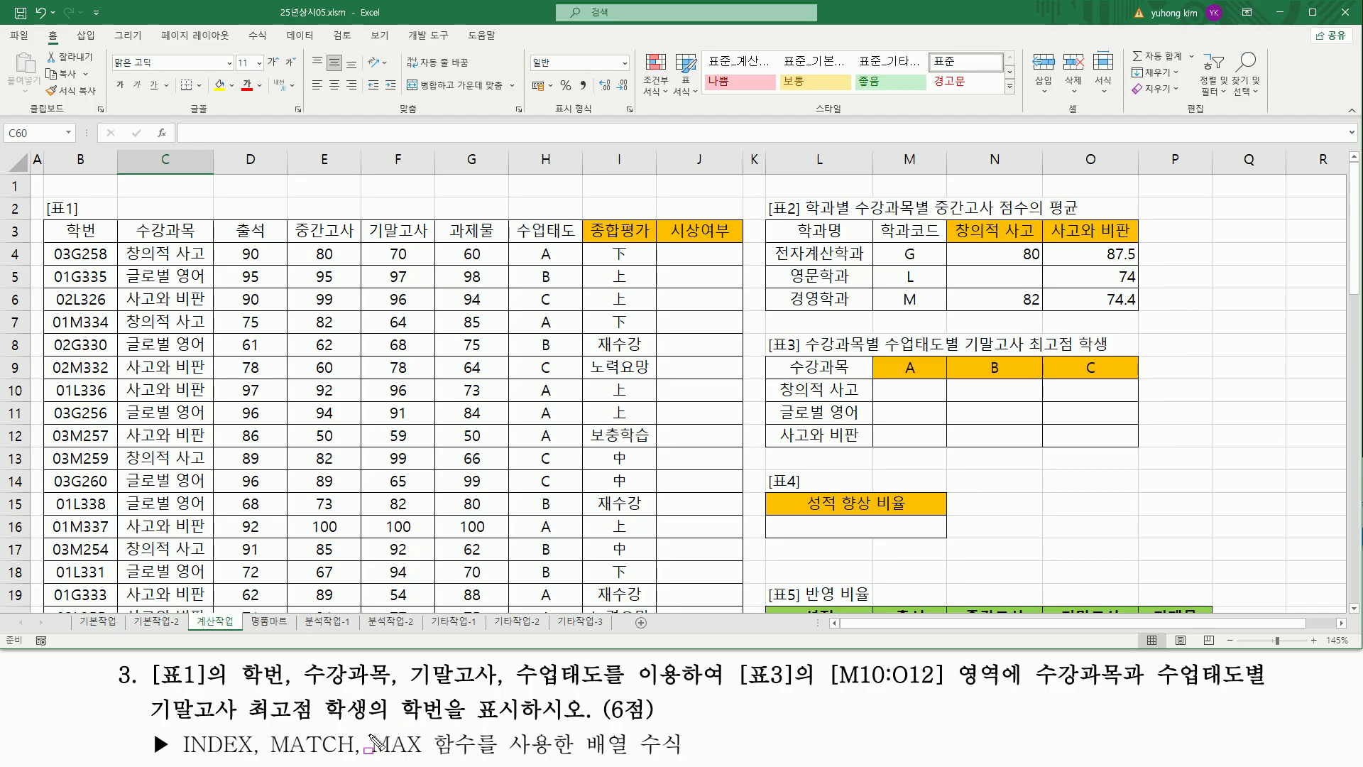
# - Examine the MAX array-formula requirement and how 표3 cells M10 and O12 each combine a 수강과목 with a 수업태도 to pick the highest 기말고사 score
pyautogui.moveTo(370, 757); pyautogui.dragTo(473, 759)
pyautogui.moveTo(581, 758); pyautogui.dragTo(679, 760)
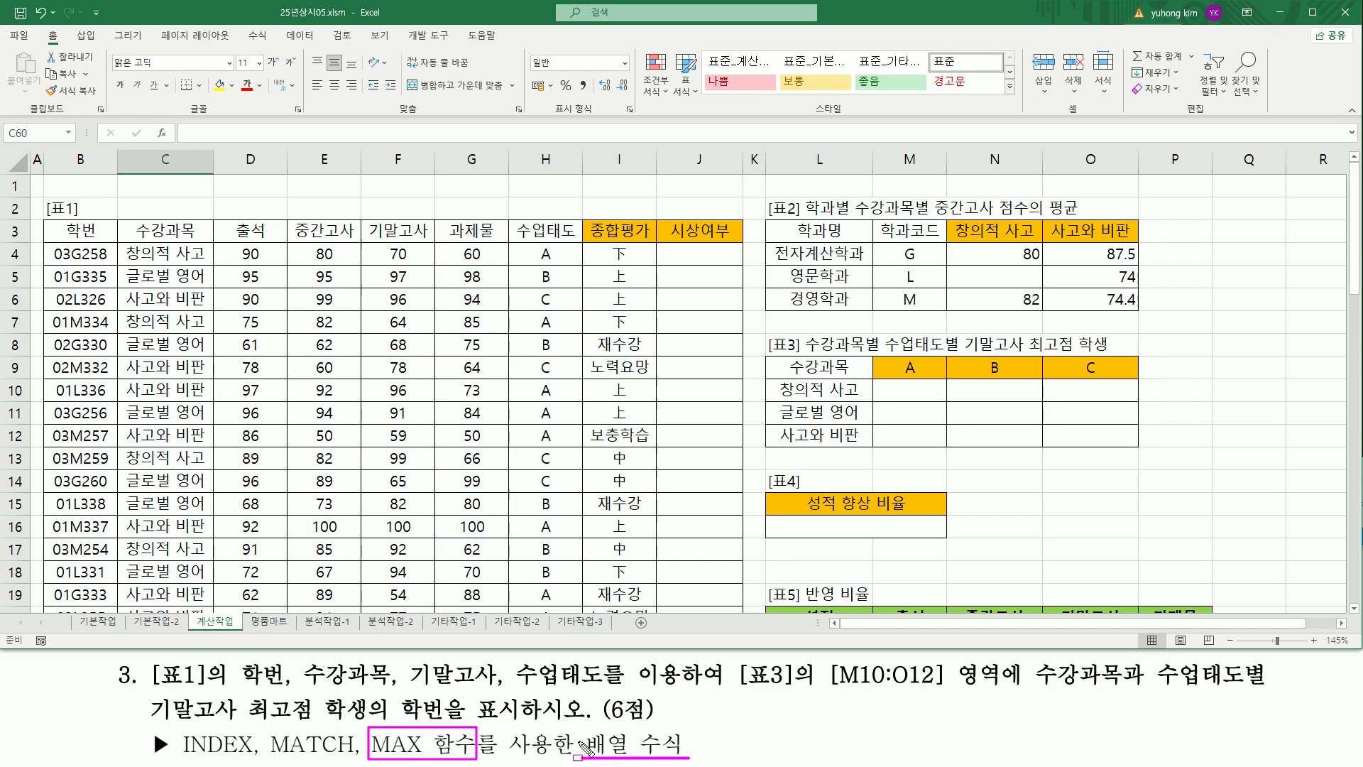
pyautogui.moveTo(884, 382); pyautogui.dragTo(936, 400)
pyautogui.moveTo(778, 381); pyautogui.dragTo(861, 402)
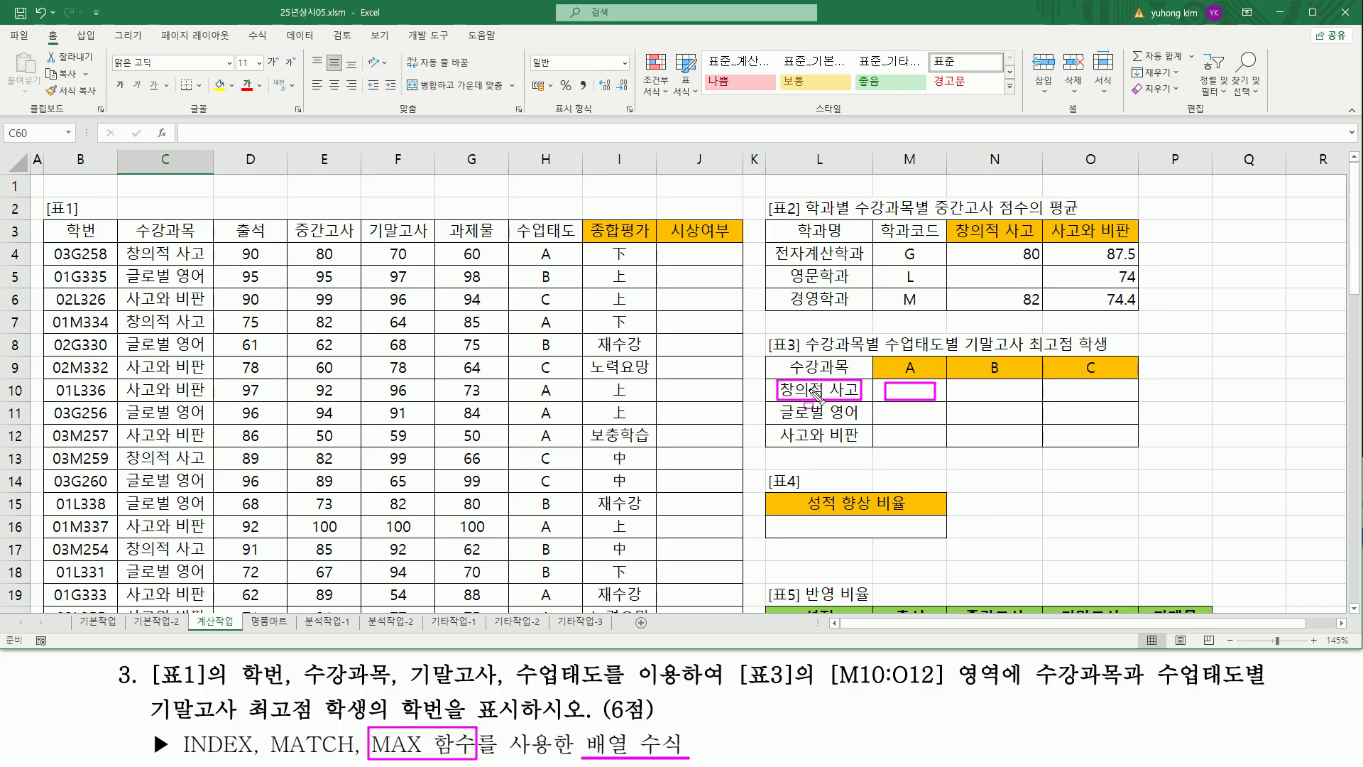
pyautogui.moveTo(896, 357); pyautogui.dragTo(925, 377)
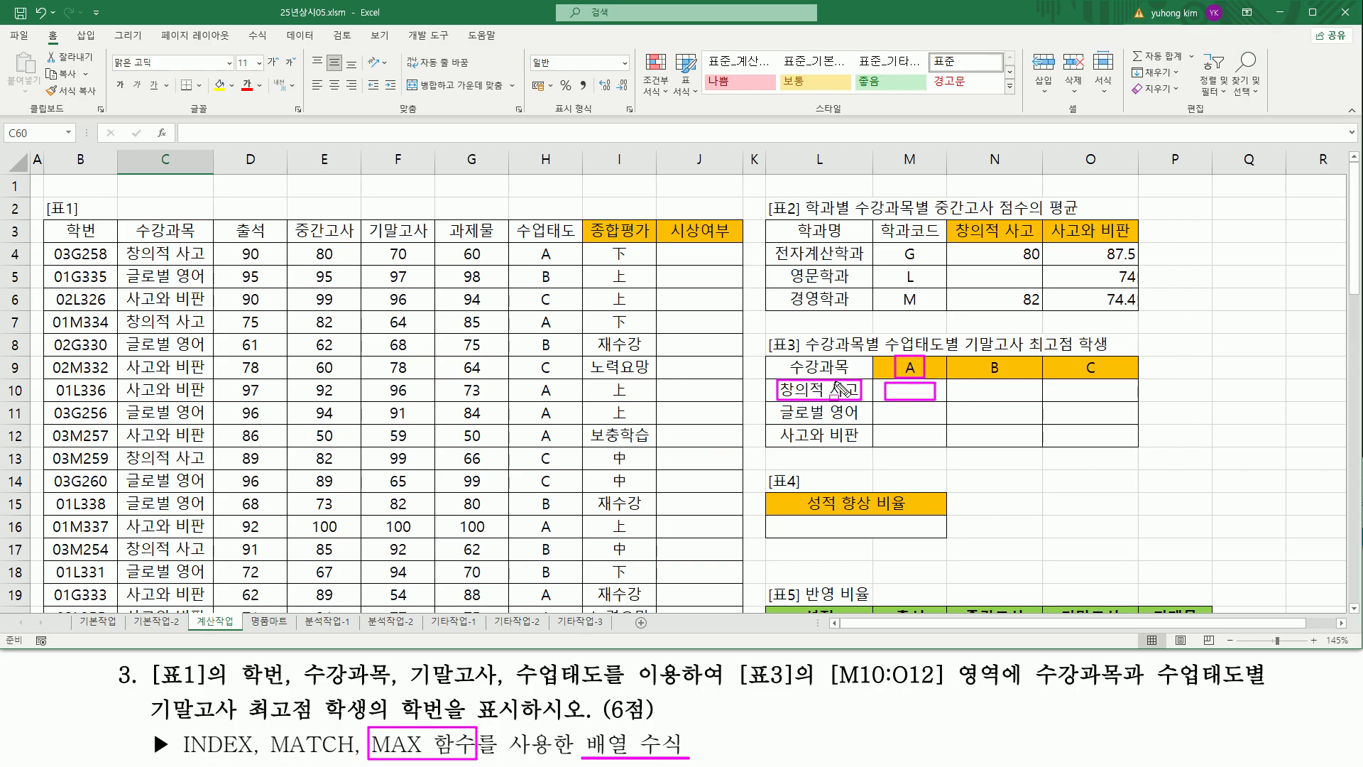
pyautogui.moveTo(1033, 686); pyautogui.dragTo(1272, 687)
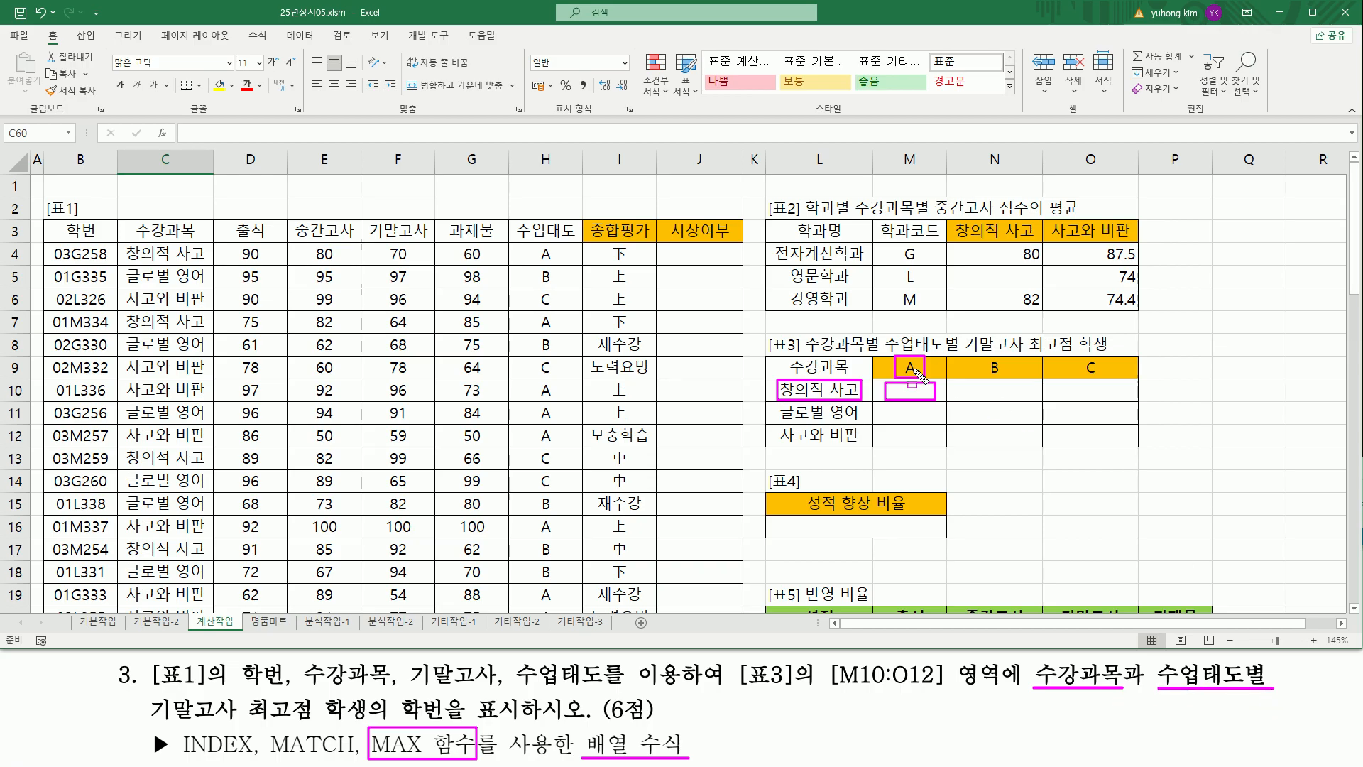
pyautogui.moveTo(526, 242); pyautogui.dragTo(559, 598)
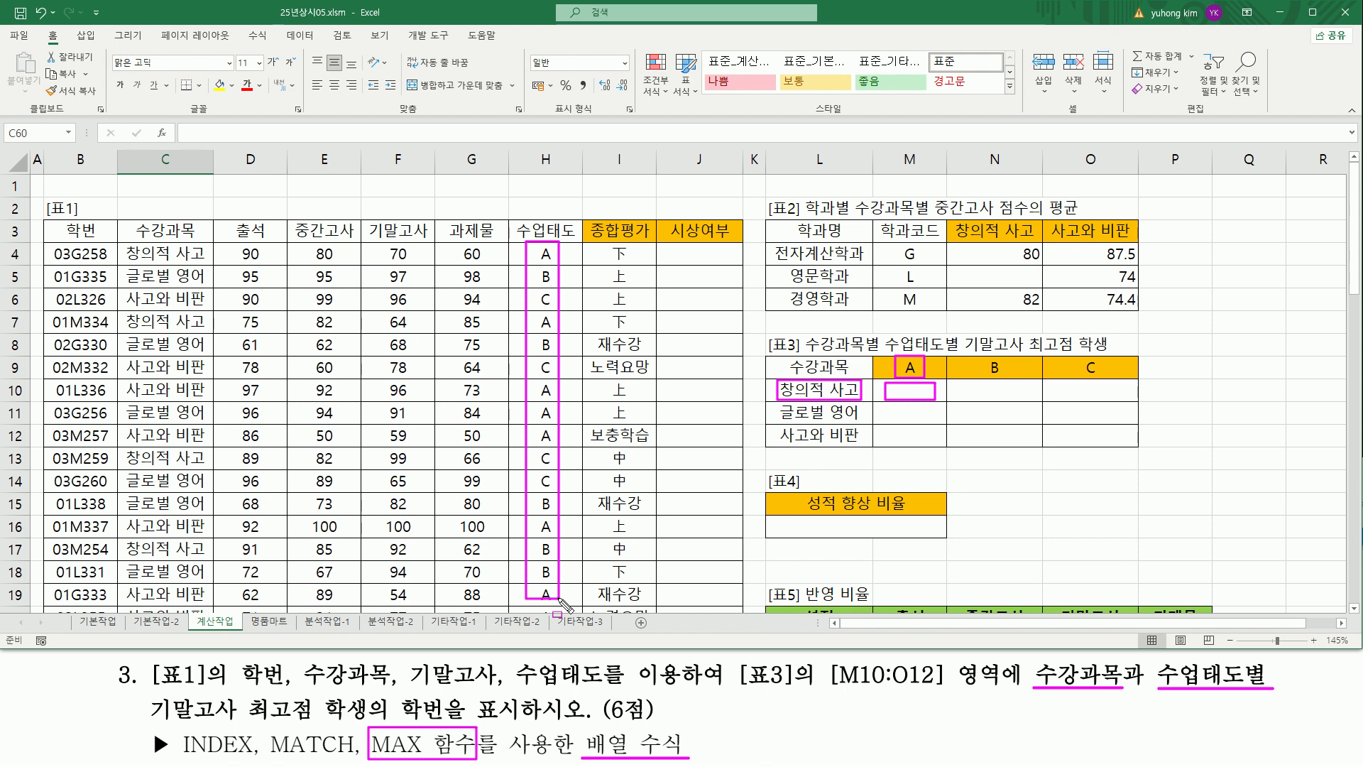
pyautogui.moveTo(1048, 428); pyautogui.dragTo(1125, 443)
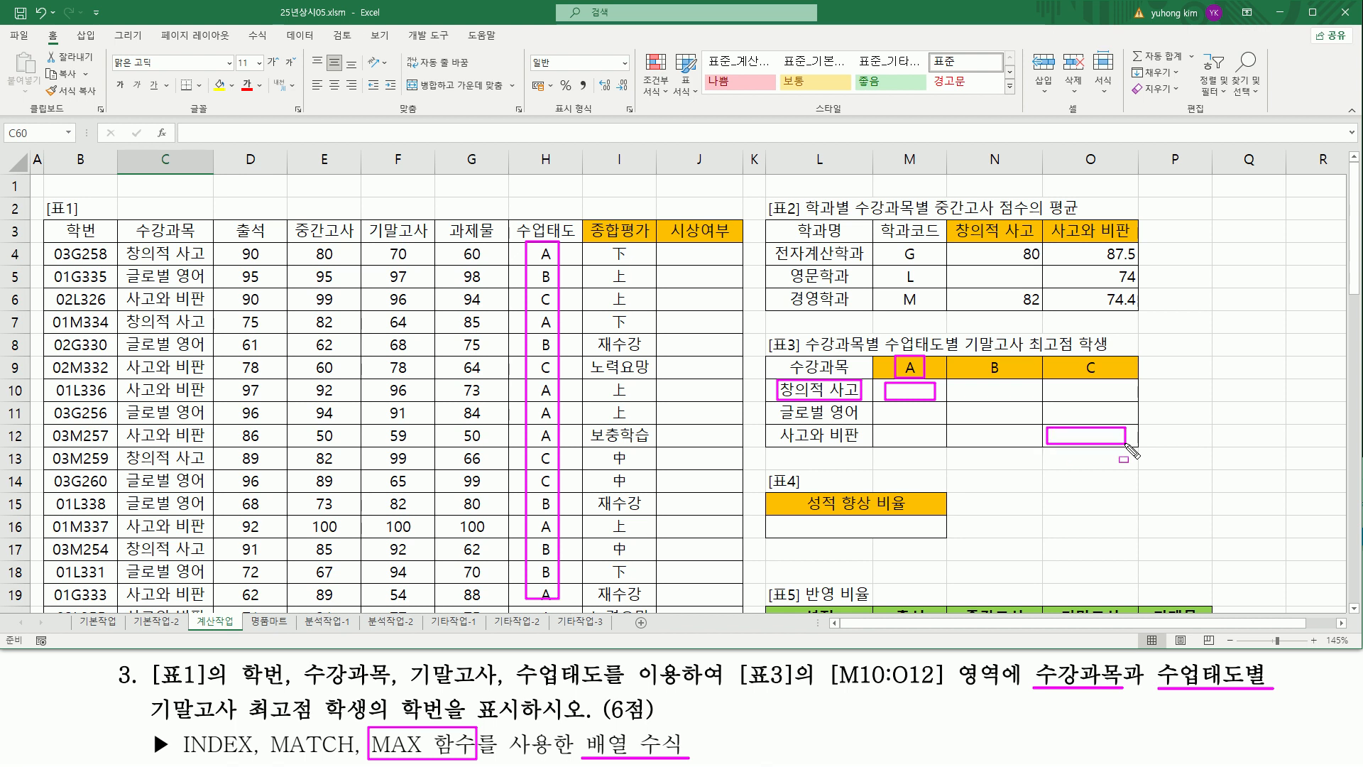
pyautogui.moveTo(776, 425)
pyautogui.mouseDown()
pyautogui.moveTo(862, 426)
pyautogui.moveTo(863, 446)
pyautogui.moveTo(776, 428)
pyautogui.mouseUp()
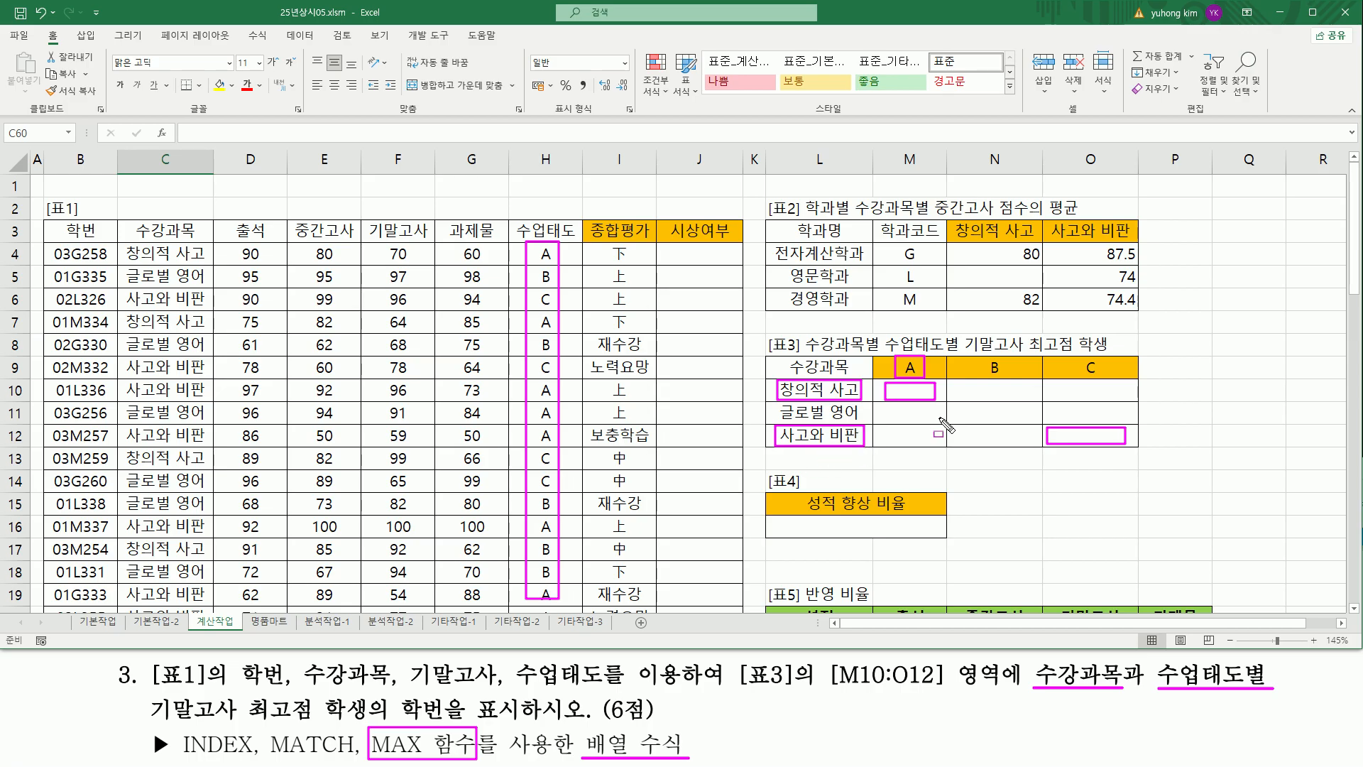
pyautogui.moveTo(1072, 360); pyautogui.dragTo(1113, 379)
pyautogui.moveTo(147, 718)
pyautogui.mouseDown()
pyautogui.moveTo(248, 722)
pyautogui.moveTo(306, 700)
pyautogui.moveTo(308, 726)
pyautogui.mouseUp()
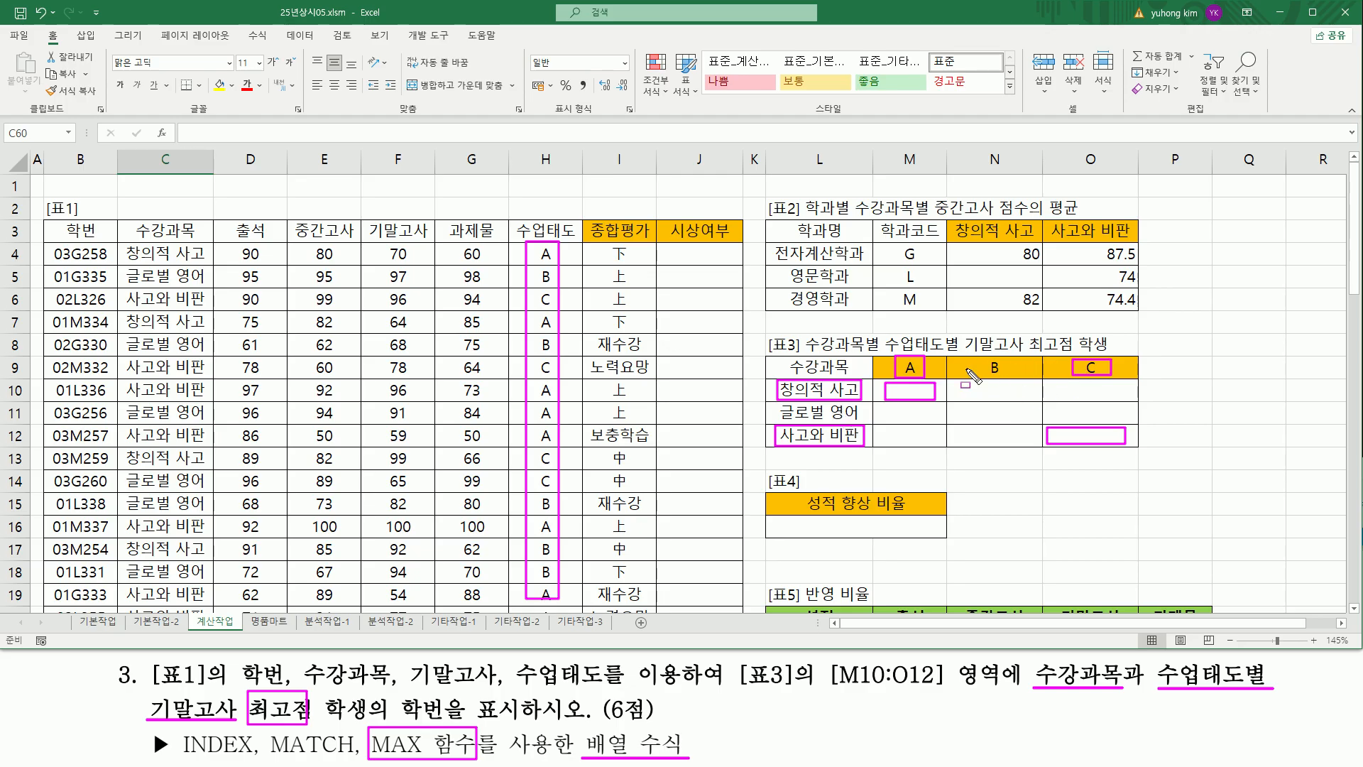
pyautogui.press('Escape')
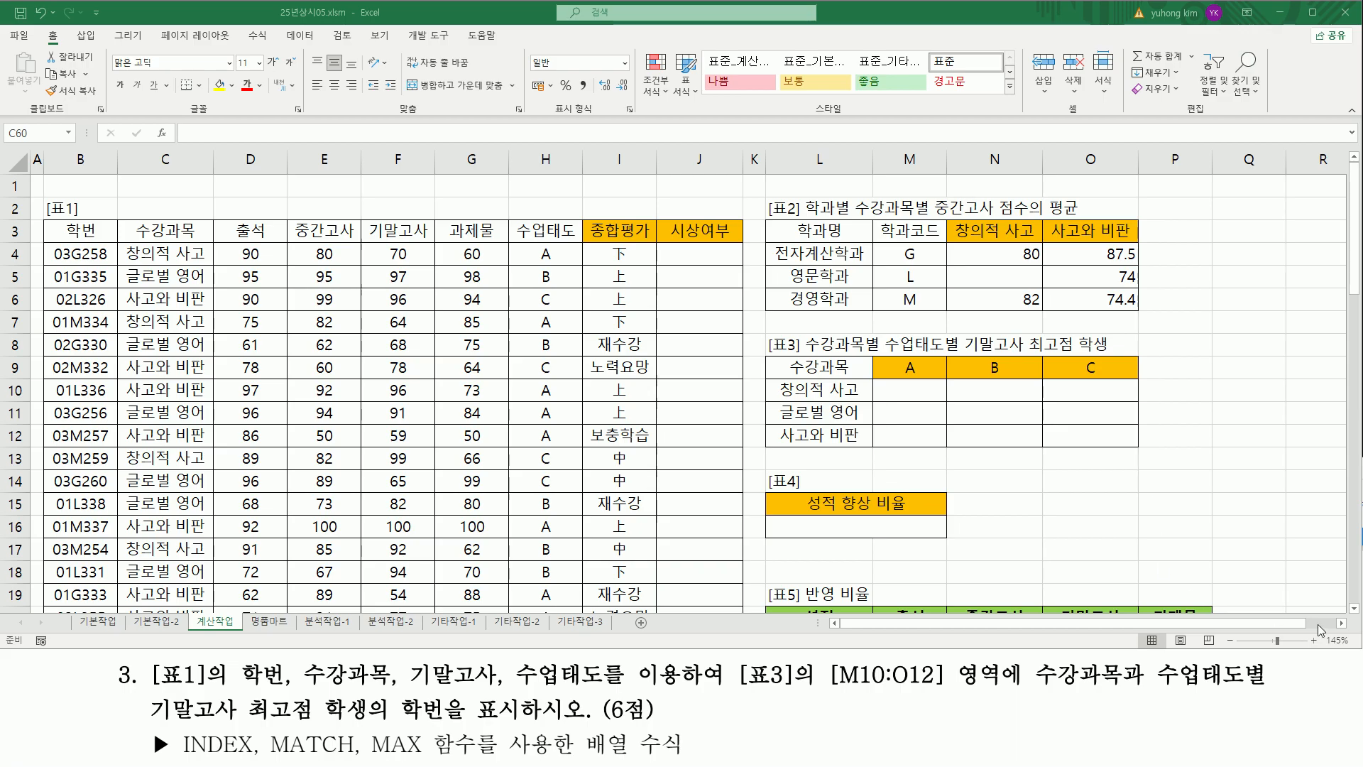
# - Write the outline "max( (조건1) * (조건2) * 기말고사 )" as a note in Q11 and review its conditions and value part
pyautogui.click(1340, 623)
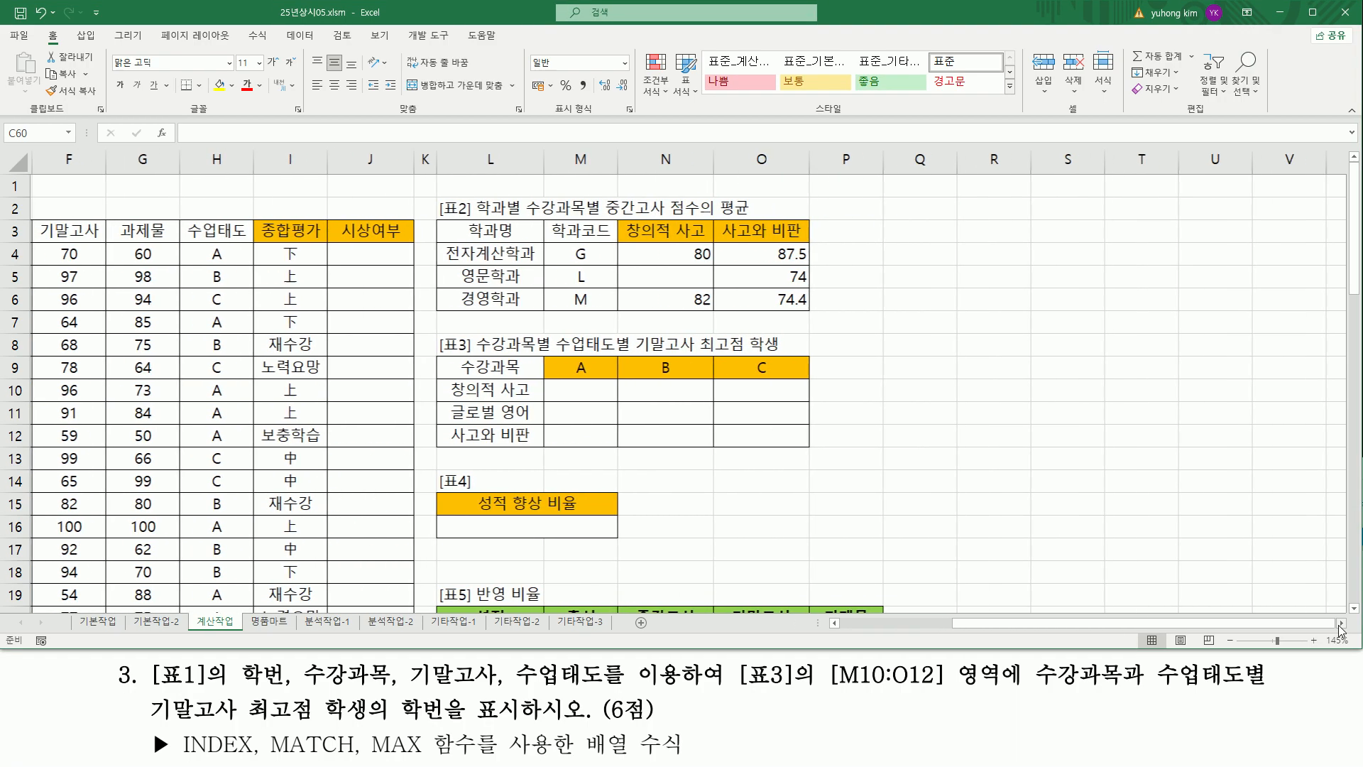
pyautogui.click(694, 398)
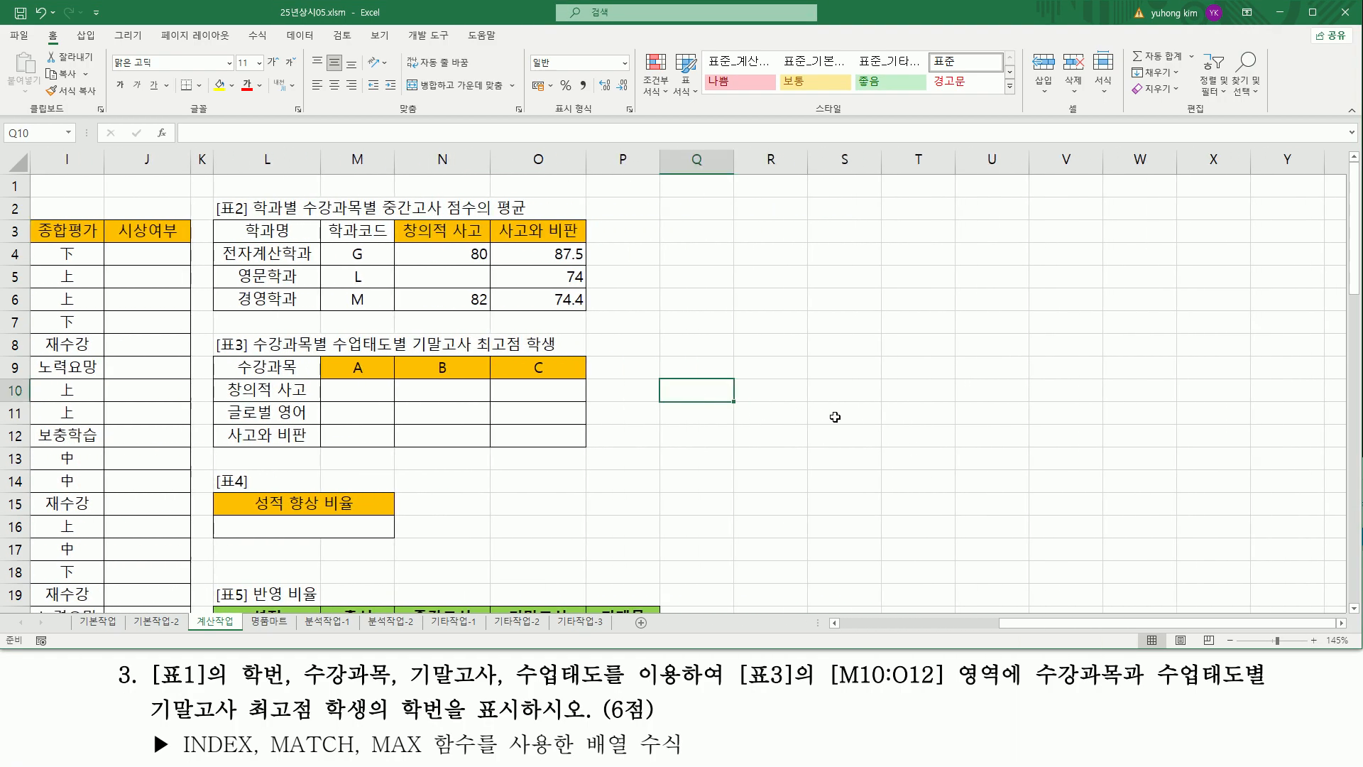
pyautogui.press('Down')
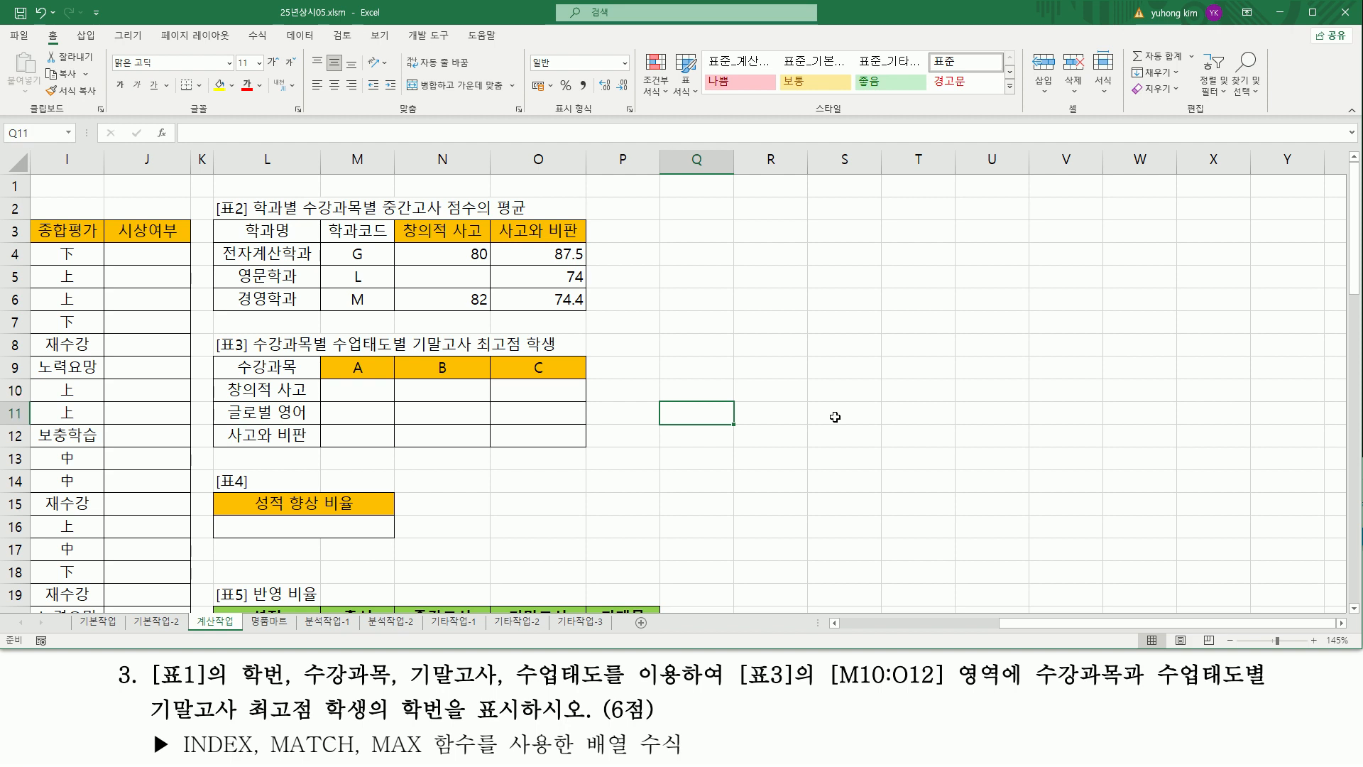
pyautogui.write('max( (whr')
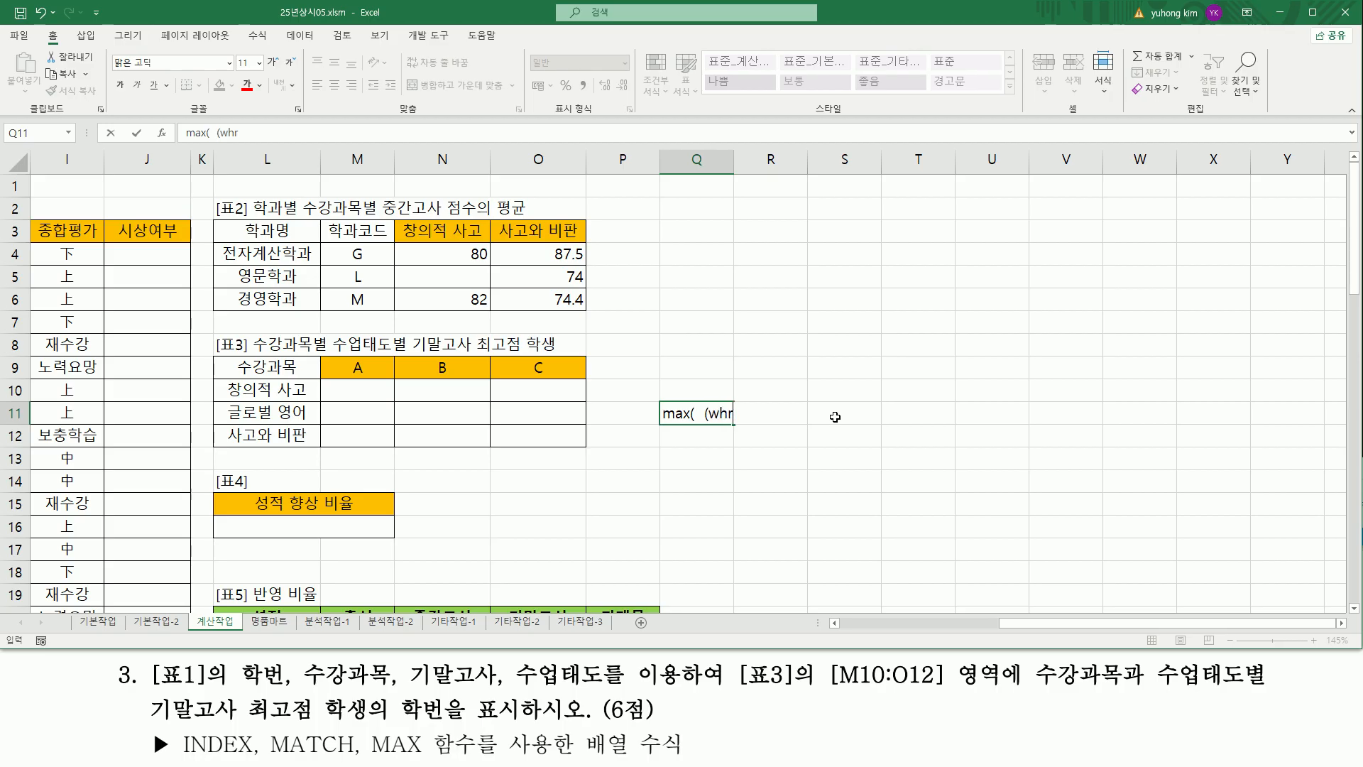
pyautogui.press('BackSpace')
pyautogui.press('BackSpace')
pyautogui.press('BackSpace')
pyautogui.write('조건1) * (')
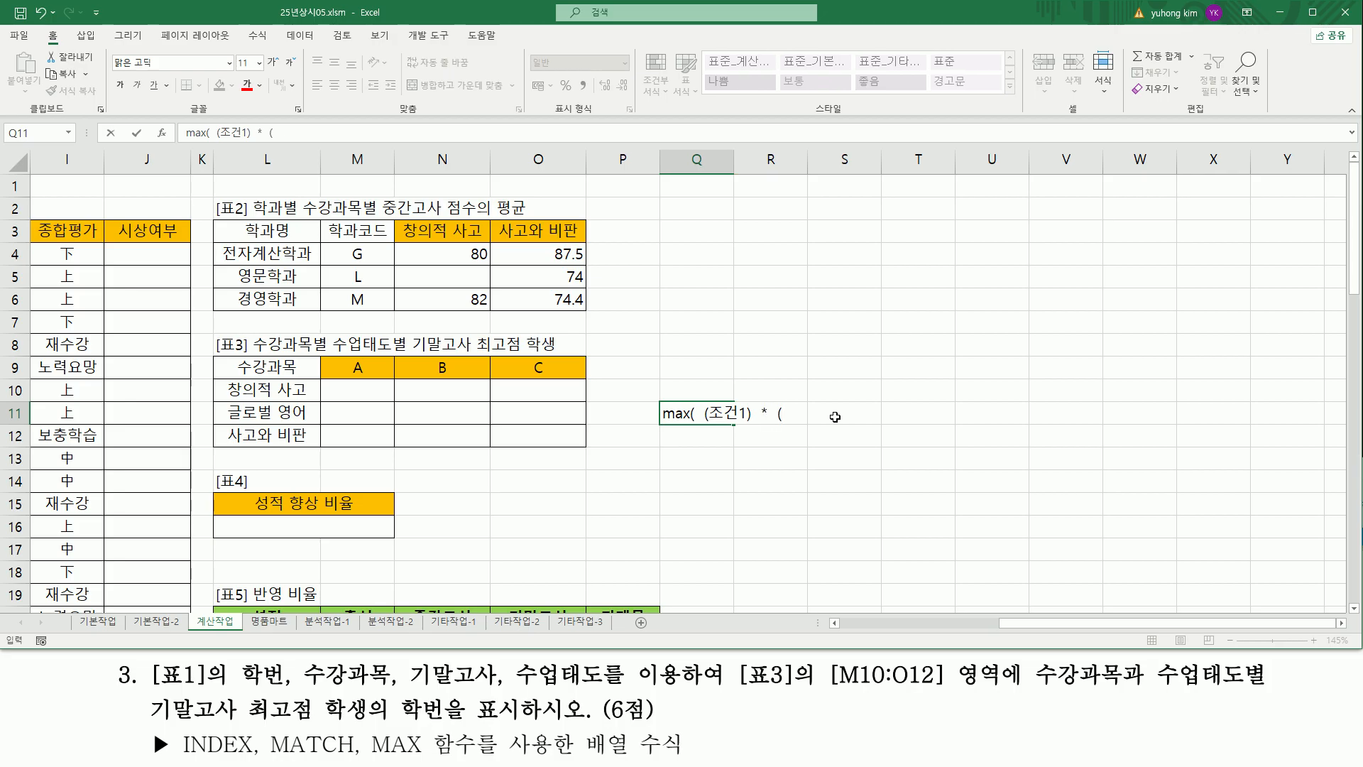
pyautogui.write('조건2) *')
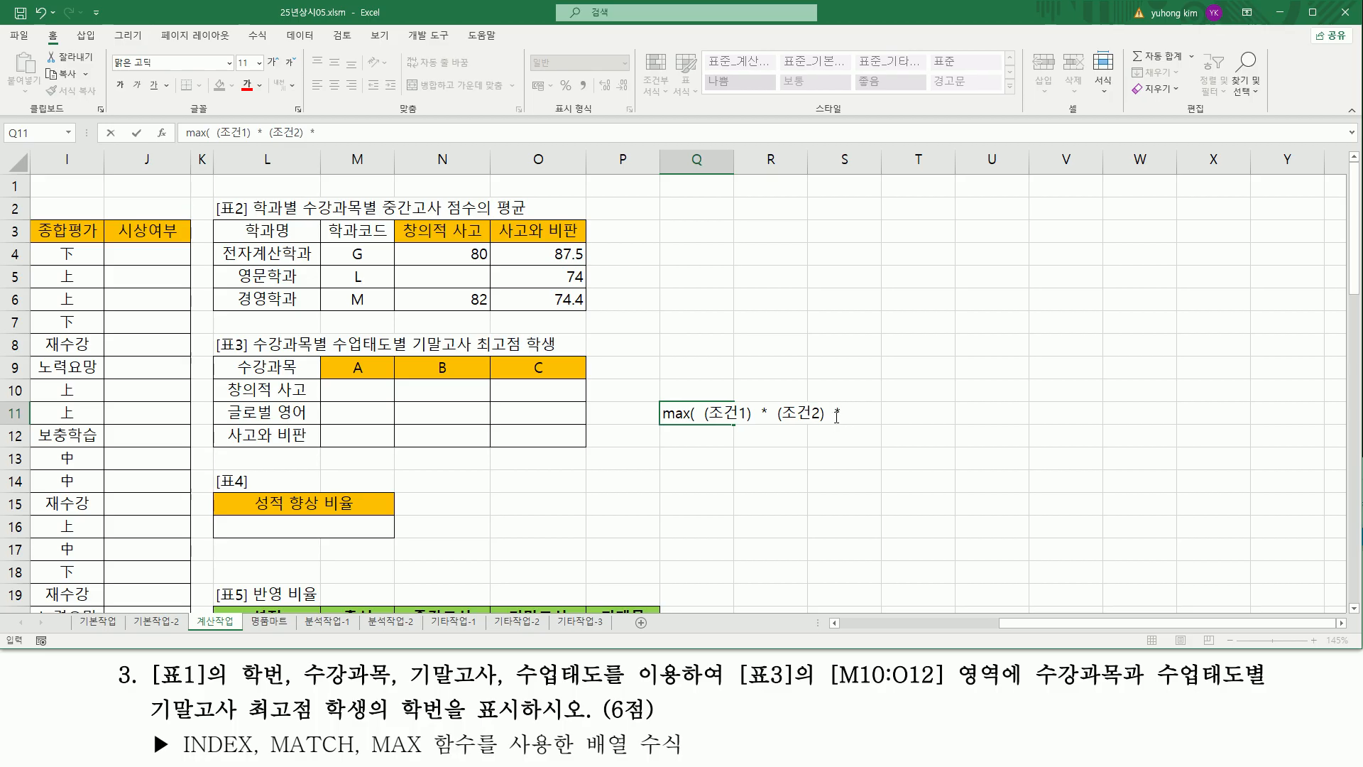
pyautogui.write('말고사')
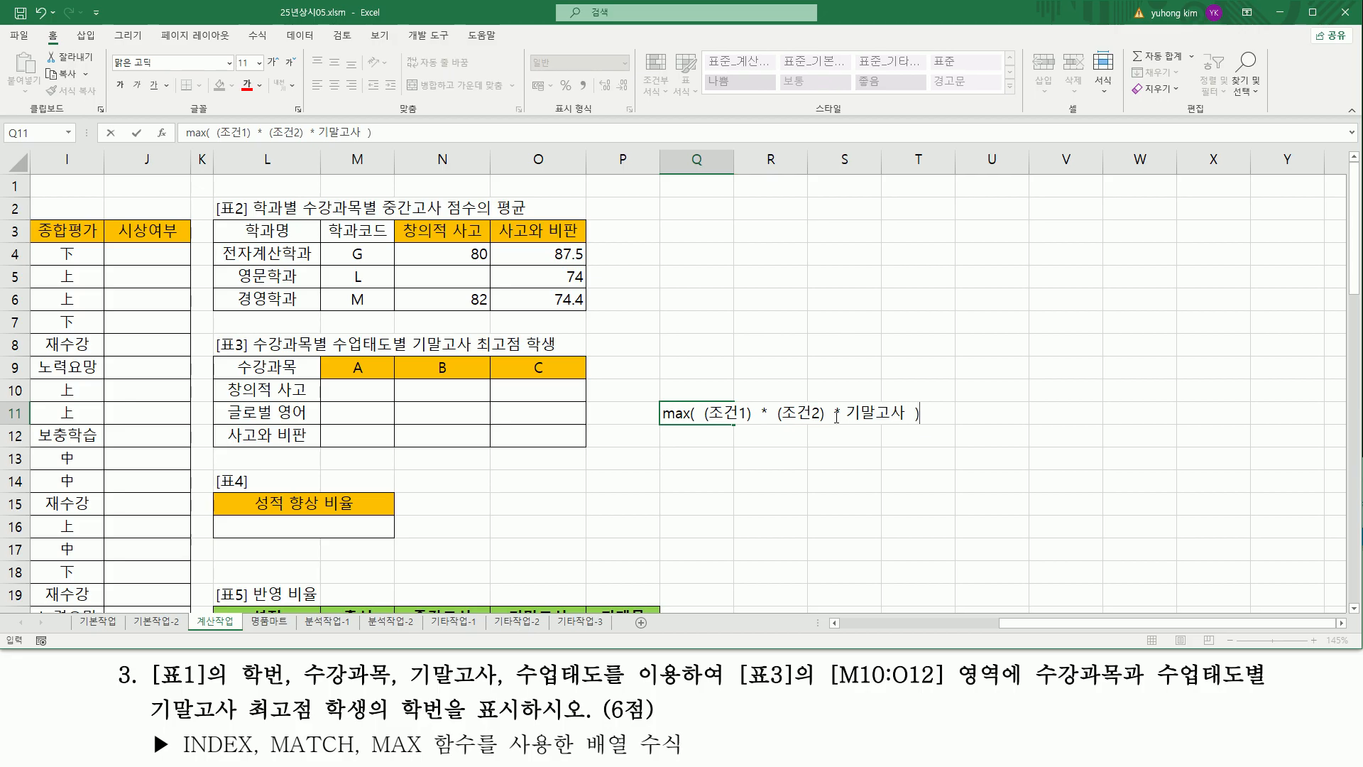
pyautogui.press('Return')
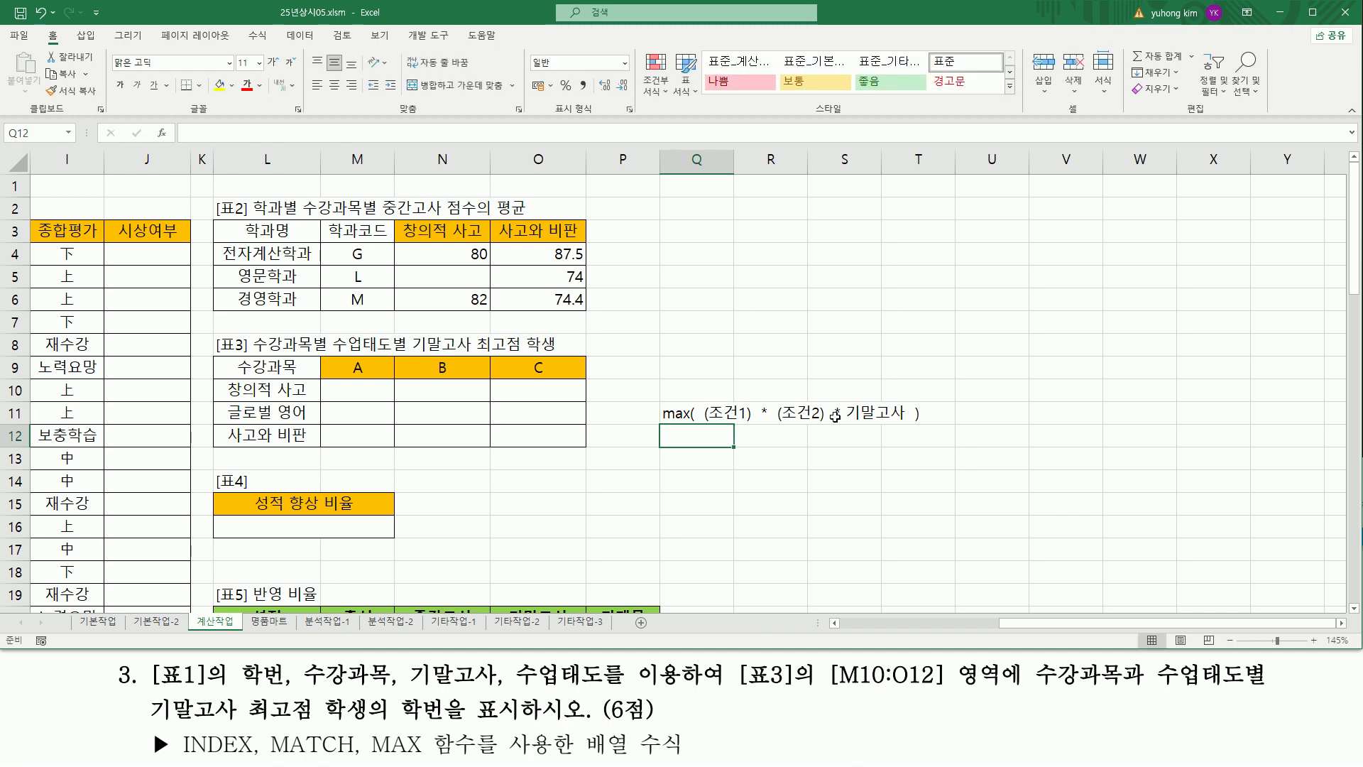
pyautogui.click(815, 487)
pyautogui.moveTo(700, 422); pyautogui.dragTo(907, 428)
pyautogui.moveTo(659, 423); pyautogui.dragTo(689, 423)
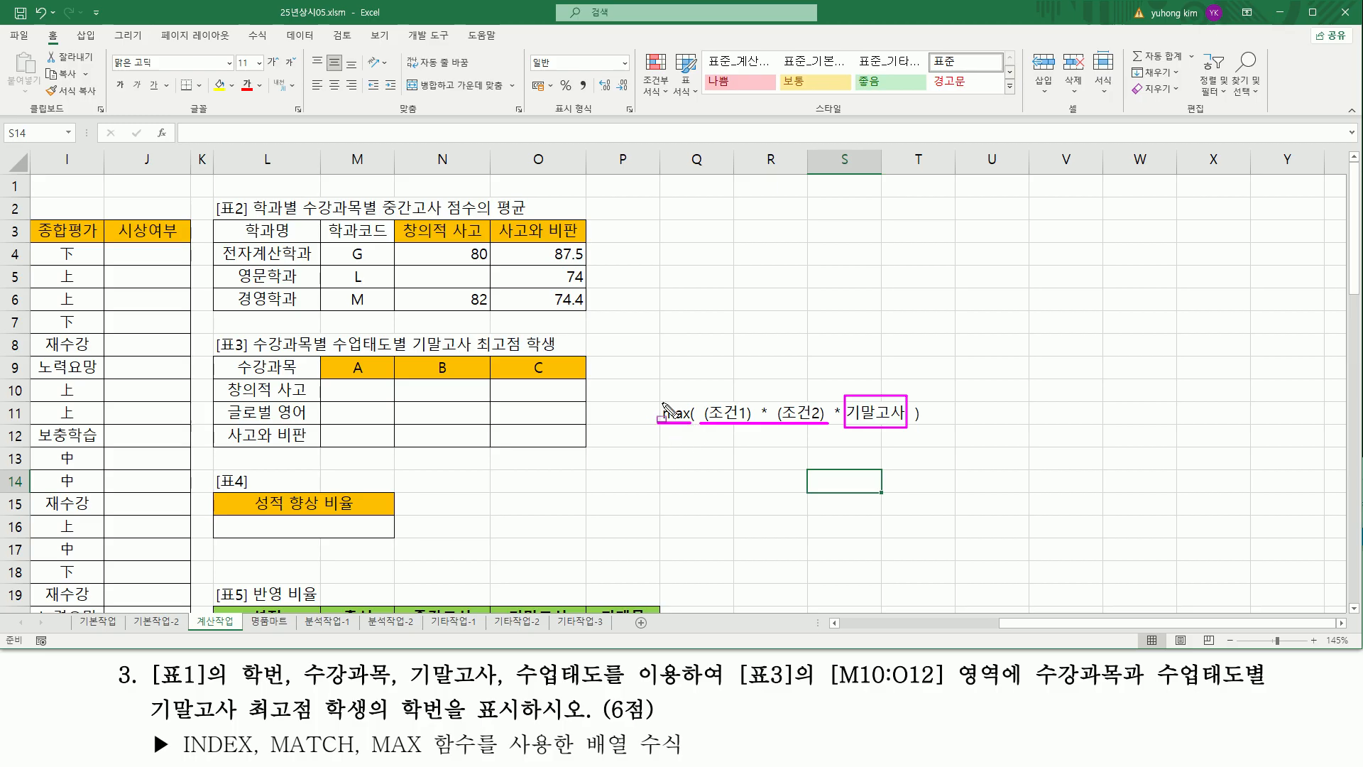
pyautogui.press('Escape')
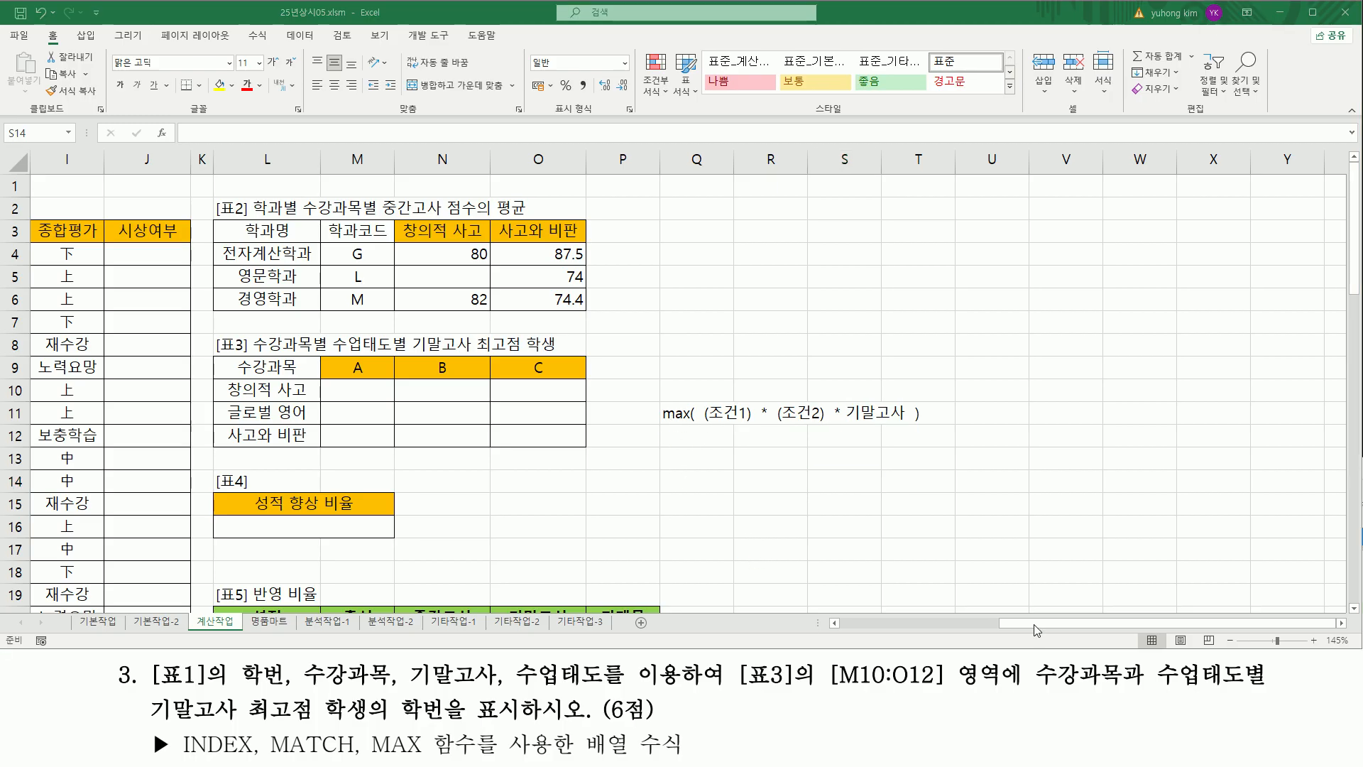
# - Begin a MAX formula in M10 with the first condition (C4:C30 = L10), matching the 수강과목 column to the row's subject
pyautogui.moveTo(1040, 621); pyautogui.dragTo(873, 621)
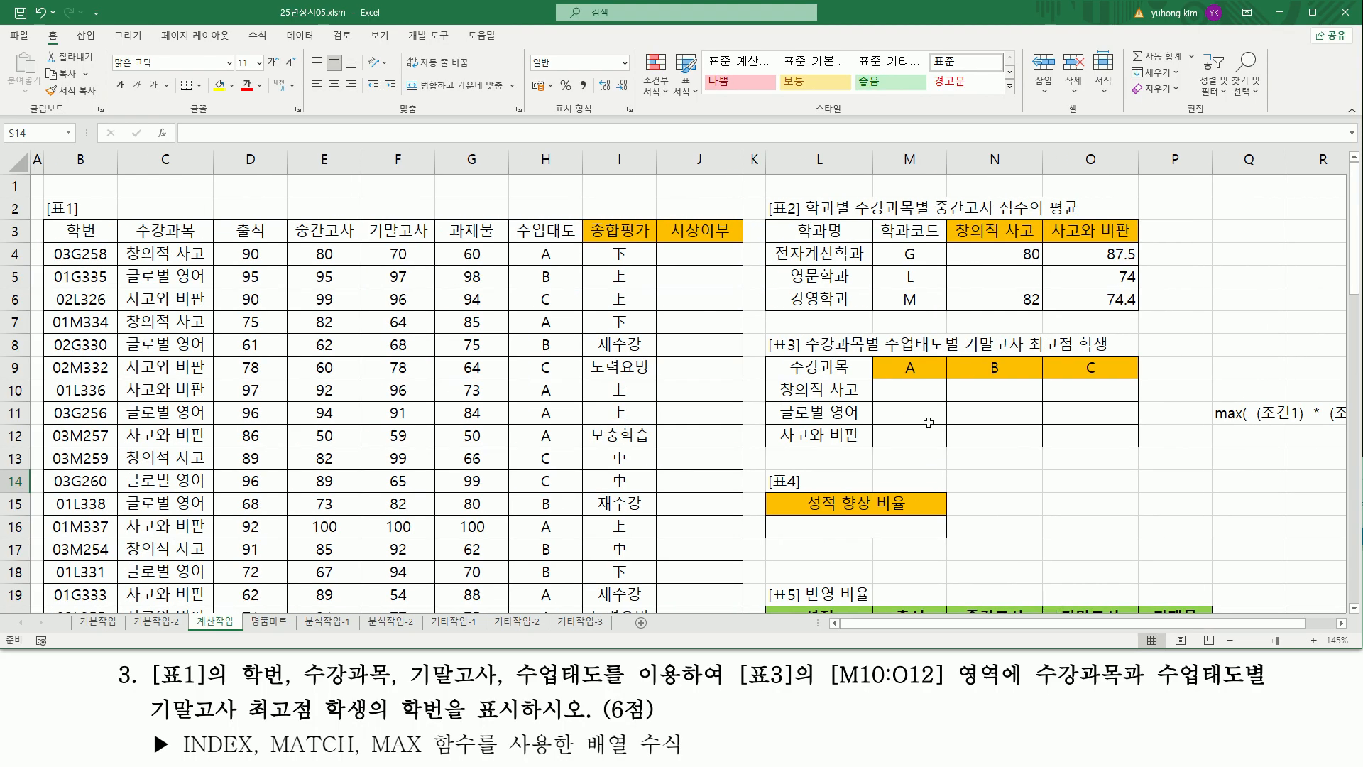
pyautogui.click(905, 392)
pyautogui.write('=max')
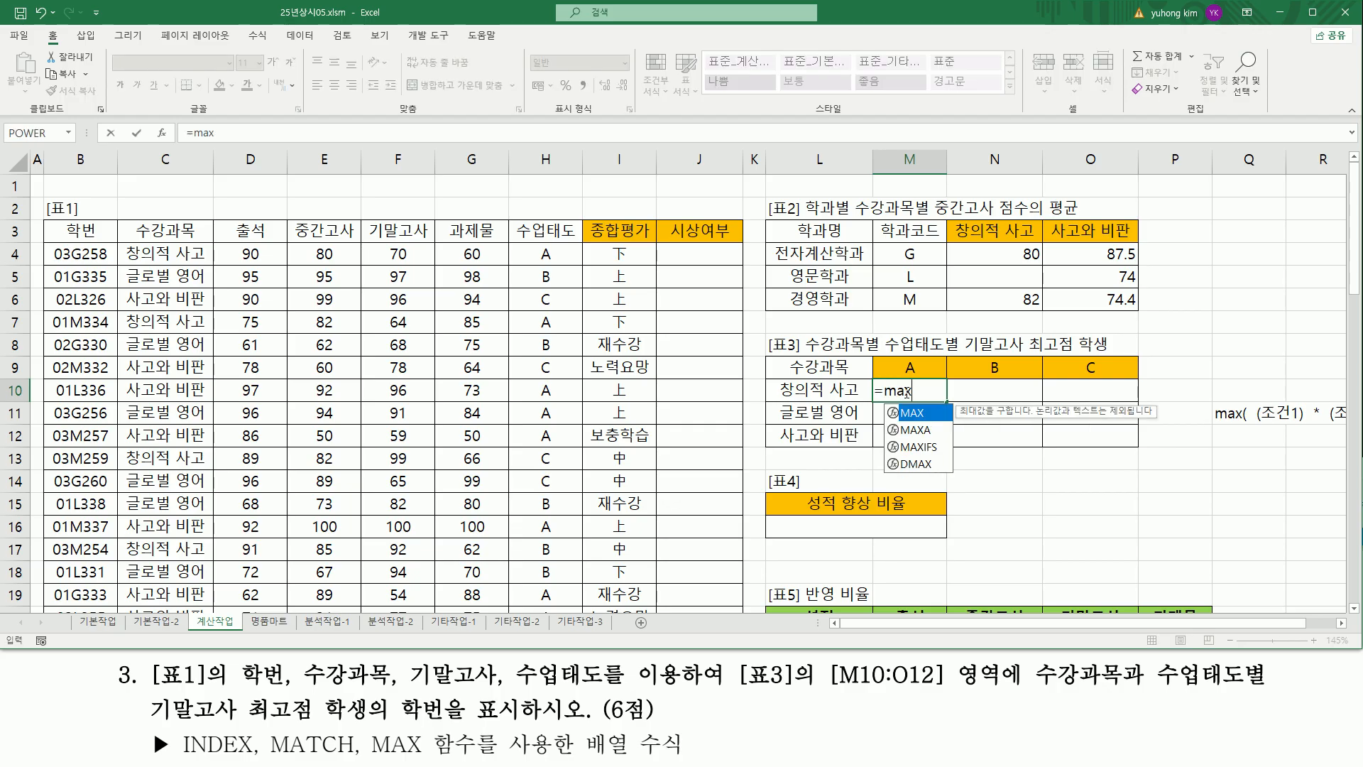
pyautogui.press('Tab')
pyautogui.write('(')
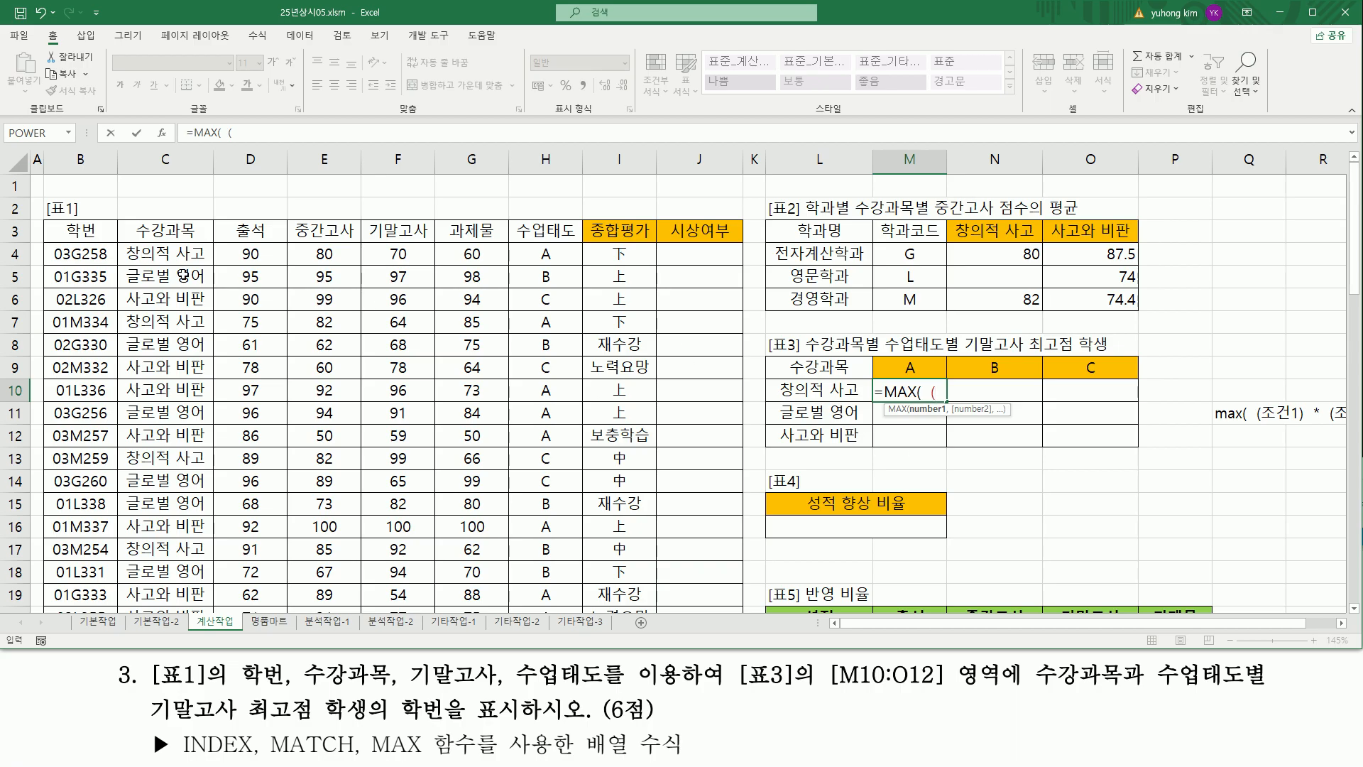
pyautogui.moveTo(186, 253); pyautogui.dragTo(172, 537)
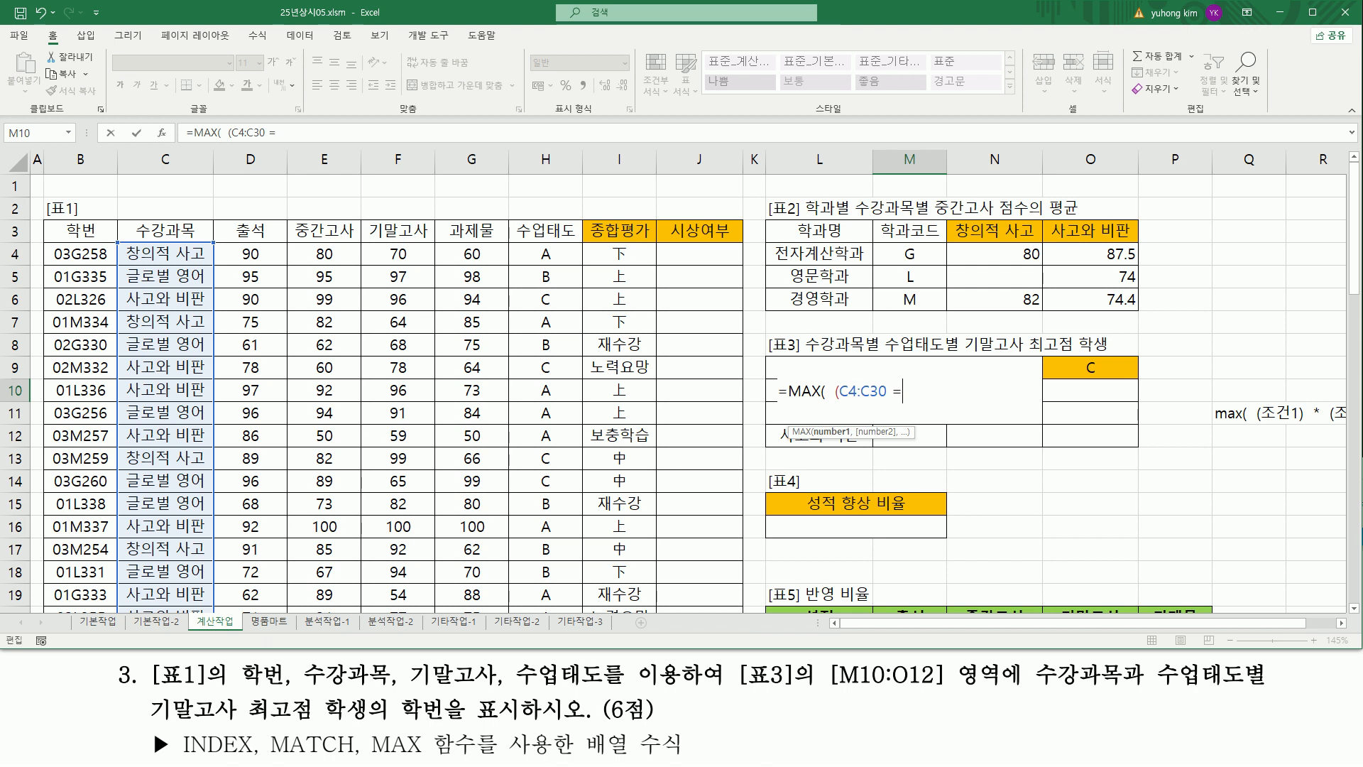
pyautogui.press('Left')
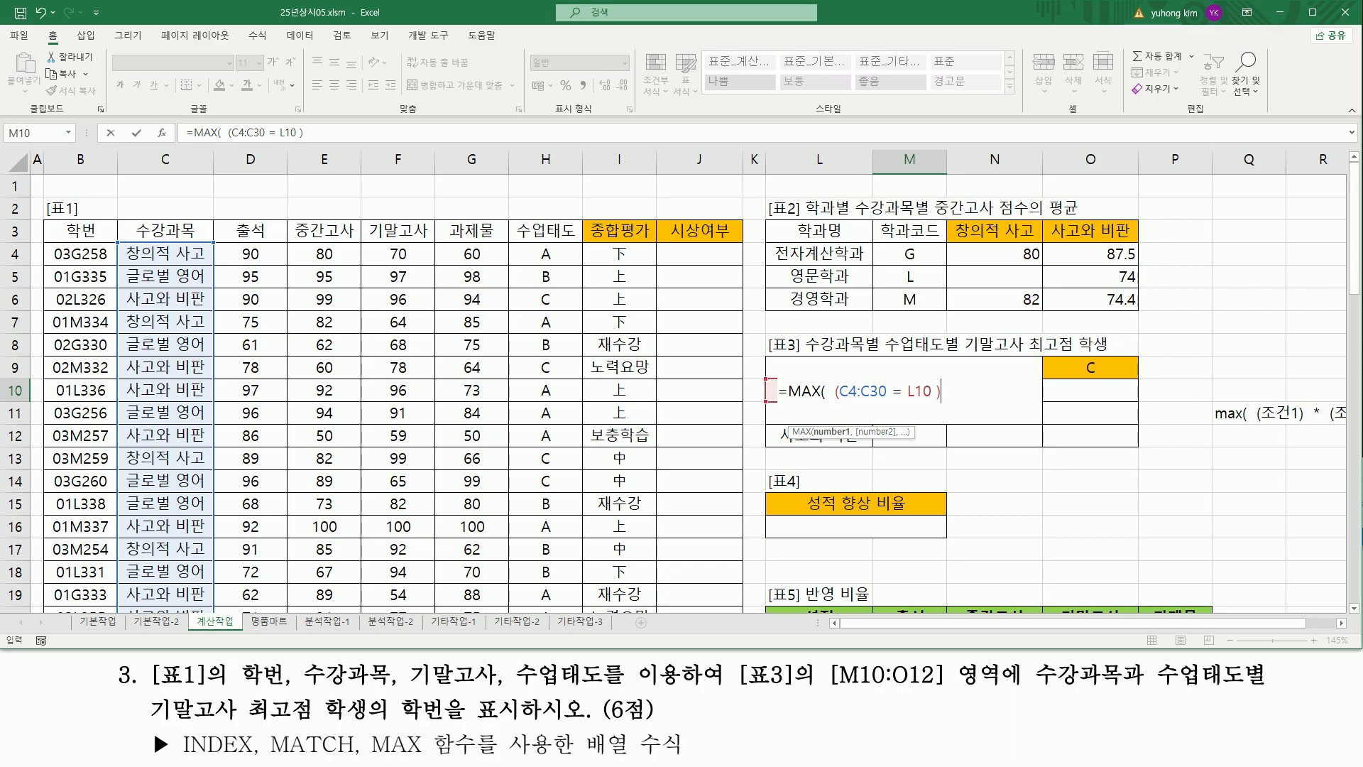
pyautogui.moveTo(931, 391); pyautogui.dragTo(938, 391)
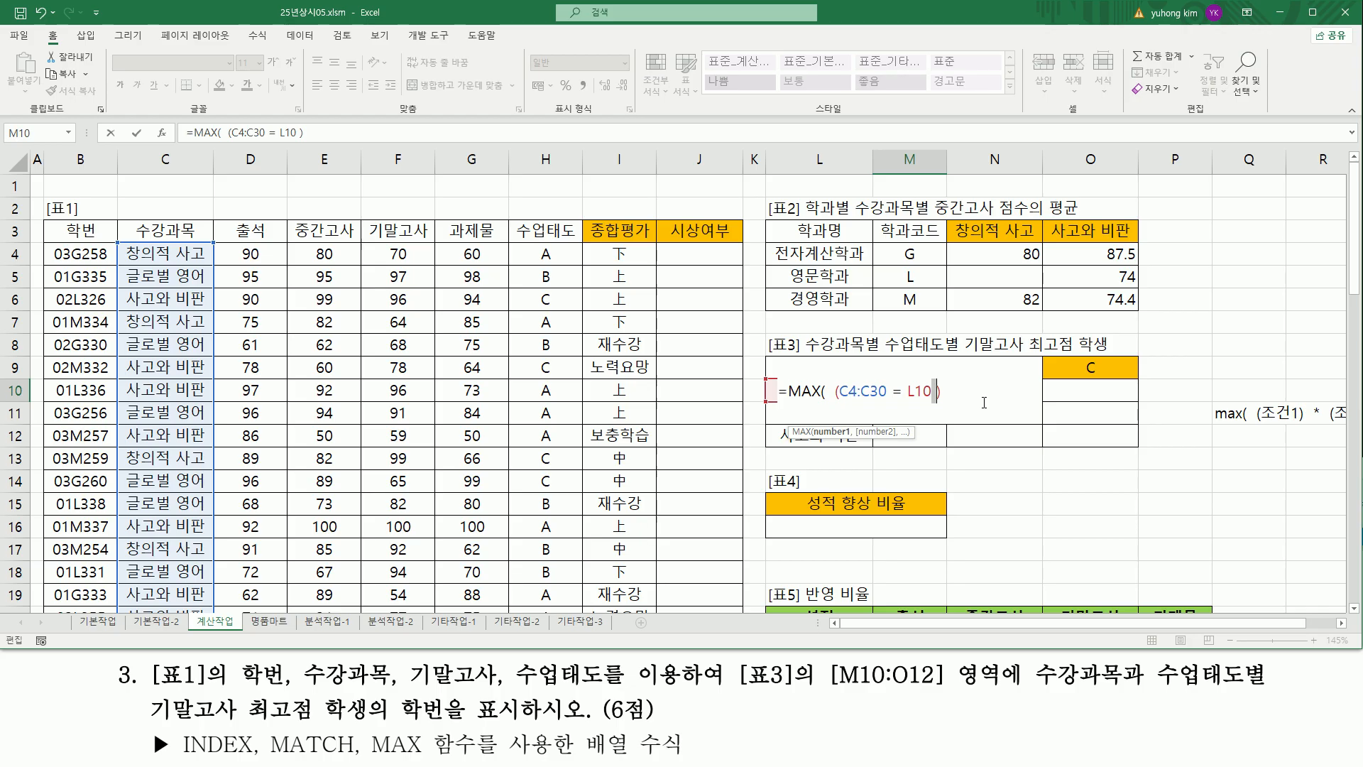
pyautogui.press('BackSpace')
# - Multiply in the second condition (H4:H30 = M9), matching the 수업태도 column to the attitude heading in 표3
pyautogui.moveTo(543, 256); pyautogui.dragTo(548, 650)
pyautogui.scroll(4, 818, 468)
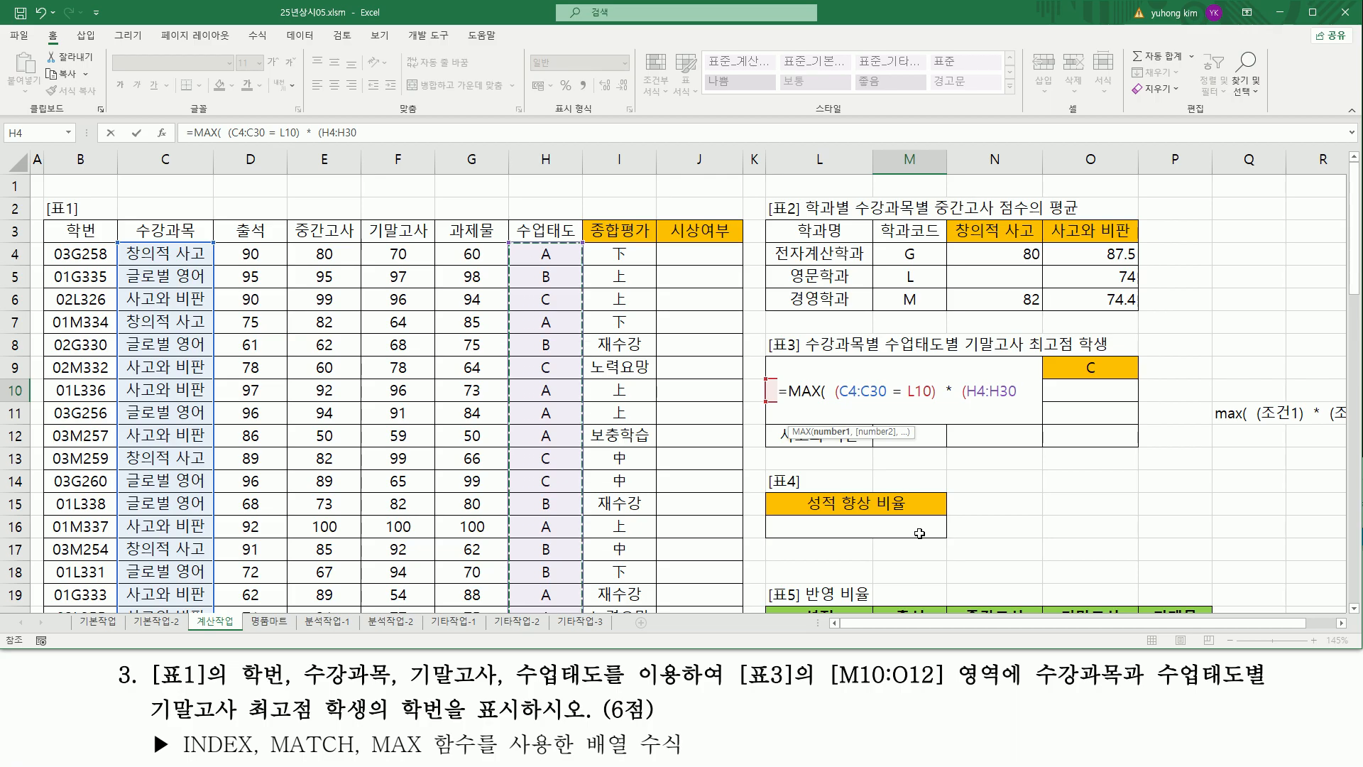
pyautogui.write('=')
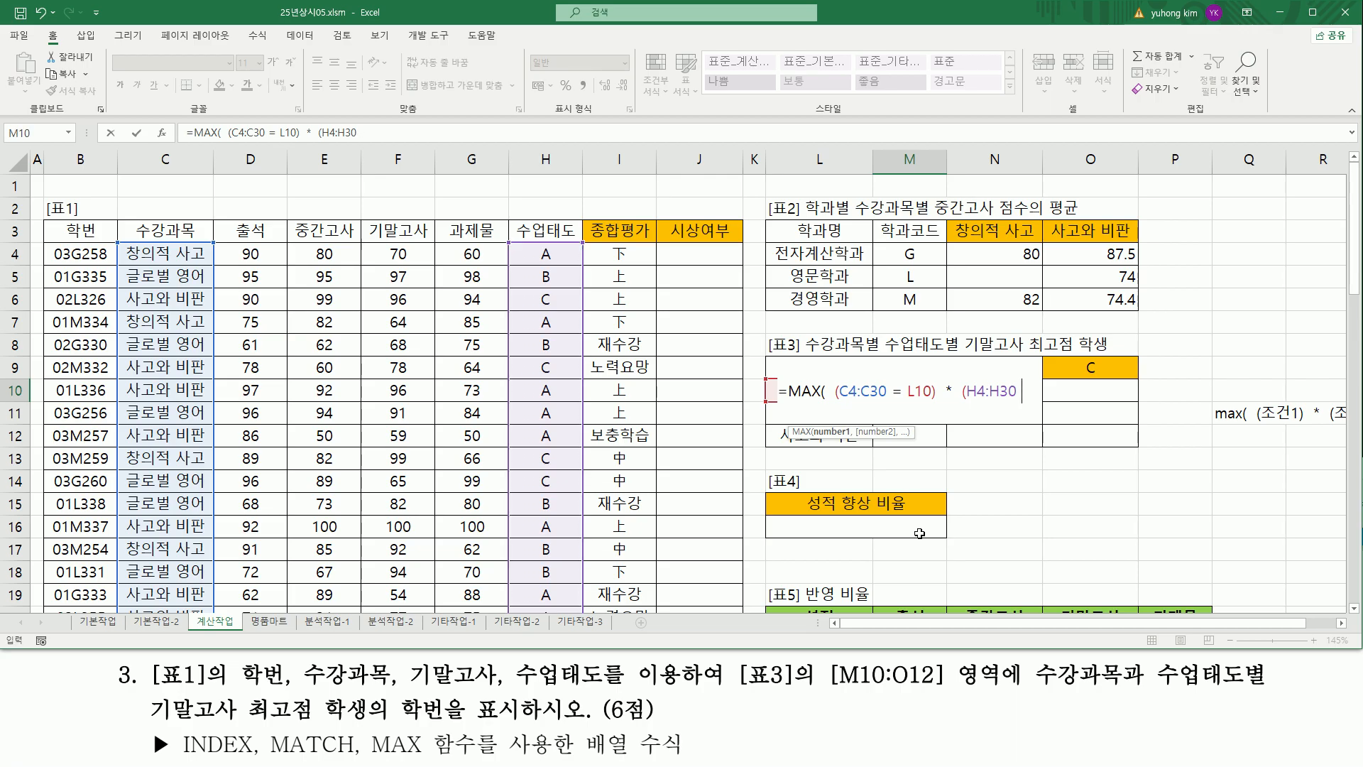
pyautogui.write(' =')
pyautogui.press('End')
pyautogui.press('Up')
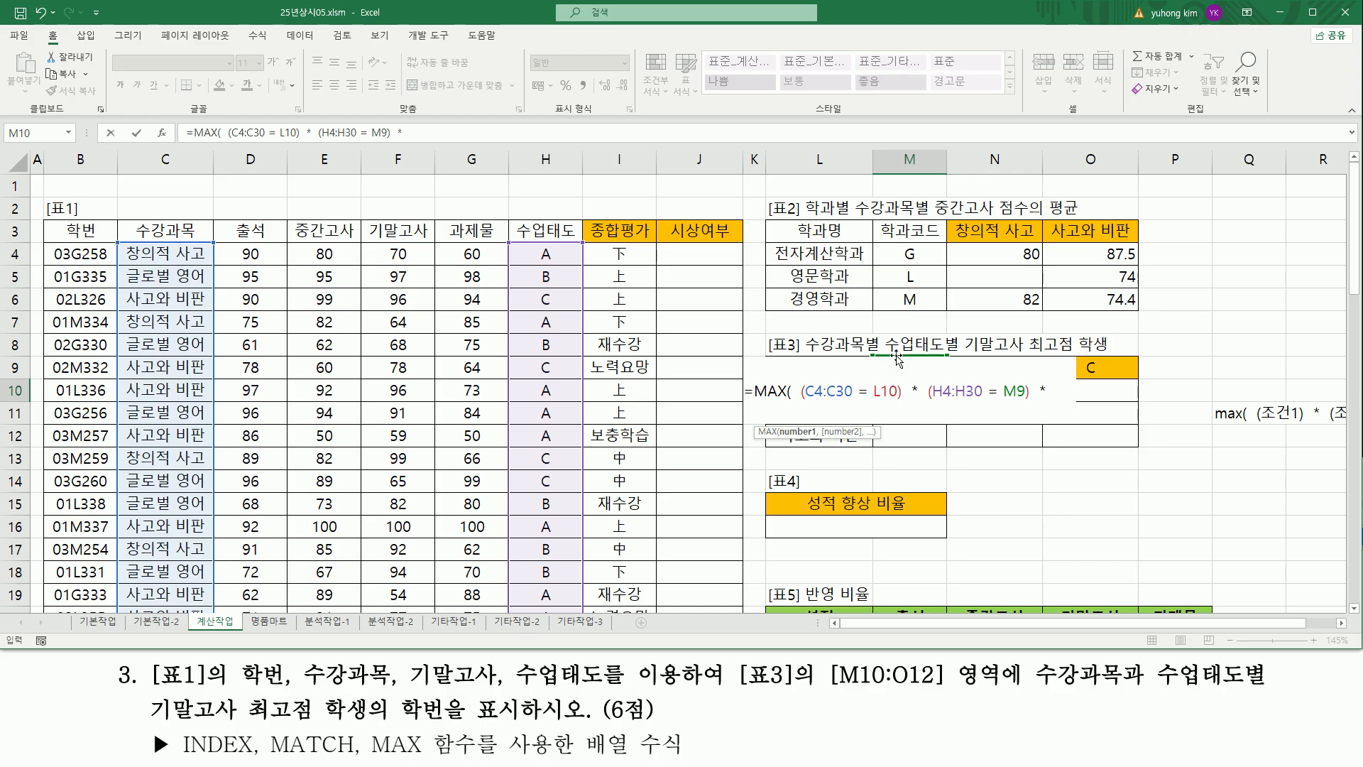
# - Multiply the conditions by the 기말고사 range F4:F30 and close the MAX function in M10
pyautogui.moveTo(404, 254); pyautogui.dragTo(401, 571)
pyautogui.scroll(4, 426, 539)
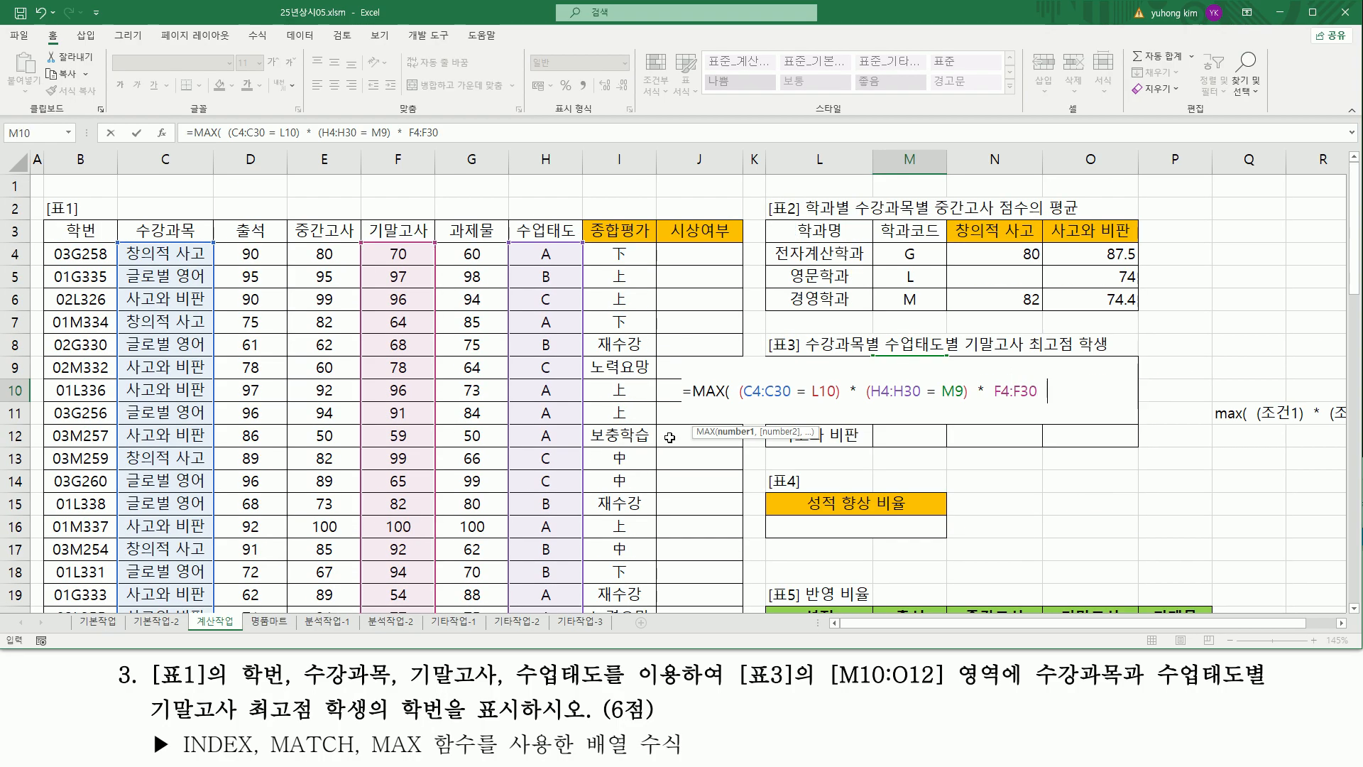
pyautogui.write(')')
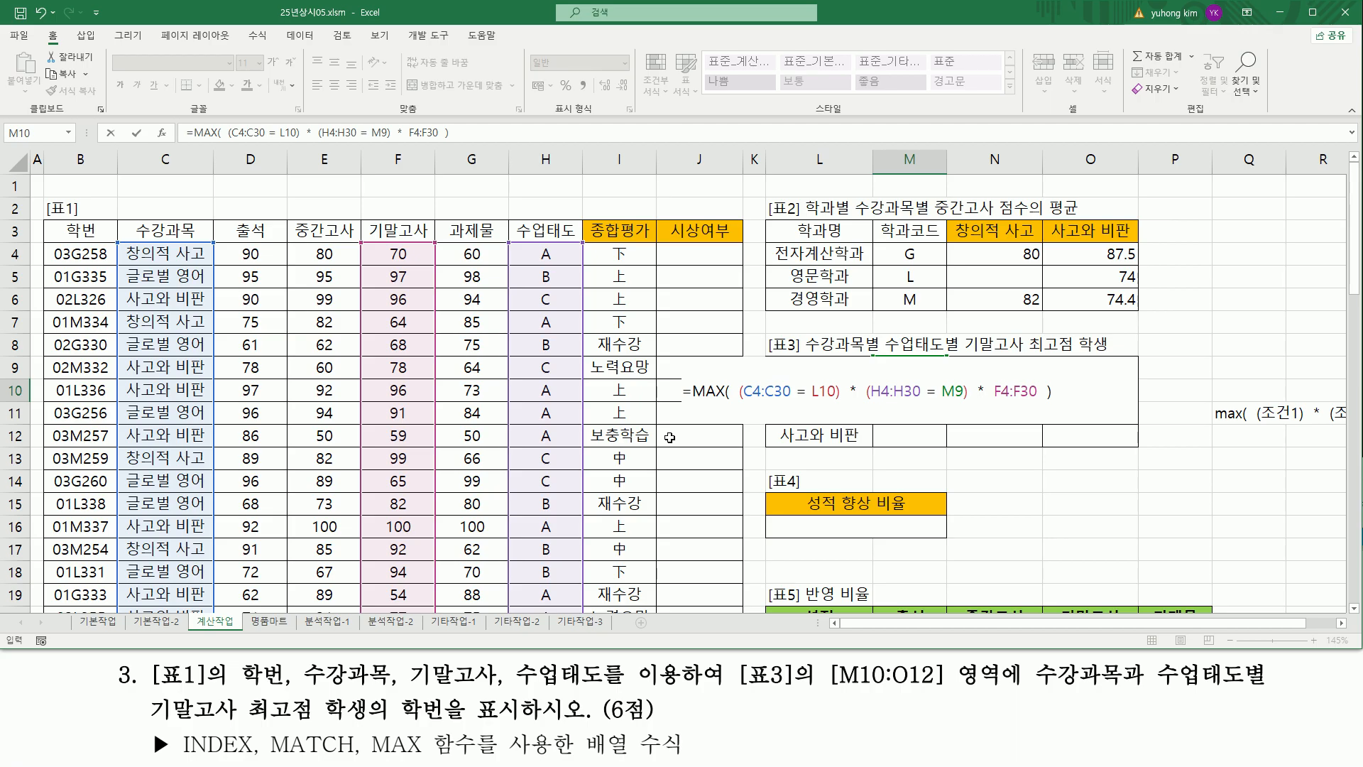
# - Enter the MAX formula in M10 as an array formula and mark its 창의적 사고 and A conditions alongside the result
pyautogui.hotkey('ctrl', 'shift', 'Return')
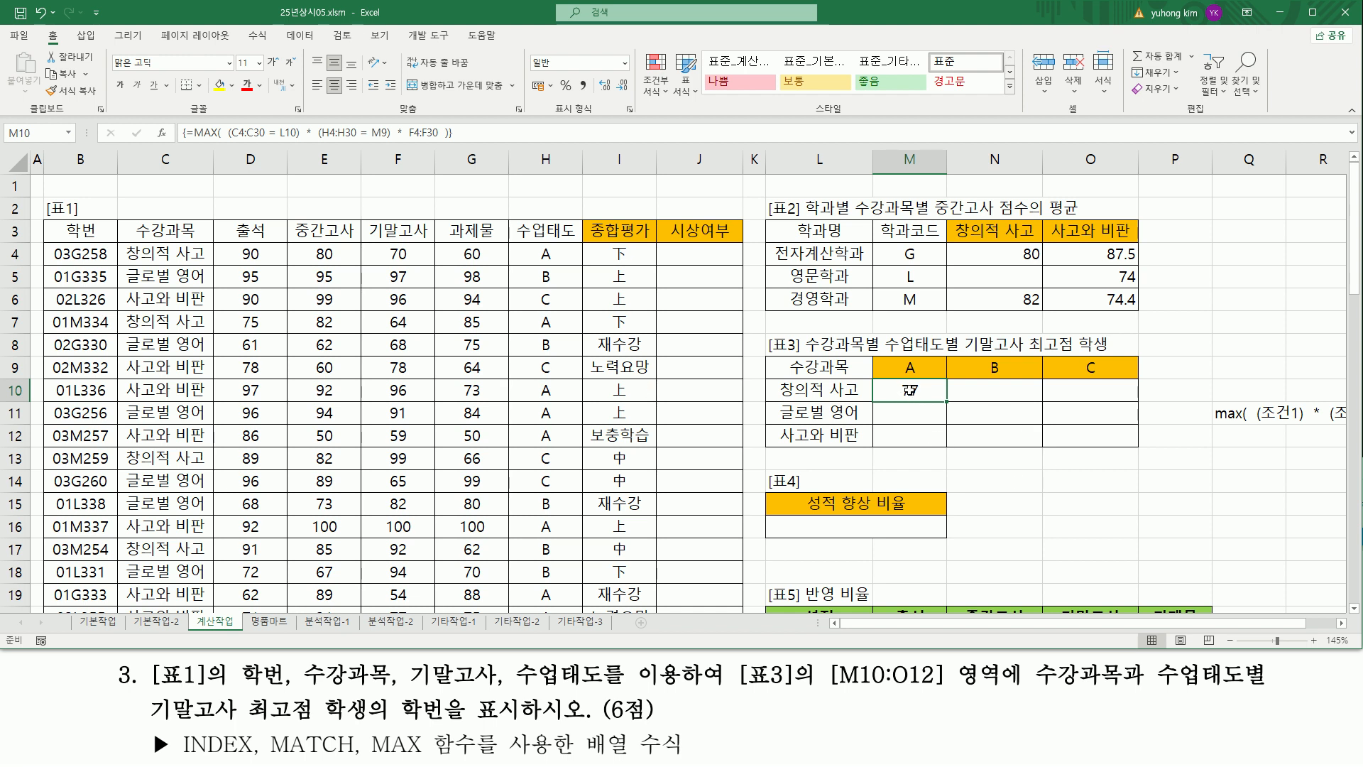
pyautogui.moveTo(779, 400); pyautogui.dragTo(861, 400)
pyautogui.moveTo(899, 356); pyautogui.dragTo(922, 377)
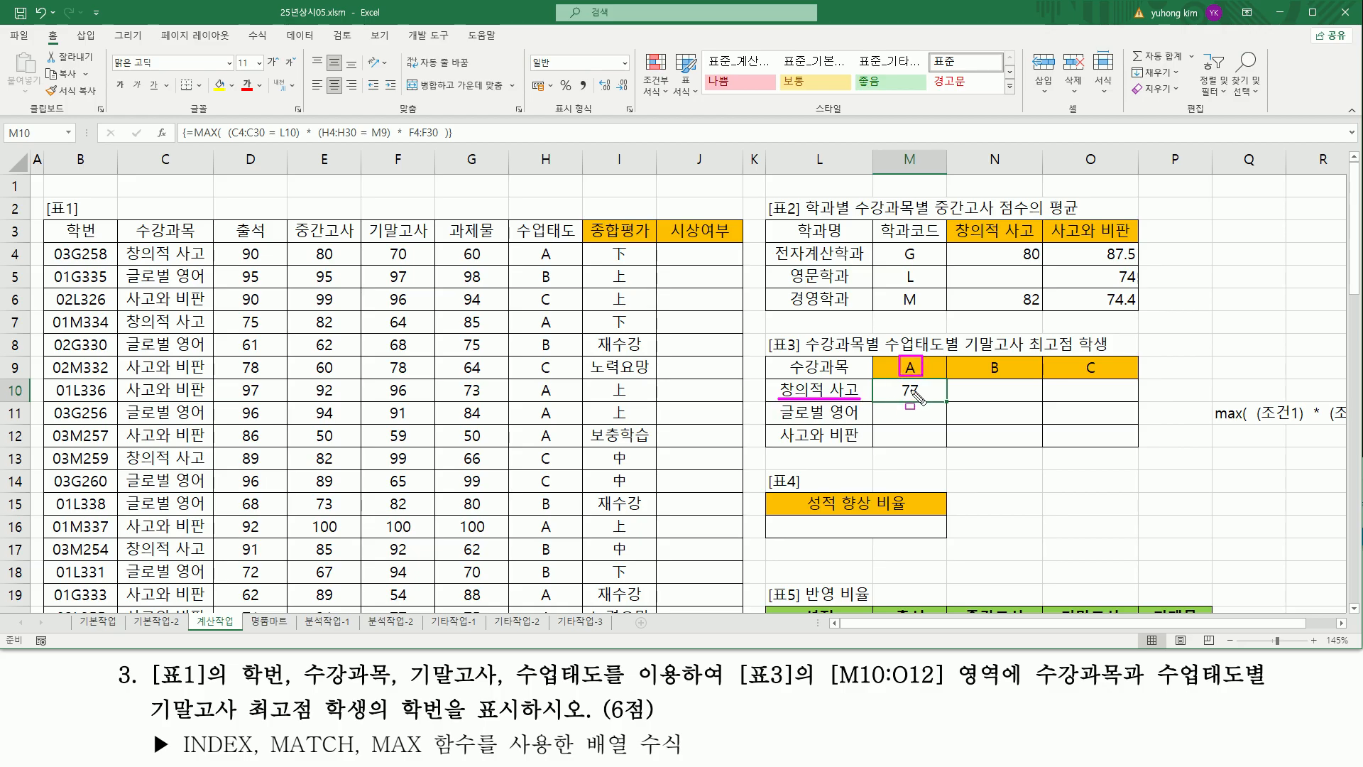
pyautogui.moveTo(898, 396); pyautogui.dragTo(923, 396)
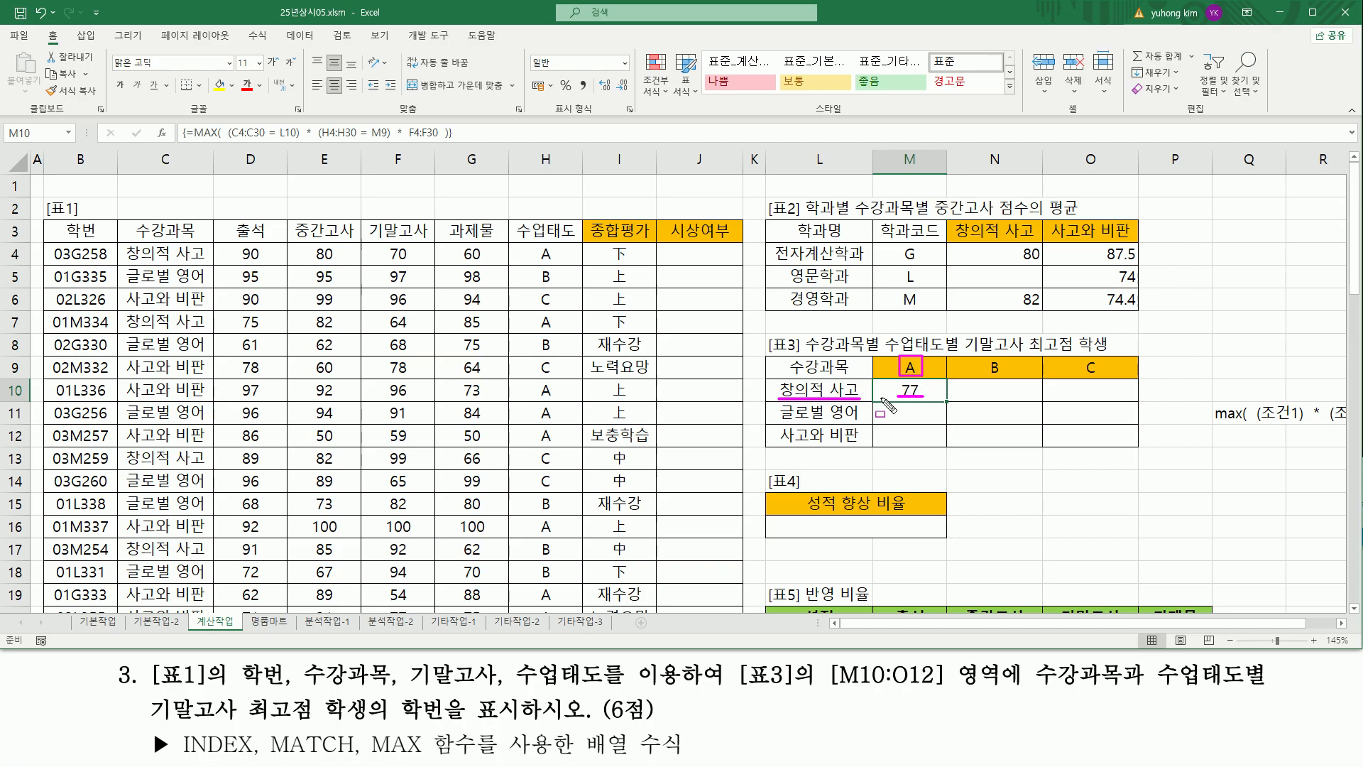
# - Examine the 창의적 사고 rows in the upper part of 표1, comparing 수업태도 A and the matching 기말고사 scores
pyautogui.moveTo(124, 247)
pyautogui.mouseDown()
pyautogui.moveTo(146, 265)
pyautogui.moveTo(206, 263)
pyautogui.mouseUp()
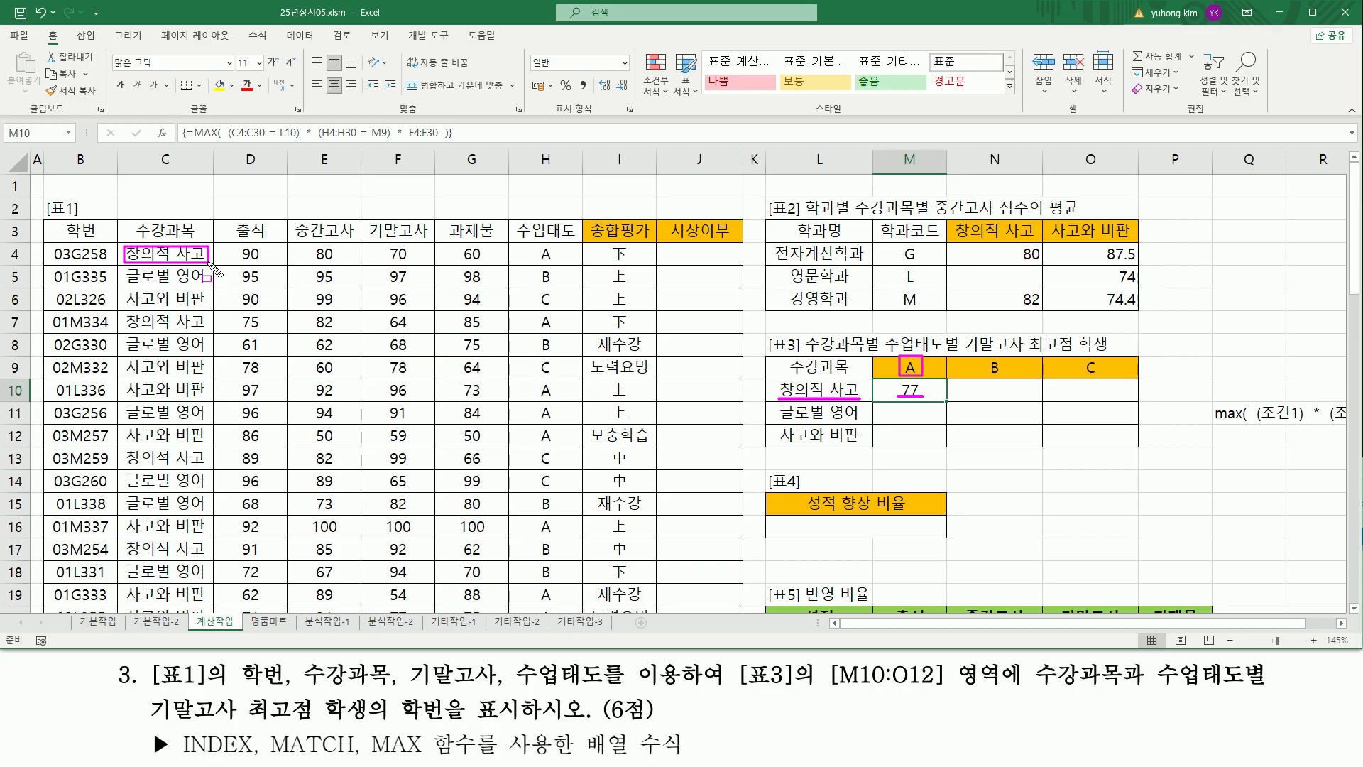
pyautogui.moveTo(125, 314); pyautogui.dragTo(206, 331)
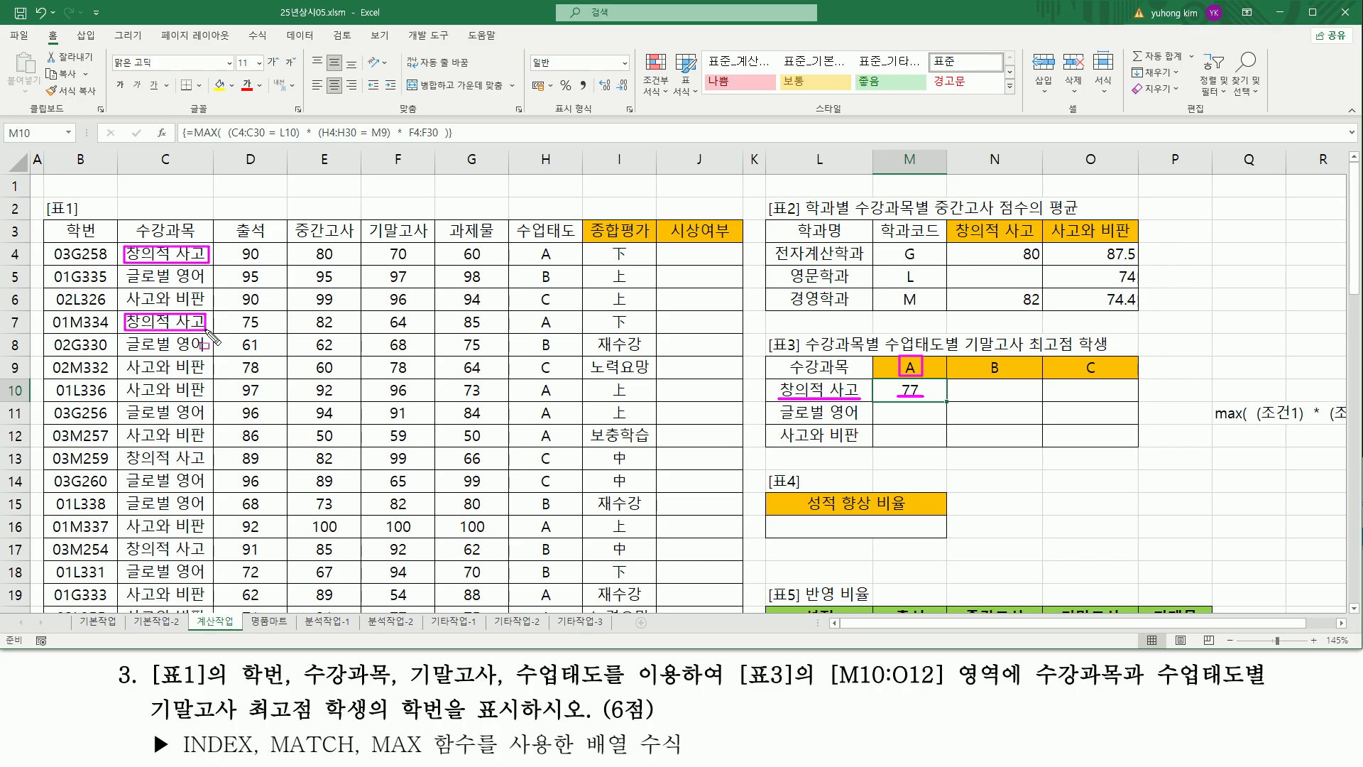
pyautogui.moveTo(123, 450); pyautogui.dragTo(207, 468)
pyautogui.moveTo(123, 538)
pyautogui.mouseDown()
pyautogui.moveTo(134, 554)
pyautogui.moveTo(211, 555)
pyautogui.mouseUp()
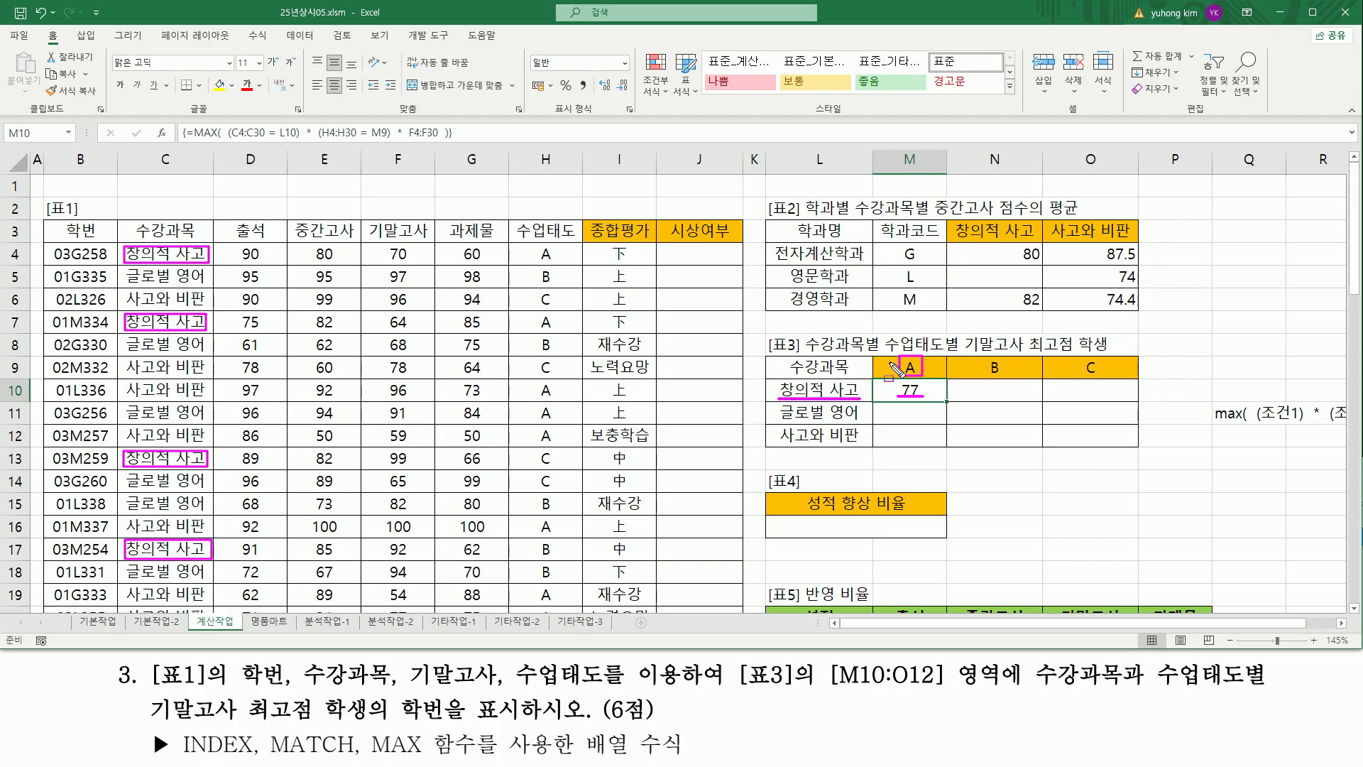
pyautogui.moveTo(533, 244)
pyautogui.mouseDown()
pyautogui.moveTo(532, 264)
pyautogui.moveTo(561, 264)
pyautogui.mouseUp()
pyautogui.moveTo(533, 314)
pyautogui.mouseDown()
pyautogui.moveTo(534, 331)
pyautogui.moveTo(566, 329)
pyautogui.mouseUp()
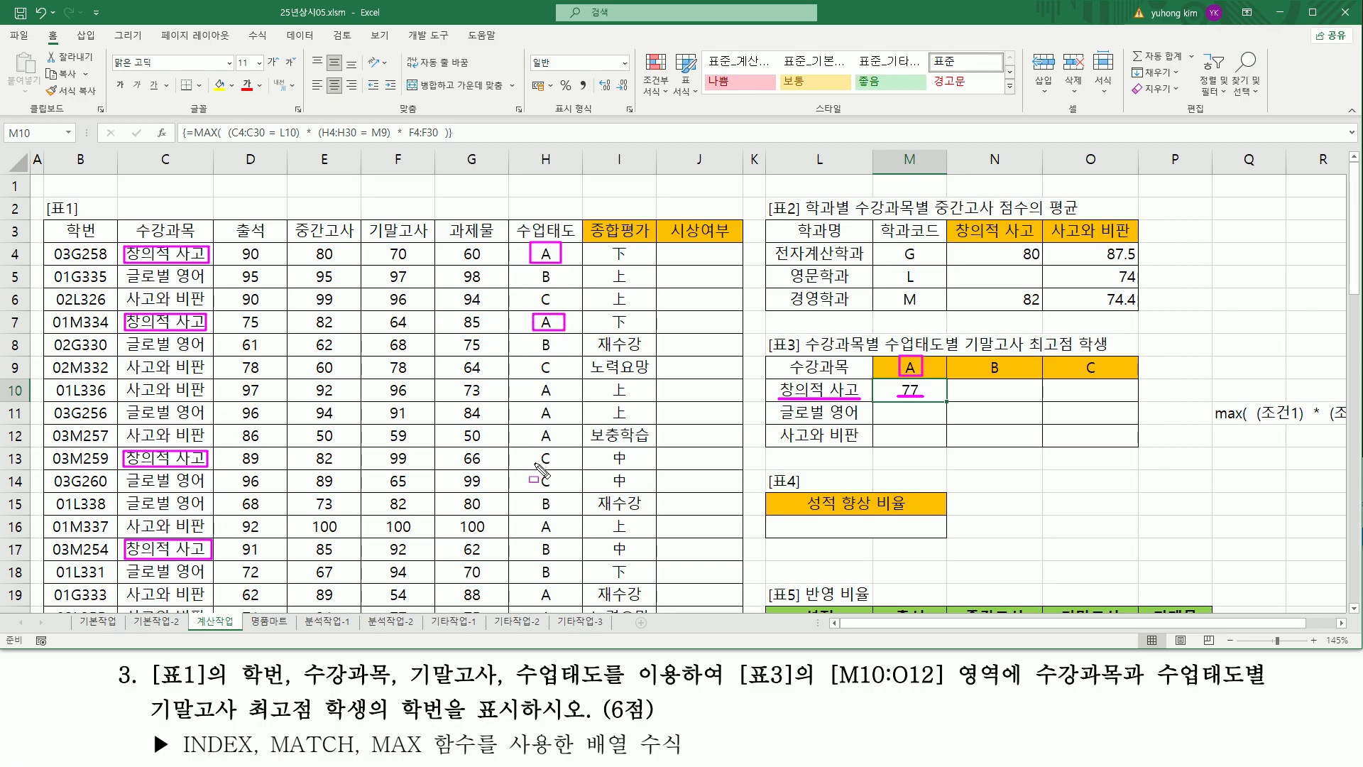
pyautogui.moveTo(535, 466); pyautogui.dragTo(556, 465)
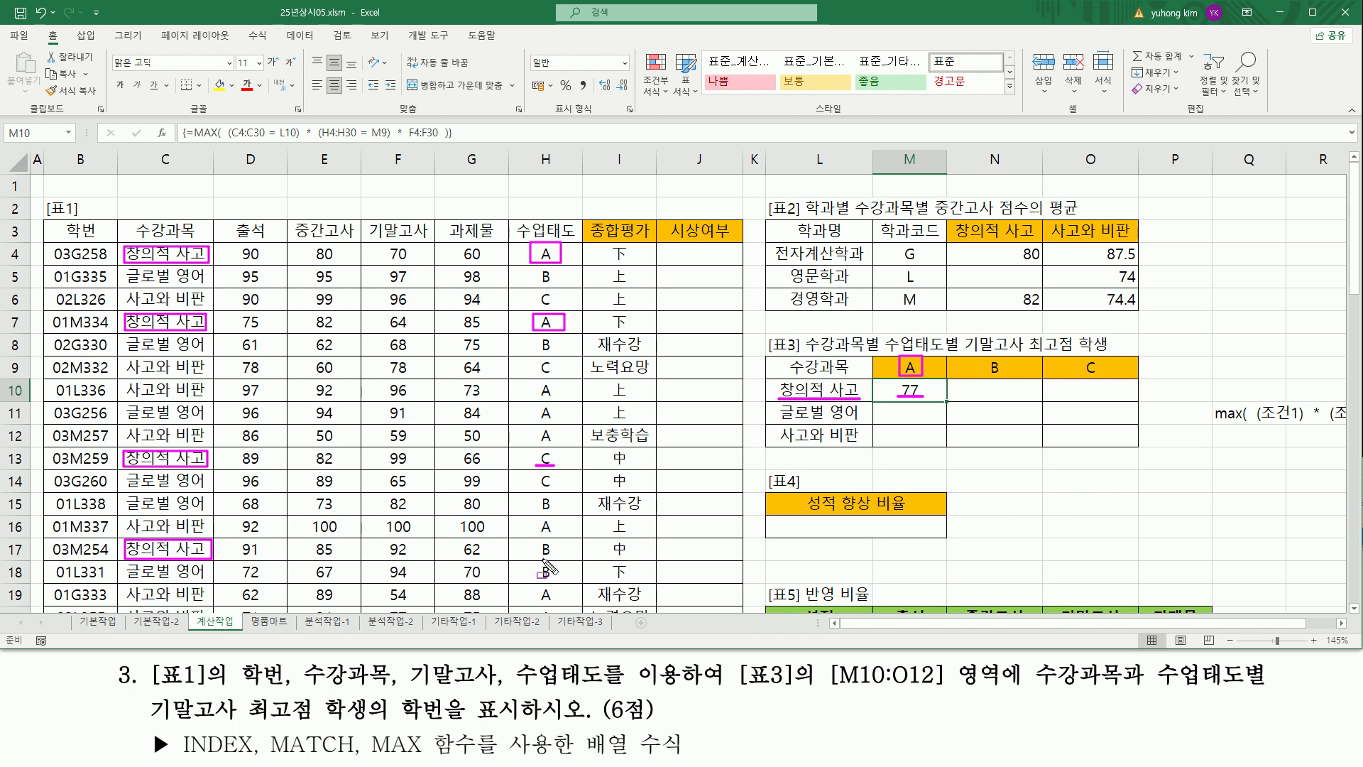
pyautogui.moveTo(534, 557); pyautogui.dragTo(565, 557)
pyautogui.moveTo(116, 232)
pyautogui.mouseDown()
pyautogui.moveTo(142, 318)
pyautogui.moveTo(576, 344)
pyautogui.mouseUp()
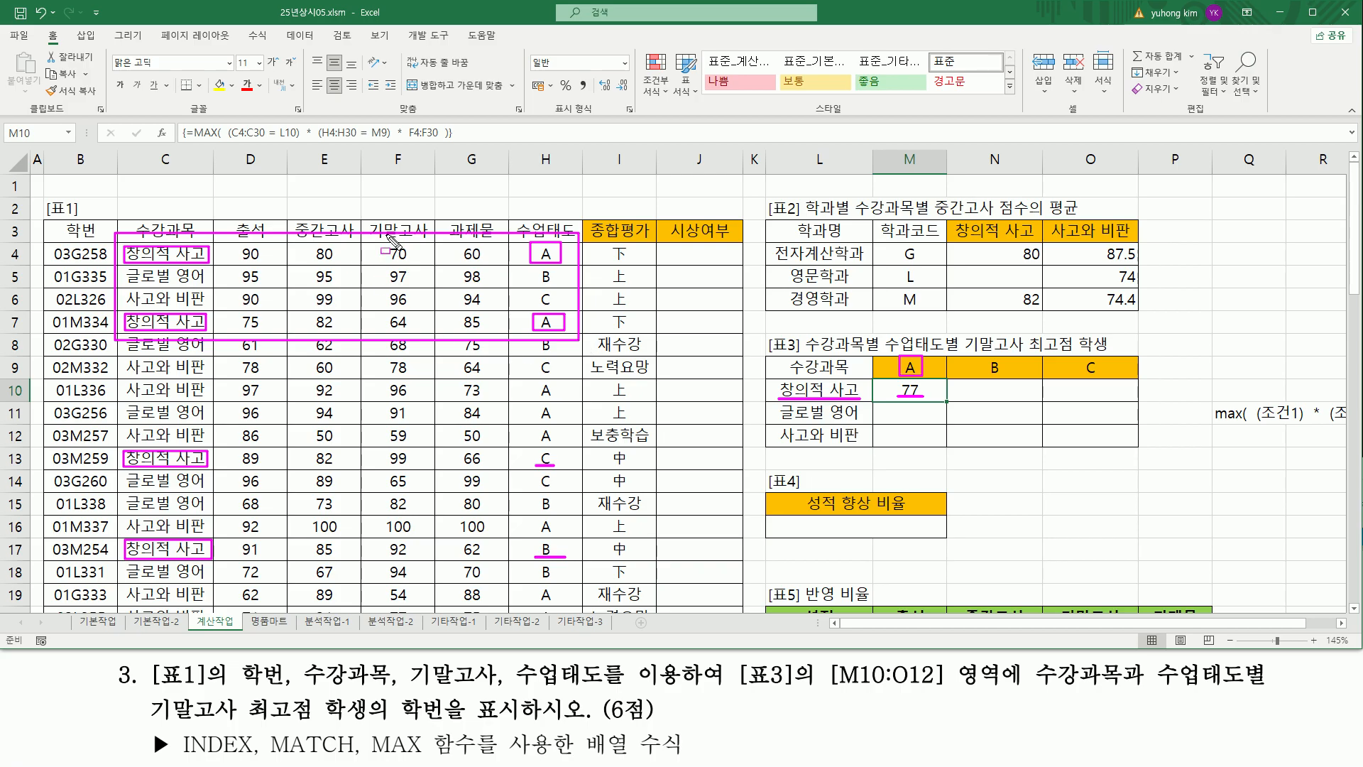
pyautogui.moveTo(387, 261); pyautogui.dragTo(414, 262)
pyautogui.moveTo(388, 328); pyautogui.dragTo(413, 329)
pyautogui.moveTo(408, 262)
pyautogui.mouseDown()
pyautogui.moveTo(387, 244)
pyautogui.moveTo(419, 270)
pyautogui.mouseUp()
pyautogui.press('Escape')
# - Check the remaining 창의적 사고 rows down to row 30 for 수업태도 A and their highest 기말고사 score
pyautogui.click(167, 572)
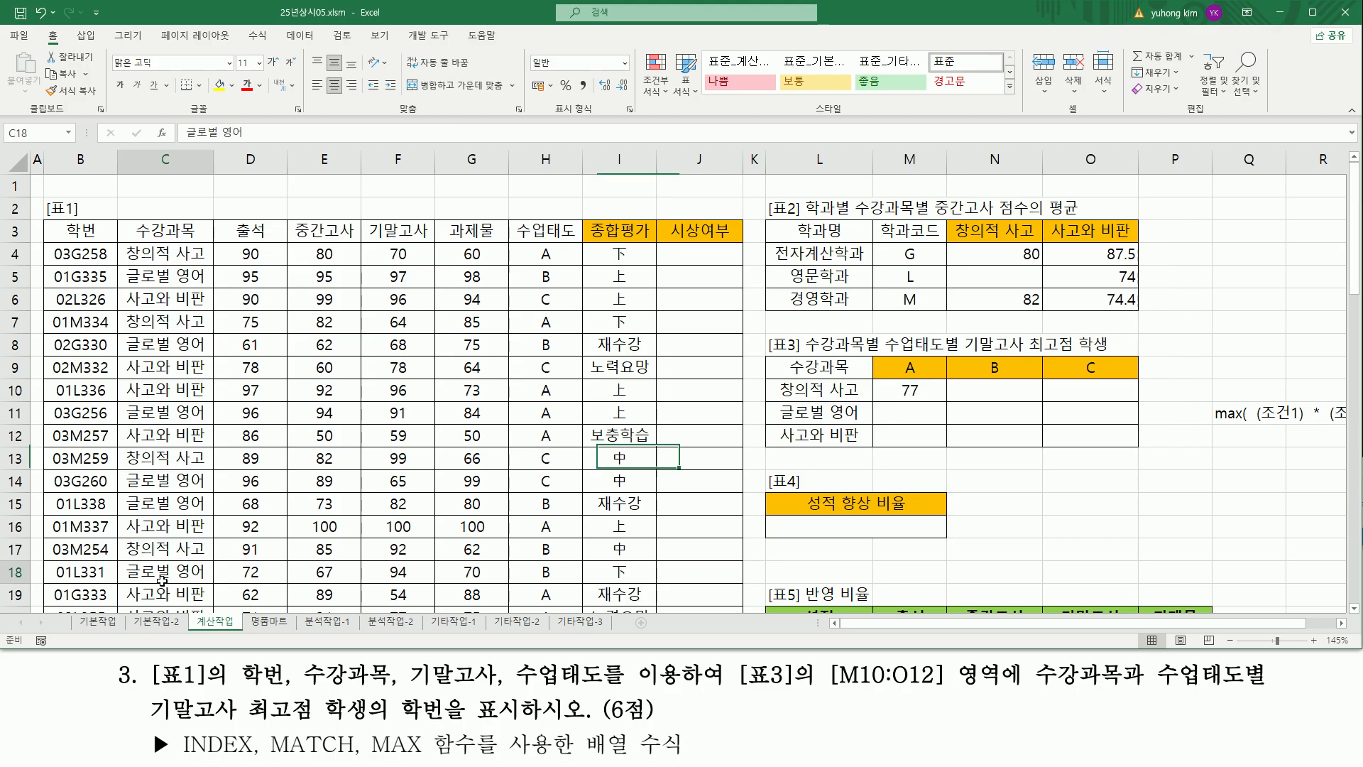
pyautogui.scroll(-3, 170, 561)
pyautogui.scroll(-2, 173, 533)
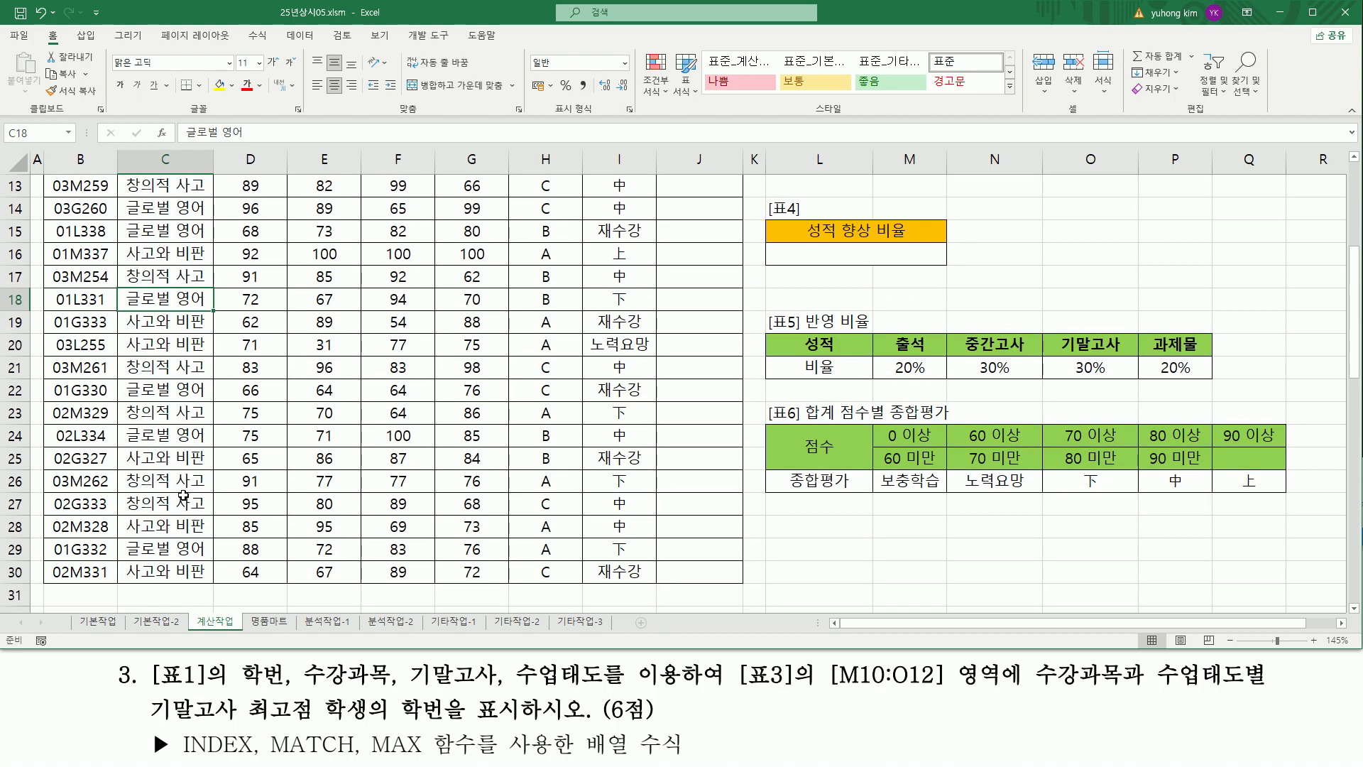
pyautogui.moveTo(122, 355)
pyautogui.mouseDown()
pyautogui.moveTo(227, 386)
pyautogui.moveTo(216, 377)
pyautogui.mouseUp()
pyautogui.moveTo(125, 403)
pyautogui.mouseDown()
pyautogui.moveTo(211, 409)
pyautogui.moveTo(211, 422)
pyautogui.mouseUp()
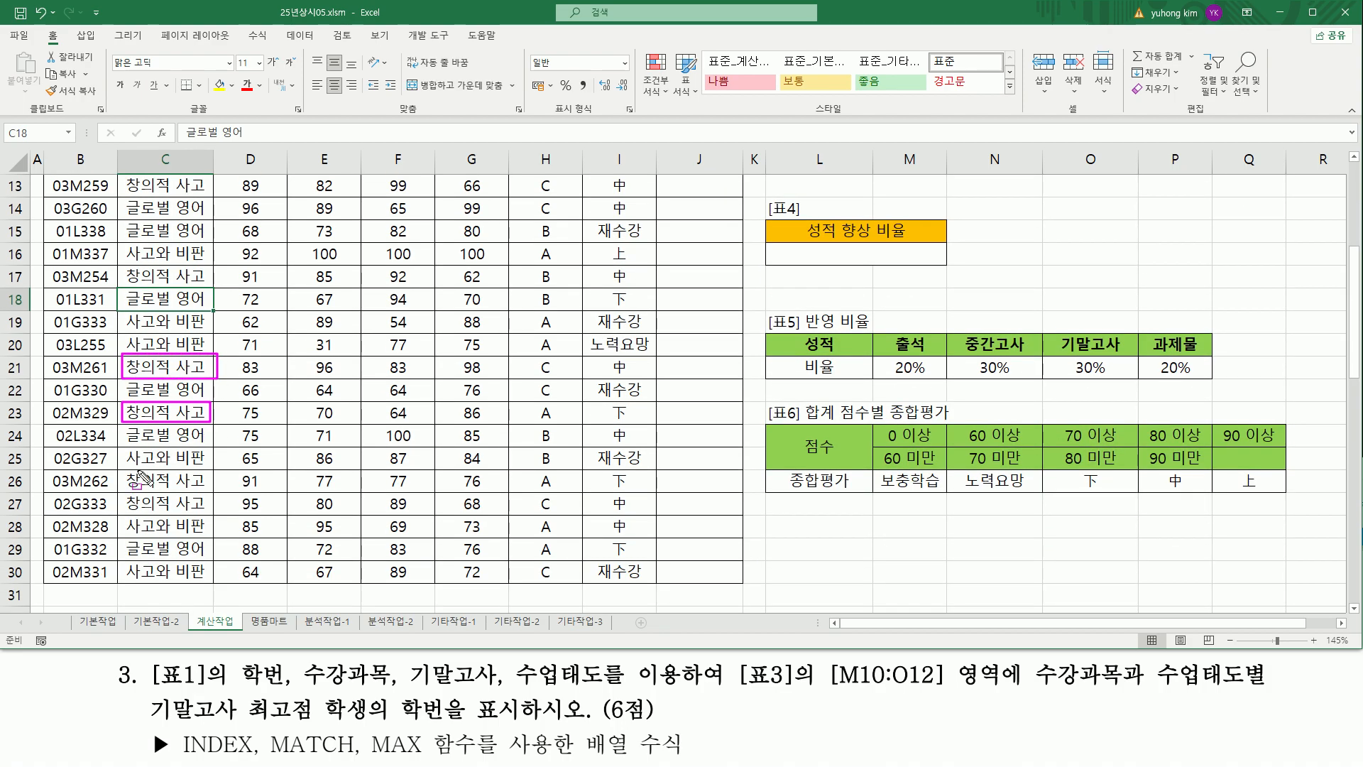
pyautogui.moveTo(128, 470)
pyautogui.mouseDown()
pyautogui.moveTo(188, 516)
pyautogui.moveTo(217, 518)
pyautogui.mouseUp()
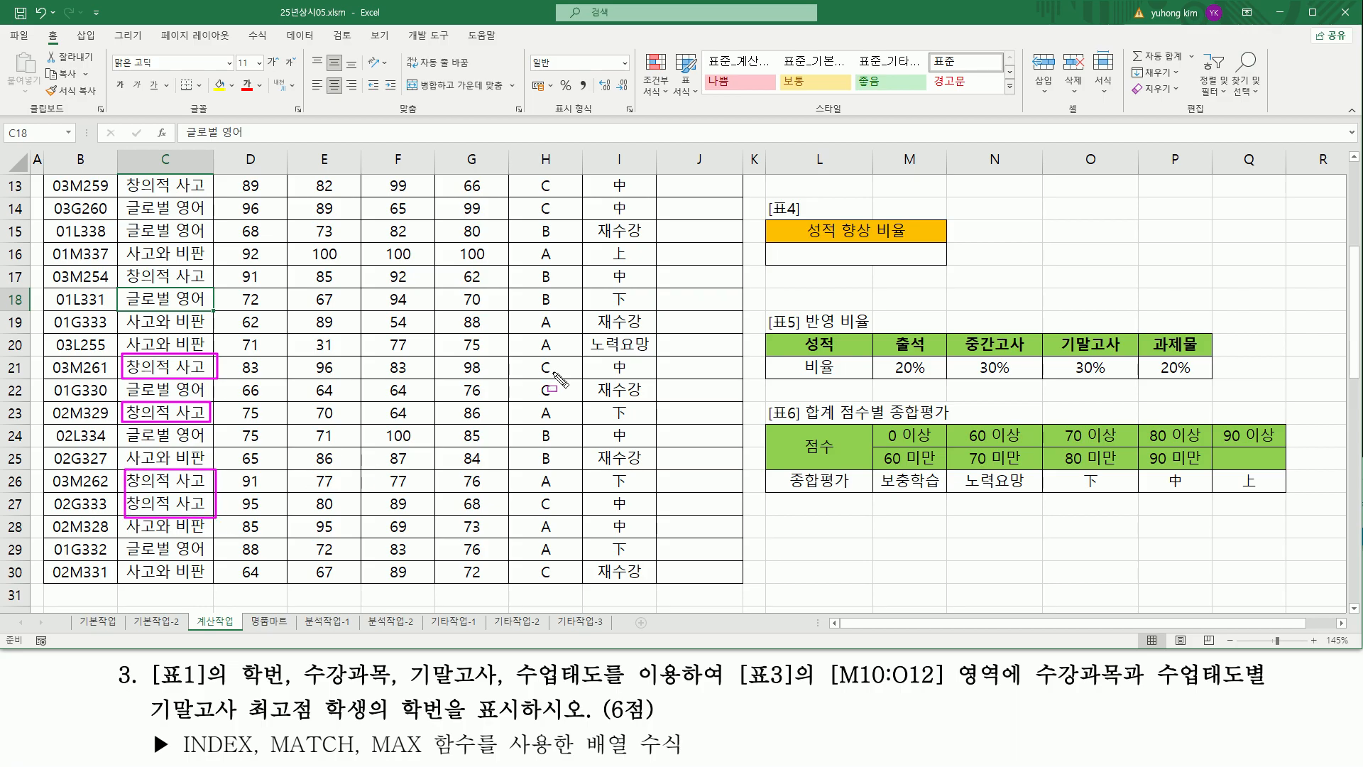
pyautogui.moveTo(538, 374)
pyautogui.mouseDown()
pyautogui.moveTo(551, 374)
pyautogui.moveTo(534, 409)
pyautogui.mouseUp()
pyautogui.moveTo(536, 468); pyautogui.dragTo(562, 511)
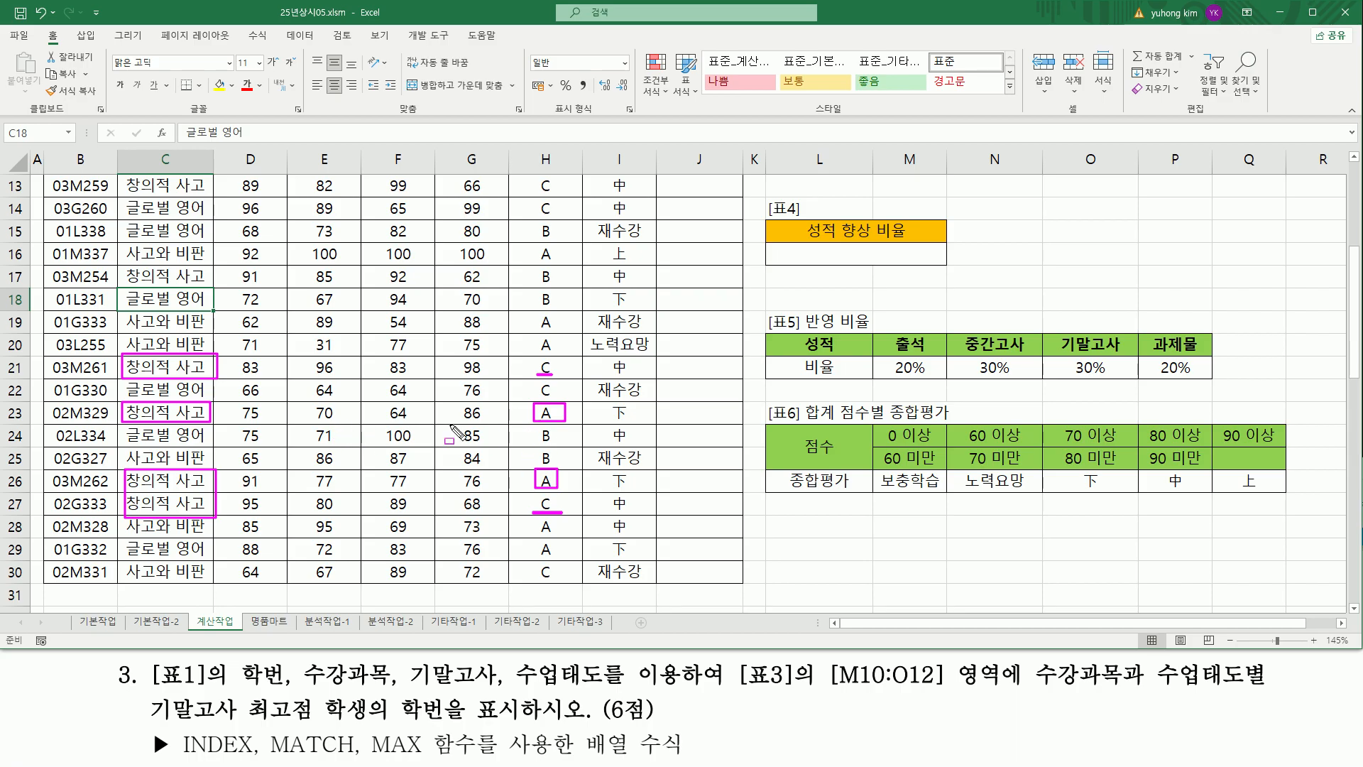
pyautogui.moveTo(386, 403); pyautogui.dragTo(412, 423)
pyautogui.moveTo(382, 471)
pyautogui.mouseDown()
pyautogui.moveTo(395, 491)
pyautogui.moveTo(414, 490)
pyautogui.mouseUp()
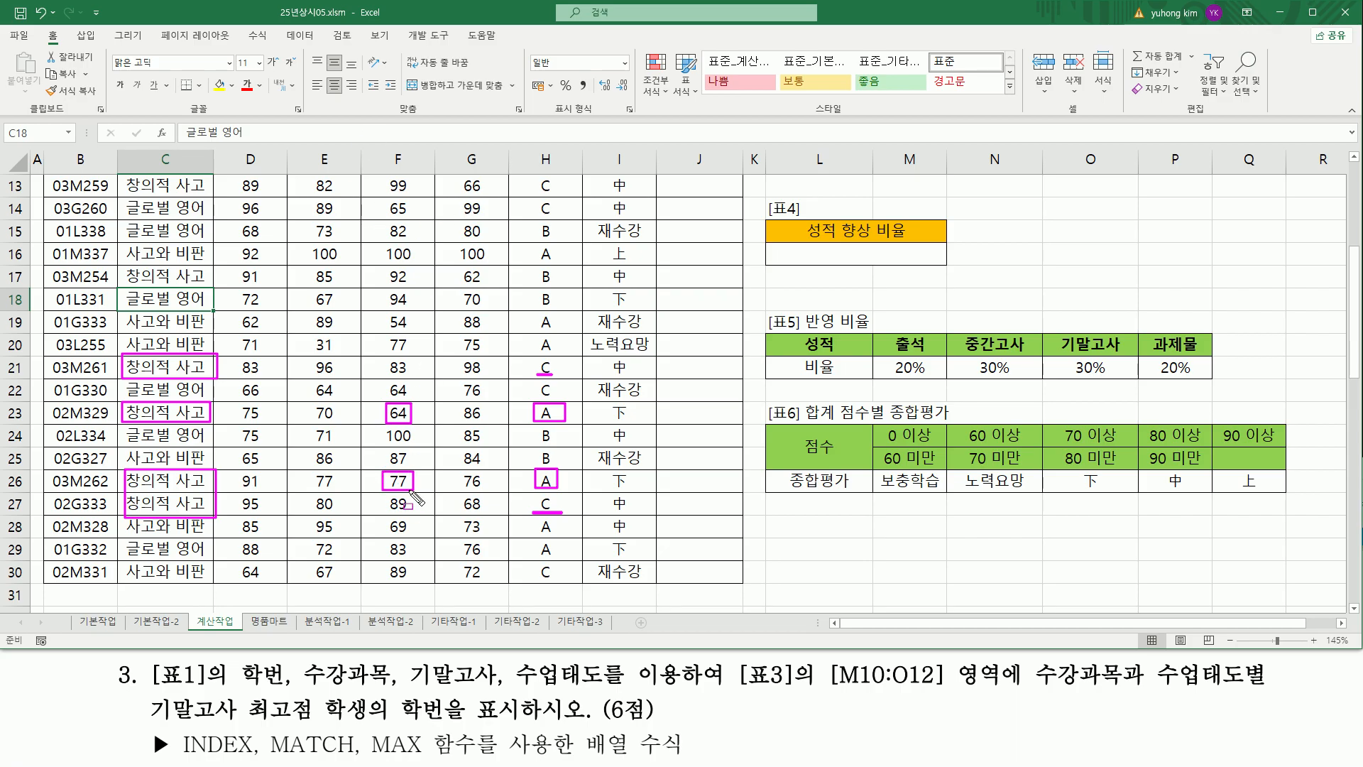
pyautogui.moveTo(386, 488); pyautogui.dragTo(413, 489)
pyautogui.press('Escape')
# - Review M10's result in 표3 and the cells below it in column M that the formula must also fill
pyautogui.scroll(4, 982, 369)
pyautogui.hotkey('ctrl', '2')
pyautogui.moveTo(894, 380); pyautogui.dragTo(932, 401)
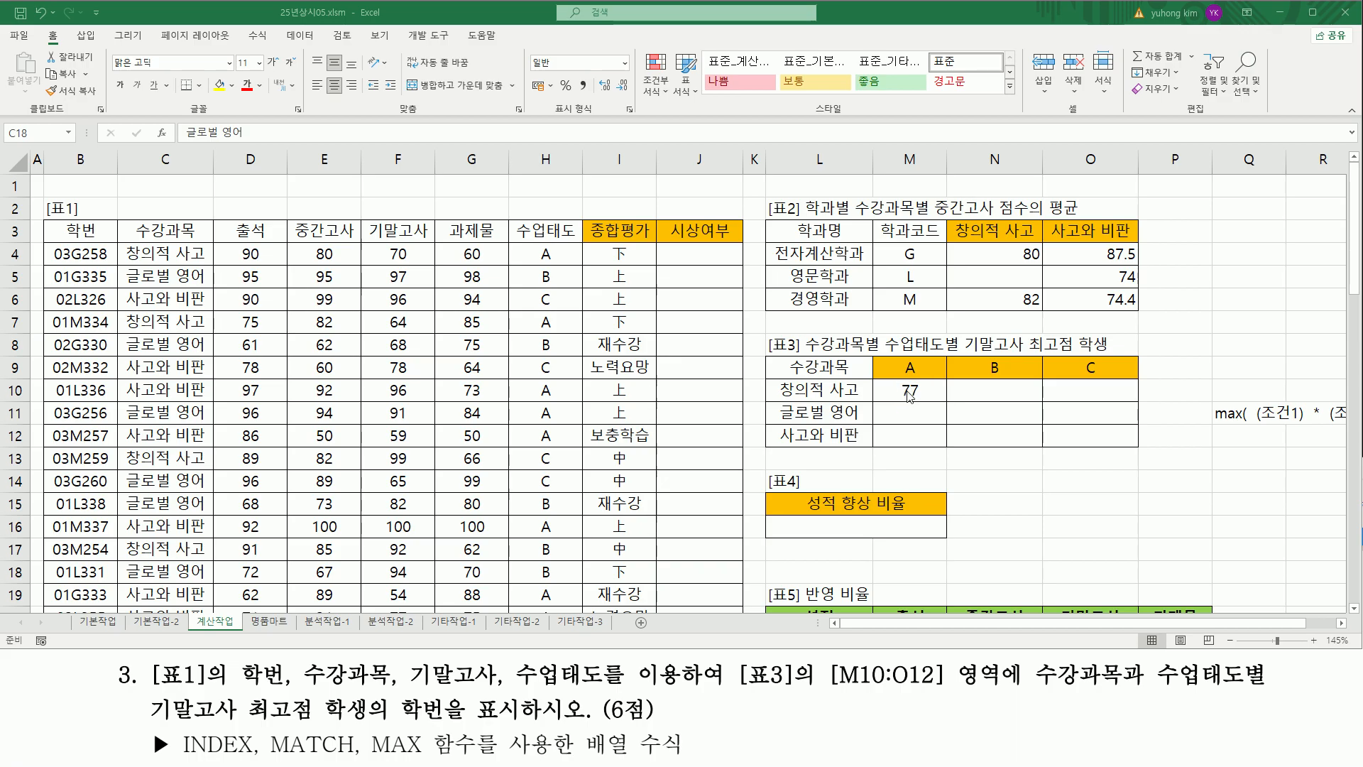
pyautogui.press('Escape')
pyautogui.moveTo(893, 380)
pyautogui.mouseDown()
pyautogui.moveTo(926, 400)
pyautogui.moveTo(931, 445)
pyautogui.mouseUp()
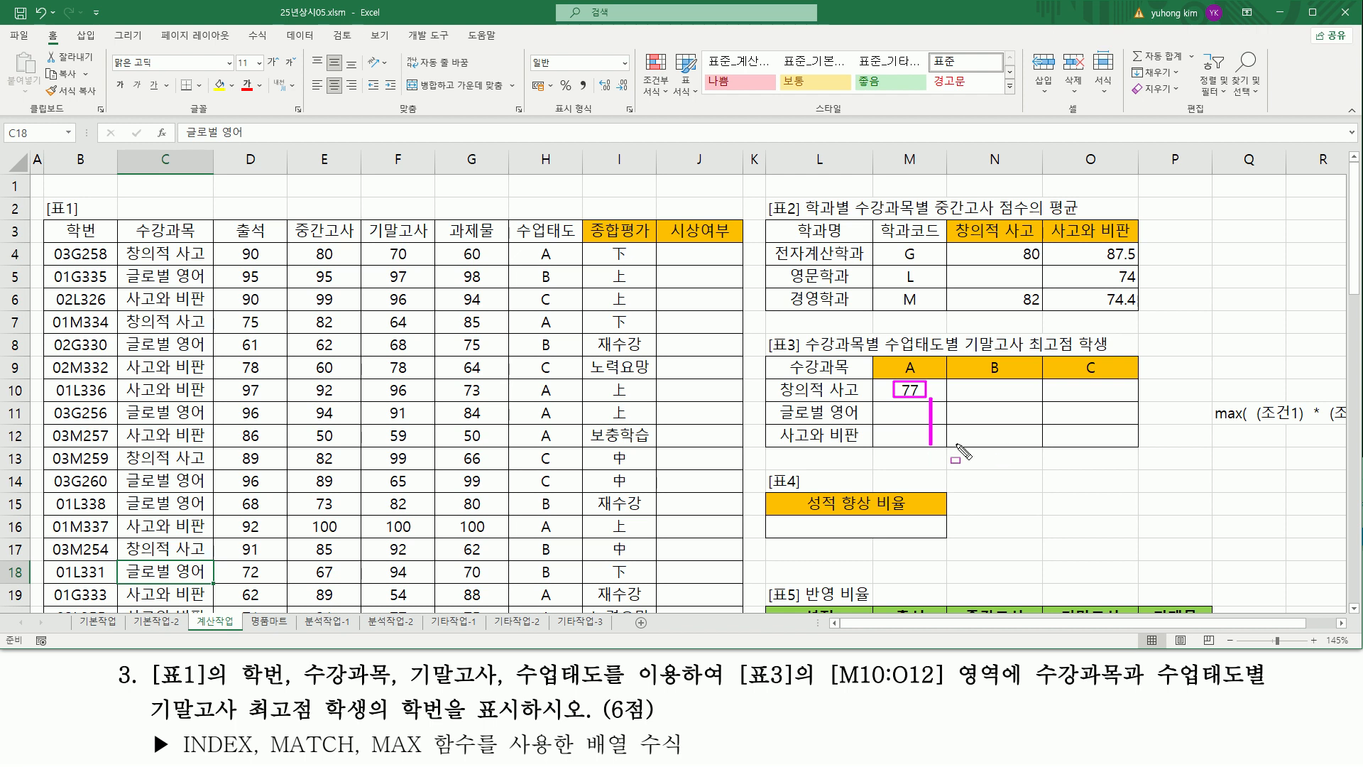
pyautogui.press('Escape')
# - Make the ranges $C$4:$C$30, $H$4:$H$30 and $F$4:$F$30 absolute in M10's formula and re-enter it as an array formula
pyautogui.click(933, 393)
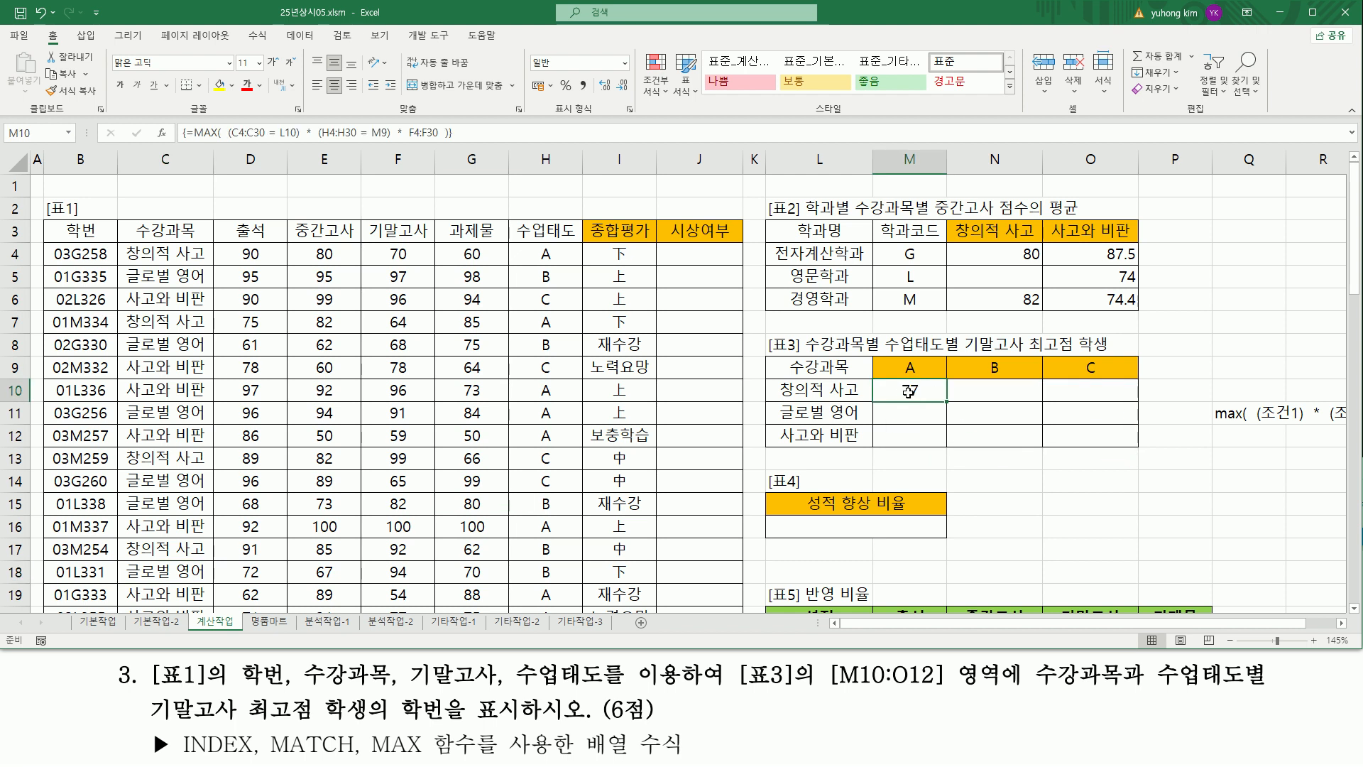
pyautogui.doubleClick(909, 391)
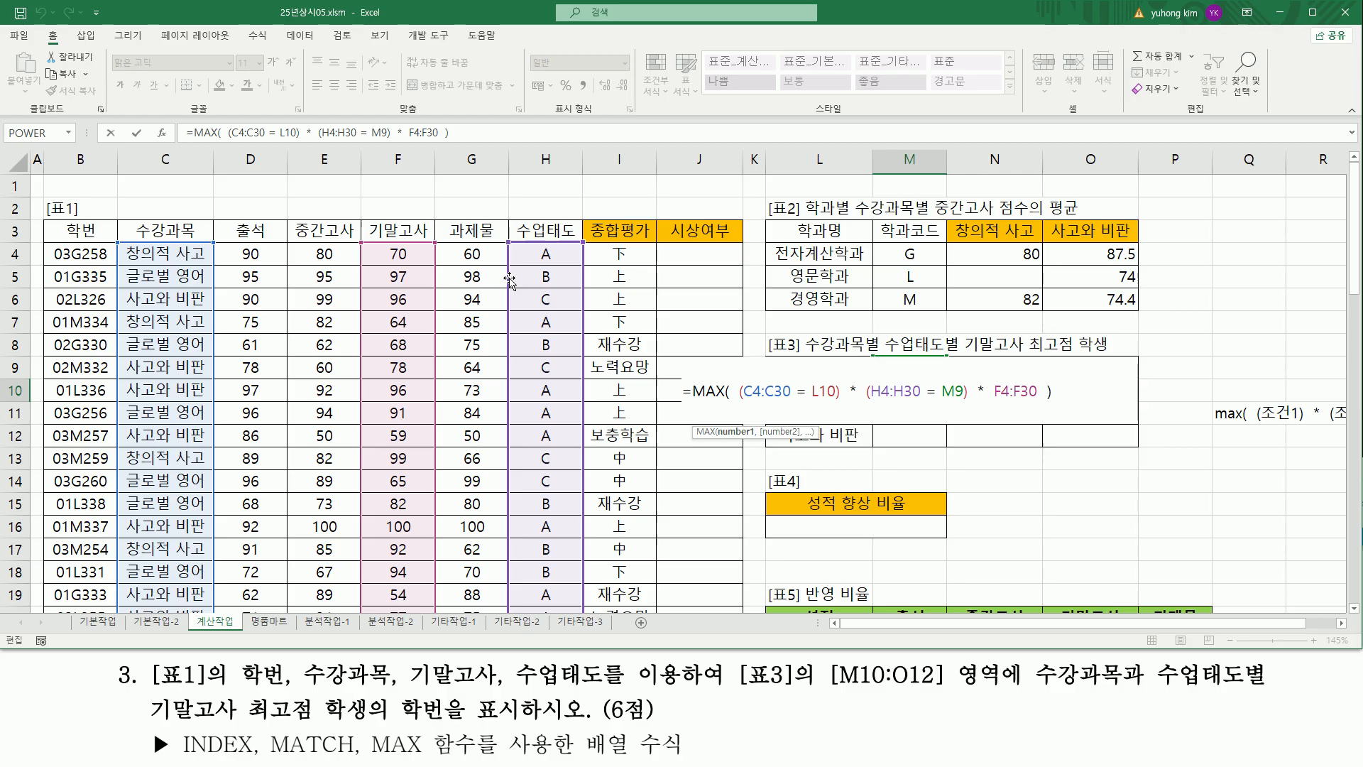
pyautogui.moveTo(752, 386); pyautogui.dragTo(777, 393)
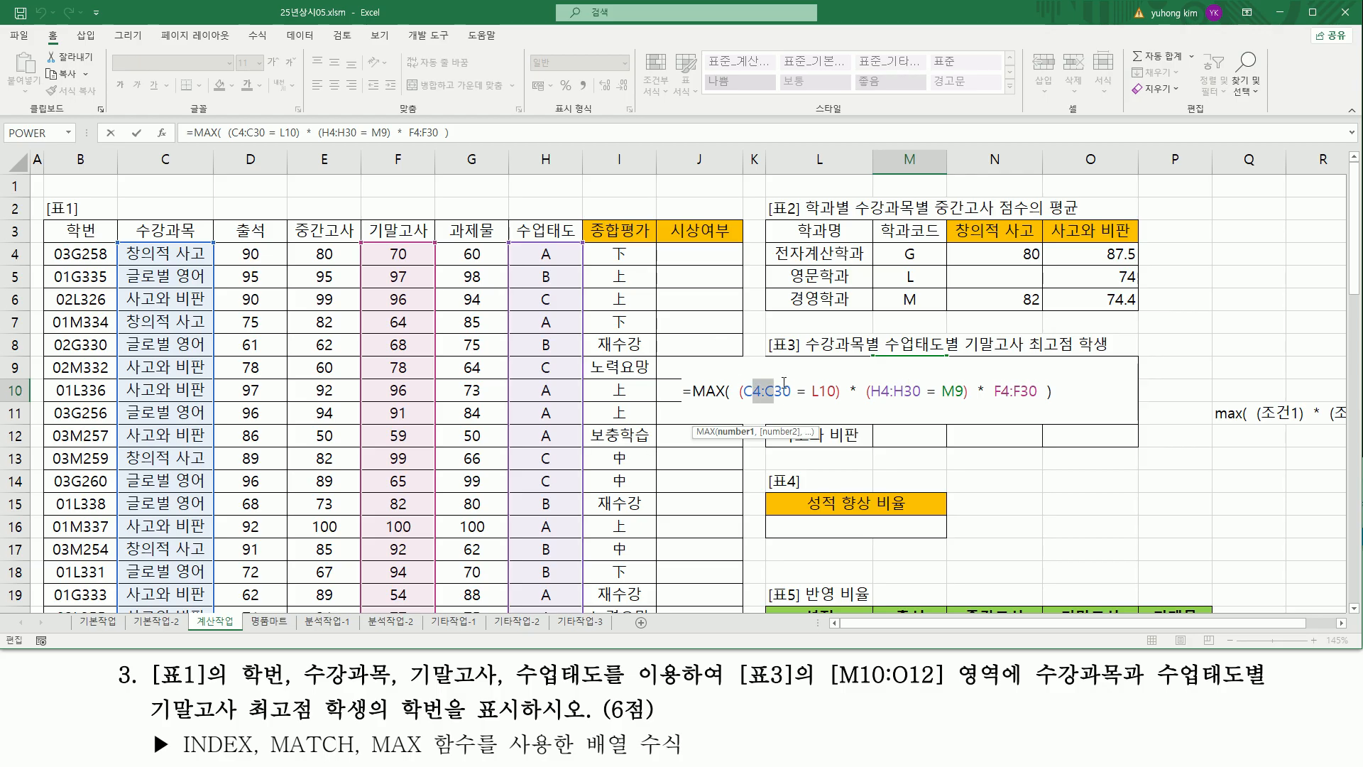
pyautogui.press('F4')
pyautogui.click(919, 392)
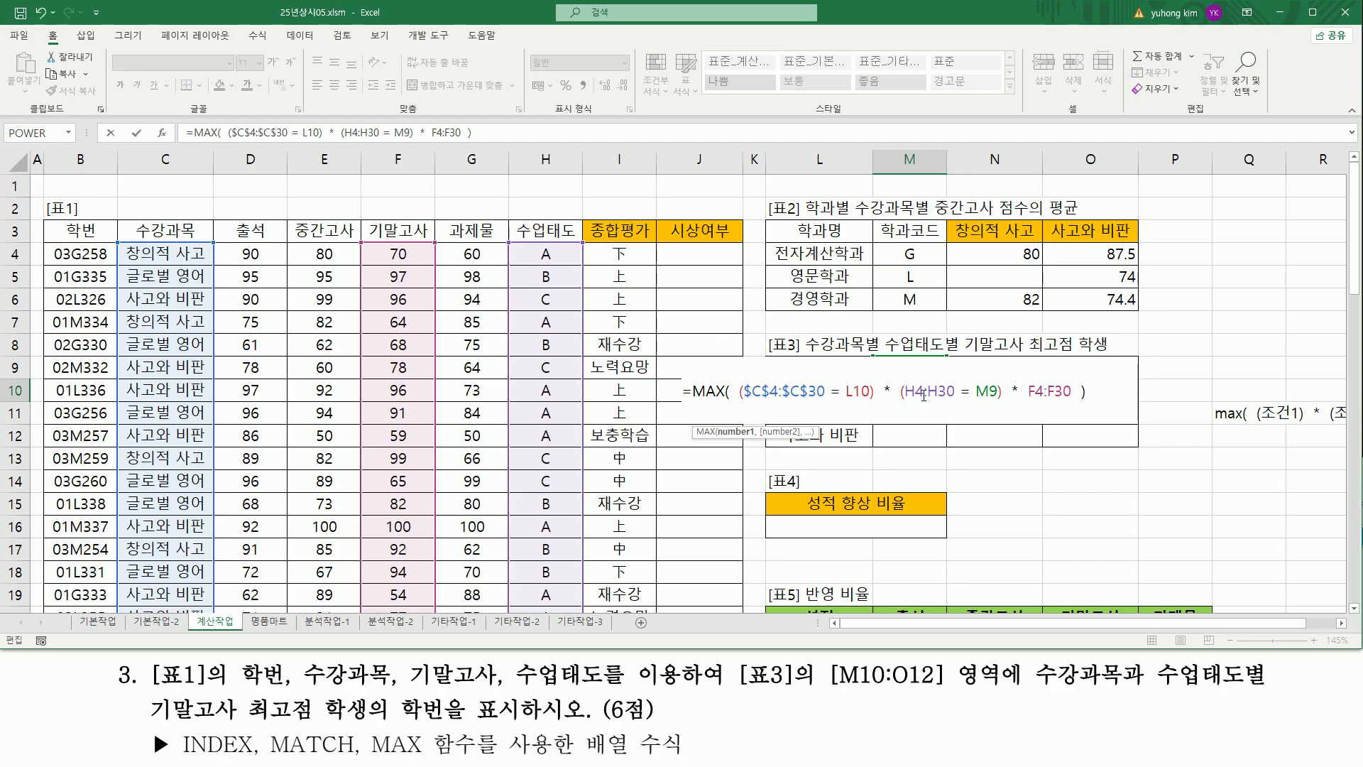
pyautogui.press('F4')
pyautogui.click(1071, 393)
pyautogui.press('F4')
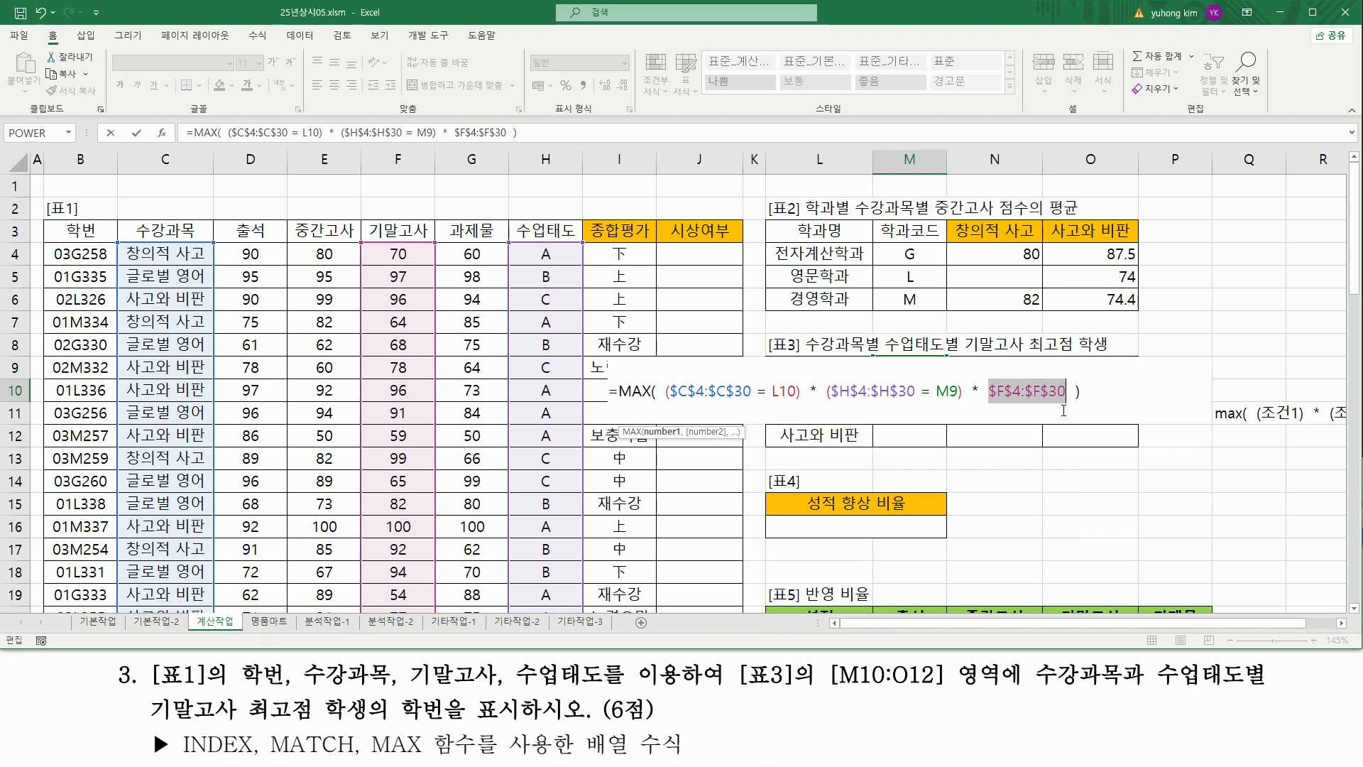
pyautogui.click(787, 390)
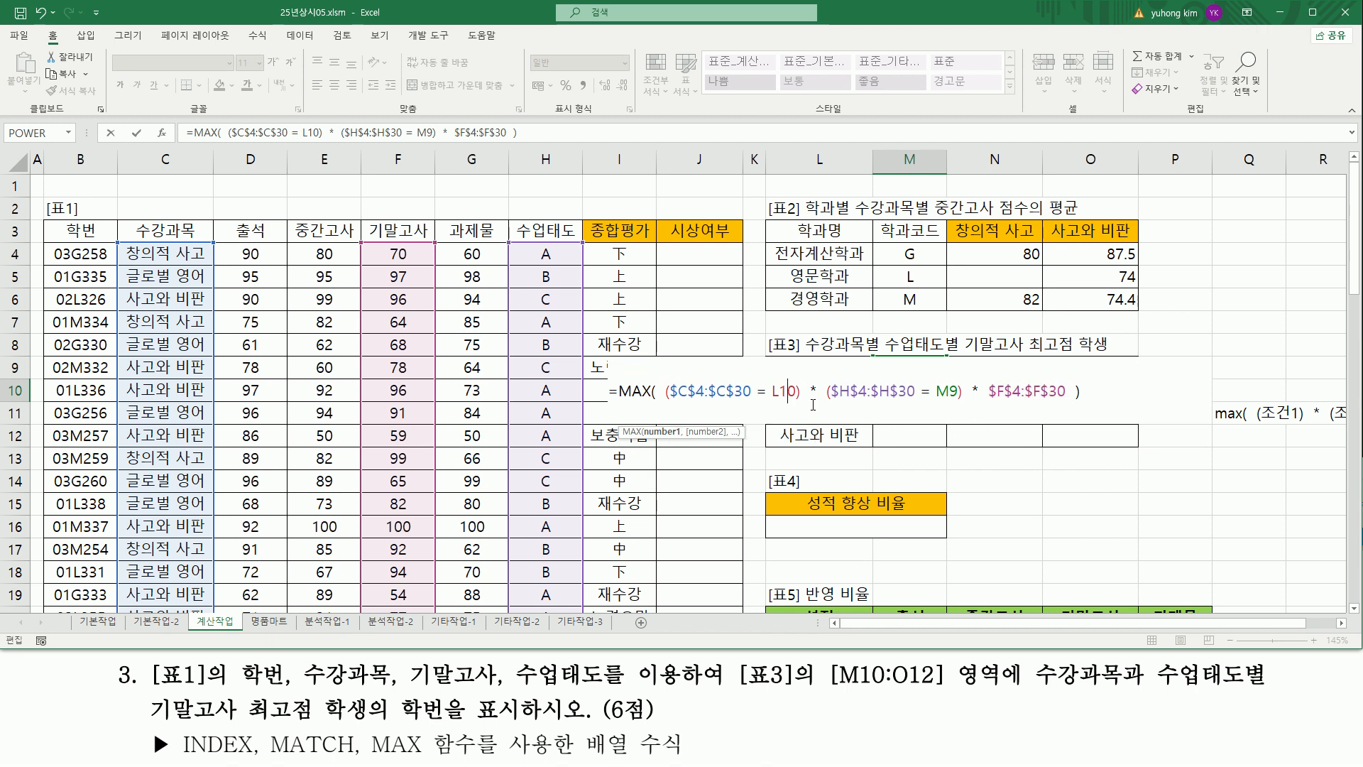
pyautogui.moveTo(774, 391); pyautogui.dragTo(797, 391)
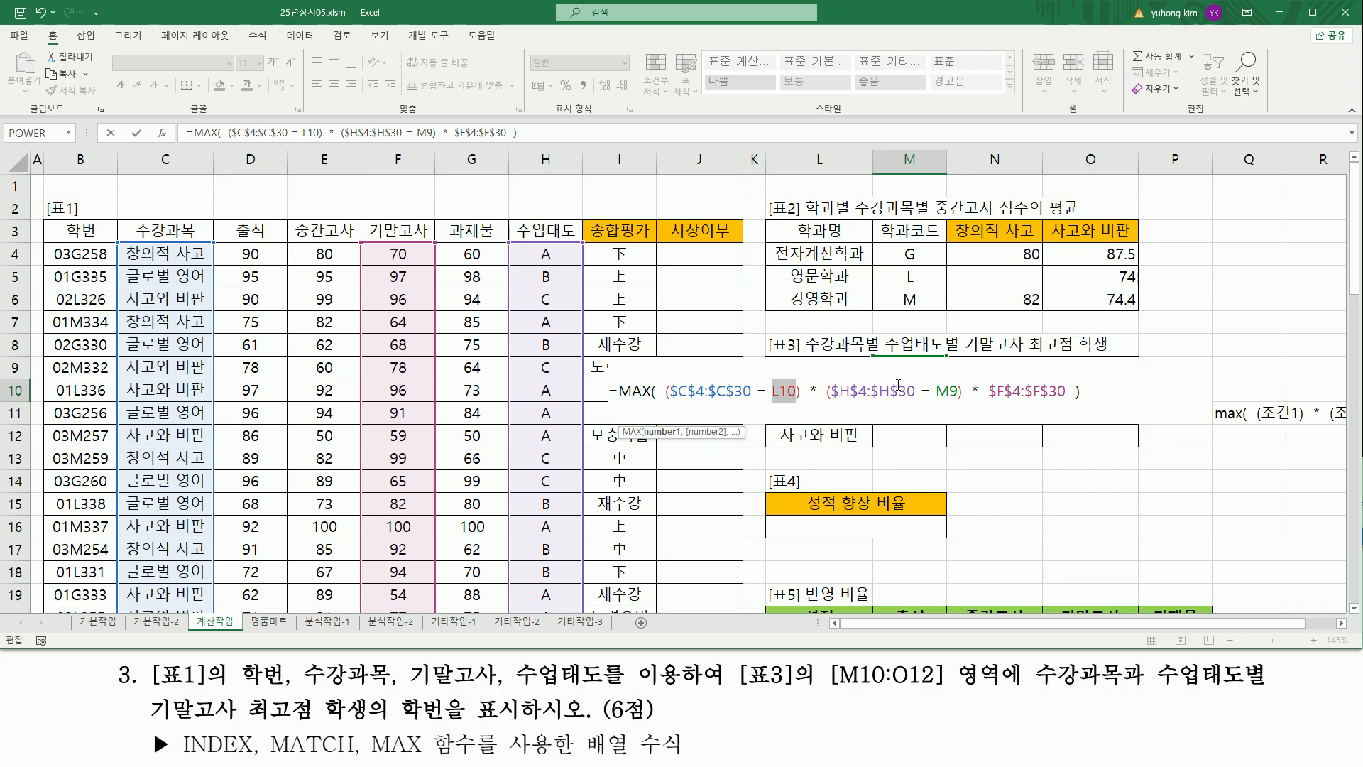
pyautogui.hotkey('ctrl', 'shift', 'Return')
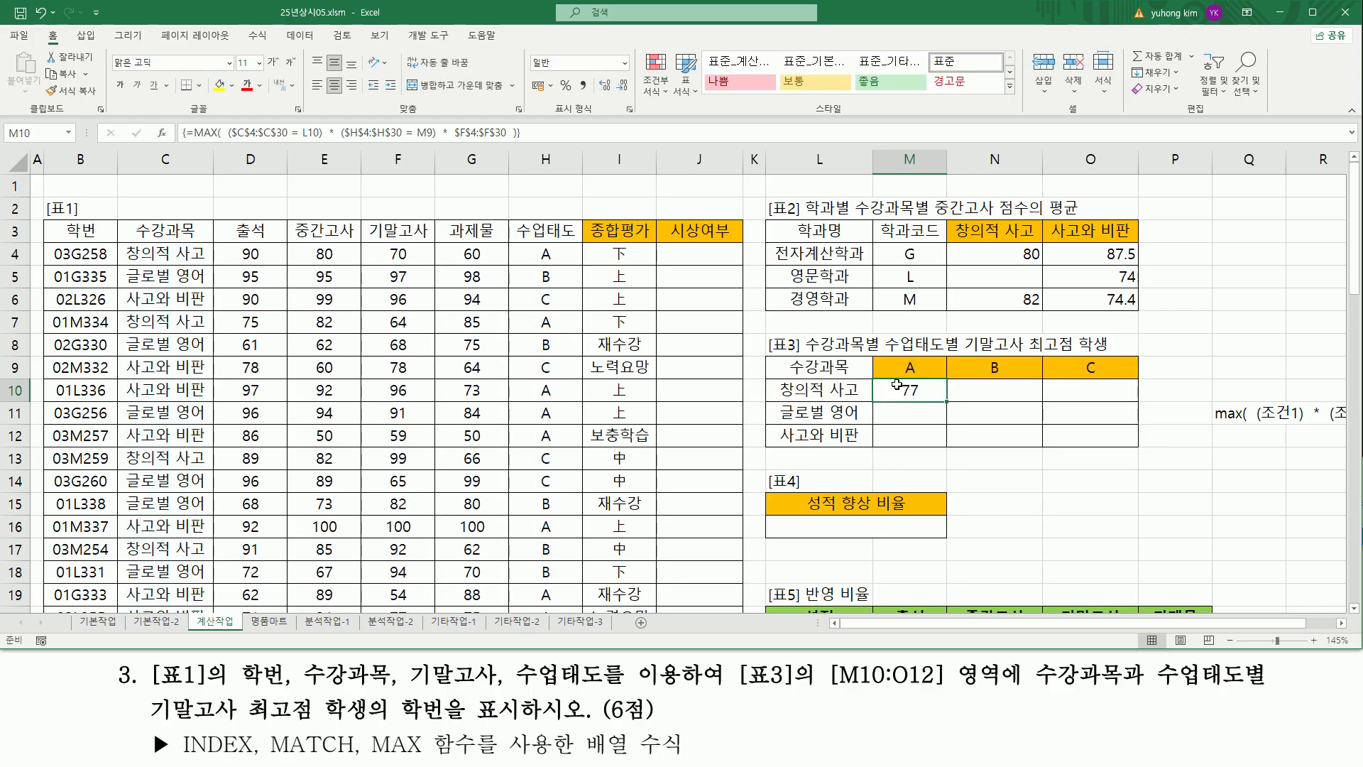
# - Examine how the 수강과목 reference L10 must behave when the formula is filled down to row 12 and across to column O
pyautogui.moveTo(775, 381)
pyautogui.mouseDown()
pyautogui.moveTo(935, 400)
pyautogui.moveTo(935, 421)
pyautogui.mouseUp()
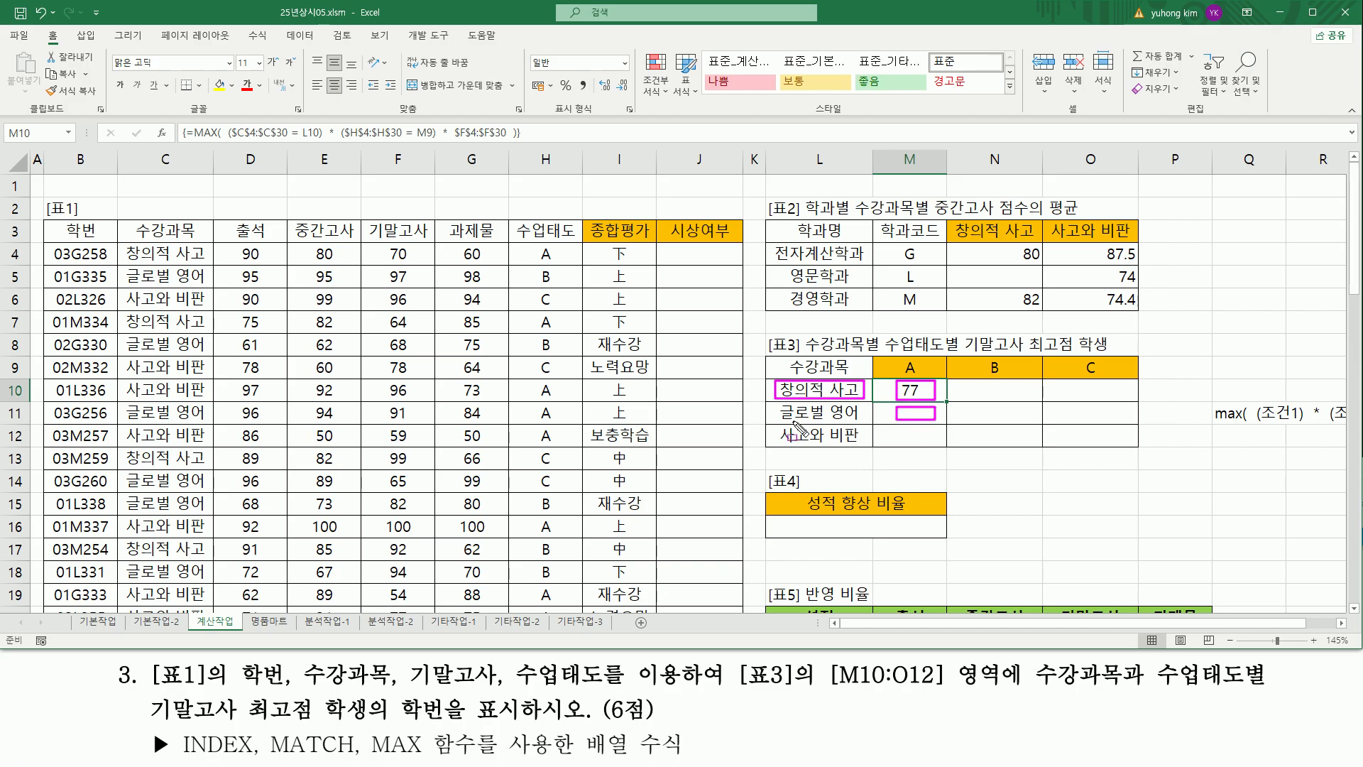
pyautogui.moveTo(781, 422)
pyautogui.mouseDown()
pyautogui.moveTo(859, 420)
pyautogui.moveTo(932, 441)
pyautogui.mouseUp()
pyautogui.moveTo(776, 441); pyautogui.dragTo(857, 441)
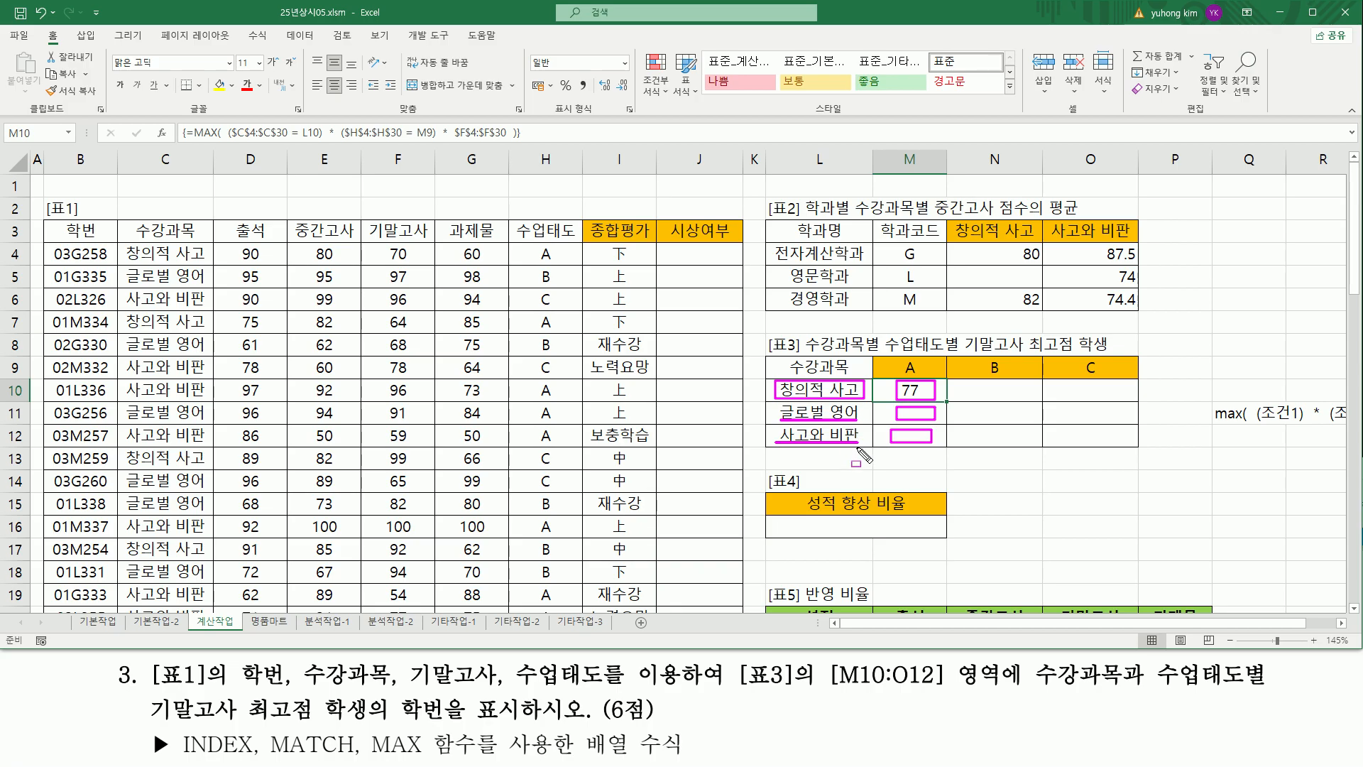
pyautogui.moveTo(942, 389); pyautogui.dragTo(943, 457)
pyautogui.press('e')
pyautogui.moveTo(895, 382)
pyautogui.mouseDown()
pyautogui.moveTo(931, 397)
pyautogui.moveTo(1125, 395)
pyautogui.moveTo(1073, 396)
pyautogui.mouseUp()
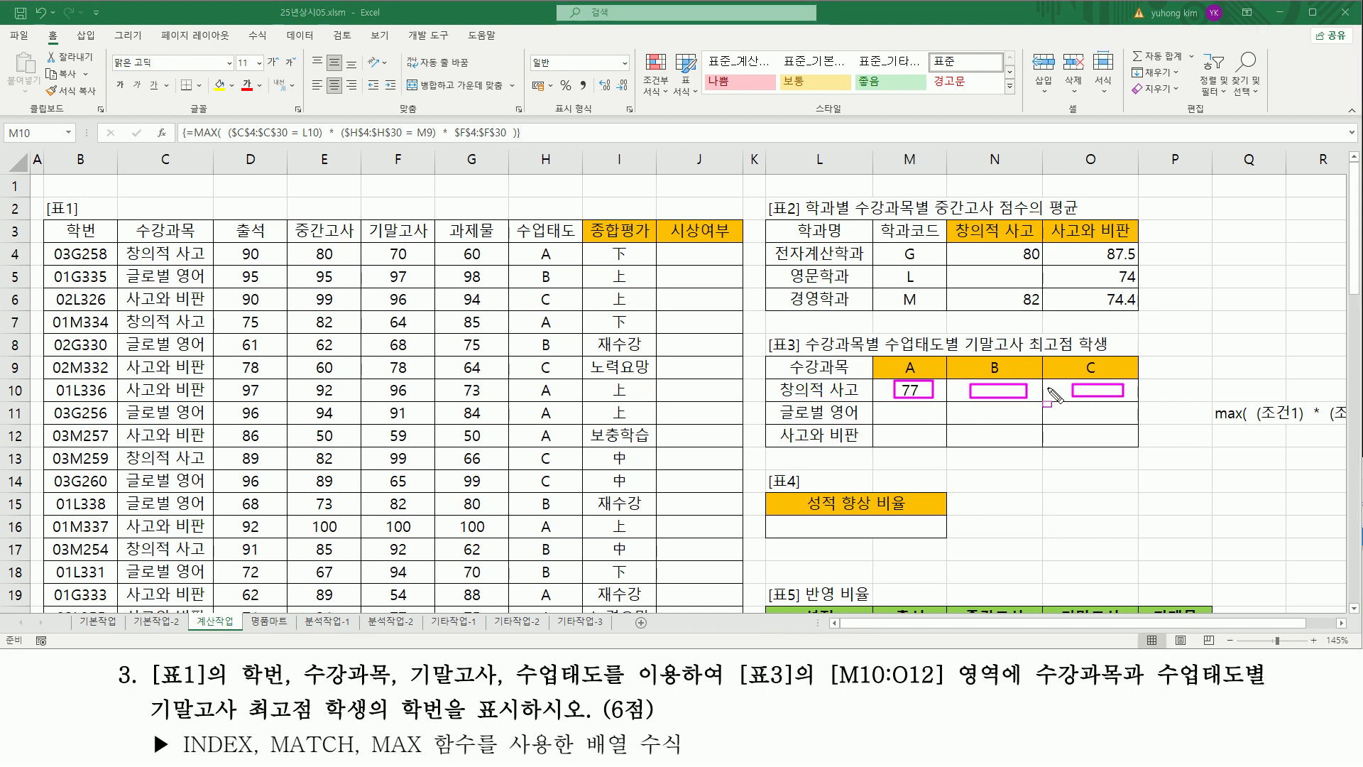
pyautogui.moveTo(891, 406); pyautogui.dragTo(1129, 407)
pyautogui.moveTo(776, 382)
pyautogui.mouseDown()
pyautogui.moveTo(777, 399)
pyautogui.moveTo(868, 408)
pyautogui.mouseUp()
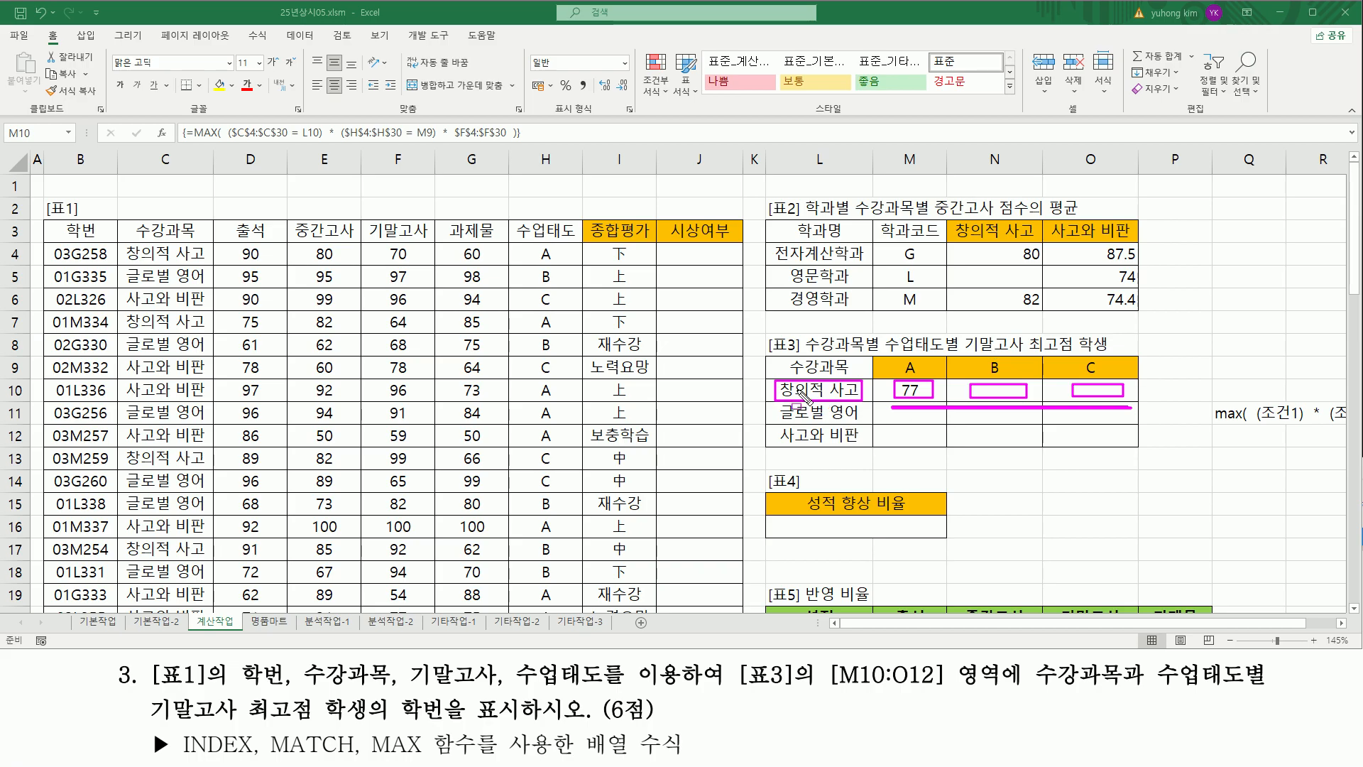
# - Lock only the column of the subject reference as $L10 in M10's formula and re-enter it as an array formula
pyautogui.doubleClick(902, 389)
pyautogui.click(837, 392)
pyautogui.press('F4')
pyautogui.press('F4')
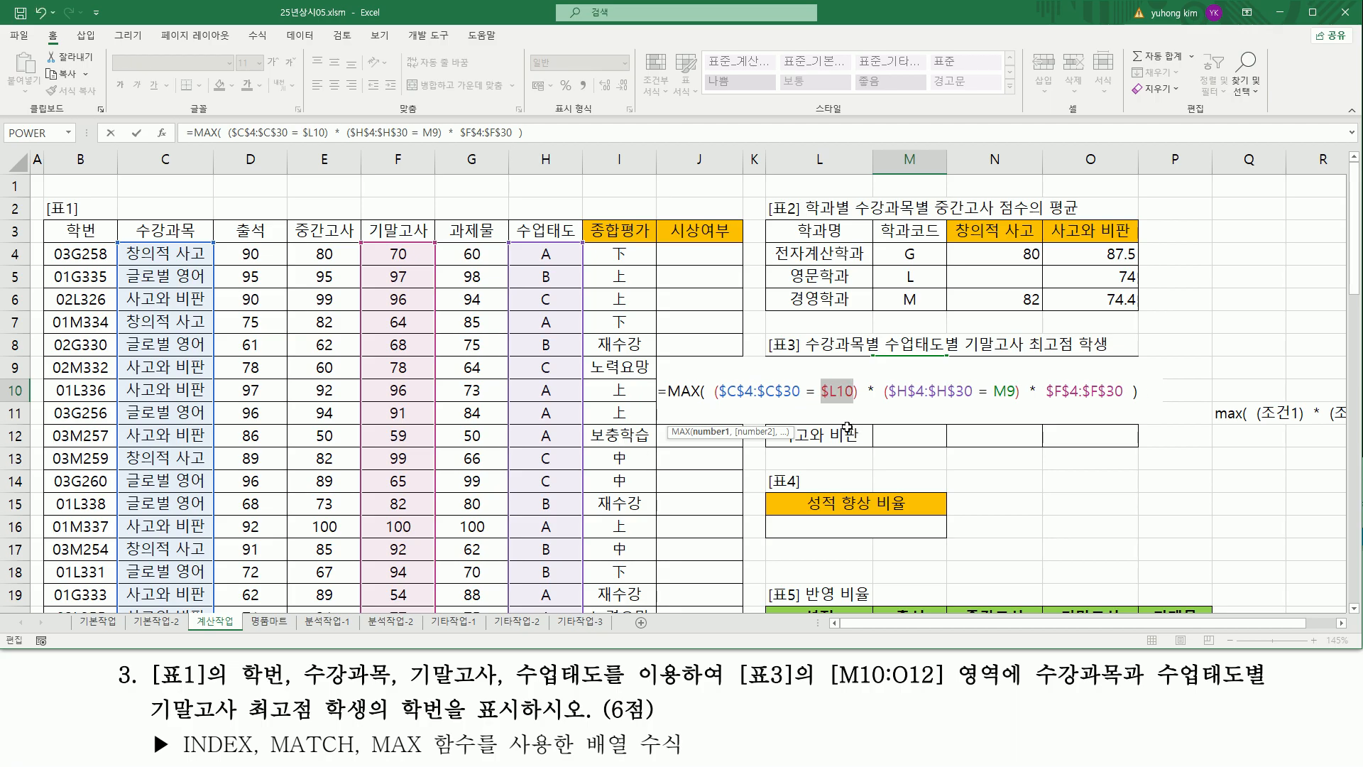
pyautogui.moveTo(820, 398)
pyautogui.mouseDown()
pyautogui.moveTo(845, 381)
pyautogui.moveTo(857, 402)
pyautogui.mouseUp()
pyautogui.press('Escape')
pyautogui.click(1003, 389)
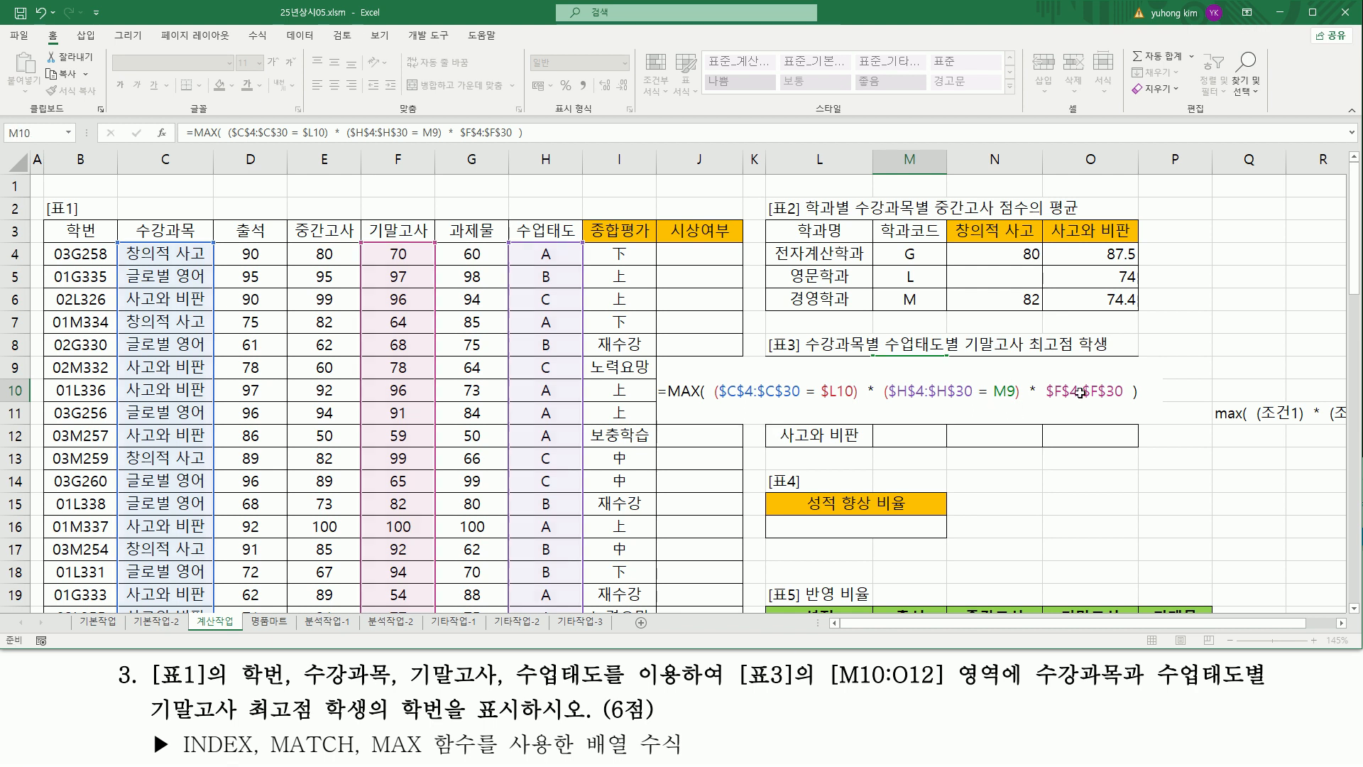
pyautogui.hotkey('ctrl', 'shift', 'Return')
# - Examine how the 수업태도 heading reference M9 must behave when the formula is filled down column M and across row 10
pyautogui.moveTo(886, 354); pyautogui.dragTo(930, 376)
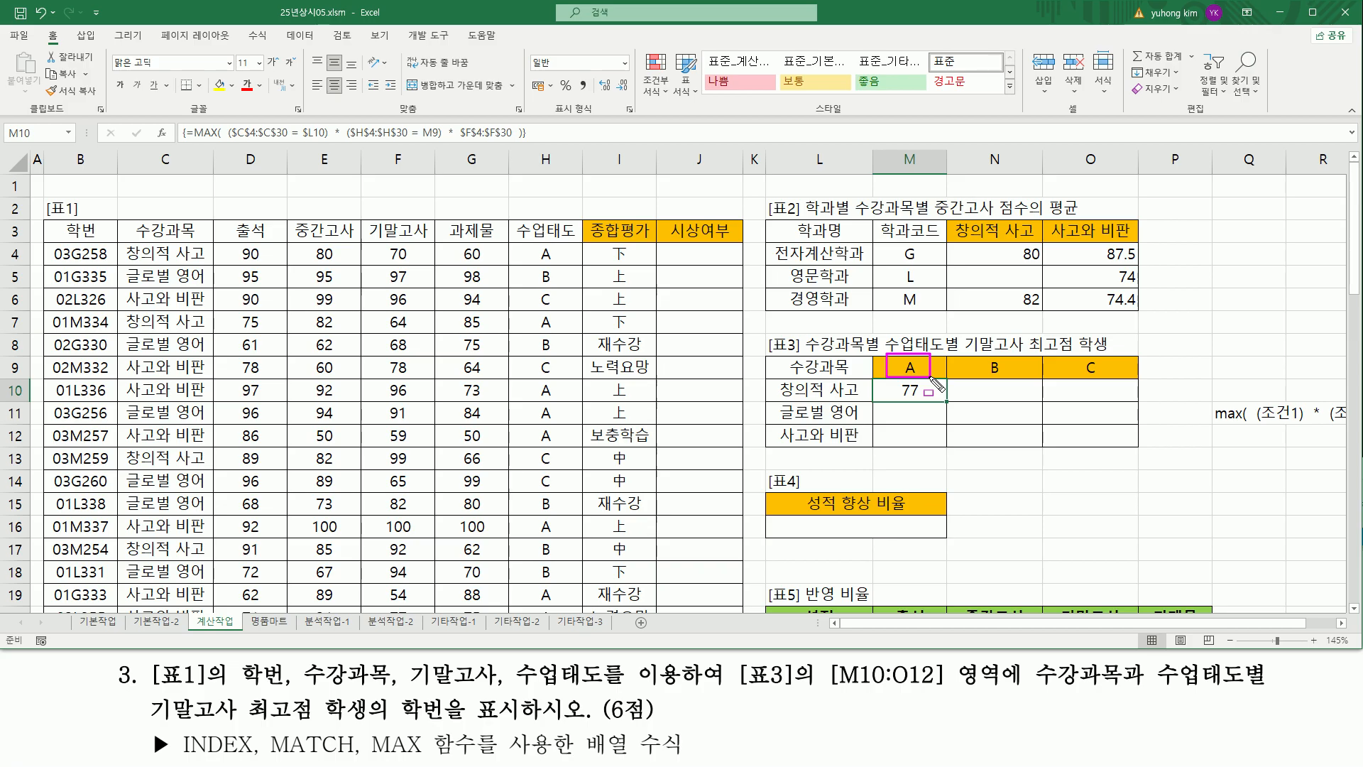
pyautogui.moveTo(899, 382); pyautogui.dragTo(928, 399)
pyautogui.moveTo(898, 407)
pyautogui.mouseDown()
pyautogui.moveTo(926, 419)
pyautogui.moveTo(913, 434)
pyautogui.moveTo(928, 446)
pyautogui.mouseUp()
pyautogui.moveTo(935, 384); pyautogui.dragTo(935, 458)
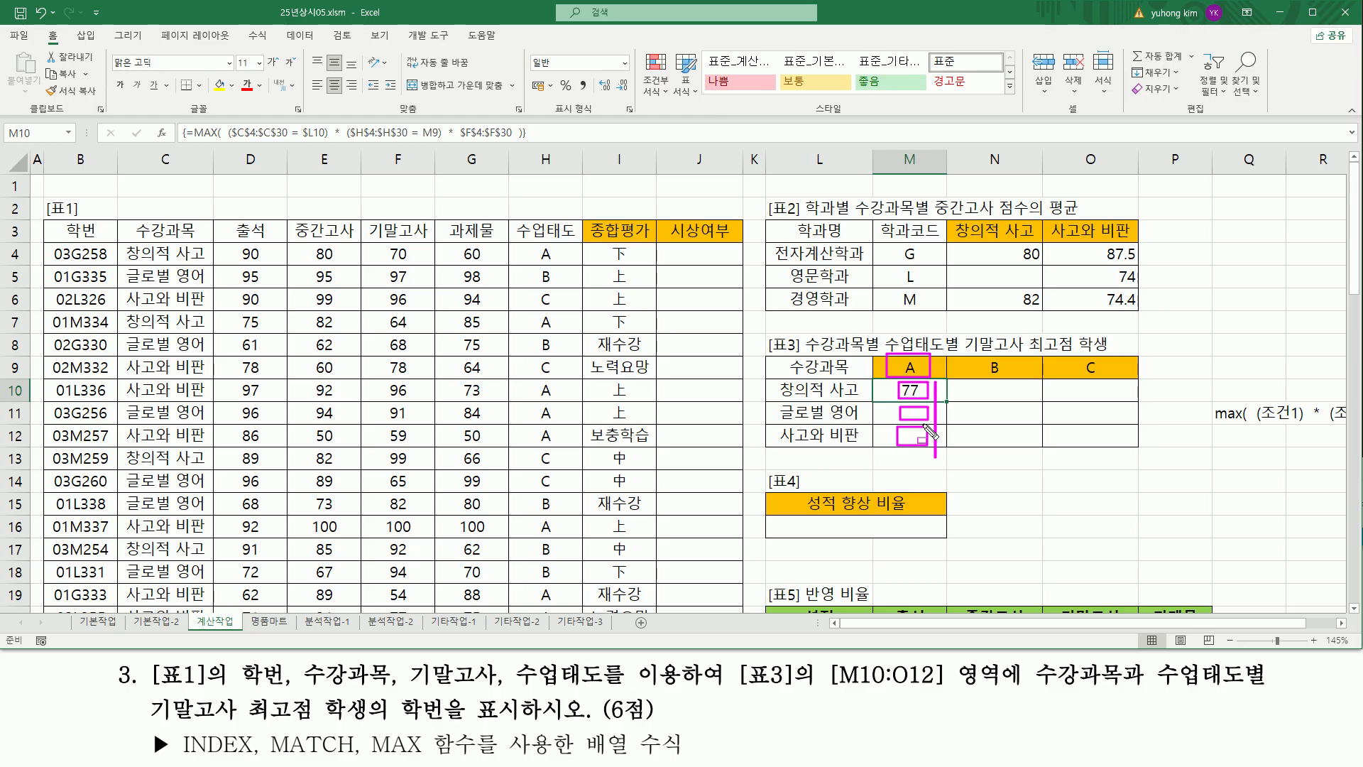
pyautogui.moveTo(899, 355); pyautogui.dragTo(925, 383)
pyautogui.press('Escape')
pyautogui.moveTo(898, 381)
pyautogui.mouseDown()
pyautogui.moveTo(932, 398)
pyautogui.moveTo(924, 375)
pyautogui.moveTo(1034, 395)
pyautogui.moveTo(983, 376)
pyautogui.mouseUp()
pyautogui.moveTo(1074, 384)
pyautogui.mouseDown()
pyautogui.moveTo(1111, 387)
pyautogui.moveTo(1074, 394)
pyautogui.moveTo(1099, 360)
pyautogui.mouseUp()
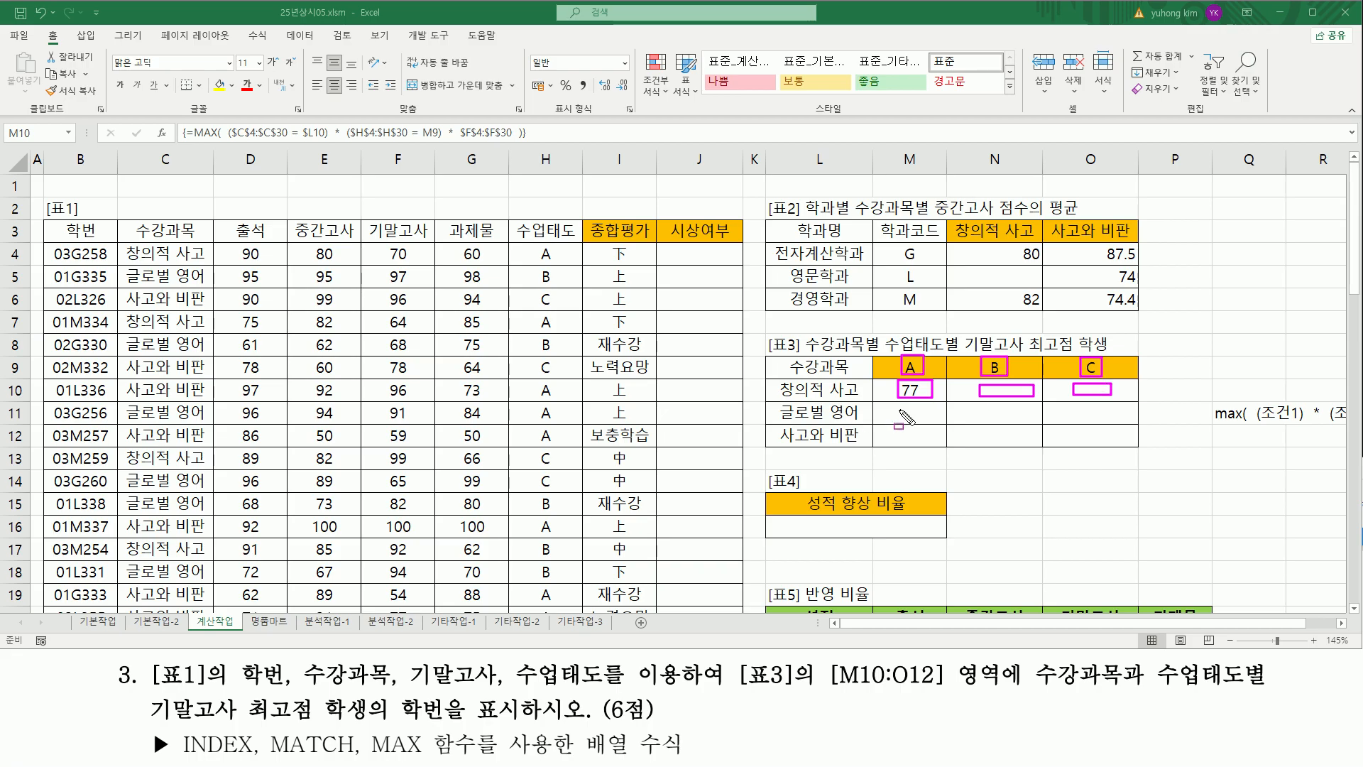
pyautogui.moveTo(898, 408); pyautogui.dragTo(1117, 409)
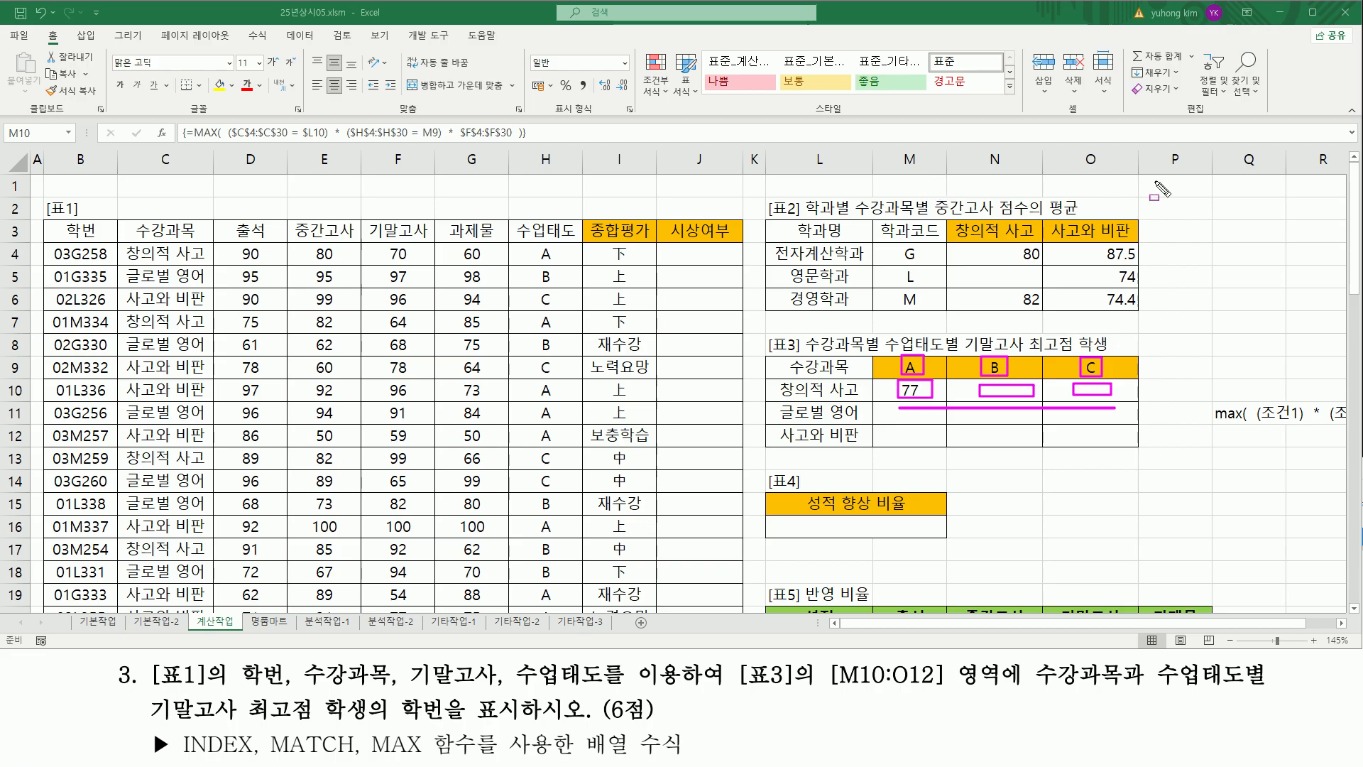
# - Lock only the row of the 수업태도 heading reference as M$9 in M10's array formula and fill the formula through O12
pyautogui.press('Escape')
pyautogui.doubleClick(911, 390)
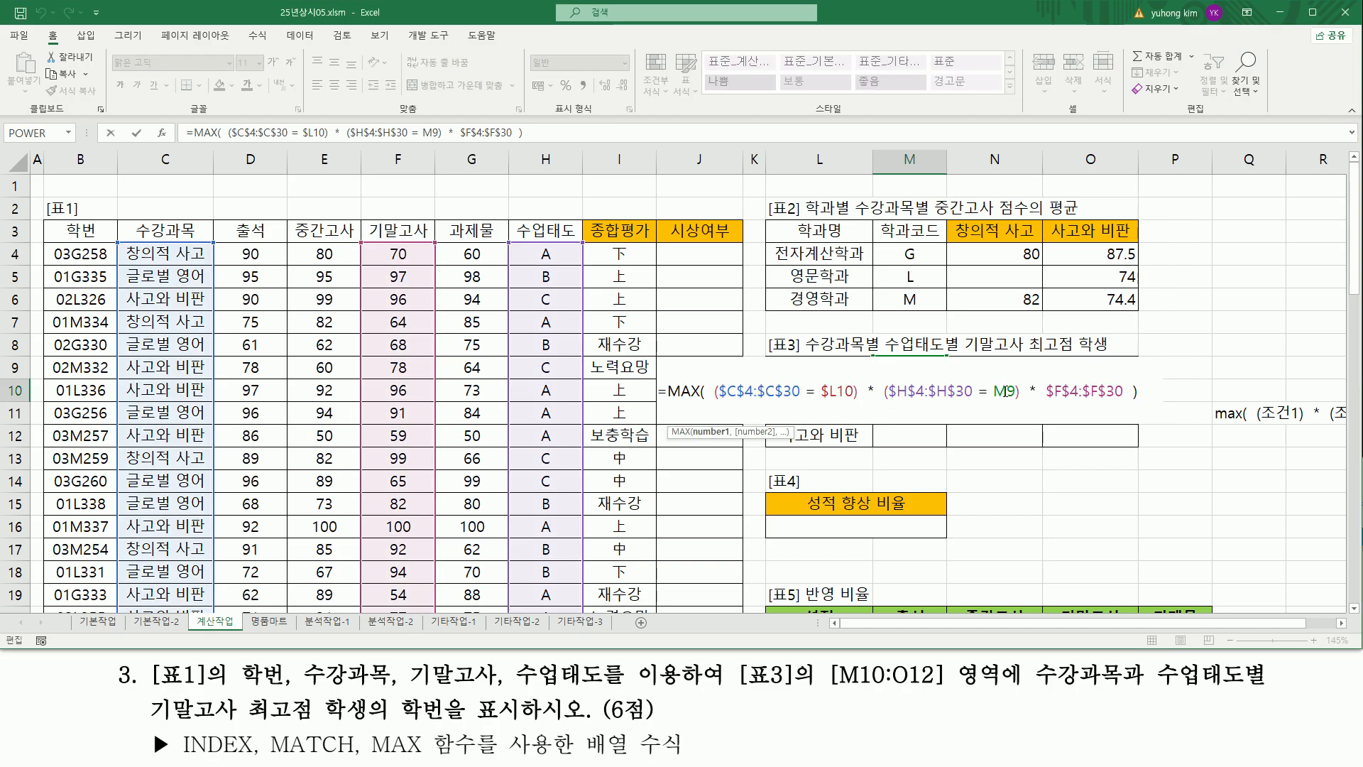
pyautogui.press('F4')
pyautogui.press('F4')
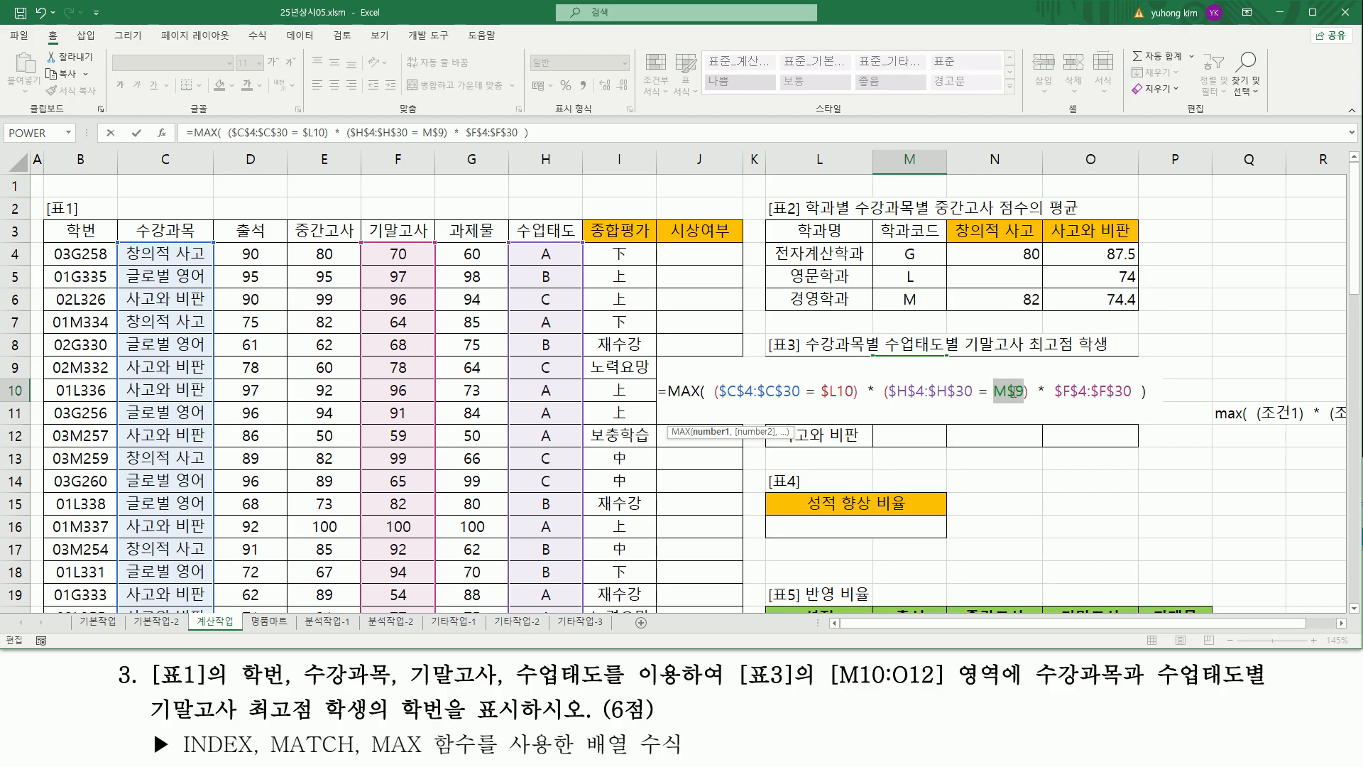
pyautogui.click(1012, 391)
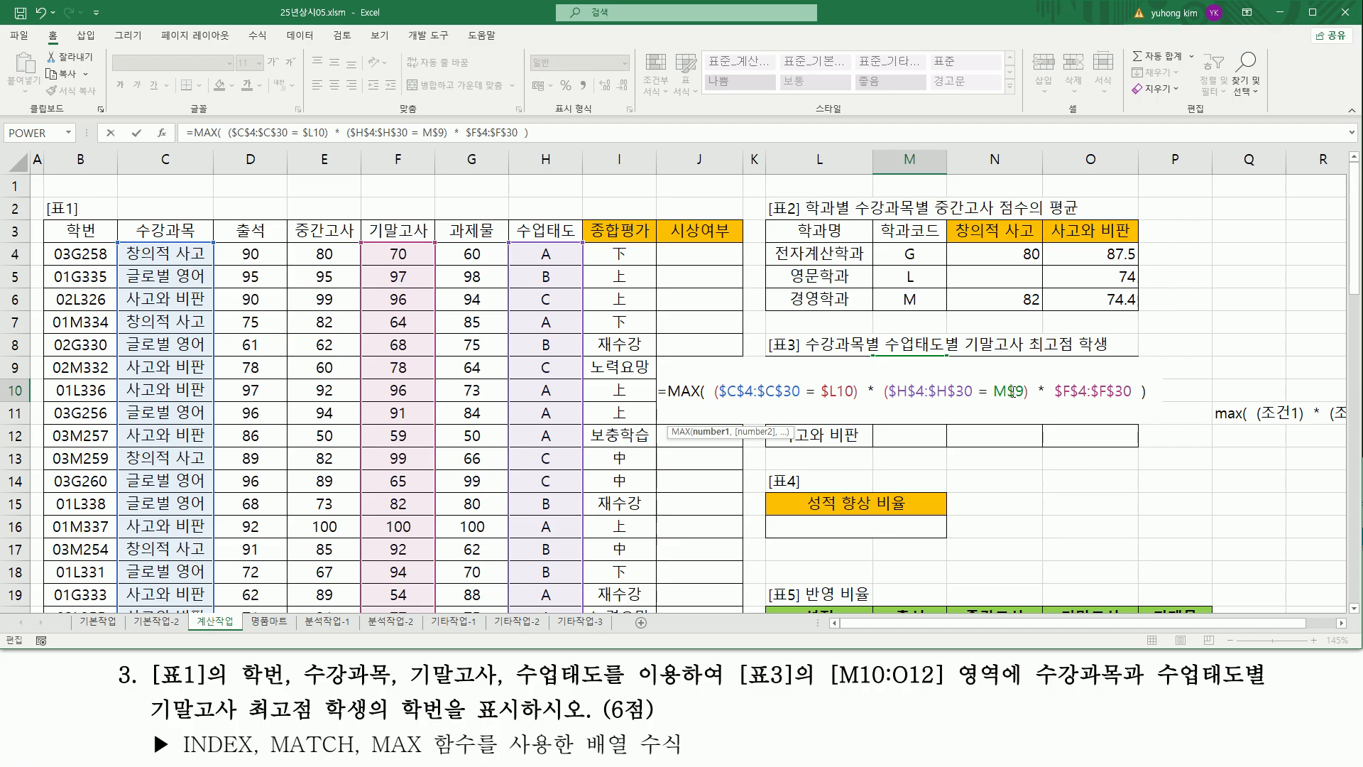
pyautogui.hotkey('ctrl', 'shift', 'Return')
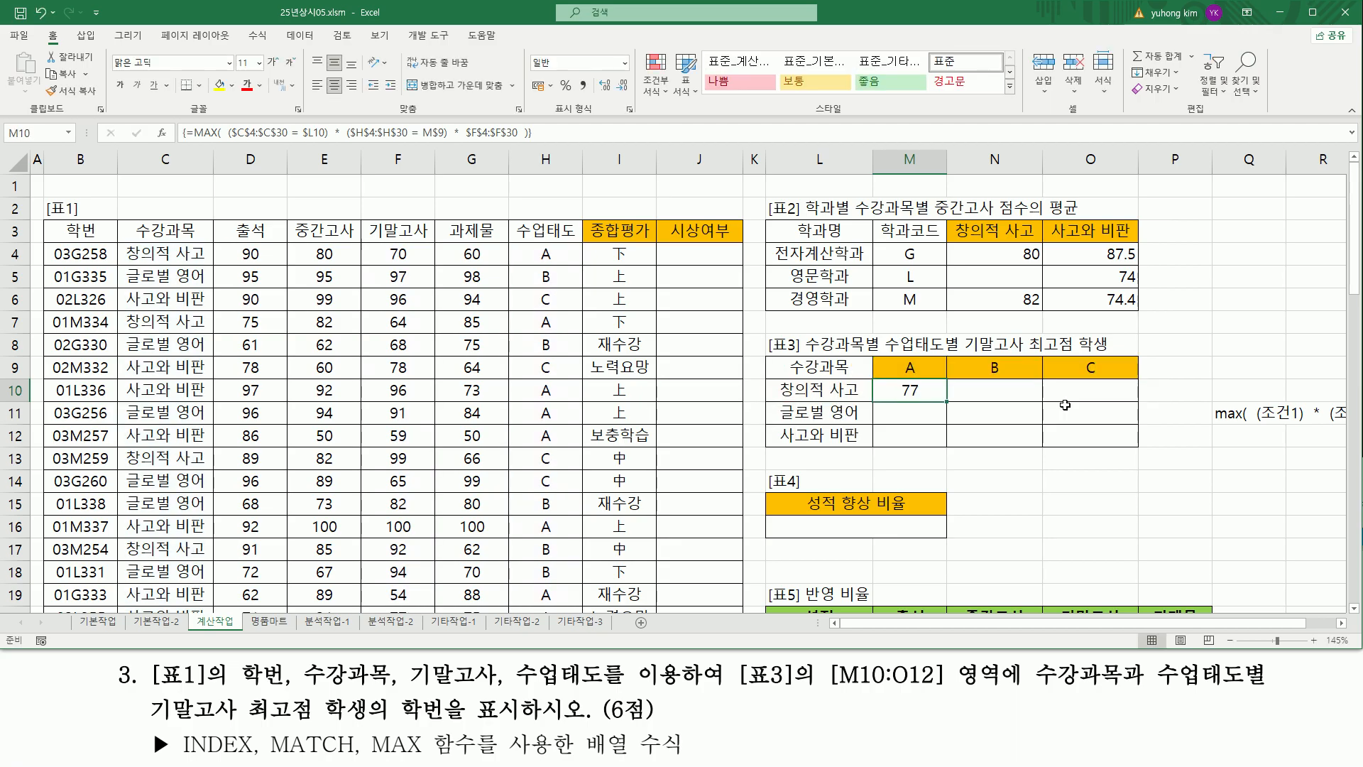
pyautogui.moveTo(946, 402); pyautogui.dragTo(1134, 446)
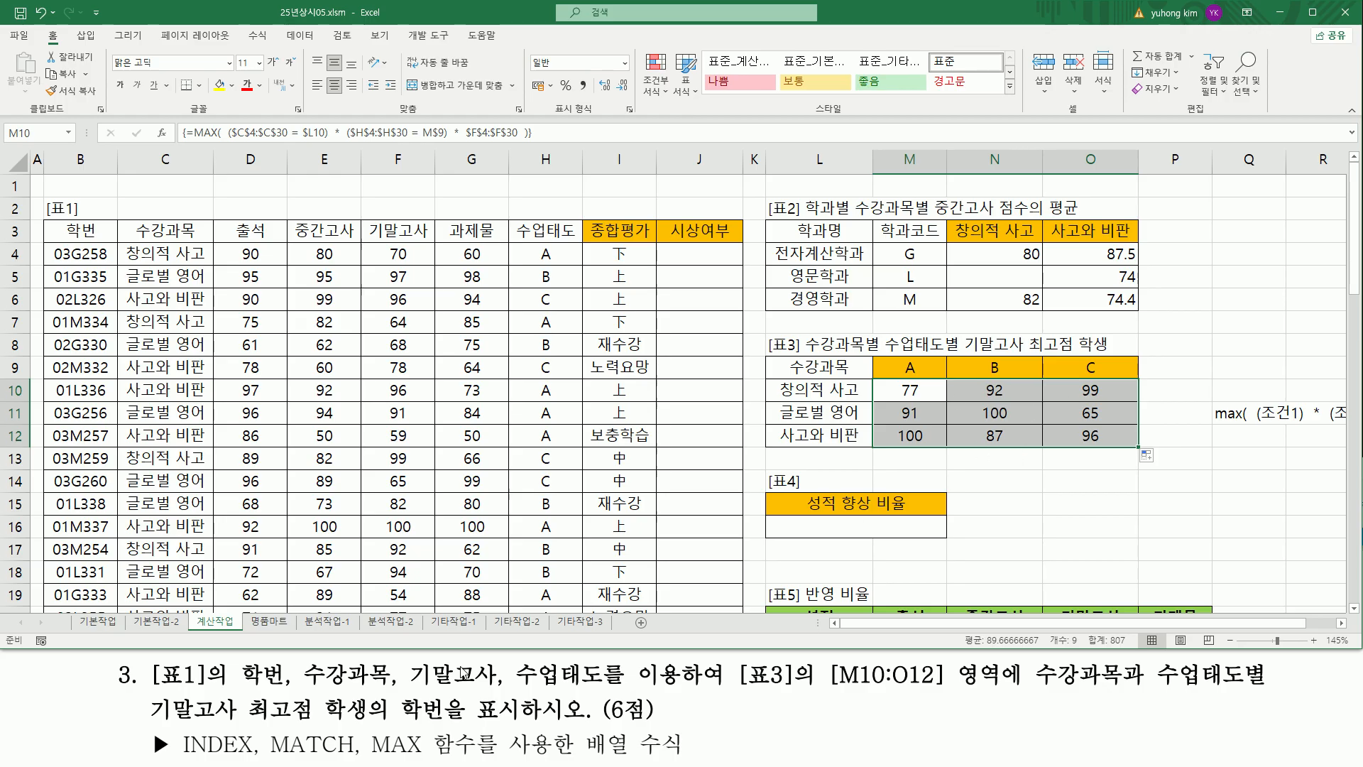
# - Examine what task 3 asks for in M10:O12 and how M10's maximum relates to its 수강과목 and 수업태도 headings
pyautogui.moveTo(152, 721); pyautogui.dragTo(313, 720)
pyautogui.moveTo(323, 691)
pyautogui.mouseDown()
pyautogui.moveTo(368, 725)
pyautogui.moveTo(561, 728)
pyautogui.moveTo(526, 725)
pyautogui.mouseUp()
pyautogui.moveTo(892, 384)
pyautogui.mouseDown()
pyautogui.moveTo(1134, 453)
pyautogui.moveTo(1127, 442)
pyautogui.mouseUp()
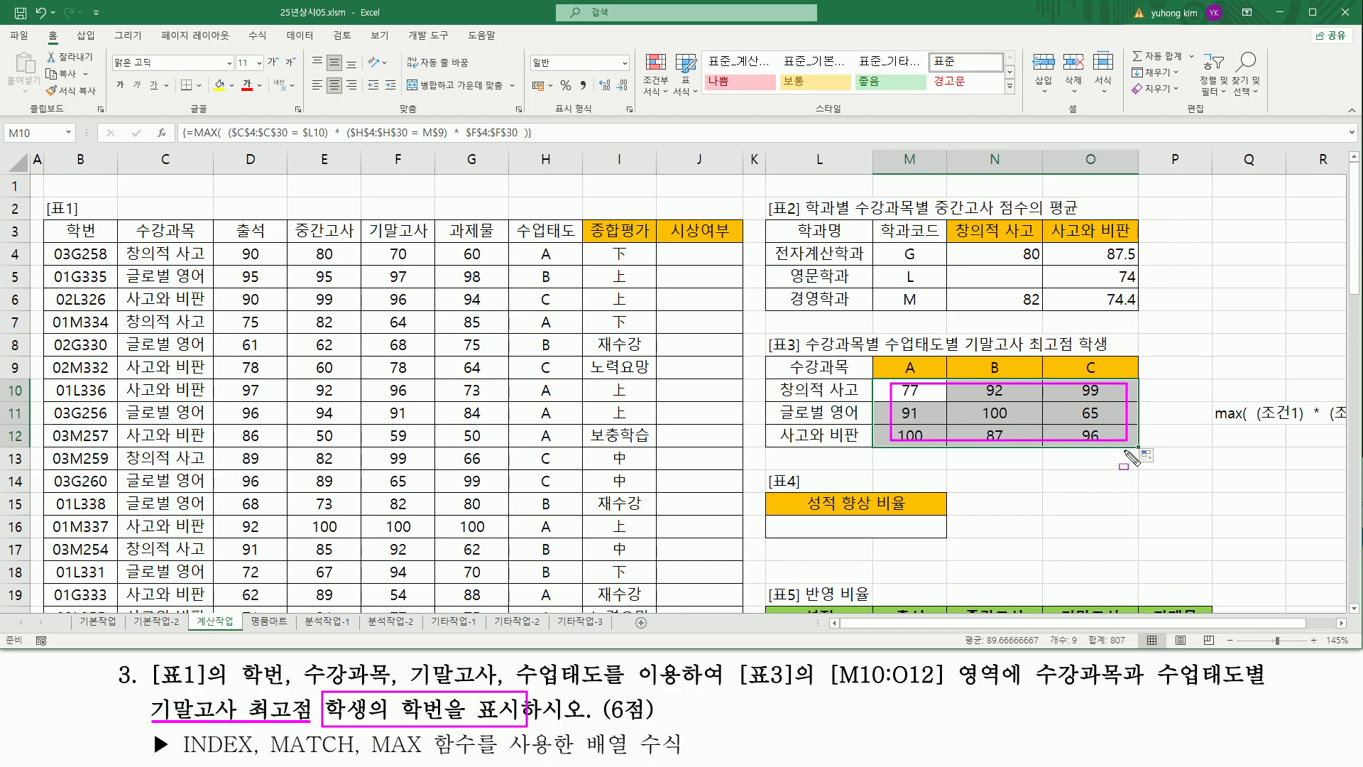
pyautogui.press('Escape')
pyautogui.click(909, 392)
pyautogui.hotkey('ctrl', '2')
pyautogui.moveTo(881, 381); pyautogui.dragTo(929, 402)
pyautogui.moveTo(776, 400)
pyautogui.mouseDown()
pyautogui.moveTo(863, 398)
pyautogui.moveTo(921, 373)
pyautogui.mouseUp()
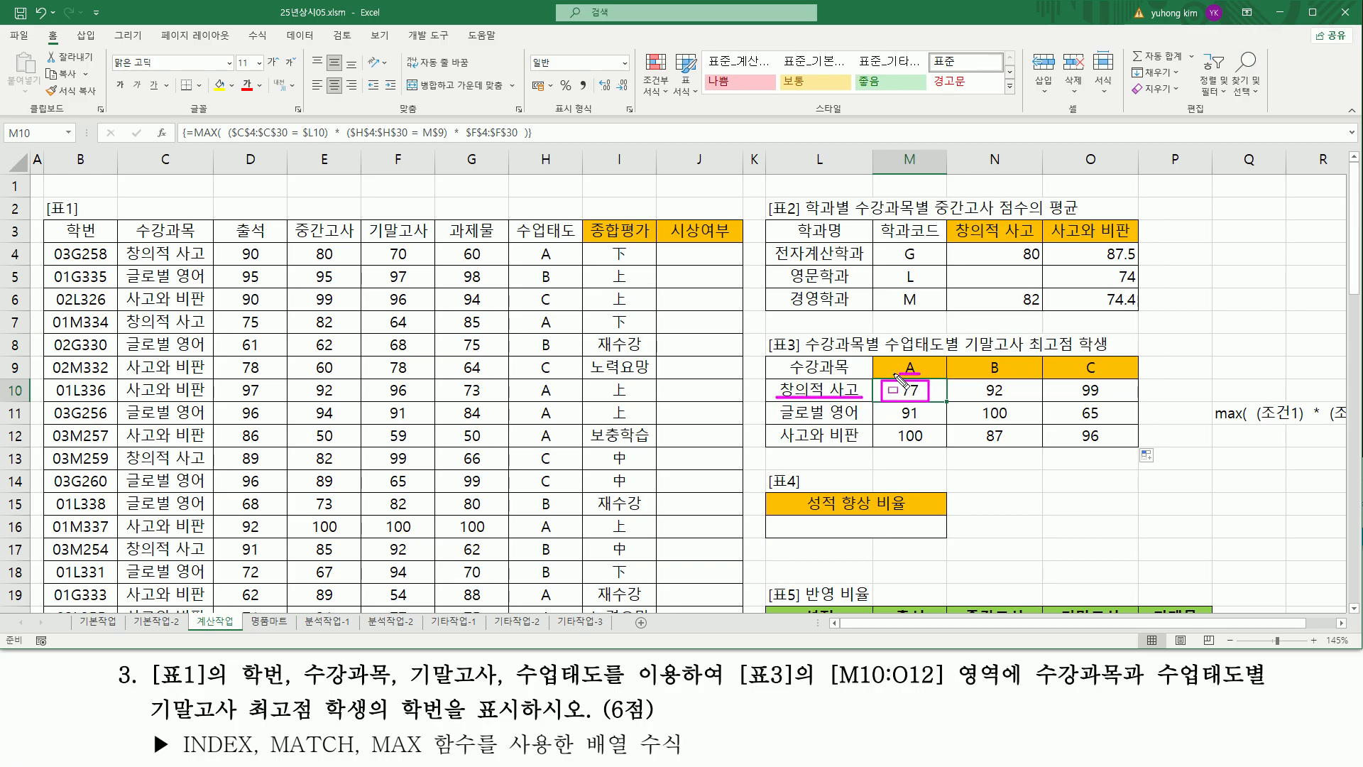
pyautogui.moveTo(897, 383)
pyautogui.mouseDown()
pyautogui.moveTo(926, 399)
pyautogui.moveTo(898, 384)
pyautogui.mouseUp()
pyautogui.press('Escape')
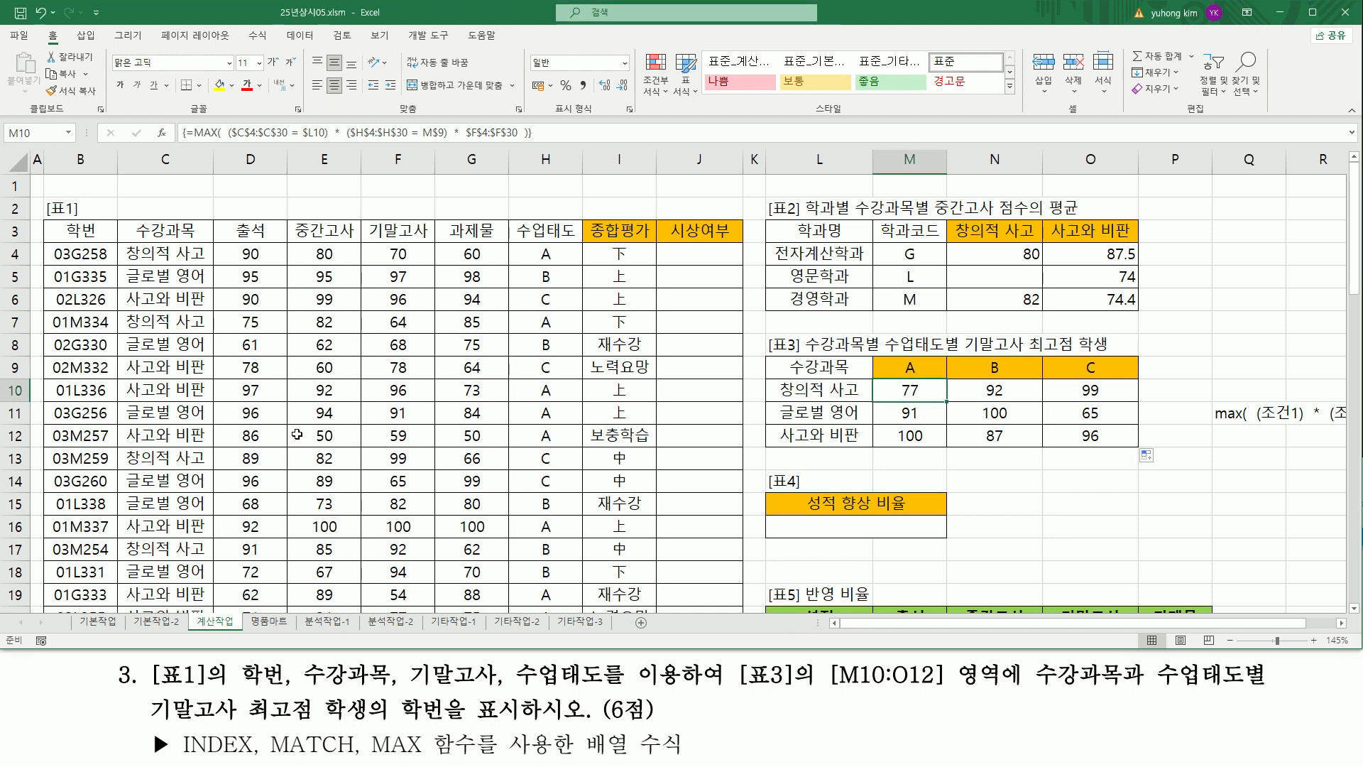
# - Find the 창의적 사고 student with 수업태도 A and the highest 기말고사 score in 표1, and read that row's 학번
pyautogui.scroll(-5, 297, 434)
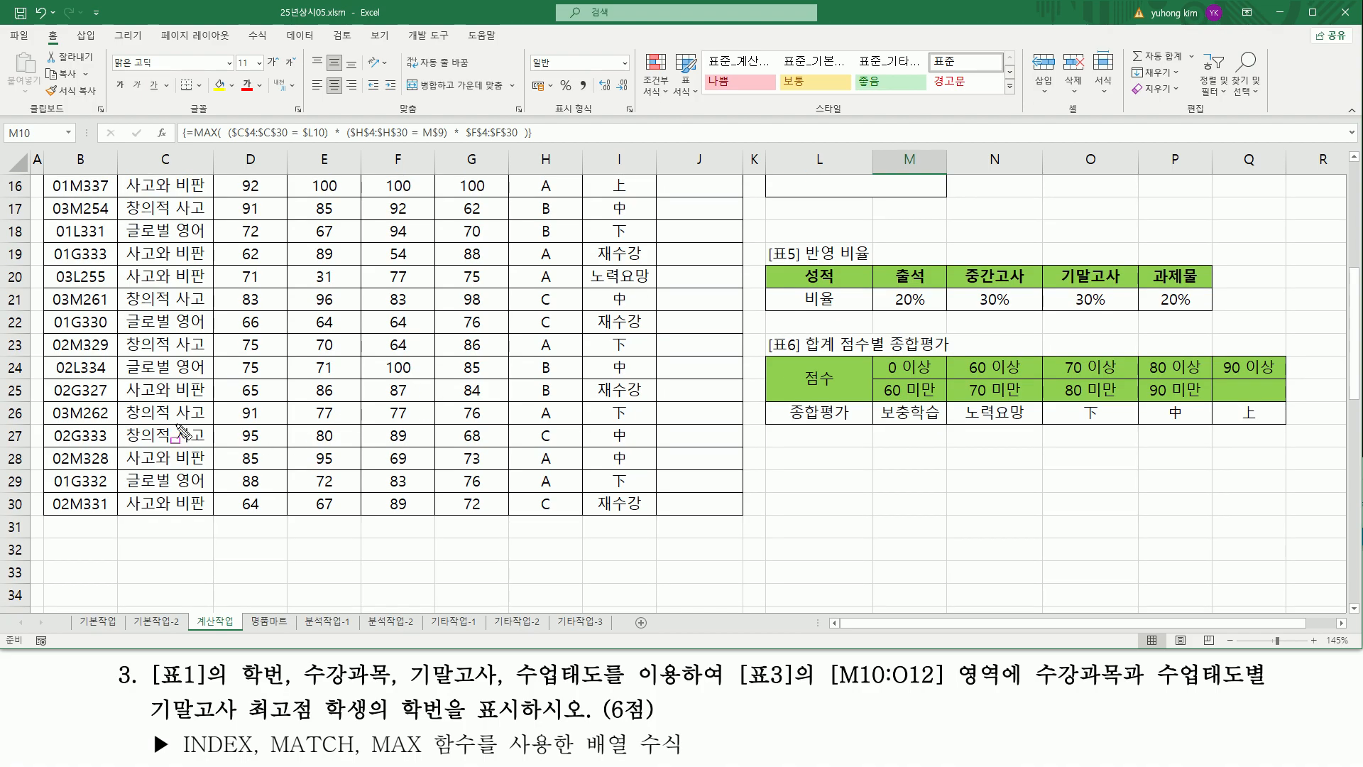
pyautogui.moveTo(125, 422); pyautogui.dragTo(186, 421)
pyautogui.moveTo(546, 424); pyautogui.dragTo(563, 423)
pyautogui.moveTo(381, 403); pyautogui.dragTo(415, 423)
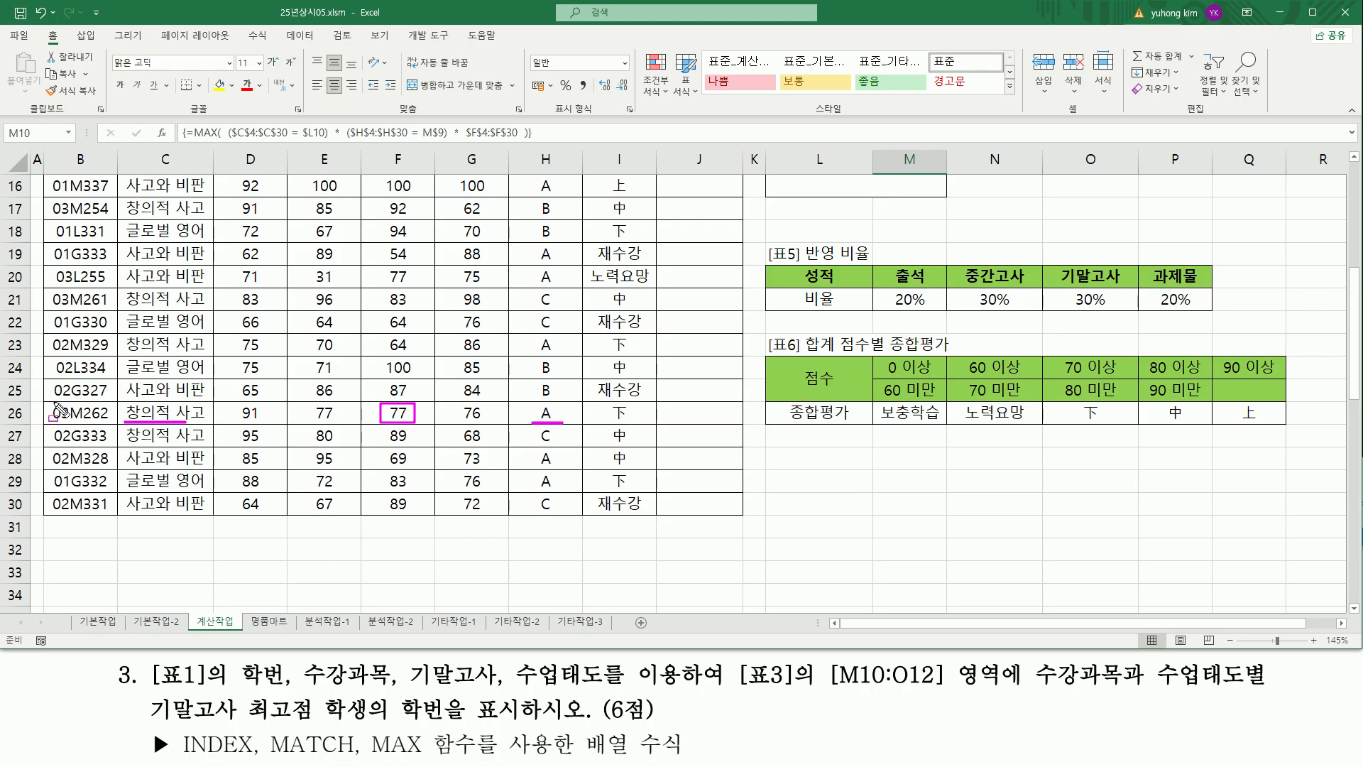
pyautogui.moveTo(50, 402)
pyautogui.mouseDown()
pyautogui.moveTo(71, 423)
pyautogui.moveTo(109, 422)
pyautogui.mouseUp()
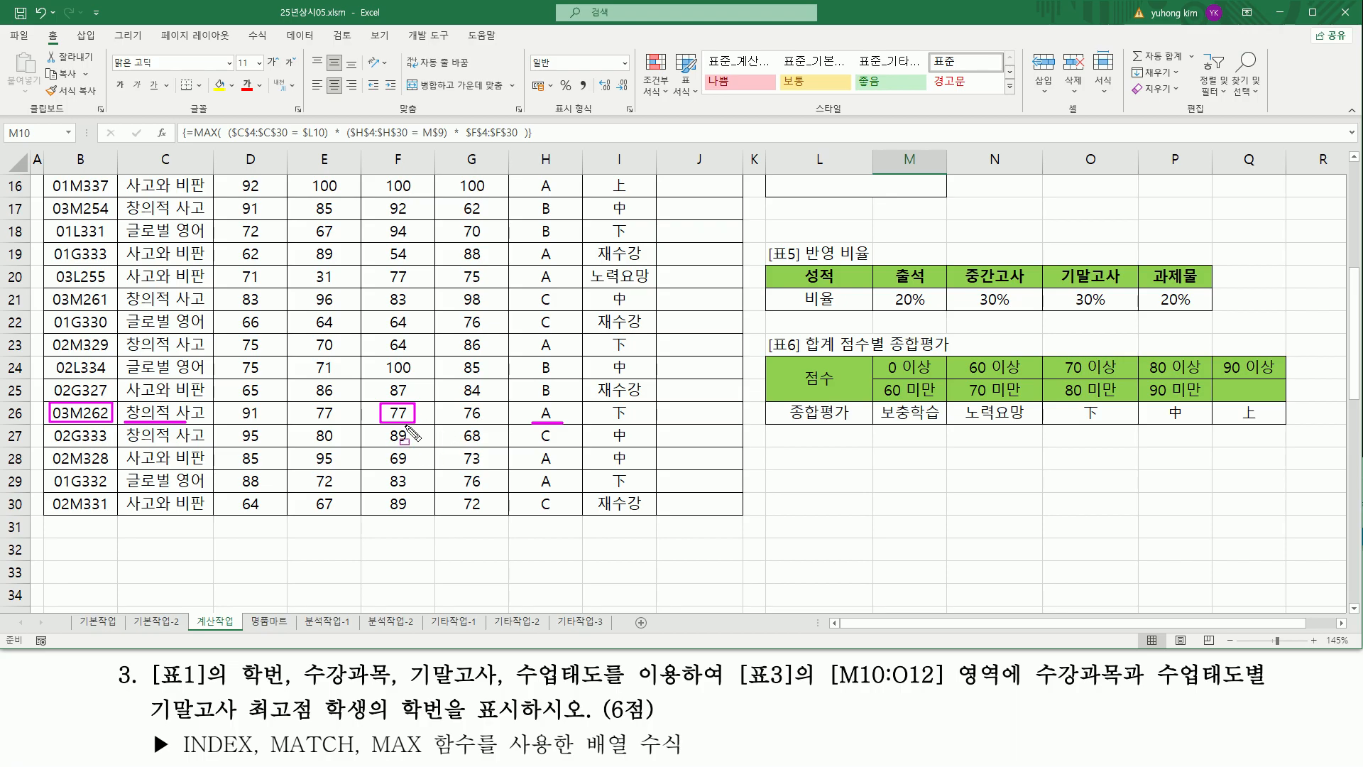
pyautogui.moveTo(387, 406); pyautogui.dragTo(411, 423)
pyautogui.moveTo(43, 397); pyautogui.dragTo(118, 428)
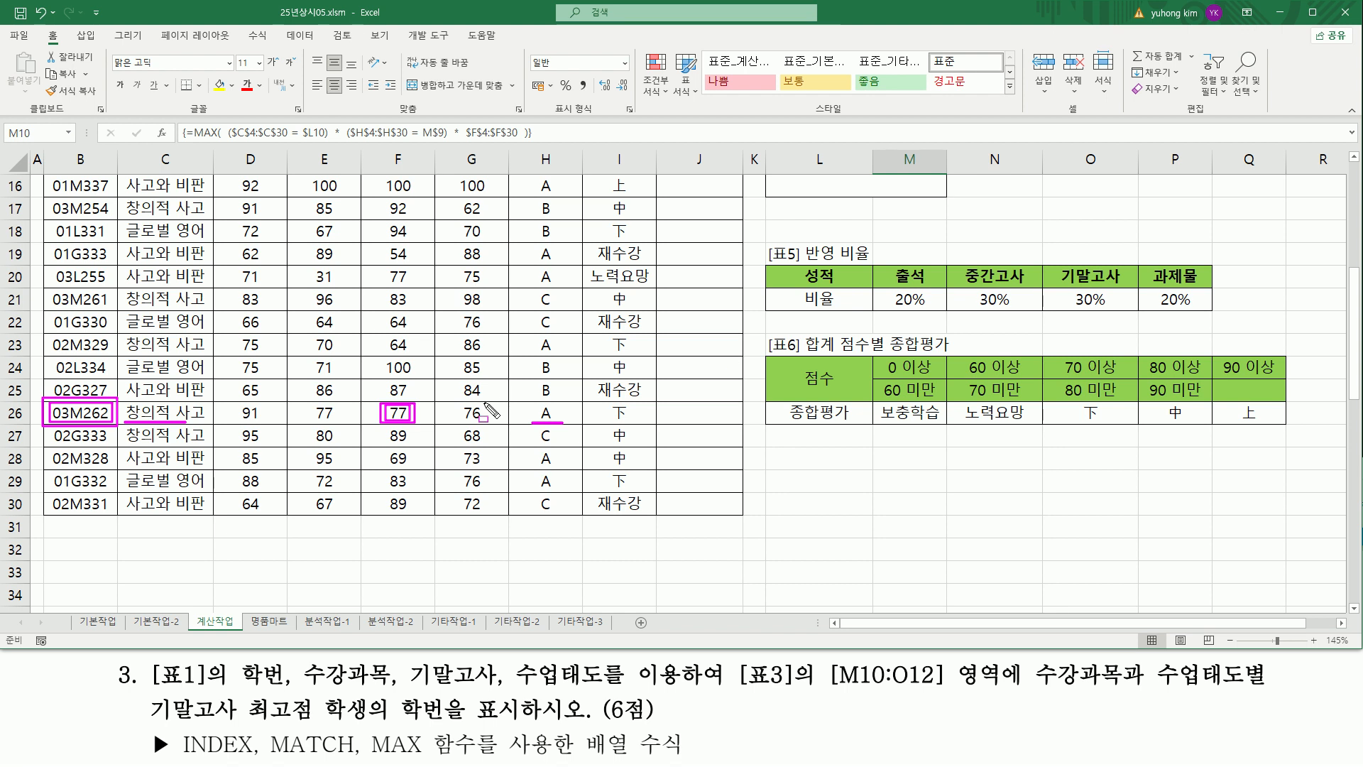
pyautogui.press('Escape')
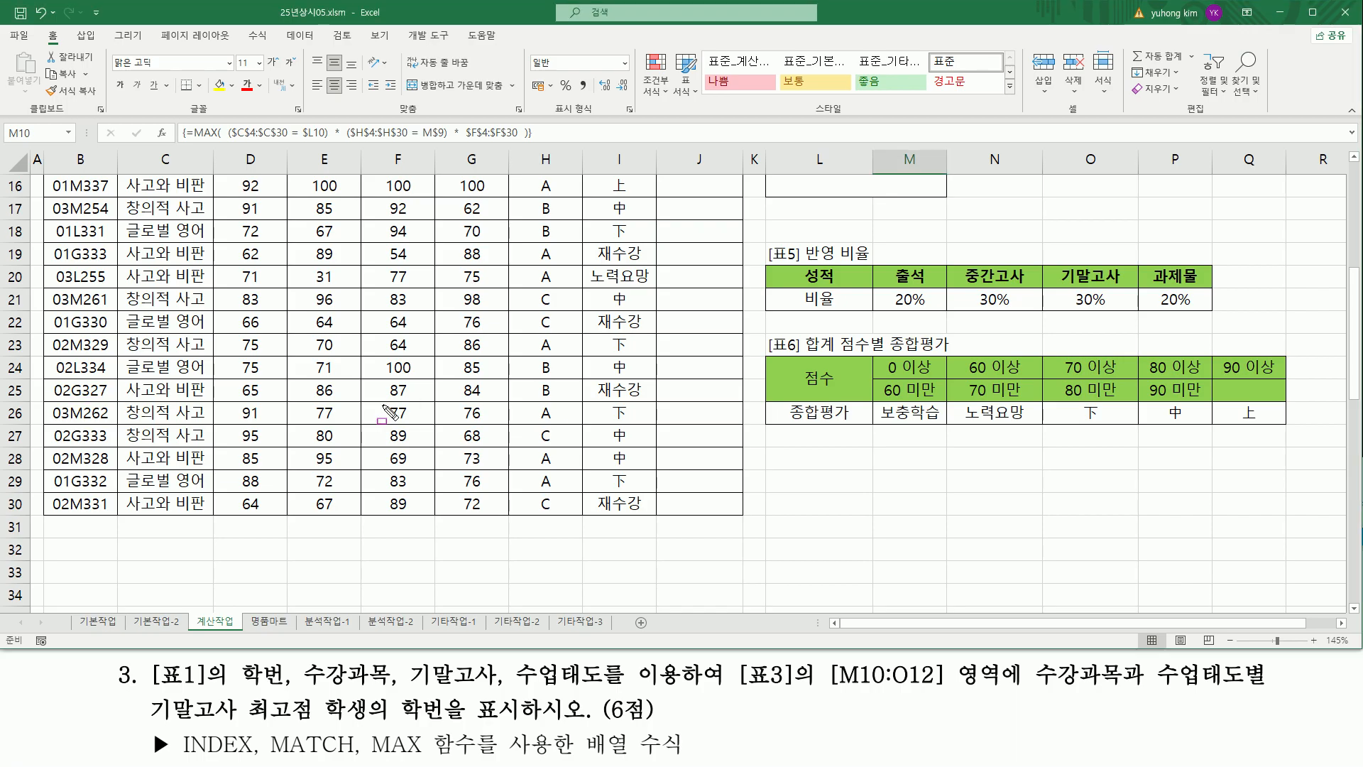
# - Examine how MATCH can locate the maximum score within the 기말고사 range F4:F30 and how that position leads to the 학번 column
pyautogui.scroll(3, 443, 423)
pyautogui.scroll(3, 442, 423)
pyautogui.moveTo(398, 253); pyautogui.dragTo(416, 572)
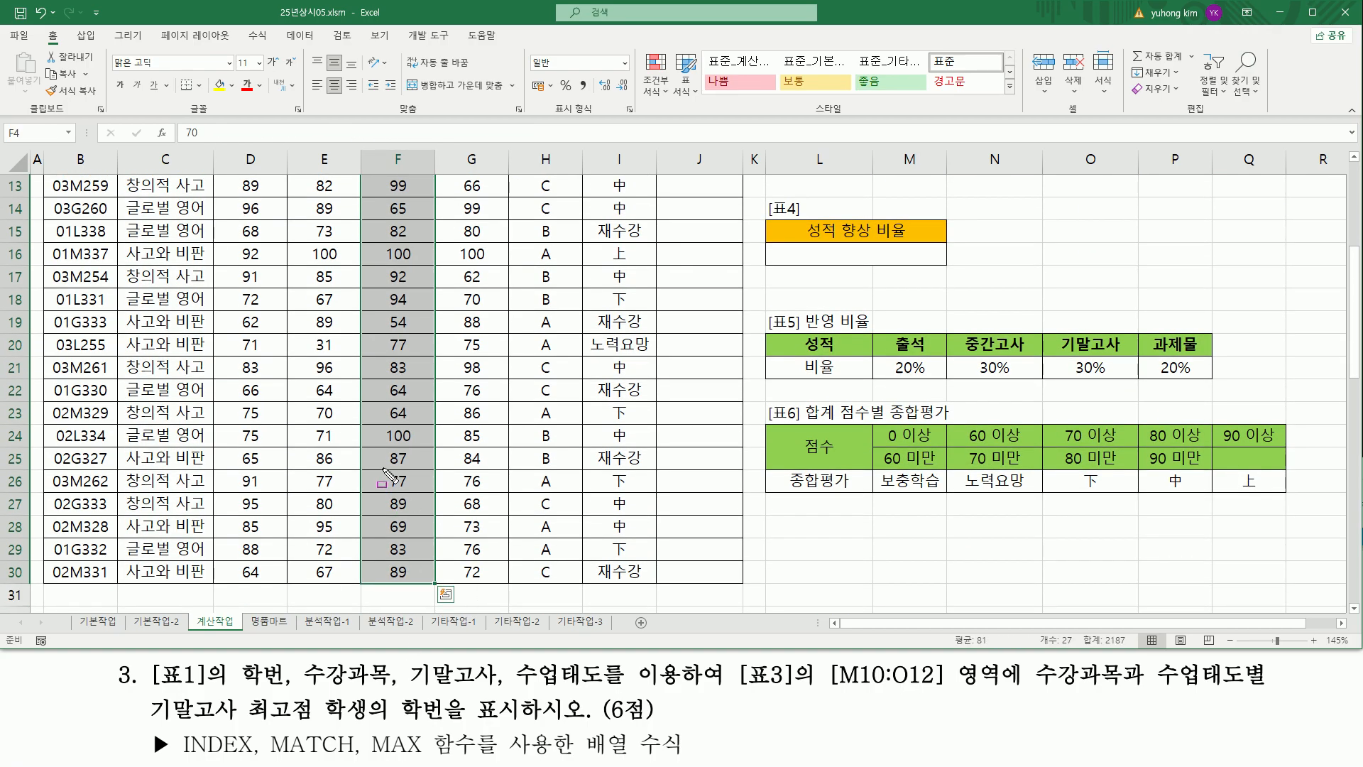
pyautogui.moveTo(383, 470); pyautogui.dragTo(416, 489)
pyautogui.moveTo(268, 729); pyautogui.dragTo(356, 759)
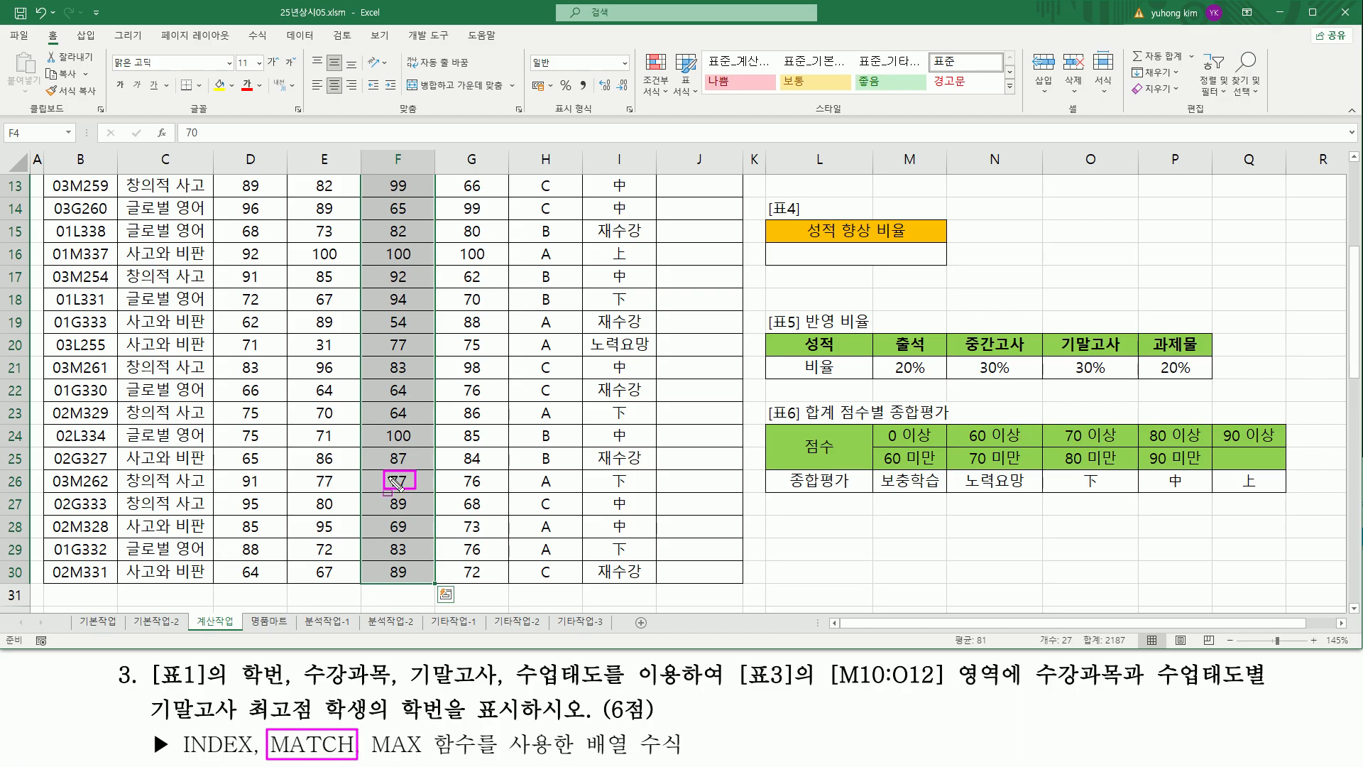
pyautogui.moveTo(46, 580)
pyautogui.mouseDown()
pyautogui.moveTo(114, 552)
pyautogui.moveTo(105, 51)
pyautogui.moveTo(117, 170)
pyautogui.mouseUp()
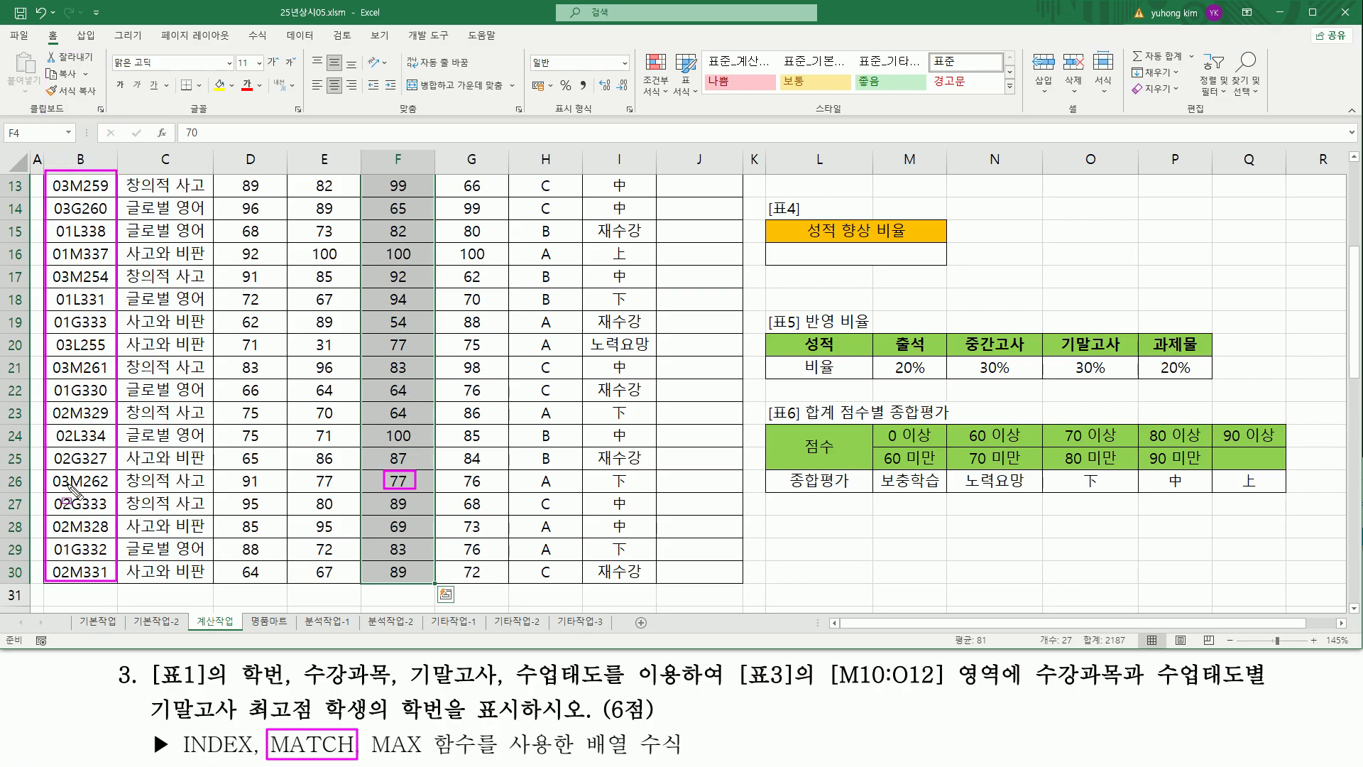
pyautogui.moveTo(53, 490)
pyautogui.mouseDown()
pyautogui.moveTo(112, 491)
pyautogui.moveTo(110, 472)
pyautogui.mouseUp()
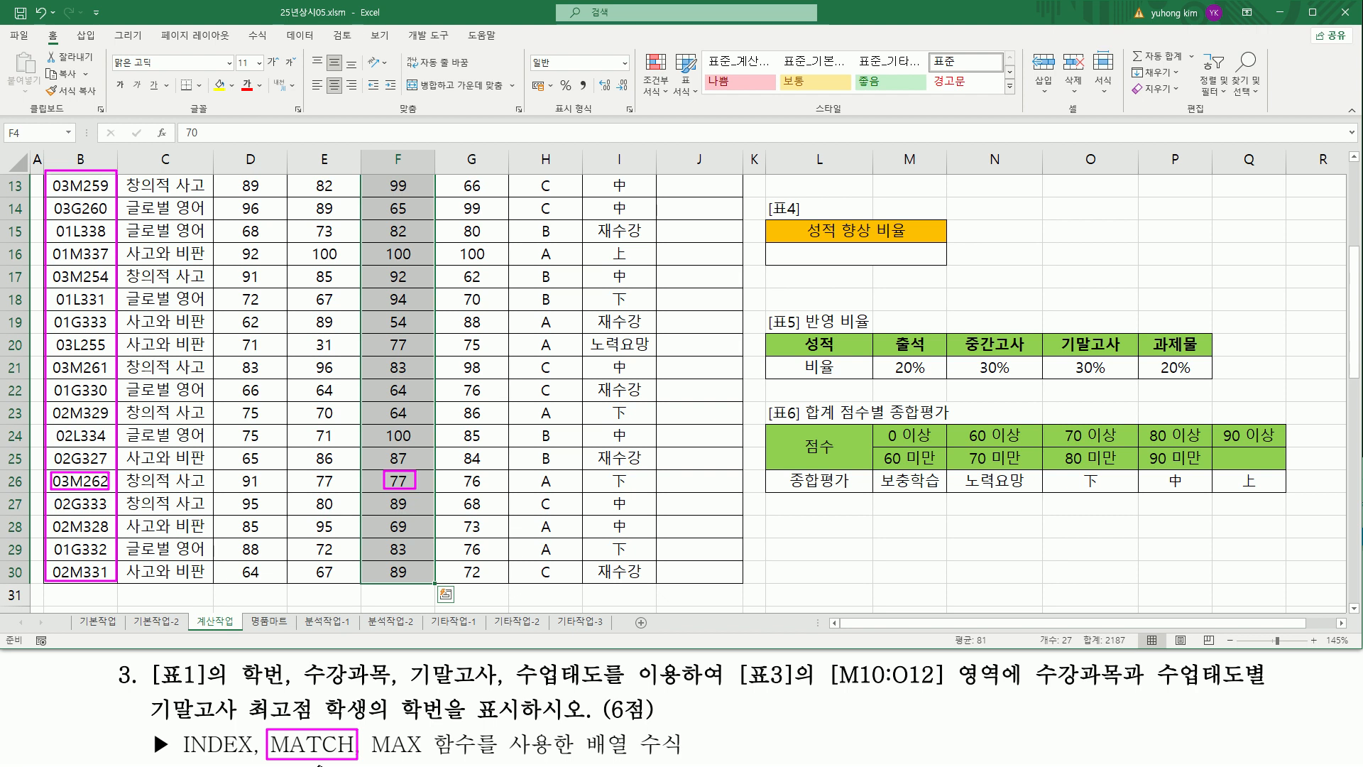
pyautogui.press('Escape')
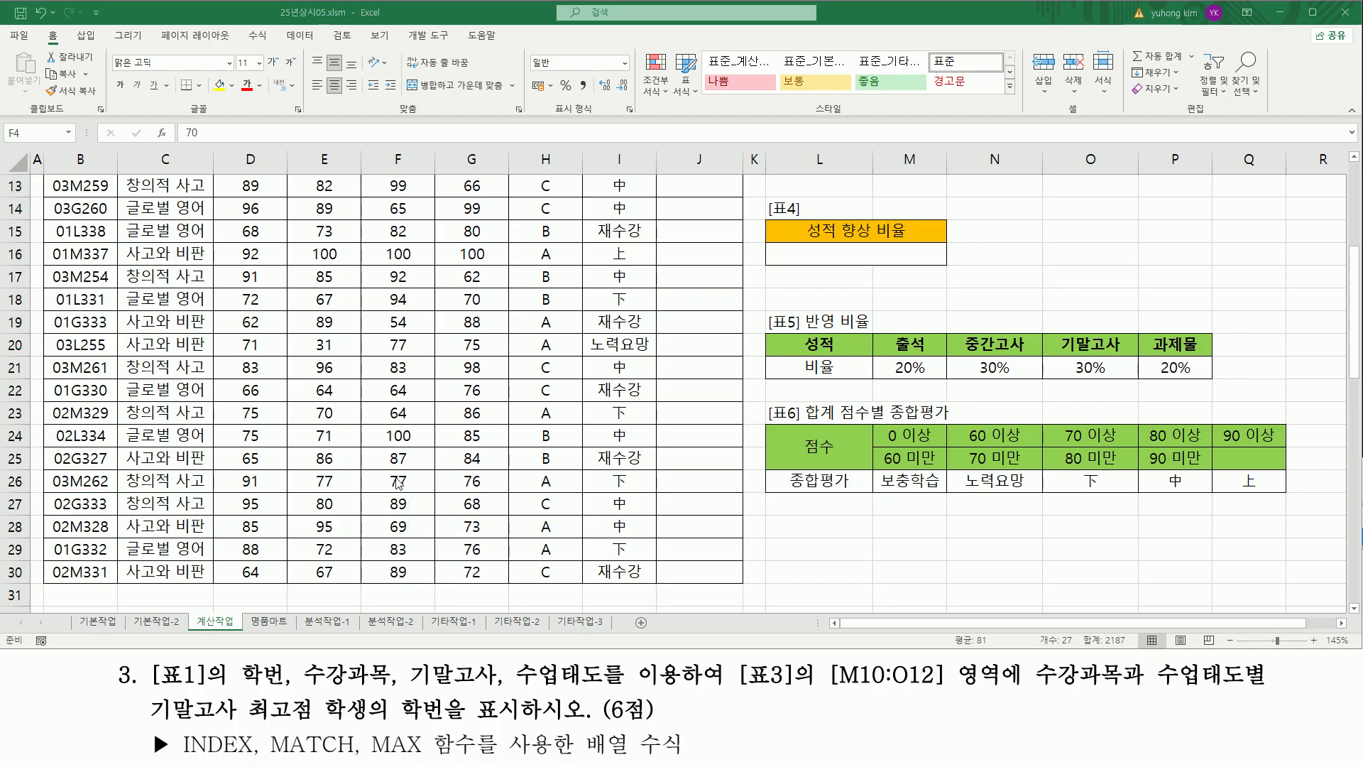
pyautogui.scroll(3, 398, 536)
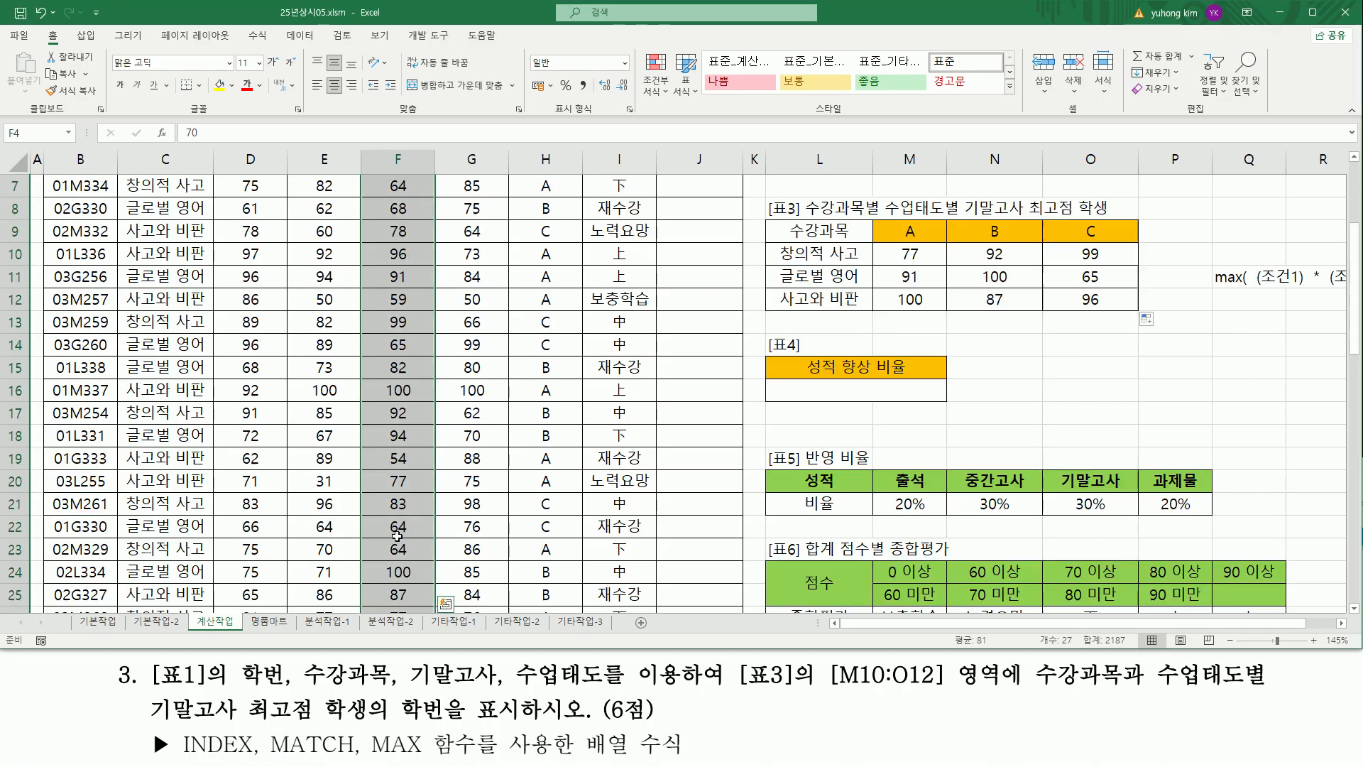
pyautogui.scroll(1, 398, 536)
pyautogui.scroll(-5, 414, 316)
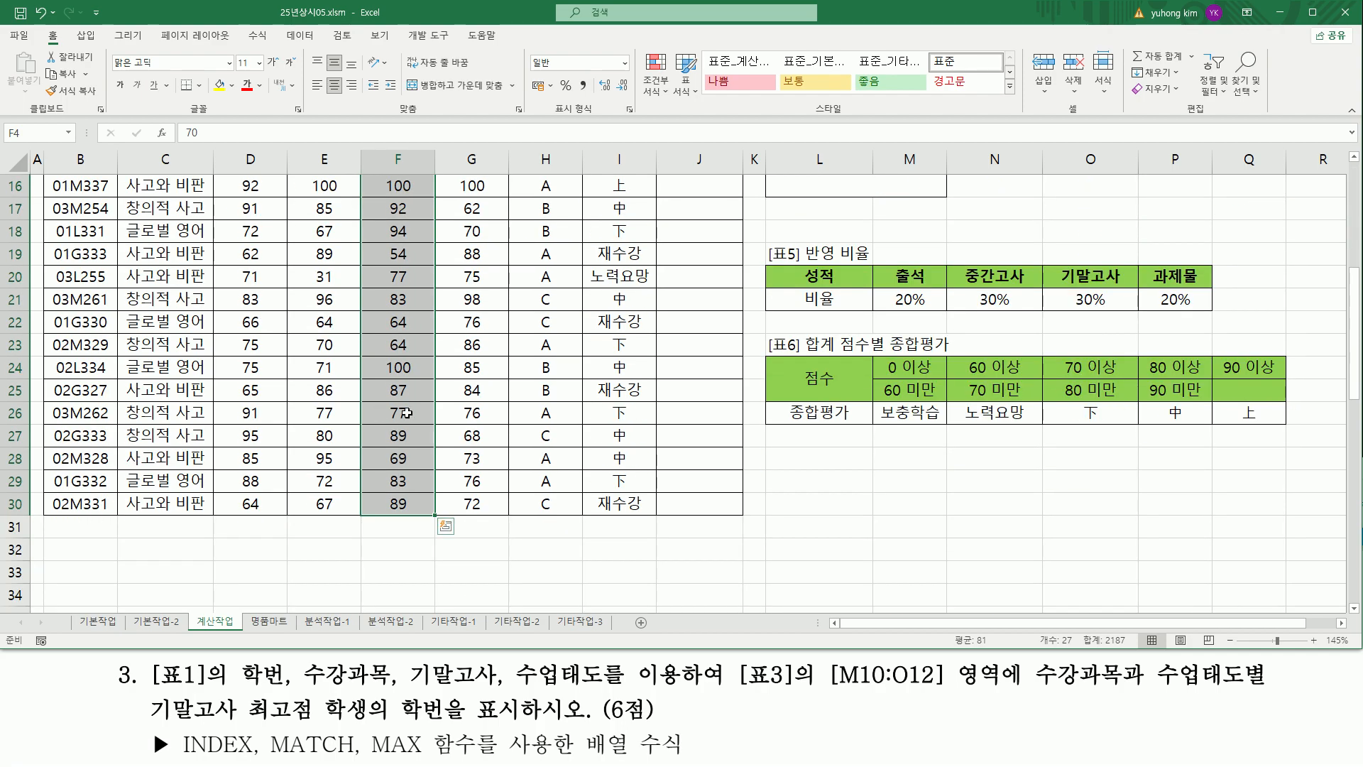
pyautogui.scroll(4, 401, 418)
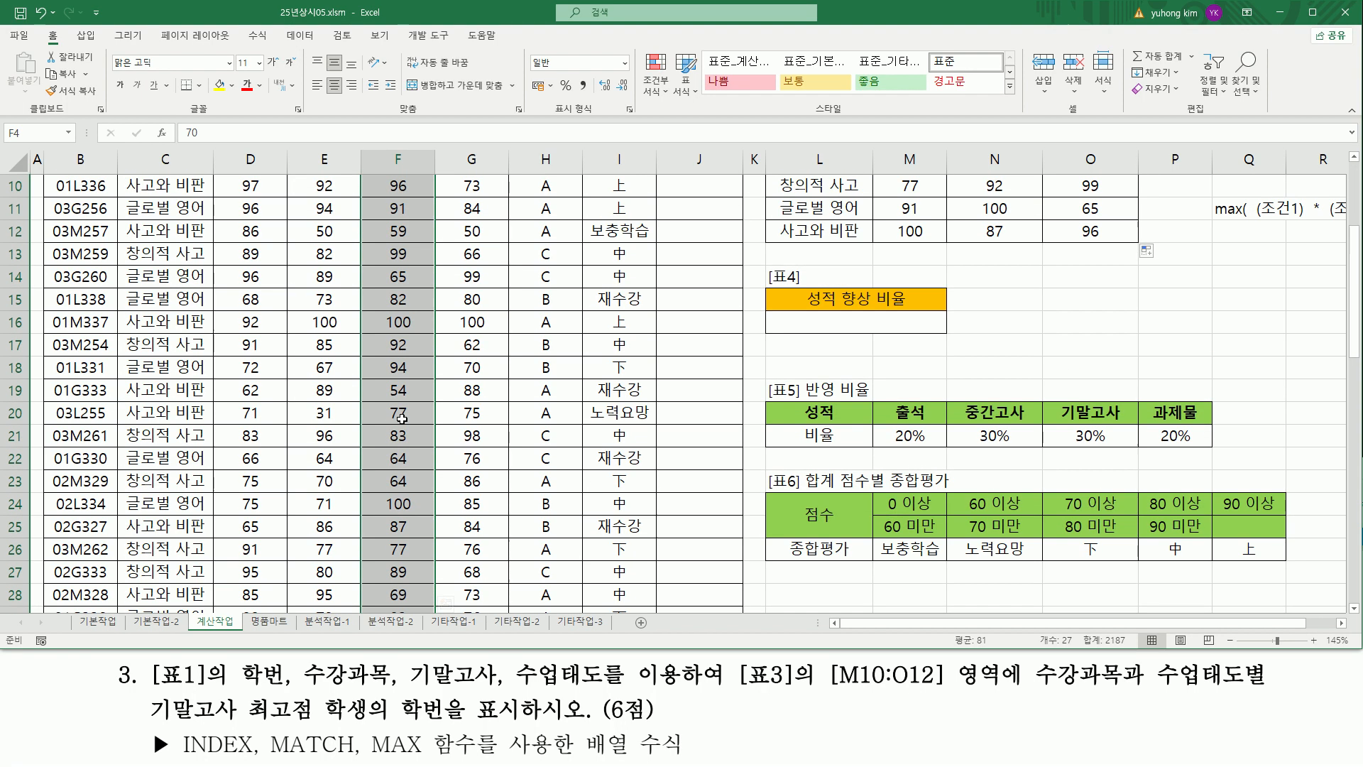
# - Write the syntax note "match( 찾을값, 범위, 옵션 )" in Q13
pyautogui.click(1342, 623)
pyautogui.click(1342, 623)
pyautogui.click(775, 399)
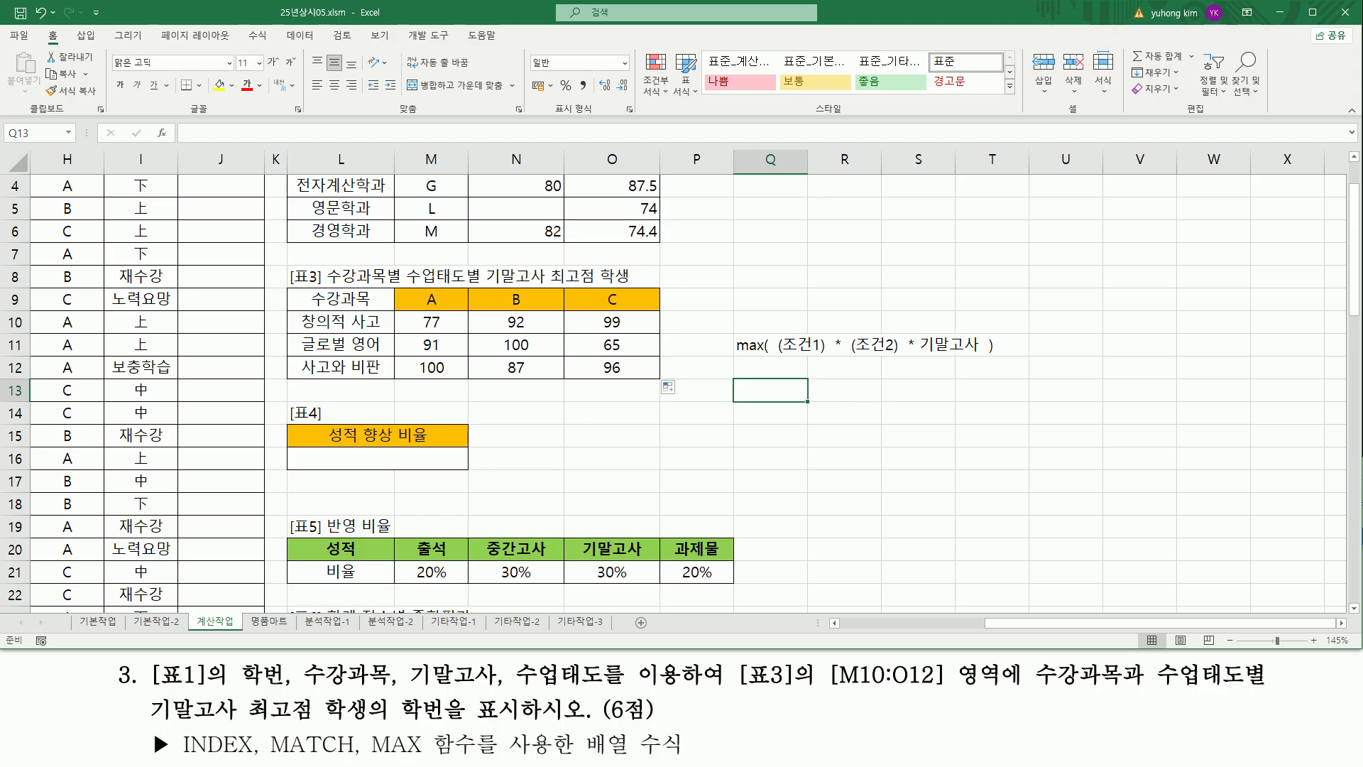
pyautogui.write('m')
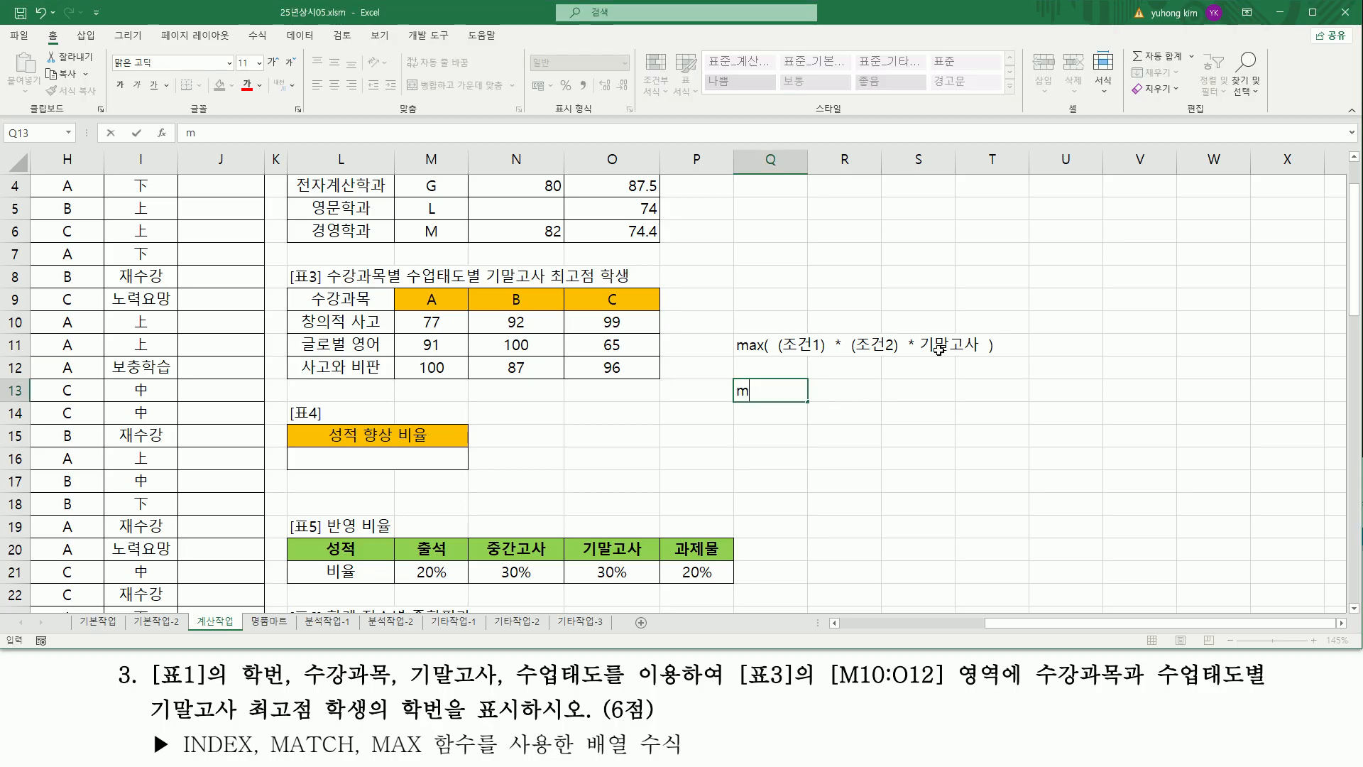
pyautogui.write('atch( 찾ㅇ')
pyautogui.write('을값,')
pyautogui.write(' 범ㅇ')
pyautogui.write('ㅜ')
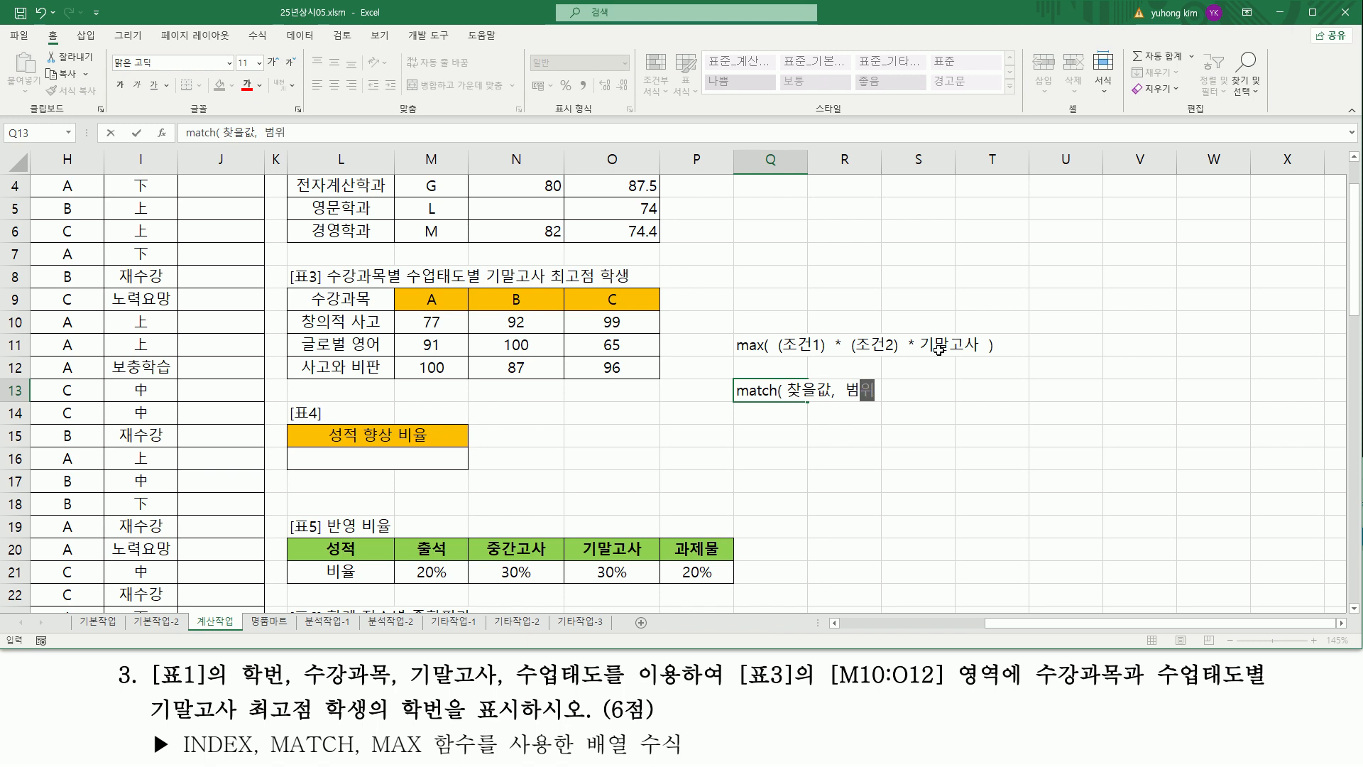
pyautogui.write(', 옵션')
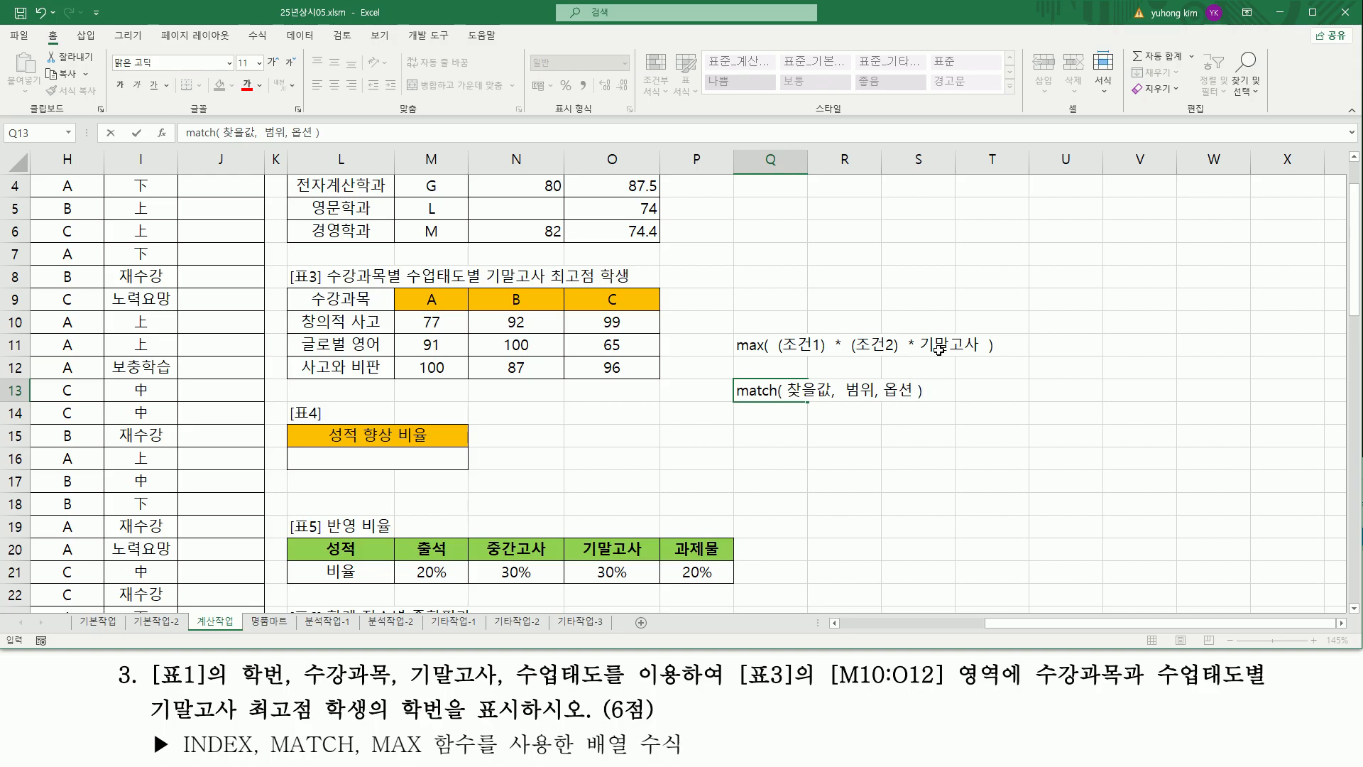
pyautogui.press('Return')
pyautogui.press('Return')
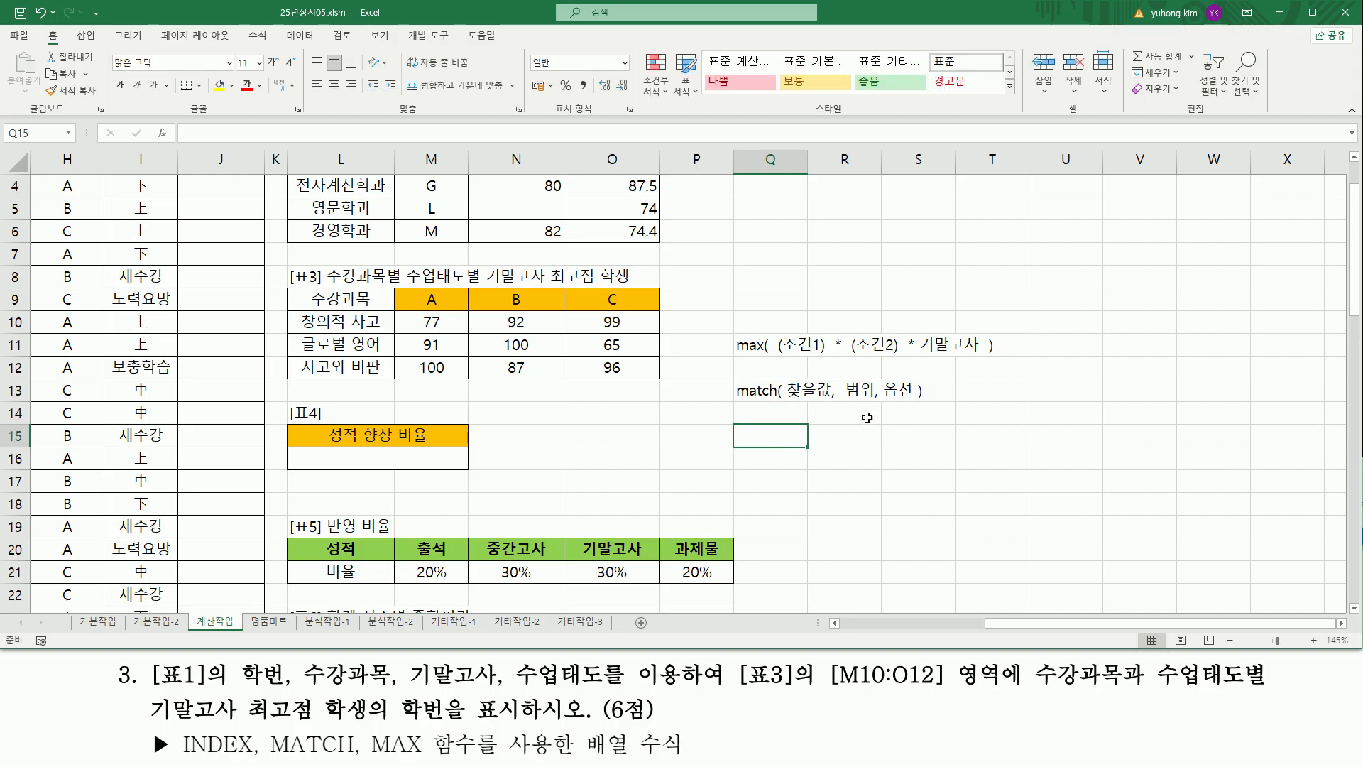
# - List the MATCH option values -1, 0 and 1 in cells Q15 to Q17 below the syntax note
pyautogui.moveTo(836, 375); pyautogui.dragTo(874, 403)
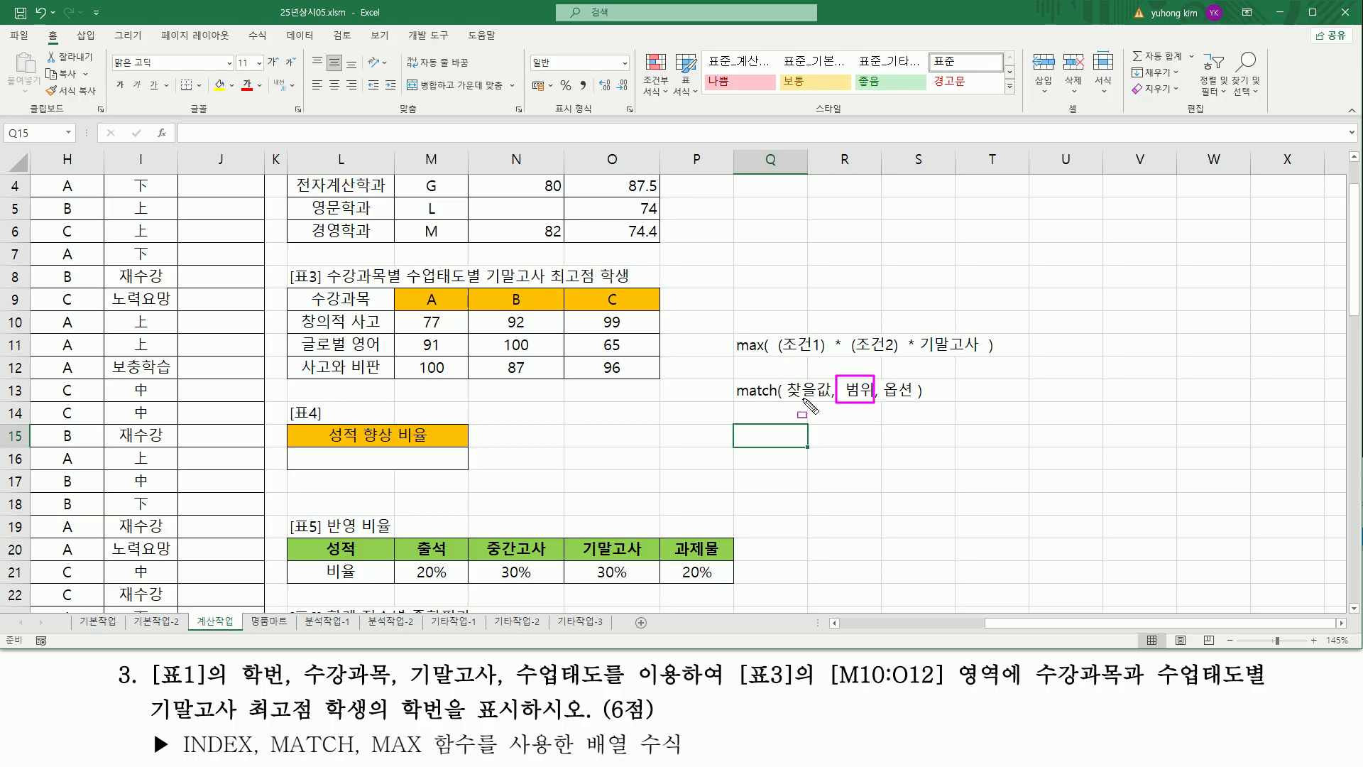
pyautogui.moveTo(786, 398); pyautogui.dragTo(829, 398)
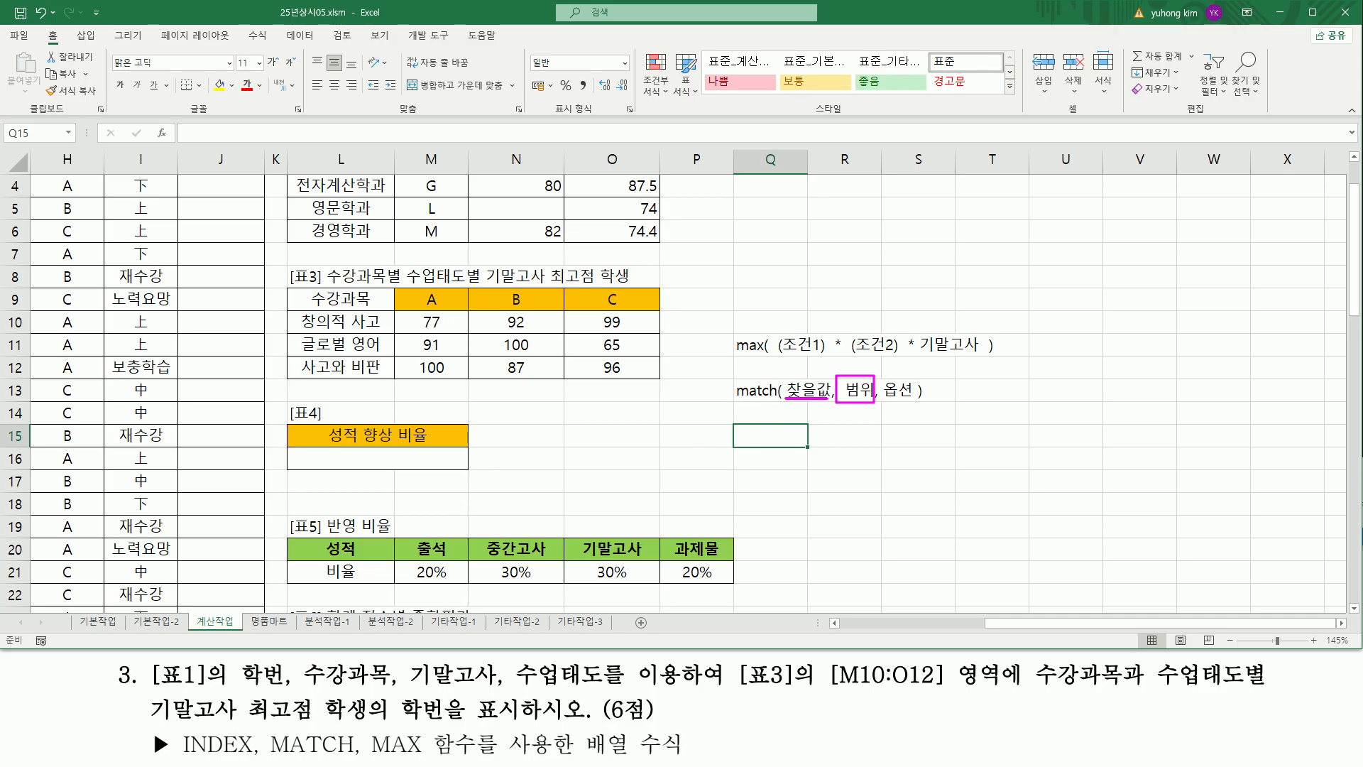
pyautogui.moveTo(887, 400); pyautogui.dragTo(915, 401)
pyautogui.moveTo(884, 375); pyautogui.dragTo(920, 408)
pyautogui.press('Escape')
pyautogui.write('-')
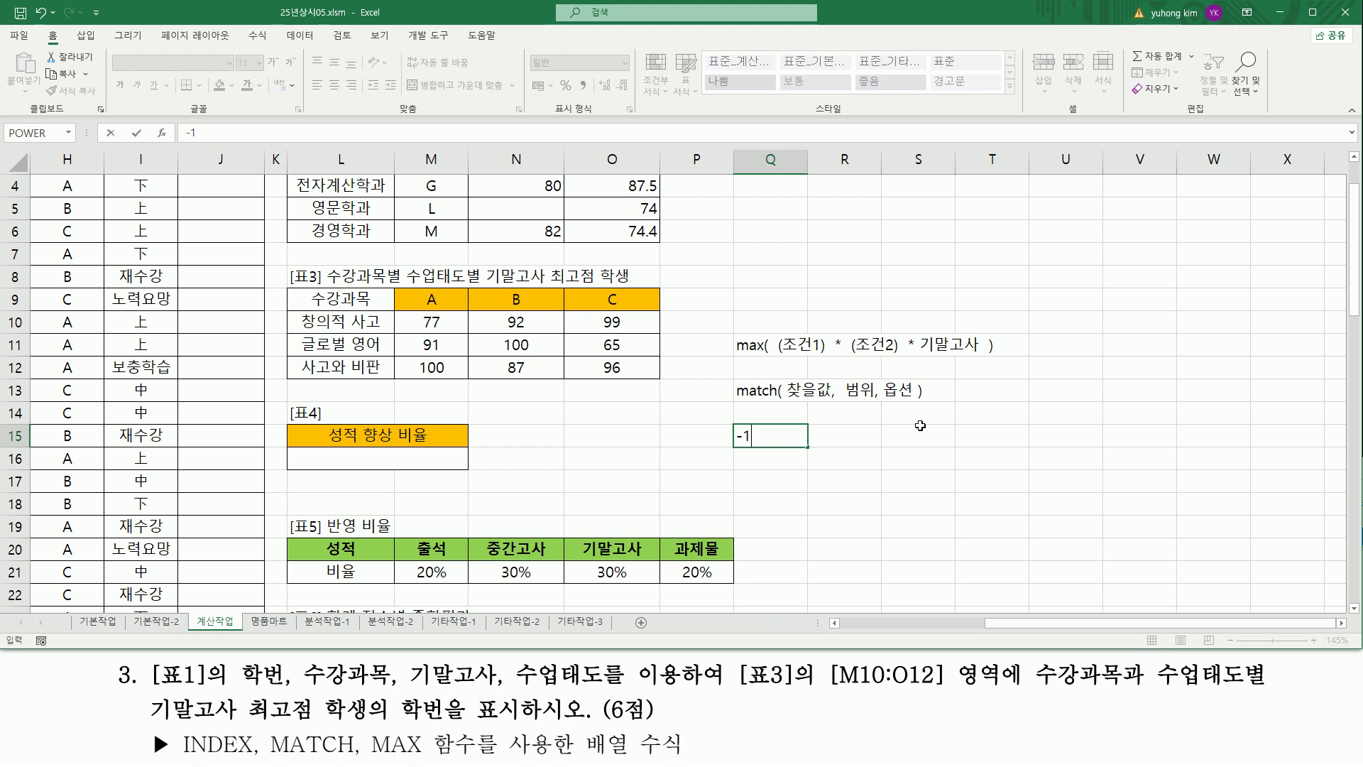
pyautogui.write('1')
pyautogui.press('Return')
pyautogui.write('0')
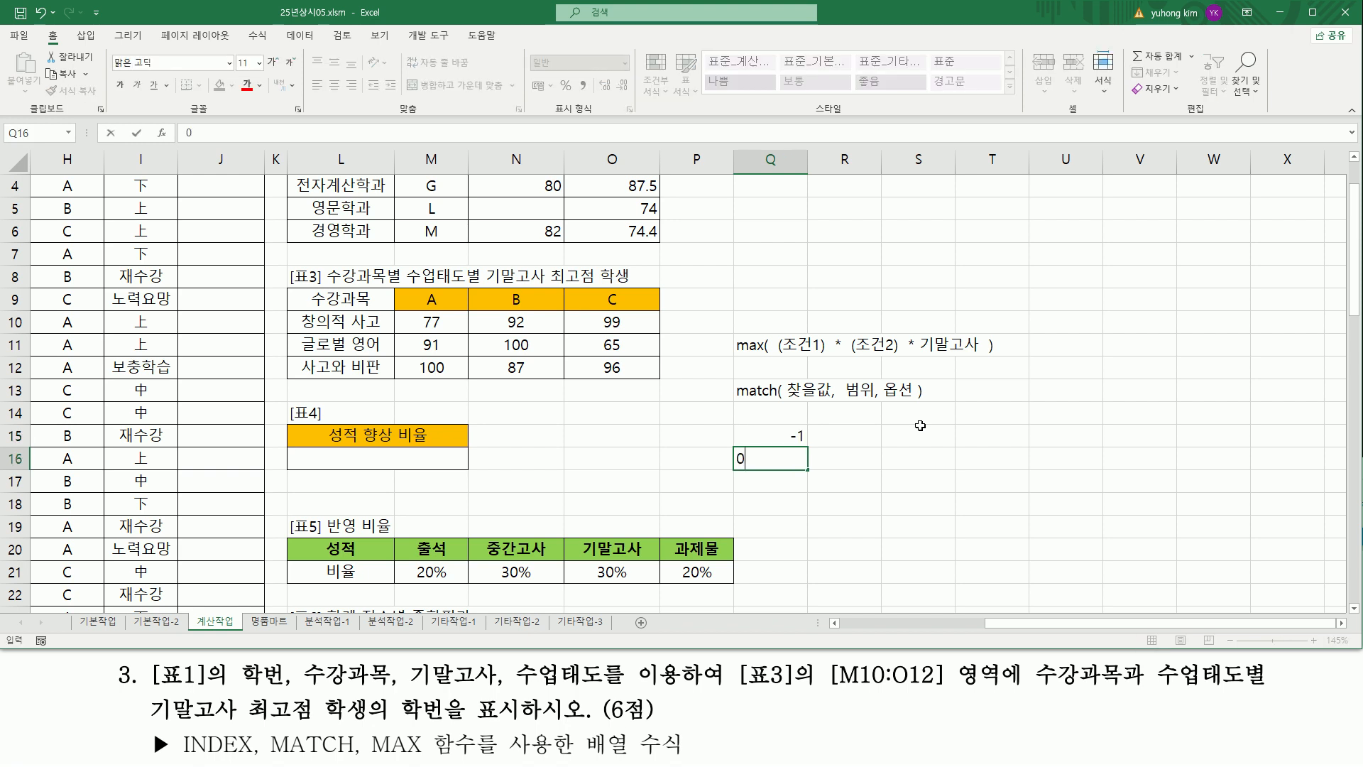
pyautogui.press('Return')
pyautogui.write('1')
pyautogui.press('Return')
pyautogui.press('Up')
pyautogui.press('Up')
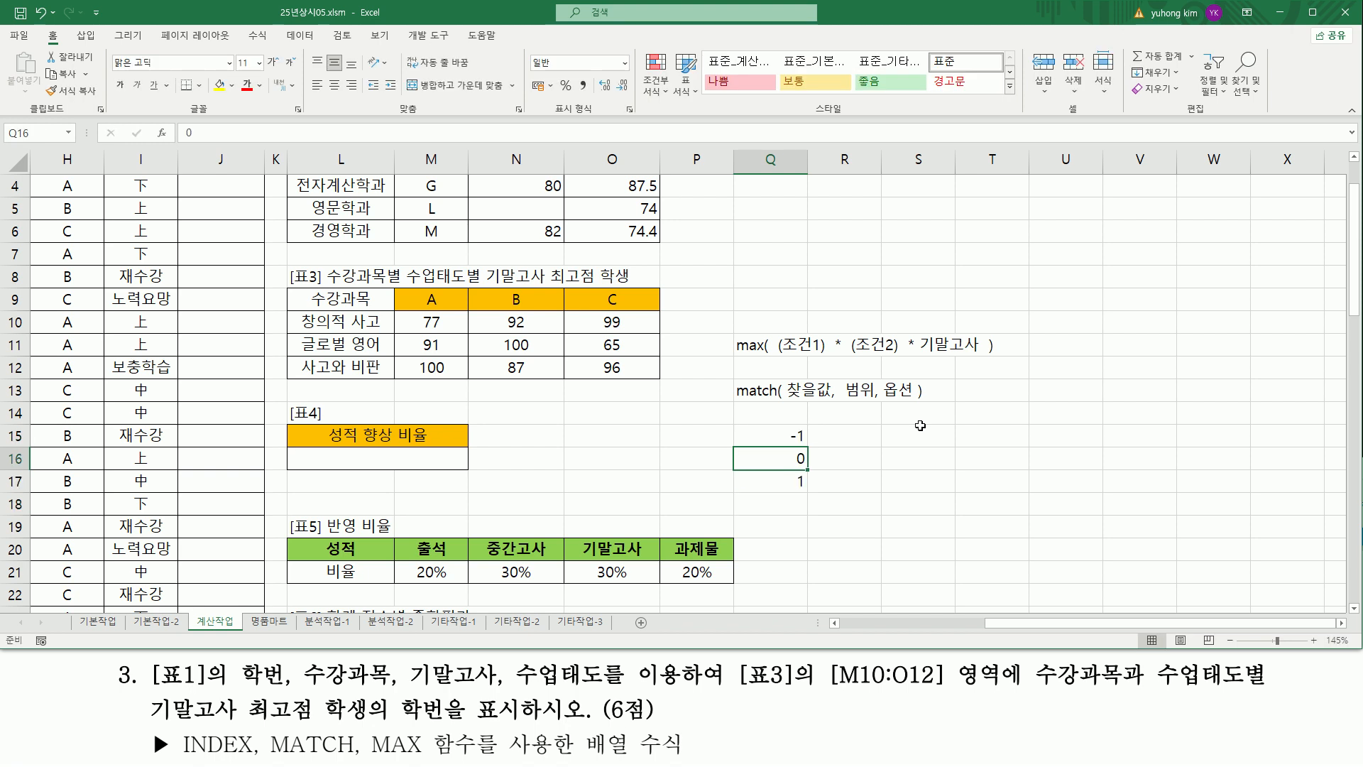
pyautogui.press('Right')
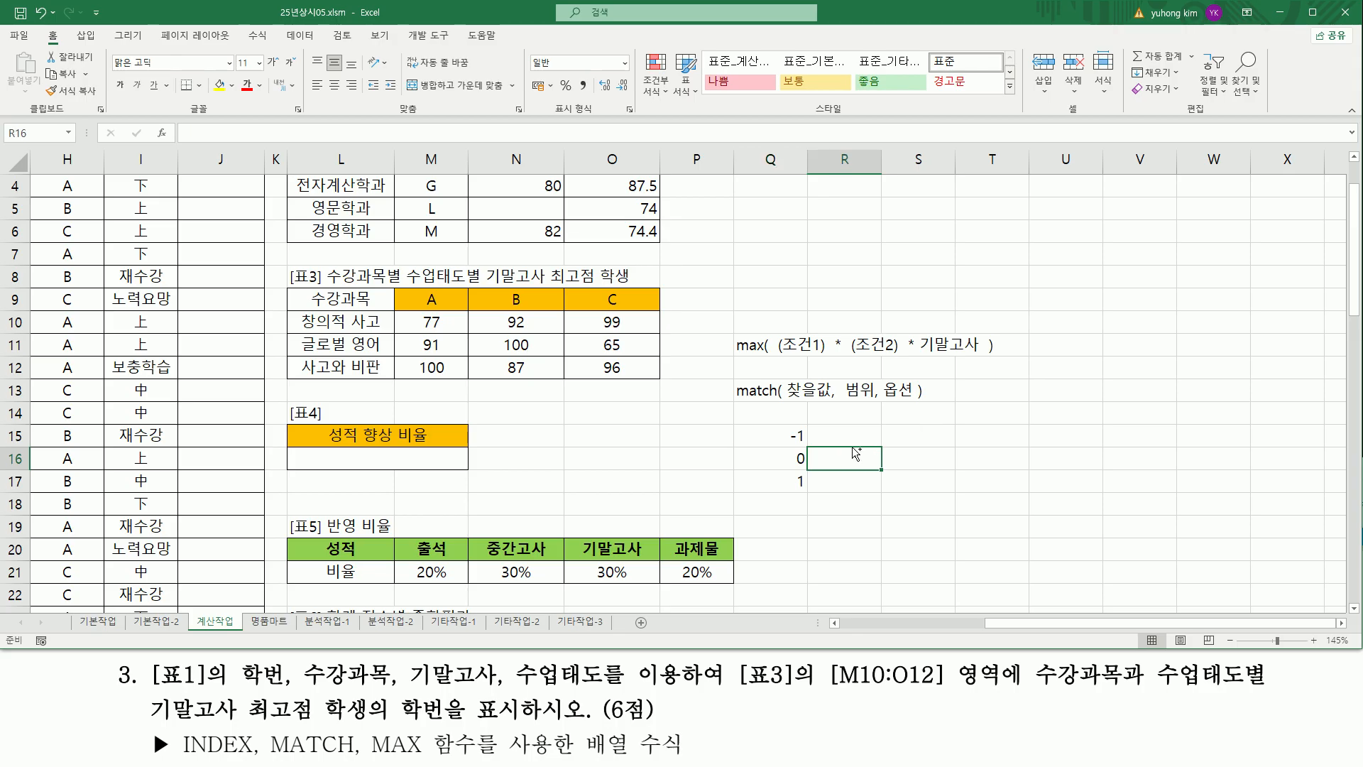
# - Examine how the options -1, 0 and 1 relate to the 찾을값 and 범위 arguments of the MATCH note
pyautogui.moveTo(781, 424); pyautogui.dragTo(808, 491)
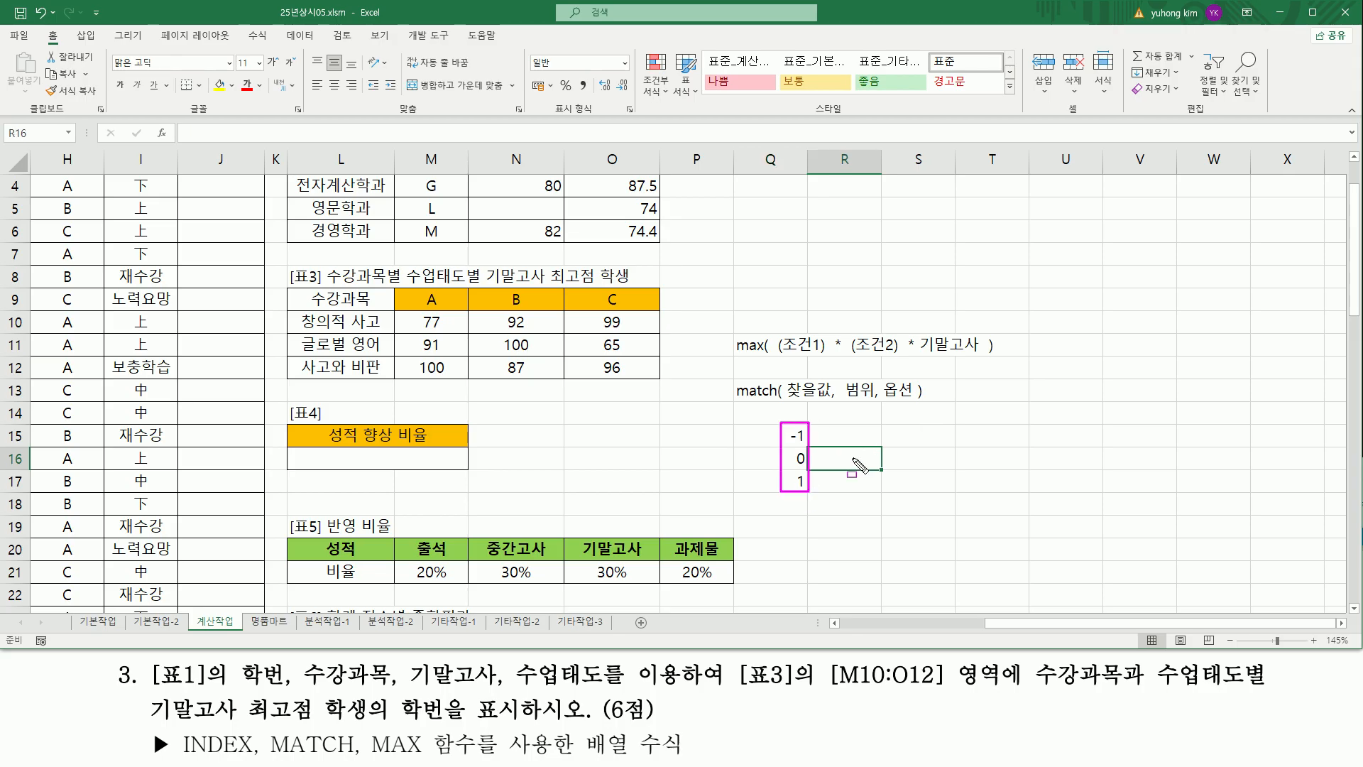
pyautogui.moveTo(843, 377); pyautogui.dragTo(875, 403)
pyautogui.press('Escape')
pyautogui.moveTo(788, 399); pyautogui.dragTo(876, 404)
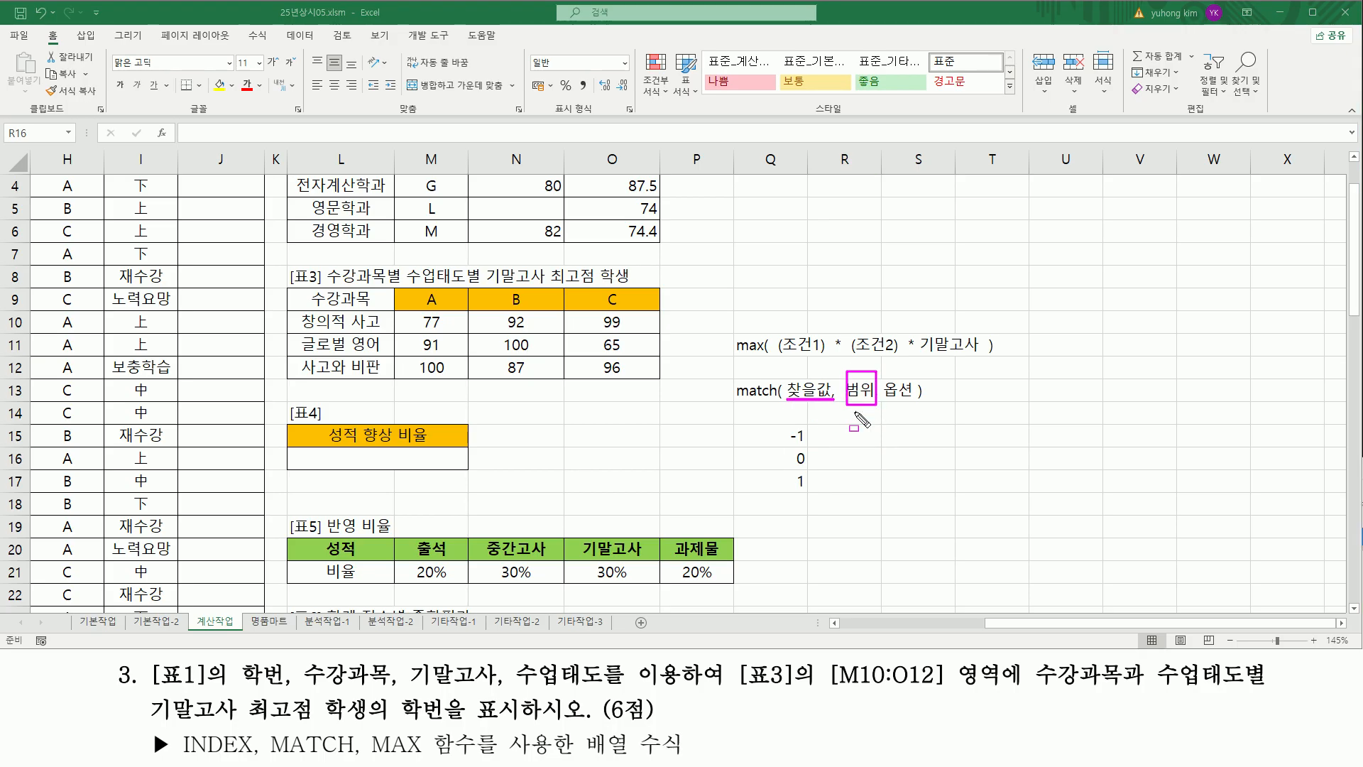
pyautogui.moveTo(786, 423); pyautogui.dragTo(812, 503)
pyautogui.press('Escape')
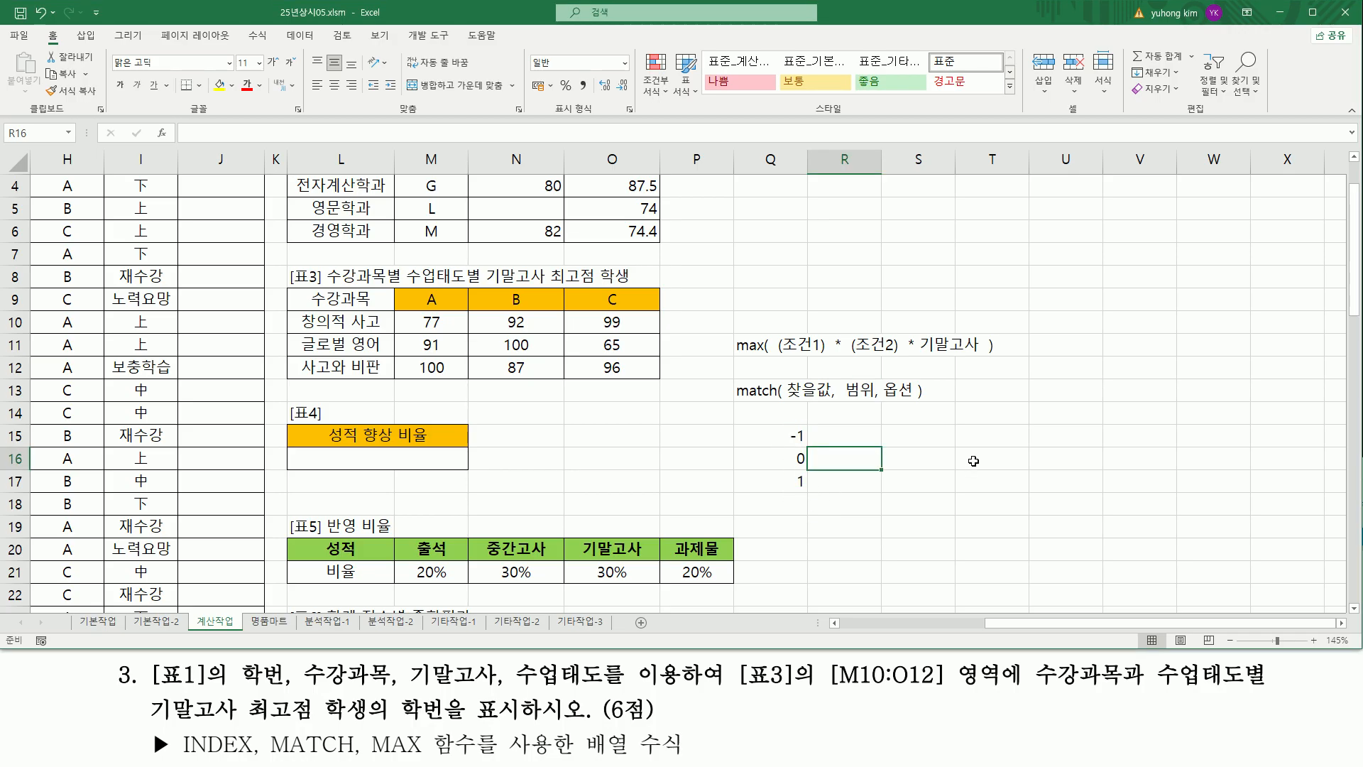
# - Label MATCH option 0 as "정렬X" in cell R16
pyautogui.moveTo(840, 376); pyautogui.dragTo(877, 406)
pyautogui.press('Escape')
pyautogui.click(841, 459)
pyautogui.write('정려')
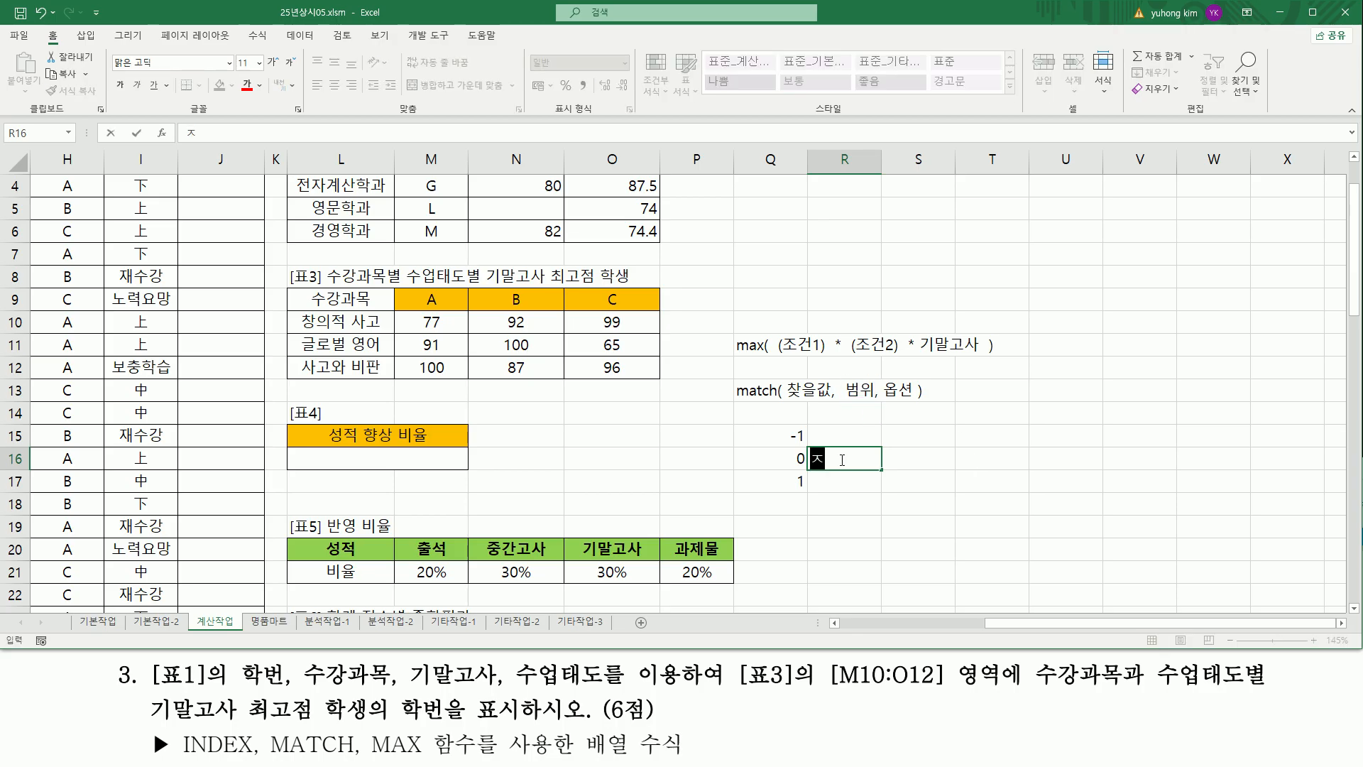
pyautogui.write('ㄹ')
pyautogui.press('Return')
# - Label MATCH option -1 as "내림차순" in R15 and option 1 as "오름차순" in R17
pyautogui.press('Up')
pyautogui.press('Up')
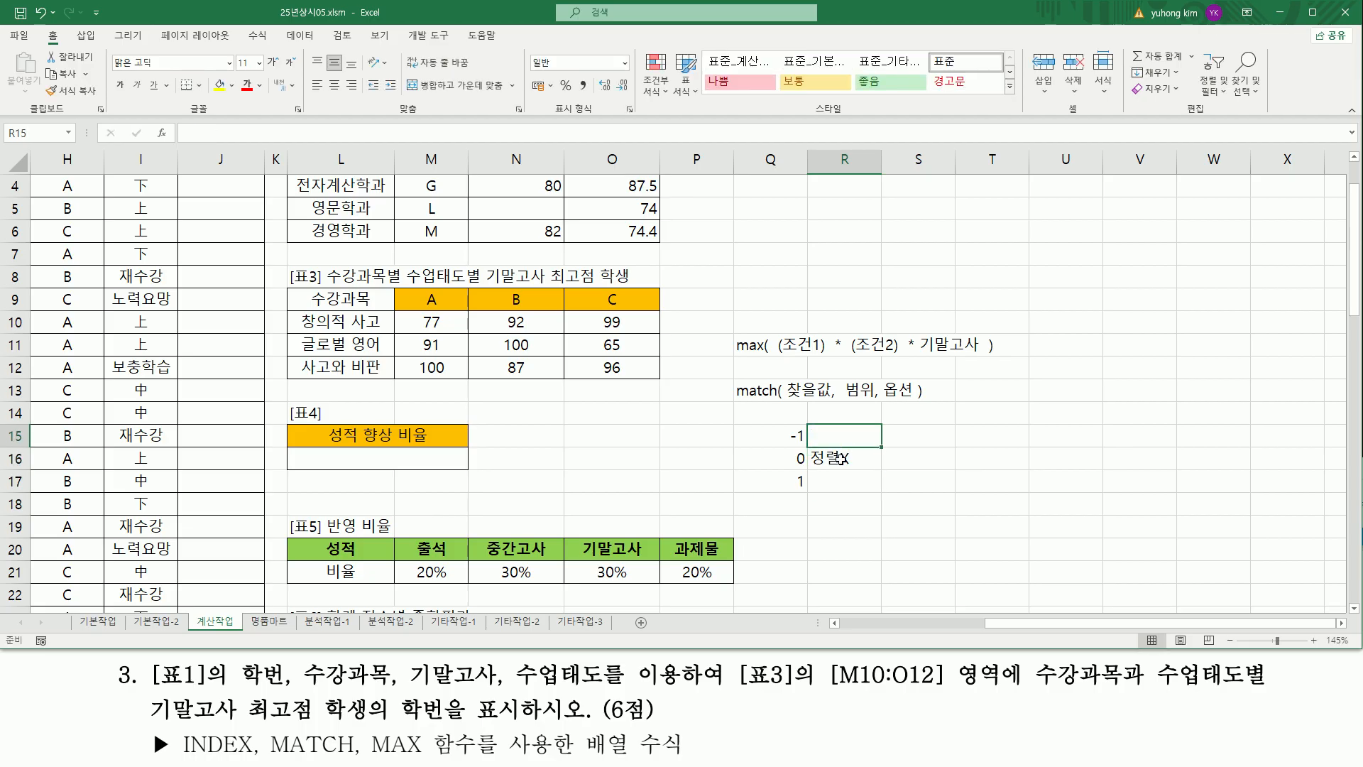
pyautogui.write('ㄴㅐㄹㅣㅁㅊㅏㅅㅜㄴ')
pyautogui.press('Return')
pyautogui.press('Return')
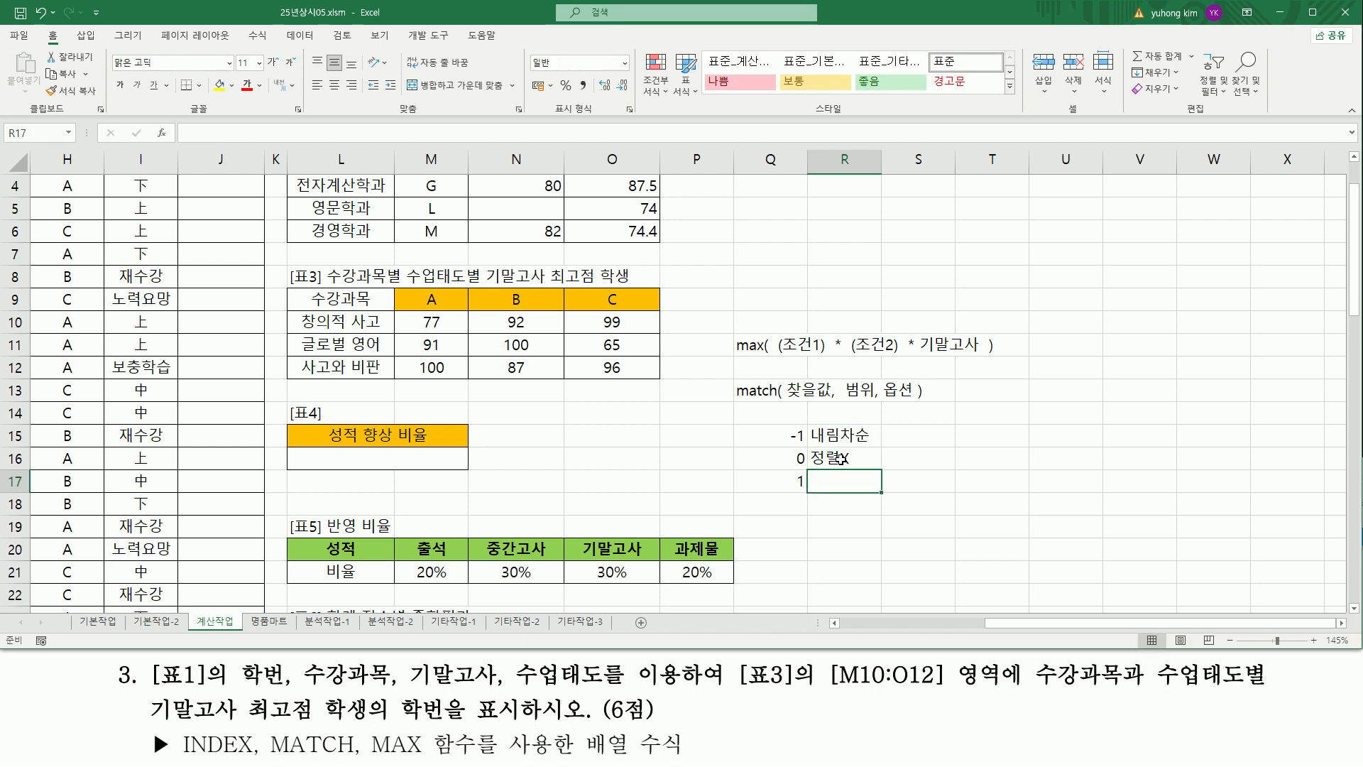
pyautogui.write('오름차순')
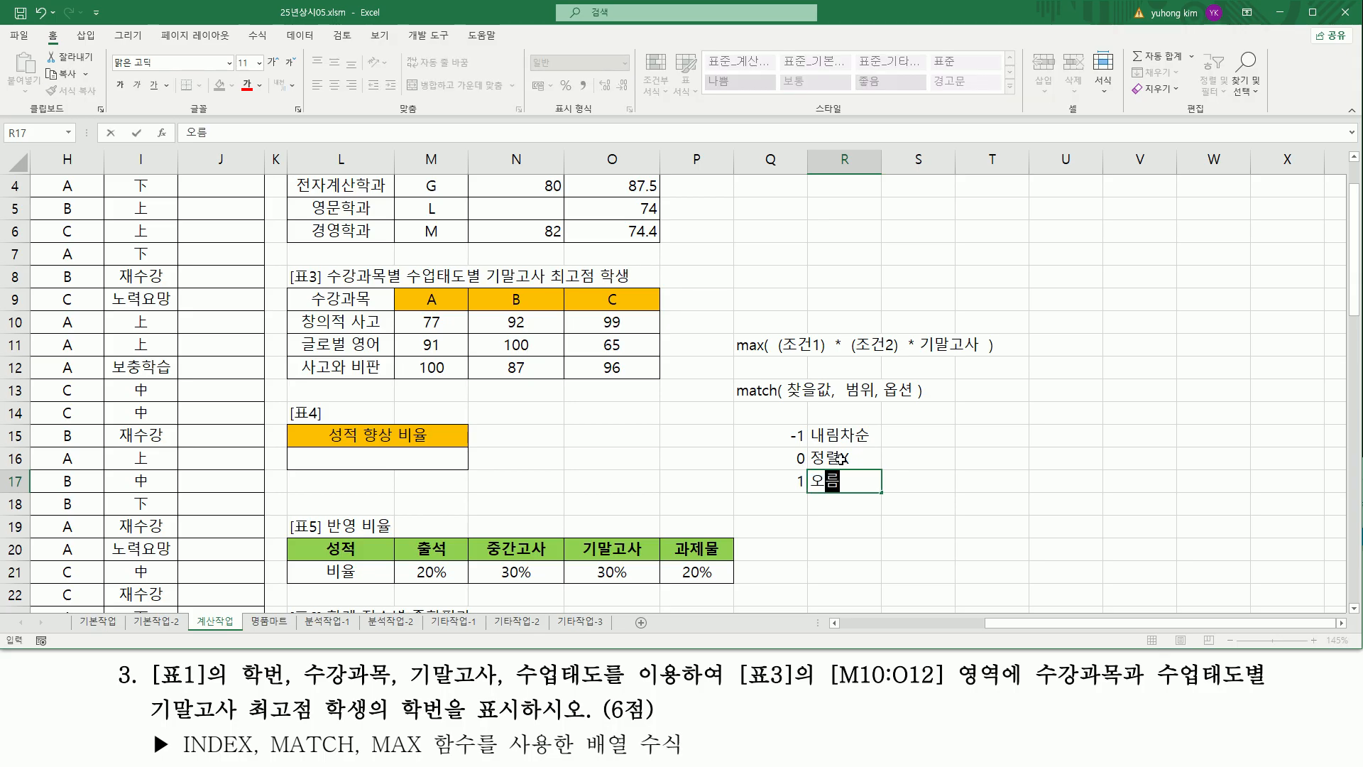
pyautogui.press('Return')
pyautogui.press('Up')
pyautogui.press('Up')
pyautogui.press('Up')
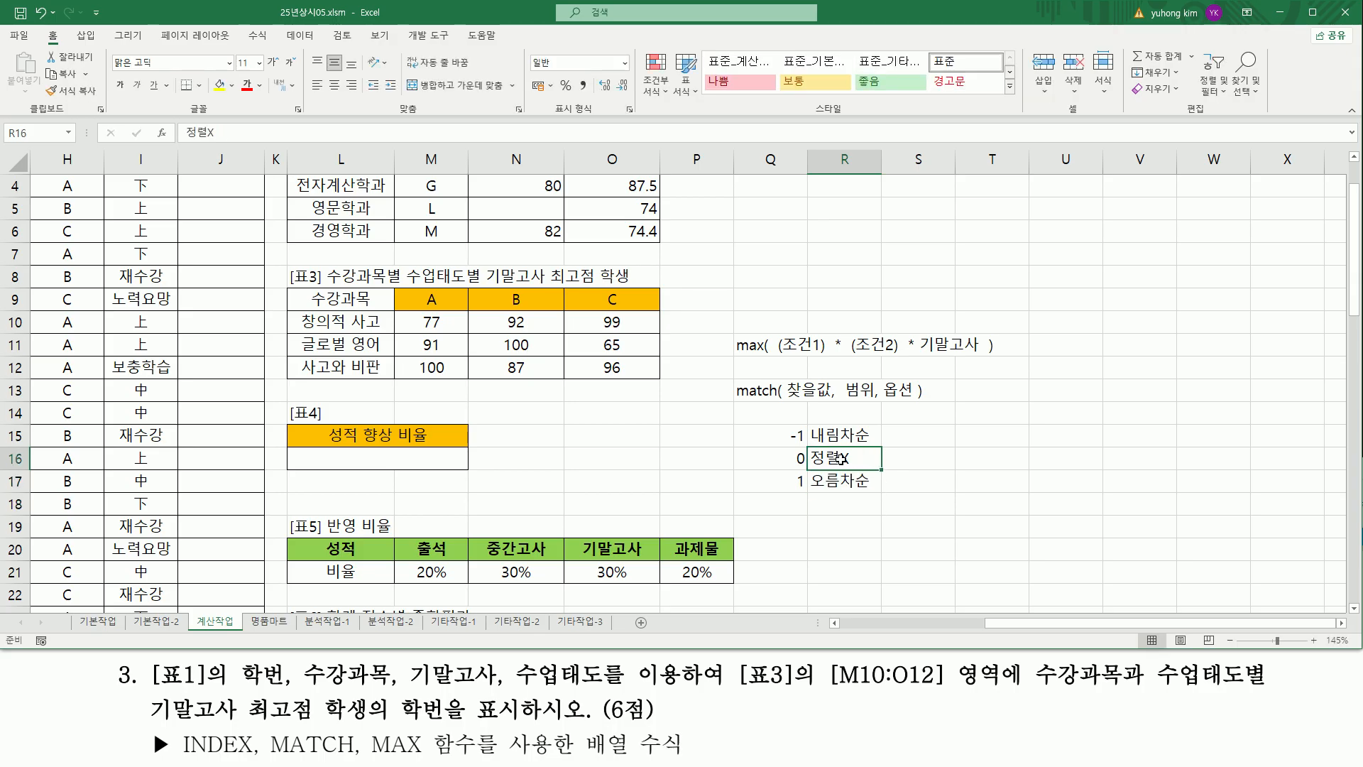
# - Describe MATCH option 0 in S16 as "첫번째로 정확하게 일치하는 값"
pyautogui.click(1018, 372)
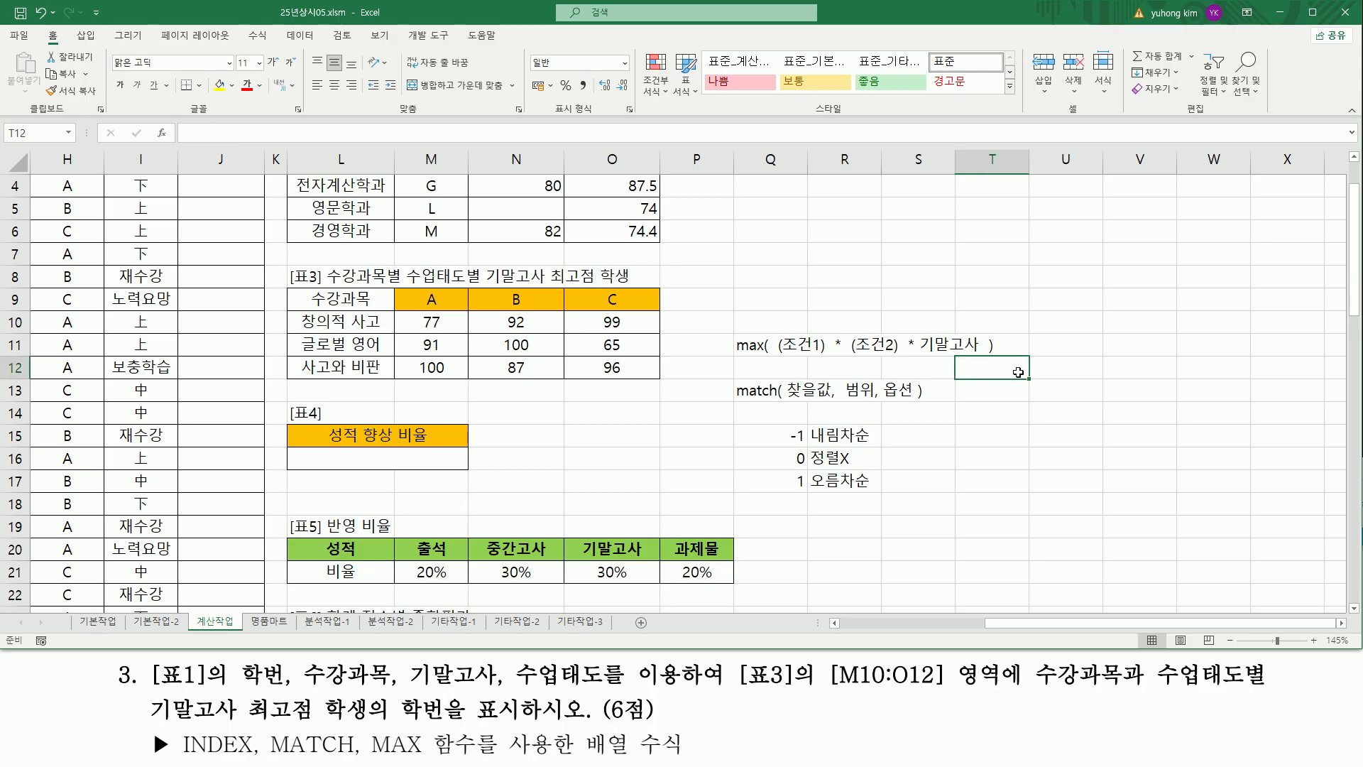
pyautogui.click(906, 467)
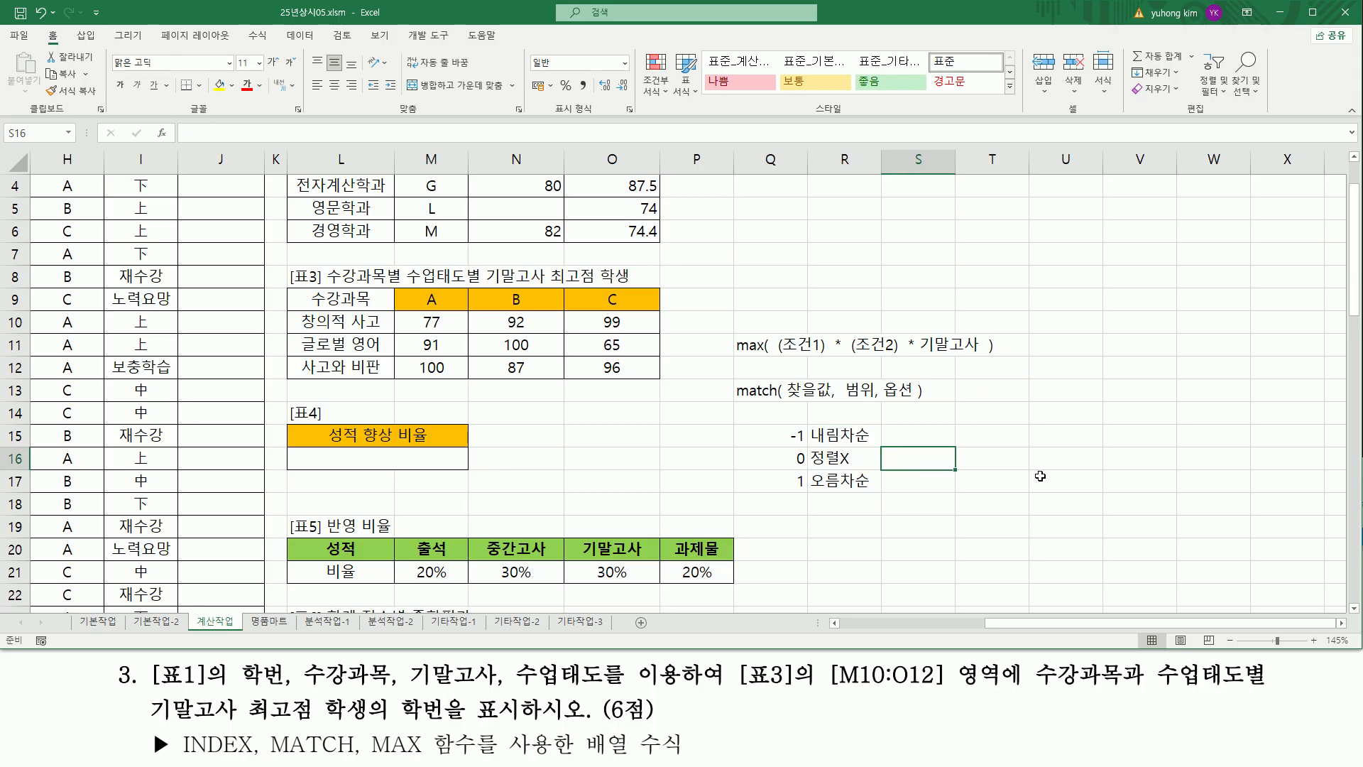
pyautogui.write('첫번째로')
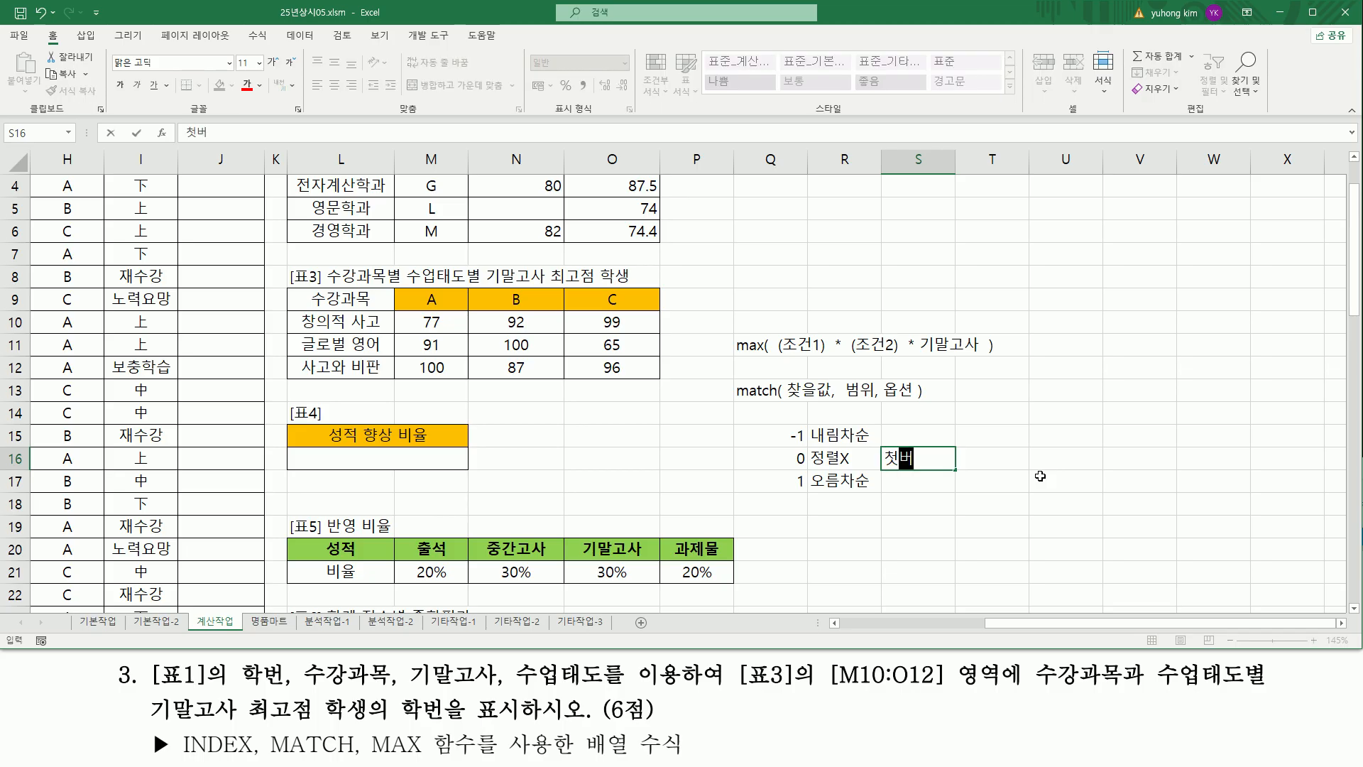
pyautogui.write(' 정확하')
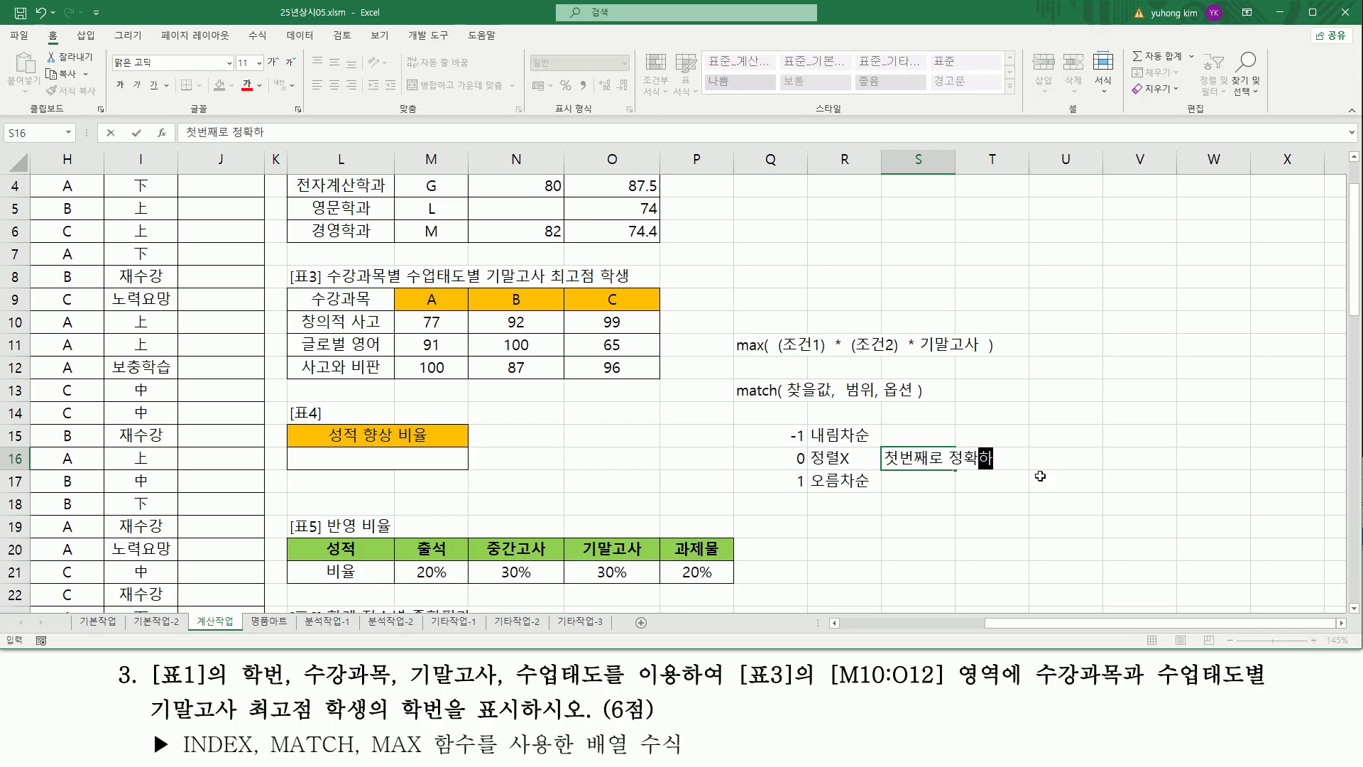
pyautogui.write('게 이ㄹ치하는 ')
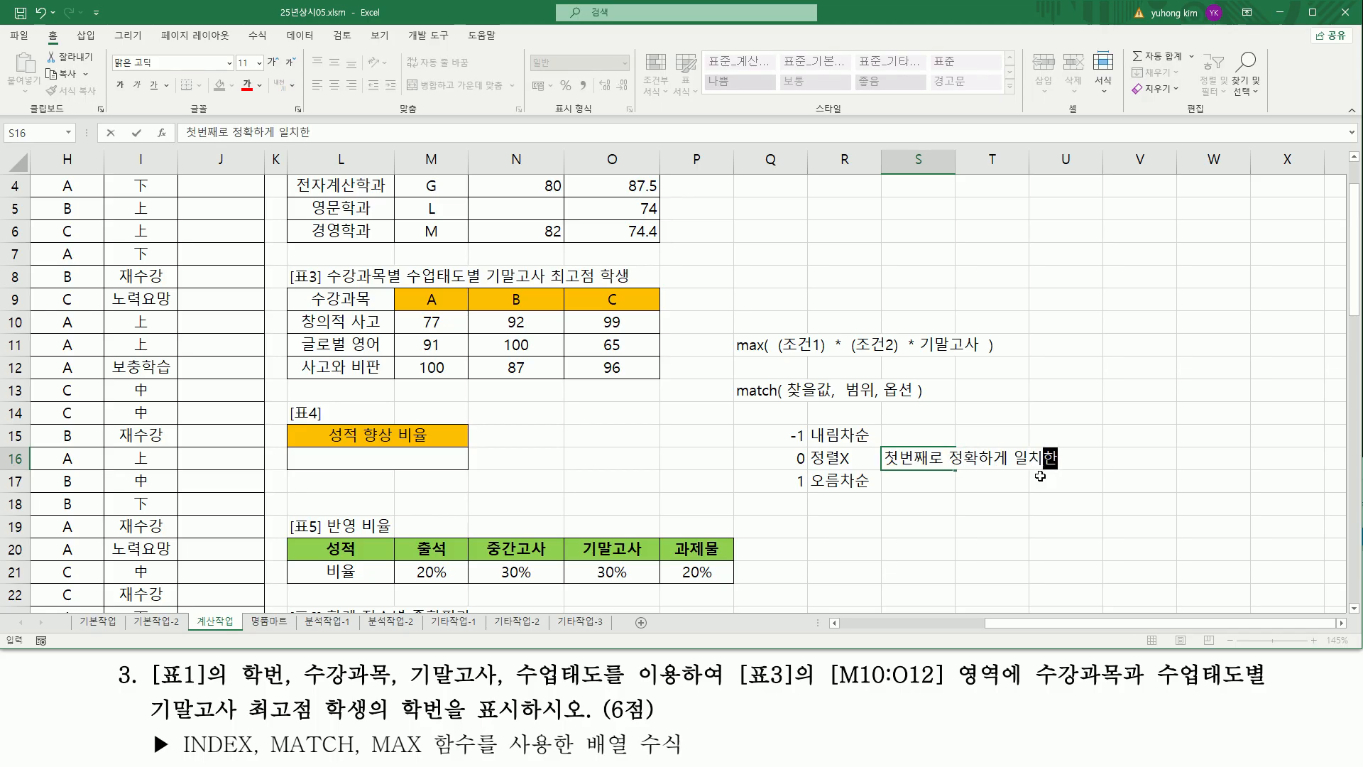
pyautogui.write('값')
pyautogui.press('Return')
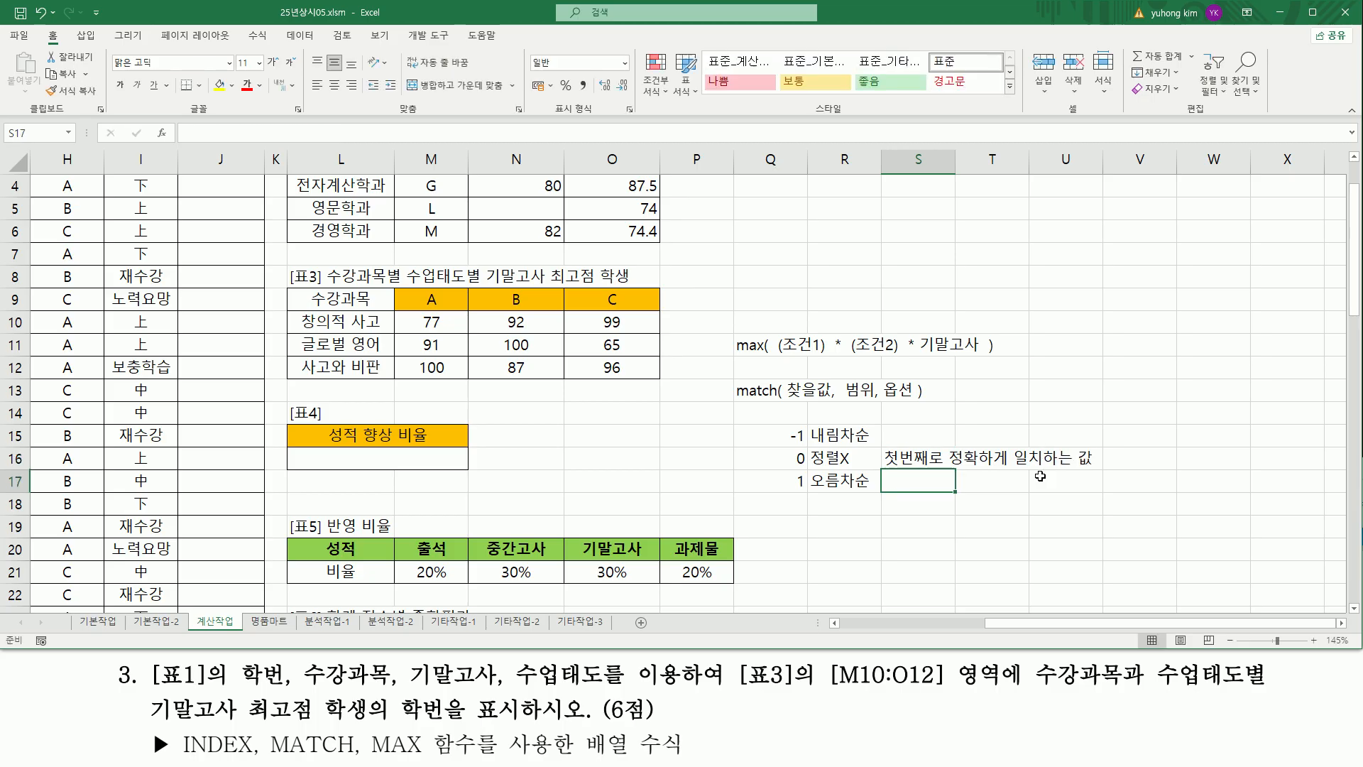
# - Describe MATCH option -1 in S15 as "크거나 같은값중 가장 작은값"
pyautogui.press('Up')
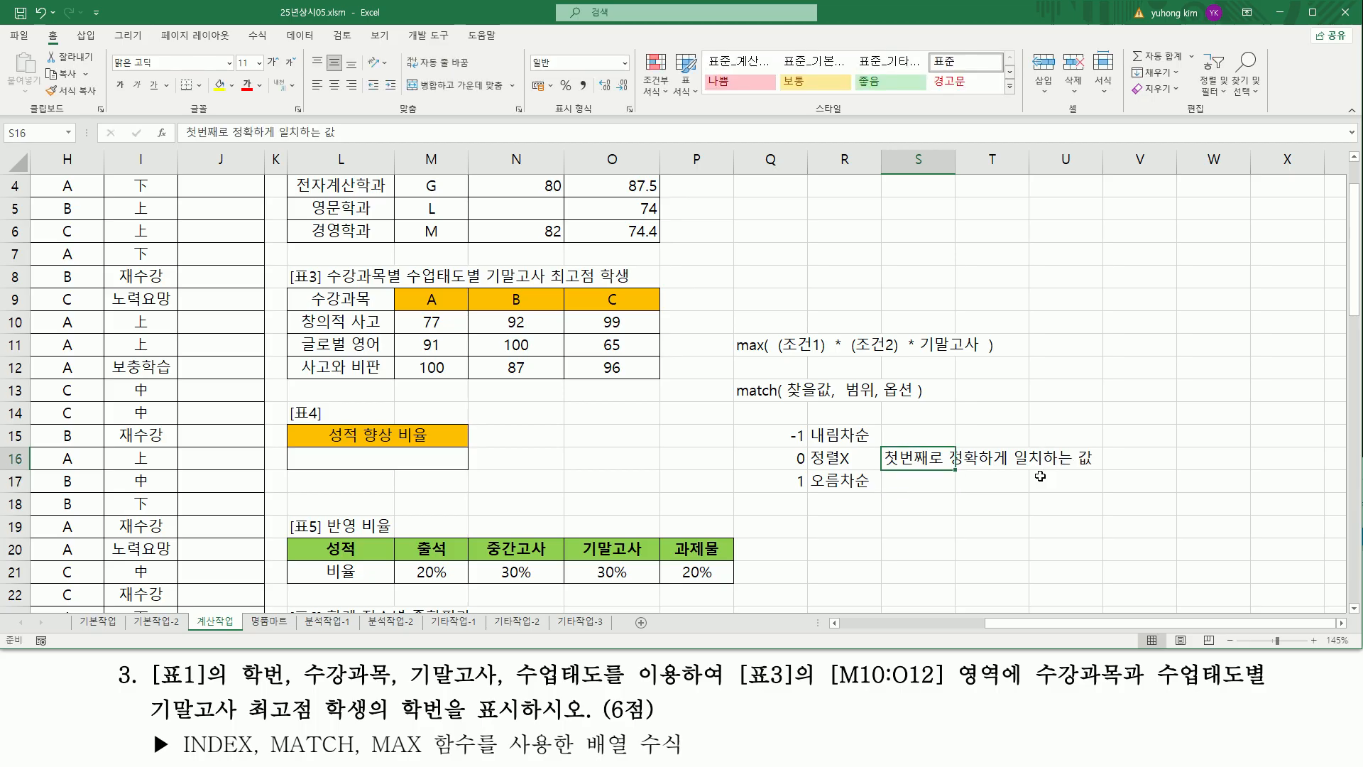
pyautogui.press('Up')
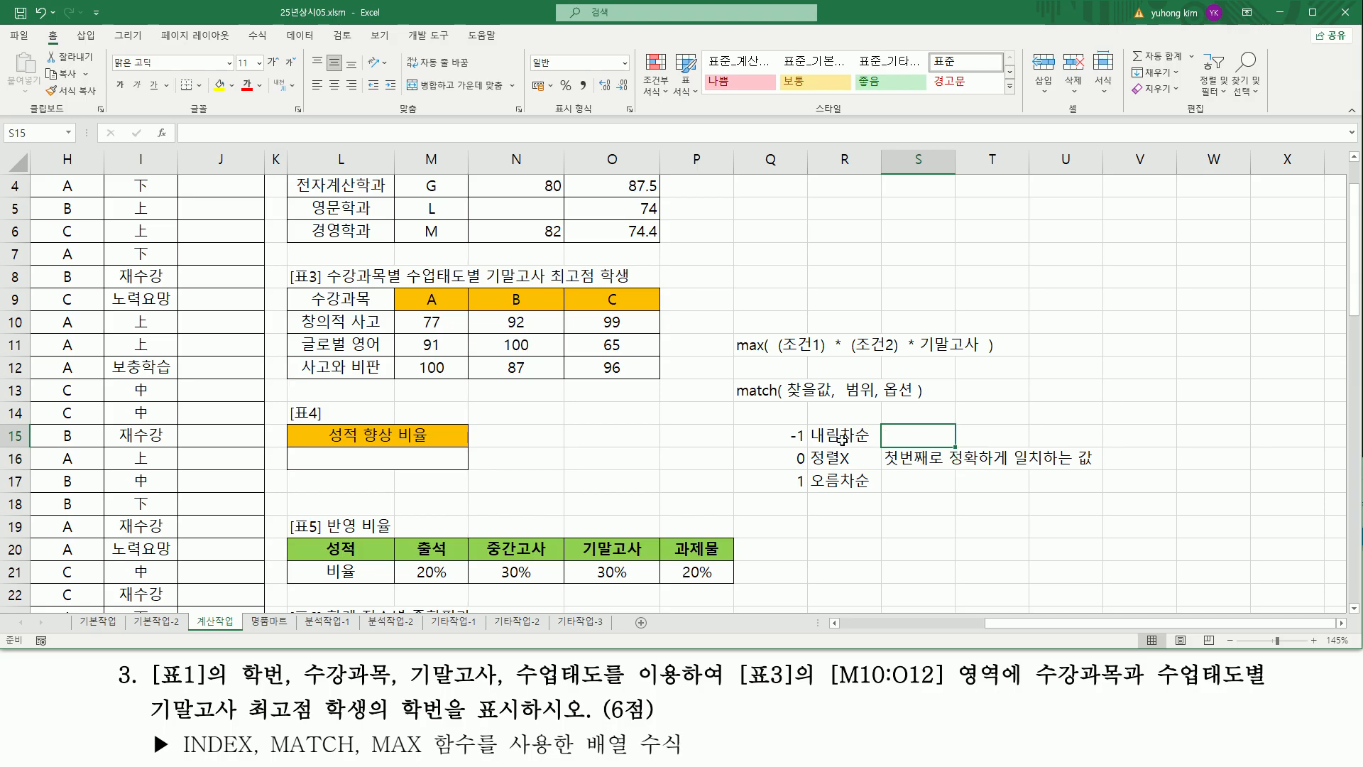
pyautogui.moveTo(844, 380); pyautogui.dragTo(873, 399)
pyautogui.moveTo(809, 443); pyautogui.dragTo(869, 443)
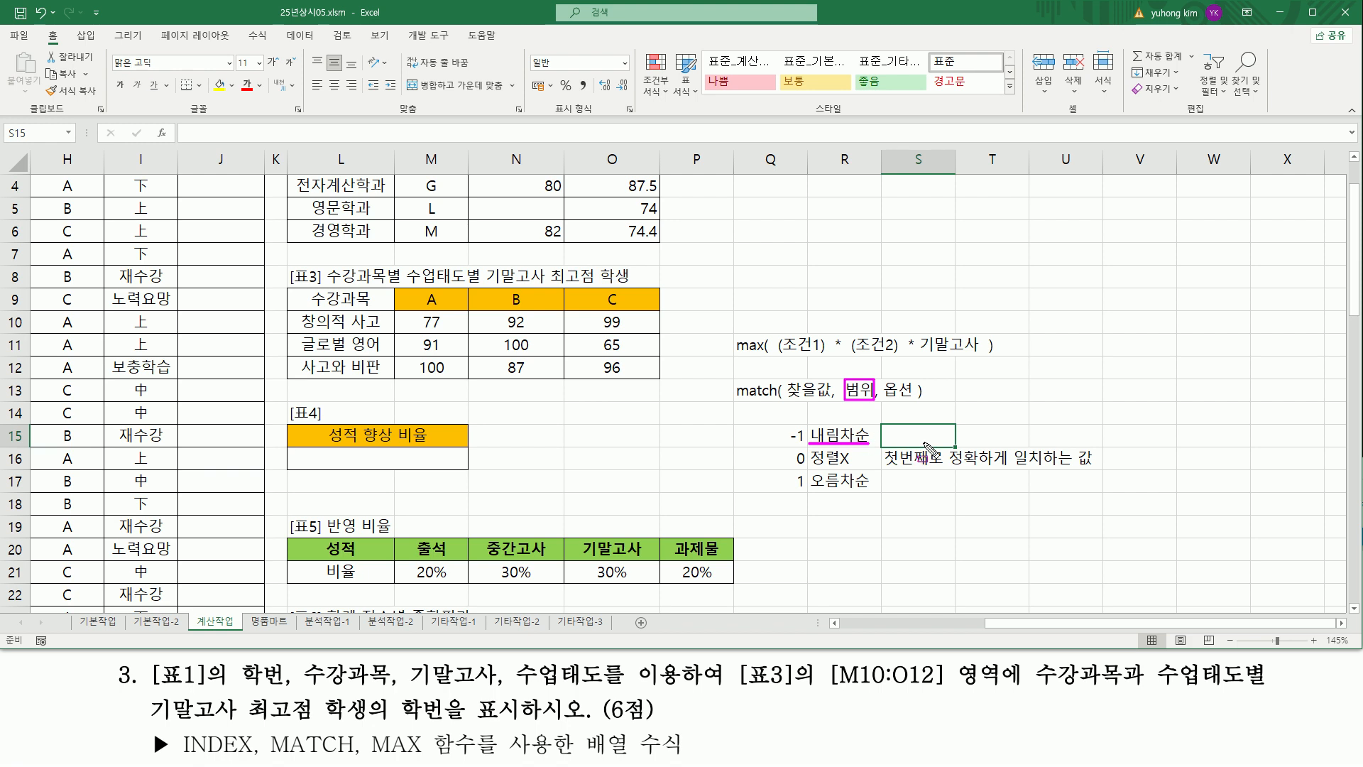
pyautogui.press('Escape')
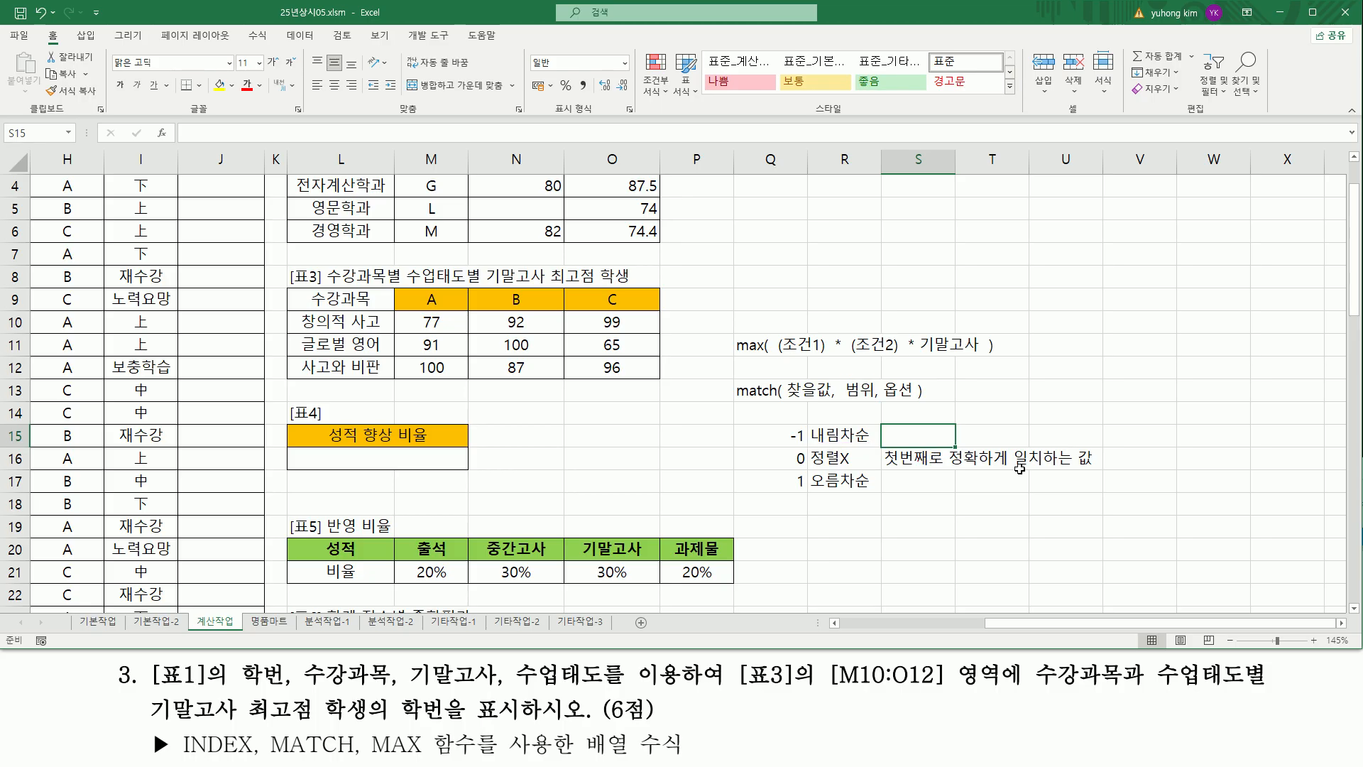
pyautogui.write('크거나 가')
pyautogui.write('ㅌㅇ')
pyautogui.write('값')
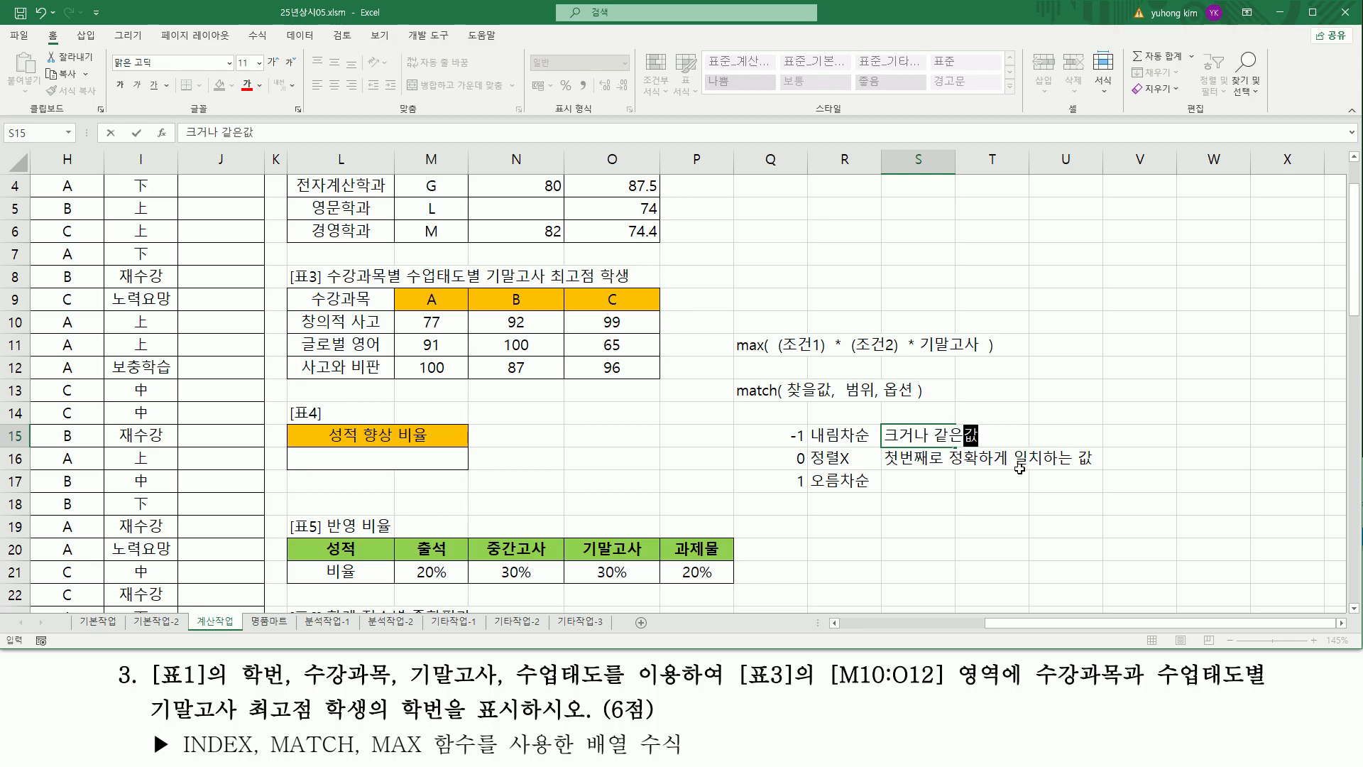
pyautogui.write('중 가장')
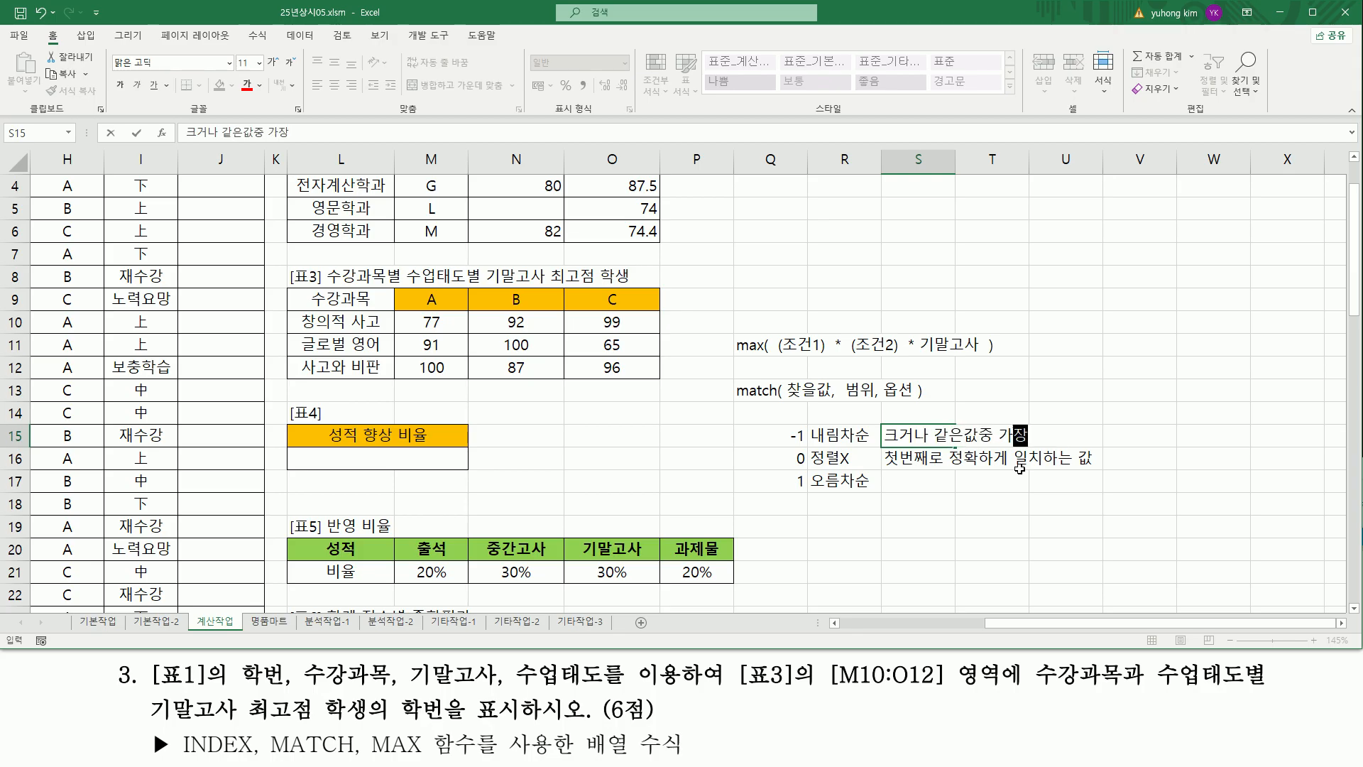
pyautogui.write('작은갑')
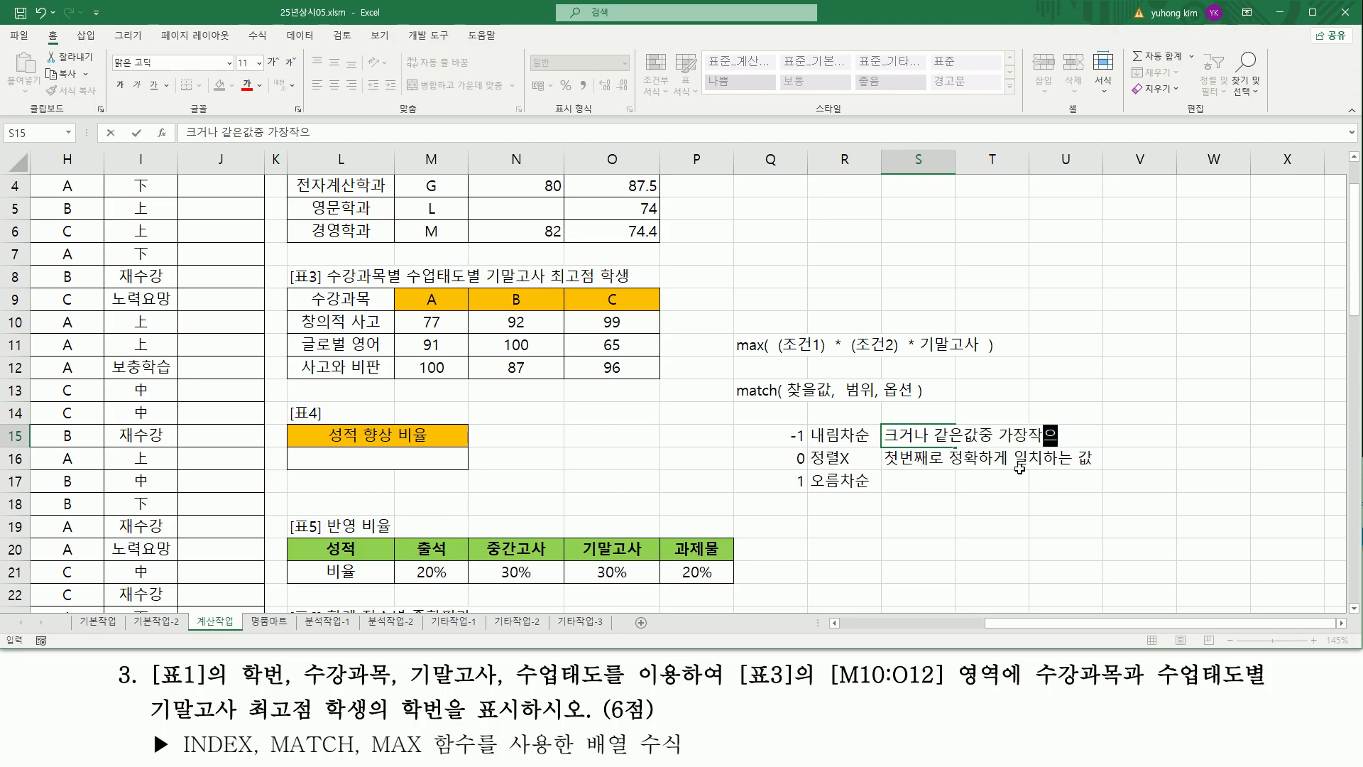
pyautogui.press('F2')
pyautogui.press('Left')
pyautogui.press('Left')
pyautogui.press('Left')
pyautogui.press('Return')
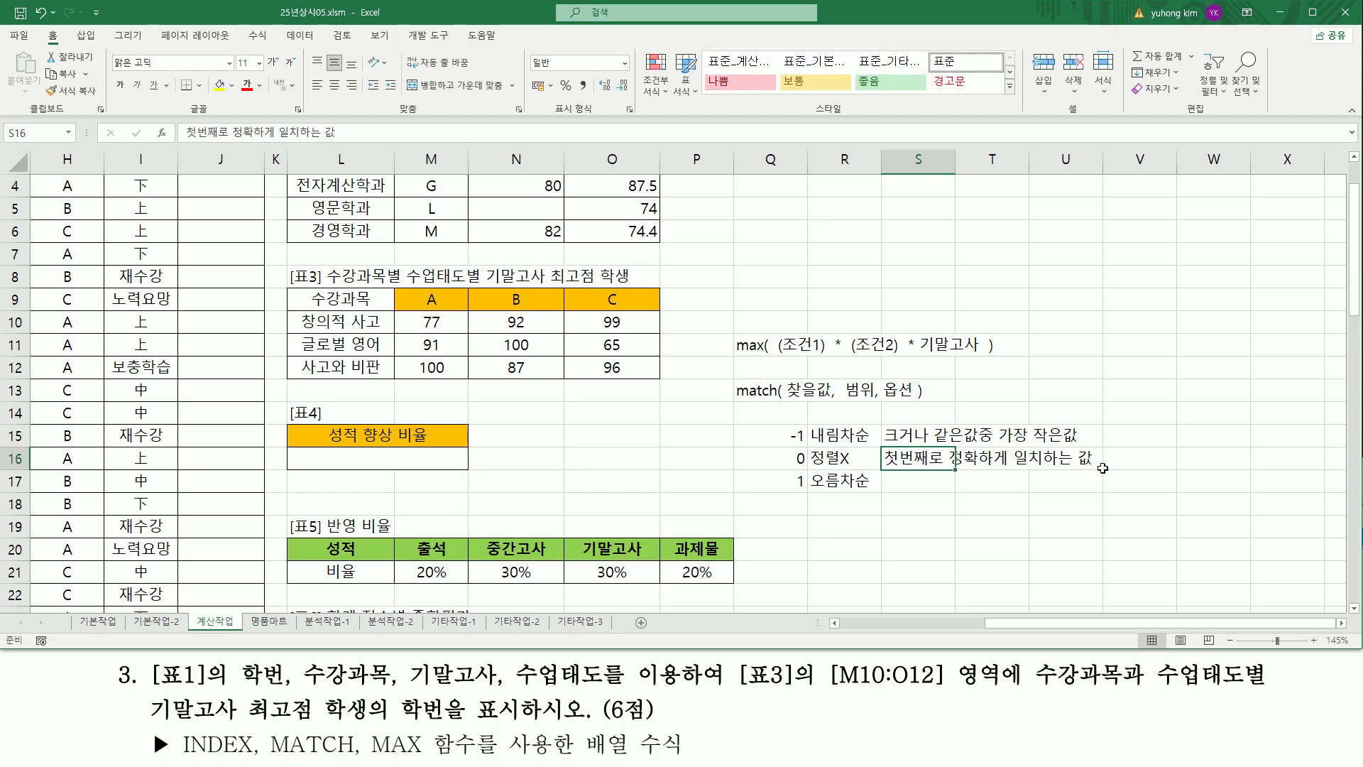
# - Copy the option description from S15 into S17 beside the 오름차순 label
pyautogui.click(918, 437)
pyautogui.hotkey('ctrl', 'c')
pyautogui.click(902, 482)
pyautogui.hotkey('ctrl', 'v')
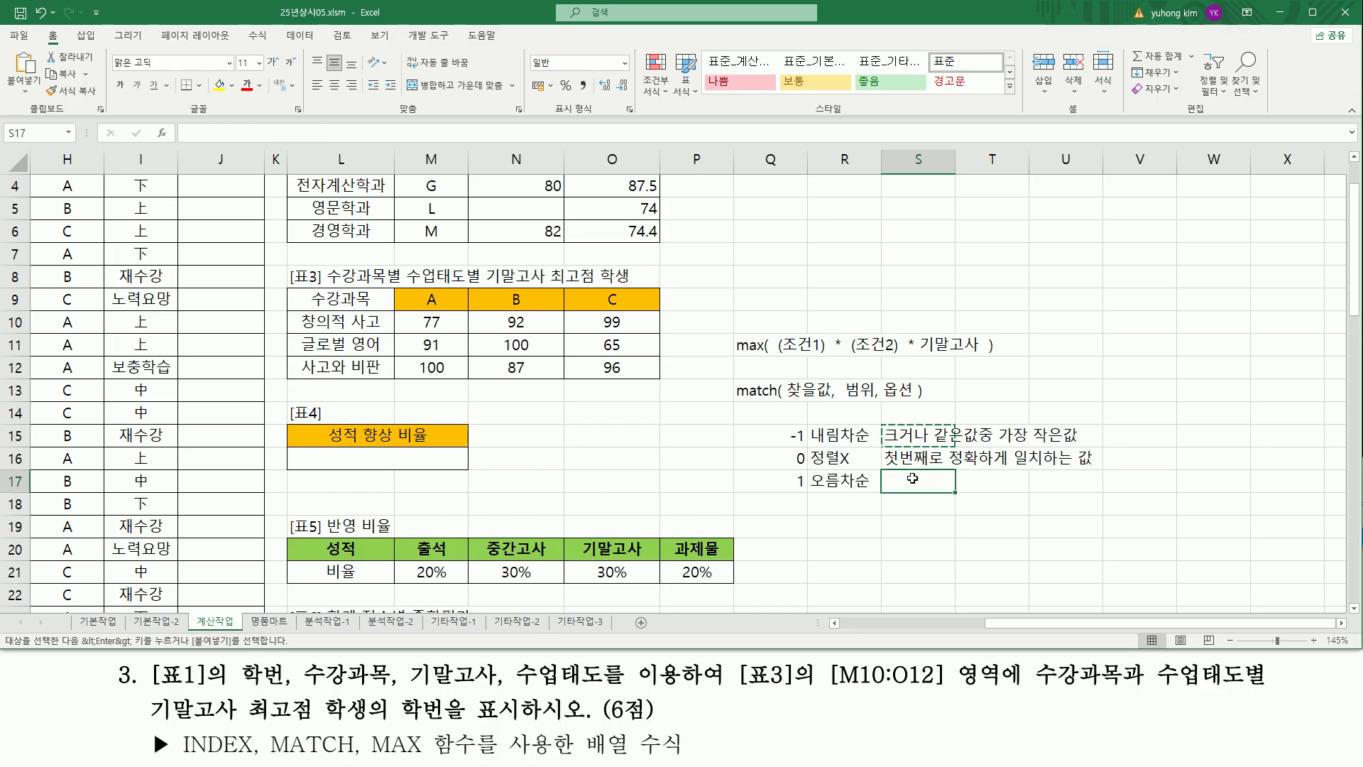
pyautogui.moveTo(785, 491); pyautogui.dragTo(873, 491)
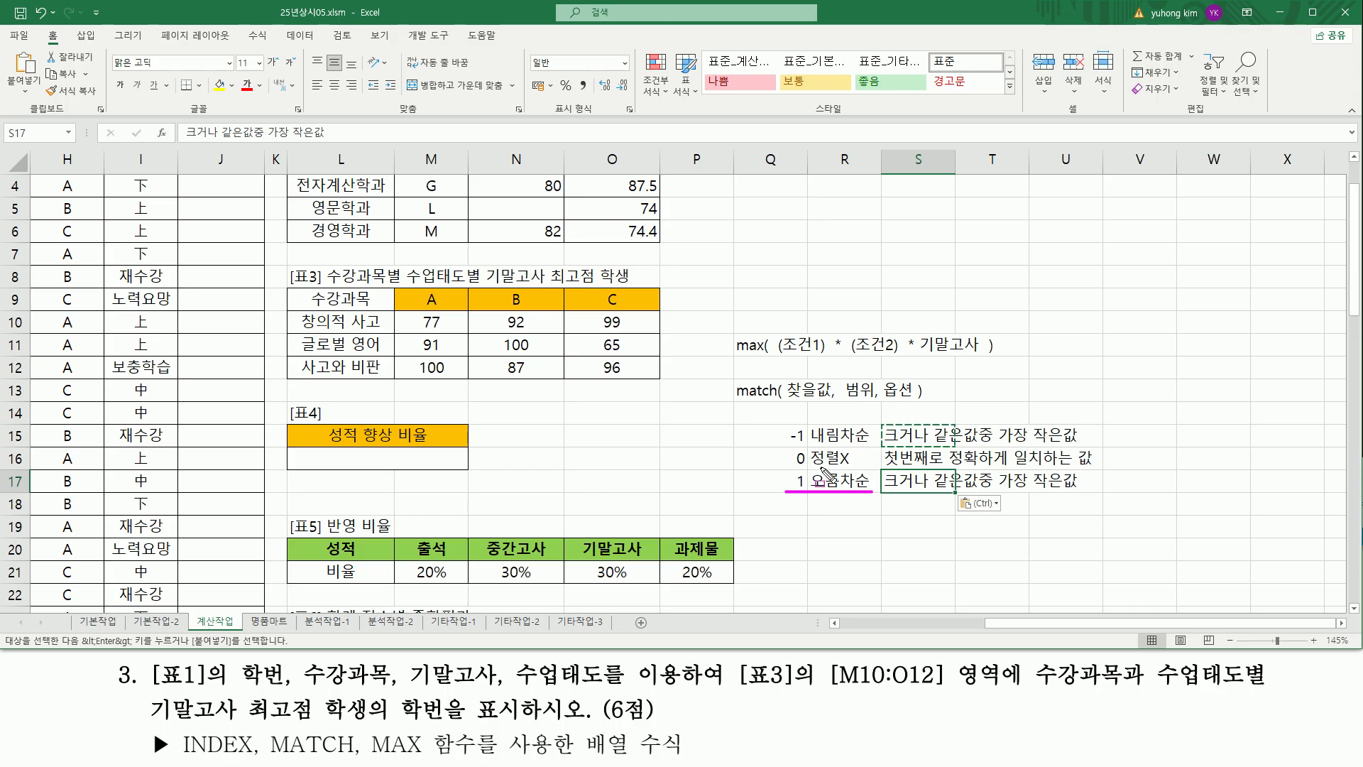
# - Change the option 1 description in S17 to "작거나 같은값중 가장 큰값"
pyautogui.doubleClick(911, 483)
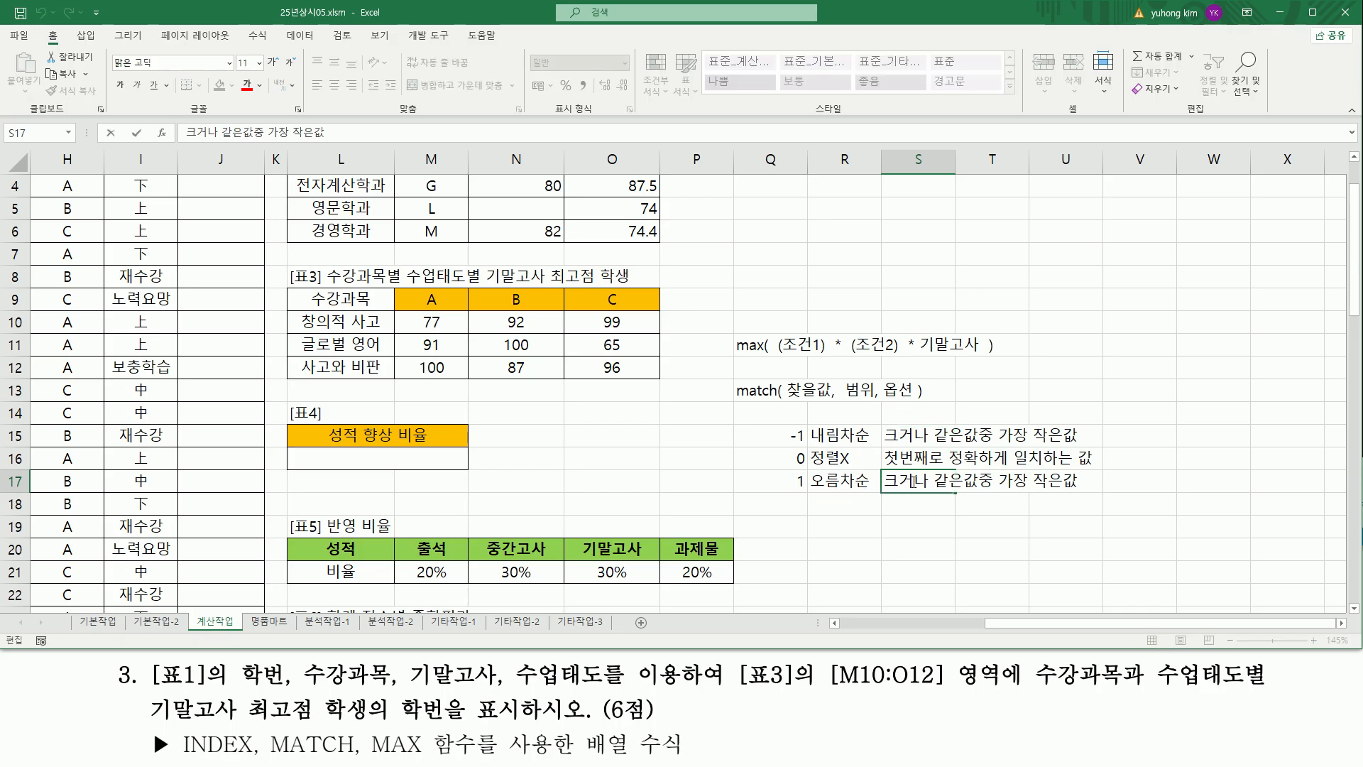
pyautogui.press('BackSpace')
pyautogui.write('작')
pyautogui.press('Delete')
pyautogui.press('Delete')
pyautogui.write('ㅋ')
pyautogui.press('Return')
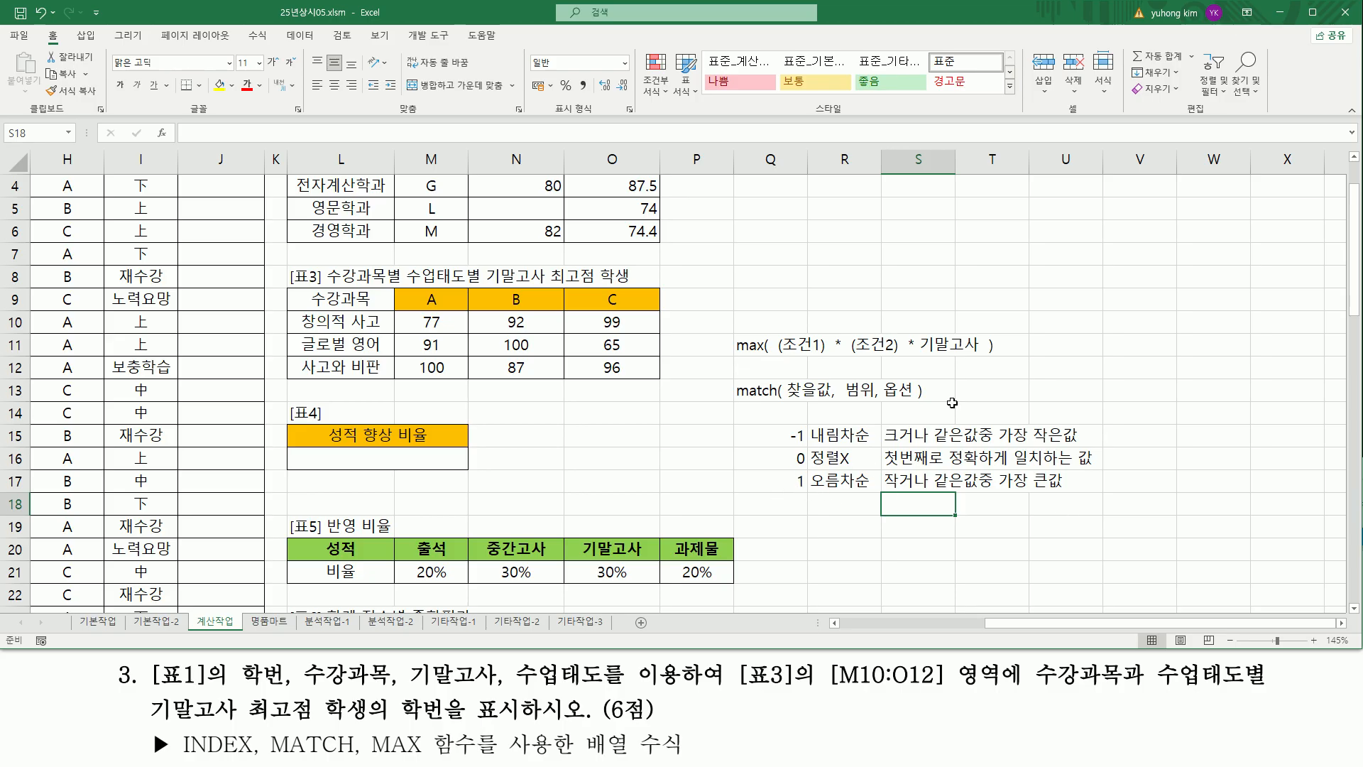
# - Examine the maximum scores in M10:O12 against the sort order of the 기말고사 range F4:F30
pyautogui.moveTo(408, 313)
pyautogui.mouseDown()
pyautogui.moveTo(425, 359)
pyautogui.moveTo(642, 378)
pyautogui.mouseUp()
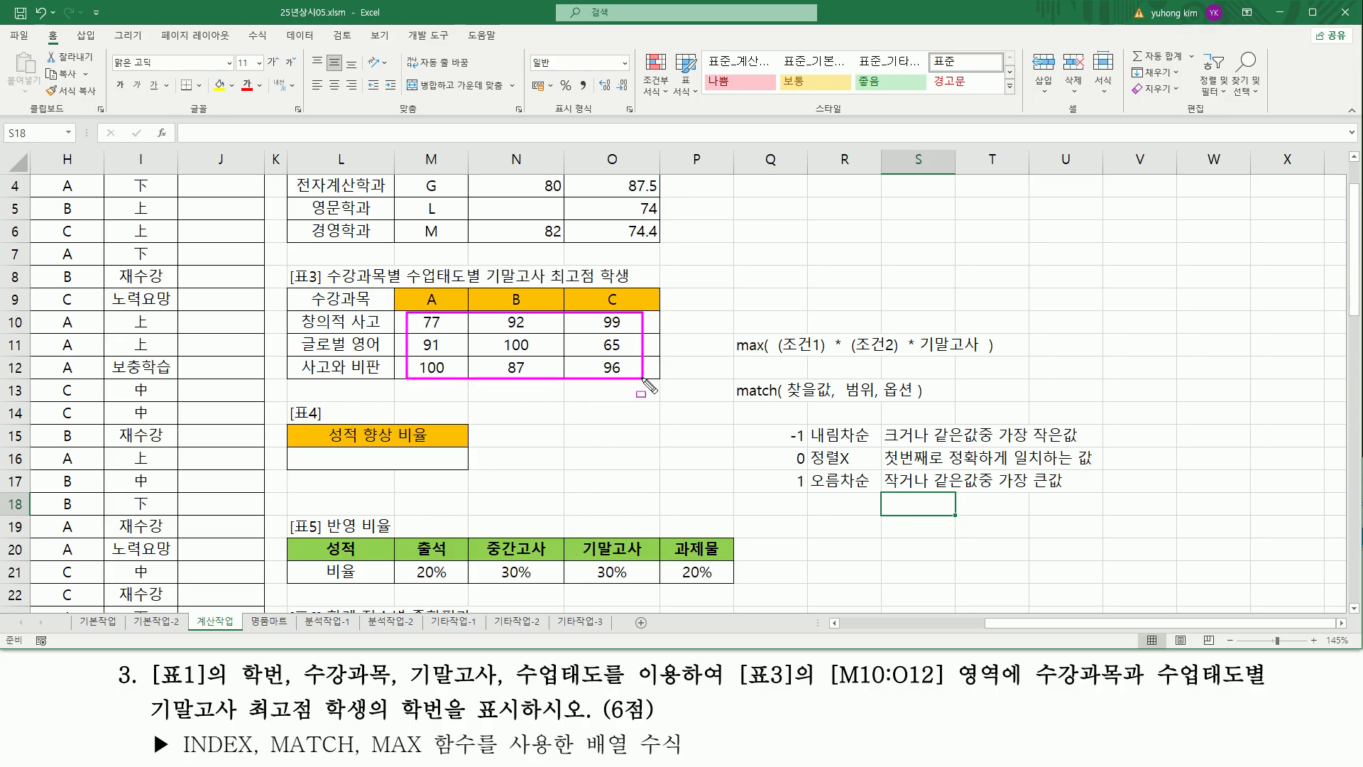
pyautogui.moveTo(643, 378)
pyautogui.mouseDown()
pyautogui.moveTo(461, 347)
pyautogui.moveTo(459, 331)
pyautogui.moveTo(634, 378)
pyautogui.mouseUp()
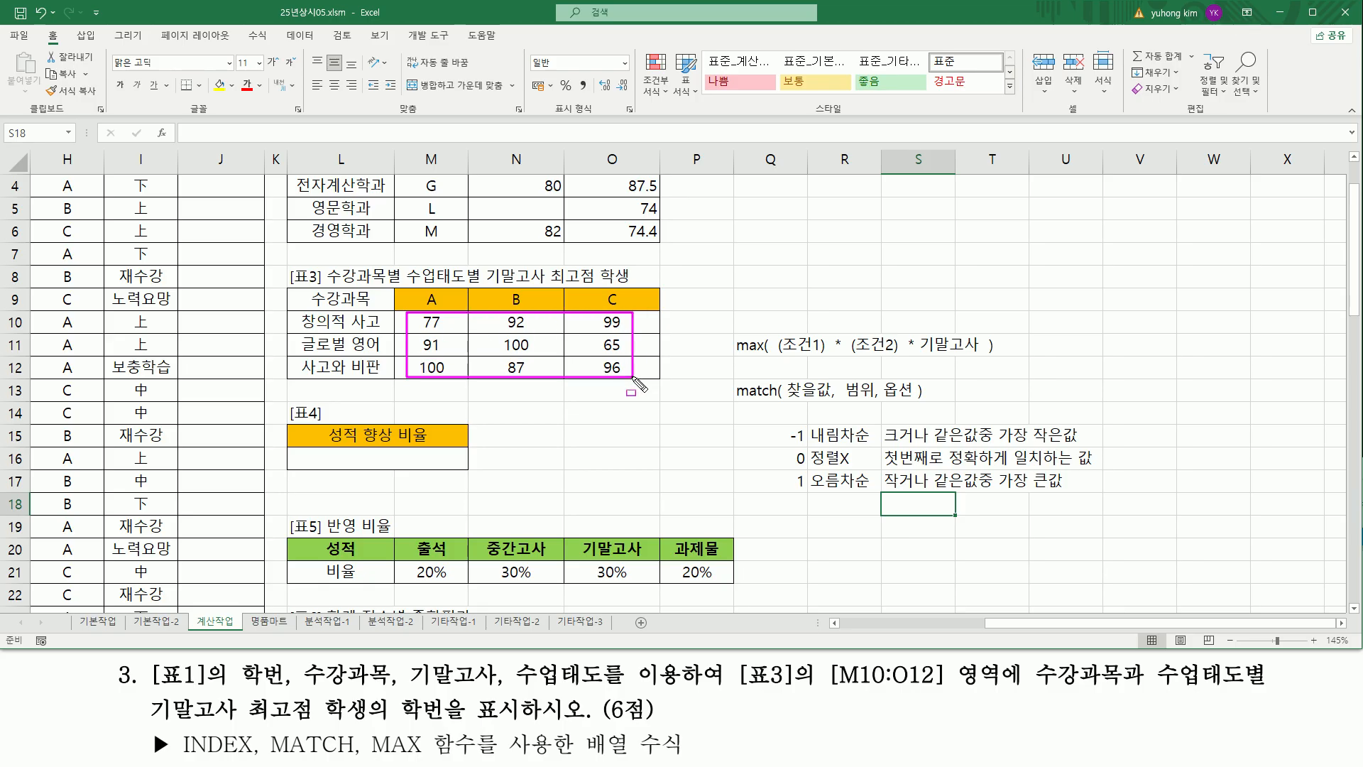
pyautogui.press('Escape')
pyautogui.click(897, 623)
pyautogui.scroll(1, 568, 426)
pyautogui.moveTo(398, 266); pyautogui.dragTo(414, 743)
pyautogui.scroll(4, 419, 529)
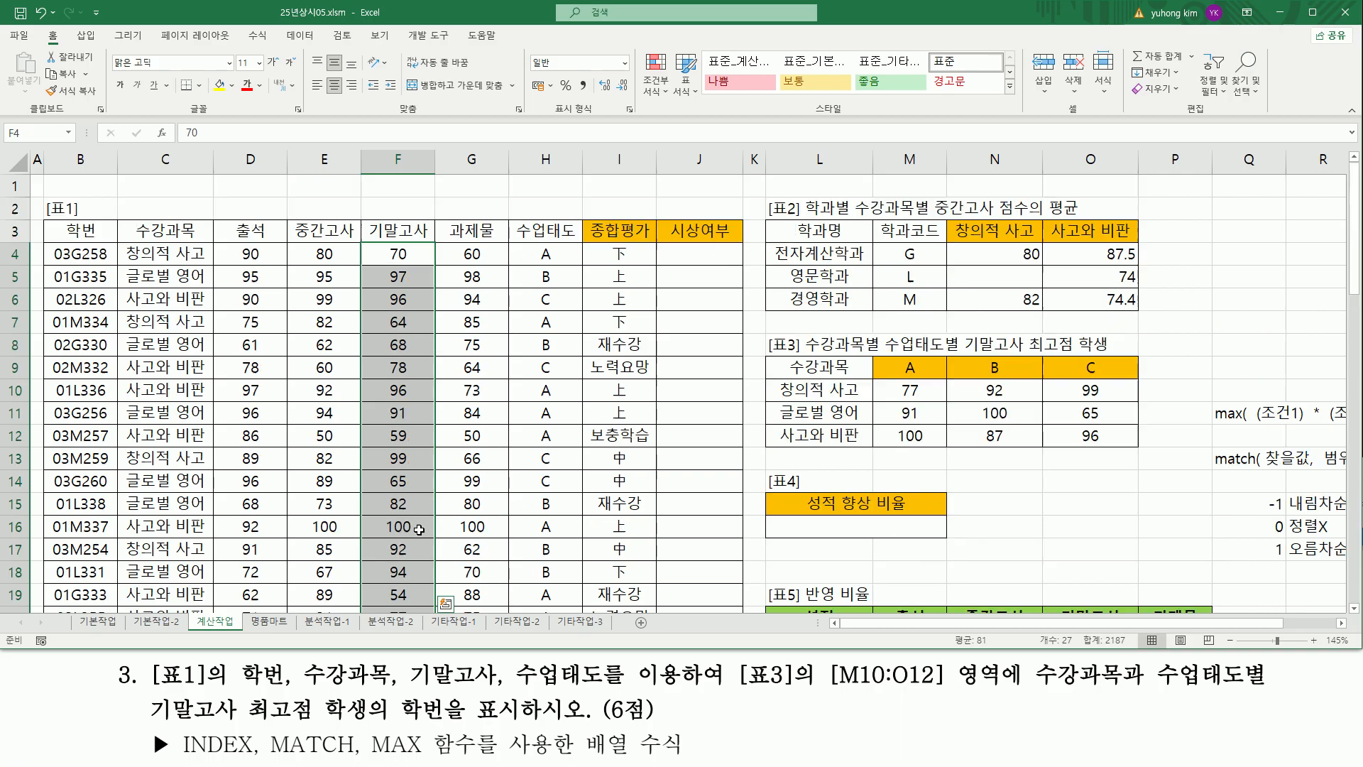
pyautogui.scroll(-2, 419, 530)
pyautogui.scroll(2, 419, 529)
pyautogui.moveTo(370, 241); pyautogui.dragTo(426, 613)
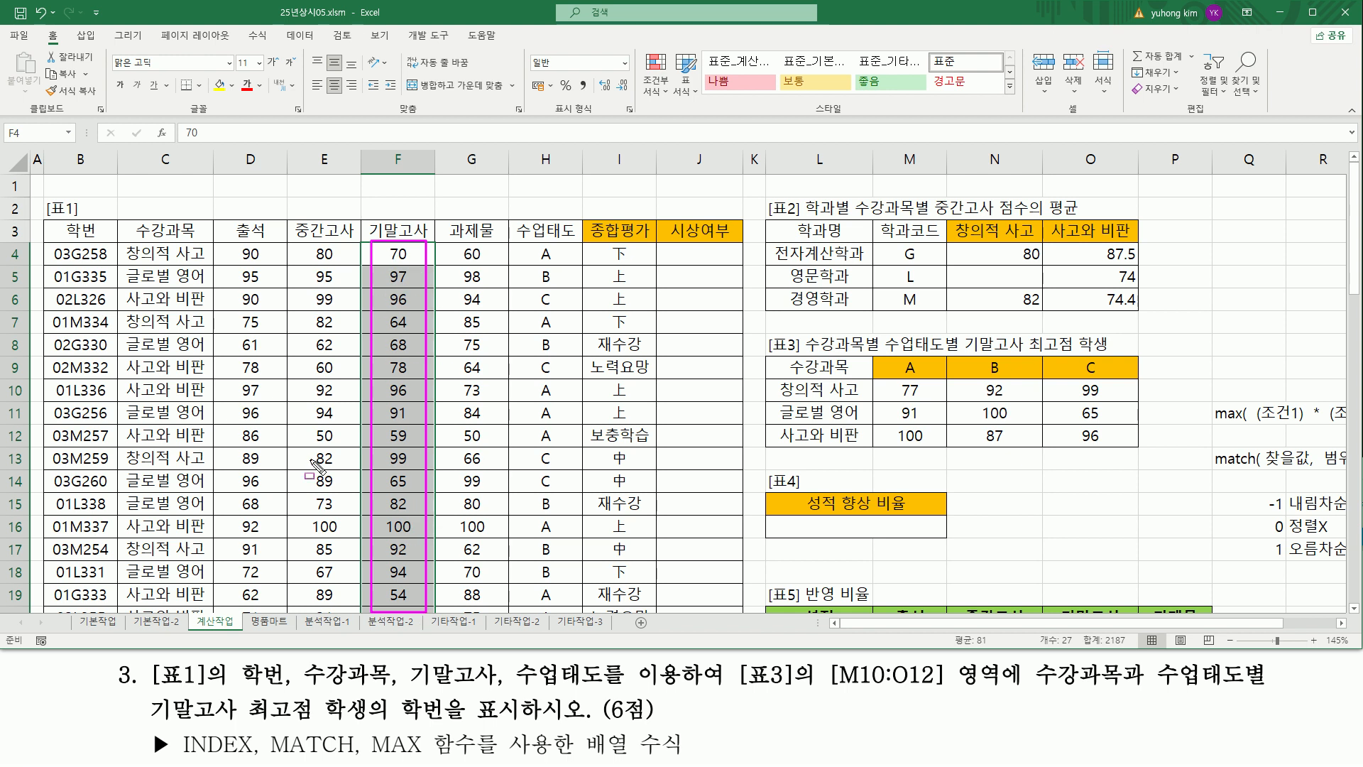
# - Review the MATCH option notes in Q15:S17 to decide which option suits the 기말고사 range
pyautogui.click(1338, 622)
pyautogui.click(1338, 623)
pyautogui.doubleClick(1338, 622)
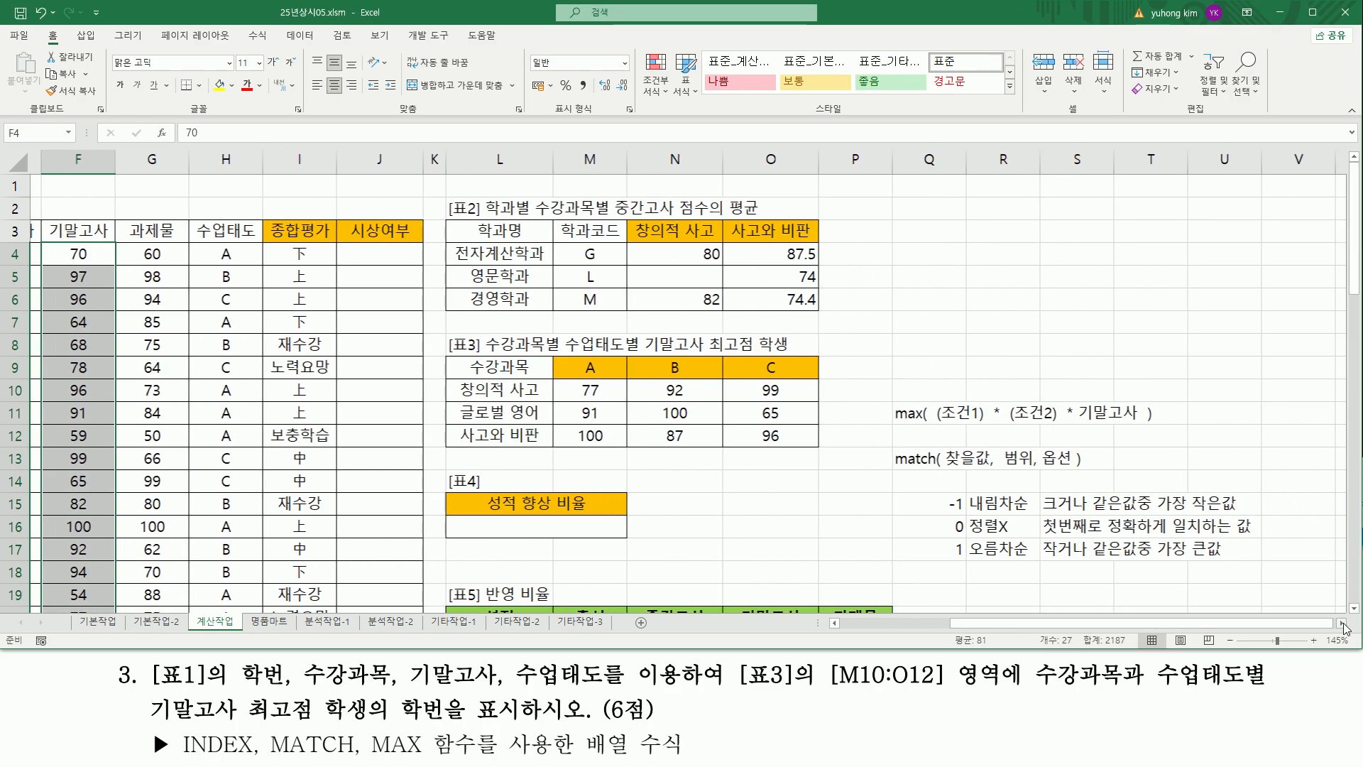
pyautogui.moveTo(959, 534); pyautogui.dragTo(1007, 534)
pyautogui.moveTo(1031, 444); pyautogui.dragTo(1065, 473)
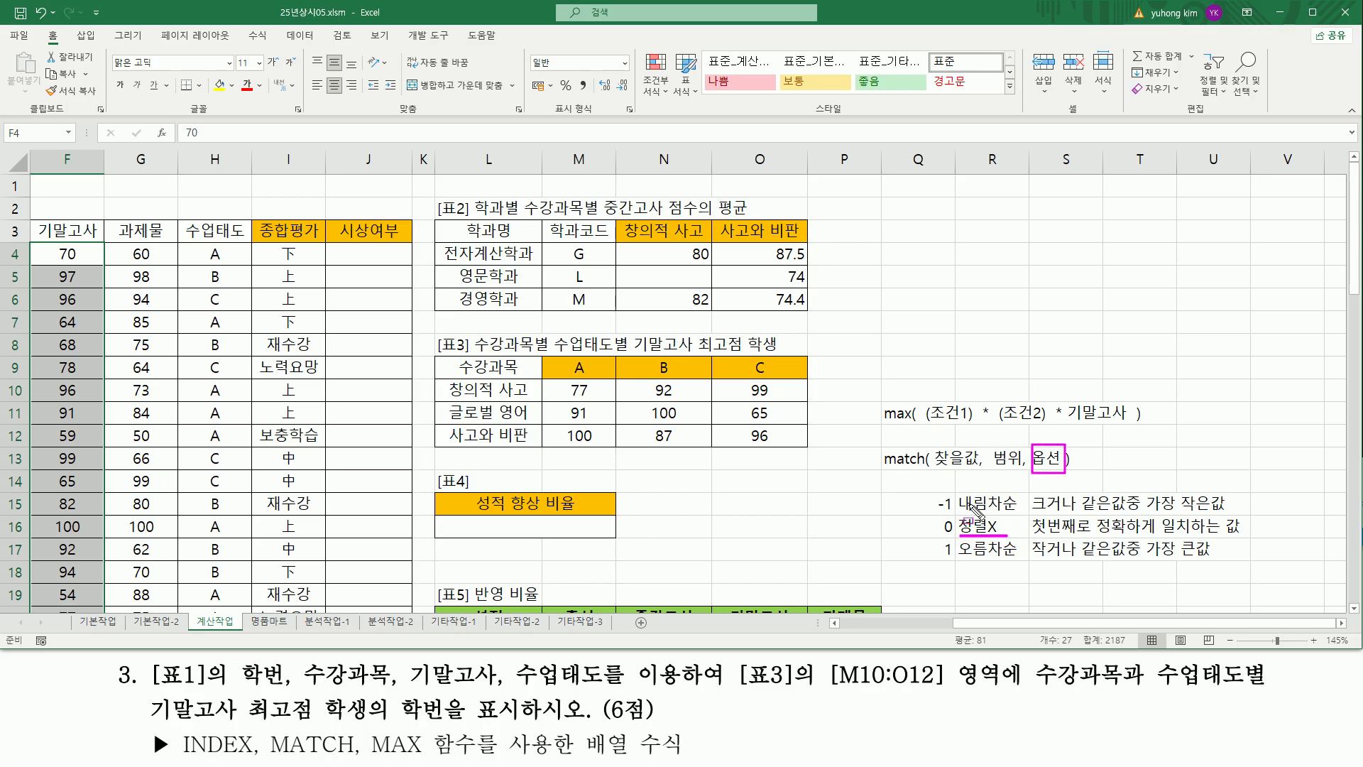
pyautogui.moveTo(929, 515); pyautogui.dragTo(959, 537)
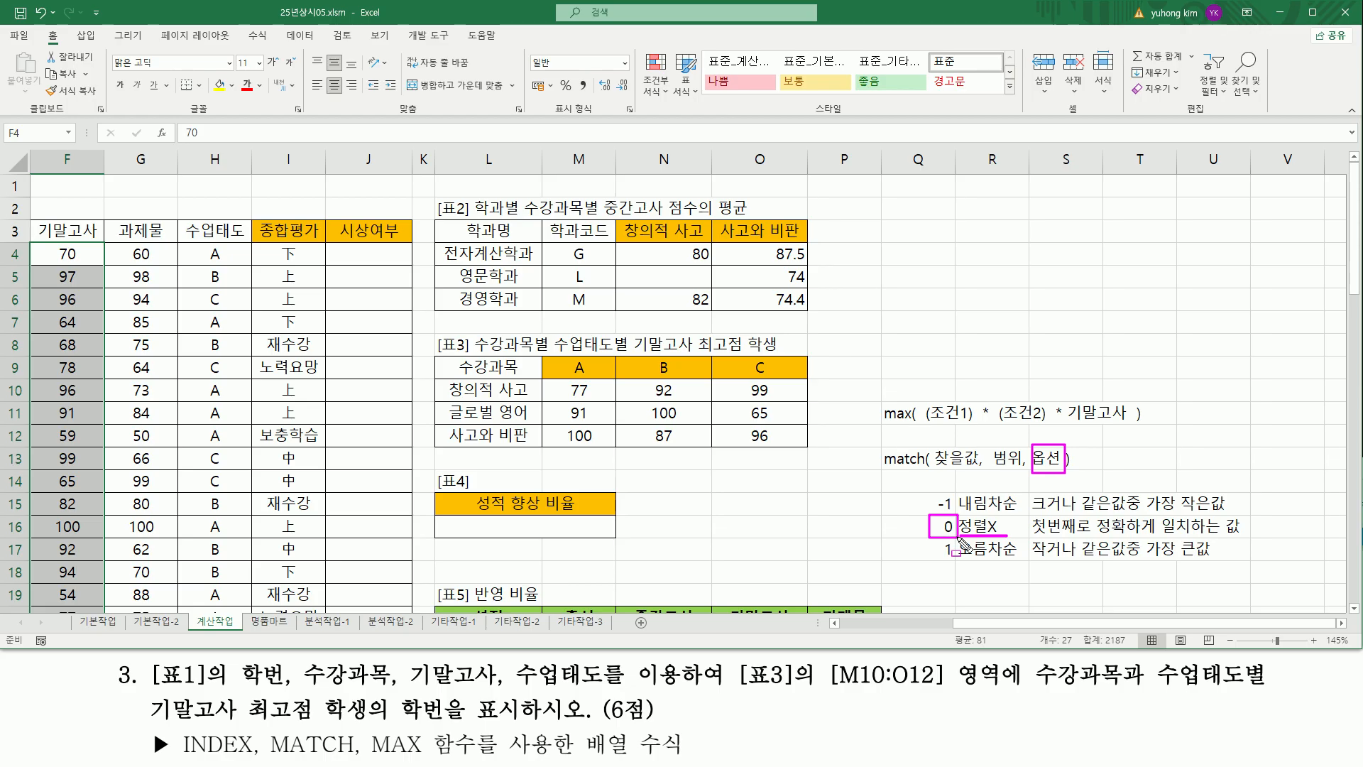
pyautogui.press('Escape')
# - Wrap M10's existing MAX expression in a MATCH function as its lookup value: MATCH( MAX( ($C$4:$C$30 = $L10) * ($H$4:$H$30 = M$9) * $F$4:$F$30 )
pyautogui.click(579, 389)
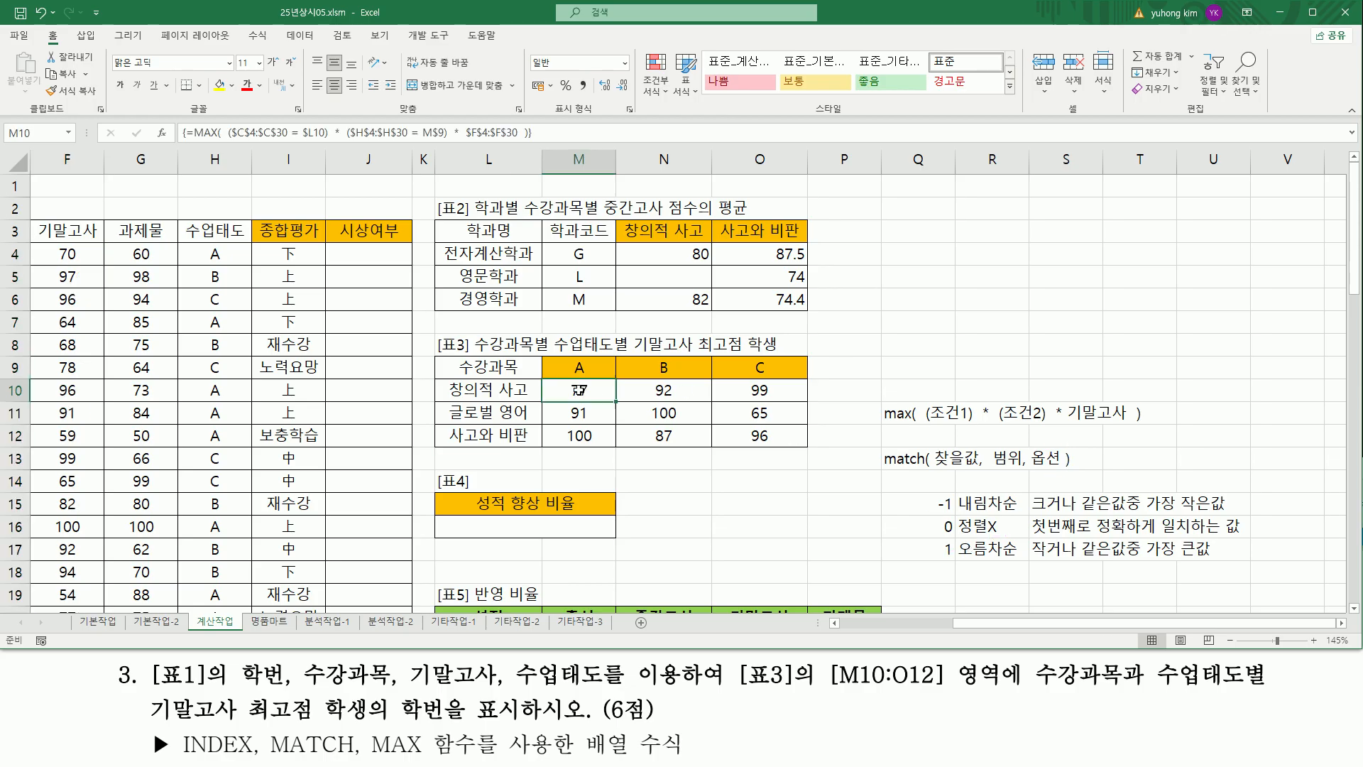
pyautogui.doubleClick(578, 390)
pyautogui.moveTo(338, 391); pyautogui.dragTo(815, 391)
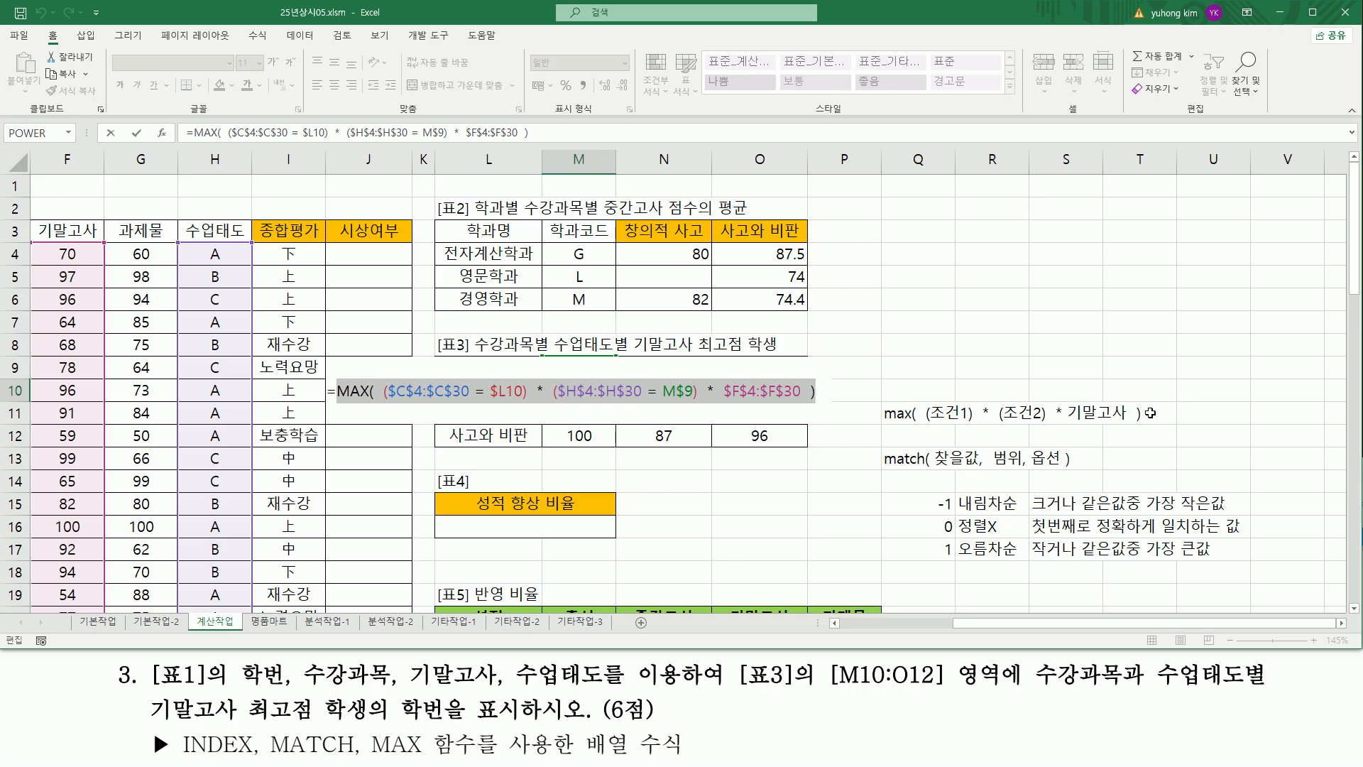
pyautogui.press('Delete')
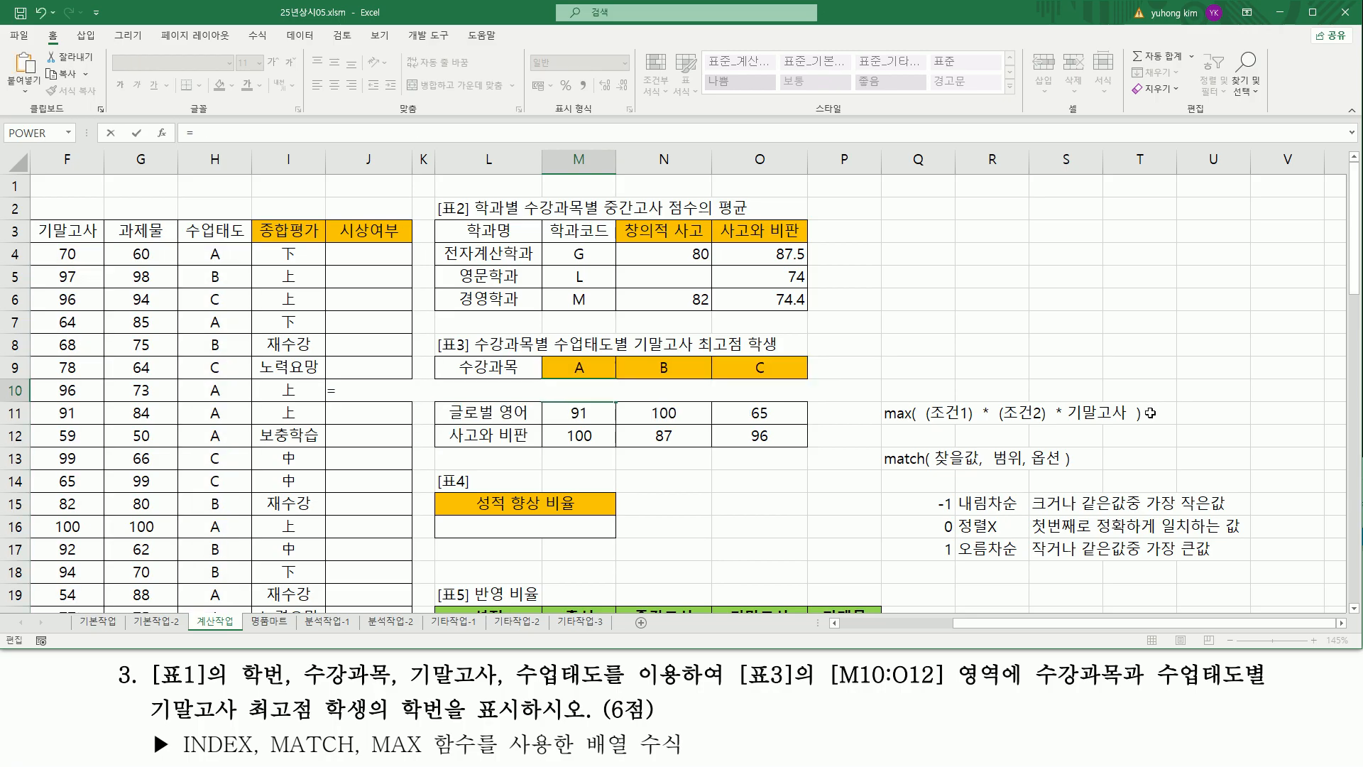
pyautogui.write('ma')
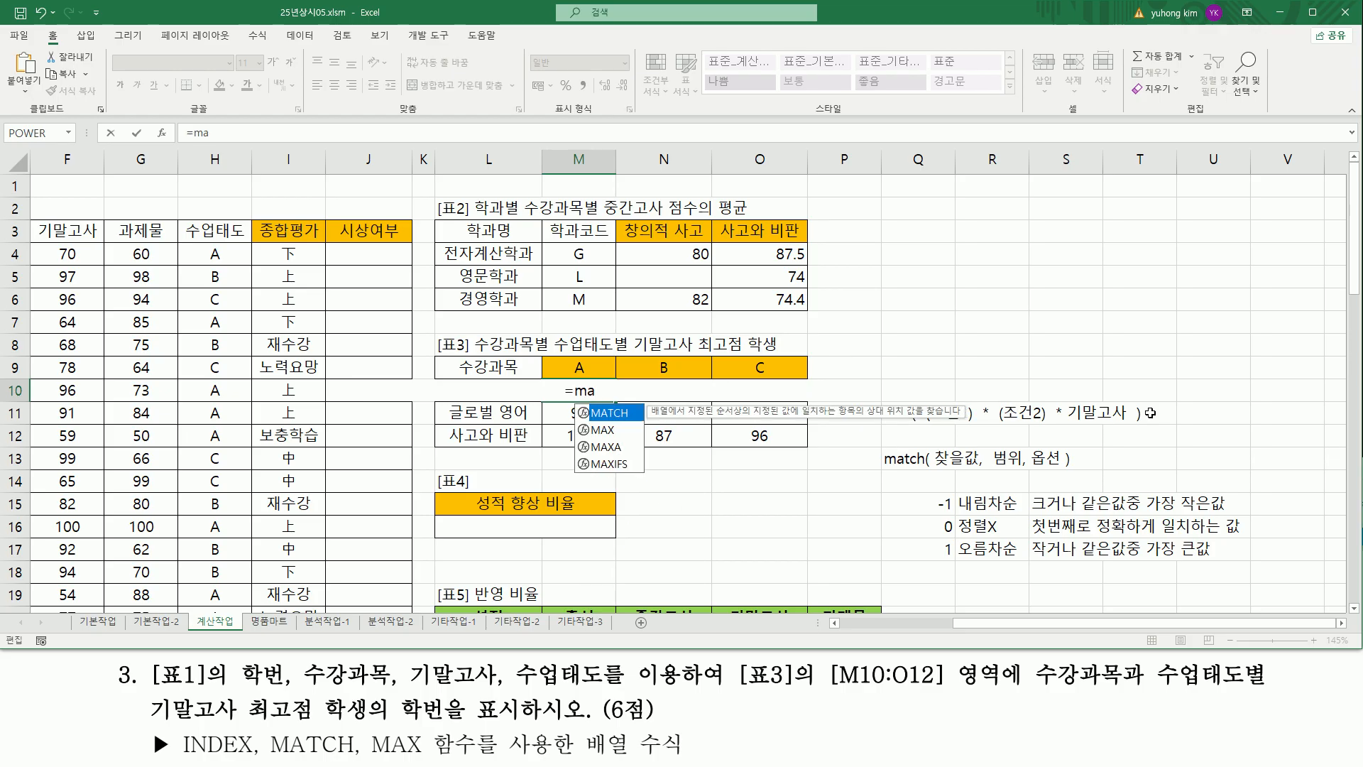
pyautogui.press('Tab')
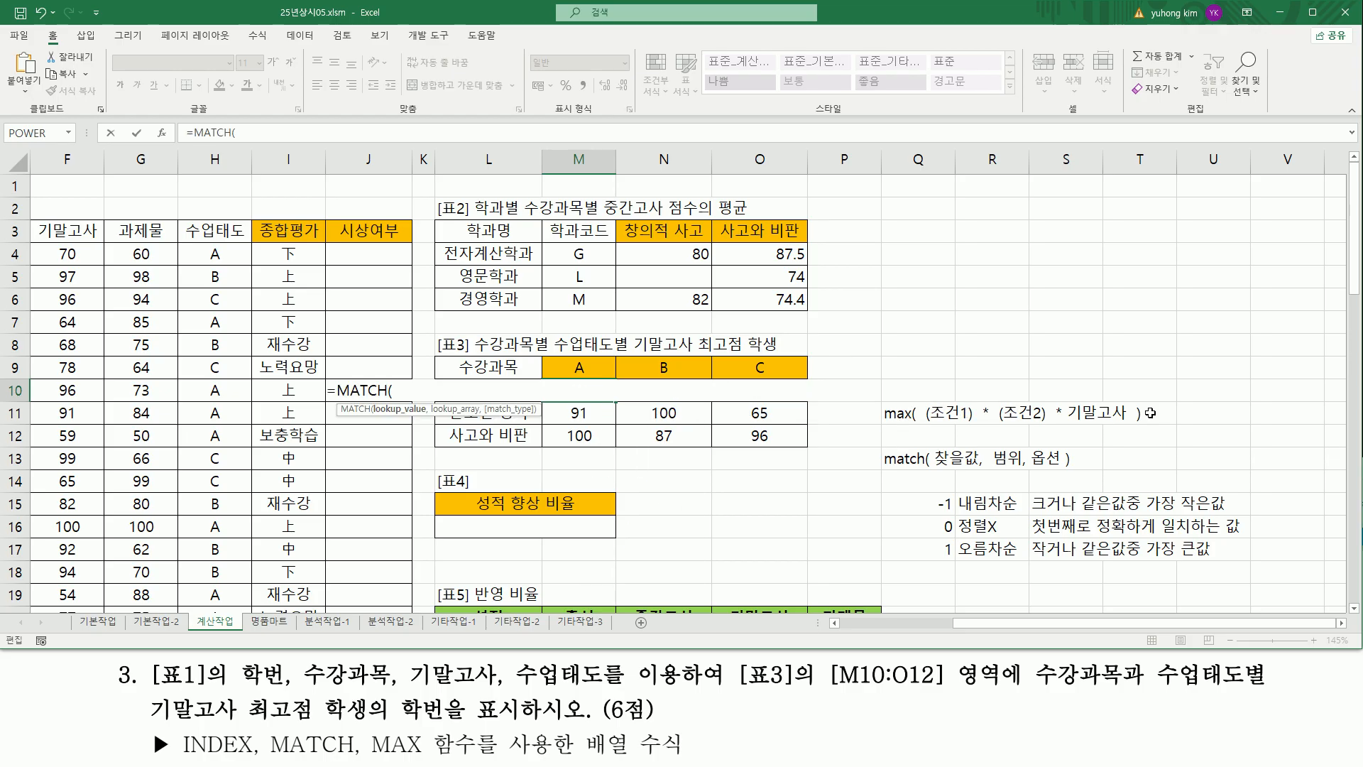
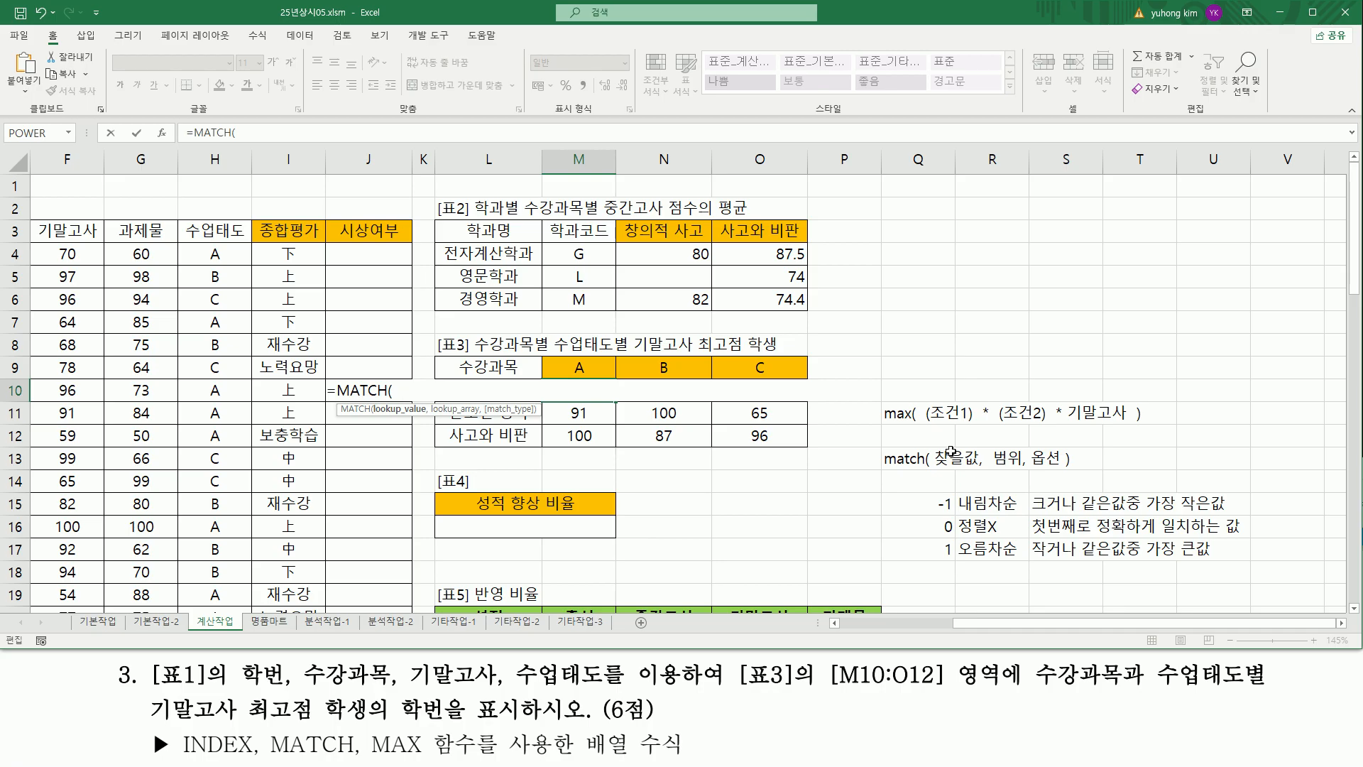
pyautogui.write('MAX( ($C$4:$C$30 = $L10) * ($H$4:$H$30 = M$9) * $F$4:$F$30 )')
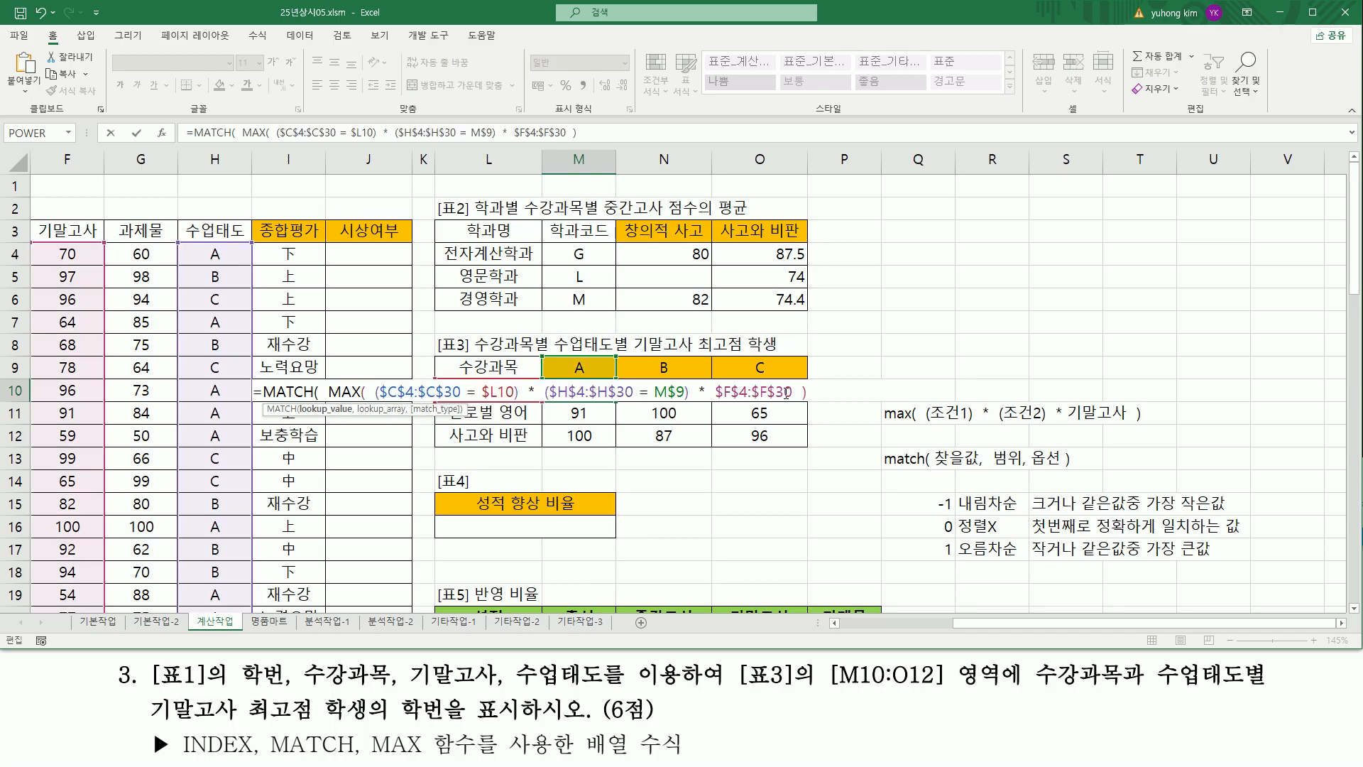
pyautogui.moveTo(328, 392); pyautogui.dragTo(807, 391)
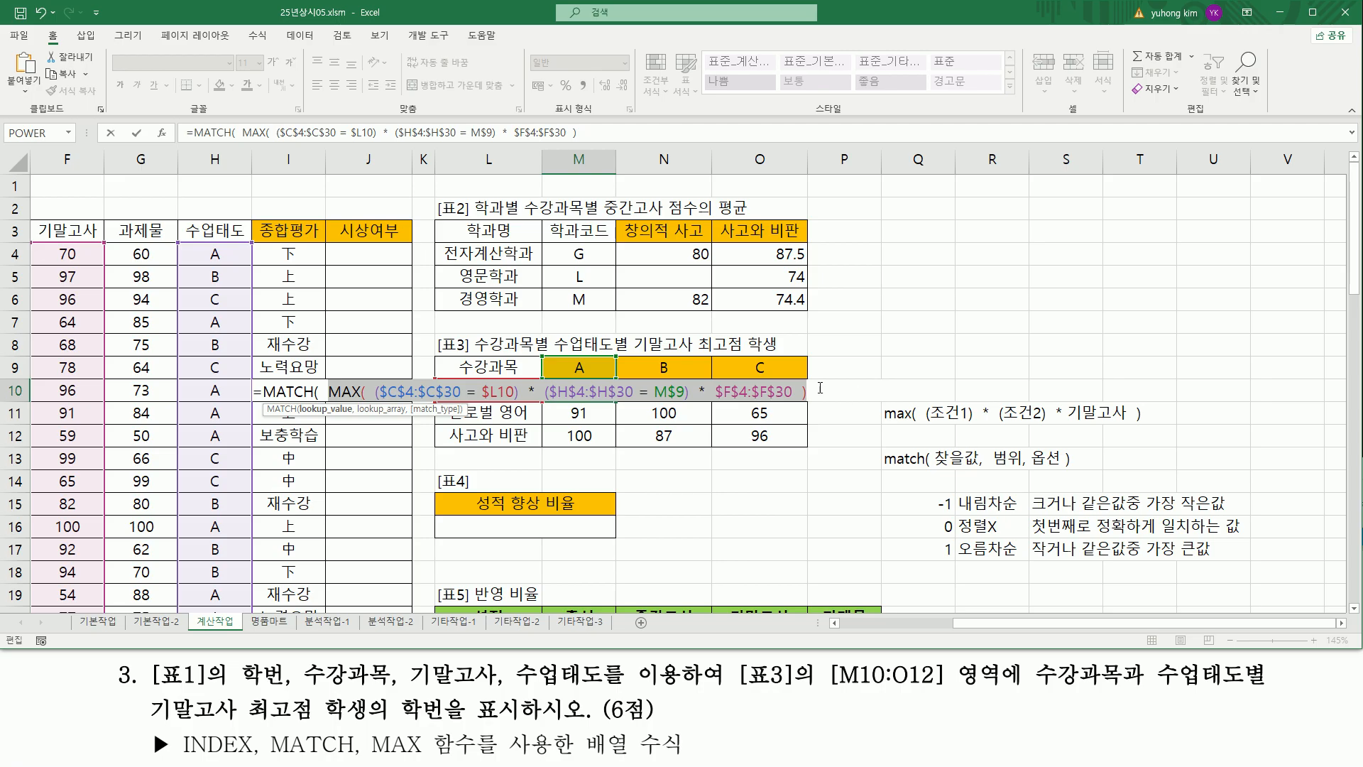
# - Complete M10's MATCH with the 기말고사 range F4:F30 and match type 0, and enter it as an array formula
pyautogui.click(823, 390)
pyautogui.write(',')
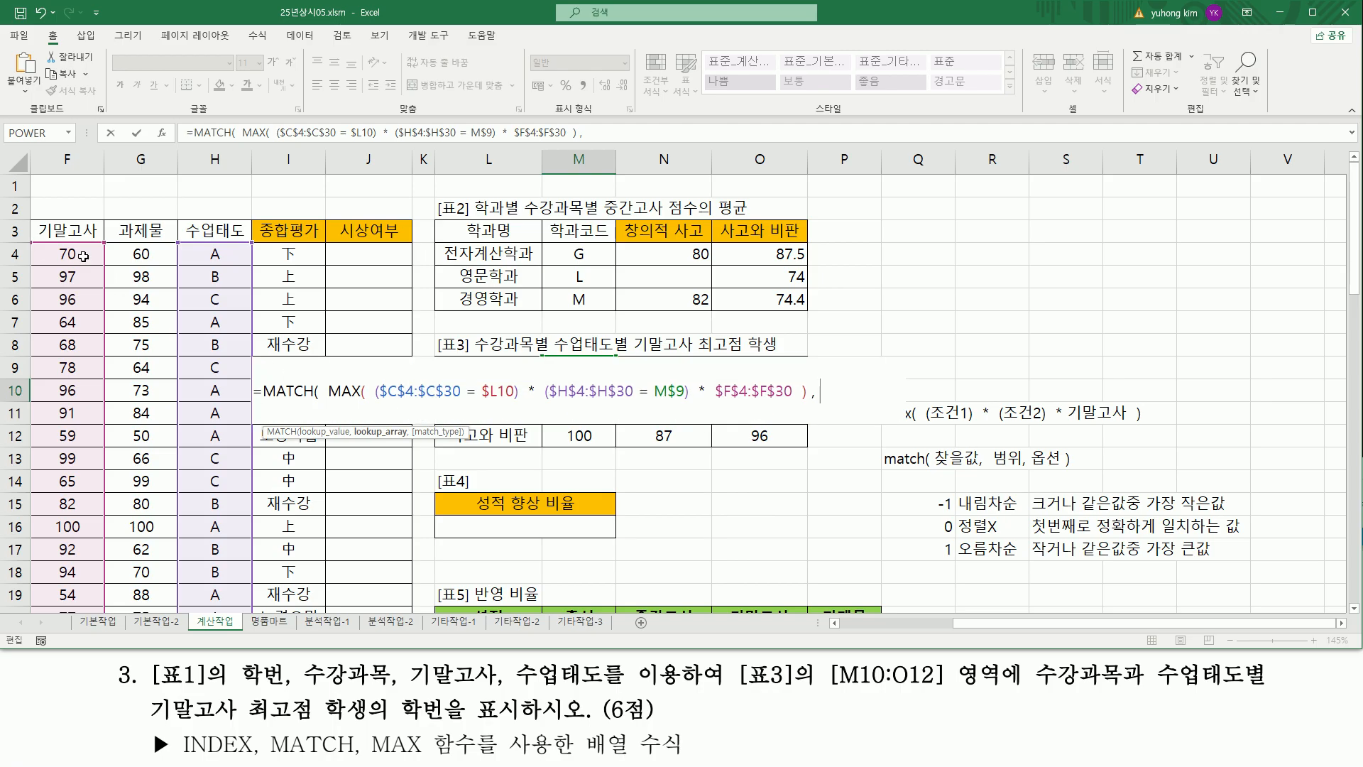
pyautogui.moveTo(83, 255); pyautogui.dragTo(54, 576)
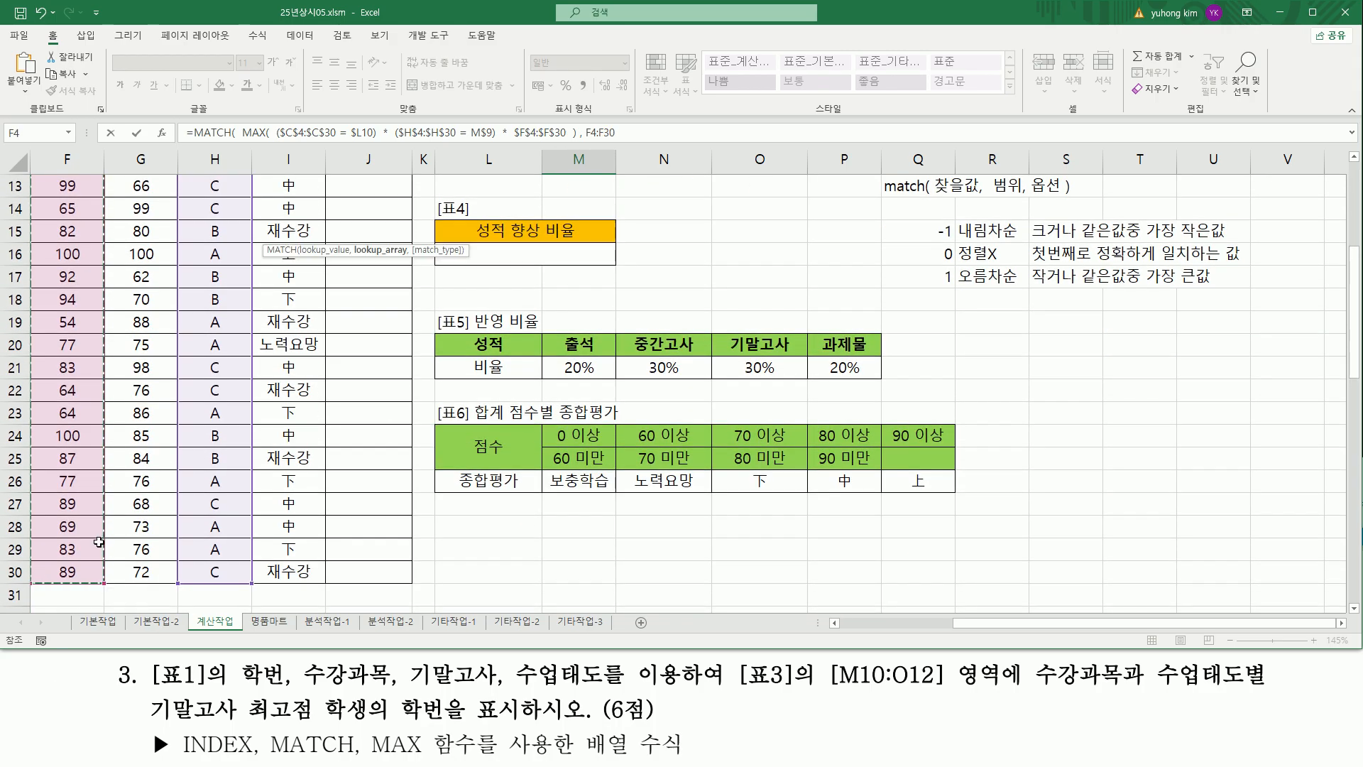
pyautogui.scroll(4, 96, 543)
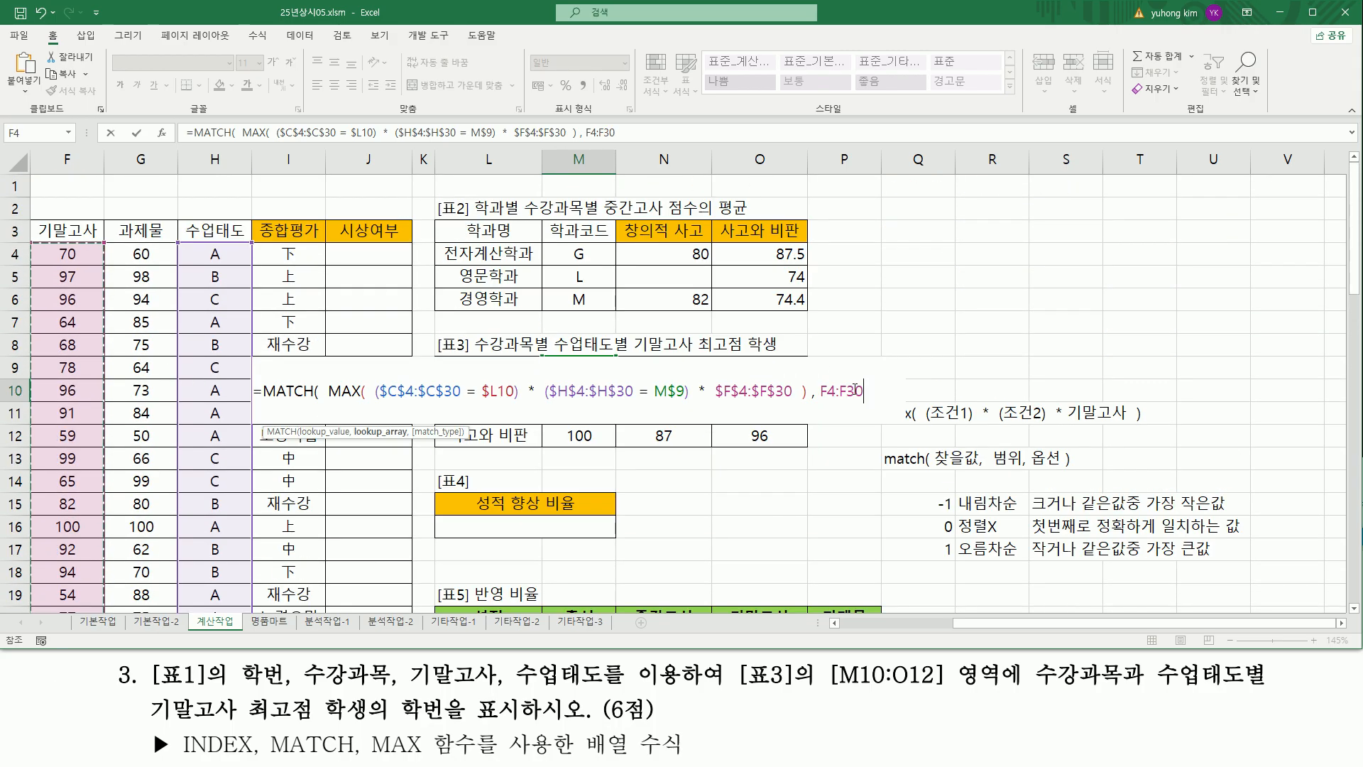
pyautogui.click(872, 392)
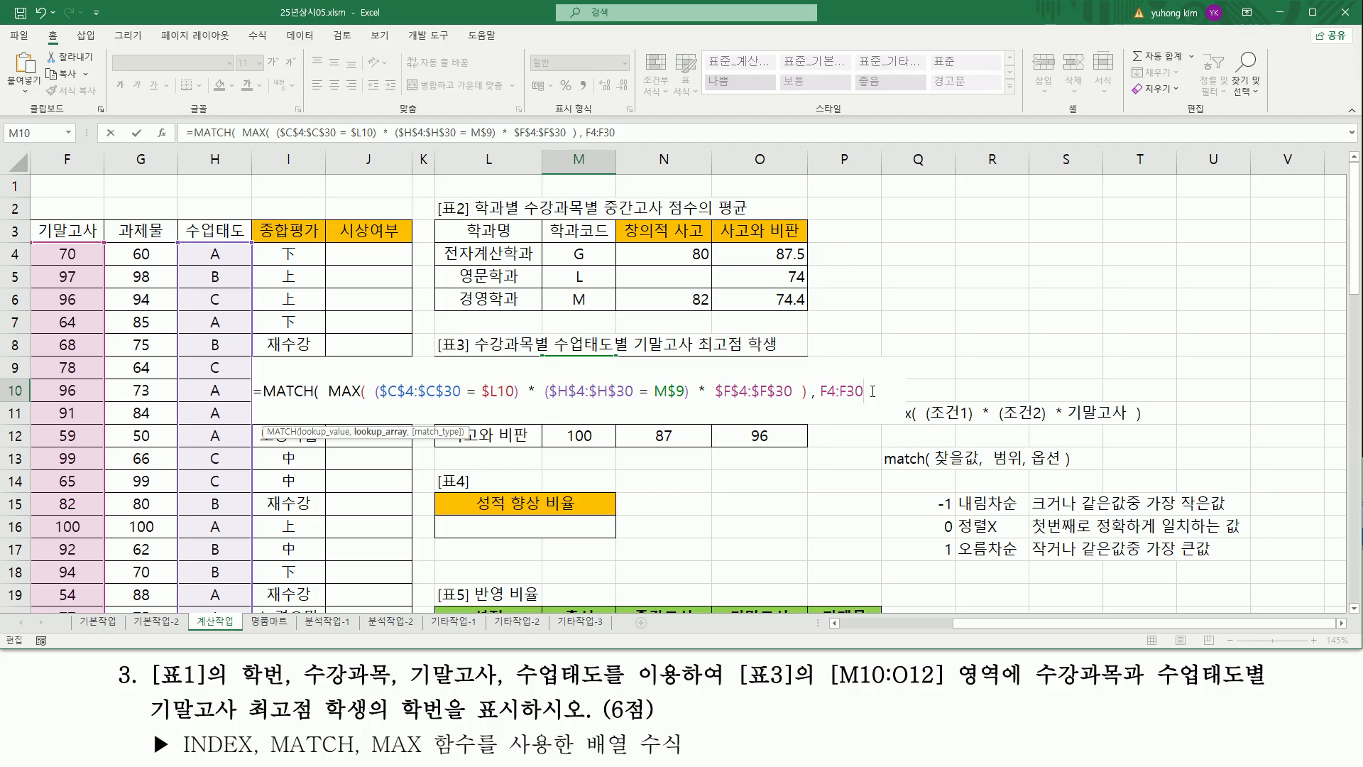
pyautogui.write(',')
pyautogui.press('Escape')
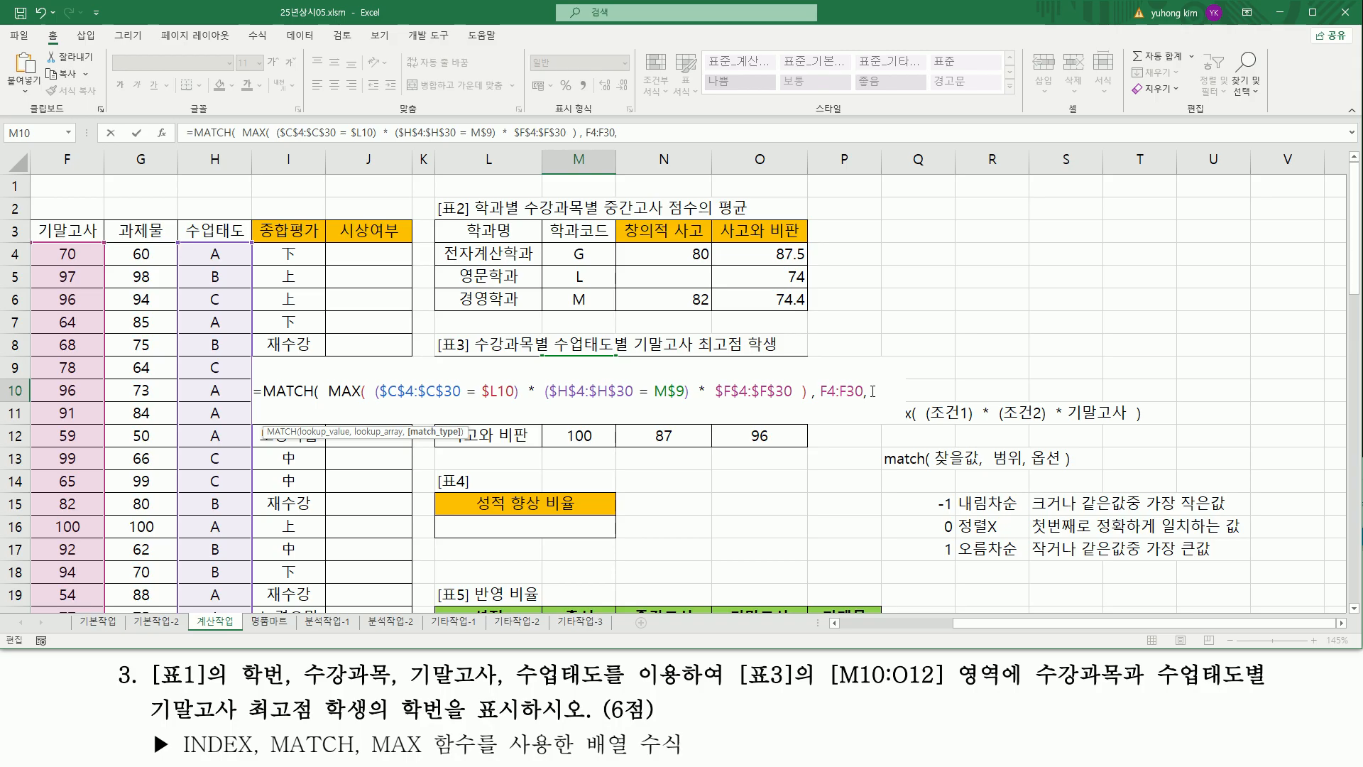
pyautogui.write('0 )')
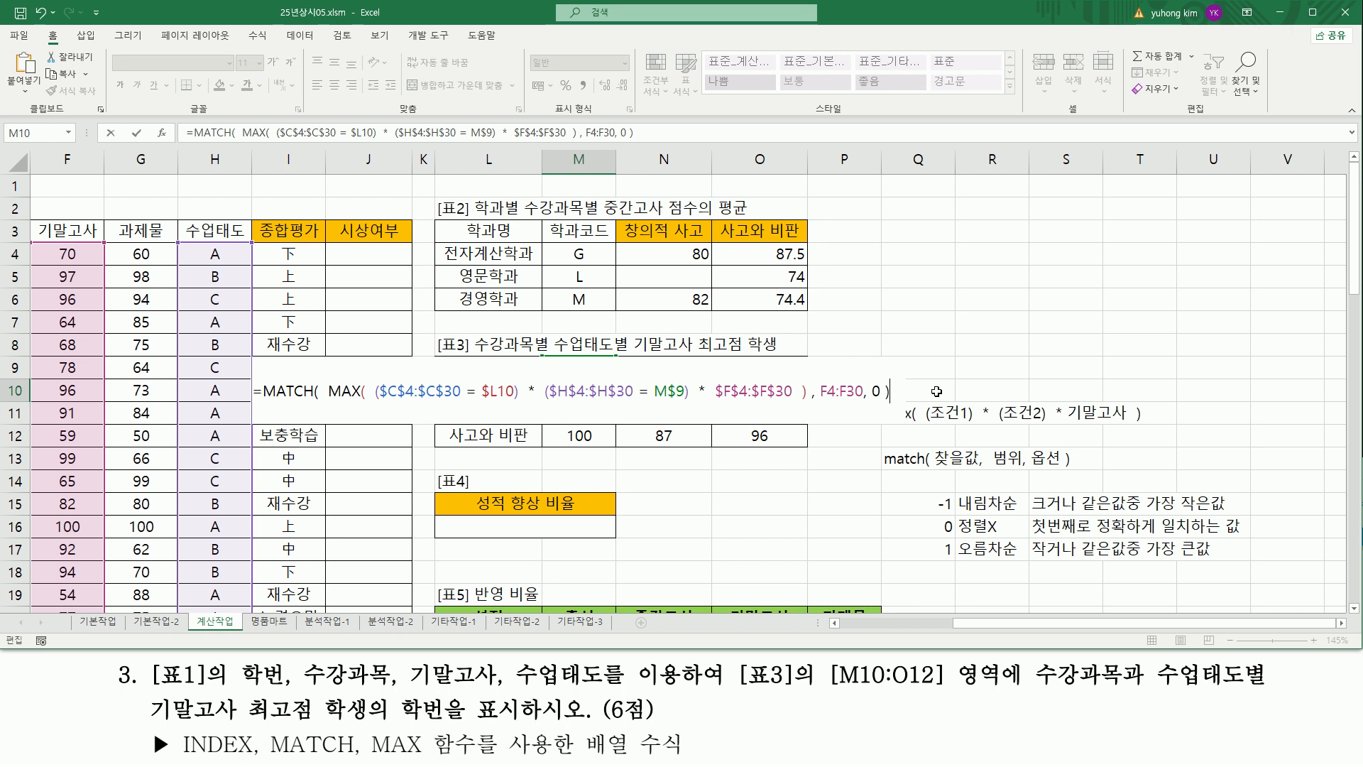
pyautogui.hotkey('ctrl', 'shift', 'Return')
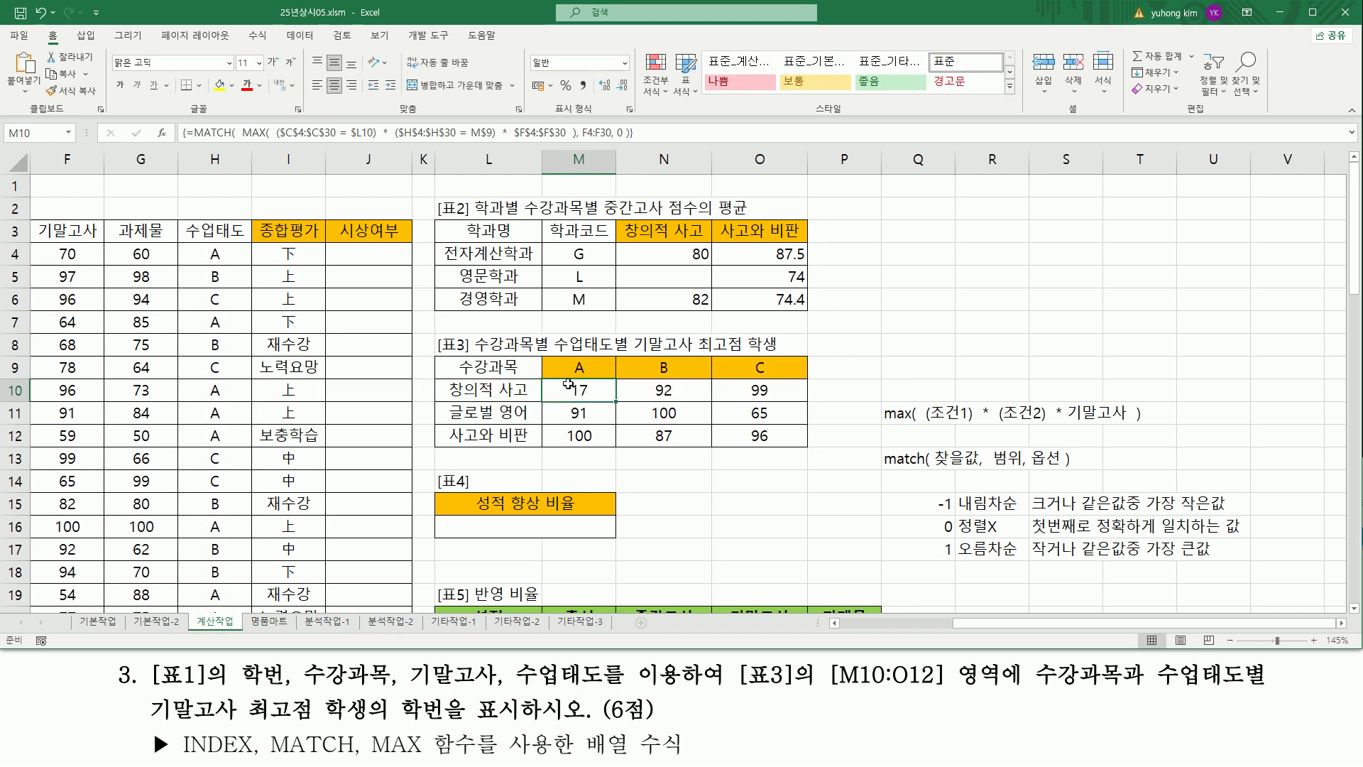
# - Count down the 기말고사 column from F4 to find the row at the position returned in M10
pyautogui.moveTo(559, 382); pyautogui.dragTo(596, 399)
pyautogui.press('Escape')
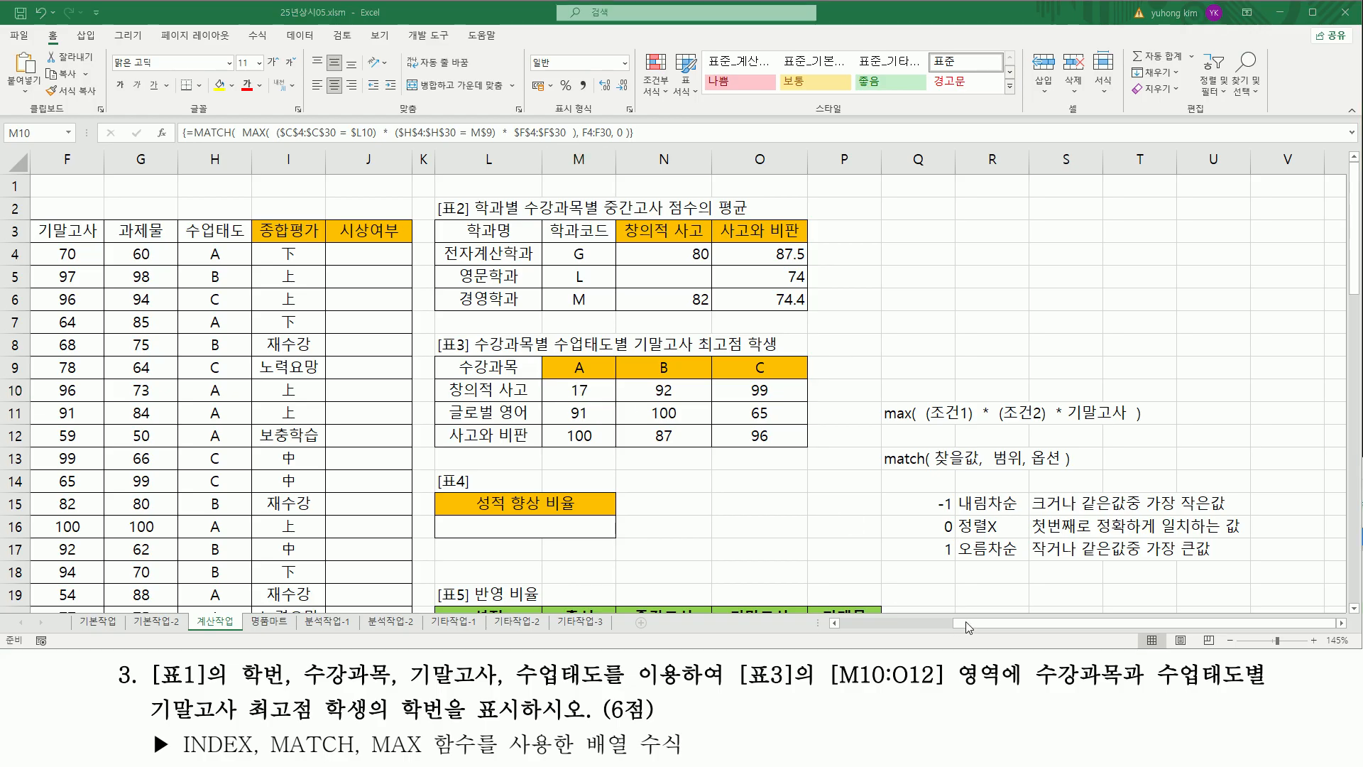
pyautogui.hotkey('ctrl', '2')
pyautogui.moveTo(567, 379); pyautogui.dragTo(590, 400)
pyautogui.press('Escape')
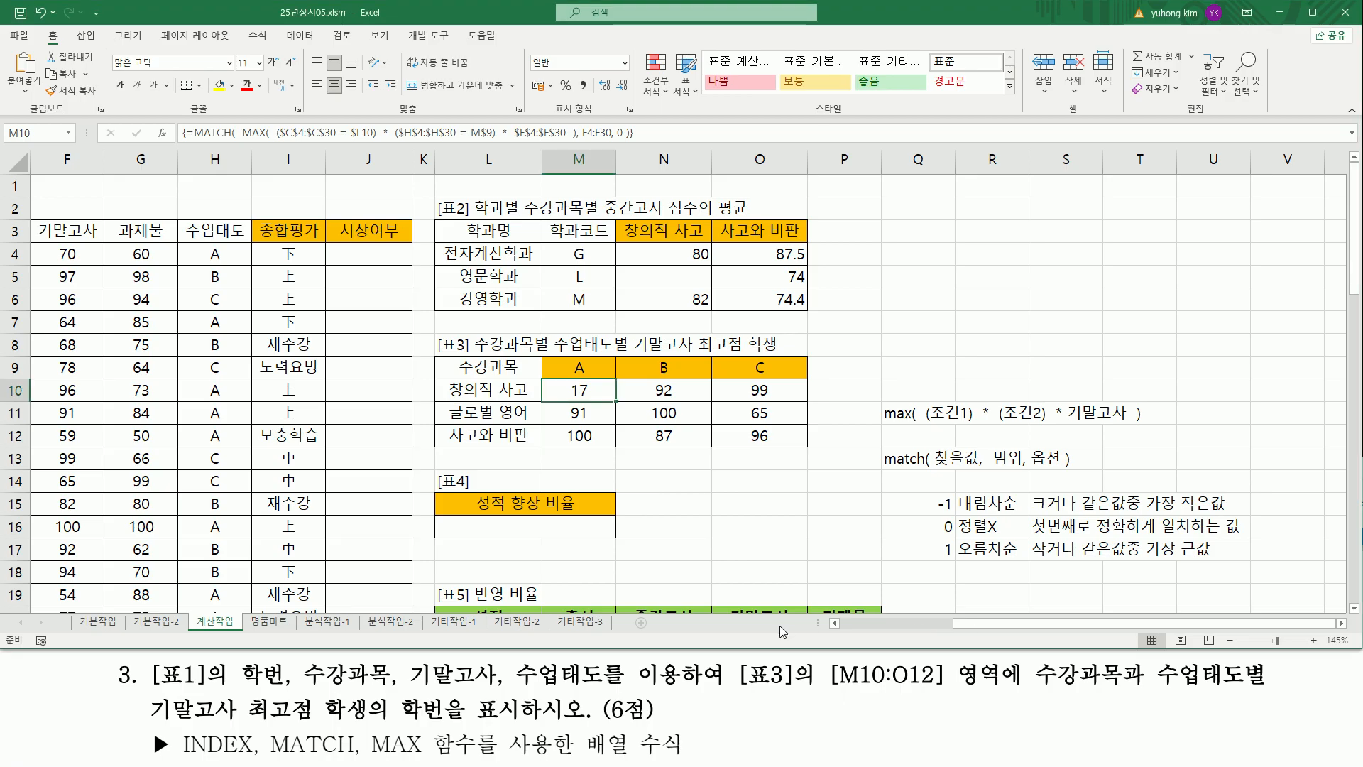
pyautogui.moveTo(994, 623); pyautogui.dragTo(838, 624)
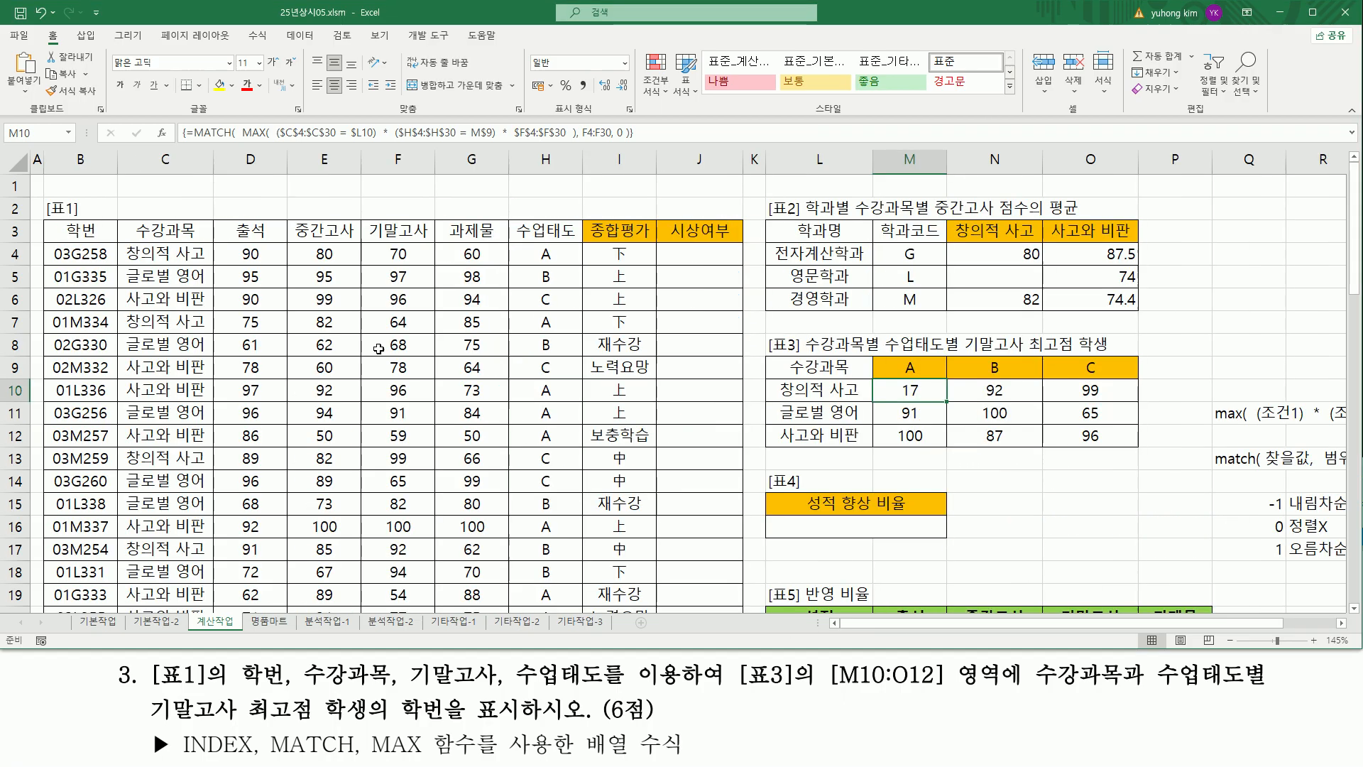
pyautogui.click(395, 254)
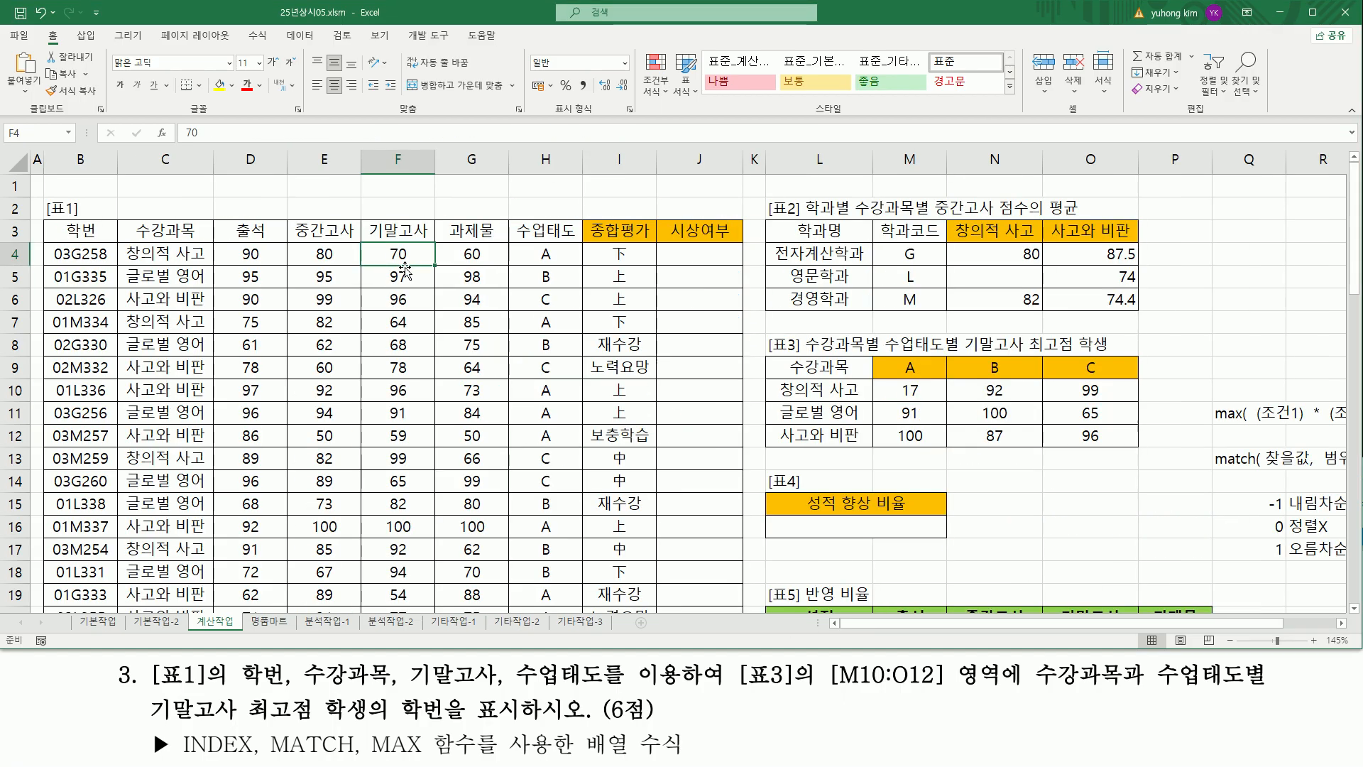
pyautogui.press('Down')
pyautogui.press('Down')
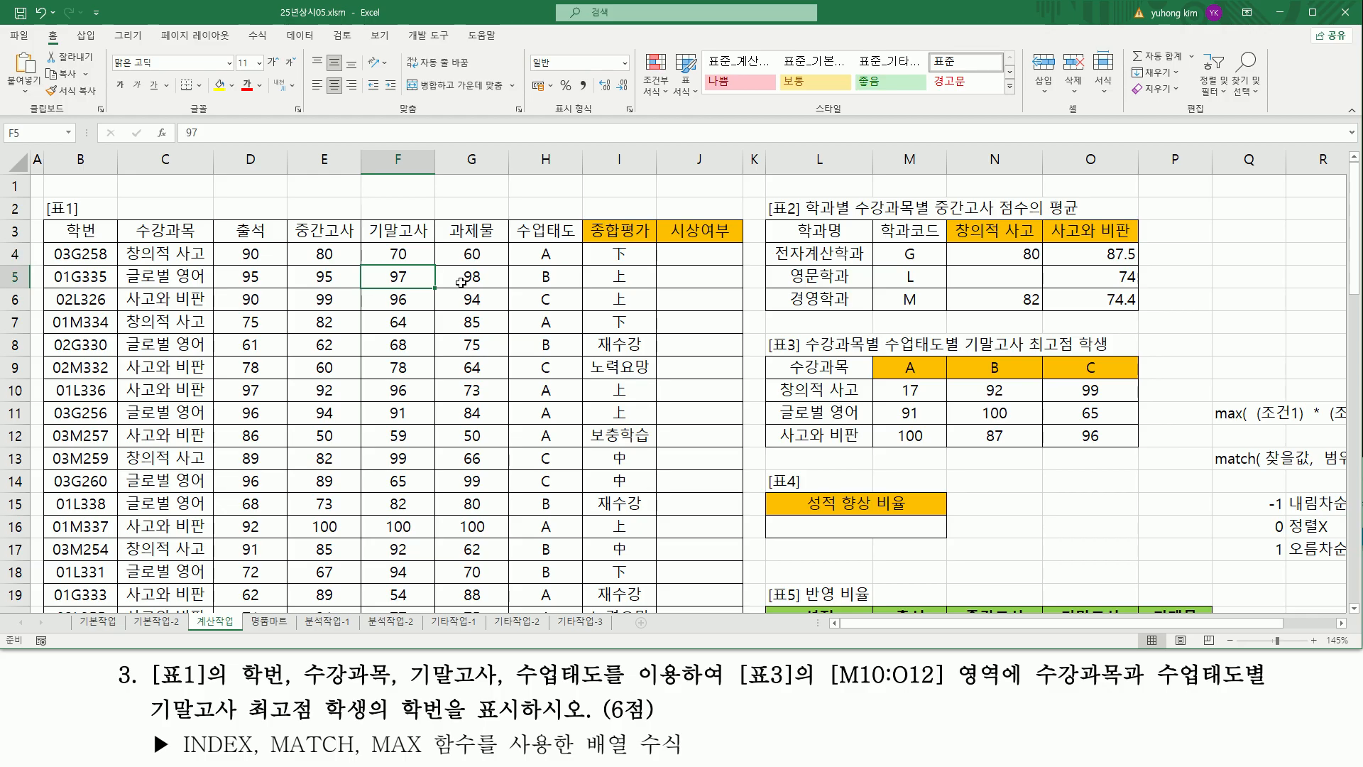
pyautogui.press('Down')
pyautogui.press('Down')
pyautogui.press('Down')
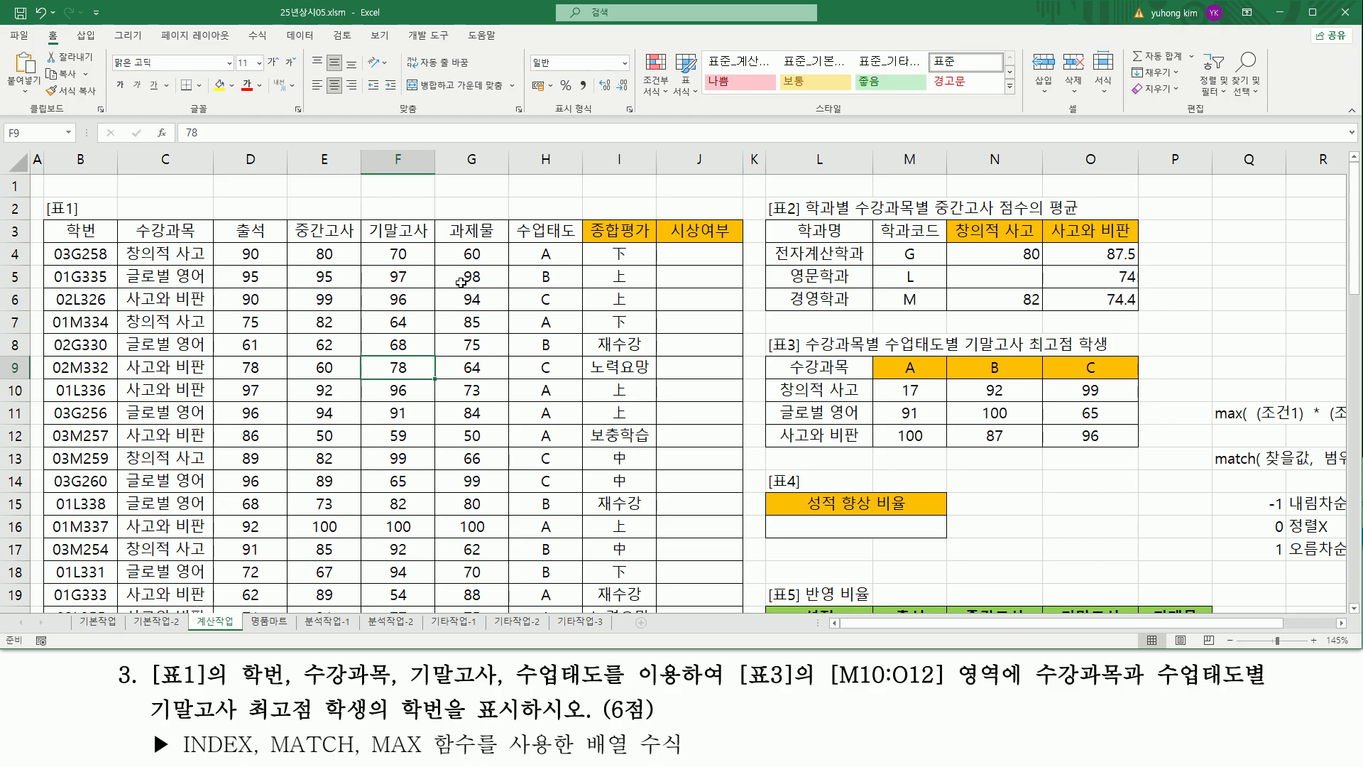
pyautogui.press('Down')
pyautogui.press('Down')
pyautogui.press('Down')
pyautogui.press('Down')
pyautogui.press('Down')
pyautogui.press('Down')
pyautogui.press('Down')
pyautogui.press('Down')
pyautogui.press('Down')
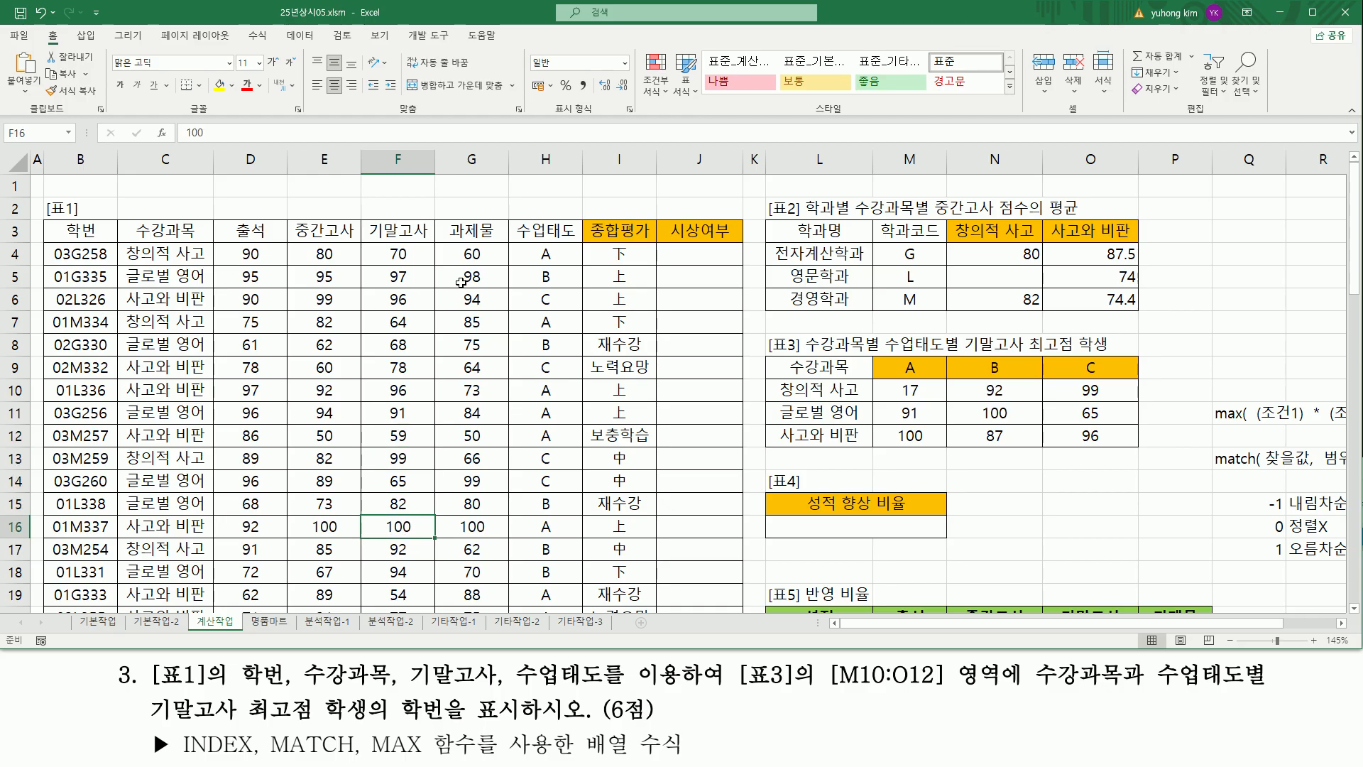
pyautogui.press('Down')
pyautogui.press('Down')
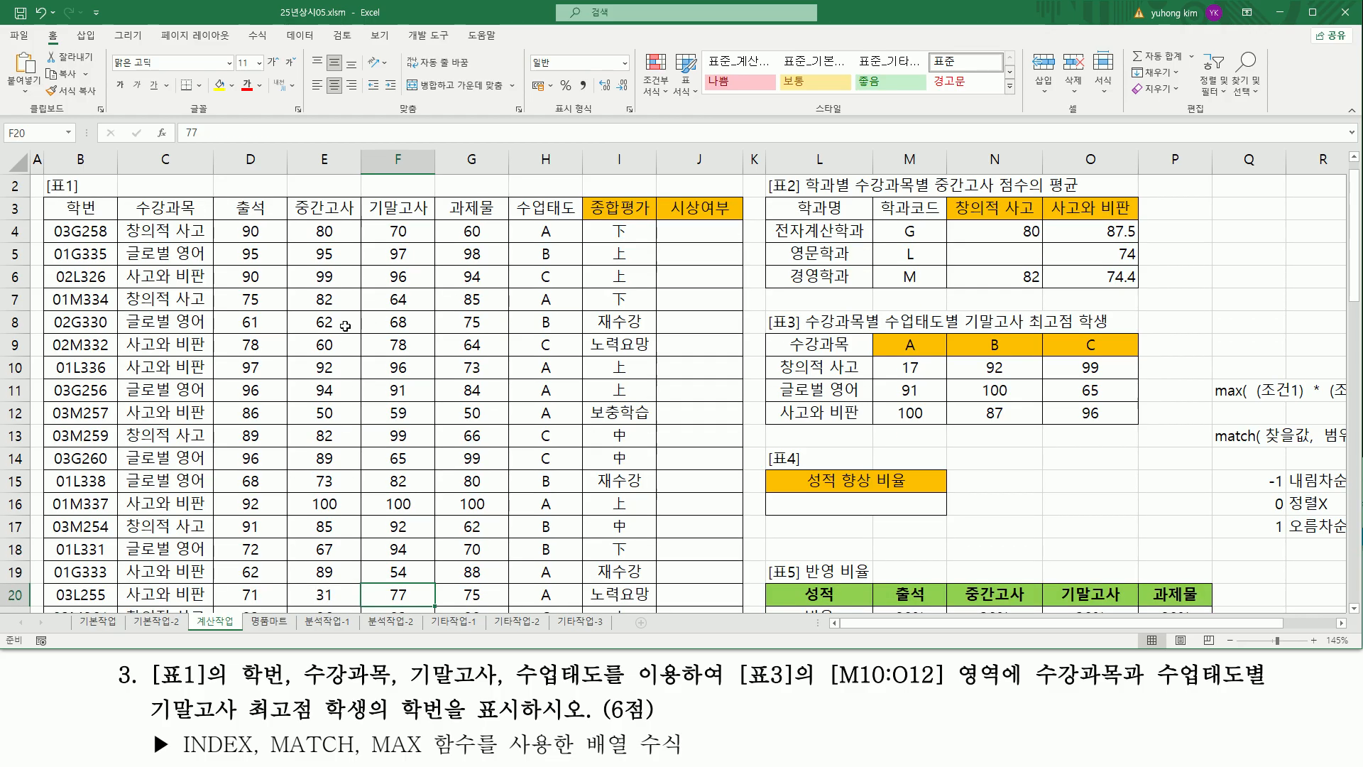
# - Compare the 수강과목 and 수업태도 of the matched row 20 with M10's criteria, 창의적 사고 and A
pyautogui.moveTo(384, 585); pyautogui.dragTo(418, 604)
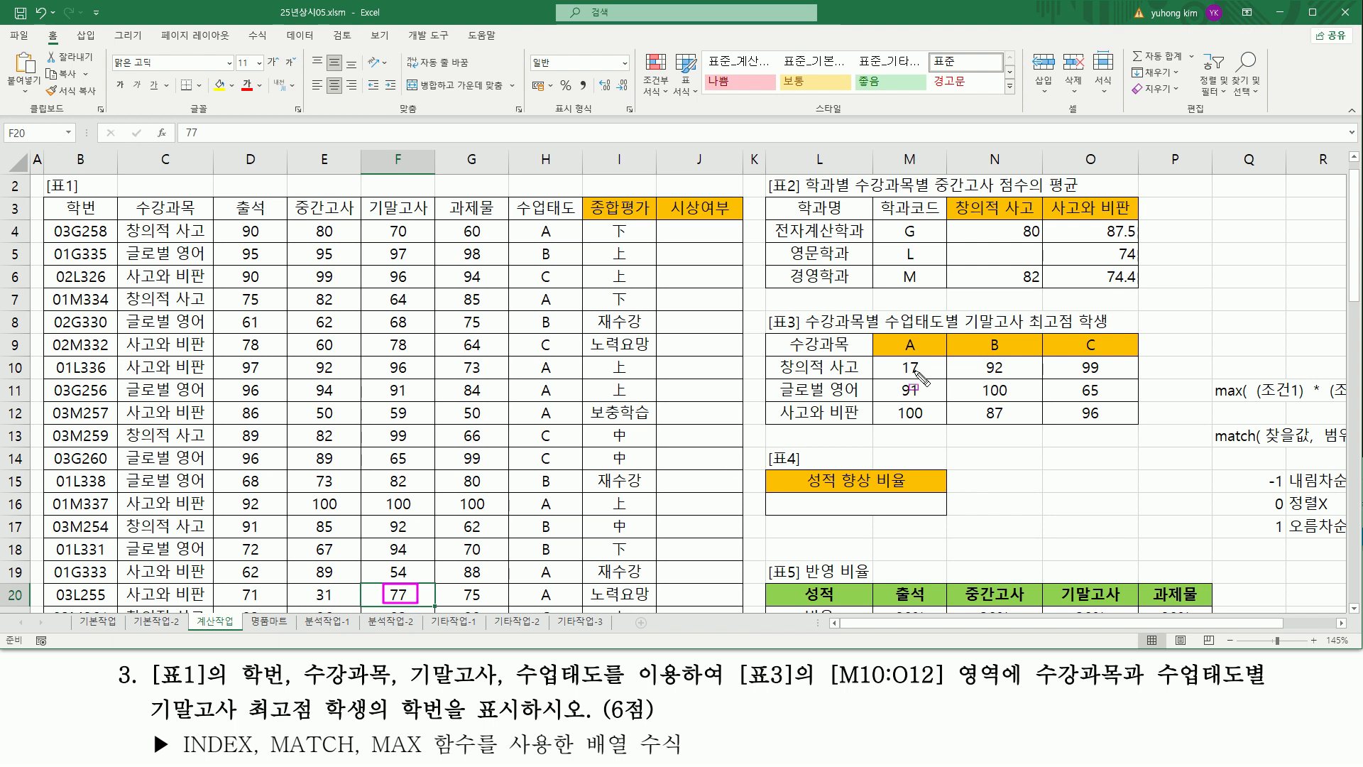
pyautogui.moveTo(888, 359); pyautogui.dragTo(934, 379)
pyautogui.moveTo(778, 377); pyautogui.dragTo(858, 377)
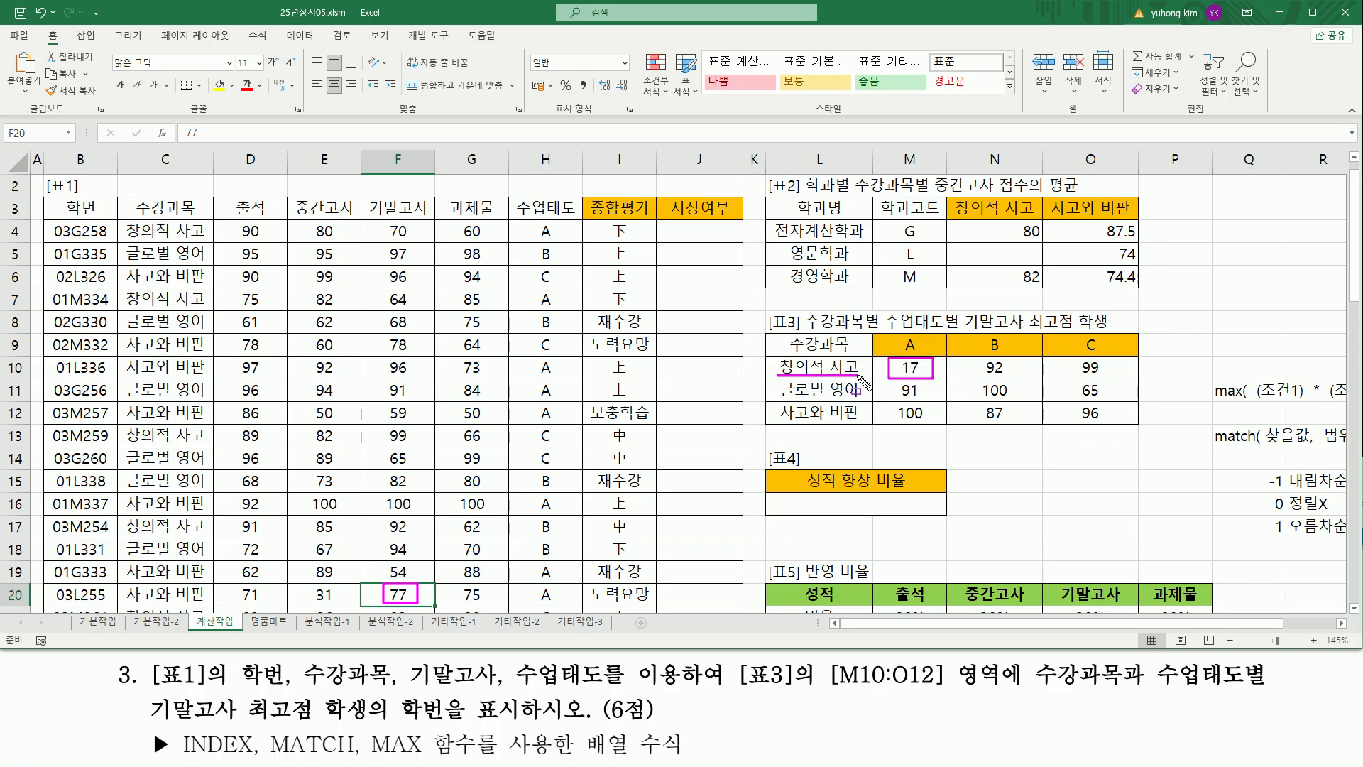
pyautogui.moveTo(899, 335); pyautogui.dragTo(923, 354)
pyautogui.moveTo(534, 605); pyautogui.dragTo(556, 584)
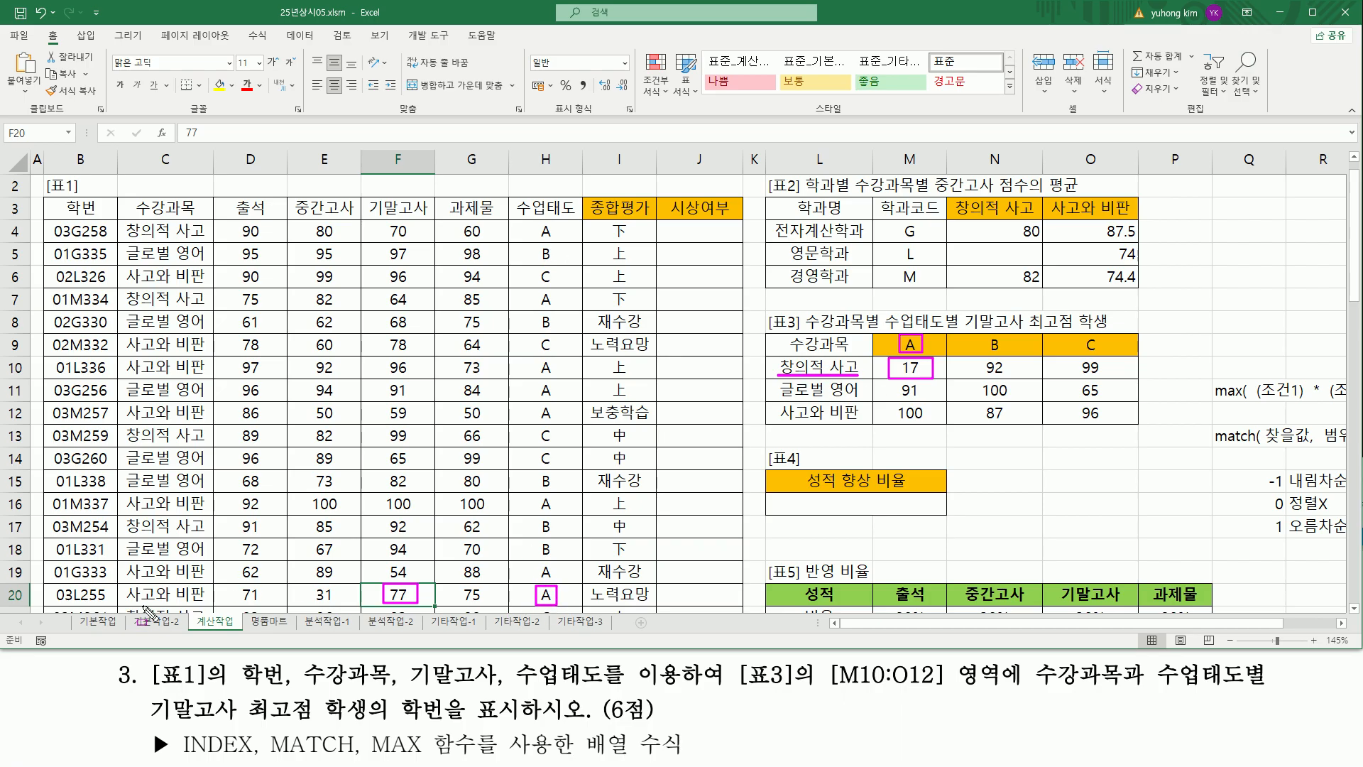
pyautogui.moveTo(122, 604)
pyautogui.mouseDown()
pyautogui.moveTo(211, 602)
pyautogui.moveTo(211, 586)
pyautogui.mouseUp()
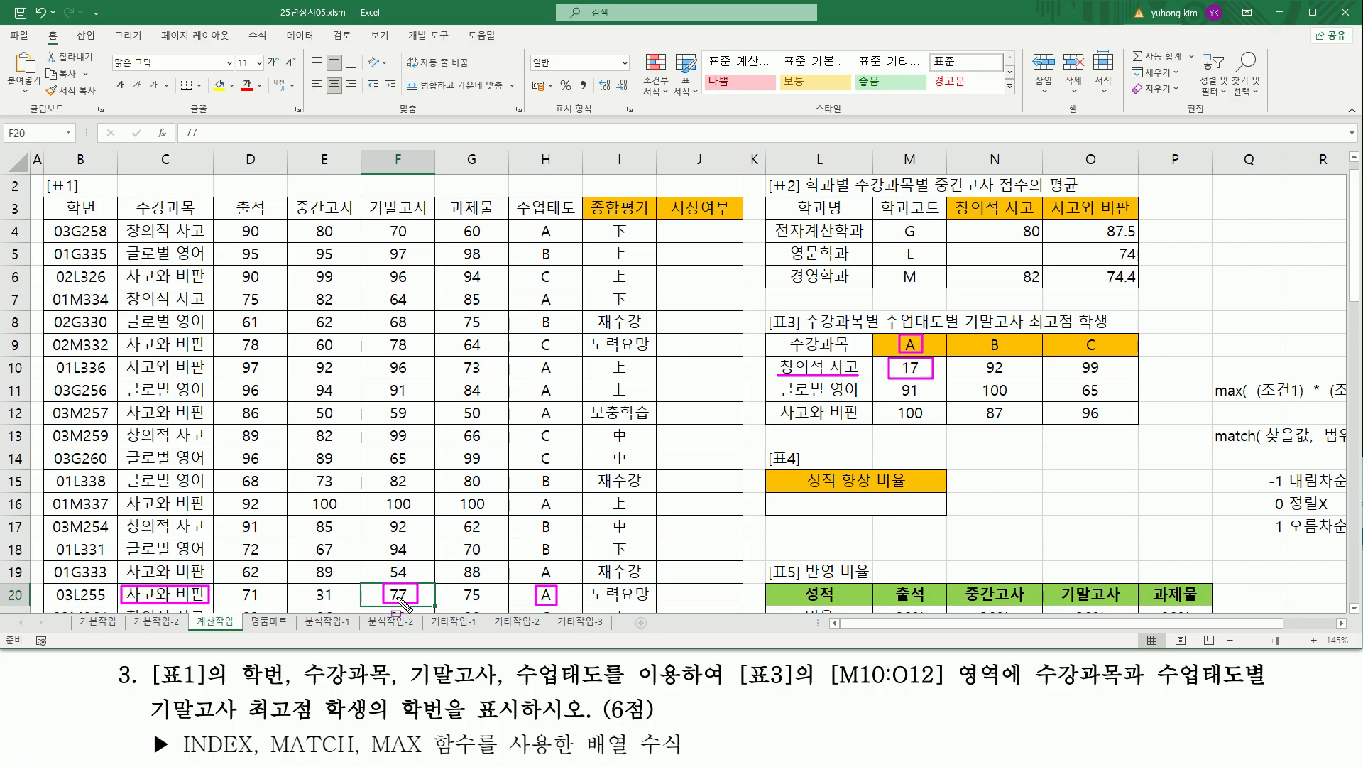
pyautogui.moveTo(777, 356); pyautogui.dragTo(863, 382)
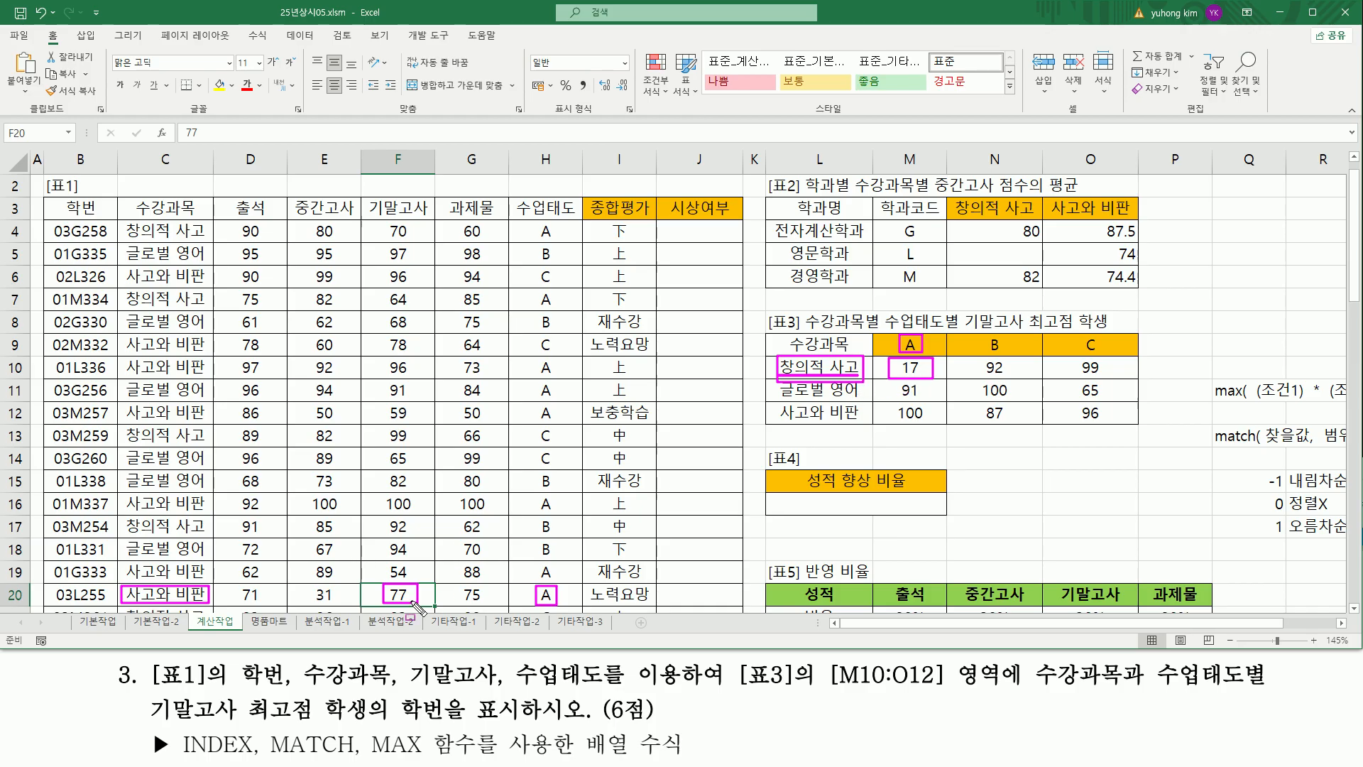
pyautogui.press('Escape')
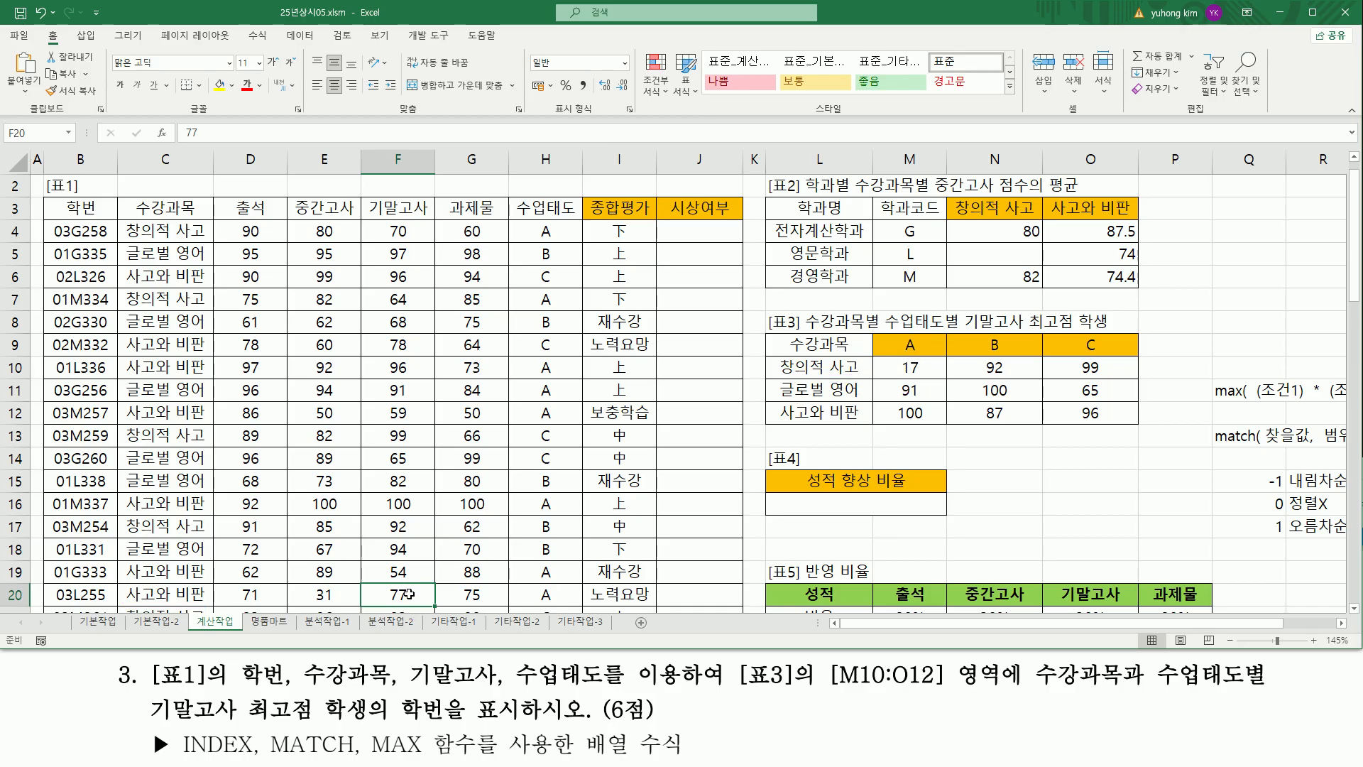
# - Compare the 수강과목, 기말고사 and 수업태도 values in rows 20 and 26, and review M10's MATCH formula against them
pyautogui.scroll(-5, 468, 395)
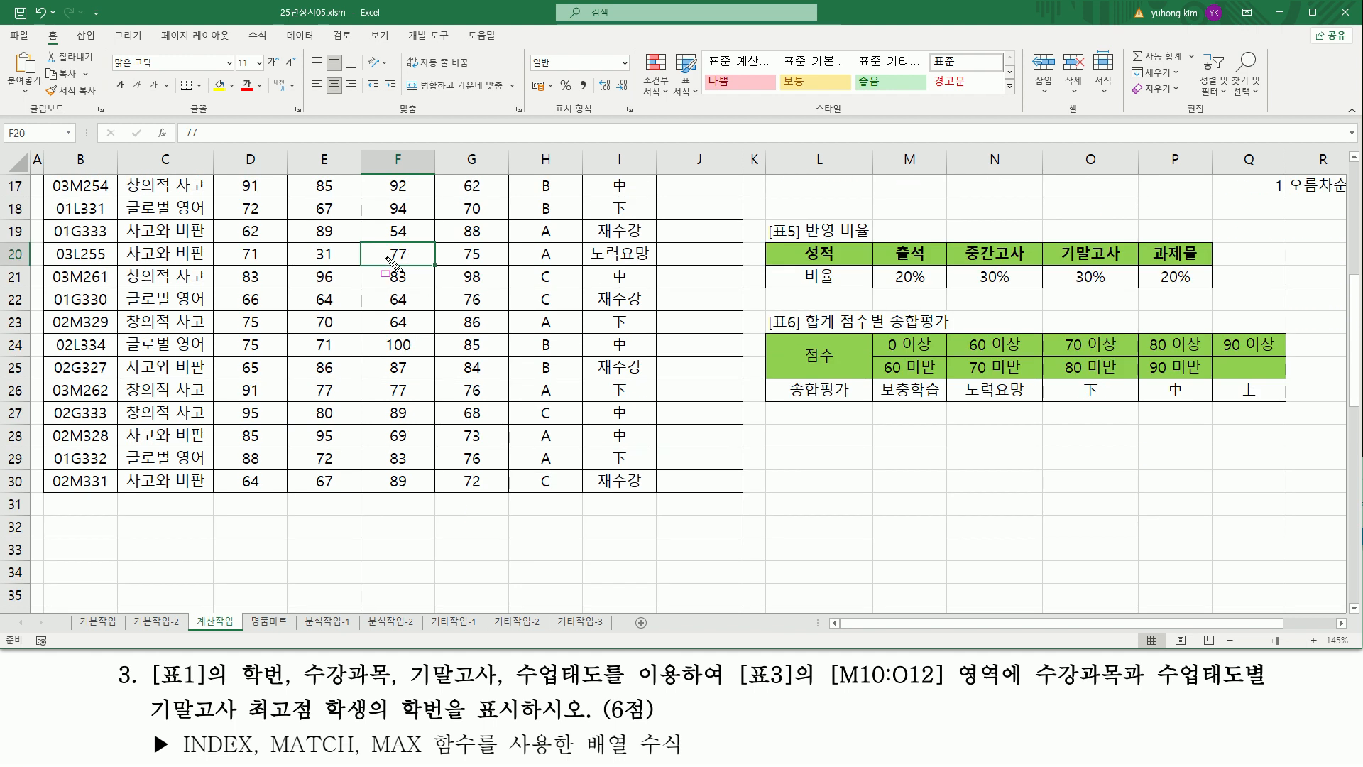
pyautogui.moveTo(381, 244); pyautogui.dragTo(418, 266)
pyautogui.moveTo(128, 261); pyautogui.dragTo(204, 261)
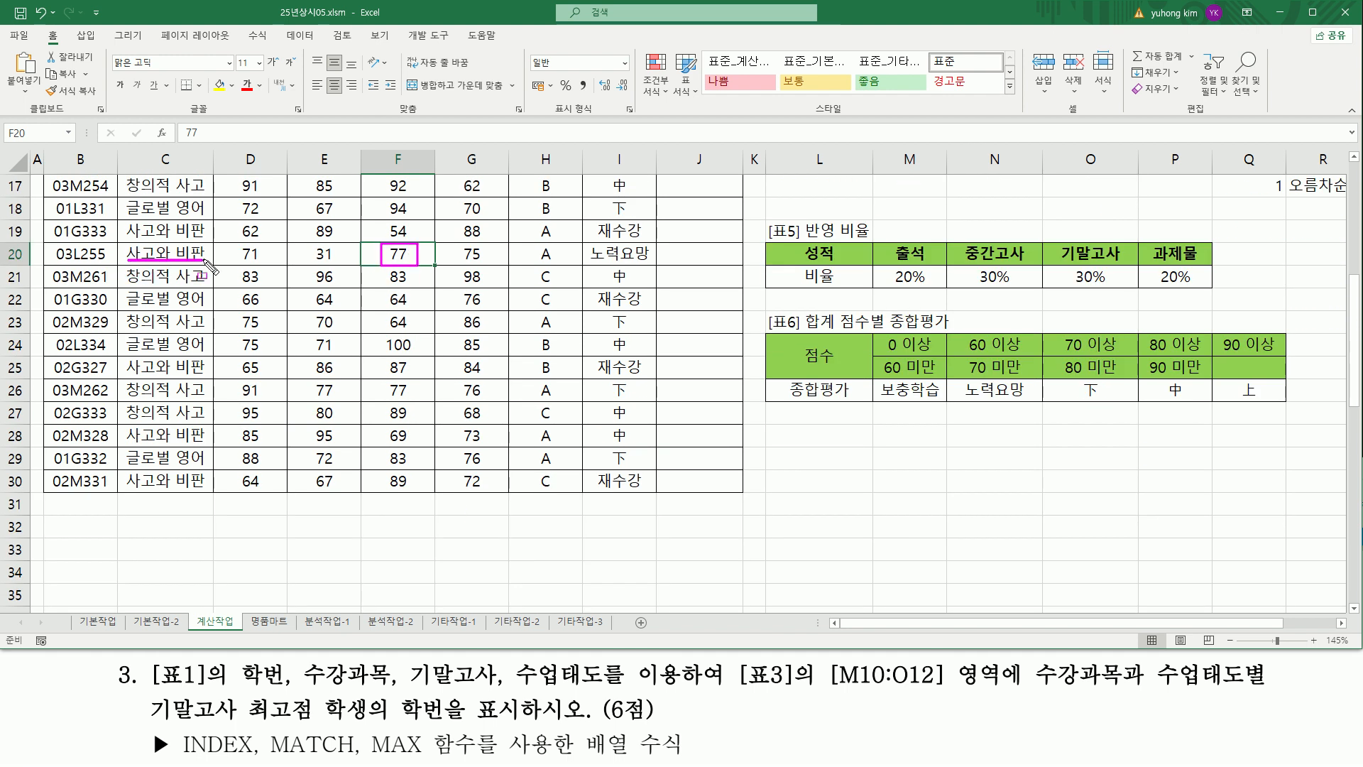
pyautogui.moveTo(384, 381); pyautogui.dragTo(417, 403)
pyautogui.moveTo(126, 402); pyautogui.dragTo(206, 402)
pyautogui.moveTo(531, 381); pyautogui.dragTo(559, 400)
pyautogui.press('Escape')
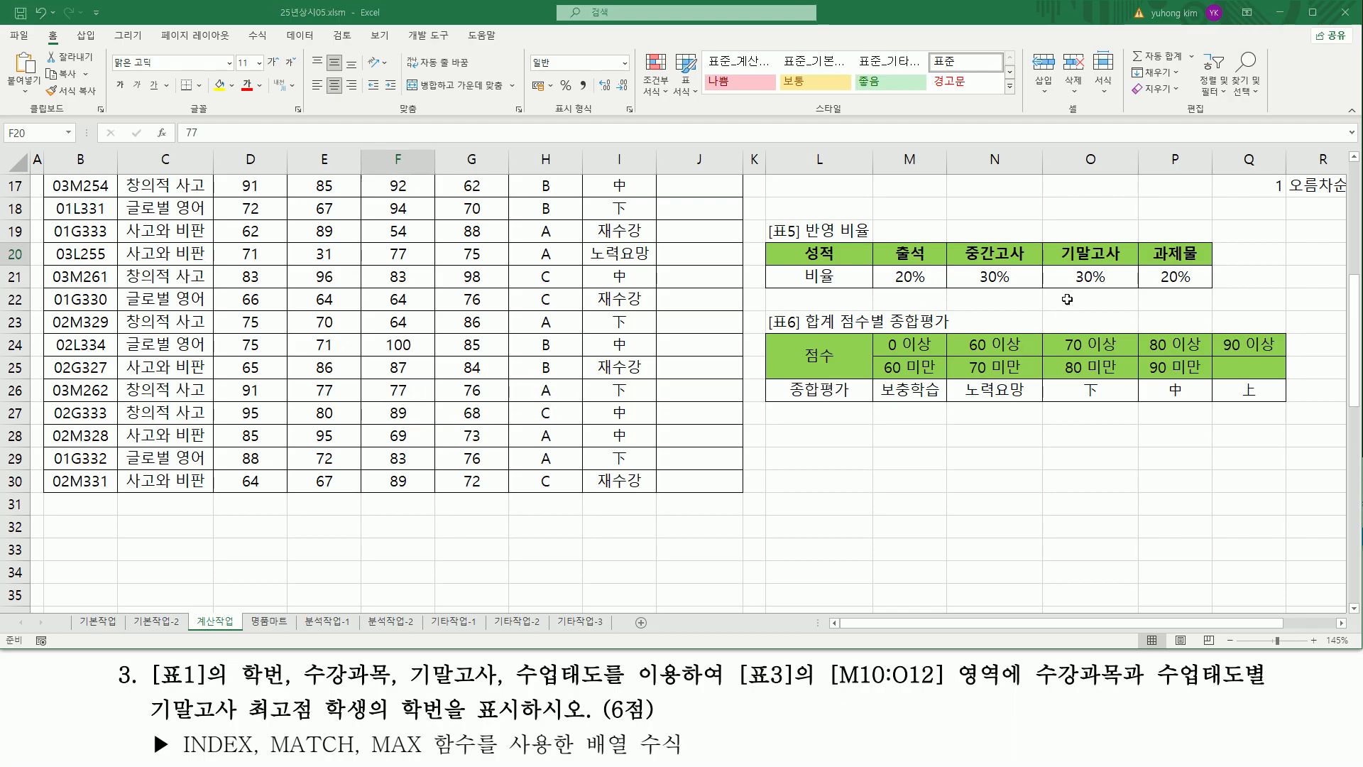
pyautogui.scroll(5, 906, 369)
pyautogui.click(906, 368)
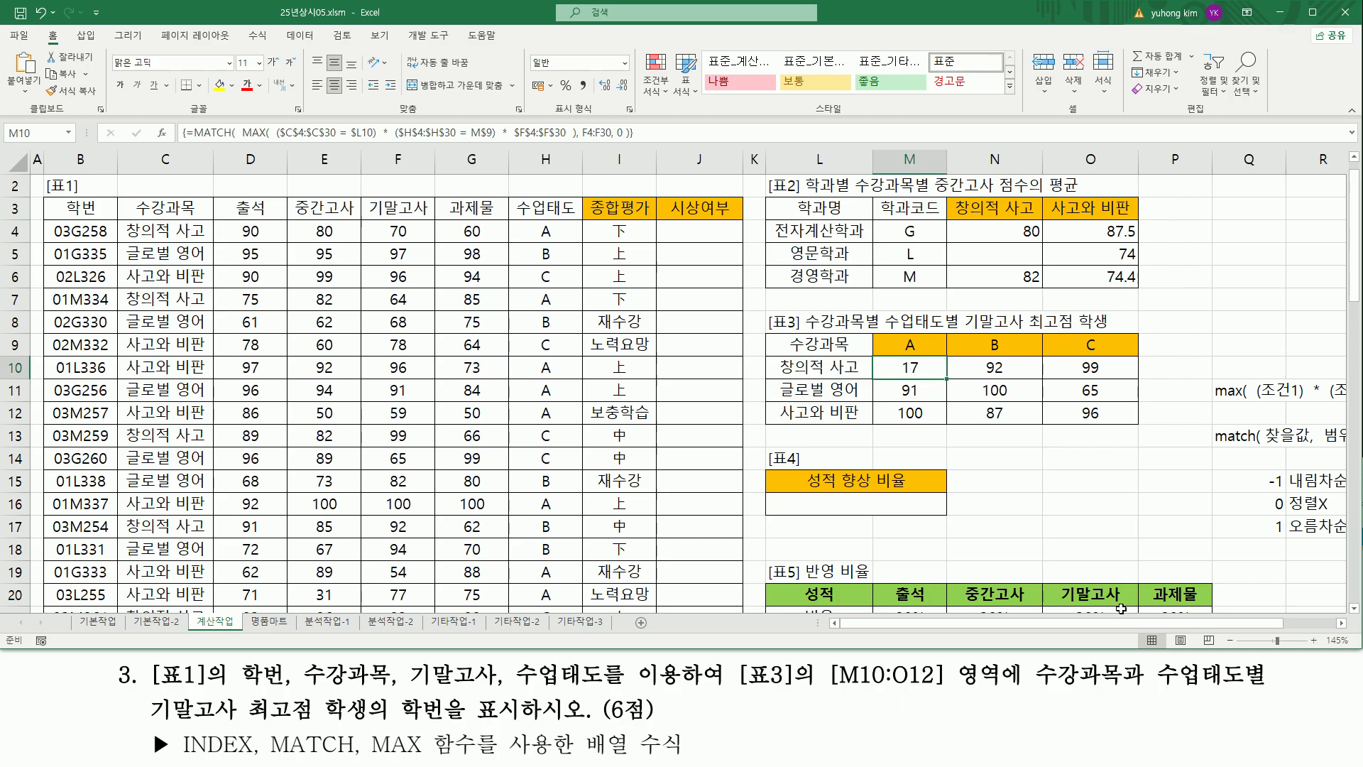
pyautogui.scroll(-4, 873, 317)
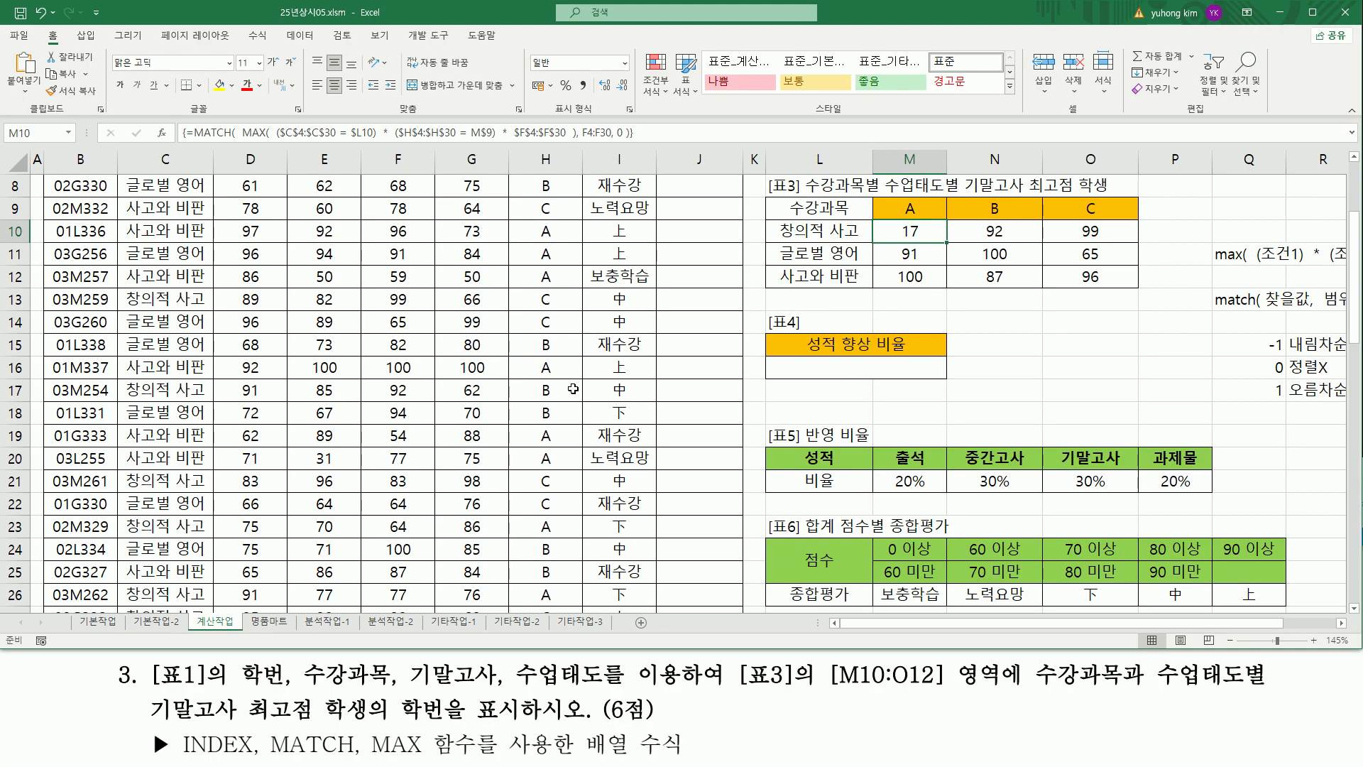
pyautogui.scroll(3, 874, 317)
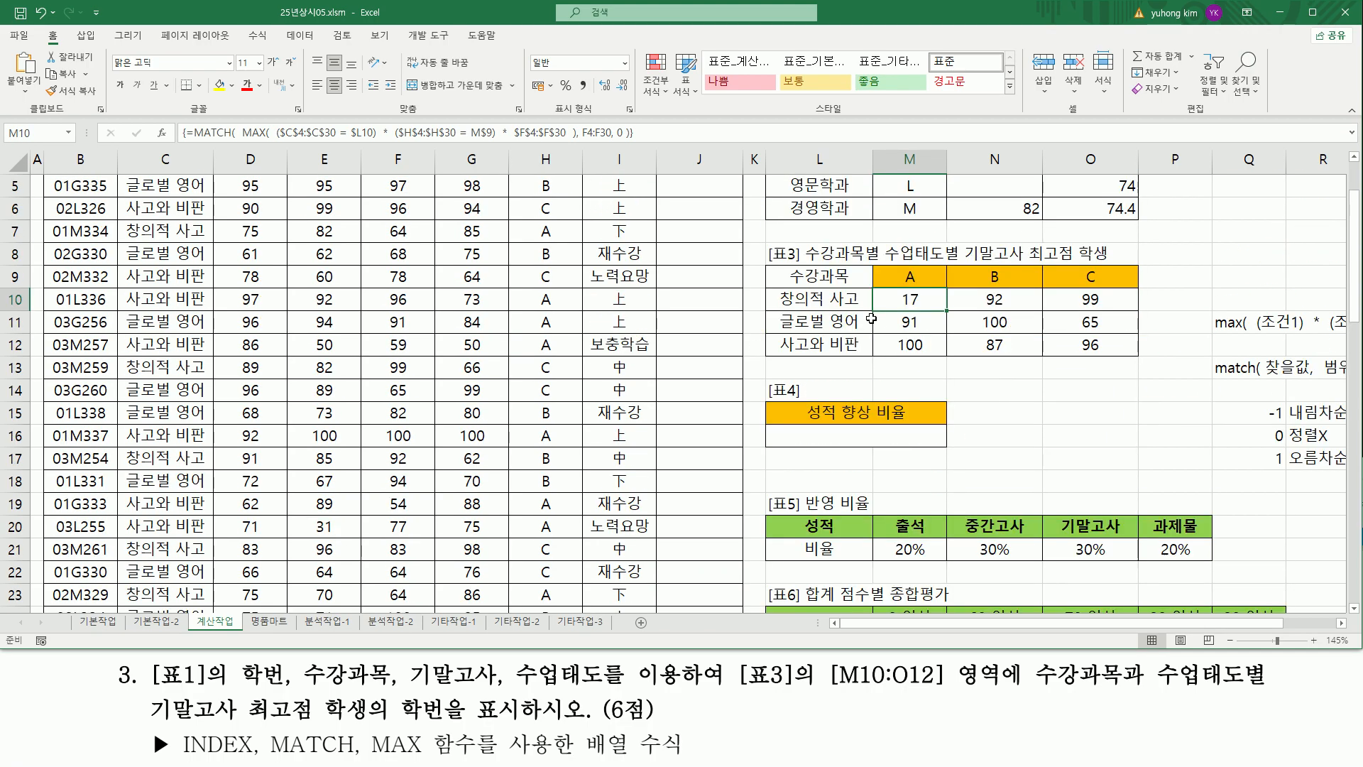
# - Open M10's formula and examine MATCH's lookup value, the MAX expression, against its lookup range F4:F30
pyautogui.doubleClick(927, 300)
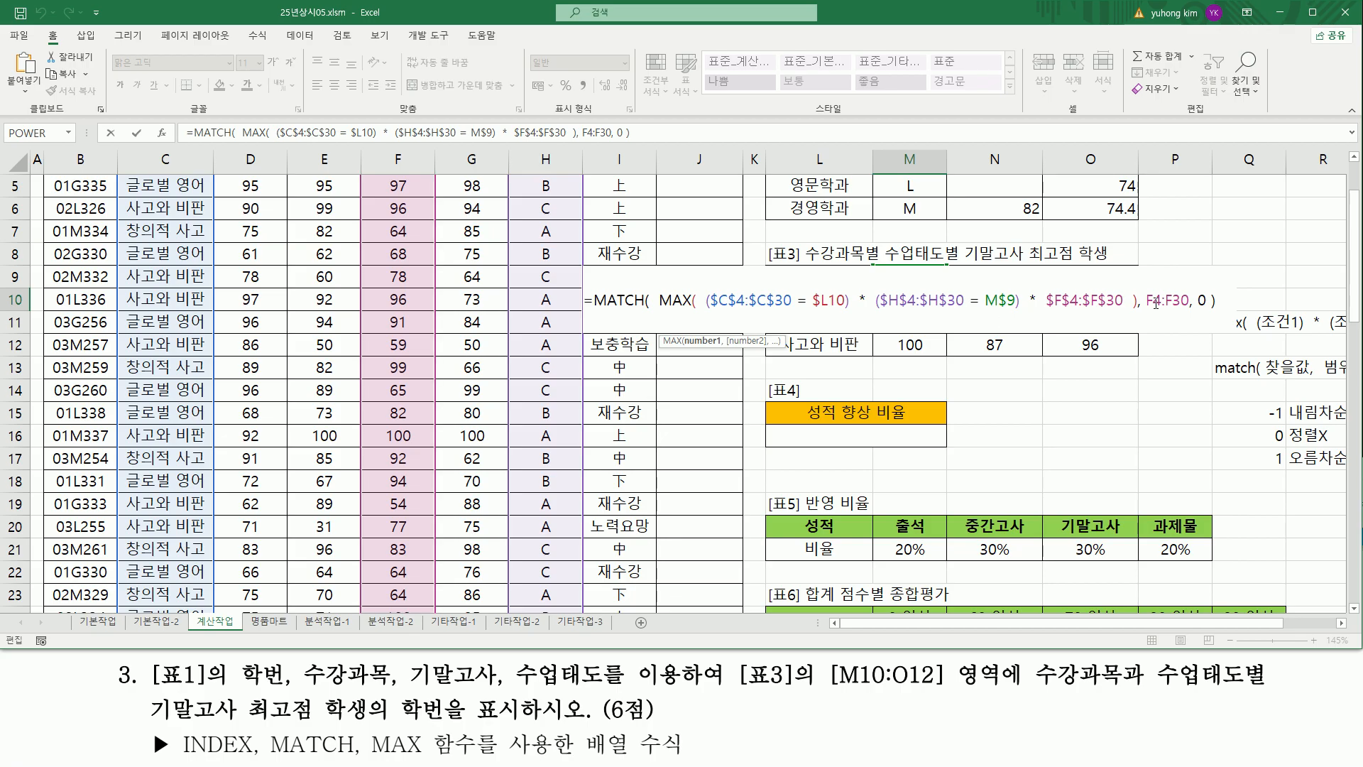
pyautogui.moveTo(1154, 304); pyautogui.dragTo(1182, 305)
pyautogui.hotkey('ctrl', '2')
pyautogui.moveTo(654, 284)
pyautogui.mouseDown()
pyautogui.moveTo(1034, 327)
pyautogui.moveTo(1211, 315)
pyautogui.mouseUp()
pyautogui.press('Escape')
pyautogui.hotkey('ctrl', '2')
pyautogui.moveTo(1145, 286); pyautogui.dragTo(1183, 314)
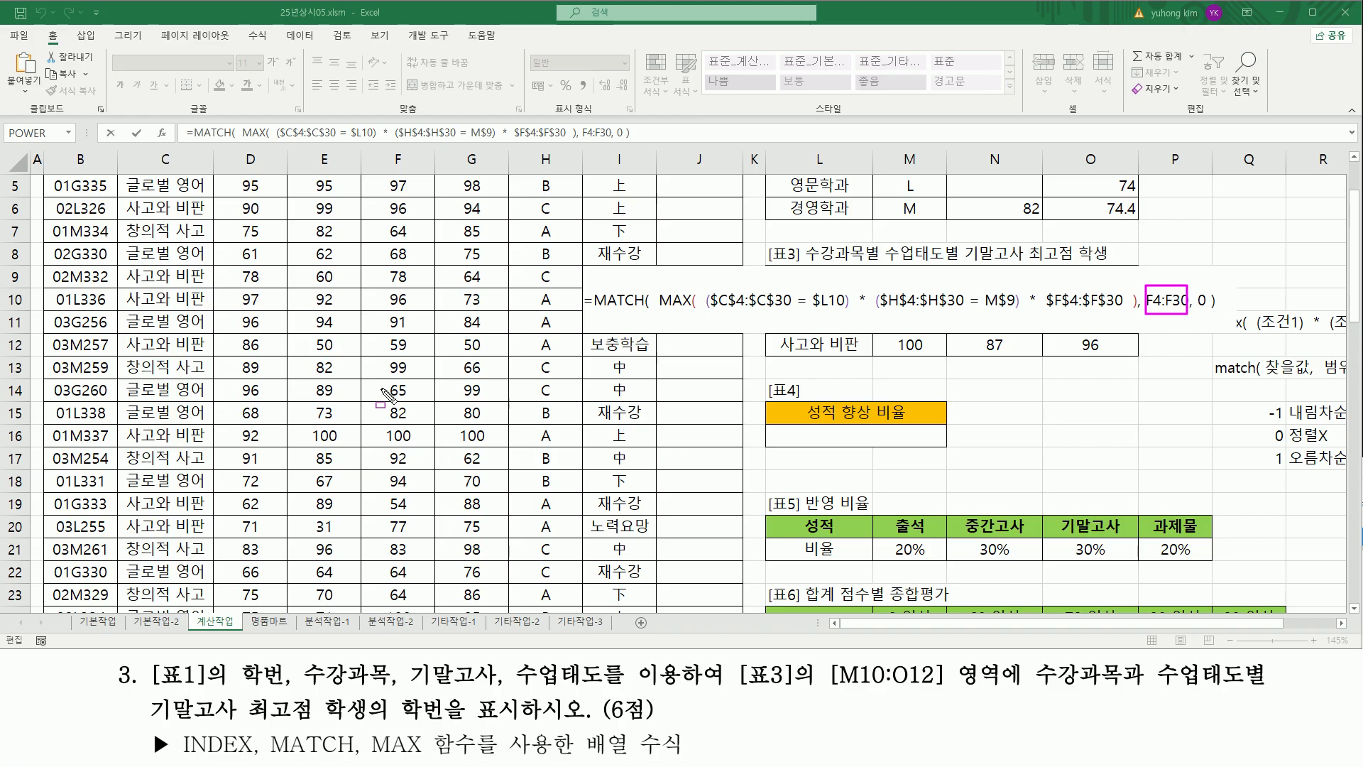
pyautogui.moveTo(662, 282)
pyautogui.mouseDown()
pyautogui.moveTo(841, 313)
pyautogui.moveTo(1148, 330)
pyautogui.moveTo(1136, 328)
pyautogui.mouseUp()
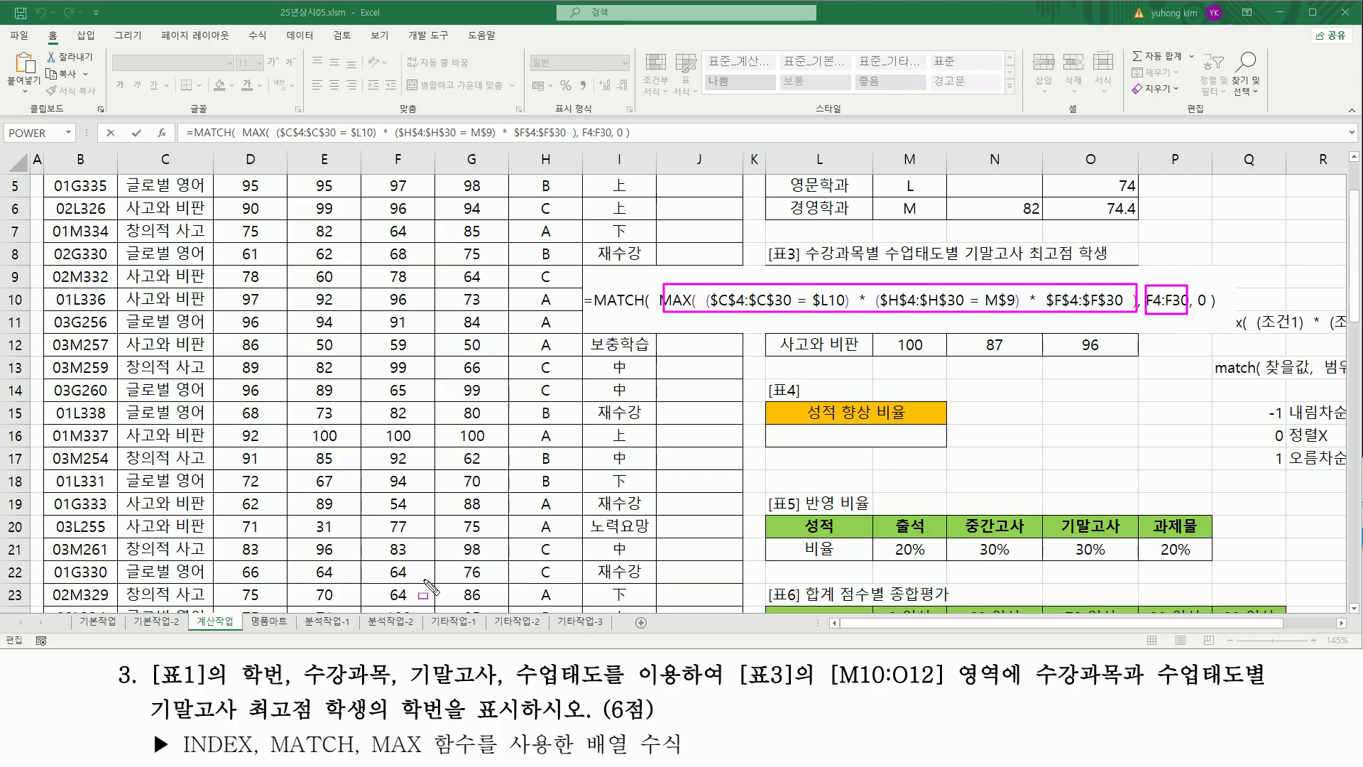
pyautogui.press('Escape')
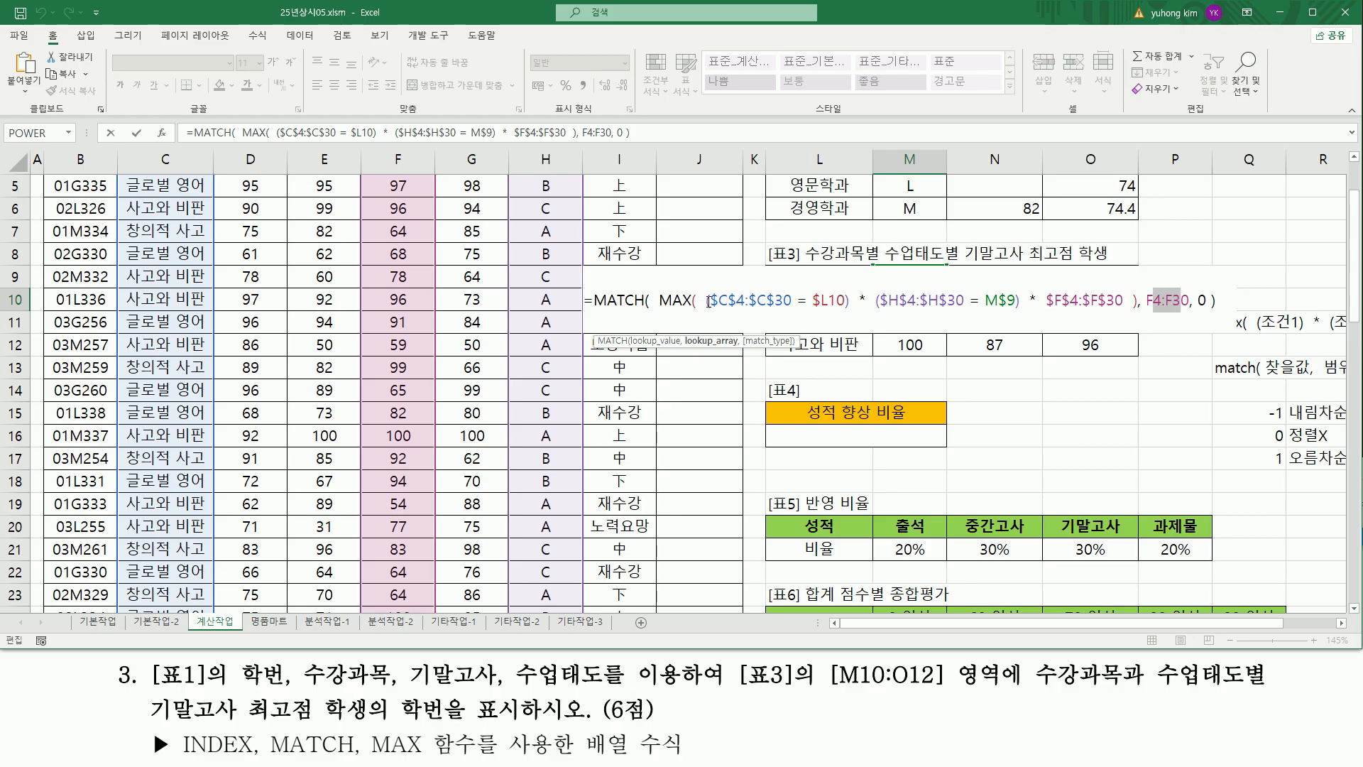
# - Copy the conditions ($C$4:$C$30 = $L10) * ($H$4:$H$30 = M$9) from MAX and multiply them with F4:F30 in MATCH's lookup range
pyautogui.moveTo(707, 300); pyautogui.dragTo(1022, 304)
pyautogui.hotkey('ctrl', 'c')
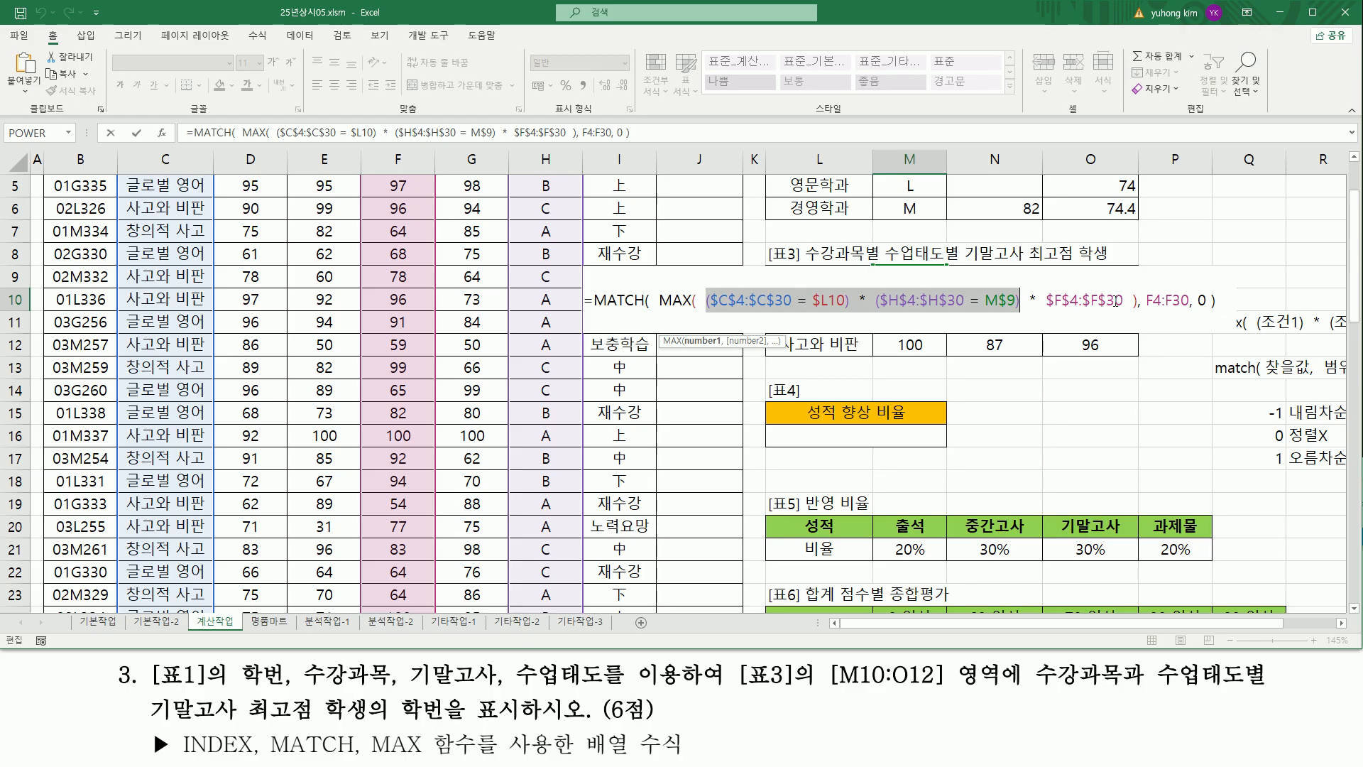
pyautogui.moveTo(1147, 299); pyautogui.dragTo(1185, 301)
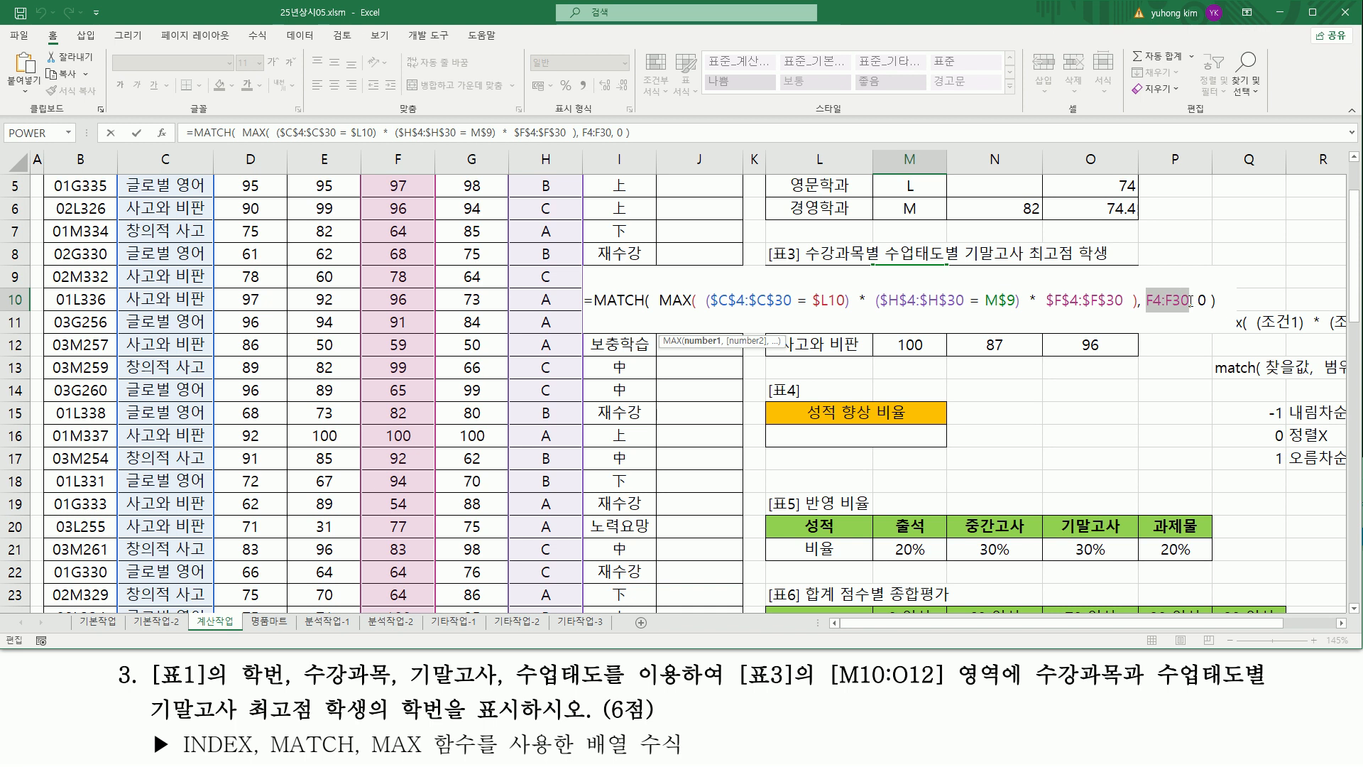
pyautogui.click(1147, 300)
pyautogui.hotkey('ctrl', 'v')
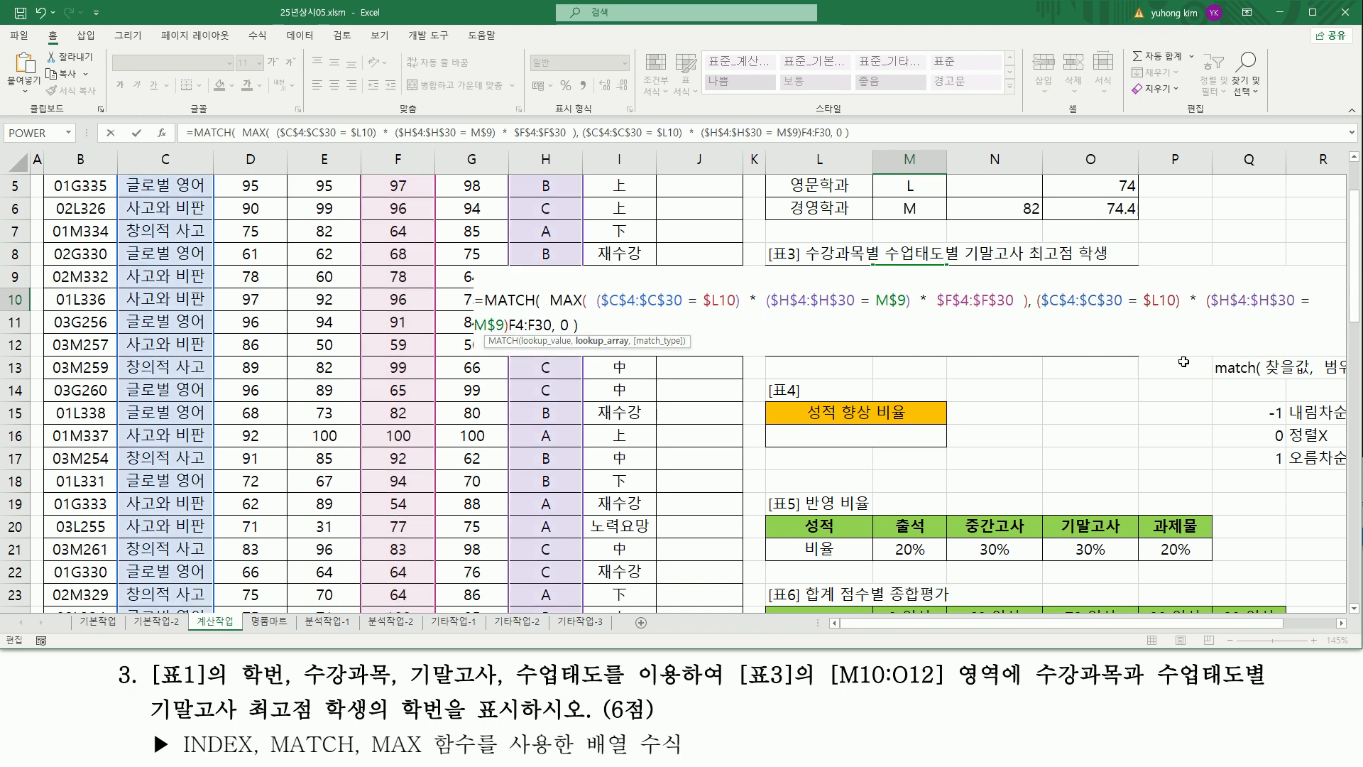
pyautogui.hscroll(2, 1253, 623)
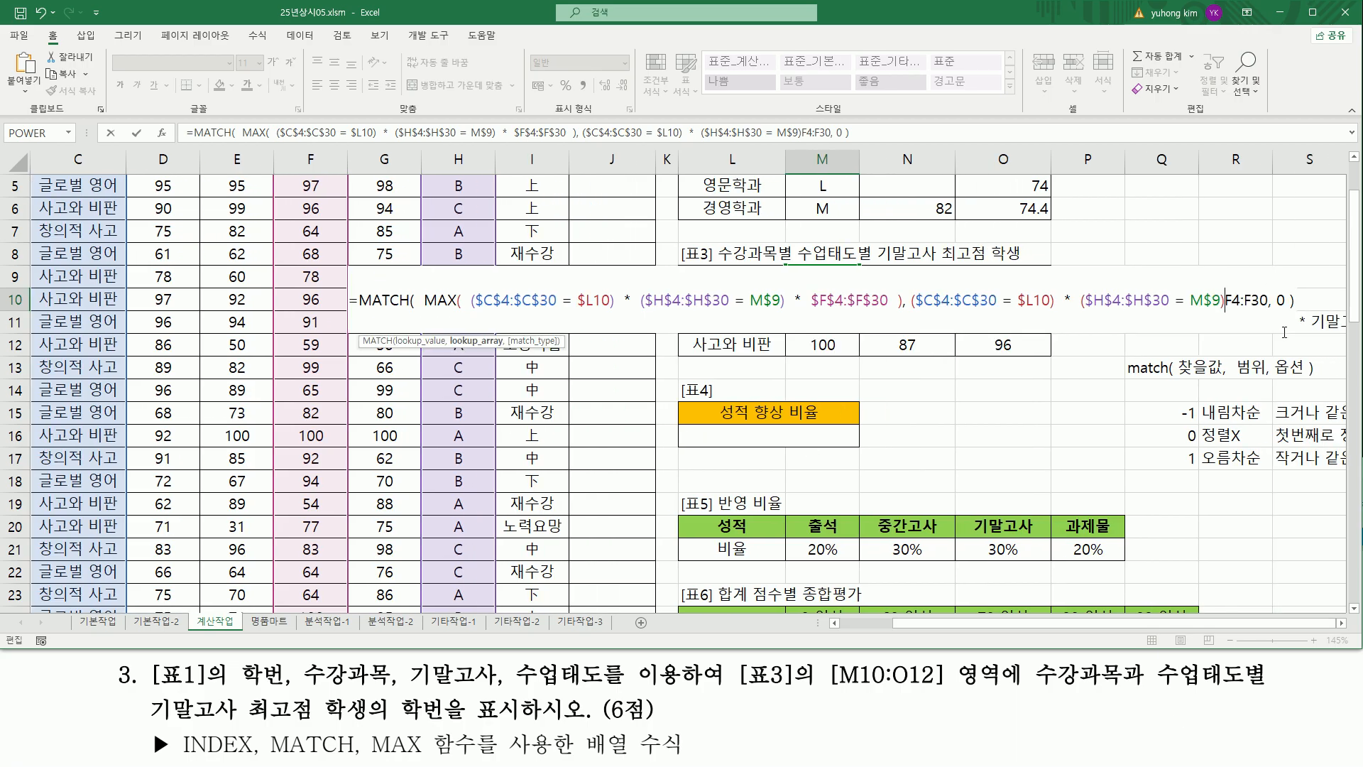
pyautogui.write('*')
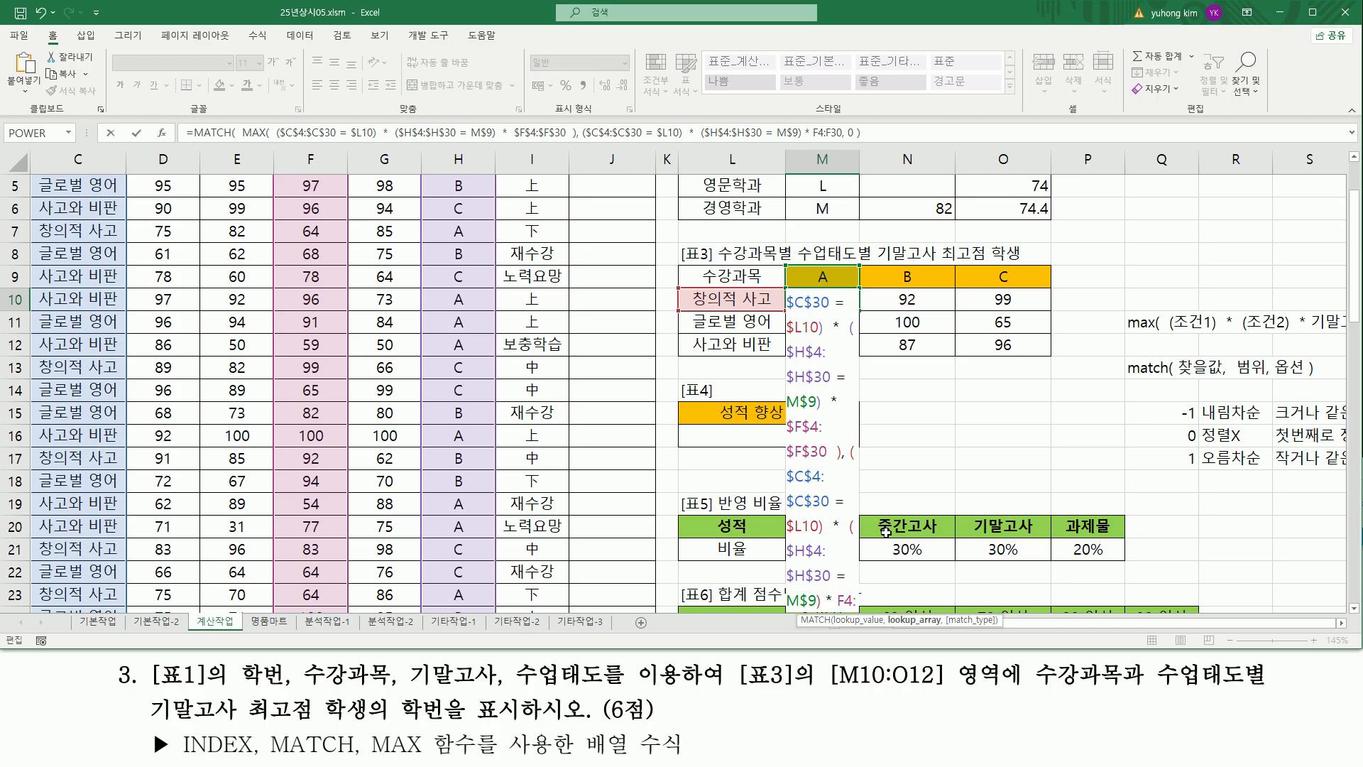
# - Examine M10's MAX lookup value and the two conditions multiplied with F4:F30 against the noted match(찾을값, 범위, 옵션) syntax
pyautogui.click(833, 397)
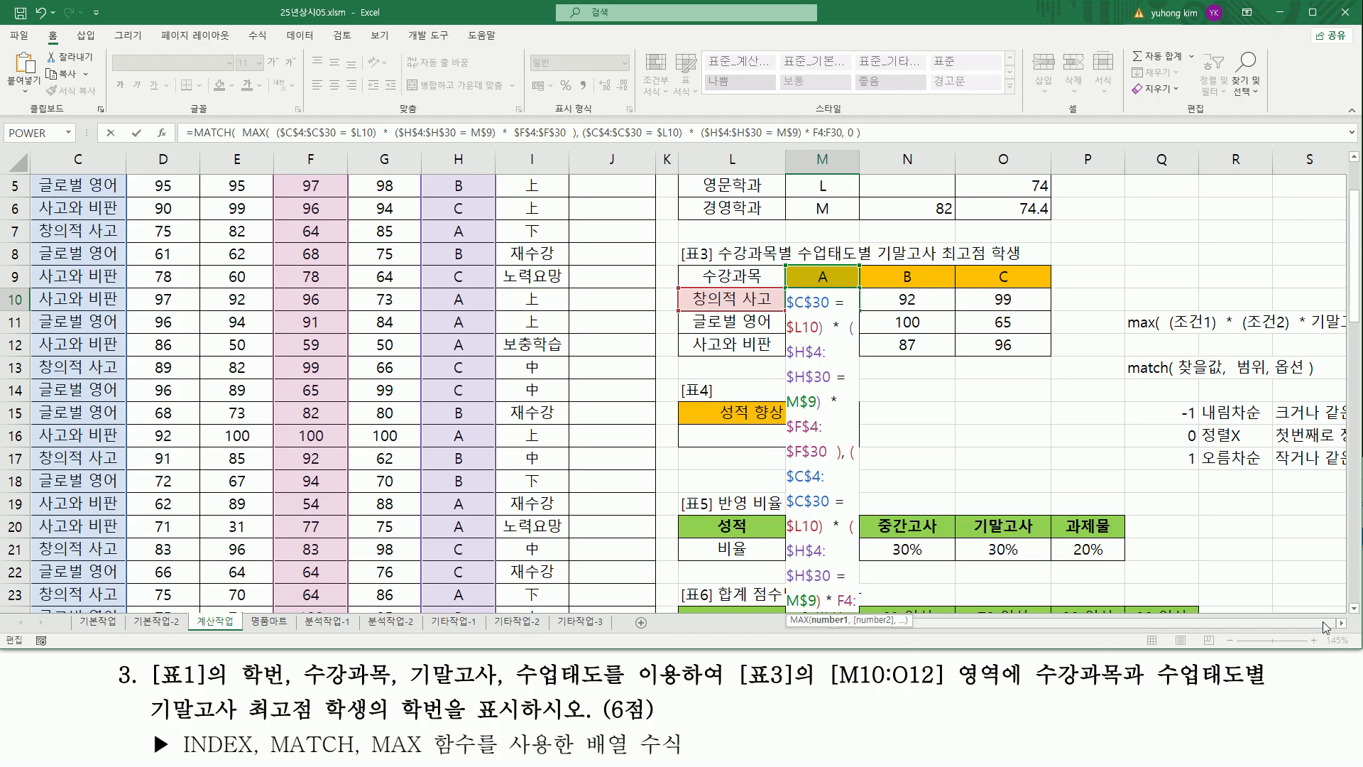
pyautogui.hscroll(3, 1342, 625)
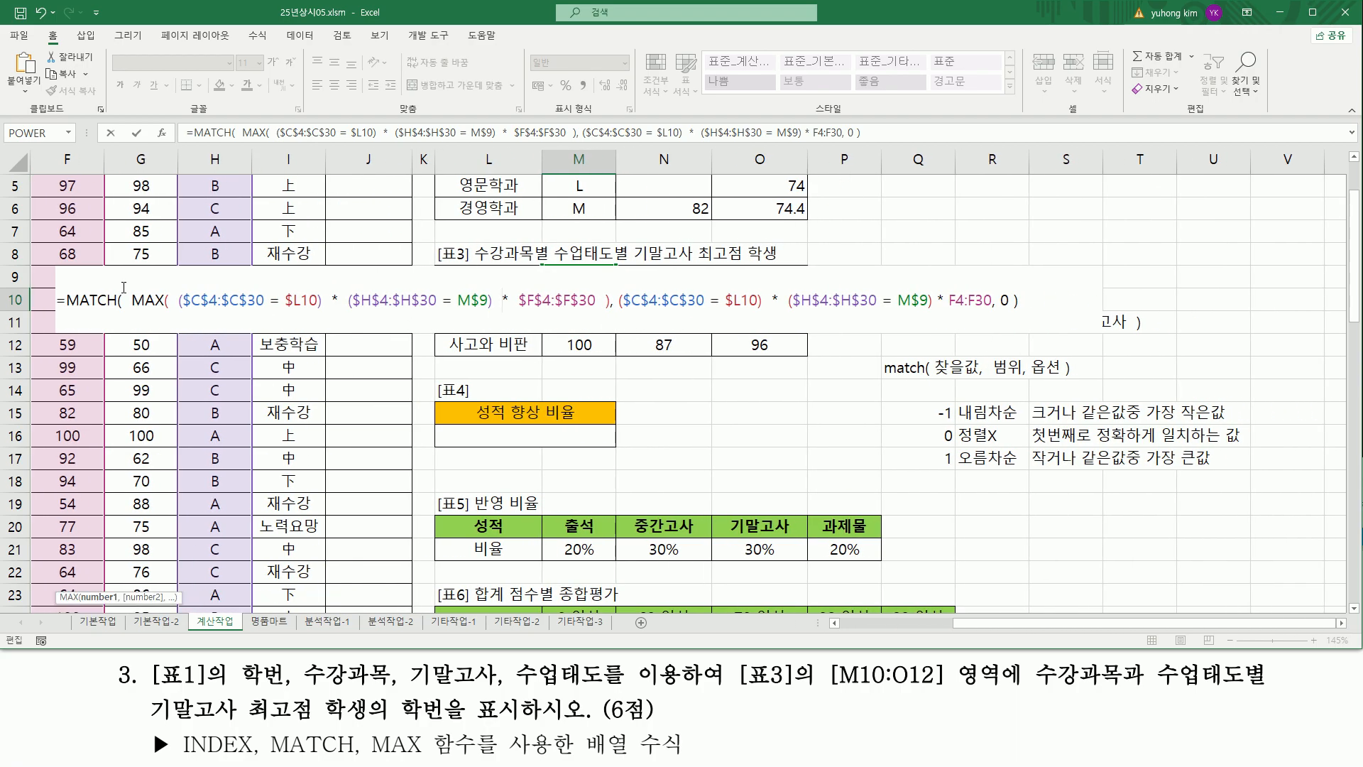
pyautogui.moveTo(133, 287); pyautogui.dragTo(612, 321)
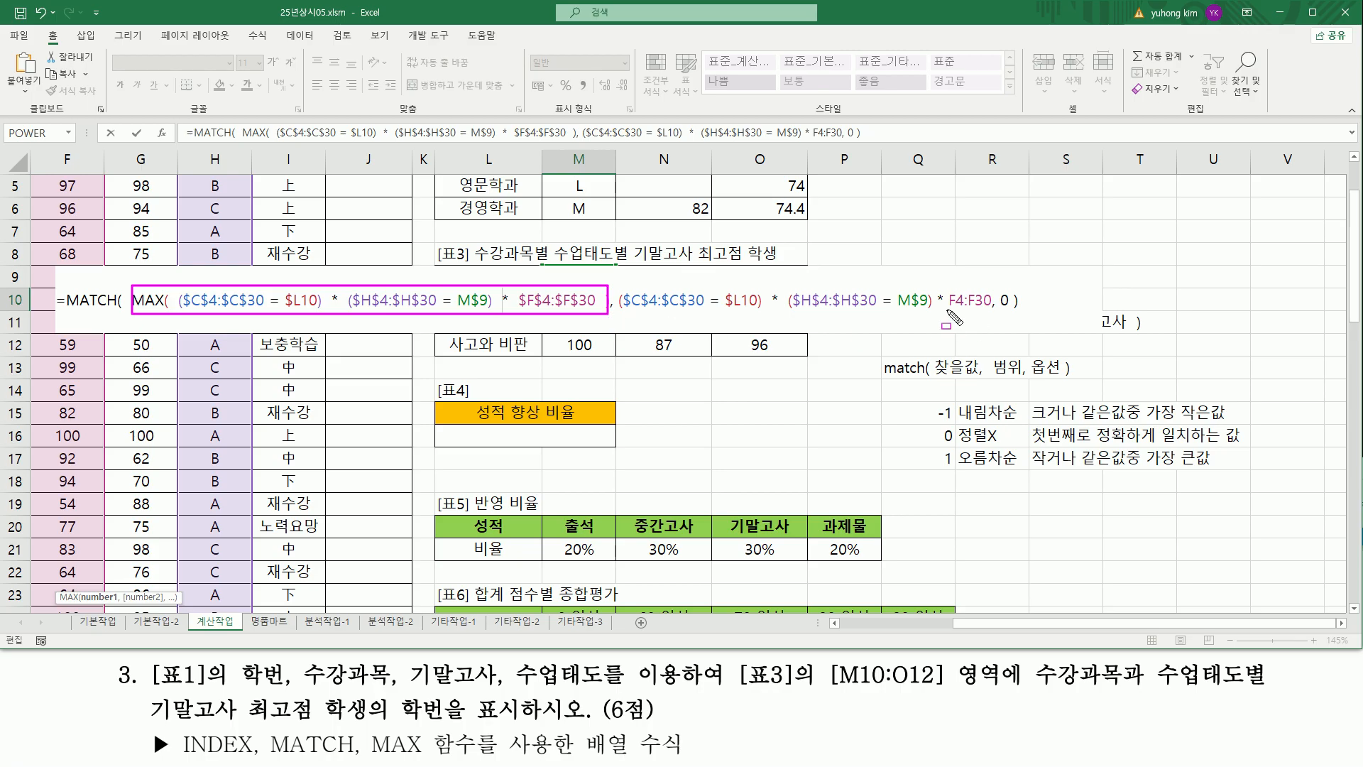
pyautogui.moveTo(947, 310); pyautogui.dragTo(988, 309)
pyautogui.moveTo(988, 376); pyautogui.dragTo(1024, 376)
pyautogui.moveTo(945, 286); pyautogui.dragTo(991, 310)
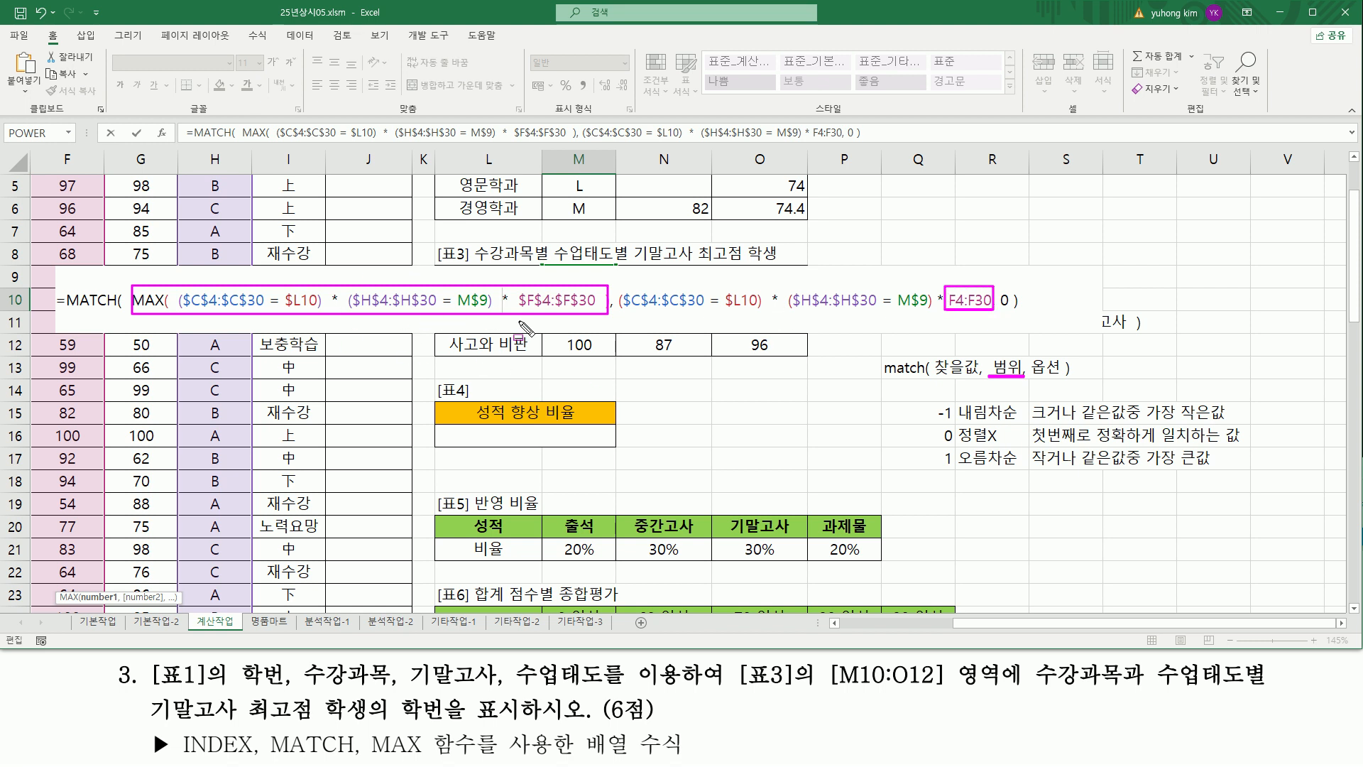
pyautogui.moveTo(623, 310); pyautogui.dragTo(762, 311)
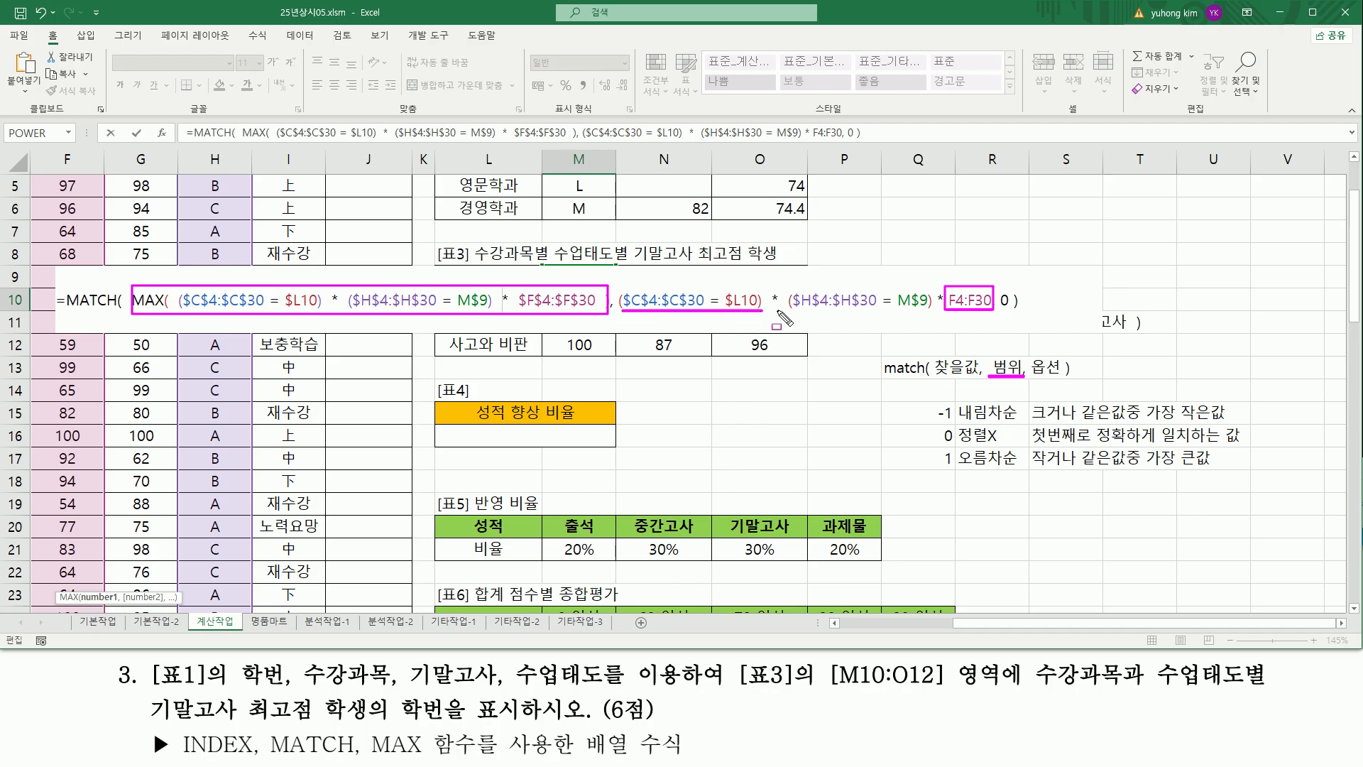
pyautogui.moveTo(786, 311); pyautogui.dragTo(929, 311)
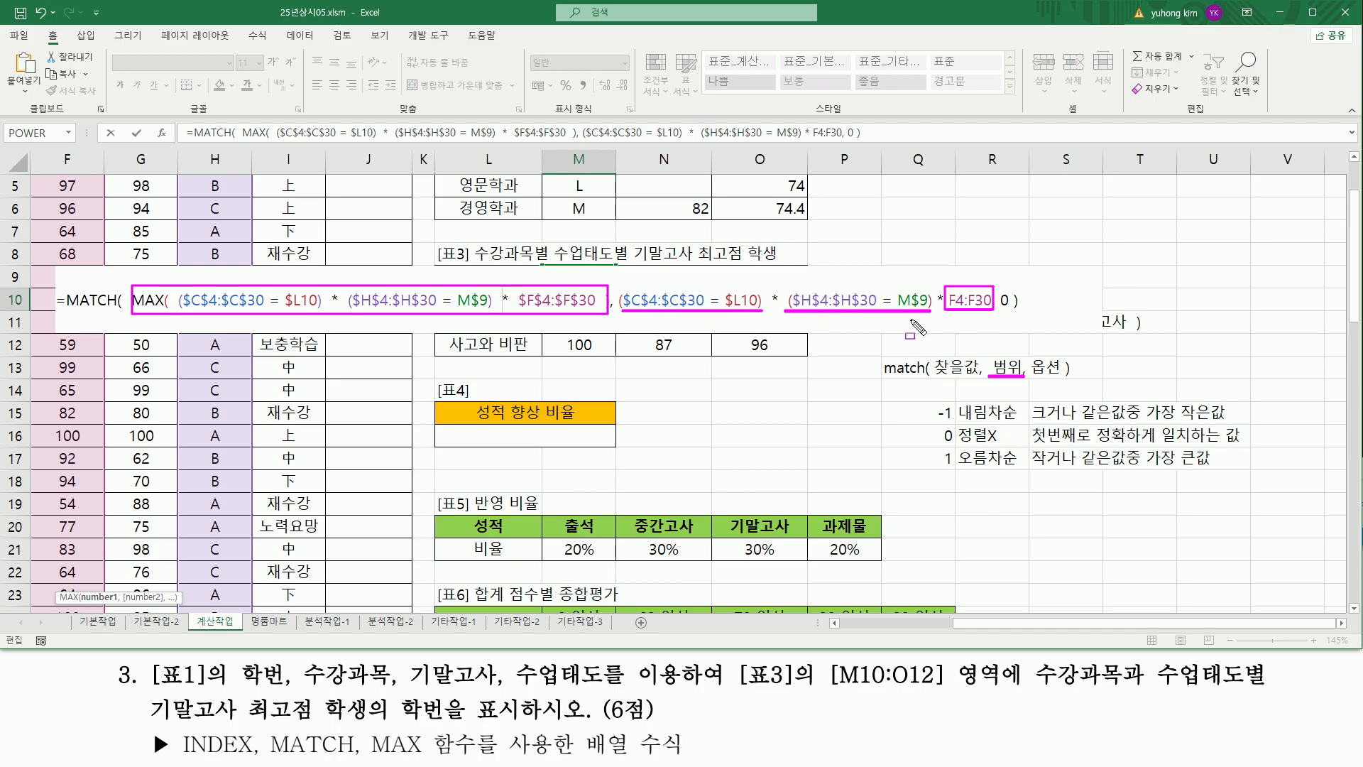
pyautogui.press('Escape')
# - Make MATCH's F4:F30 range absolute as $F$4:$F$30 and enter M10 as an array formula
pyautogui.moveTo(956, 301); pyautogui.dragTo(980, 303)
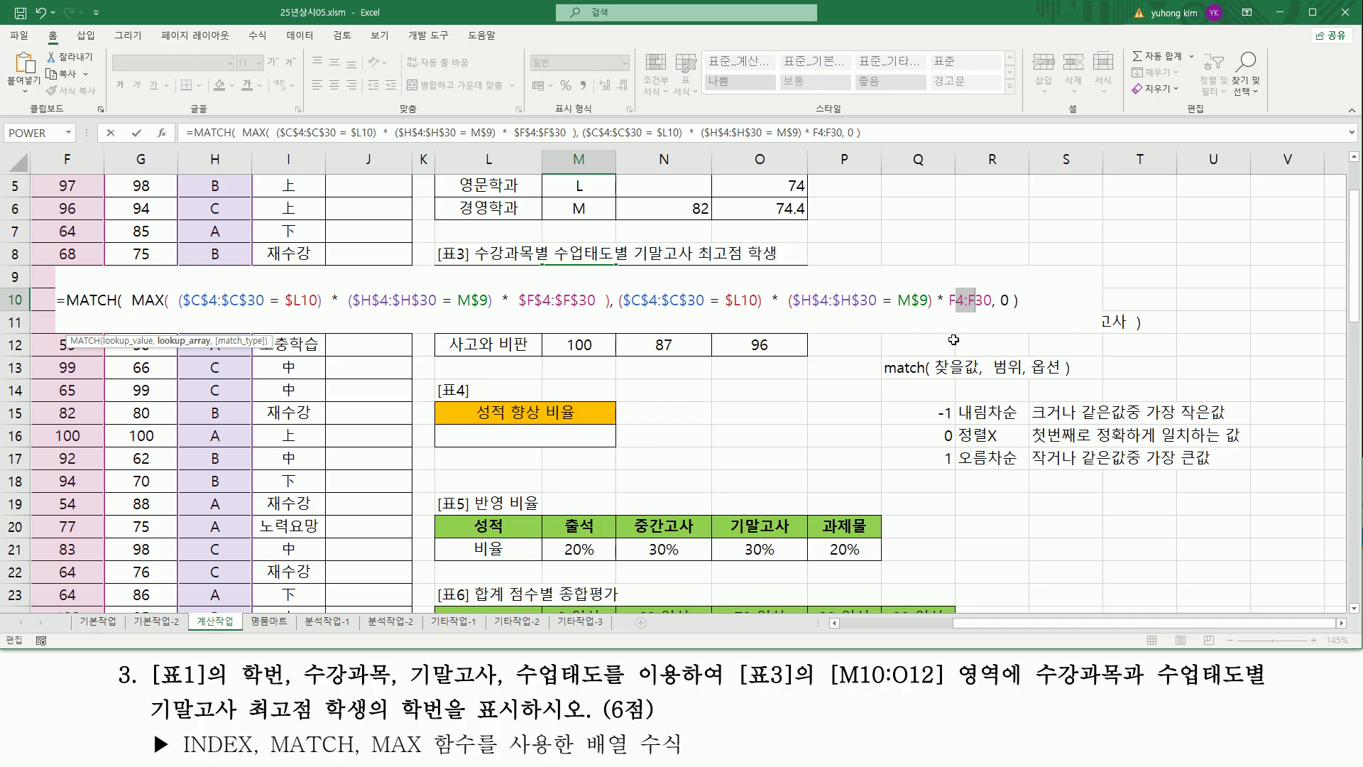
pyautogui.press('F4')
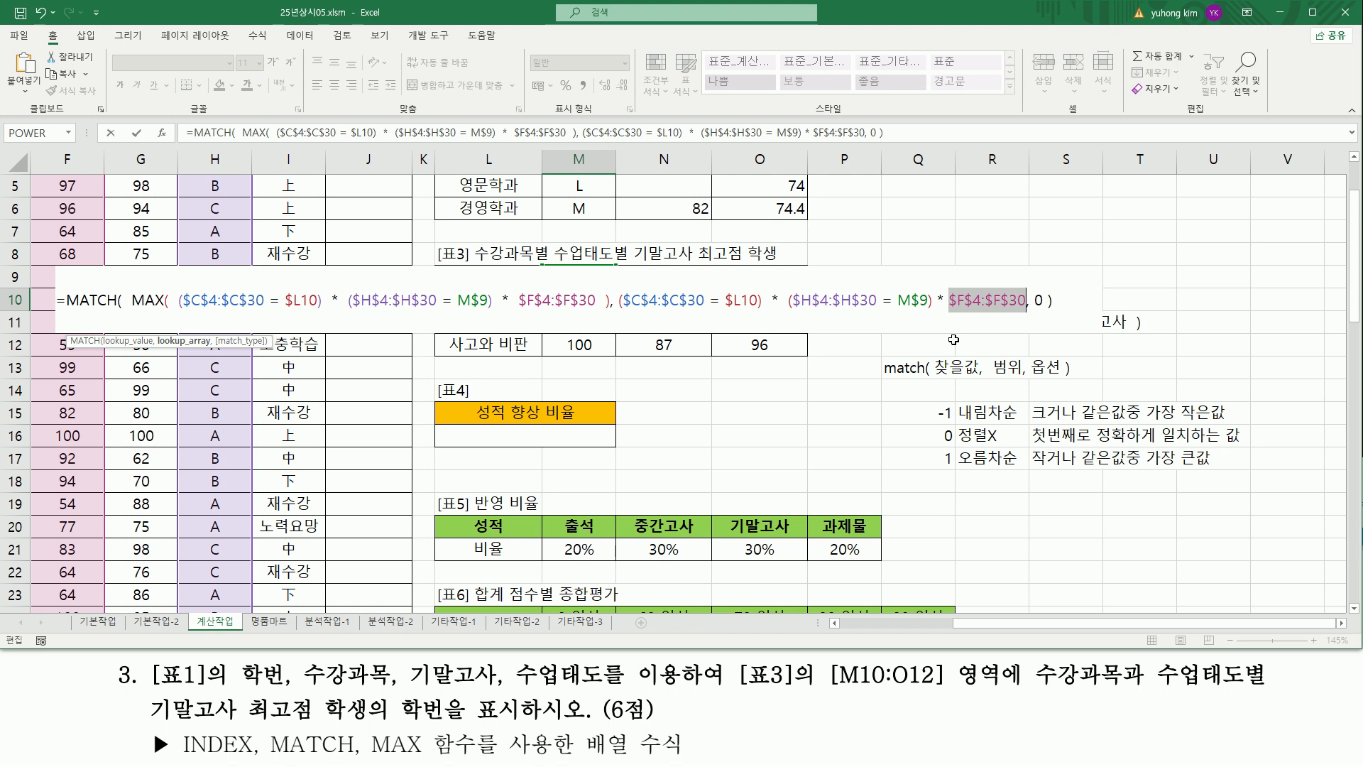
pyautogui.hotkey('ctrl', 'shift', 'Return')
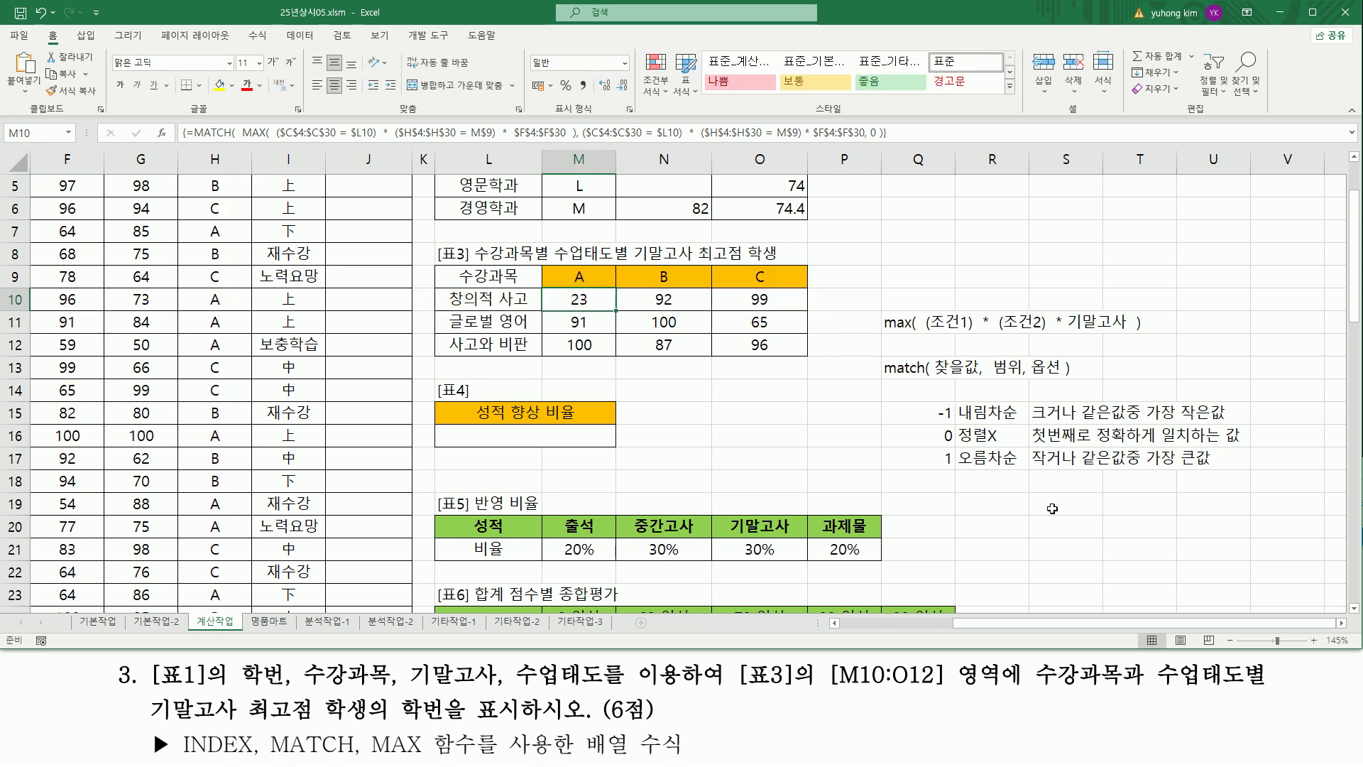
# - Count down the 기말고사 scores from F4 to locate the row at M10's recalculated position
pyautogui.moveTo(983, 624); pyautogui.dragTo(855, 628)
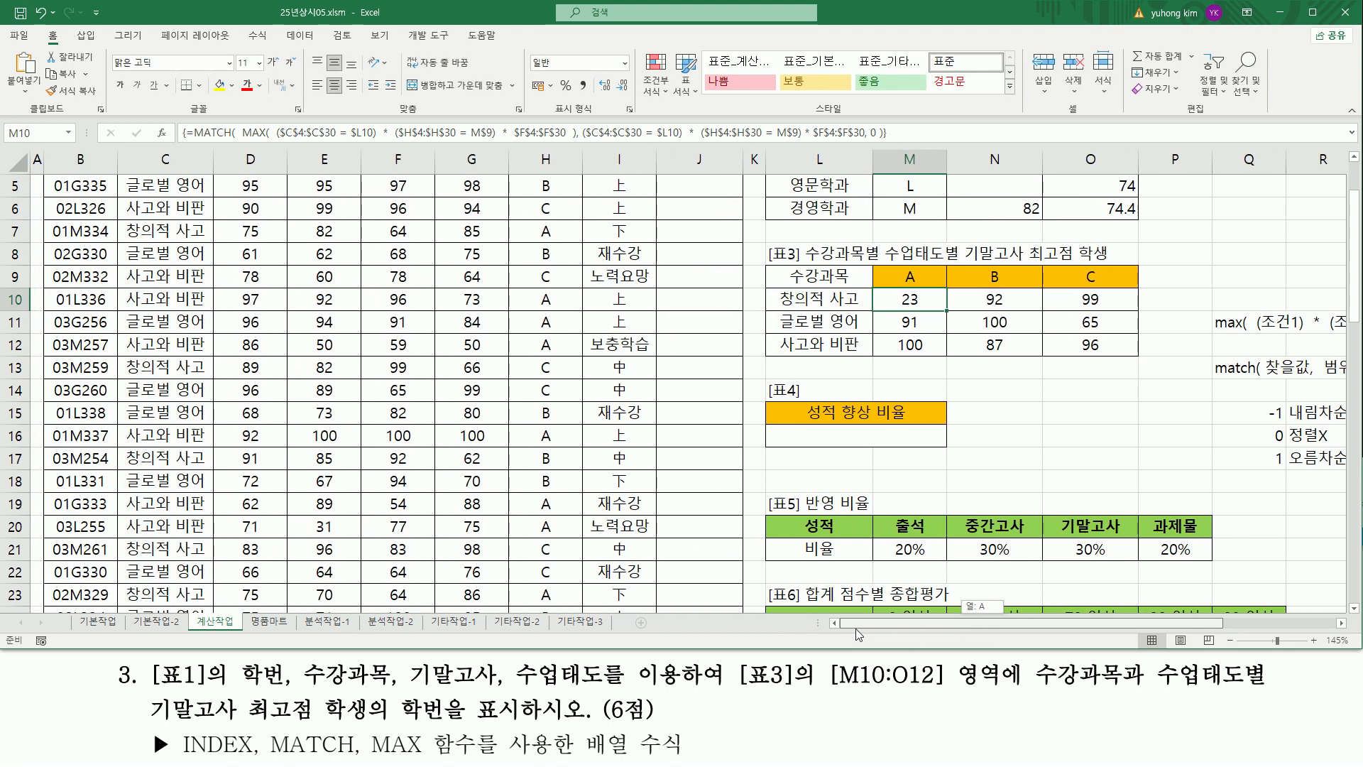
pyautogui.scroll(2, 391, 362)
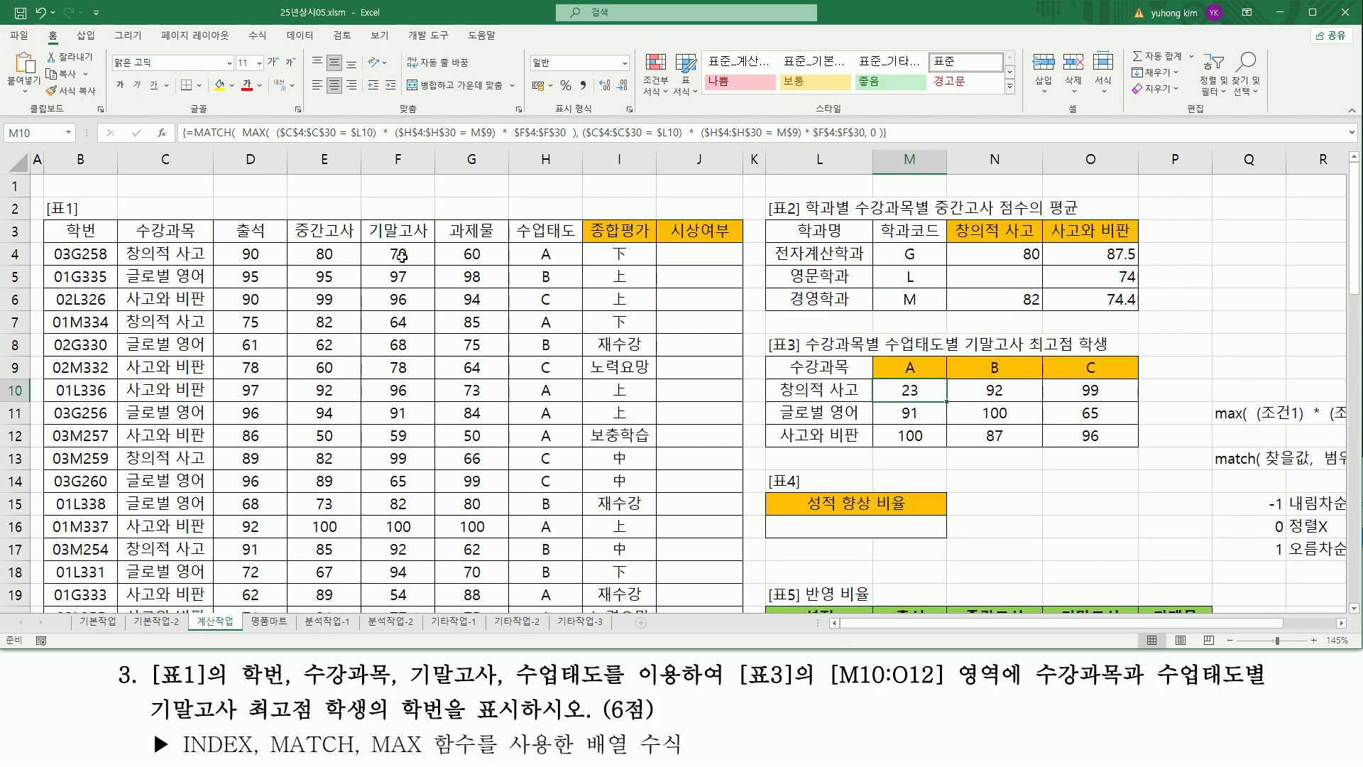
pyautogui.click(401, 257)
pyautogui.press('Down')
pyautogui.press('Down')
pyautogui.press('Down')
pyautogui.press('Down')
pyautogui.press('Down')
pyautogui.press('Down')
pyautogui.press('Down')
pyautogui.press('Down')
pyautogui.press('Down')
pyautogui.press('Down')
pyautogui.press('Down')
pyautogui.press('Down')
pyautogui.press('Down')
pyautogui.press('Down')
pyautogui.press('Down')
pyautogui.press('Down')
pyautogui.press('Down')
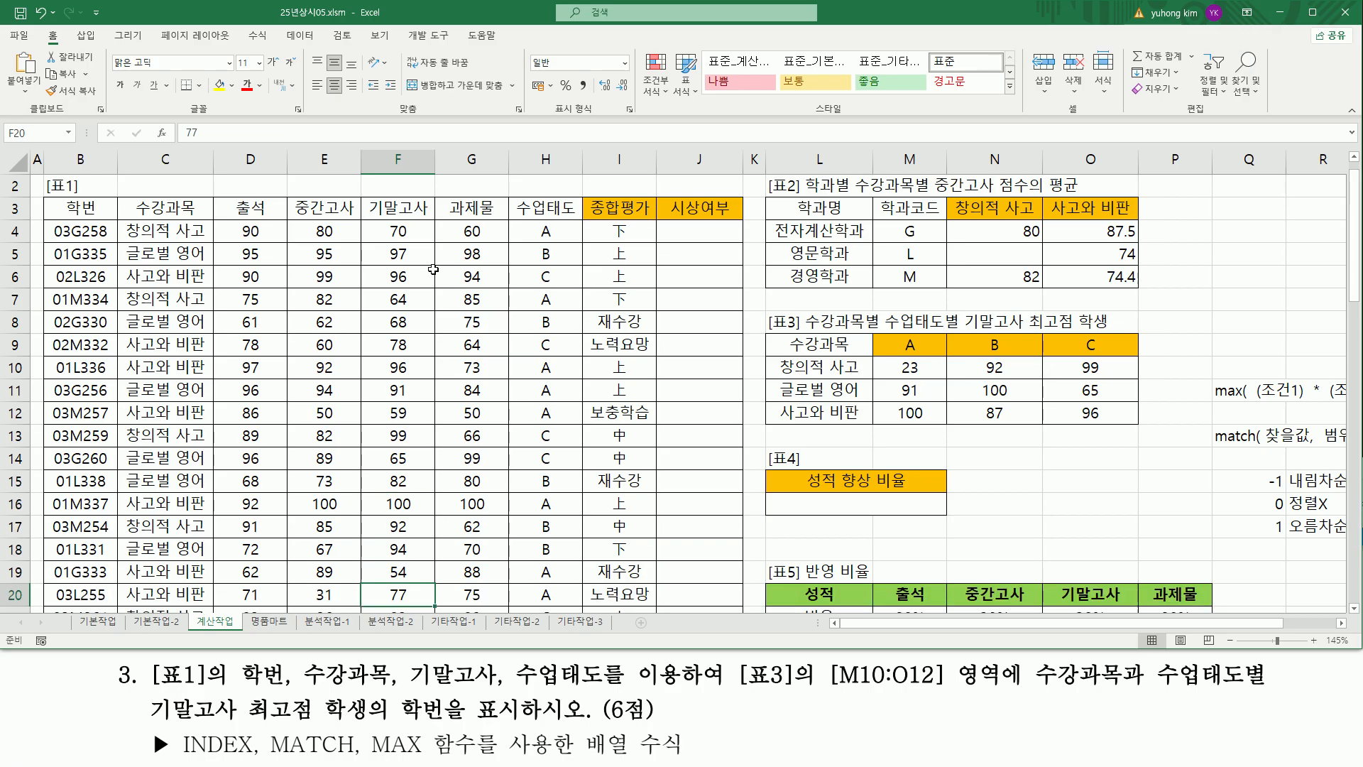
pyautogui.press('Down')
pyautogui.press('Down')
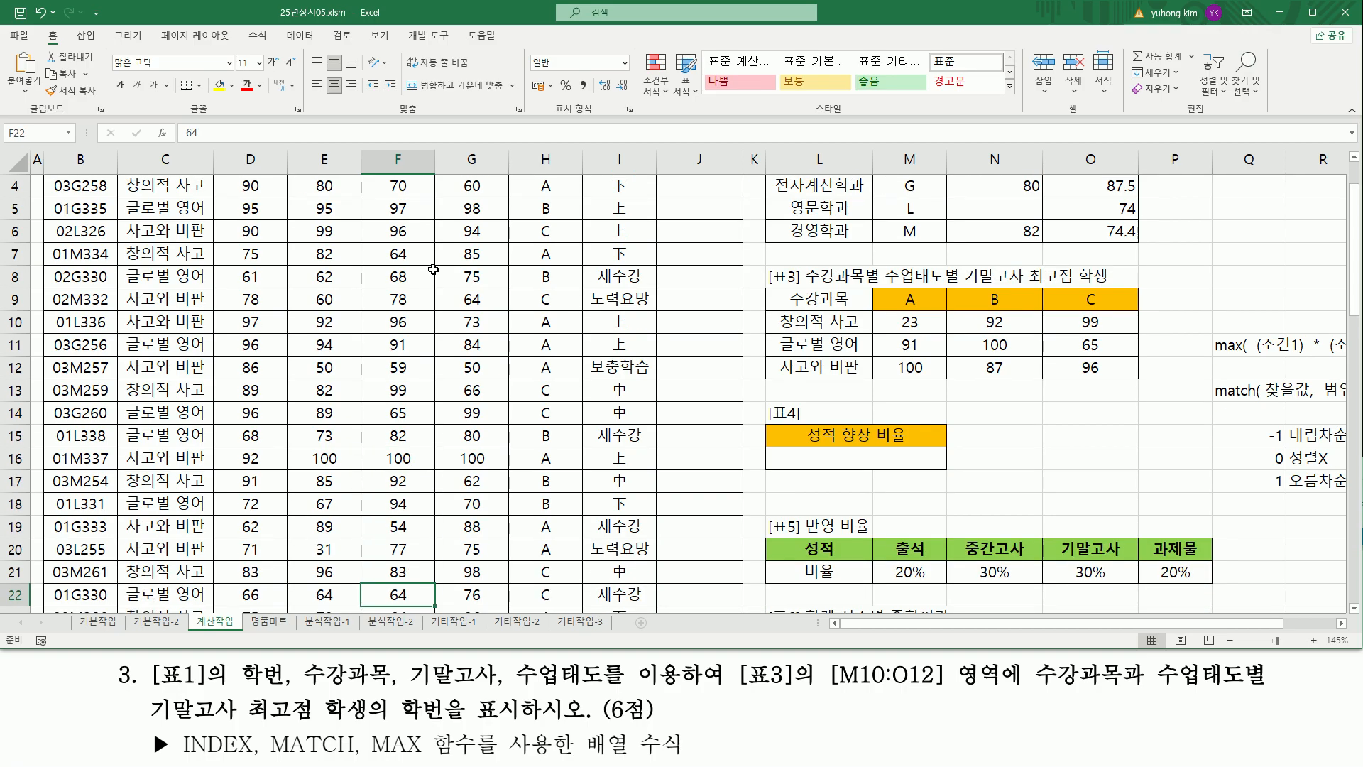
pyautogui.press('Down')
pyautogui.press('Down')
pyautogui.press('Down')
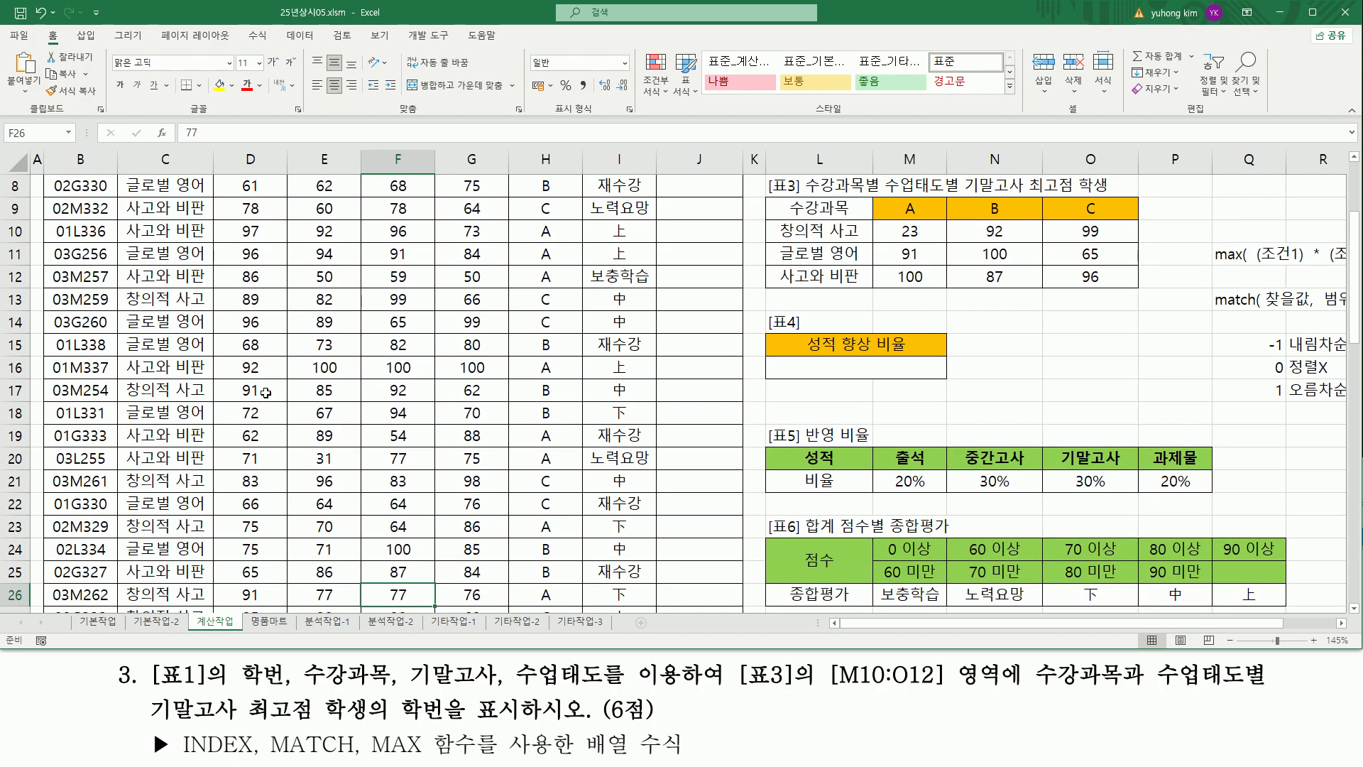
# - Check the 기말고사, 수강과목 and 수업태도 values in row 26 against M10's criteria, 창의적 사고 and A
pyautogui.moveTo(381, 584); pyautogui.dragTo(420, 604)
pyautogui.moveTo(122, 605); pyautogui.dragTo(218, 605)
pyautogui.moveTo(533, 584); pyautogui.dragTo(560, 605)
pyautogui.moveTo(122, 584); pyautogui.dragTo(206, 603)
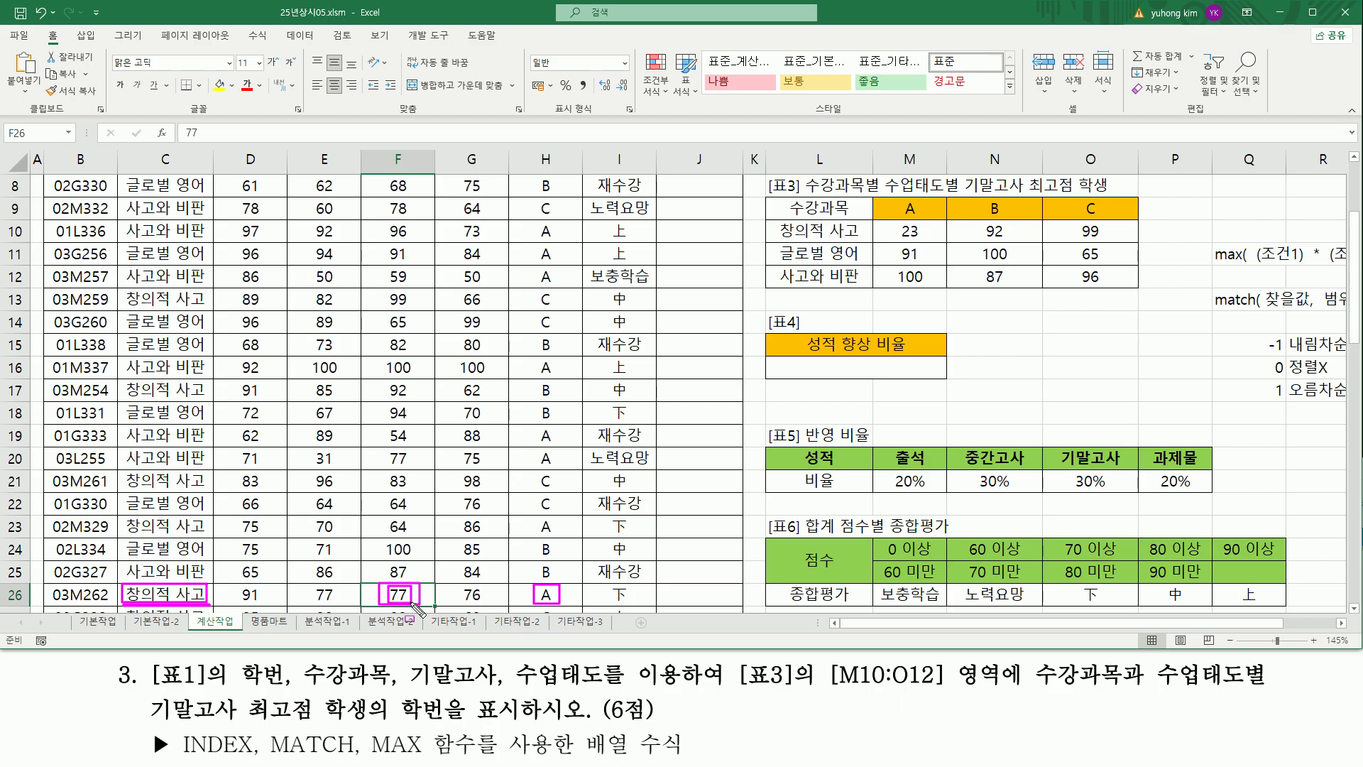
pyautogui.moveTo(890, 221); pyautogui.dragTo(925, 241)
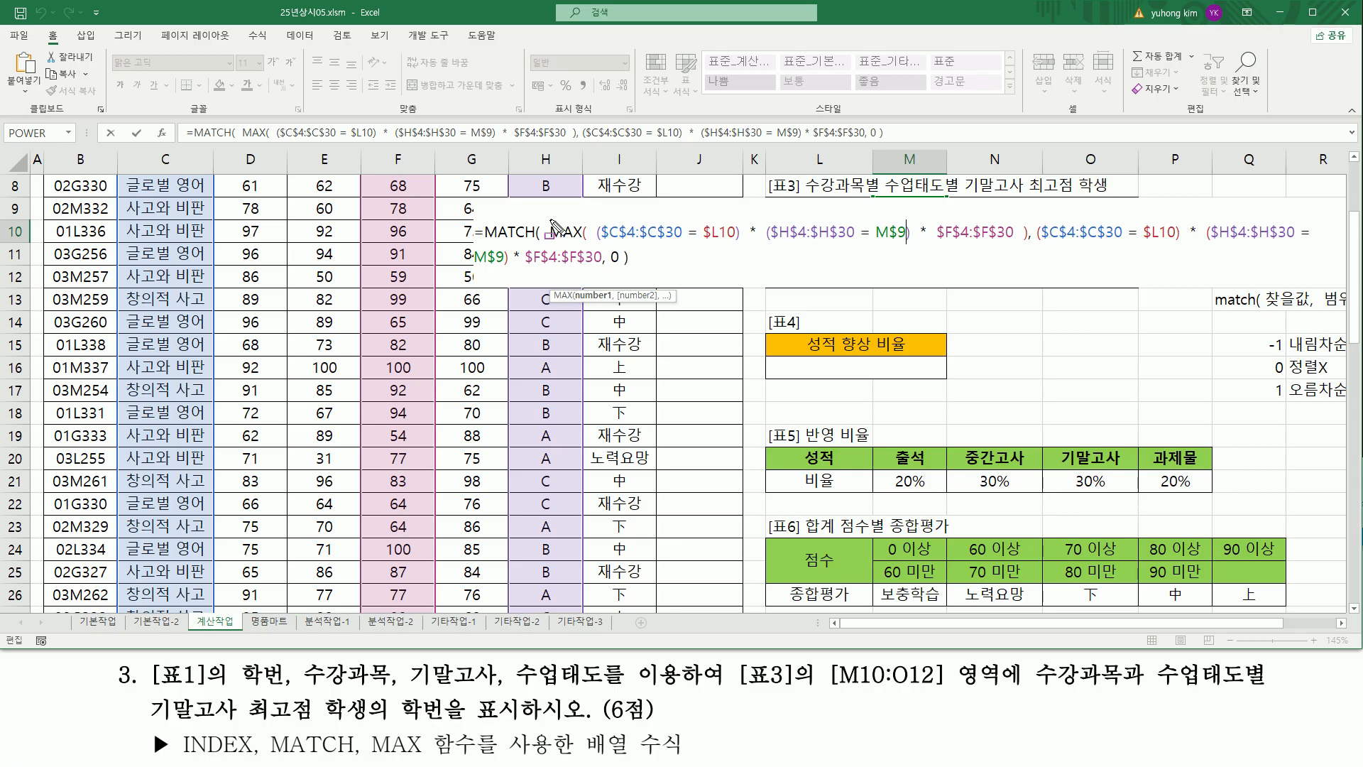
# - Compare the conditions inside M10's MAX with the conditions and $F$4:$F$30 in MATCH's lookup range
pyautogui.moveTo(552, 223); pyautogui.dragTo(1027, 245)
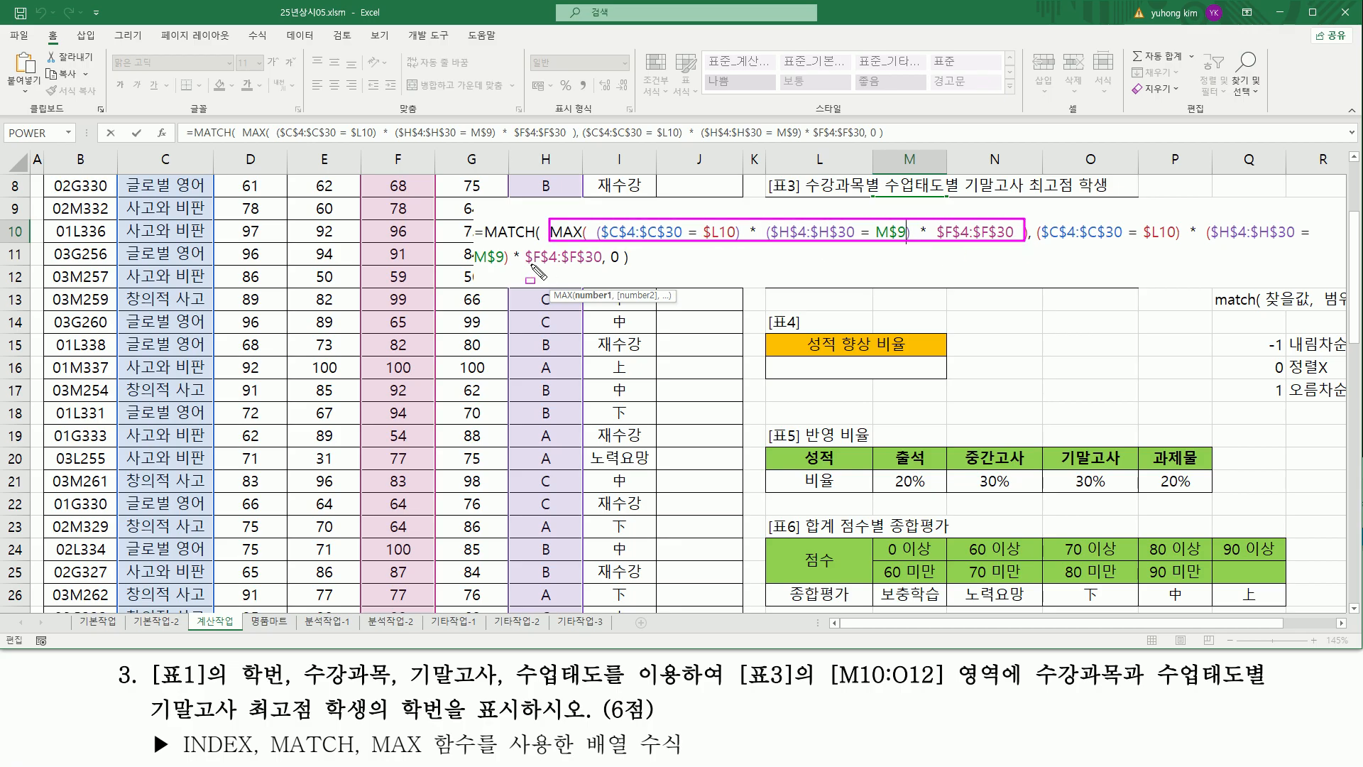
pyautogui.moveTo(521, 264); pyautogui.dragTo(602, 265)
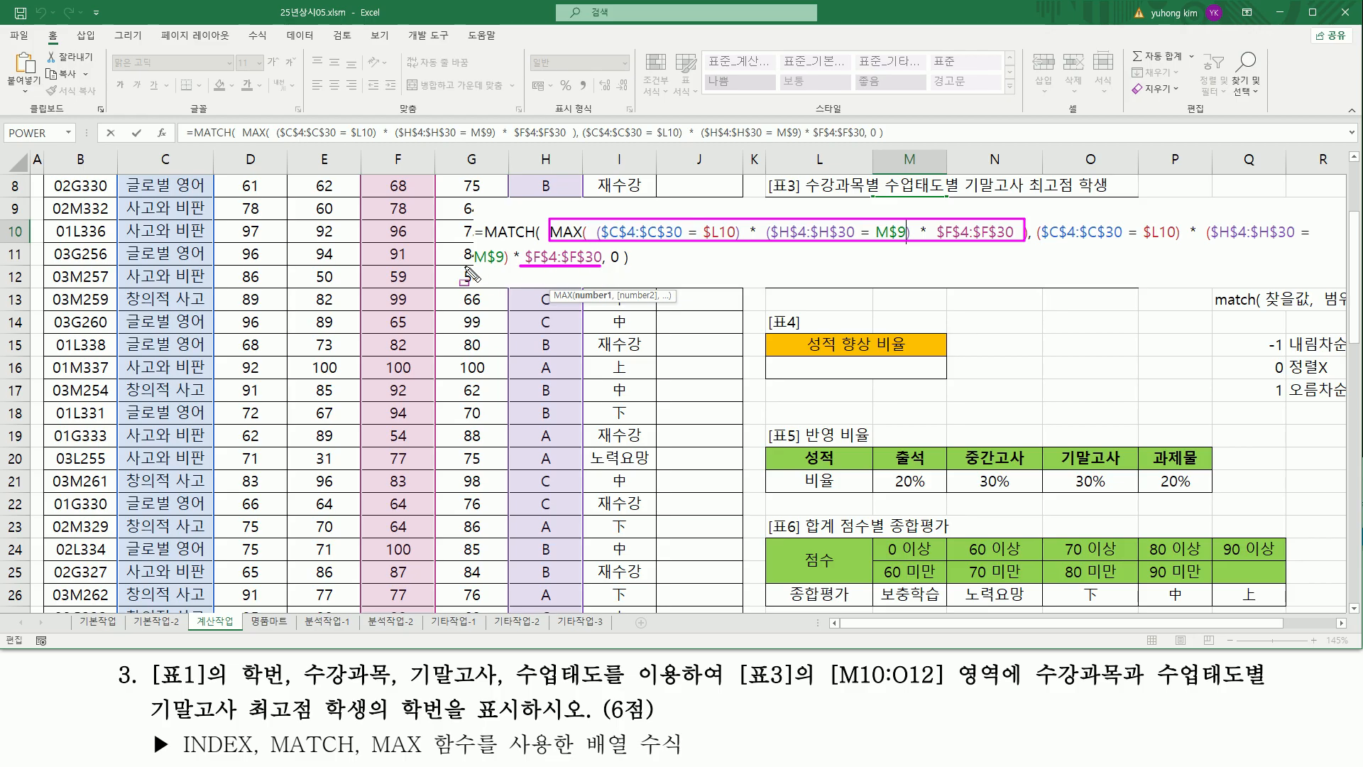
pyautogui.moveTo(1038, 245); pyautogui.dragTo(1312, 243)
pyautogui.moveTo(600, 207); pyautogui.dragTo(914, 245)
pyautogui.moveTo(1038, 213)
pyautogui.mouseDown()
pyautogui.moveTo(1118, 257)
pyautogui.moveTo(1316, 242)
pyautogui.moveTo(1314, 213)
pyautogui.mouseUp()
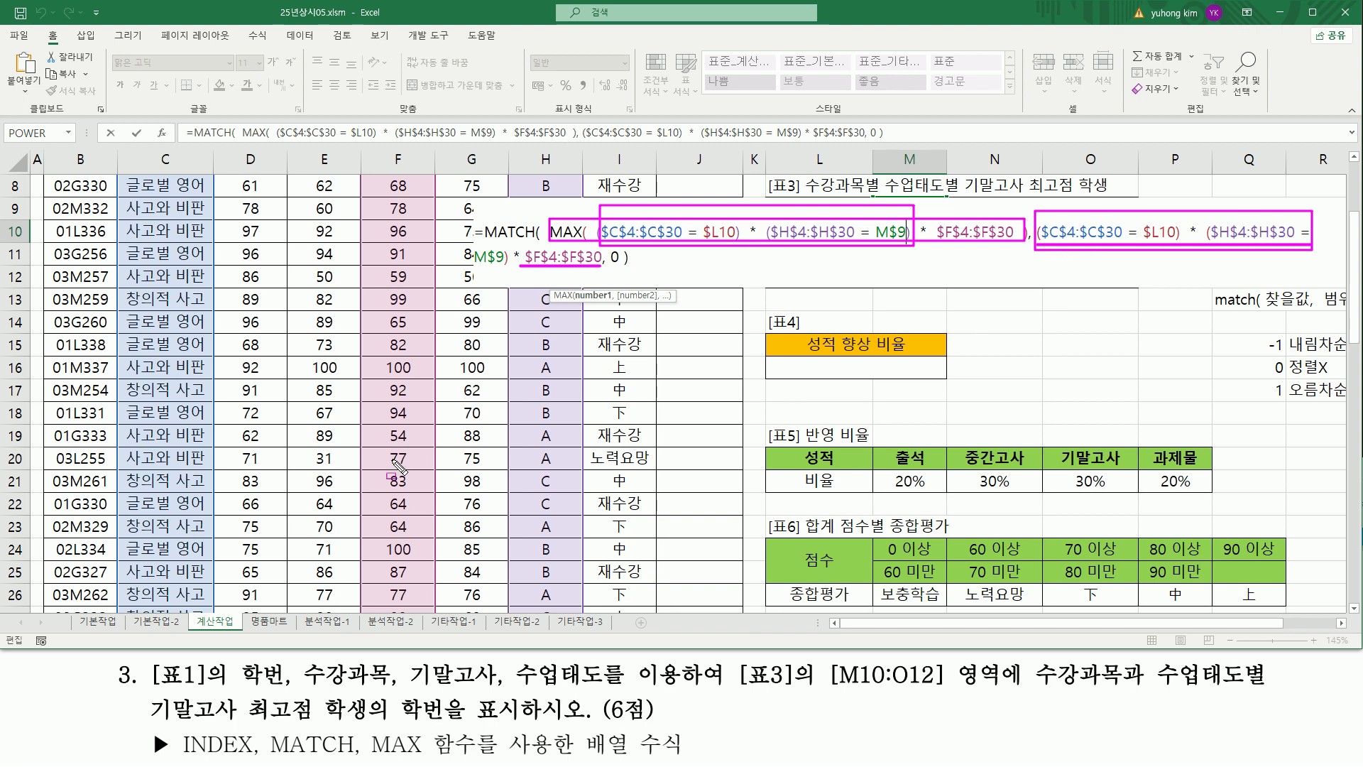
# - Check which of rows 20 and 26 meets both the 수강과목 and 수업태도 conditions for the same 기말고사 score
pyautogui.moveTo(384, 449); pyautogui.dragTo(414, 467)
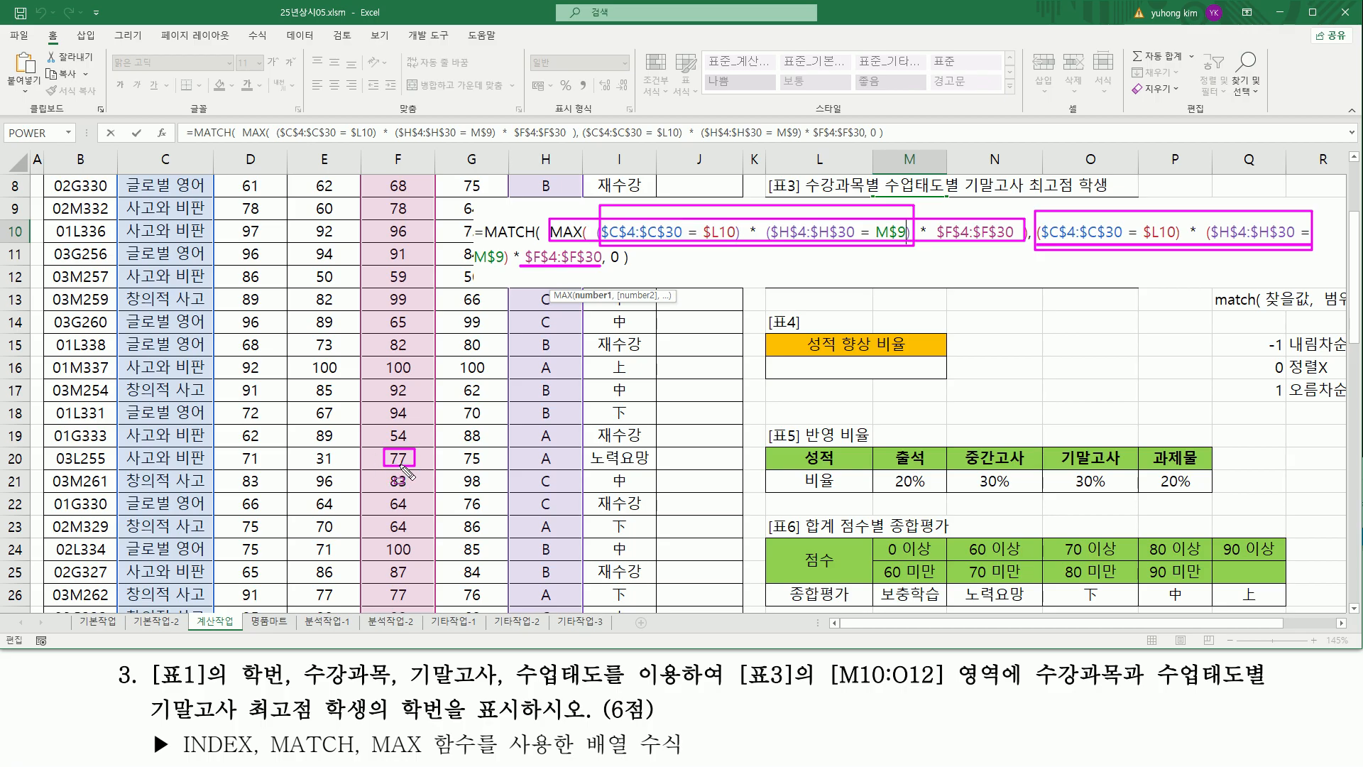
pyautogui.moveTo(121, 467); pyautogui.dragTo(206, 467)
pyautogui.moveTo(535, 466); pyautogui.dragTo(559, 467)
pyautogui.moveTo(385, 584); pyautogui.dragTo(416, 604)
pyautogui.moveTo(128, 597); pyautogui.dragTo(198, 598)
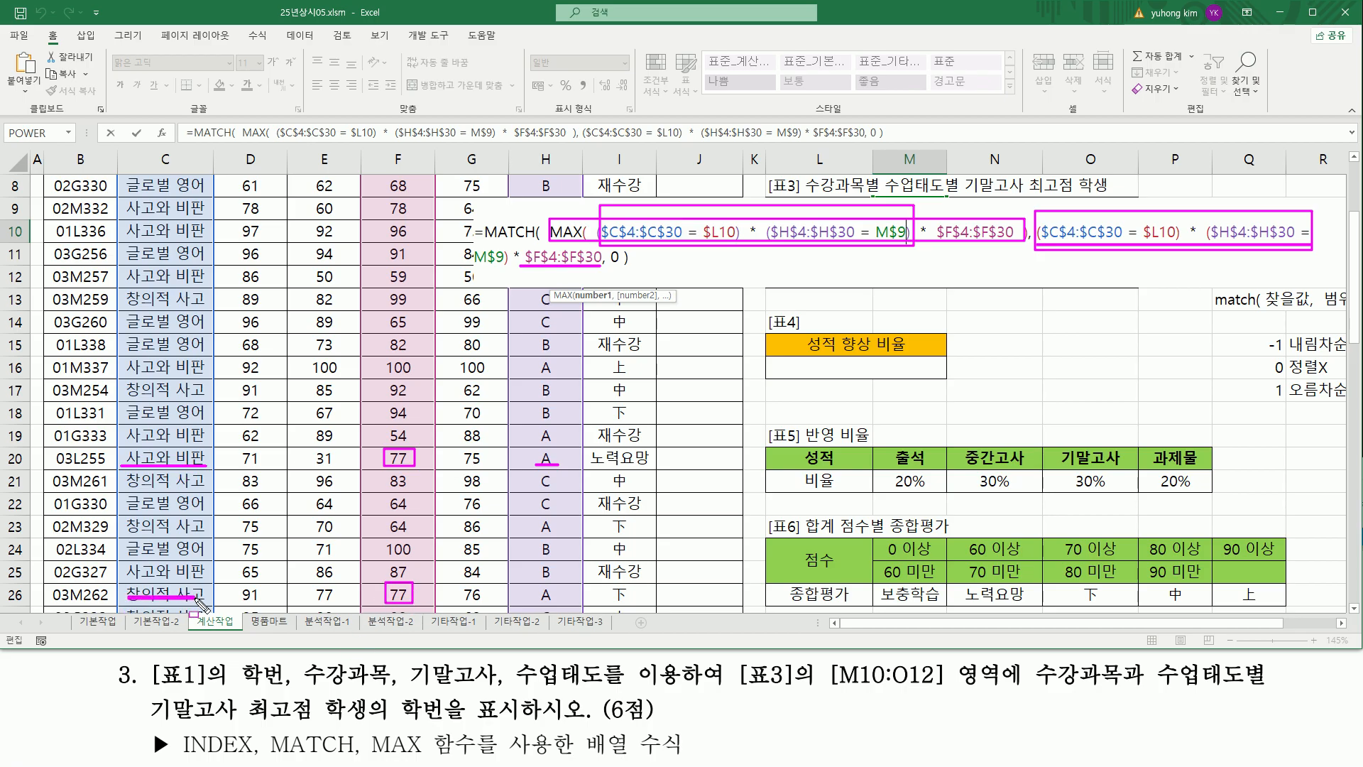
pyautogui.moveTo(532, 599); pyautogui.dragTo(566, 600)
pyautogui.press('Escape')
# - Recheck that MATCH's lookup range repeats MAX's two conditions, and re-enter M10 as an array formula
pyautogui.moveTo(1038, 246); pyautogui.dragTo(1309, 242)
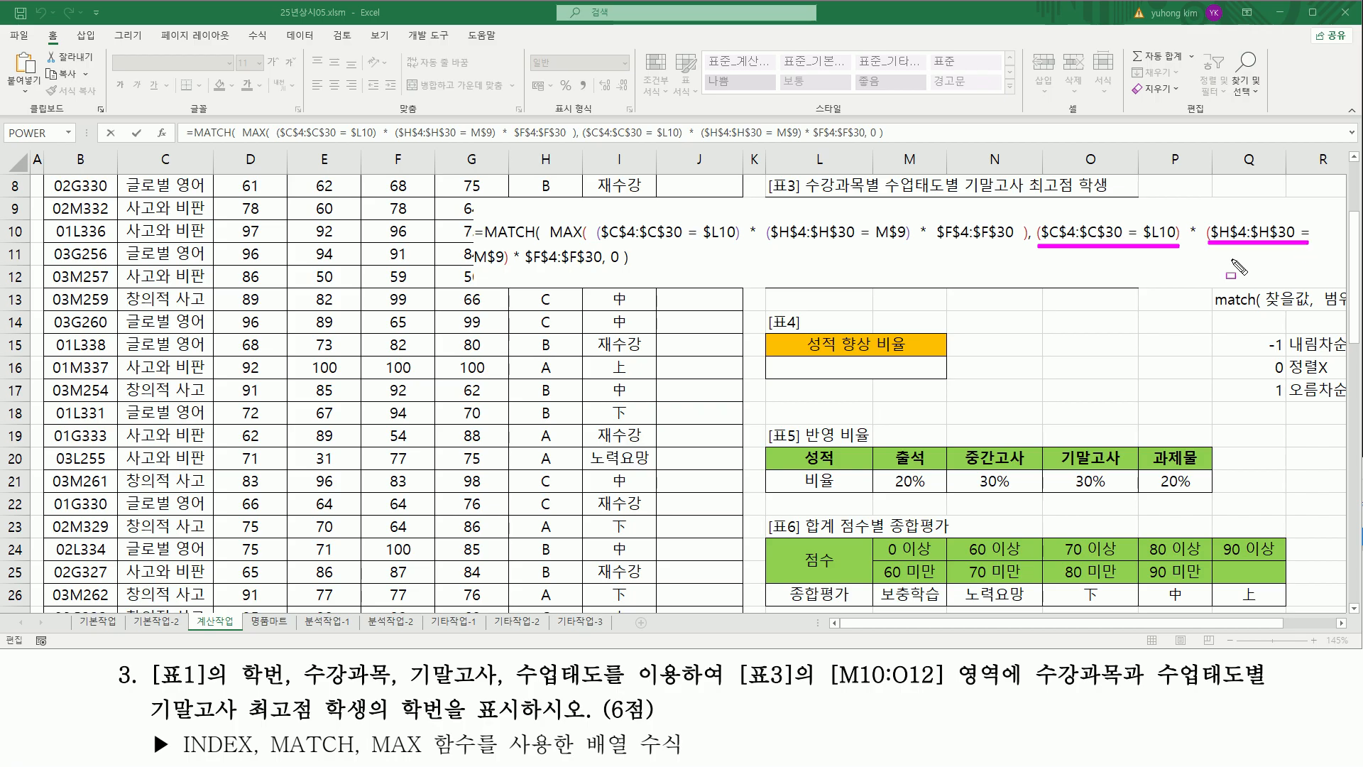
pyautogui.moveTo(475, 262); pyautogui.dragTo(510, 263)
pyautogui.moveTo(600, 246)
pyautogui.mouseDown()
pyautogui.moveTo(899, 246)
pyautogui.moveTo(916, 220)
pyautogui.mouseUp()
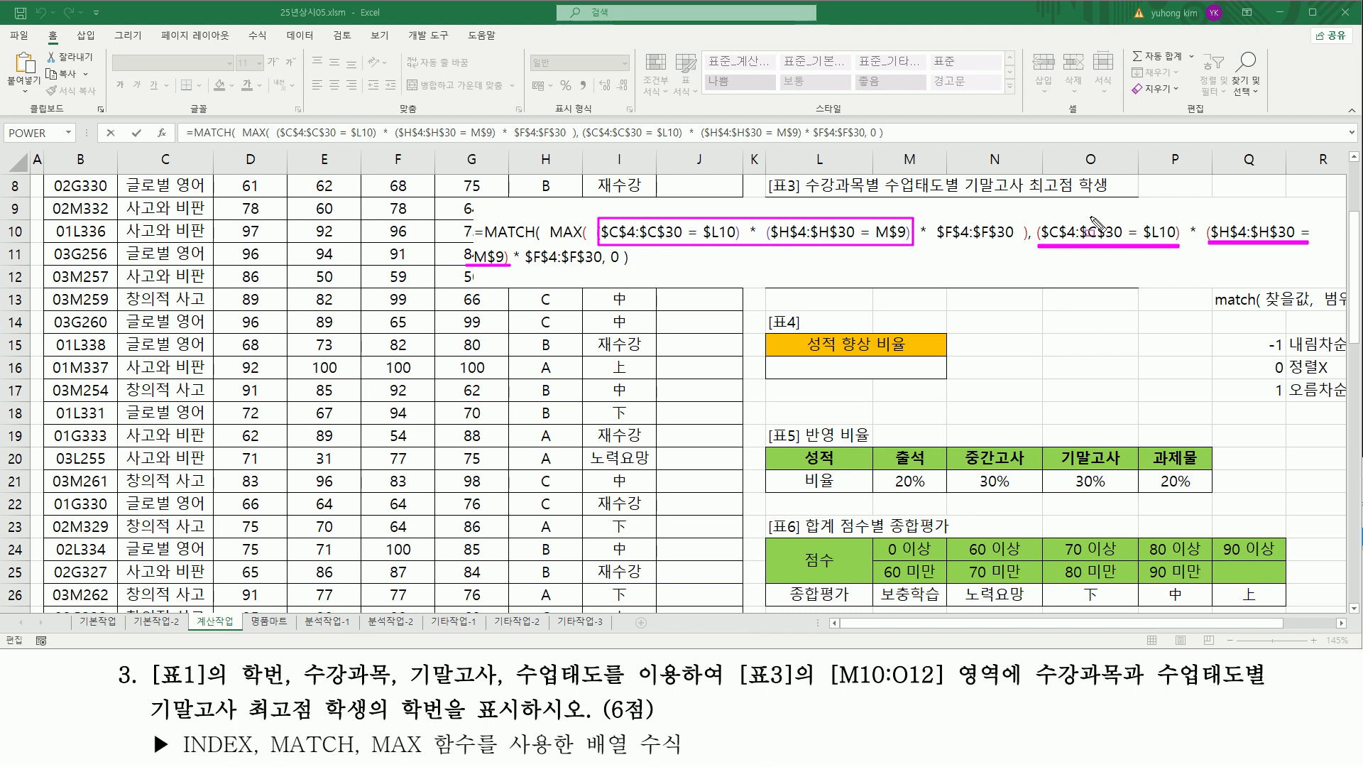
pyautogui.press('Escape')
pyautogui.click(918, 233)
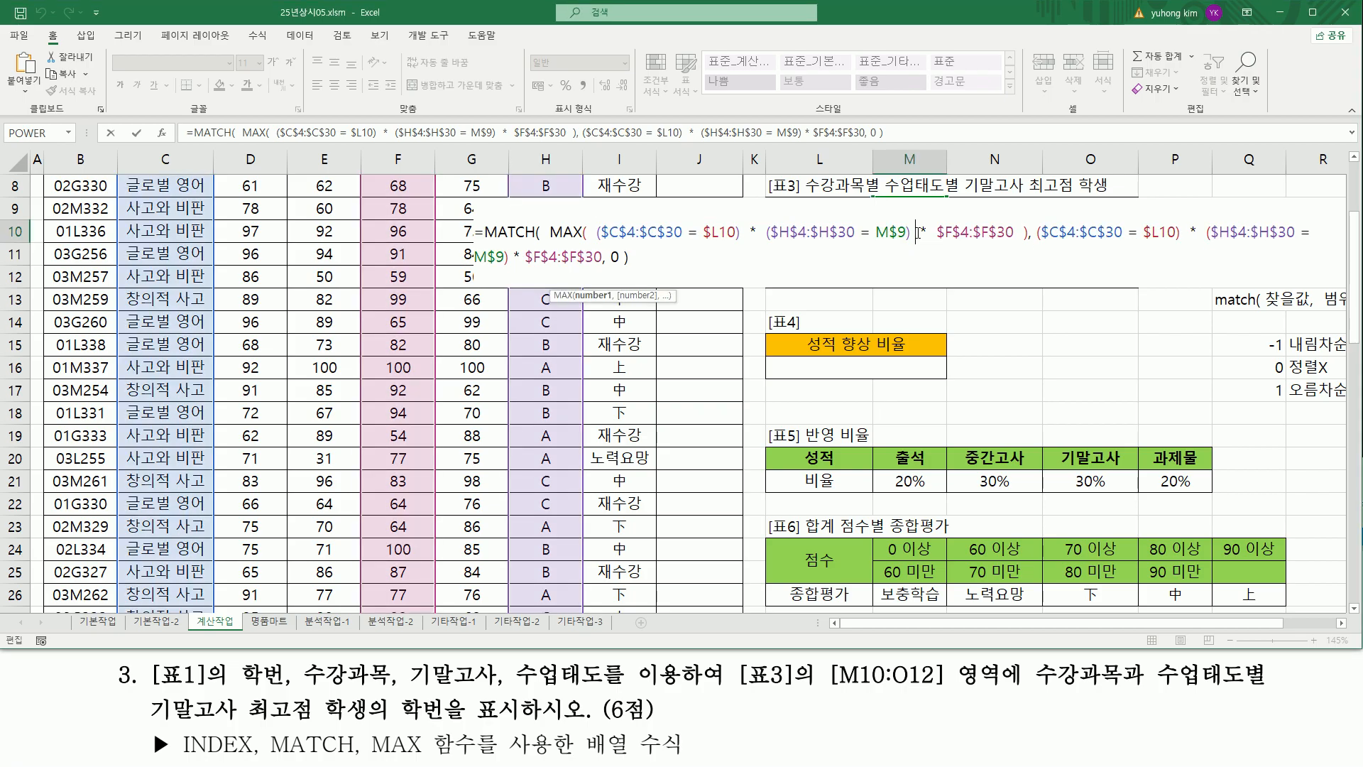
pyautogui.hotkey('ctrl', 'shift', 'Return')
pyautogui.moveTo(894, 222); pyautogui.dragTo(930, 242)
pyautogui.press('Escape')
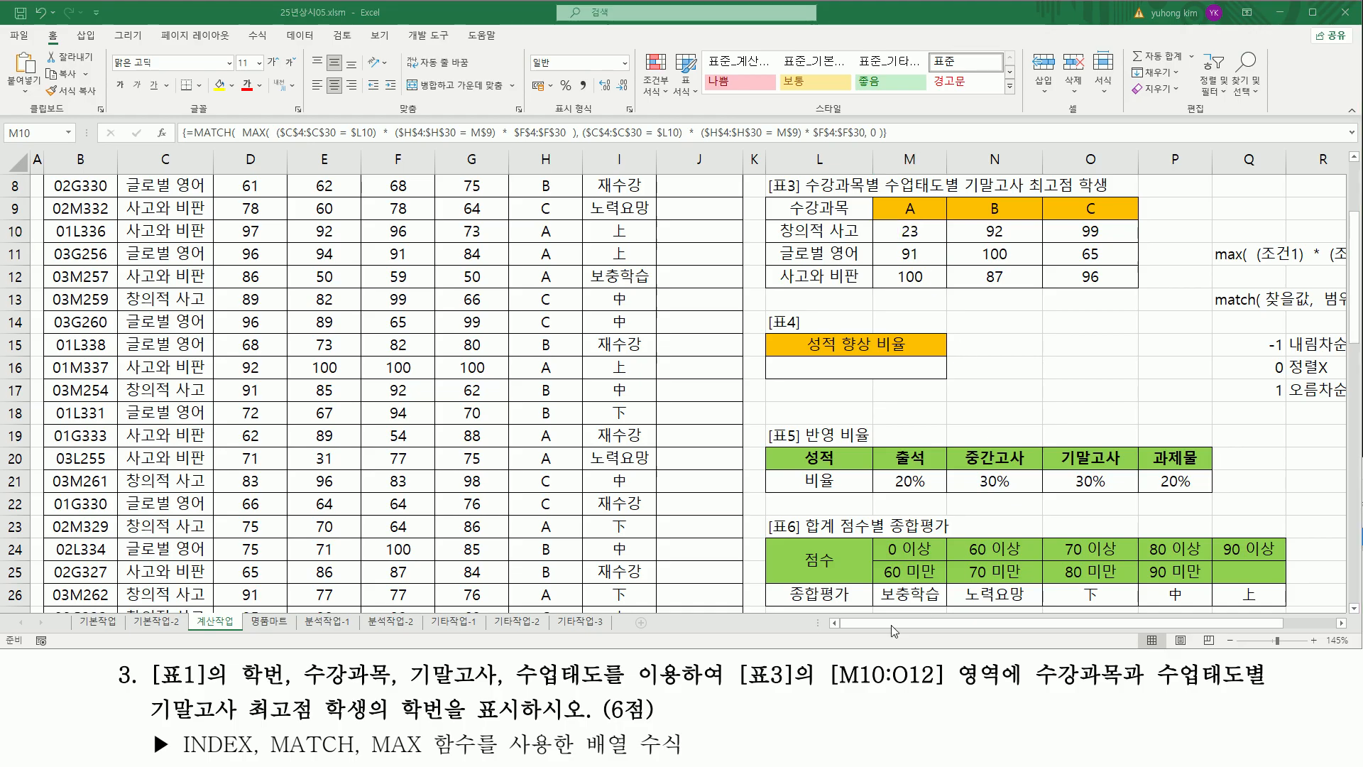
pyautogui.scroll(3, 714, 569)
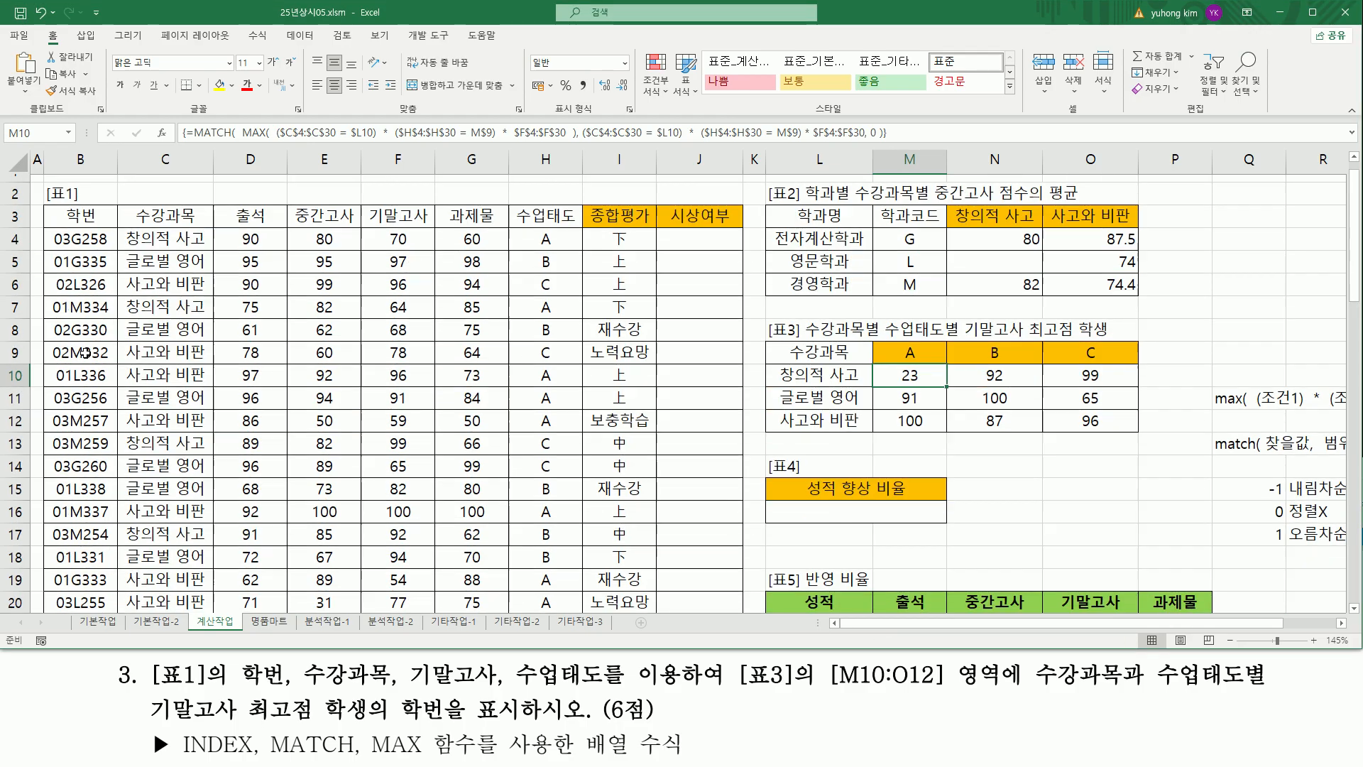
# - Check which 학번 in B4:B30 belongs to the row position found by M10's MATCH formula
pyautogui.moveTo(81, 226); pyautogui.dragTo(76, 550)
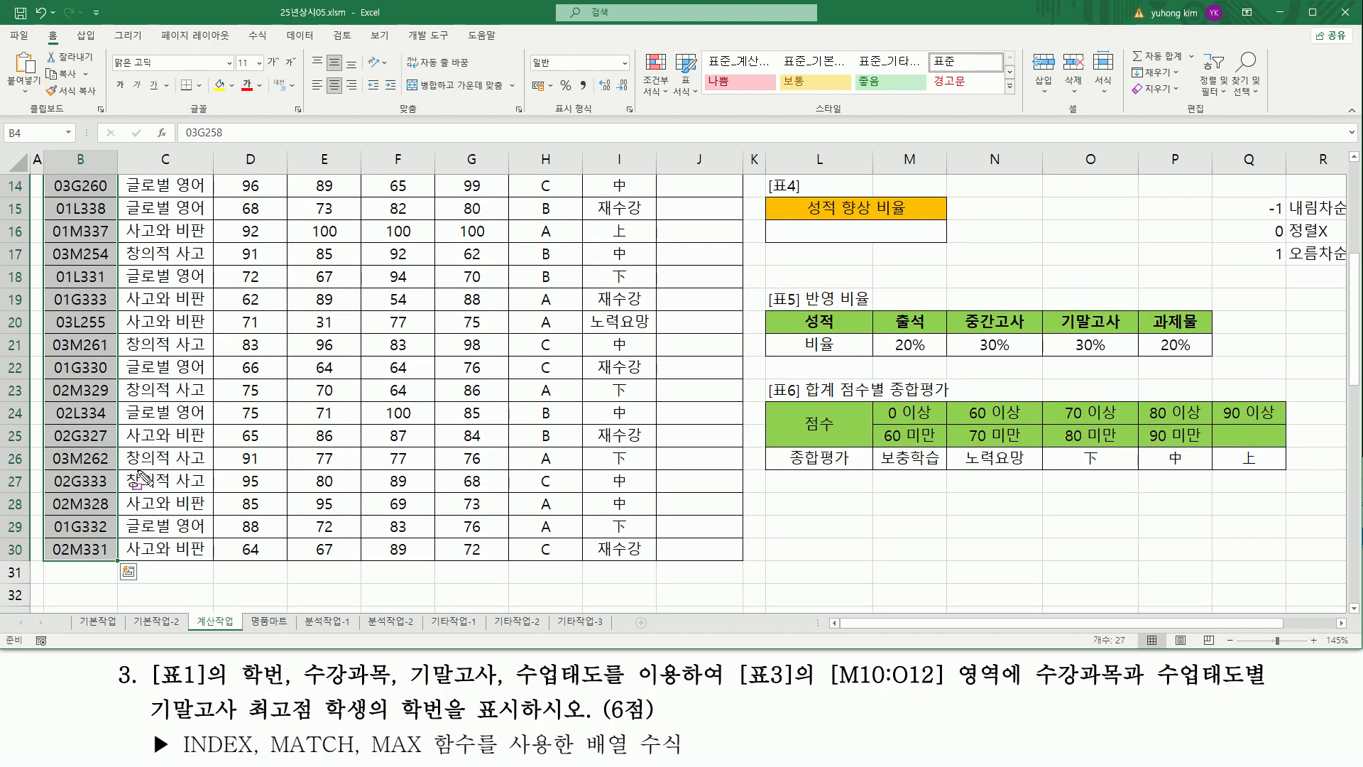
pyautogui.moveTo(52, 446); pyautogui.dragTo(114, 469)
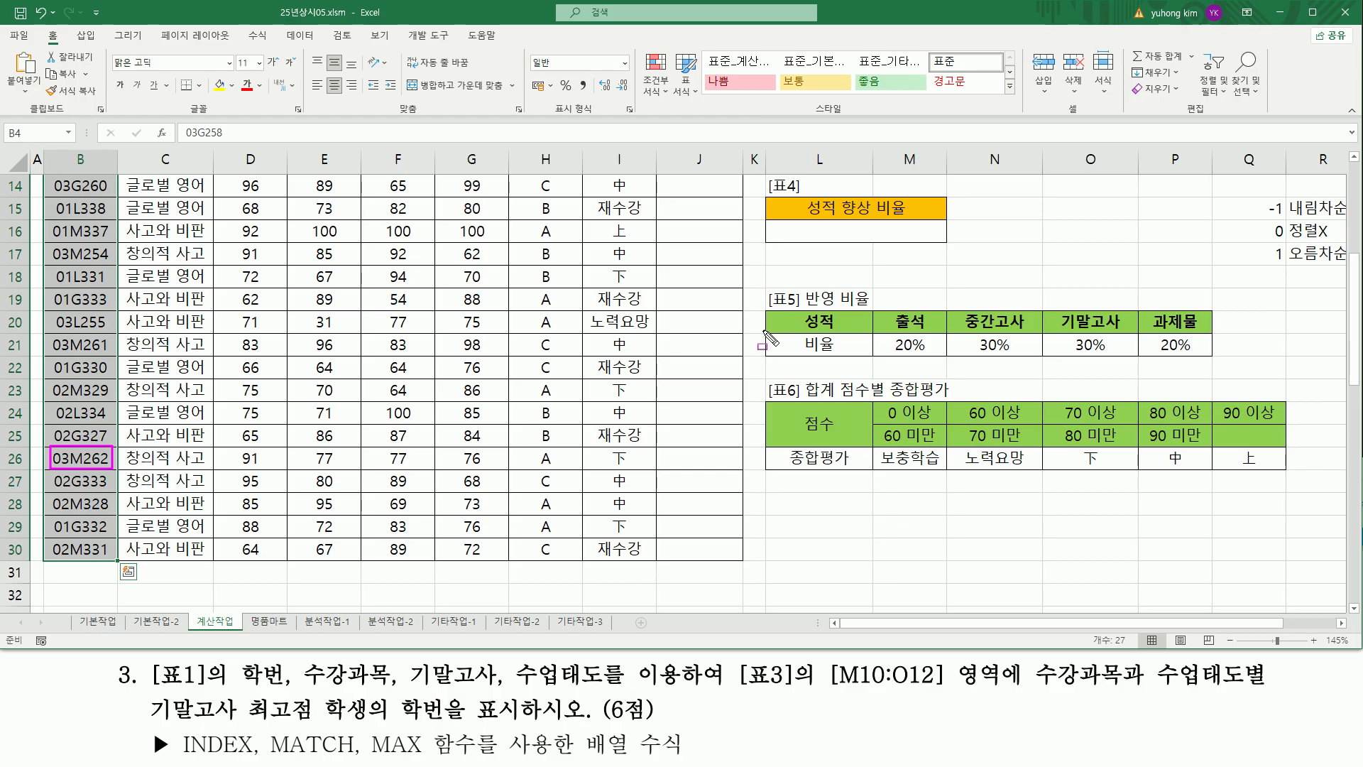
pyautogui.moveTo(180, 729); pyautogui.dragTo(254, 758)
pyautogui.press('Escape')
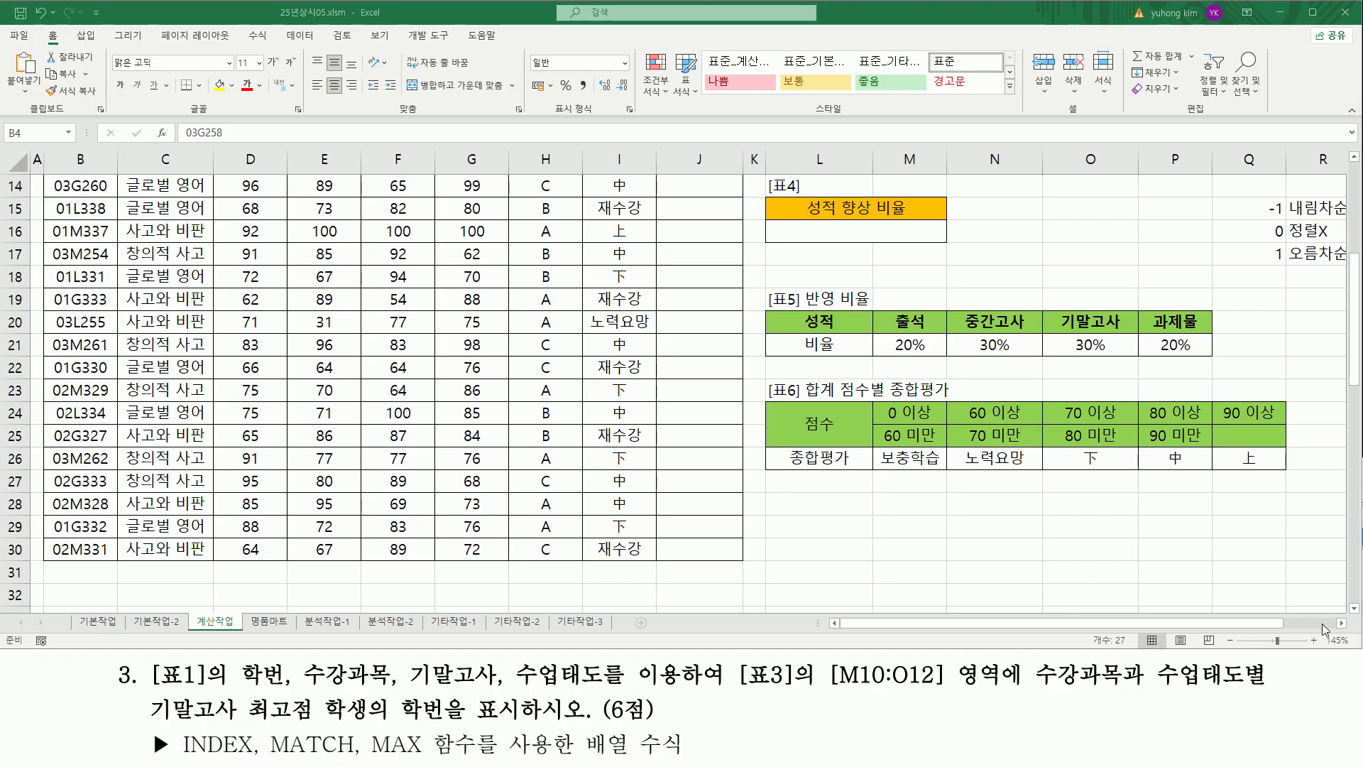
# - Enter the syntax note "index( 범위, 행, 열 )" in R19, below the MATCH option notes
pyautogui.click(1340, 623)
pyautogui.click(1340, 623)
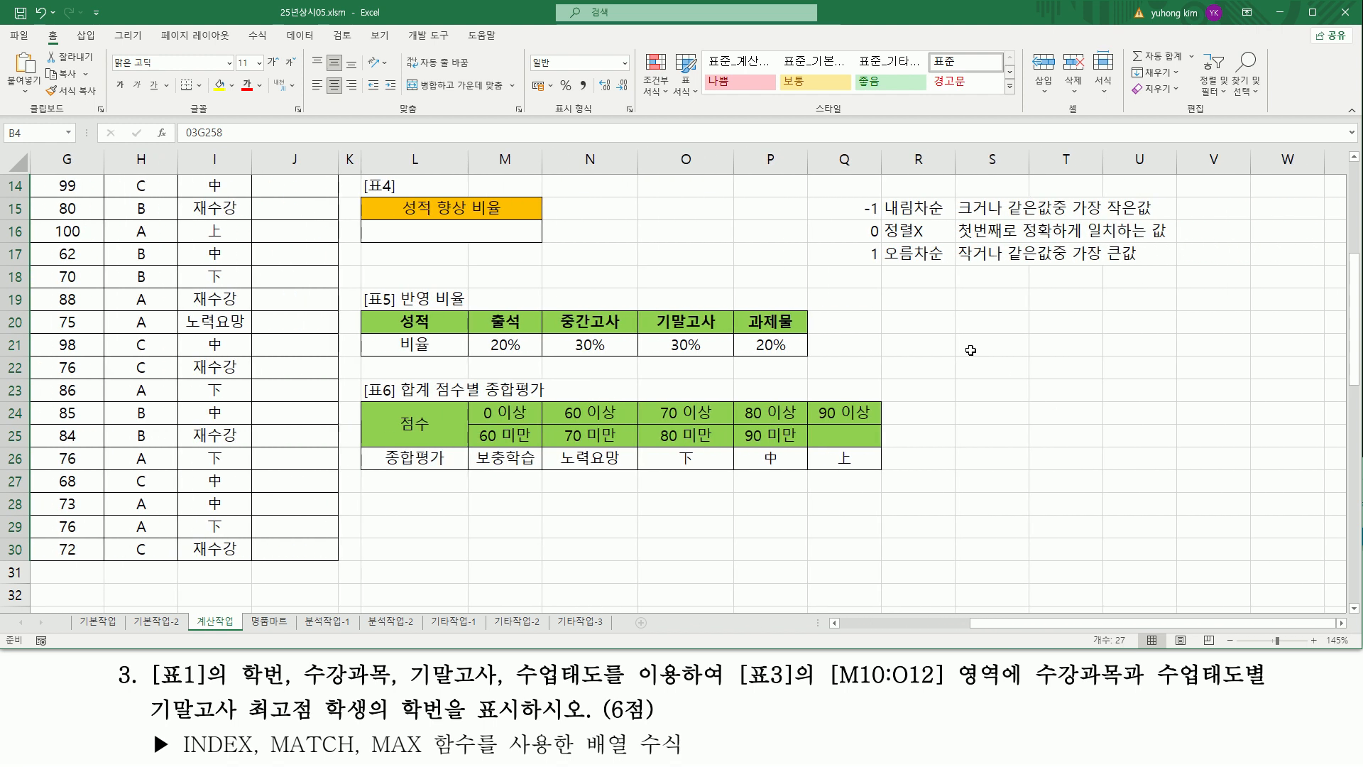
pyautogui.click(922, 303)
pyautogui.write('in')
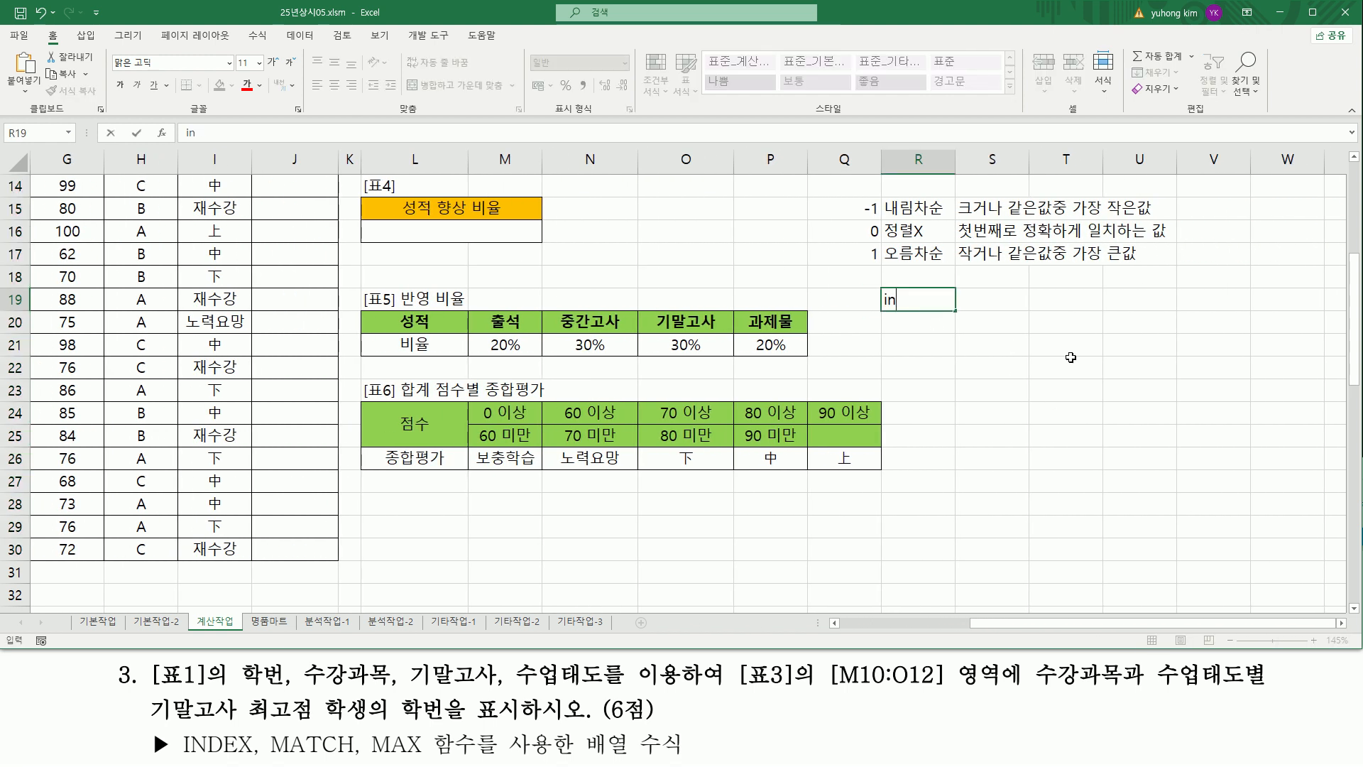
pyautogui.write('dex( 범위, ')
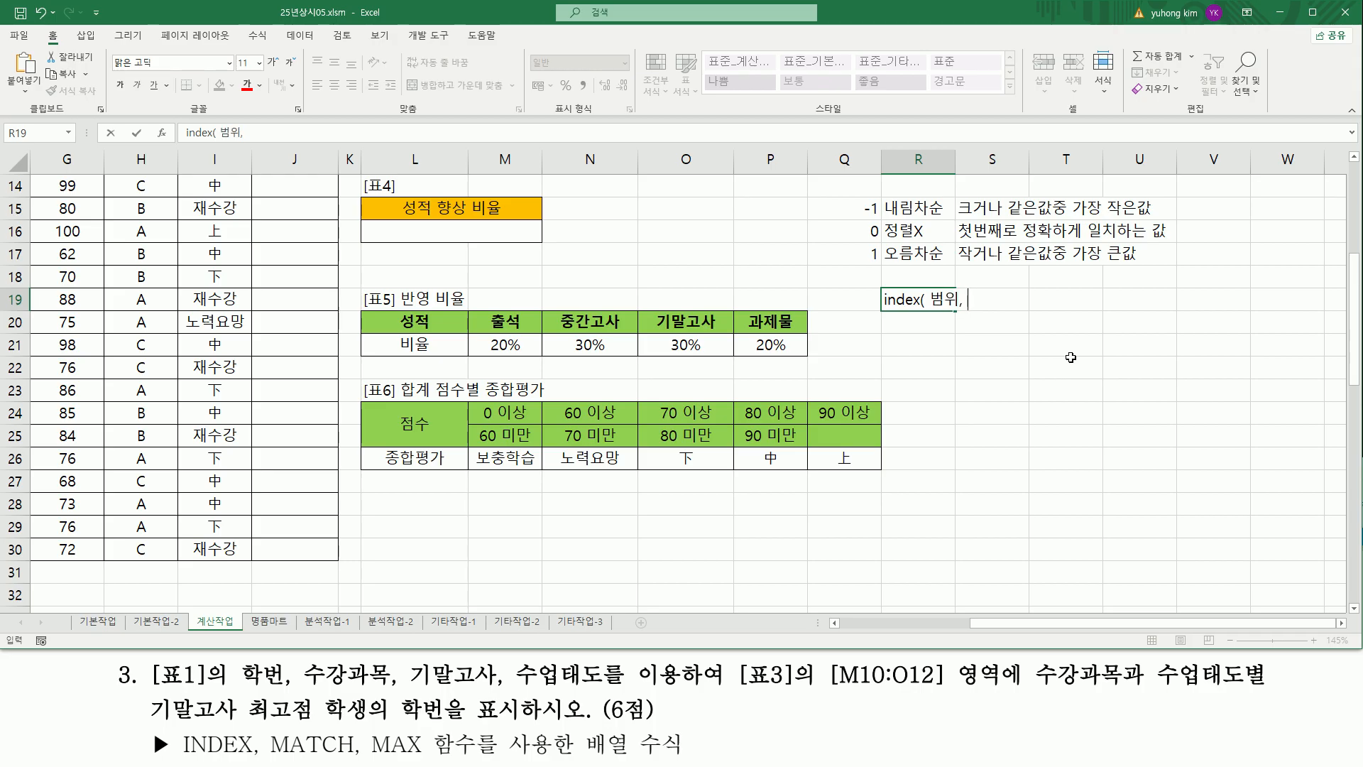
pyautogui.write('행, 열 )')
pyautogui.press('Return')
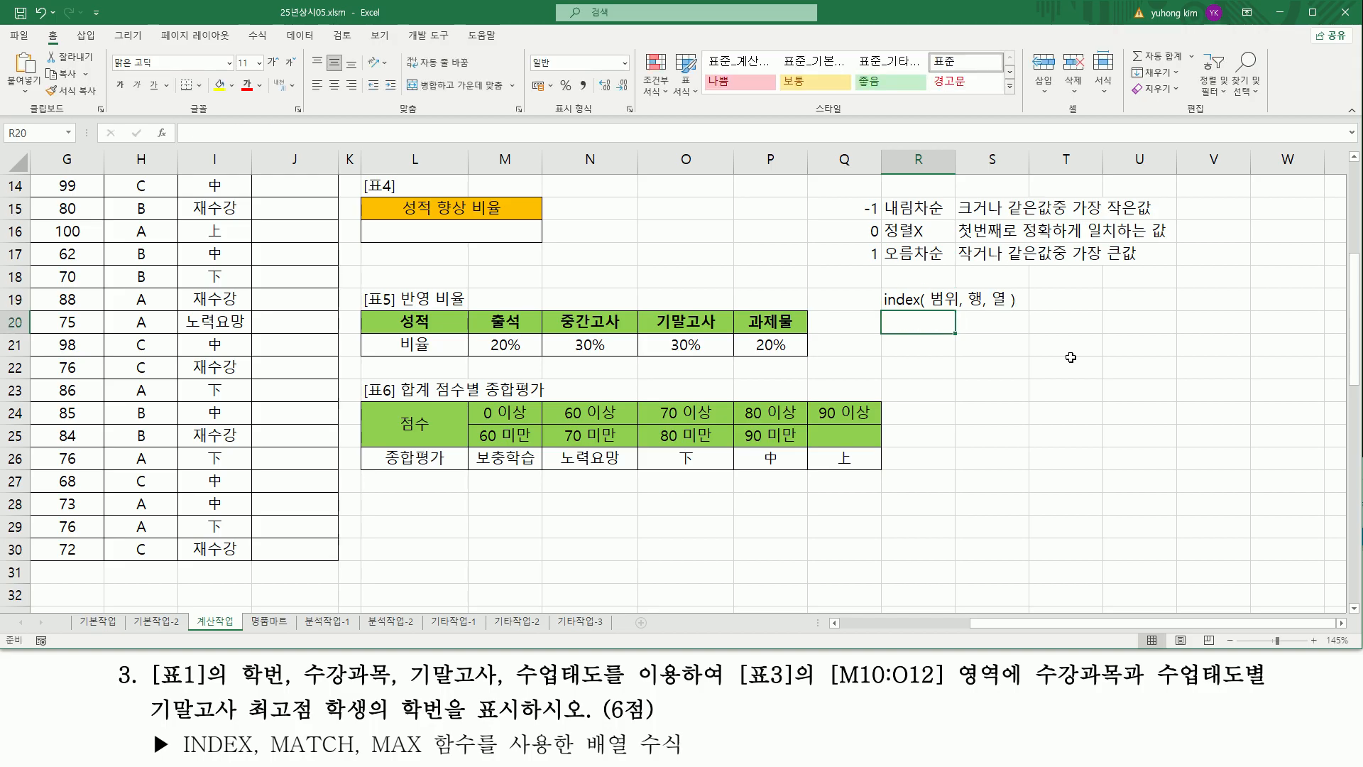
# - Review the 범위, 행 and 열 arguments in R19's INDEX syntax note against a sample block of [표1]
pyautogui.moveTo(37, 353)
pyautogui.mouseDown()
pyautogui.moveTo(291, 564)
pyautogui.moveTo(340, 563)
pyautogui.mouseUp()
pyautogui.moveTo(931, 307)
pyautogui.mouseDown()
pyautogui.moveTo(983, 310)
pyautogui.moveTo(998, 283)
pyautogui.mouseUp()
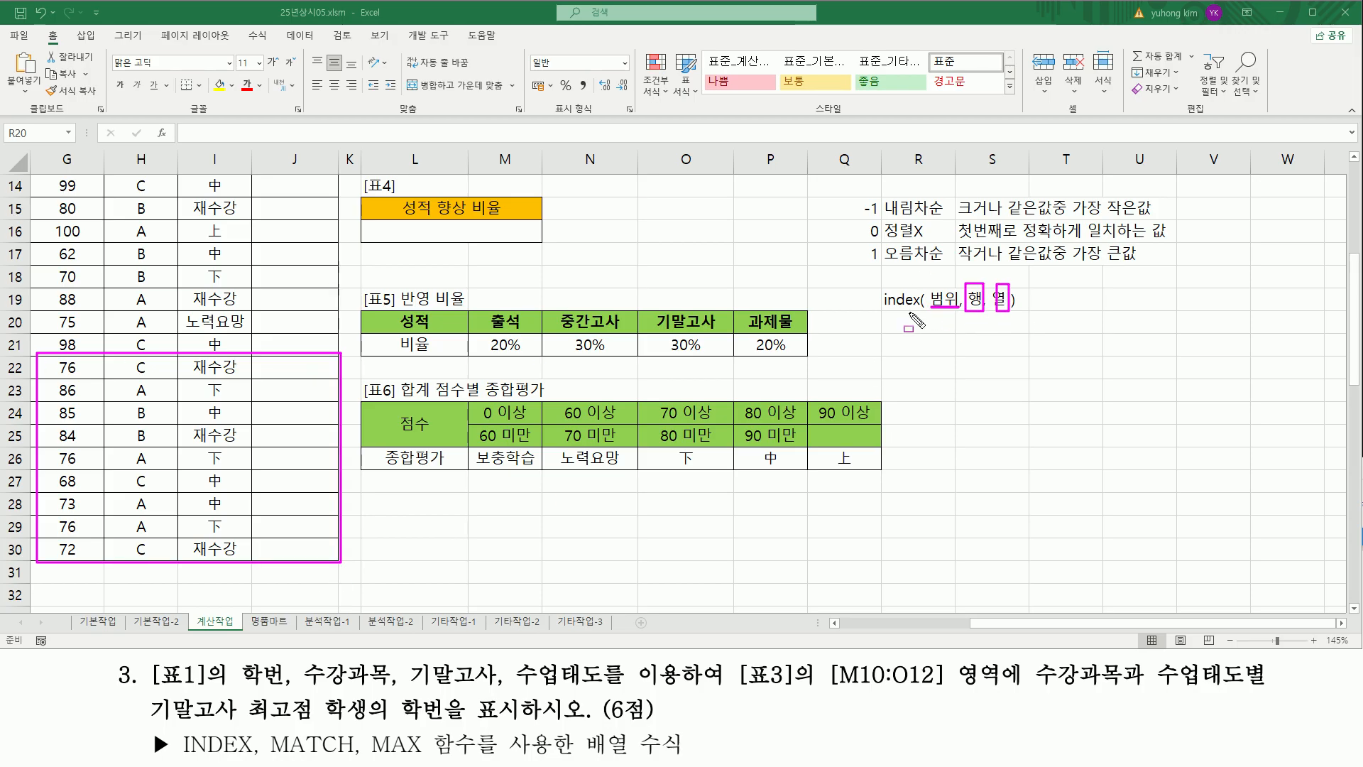
pyautogui.press('Escape')
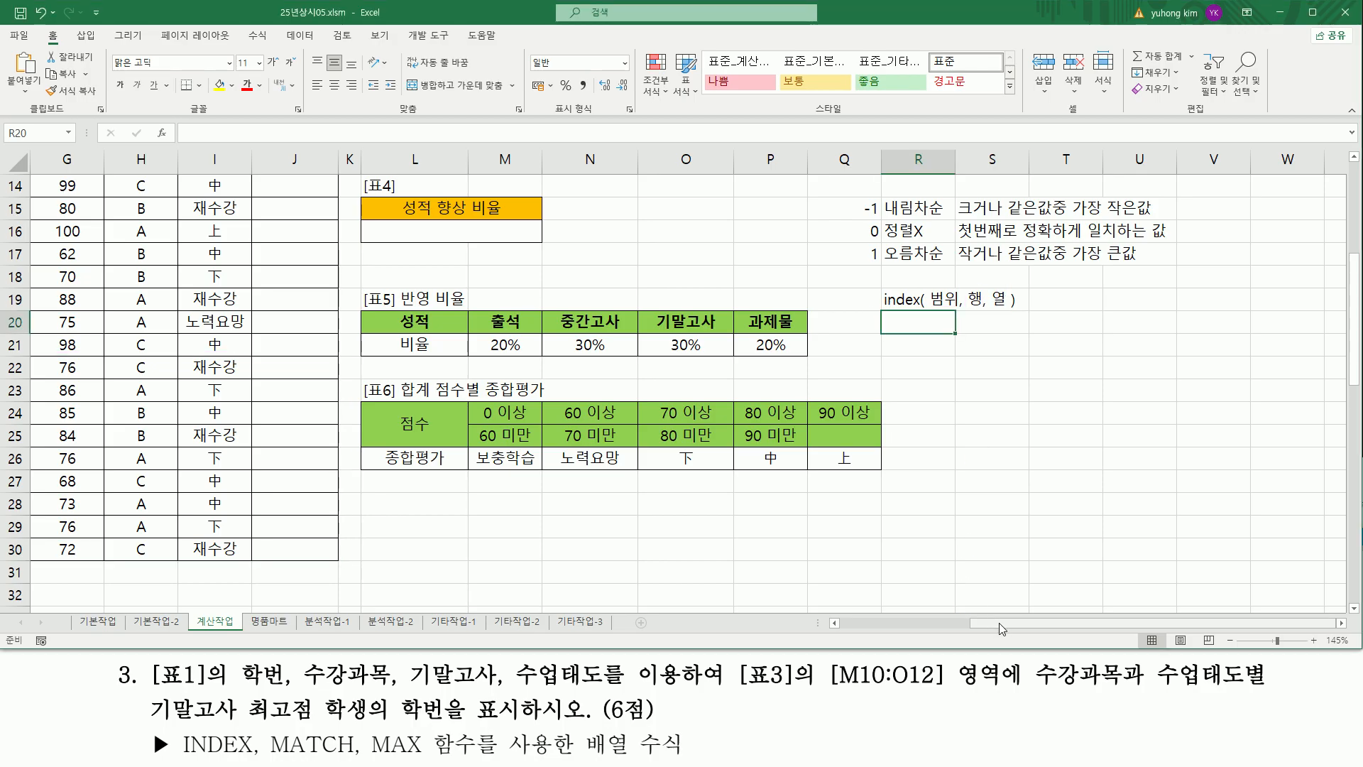
# - Compare the 학번 range B4:B30 with INDEX's 범위 argument and check whether the 열 argument is needed
pyautogui.hscroll(-3, 999, 624)
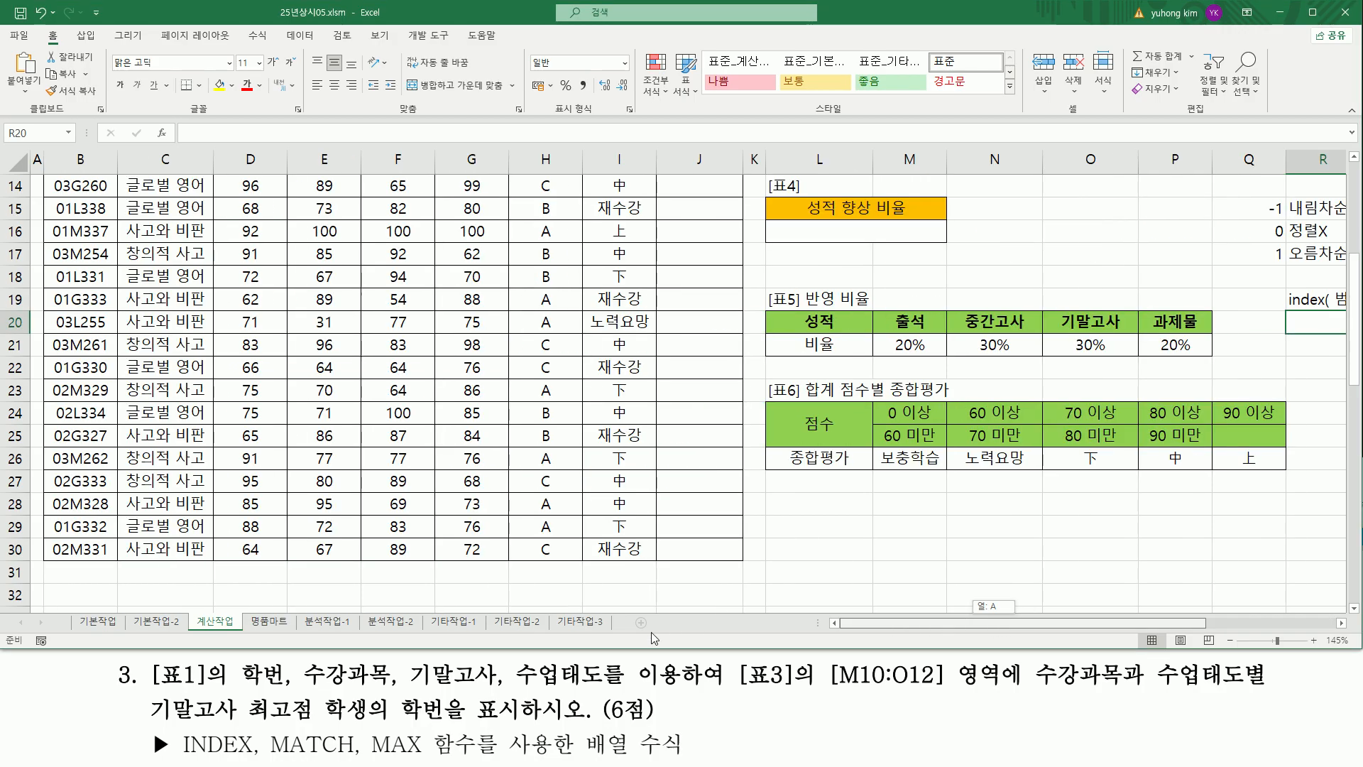
pyautogui.scroll(3, 838, 392)
pyautogui.scroll(2, 838, 391)
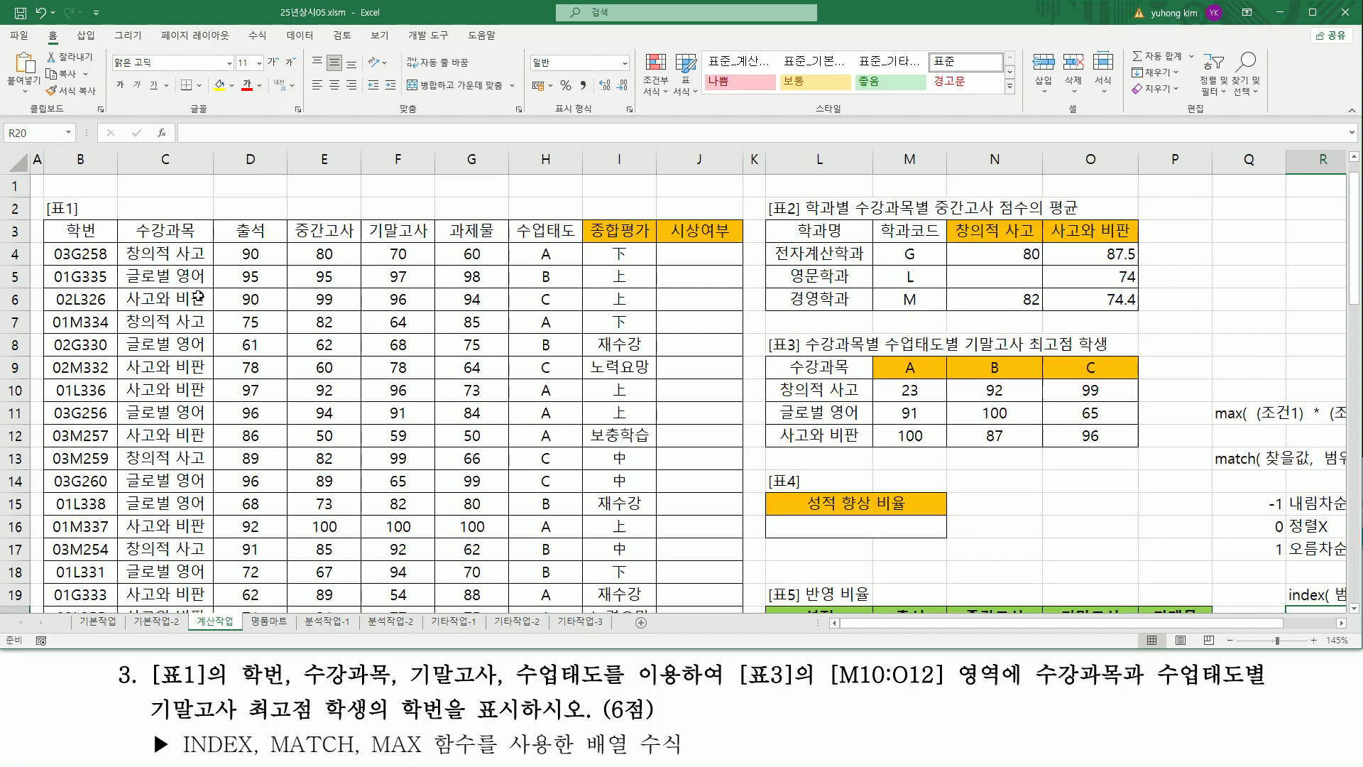
pyautogui.moveTo(82, 253); pyautogui.dragTo(87, 543)
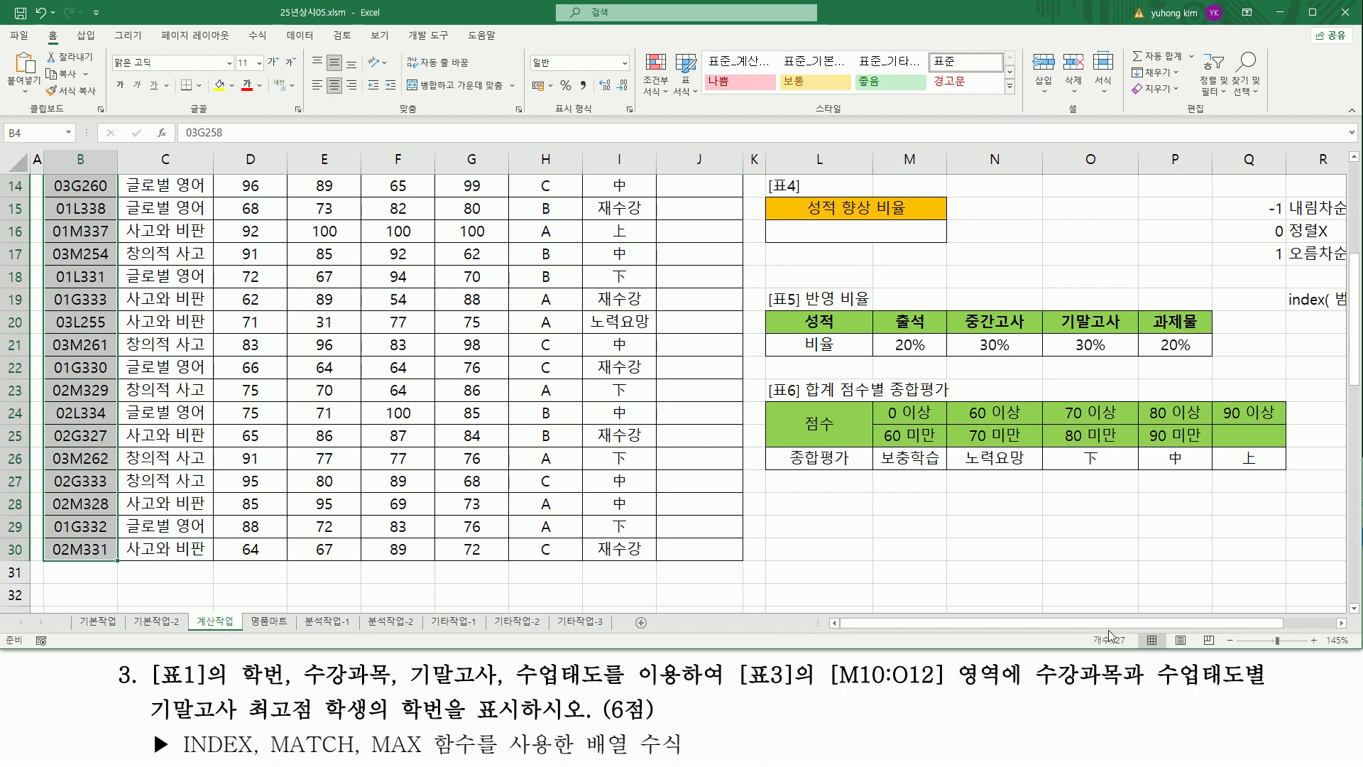
pyautogui.moveTo(1110, 624); pyautogui.dragTo(1179, 625)
pyautogui.moveTo(954, 624); pyautogui.dragTo(1005, 624)
pyautogui.moveTo(1247, 308); pyautogui.dragTo(1322, 311)
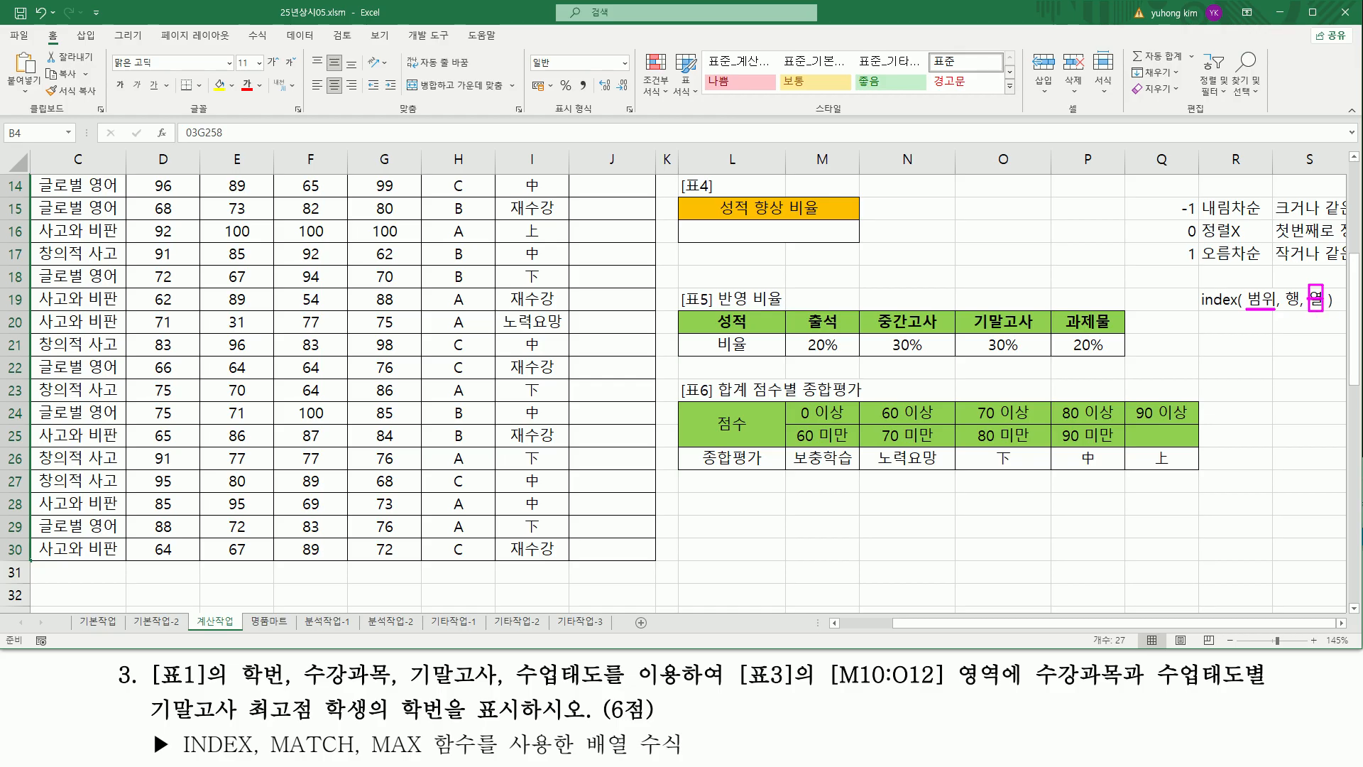
pyautogui.press('Escape')
# - Copy the whole MATCH expression in M10's formula, remove it and start an INDEX function in its place
pyautogui.scroll(2, 808, 400)
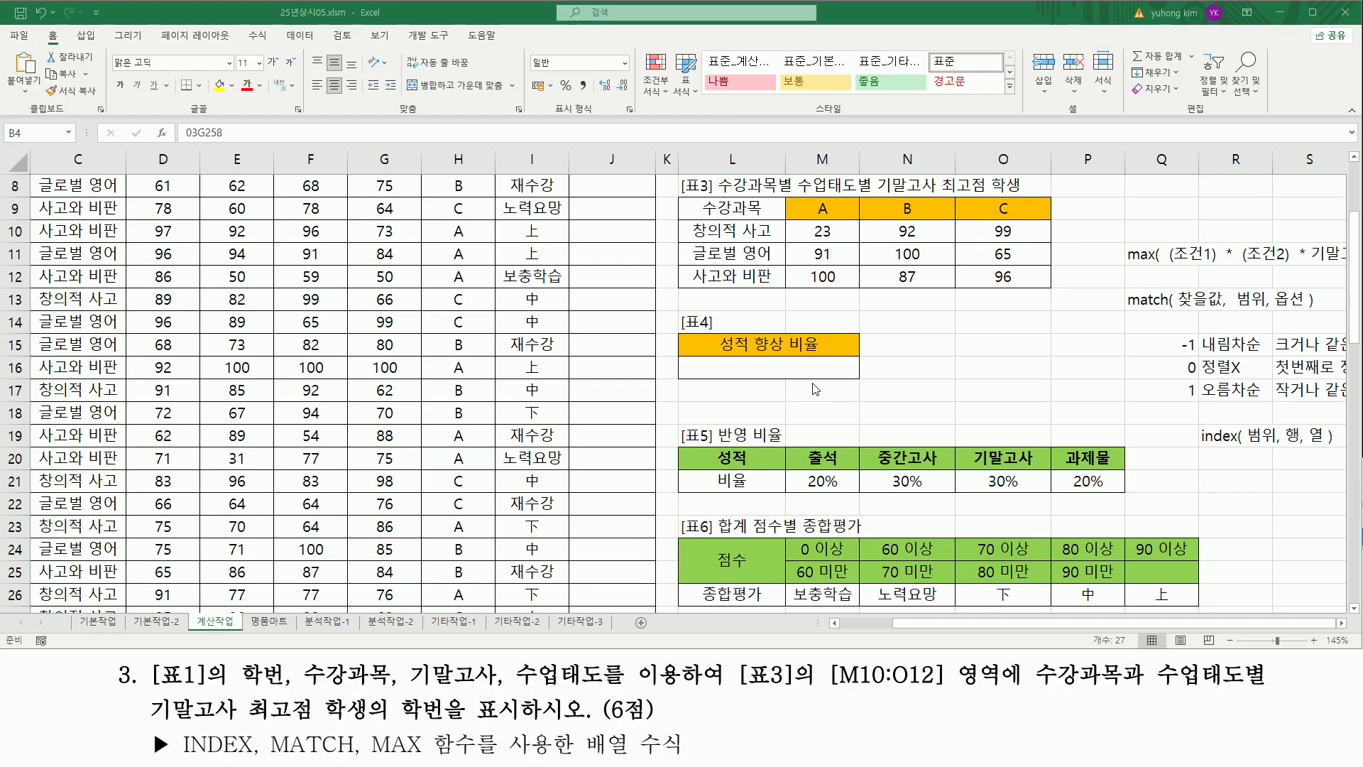
pyautogui.click(821, 222)
pyautogui.doubleClick(821, 222)
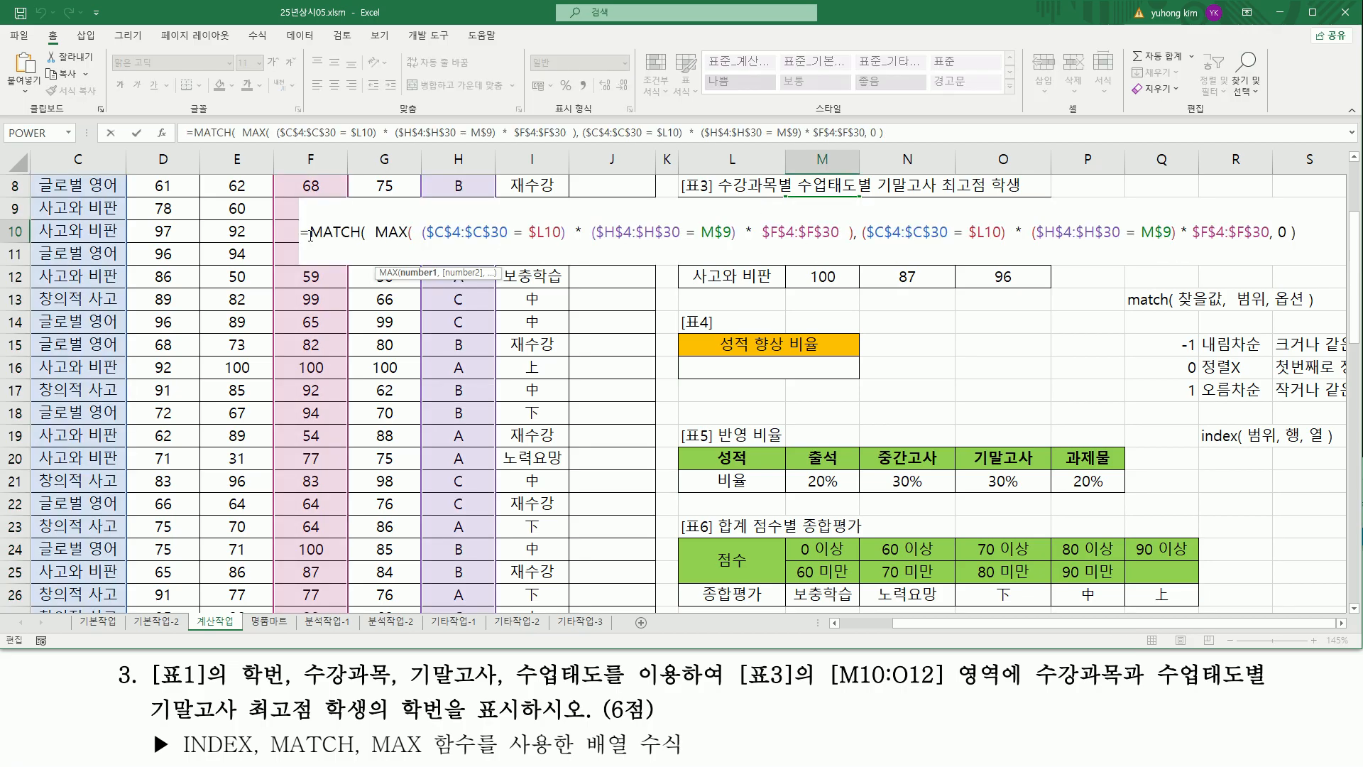
pyautogui.moveTo(309, 233); pyautogui.dragTo(1327, 238)
pyautogui.hotkey('ctrl', 'c')
pyautogui.press('BackSpace')
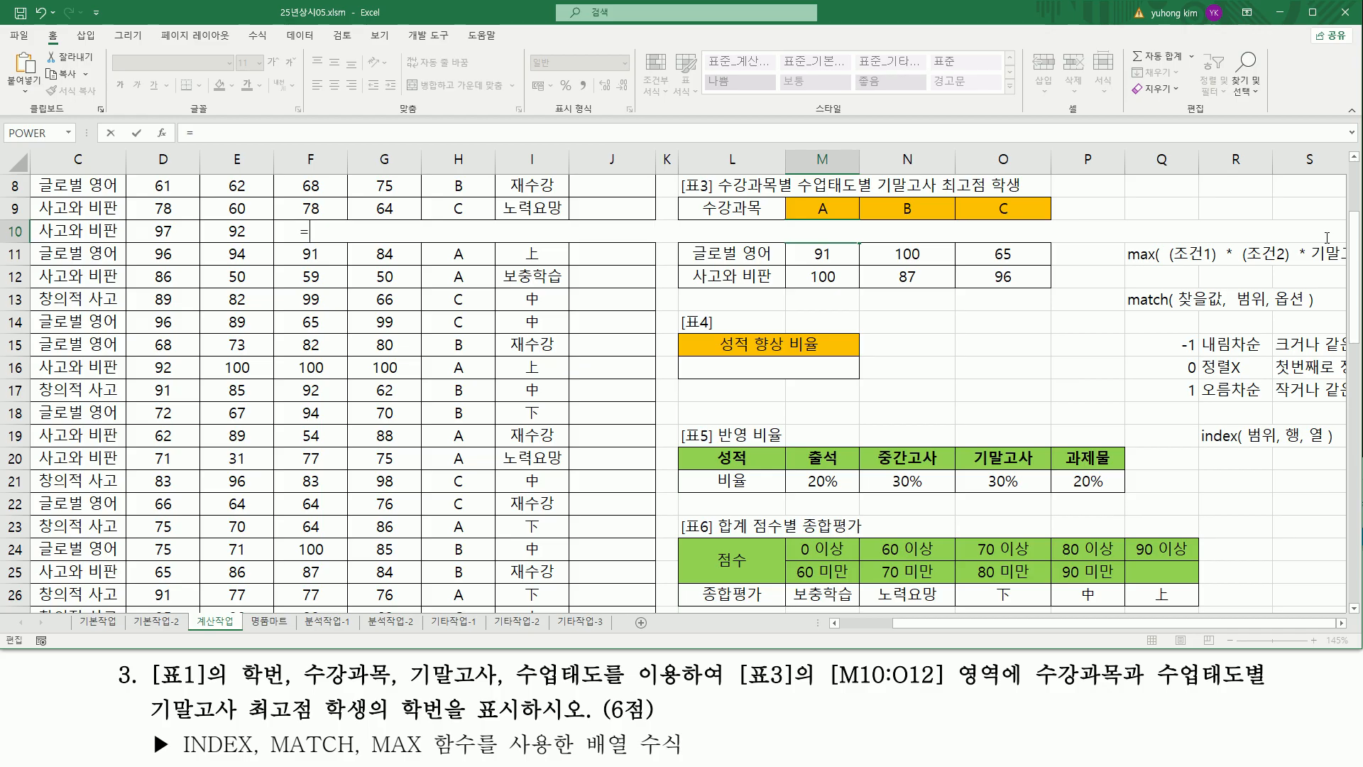
pyautogui.write('ind')
pyautogui.press('Tab')
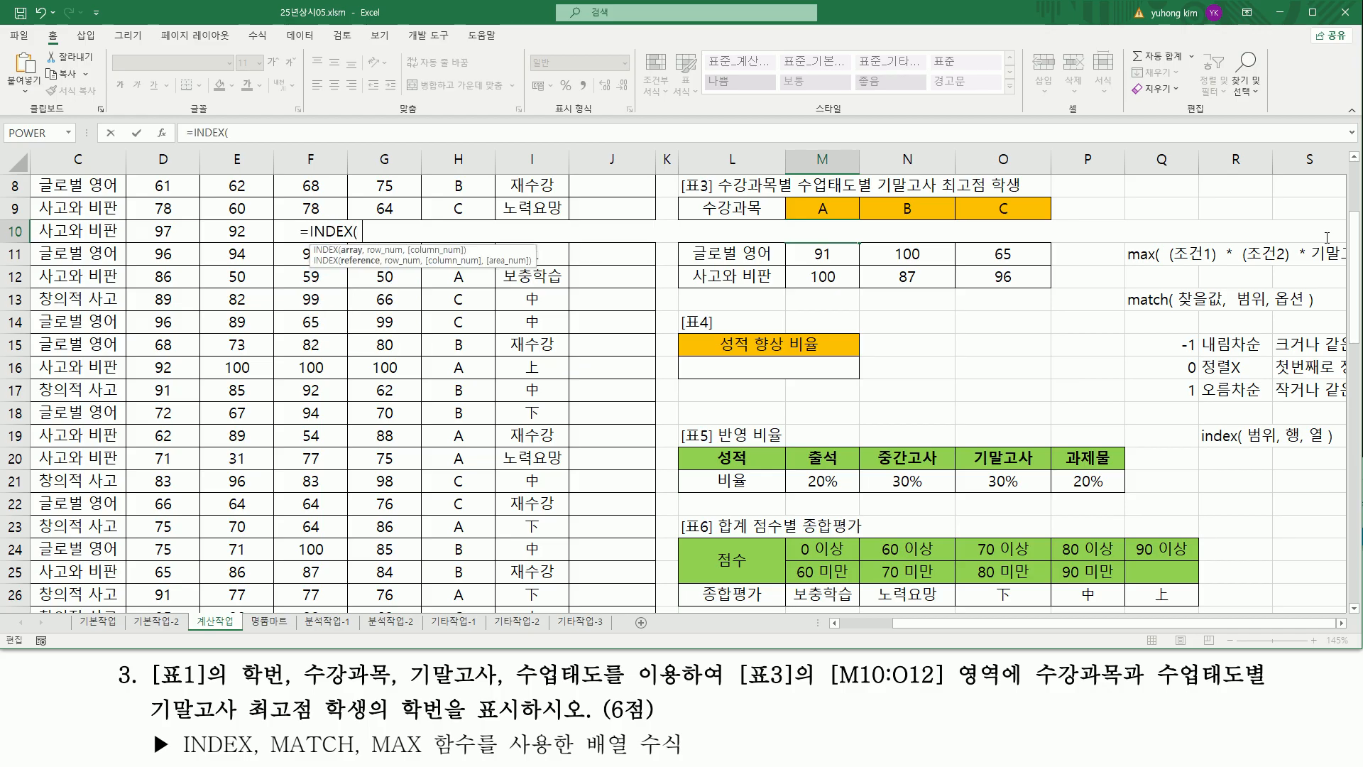
# - Complete M10's INDEX with range B4:B30 and the copied MATCH expression as row number, and enter it as an array formula
pyautogui.scroll(3, 117, 320)
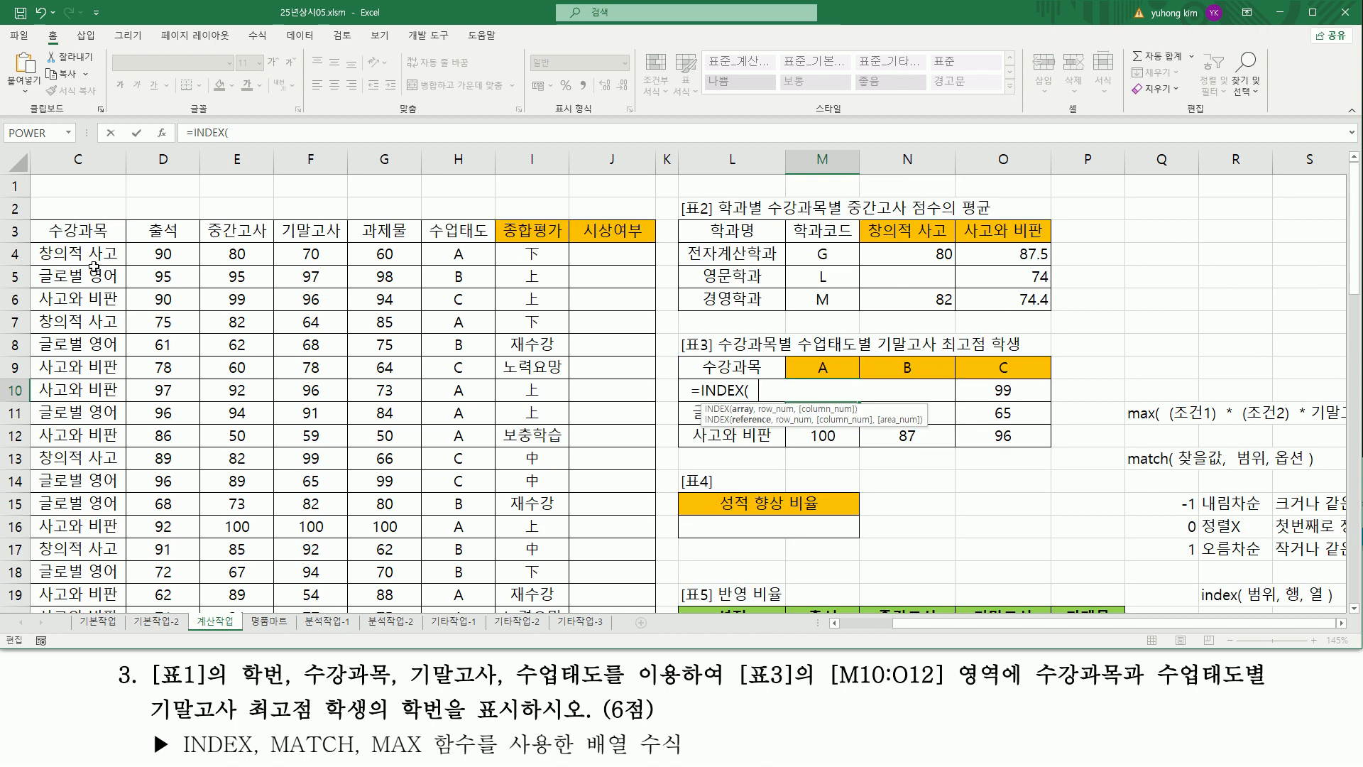
pyautogui.click(862, 623)
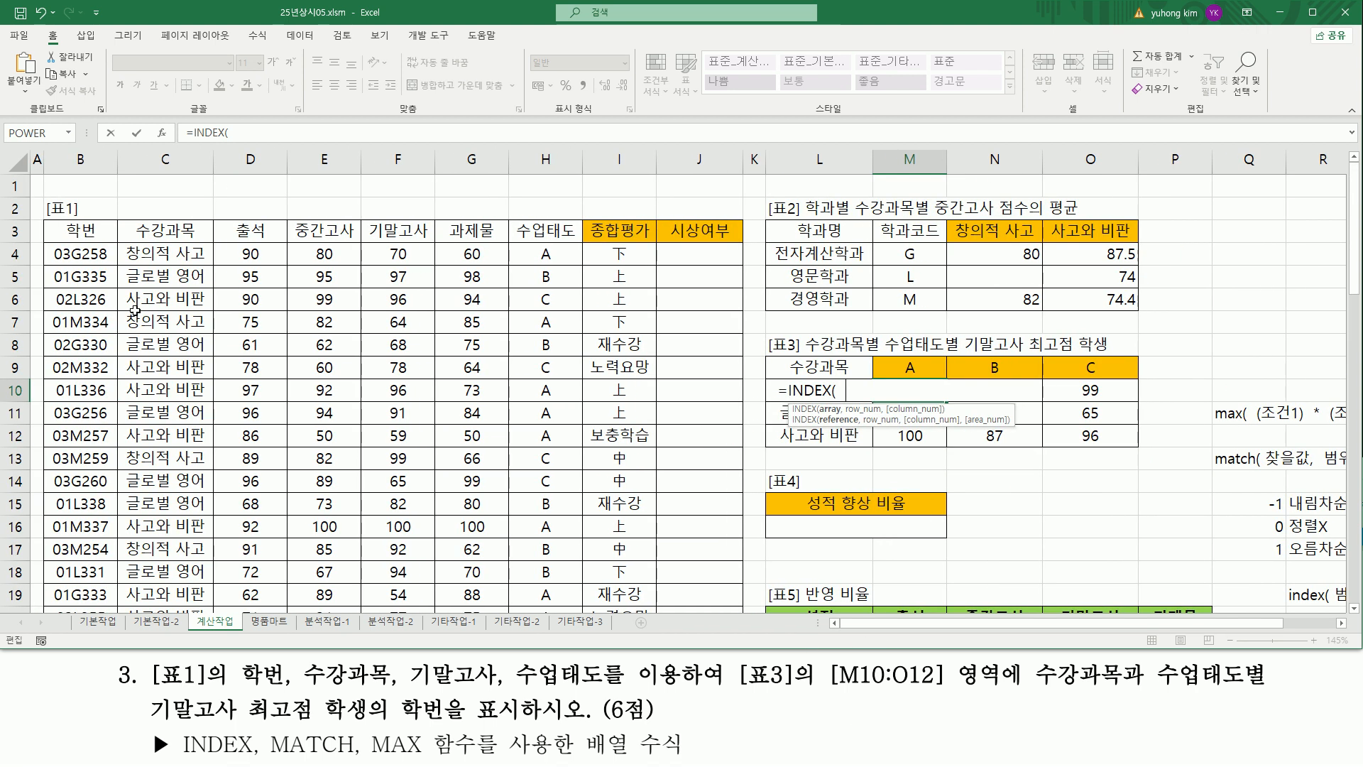
pyautogui.moveTo(93, 252); pyautogui.dragTo(99, 571)
pyautogui.scroll(4, 119, 317)
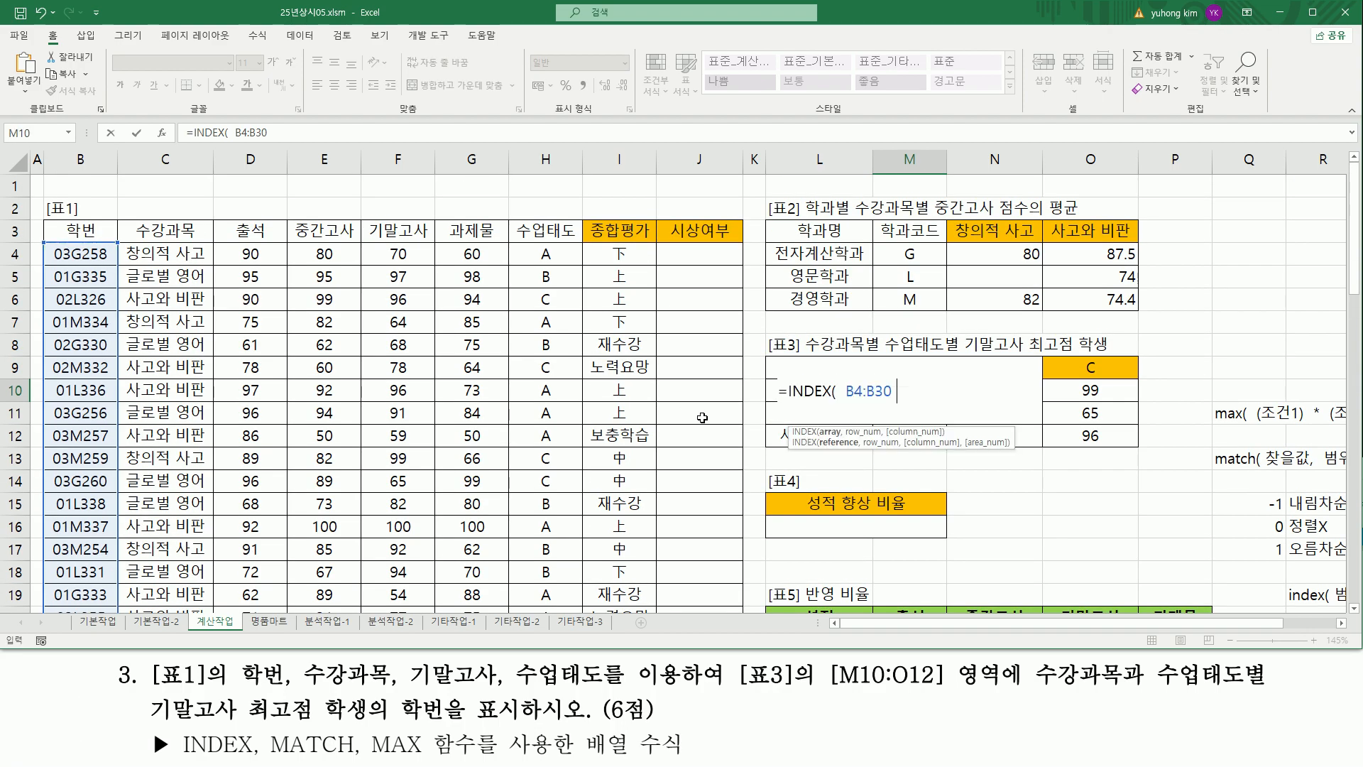
pyautogui.write(',')
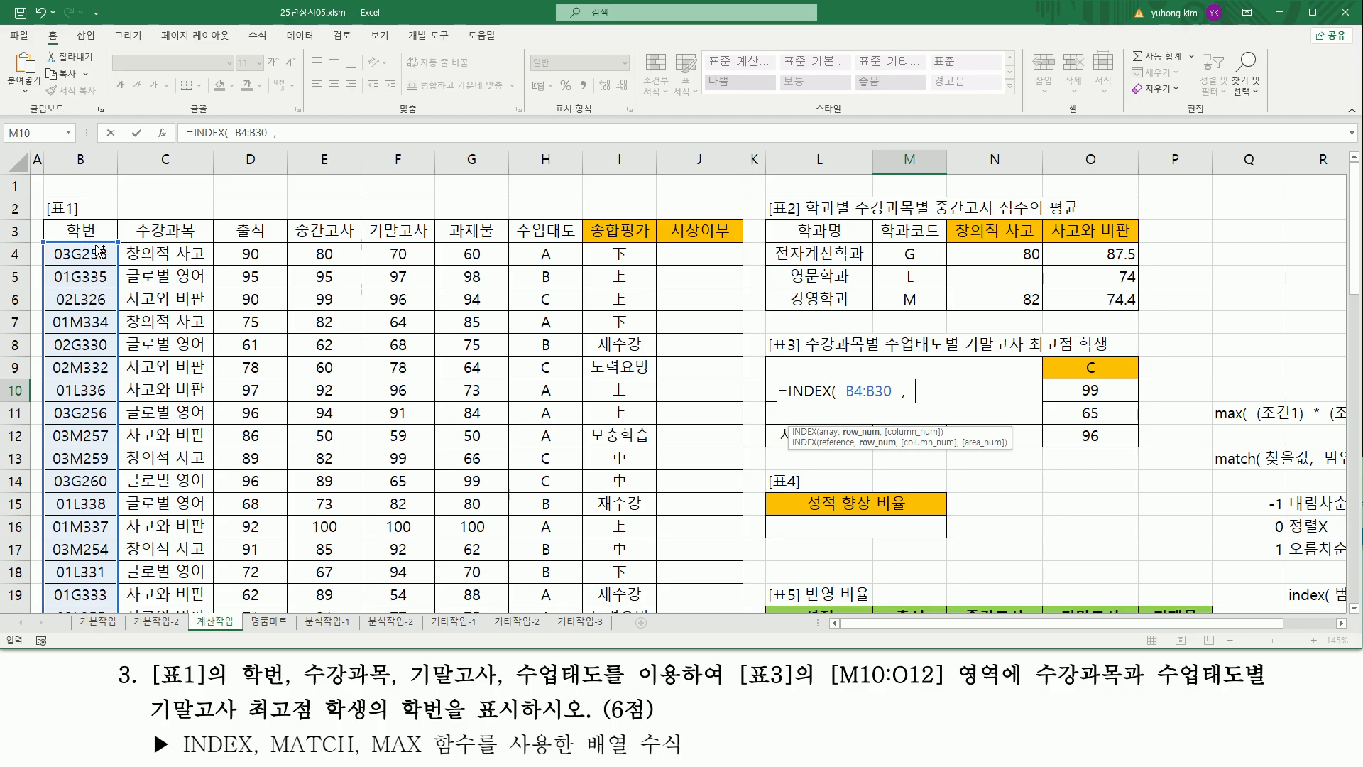
pyautogui.hotkey('ctrl', 'v')
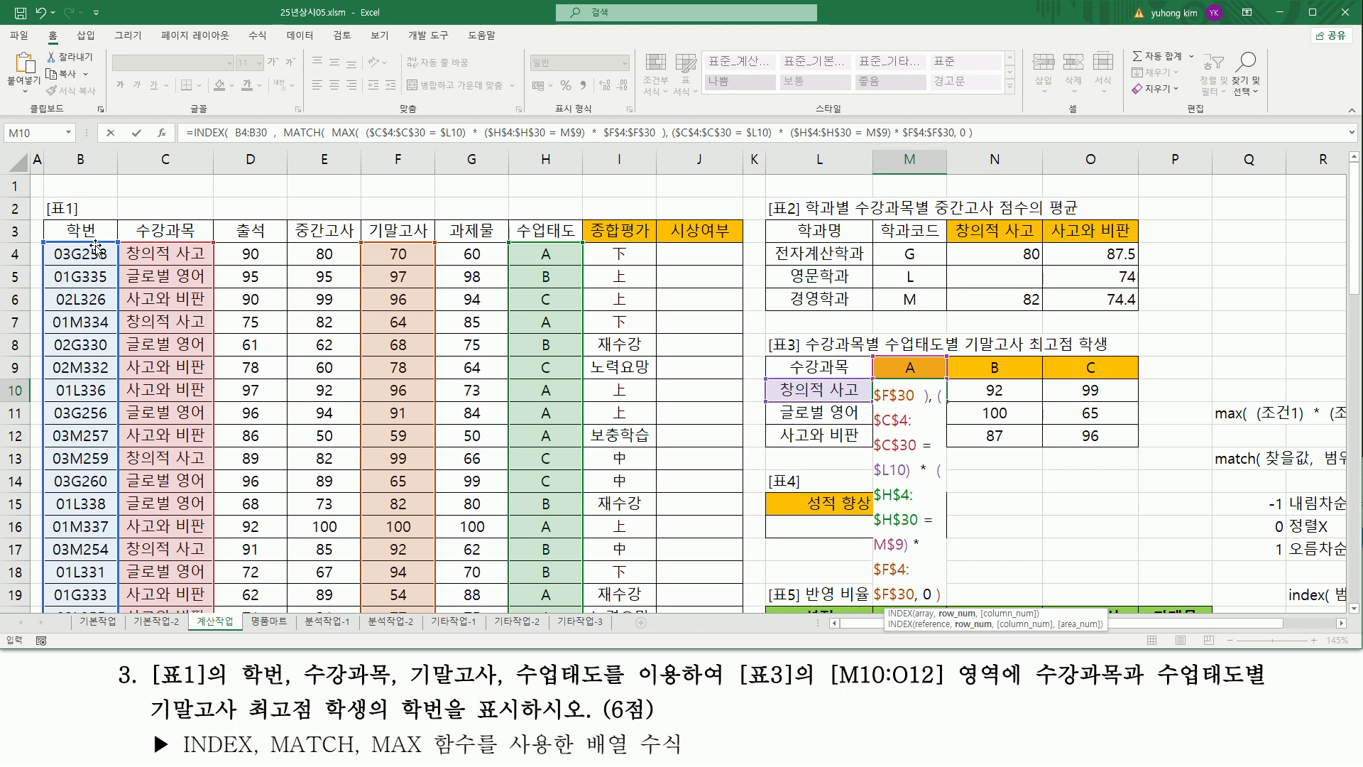
pyautogui.write(')')
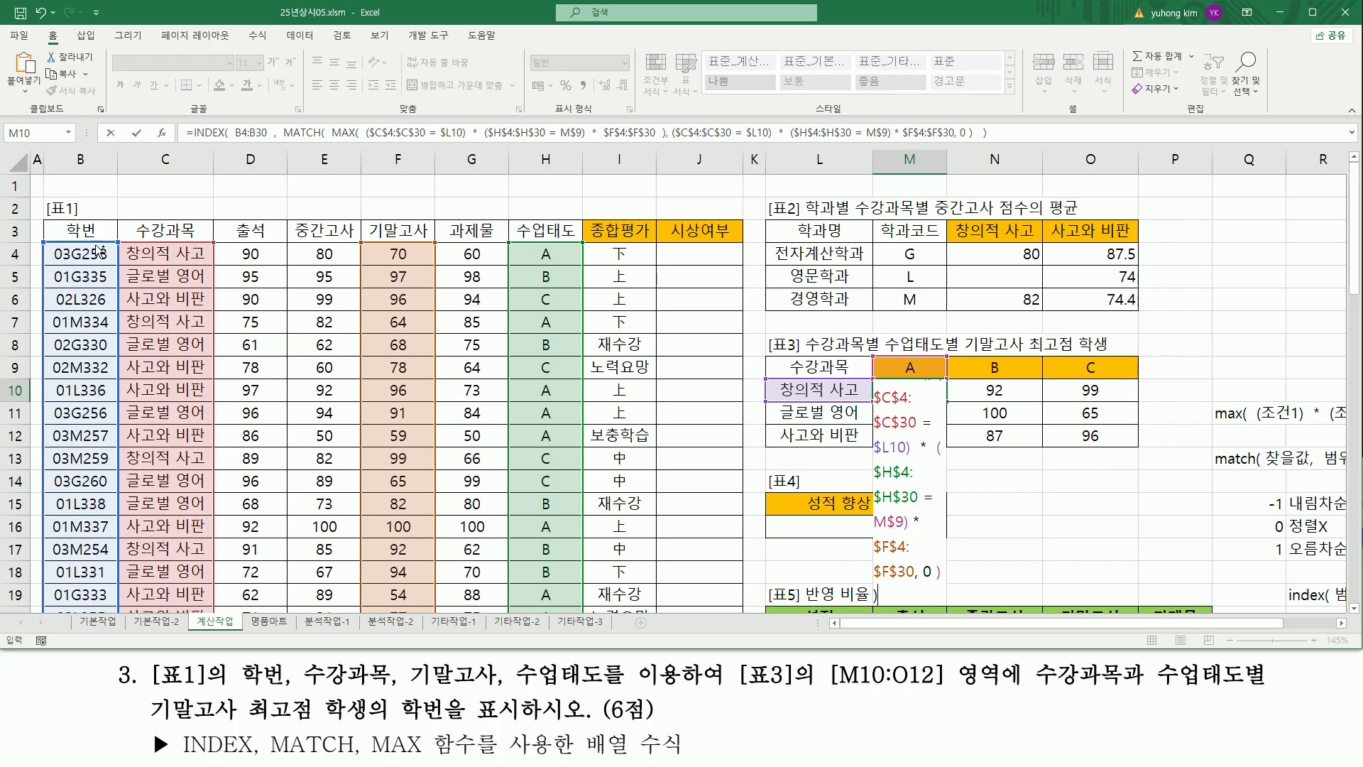
pyautogui.hotkey('ctrl', 'shift', 'Return')
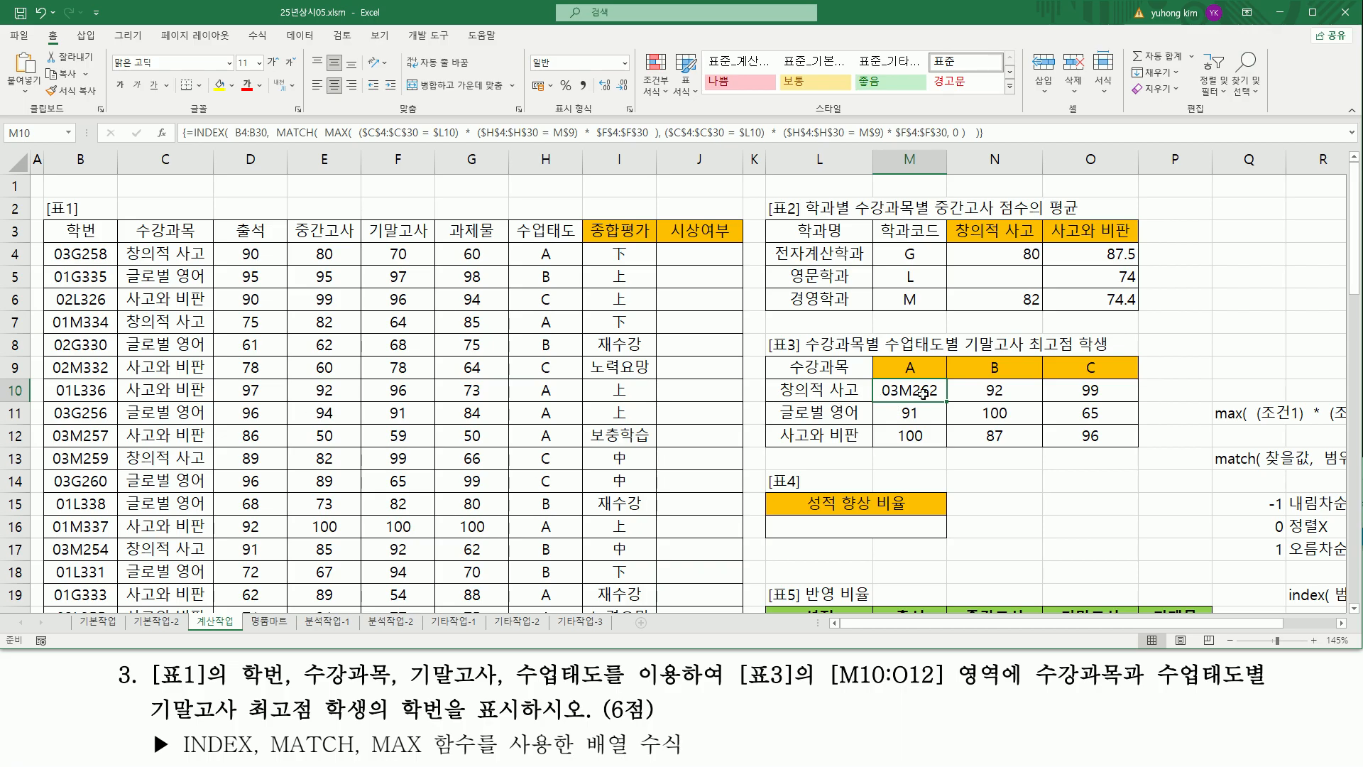
# - Check row 26's 기말고사, 수강과목, 수업태도 and 학번 values against the INDEX result in M10
pyautogui.scroll(-6, 206, 423)
pyautogui.scroll(1, 344, 442)
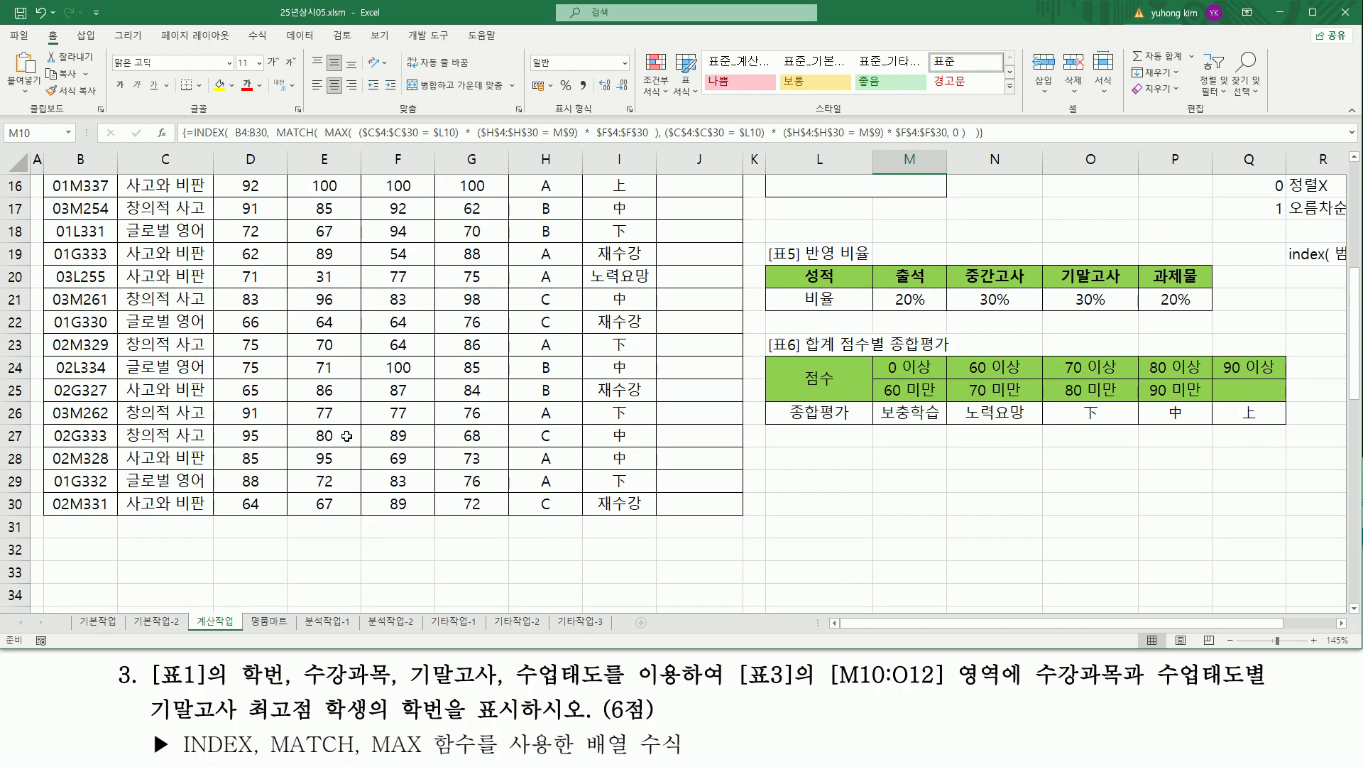
pyautogui.moveTo(385, 404); pyautogui.dragTo(416, 423)
pyautogui.moveTo(127, 421); pyautogui.dragTo(199, 421)
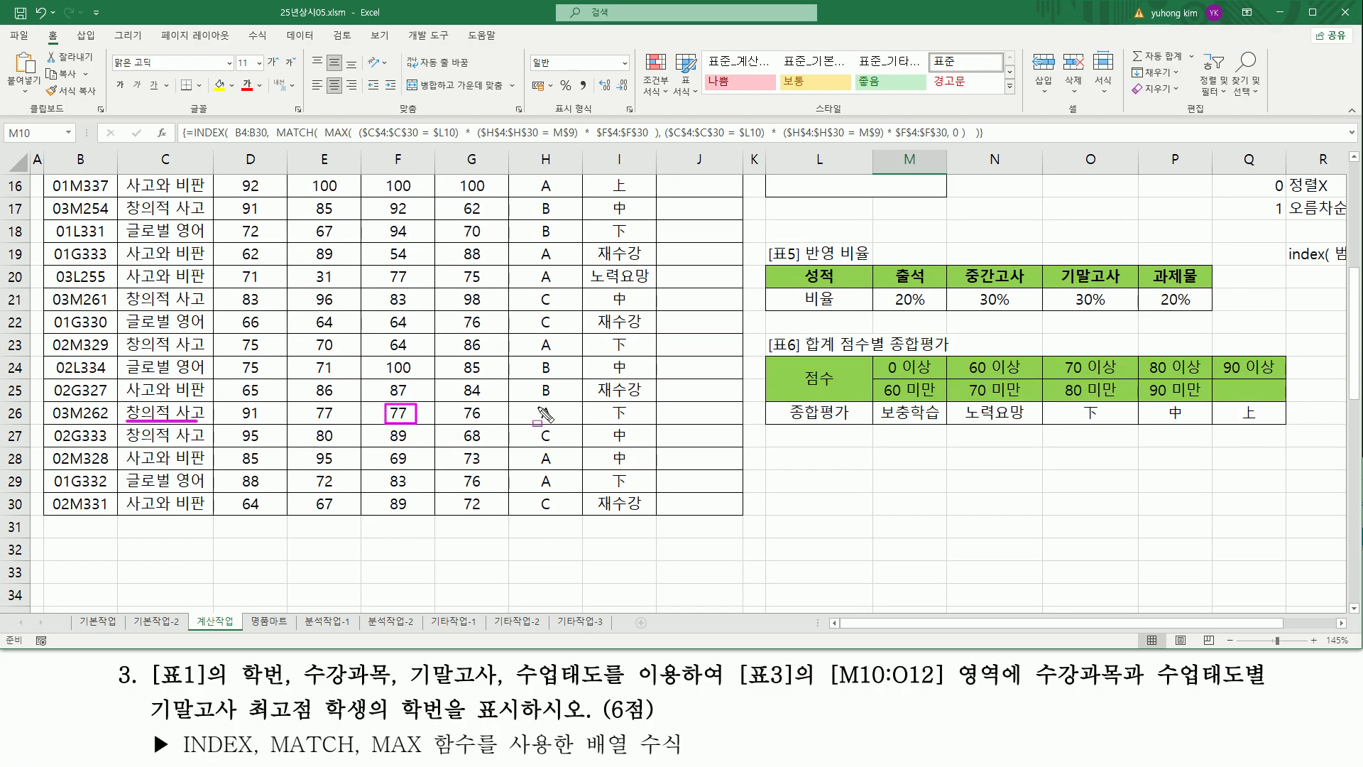
pyautogui.moveTo(546, 413); pyautogui.dragTo(561, 422)
pyautogui.moveTo(44, 402); pyautogui.dragTo(113, 423)
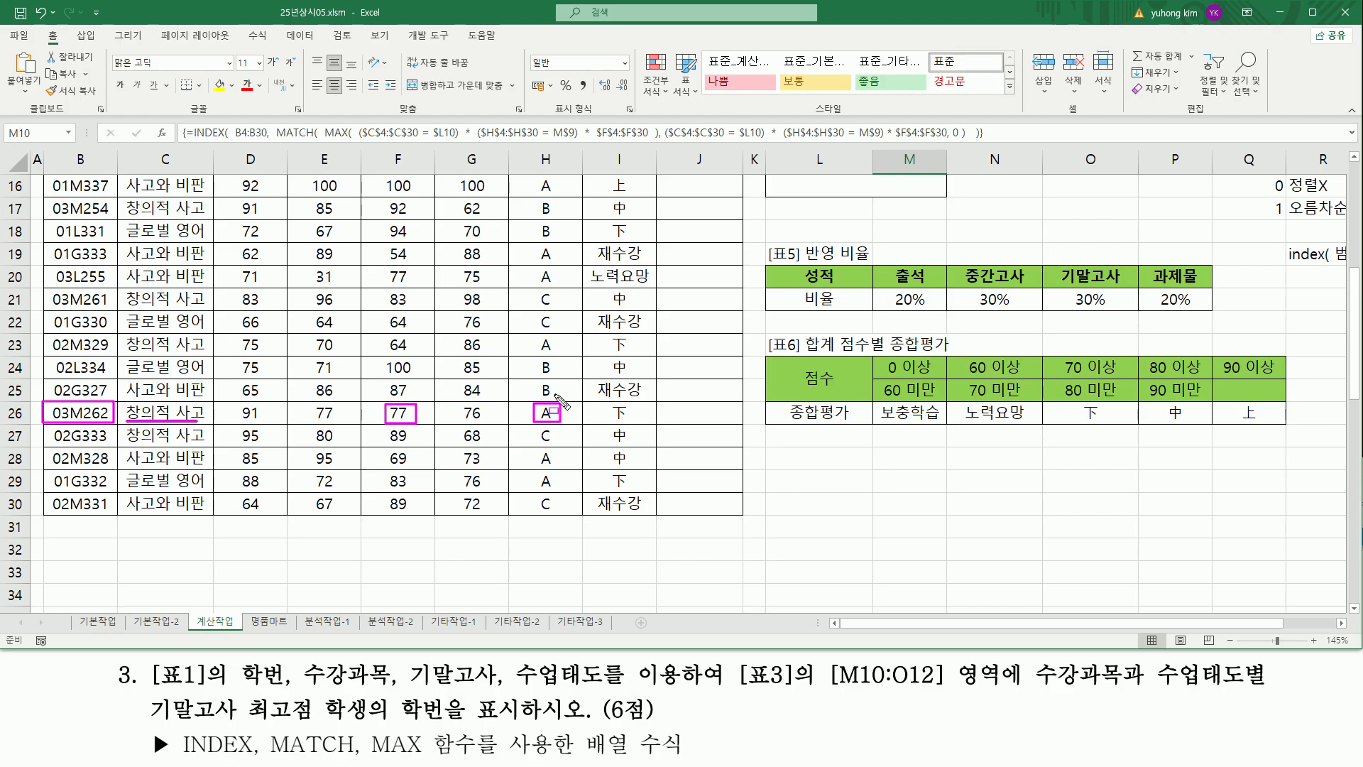
pyautogui.press('Escape')
# - Check the score in M12 together with its two criteria, 수강과목 사고와 비판 and 수업태도 A
pyautogui.scroll(4, 919, 389)
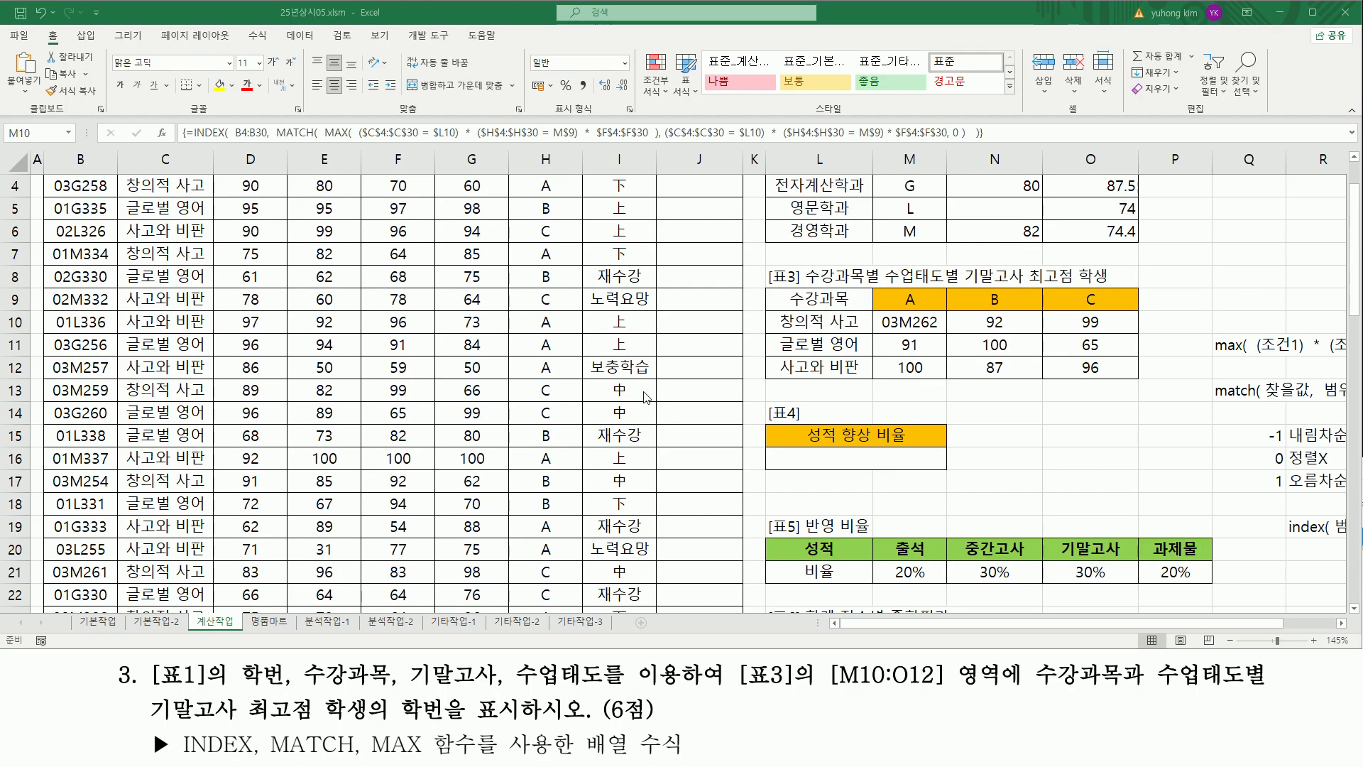
pyautogui.scroll(1, 646, 397)
pyautogui.moveTo(889, 426); pyautogui.dragTo(930, 446)
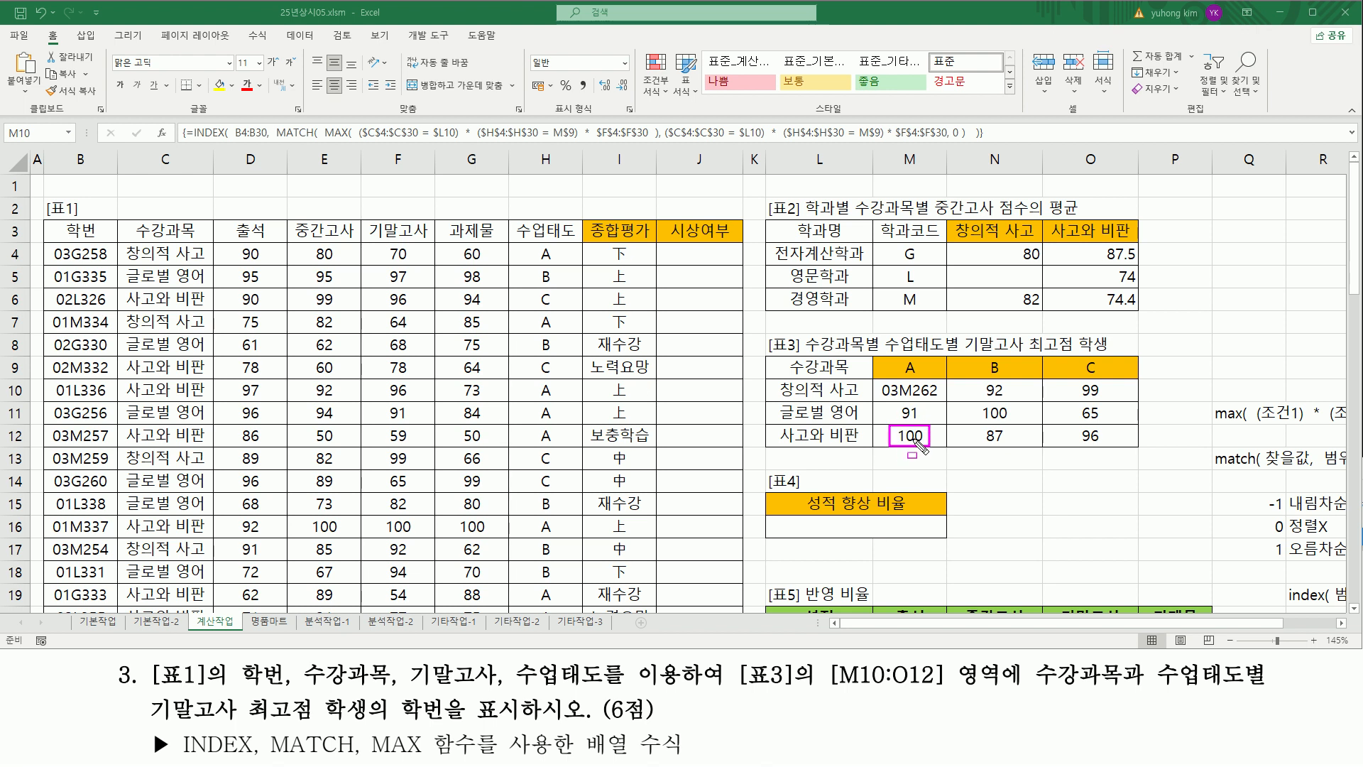
pyautogui.moveTo(779, 443); pyautogui.dragTo(865, 441)
pyautogui.moveTo(899, 357); pyautogui.dragTo(923, 377)
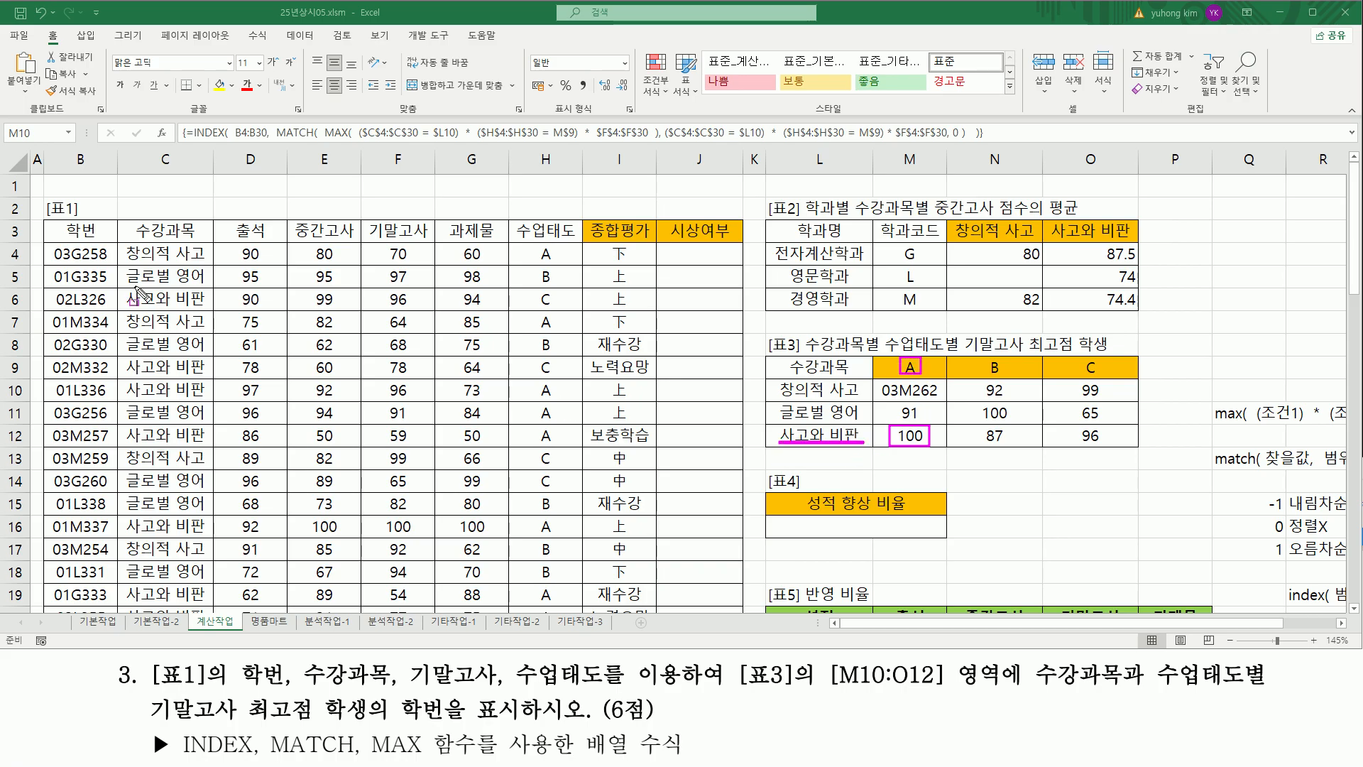
# - Identify the 사고와 비판 rows in [표1]'s 수강과목 column from row 6 to row 19
pyautogui.moveTo(124, 288); pyautogui.dragTo(209, 310)
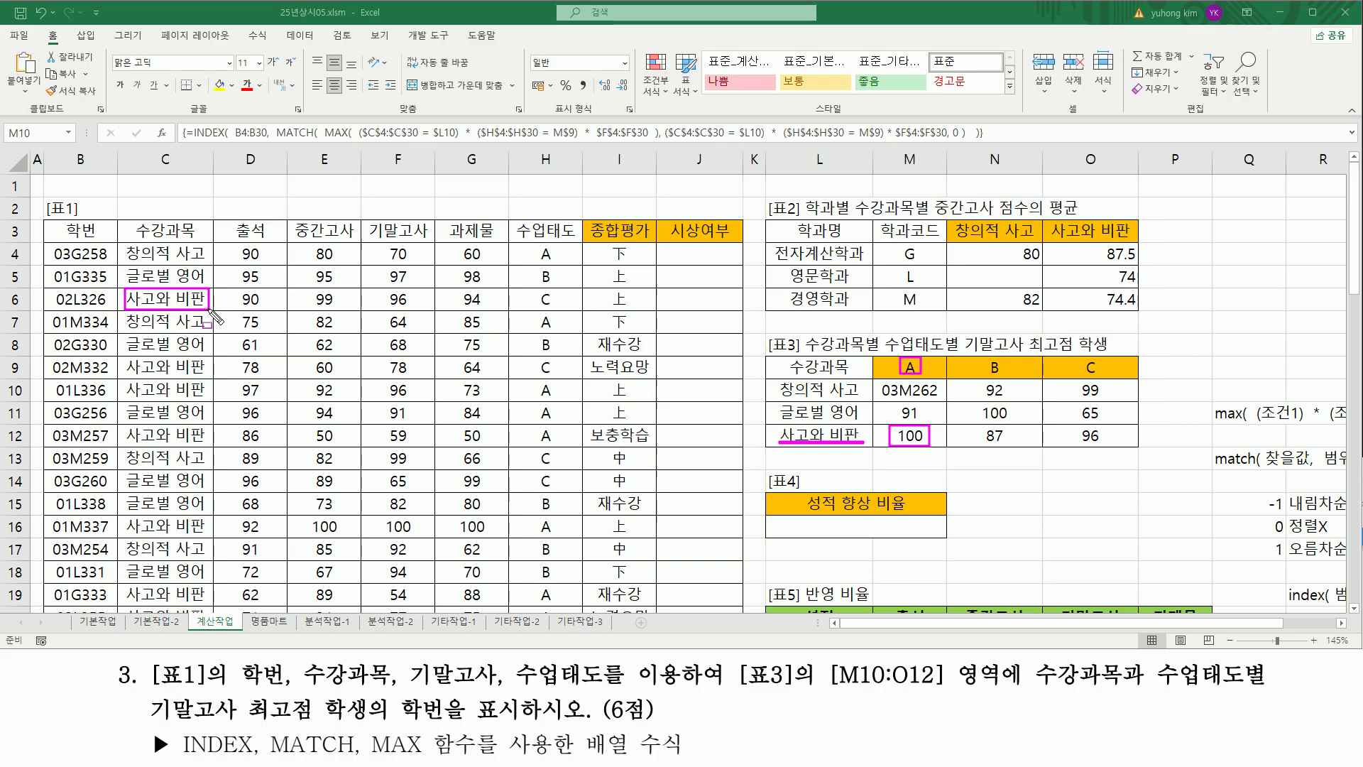
pyautogui.moveTo(123, 358)
pyautogui.mouseDown()
pyautogui.moveTo(218, 375)
pyautogui.moveTo(217, 358)
pyautogui.mouseUp()
pyautogui.moveTo(132, 382)
pyautogui.mouseDown()
pyautogui.moveTo(209, 400)
pyautogui.moveTo(209, 380)
pyautogui.mouseUp()
pyautogui.moveTo(125, 426)
pyautogui.mouseDown()
pyautogui.moveTo(205, 446)
pyautogui.moveTo(204, 426)
pyautogui.mouseUp()
pyautogui.moveTo(114, 517); pyautogui.dragTo(205, 539)
pyautogui.moveTo(119, 585)
pyautogui.mouseDown()
pyautogui.moveTo(135, 605)
pyautogui.moveTo(206, 605)
pyautogui.moveTo(213, 585)
pyautogui.mouseUp()
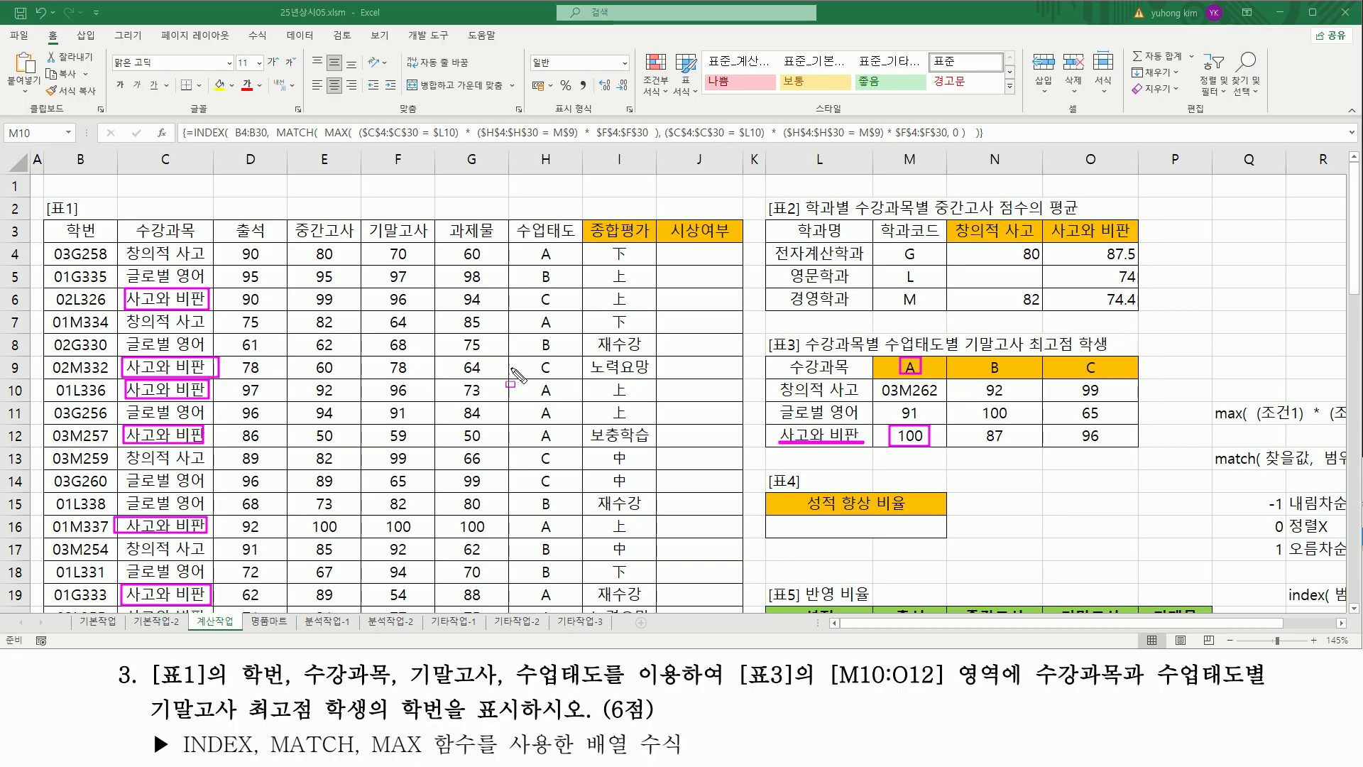
# - Check which of the identified 사고와 비판 rows have 수업태도 A and rule out those with C
pyautogui.moveTo(536, 379); pyautogui.dragTo(560, 403)
pyautogui.moveTo(536, 299); pyautogui.dragTo(568, 299)
pyautogui.moveTo(536, 368); pyautogui.dragTo(560, 367)
pyautogui.moveTo(532, 424); pyautogui.dragTo(555, 445)
pyautogui.moveTo(533, 517)
pyautogui.mouseDown()
pyautogui.moveTo(558, 532)
pyautogui.moveTo(534, 537)
pyautogui.mouseUp()
pyautogui.moveTo(540, 596)
pyautogui.mouseDown()
pyautogui.moveTo(534, 586)
pyautogui.moveTo(555, 586)
pyautogui.moveTo(557, 605)
pyautogui.mouseUp()
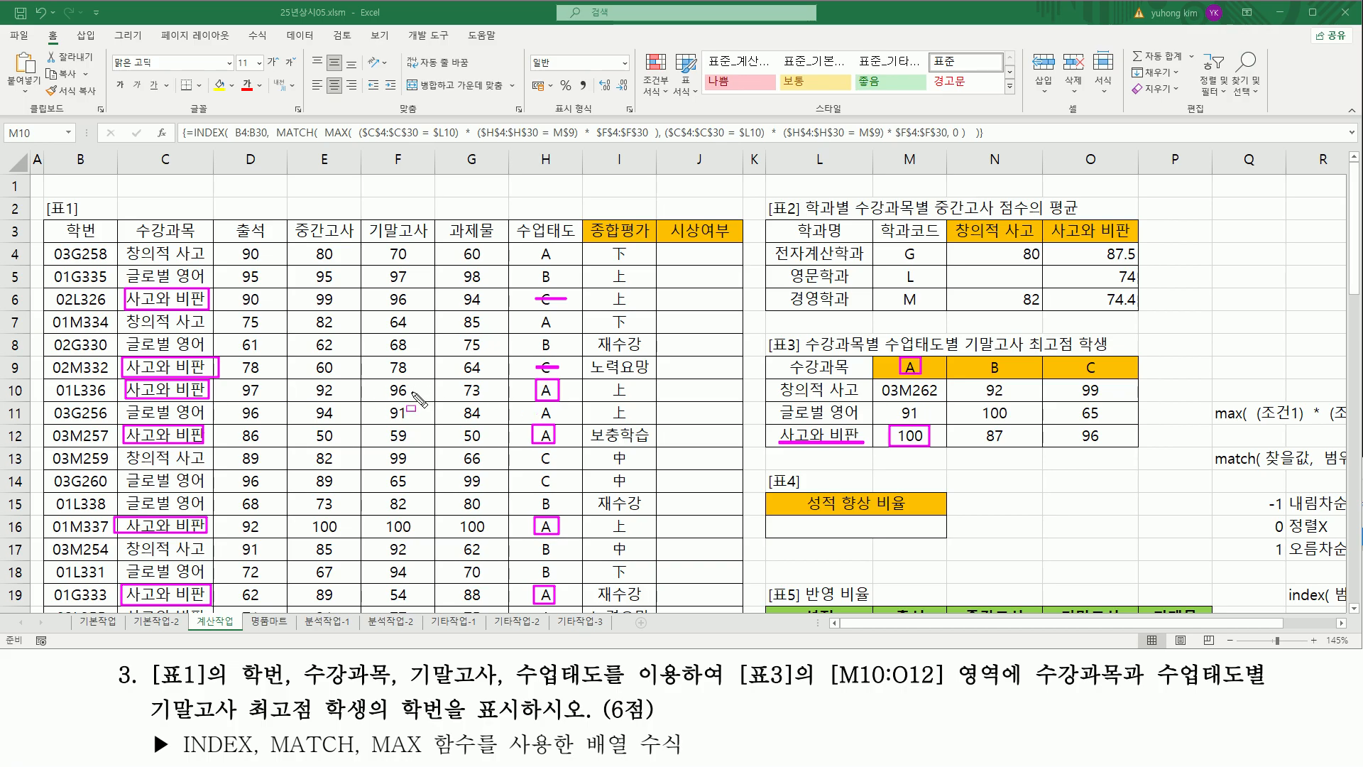
# - Check the 기말고사 scores of the 사고와 비판 students with 수업태도 A in the upper rows of [표1]
pyautogui.moveTo(384, 382); pyautogui.dragTo(418, 401)
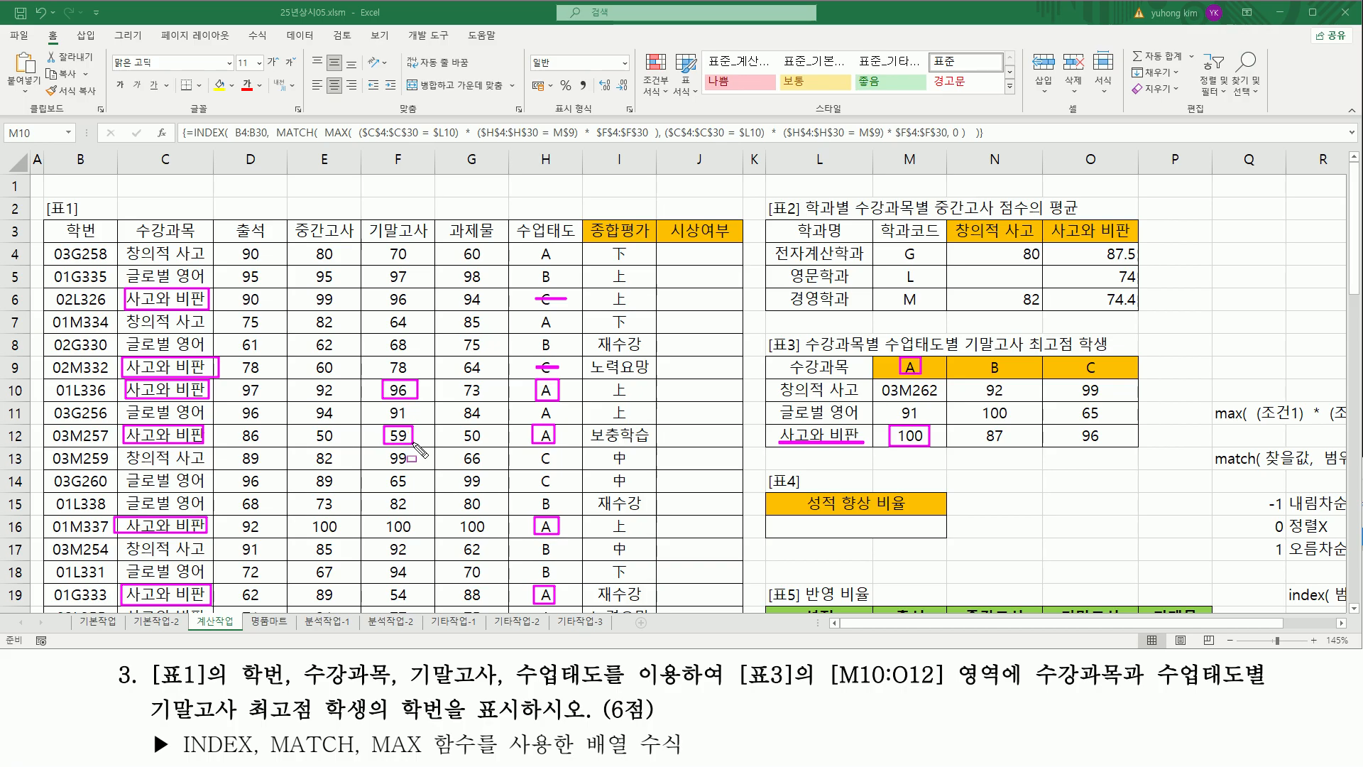
pyautogui.moveTo(382, 517); pyautogui.dragTo(381, 534)
pyautogui.moveTo(381, 585); pyautogui.dragTo(417, 603)
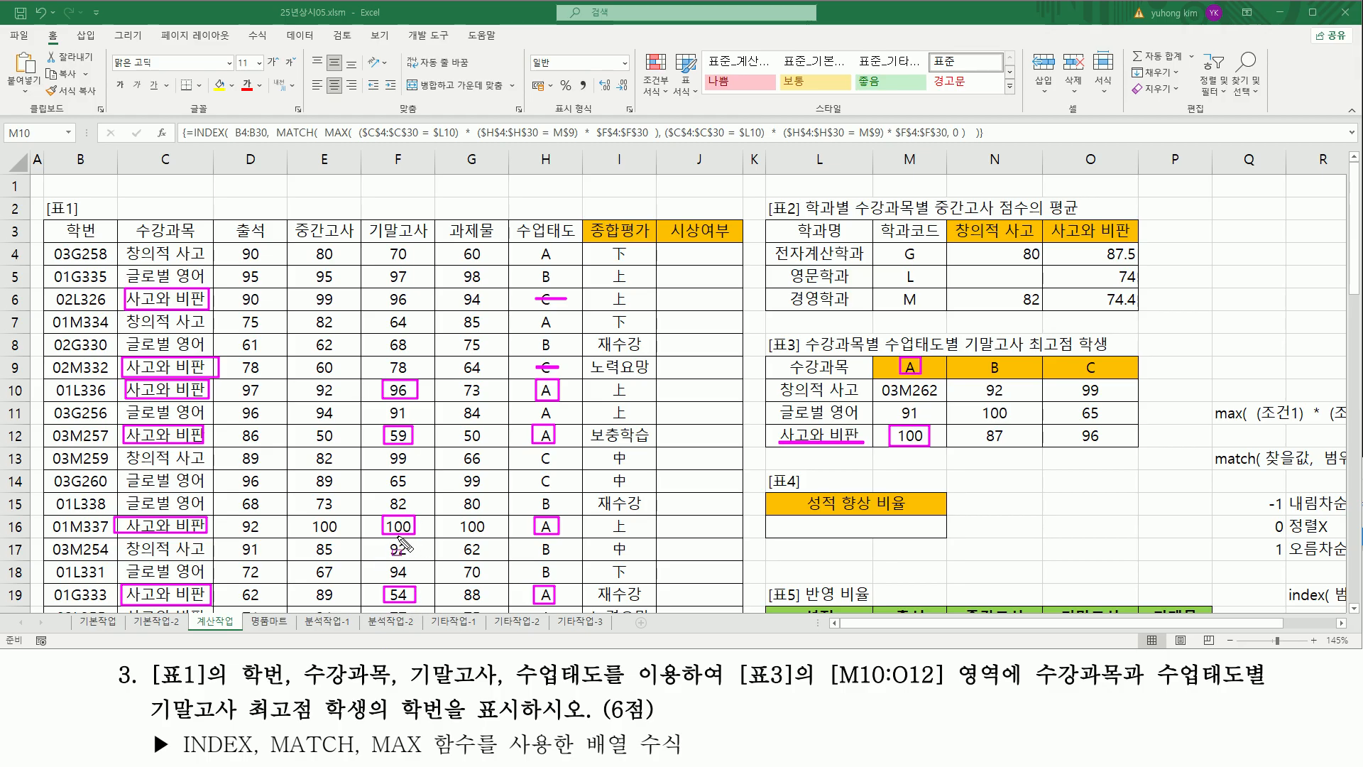
pyautogui.press('Escape')
pyautogui.click(398, 594)
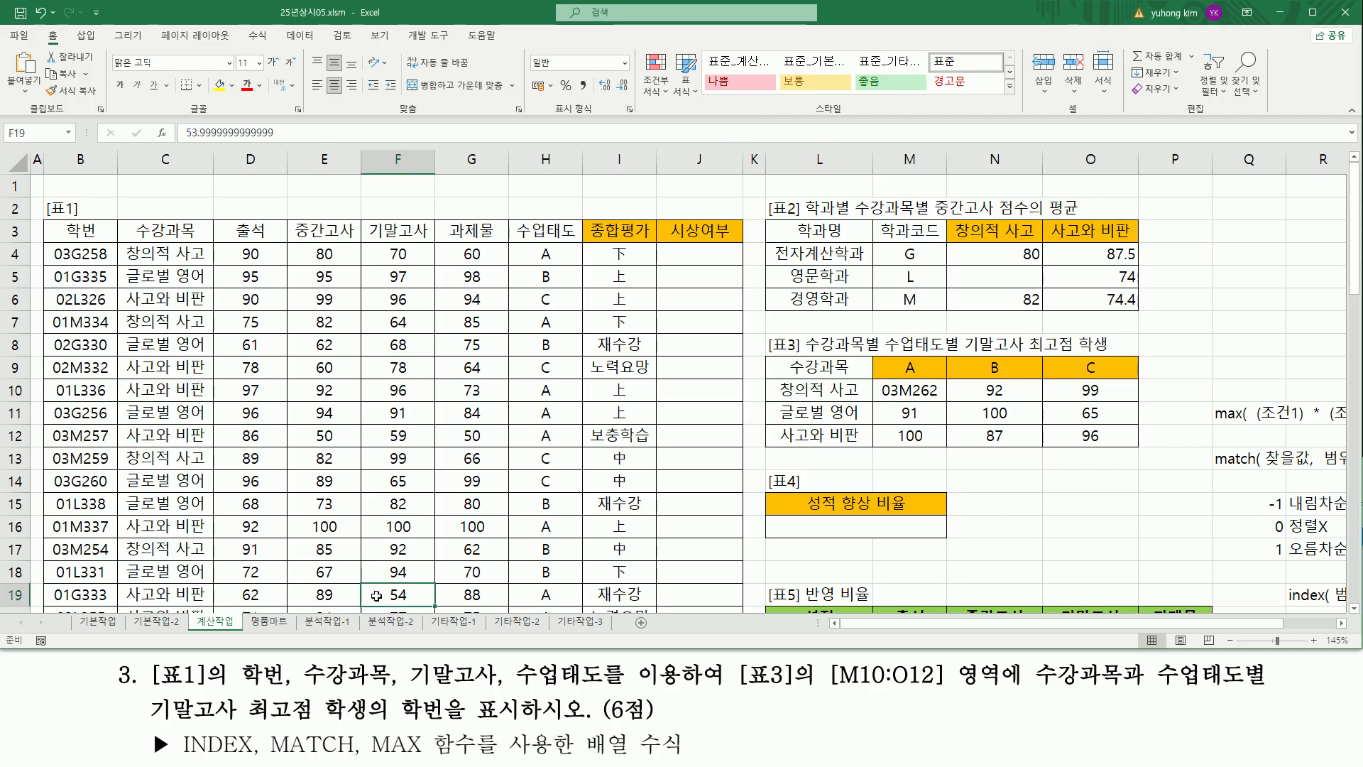
# - Examine the 사고와 비판 rows from row 16 down to row 30, comparing the 기말고사 scores of those with 수업태도 A
pyautogui.scroll(-2, 387, 550)
pyautogui.scroll(-2, 387, 550)
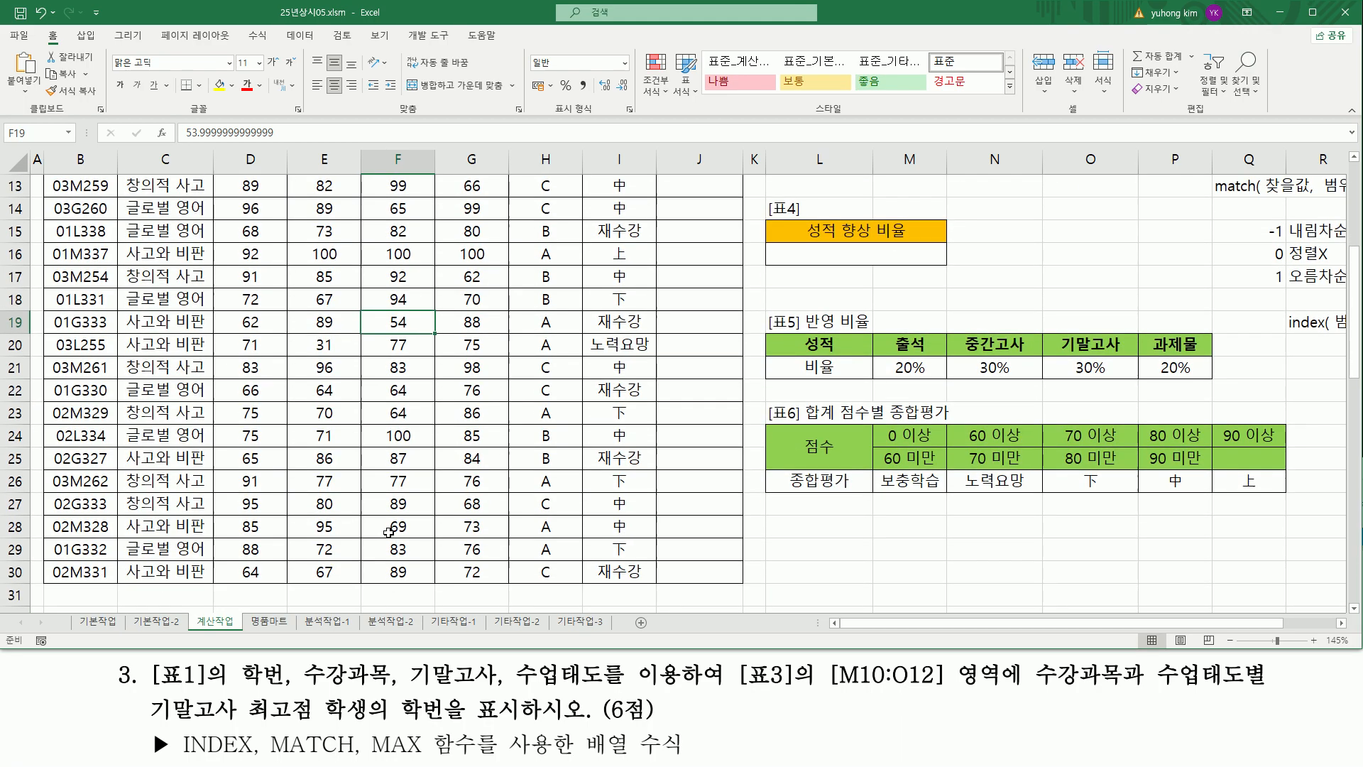
pyautogui.moveTo(121, 332)
pyautogui.mouseDown()
pyautogui.moveTo(164, 355)
pyautogui.moveTo(214, 356)
pyautogui.mouseUp()
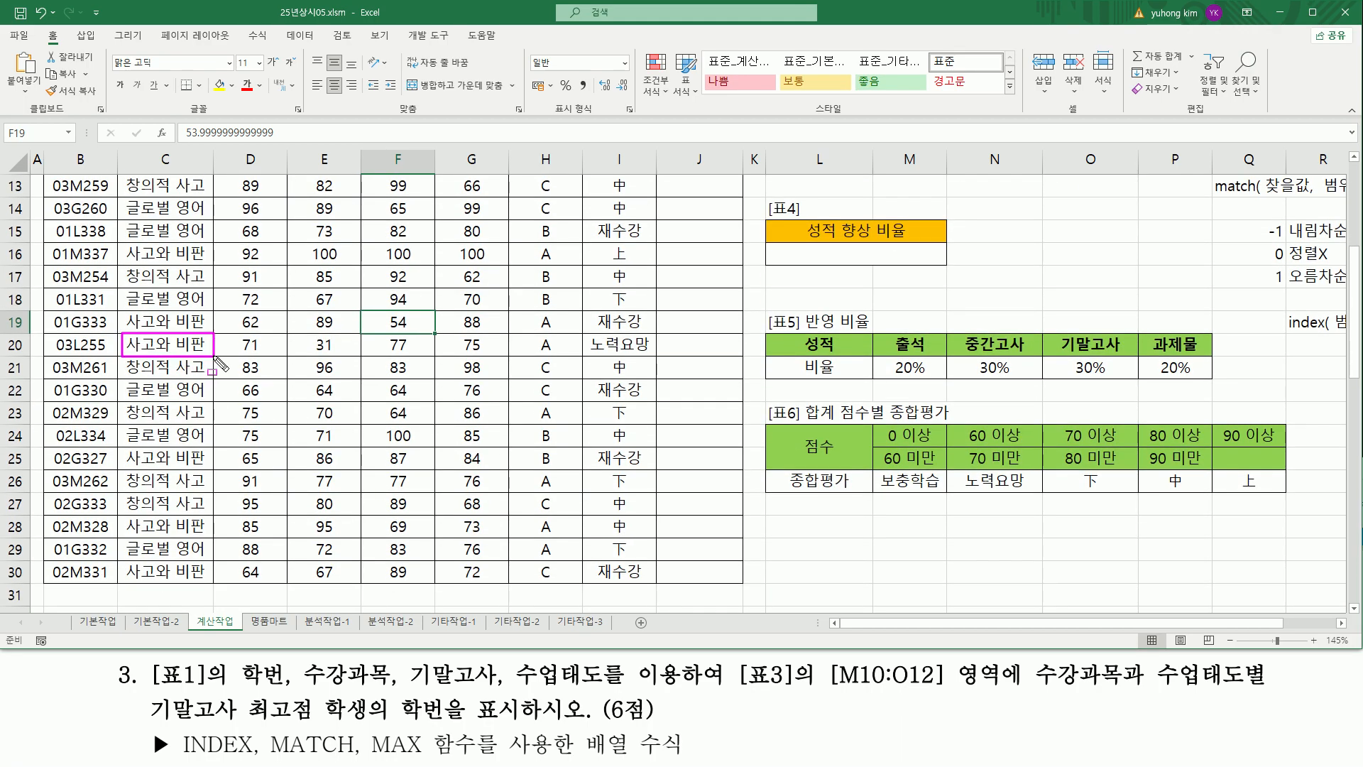
pyautogui.moveTo(123, 450); pyautogui.dragTo(220, 470)
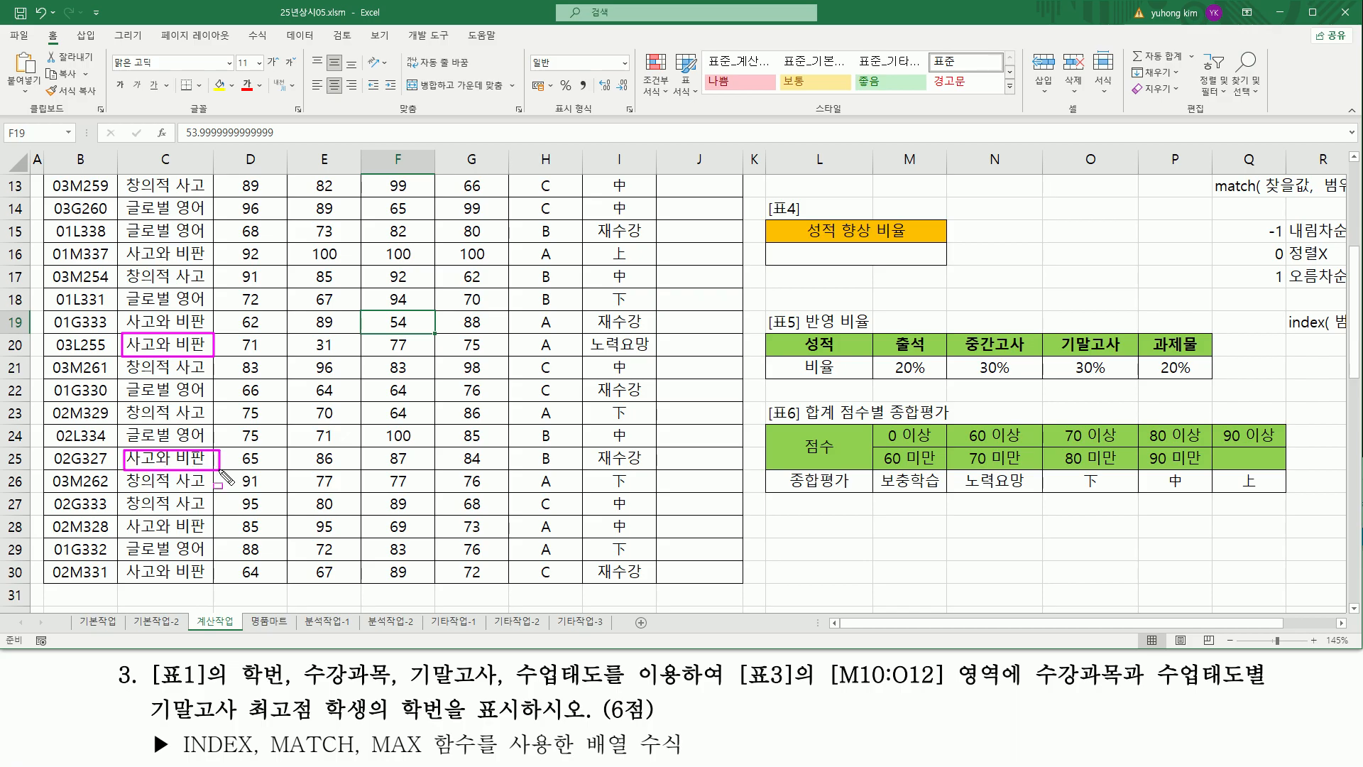
pyautogui.moveTo(121, 517); pyautogui.dragTo(211, 538)
pyautogui.moveTo(121, 562); pyautogui.dragTo(214, 582)
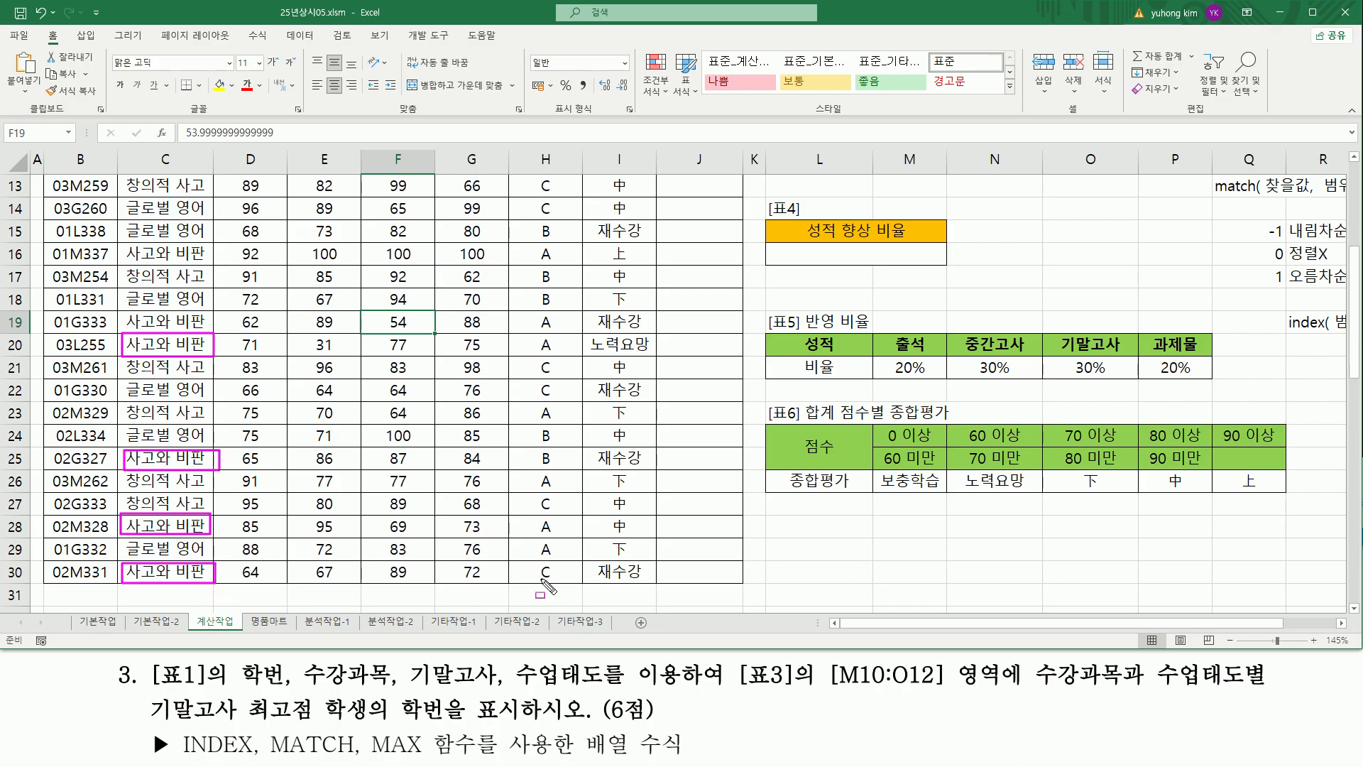
pyautogui.moveTo(538, 573); pyautogui.dragTo(561, 574)
pyautogui.moveTo(535, 518); pyautogui.dragTo(562, 534)
pyautogui.moveTo(536, 460); pyautogui.dragTo(560, 460)
pyautogui.moveTo(531, 335); pyautogui.dragTo(558, 353)
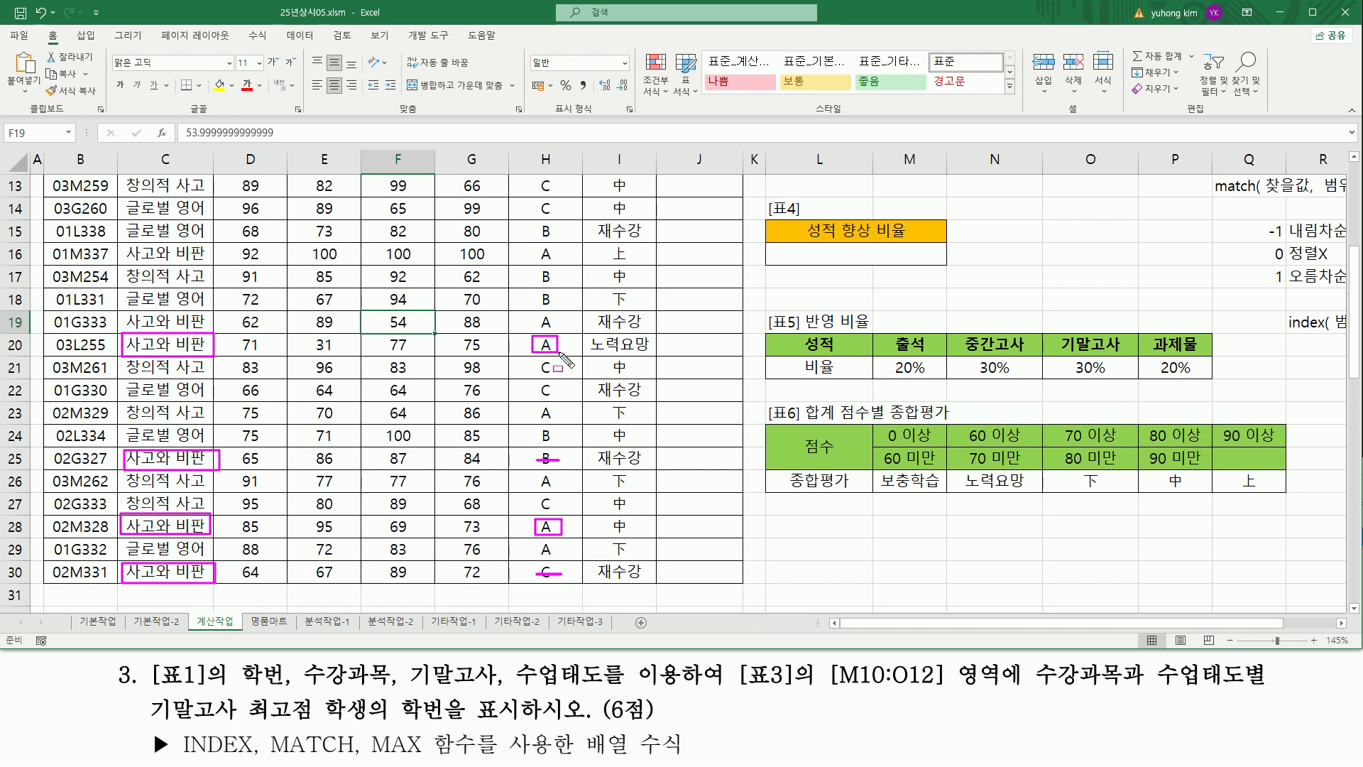
pyautogui.moveTo(377, 336); pyautogui.dragTo(417, 353)
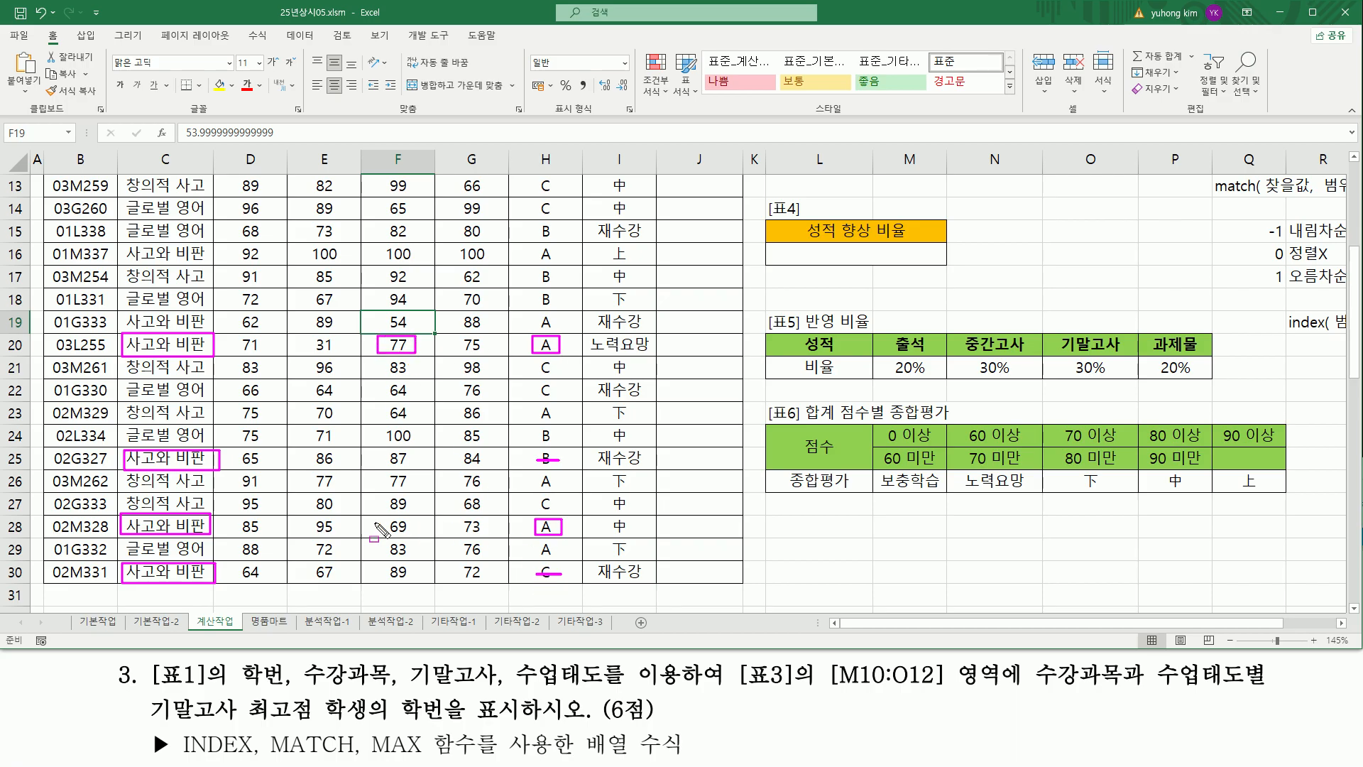
pyautogui.moveTo(385, 522); pyautogui.dragTo(416, 537)
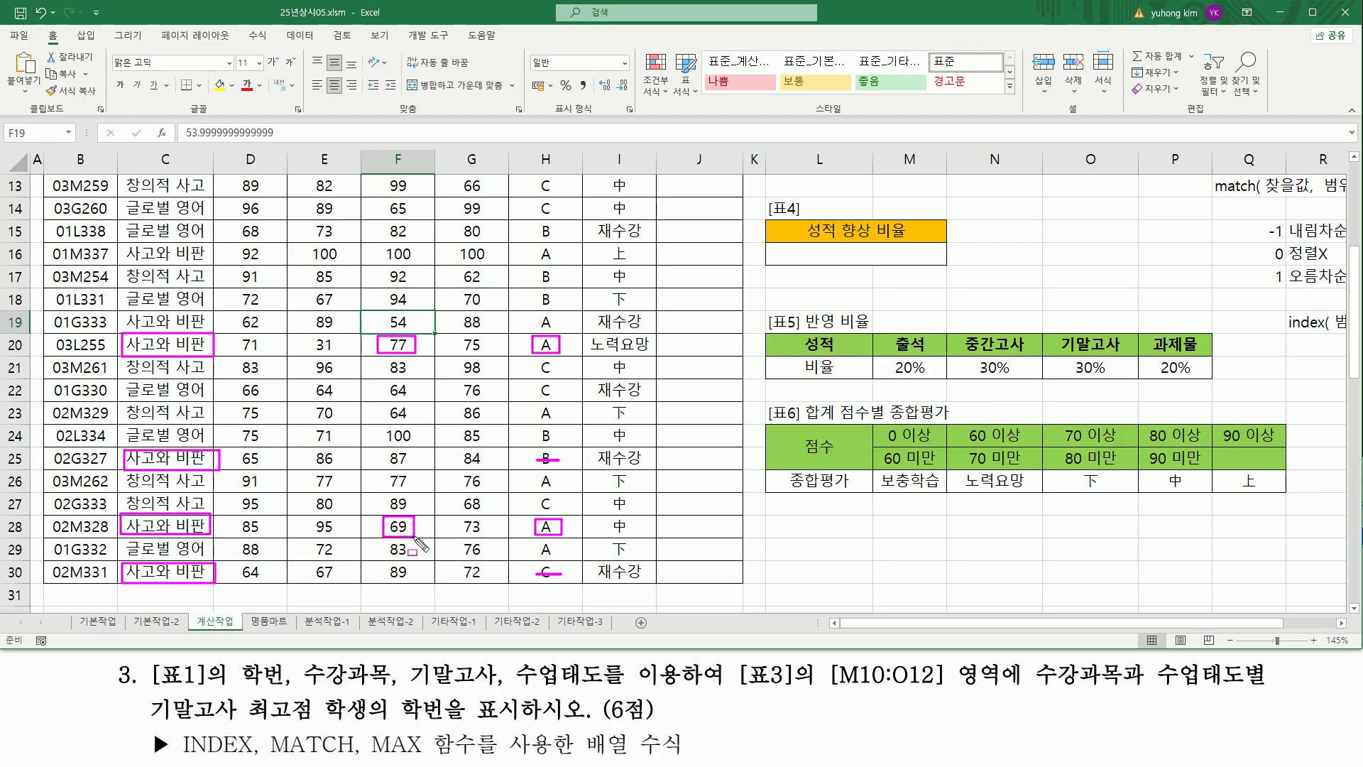
pyautogui.moveTo(121, 242); pyautogui.dragTo(210, 269)
pyautogui.moveTo(533, 246); pyautogui.dragTo(559, 265)
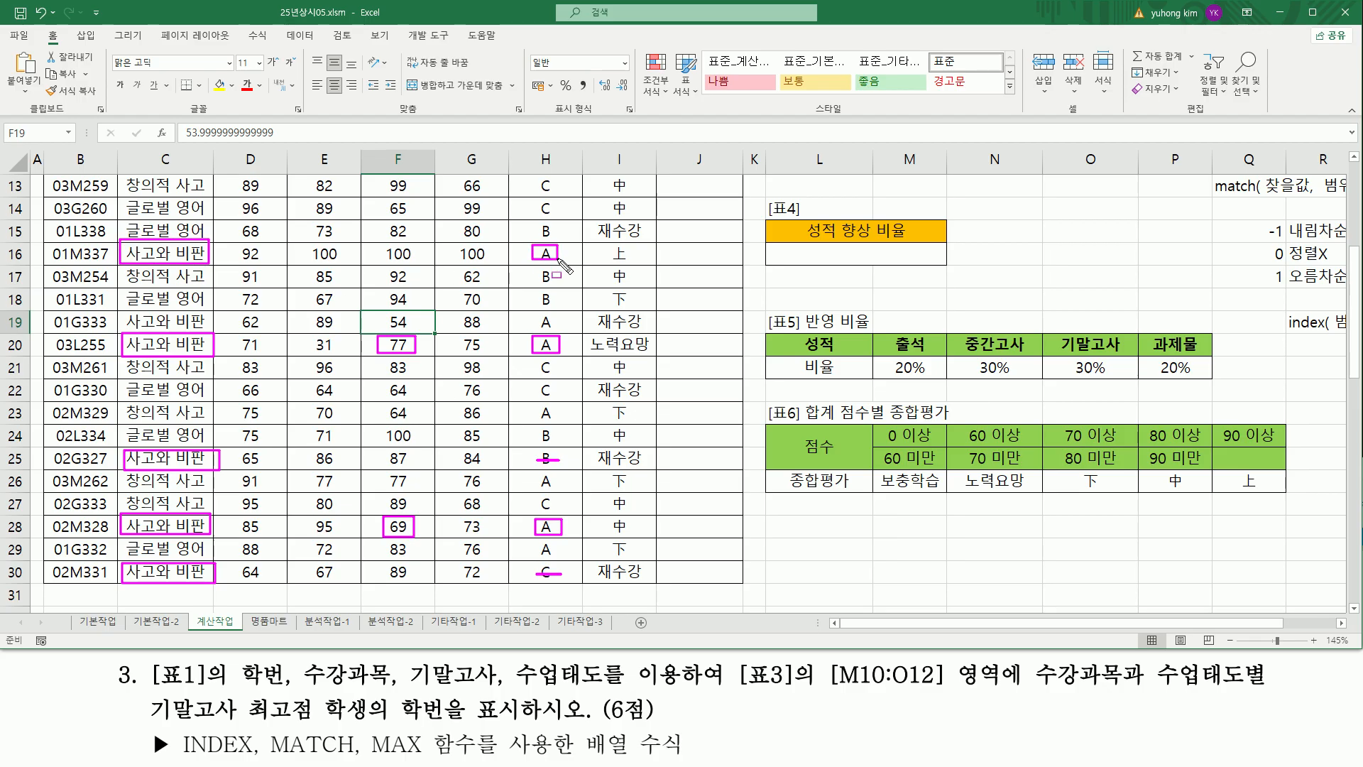
pyautogui.moveTo(382, 243)
pyautogui.mouseDown()
pyautogui.moveTo(385, 267)
pyautogui.moveTo(426, 265)
pyautogui.mouseUp()
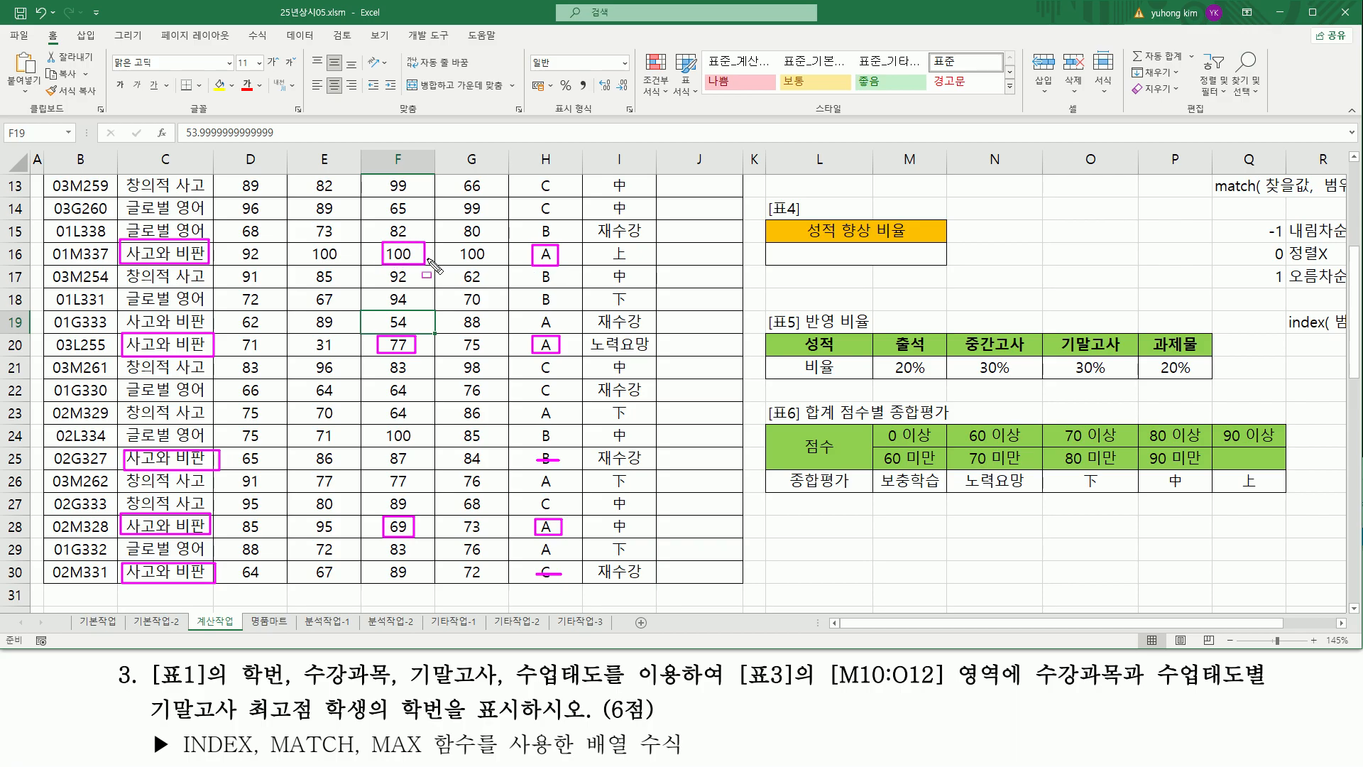
# - Match the 사고와 비판 maximum in M12 to the 기말고사 score and 학번 in row 16
pyautogui.press('Escape')
pyautogui.scroll(2, 893, 314)
pyautogui.moveTo(893, 310); pyautogui.dragTo(934, 311)
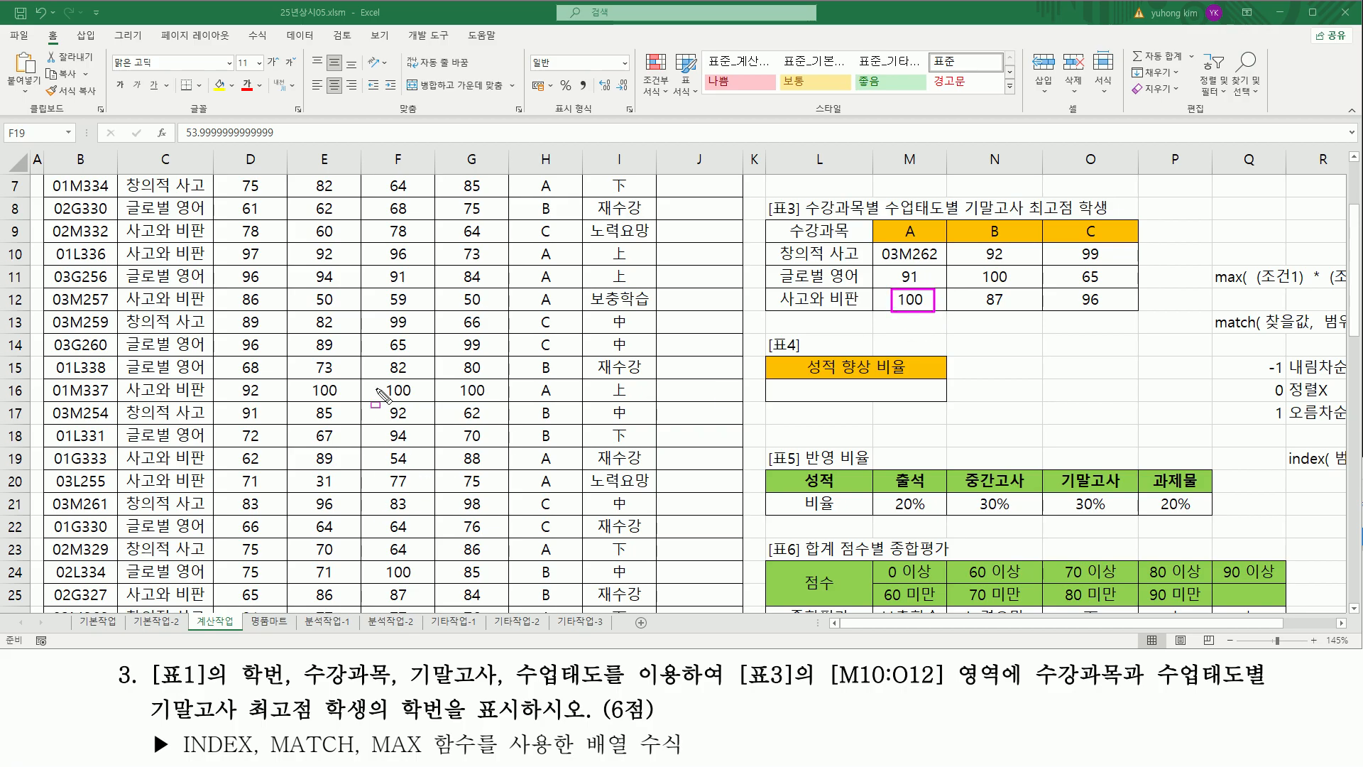
pyautogui.moveTo(377, 382); pyautogui.dragTo(424, 400)
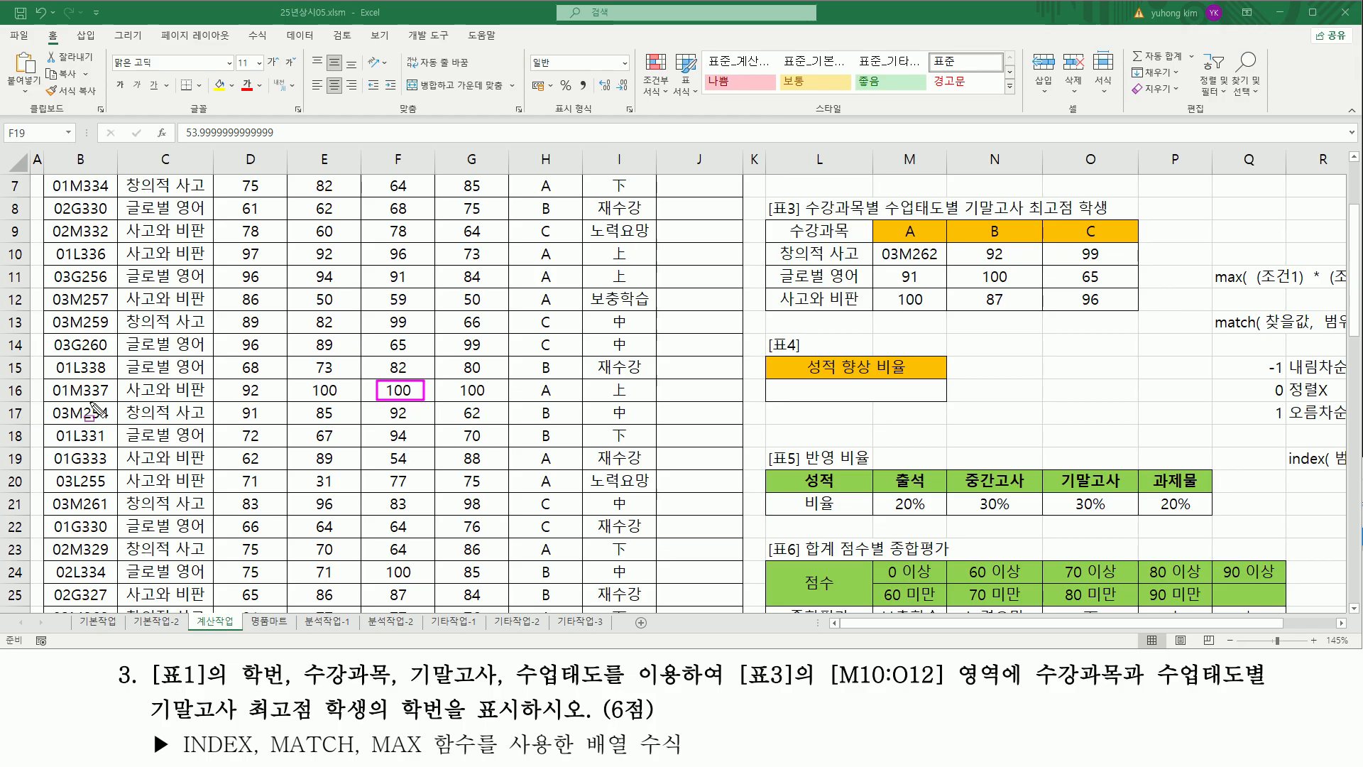
pyautogui.moveTo(51, 402)
pyautogui.mouseDown()
pyautogui.moveTo(110, 404)
pyautogui.moveTo(111, 381)
pyautogui.mouseUp()
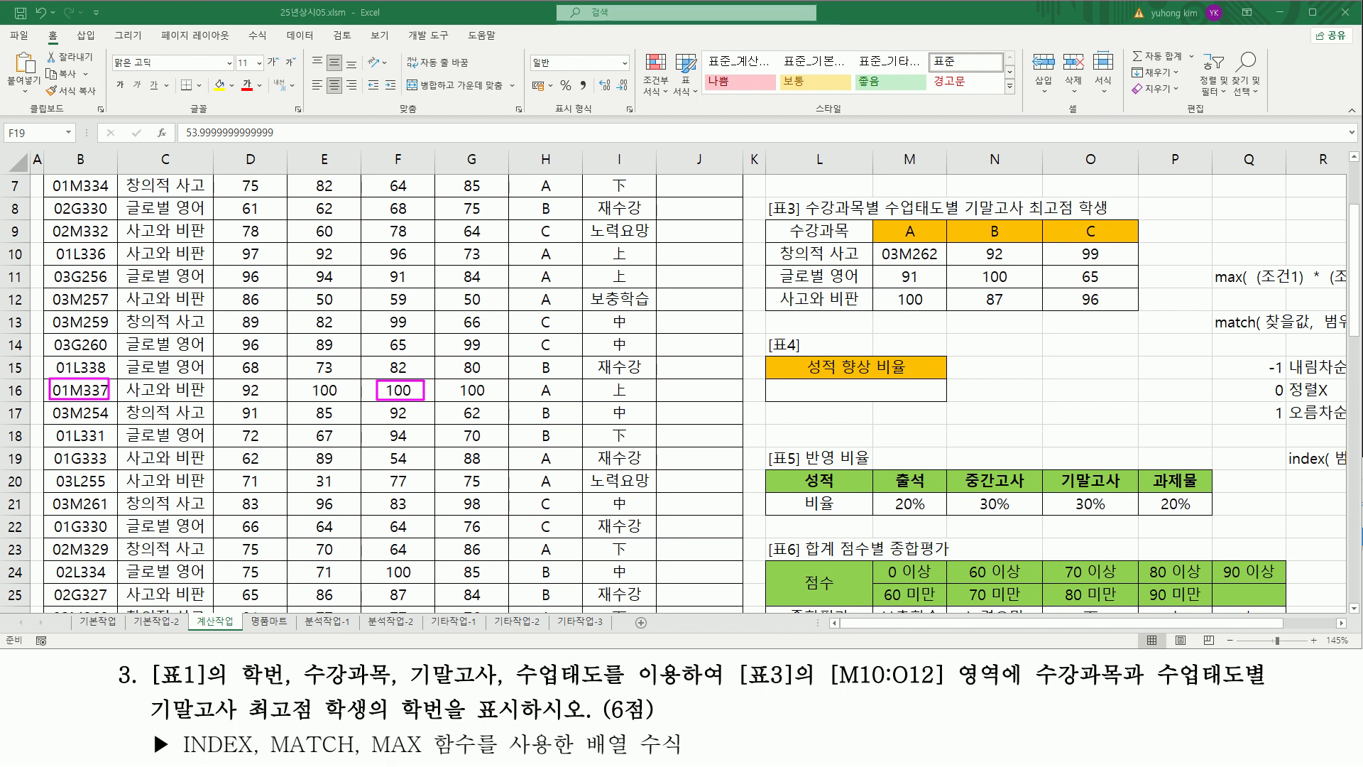
pyautogui.moveTo(887, 255); pyautogui.dragTo(938, 263)
pyautogui.press('Escape')
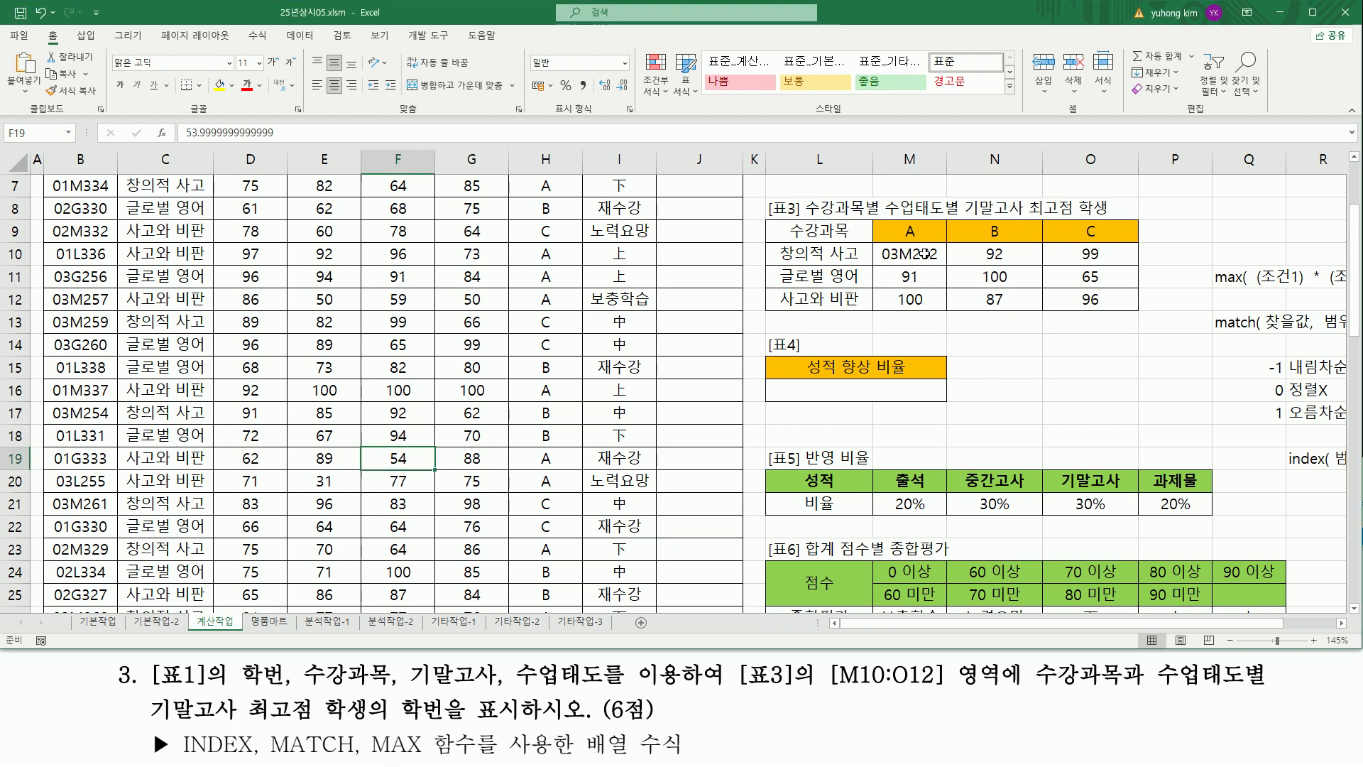
# - Make the INDEX range in M10's array formula absolute as $B$4:$B$30 and fill the formula across M10:O12
pyautogui.click(935, 258)
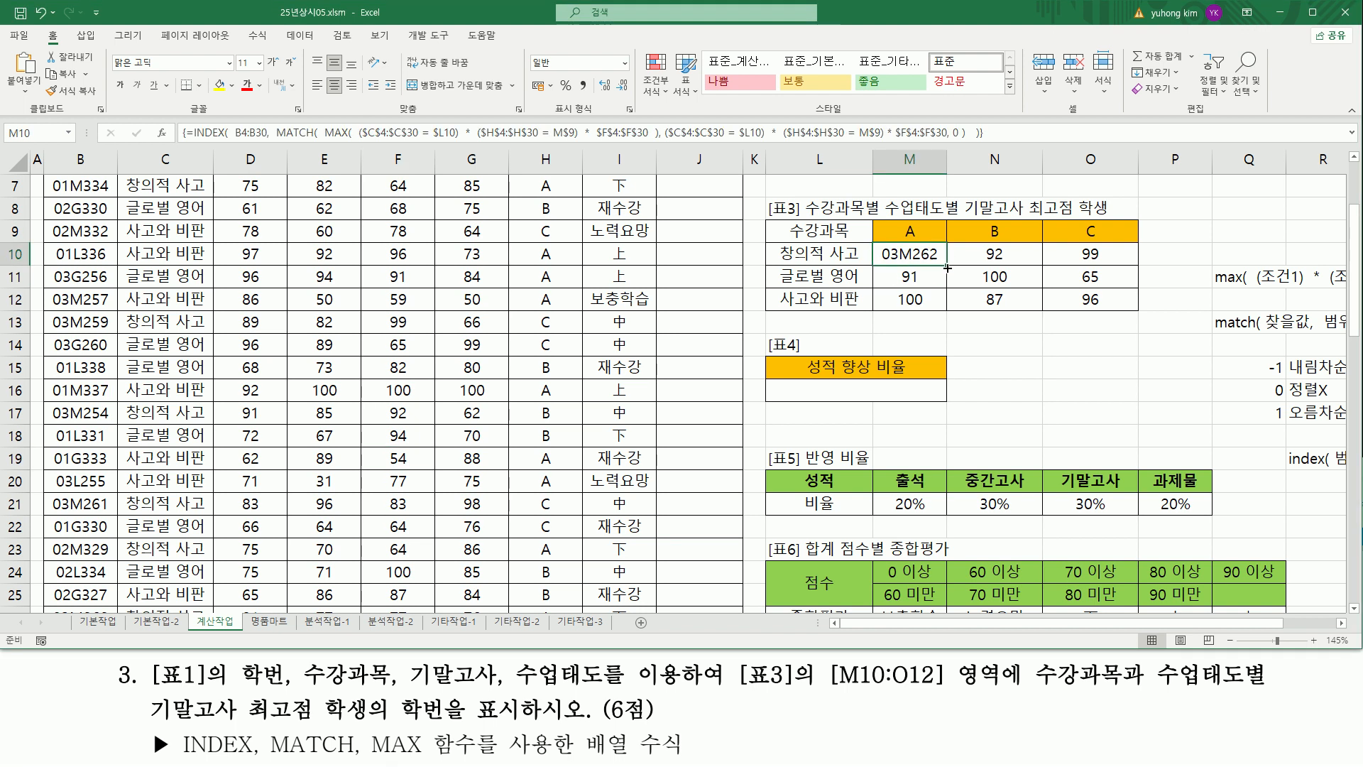
pyautogui.doubleClick(920, 257)
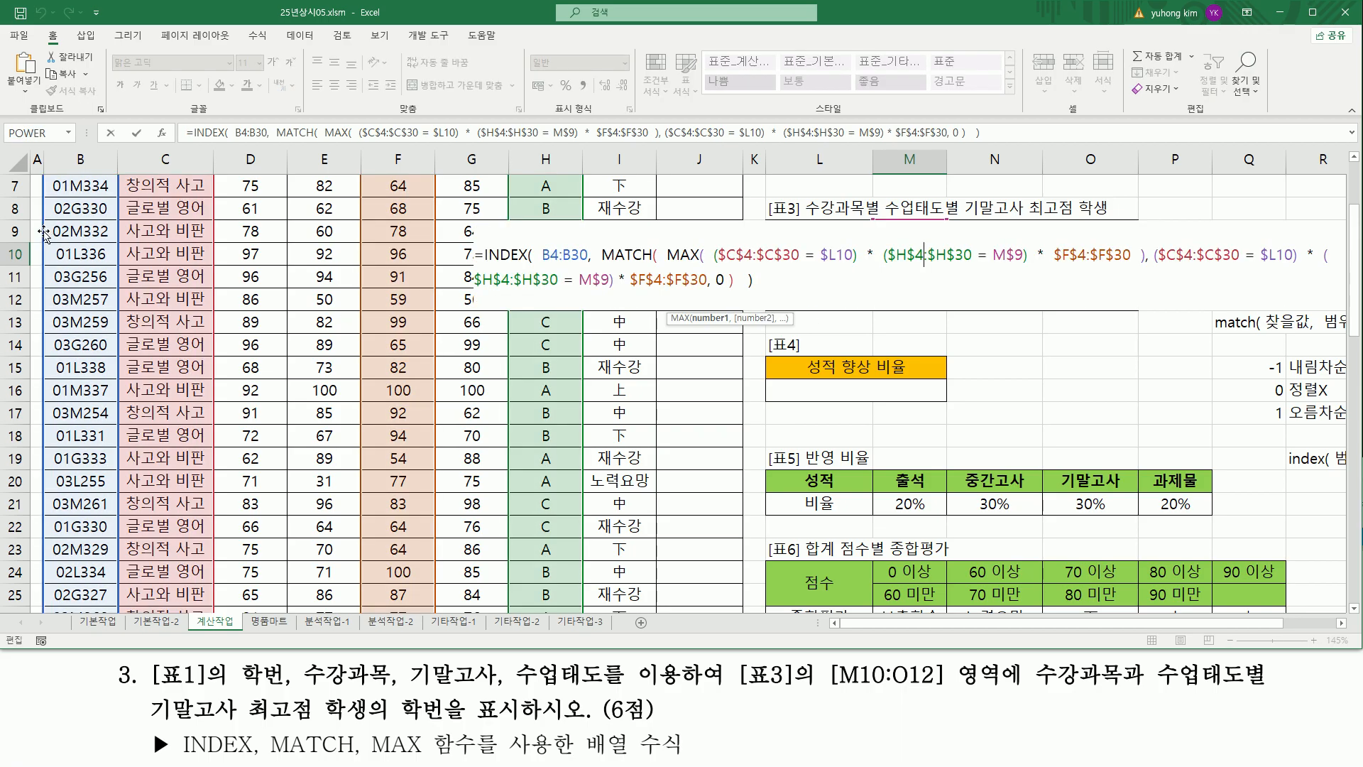
pyautogui.scroll(2, 44, 235)
pyautogui.scroll(-2, 624, 341)
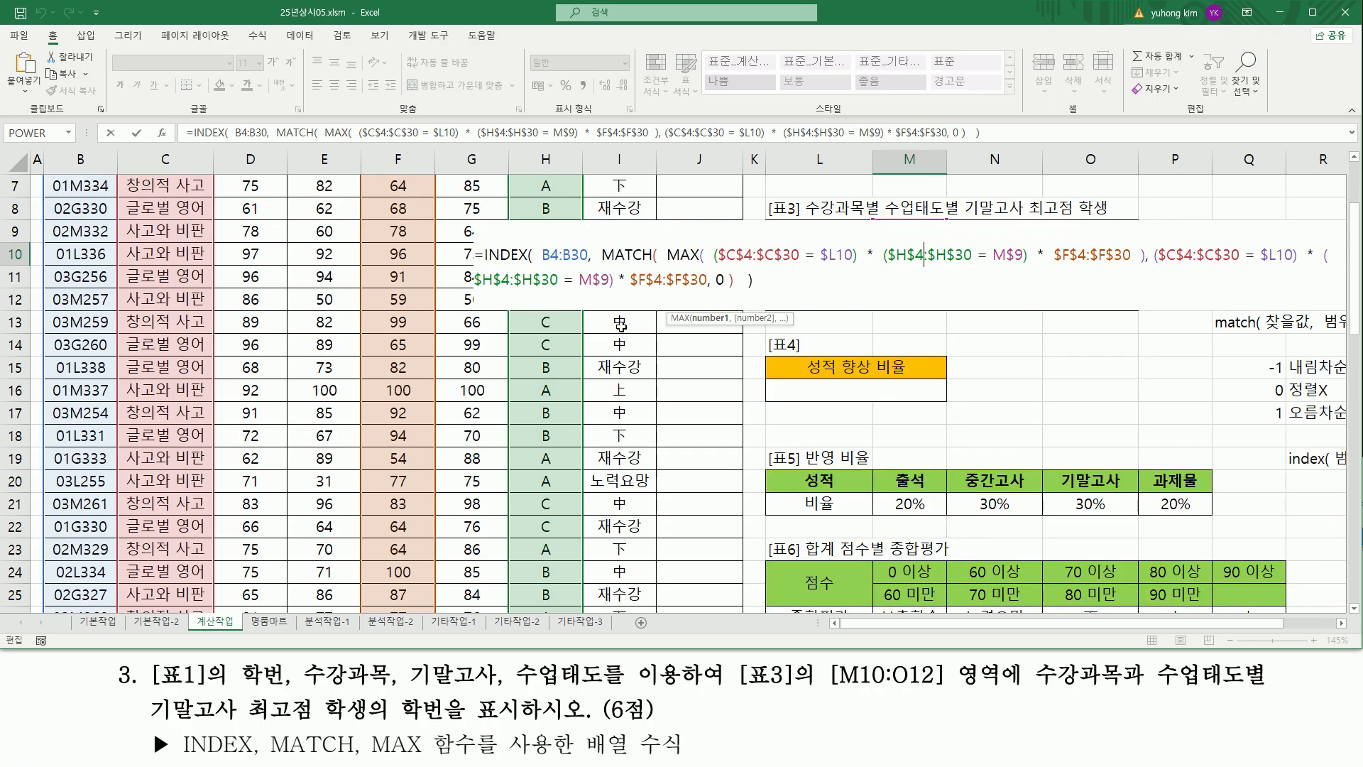
pyautogui.moveTo(552, 255); pyautogui.dragTo(576, 256)
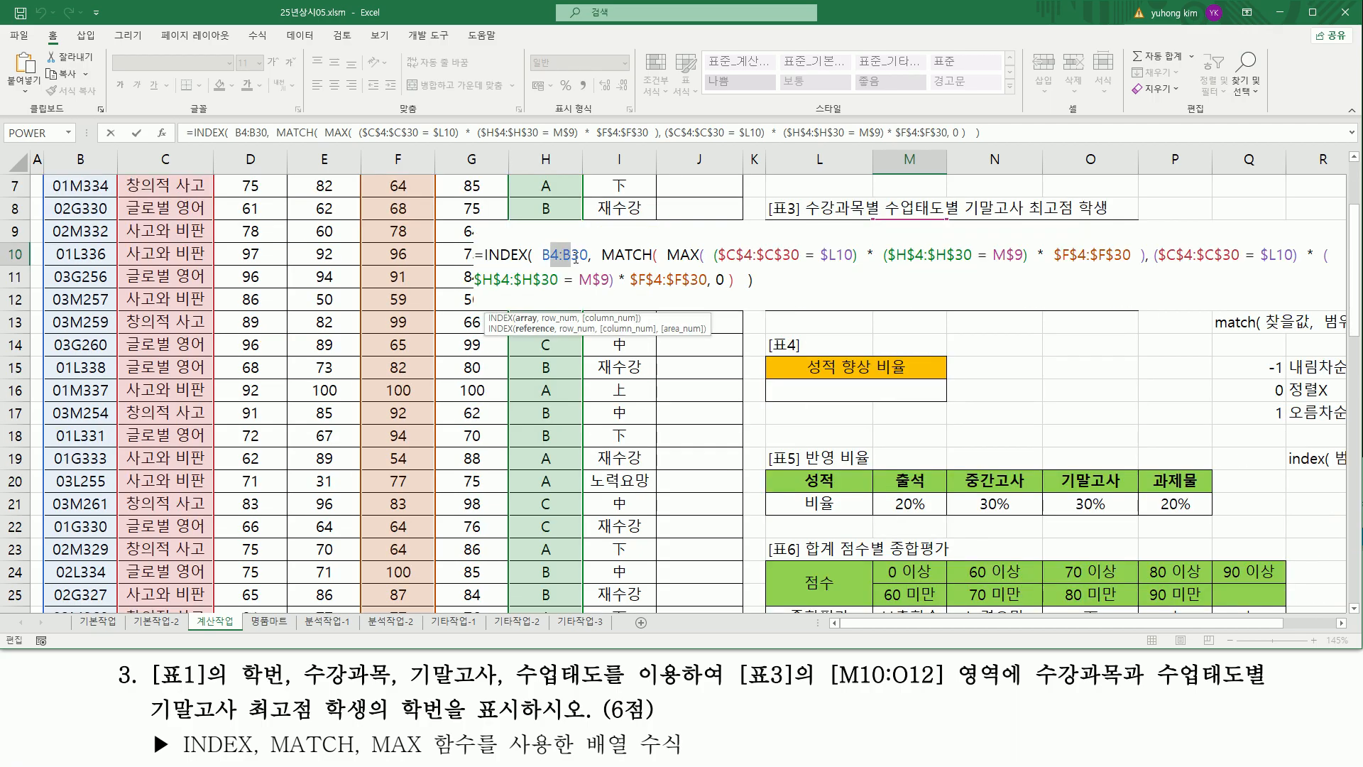
pyautogui.press('F4')
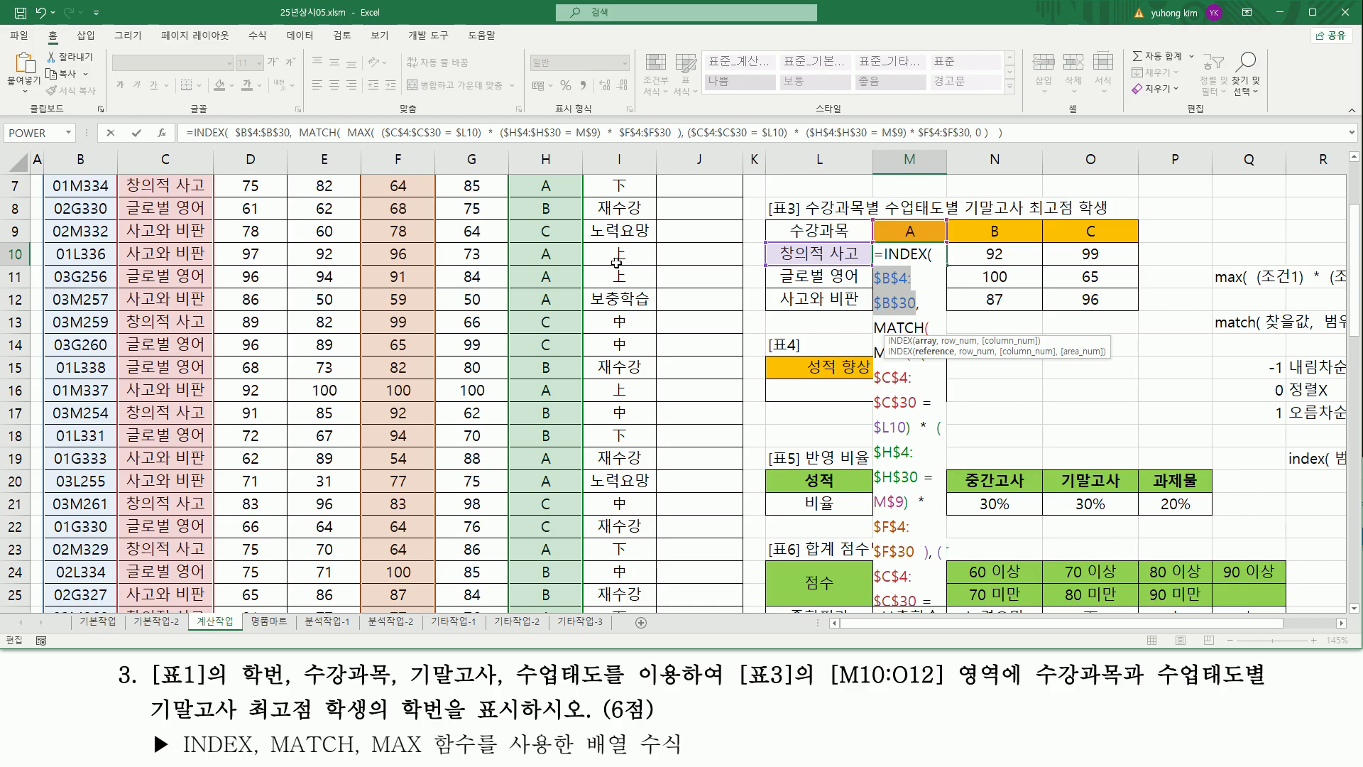
pyautogui.hotkey('ctrl', 'shift', 'Return')
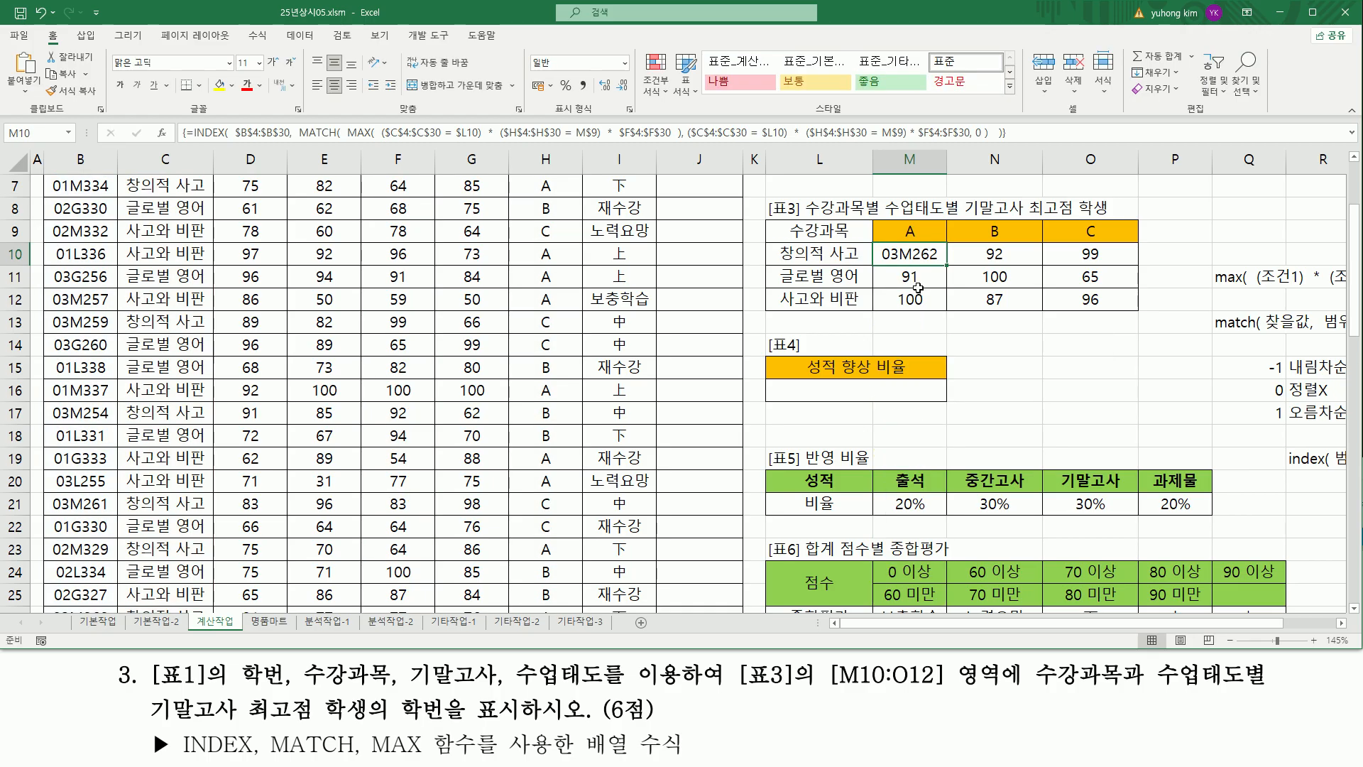
pyautogui.moveTo(950, 264); pyautogui.dragTo(1105, 320)
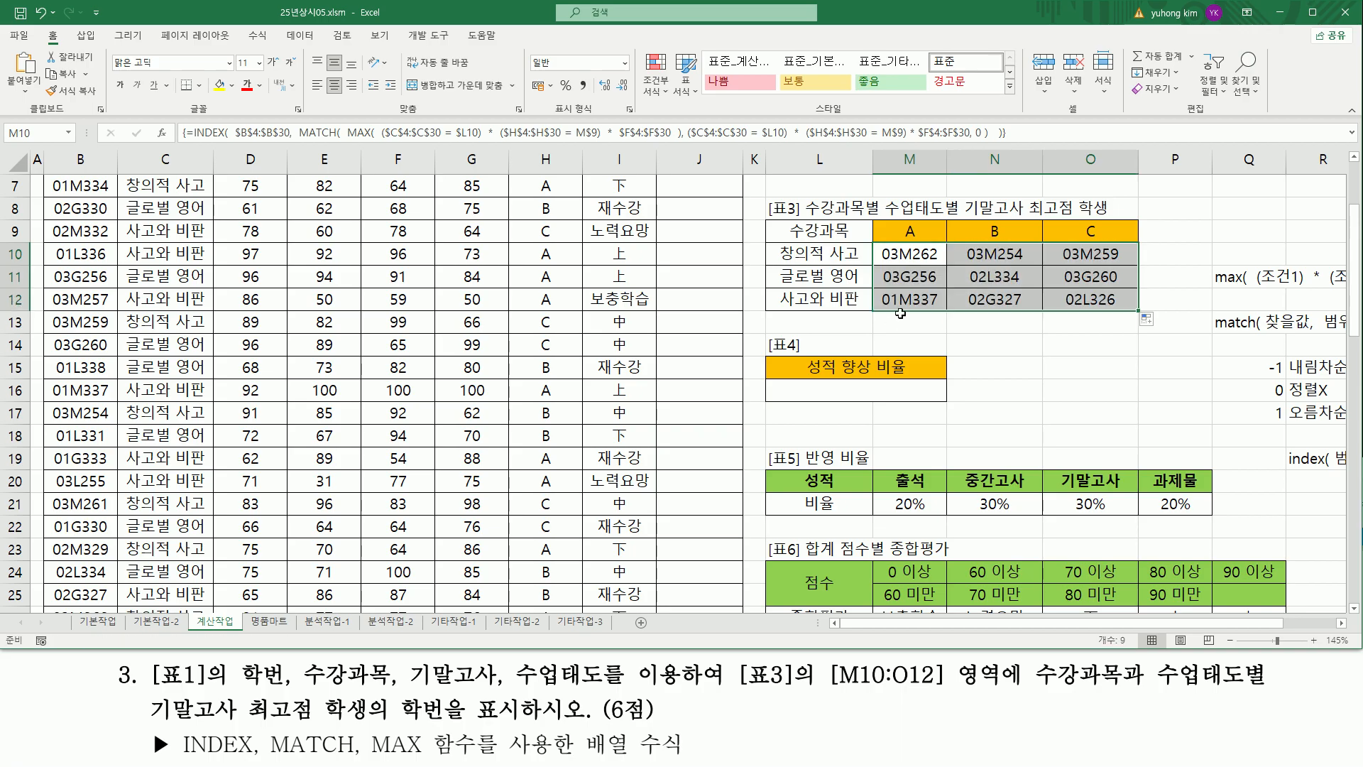
# - Check the 학번 returned in M12 against the 수강과목, 수업태도 and 기말고사 values in row 16 of [표1]
pyautogui.moveTo(875, 290); pyautogui.dragTo(943, 310)
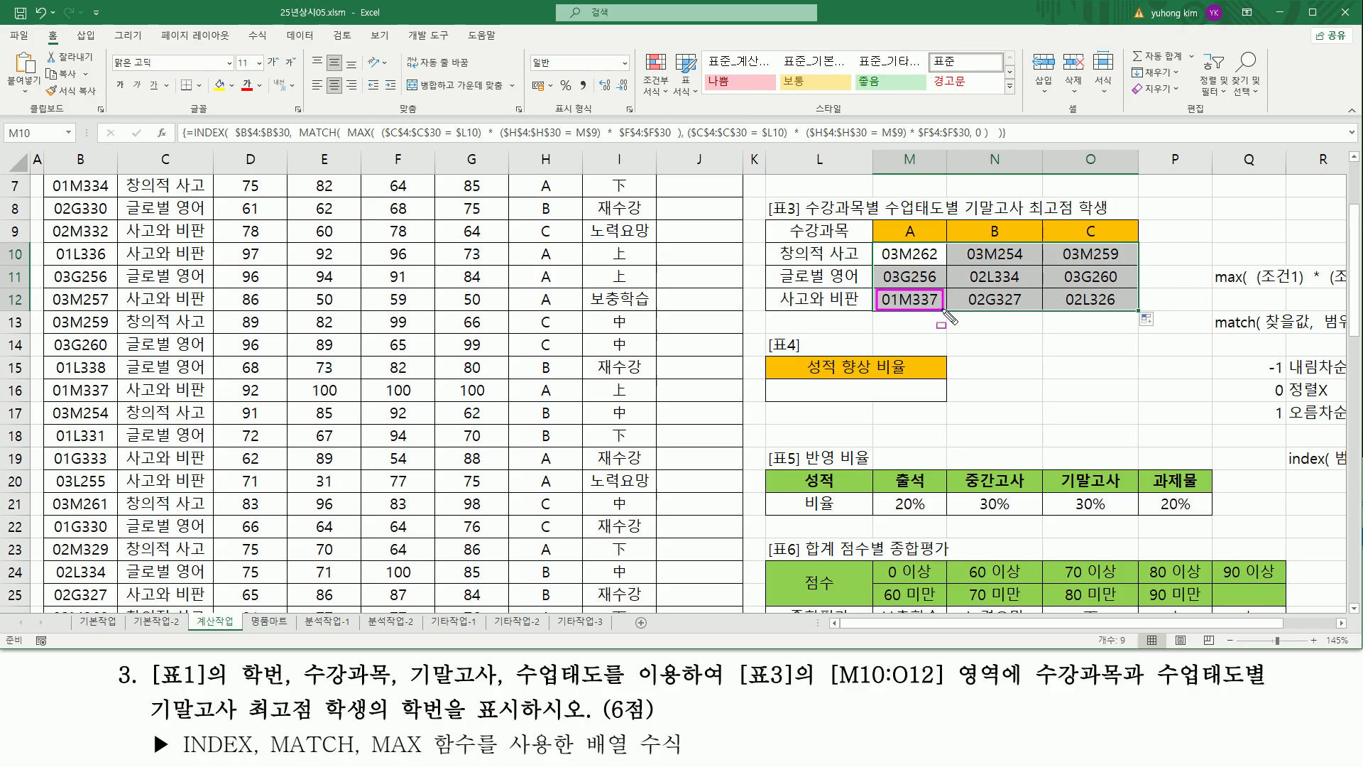
pyautogui.moveTo(44, 380)
pyautogui.mouseDown()
pyautogui.moveTo(112, 402)
pyautogui.moveTo(201, 400)
pyautogui.mouseUp()
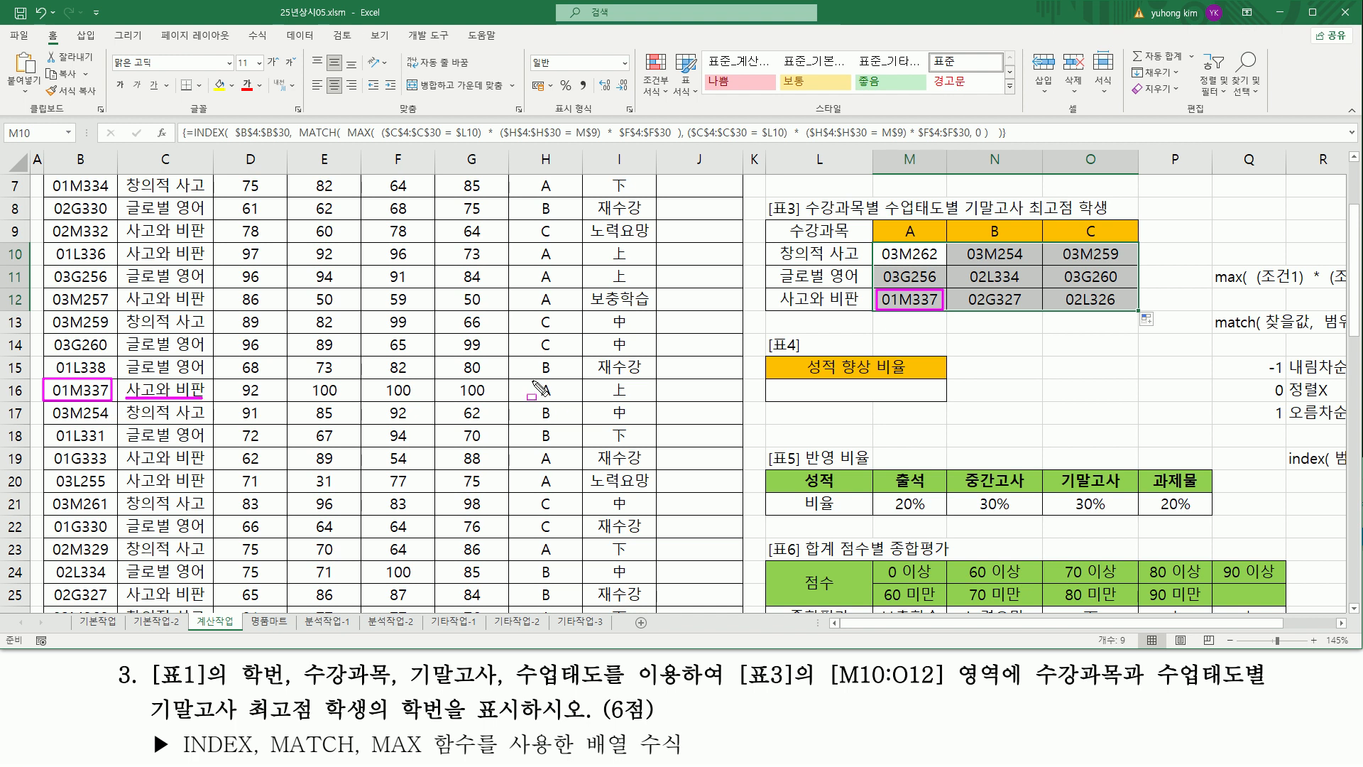
pyautogui.moveTo(534, 399); pyautogui.dragTo(567, 399)
pyautogui.moveTo(379, 381); pyautogui.dragTo(416, 401)
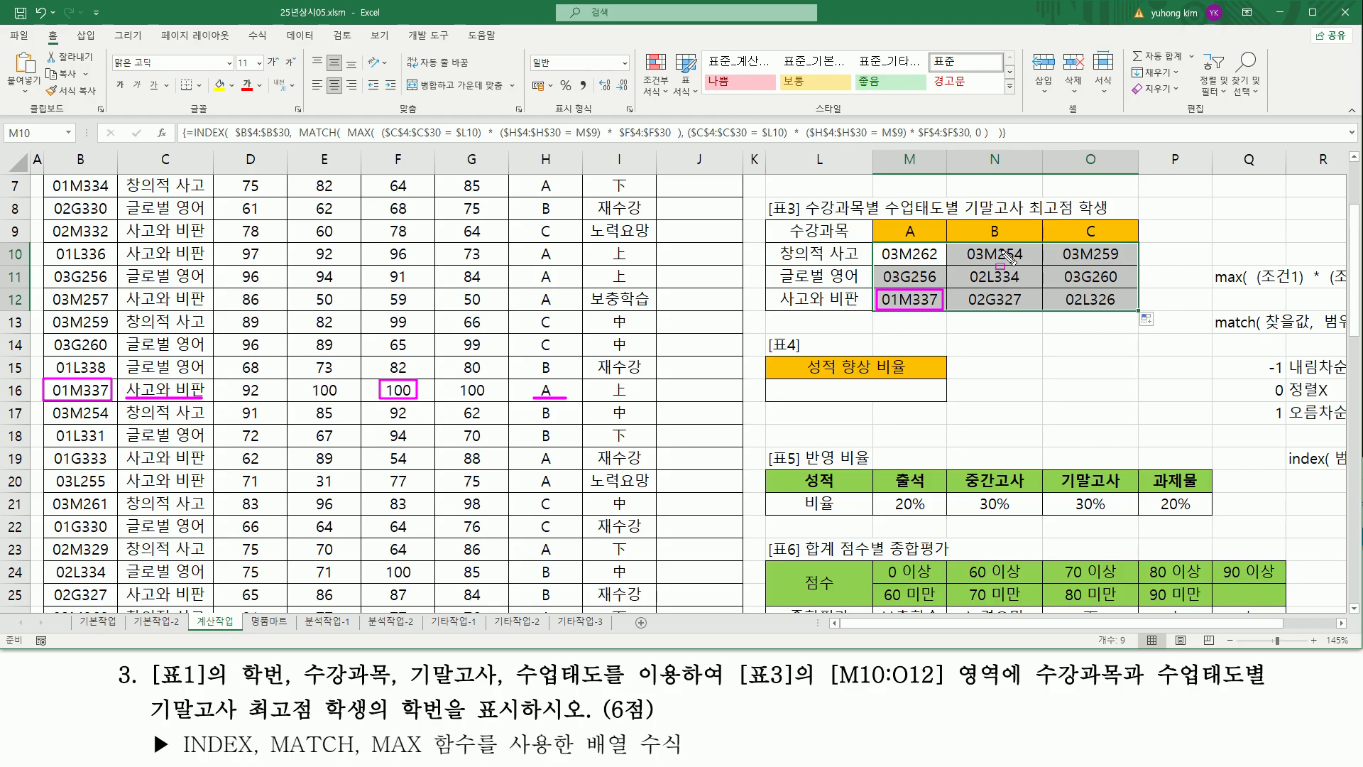
pyautogui.press('Escape')
# - Record M10's INDEX, MATCH and MAX formula as plain text in L7 above [표3], with a leading apostrophe
pyautogui.hscroll(4, 1008, 256)
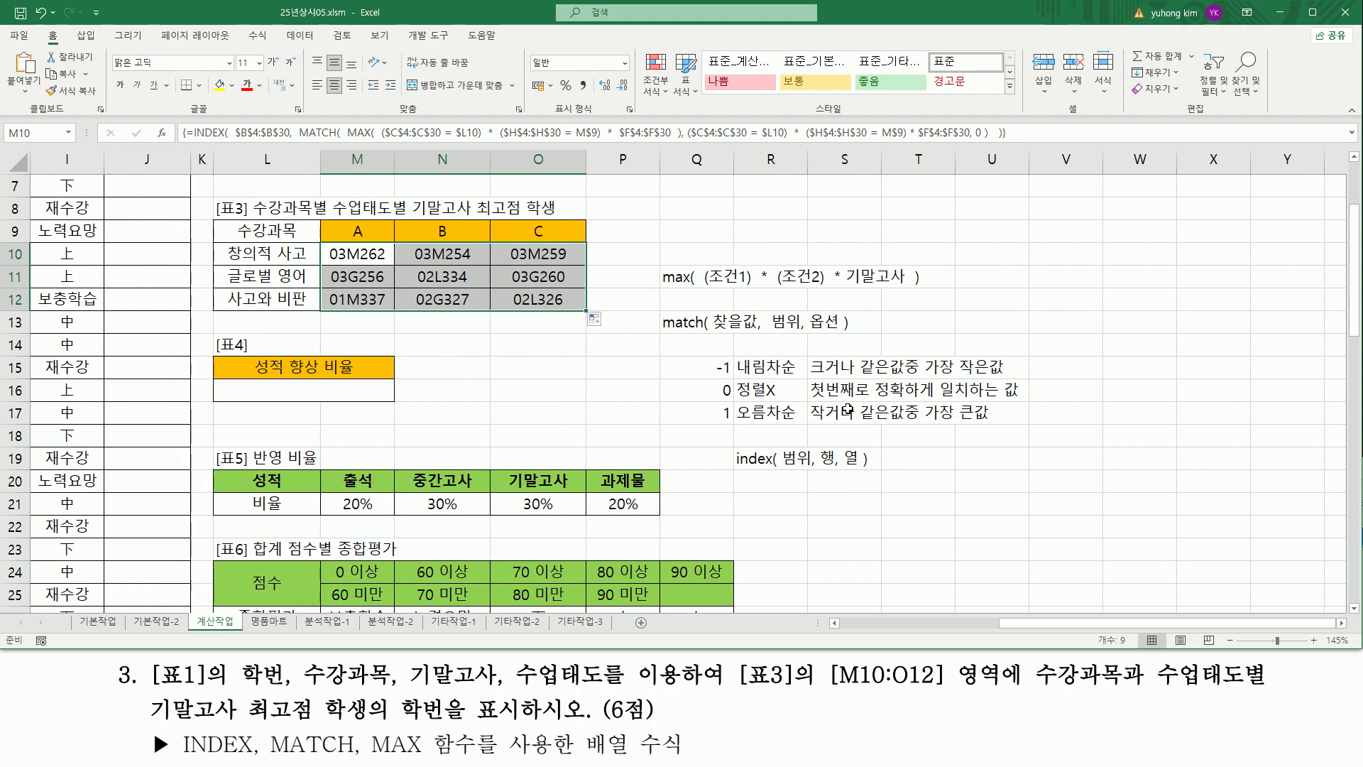
pyautogui.click(705, 228)
pyautogui.click(264, 186)
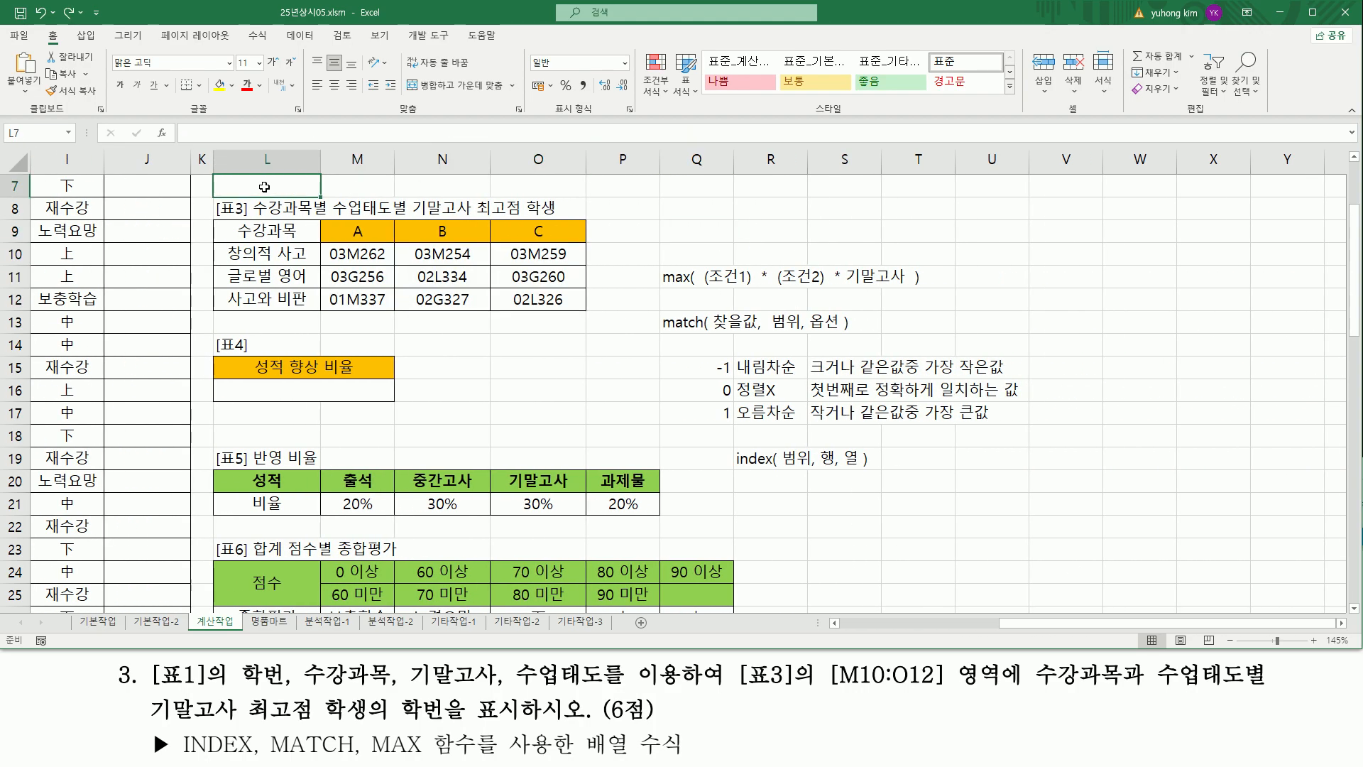
pyautogui.write("'=INDEX( $B$4:$B$30, MATCH( MAX( ($C$4:$C$30 = $L10) * ($H$4:$H$30 = M$9) * $F$4:$F$30 ), ($C$4:$C$30 = $L10) * ($H$4:$H$30 = M$9) * $F$4:$F$30, 0 ) )")
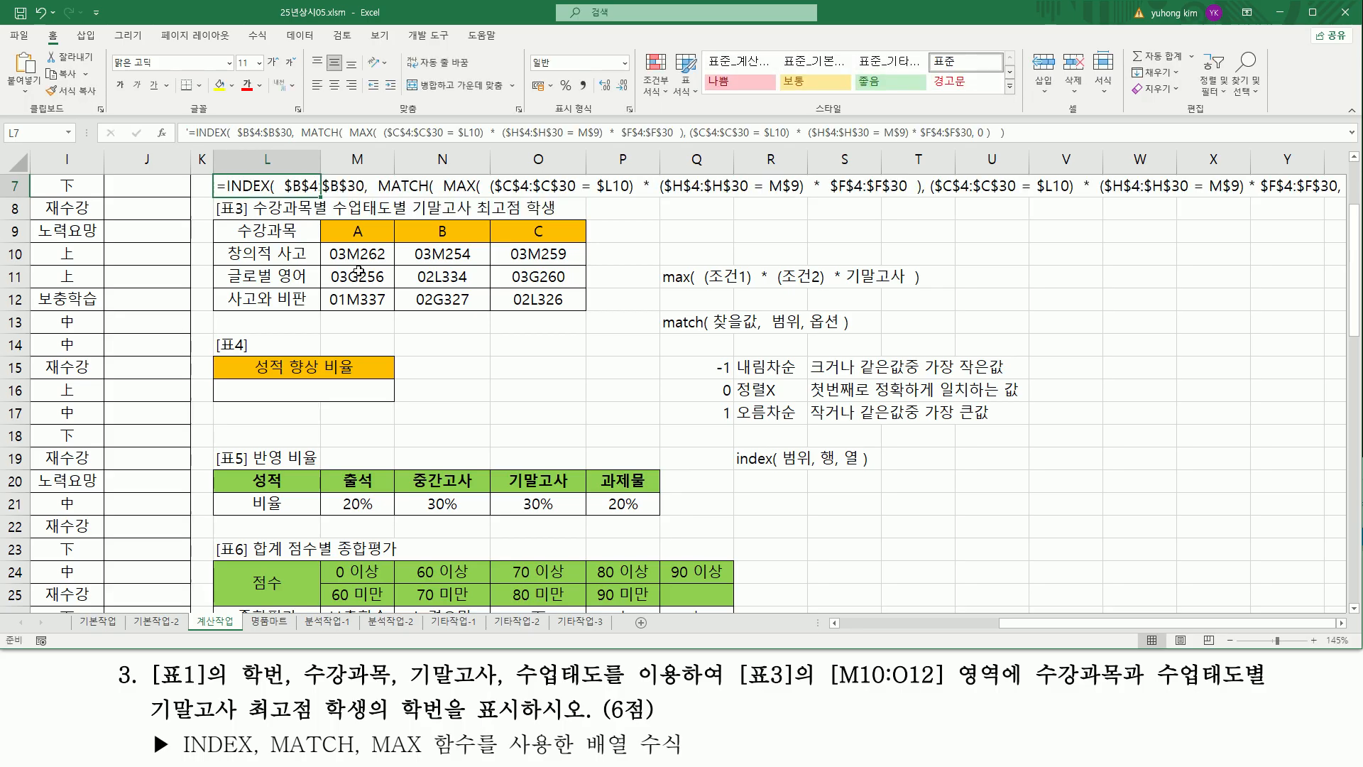
# - Set the font colour of the formula text in L7 to red
pyautogui.scroll(1, 1014, 544)
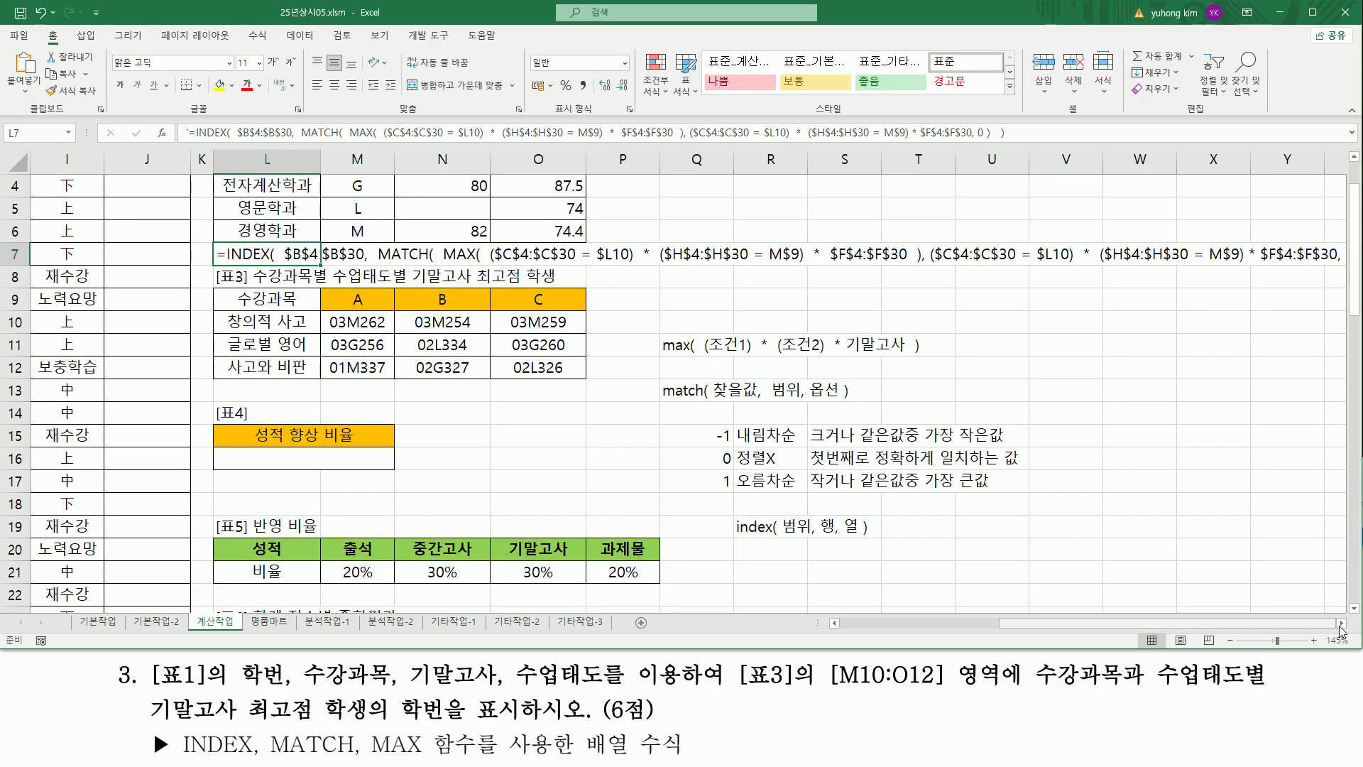
pyautogui.click(1342, 623)
pyautogui.doubleClick(1343, 623)
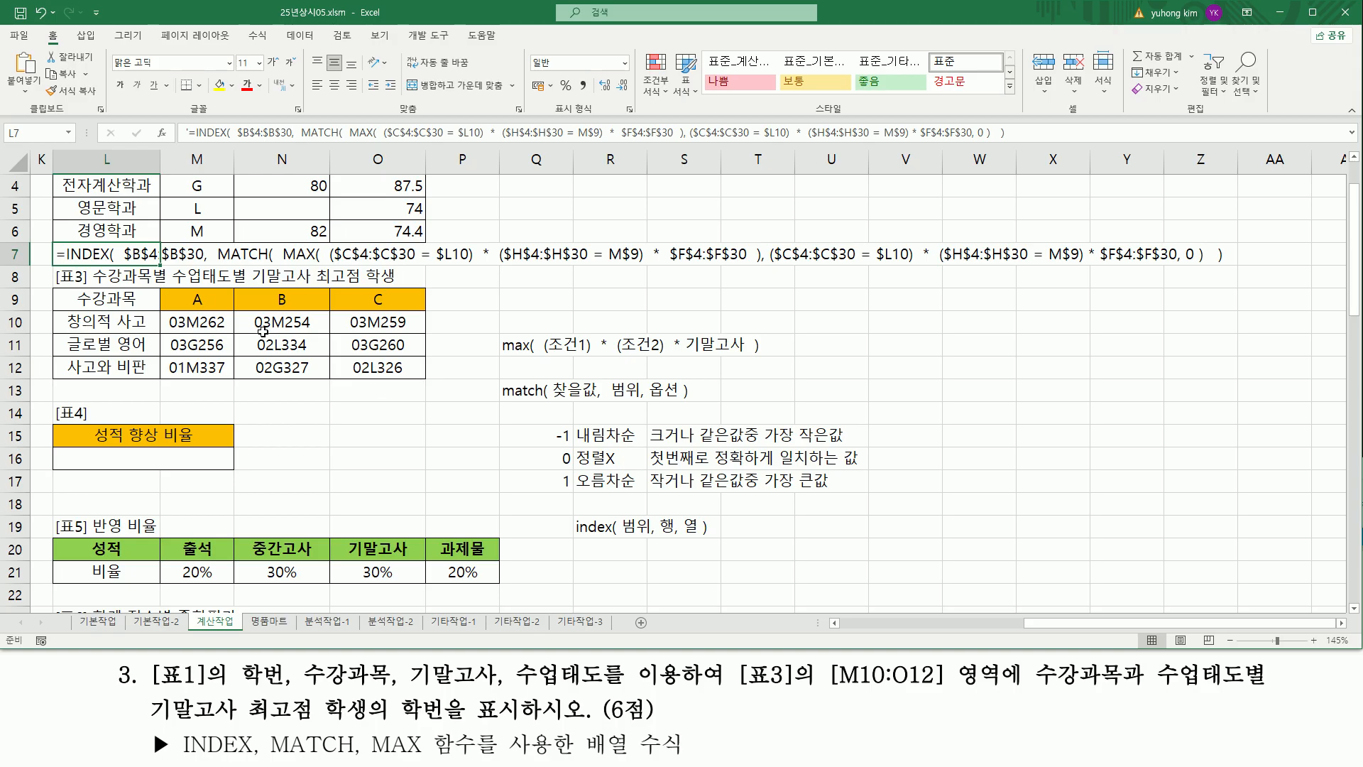
pyautogui.click(249, 95)
pyautogui.click(376, 434)
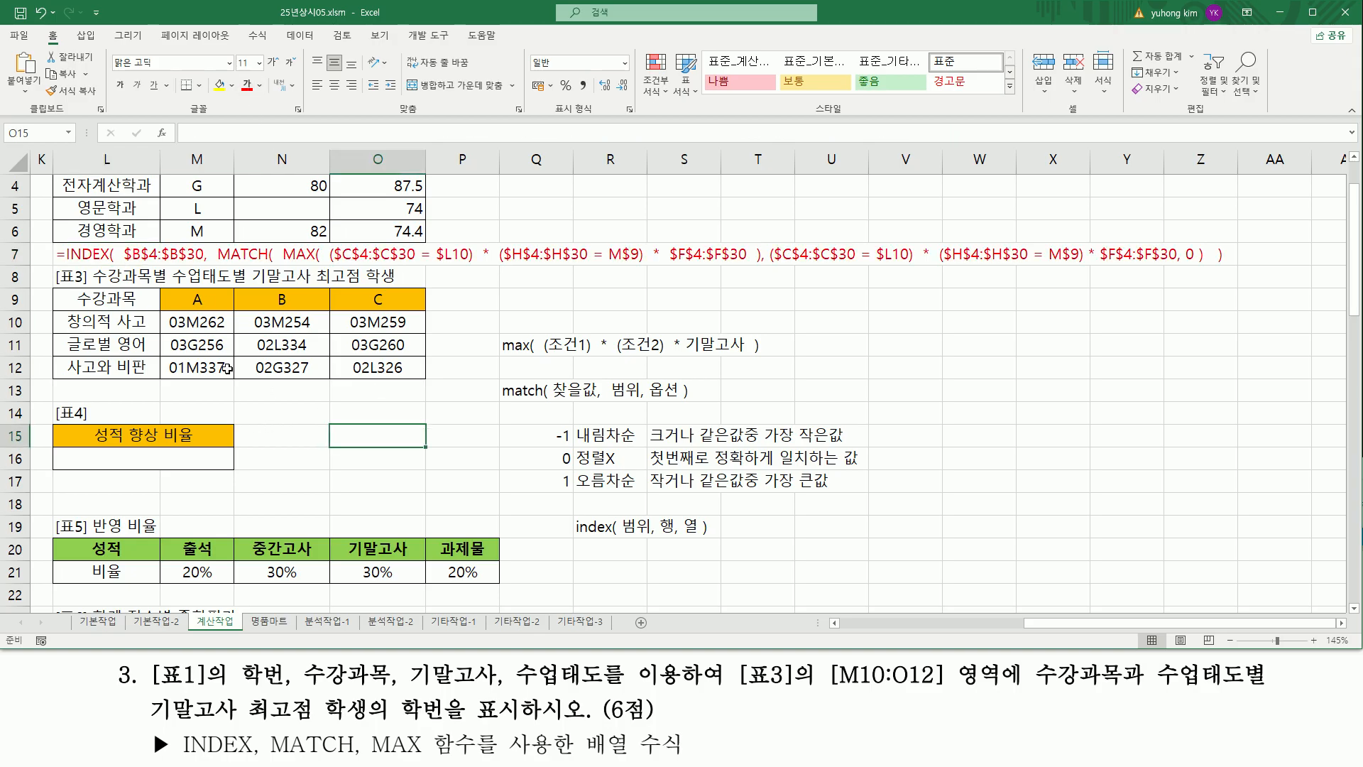
# - Compare the INDEX arguments in the L7 formula with the 범위, 행 and 열 syntax note in row 19
pyautogui.moveTo(66, 263); pyautogui.dragTo(206, 264)
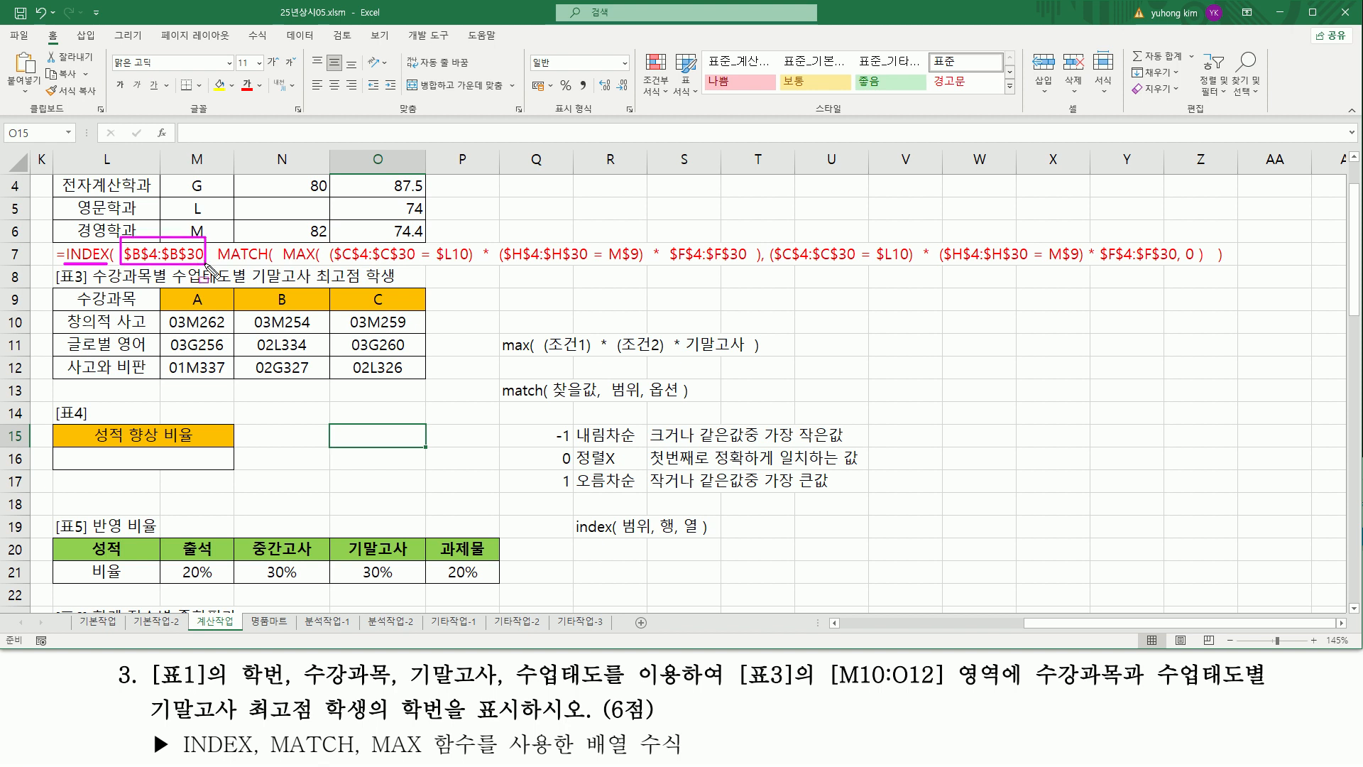
pyautogui.moveTo(571, 538)
pyautogui.mouseDown()
pyautogui.moveTo(639, 529)
pyautogui.moveTo(649, 543)
pyautogui.mouseUp()
pyautogui.moveTo(217, 270)
pyautogui.mouseDown()
pyautogui.moveTo(217, 237)
pyautogui.moveTo(324, 270)
pyautogui.moveTo(1212, 269)
pyautogui.mouseUp()
pyautogui.moveTo(660, 511); pyautogui.dragTo(676, 542)
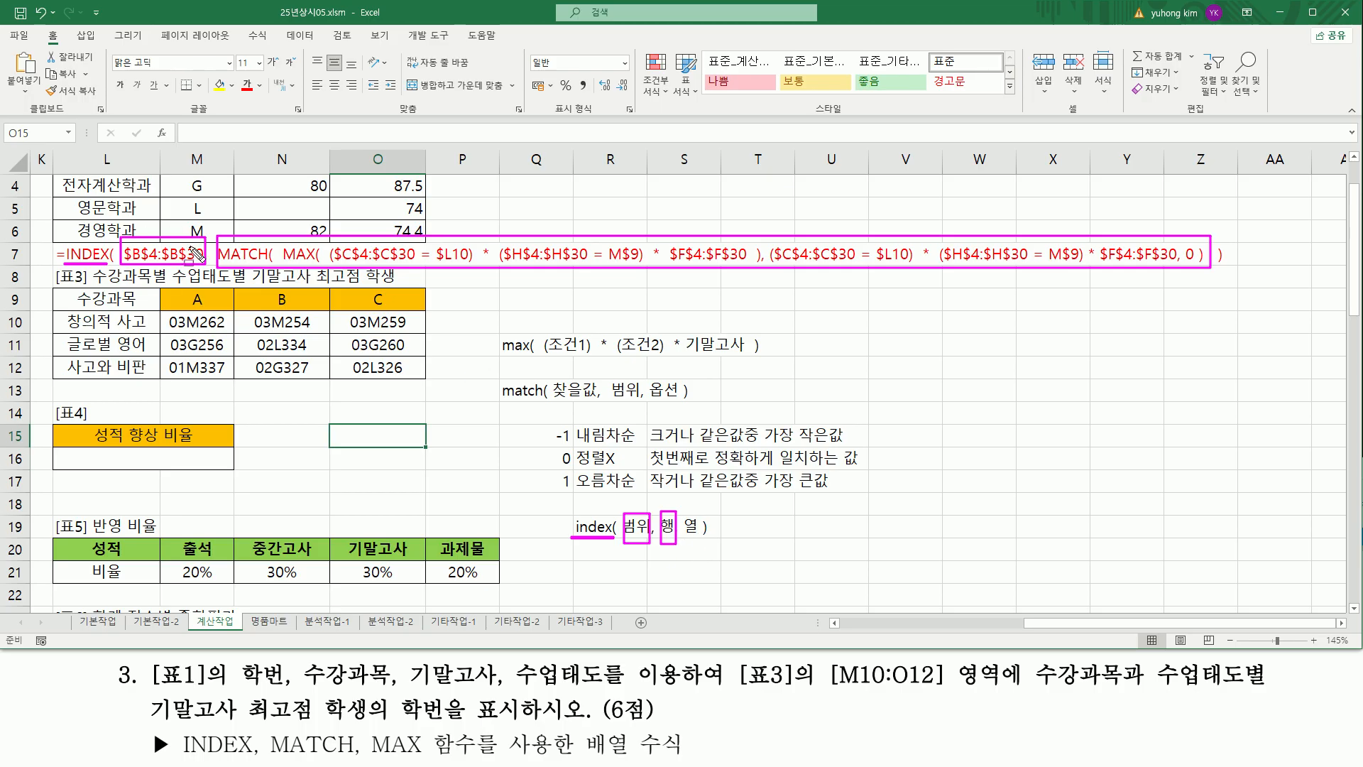
pyautogui.moveTo(683, 526); pyautogui.dragTo(708, 526)
pyautogui.press('Escape')
# - Compare the MAX part of the L7 formula with the condition and 기말고사 syntax note in row 11
pyautogui.moveTo(282, 263); pyautogui.dragTo(313, 263)
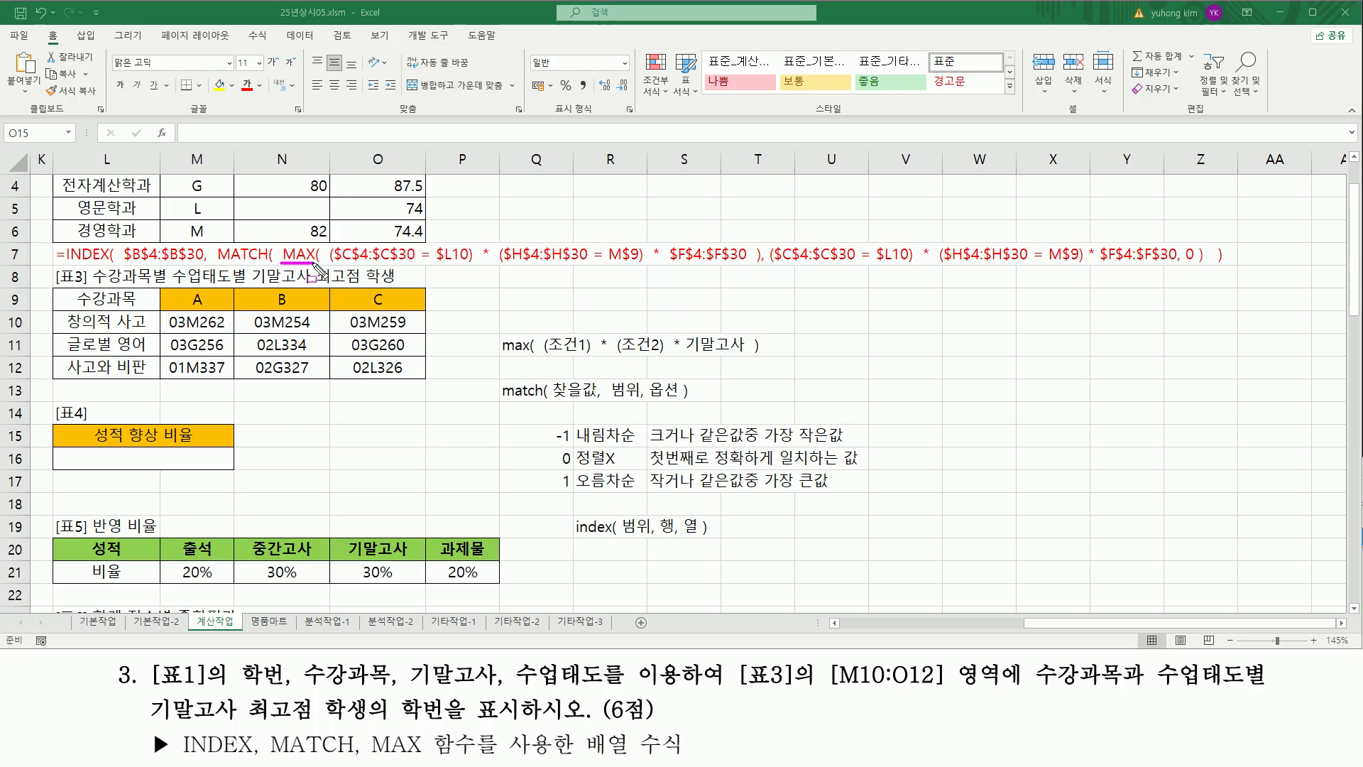
pyautogui.moveTo(495, 350); pyautogui.dragTo(532, 351)
pyautogui.moveTo(328, 236)
pyautogui.mouseDown()
pyautogui.moveTo(474, 271)
pyautogui.moveTo(646, 268)
pyautogui.mouseUp()
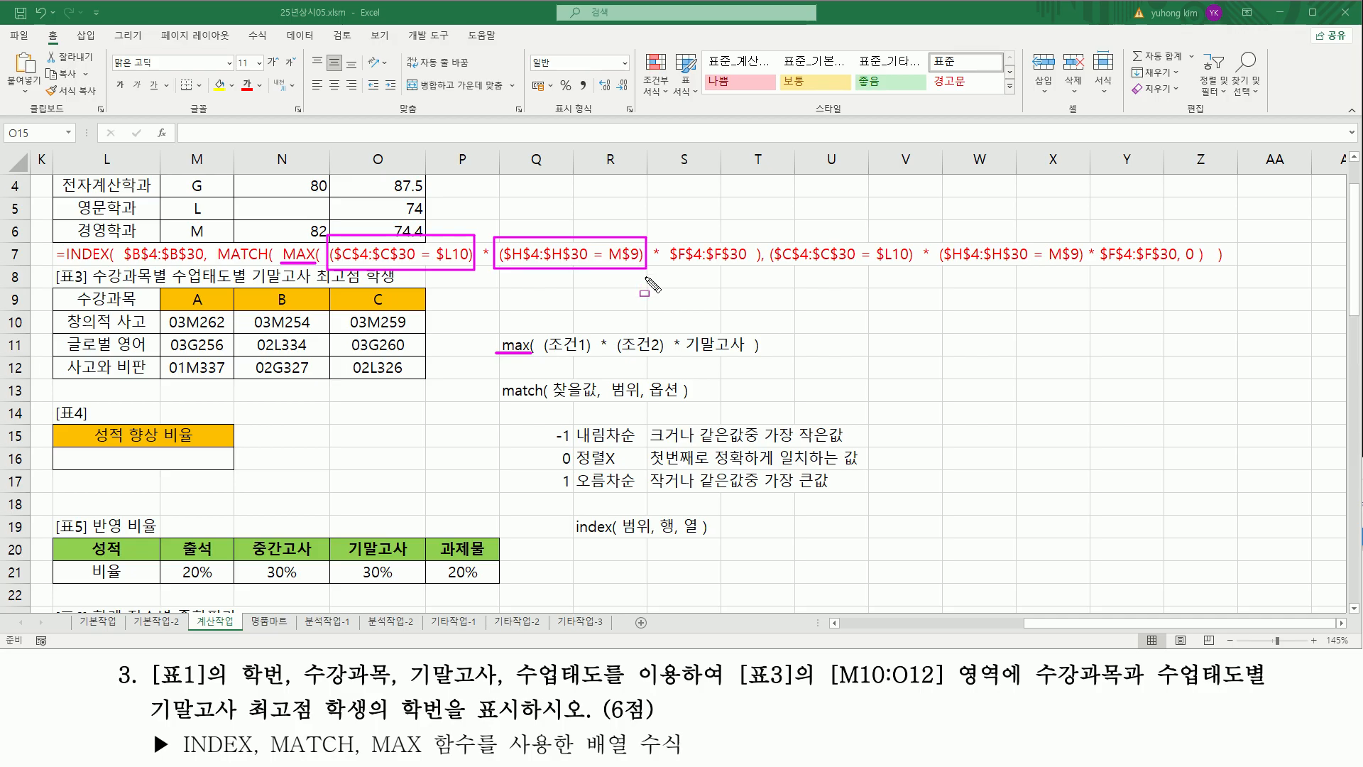
pyautogui.moveTo(542, 355); pyautogui.dragTo(660, 356)
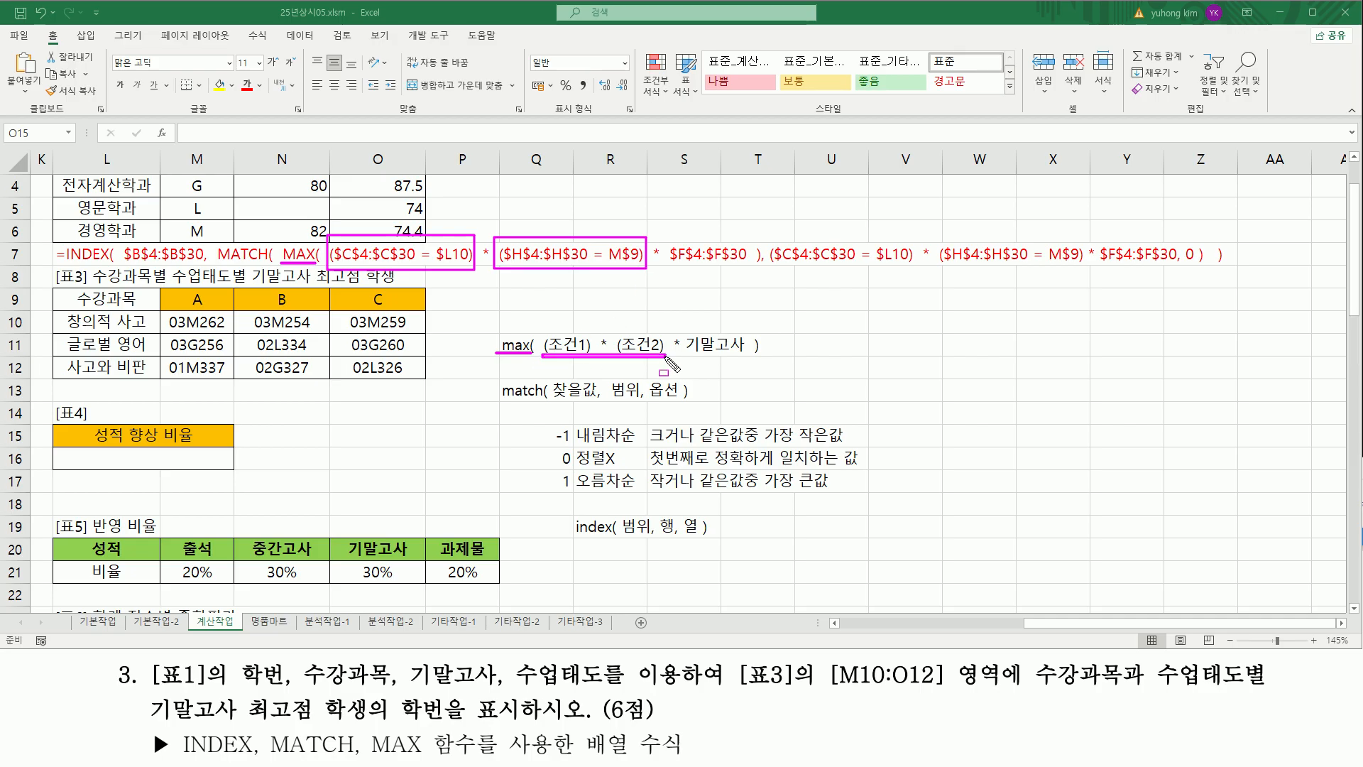
pyautogui.moveTo(653, 242); pyautogui.dragTo(754, 269)
pyautogui.moveTo(678, 342); pyautogui.dragTo(748, 357)
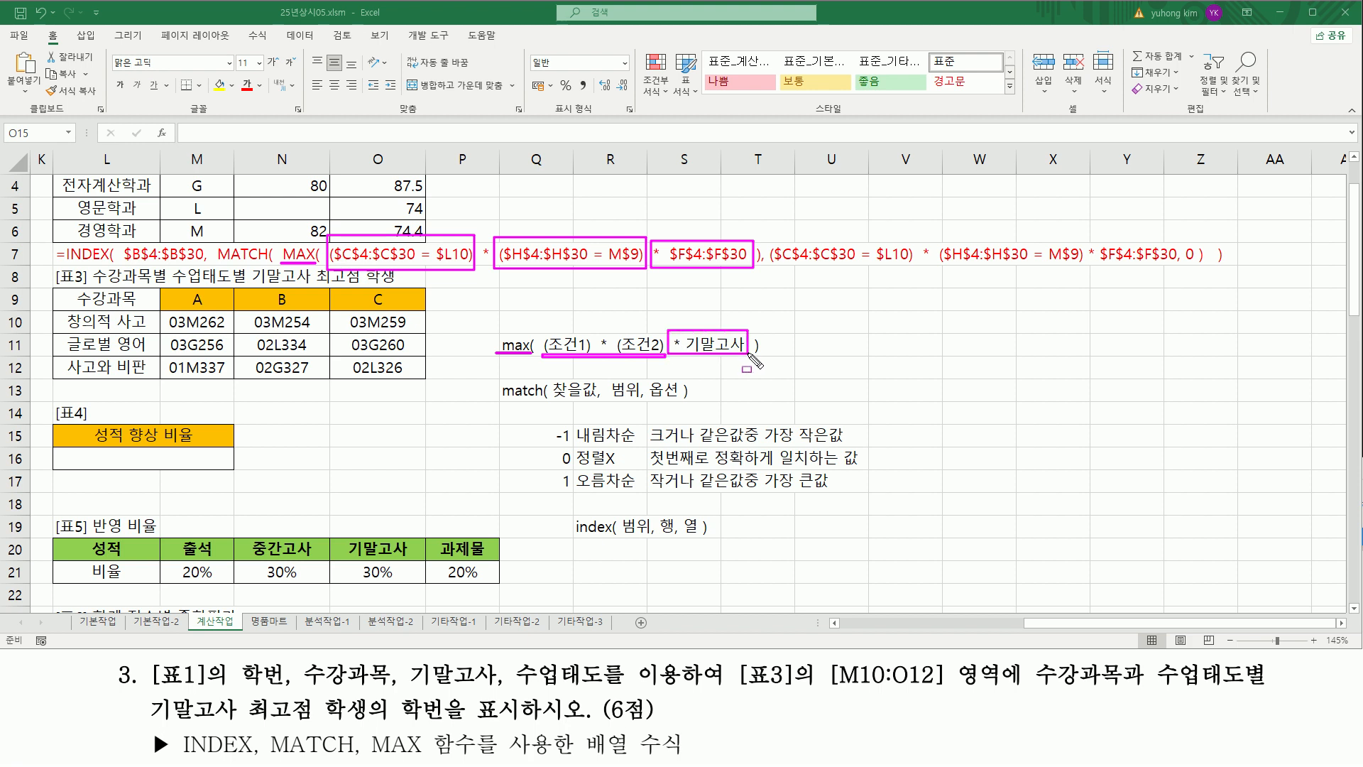
pyautogui.moveTo(279, 229); pyautogui.dragTo(761, 271)
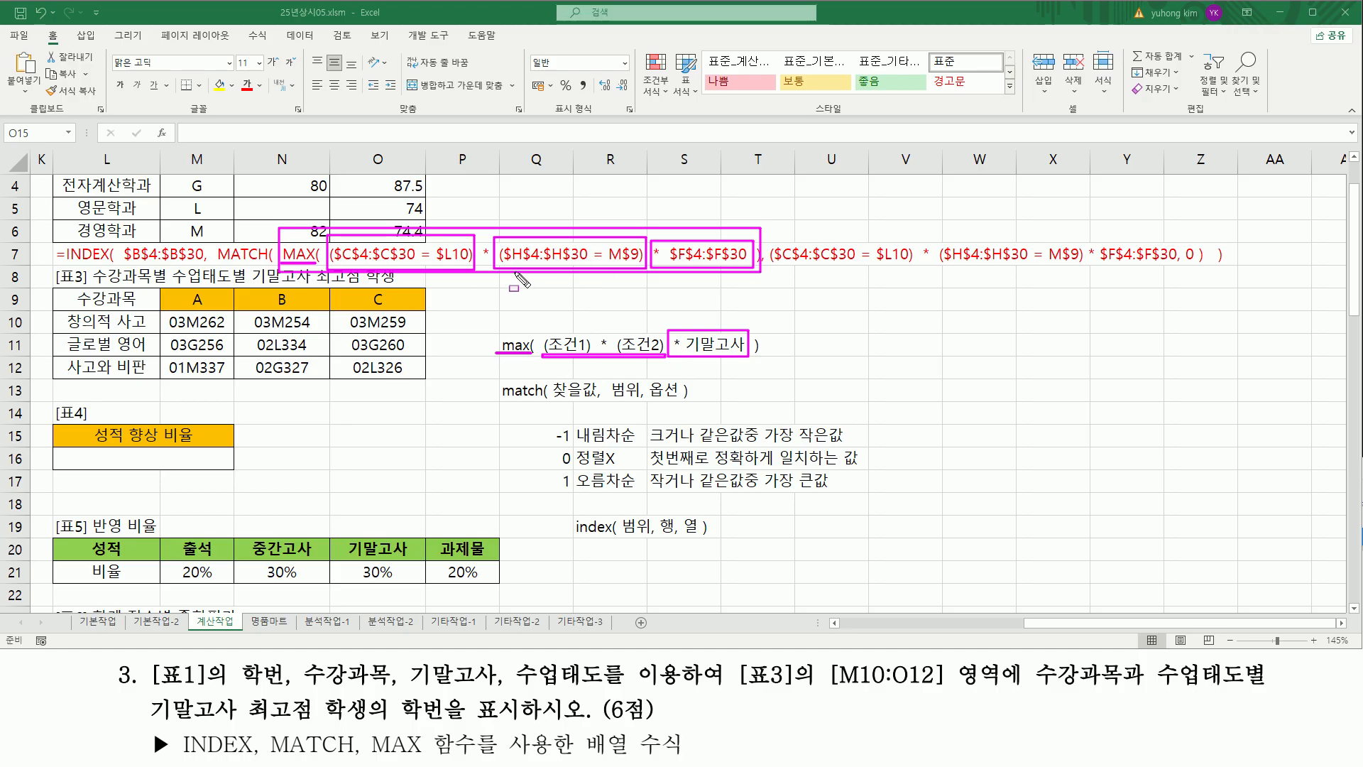
pyautogui.press('Escape')
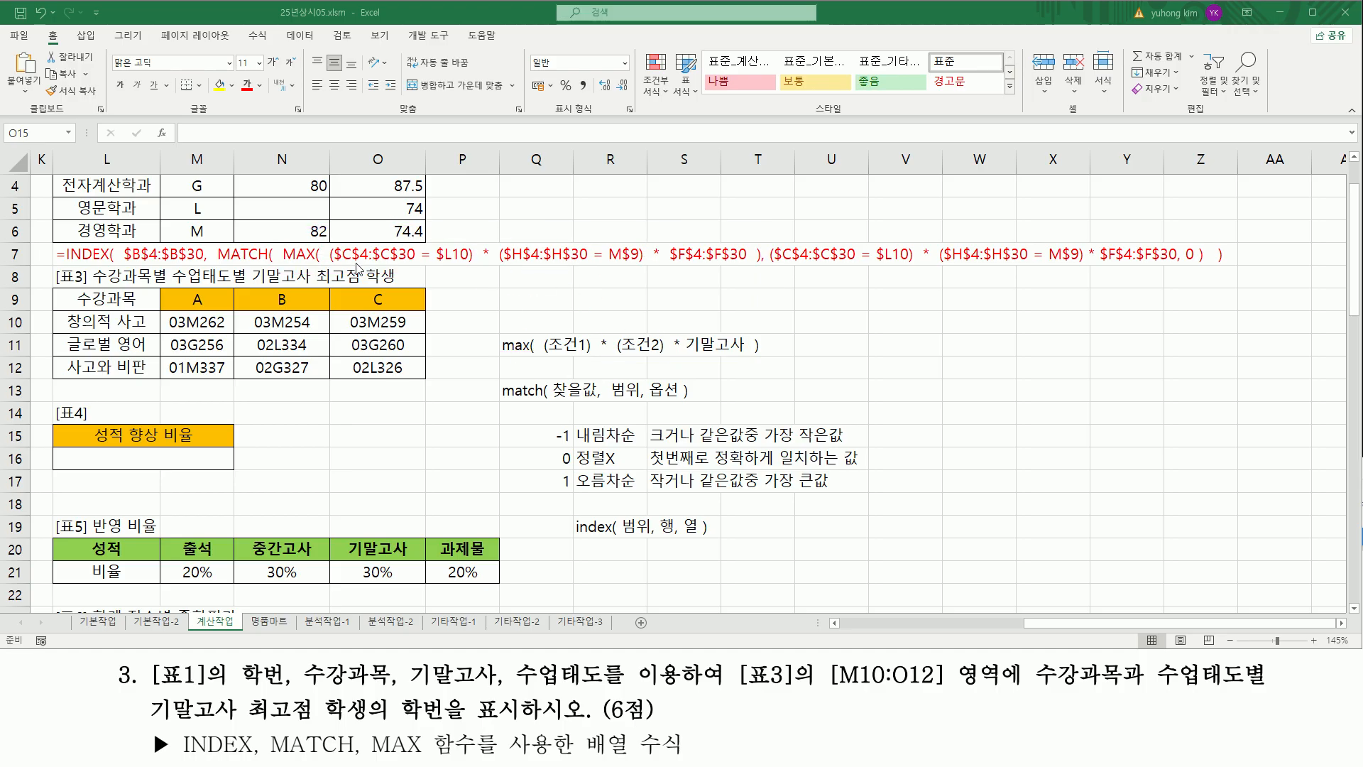
# - Match the MATCH arguments in the L7 formula to the 찾을값, 범위 and 옵션 note in row 13
pyautogui.moveTo(281, 265)
pyautogui.mouseDown()
pyautogui.moveTo(761, 265)
pyautogui.moveTo(761, 236)
pyautogui.mouseUp()
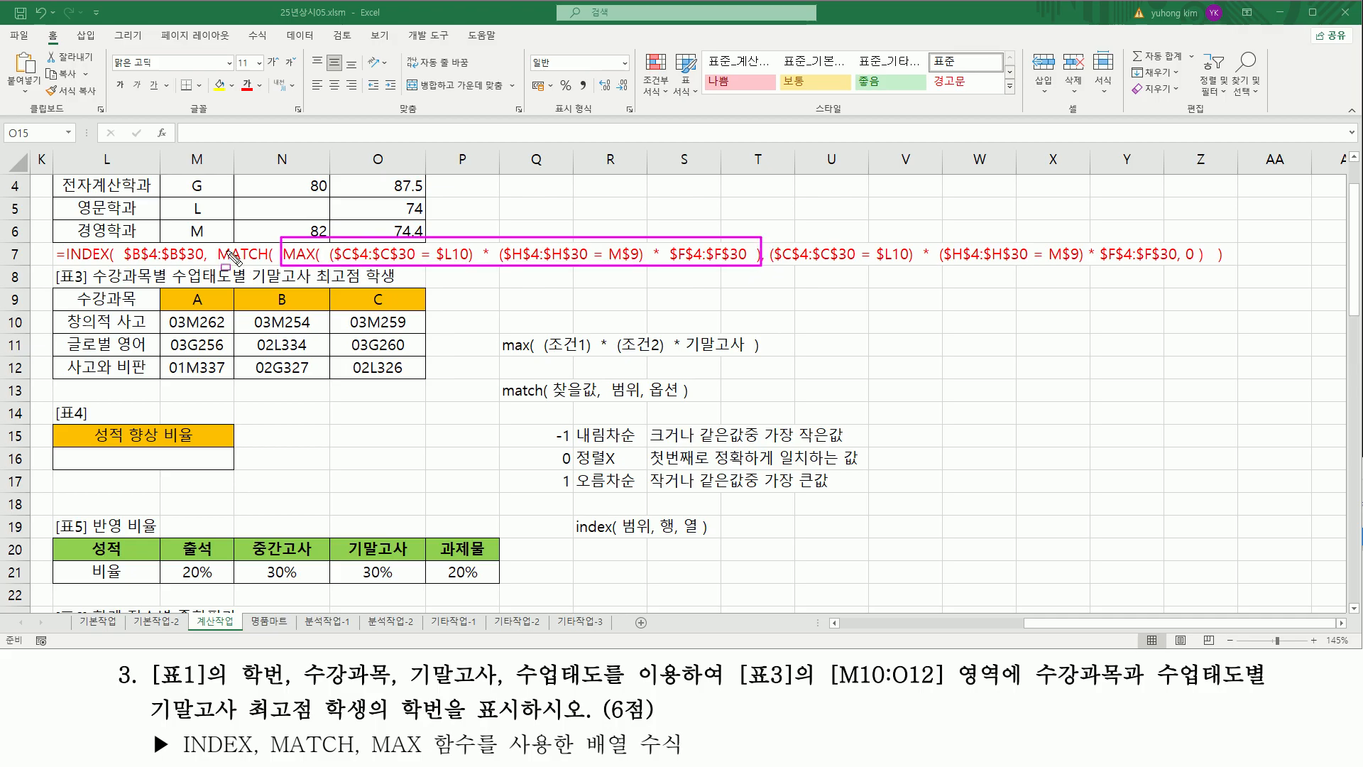
pyautogui.moveTo(218, 265); pyautogui.dragTo(262, 265)
pyautogui.moveTo(555, 396); pyautogui.dragTo(591, 392)
pyautogui.moveTo(774, 267); pyautogui.dragTo(1174, 267)
pyautogui.moveTo(605, 399); pyautogui.dragTo(639, 400)
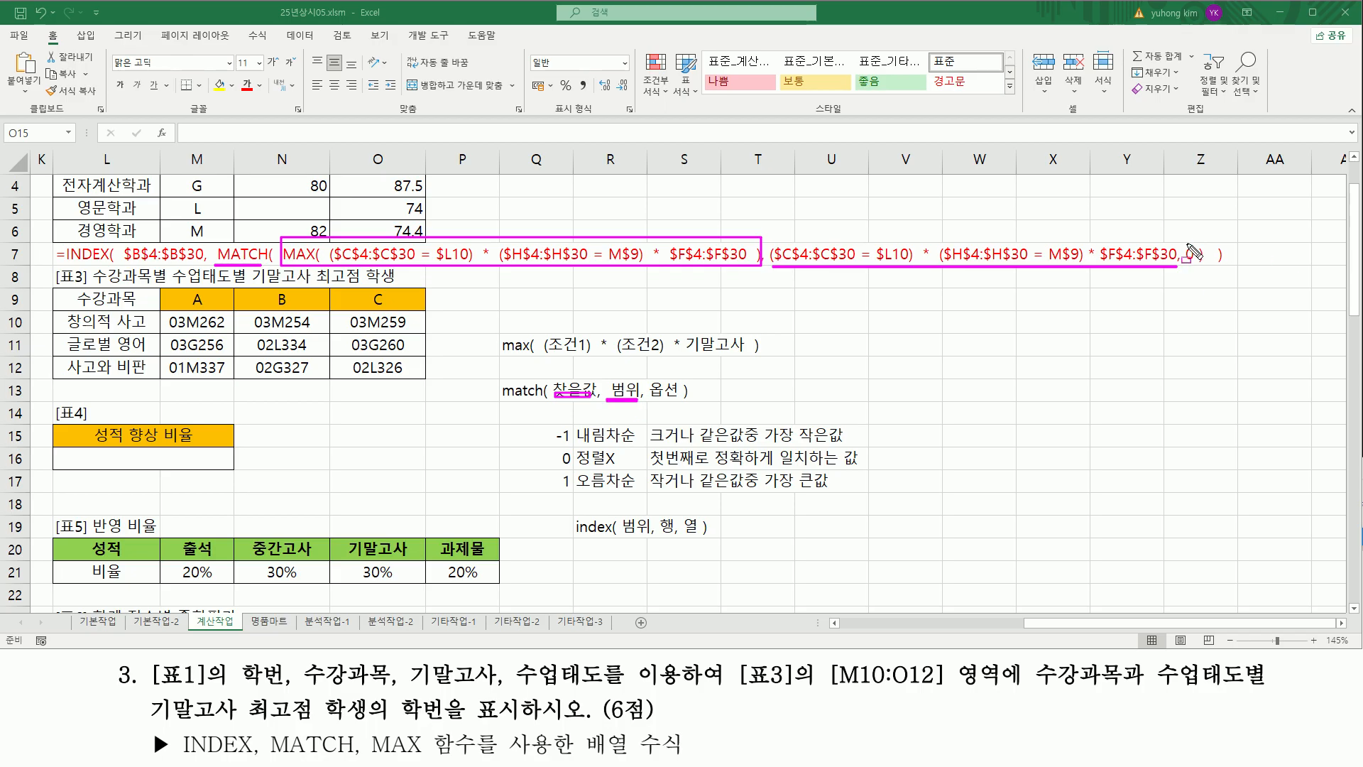
pyautogui.moveTo(1186, 244)
pyautogui.mouseDown()
pyautogui.moveTo(1197, 268)
pyautogui.moveTo(1184, 245)
pyautogui.mouseUp()
pyautogui.moveTo(650, 399); pyautogui.dragTo(678, 400)
pyautogui.press('e')
# - Compare the 수강과목 and 수업태도 conditions in MATCH's lookup value with those in its lookup range in L7
pyautogui.moveTo(280, 237); pyautogui.dragTo(757, 291)
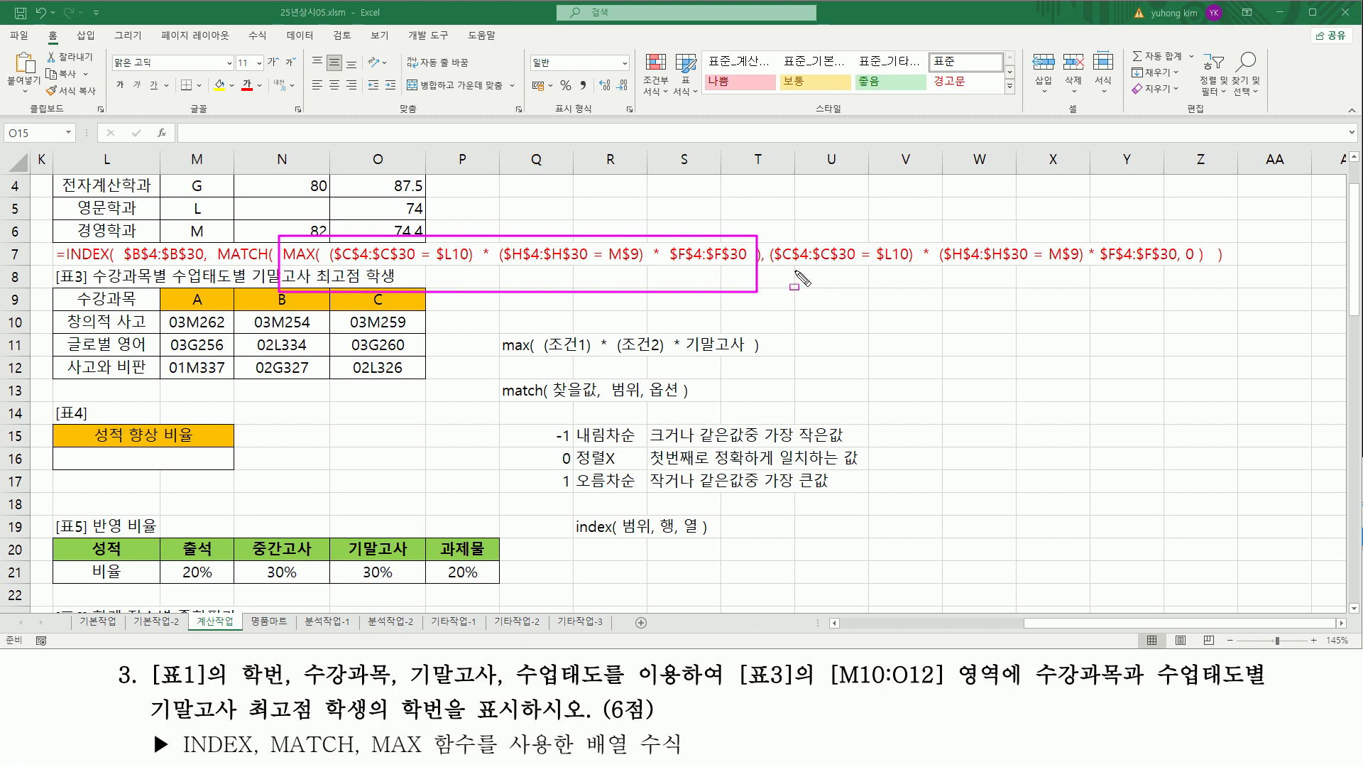
pyautogui.moveTo(546, 401); pyautogui.dragTo(641, 401)
pyautogui.moveTo(771, 237)
pyautogui.mouseDown()
pyautogui.moveTo(826, 289)
pyautogui.moveTo(1198, 288)
pyautogui.moveTo(1180, 289)
pyautogui.mouseUp()
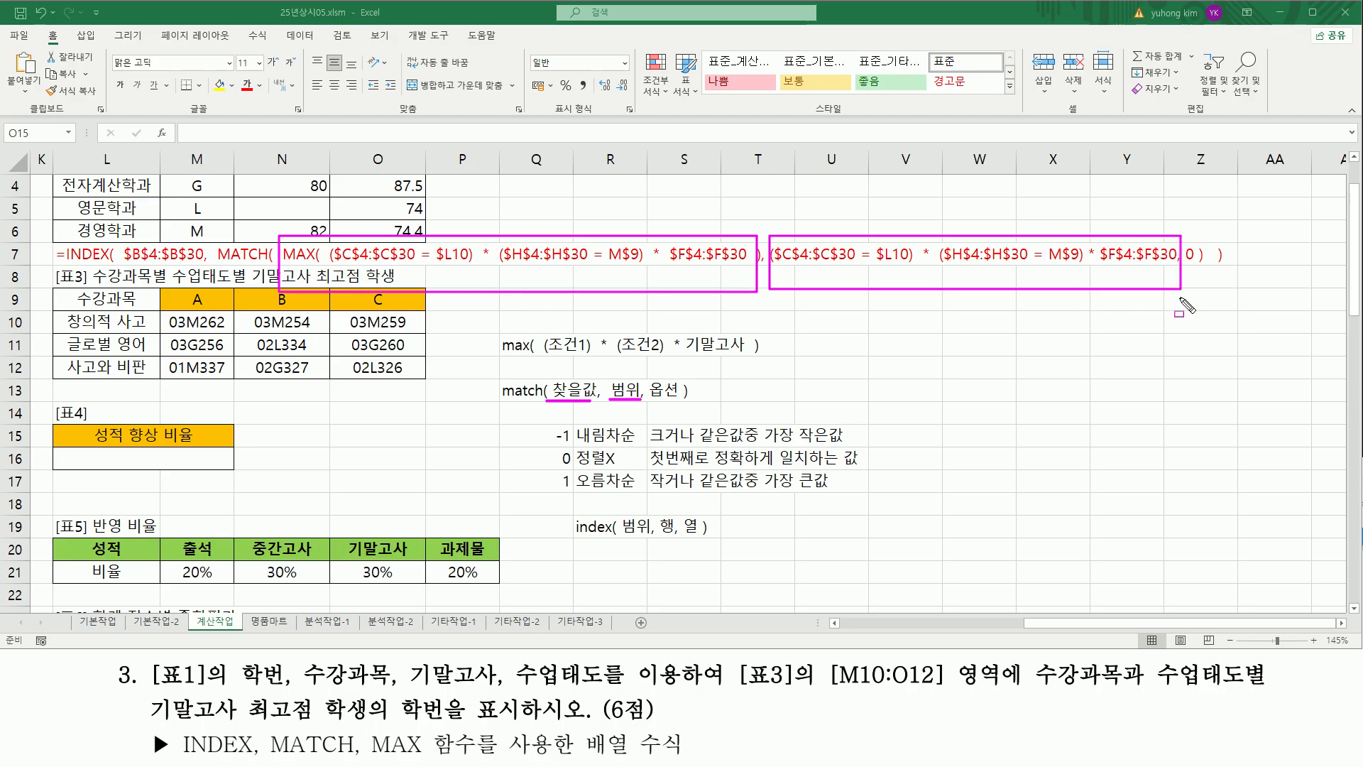
pyautogui.moveTo(329, 262); pyautogui.dragTo(644, 246)
pyautogui.moveTo(776, 267)
pyautogui.mouseDown()
pyautogui.moveTo(1123, 283)
pyautogui.moveTo(1084, 247)
pyautogui.mouseUp()
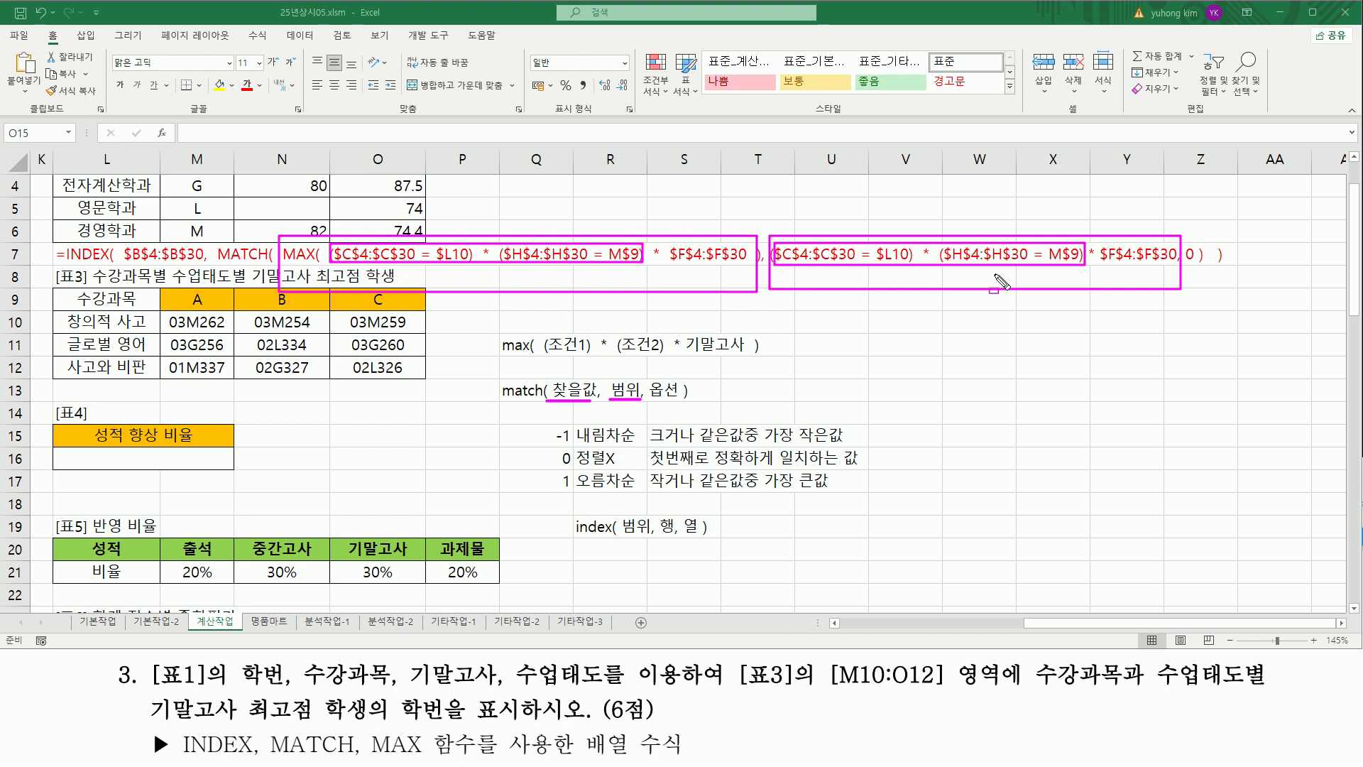
pyautogui.press('Escape')
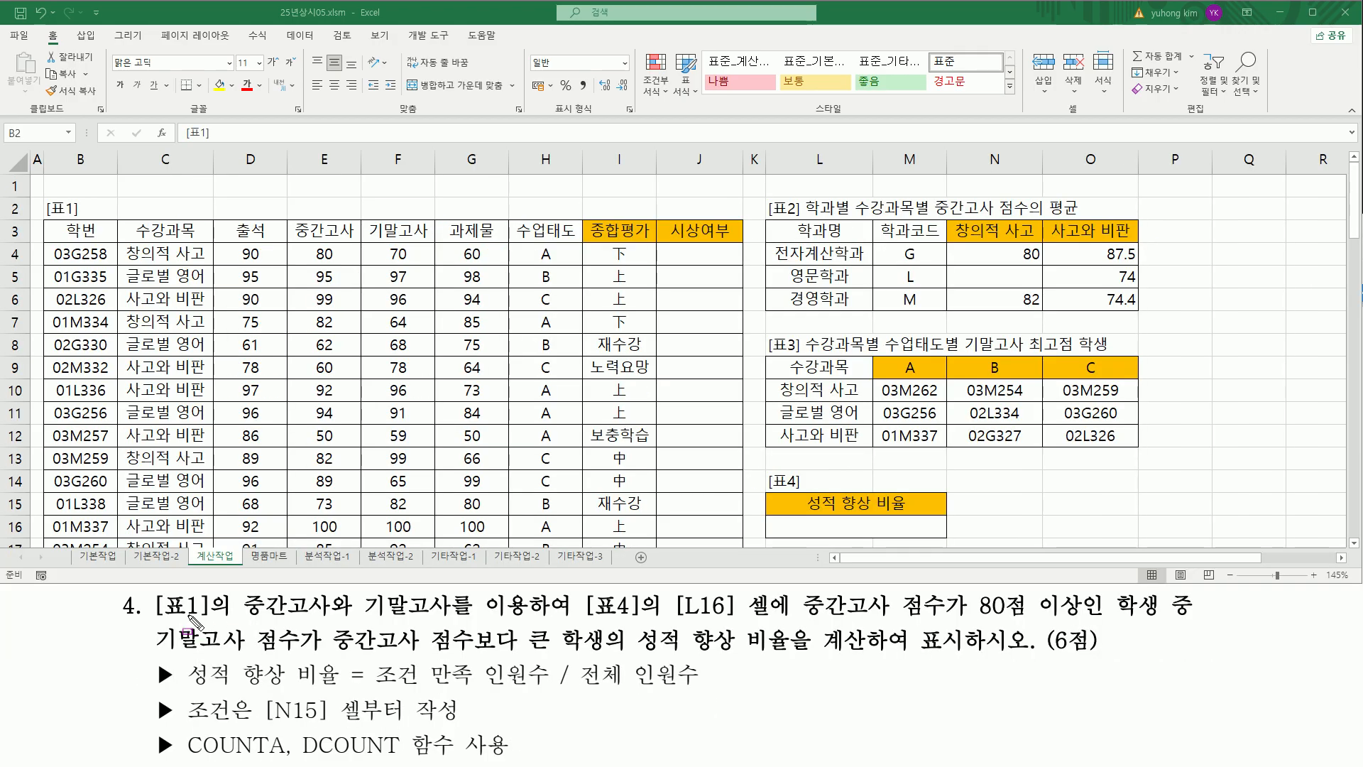
# - Locate the 중간고사 and 기말고사 columns of [표1] and the result cell L16 of [표4] named in task 4
pyautogui.moveTo(152, 618)
pyautogui.mouseDown()
pyautogui.moveTo(488, 635)
pyautogui.moveTo(455, 620)
pyautogui.moveTo(538, 618)
pyautogui.mouseUp()
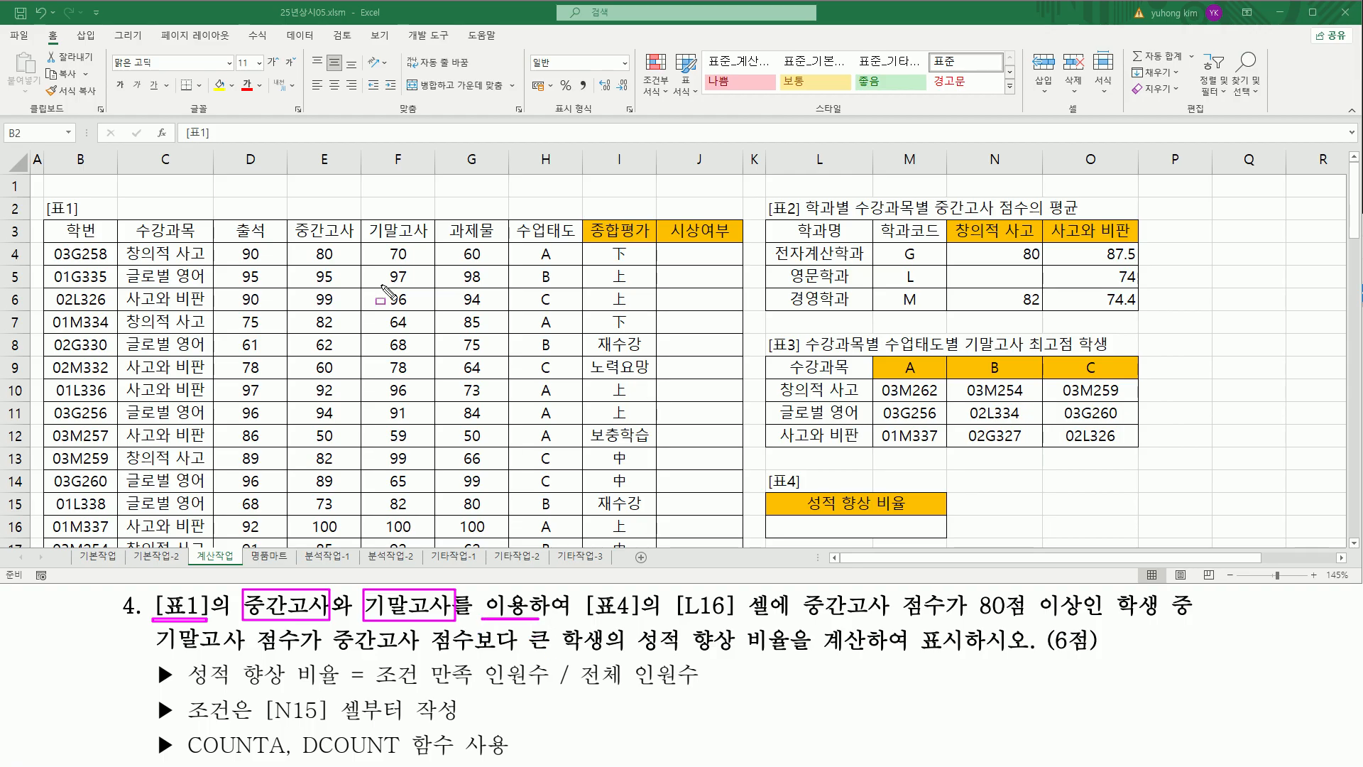
pyautogui.moveTo(290, 223); pyautogui.dragTo(431, 241)
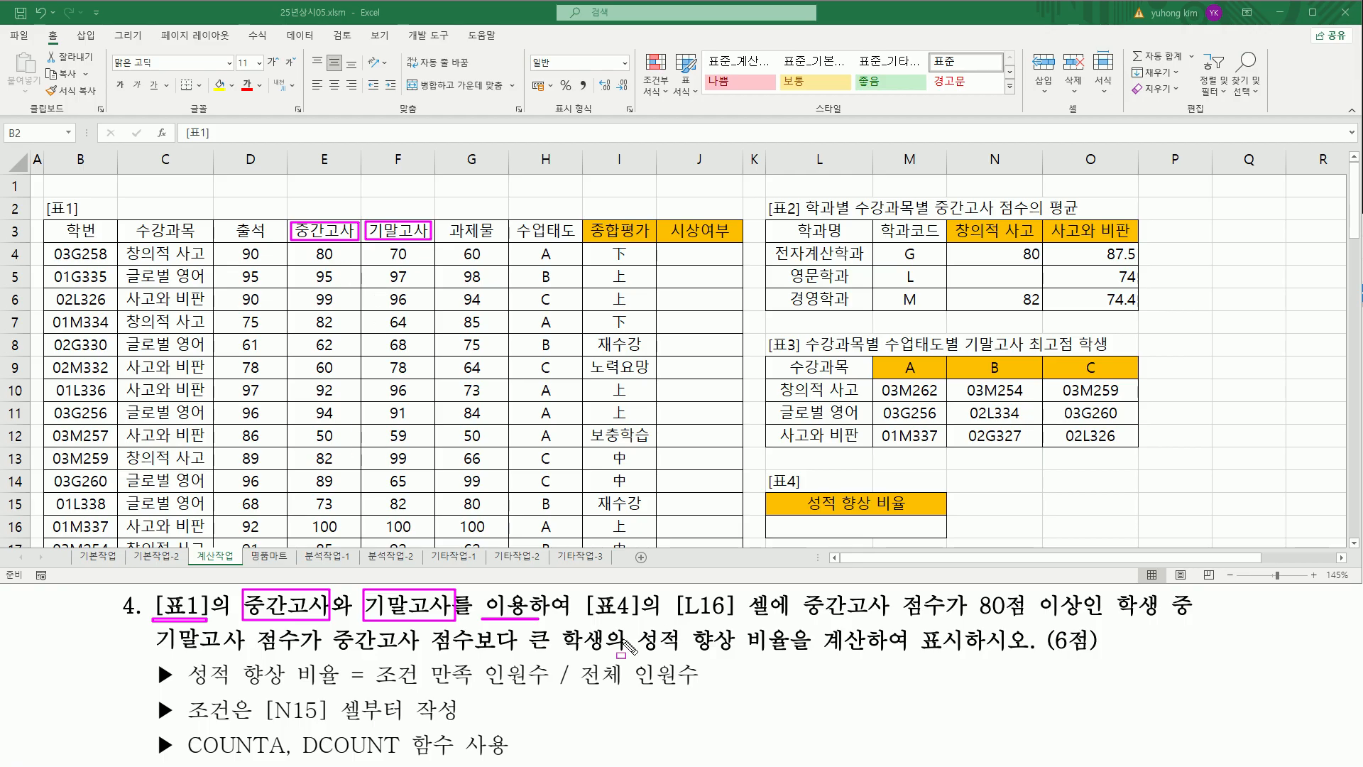
pyautogui.moveTo(584, 617); pyautogui.dragTo(647, 618)
pyautogui.moveTo(763, 470)
pyautogui.mouseDown()
pyautogui.moveTo(909, 540)
pyautogui.moveTo(950, 541)
pyautogui.mouseUp()
pyautogui.moveTo(673, 619); pyautogui.dragTo(738, 619)
pyautogui.moveTo(789, 522)
pyautogui.mouseDown()
pyautogui.moveTo(940, 532)
pyautogui.moveTo(927, 531)
pyautogui.mouseUp()
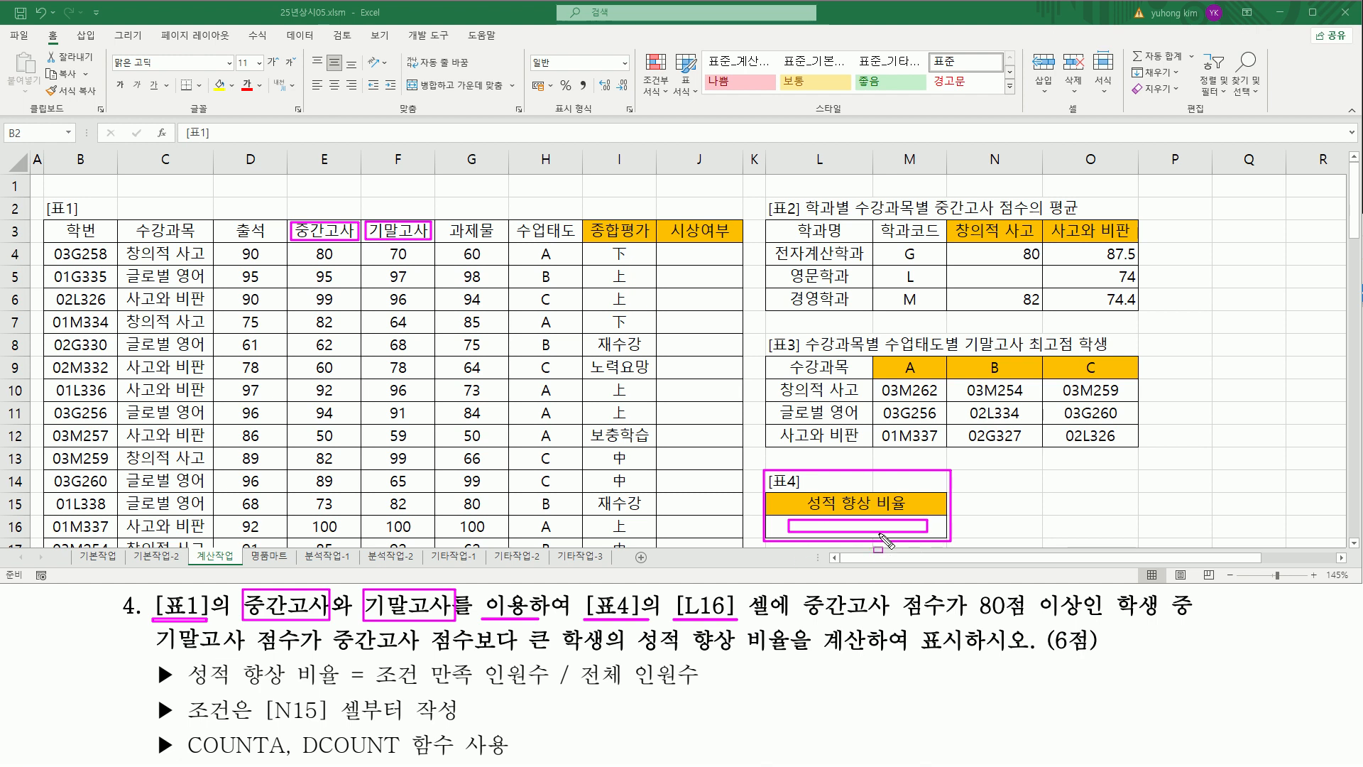
# - Examine task 4's score conditions, the 성적 향상 비율 definition and the required COUNTA and DCOUNT functions
pyautogui.moveTo(804, 616)
pyautogui.mouseDown()
pyautogui.moveTo(1041, 620)
pyautogui.moveTo(1084, 594)
pyautogui.moveTo(1198, 617)
pyautogui.mouseUp()
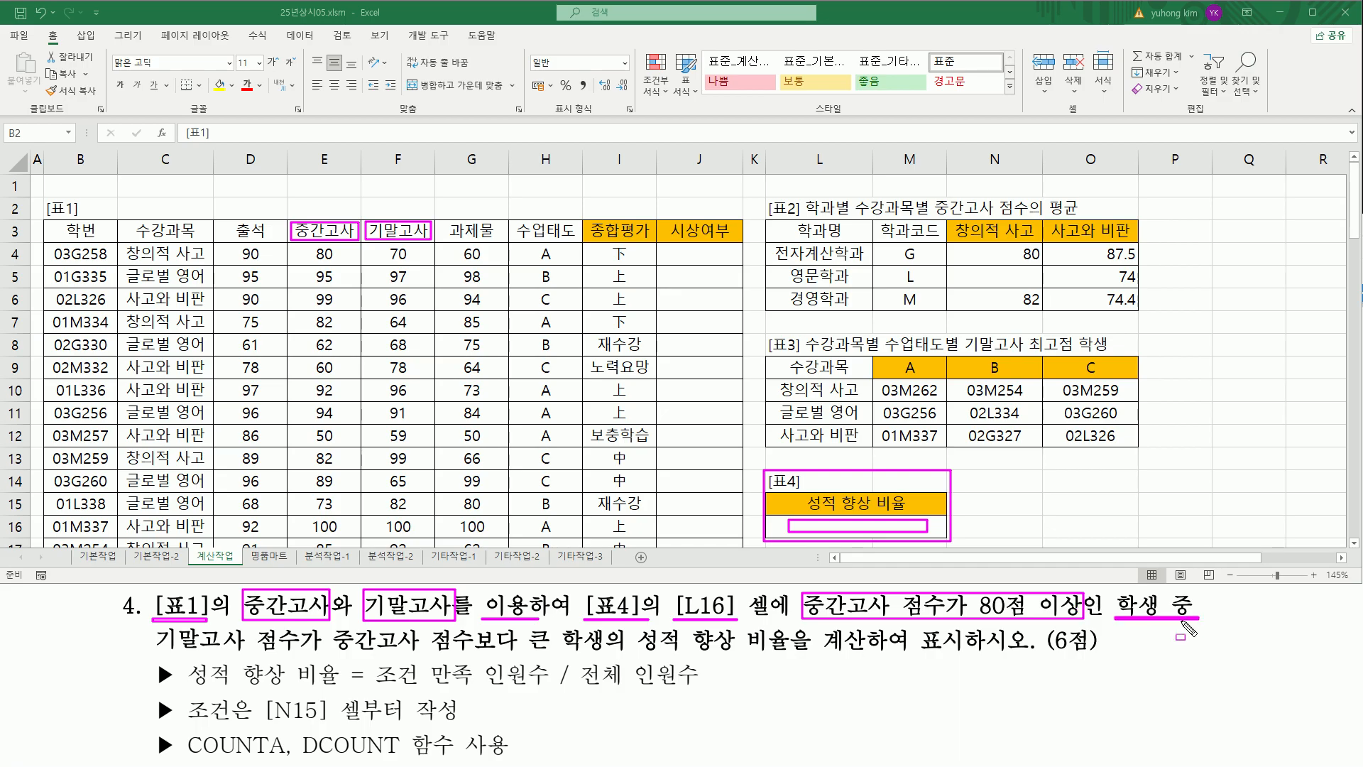
pyautogui.moveTo(156, 648); pyautogui.dragTo(872, 655)
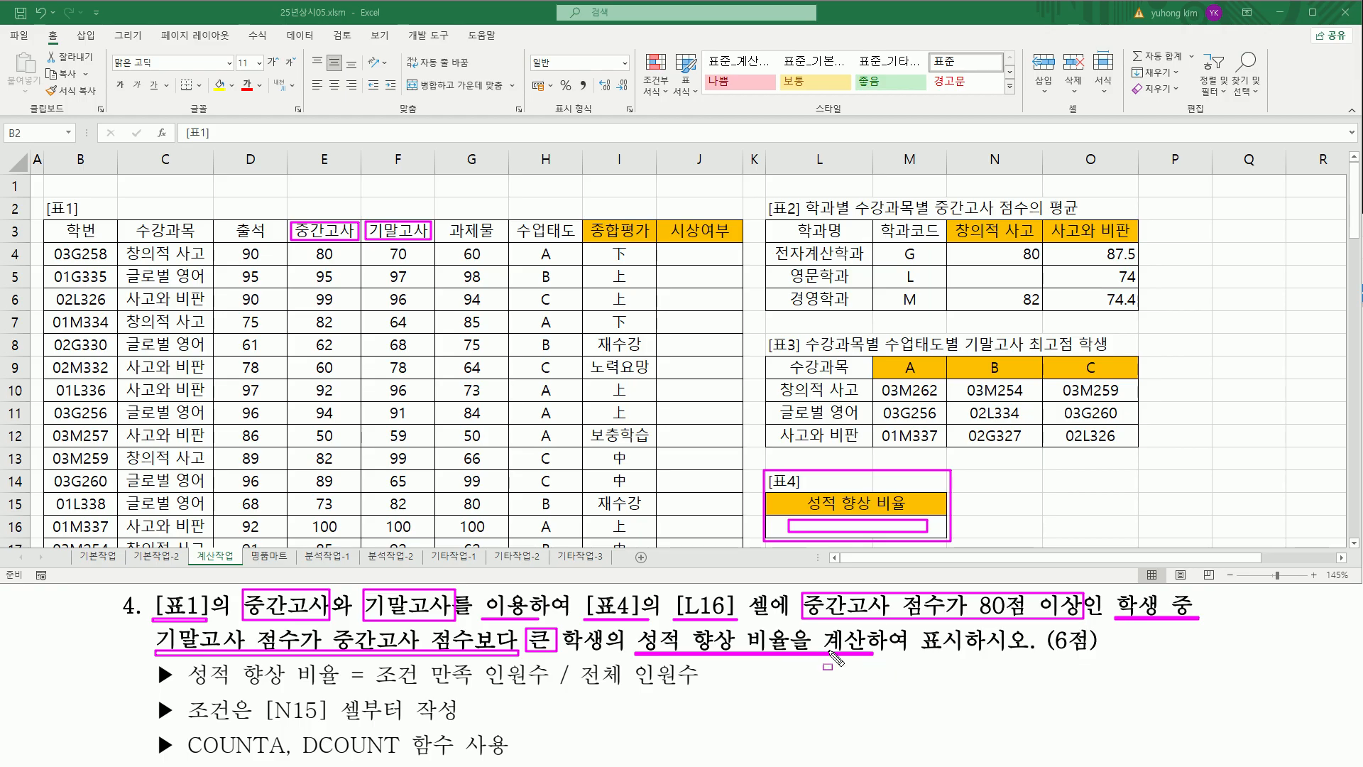
pyautogui.moveTo(183, 687); pyautogui.dragTo(697, 689)
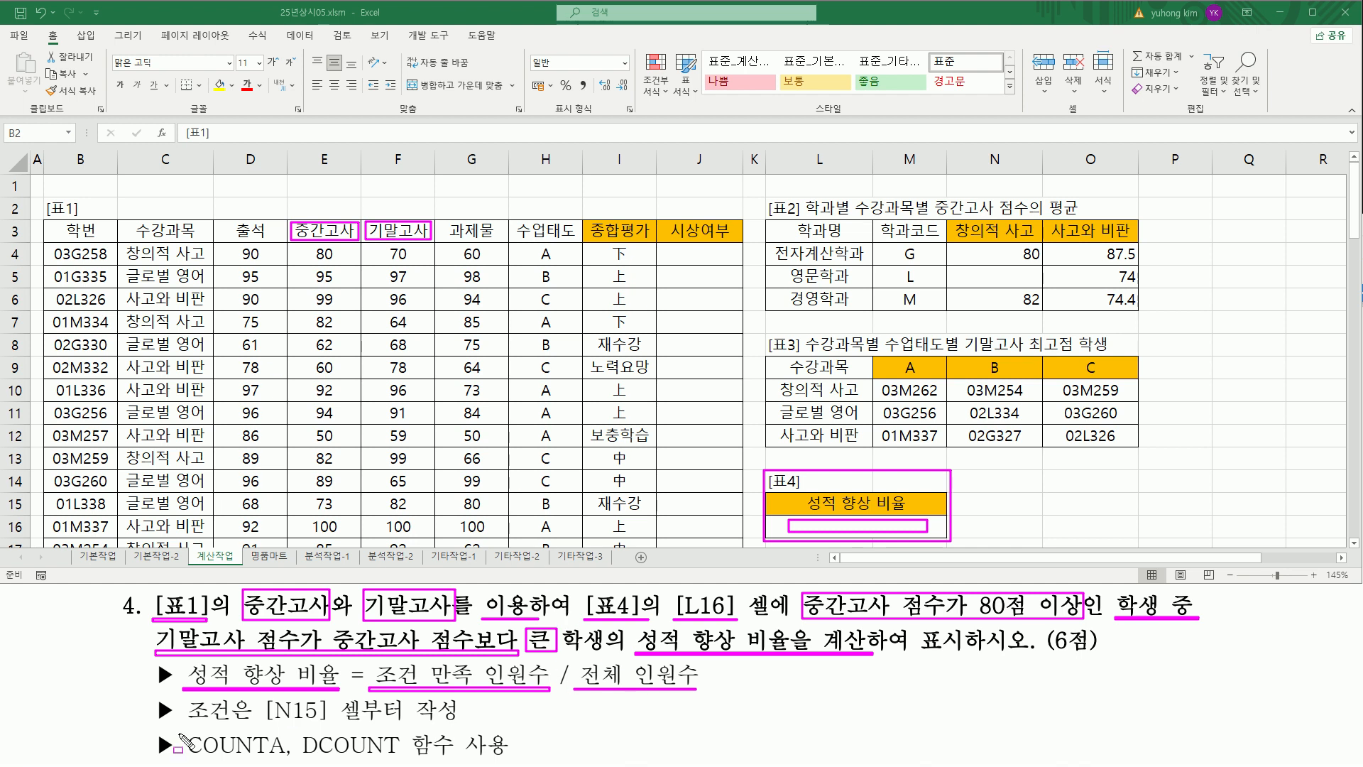
pyautogui.moveTo(183, 727); pyautogui.dragTo(291, 758)
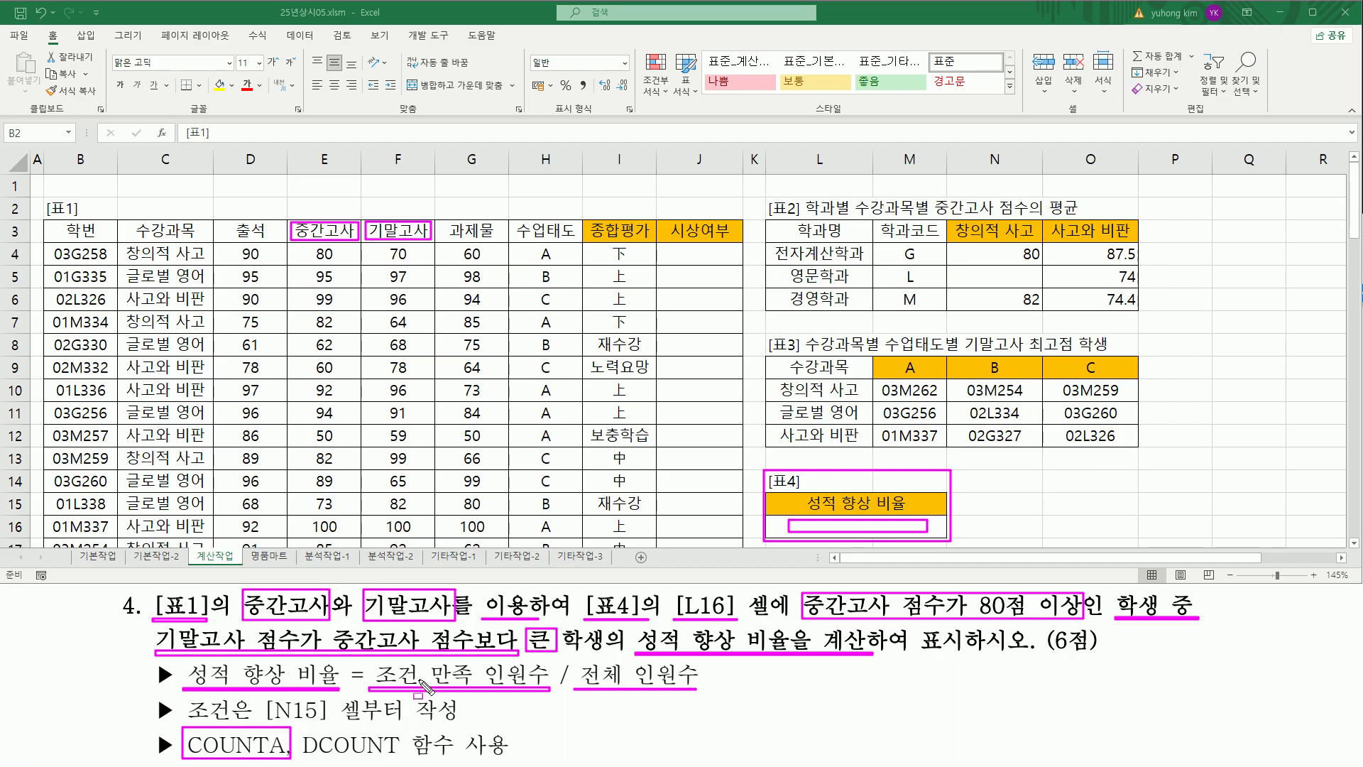
pyautogui.moveTo(369, 658); pyautogui.dragTo(476, 688)
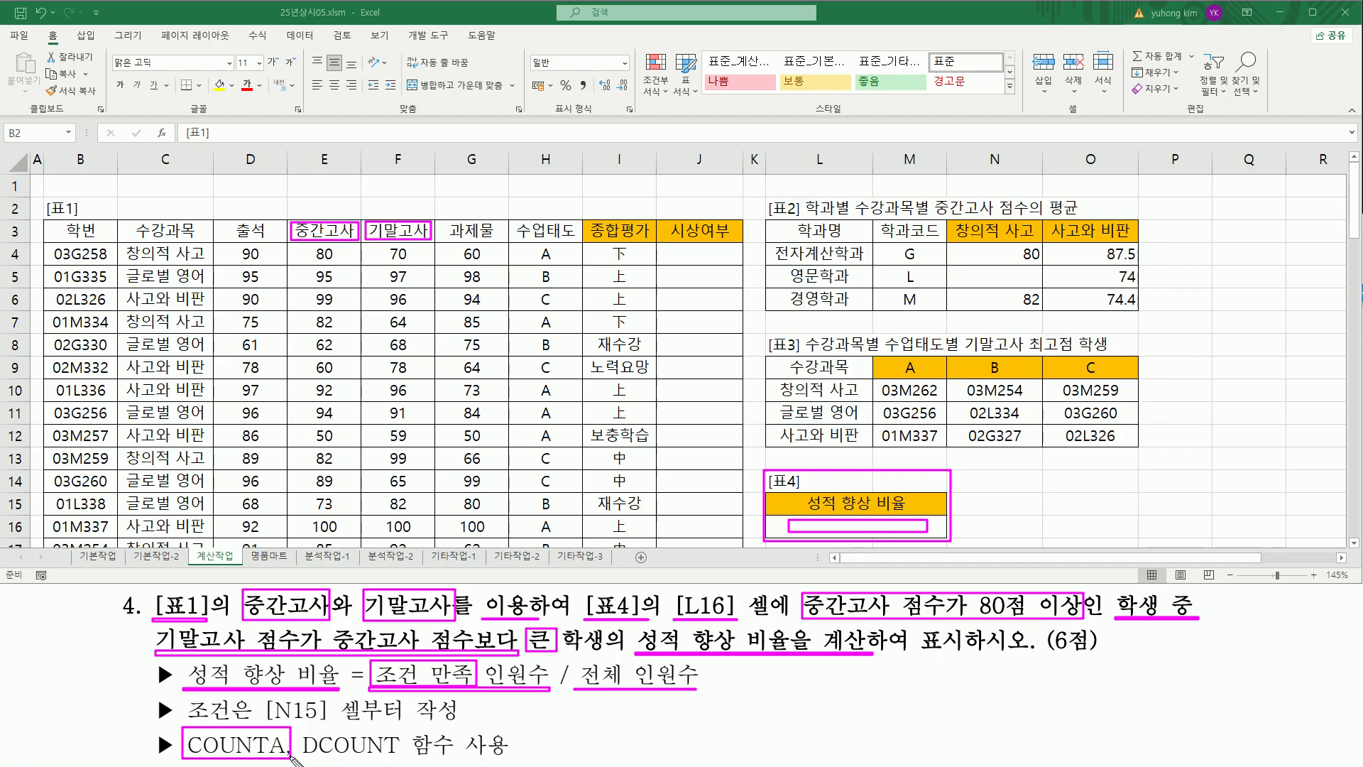
pyautogui.moveTo(301, 757); pyautogui.dragTo(465, 766)
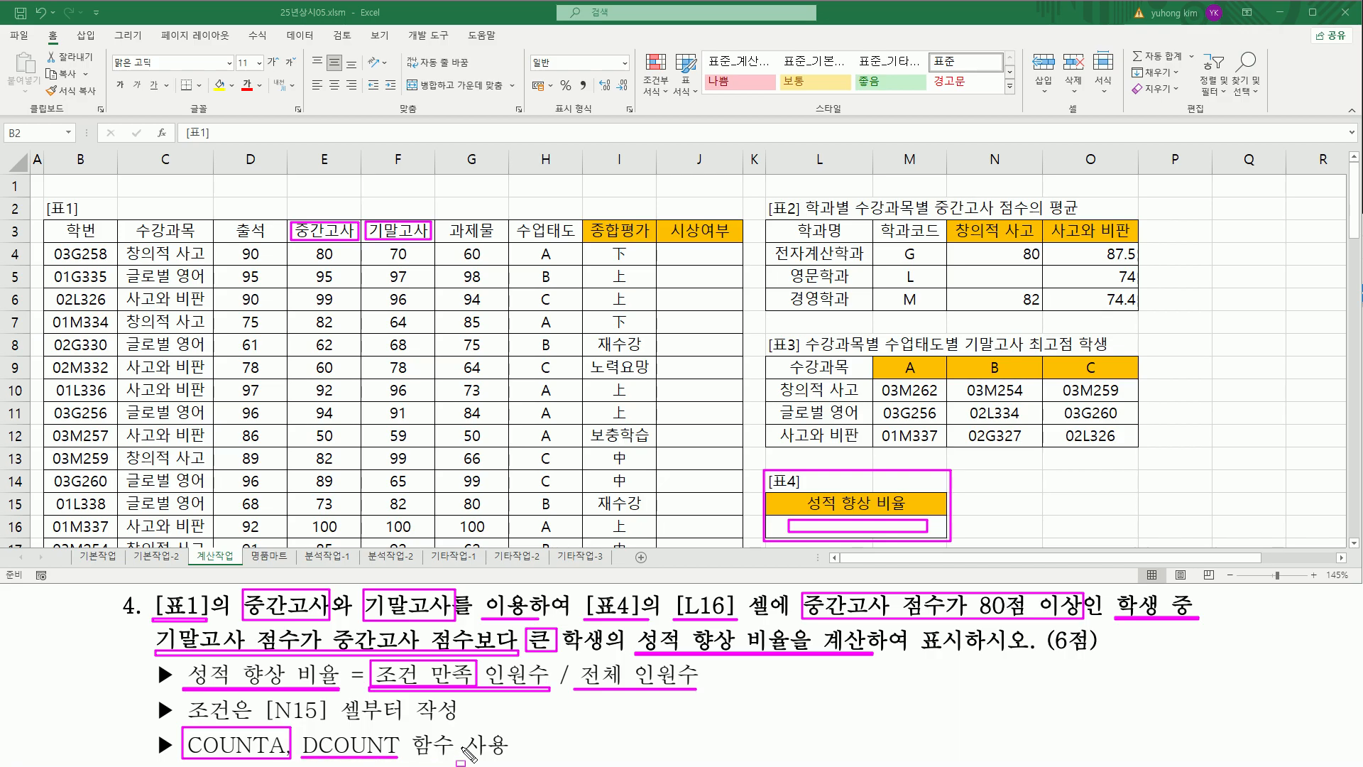
pyautogui.press('Escape')
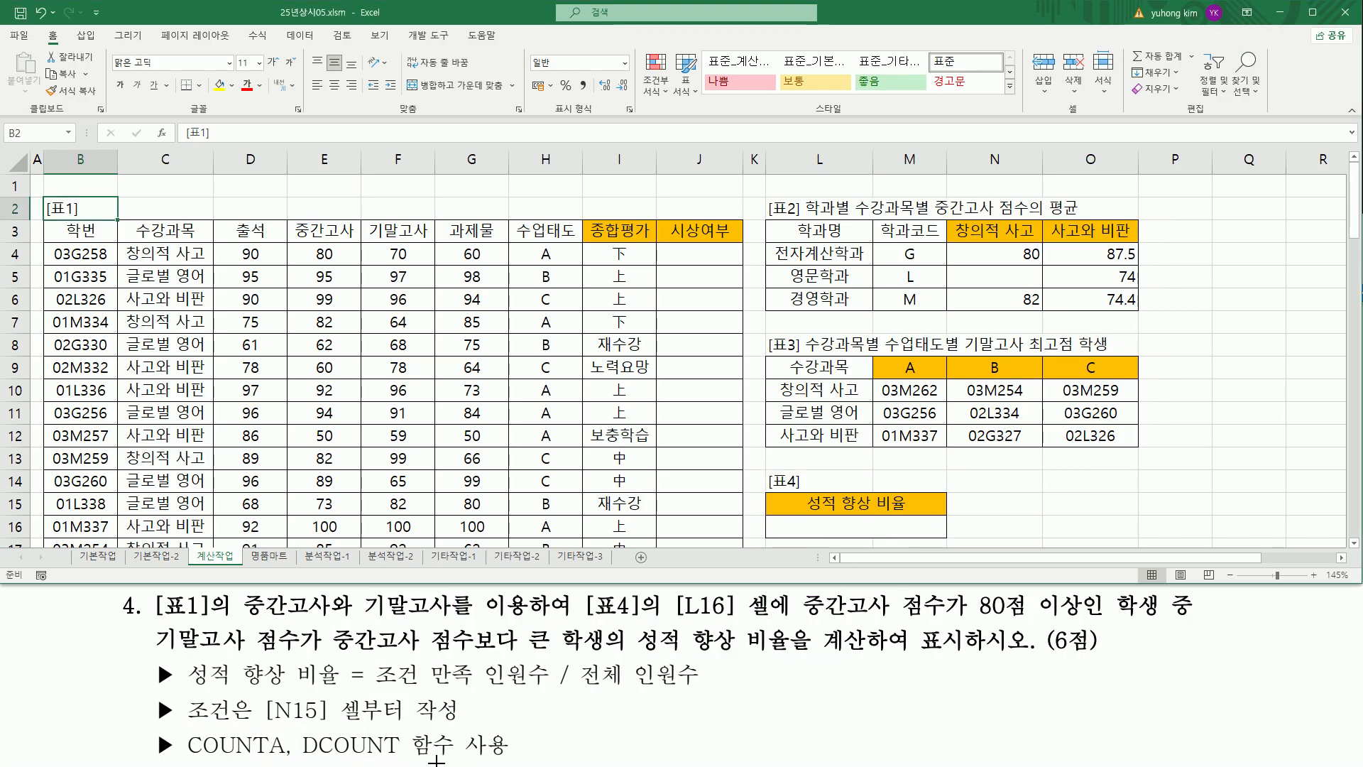
# - Write the syntax note "dcount( 범위, 열번호, 조건 )" in Q10, beside [표3]
pyautogui.click(1340, 558)
pyautogui.click(920, 404)
pyautogui.click(898, 390)
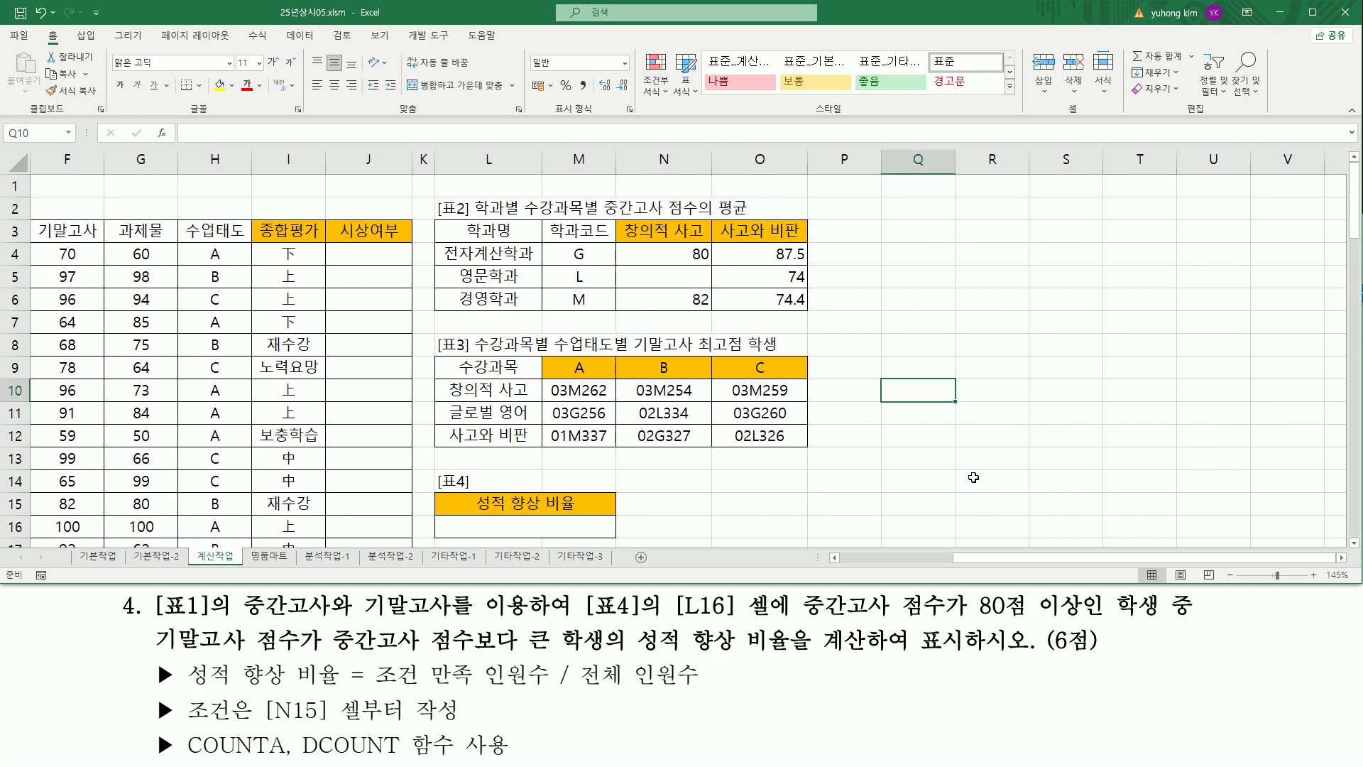
pyautogui.write('c')
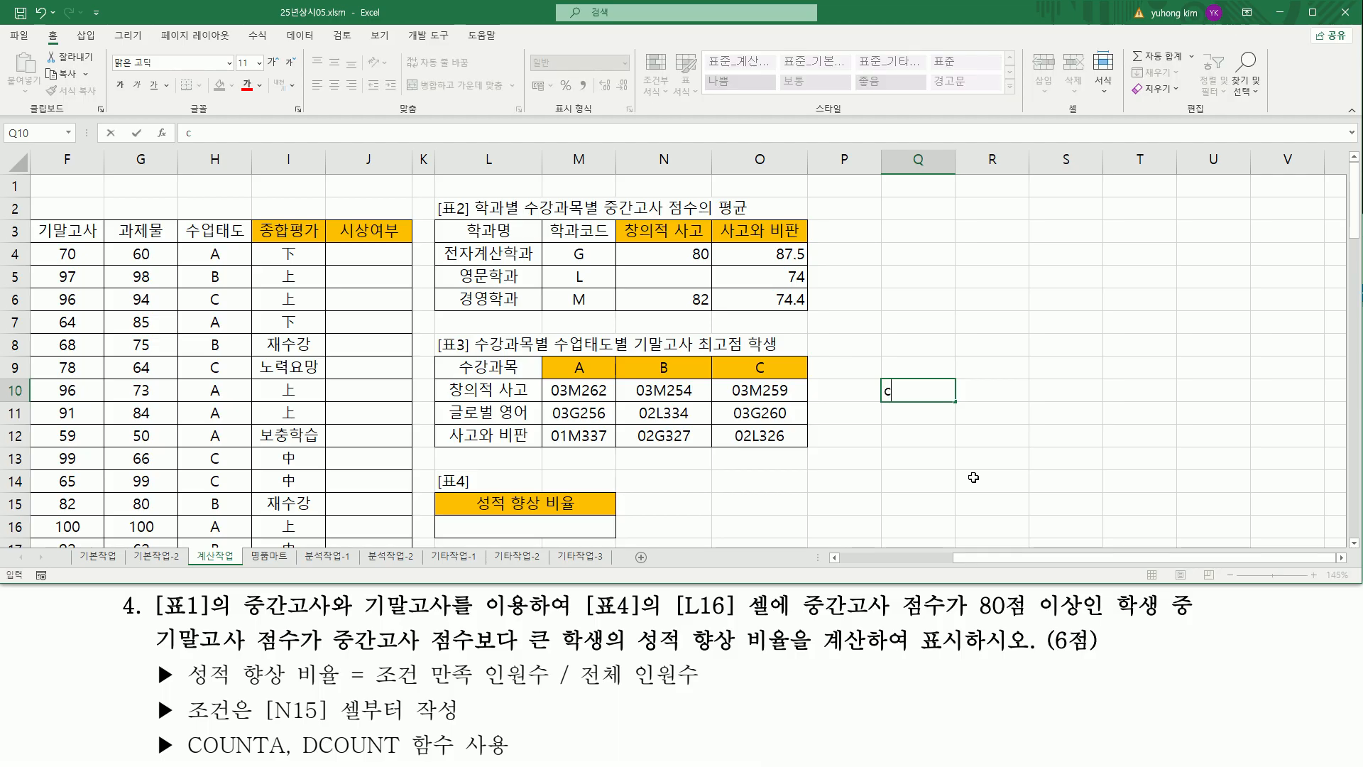
pyautogui.write('dcount(')
pyautogui.write('버')
pyautogui.write('범')
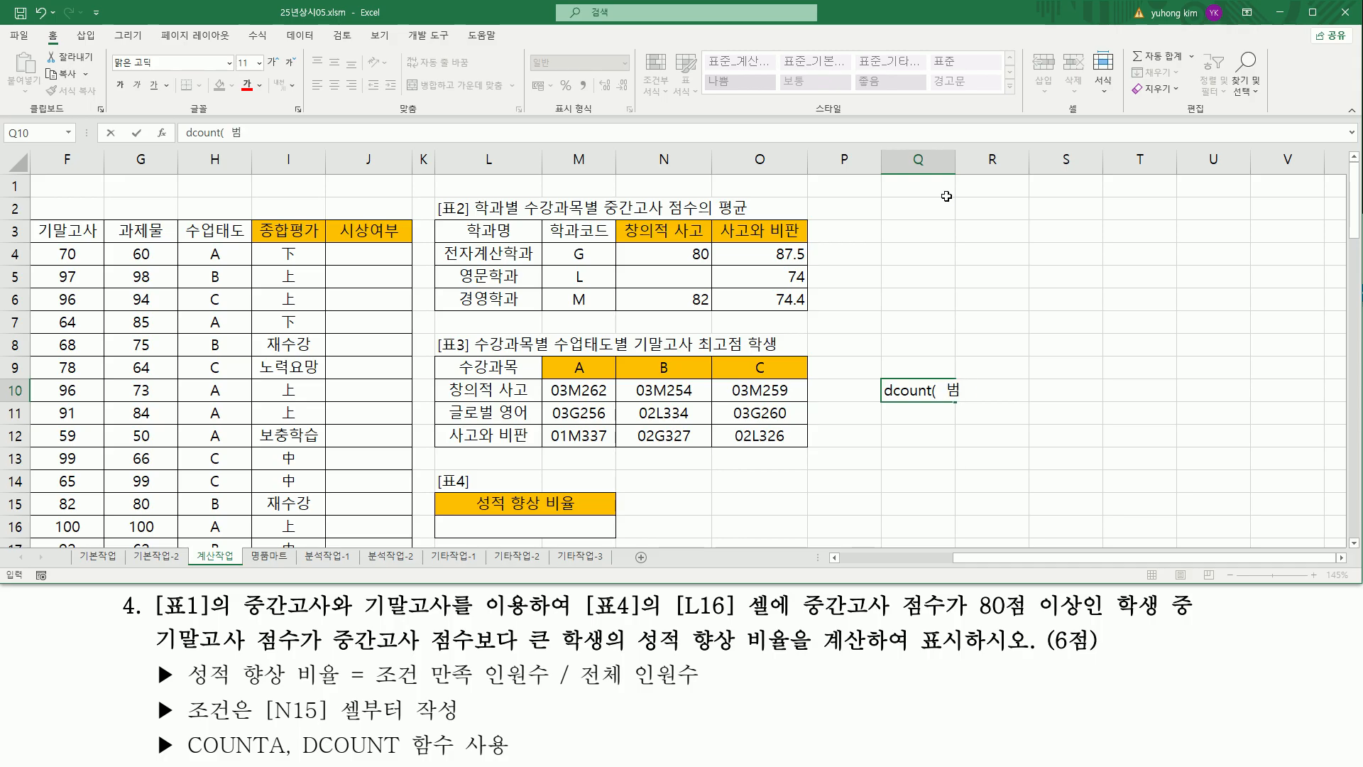
pyautogui.write('위, 열번호,')
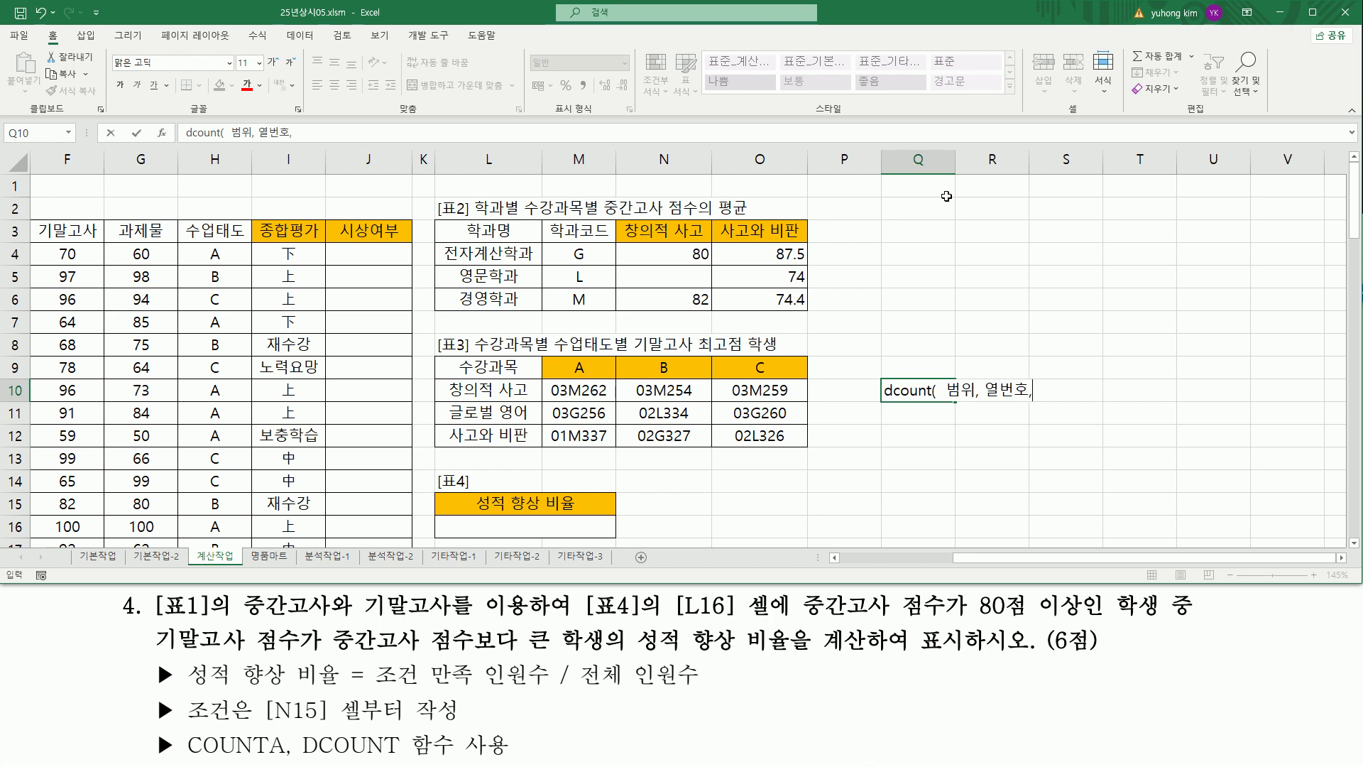
pyautogui.write(' 조건 )')
pyautogui.press('Return')
pyautogui.click(943, 438)
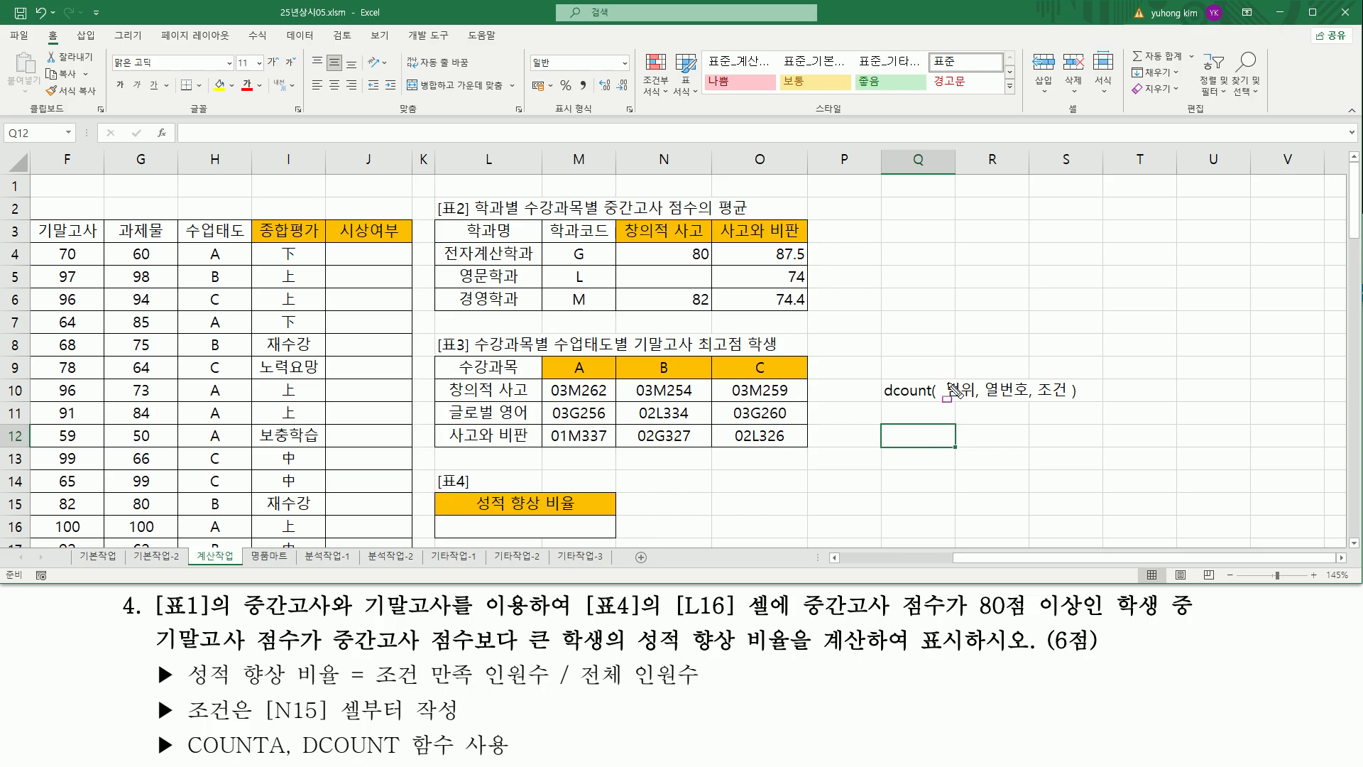
# - Review the DCOUNT function name and its 범위, 열번호 and 조건 arguments in the Q10 note
pyautogui.moveTo(947, 380)
pyautogui.mouseDown()
pyautogui.moveTo(974, 402)
pyautogui.moveTo(1066, 398)
pyautogui.mouseUp()
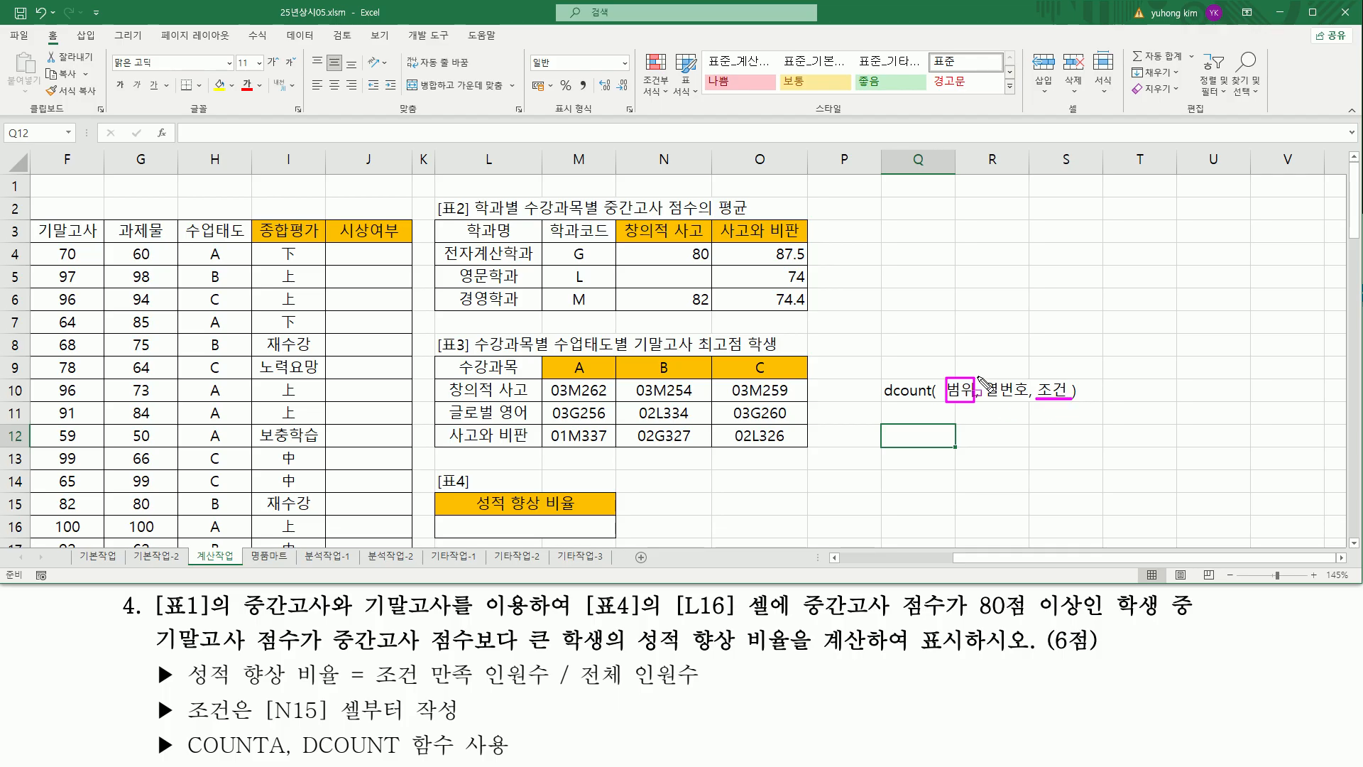
pyautogui.moveTo(986, 372); pyautogui.dragTo(1024, 419)
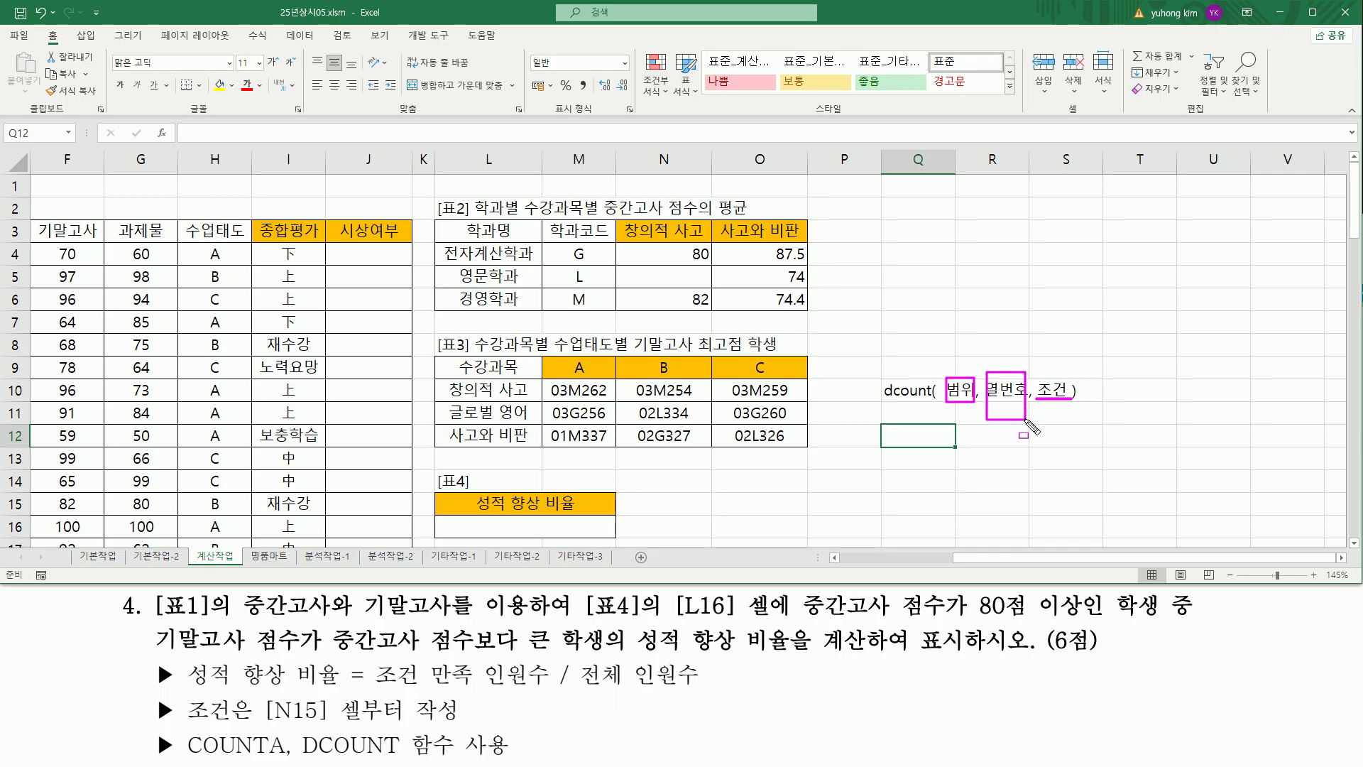
pyautogui.moveTo(894, 399); pyautogui.dragTo(934, 400)
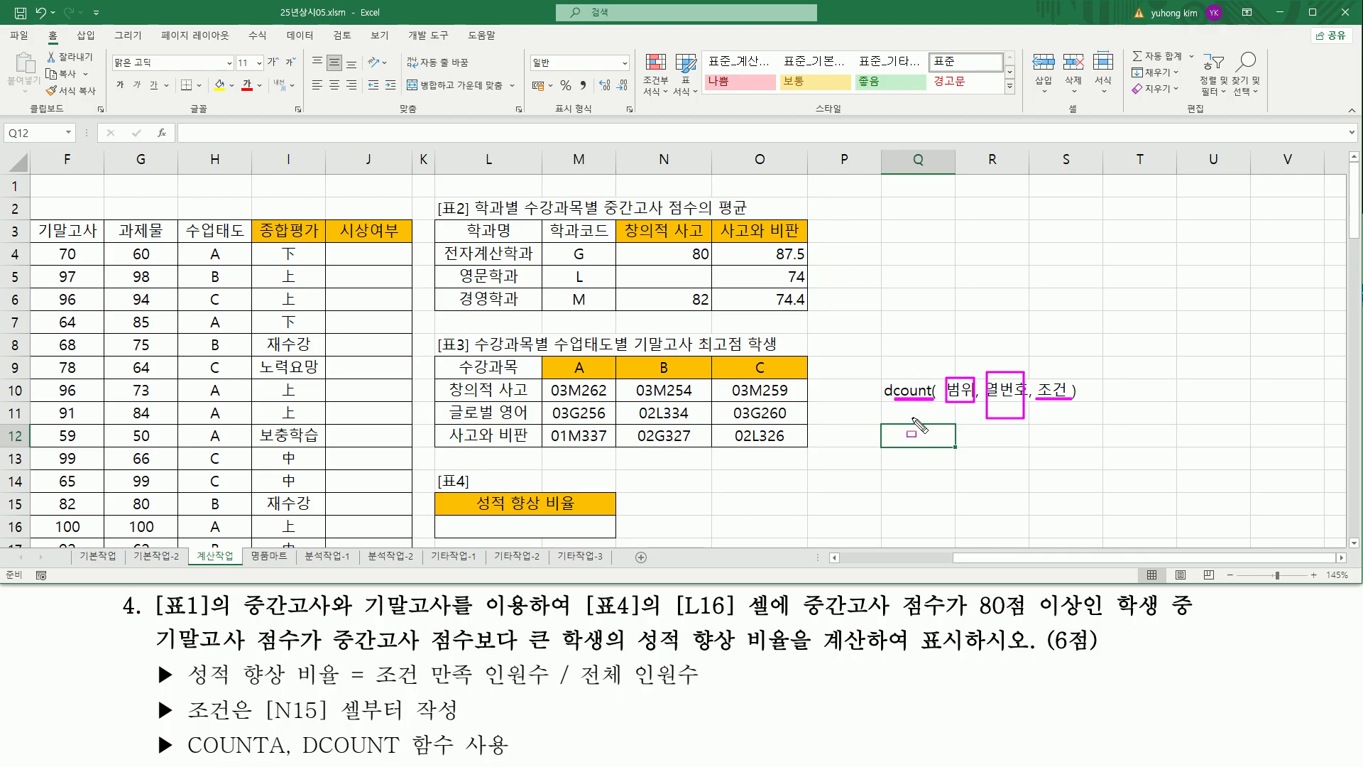
pyautogui.moveTo(879, 372)
pyautogui.mouseDown()
pyautogui.moveTo(903, 410)
pyautogui.moveTo(896, 401)
pyautogui.moveTo(935, 404)
pyautogui.mouseUp()
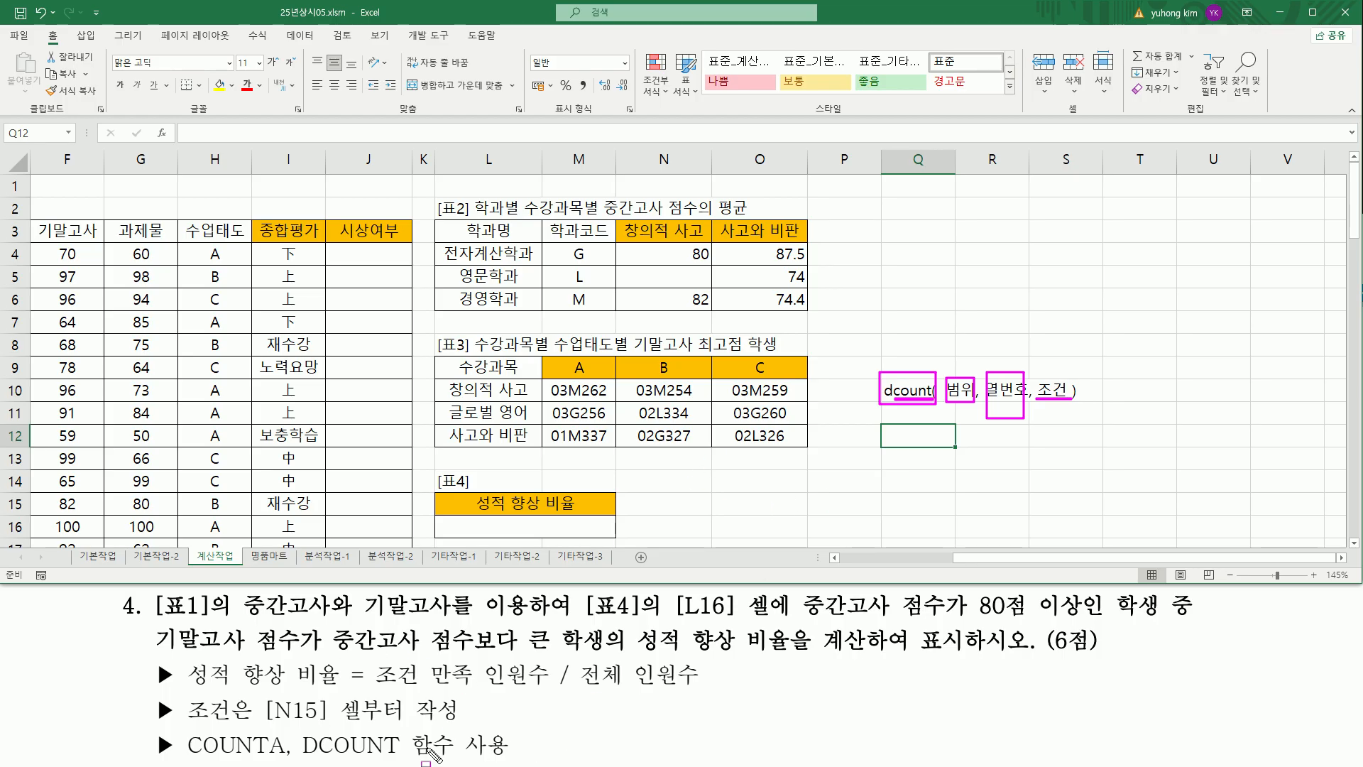
pyautogui.press('Escape')
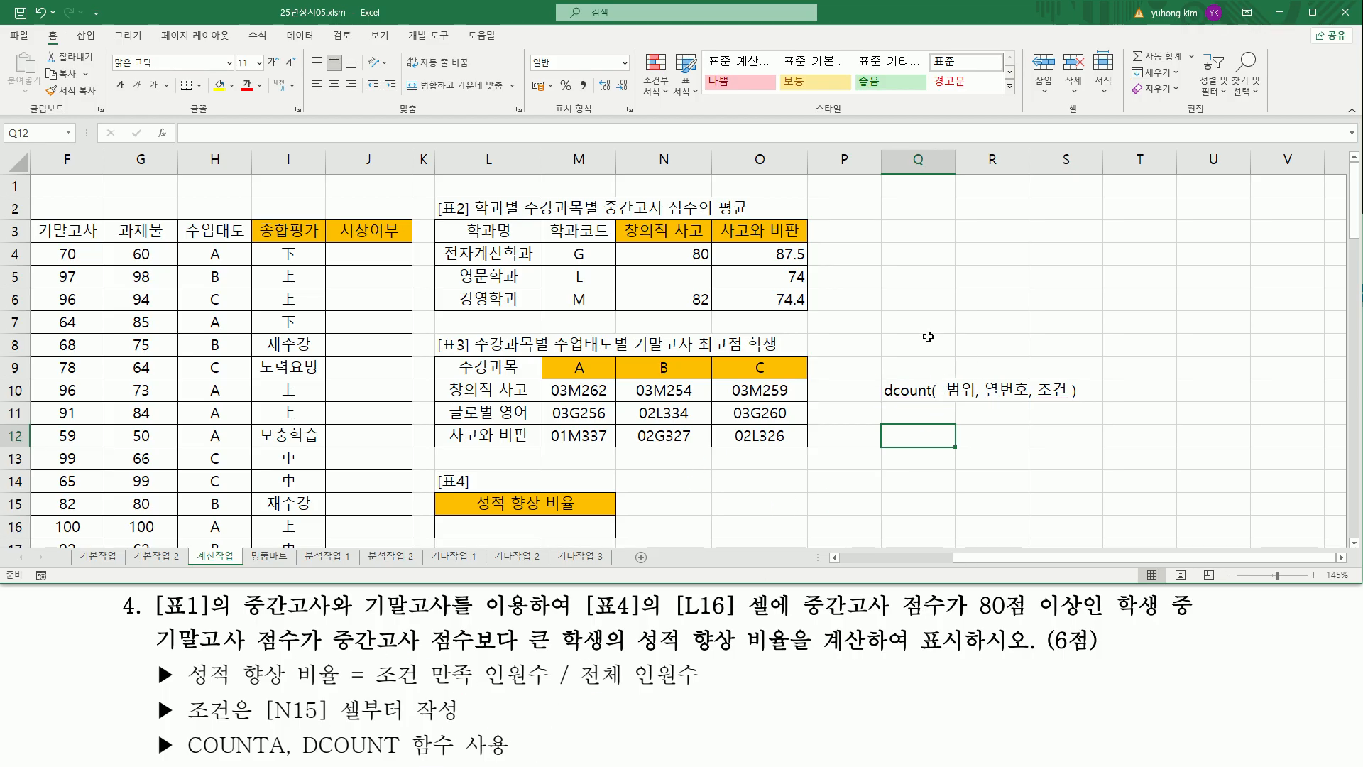
# - Enter the note "1. 조건" in Q6 and check the task's instruction to write the criteria from N15
pyautogui.click(928, 299)
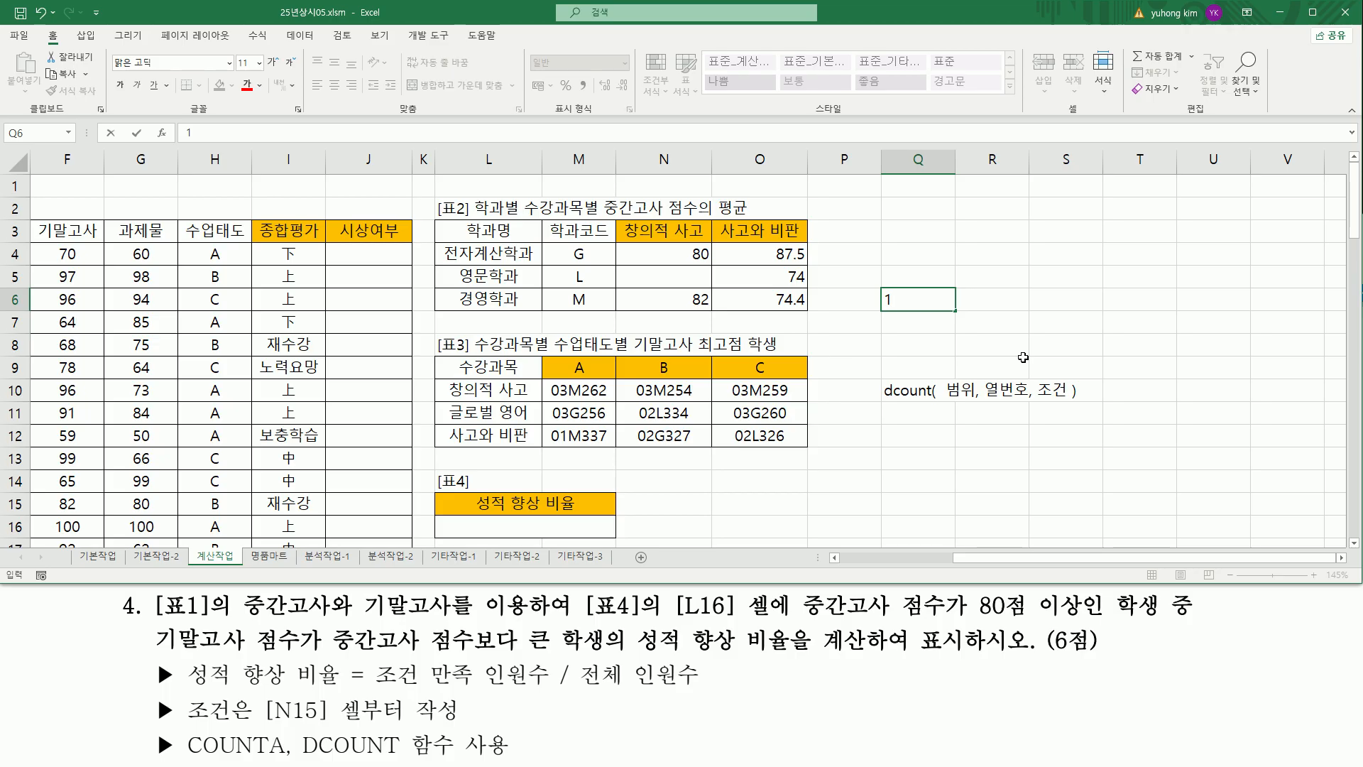
pyautogui.write('조거')
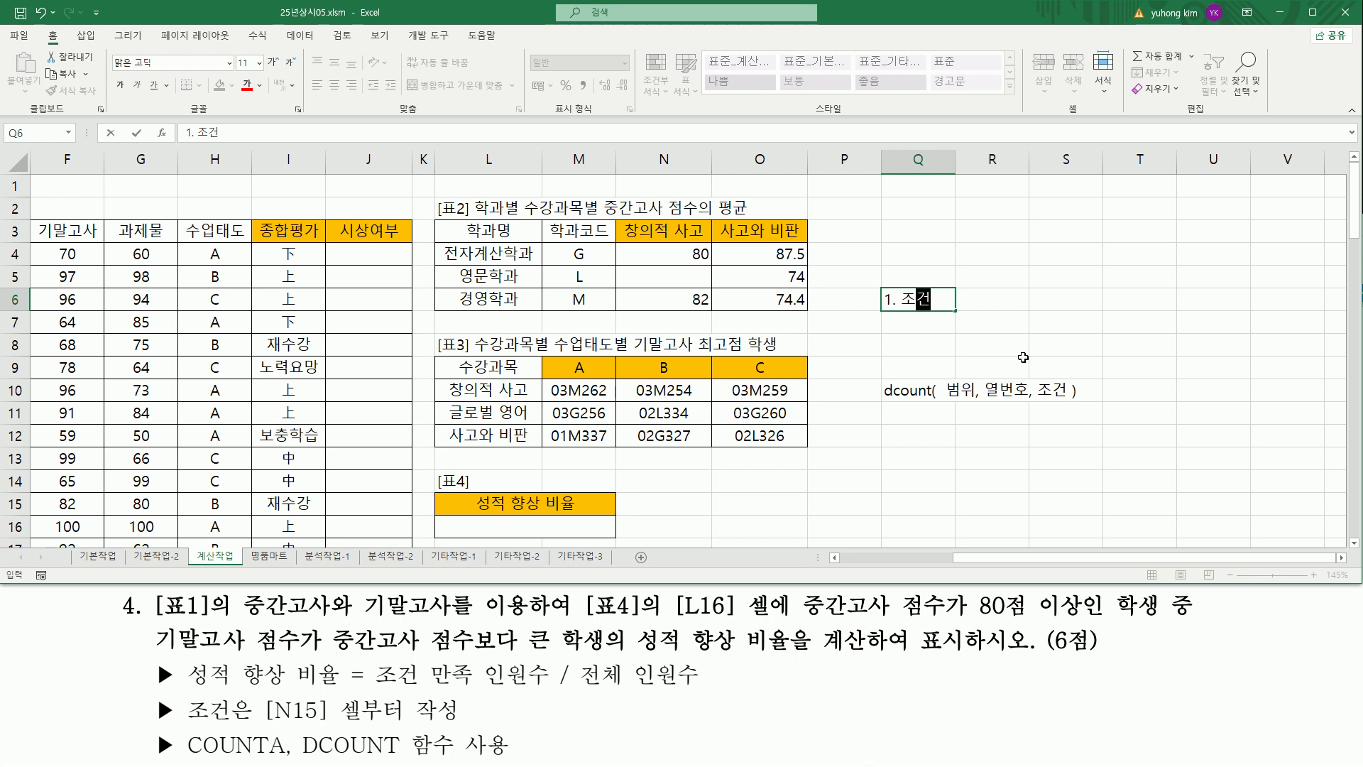
pyautogui.press('Return')
pyautogui.press('Return')
pyautogui.moveTo(148, 691); pyautogui.dragTo(177, 723)
pyautogui.moveTo(261, 724)
pyautogui.mouseDown()
pyautogui.moveTo(455, 731)
pyautogui.moveTo(468, 693)
pyautogui.mouseUp()
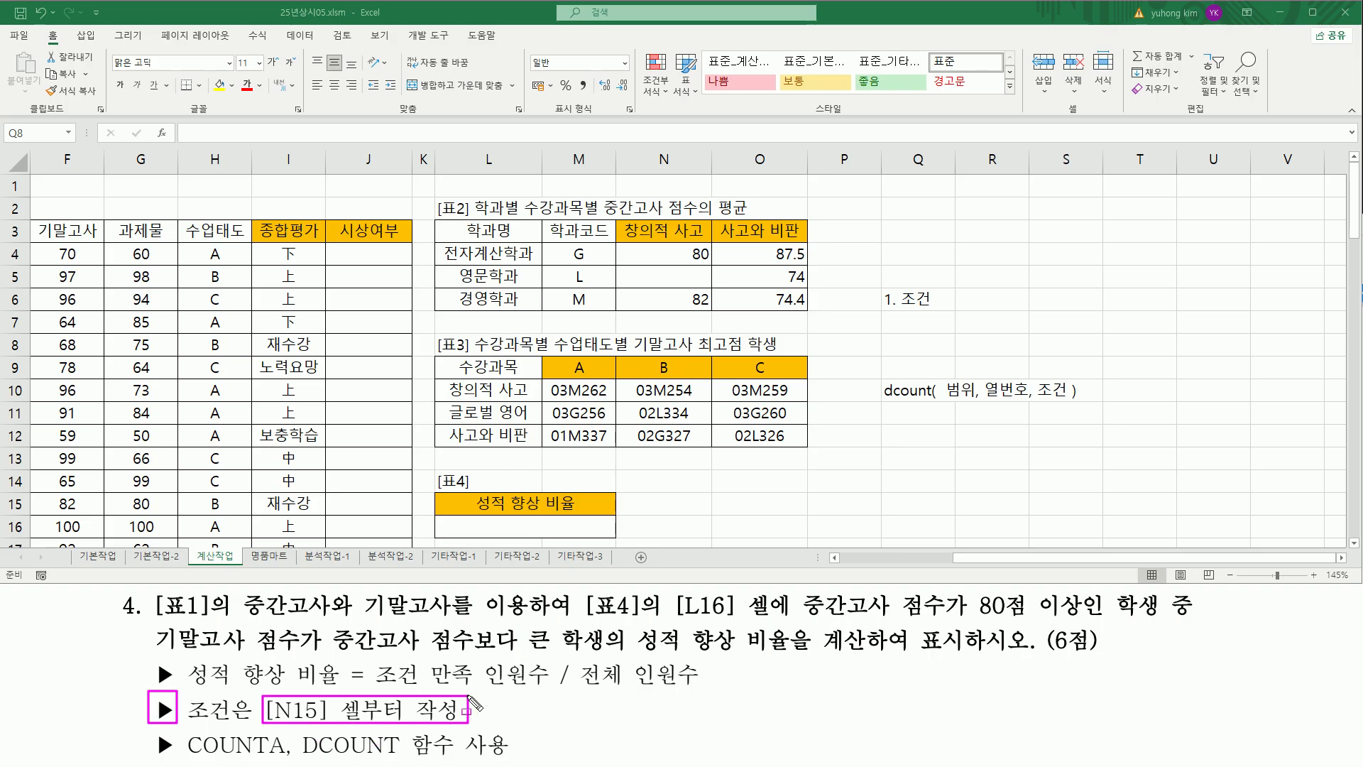
# - Review the instruction to write the criteria from N15 and locate the [표1] data they apply to
pyautogui.moveTo(624, 495)
pyautogui.mouseDown()
pyautogui.moveTo(657, 512)
pyautogui.moveTo(702, 497)
pyautogui.moveTo(713, 541)
pyautogui.mouseUp()
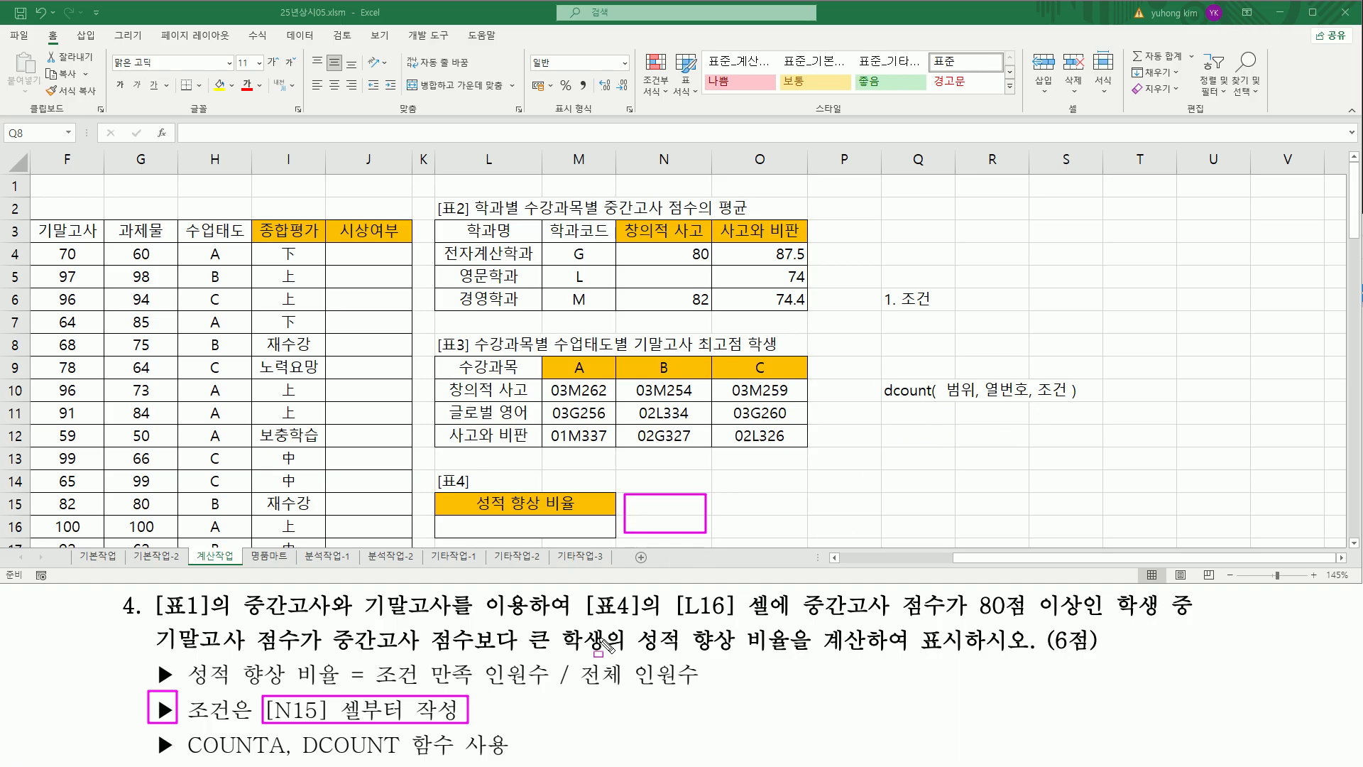
pyautogui.moveTo(263, 727); pyautogui.dragTo(469, 727)
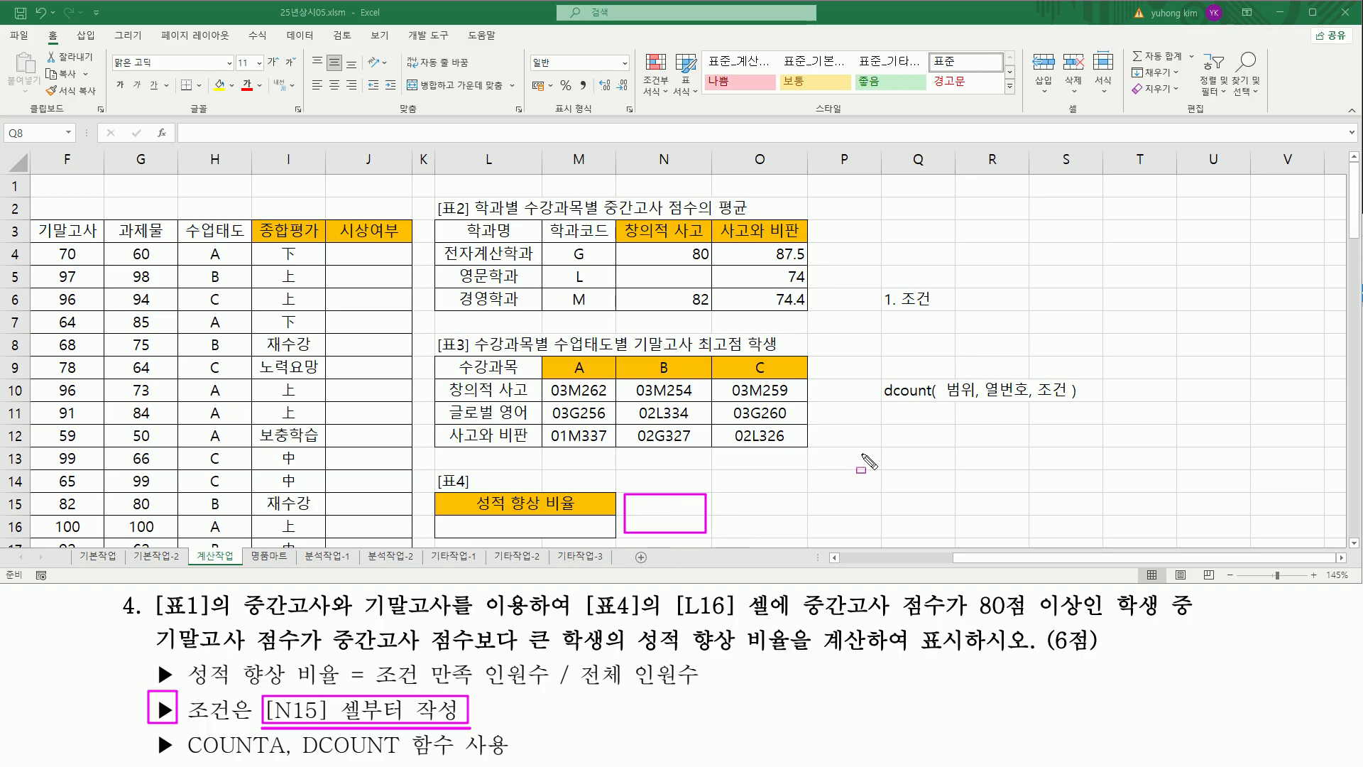
pyautogui.press('Escape')
pyautogui.moveTo(152, 712); pyautogui.dragTo(466, 712)
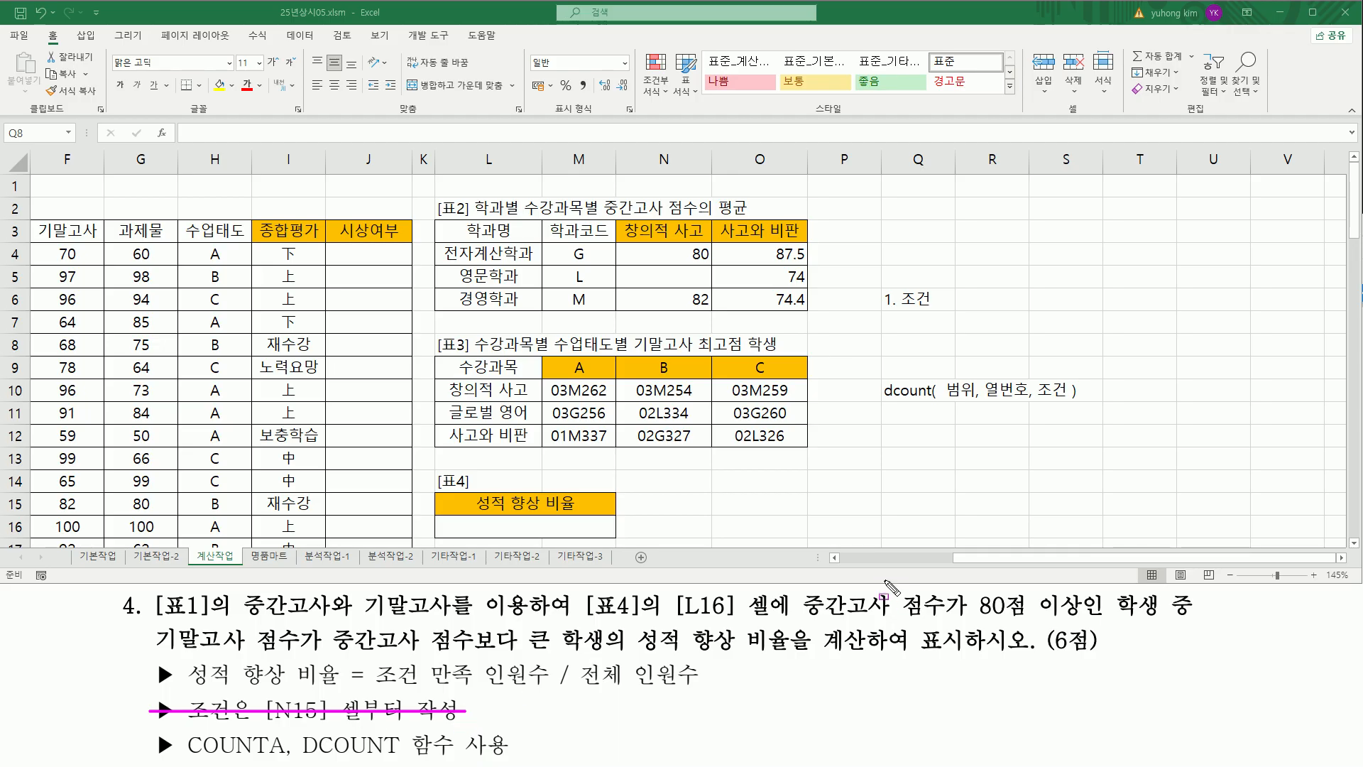
pyautogui.press('Escape')
pyautogui.click(876, 556)
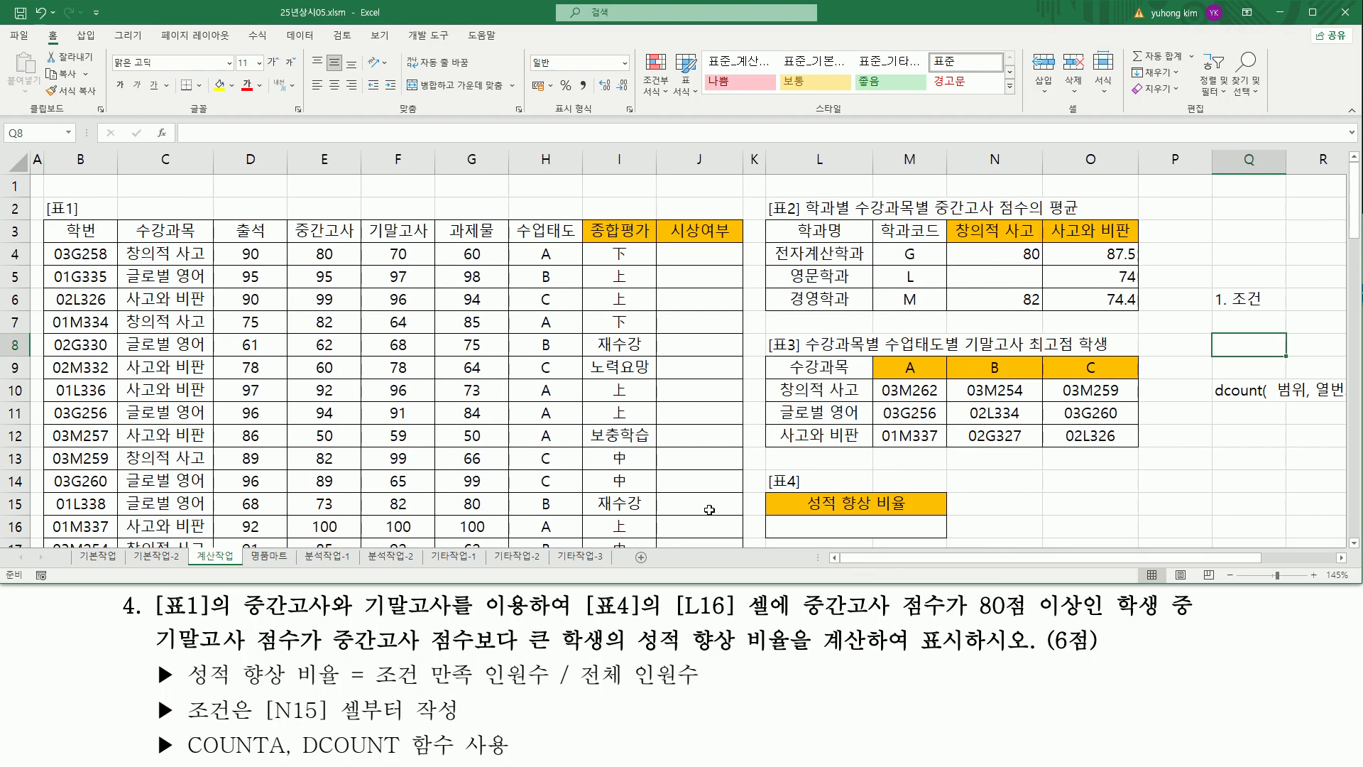
pyautogui.moveTo(46, 219)
pyautogui.mouseDown()
pyautogui.moveTo(743, 453)
pyautogui.moveTo(743, 534)
pyautogui.mouseUp()
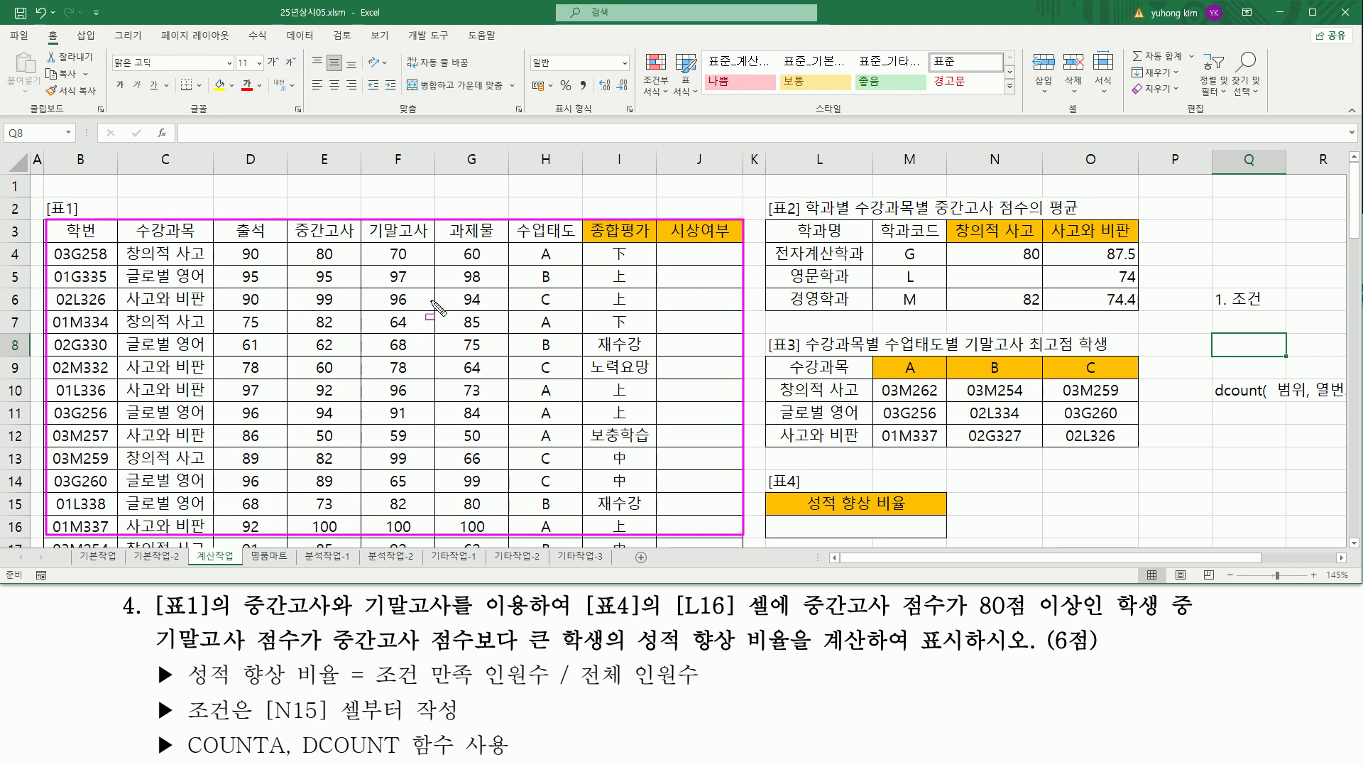
pyautogui.press('Escape')
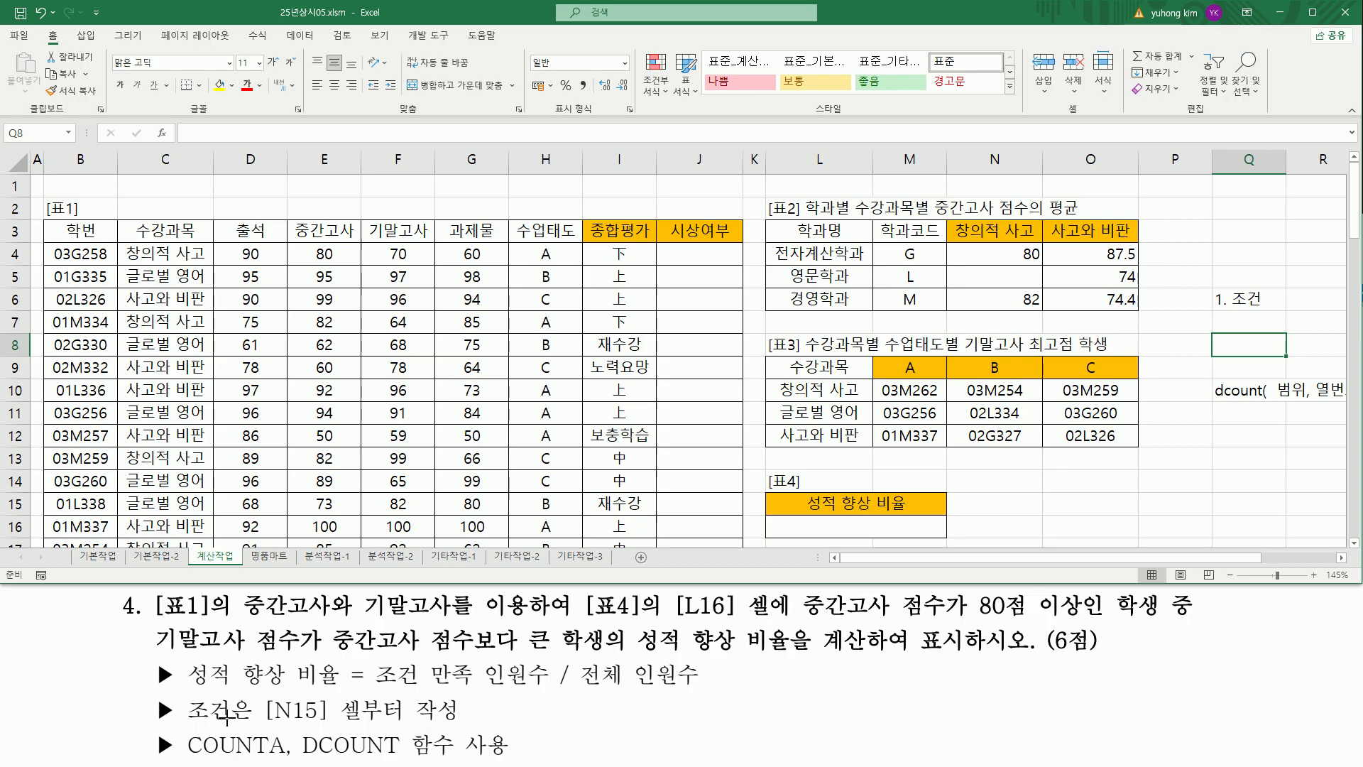
pyautogui.moveTo(194, 721); pyautogui.dragTo(455, 722)
pyautogui.press('Escape')
# - Enter the criterion >=80 in N16 for the 중간고사 score condition
pyautogui.click(1342, 557)
pyautogui.click(1342, 558)
pyautogui.click(1342, 557)
pyautogui.click(823, 513)
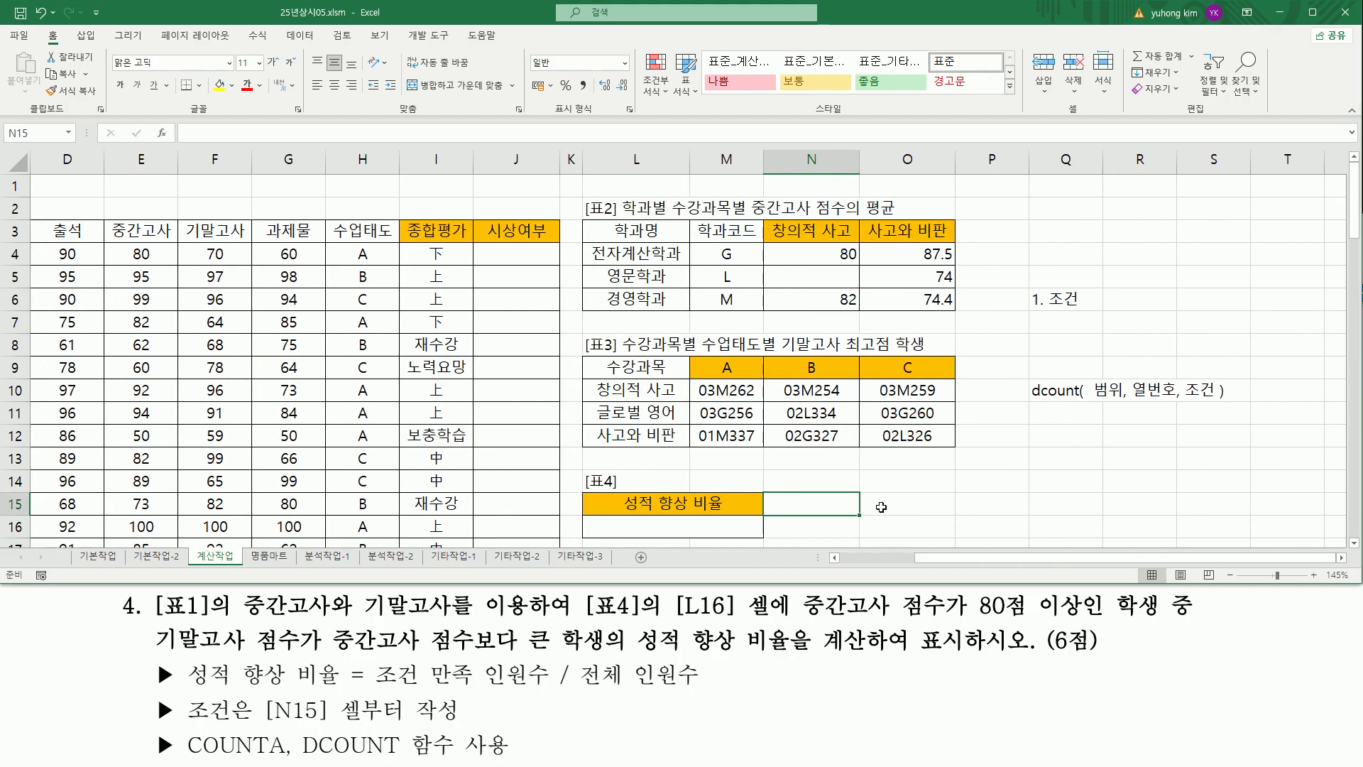
pyautogui.moveTo(799, 592); pyautogui.dragTo(1087, 628)
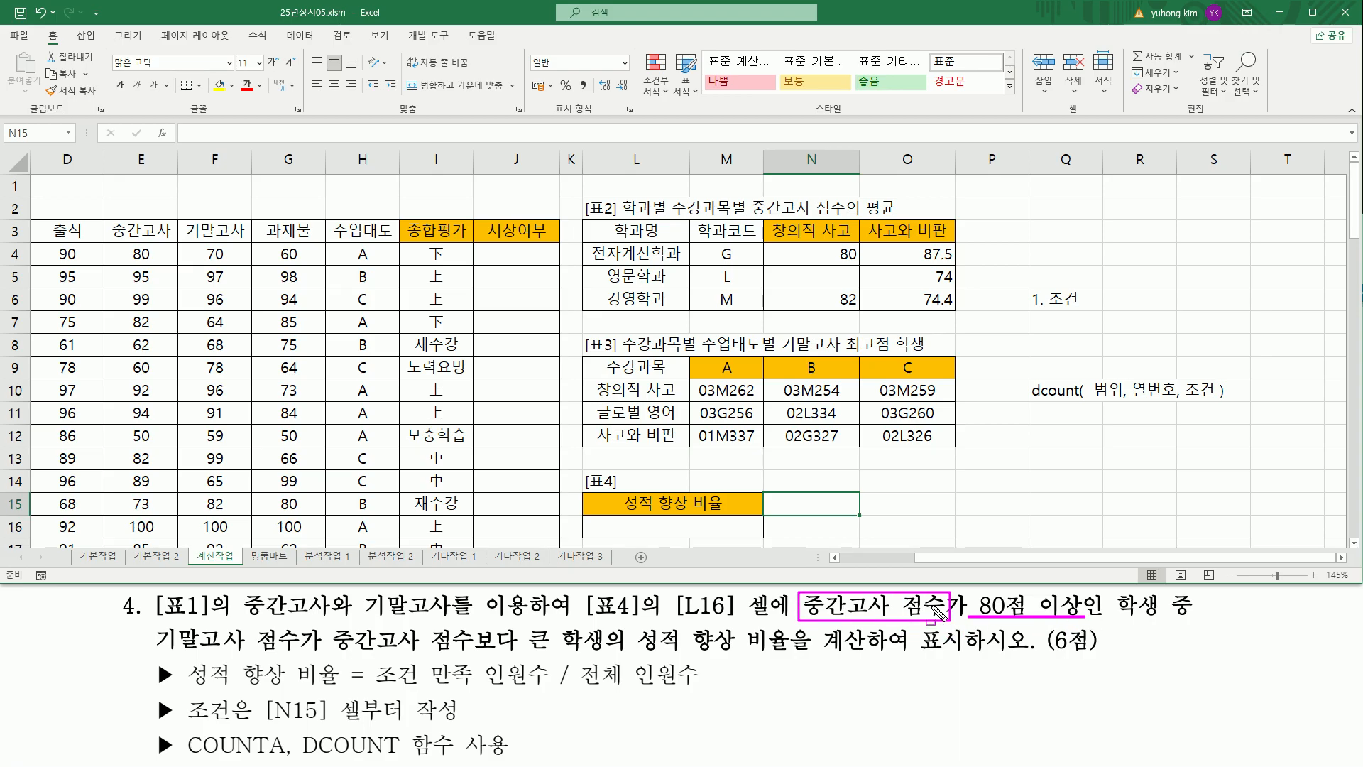
pyautogui.press('Escape')
pyautogui.click(823, 526)
pyautogui.write('>=')
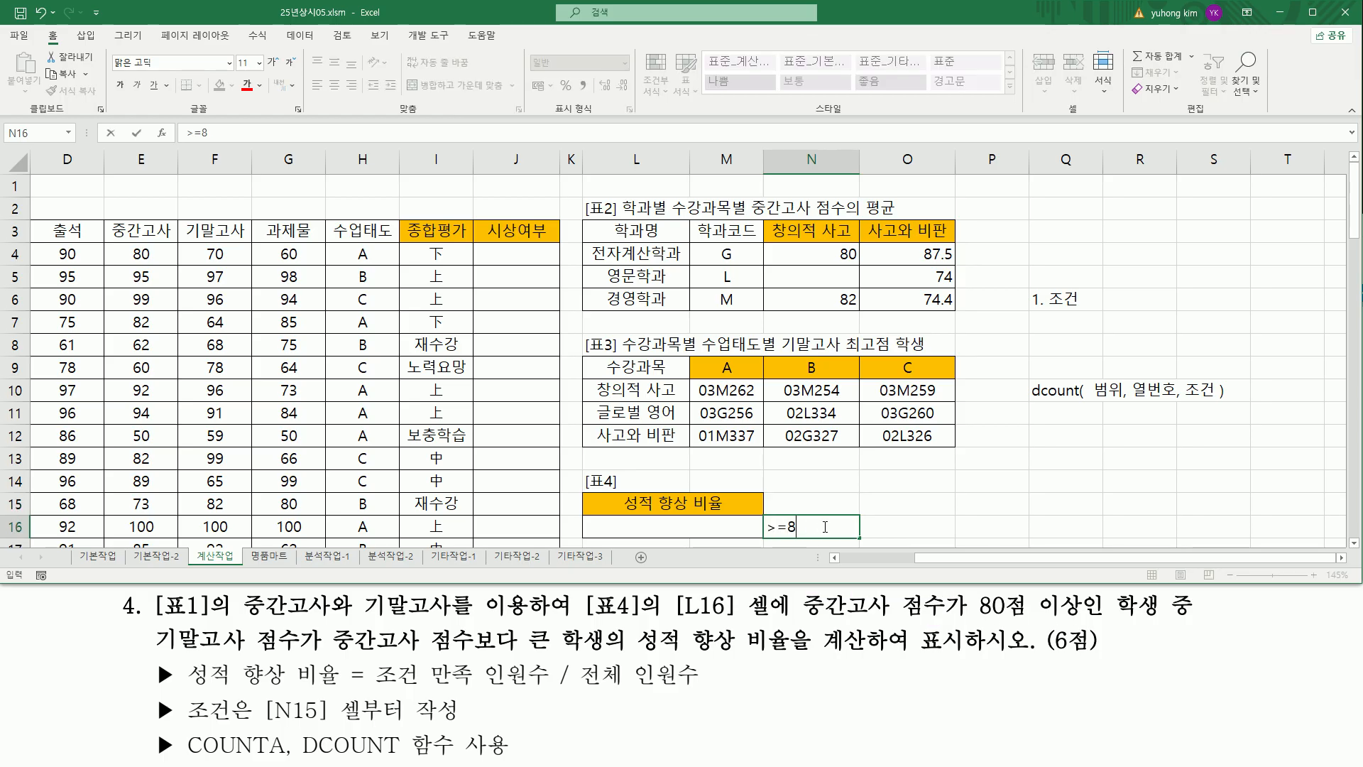
pyautogui.write('80')
pyautogui.press('Up')
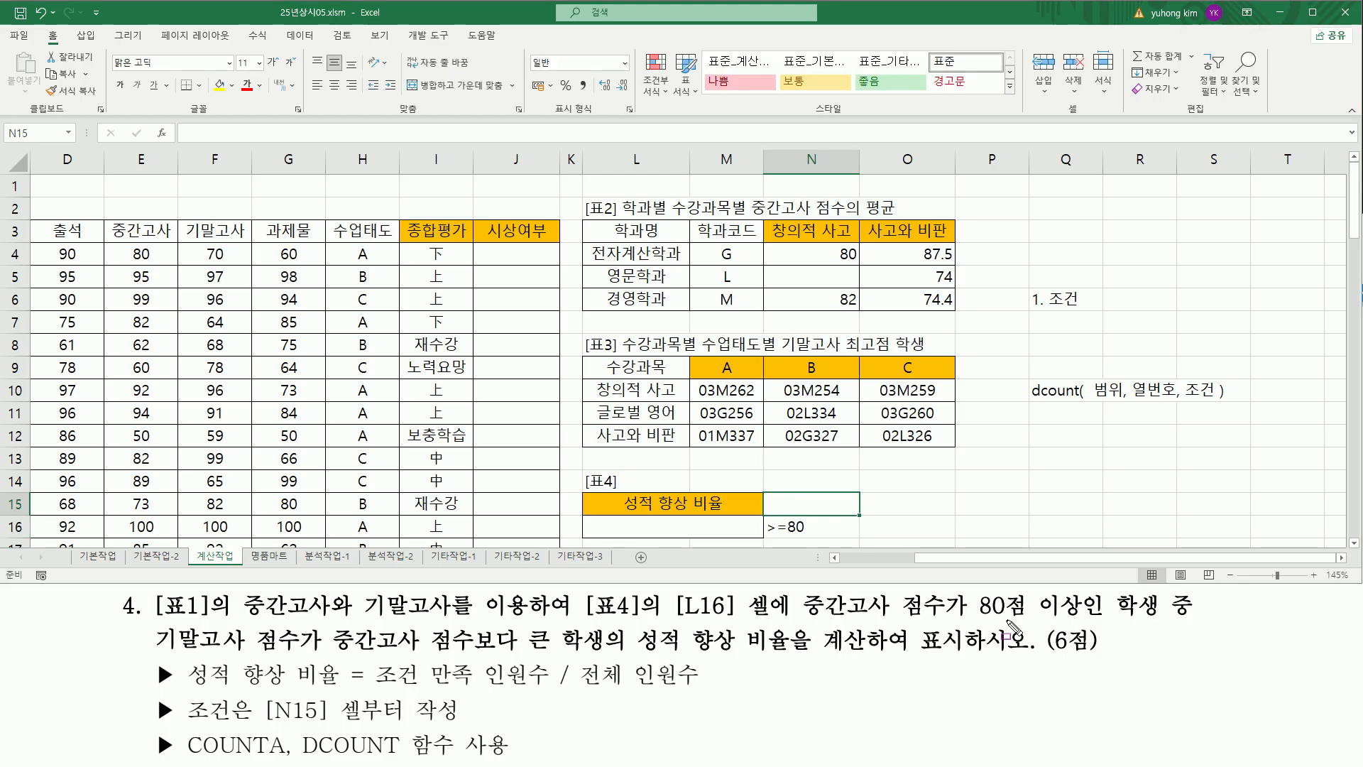
# - Enter the field heading 중간고사 in N15 above the >=80 criterion, matching the [표1] column heading
pyautogui.moveTo(980, 618); pyautogui.dragTo(1081, 615)
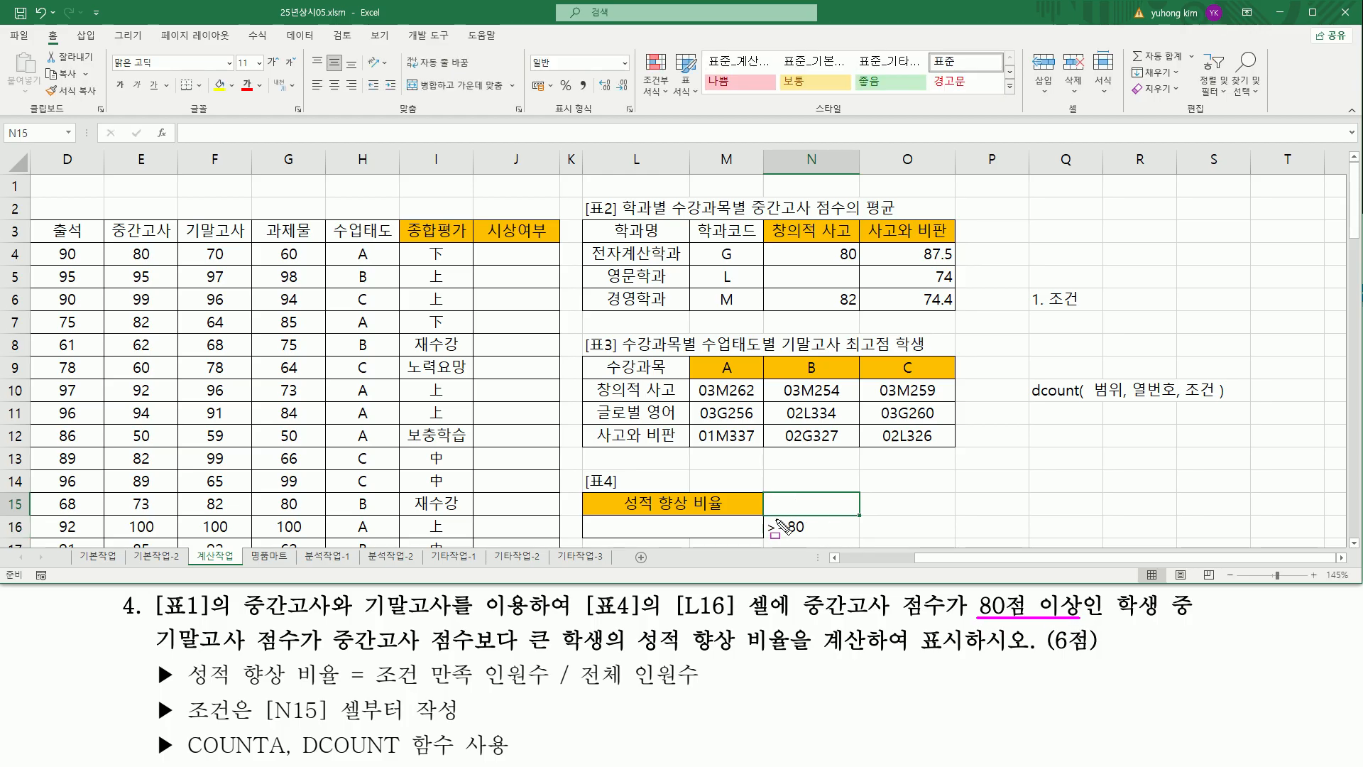
pyautogui.moveTo(803, 594)
pyautogui.mouseDown()
pyautogui.moveTo(838, 616)
pyautogui.moveTo(950, 622)
pyautogui.mouseUp()
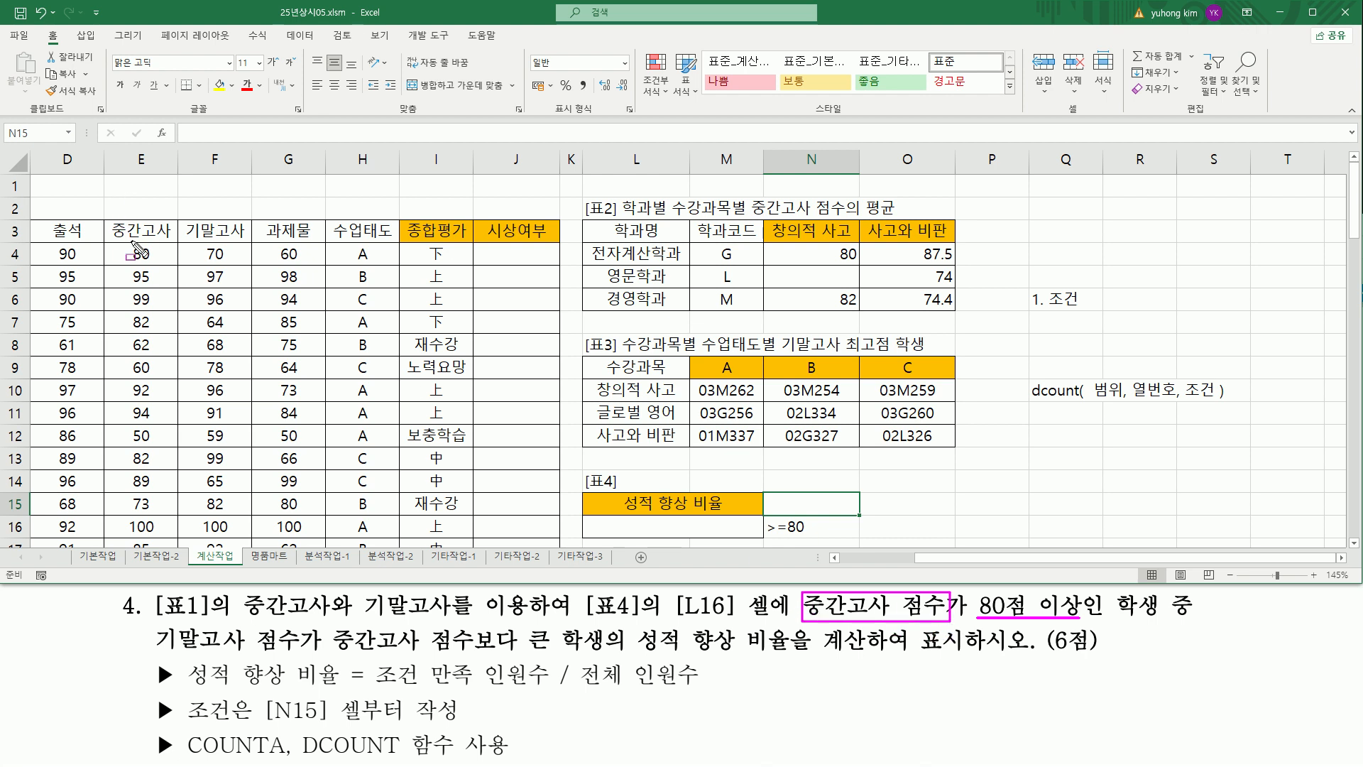
pyautogui.press('e')
pyautogui.moveTo(107, 218); pyautogui.dragTo(172, 242)
pyautogui.press('Escape')
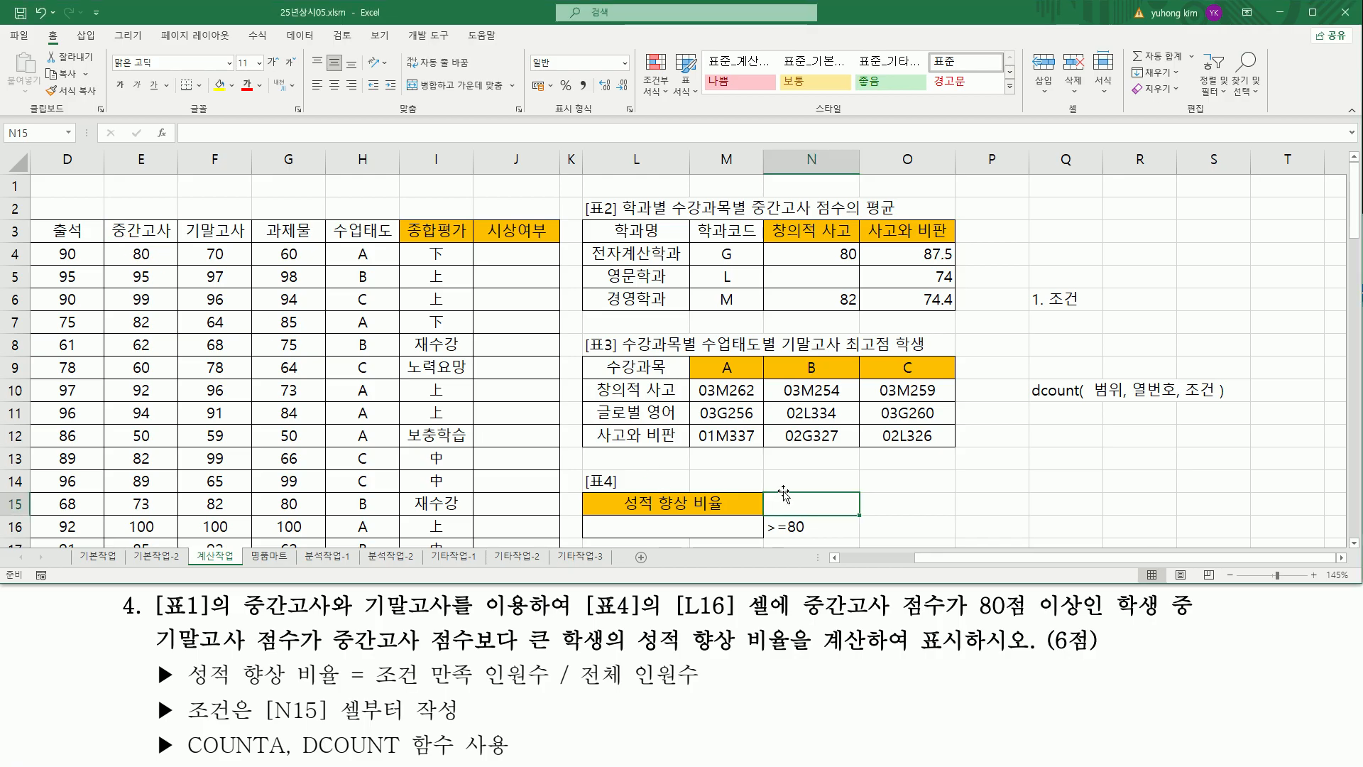
pyautogui.write('중')
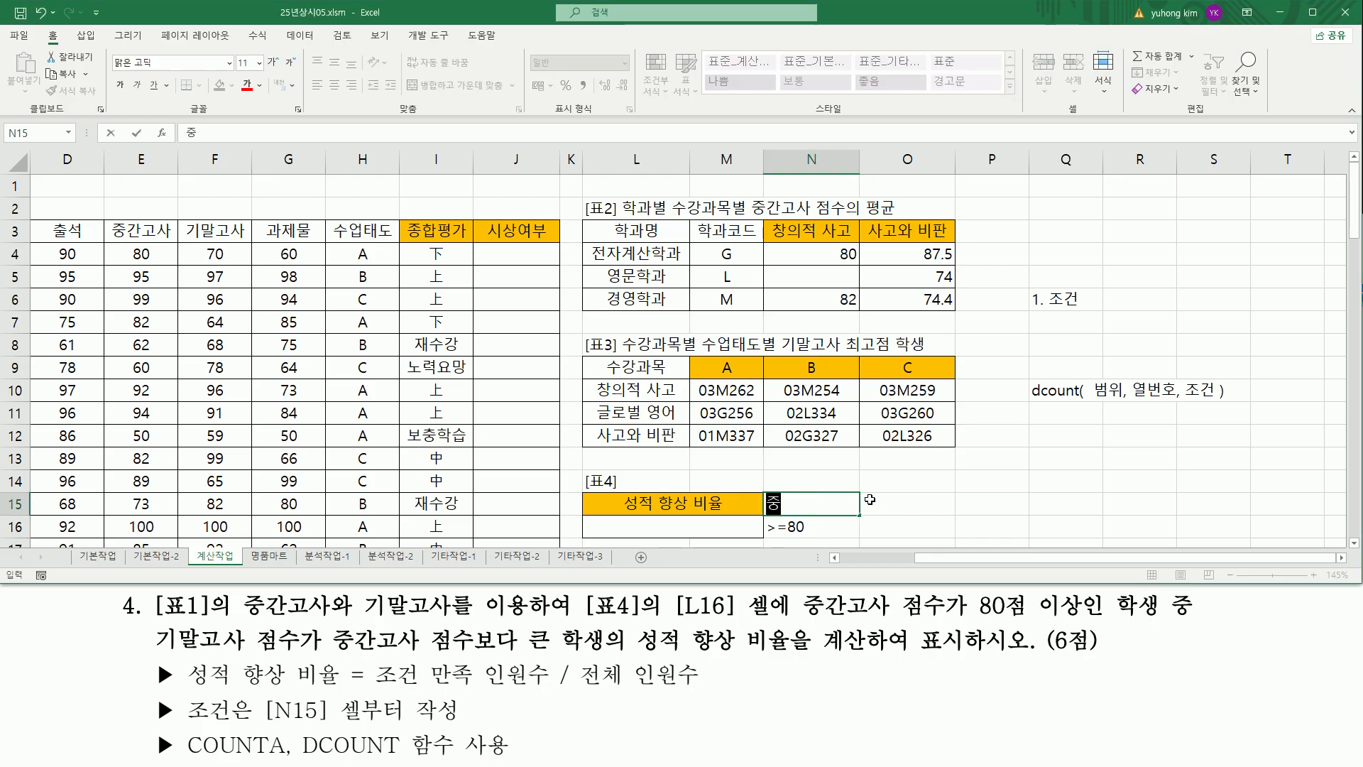
pyautogui.write('고간고사')
pyautogui.press('Return')
pyautogui.click(814, 497)
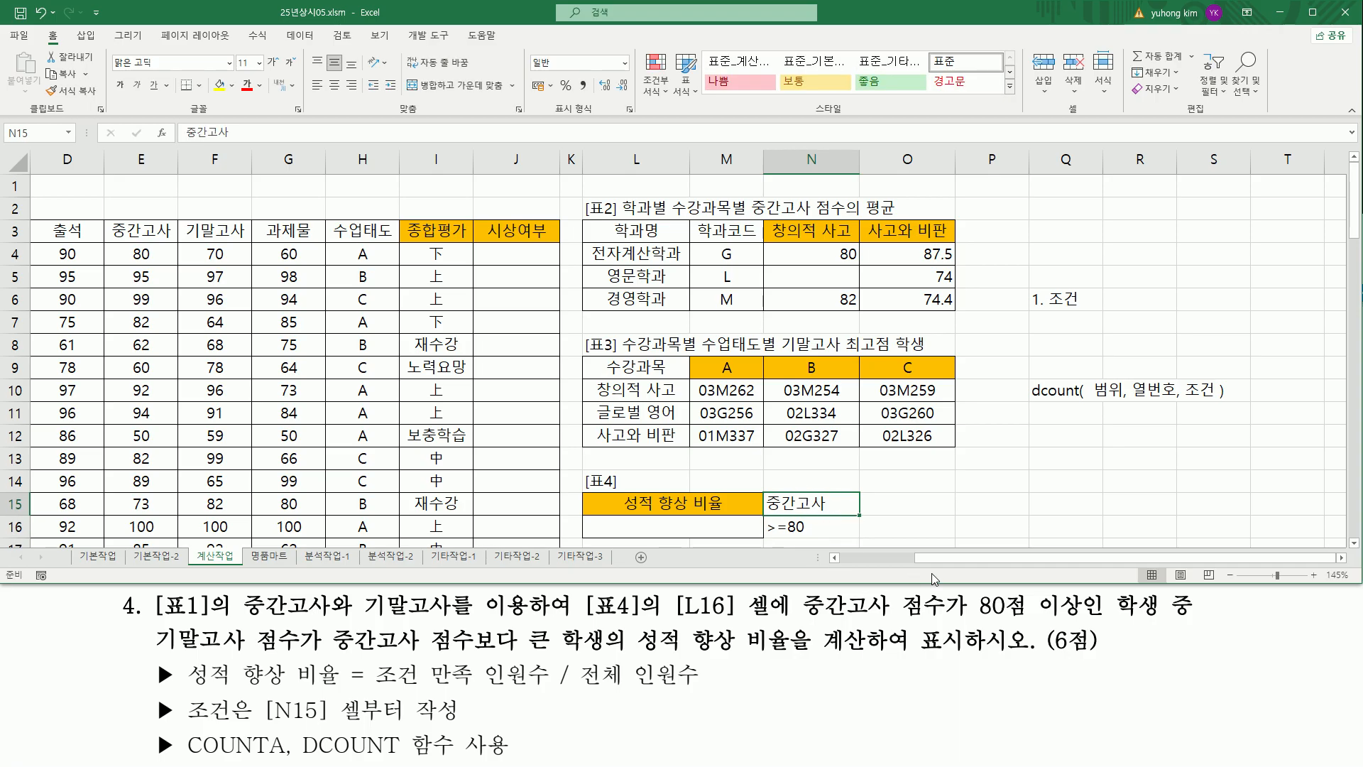
# - Write the criterion formula =F4>E4 in O16 to compare the first student's 기말고사 score with the 중간고사 score
pyautogui.moveTo(161, 660); pyautogui.dragTo(474, 660)
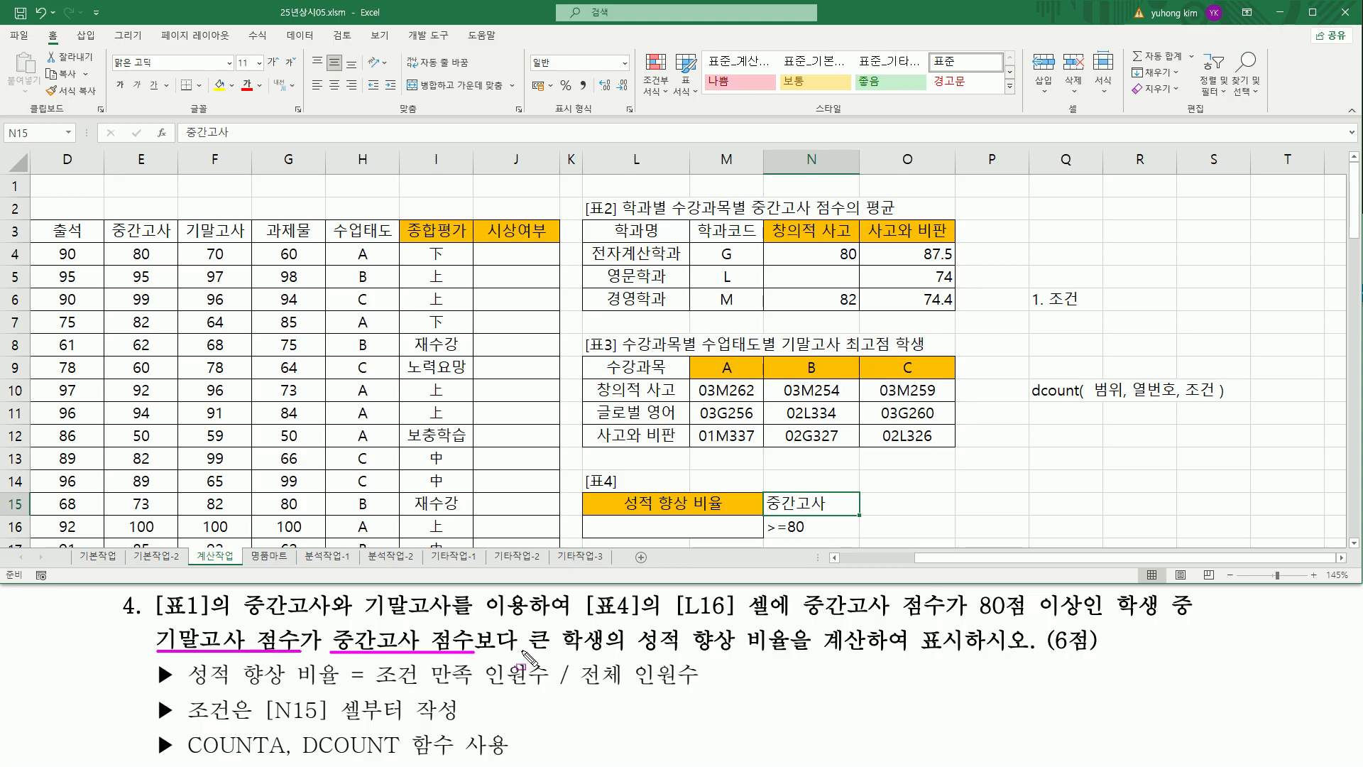
pyautogui.moveTo(529, 623); pyautogui.dragTo(552, 657)
pyautogui.press('Escape')
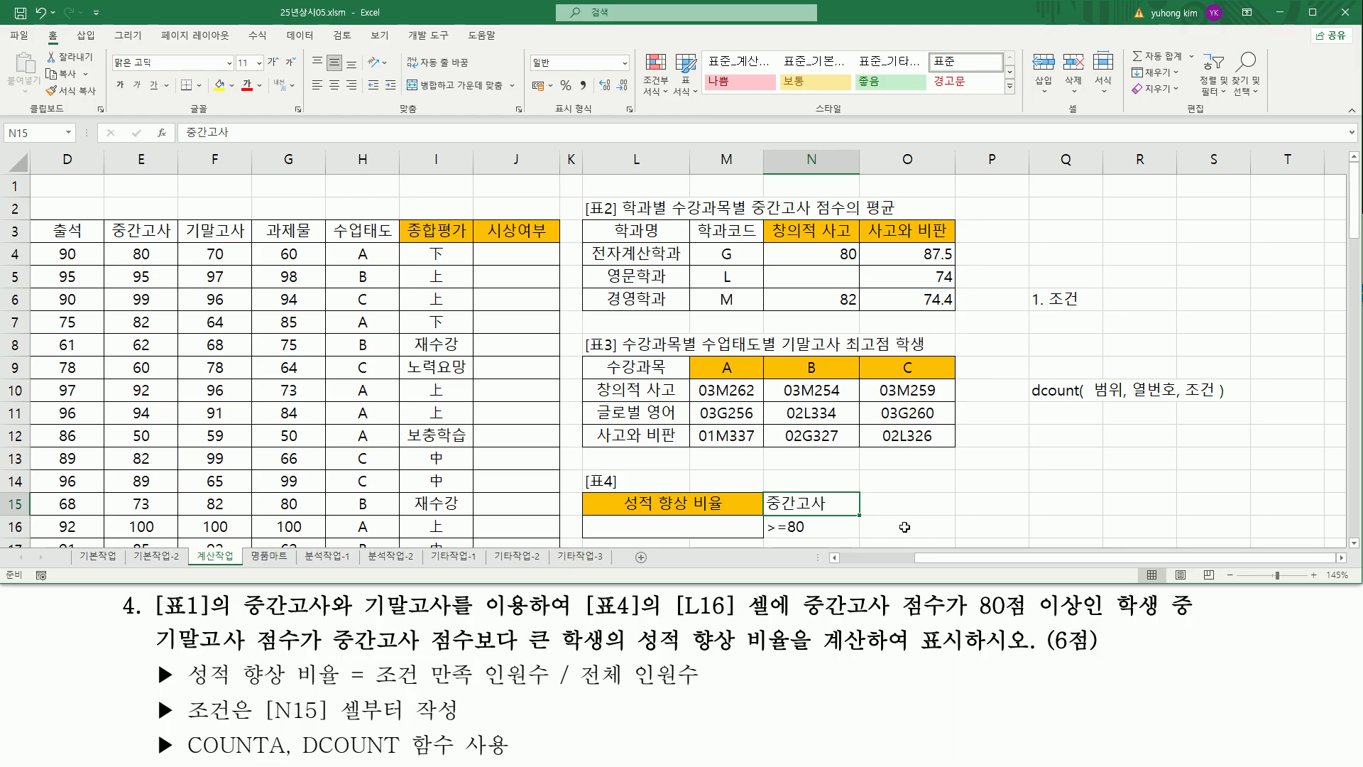
pyautogui.click(934, 522)
pyautogui.write('=')
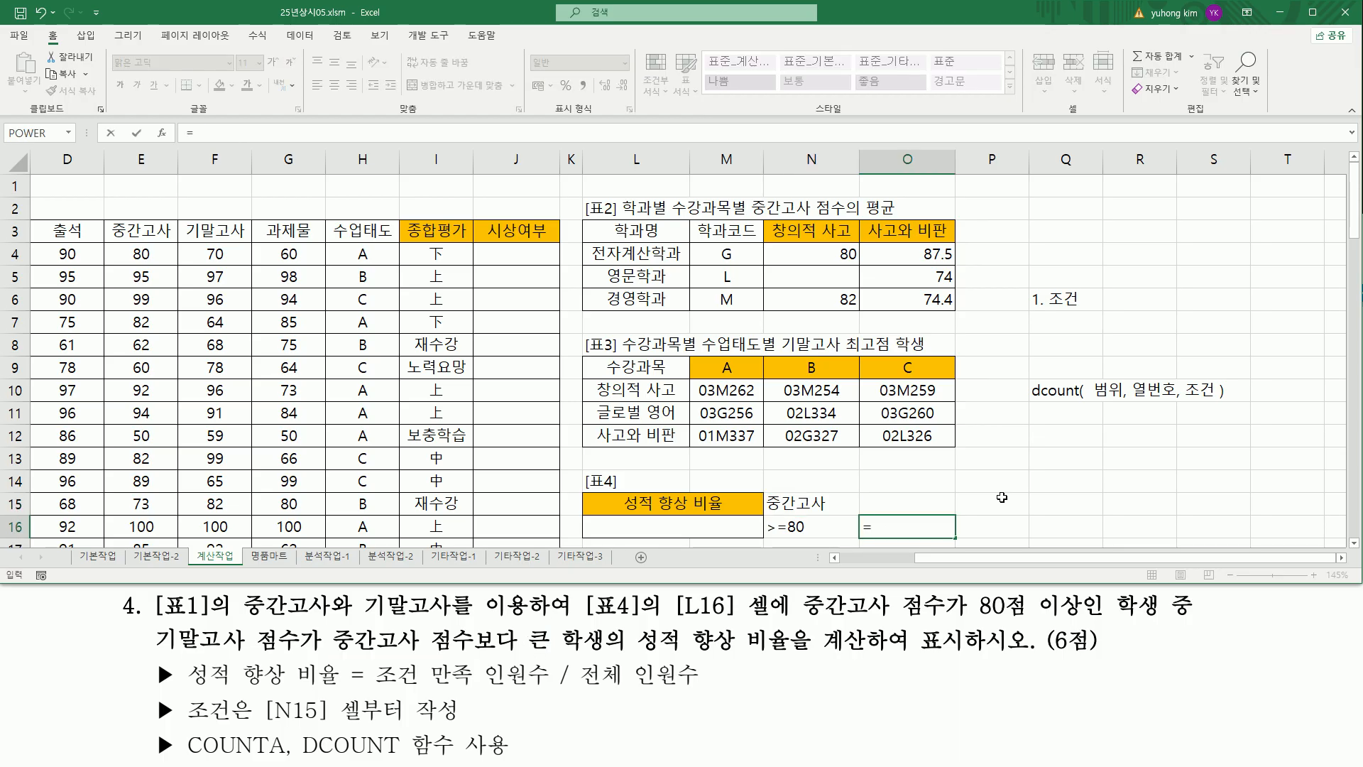
pyautogui.click(197, 256)
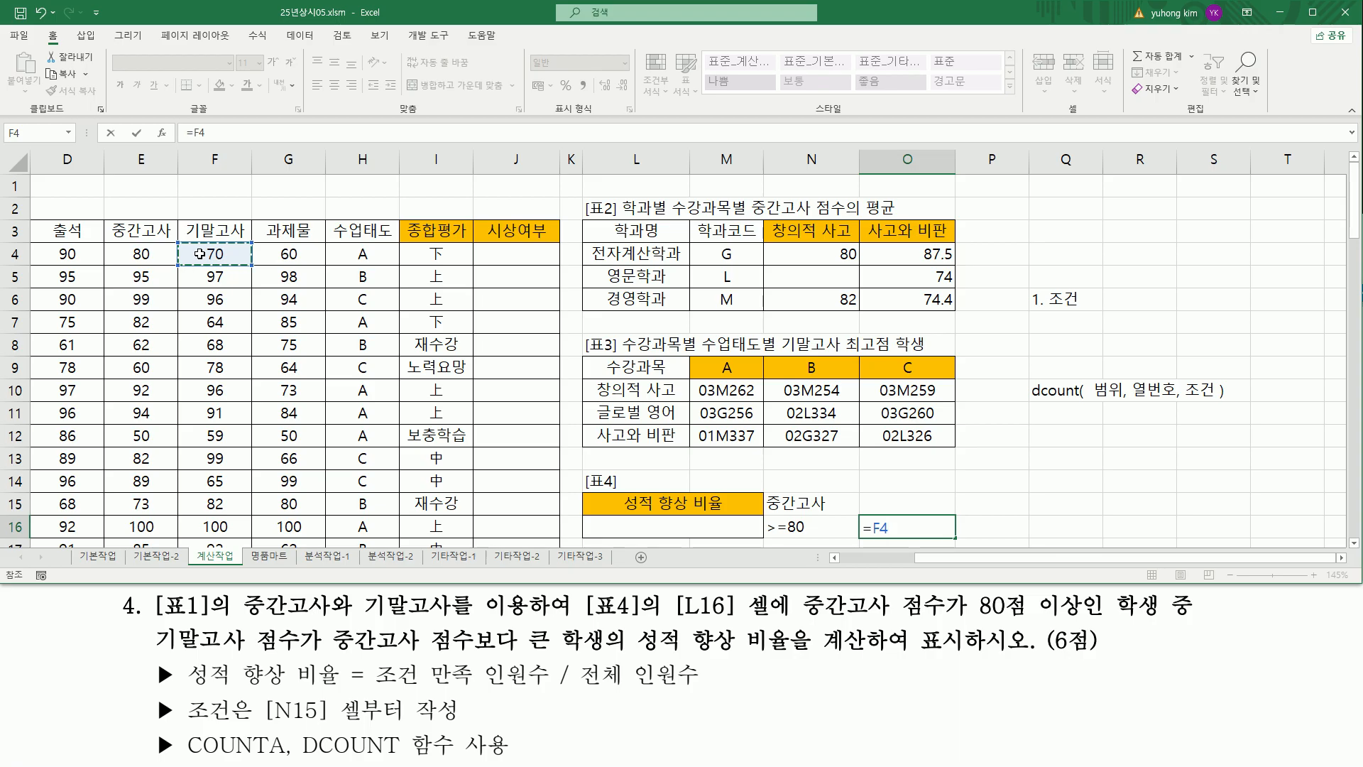
pyautogui.write('>')
pyautogui.click(141, 253)
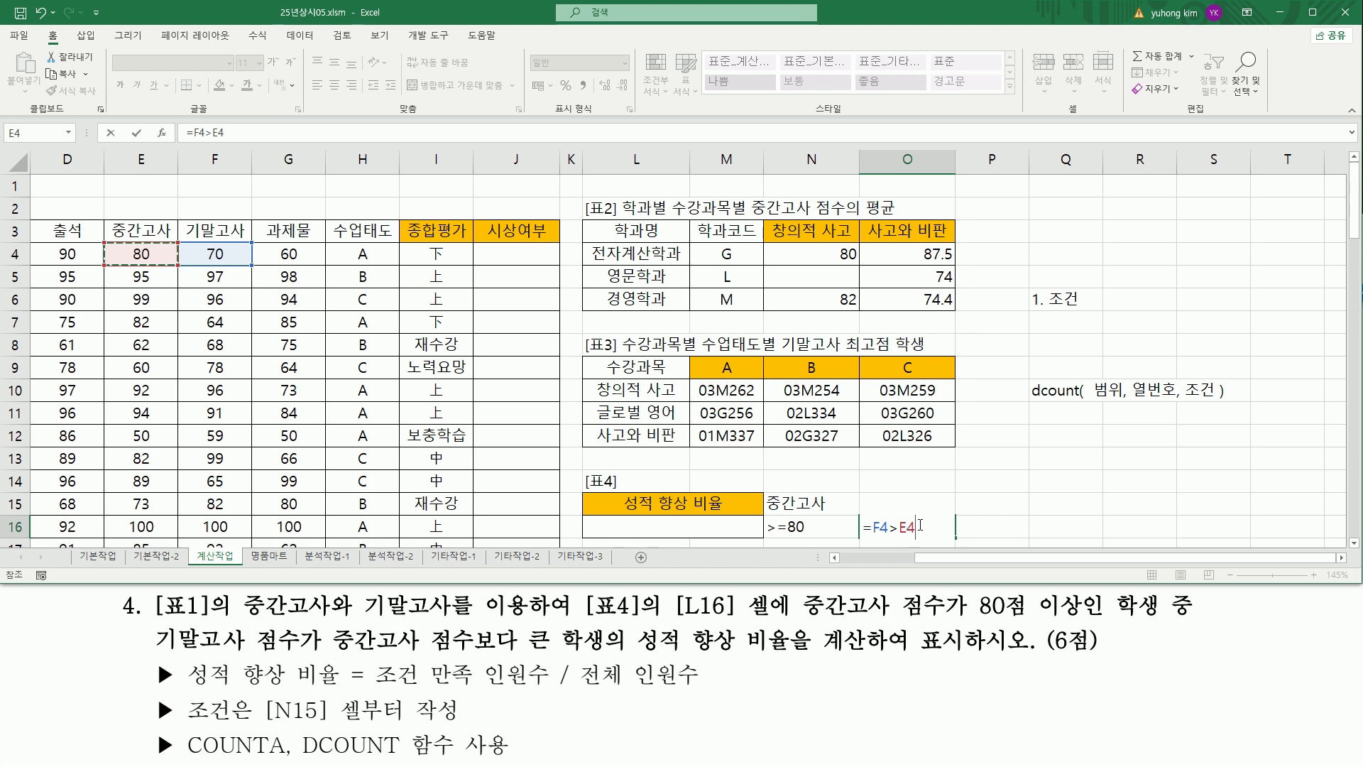
# - Examine how the 중간고사 >=80 criterion and the =F4>E4 comparison relate to the [표1] score columns
pyautogui.moveTo(761, 492); pyautogui.dragTo(830, 513)
pyautogui.moveTo(104, 218); pyautogui.dragTo(177, 546)
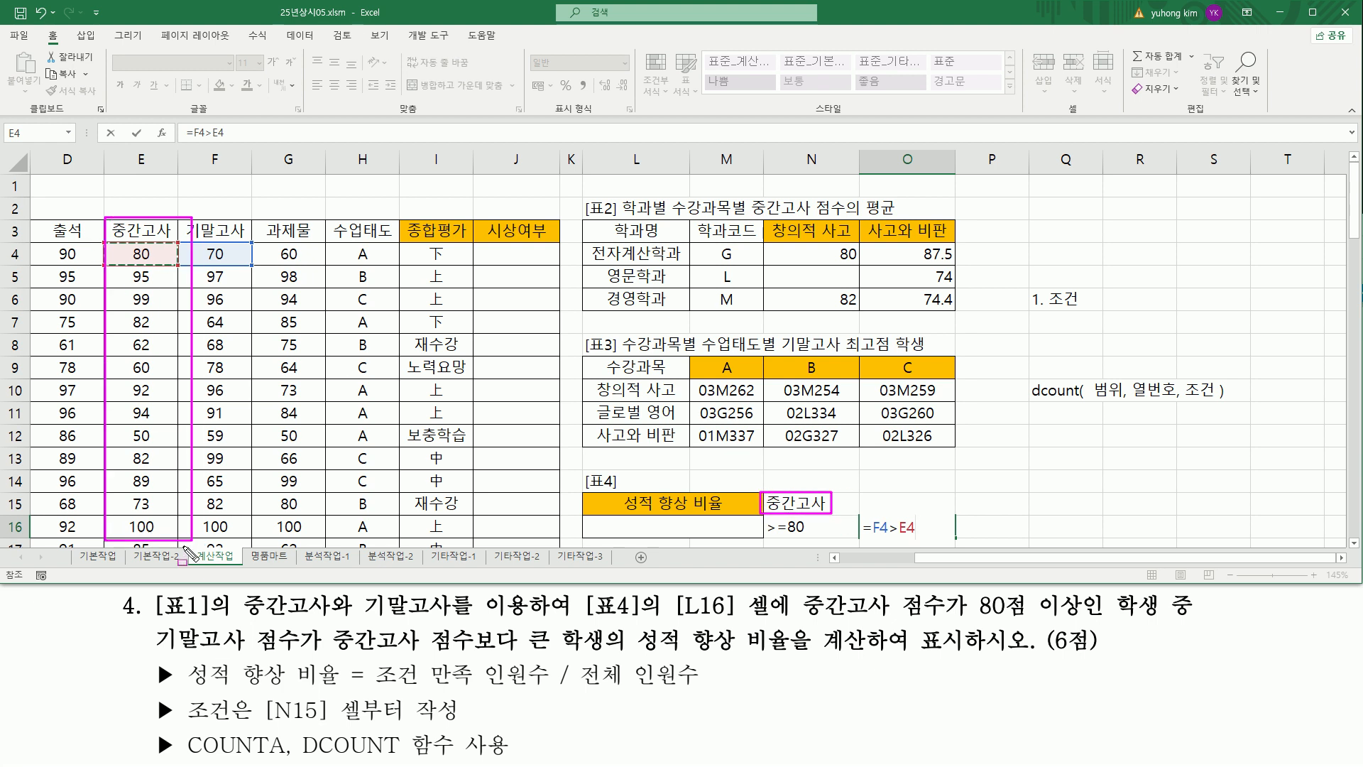
pyautogui.moveTo(766, 534); pyautogui.dragTo(809, 534)
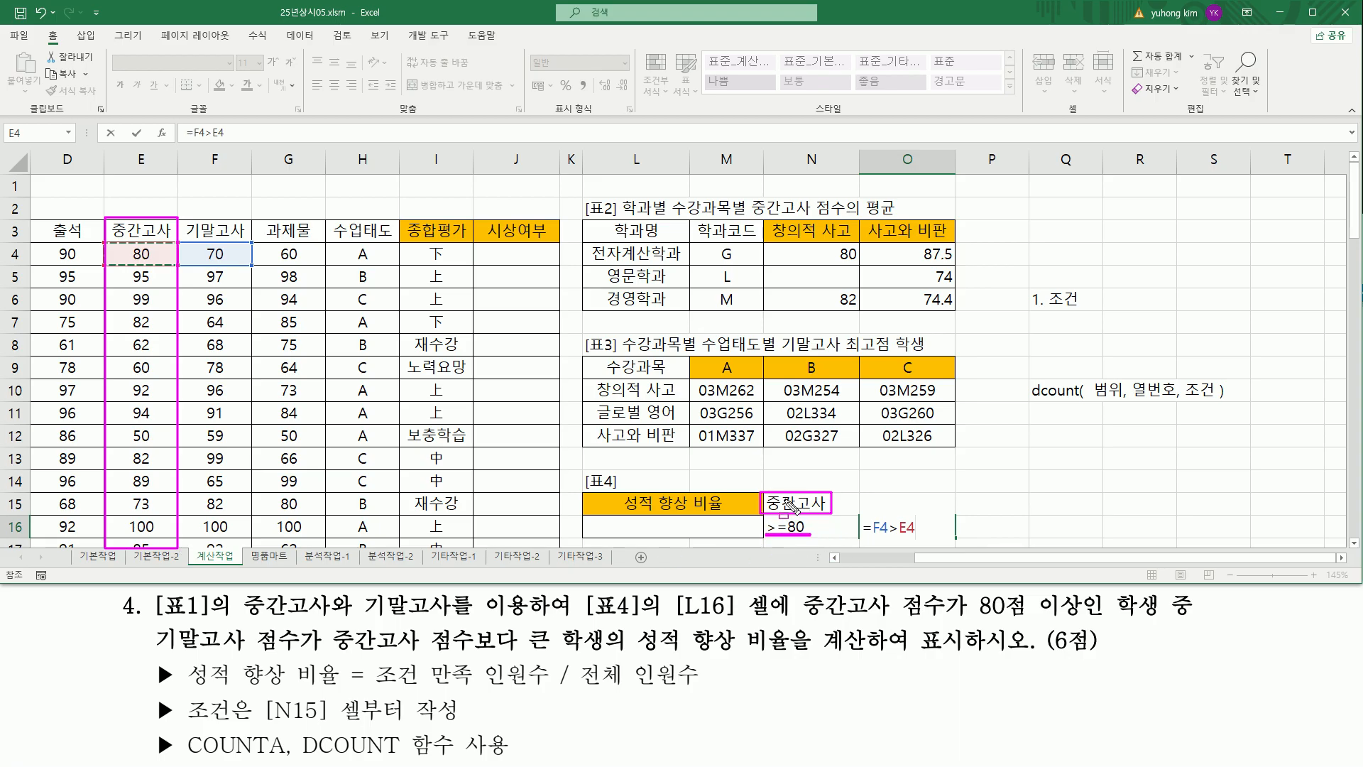
pyautogui.press('Escape')
pyautogui.click(918, 527)
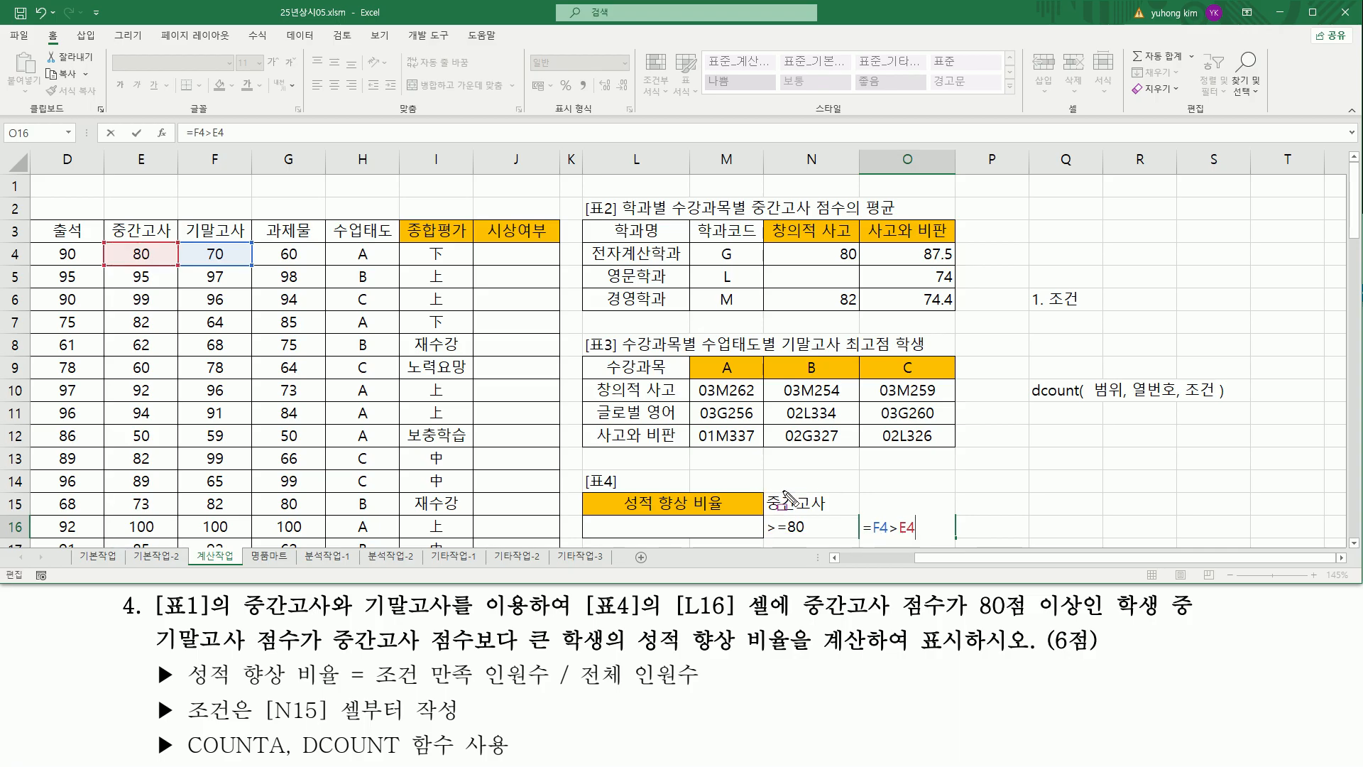
pyautogui.moveTo(202, 262); pyautogui.dragTo(227, 262)
pyautogui.moveTo(123, 262); pyautogui.dragTo(157, 262)
pyautogui.moveTo(862, 534); pyautogui.dragTo(919, 534)
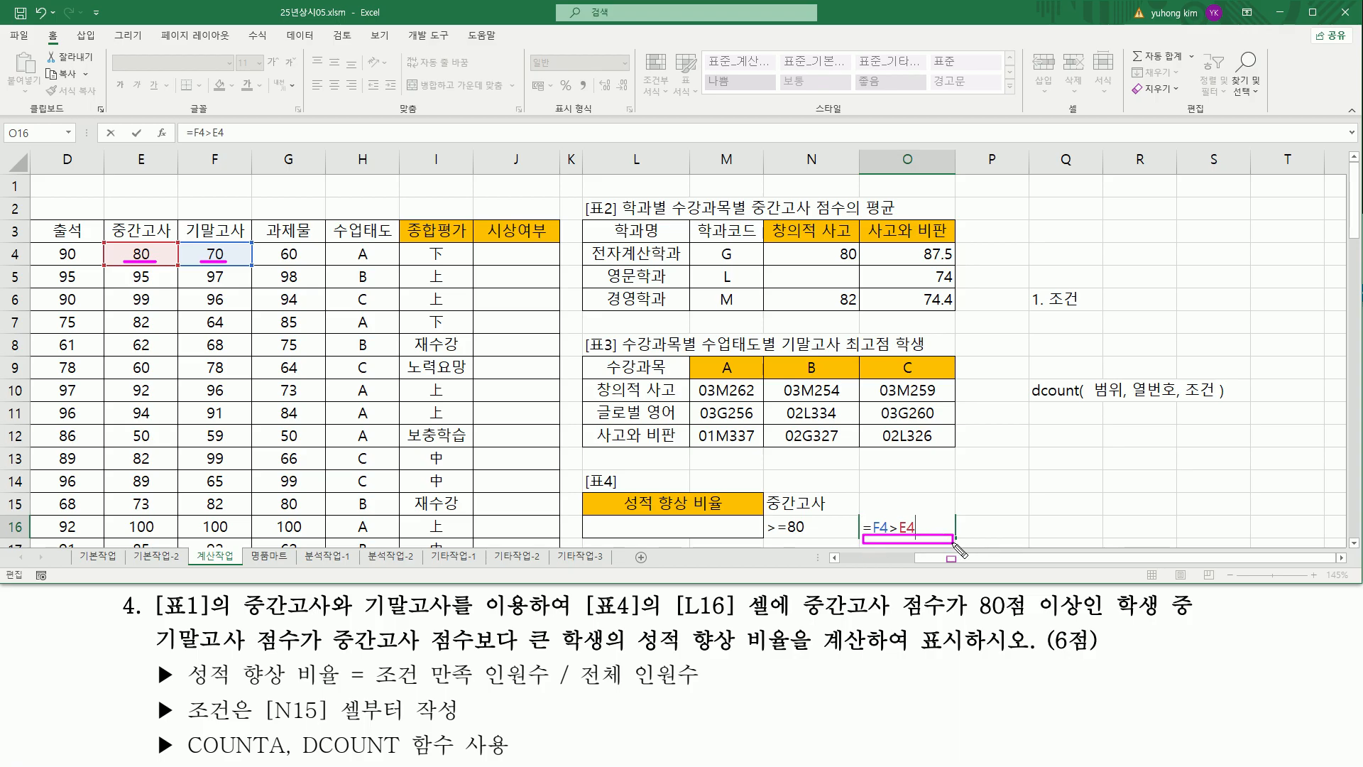
pyautogui.press('Escape')
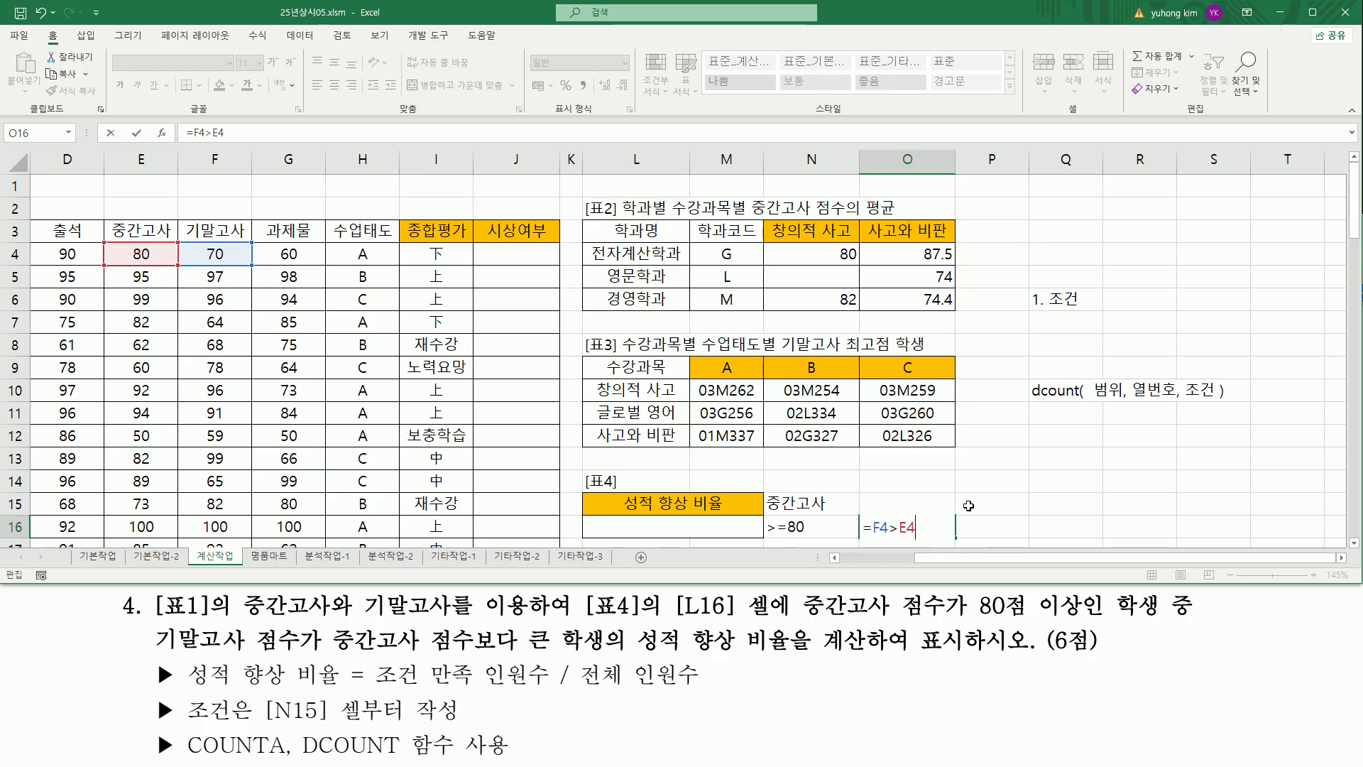
# - Commit the comparison formula in O16 and check the heading cell O15 above it
pyautogui.hotkey('ctrl', 'Return')
pyautogui.scroll(-1, 969, 505)
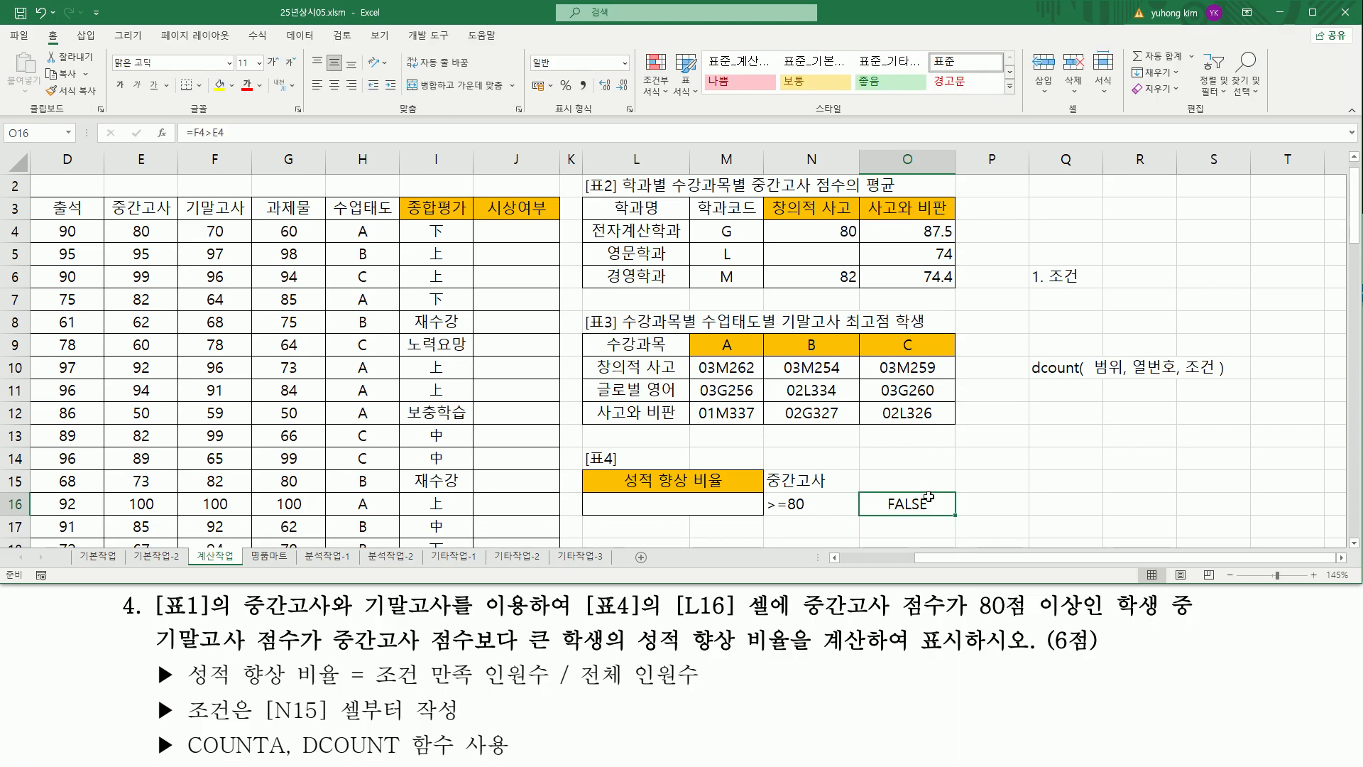
pyautogui.moveTo(872, 470); pyautogui.dragTo(937, 487)
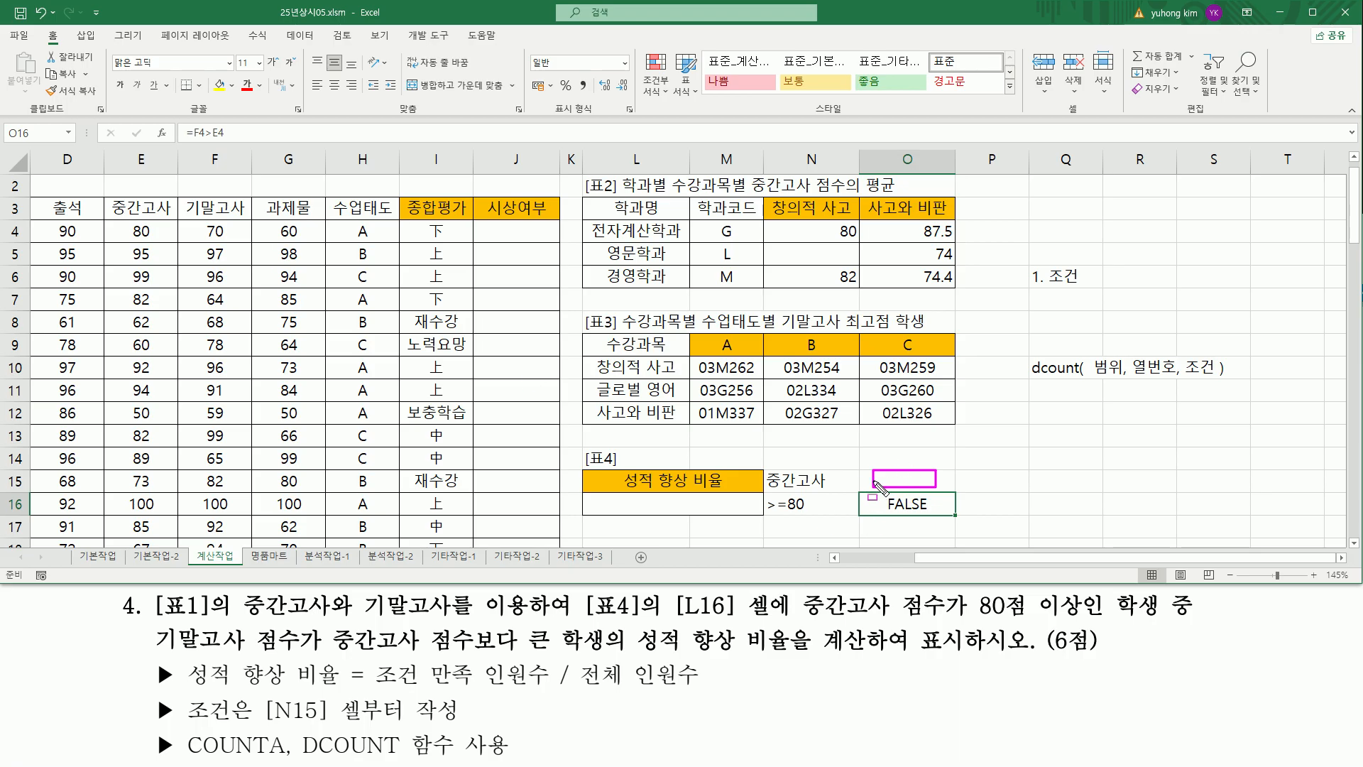
pyautogui.press('Escape')
pyautogui.click(804, 457)
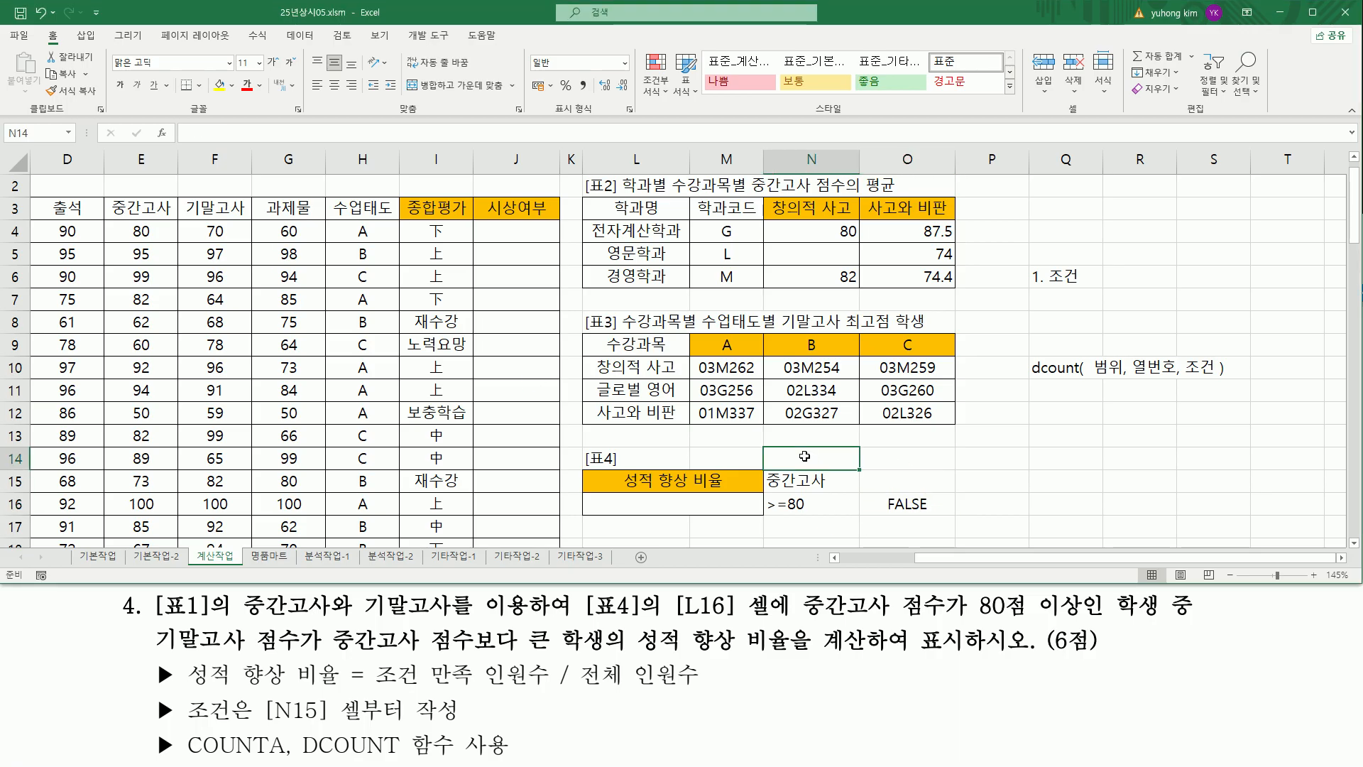
# - Enter the note "2. 제목까지 블록" in Q7, below the "1. 조건" note
pyautogui.moveTo(1045, 265); pyautogui.dragTo(1085, 287)
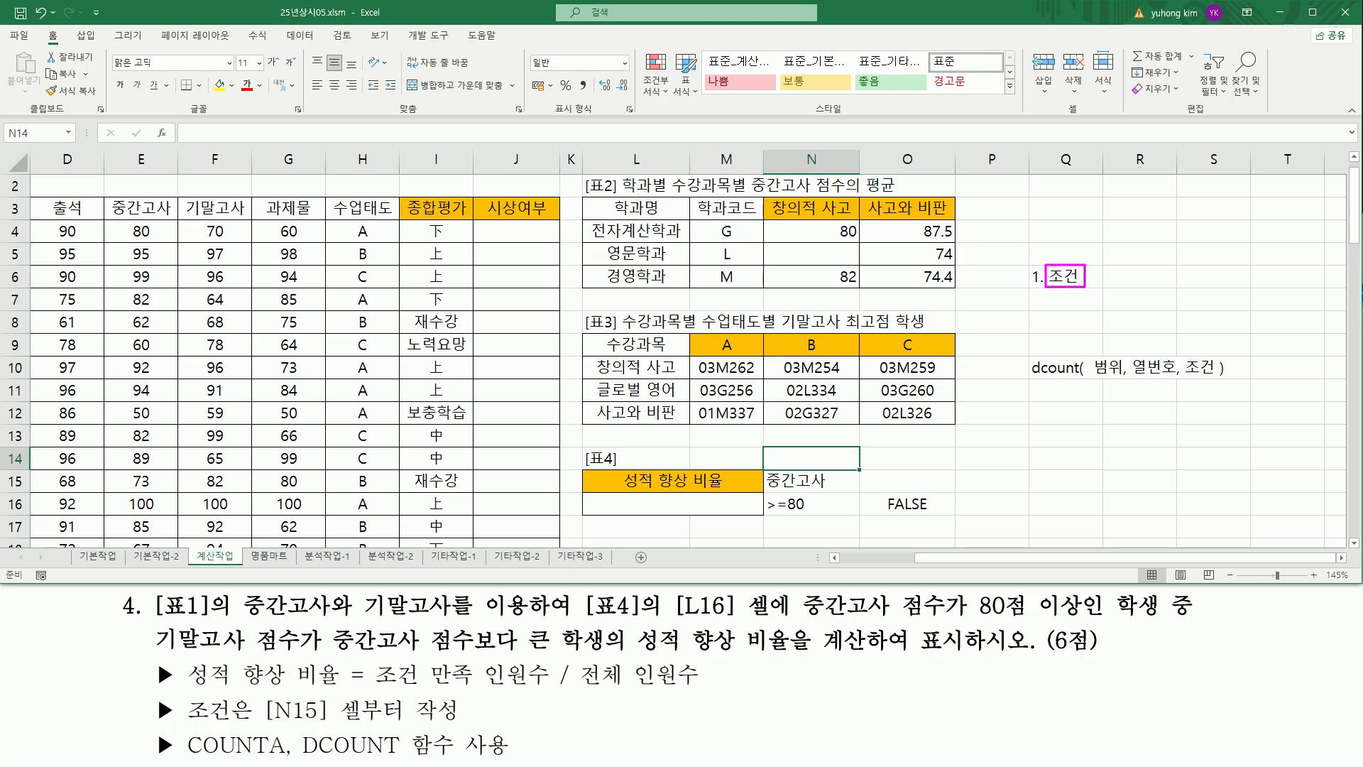
pyautogui.click(1054, 296)
pyautogui.write('2.')
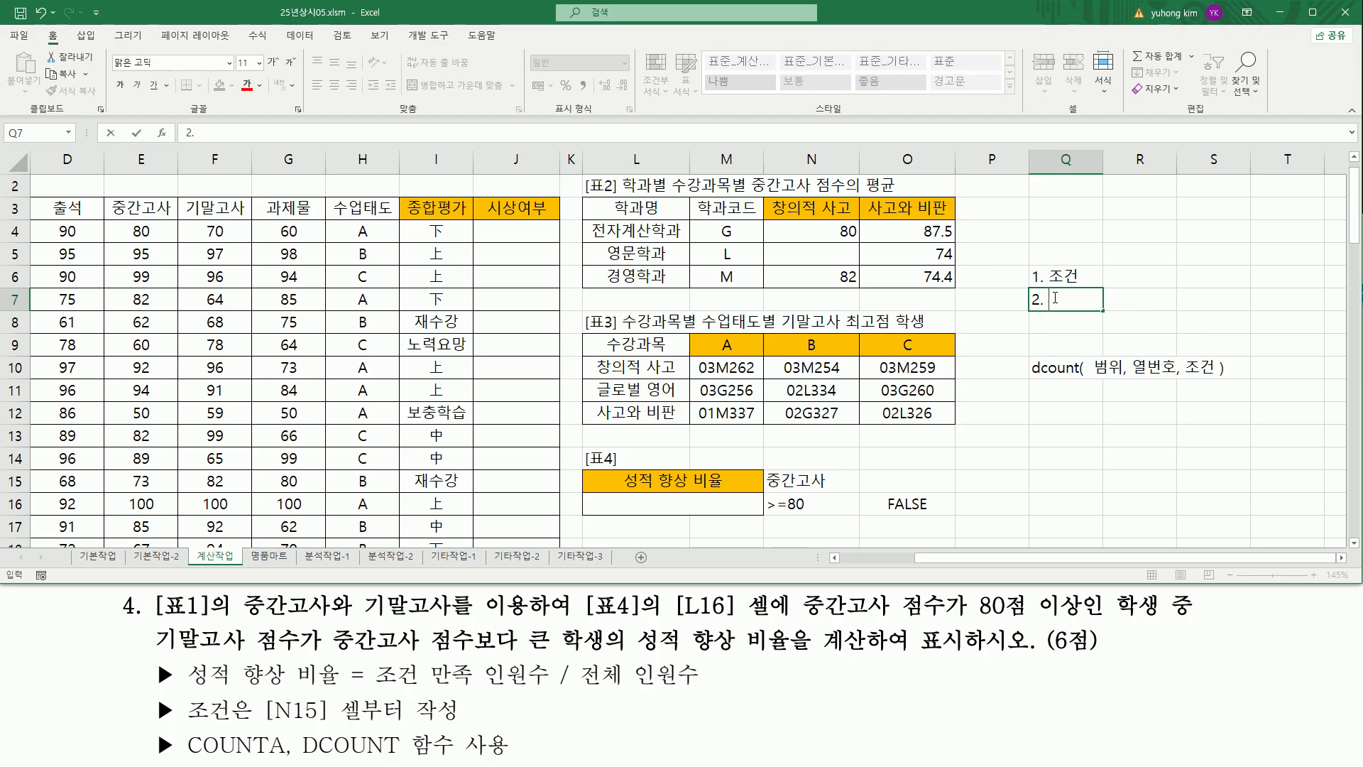
pyautogui.write('제모')
pyautogui.write('까지 ')
pyautogui.write('블럭')
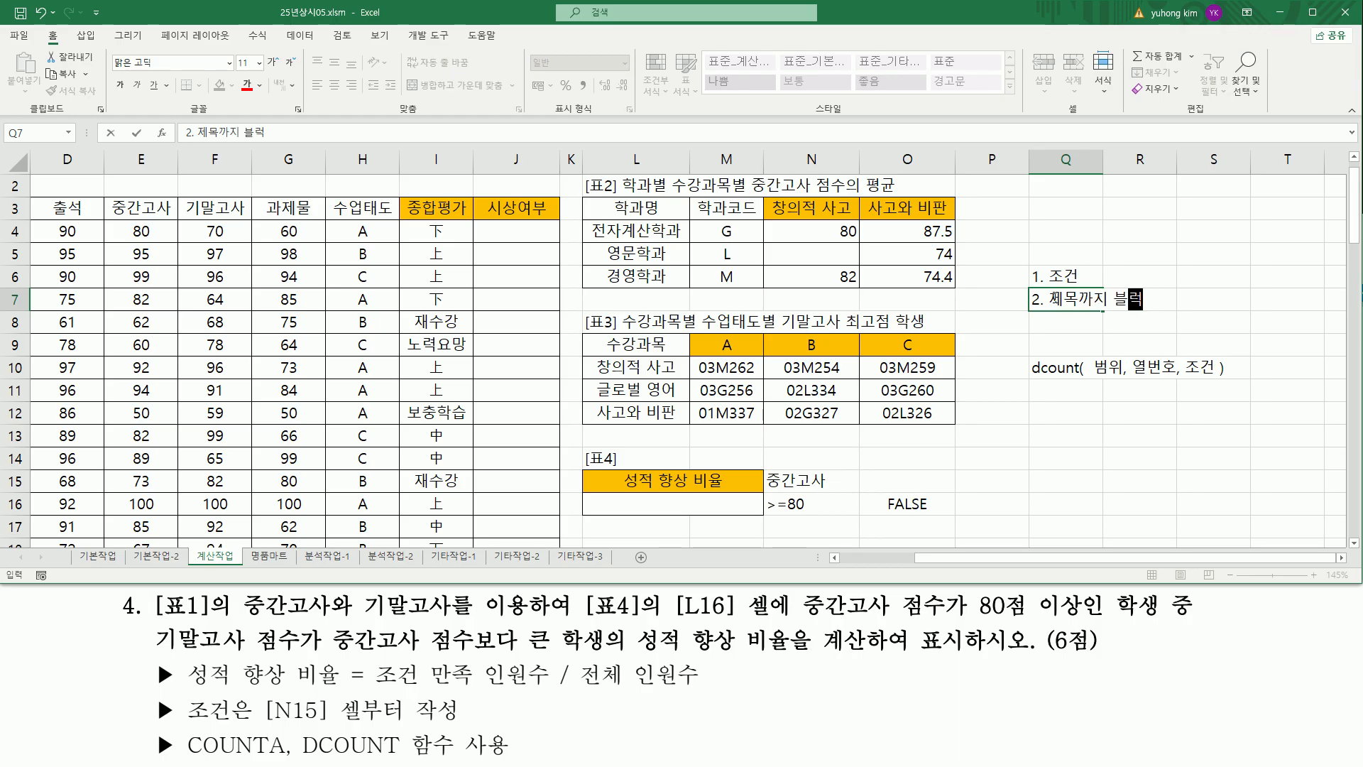
pyautogui.press('BackSpace')
pyautogui.write('록')
pyautogui.press('Return')
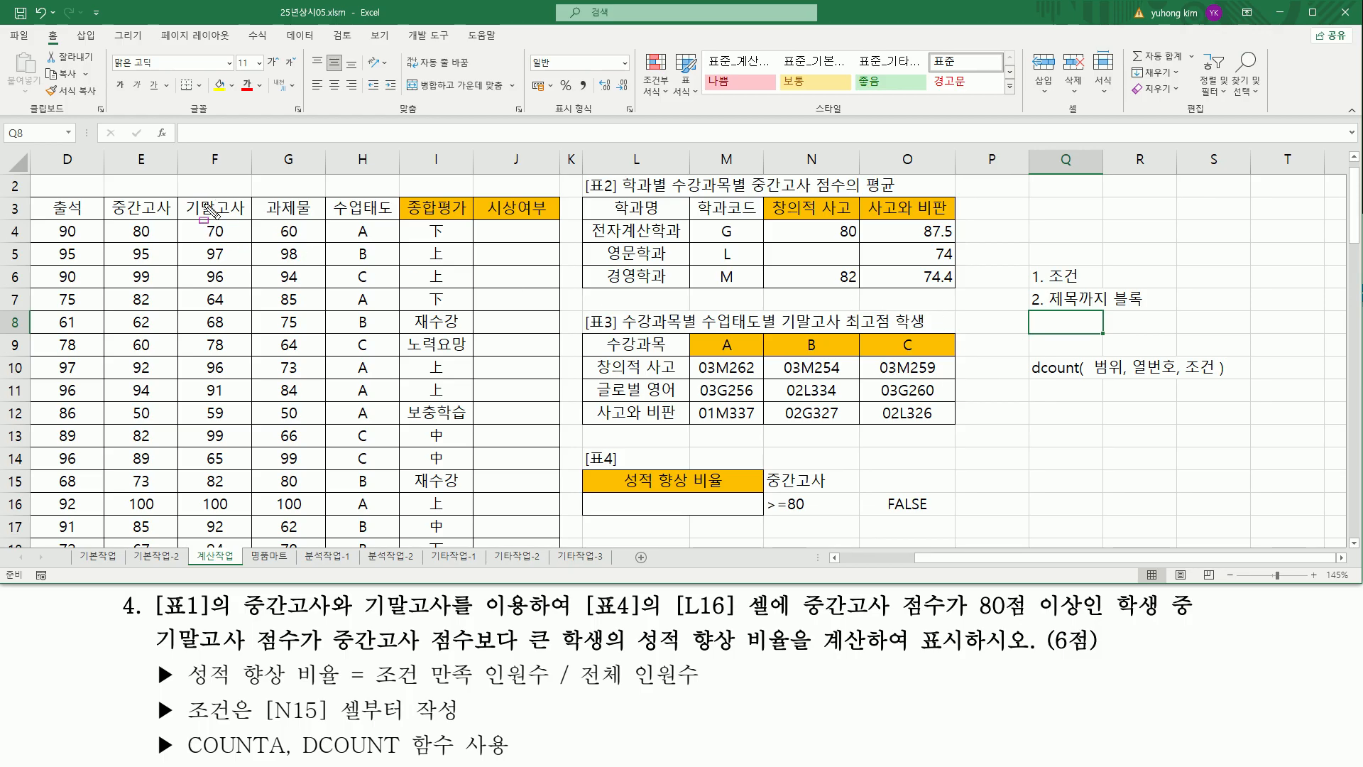
# - Examine how the "제목까지 블록" note applies to the DCOUNT syntax and the 기말고사 column with its heading
pyautogui.moveTo(192, 220)
pyautogui.mouseDown()
pyautogui.moveTo(241, 554)
pyautogui.moveTo(236, 540)
pyautogui.mouseUp()
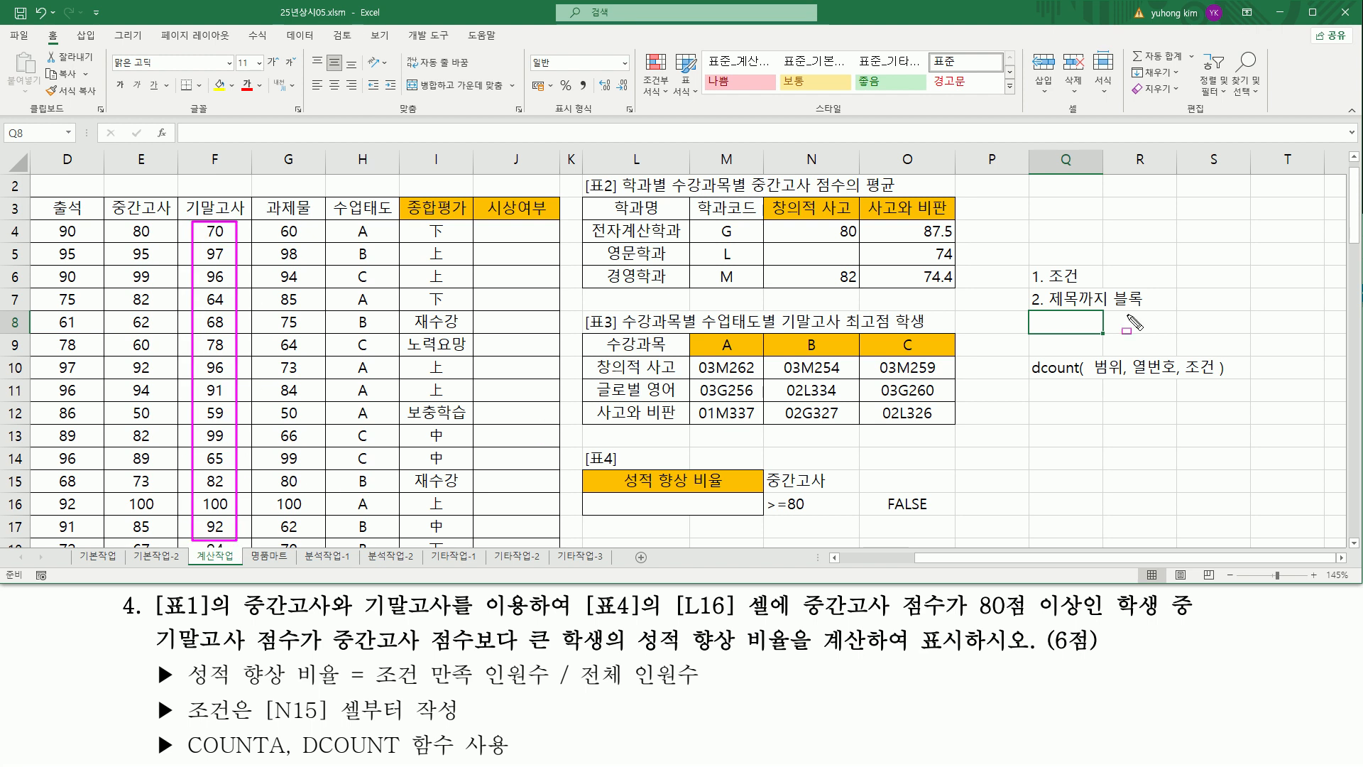
pyautogui.moveTo(1031, 381); pyautogui.dragTo(1227, 379)
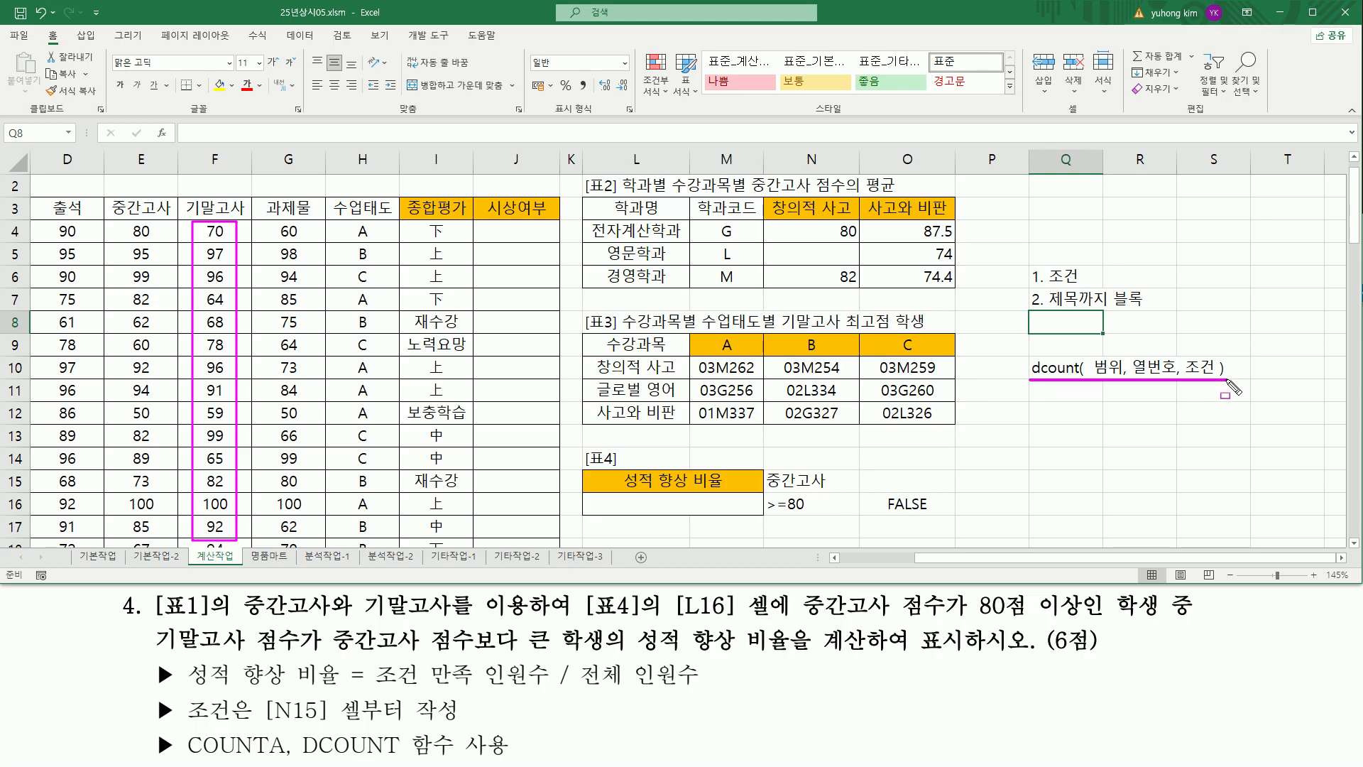
pyautogui.moveTo(1045, 289); pyautogui.dragTo(1141, 310)
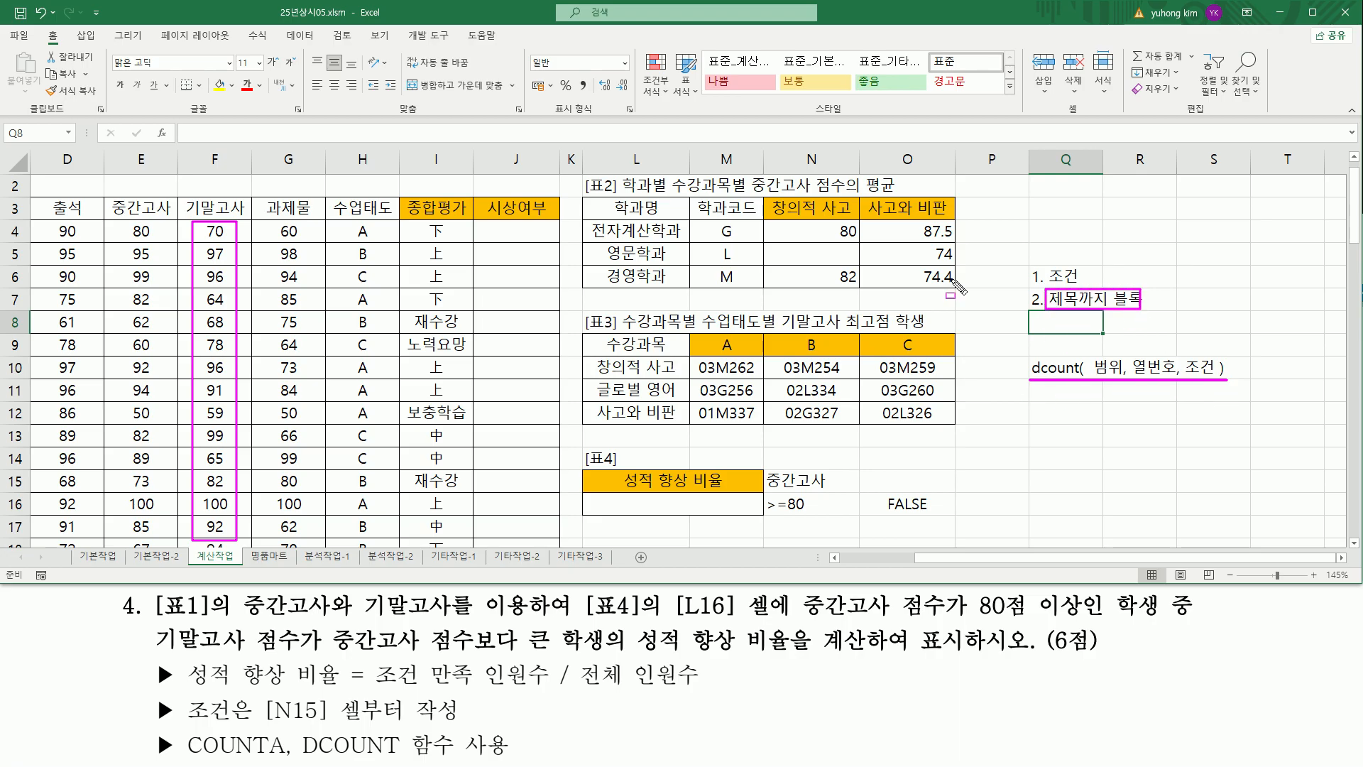
pyautogui.moveTo(179, 198)
pyautogui.mouseDown()
pyautogui.moveTo(262, 238)
pyautogui.moveTo(252, 548)
pyautogui.mouseUp()
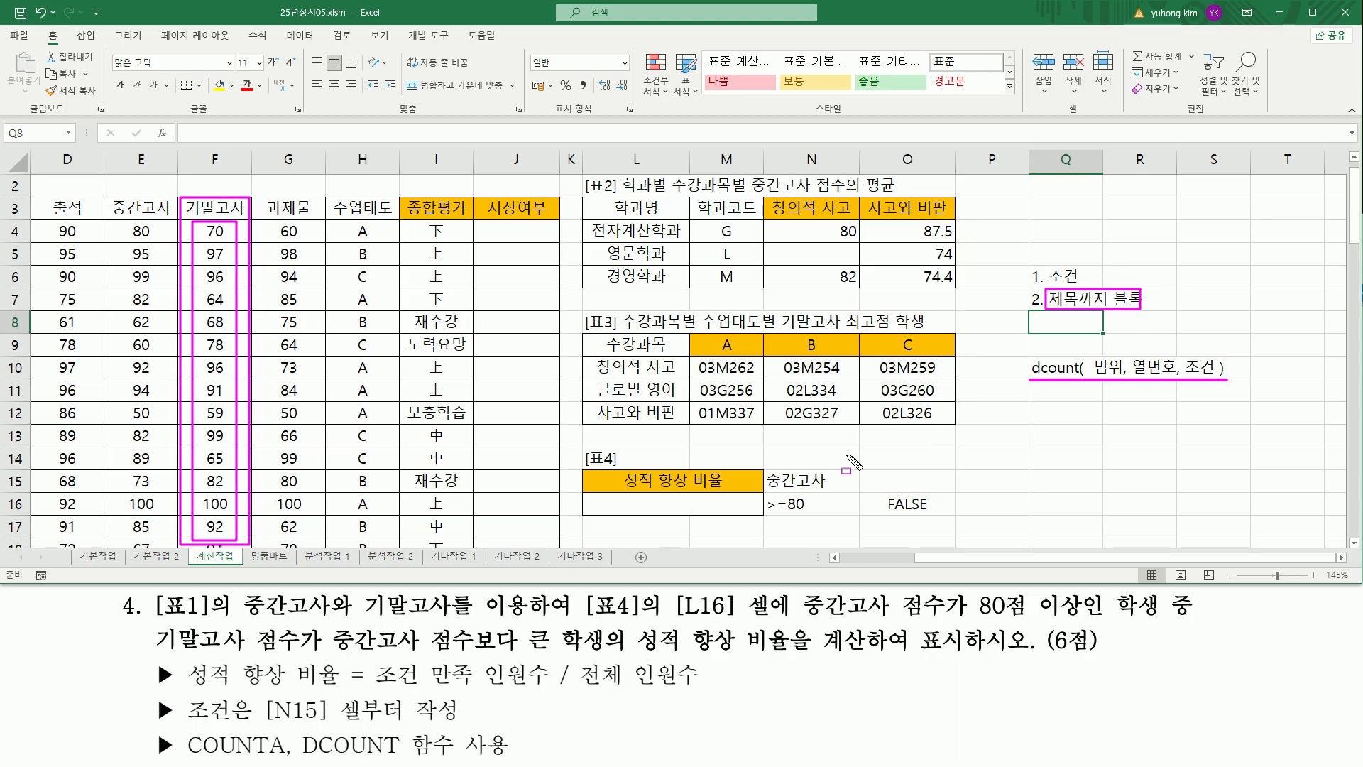
pyautogui.press('Escape')
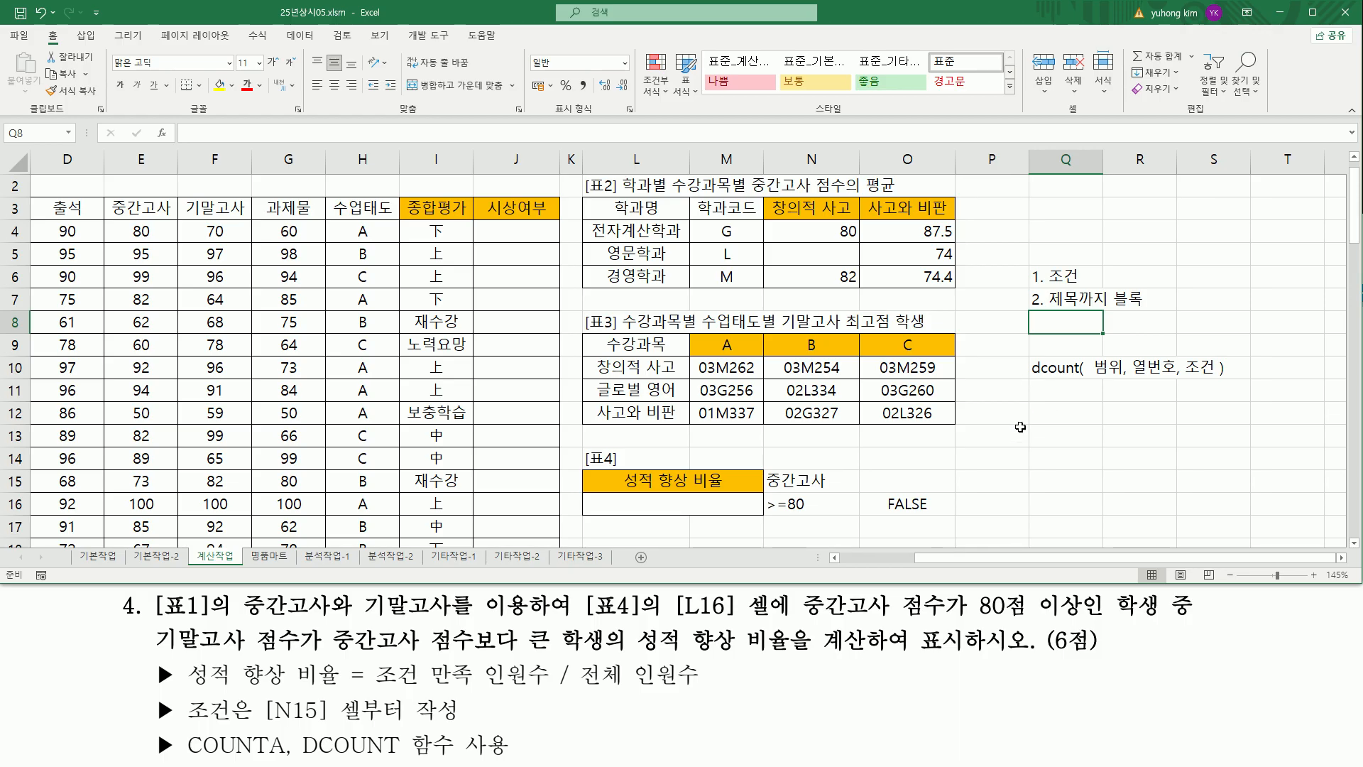
# - Examine how DCOUNT's range and criteria arguments map to [표1] and N15:O16, and how the table's columns are numbered
pyautogui.moveTo(1012, 559); pyautogui.dragTo(852, 568)
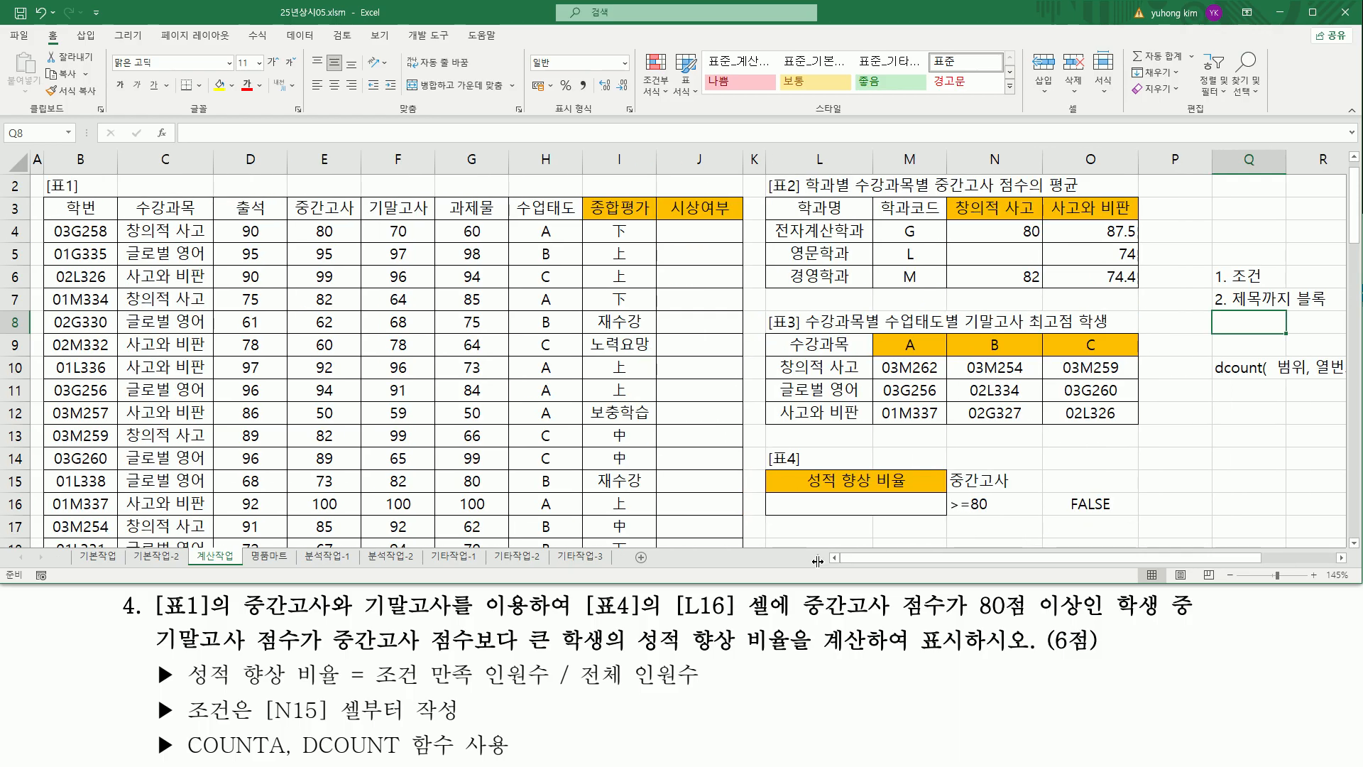
pyautogui.hotkey('ctrl', '2')
pyautogui.moveTo(1275, 382); pyautogui.dragTo(1310, 380)
pyautogui.moveTo(46, 200)
pyautogui.mouseDown()
pyautogui.moveTo(771, 524)
pyautogui.moveTo(742, 549)
pyautogui.mouseUp()
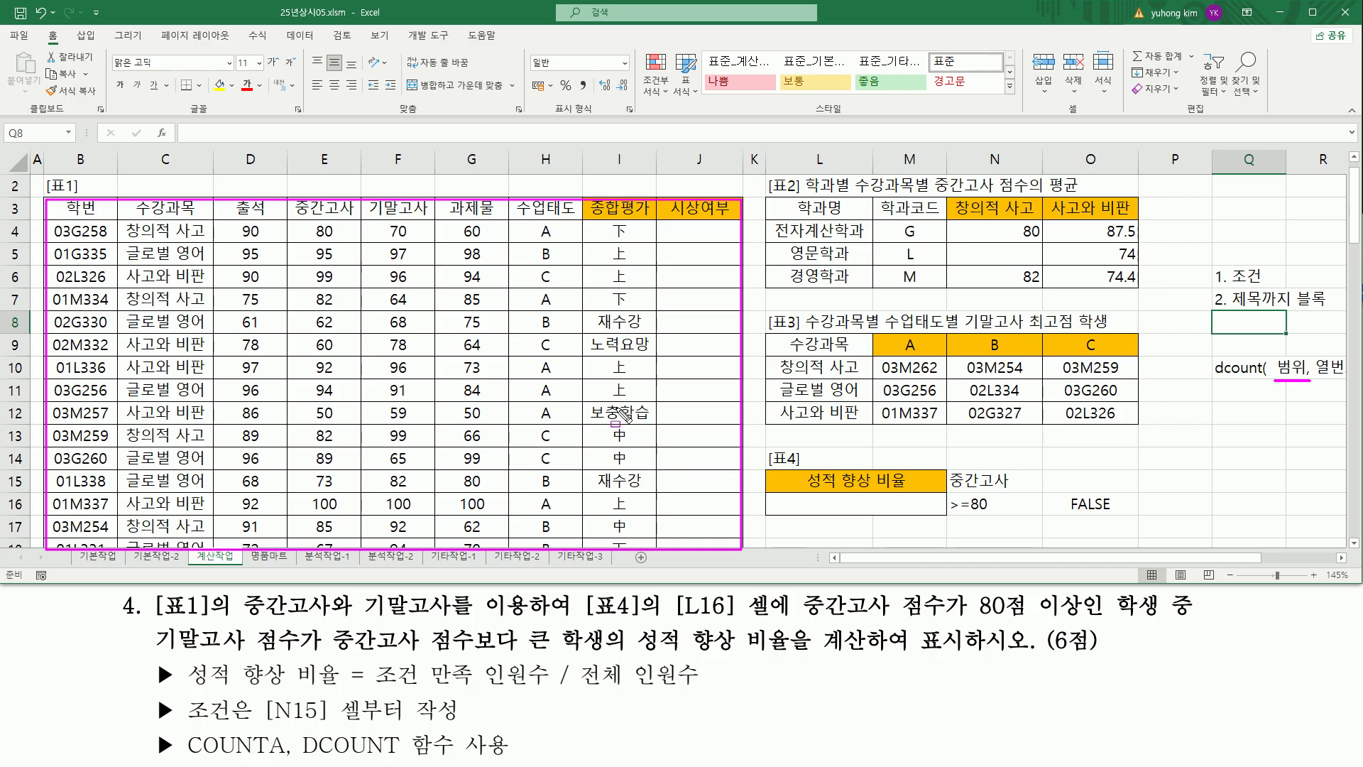
pyautogui.moveTo(950, 471); pyautogui.dragTo(1133, 517)
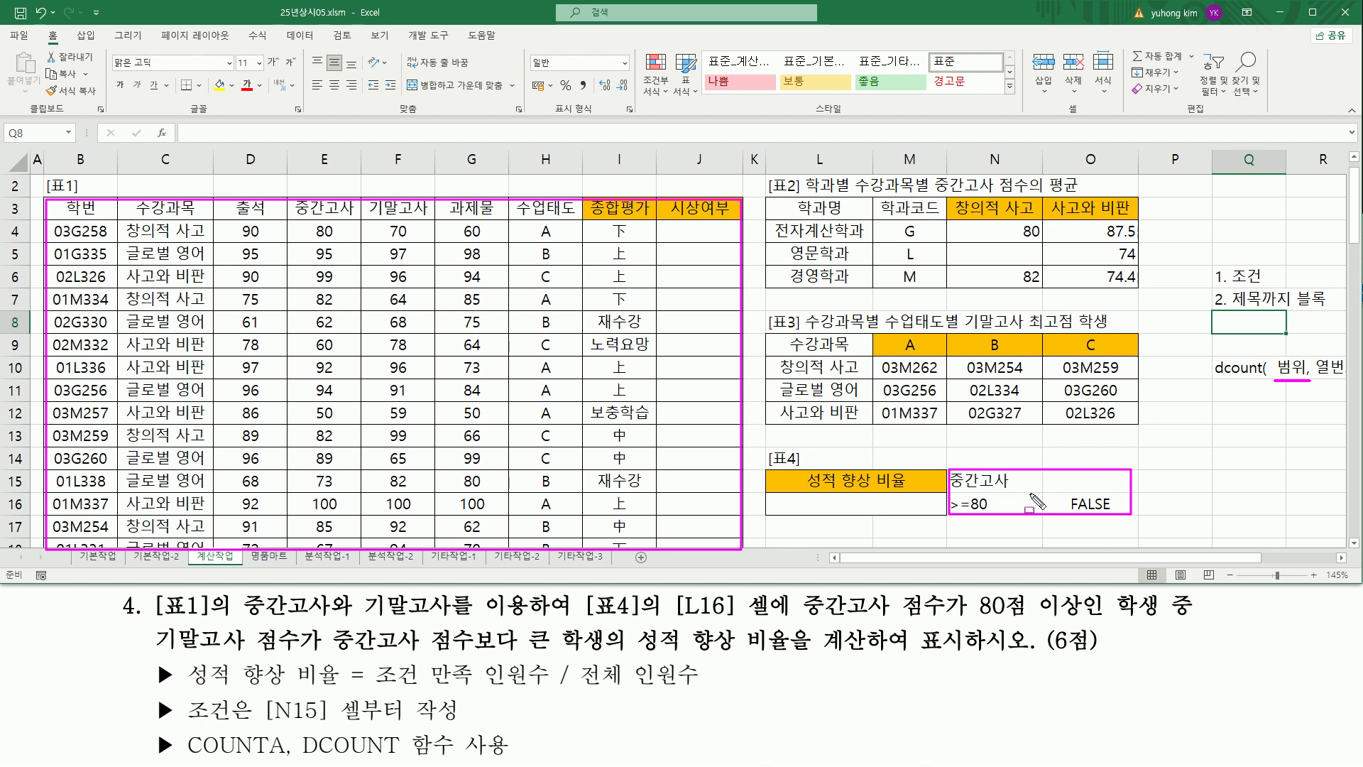
pyautogui.moveTo(1314, 354); pyautogui.dragTo(1346, 388)
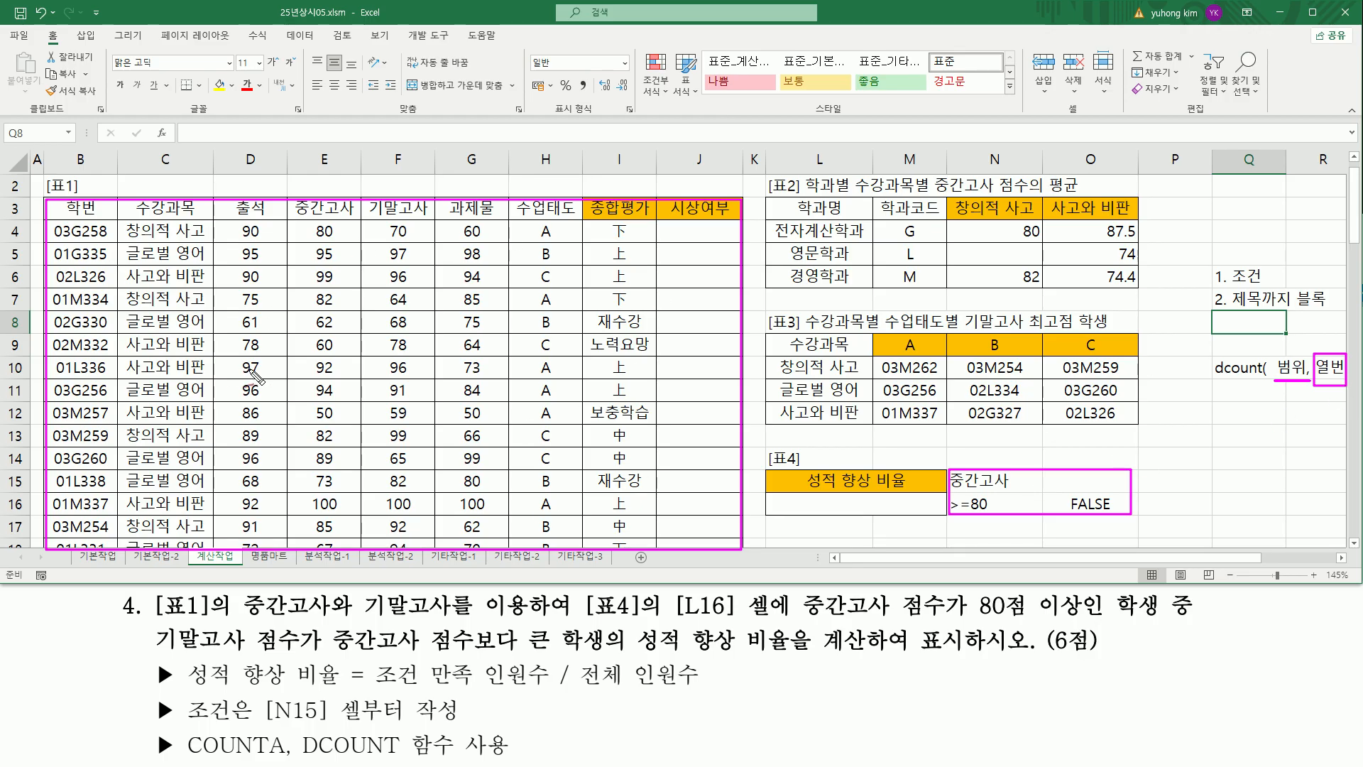
pyautogui.moveTo(91, 182); pyautogui.dragTo(244, 189)
pyautogui.moveTo(328, 174)
pyautogui.mouseDown()
pyautogui.moveTo(338, 184)
pyautogui.moveTo(328, 196)
pyautogui.moveTo(557, 165)
pyautogui.moveTo(552, 195)
pyautogui.moveTo(688, 173)
pyautogui.moveTo(683, 193)
pyautogui.mouseUp()
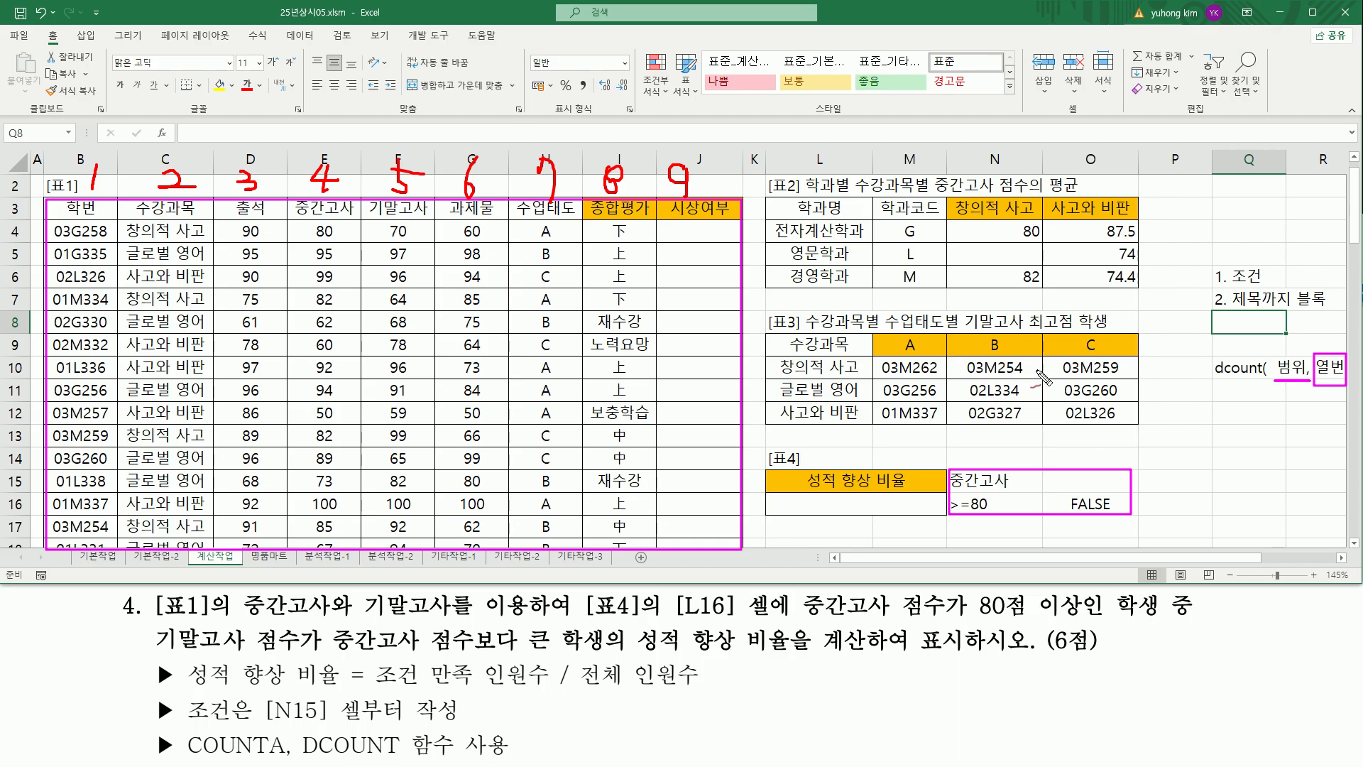
# - Check which [표1] columns are unsuitable as DCOUNT's column number because they hold no numeric values
pyautogui.moveTo(1226, 377); pyautogui.dragTo(1265, 378)
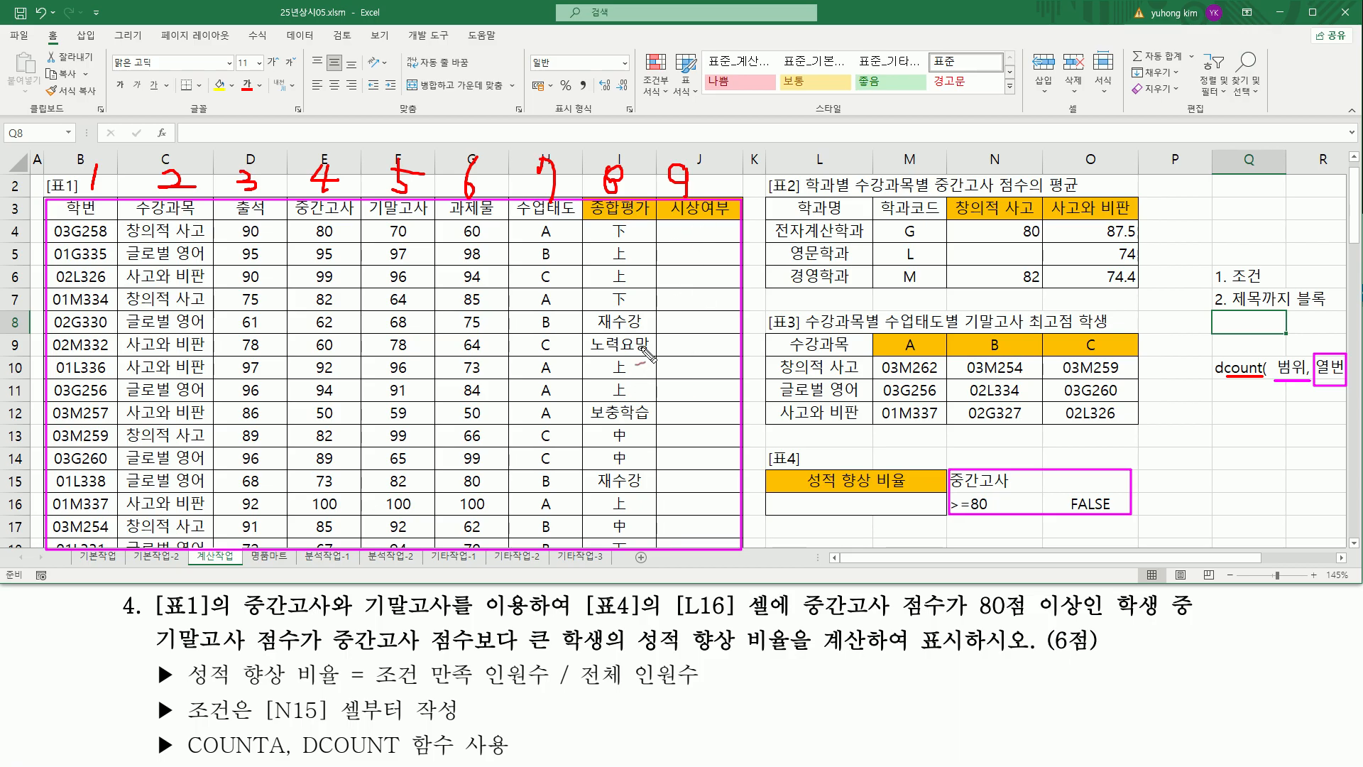
pyautogui.moveTo(643, 238)
pyautogui.mouseDown()
pyautogui.moveTo(611, 286)
pyautogui.moveTo(647, 275)
pyautogui.moveTo(716, 294)
pyautogui.mouseUp()
pyautogui.moveTo(107, 241); pyautogui.dragTo(62, 306)
pyautogui.moveTo(58, 236); pyautogui.dragTo(96, 284)
pyautogui.moveTo(190, 252); pyautogui.dragTo(128, 307)
pyautogui.moveTo(142, 248); pyautogui.dragTo(184, 302)
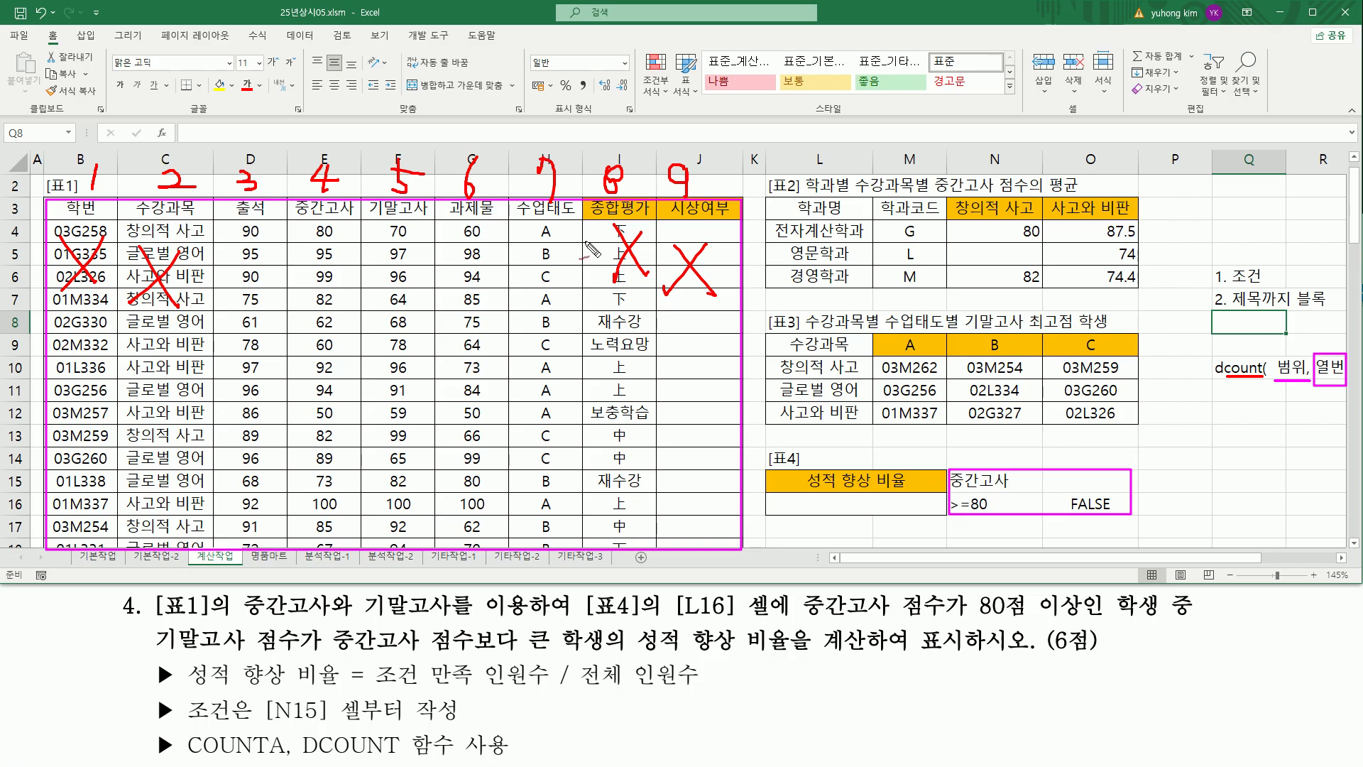
pyautogui.moveTo(565, 231); pyautogui.dragTo(546, 304)
pyautogui.moveTo(538, 252); pyautogui.dragTo(572, 296)
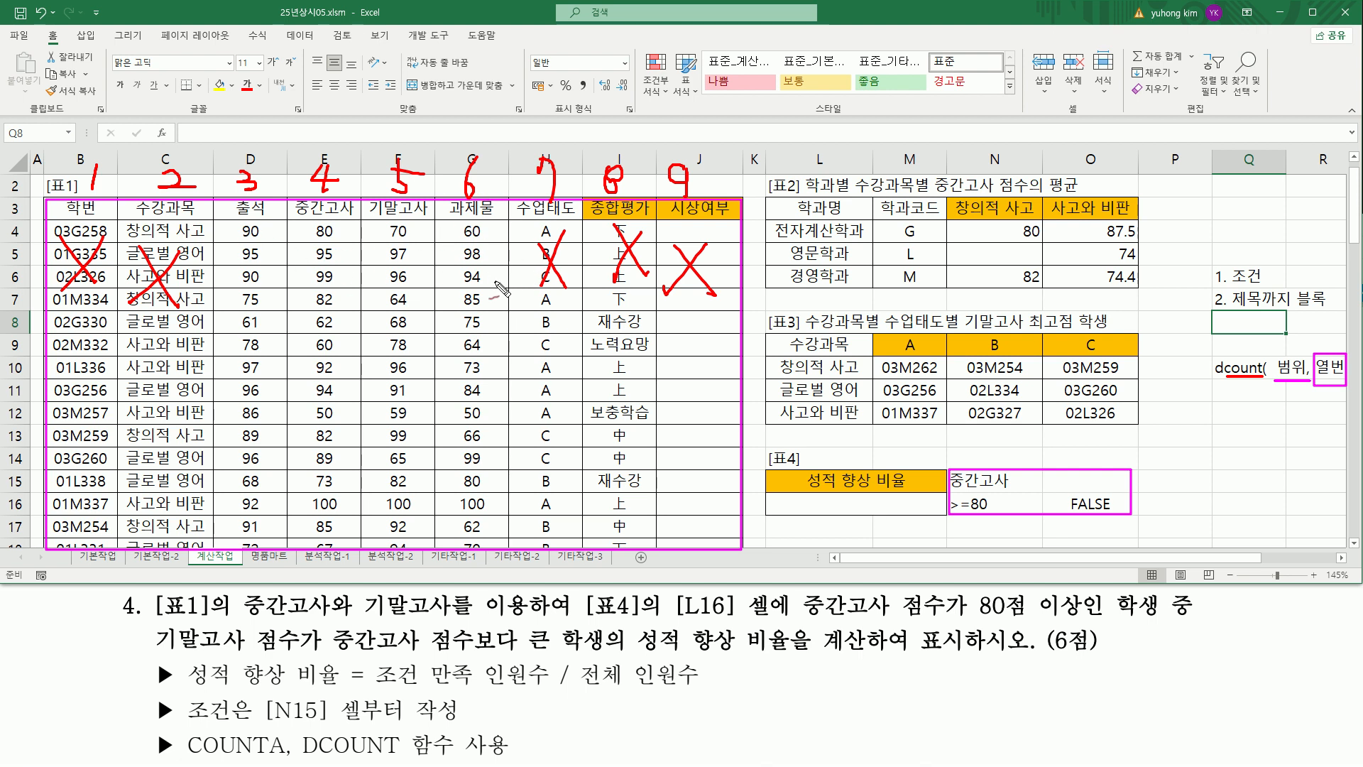
pyautogui.press('Escape')
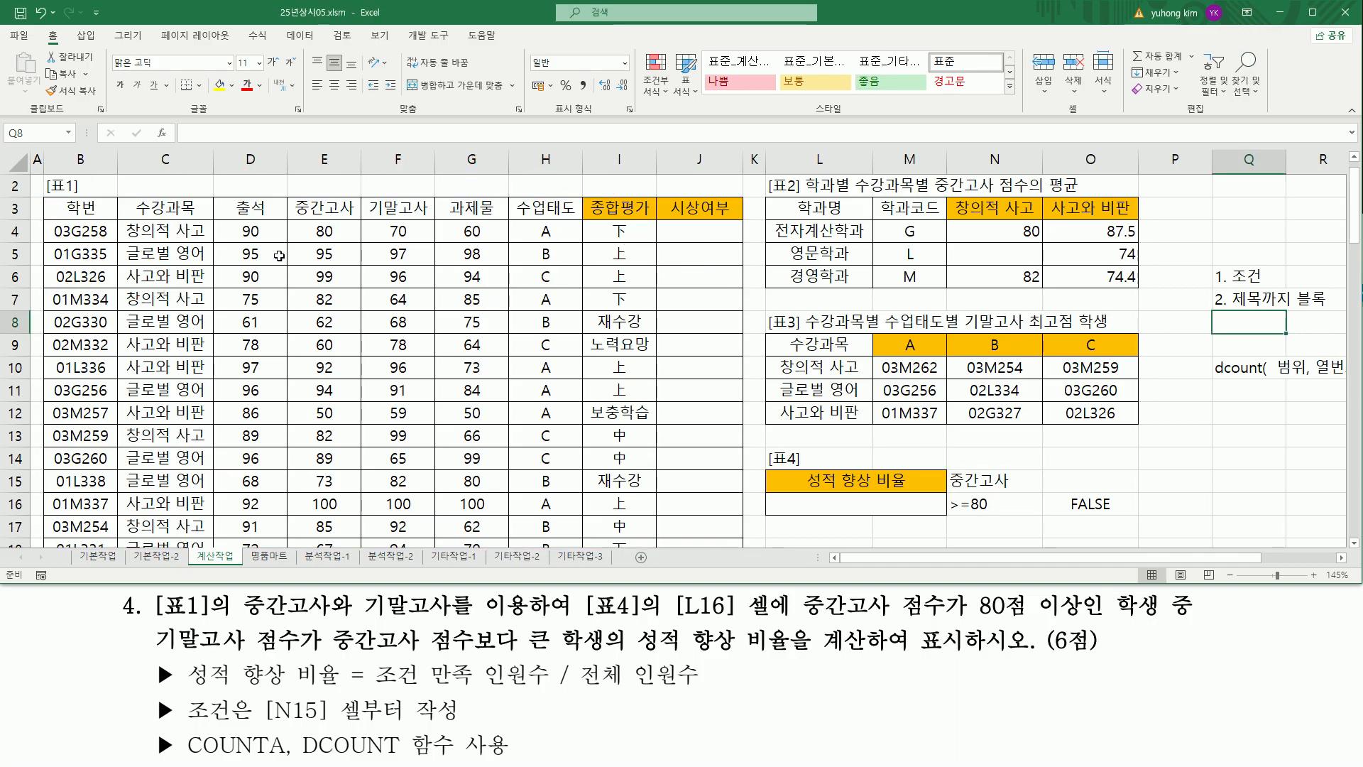
# - Review the numeric columns 출석 through 과제물 in [표1] as candidates for DCOUNT's column number
pyautogui.moveTo(251, 231); pyautogui.dragTo(461, 503)
pyautogui.scroll(2, 460, 322)
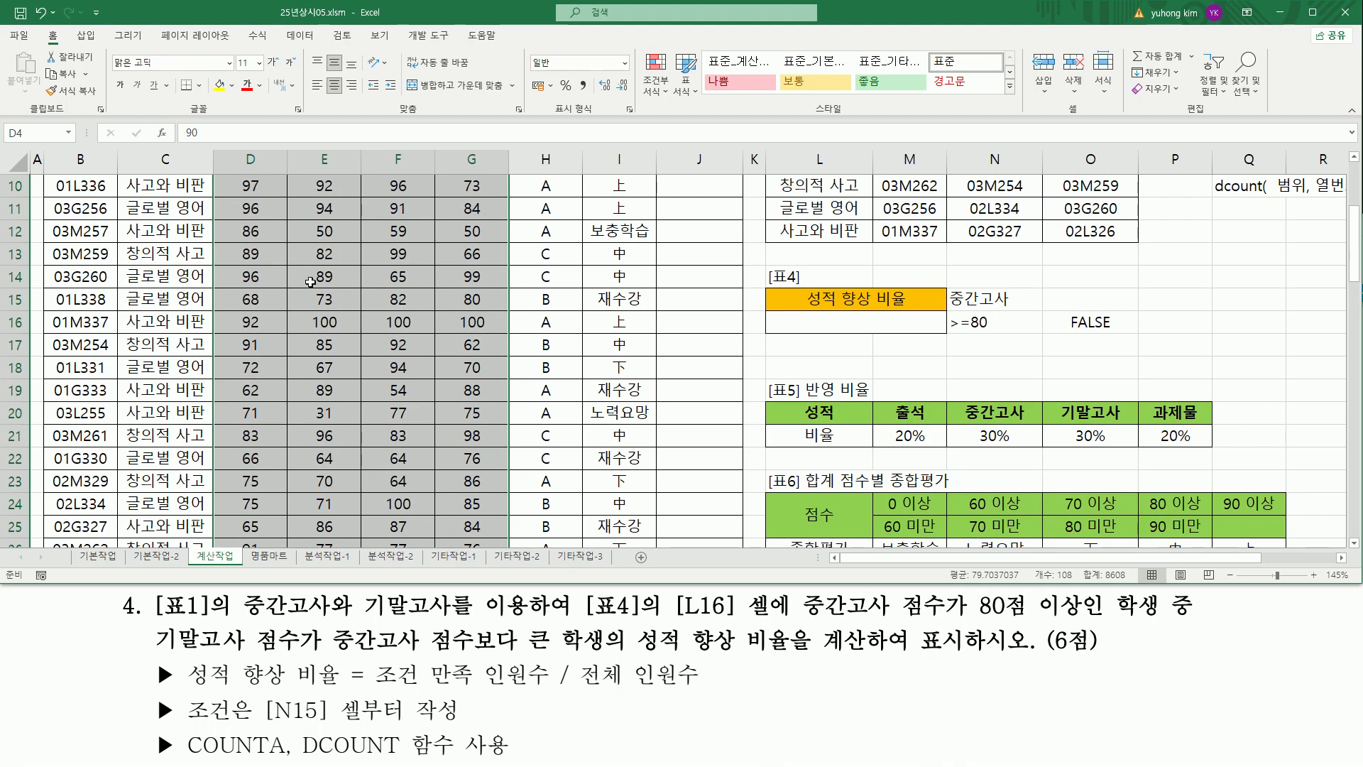
pyautogui.scroll(-4, 265, 278)
pyautogui.scroll(7, 438, 316)
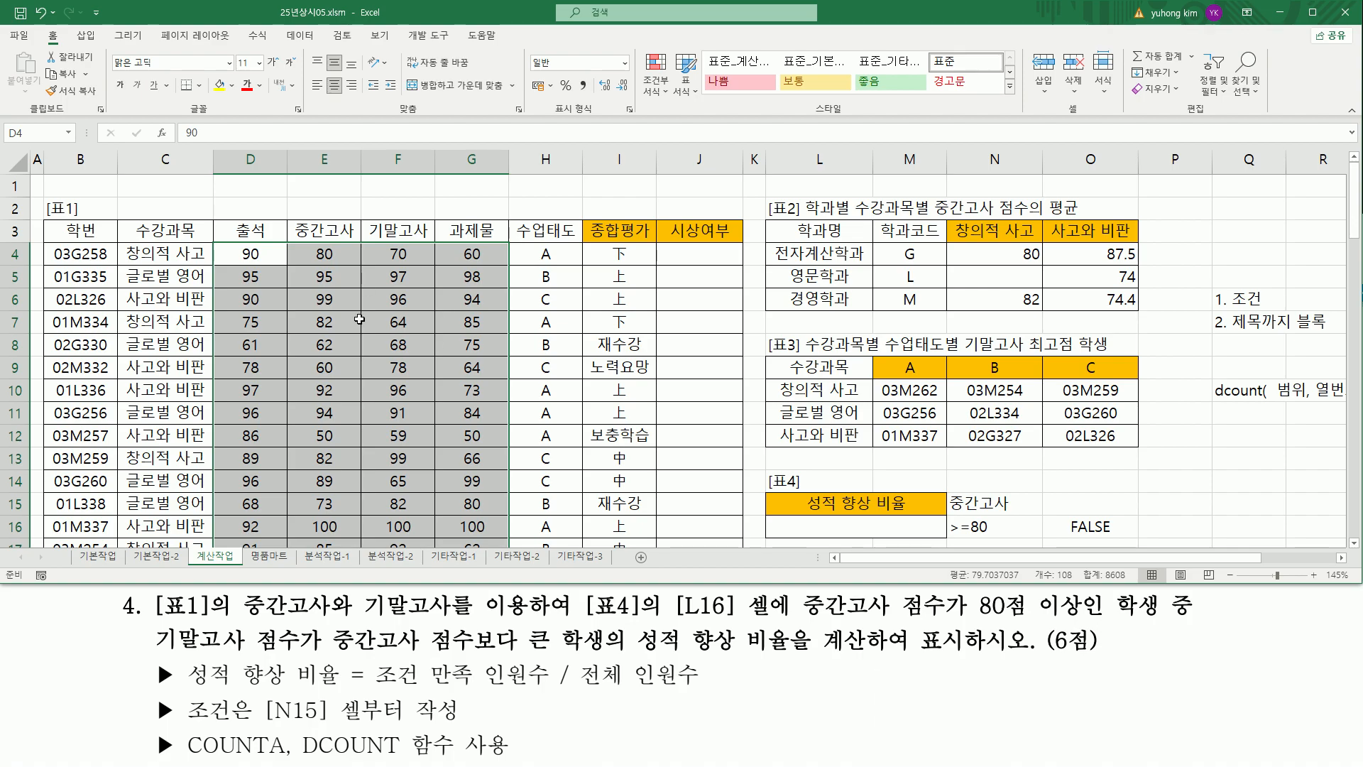
pyautogui.moveTo(50, 243); pyautogui.dragTo(108, 264)
pyautogui.moveTo(312, 253); pyautogui.dragTo(337, 254)
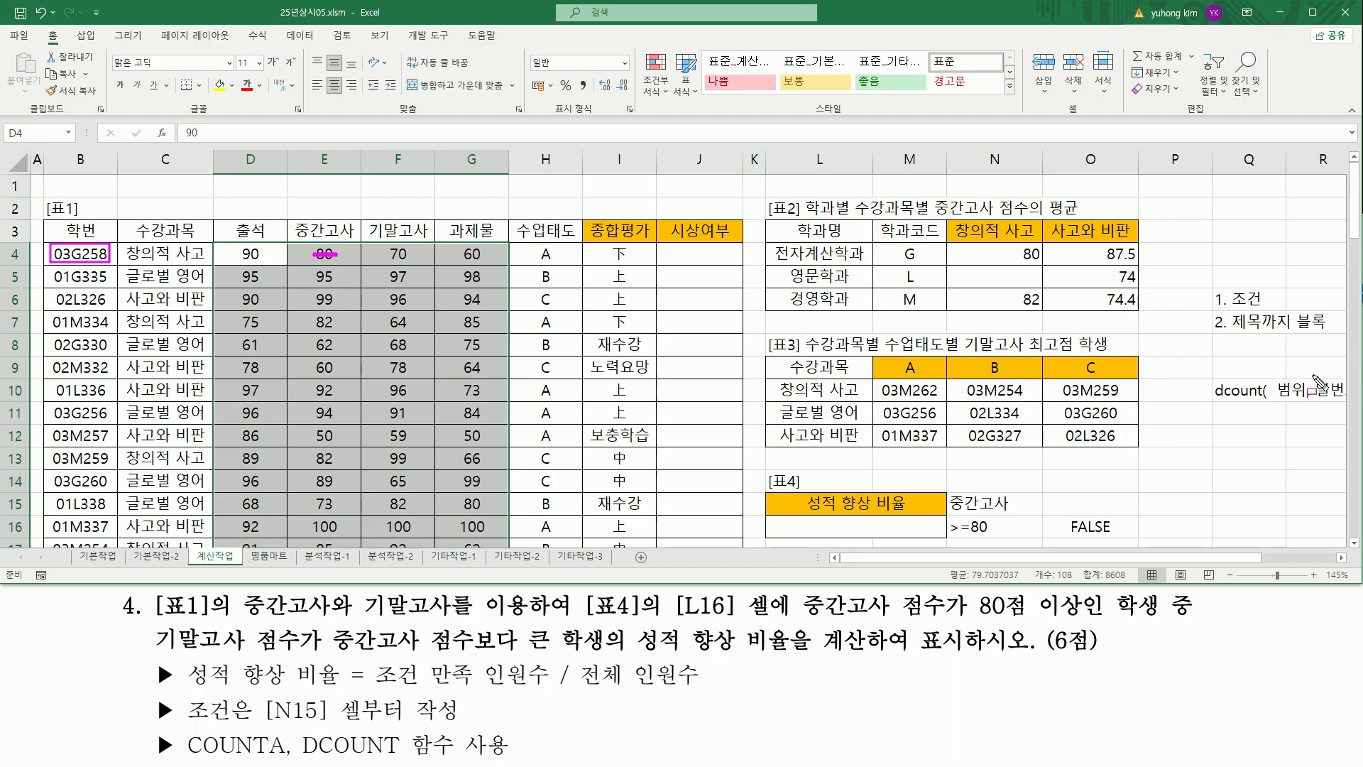
pyautogui.moveTo(1314, 374); pyautogui.dragTo(1345, 404)
pyautogui.press('Escape')
pyautogui.scroll(-4, 397, 355)
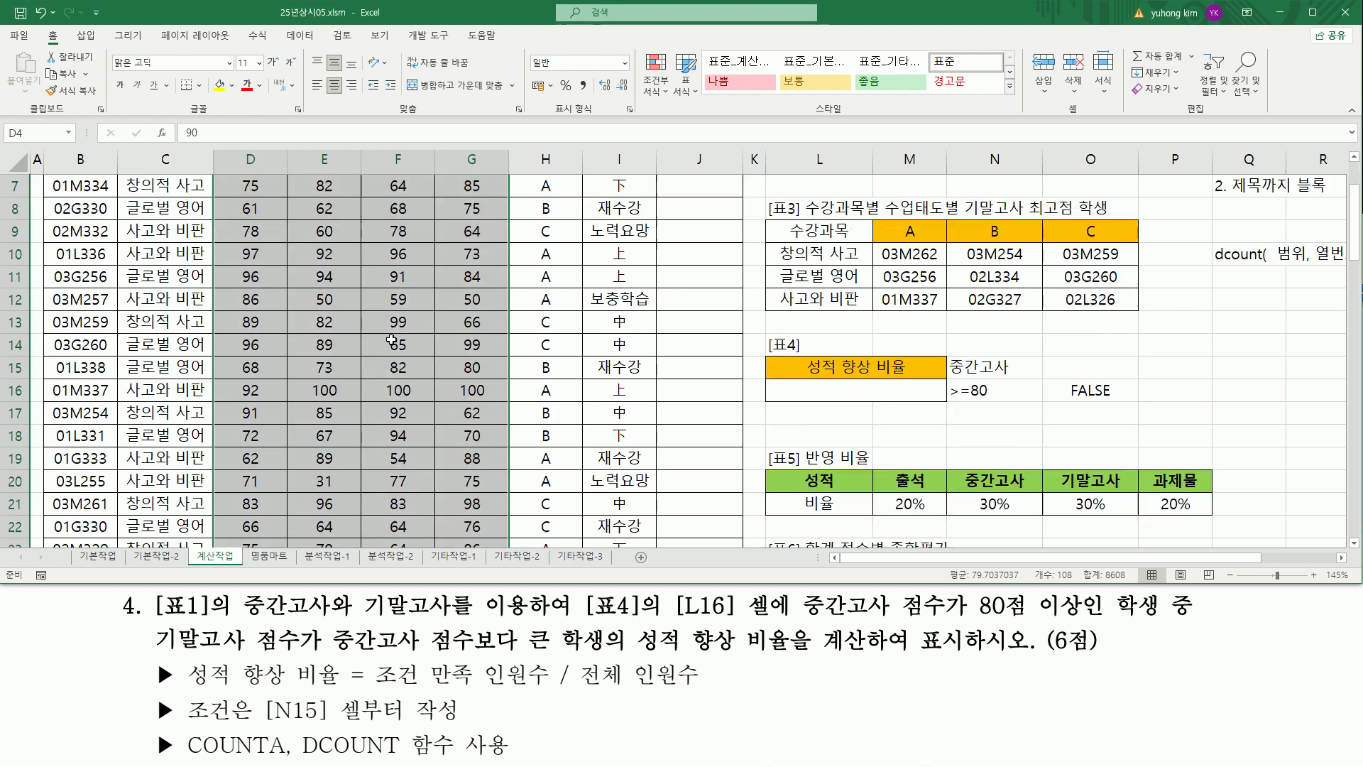
pyautogui.scroll(-1, 391, 336)
pyautogui.scroll(5, 390, 312)
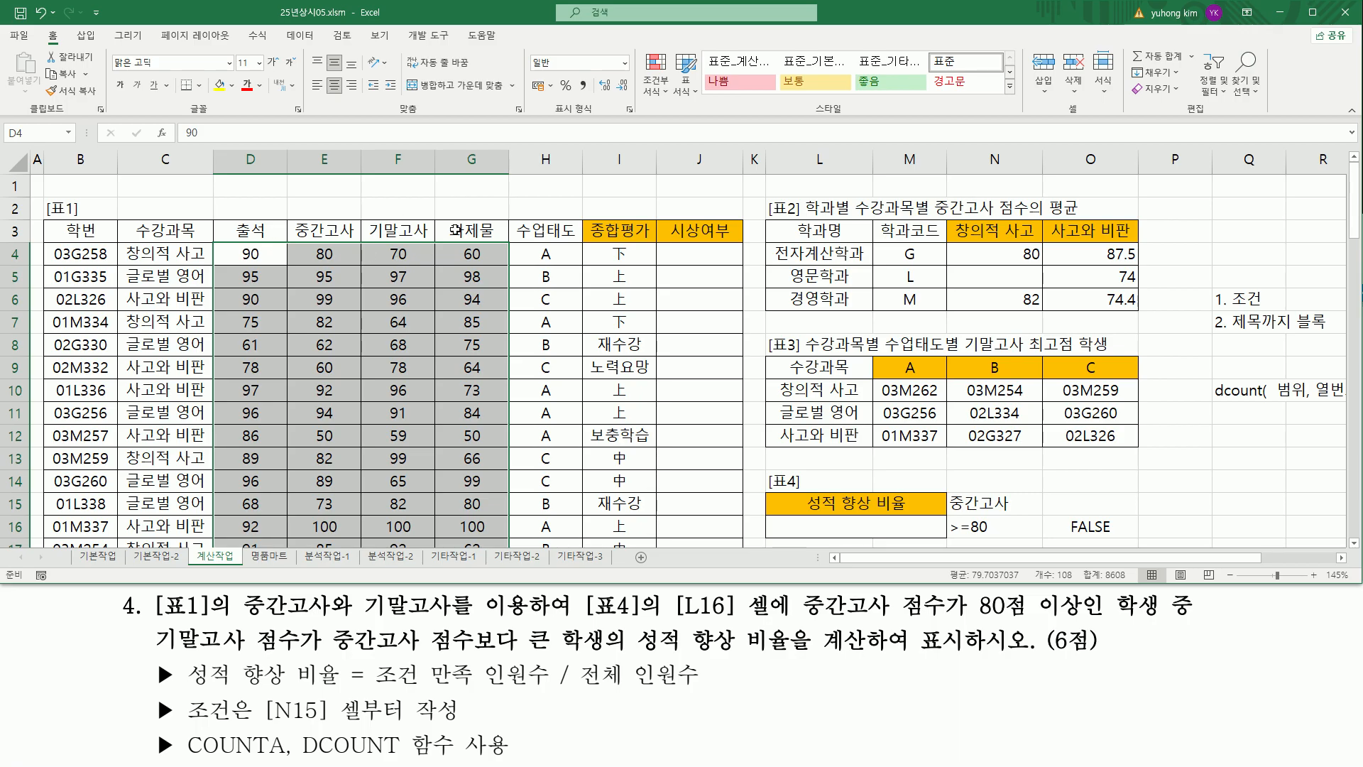
# - Begin a DCOUNT formula in L16 with the whole of [표1] including headings, B3:J30, as the database range
pyautogui.hotkey('alt', 'Tab')
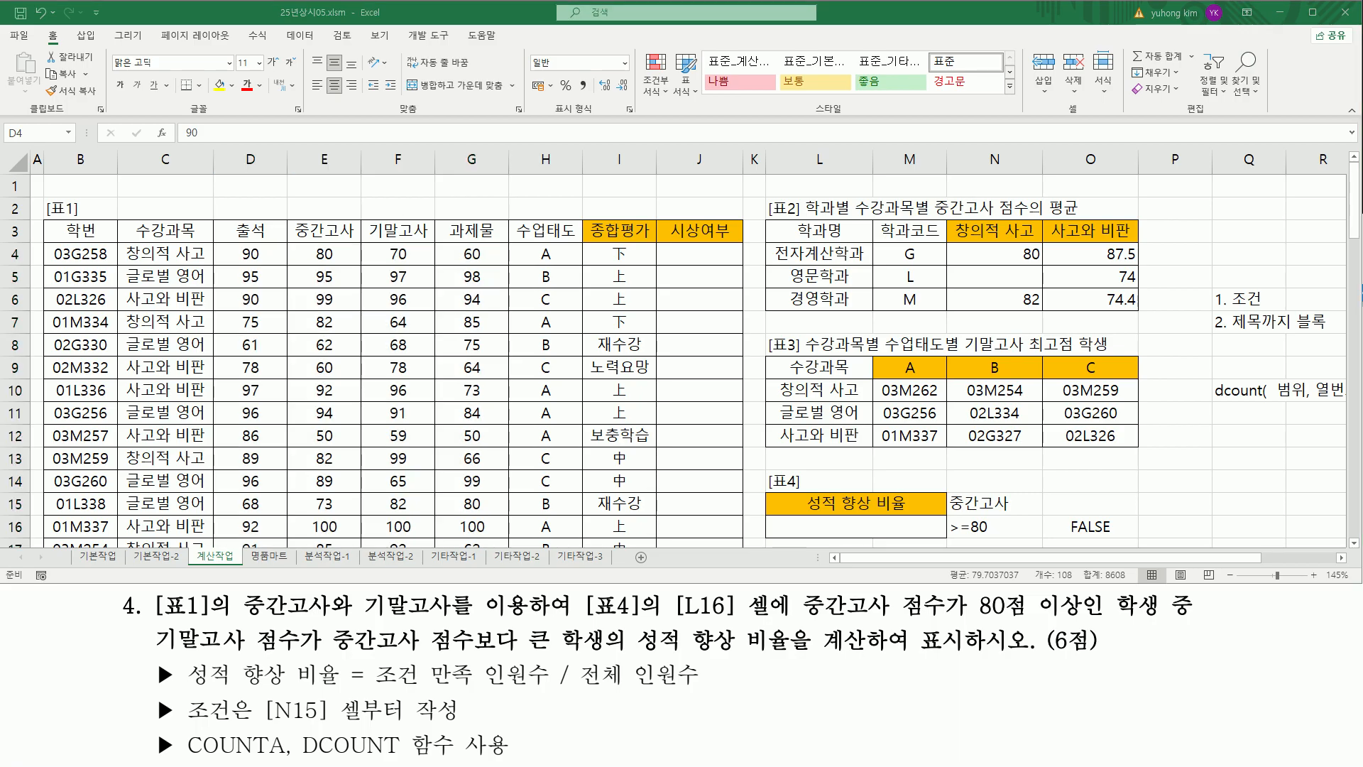
pyautogui.click(813, 527)
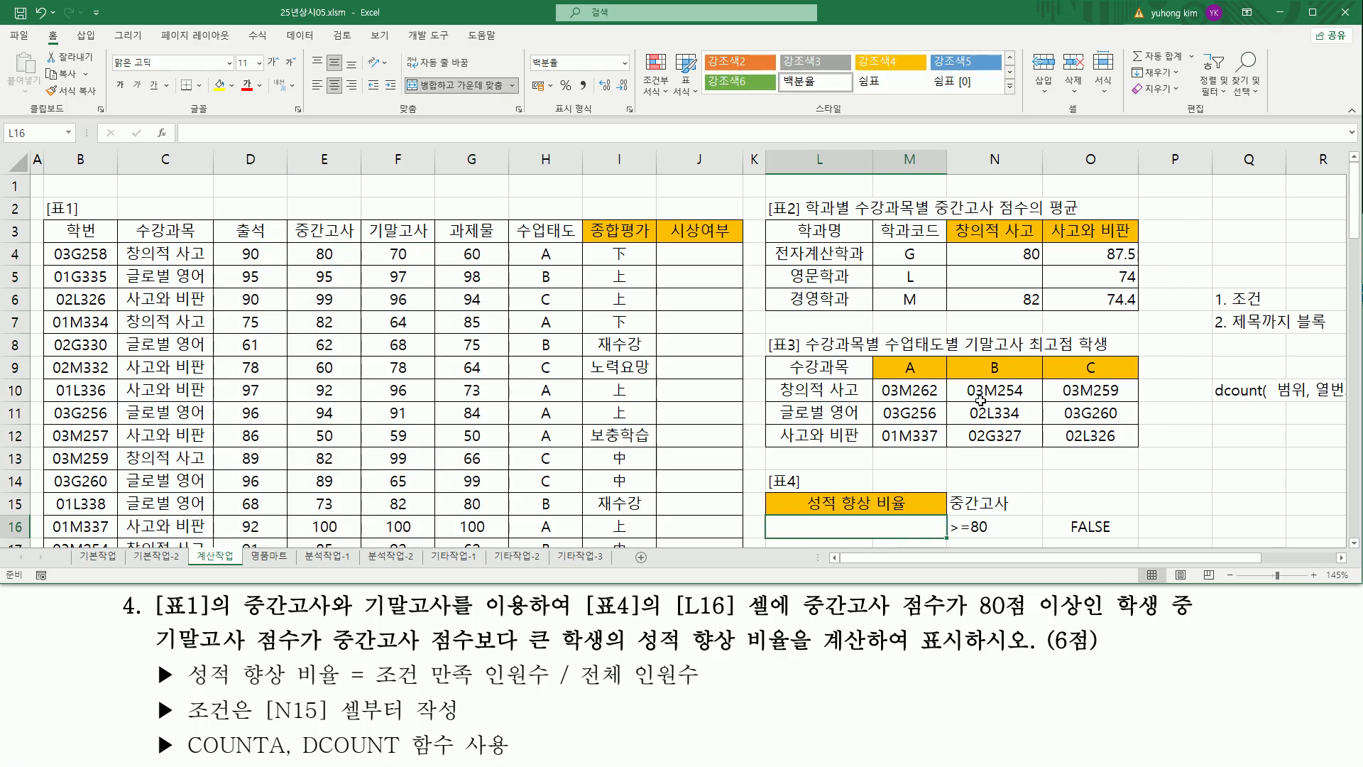
pyautogui.write('=')
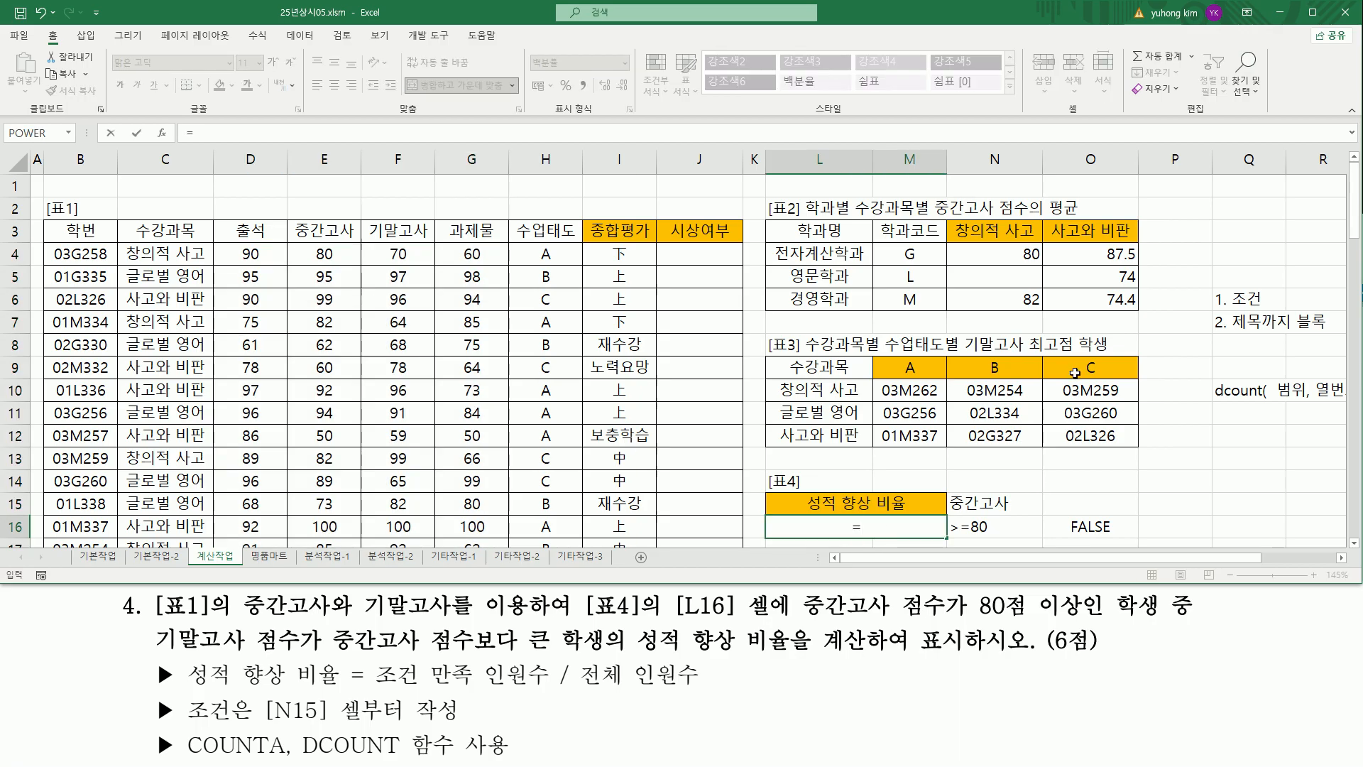
pyautogui.write('dcount')
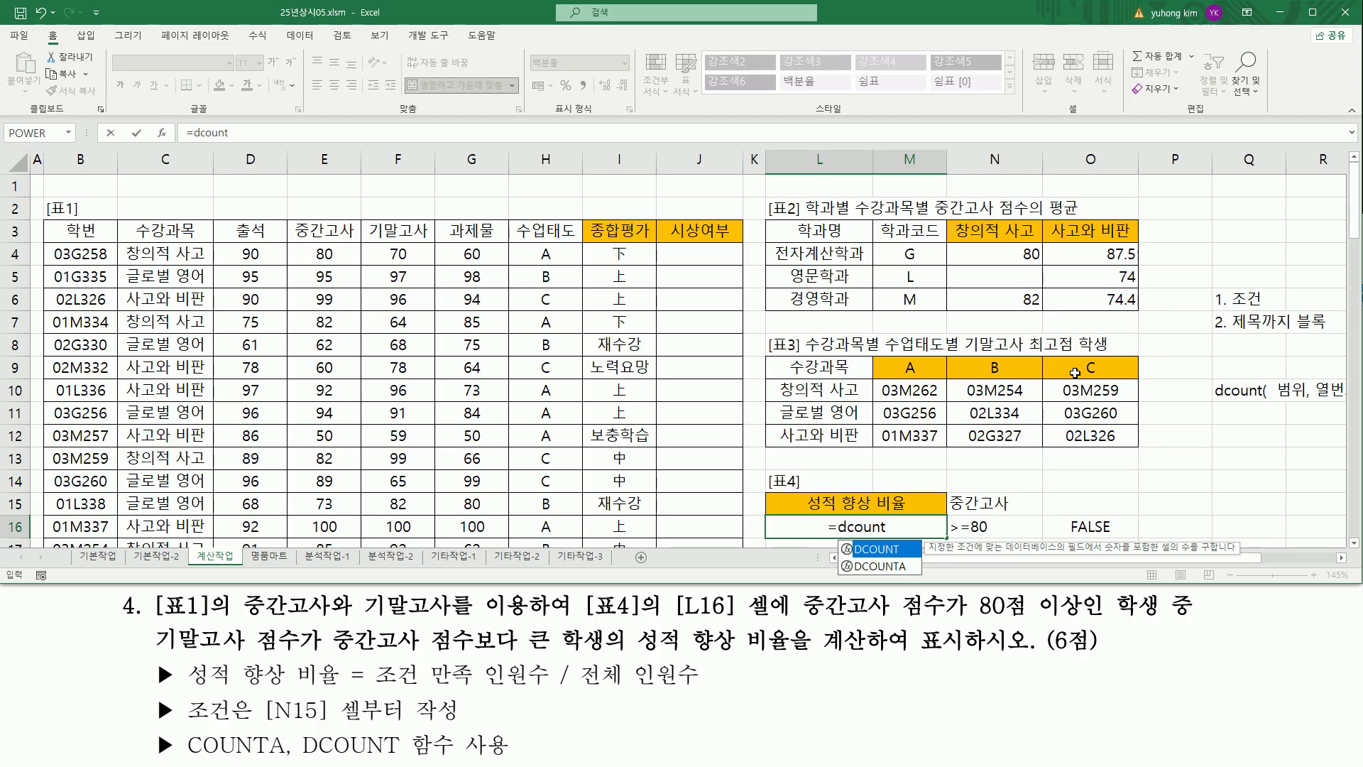
pyautogui.press('Tab')
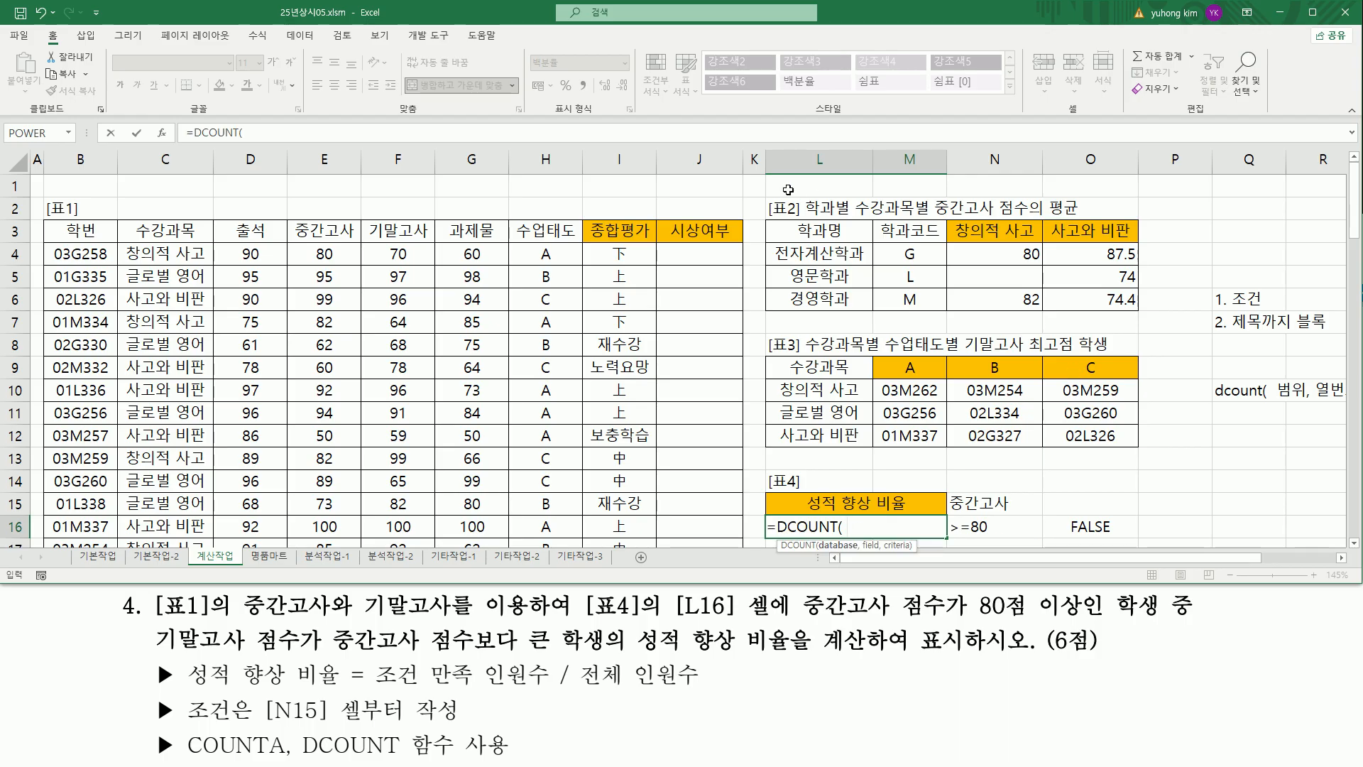
pyautogui.moveTo(77, 232); pyautogui.dragTo(678, 544)
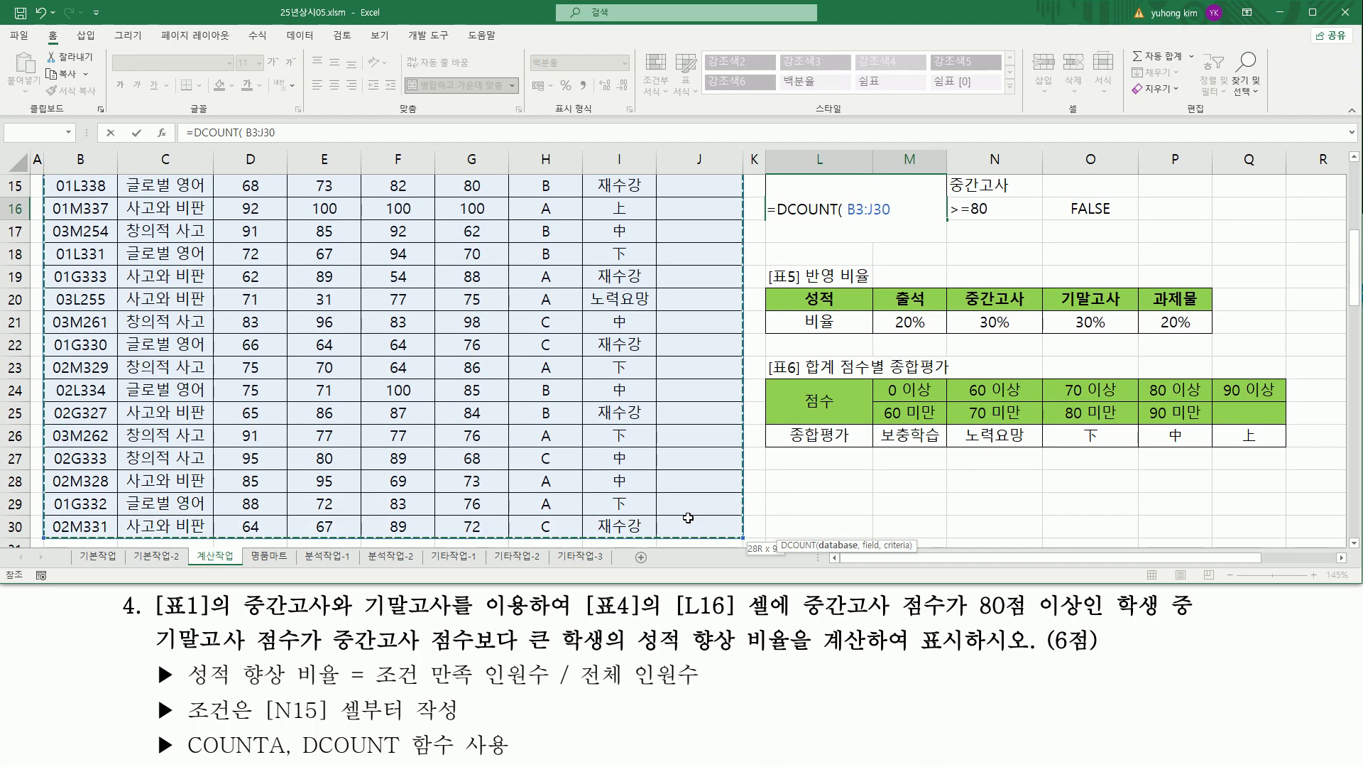
pyautogui.scroll(4, 678, 540)
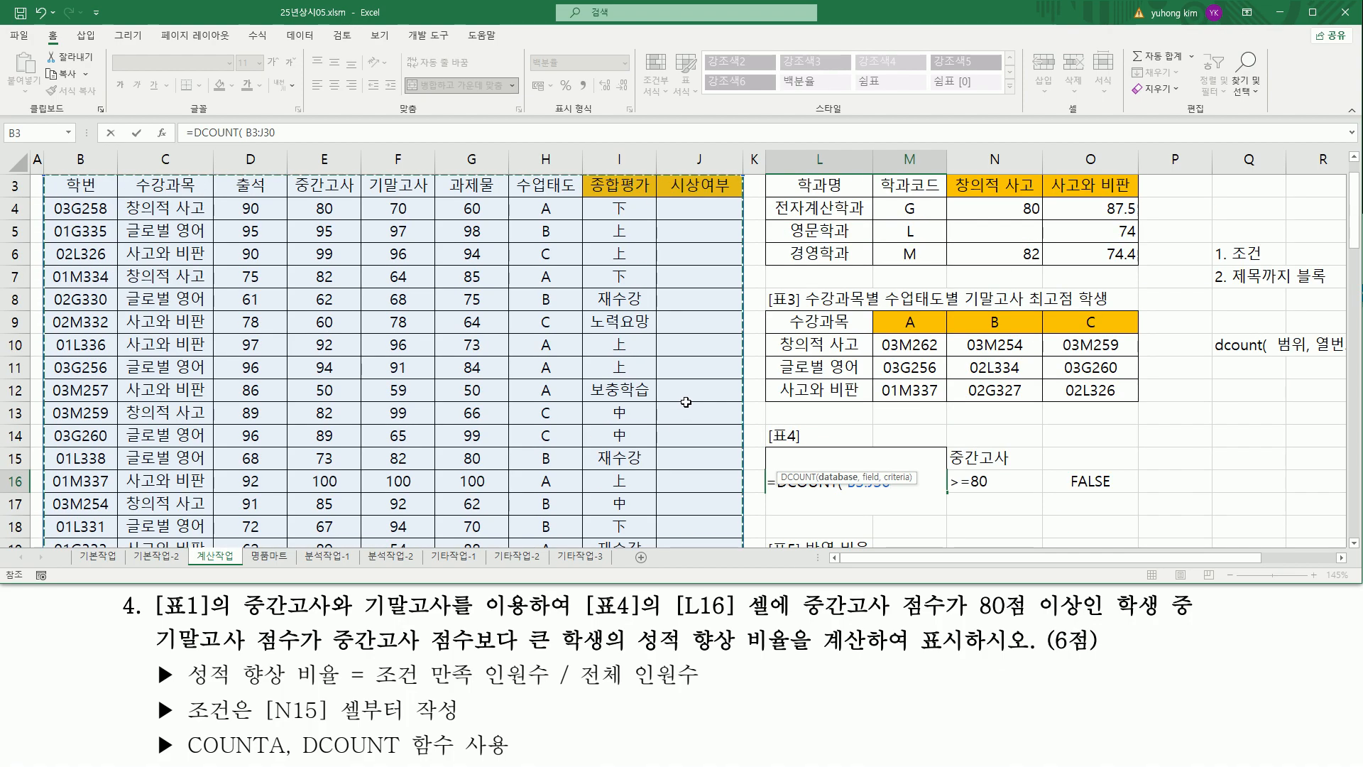
# - Complete the DCOUNT formula in L16 with column number 3 and criteria range N15:O16, and commit it
pyautogui.write(', 3')
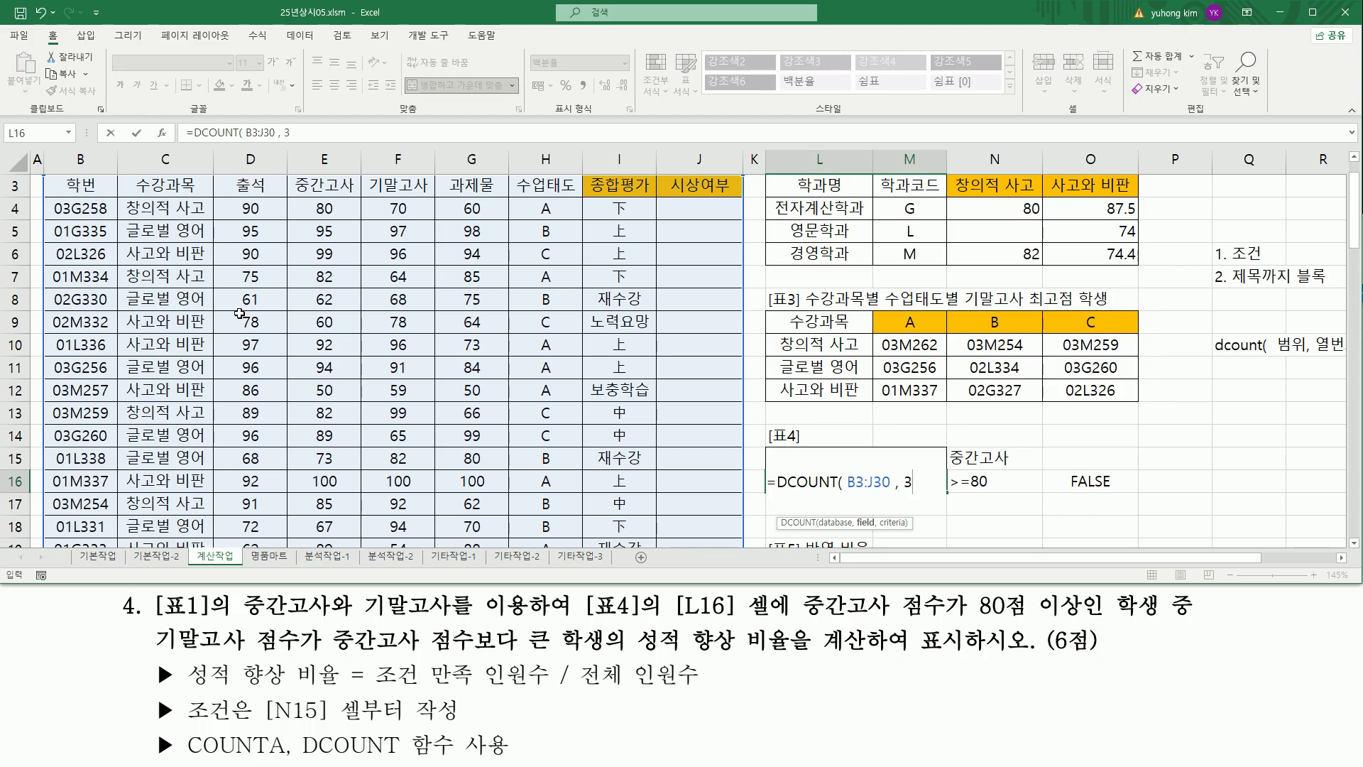
pyautogui.write(',')
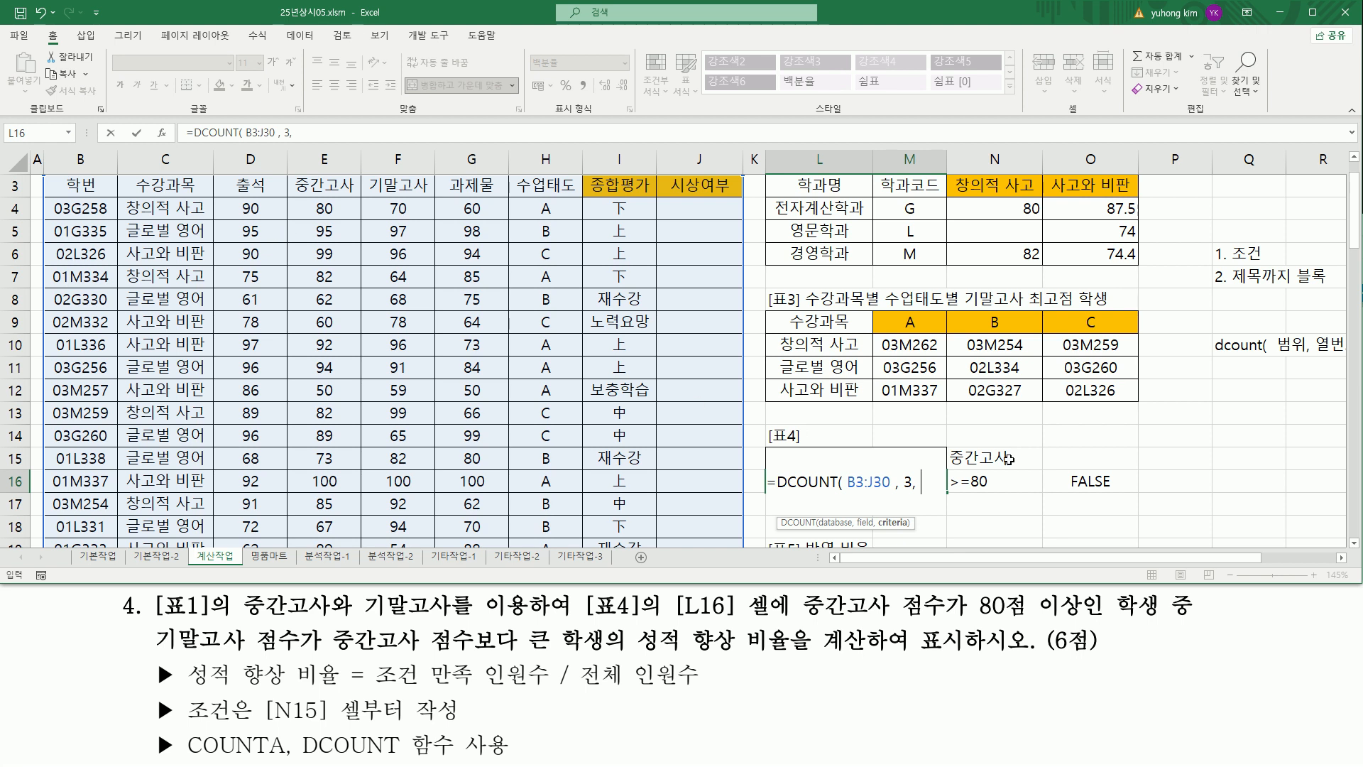
pyautogui.moveTo(997, 457); pyautogui.dragTo(1086, 483)
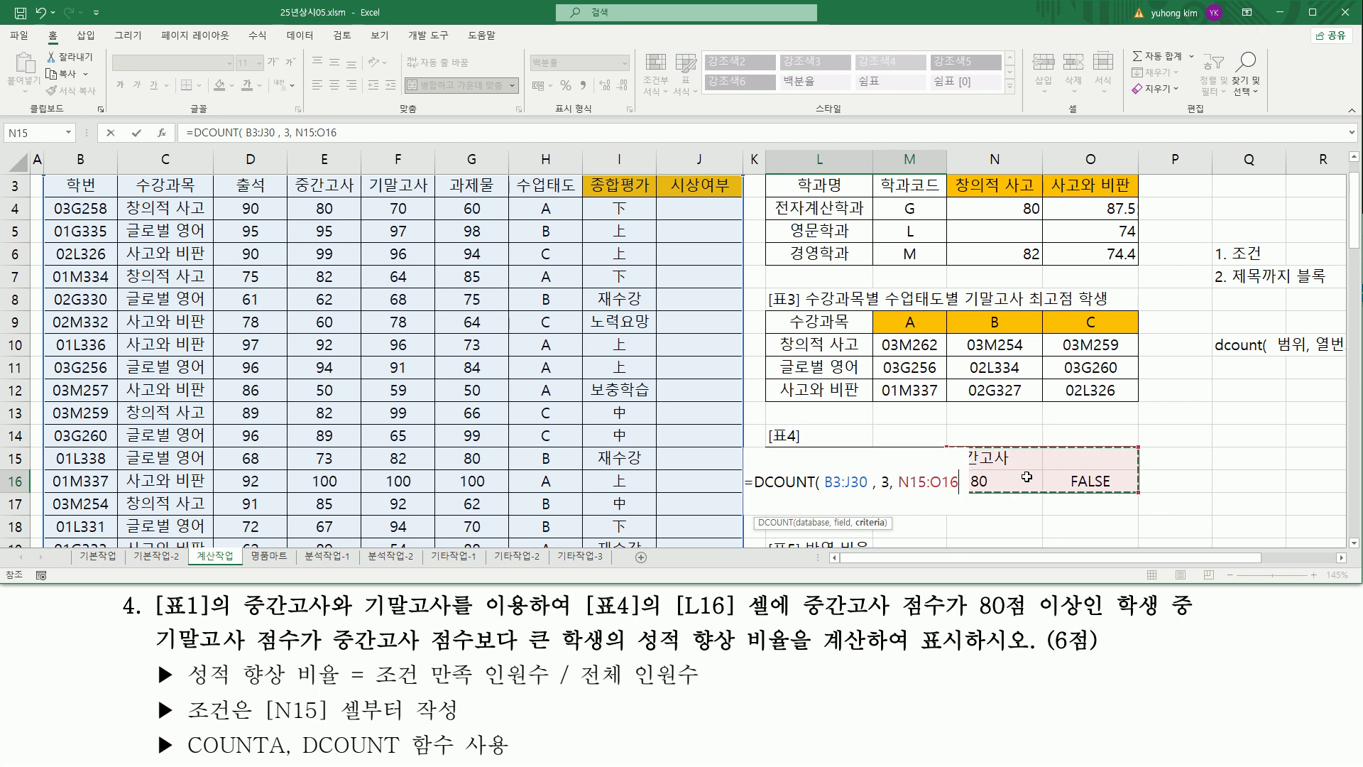
pyautogui.write(')')
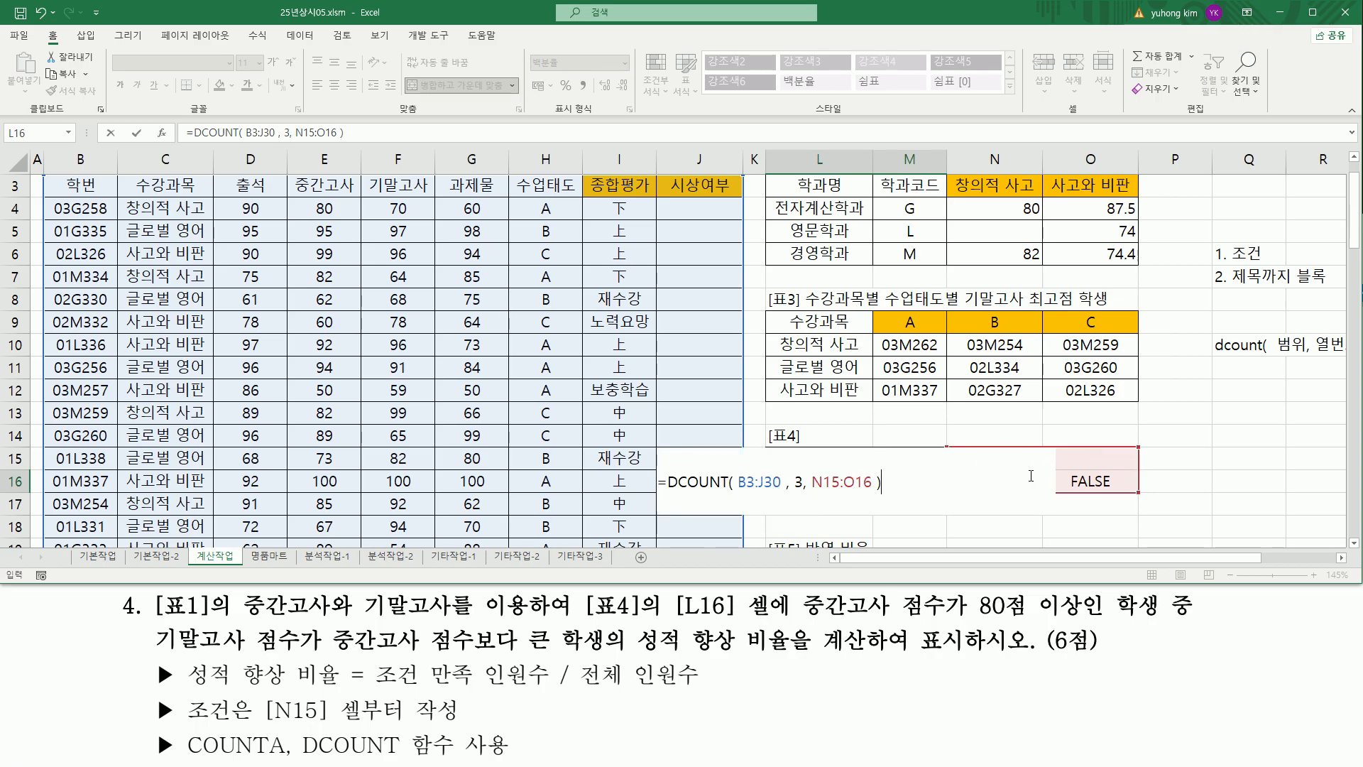
pyautogui.press('Return')
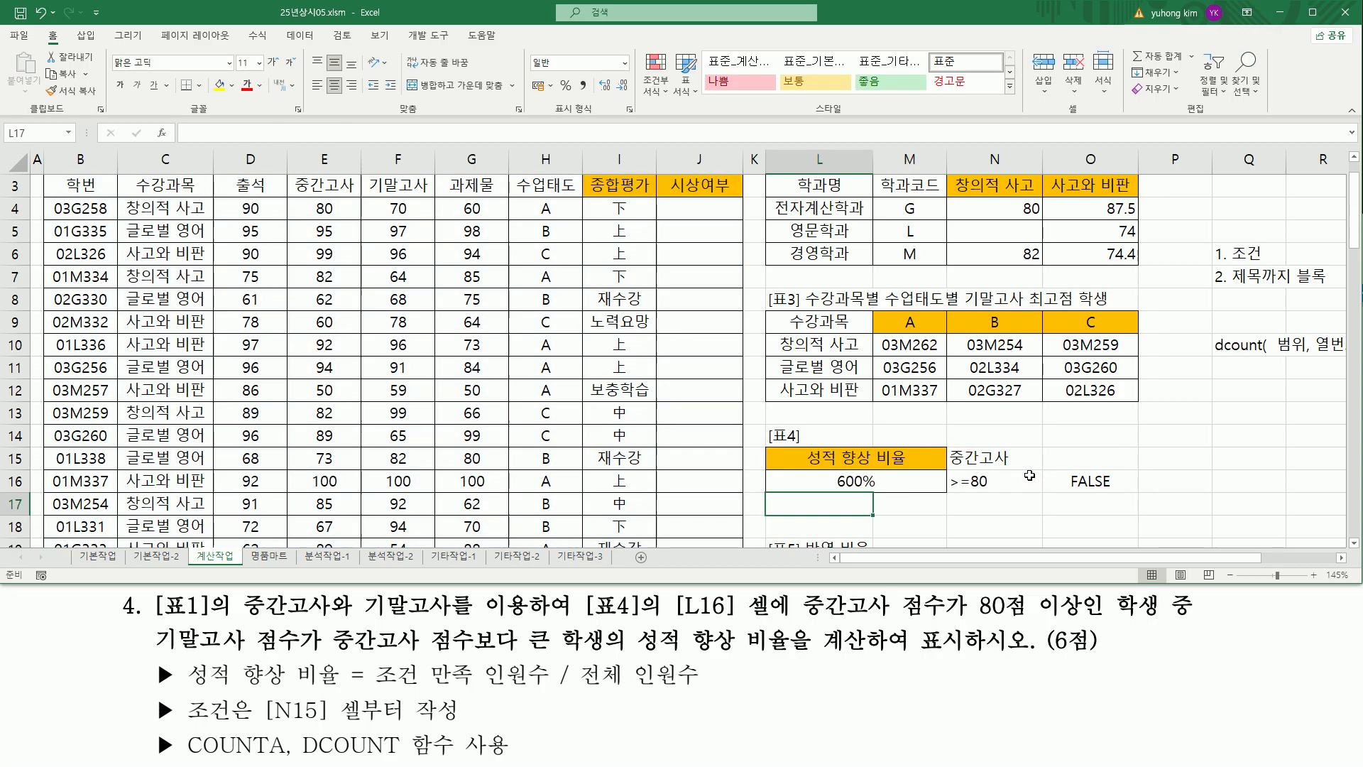
# - Examine the number format applied to the DCOUNT result in L16 under the 성적 향상 비율 heading
pyautogui.click(890, 480)
pyautogui.moveTo(829, 490); pyautogui.dragTo(885, 490)
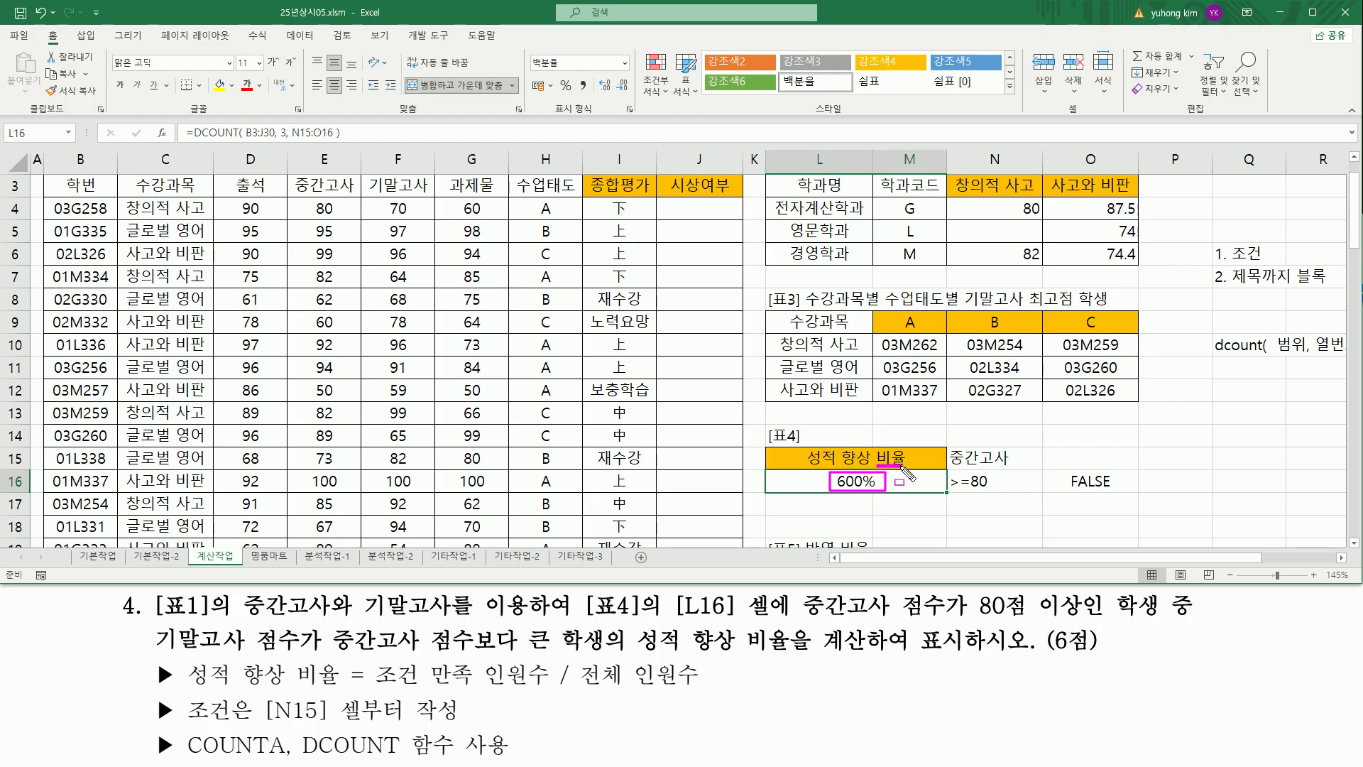
pyautogui.moveTo(878, 467); pyautogui.dragTo(906, 468)
pyautogui.moveTo(547, 116); pyautogui.dragTo(608, 117)
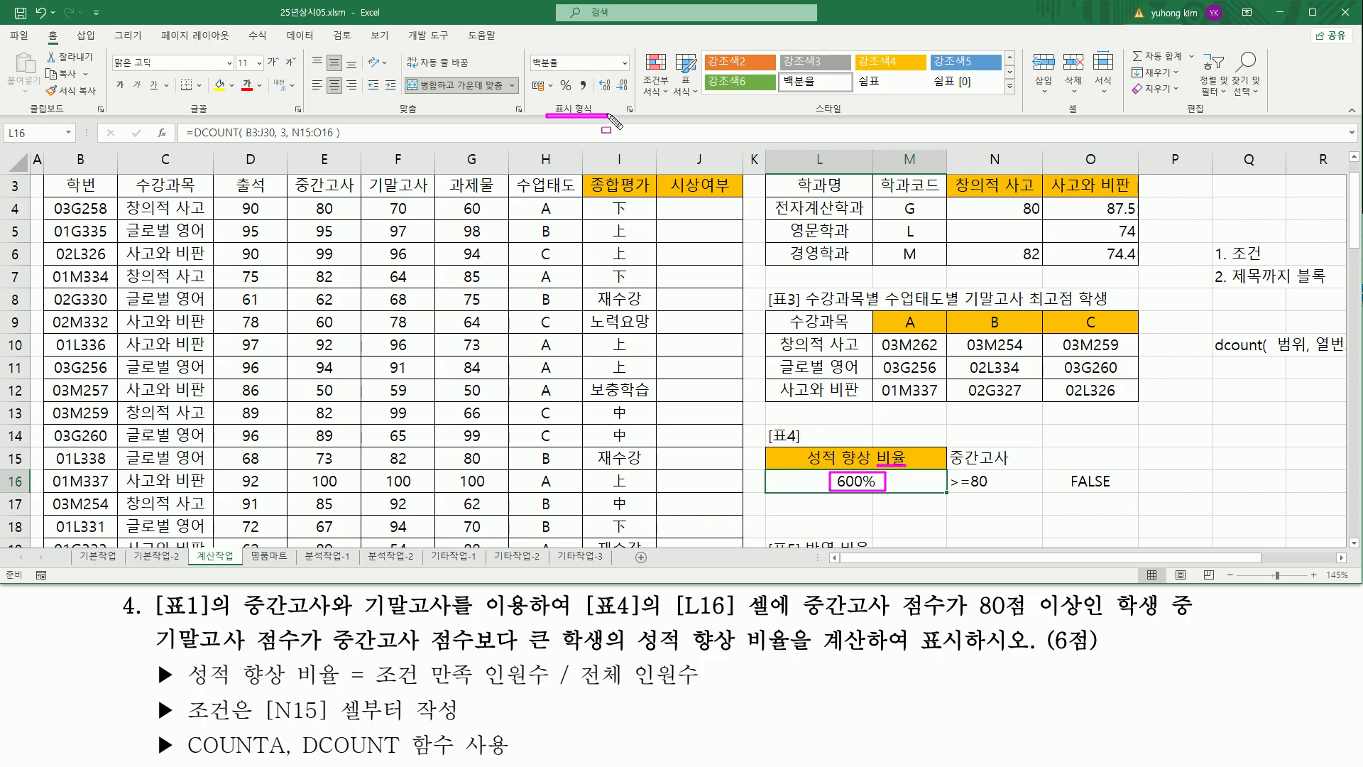
pyautogui.moveTo(528, 50); pyautogui.dragTo(587, 72)
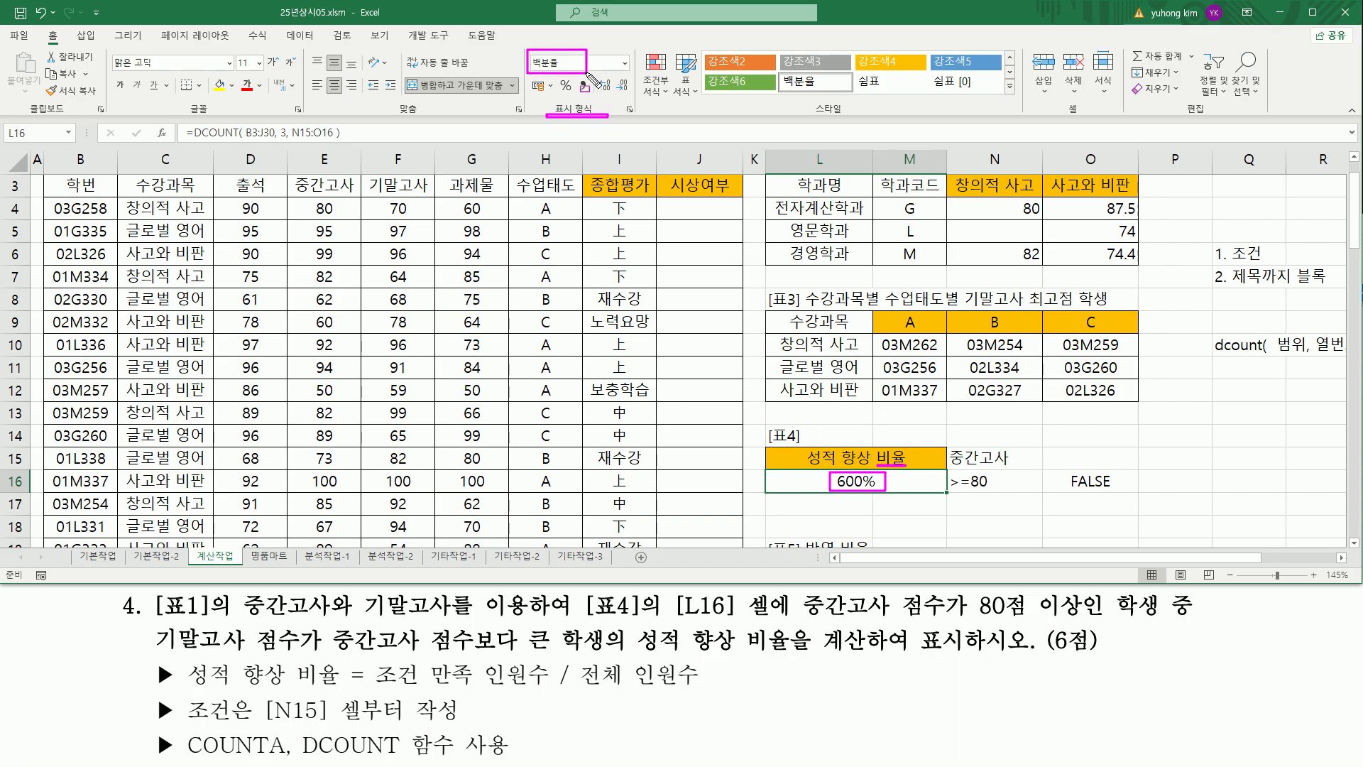
pyautogui.press('Escape')
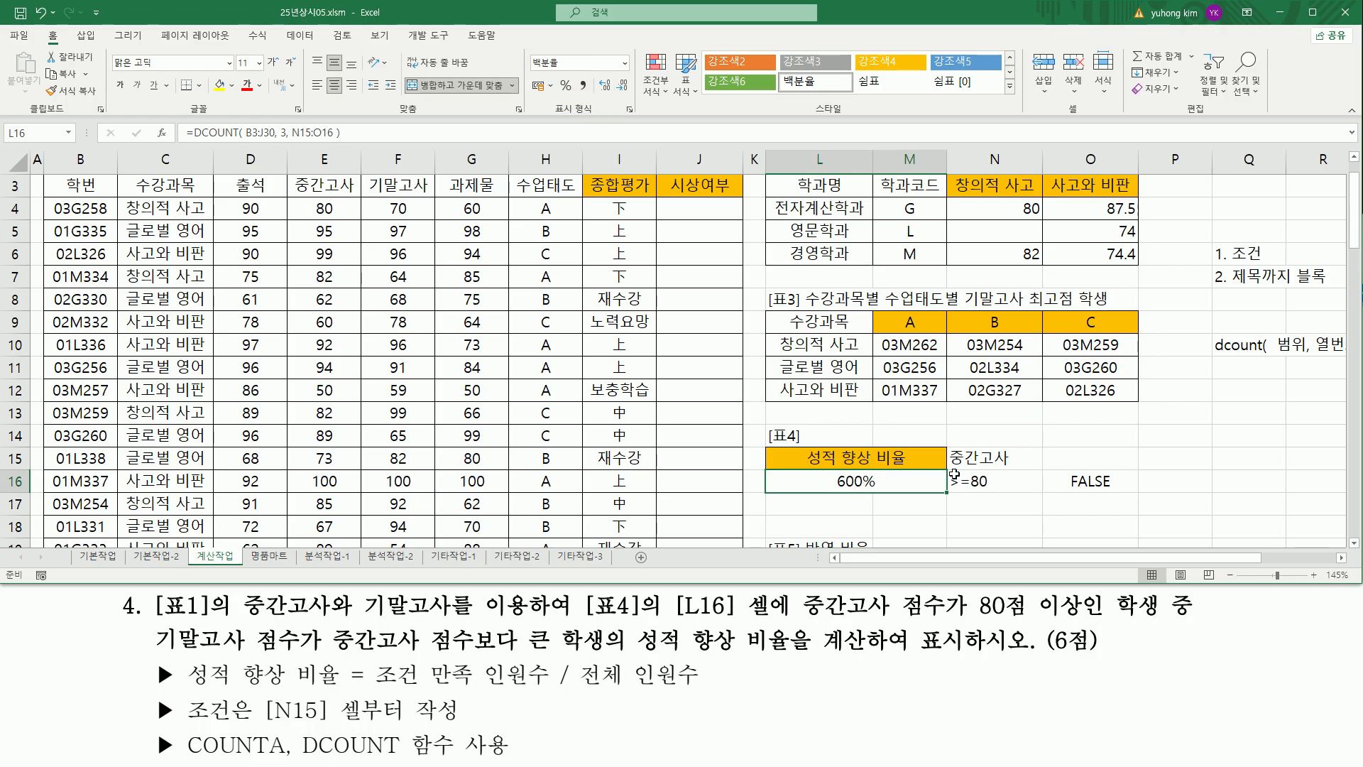
# - Preview the DCOUNT result in L16 in the 일반 number format, and leave the cell formatting without applying it
pyautogui.hotkey('ctrl', '1')
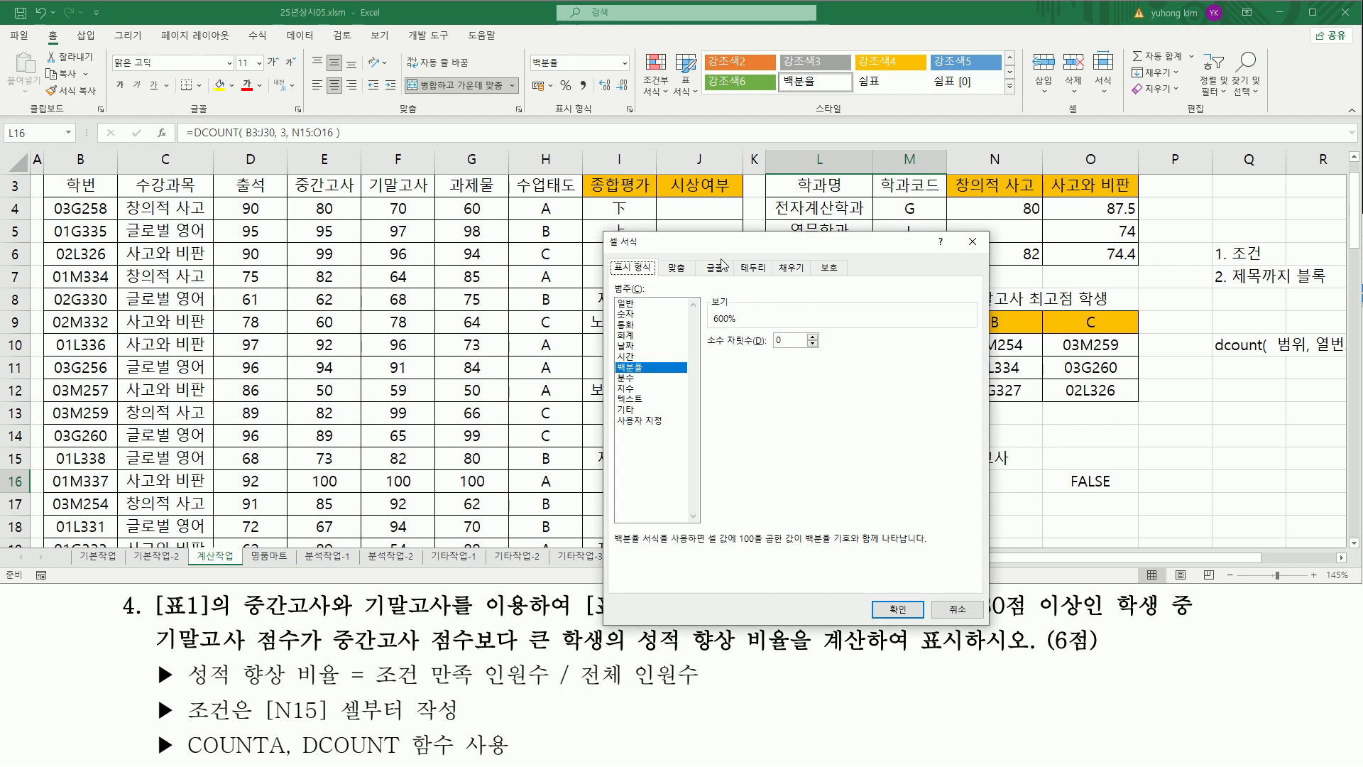
pyautogui.moveTo(720, 255); pyautogui.dragTo(447, 197)
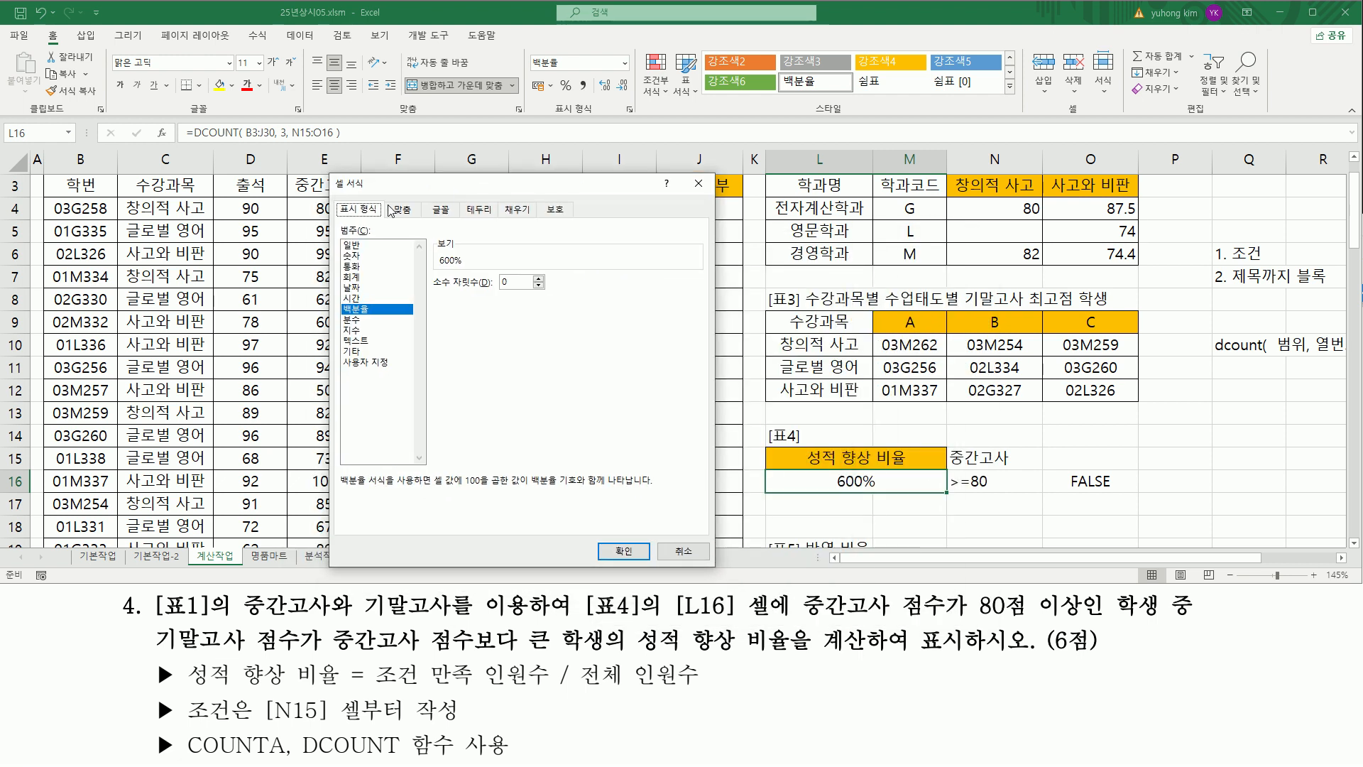
pyautogui.click(368, 244)
pyautogui.moveTo(339, 235); pyautogui.dragTo(452, 269)
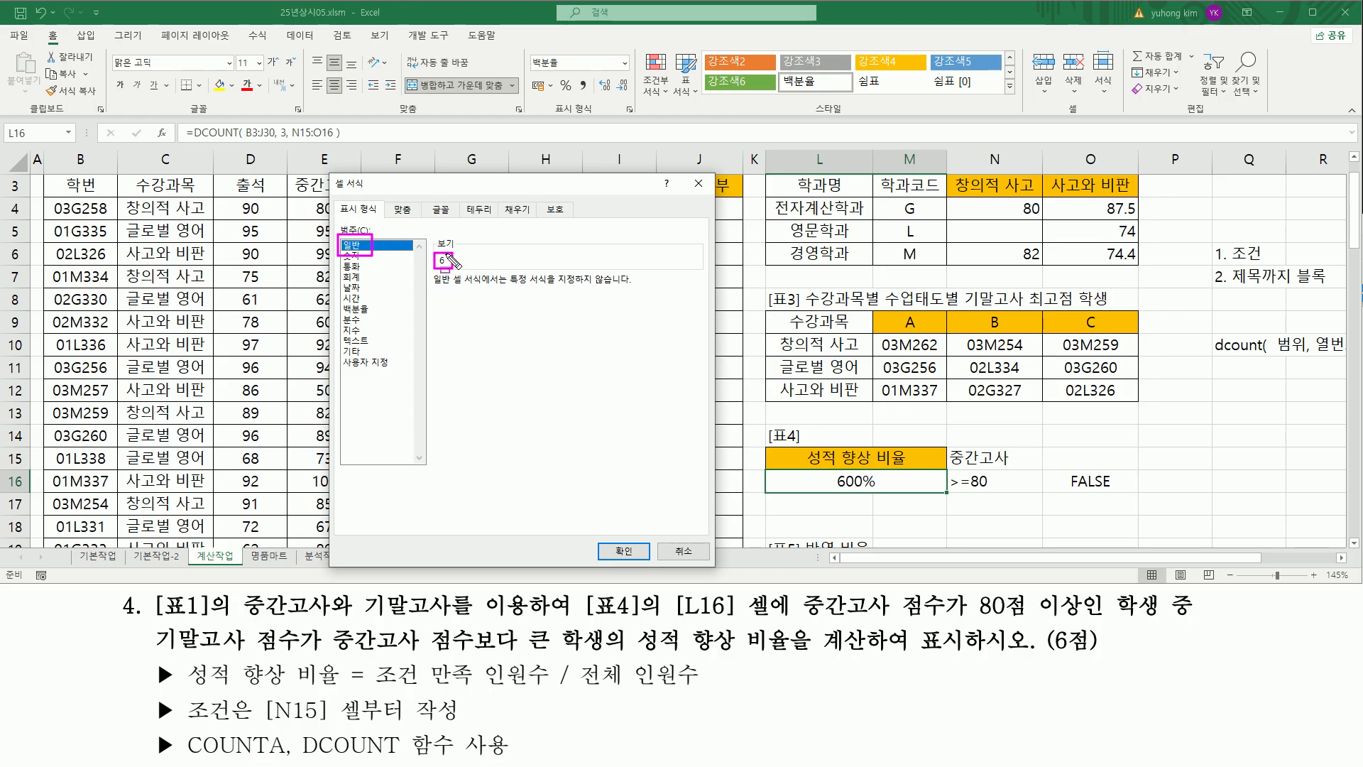
pyautogui.moveTo(526, 50); pyautogui.dragTo(595, 74)
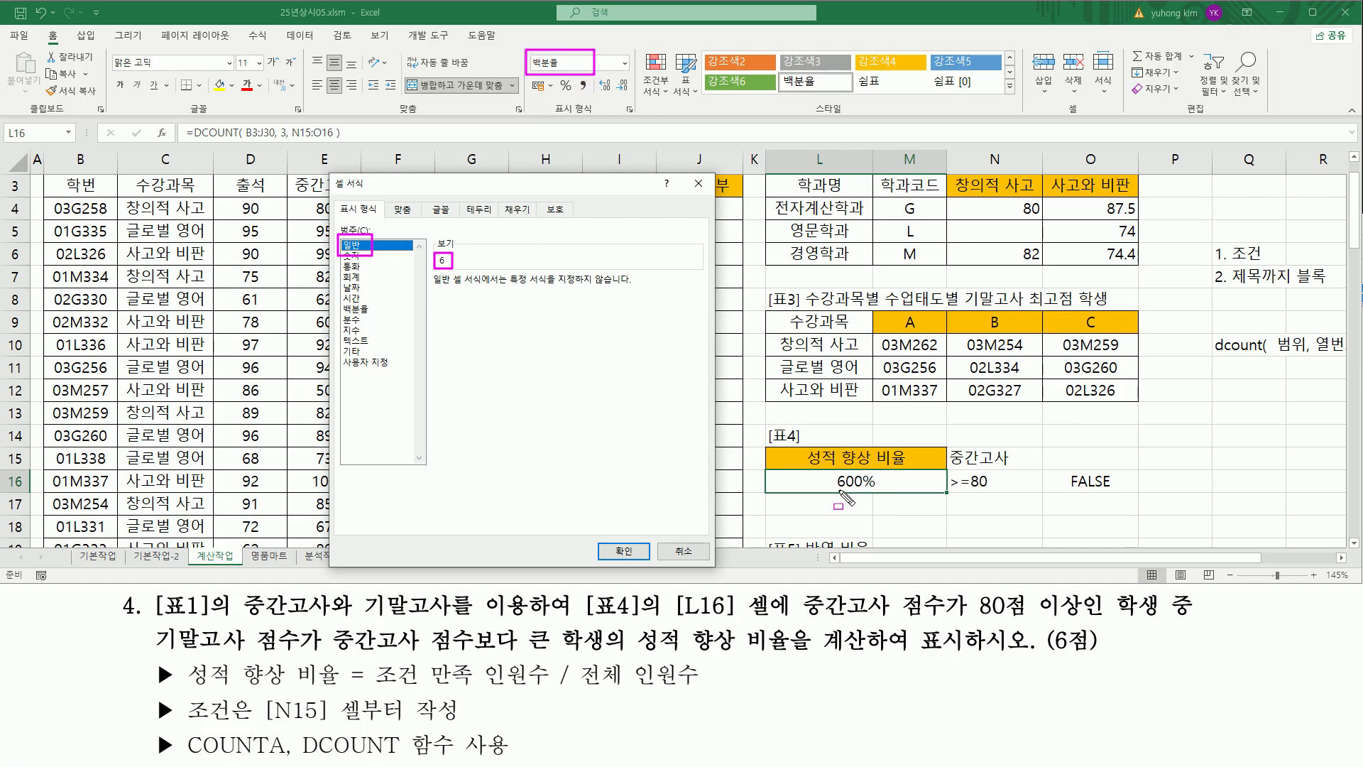
pyautogui.press('Escape')
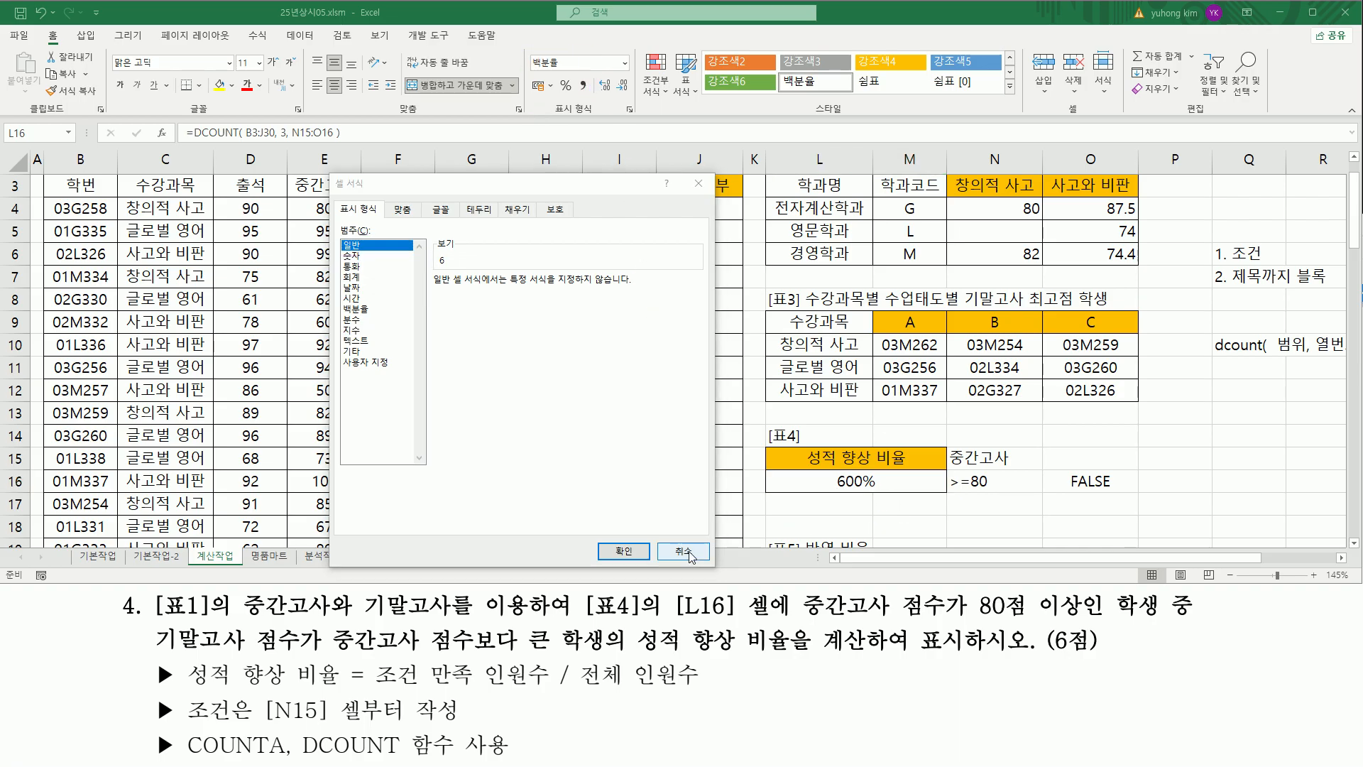
pyautogui.moveTo(334, 232)
pyautogui.mouseDown()
pyautogui.moveTo(398, 274)
pyautogui.moveTo(387, 250)
pyautogui.mouseUp()
pyautogui.moveTo(594, 536)
pyautogui.mouseDown()
pyautogui.moveTo(645, 566)
pyautogui.moveTo(602, 536)
pyautogui.moveTo(696, 564)
pyautogui.mouseUp()
pyautogui.press('Escape')
pyautogui.click(686, 551)
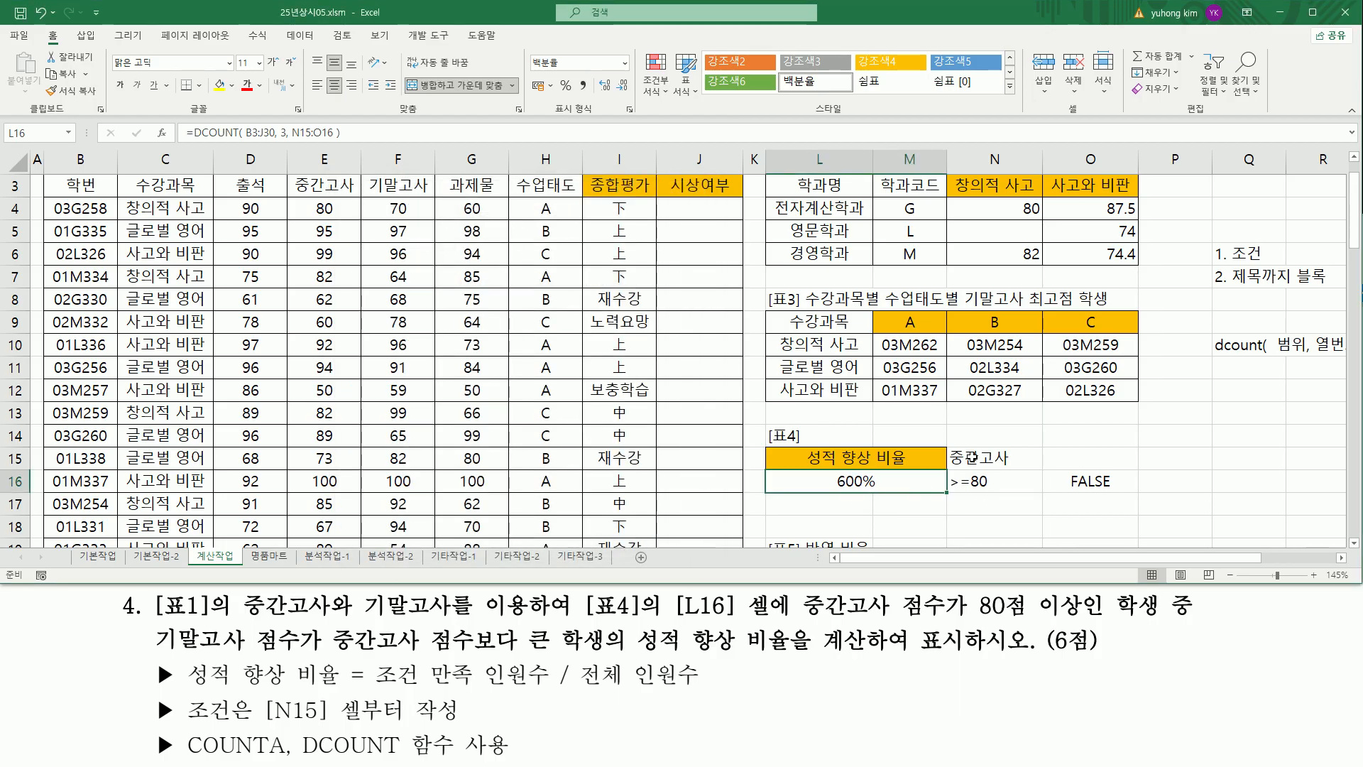
# - Compare 중간고사 scores of 80 or more with 기말고사 scores in rows 4 to 17 of [표1] to find improved students
pyautogui.moveTo(308, 201)
pyautogui.mouseDown()
pyautogui.moveTo(344, 214)
pyautogui.moveTo(348, 238)
pyautogui.moveTo(333, 363)
pyautogui.moveTo(343, 514)
pyautogui.mouseUp()
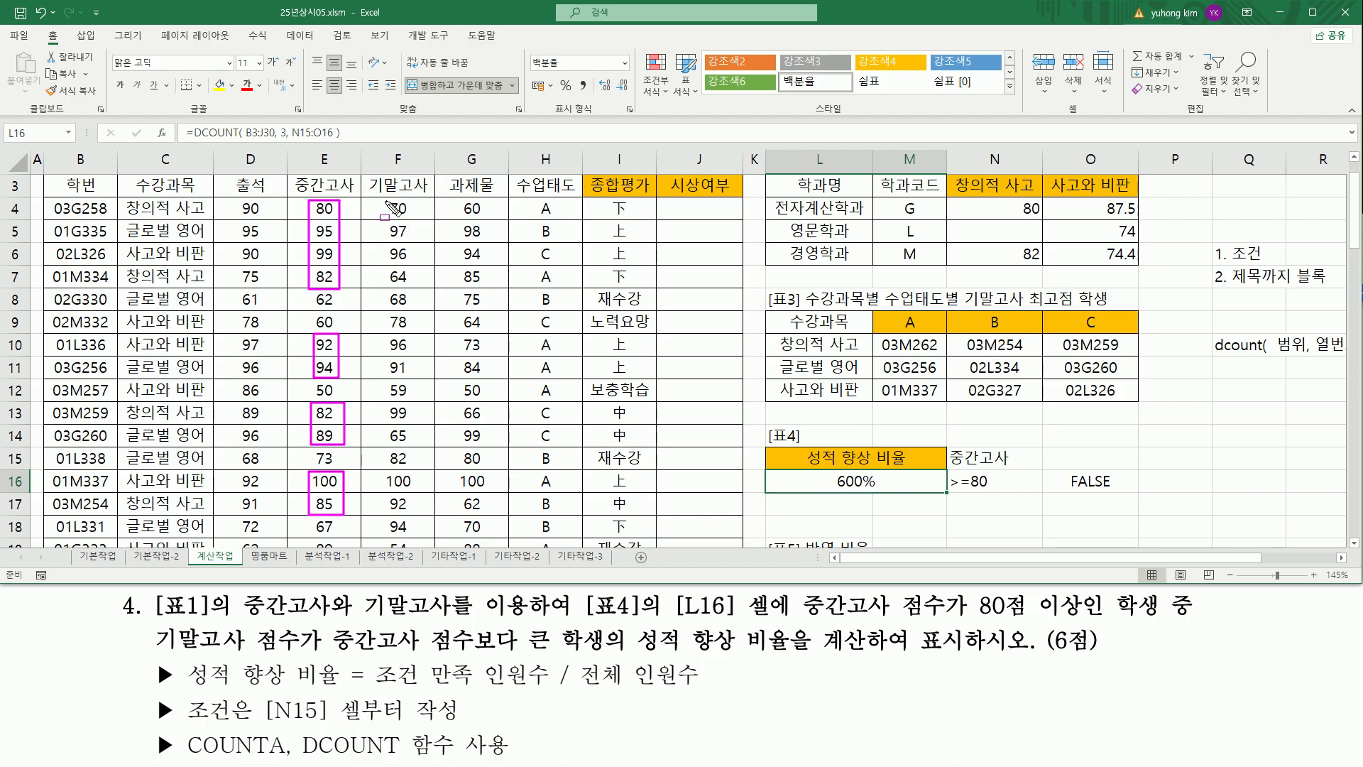
pyautogui.moveTo(292, 207); pyautogui.dragTo(416, 208)
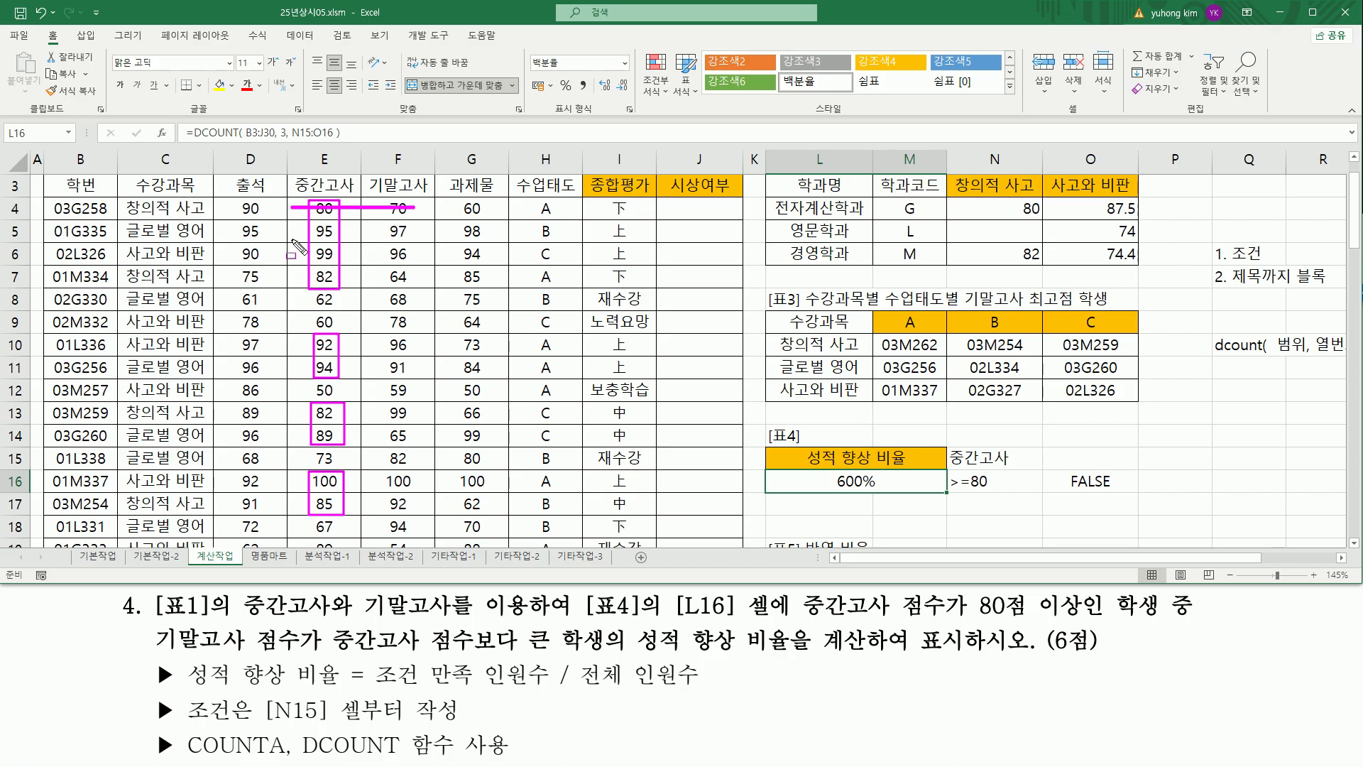
pyautogui.moveTo(295, 222); pyautogui.dragTo(427, 239)
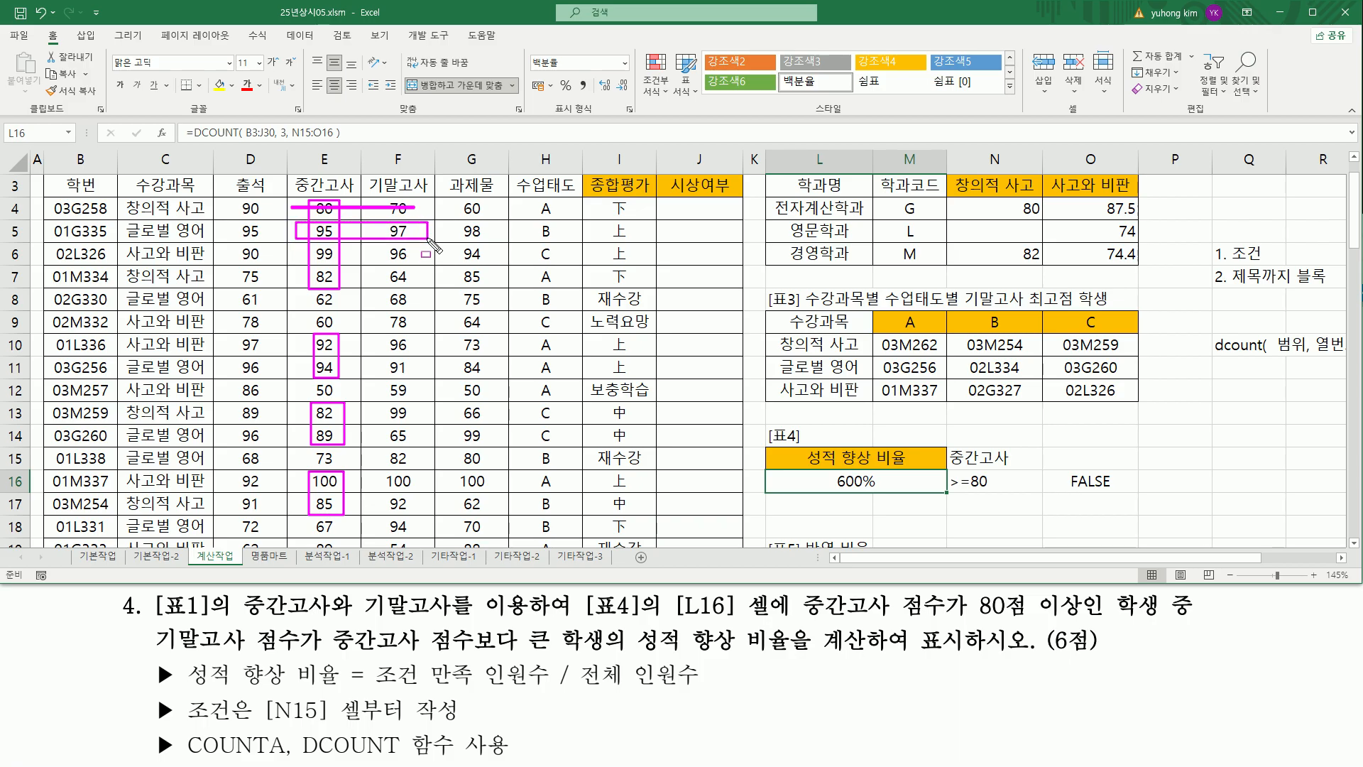
pyautogui.moveTo(298, 254); pyautogui.dragTo(418, 254)
pyautogui.moveTo(298, 276); pyautogui.dragTo(429, 277)
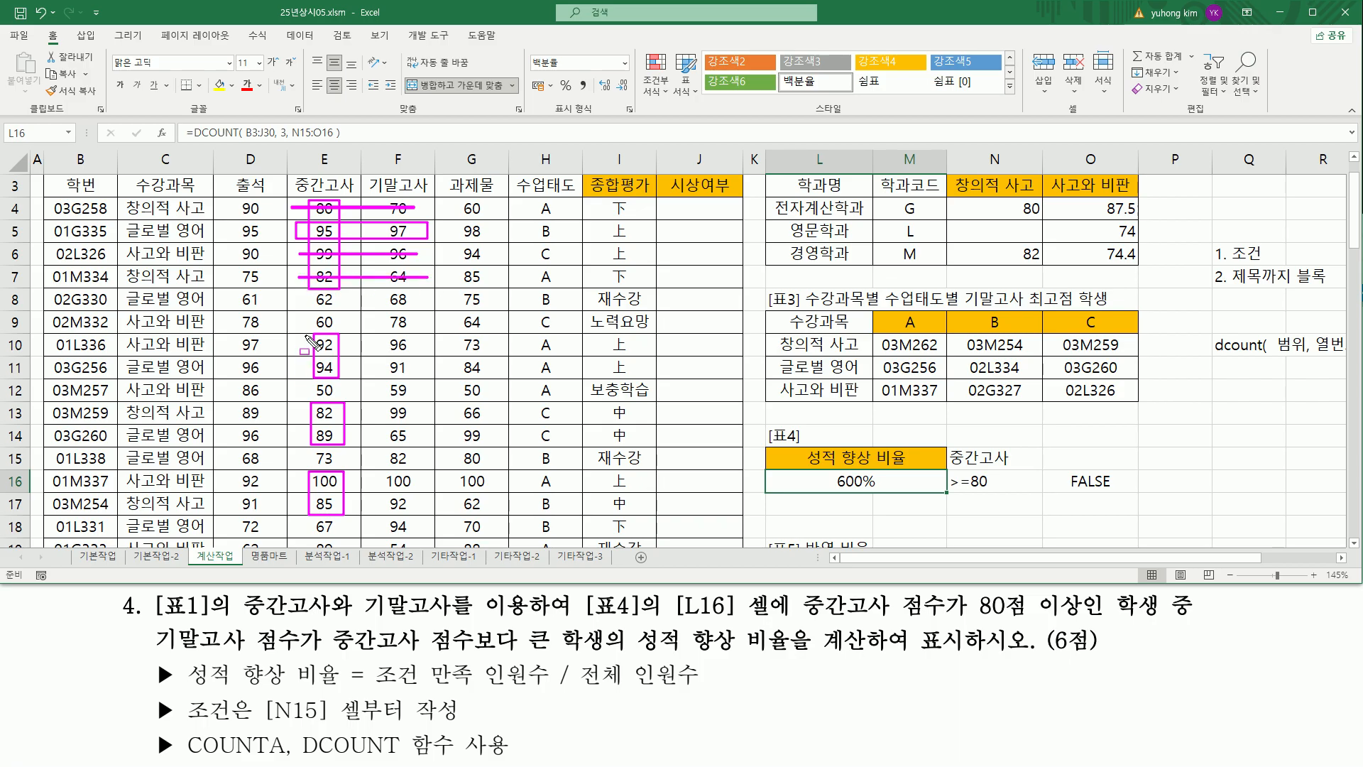
pyautogui.moveTo(300, 333); pyautogui.dragTo(427, 352)
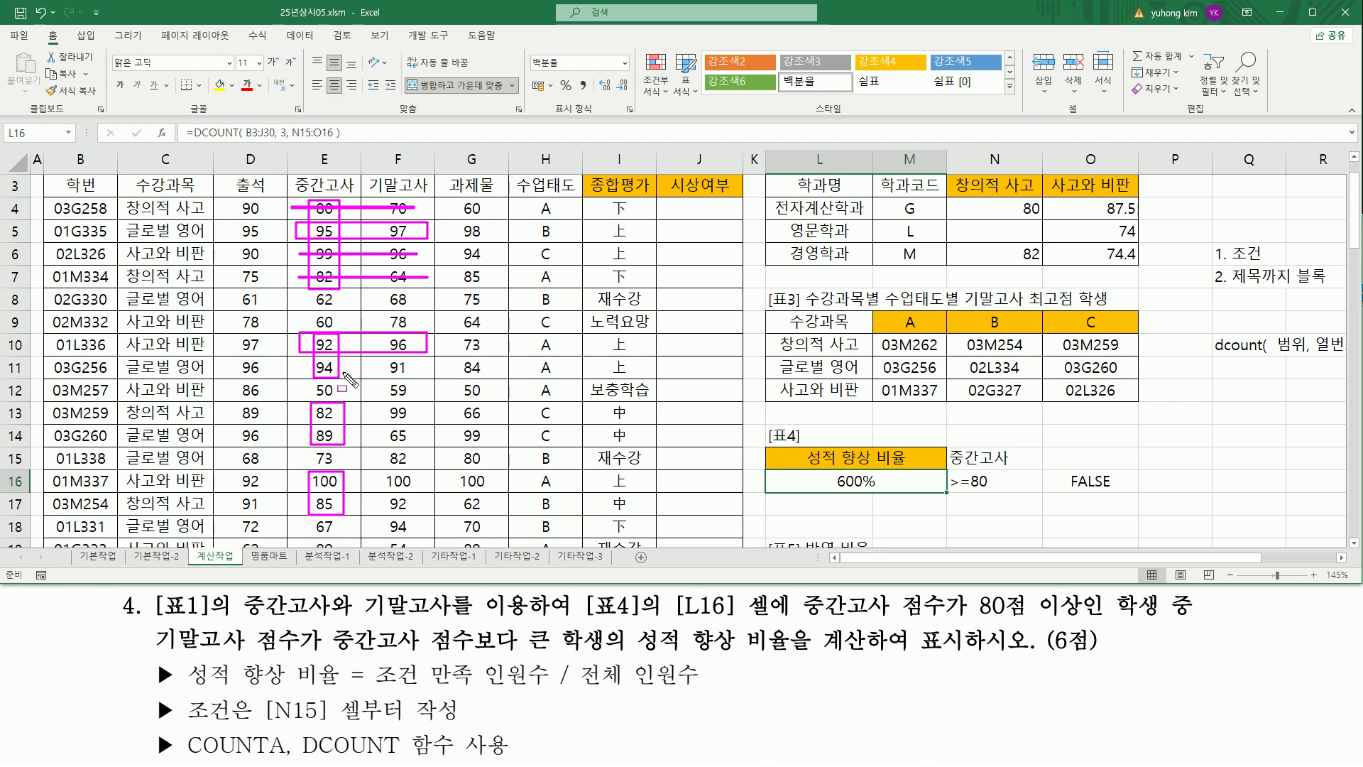
pyautogui.moveTo(298, 367); pyautogui.dragTo(424, 368)
pyautogui.moveTo(308, 402)
pyautogui.mouseDown()
pyautogui.moveTo(376, 434)
pyautogui.moveTo(433, 435)
pyautogui.moveTo(428, 423)
pyautogui.mouseUp()
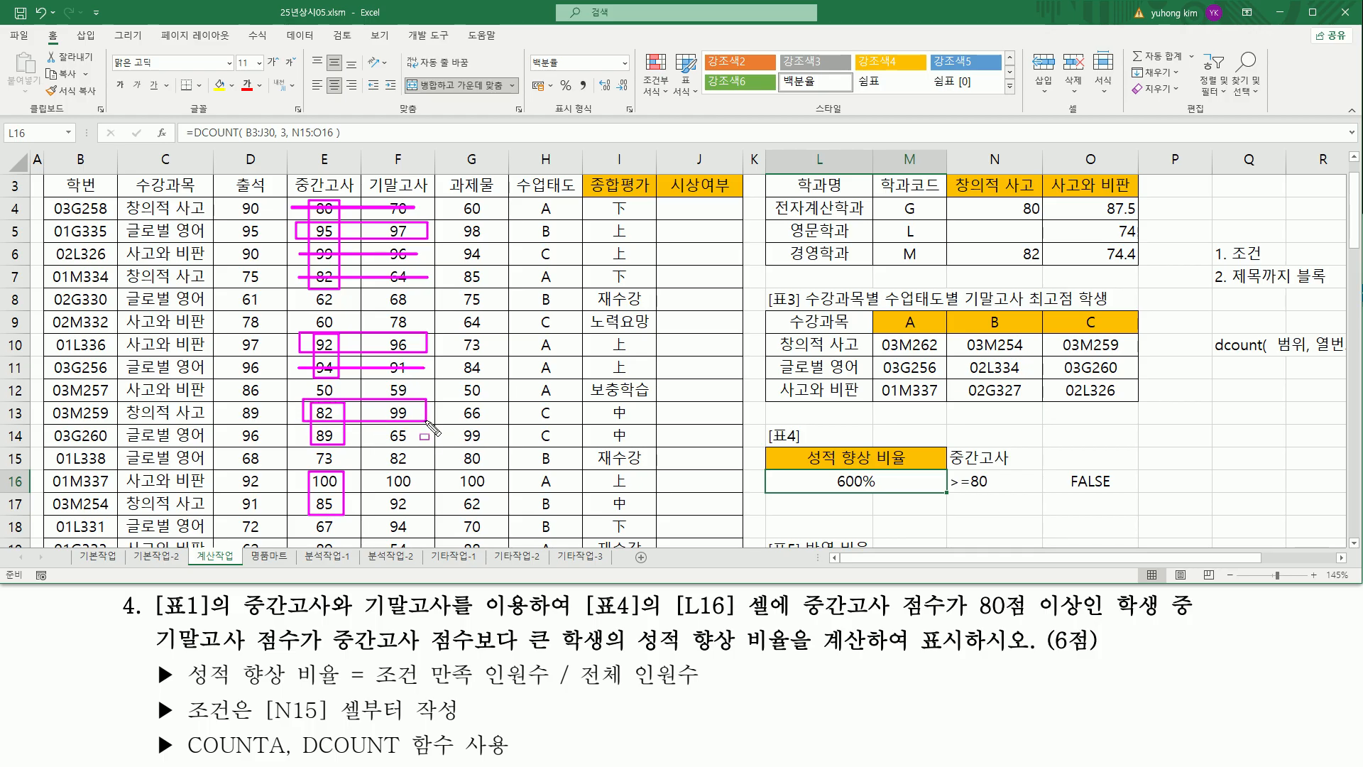
pyautogui.moveTo(298, 436); pyautogui.dragTo(416, 436)
pyautogui.moveTo(293, 482); pyautogui.dragTo(419, 482)
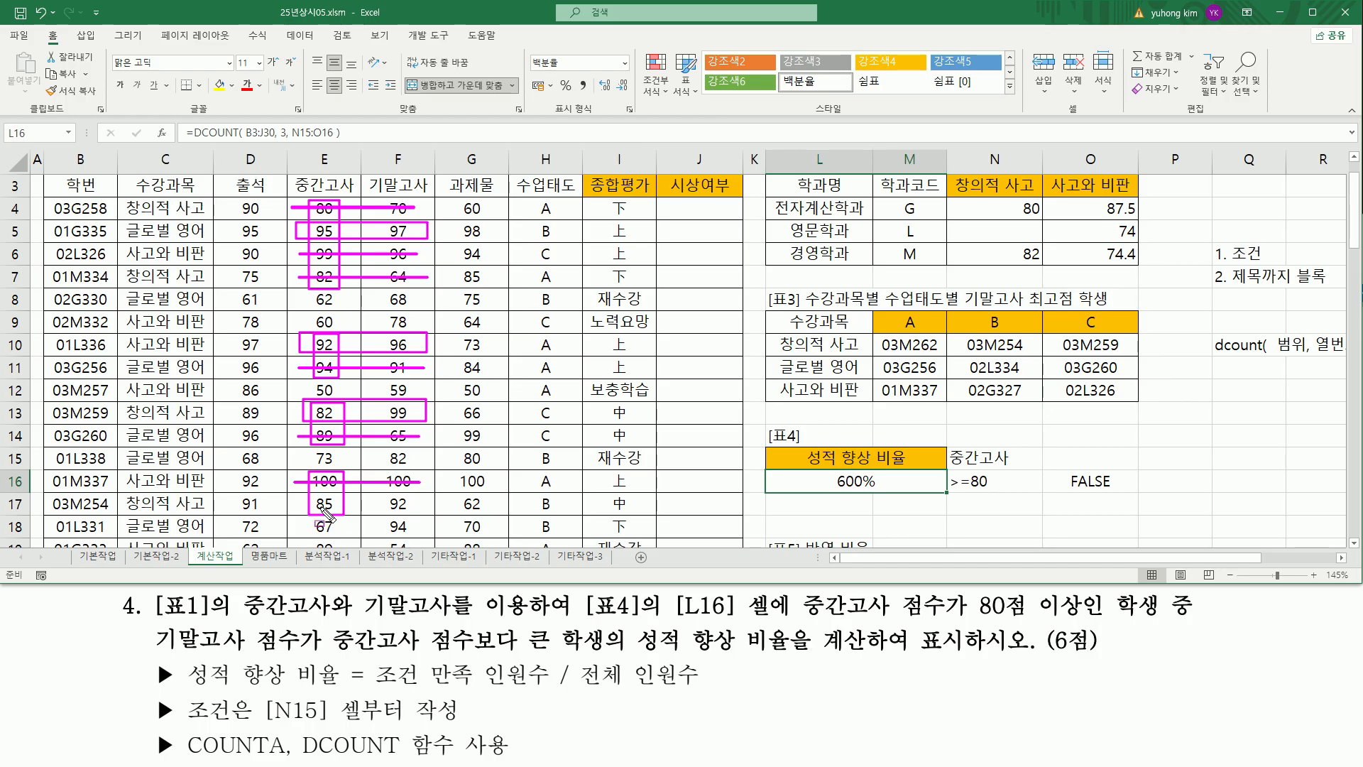
pyautogui.moveTo(293, 495)
pyautogui.mouseDown()
pyautogui.moveTo(401, 516)
pyautogui.moveTo(430, 501)
pyautogui.moveTo(420, 506)
pyautogui.mouseUp()
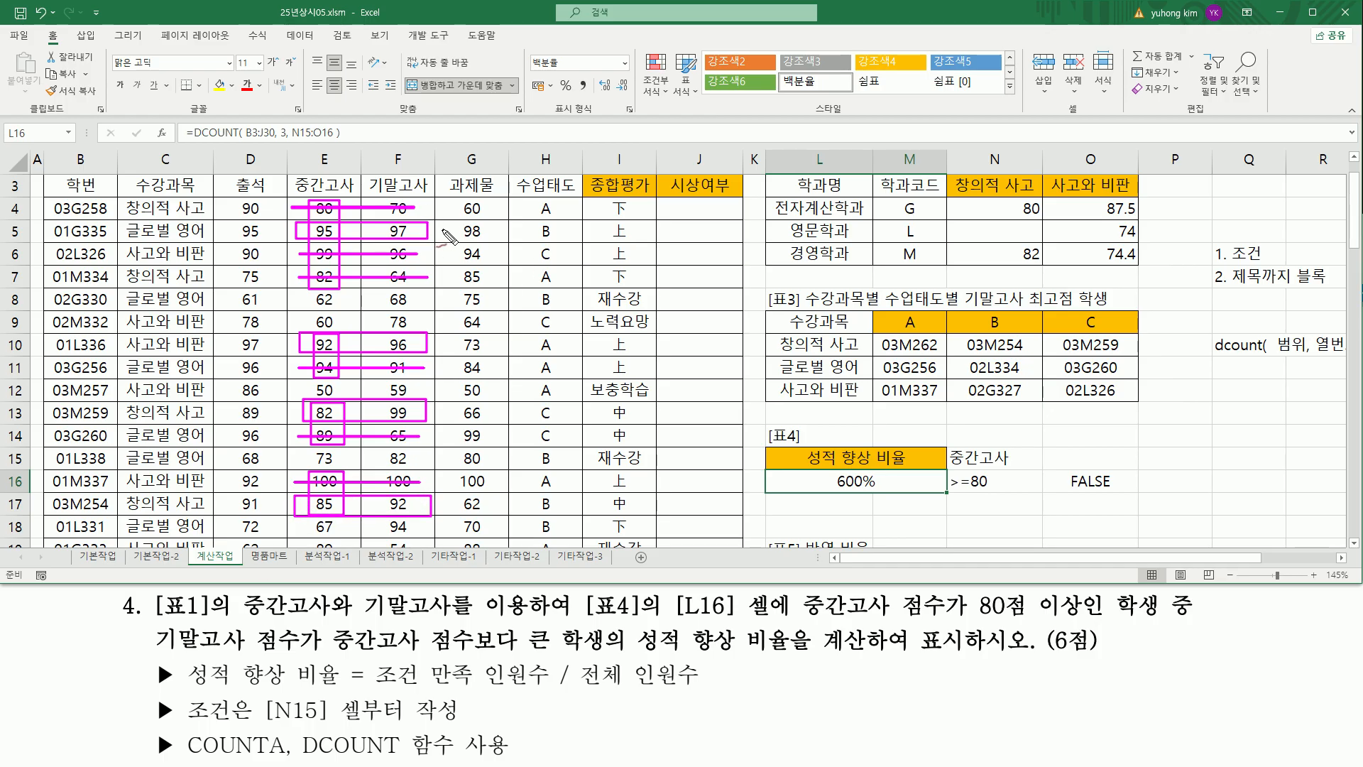
pyautogui.moveTo(433, 224)
pyautogui.mouseDown()
pyautogui.moveTo(438, 234)
pyautogui.moveTo(449, 210)
pyautogui.mouseUp()
pyautogui.moveTo(429, 335); pyautogui.dragTo(446, 330)
pyautogui.moveTo(434, 406); pyautogui.dragTo(448, 392)
pyautogui.moveTo(420, 532); pyautogui.dragTo(453, 490)
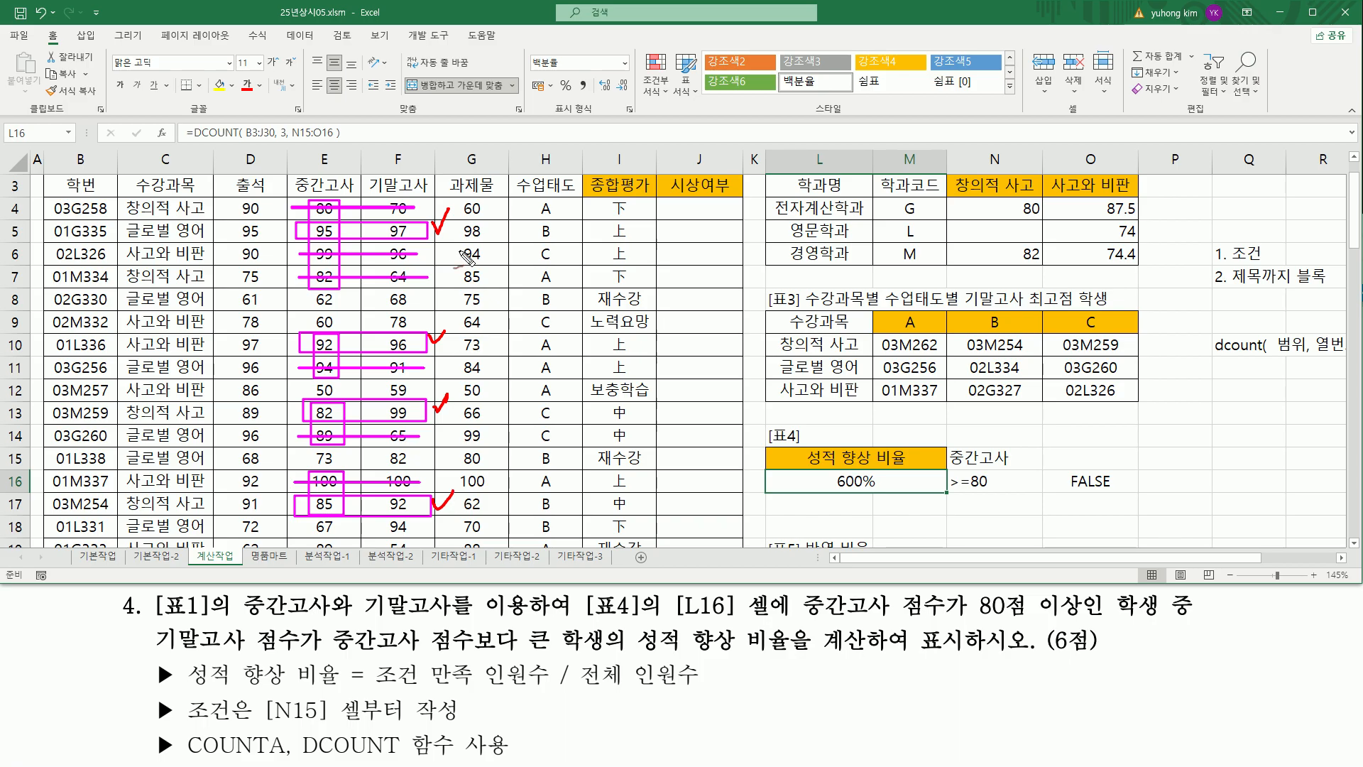
pyautogui.press('Escape')
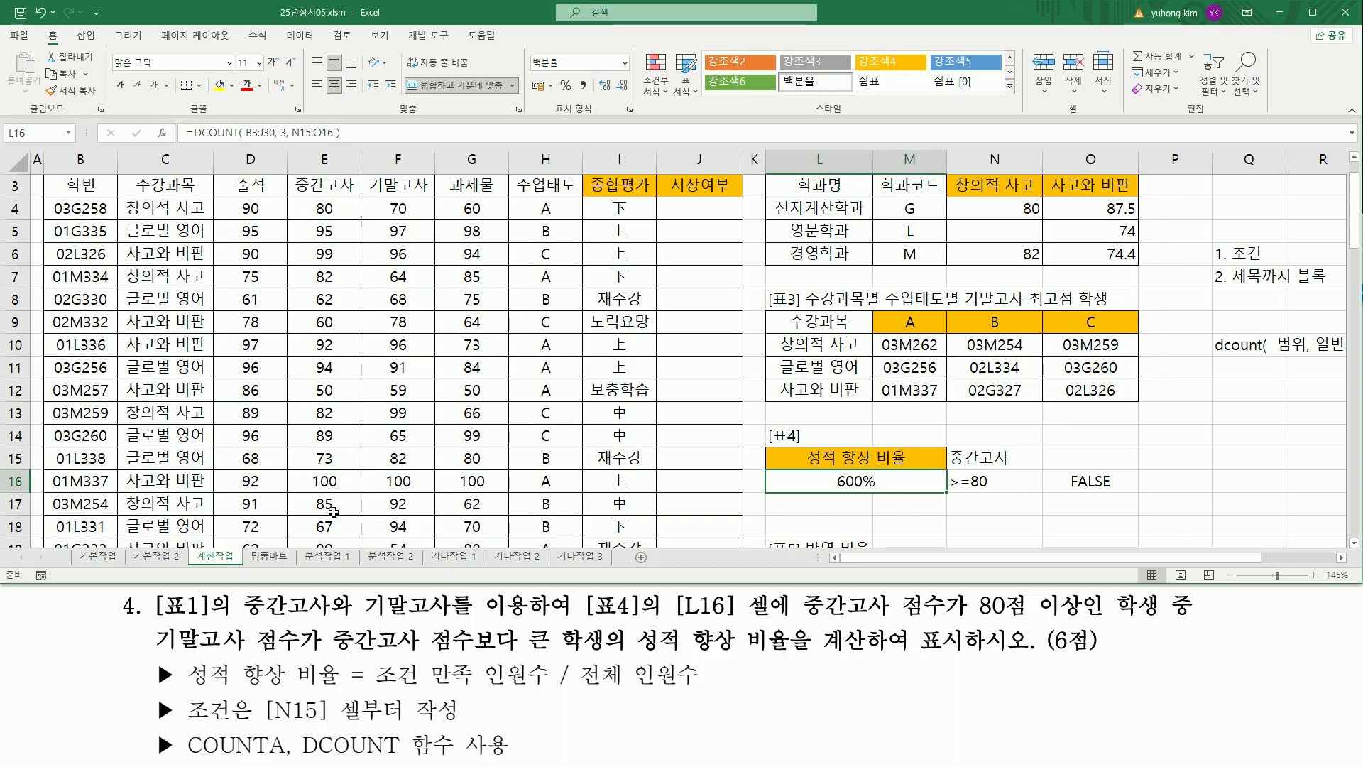
# - Check rows 18 to 30 of [표1] for students whose 중간고사 is at least 80 and whose 기말고사 is higher
pyautogui.moveTo(325, 503); pyautogui.dragTo(398, 503)
pyautogui.scroll(-1, 365, 484)
pyautogui.scroll(-3, 365, 483)
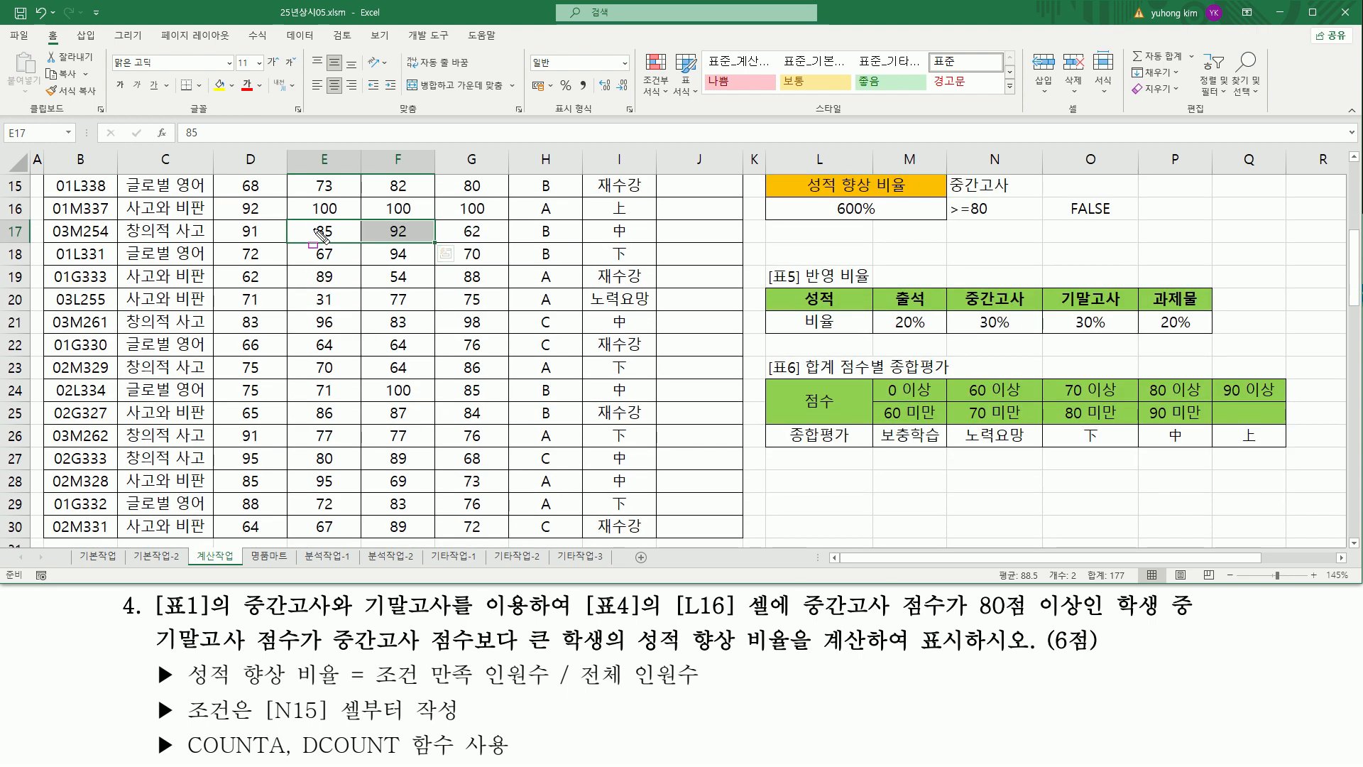
pyautogui.moveTo(310, 268)
pyautogui.mouseDown()
pyautogui.moveTo(344, 286)
pyautogui.moveTo(342, 333)
pyautogui.mouseUp()
pyautogui.moveTo(311, 403)
pyautogui.mouseDown()
pyautogui.moveTo(342, 420)
pyautogui.moveTo(342, 490)
pyautogui.mouseUp()
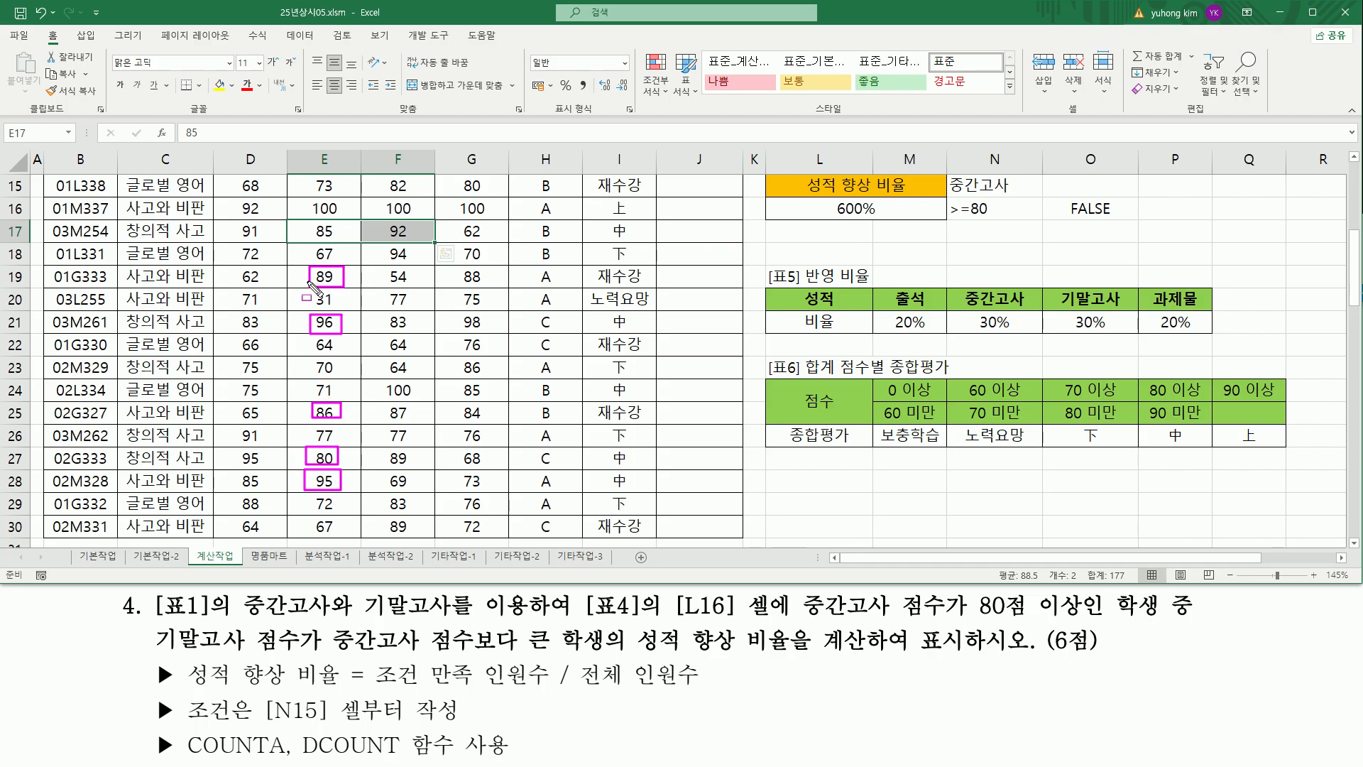
pyautogui.moveTo(296, 276); pyautogui.dragTo(421, 274)
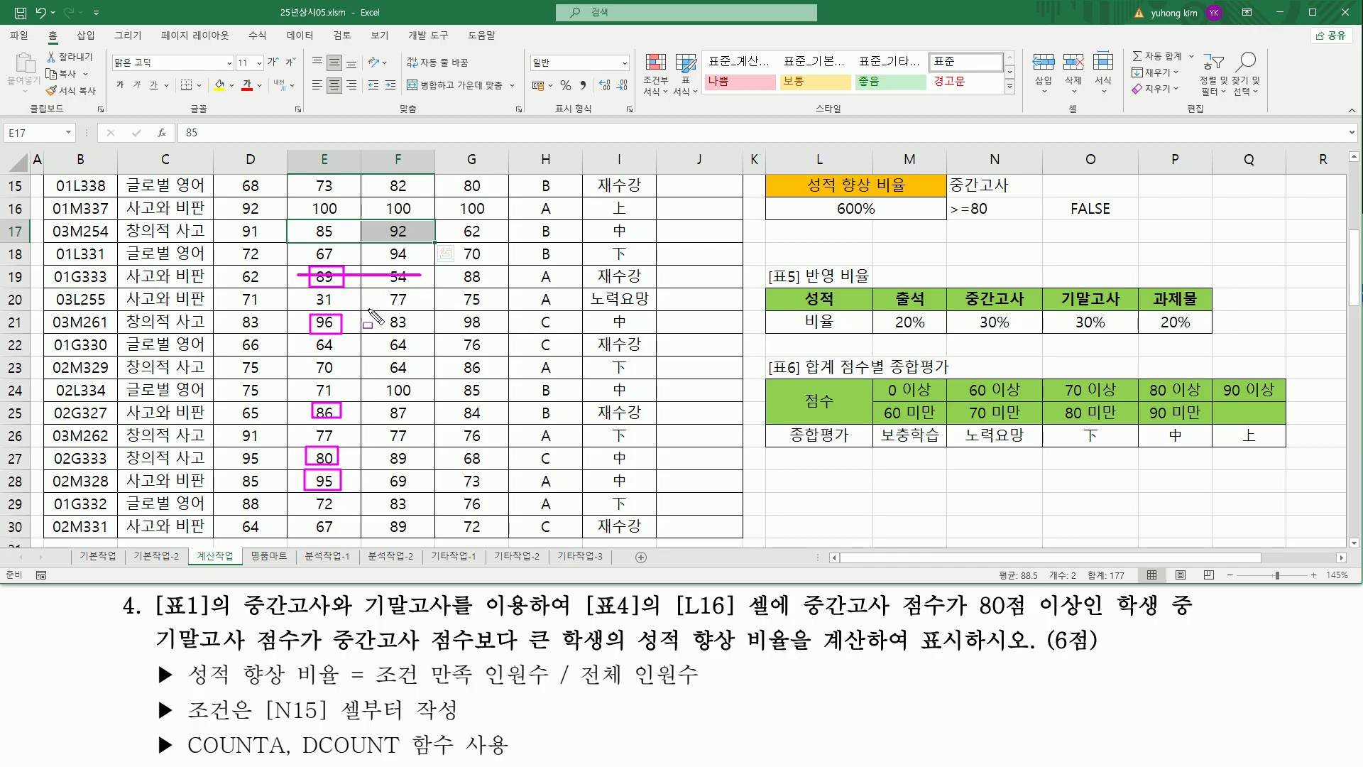
pyautogui.moveTo(300, 323); pyautogui.dragTo(421, 323)
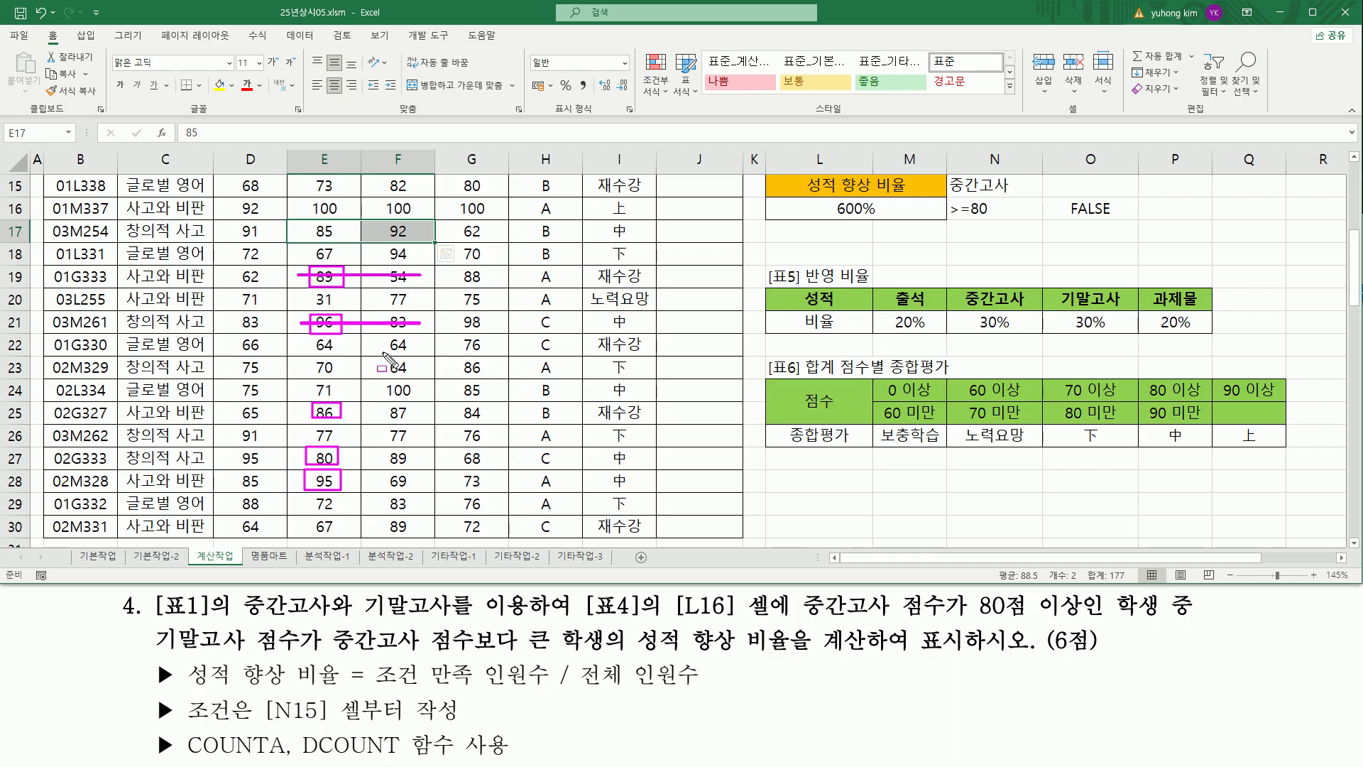
pyautogui.moveTo(303, 427)
pyautogui.mouseDown()
pyautogui.moveTo(304, 399)
pyautogui.moveTo(430, 435)
pyautogui.mouseUp()
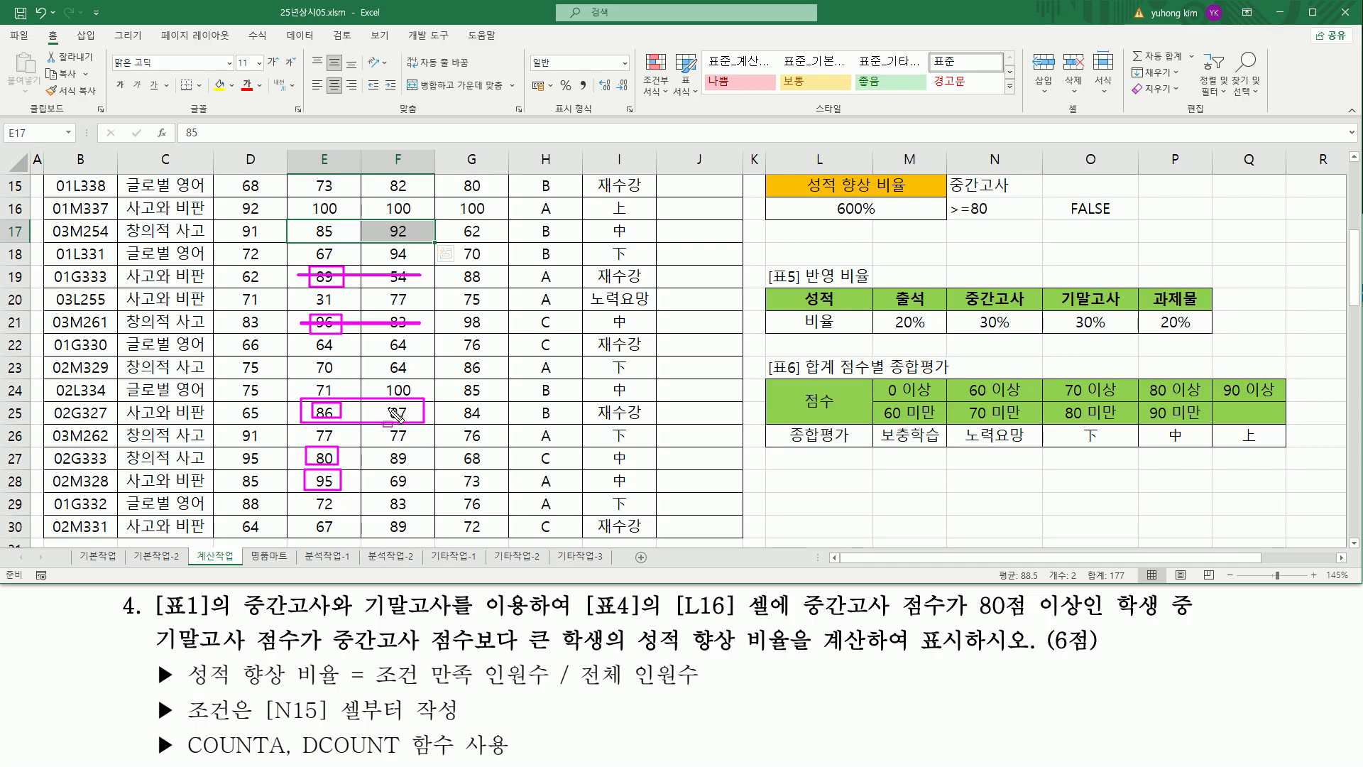
pyautogui.moveTo(299, 469)
pyautogui.mouseDown()
pyautogui.moveTo(301, 447)
pyautogui.moveTo(428, 471)
pyautogui.mouseUp()
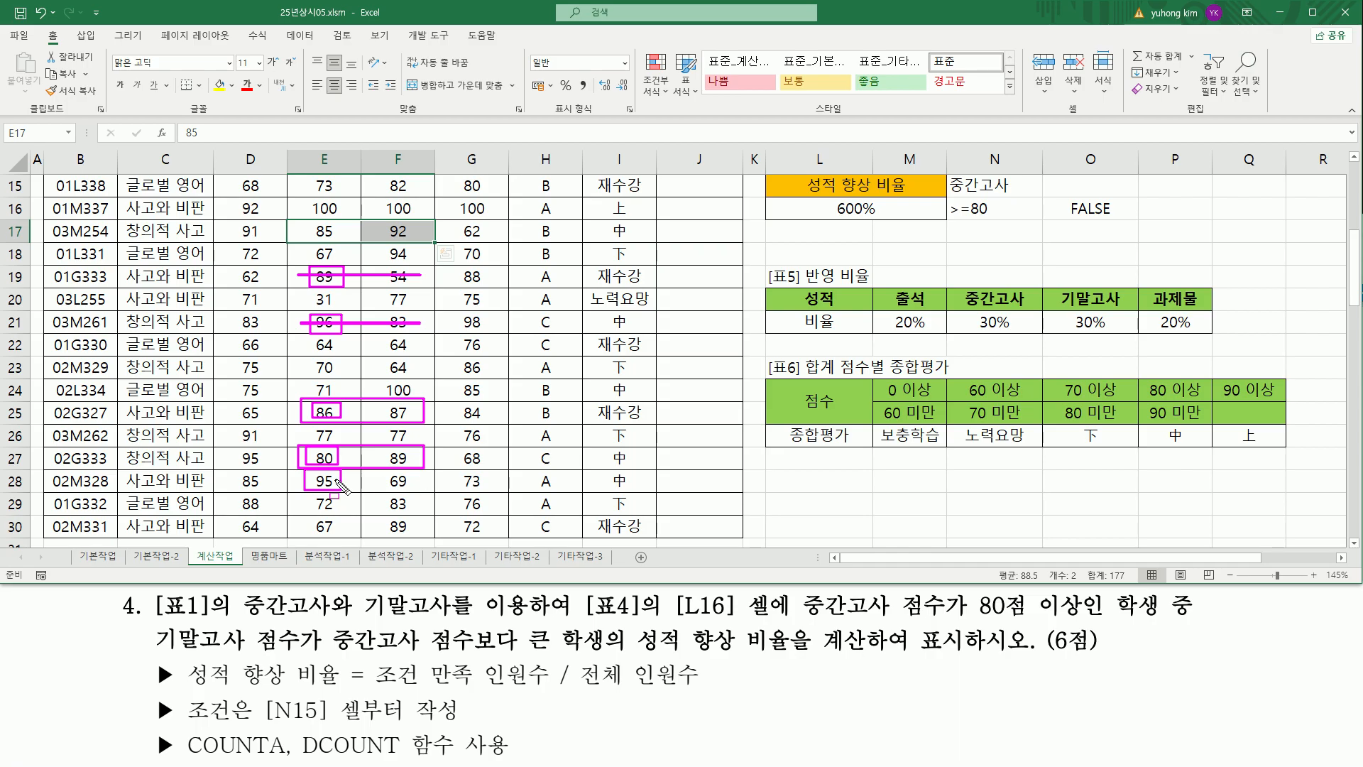
pyautogui.moveTo(291, 481); pyautogui.dragTo(428, 488)
pyautogui.moveTo(431, 395); pyautogui.dragTo(453, 378)
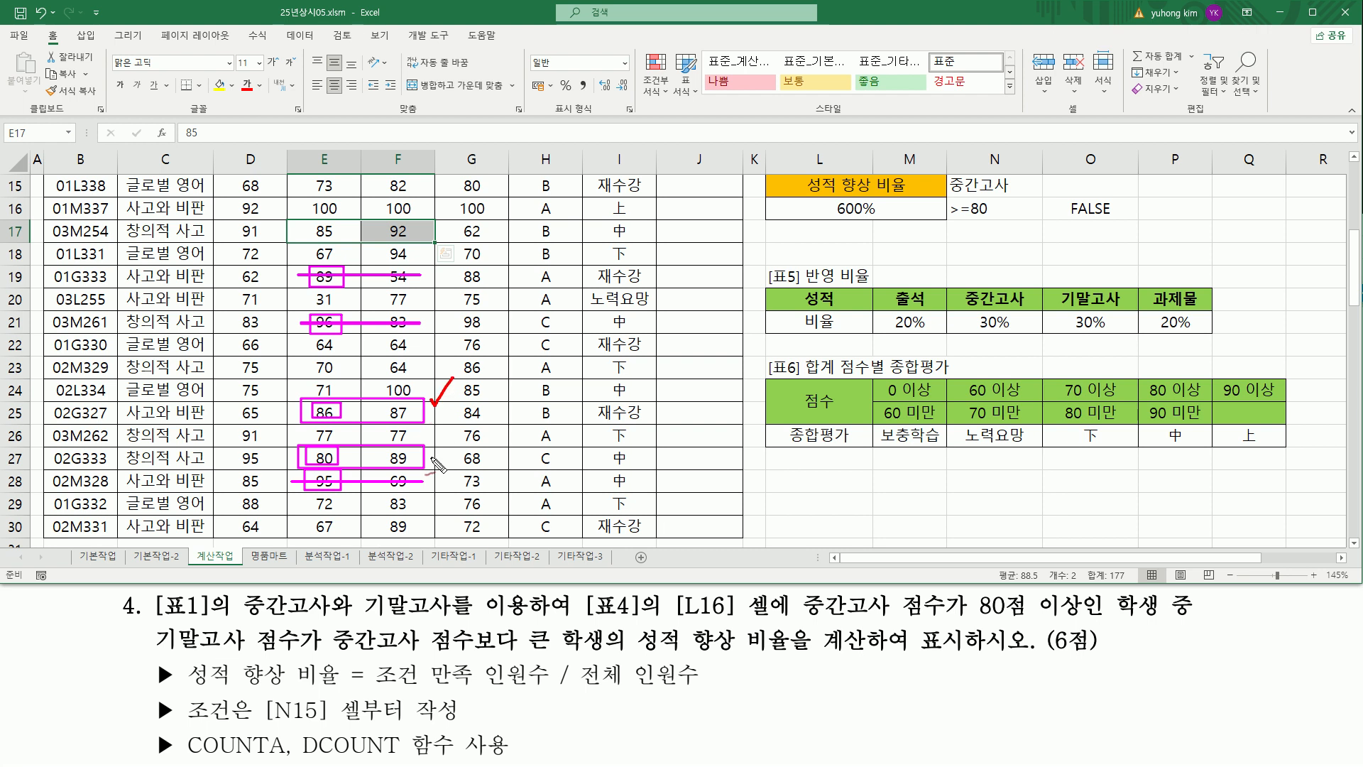
pyautogui.moveTo(435, 458); pyautogui.dragTo(453, 429)
pyautogui.moveTo(842, 230); pyautogui.dragTo(852, 226)
pyautogui.press('e')
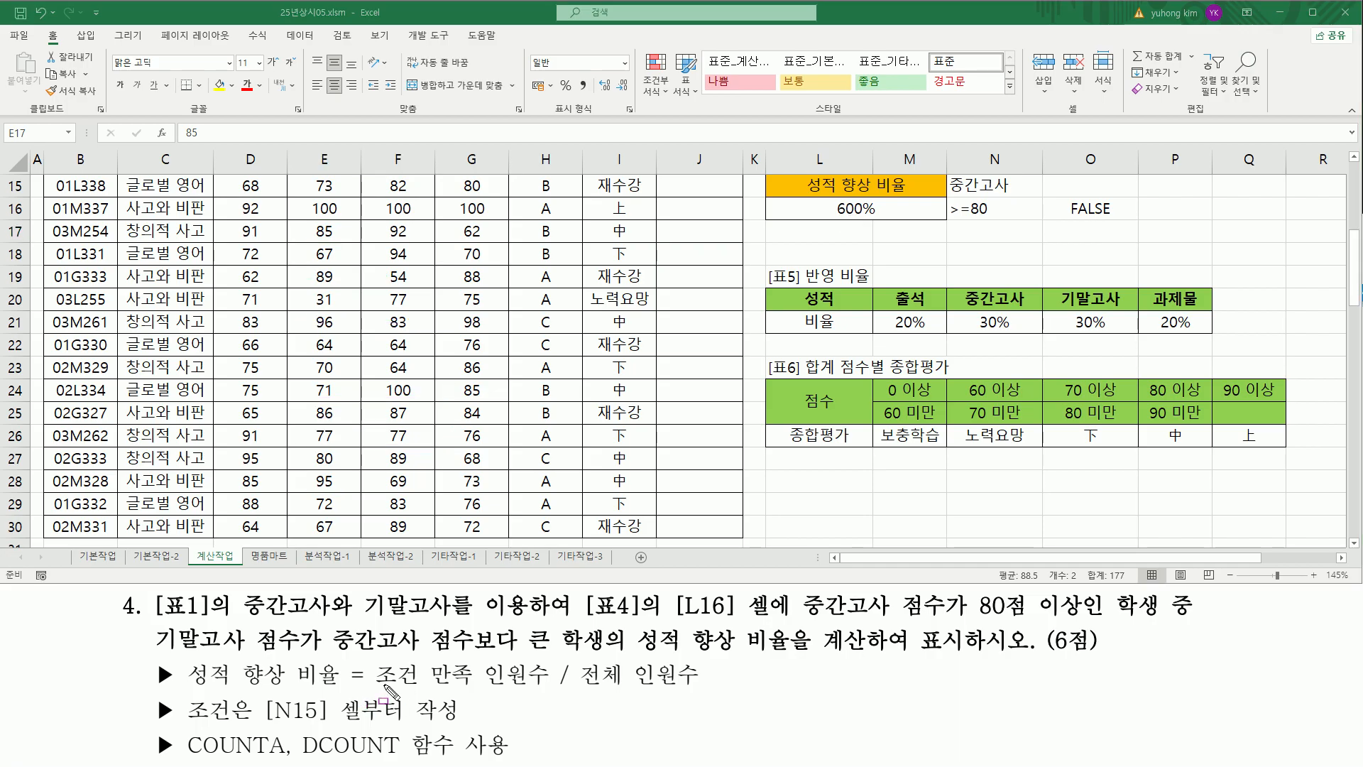
# - Review the question's ratio definition, 조건 만족 인원수 / 전체 인원수, and its requirement to use COUNTA
pyautogui.moveTo(374, 687)
pyautogui.mouseDown()
pyautogui.moveTo(548, 685)
pyautogui.moveTo(548, 662)
pyautogui.moveTo(702, 688)
pyautogui.mouseUp()
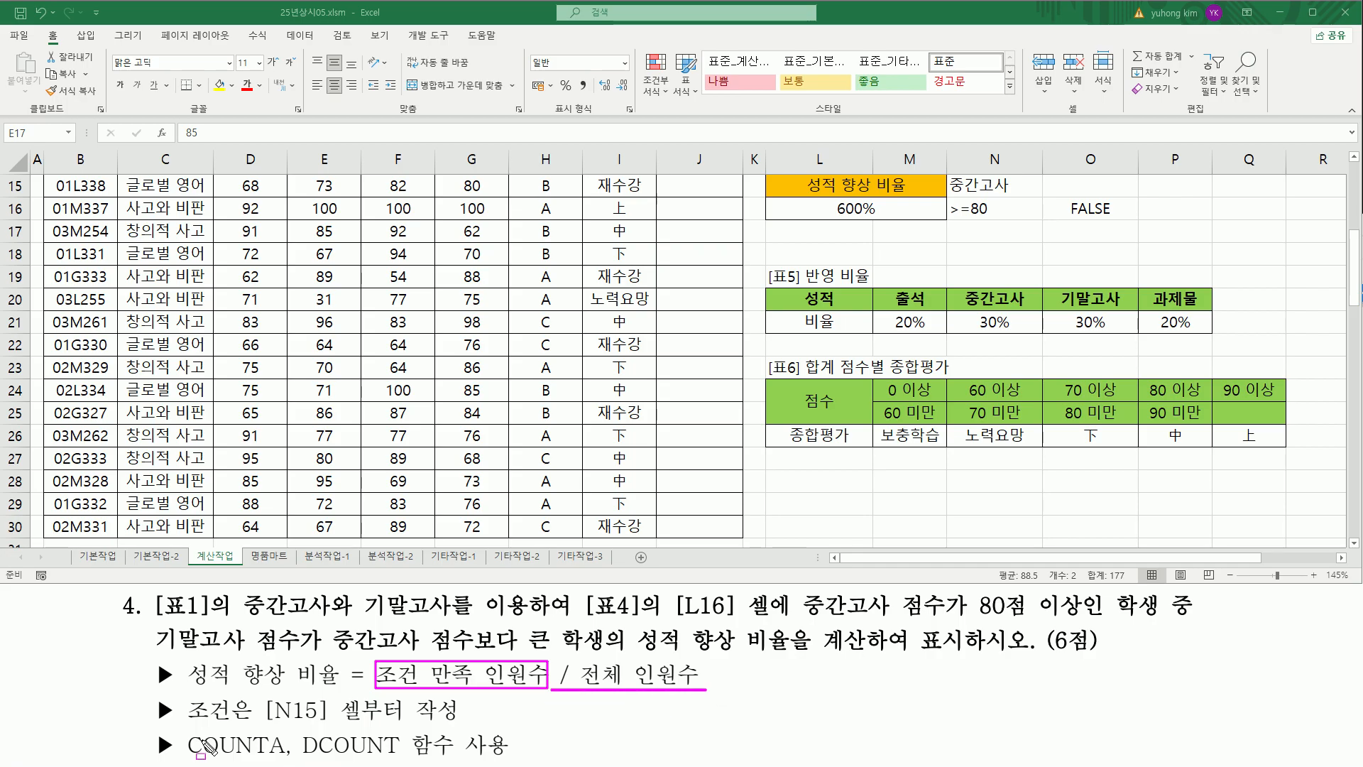
pyautogui.moveTo(186, 742); pyautogui.dragTo(290, 761)
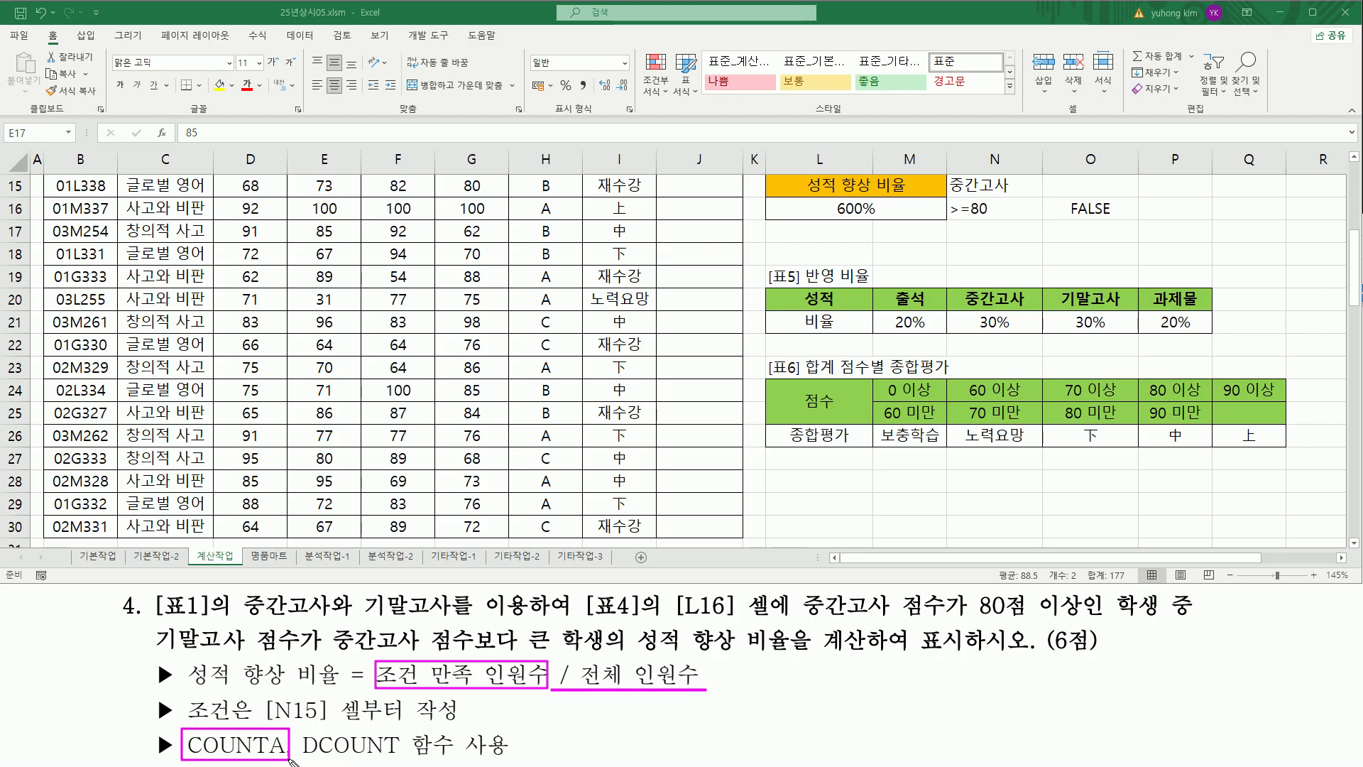
pyautogui.press('Escape')
pyautogui.moveTo(189, 758); pyautogui.dragTo(286, 758)
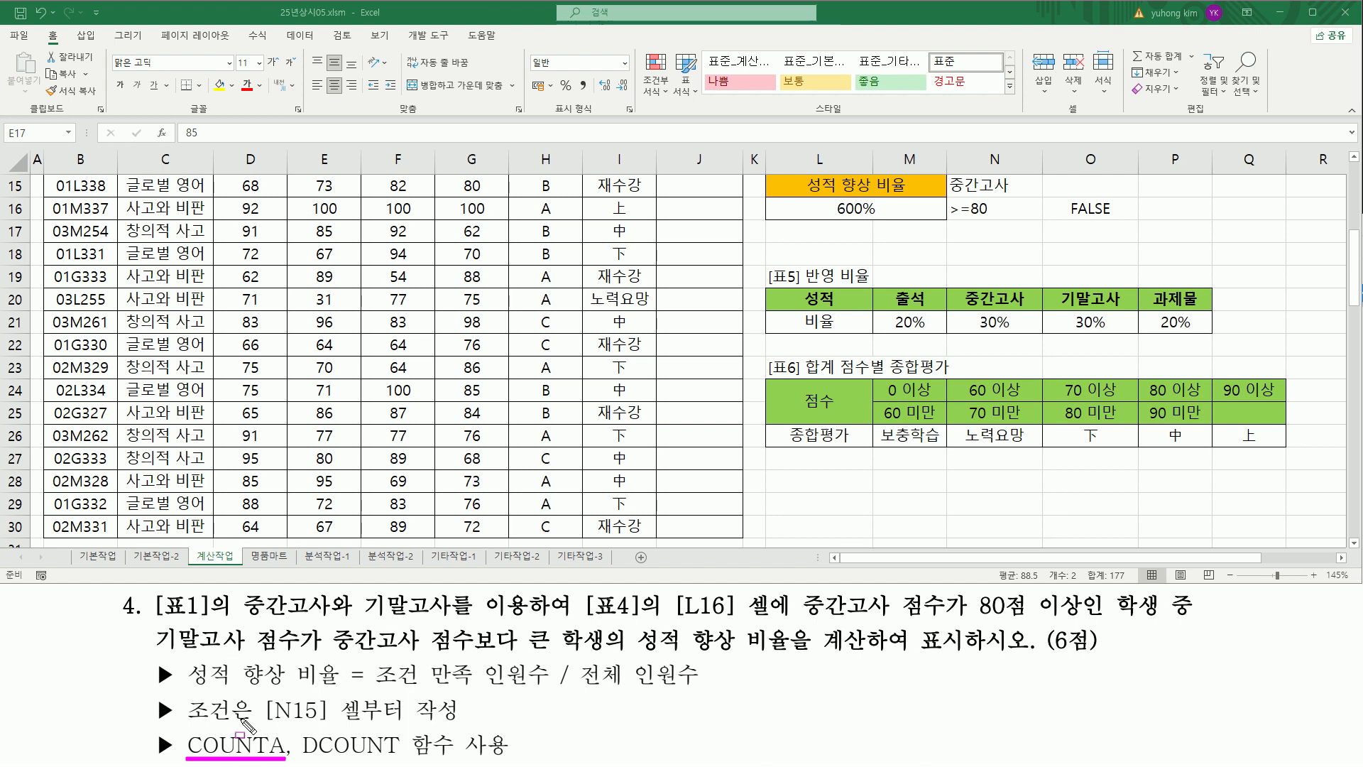
pyautogui.press('Escape')
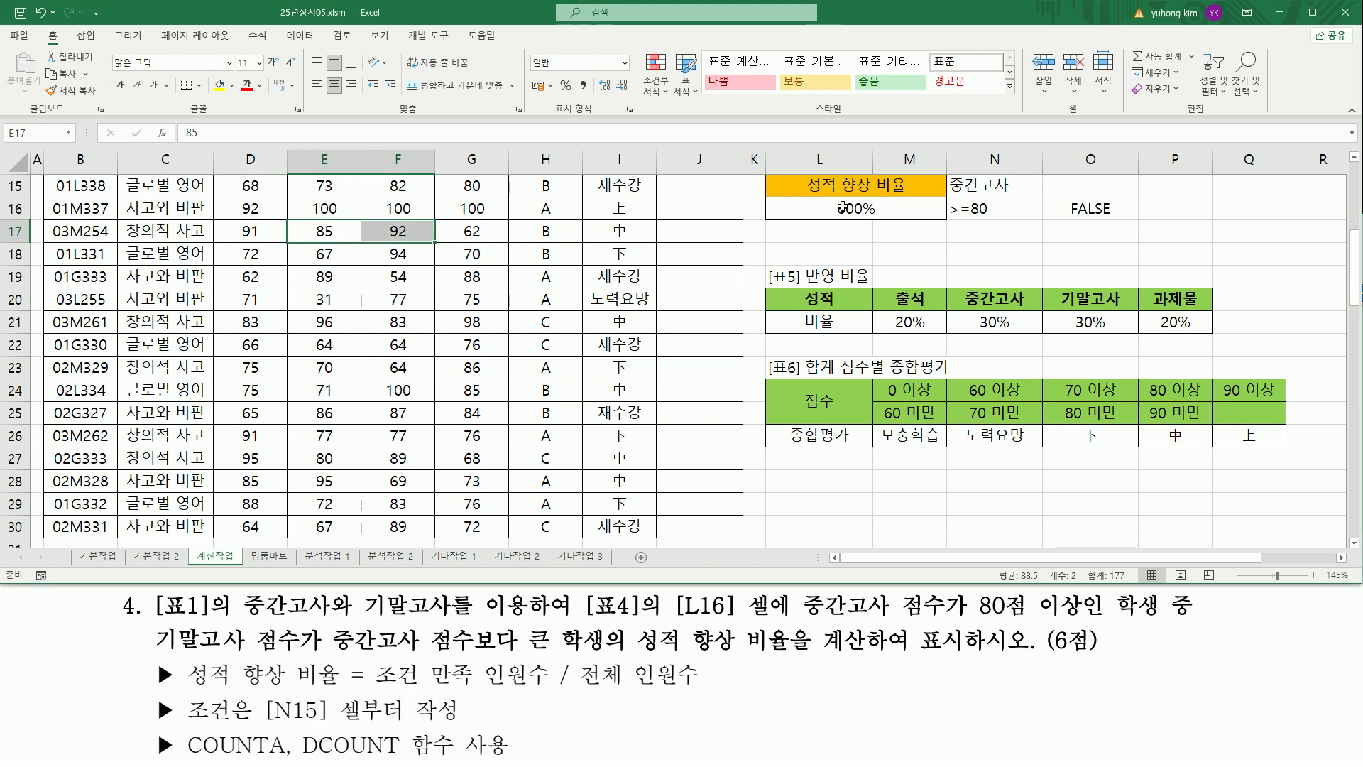
# - Extend the DCOUNT formula in L16 with a division by the COUNTA function
pyautogui.scroll(2, 843, 206)
pyautogui.doubleClick(852, 345)
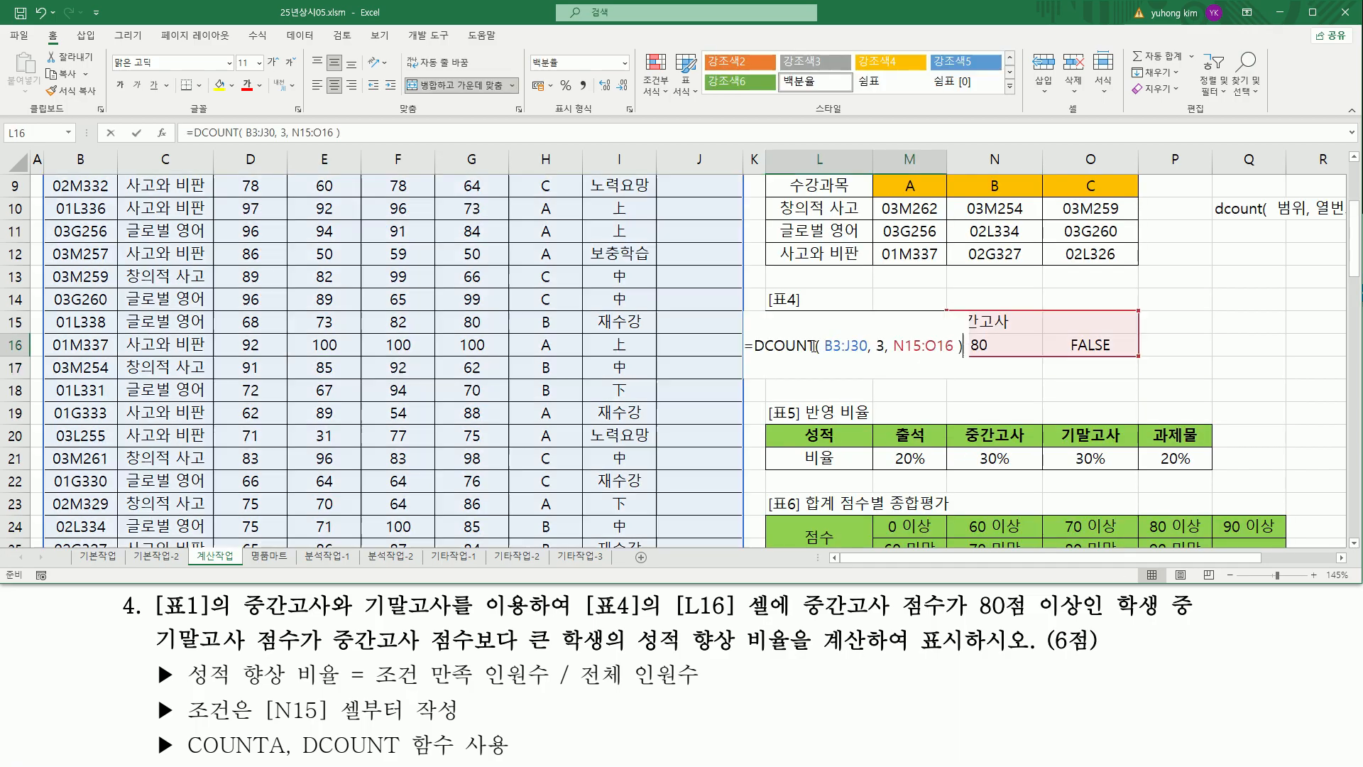
pyautogui.click(968, 351)
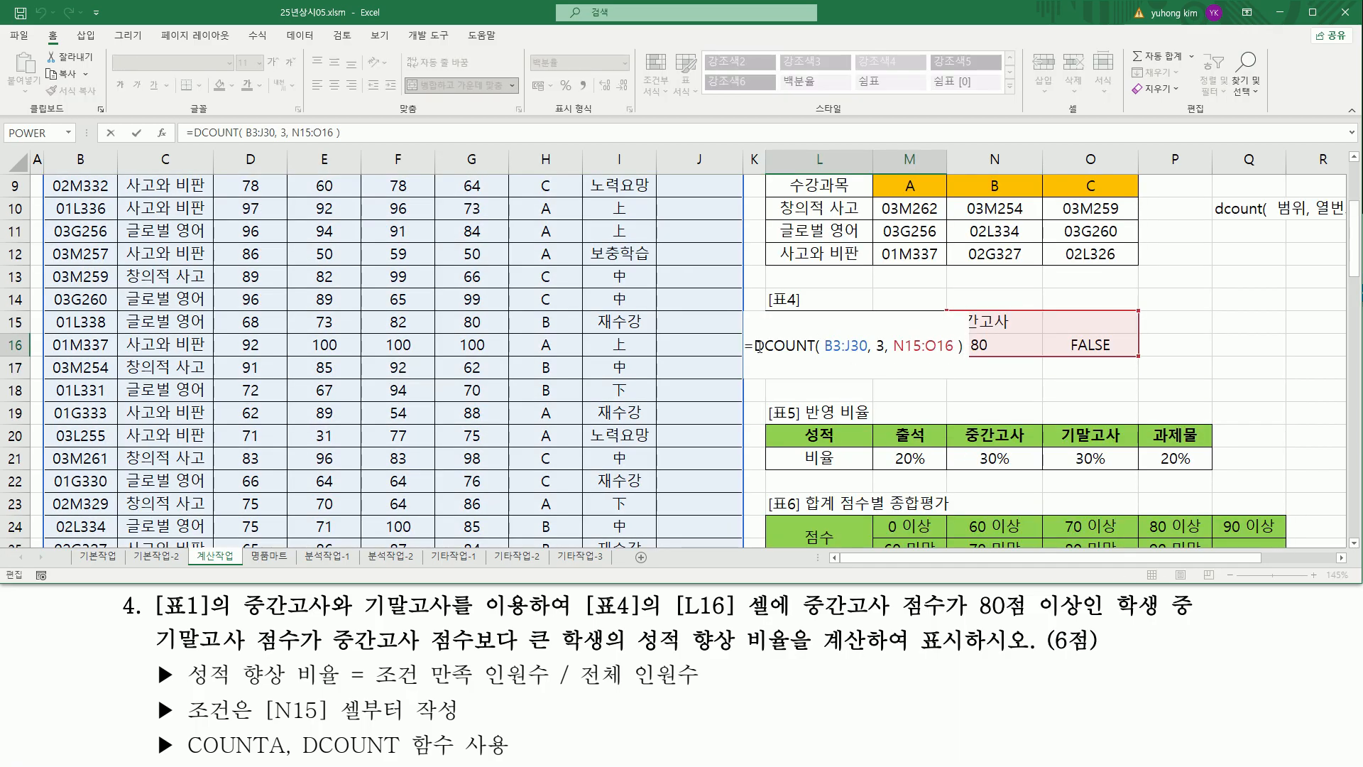
pyautogui.moveTo(754, 346); pyautogui.dragTo(965, 347)
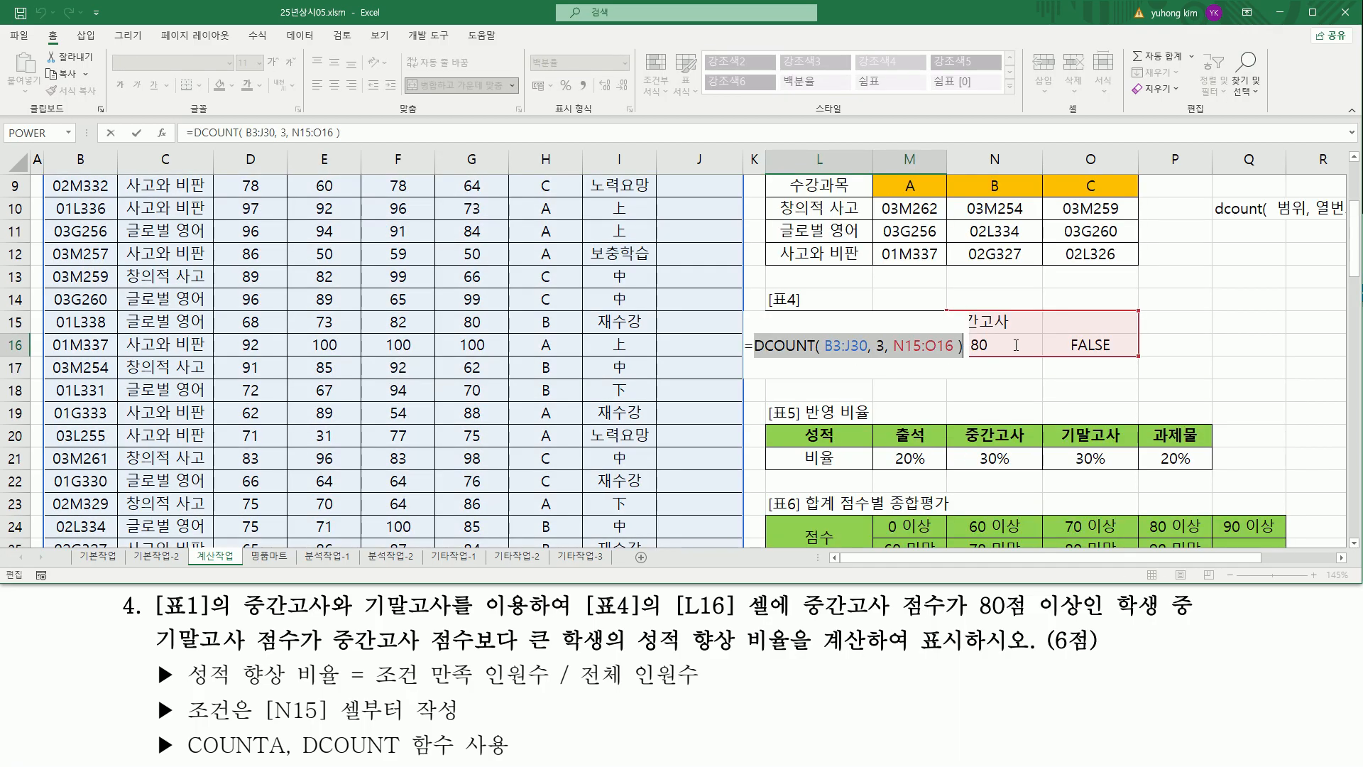
pyautogui.click(965, 346)
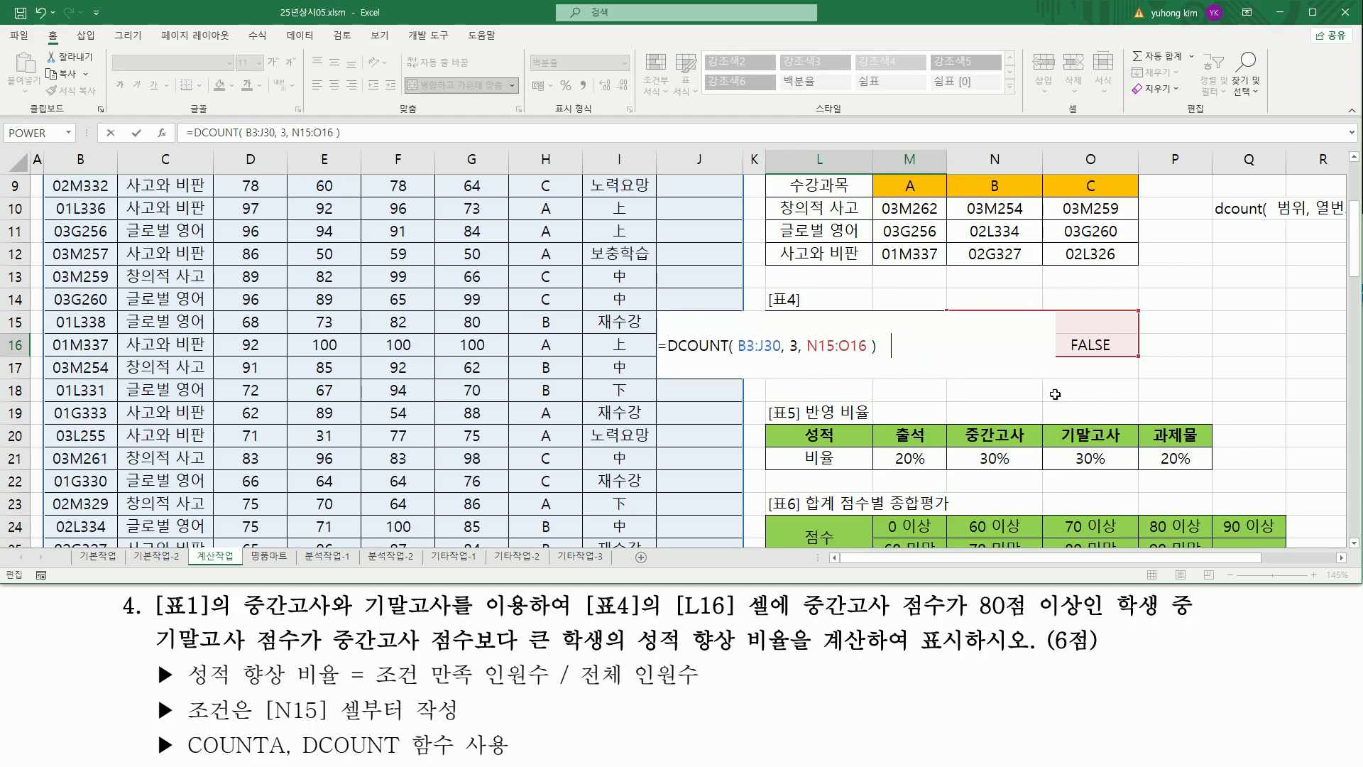
pyautogui.write('/  count')
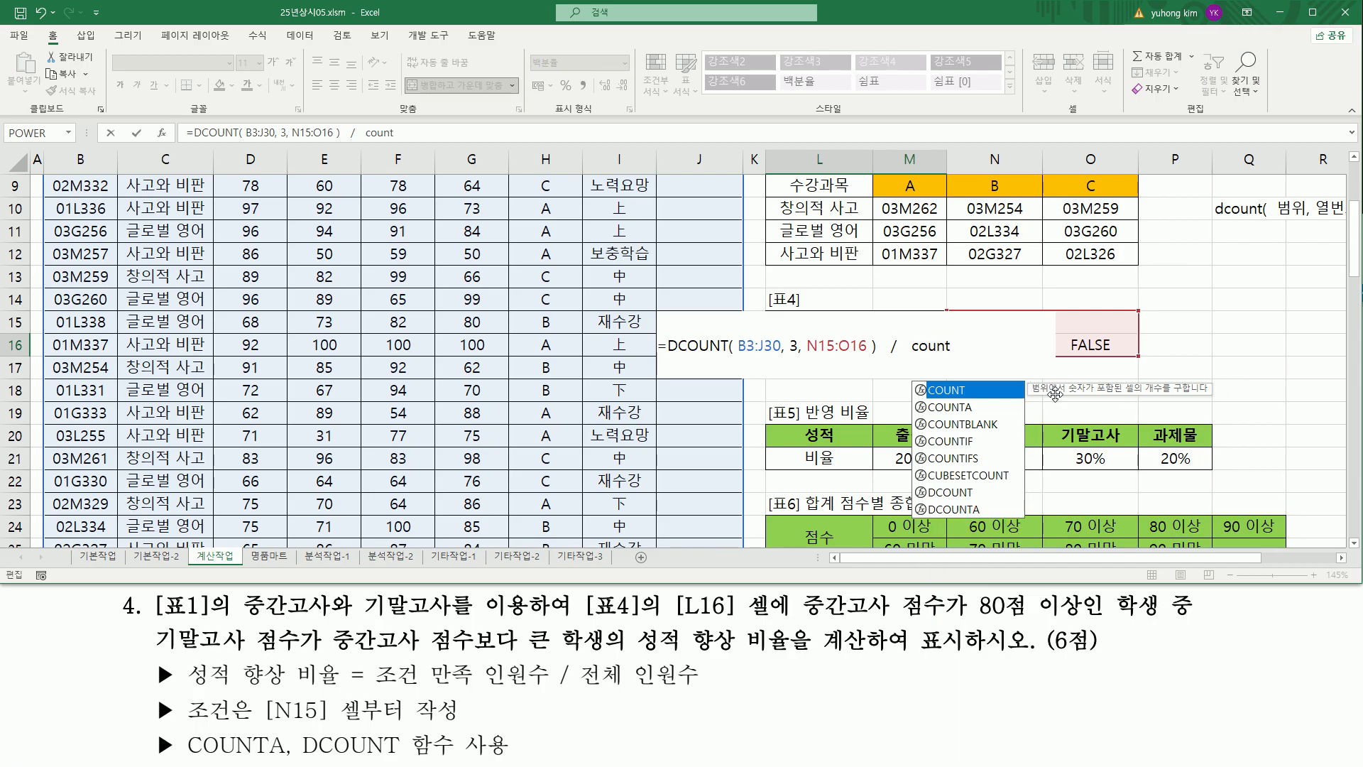
pyautogui.write('a')
pyautogui.press('Tab')
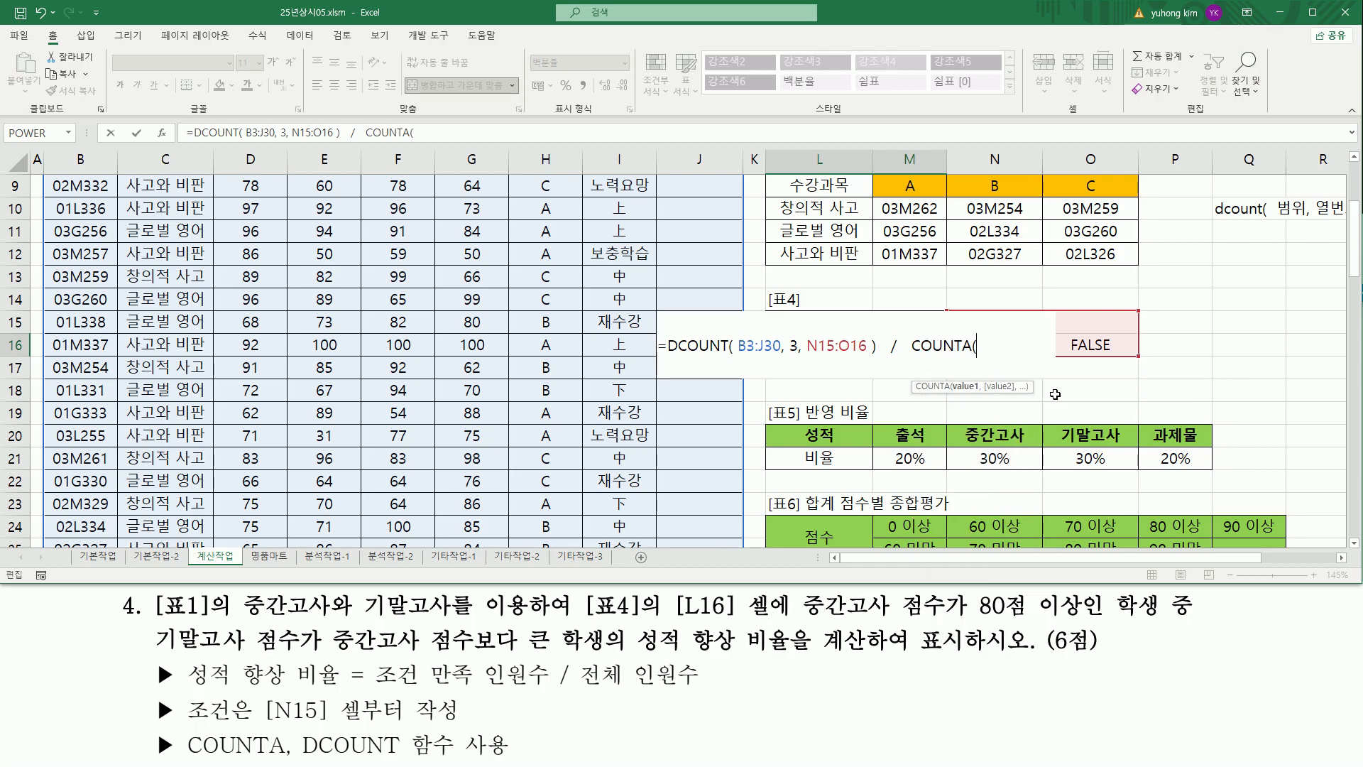
# - Examine the 학번, 수강과목 and remaining data columns of [표1] as possible ranges for COUNTA
pyautogui.scroll(3, 458, 367)
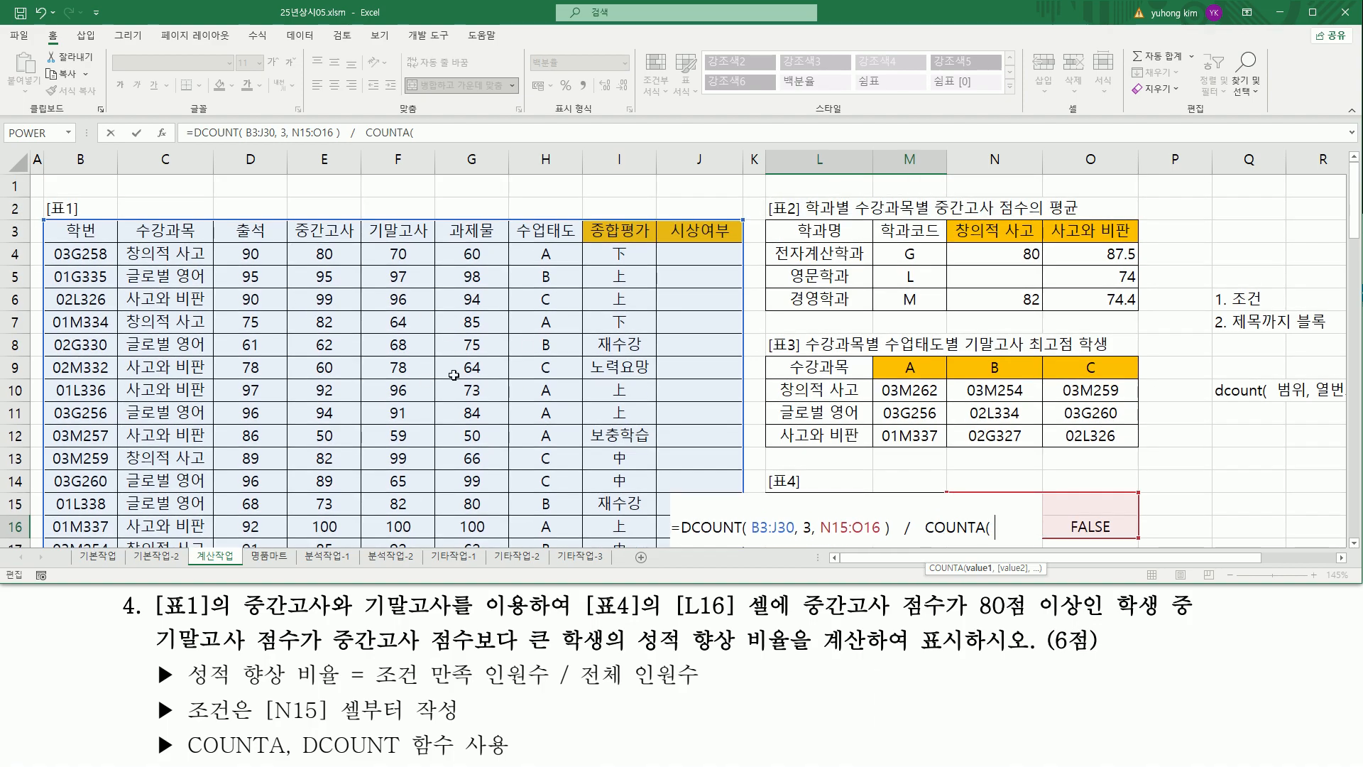
pyautogui.moveTo(55, 244); pyautogui.dragTo(105, 560)
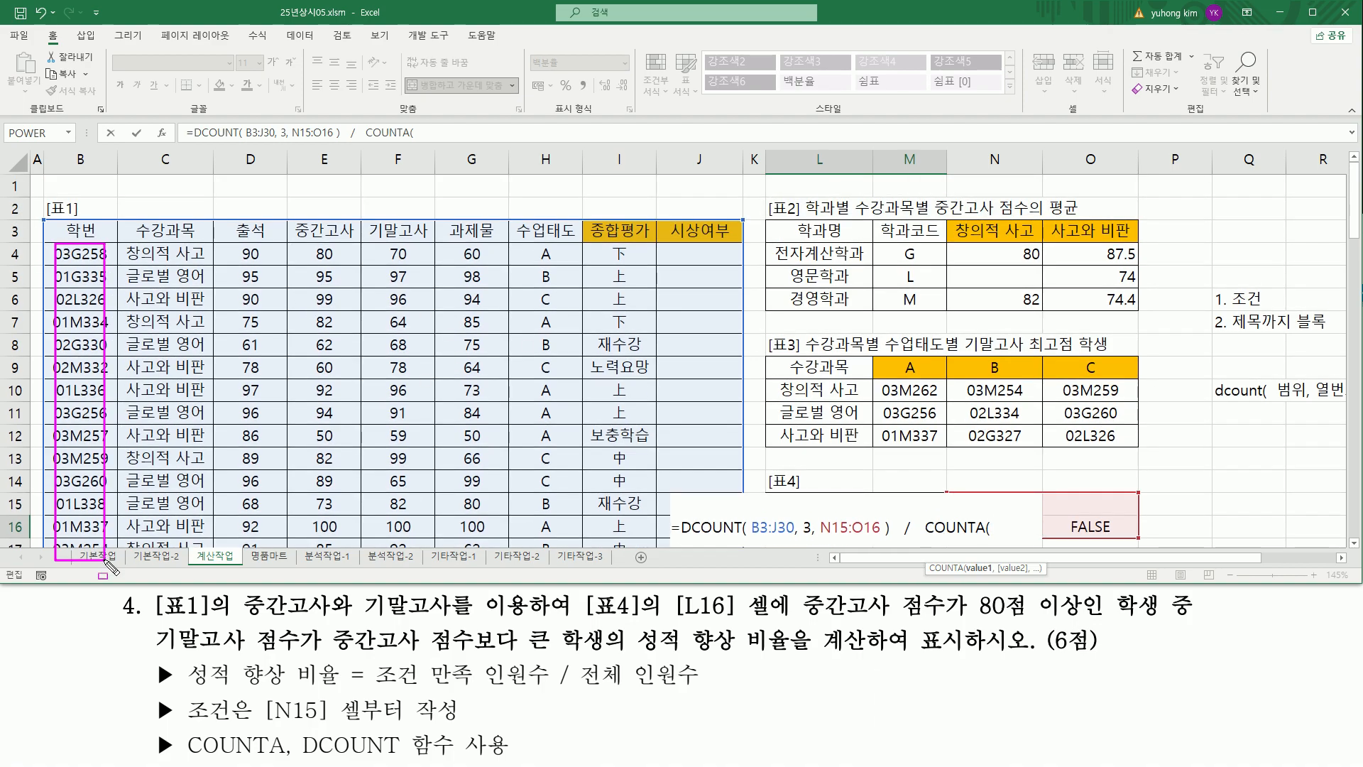
pyautogui.moveTo(135, 245)
pyautogui.mouseDown()
pyautogui.moveTo(195, 578)
pyautogui.moveTo(200, 563)
pyautogui.mouseUp()
pyautogui.moveTo(232, 242)
pyautogui.mouseDown()
pyautogui.moveTo(264, 554)
pyautogui.moveTo(572, 548)
pyautogui.moveTo(660, 560)
pyautogui.mouseUp()
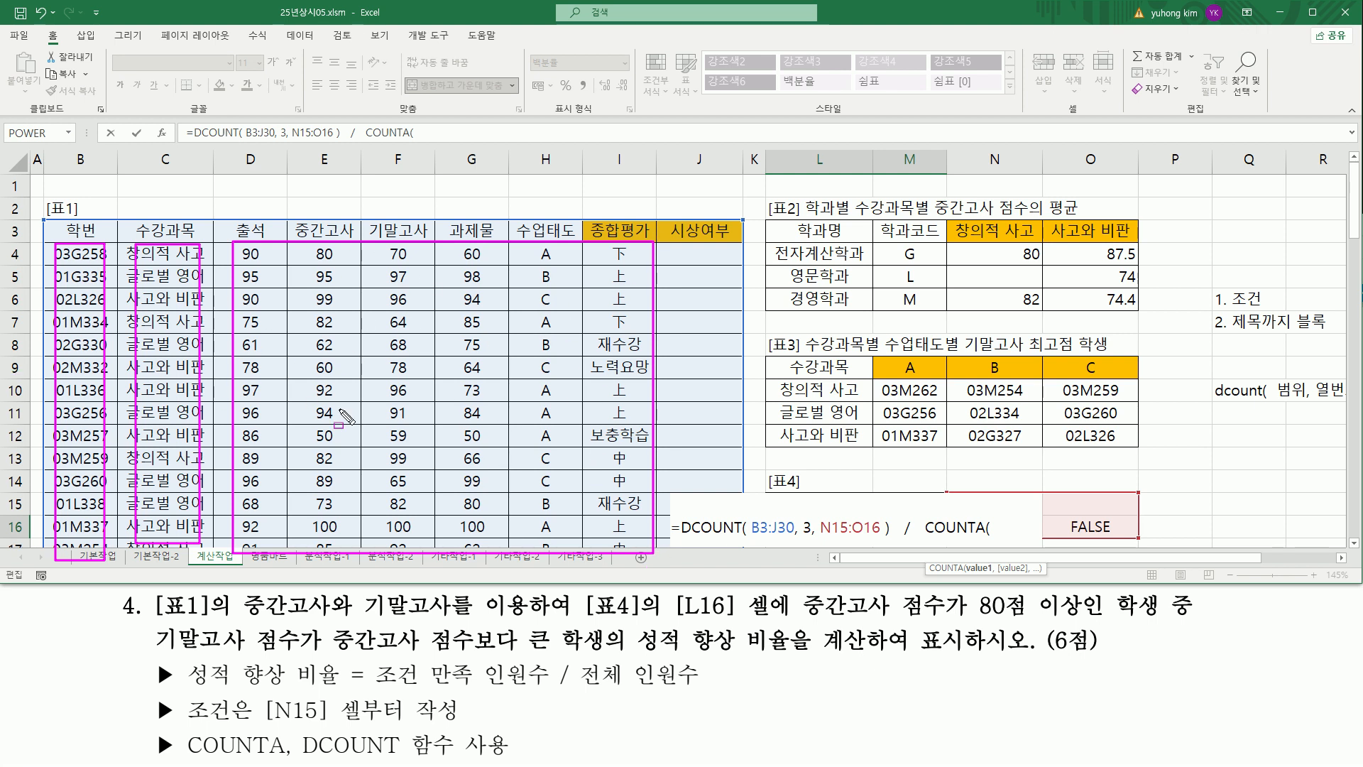
pyautogui.press('e')
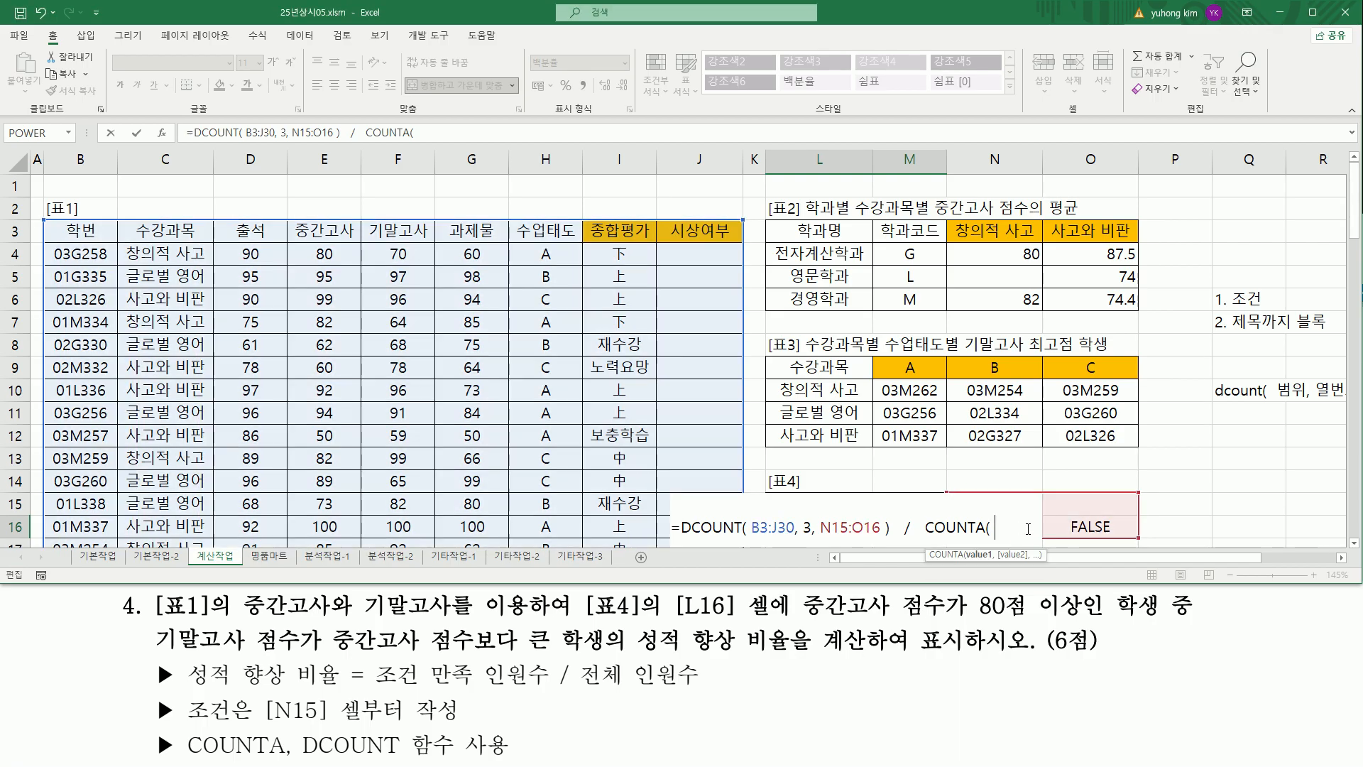
# - Complete COUNTA in L16 with the 학번 range B4:B30, excluding the header, and enter the formula
pyautogui.click(86, 253)
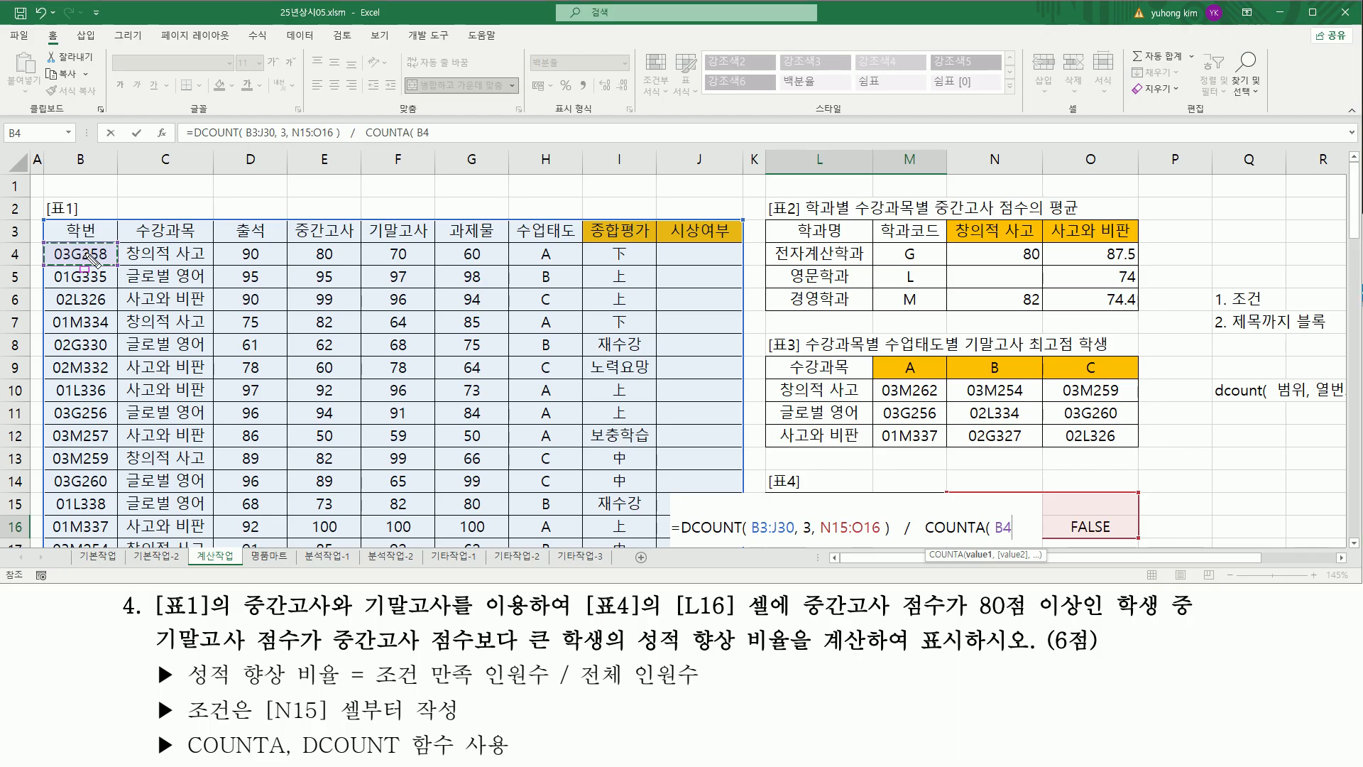
pyautogui.moveTo(60, 219); pyautogui.dragTo(104, 239)
pyautogui.press('Escape')
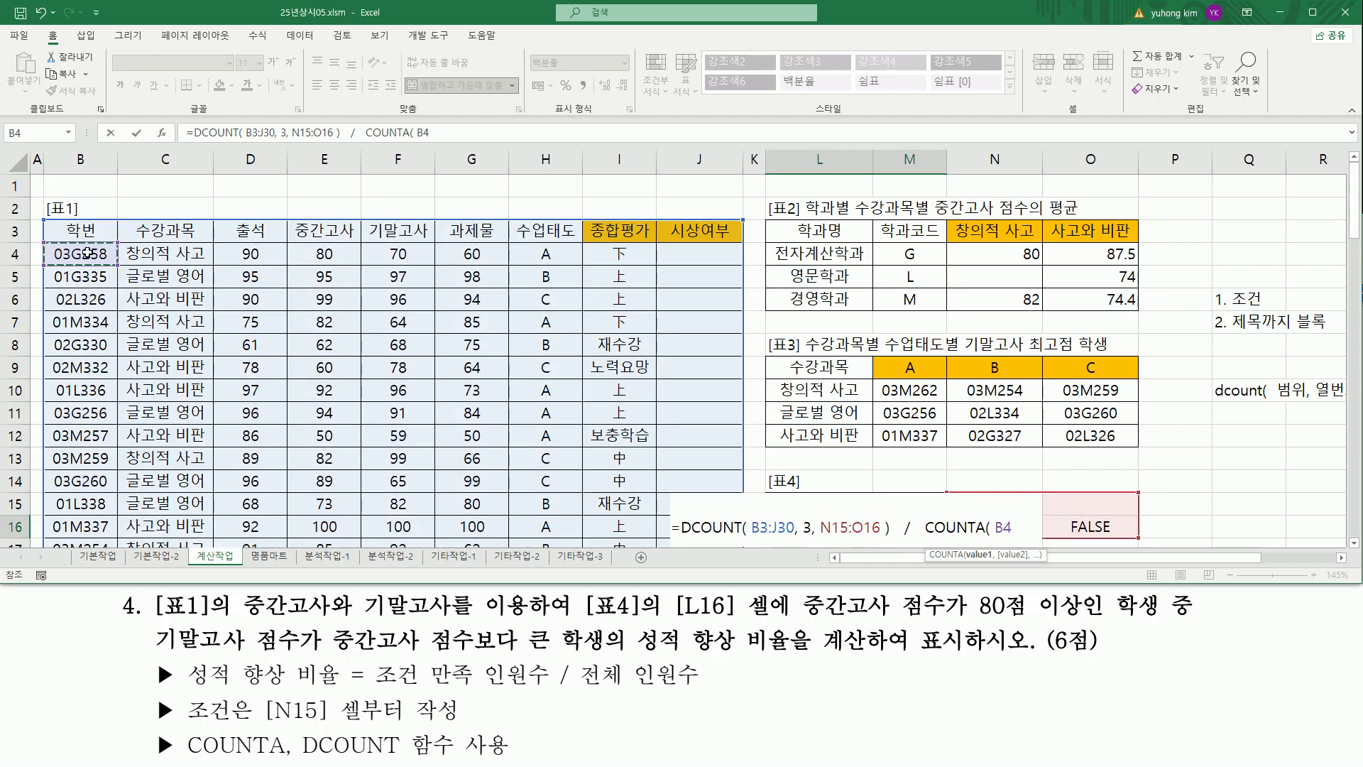
pyautogui.moveTo(84, 253); pyautogui.dragTo(73, 625)
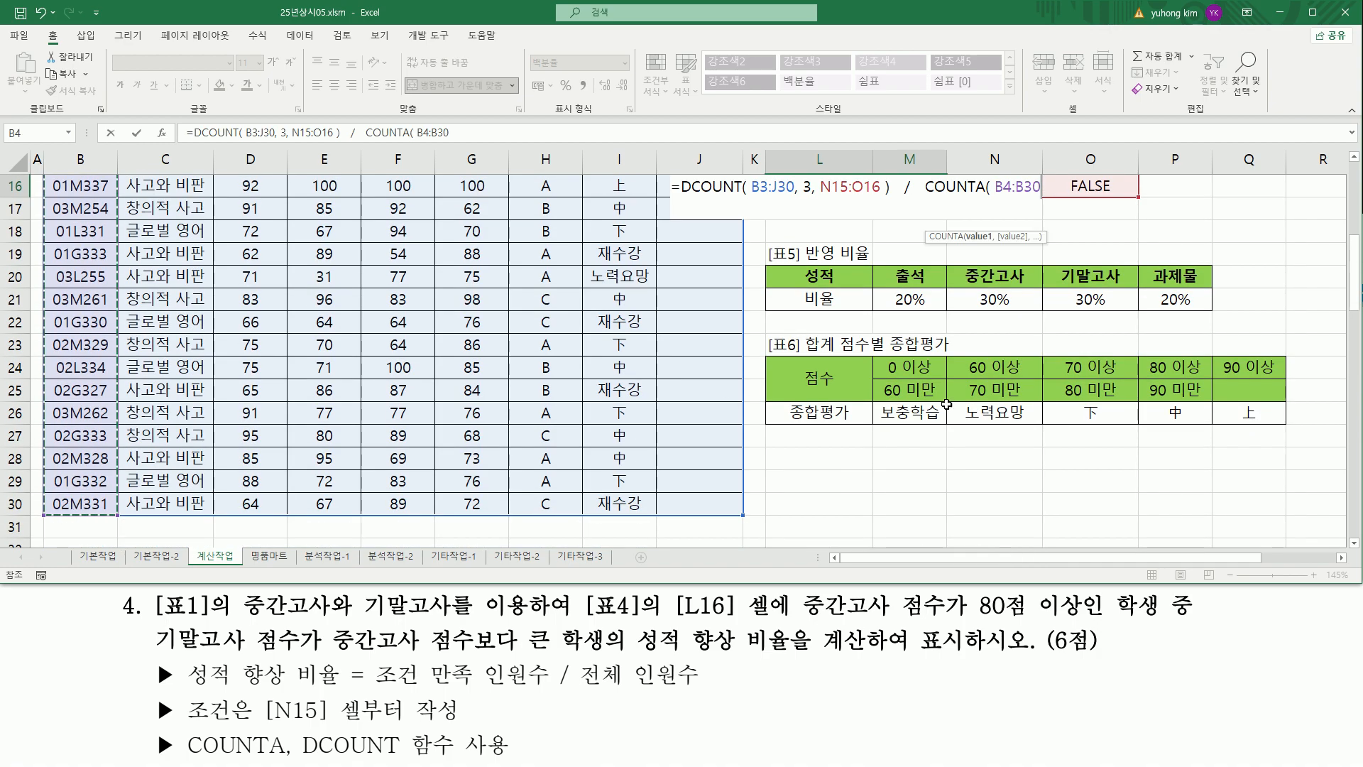
pyautogui.press('Return')
pyautogui.scroll(2, 1168, 369)
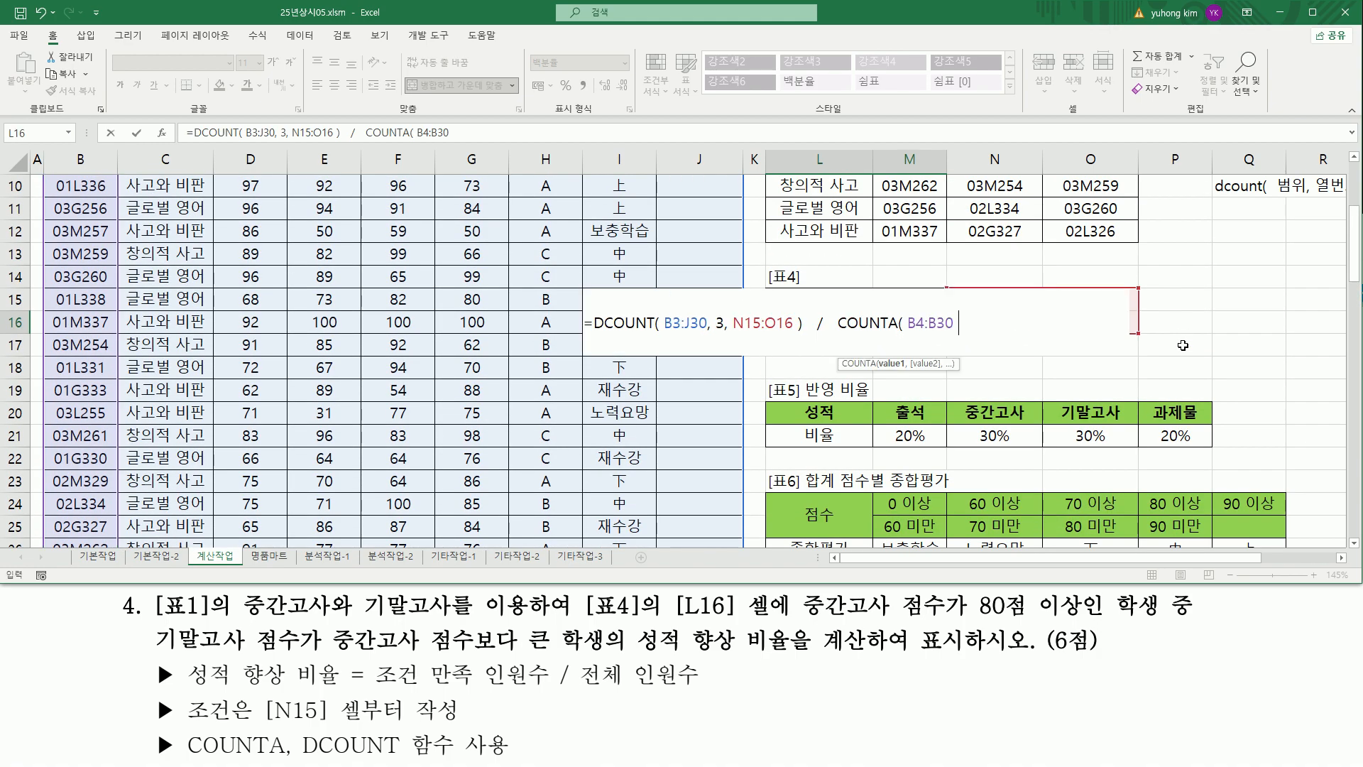
pyautogui.write(')')
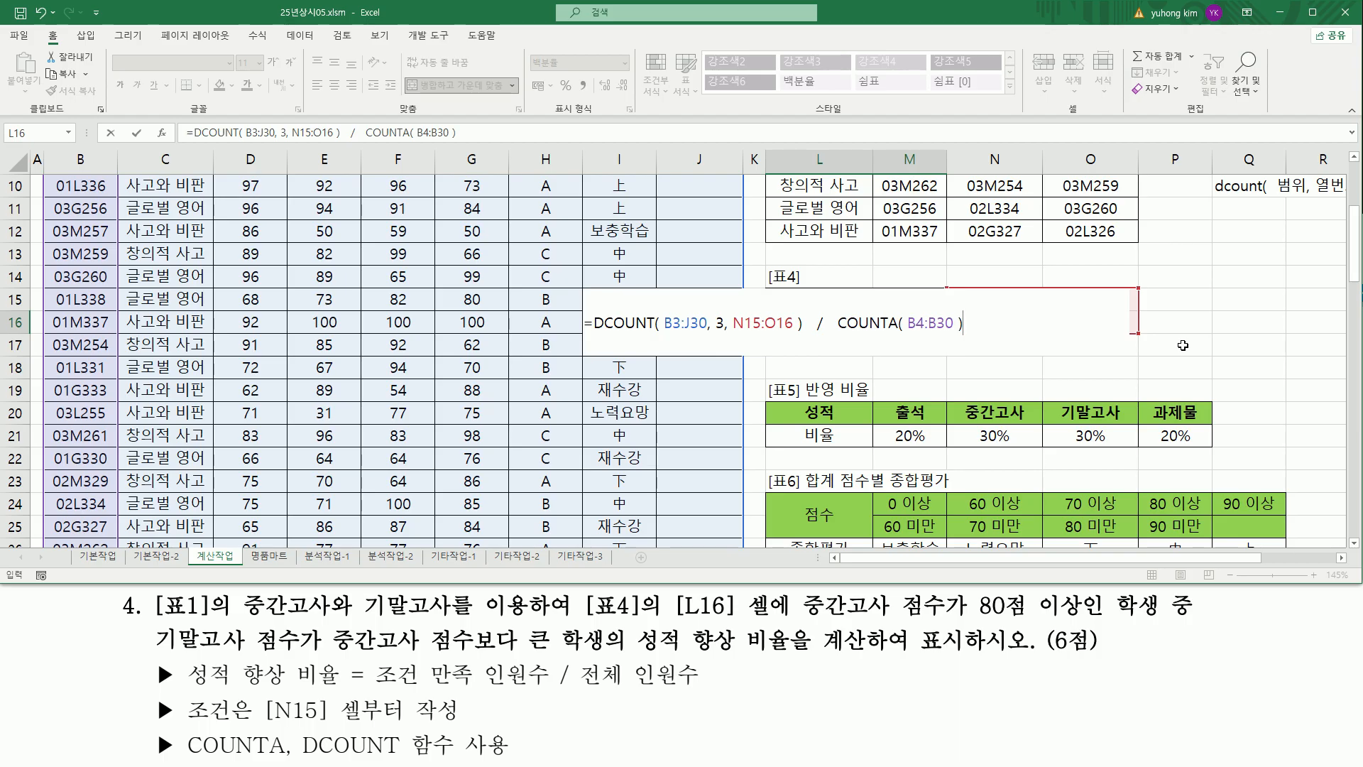
pyautogui.press('Return')
pyautogui.click(854, 323)
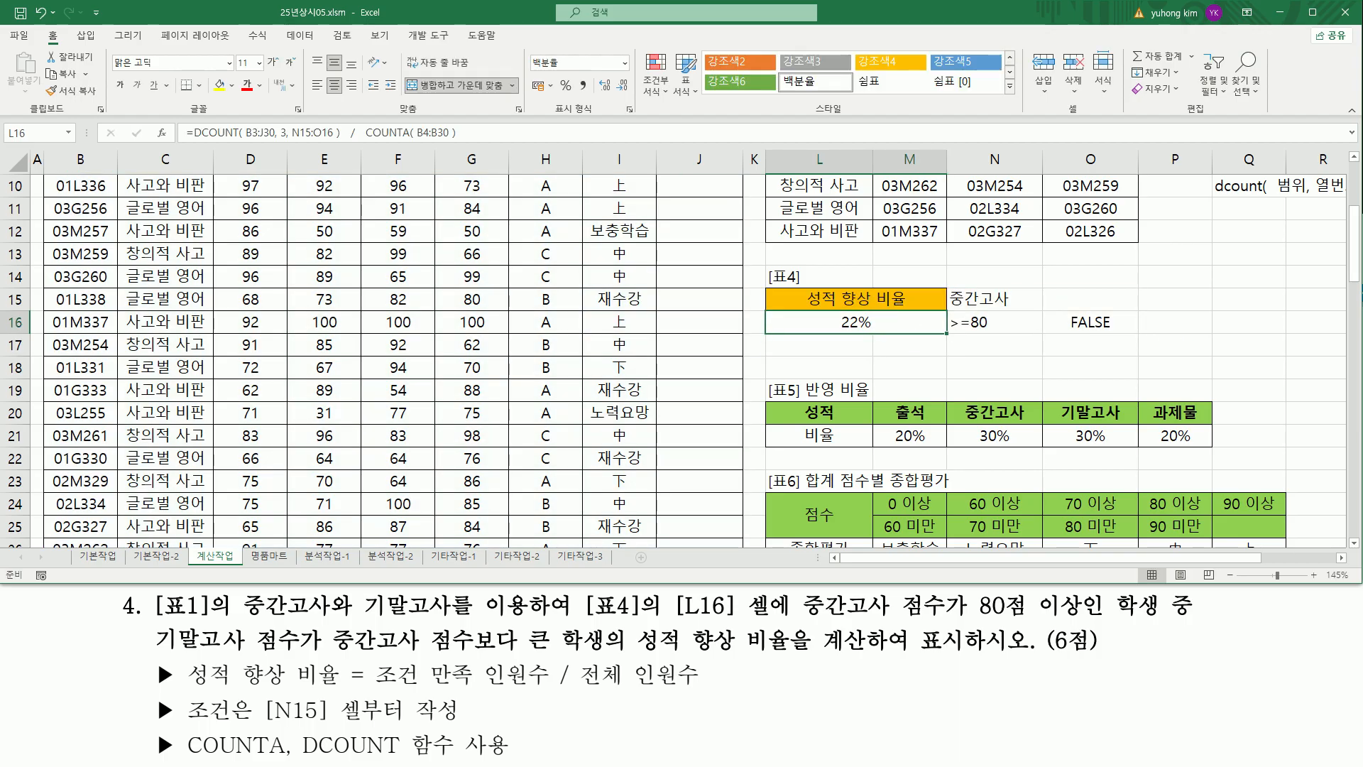
# - Review the DCOUNT column number 3 and the COUNTA range B4:B30 in the L16 formula
pyautogui.doubleClick(885, 322)
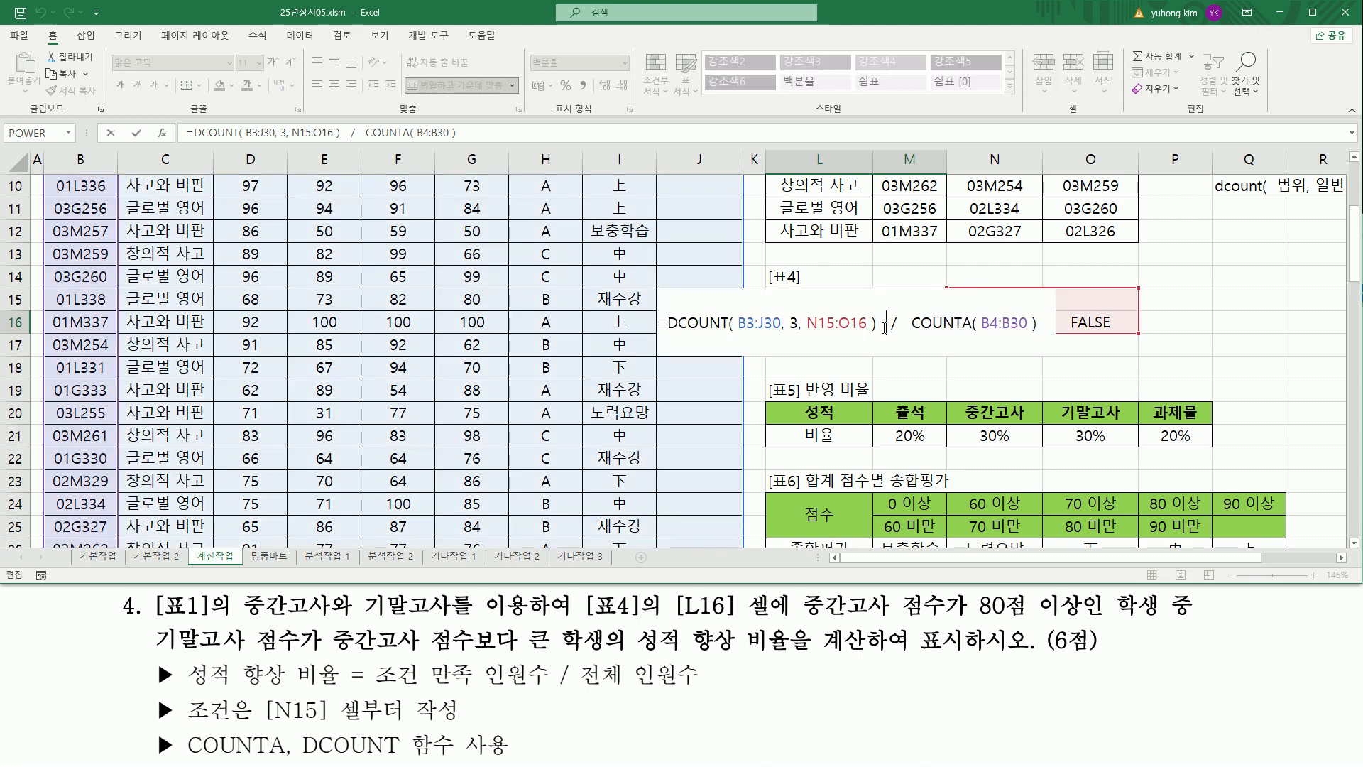
pyautogui.moveTo(785, 314); pyautogui.dragTo(803, 340)
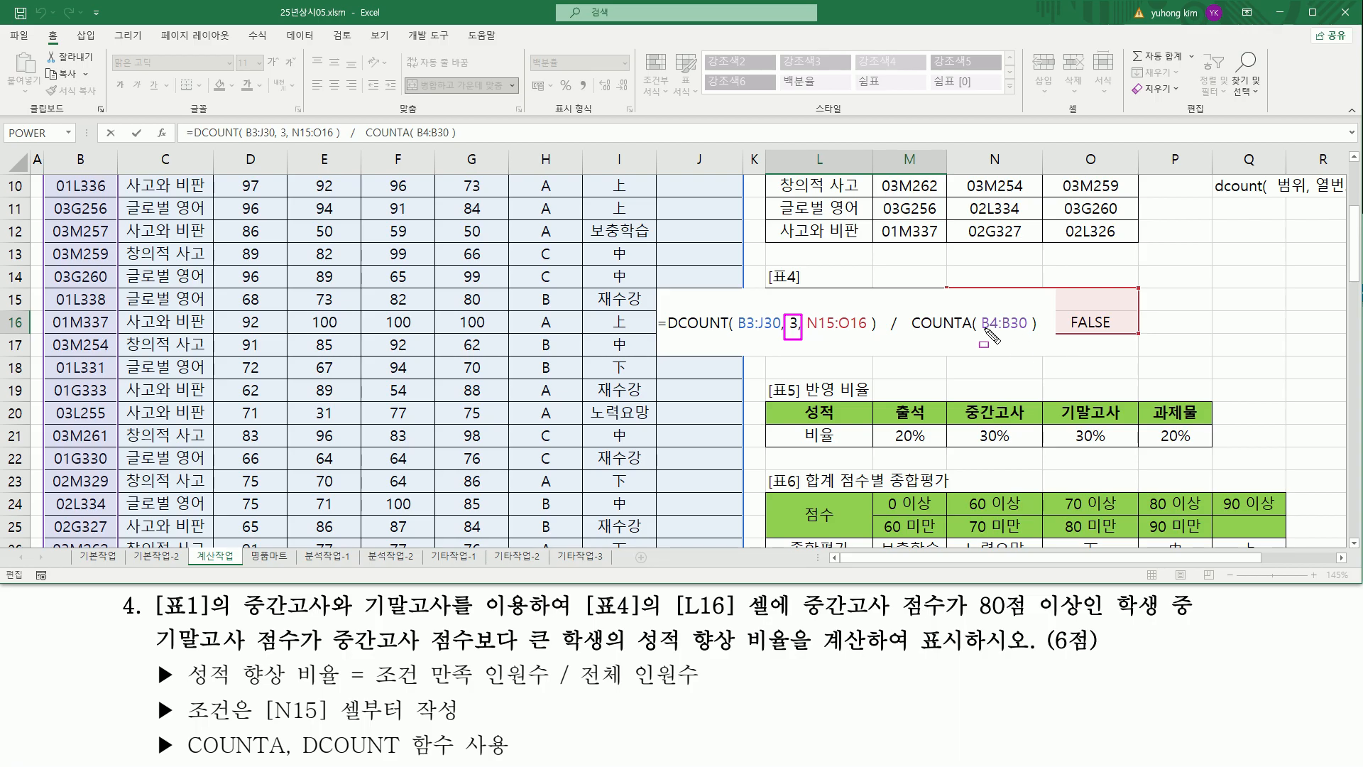
pyautogui.moveTo(984, 330); pyautogui.dragTo(1028, 330)
pyautogui.moveTo(982, 309); pyautogui.dragTo(1031, 333)
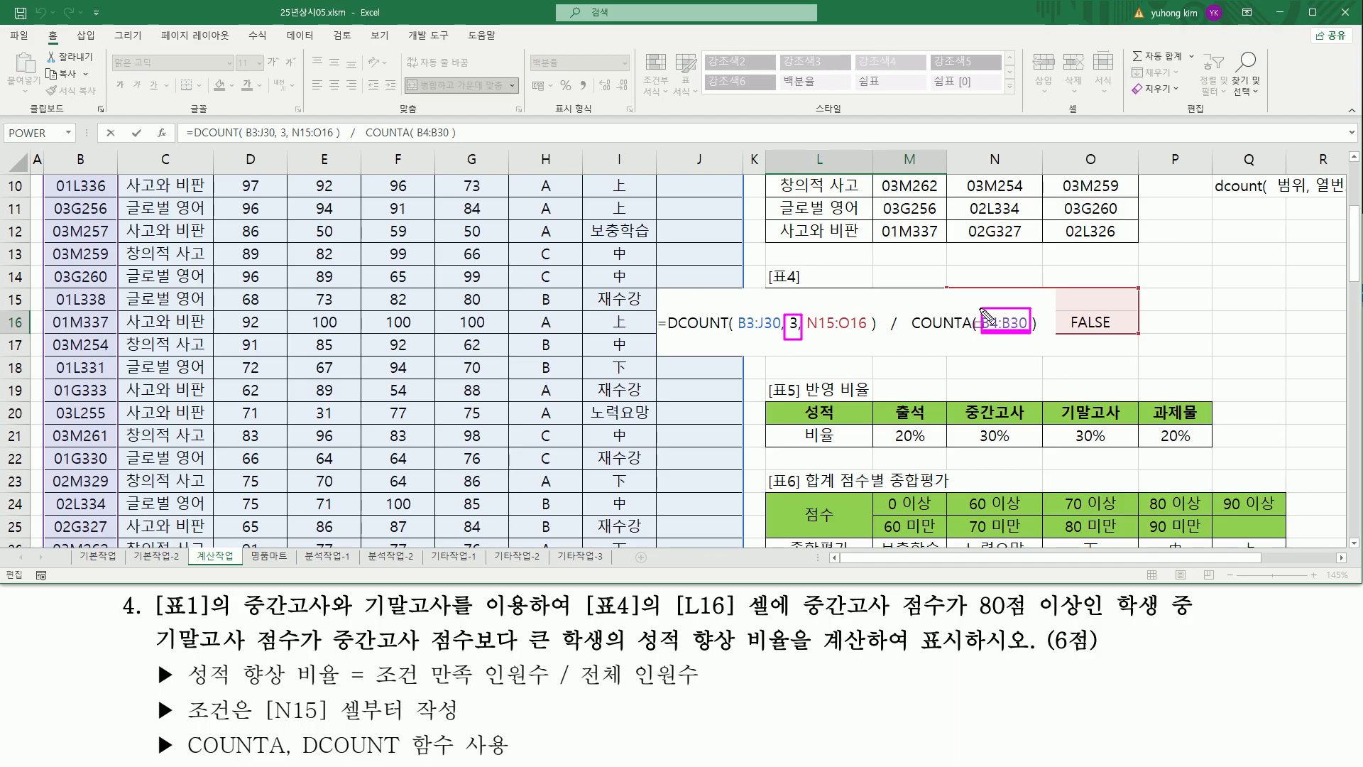
pyautogui.press('Escape')
pyautogui.press('Return')
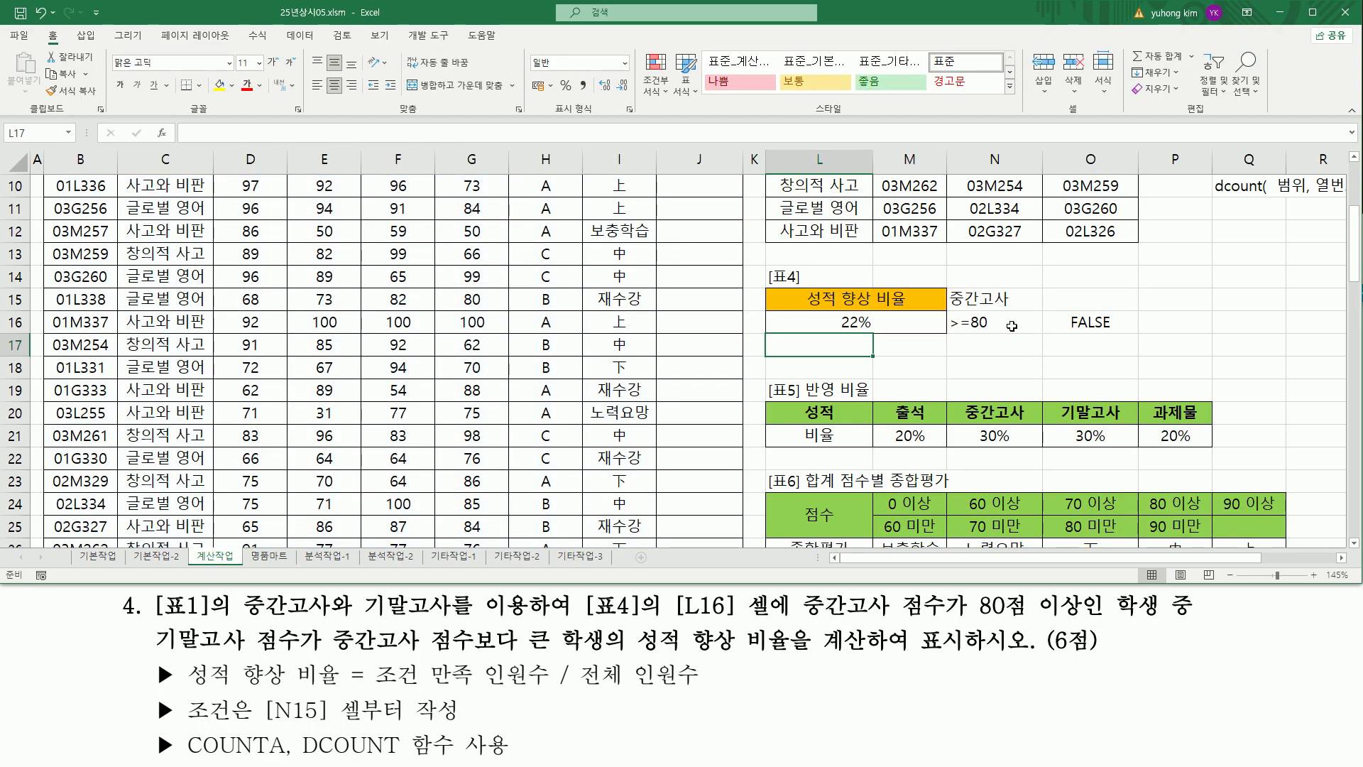
# - Record the L16 formula =DCOUNT( B3:J30, 3, N15:O16 ) / COUNTA( B4:B30 ) as red text in Q14
pyautogui.click(878, 317)
pyautogui.press('F2')
pyautogui.press('Escape')
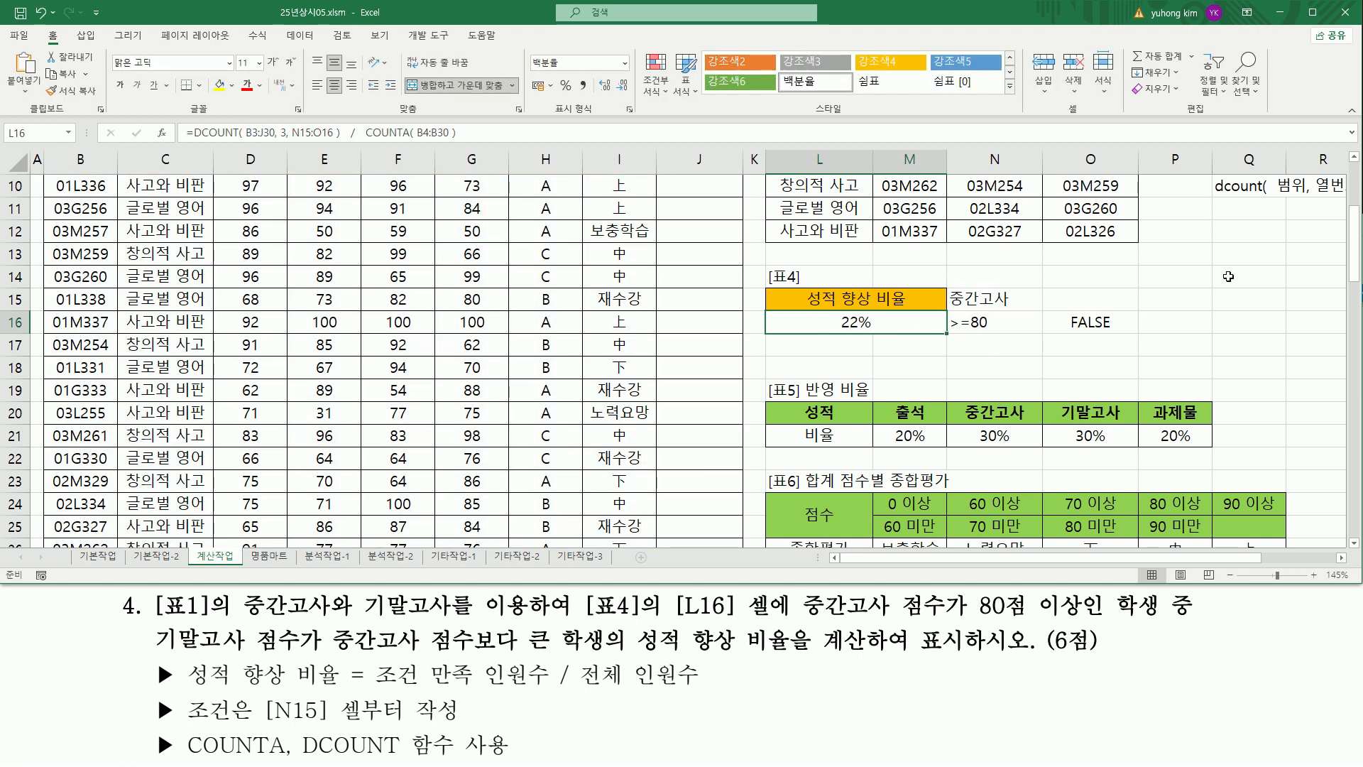
pyautogui.click(1229, 276)
pyautogui.write("'=DCOUNT( B3:J30, 3, N15:O16 ) / COUNTA( B4:B30 )")
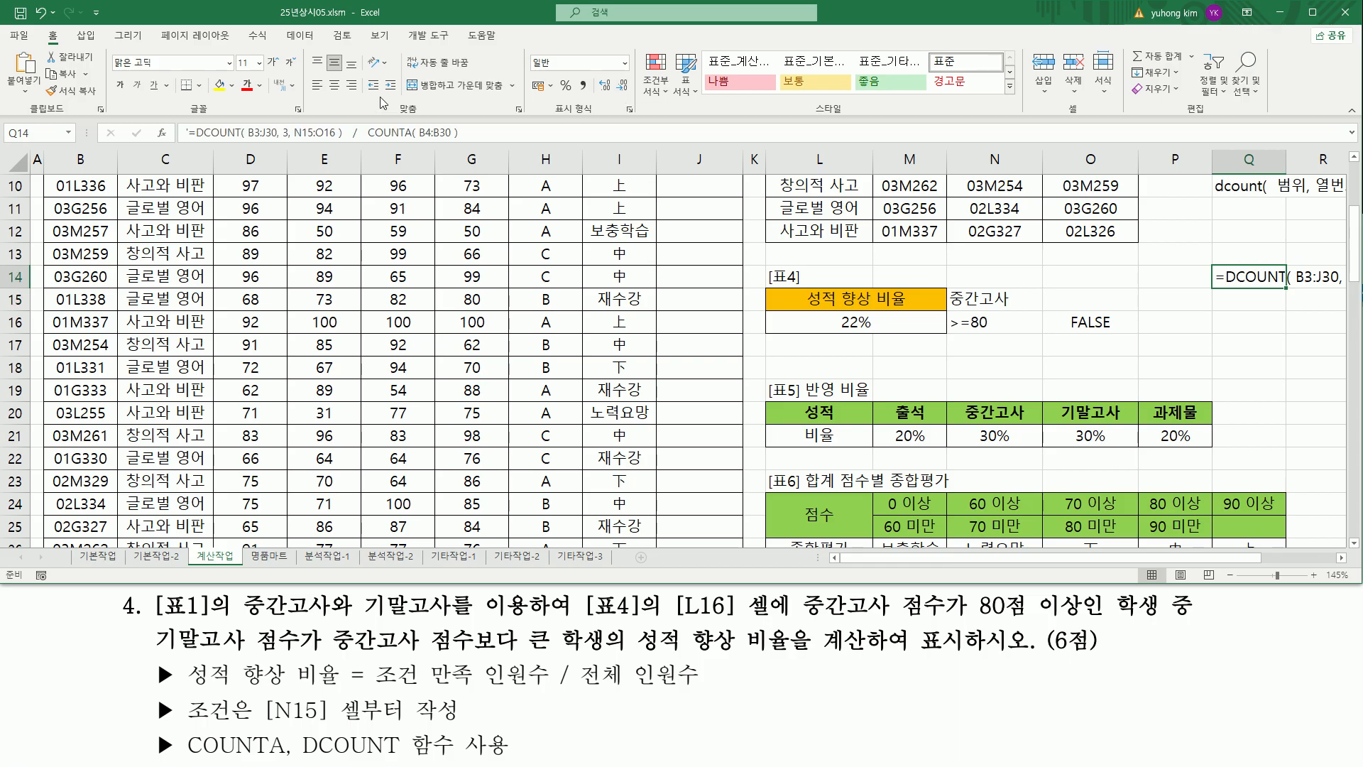
pyautogui.click(247, 85)
pyautogui.hscroll(6, 1342, 563)
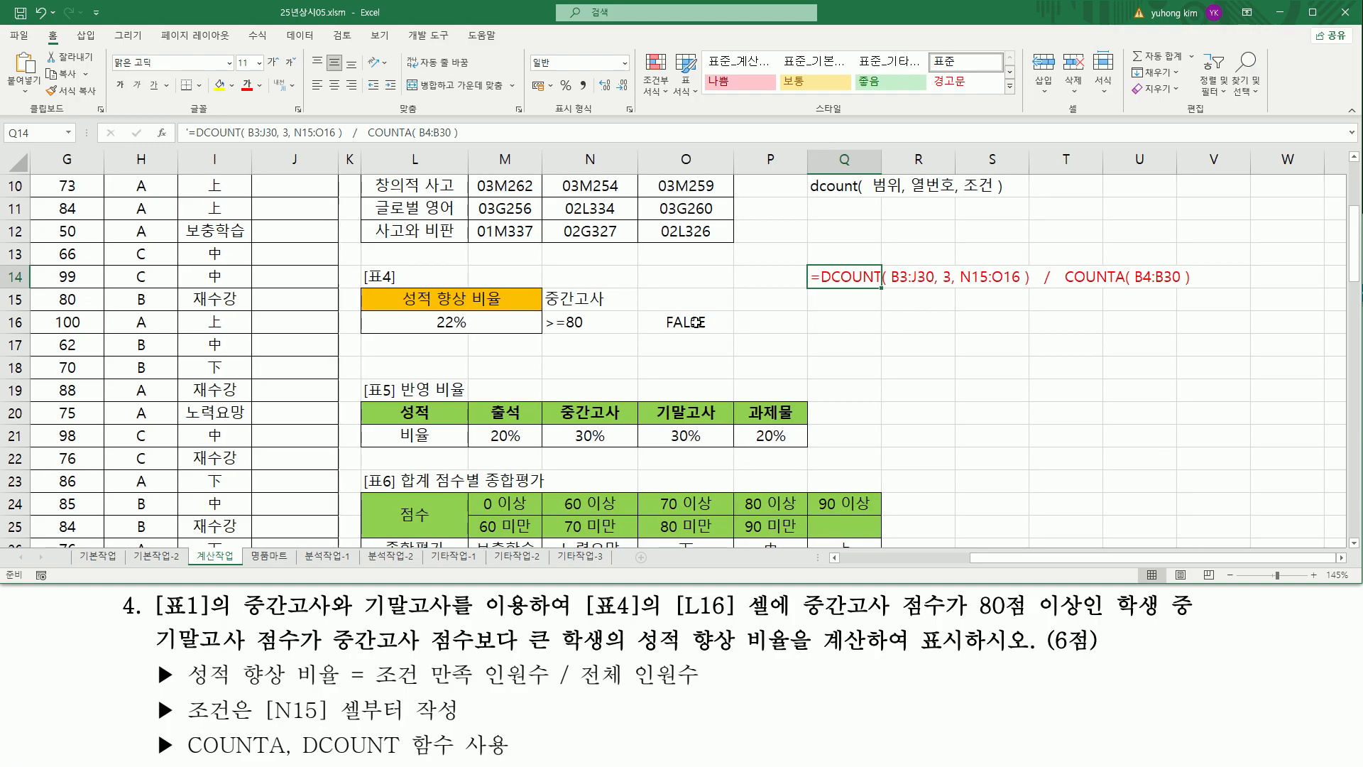
# - Record the O16 criterion formula =F4>E4 as red text in Q16
pyautogui.click(687, 324)
pyautogui.doubleClick(685, 323)
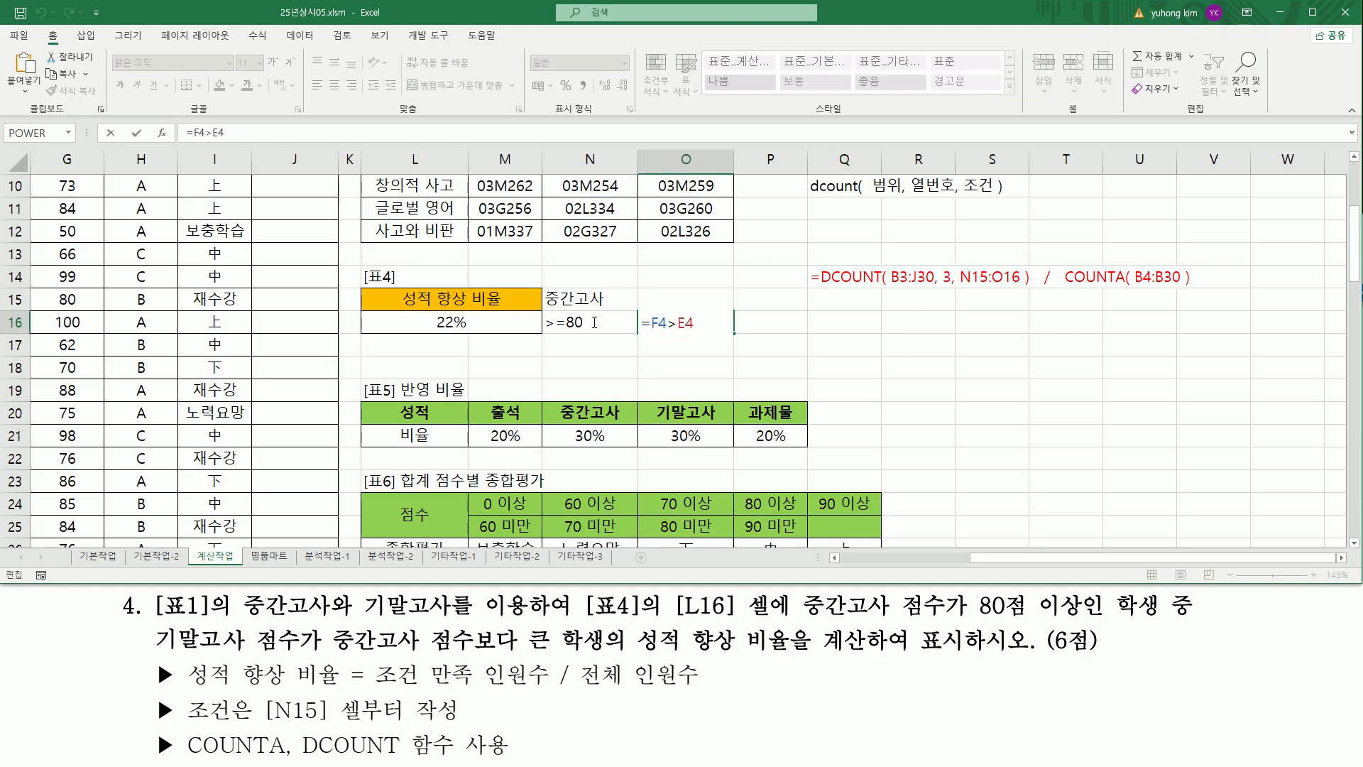
pyautogui.hotkey('ctrl', 'Return')
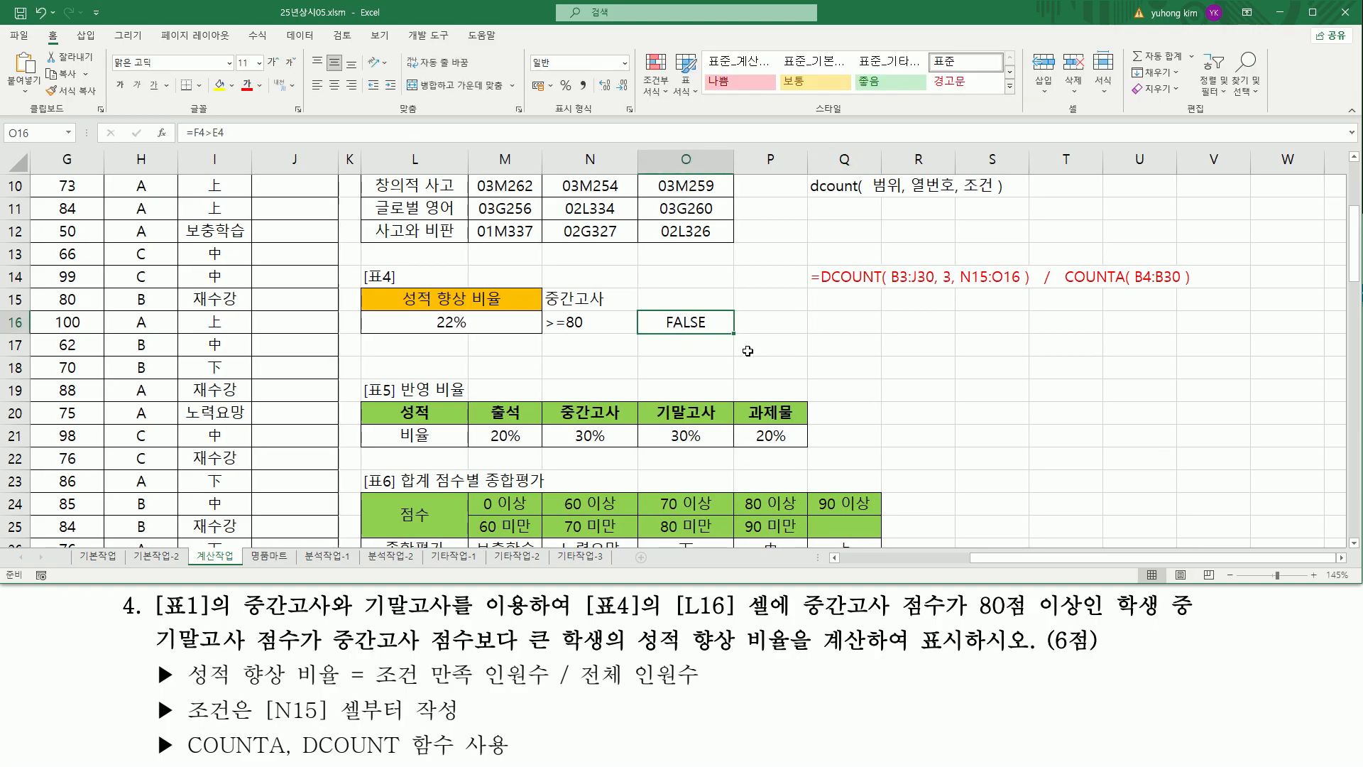
pyautogui.click(834, 326)
pyautogui.write("'=F4>E4")
pyautogui.hotkey('ctrl', 'Return')
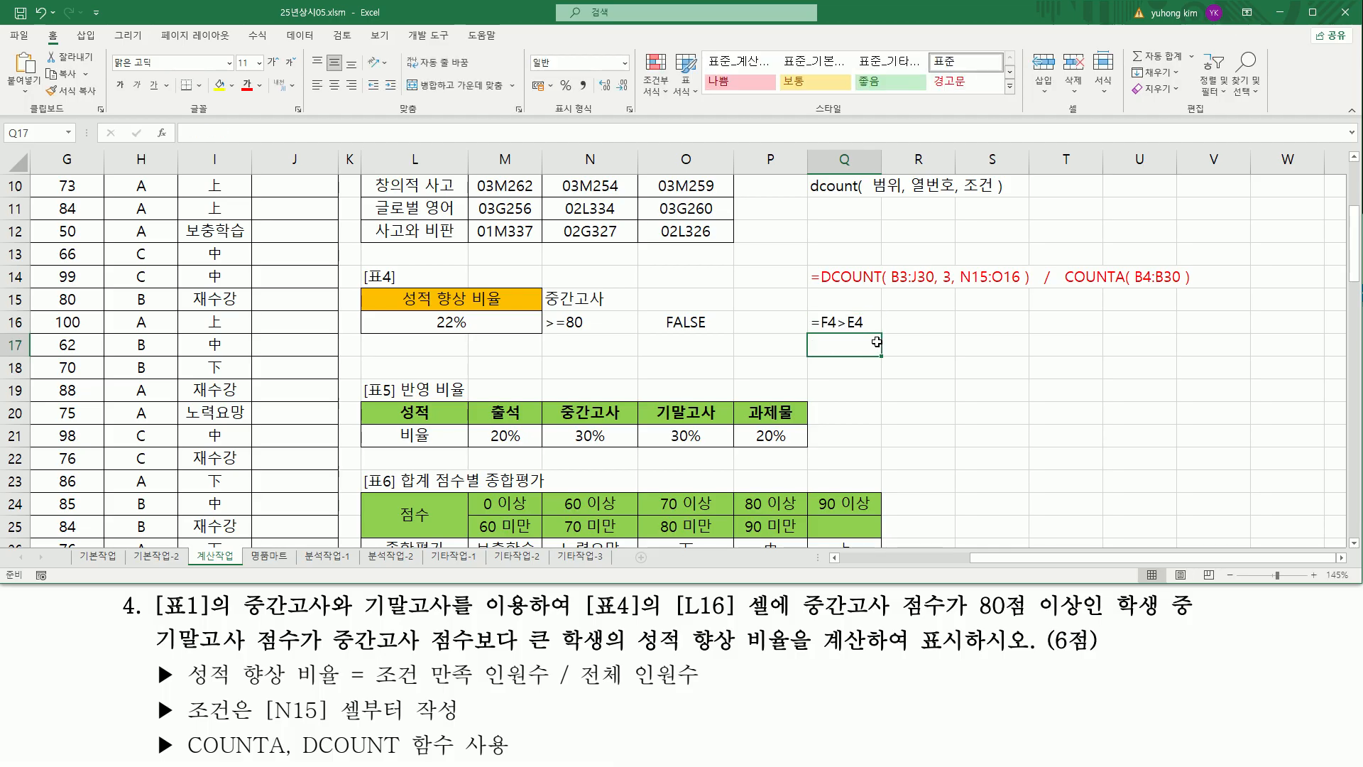
pyautogui.click(247, 86)
# - Review the formula note in Q14, the 성적 향상 비율 result in L16 and the criteria range N15:O16
pyautogui.moveTo(810, 288)
pyautogui.mouseDown()
pyautogui.moveTo(1185, 292)
pyautogui.moveTo(1197, 264)
pyautogui.mouseUp()
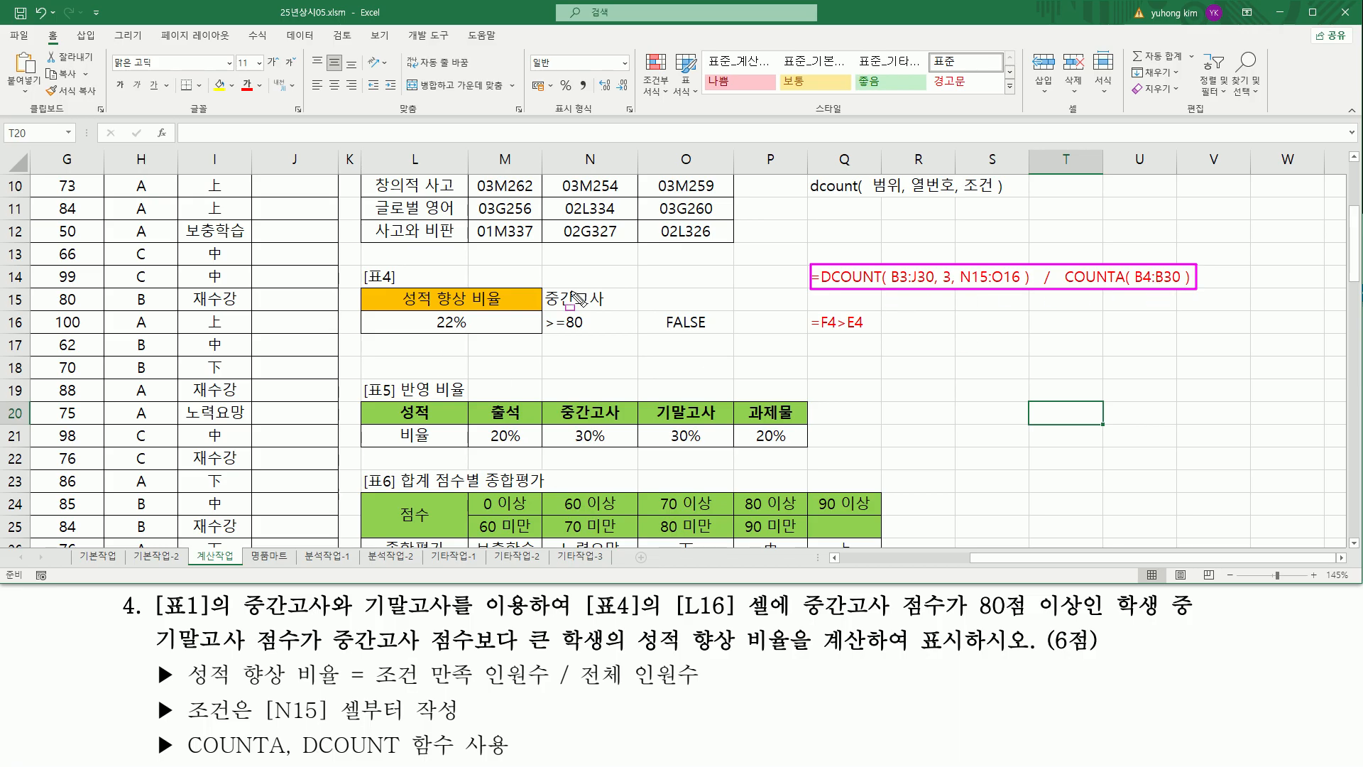
pyautogui.moveTo(375, 313); pyautogui.dragTo(535, 332)
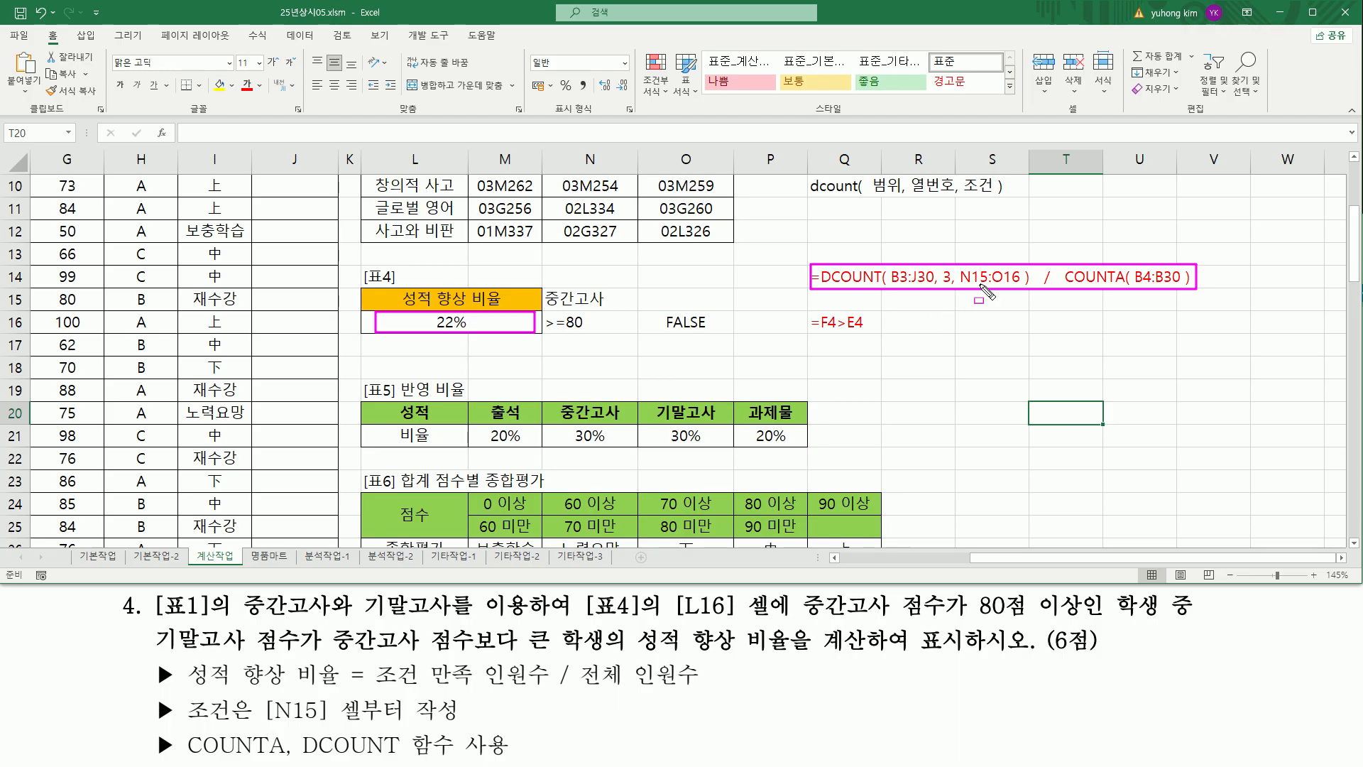
pyautogui.moveTo(412, 312); pyautogui.dragTo(487, 334)
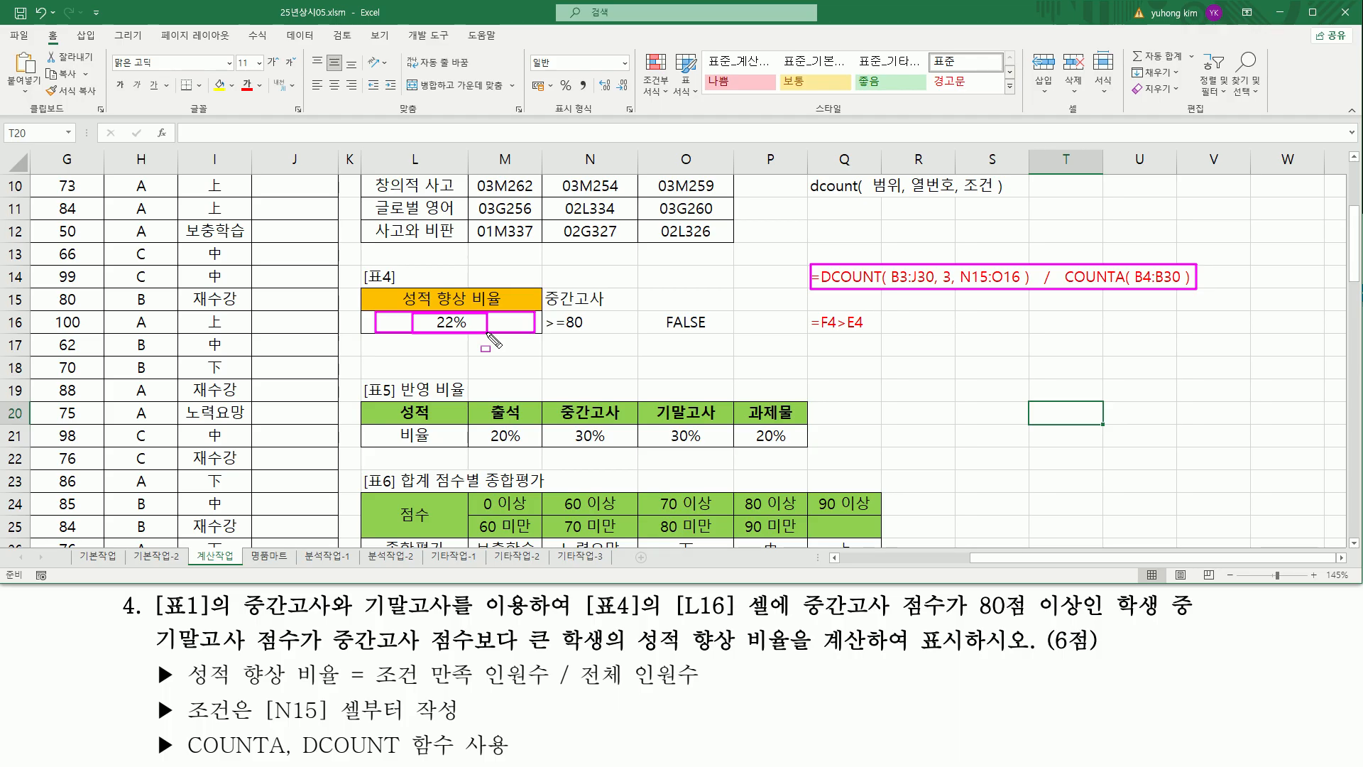
pyautogui.press('Escape')
pyautogui.hotkey('ctrl', '2')
pyautogui.moveTo(544, 289)
pyautogui.mouseDown()
pyautogui.moveTo(565, 316)
pyautogui.moveTo(724, 332)
pyautogui.mouseUp()
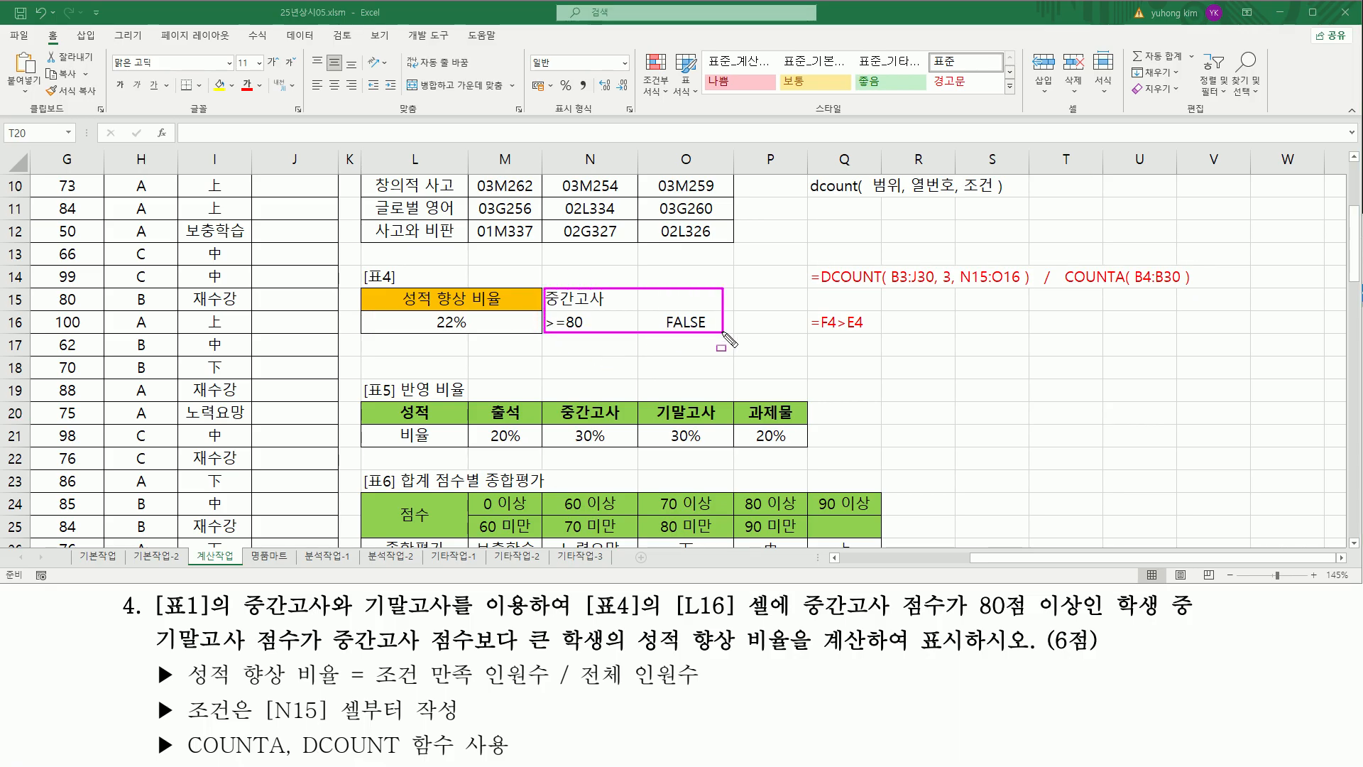
pyautogui.press('Escape')
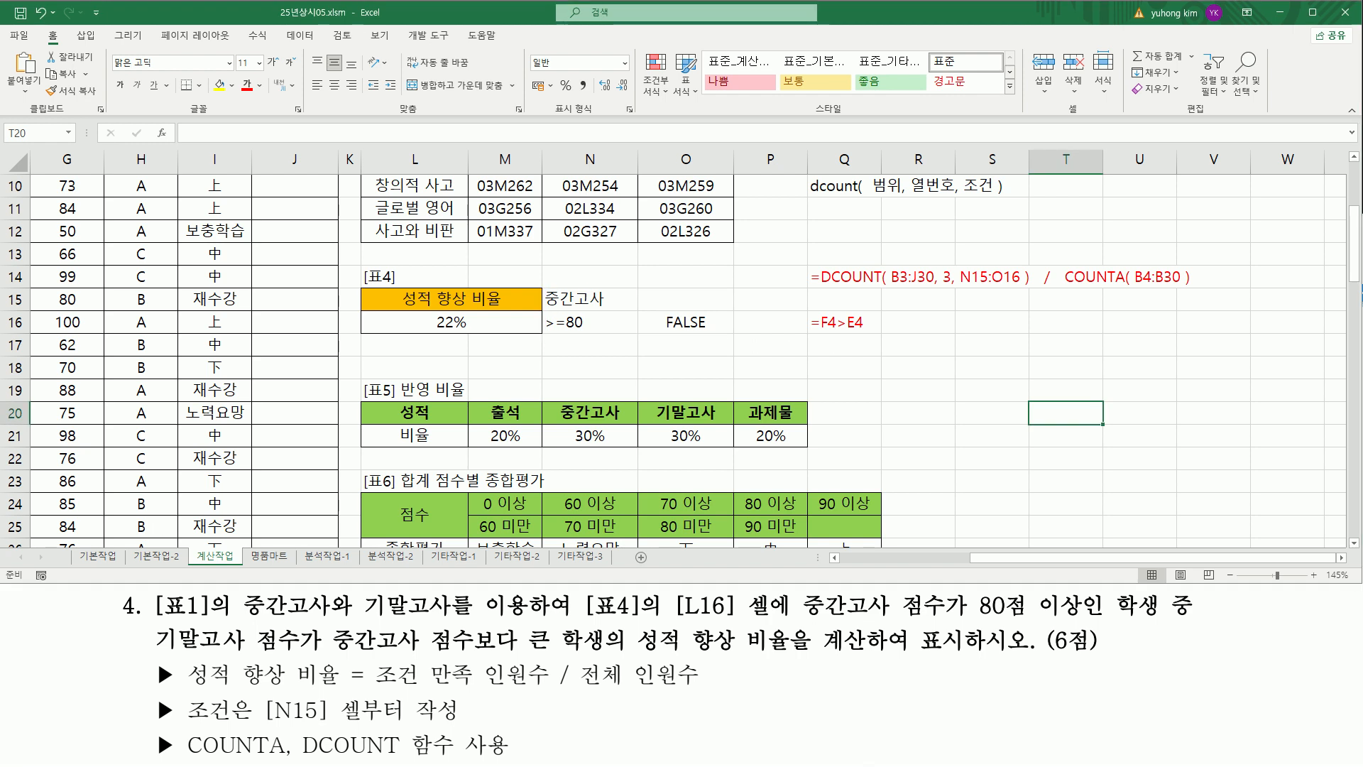
# - Read question 5 on the user-defined function fn시상여부 and locate its target range J4:J30 in the 시상여부 column of [표1]
pyautogui.hotkey('ctrl', '2')
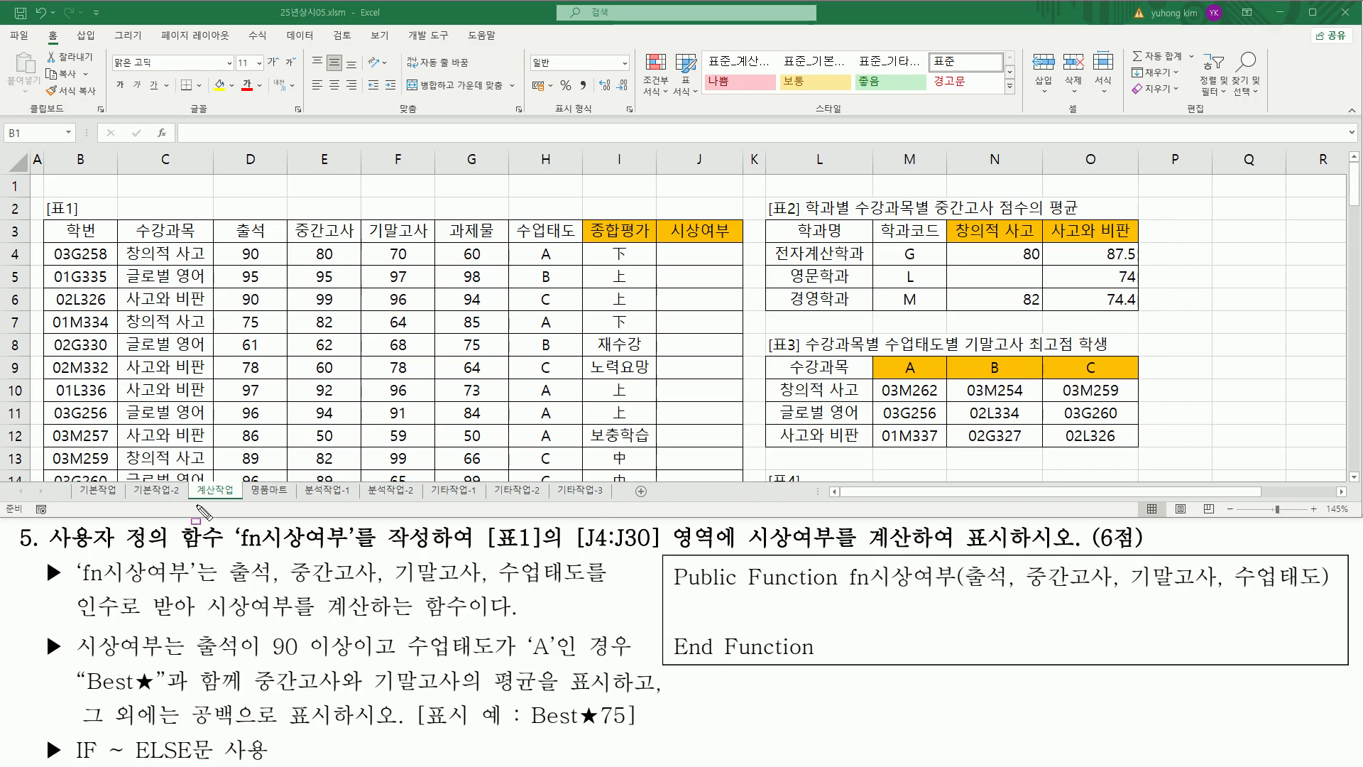
pyautogui.moveTo(57, 548); pyautogui.dragTo(225, 548)
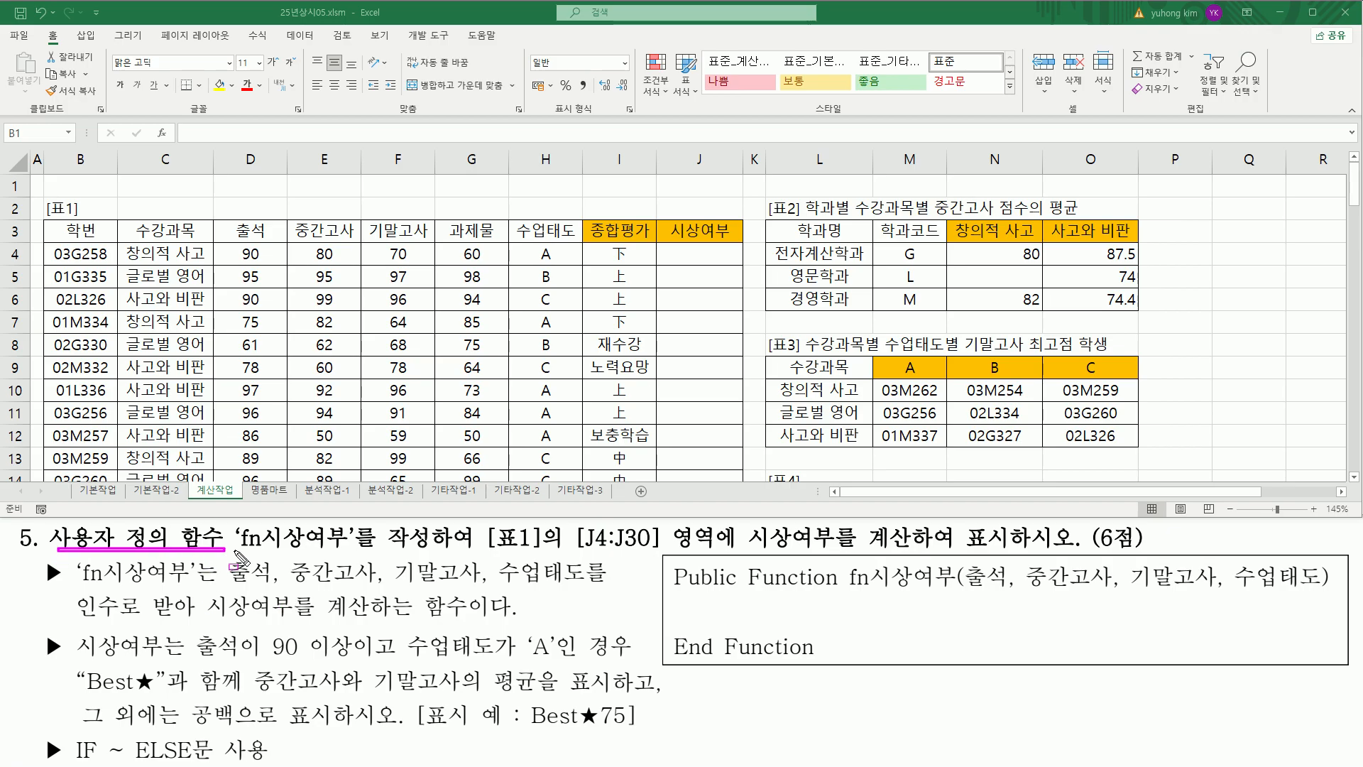
pyautogui.moveTo(238, 528)
pyautogui.mouseDown()
pyautogui.moveTo(245, 543)
pyautogui.moveTo(350, 552)
pyautogui.mouseUp()
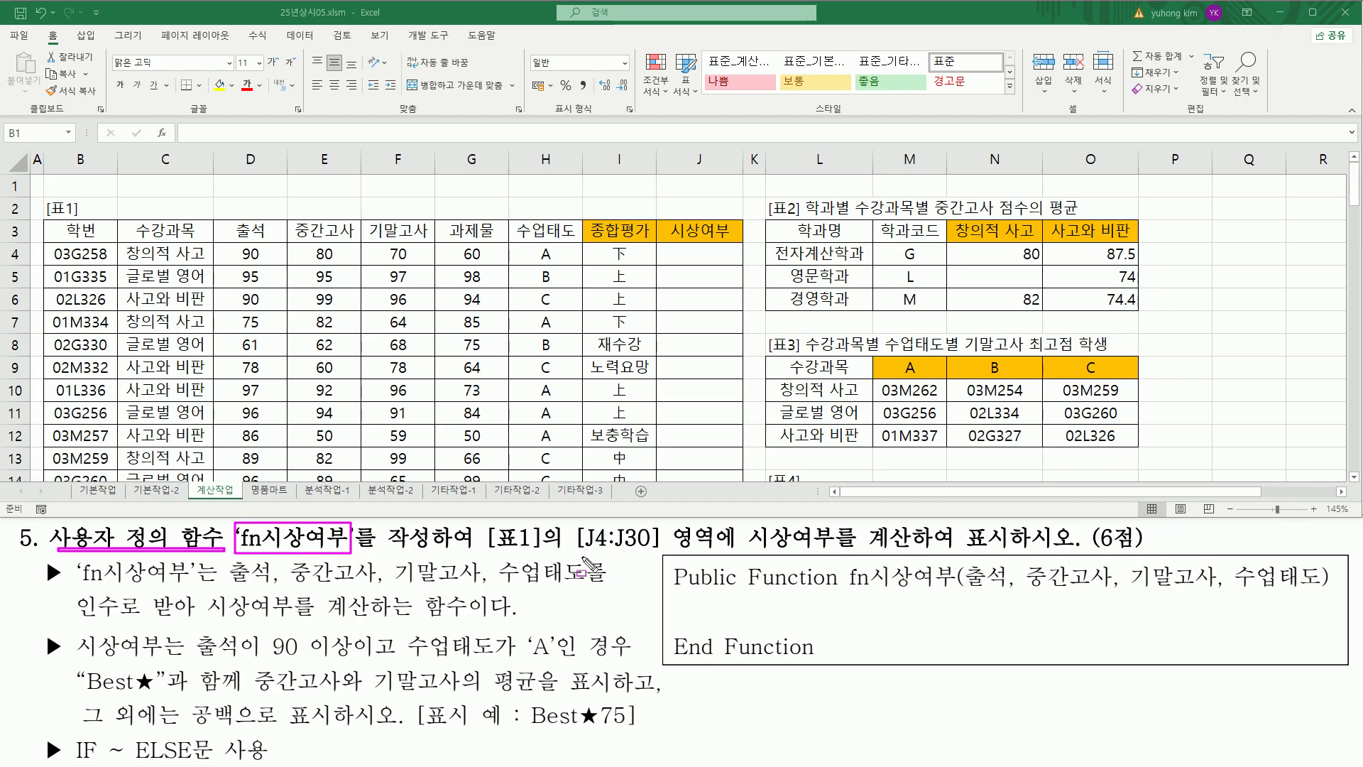
pyautogui.moveTo(577, 550); pyautogui.dragTo(1008, 548)
pyautogui.moveTo(665, 246); pyautogui.dragTo(729, 481)
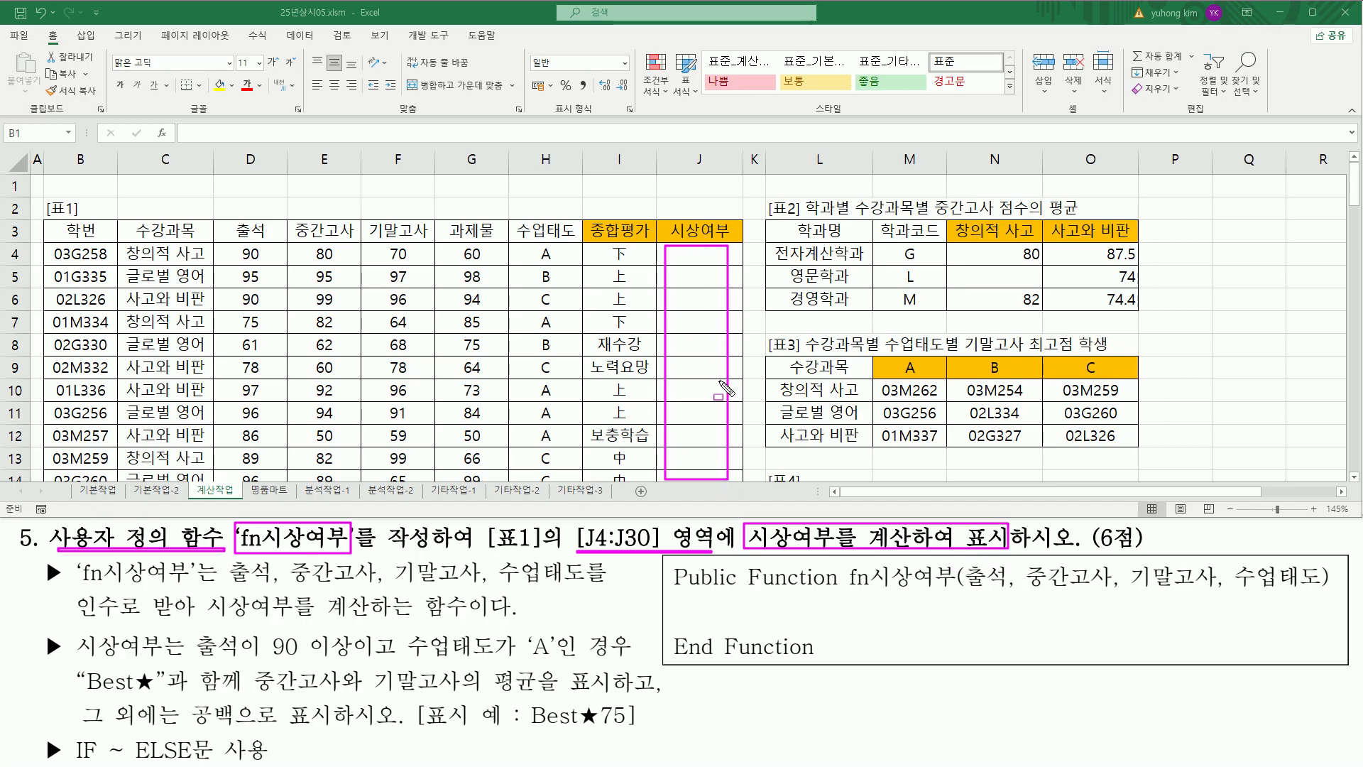
# - Read the four arguments of fn시상여부 in question 5 and compare them with the given Public Function declaration
pyautogui.moveTo(76, 586); pyautogui.dragTo(583, 583)
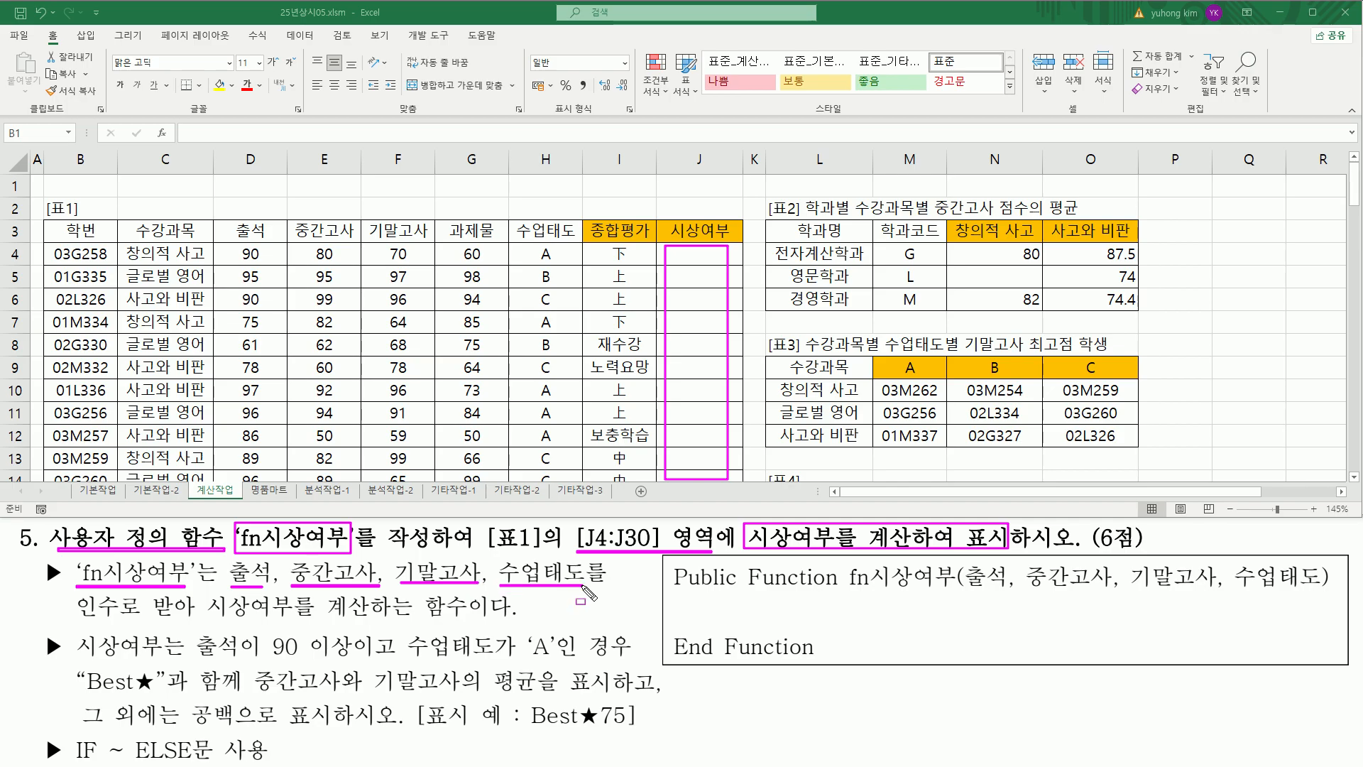
pyautogui.moveTo(72, 619); pyautogui.dragTo(465, 622)
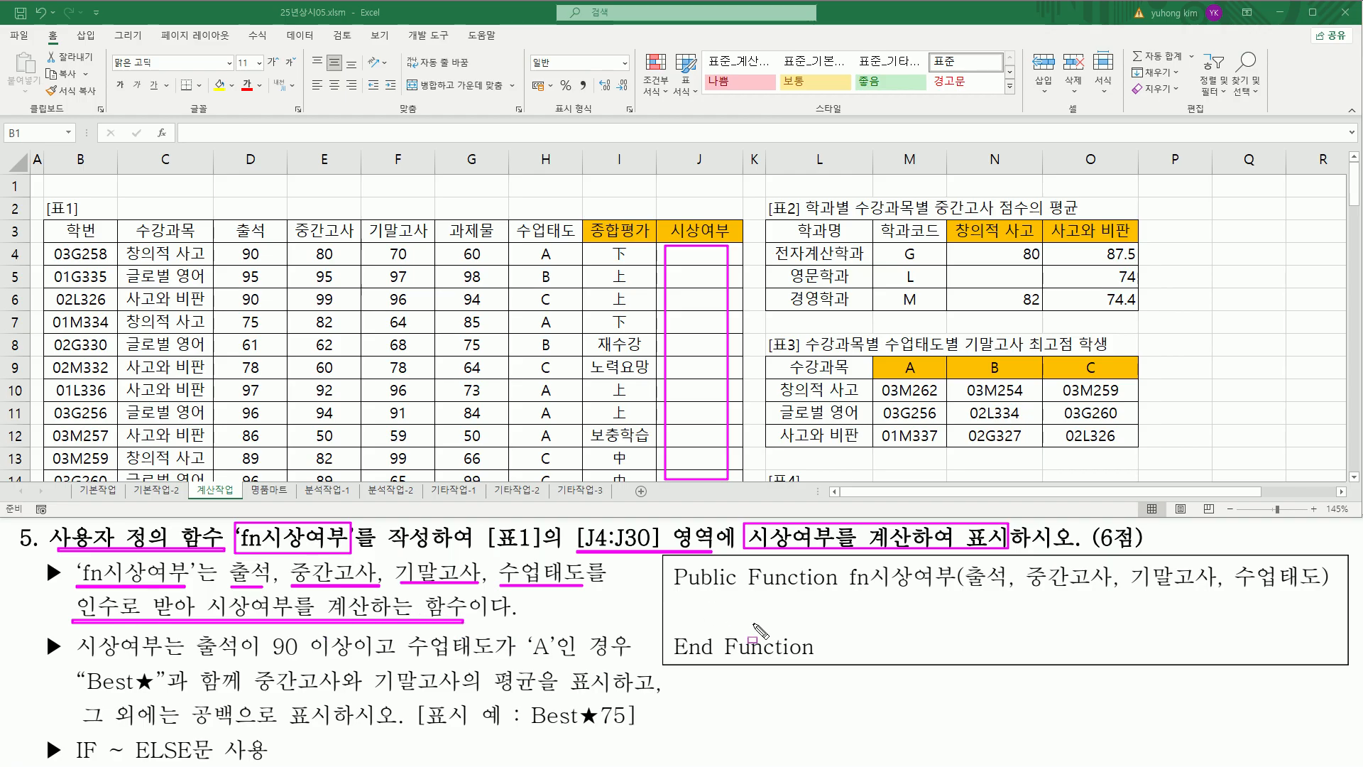
pyautogui.moveTo(847, 590); pyautogui.dragTo(1321, 591)
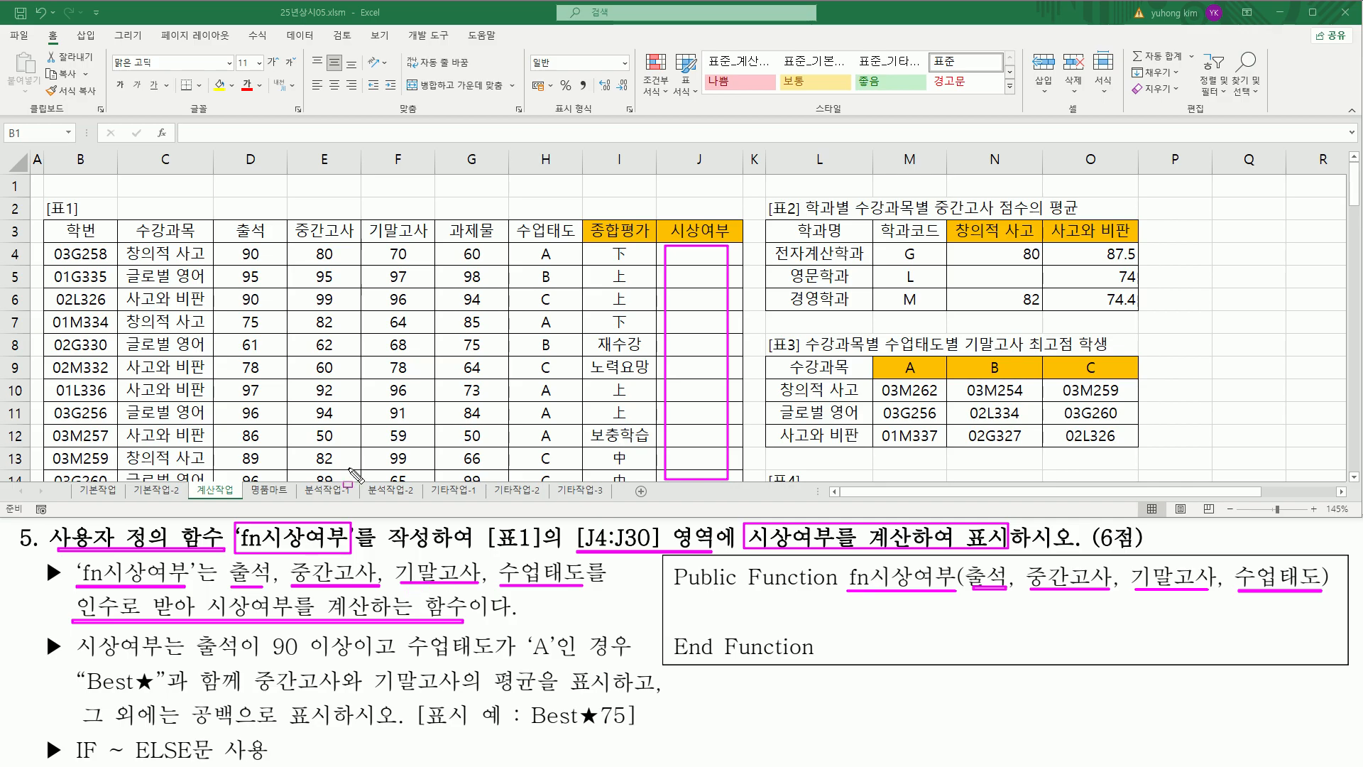
pyautogui.press('Escape')
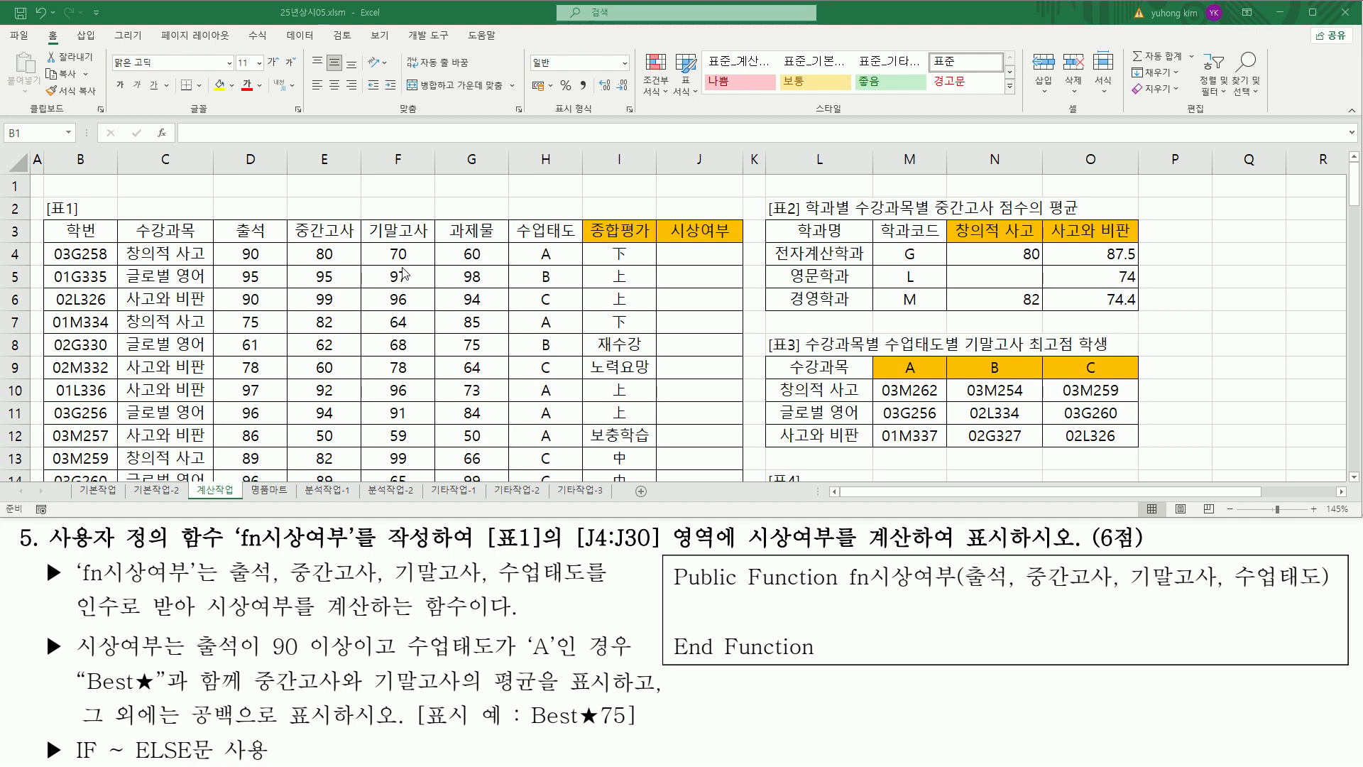
# - Open the Visual Basic editor, insert a new standard module, and make its code window taller
pyautogui.click(426, 40)
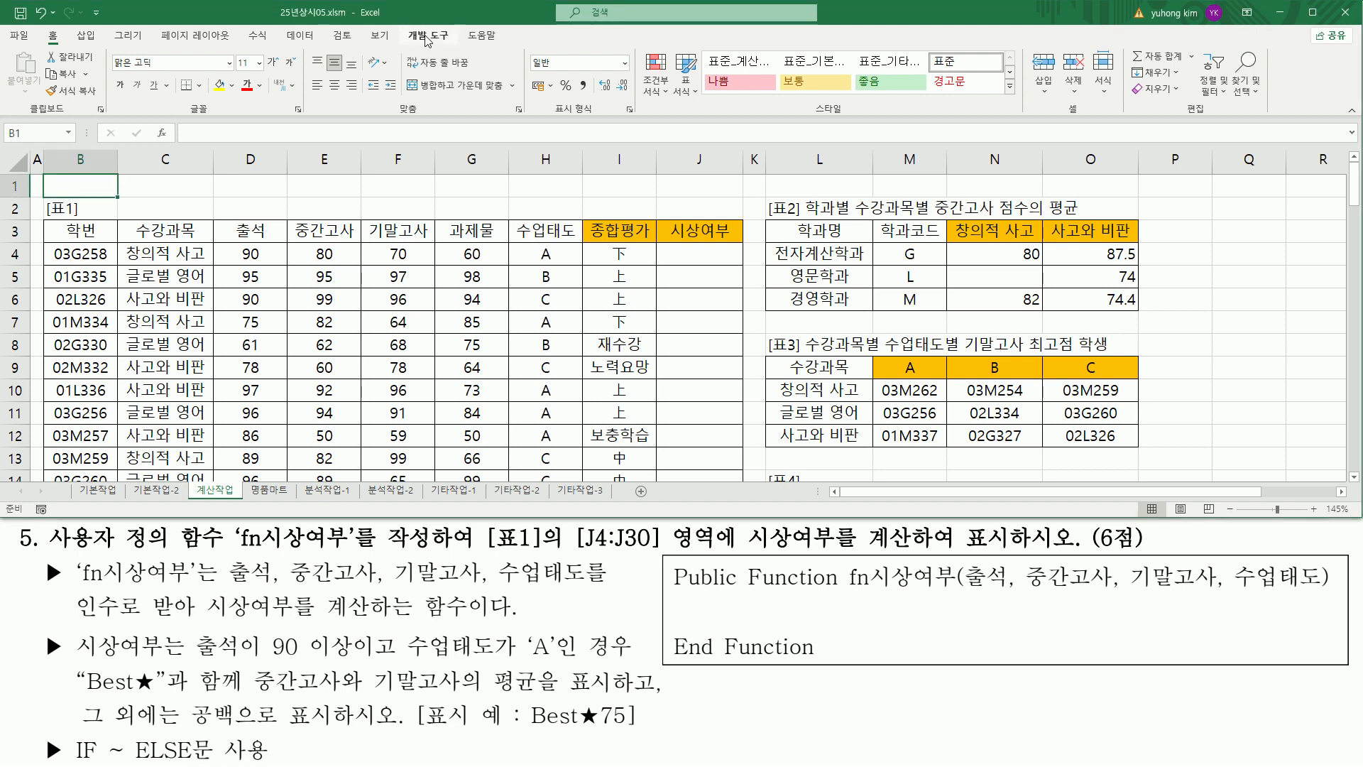
pyautogui.click(425, 41)
pyautogui.moveTo(404, 27); pyautogui.dragTo(455, 47)
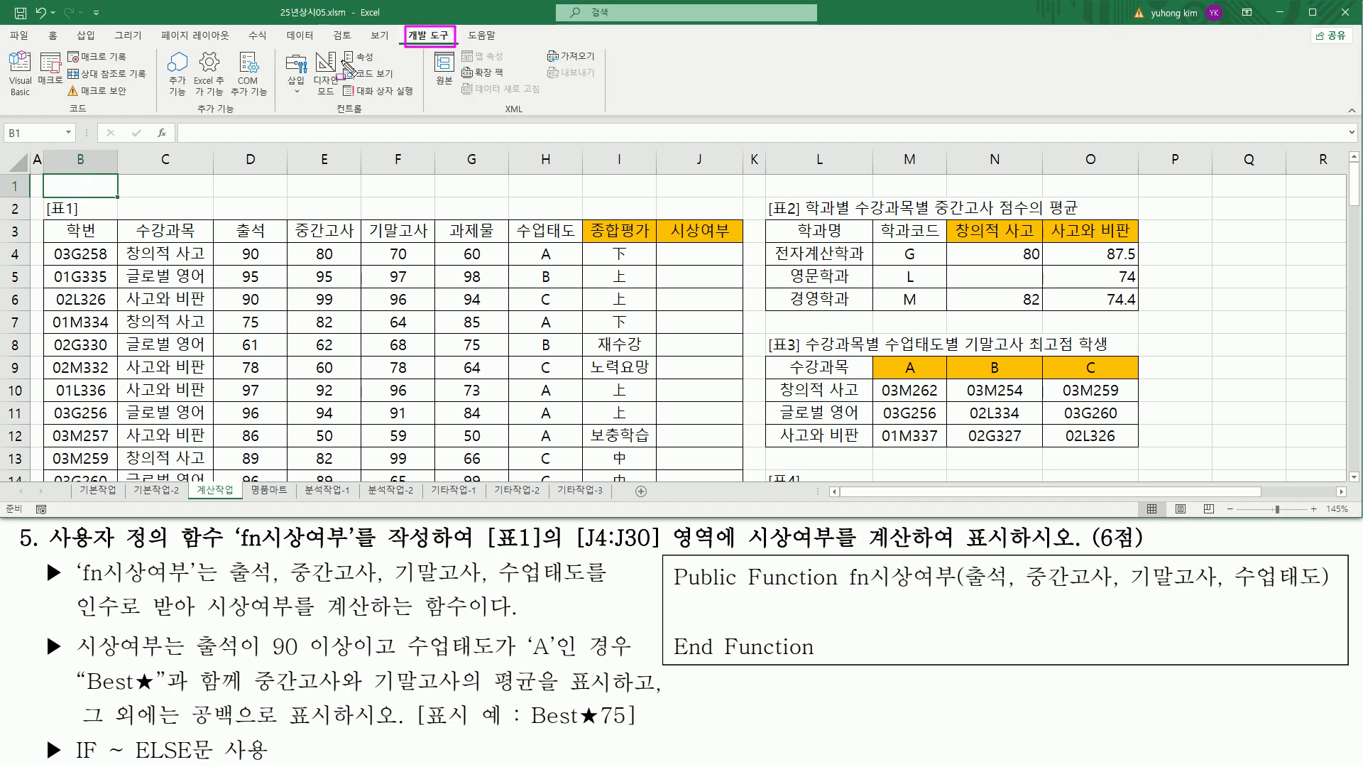
pyautogui.moveTo(8, 47); pyautogui.dragTo(34, 105)
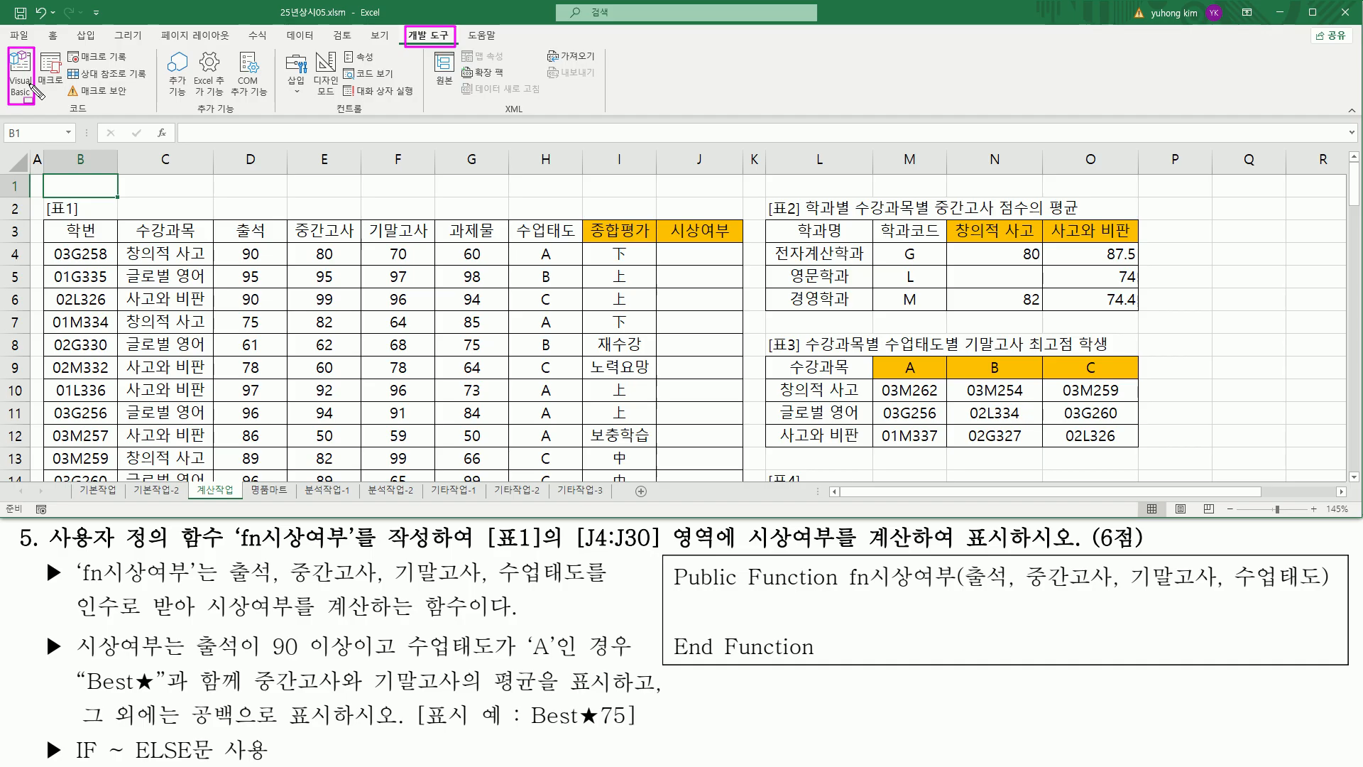
pyautogui.press('Escape')
pyautogui.click(199, 14)
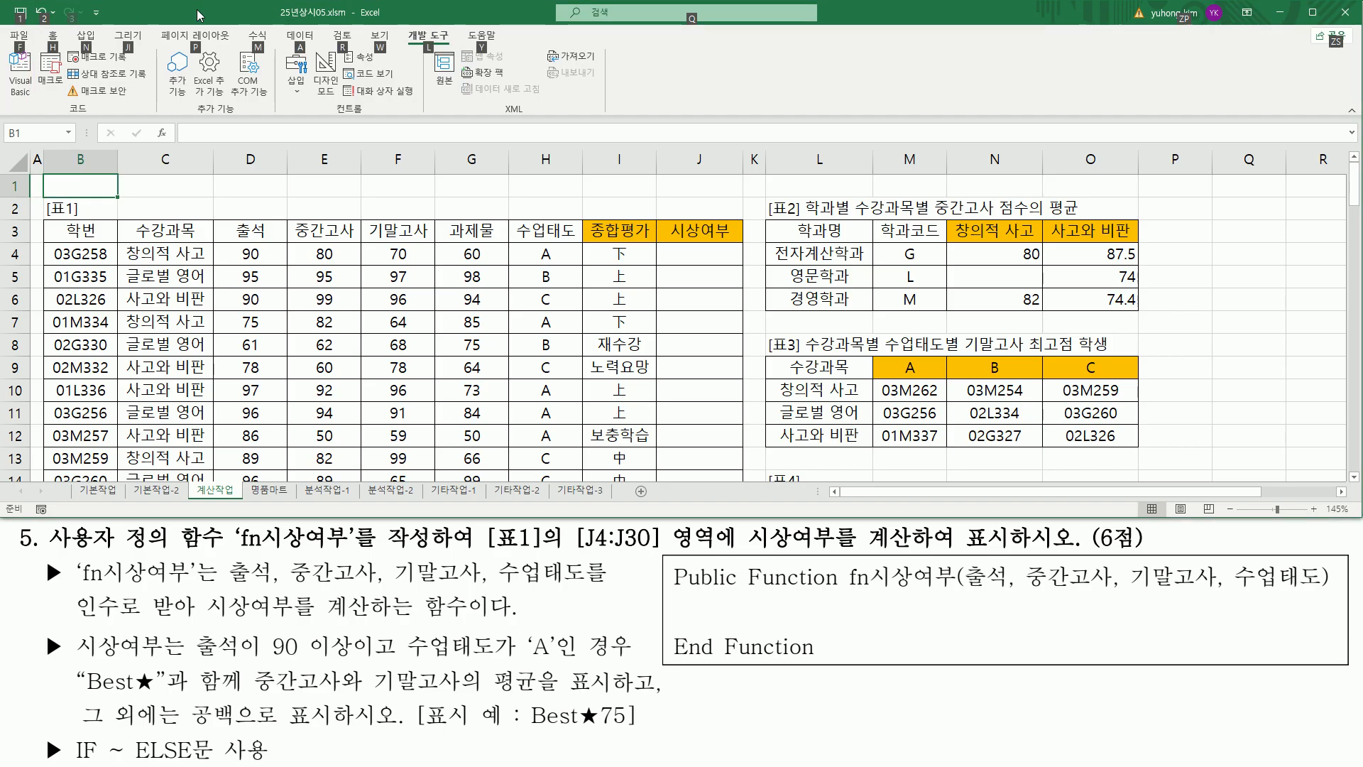
pyautogui.hotkey('alt', 'F11')
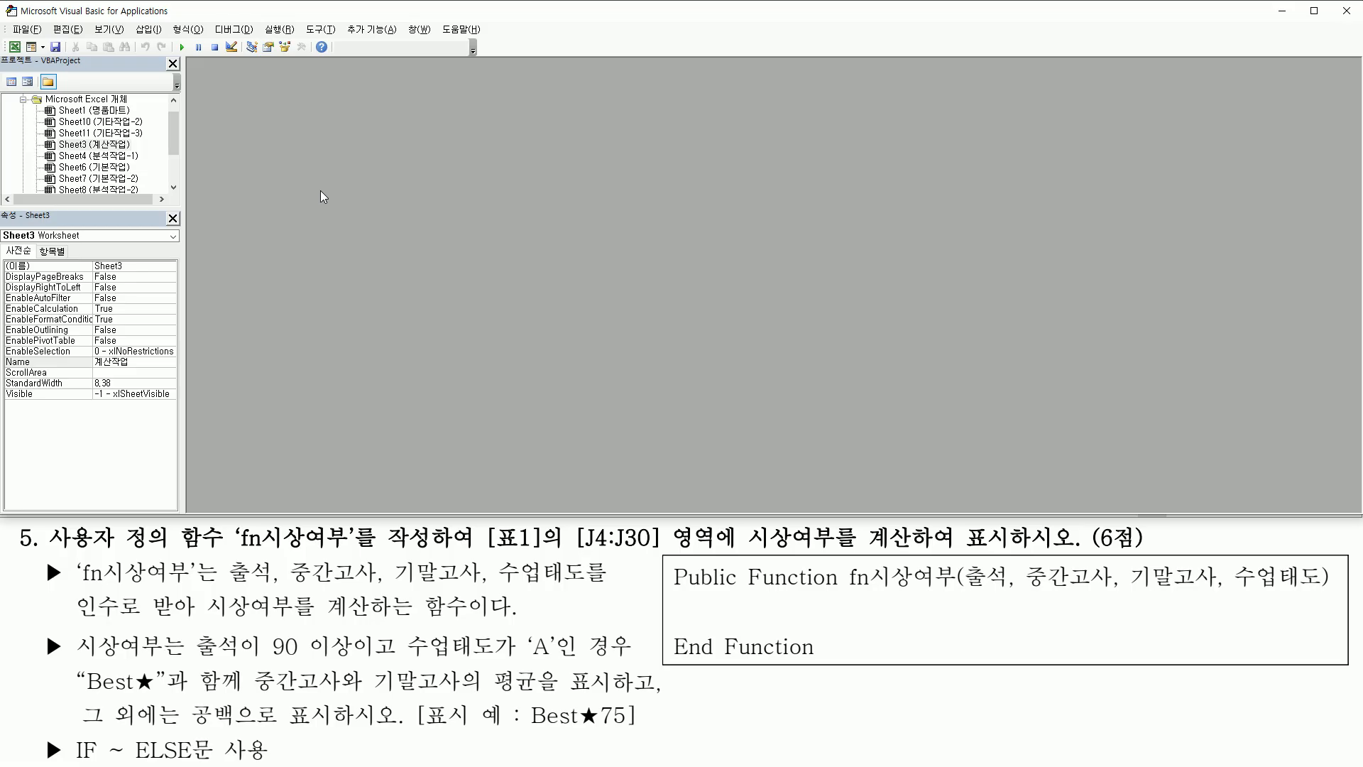
pyautogui.click(150, 32)
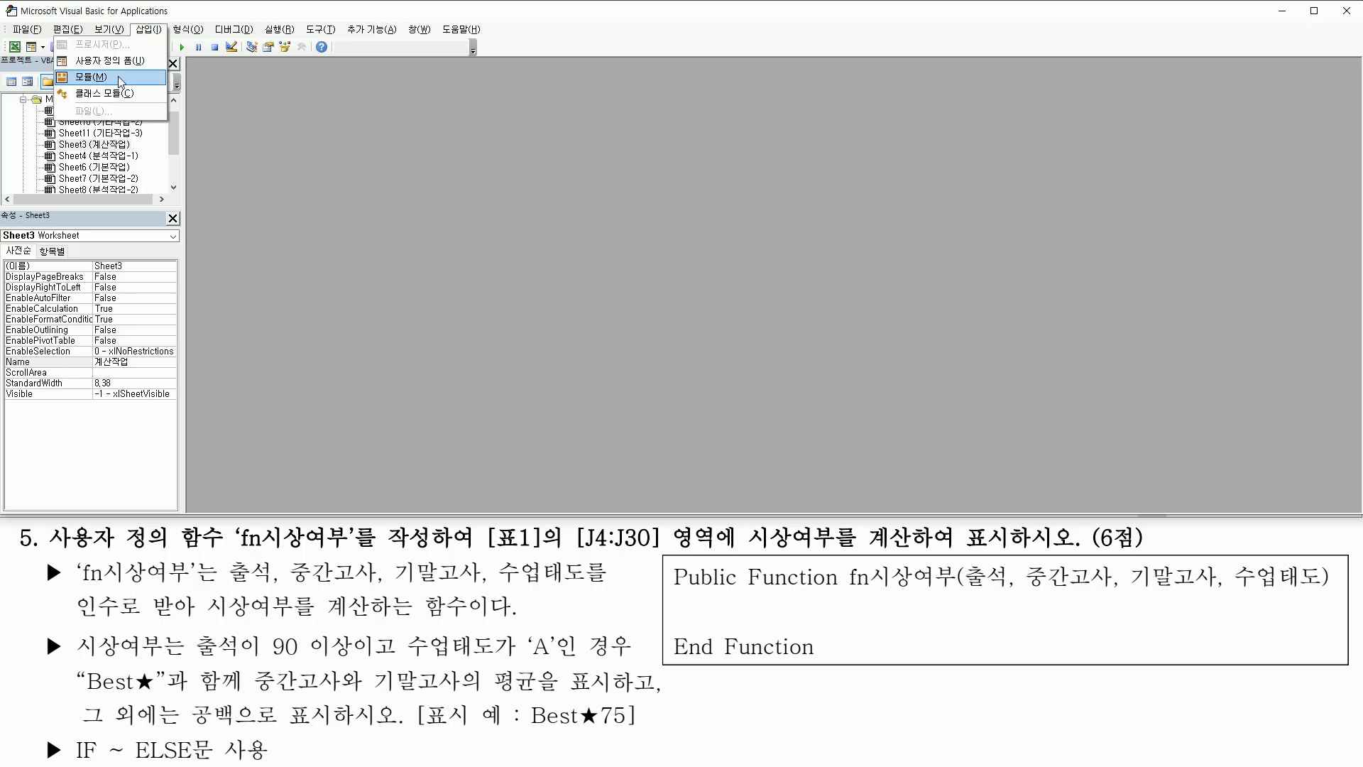
pyautogui.click(118, 76)
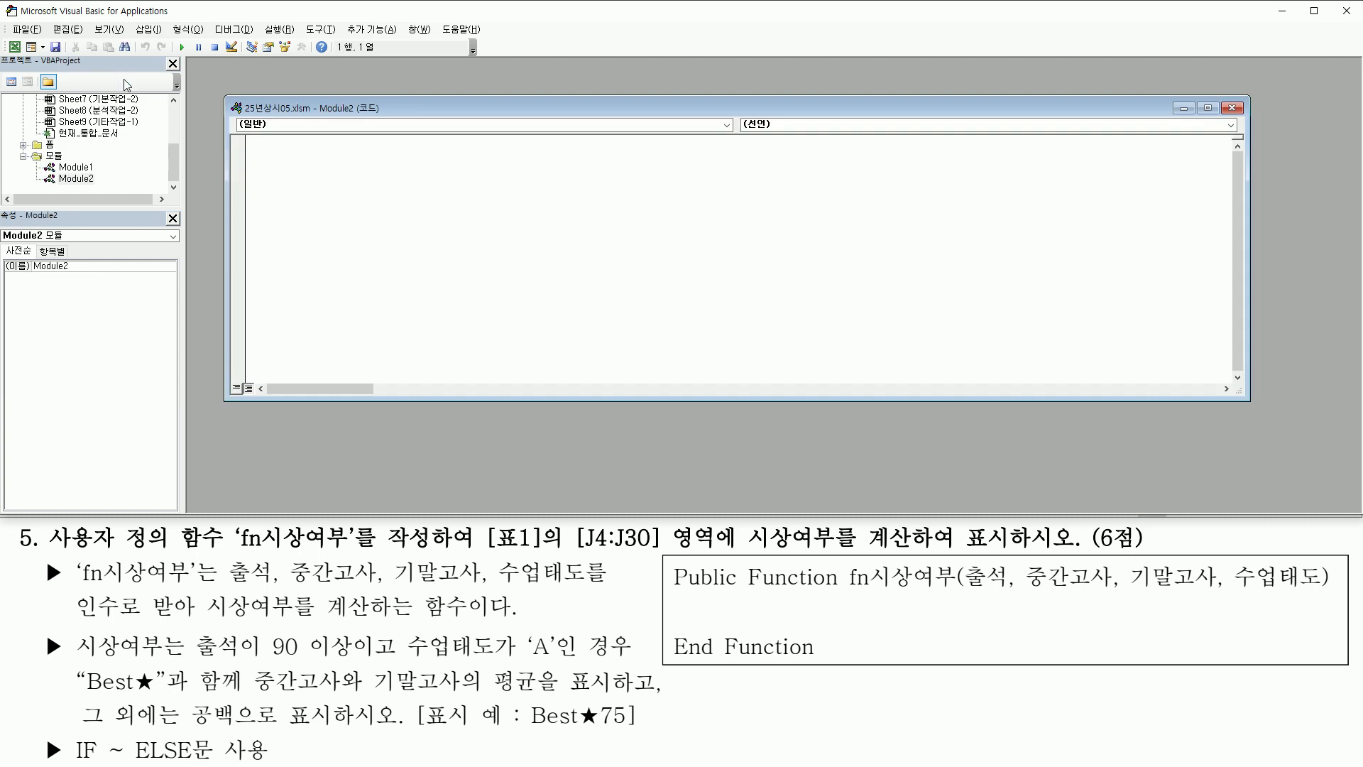
pyautogui.moveTo(463, 402); pyautogui.dragTo(469, 507)
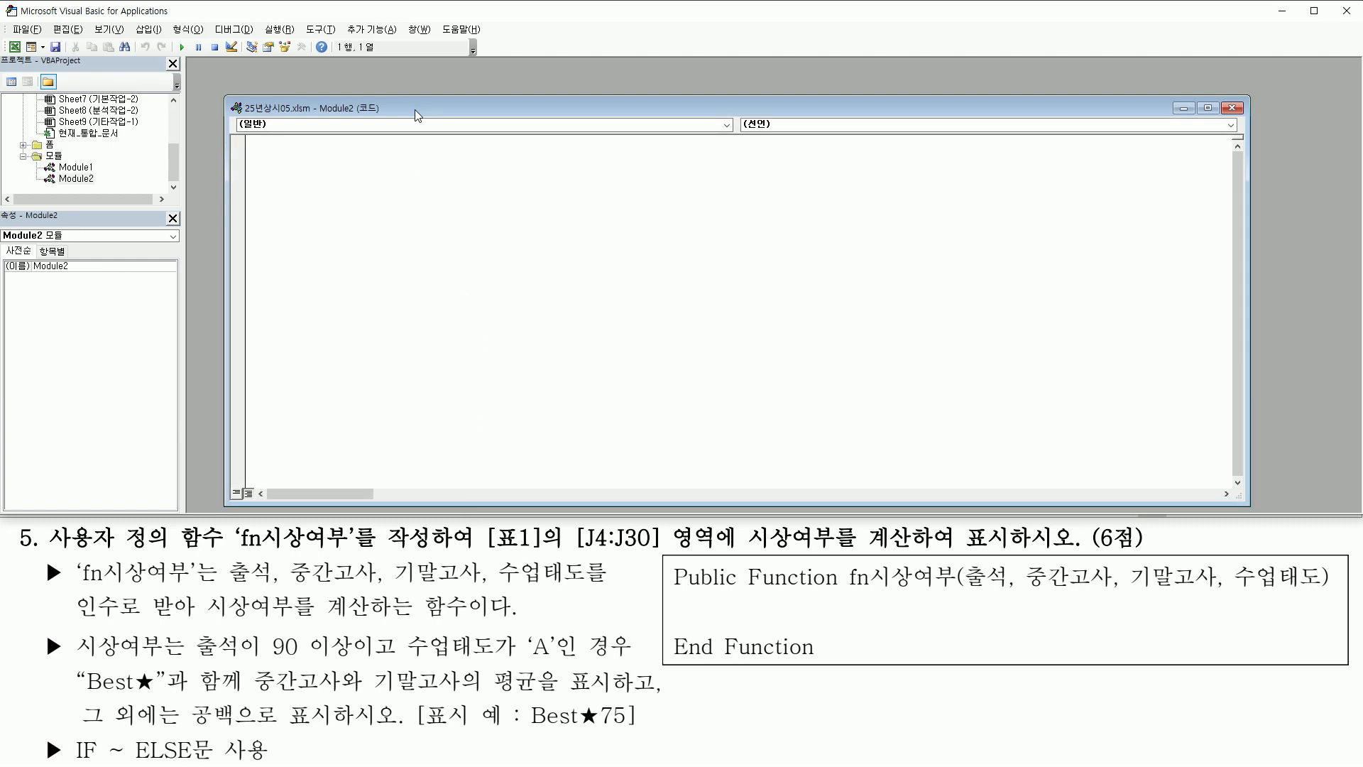
# - Declare Public Function fn시상여부(출석, 중간고사, 기말고사, 수업태도) in the new module, leaving blank lines before End Function
pyautogui.moveTo(668, 556)
pyautogui.mouseDown()
pyautogui.moveTo(1126, 669)
pyautogui.moveTo(1335, 662)
pyautogui.mouseUp()
pyautogui.press('Escape')
pyautogui.click(342, 172)
pyautogui.write('시')
pyautogui.write('시상여부')
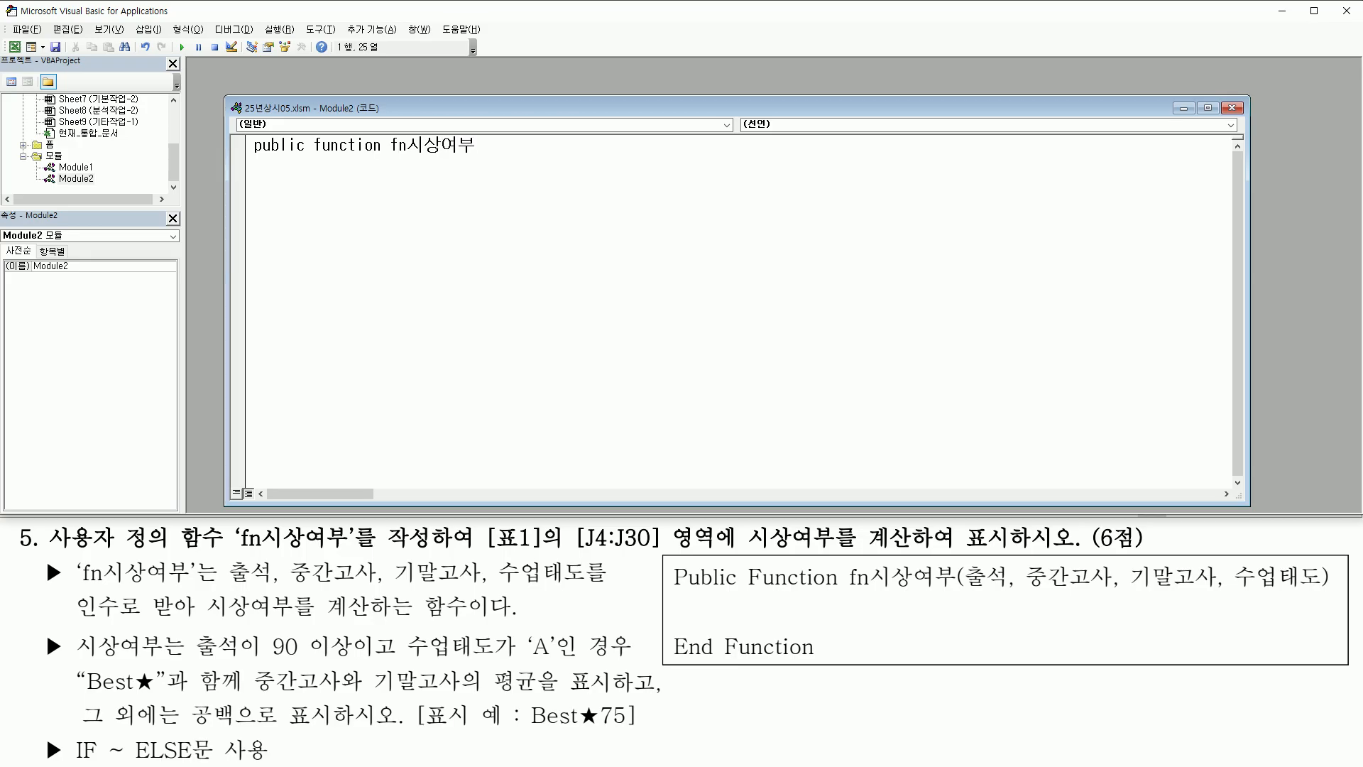
pyautogui.write('(출석, 중간고사,')
pyautogui.write('말고사, 수')
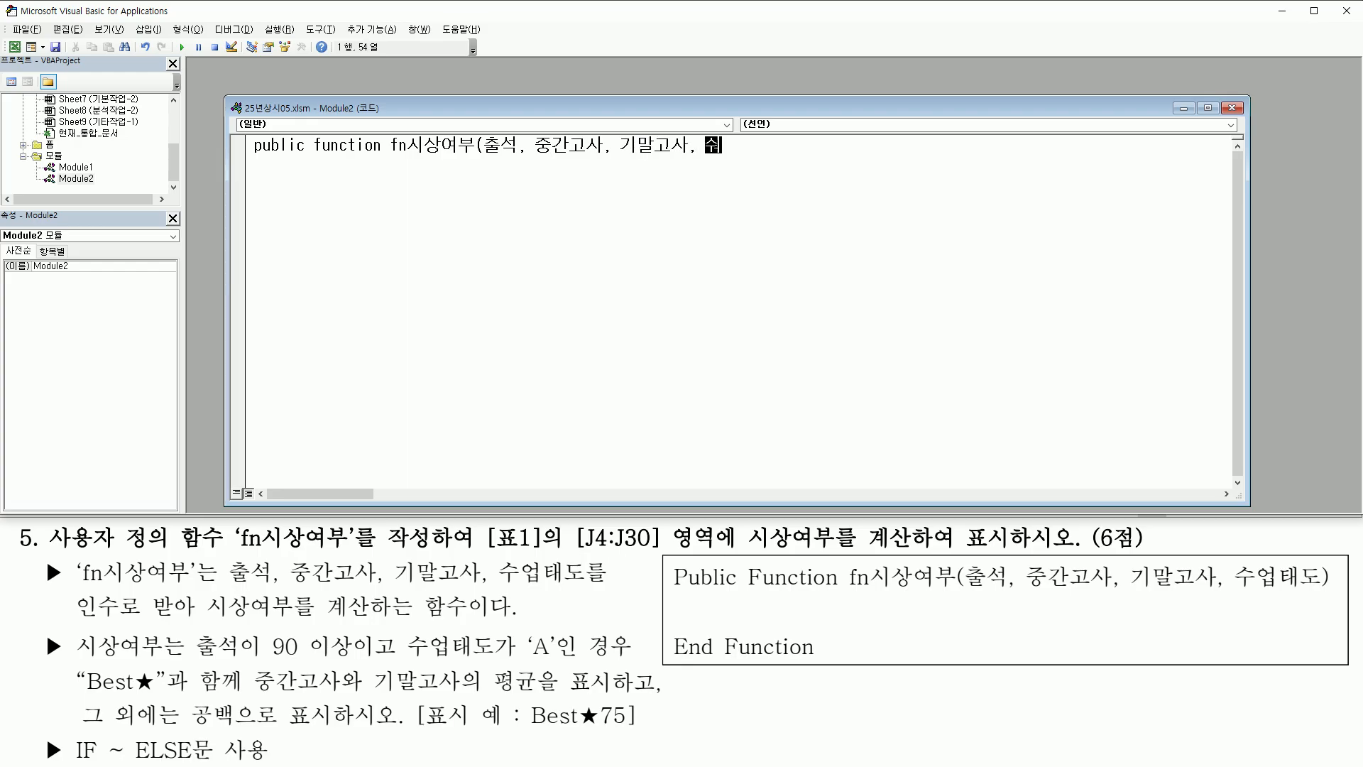
pyautogui.write('업태도')
pyautogui.press('Return')
pyautogui.press('Return')
pyautogui.press('Return')
pyautogui.press('Return')
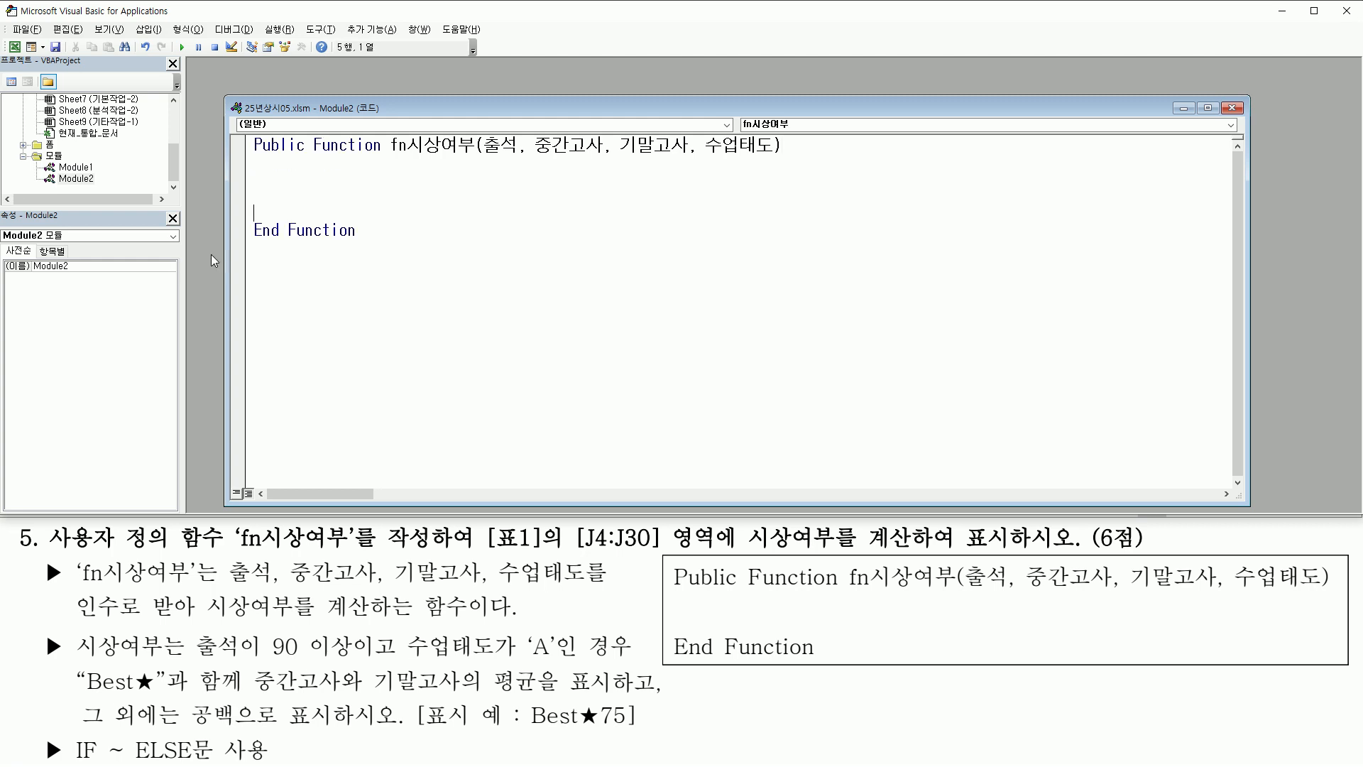
# - Study question 5's IF ~ ELSE requirement, its 출석 and 수업태도 conditions, the display example and the result for all other cases
pyautogui.moveTo(250, 243); pyautogui.dragTo(361, 243)
pyautogui.moveTo(253, 160)
pyautogui.mouseDown()
pyautogui.moveTo(654, 218)
pyautogui.moveTo(766, 214)
pyautogui.mouseUp()
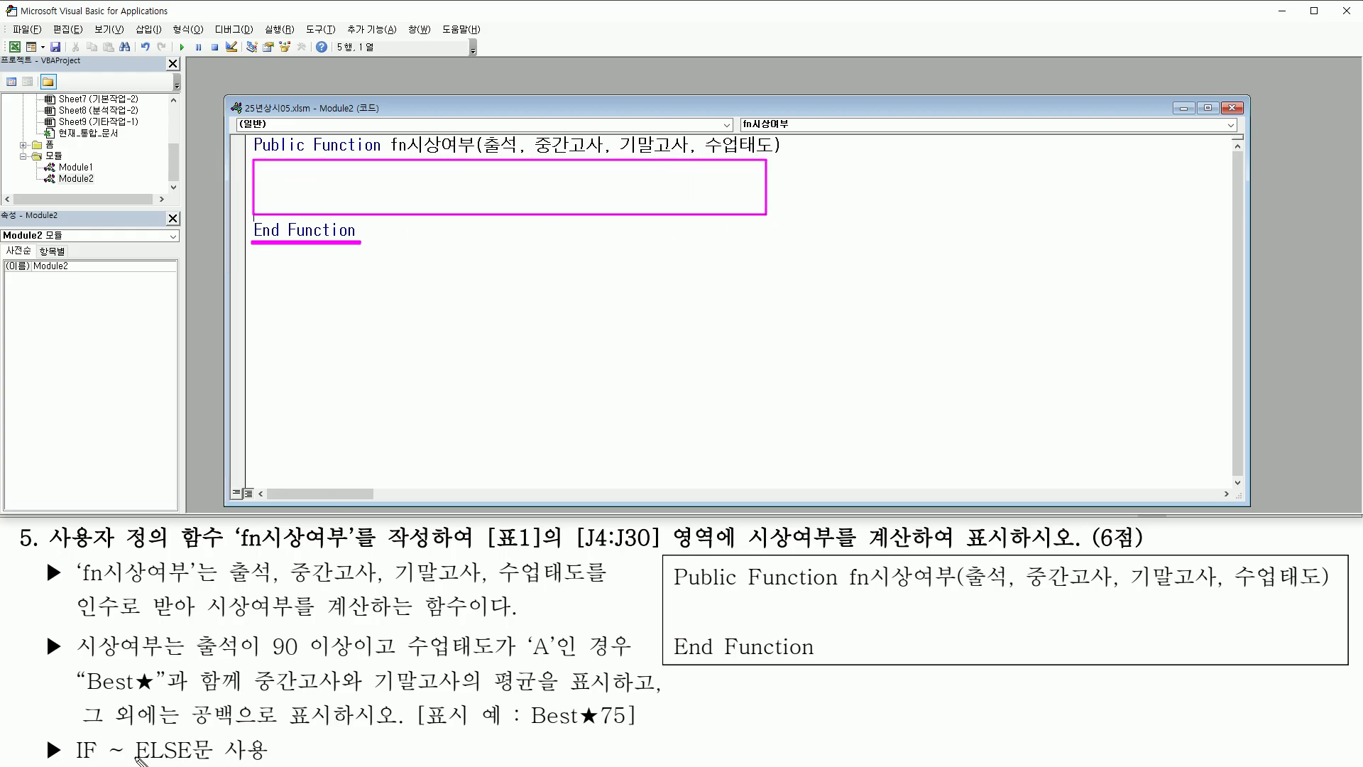
pyautogui.moveTo(74, 734)
pyautogui.mouseDown()
pyautogui.moveTo(74, 747)
pyautogui.moveTo(273, 760)
pyautogui.mouseUp()
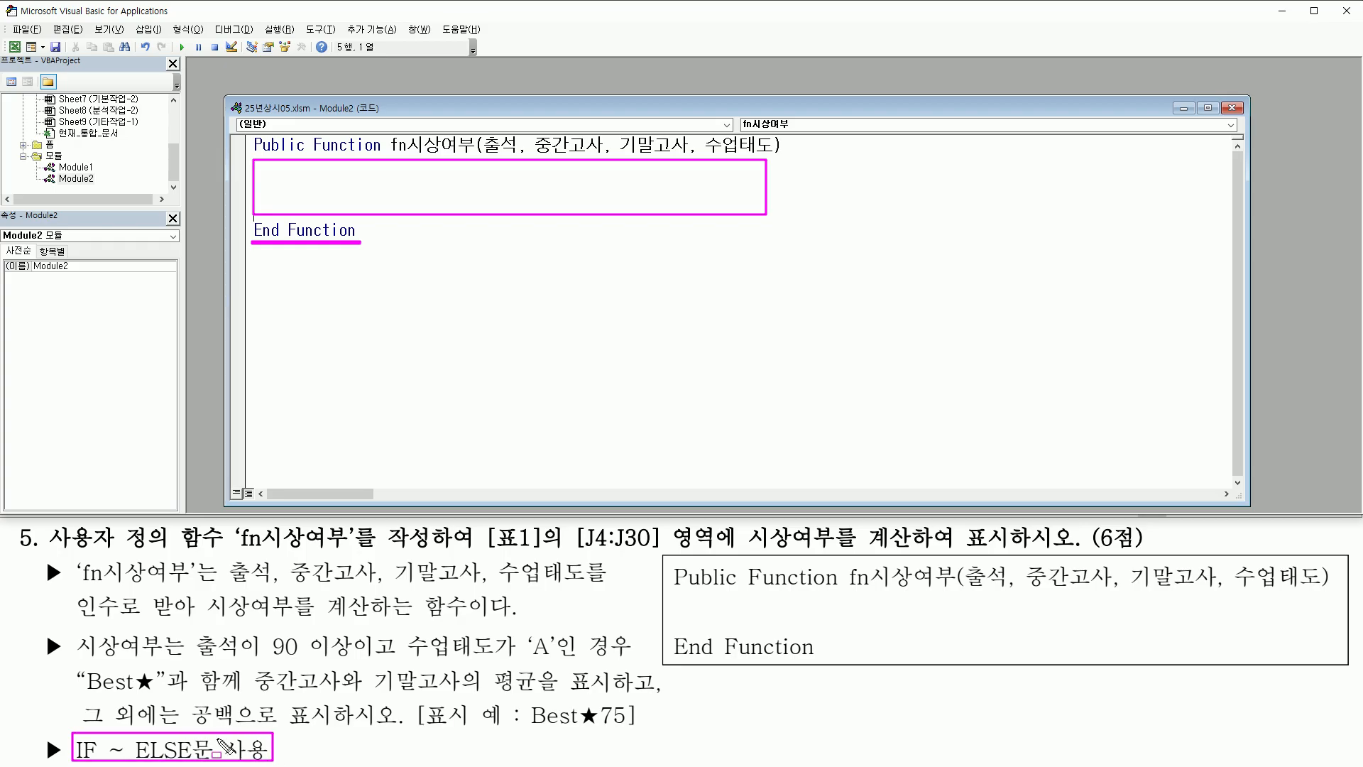
pyautogui.press('Escape')
pyautogui.moveTo(74, 629)
pyautogui.mouseDown()
pyautogui.moveTo(104, 660)
pyautogui.moveTo(176, 677)
pyautogui.moveTo(349, 658)
pyautogui.moveTo(352, 634)
pyautogui.moveTo(548, 673)
pyautogui.moveTo(559, 661)
pyautogui.mouseUp()
pyautogui.press('Escape')
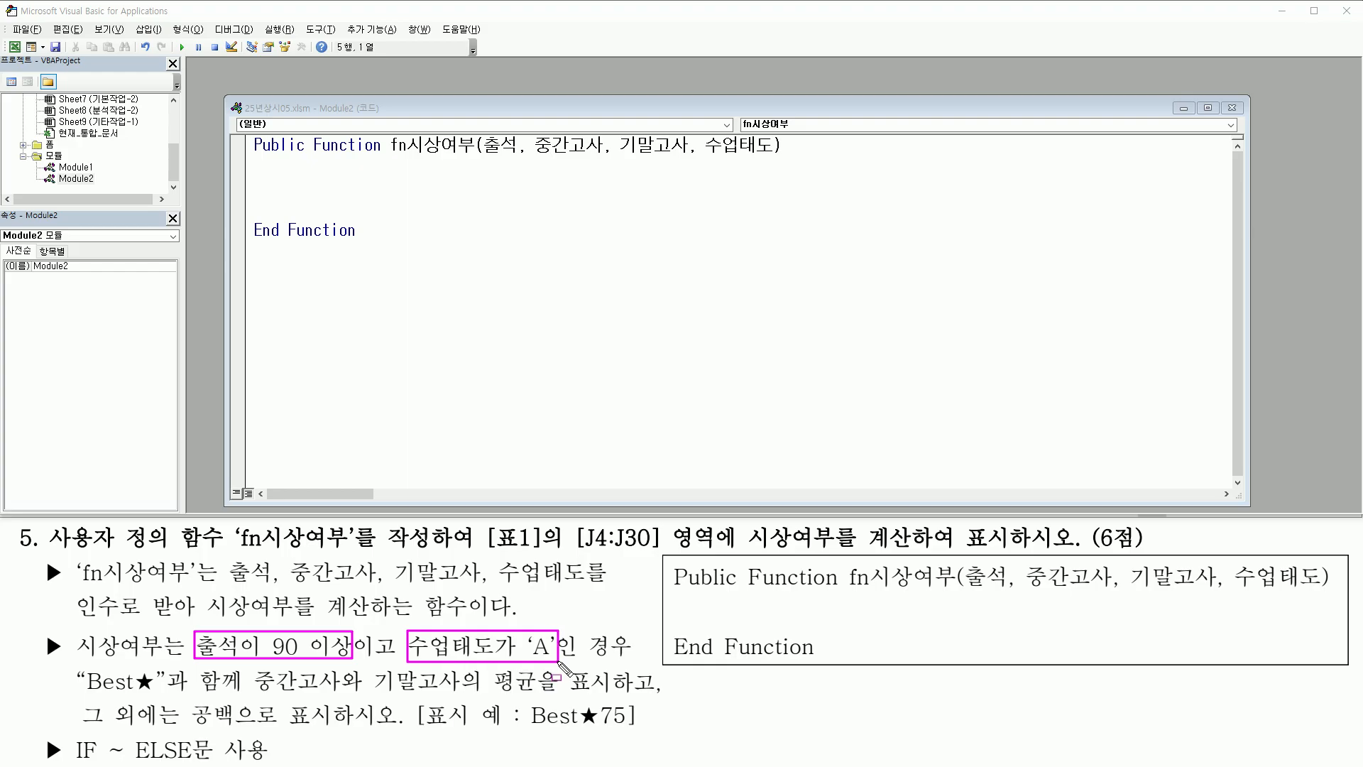
pyautogui.moveTo(84, 693); pyautogui.dragTo(150, 692)
pyautogui.moveTo(254, 694); pyautogui.dragTo(628, 696)
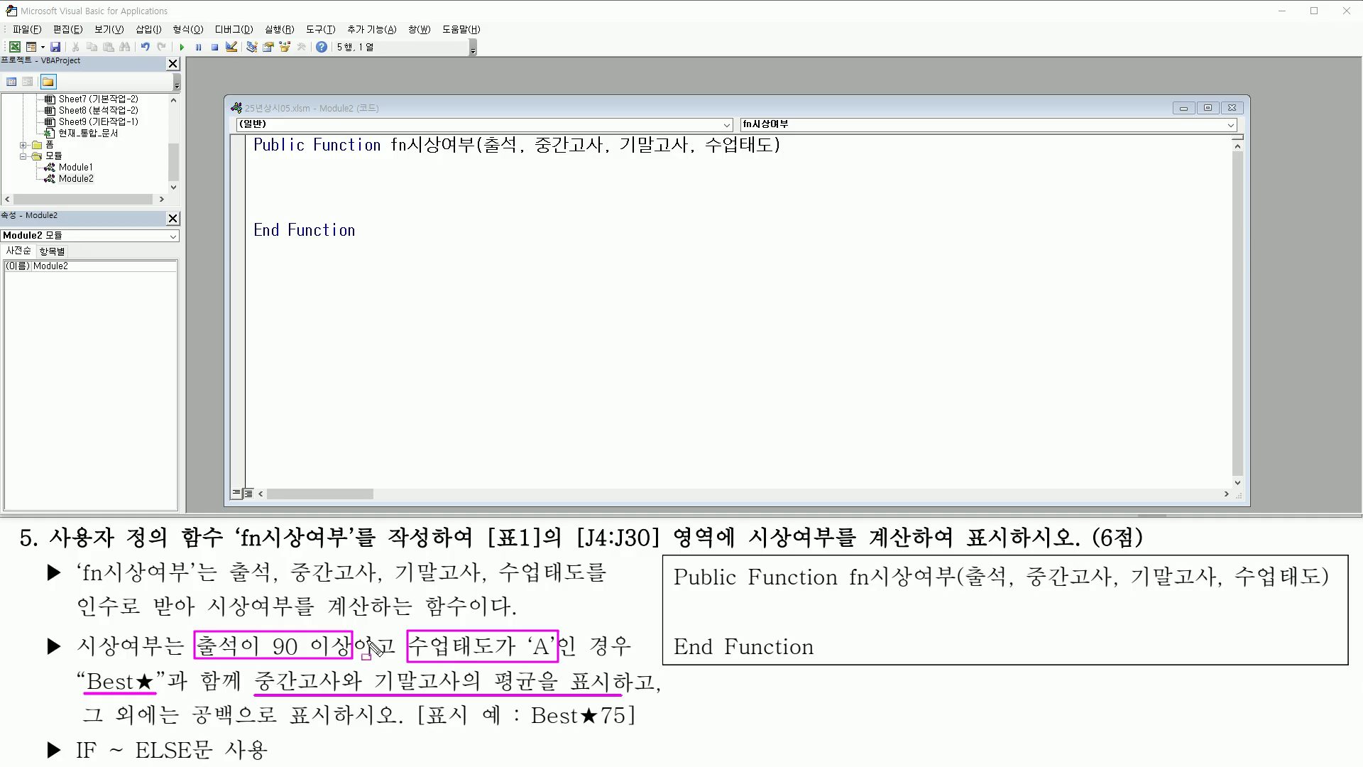
pyautogui.moveTo(367, 626)
pyautogui.mouseDown()
pyautogui.moveTo(377, 637)
pyautogui.moveTo(394, 612)
pyautogui.mouseUp()
pyautogui.moveTo(520, 727); pyautogui.dragTo(633, 728)
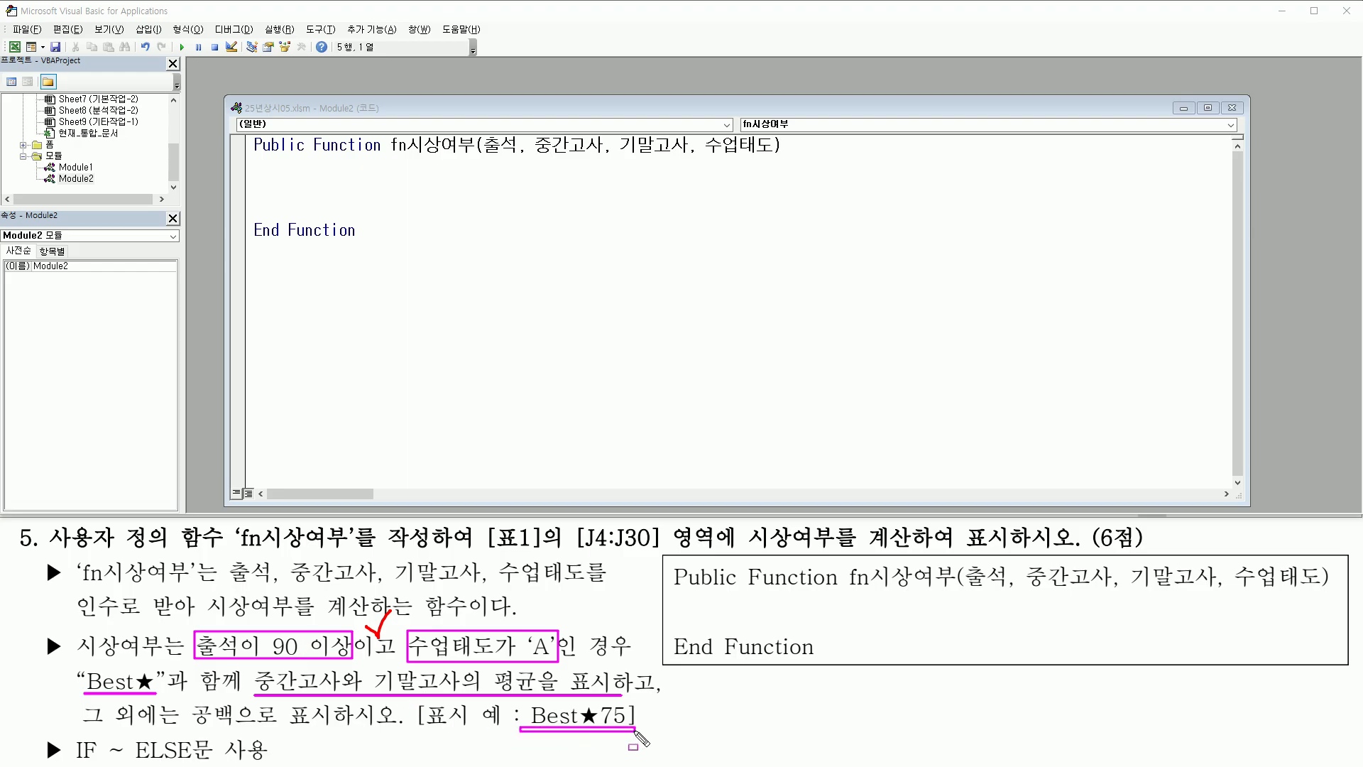
pyautogui.moveTo(81, 727); pyautogui.dragTo(220, 727)
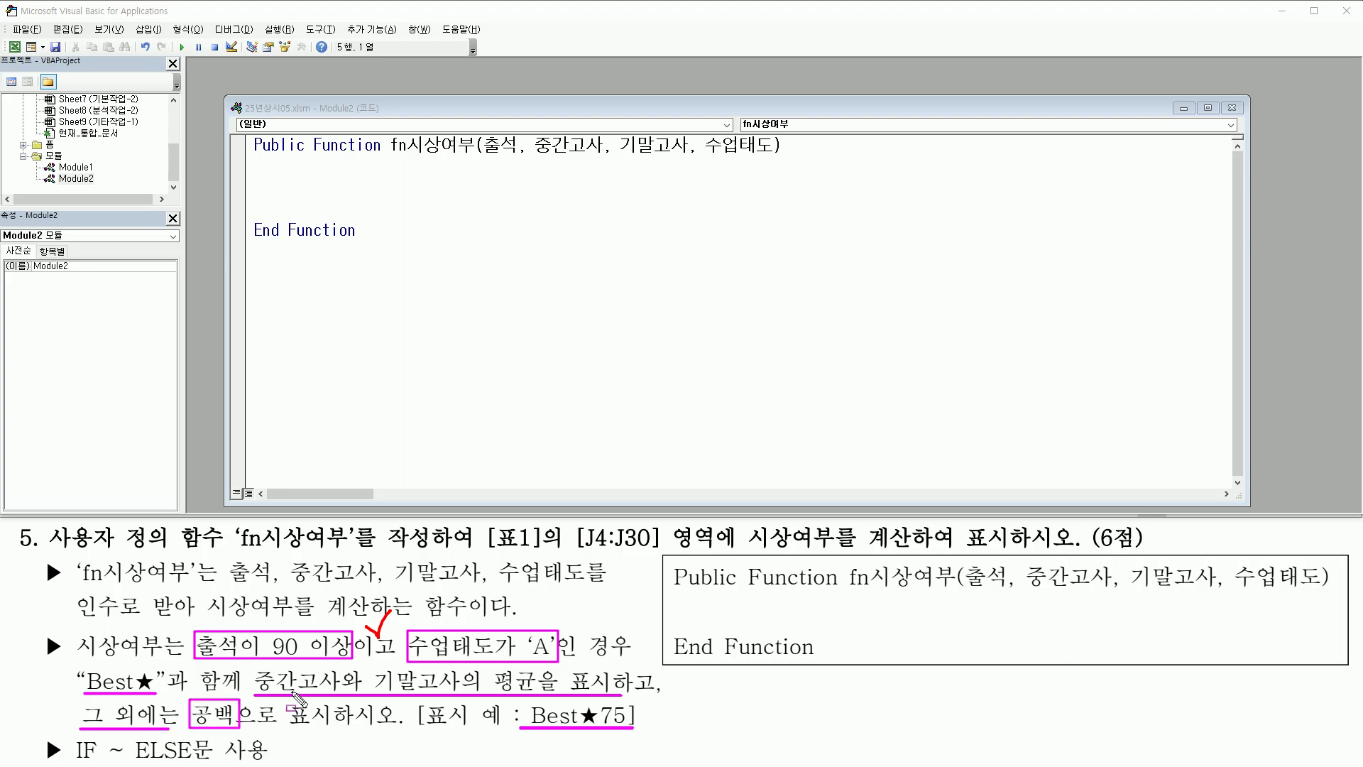
# - Write the condition line If 출석 >= 90 And 수업태도 = "A" Then inside the function
pyautogui.click(364, 184)
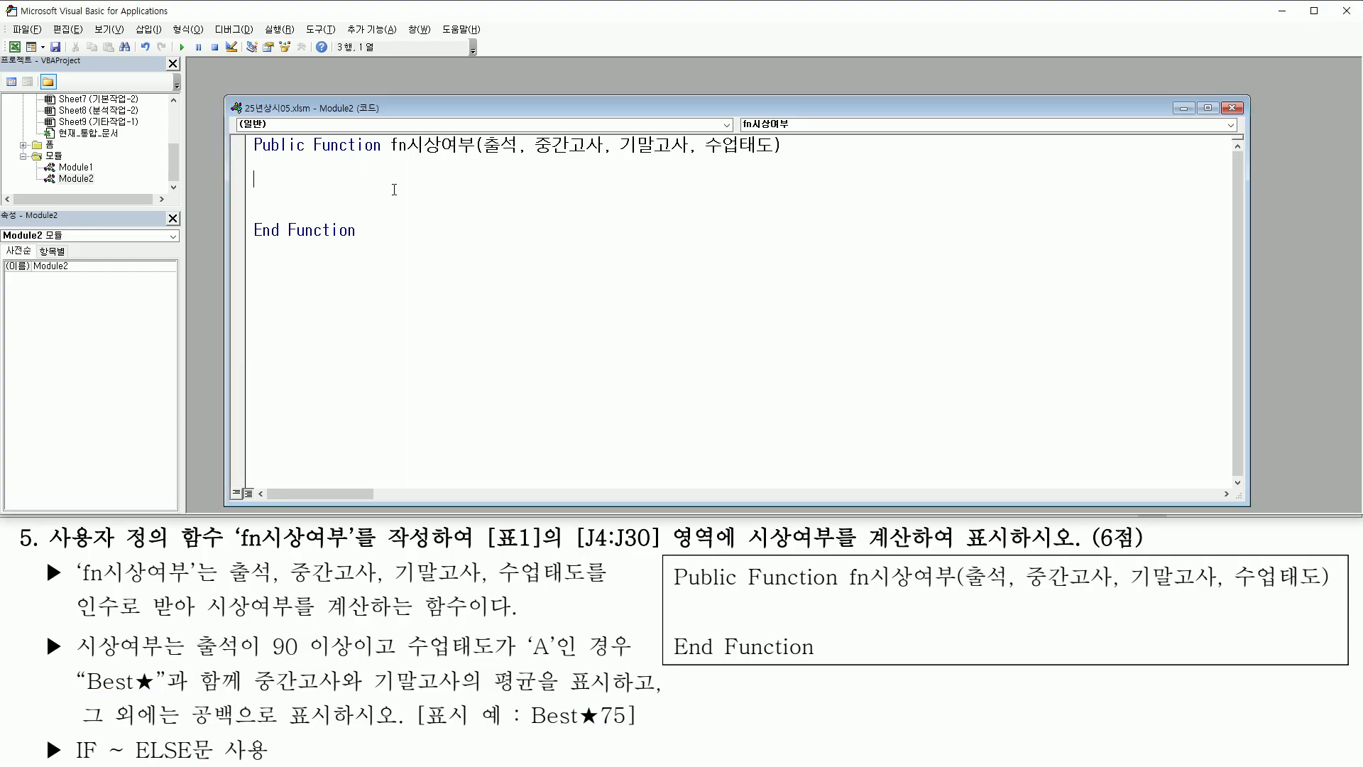
pyautogui.write('ㅑㄹ')
pyautogui.press('BackSpace')
pyautogui.press('BackSpace')
pyautogui.press('Hangul')
pyautogui.write('if 출석 >= 90   수업태도 ="')
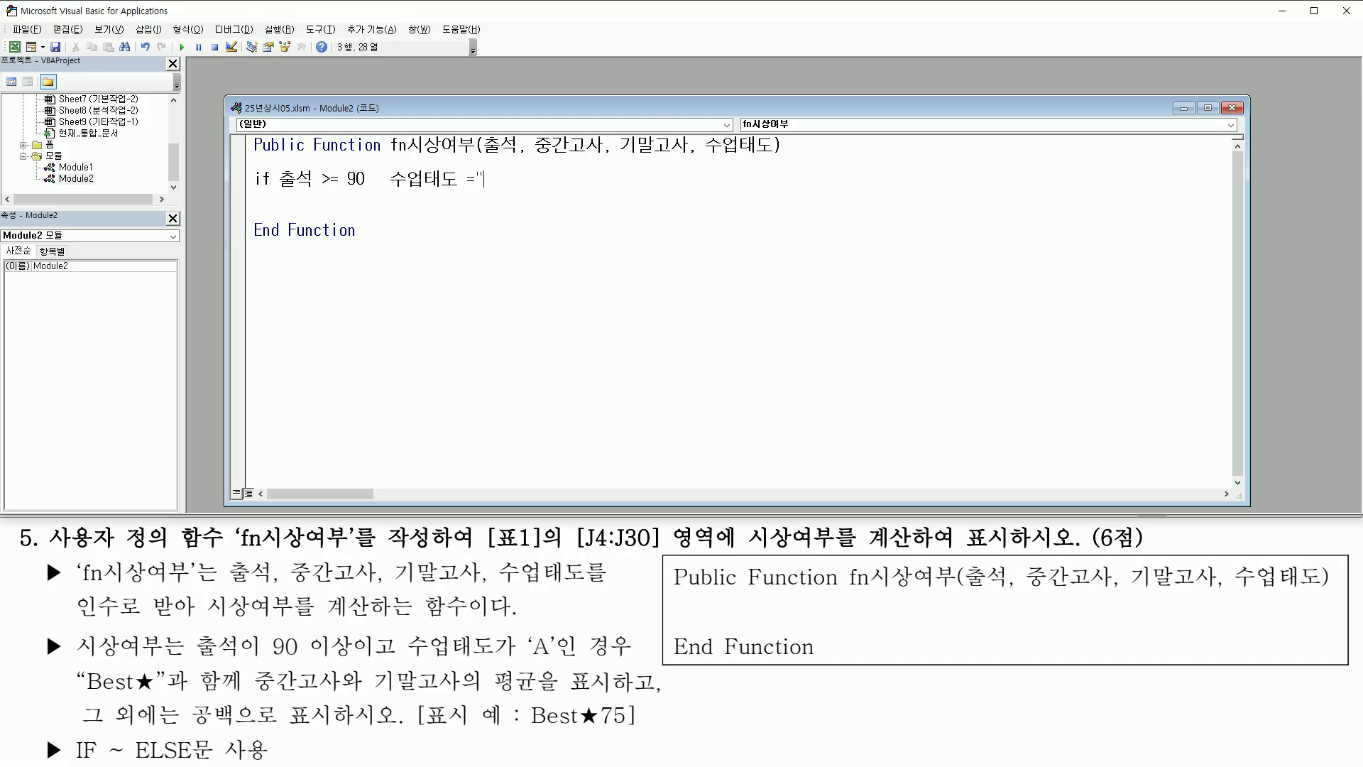
pyautogui.write('A"')
pyautogui.write(' ㅅ')
pyautogui.press('BackSpace')
pyautogui.write('then')
pyautogui.moveTo(275, 188); pyautogui.dragTo(501, 190)
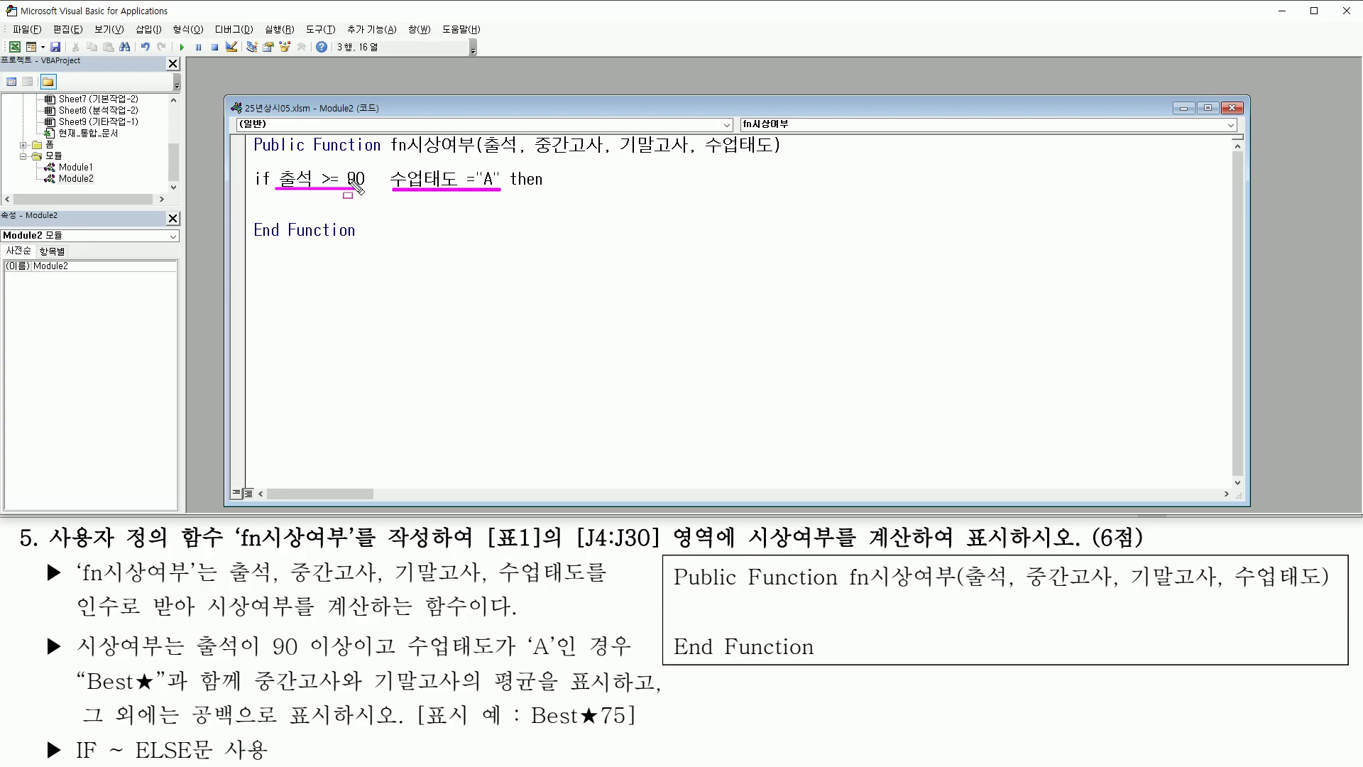
pyautogui.press('Escape')
pyautogui.write('and')
pyautogui.press('Down')
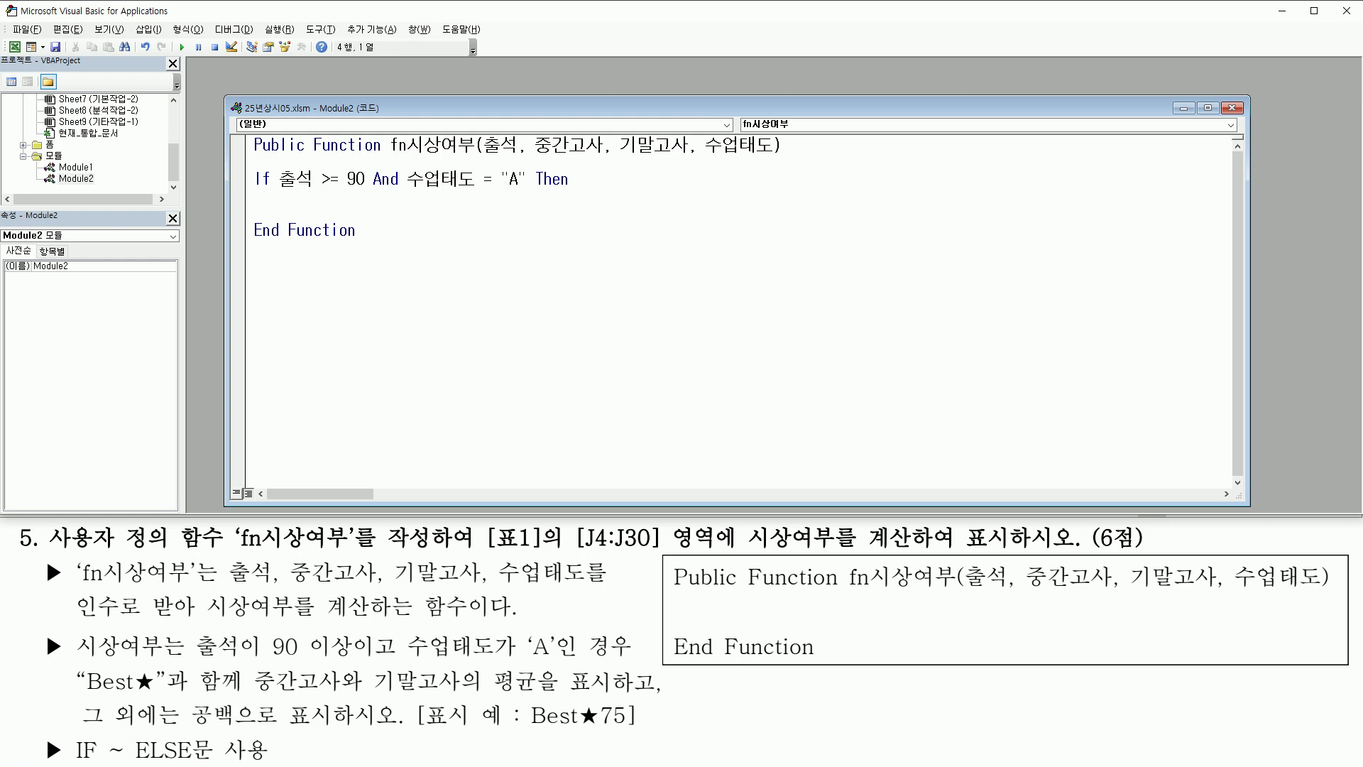
# - Start the assignment fn시상여부 = on an indented line under the If condition, checking the required display format
pyautogui.press('Return')
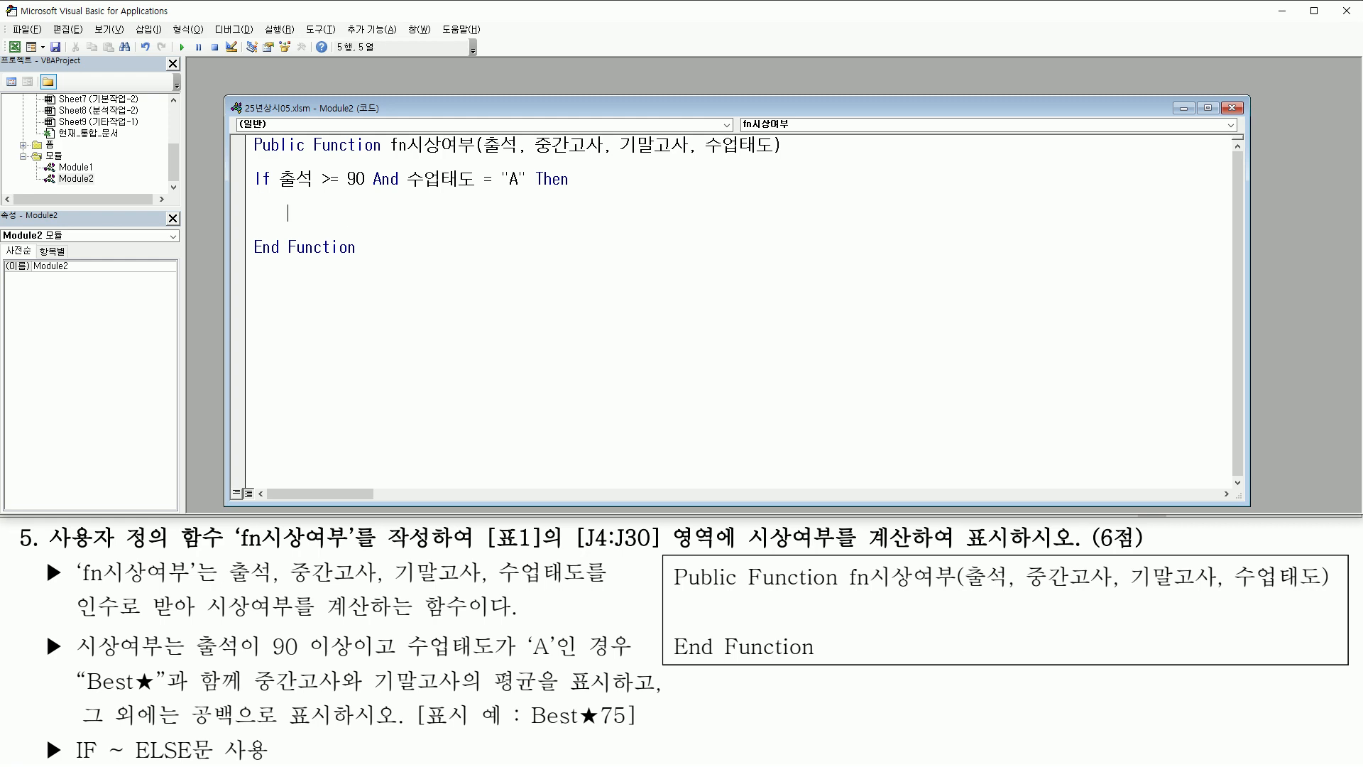
pyautogui.write('fn시상여부 =')
pyautogui.moveTo(529, 729)
pyautogui.mouseDown()
pyautogui.moveTo(628, 729)
pyautogui.moveTo(628, 704)
pyautogui.mouseUp()
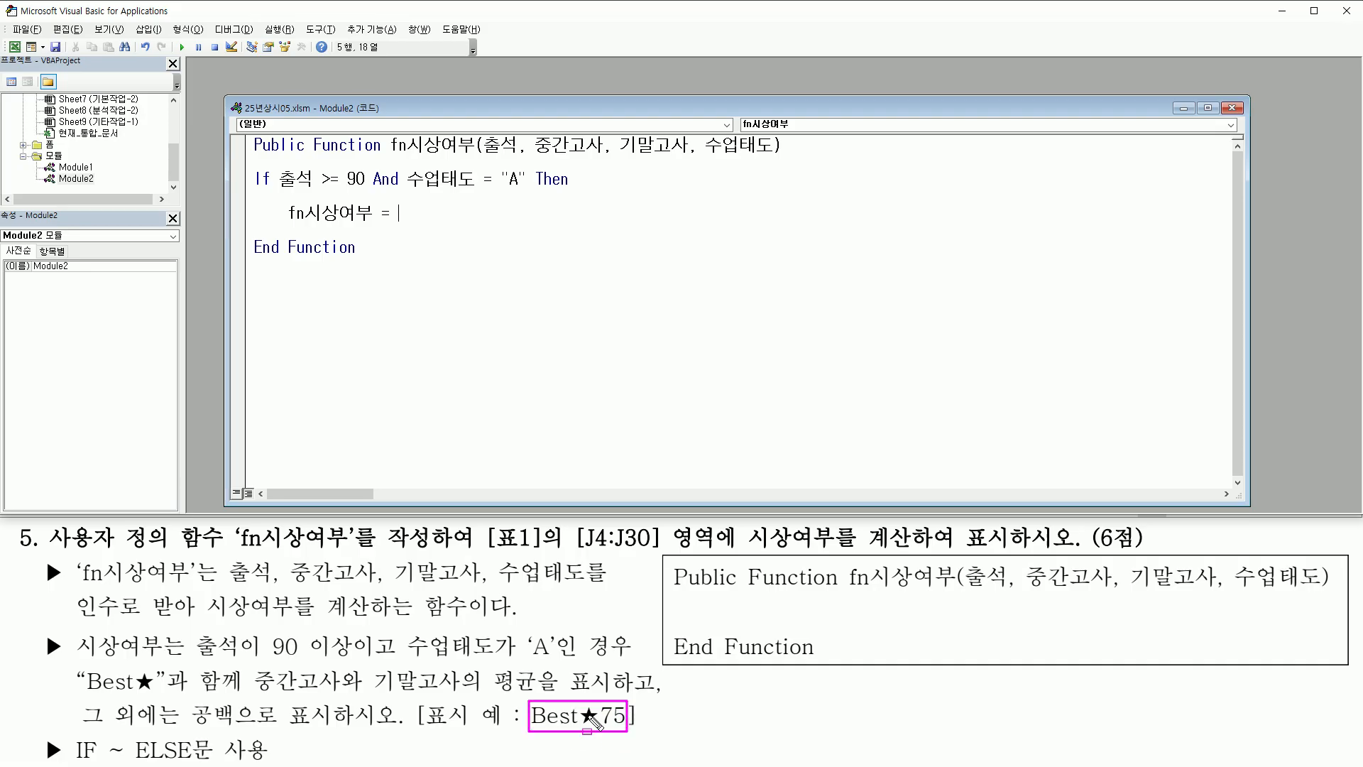
pyautogui.moveTo(83, 690); pyautogui.dragTo(158, 690)
pyautogui.press('Escape')
pyautogui.click(413, 219)
pyautogui.press('Return')
# - Enter the text "Best★" as the assigned value, inserting the star as a special character
pyautogui.write('"Bestㅁ')
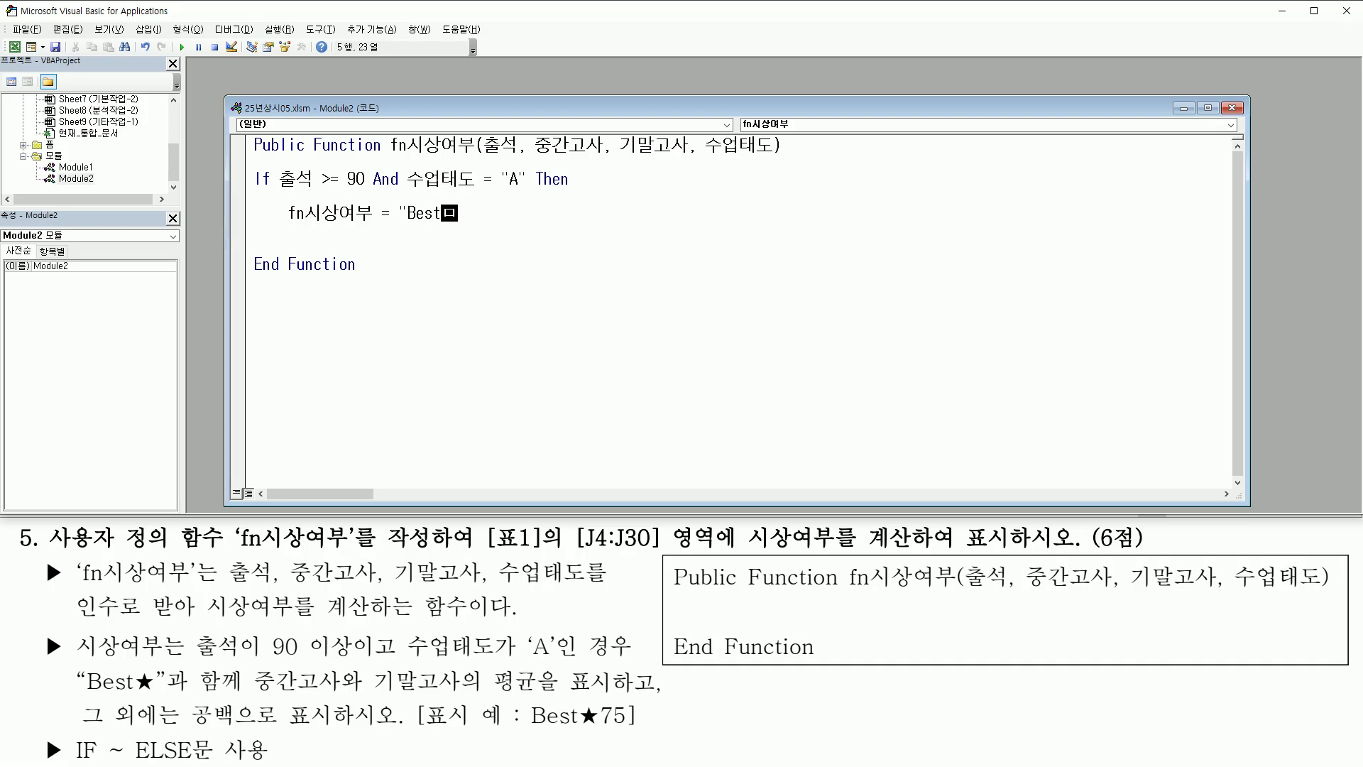
pyautogui.press('Hangul_Hanja')
pyautogui.press('Down')
pyautogui.press('Down')
pyautogui.press('Down')
pyautogui.press('Down')
pyautogui.press('Down')
pyautogui.press('Down')
pyautogui.press('Down')
pyautogui.press('Down')
pyautogui.press('8')
pyautogui.moveTo(410, 213); pyautogui.dragTo(99, 678)
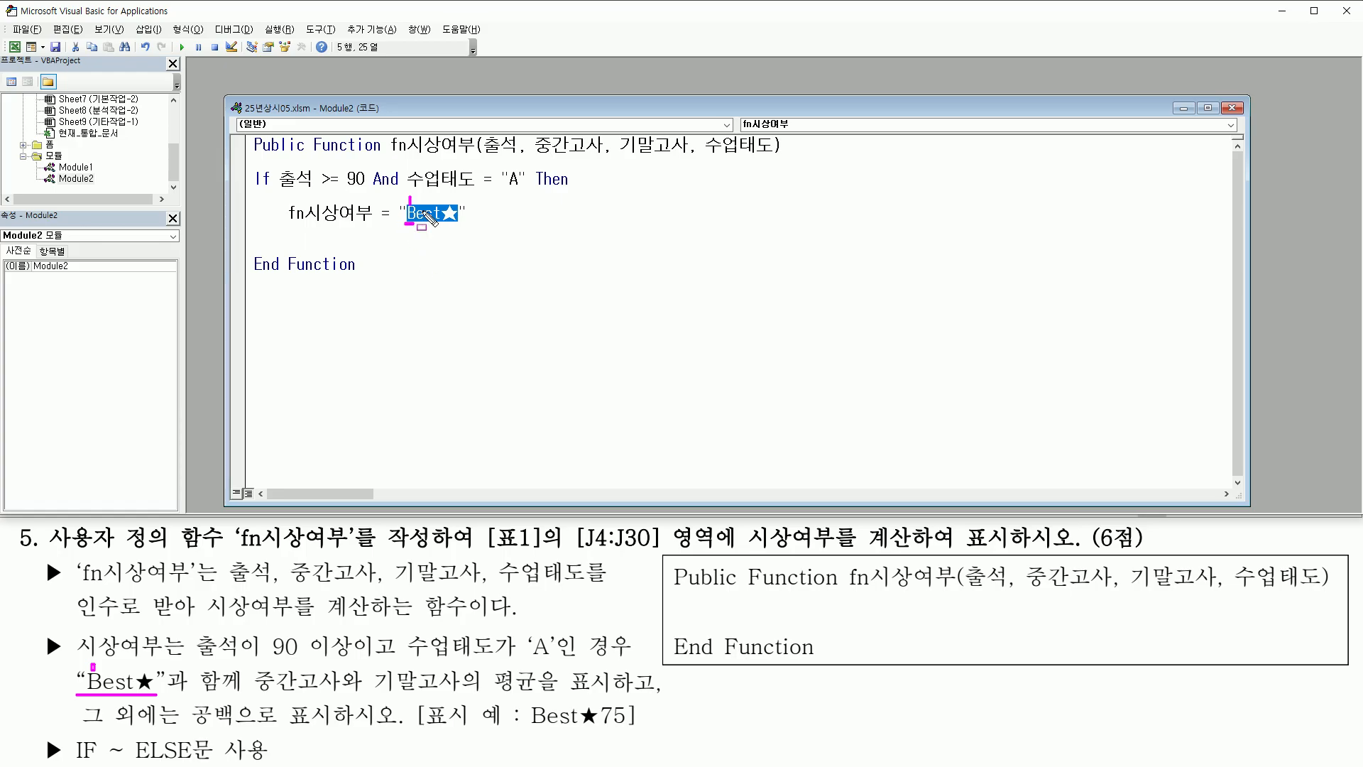
pyautogui.press('Escape')
pyautogui.click(486, 214)
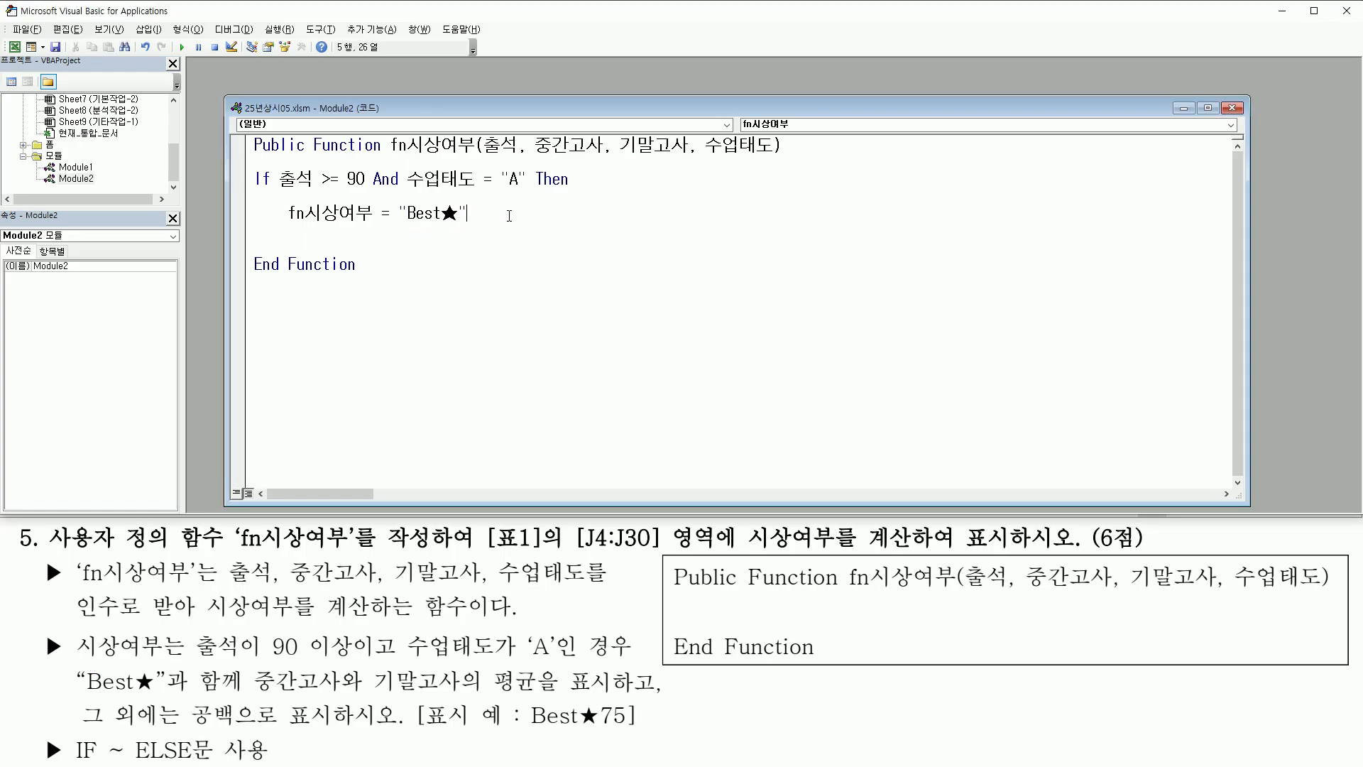
# - Append & (중간고사 + 기말고사) / 2 to the "Best★" text so the assignment includes the average of both exams
pyautogui.hotkey('ctrl', '2')
pyautogui.moveTo(533, 726); pyautogui.dragTo(629, 726)
pyautogui.click(488, 215)
pyautogui.write('& (중간고사 + 기말고사) /2')
pyautogui.moveTo(494, 215); pyautogui.dragTo(811, 217)
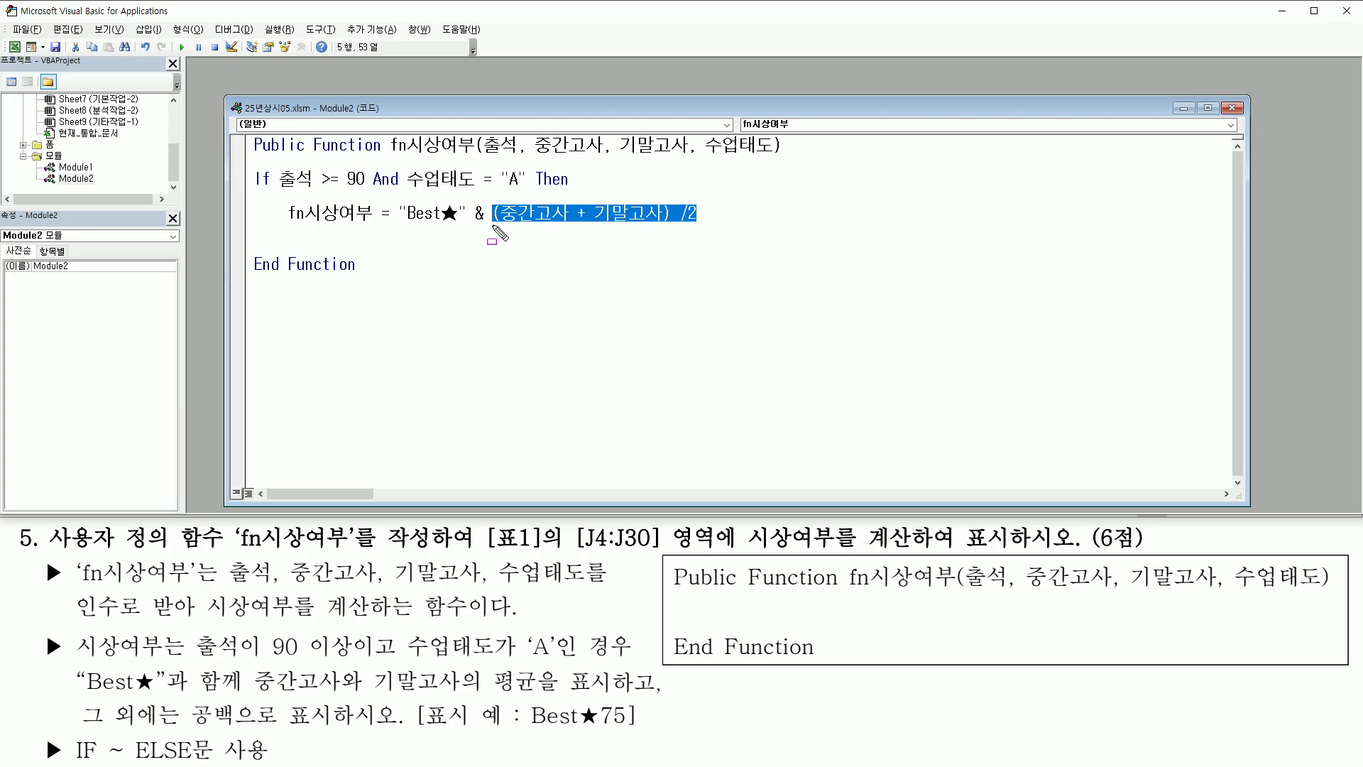
pyautogui.click(703, 218)
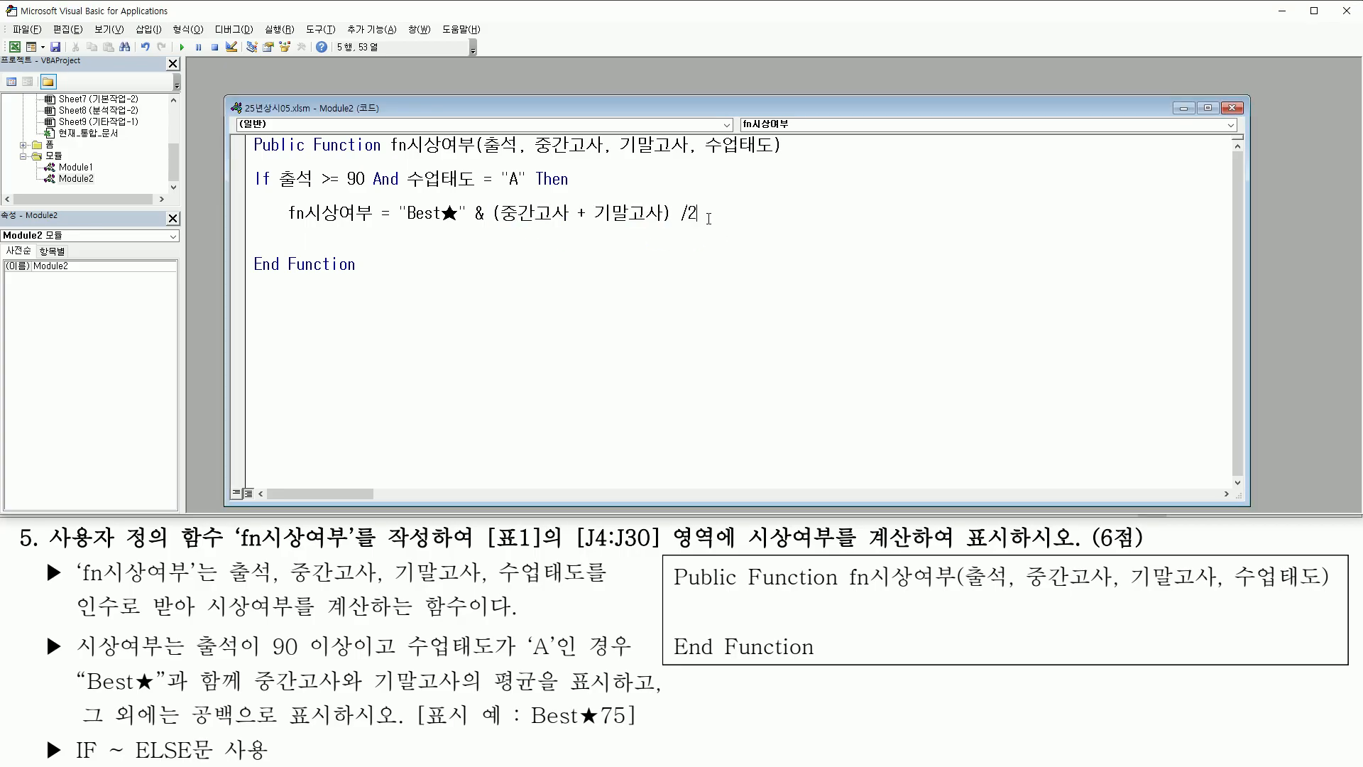
pyautogui.click(670, 232)
pyautogui.click(717, 214)
pyautogui.moveTo(493, 226); pyautogui.dragTo(704, 225)
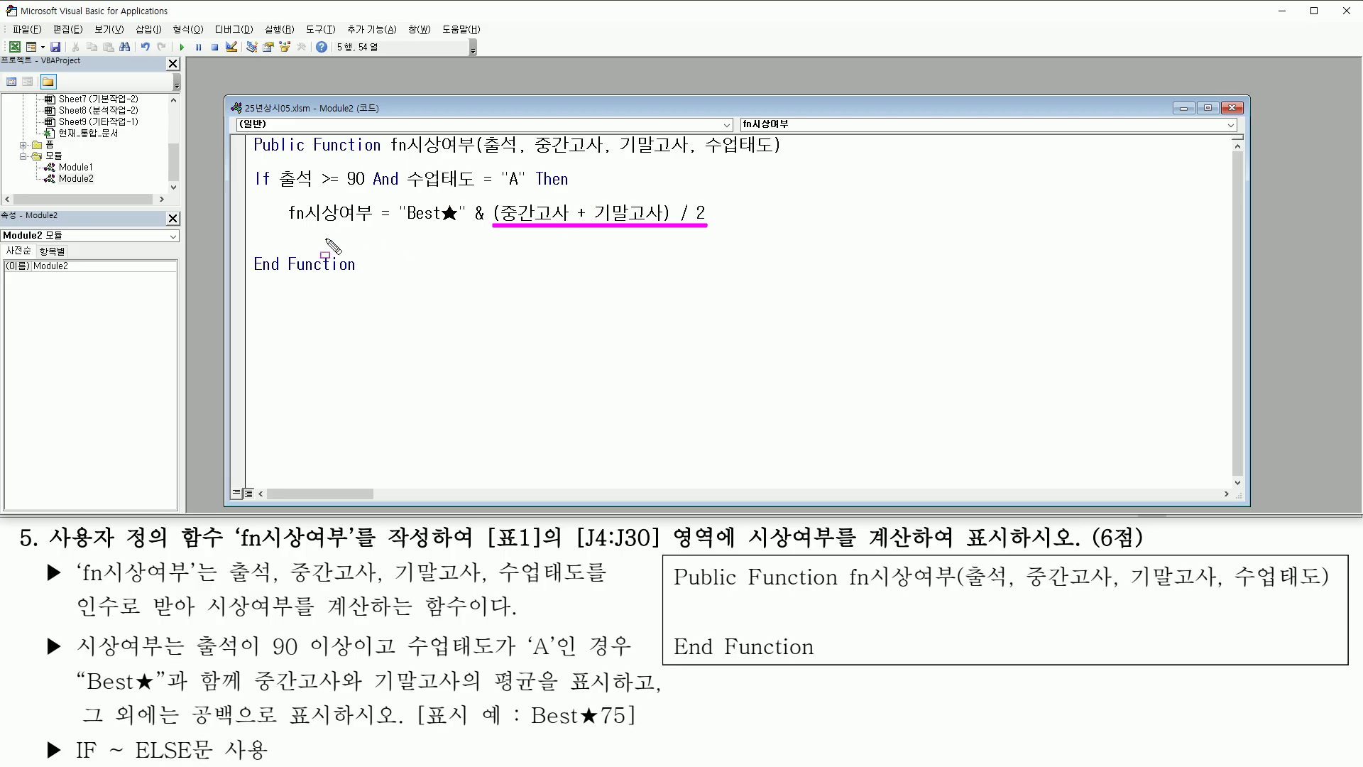
pyautogui.press('Escape')
# - Add an Else line below the Best★ assignment, with a new line under it for the remaining cases
pyautogui.click(729, 210)
pyautogui.press('Return')
pyautogui.press('Return')
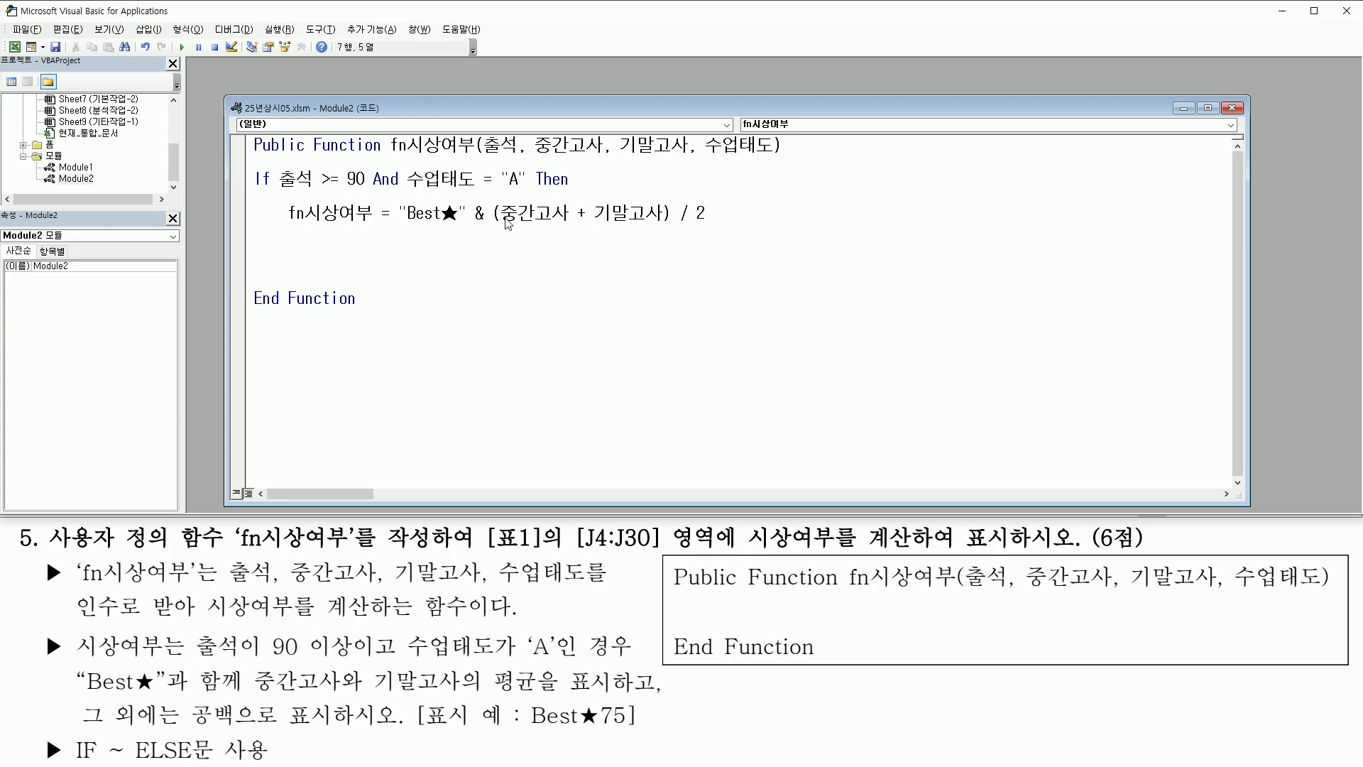
pyautogui.moveTo(289, 225)
pyautogui.mouseDown()
pyautogui.moveTo(370, 226)
pyautogui.moveTo(372, 202)
pyautogui.moveTo(508, 225)
pyautogui.moveTo(706, 225)
pyautogui.mouseUp()
pyautogui.press('Escape')
pyautogui.click(281, 242)
pyautogui.moveTo(74, 701)
pyautogui.mouseDown()
pyautogui.moveTo(108, 722)
pyautogui.moveTo(349, 727)
pyautogui.mouseUp()
pyautogui.press('Escape')
pyautogui.click(293, 241)
pyautogui.write('else')
pyautogui.press('Return')
pyautogui.press('Return')
pyautogui.press('Tab')
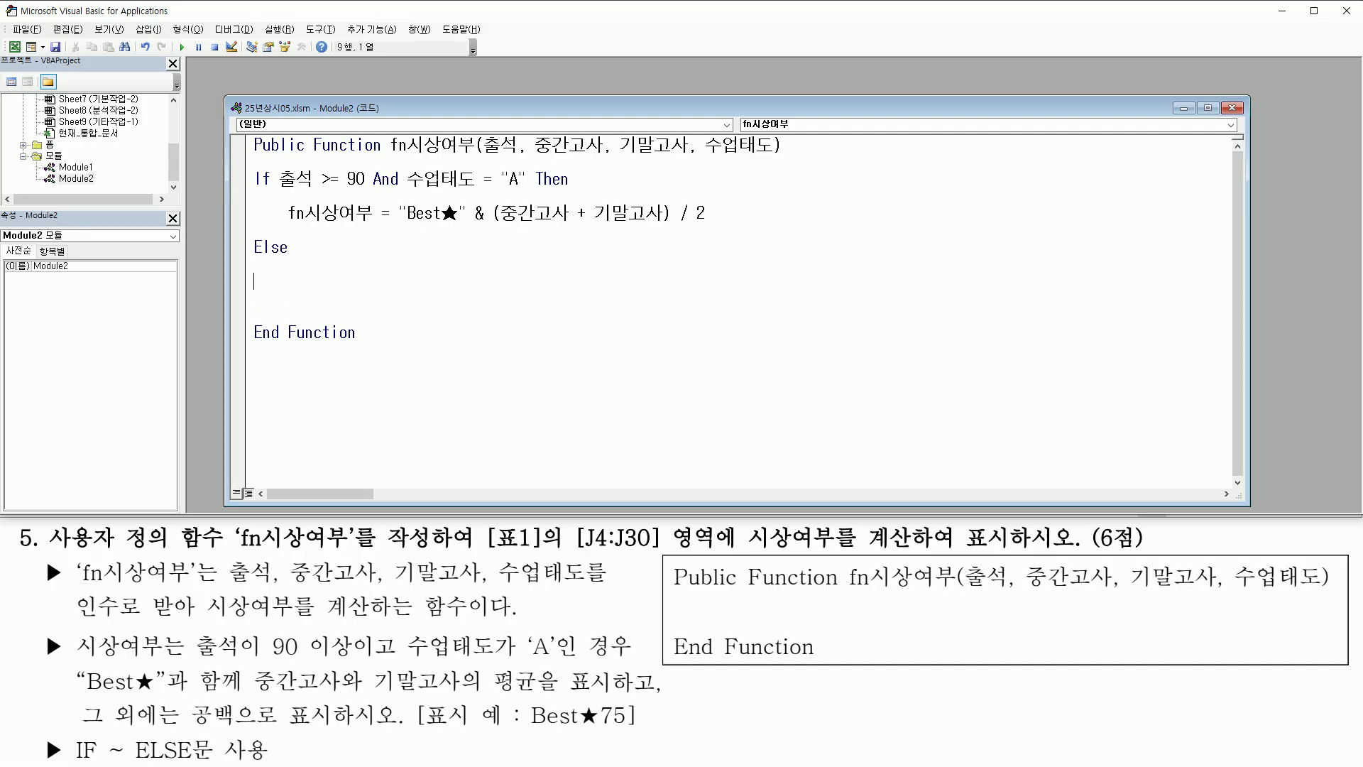
# - Assign an empty string "" to fn시상여부 under Else and close the block with End If
pyautogui.write('fn시사')
pyautogui.write('여부 ')
pyautogui.write('= ')
pyautogui.write('""')
pyautogui.press('Return')
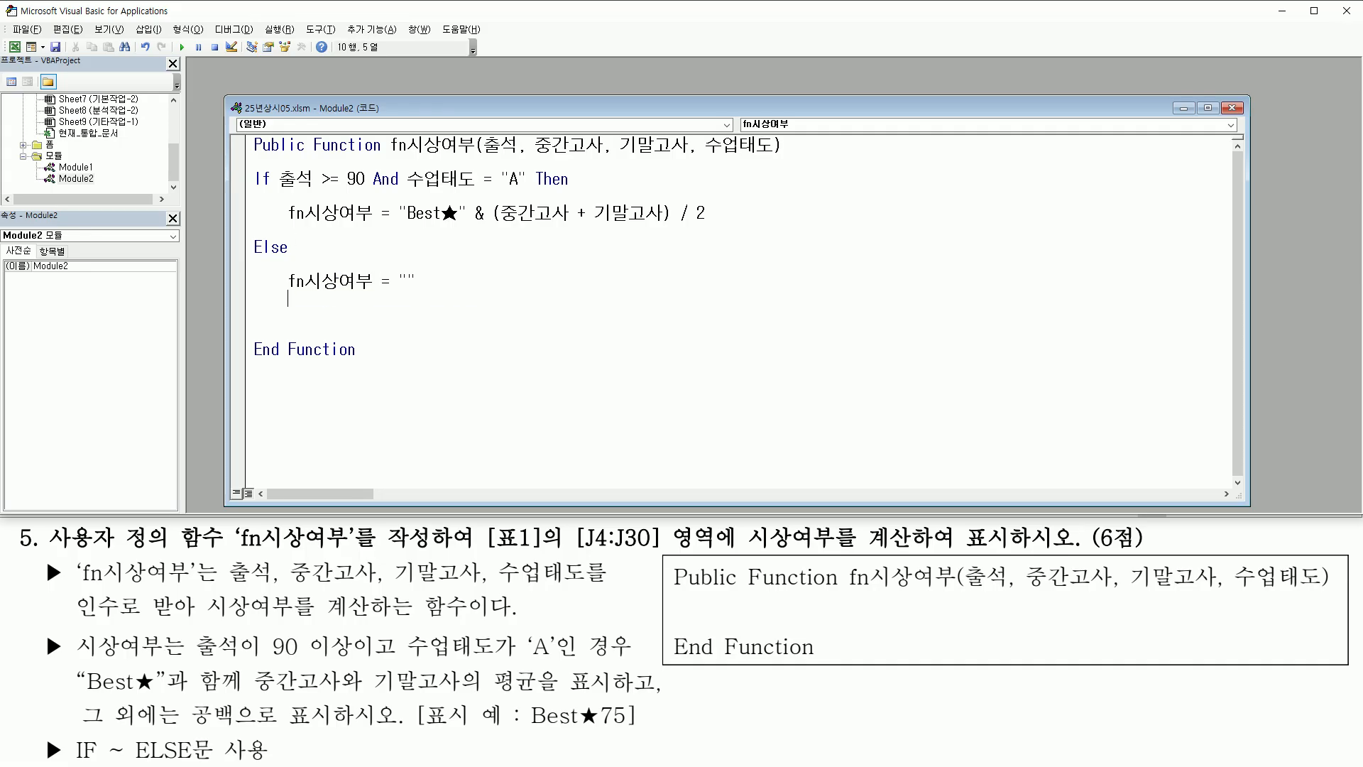
pyautogui.press('Return')
pyautogui.write('endif')
pyautogui.press('Down')
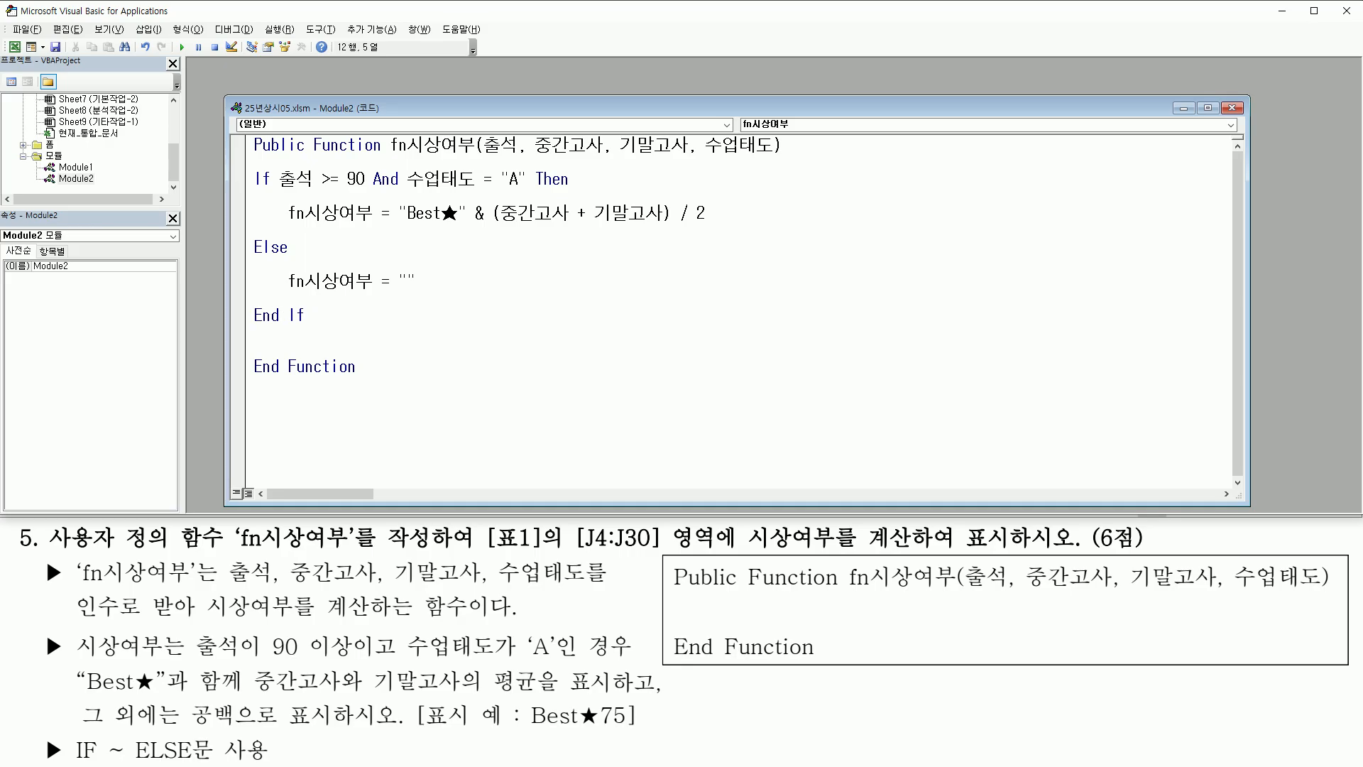
# - Review the finished code of fn시상여부, checking the And condition, the Best★ assignment and the Else branch
pyautogui.moveTo(272, 190); pyautogui.dragTo(526, 190)
pyautogui.moveTo(368, 168)
pyautogui.mouseDown()
pyautogui.moveTo(368, 189)
pyautogui.moveTo(402, 167)
pyautogui.moveTo(403, 190)
pyautogui.moveTo(715, 224)
pyautogui.mouseUp()
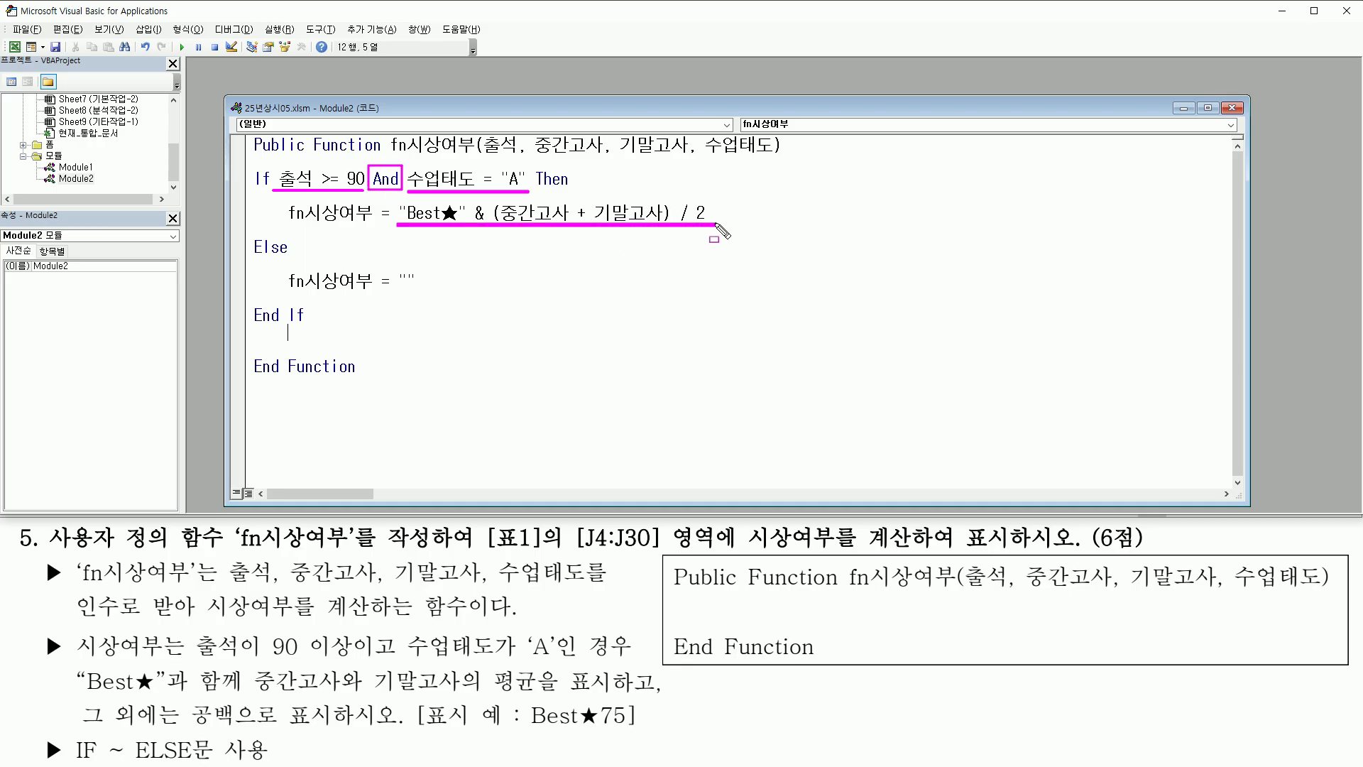
pyautogui.moveTo(285, 198)
pyautogui.mouseDown()
pyautogui.moveTo(286, 227)
pyautogui.moveTo(374, 198)
pyautogui.moveTo(377, 228)
pyautogui.mouseUp()
pyautogui.moveTo(251, 256)
pyautogui.mouseDown()
pyautogui.moveTo(287, 254)
pyautogui.moveTo(292, 239)
pyautogui.mouseUp()
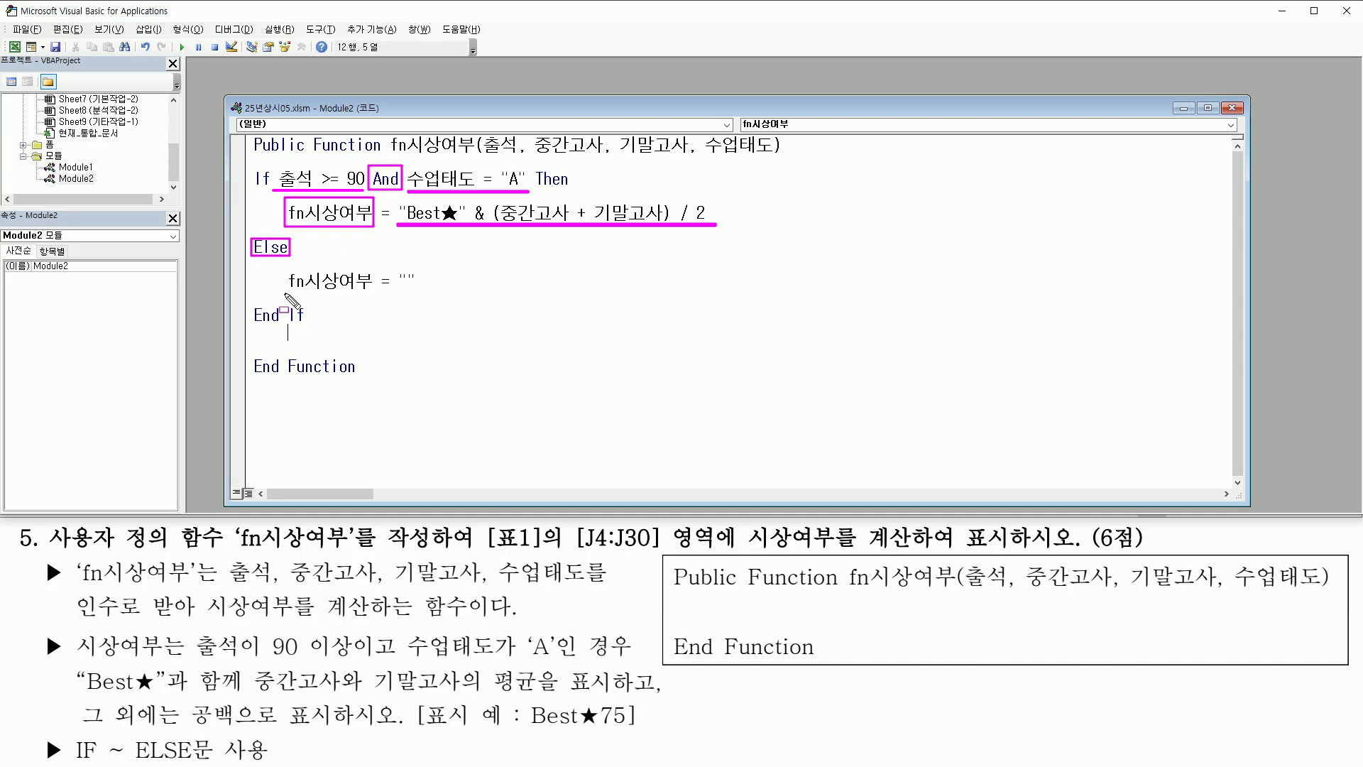
pyautogui.moveTo(286, 293); pyautogui.dragTo(422, 292)
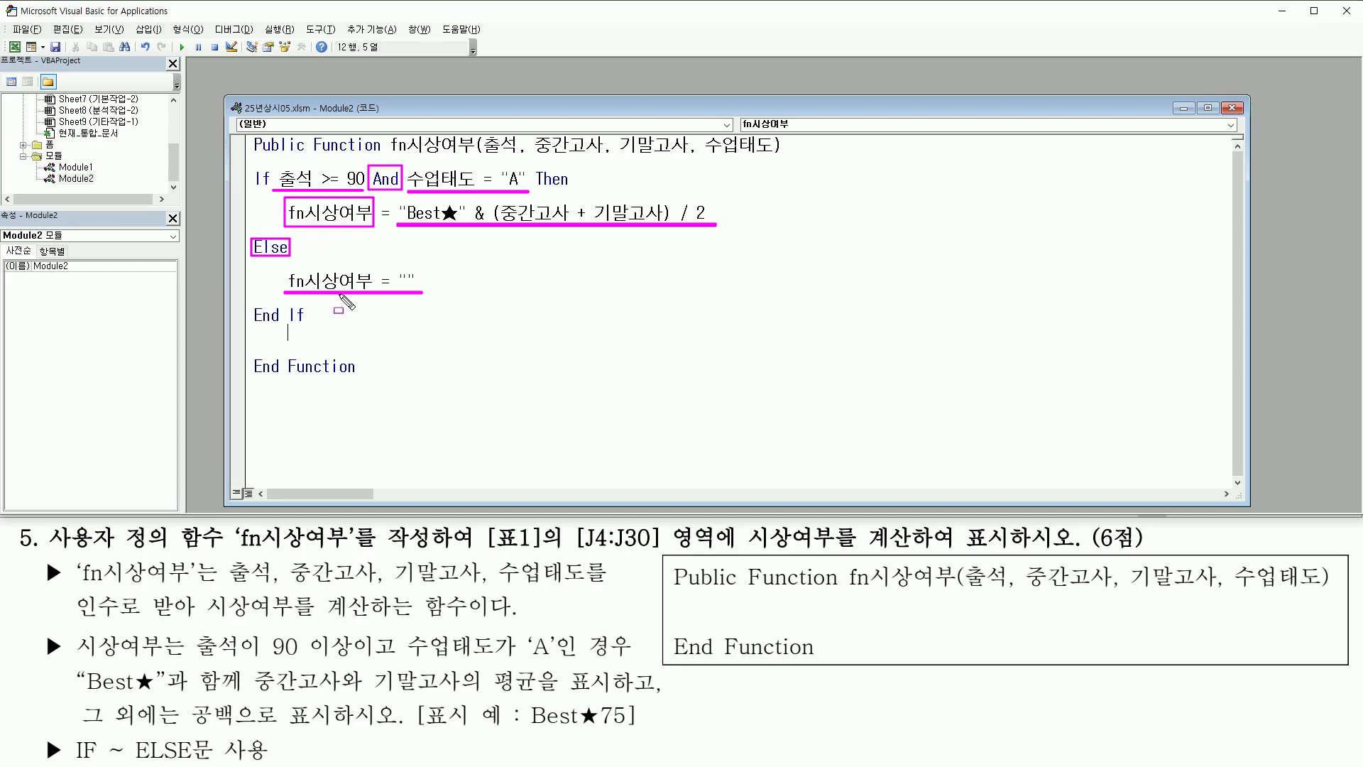
pyautogui.press('Escape')
pyautogui.click(381, 247)
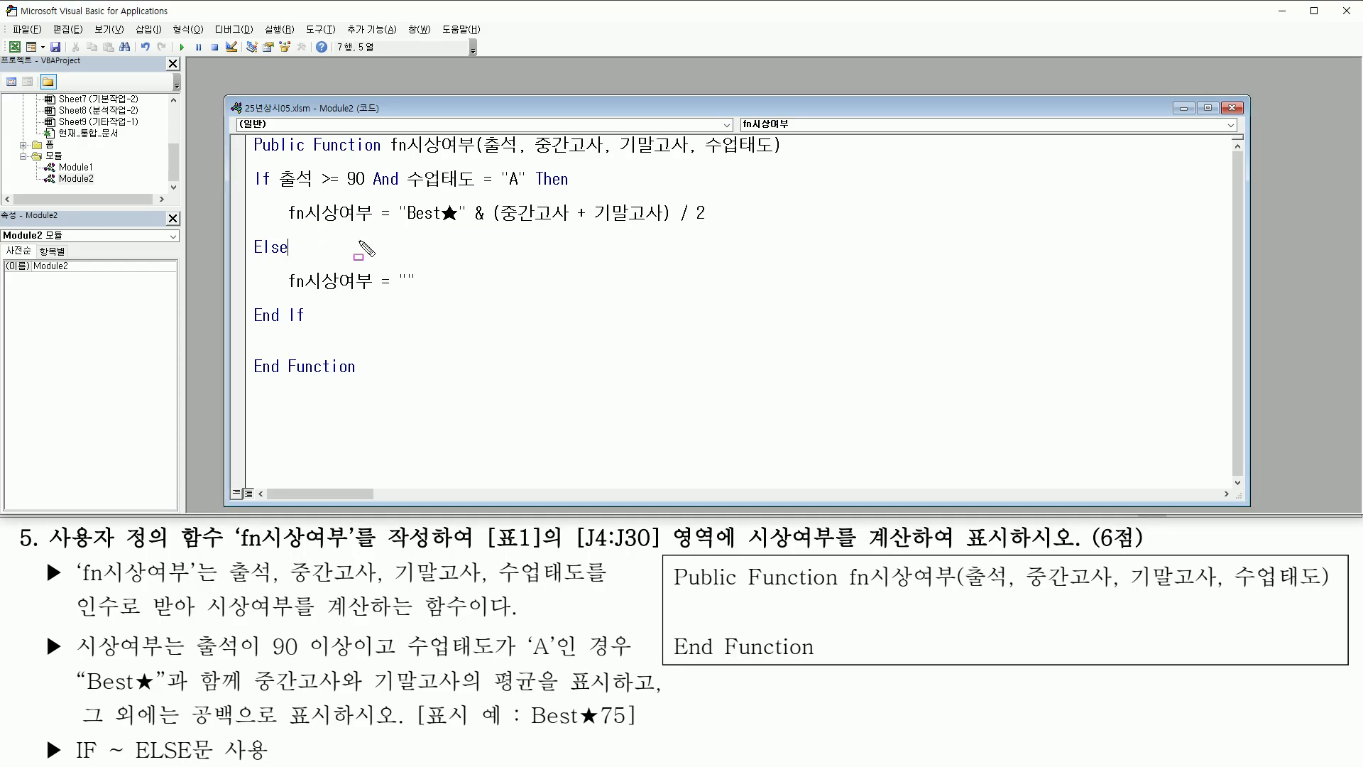
# - Switch back to the Excel worksheet 계산작업 and select cell J4, the first 시상여부 cell of [표1]
pyautogui.moveTo(7, 39); pyautogui.dragTo(23, 54)
pyautogui.press('Escape')
pyautogui.click(15, 47)
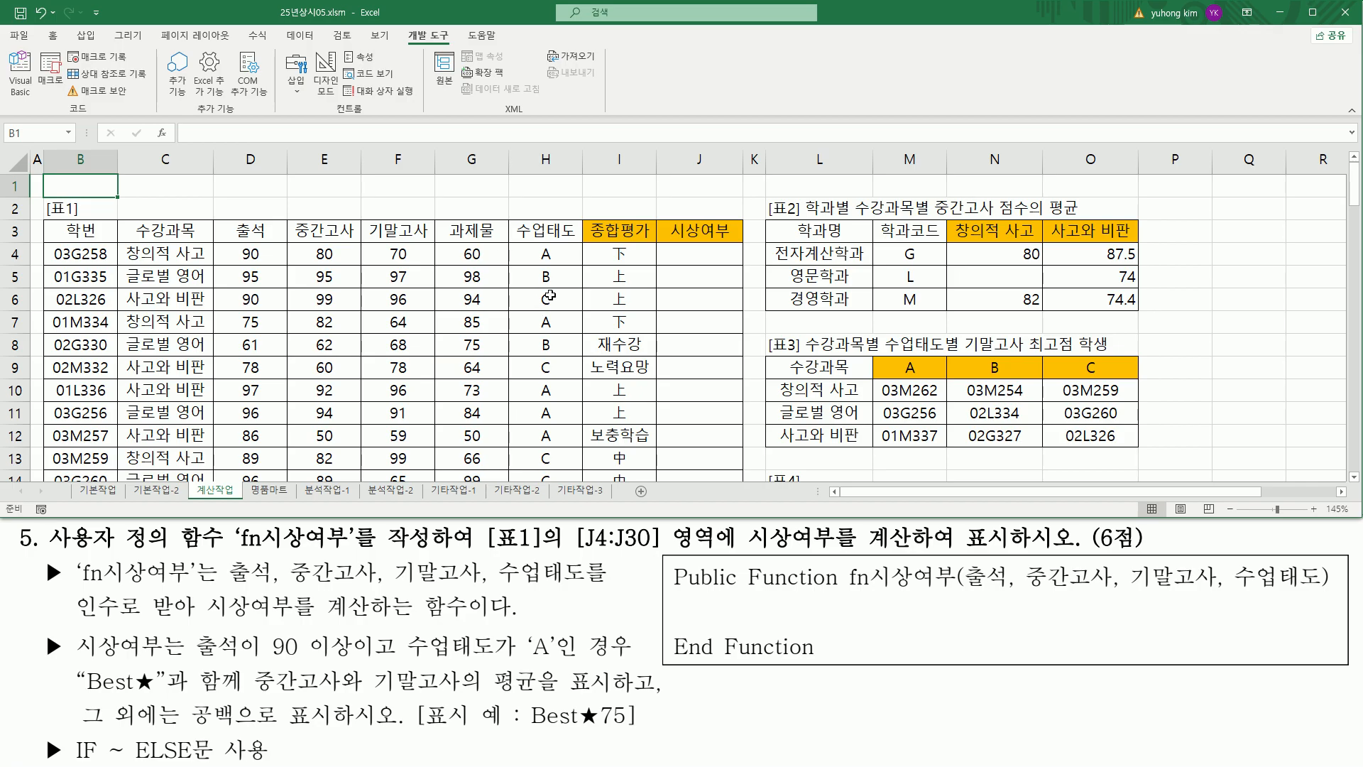
pyautogui.click(695, 260)
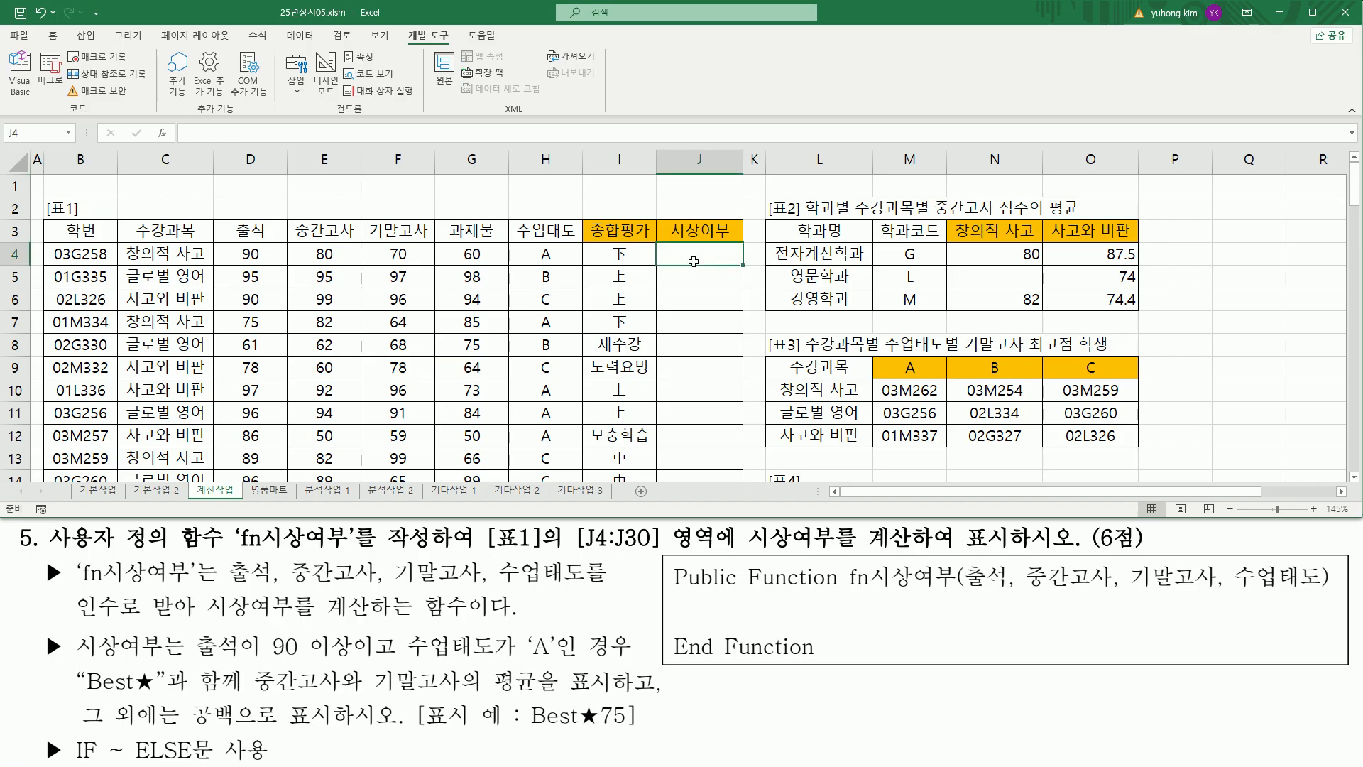
pyautogui.moveTo(717, 260); pyautogui.dragTo(727, 261)
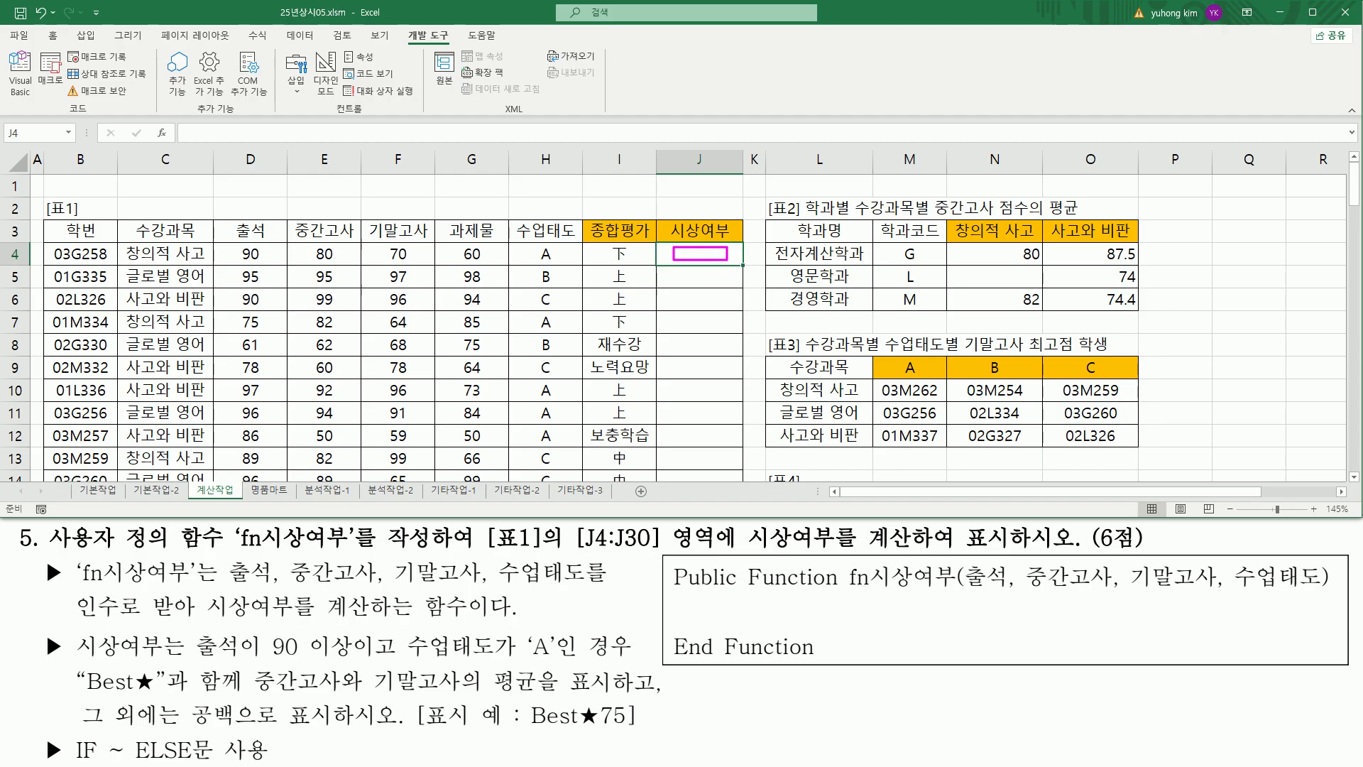
pyautogui.press('Escape')
pyautogui.click(689, 253)
pyautogui.hotkey('ctrl', '2')
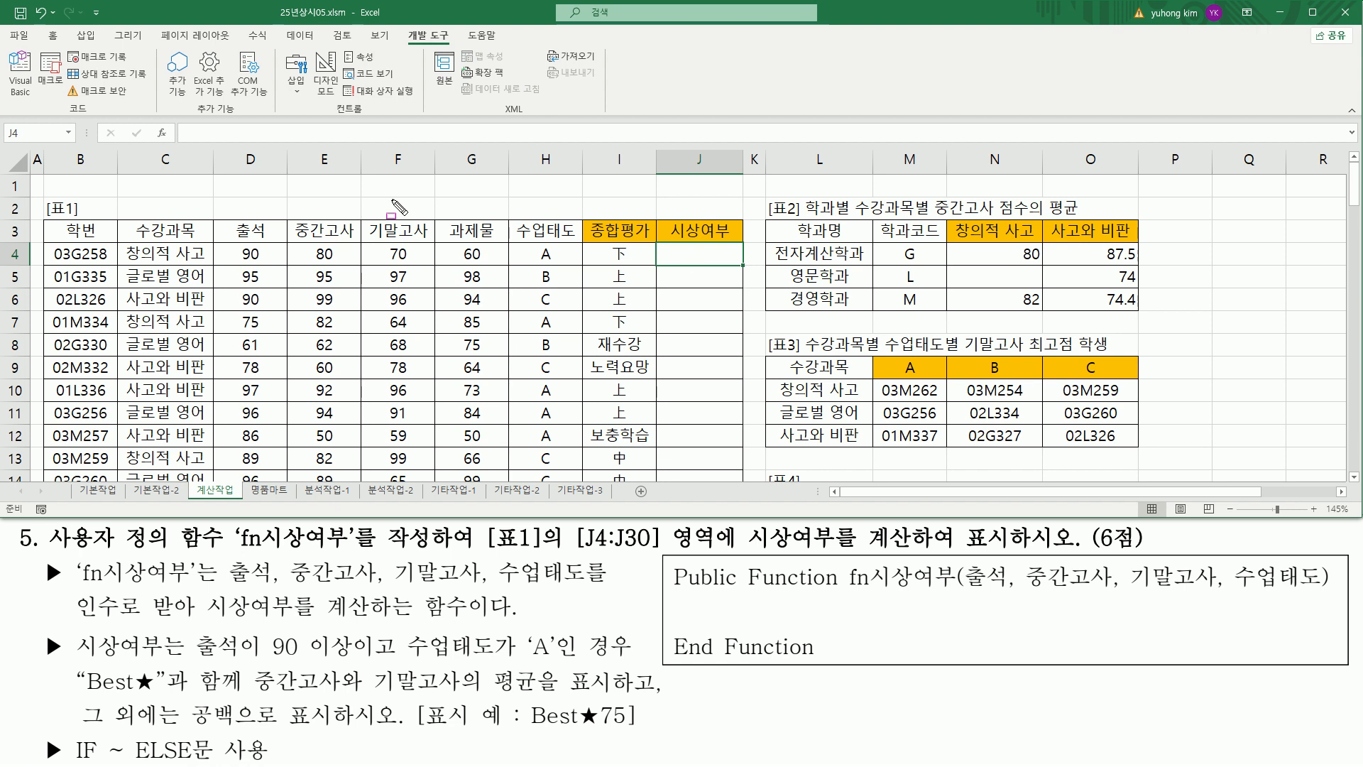
# - Insert the function fn시상여부 from the 사용자 정의 category into J4 with the function wizard
pyautogui.moveTo(153, 122); pyautogui.dragTo(175, 143)
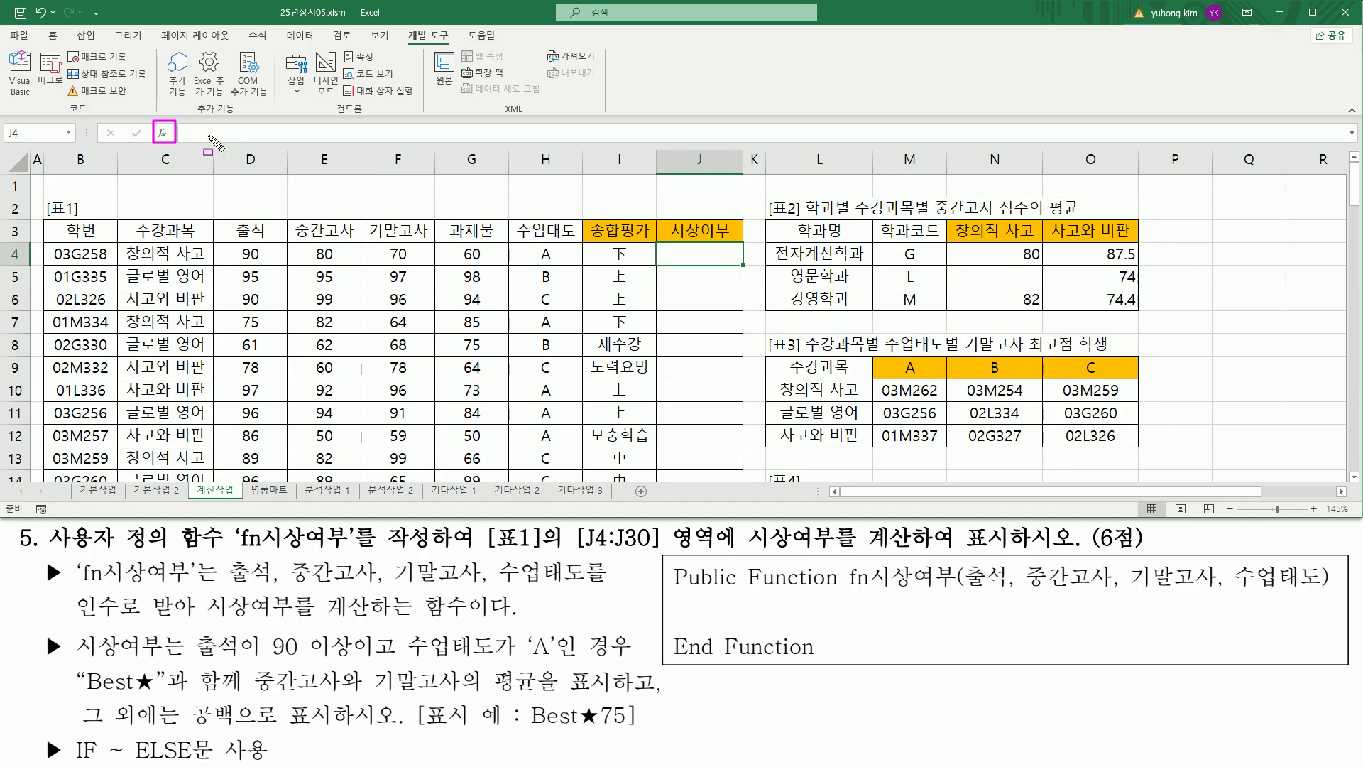
pyautogui.press('Escape')
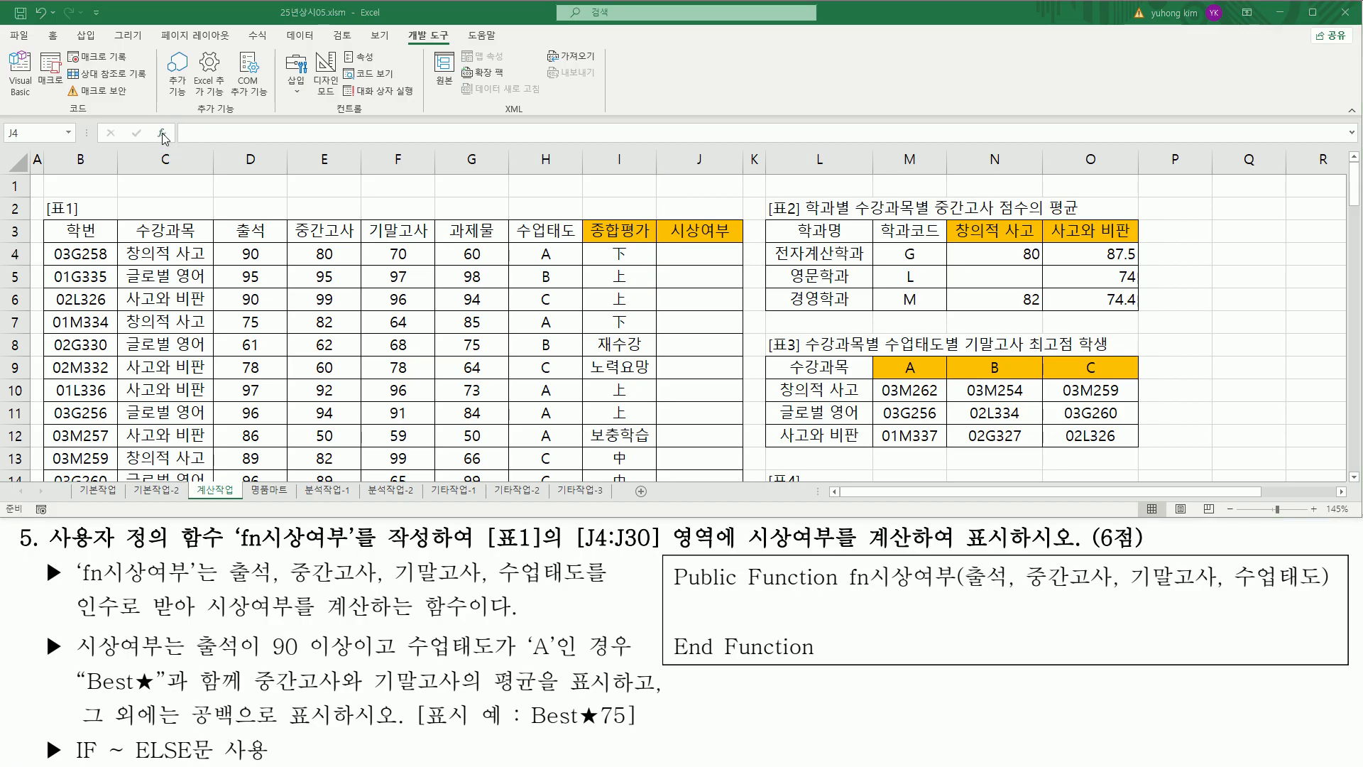
pyautogui.click(162, 134)
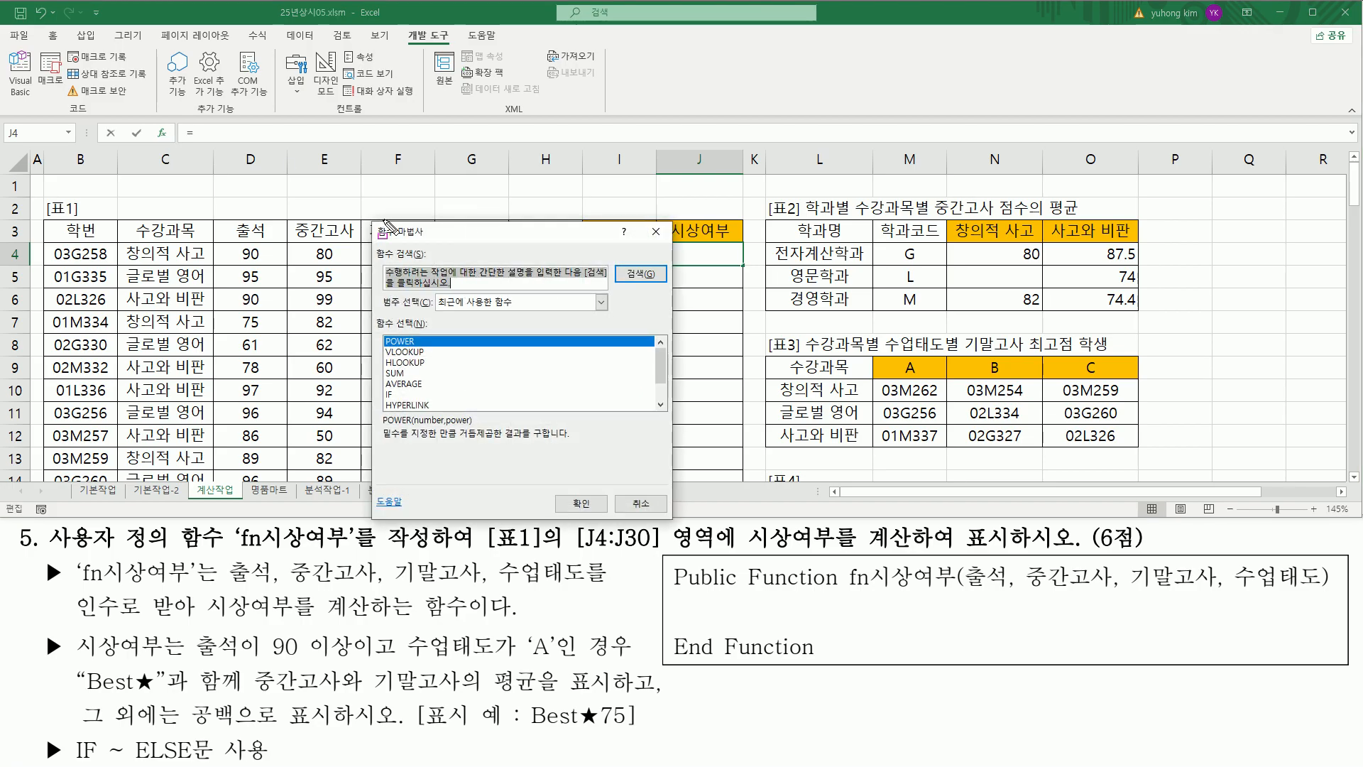
pyautogui.moveTo(373, 220)
pyautogui.mouseDown()
pyautogui.moveTo(683, 503)
pyautogui.moveTo(671, 527)
pyautogui.mouseUp()
pyautogui.moveTo(379, 291); pyautogui.dragTo(431, 313)
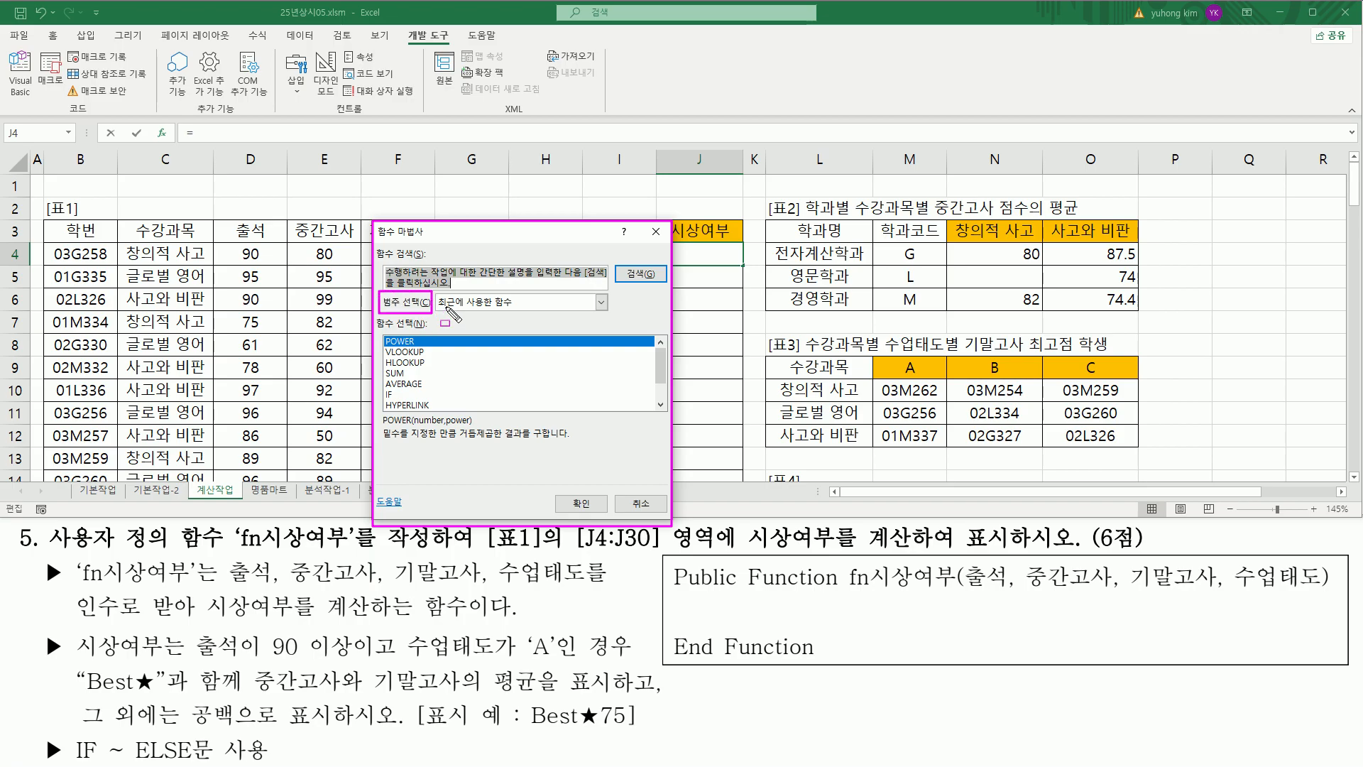
pyautogui.press('Escape')
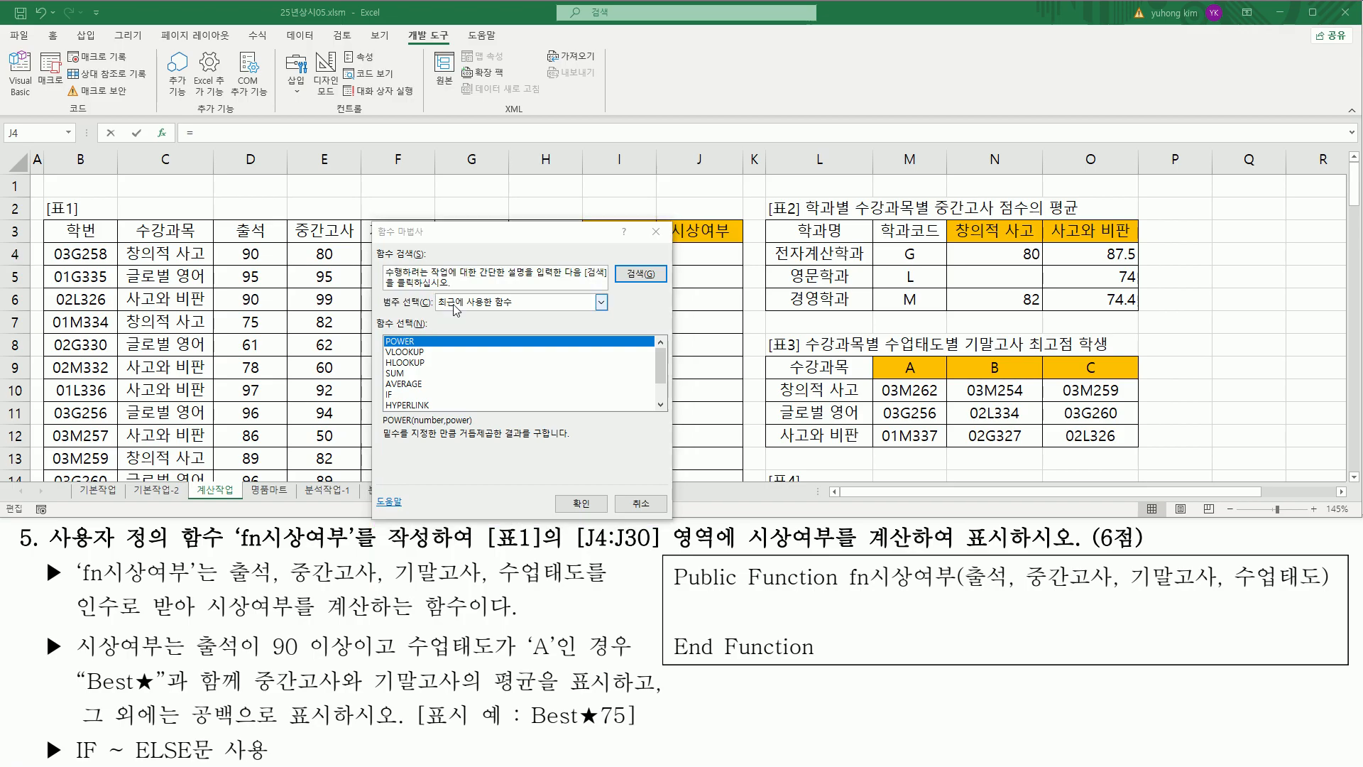
pyautogui.click(491, 310)
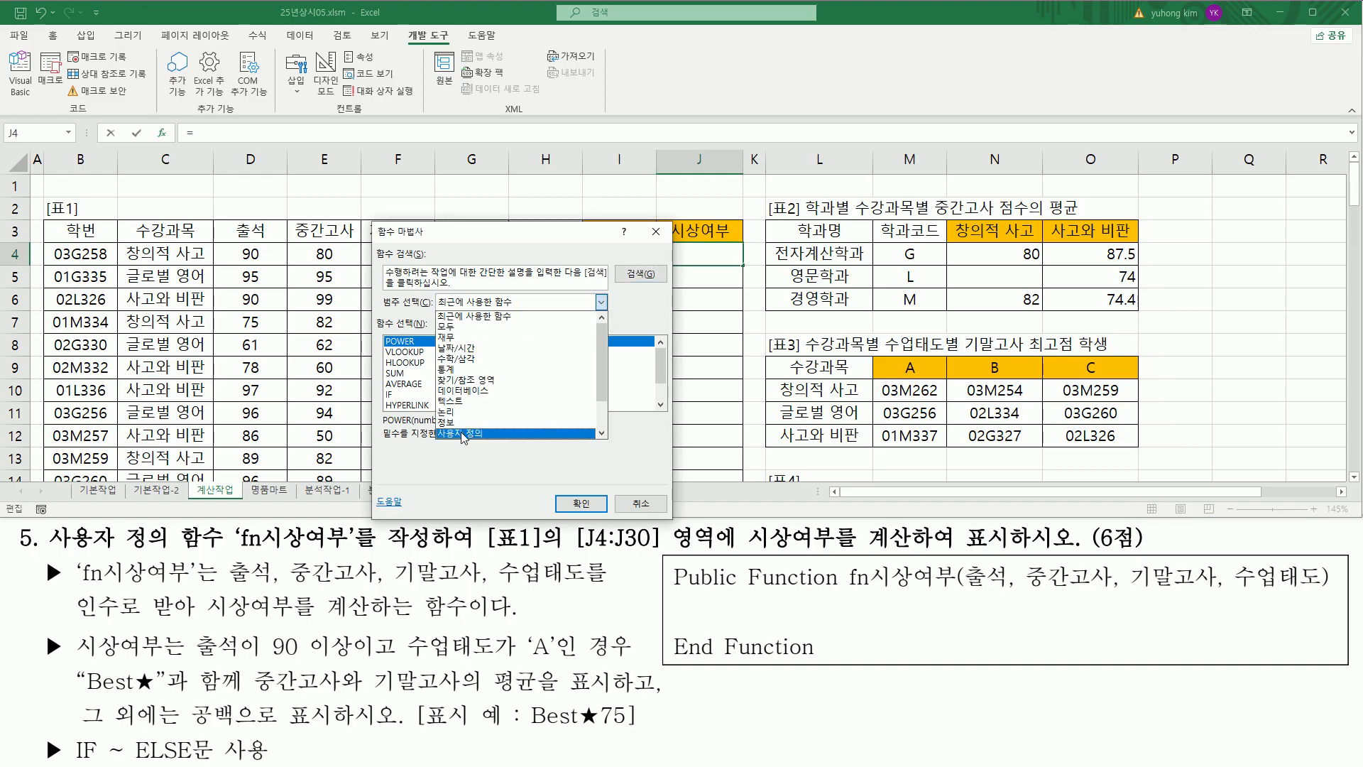
pyautogui.click(492, 434)
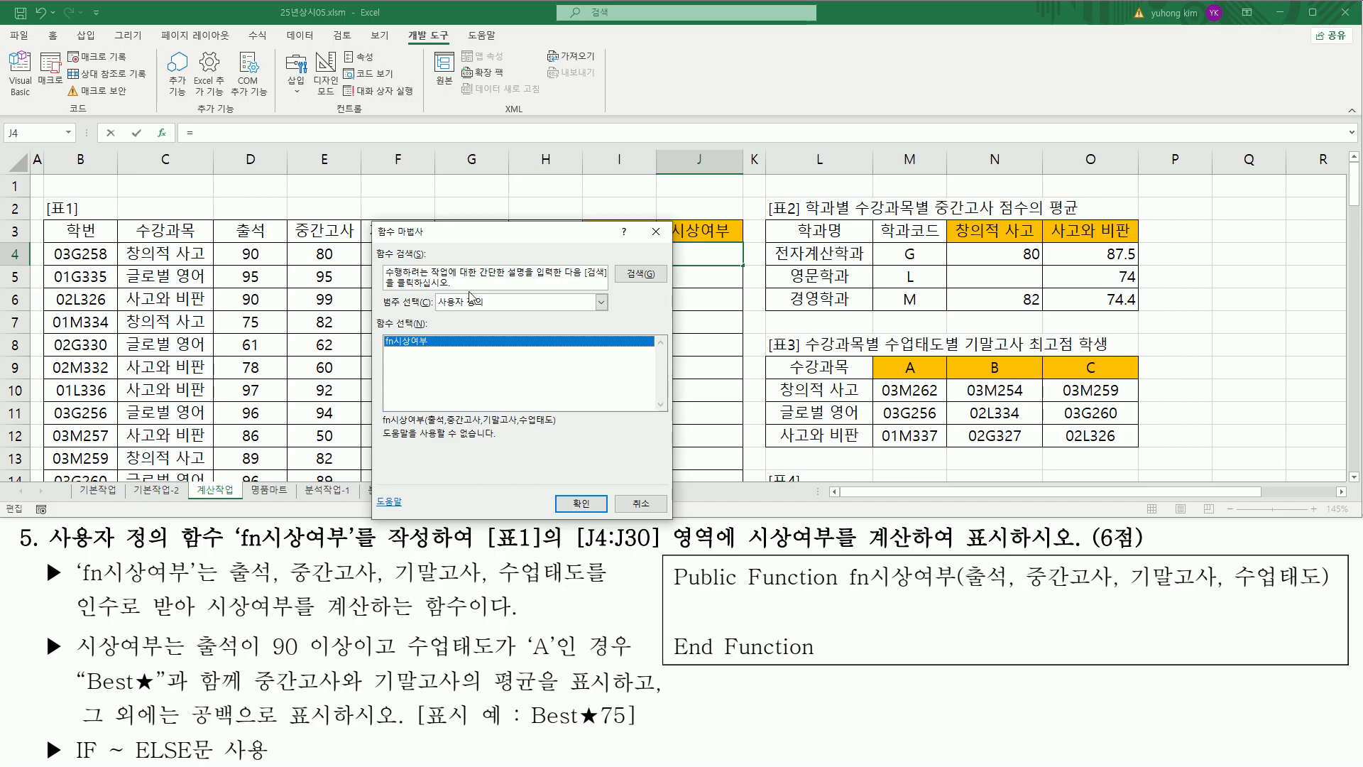
pyautogui.hotkey('ctrl', '2')
pyautogui.moveTo(380, 331); pyautogui.dragTo(447, 352)
pyautogui.click(559, 502)
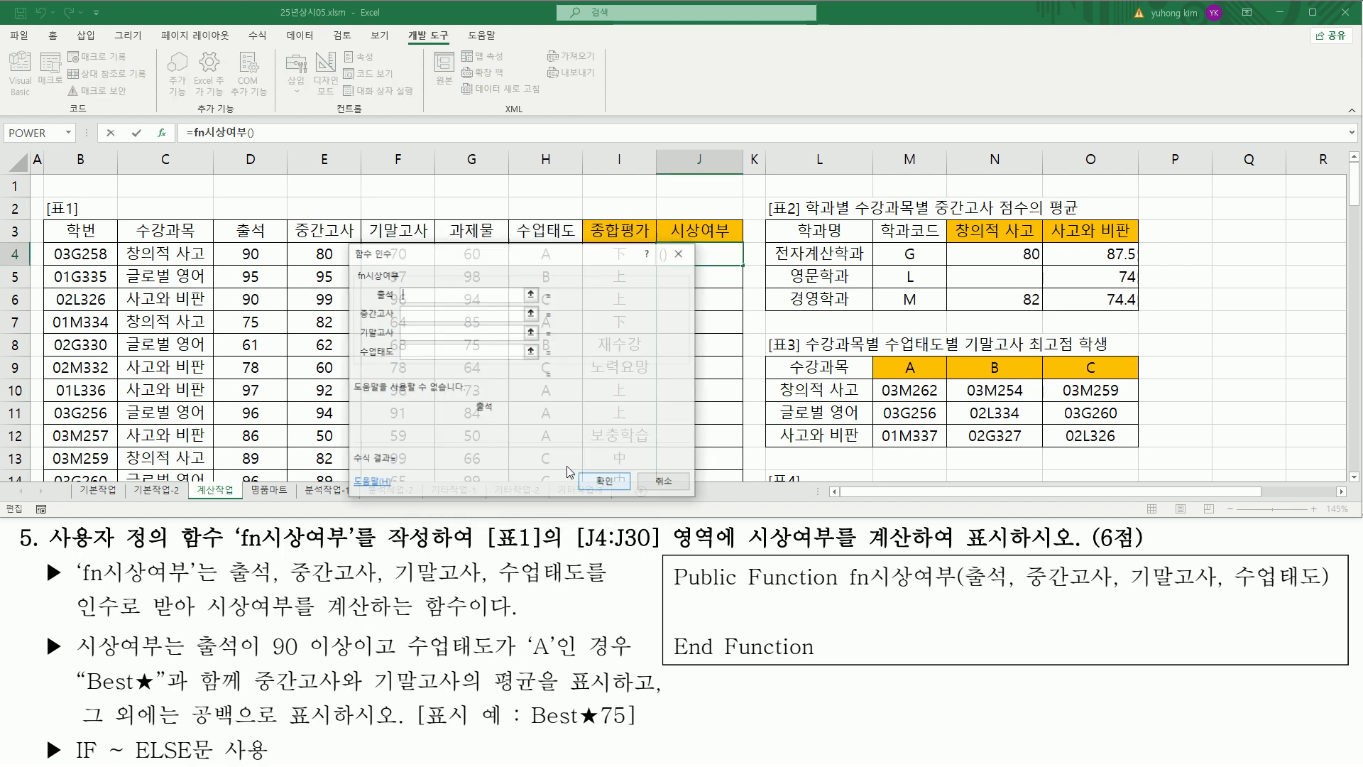
# - Set the function's 출석 argument to D4 and its 중간고사 argument to E4
pyautogui.moveTo(513, 263); pyautogui.dragTo(937, 235)
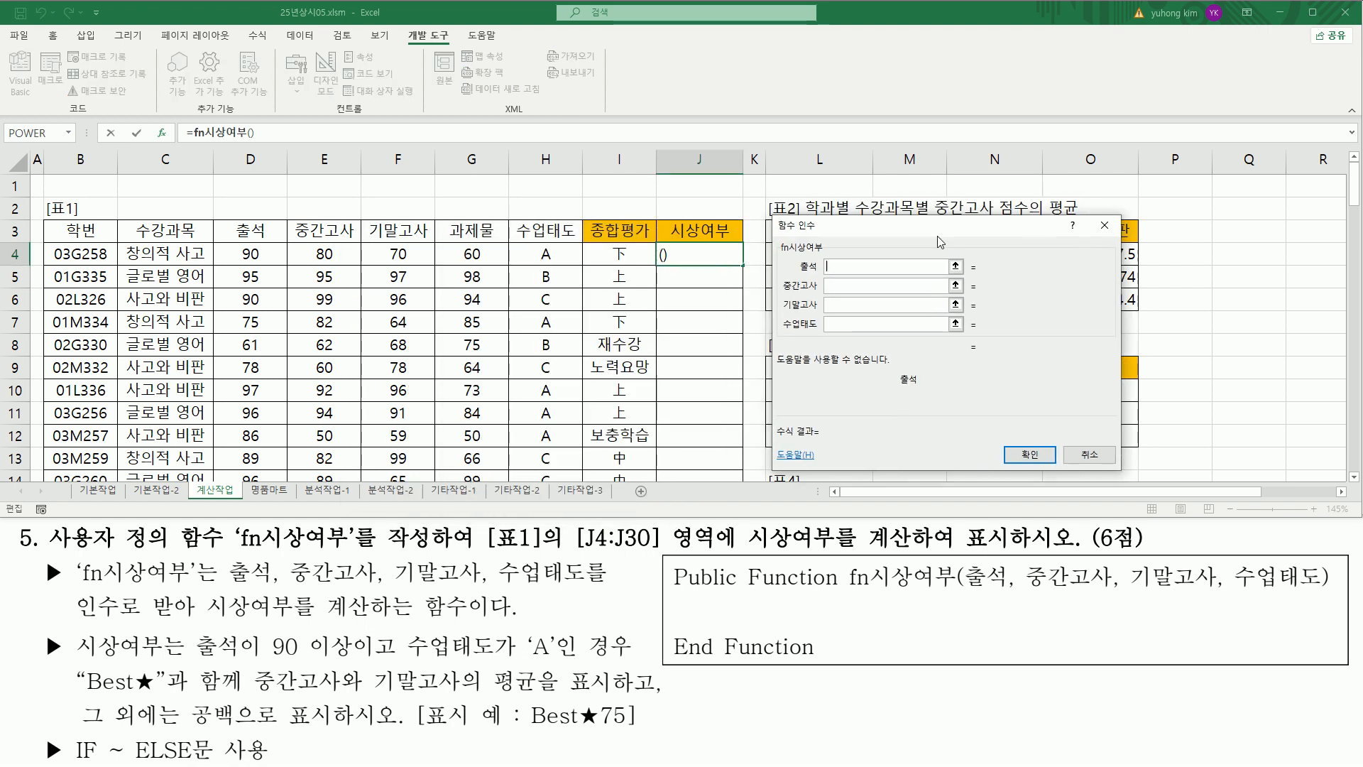
pyautogui.moveTo(777, 261)
pyautogui.mouseDown()
pyautogui.moveTo(865, 335)
pyautogui.moveTo(968, 335)
pyautogui.mouseUp()
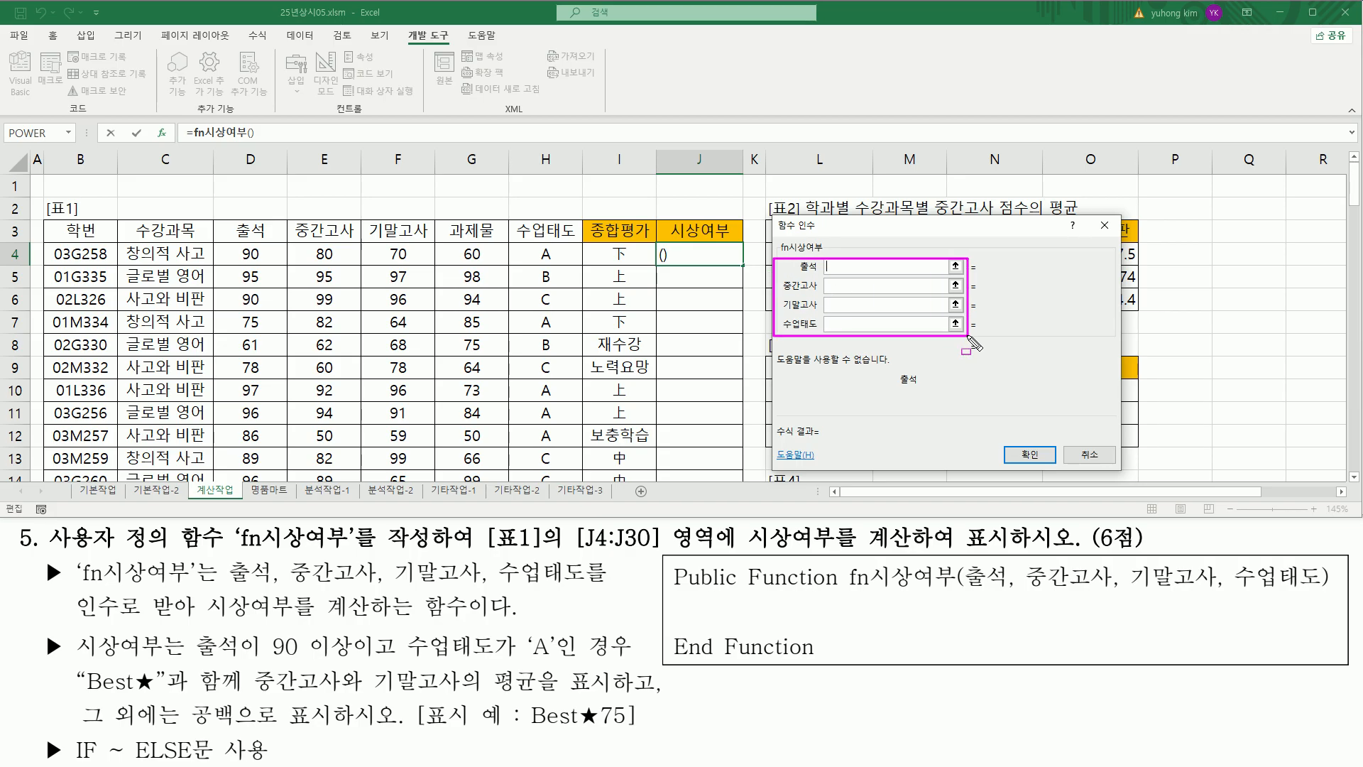
pyautogui.moveTo(671, 248); pyautogui.dragTo(730, 261)
pyautogui.press('Escape')
pyautogui.click(852, 267)
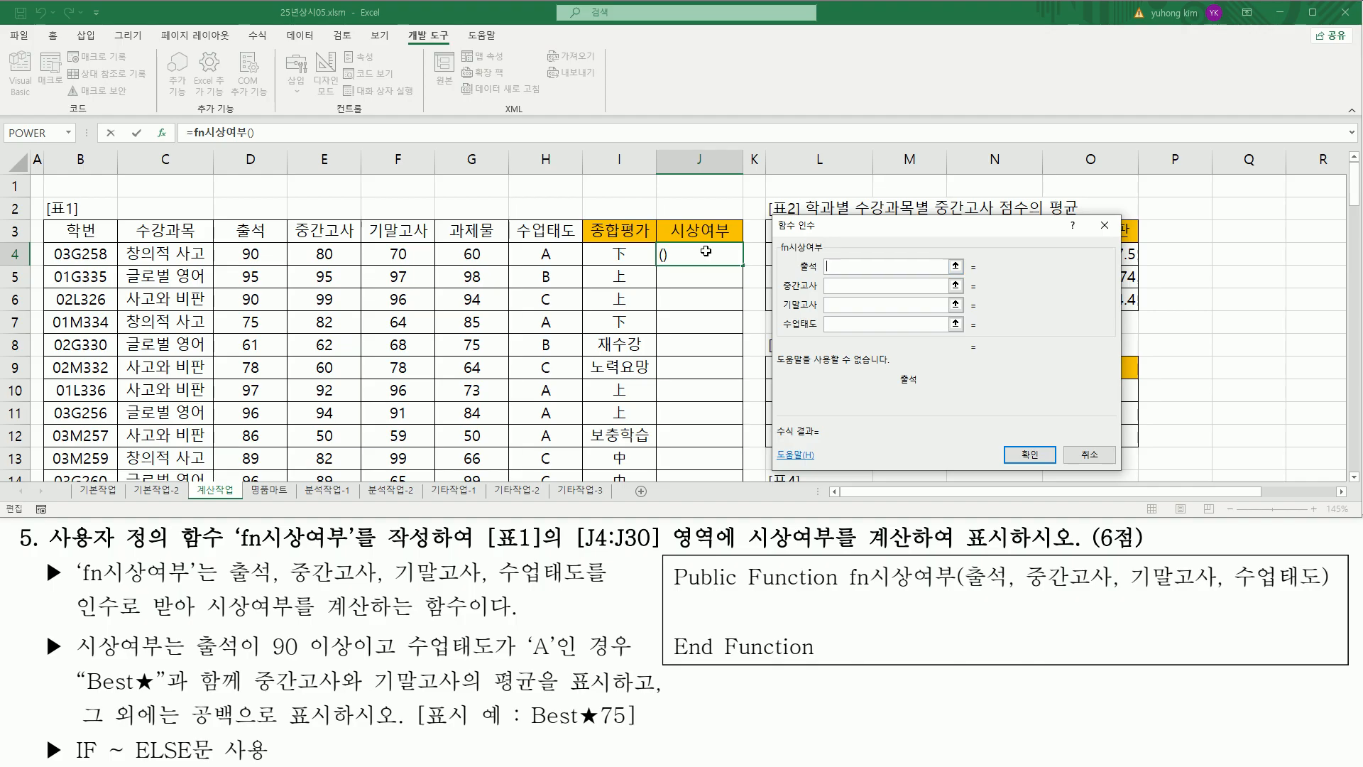
pyautogui.click(247, 254)
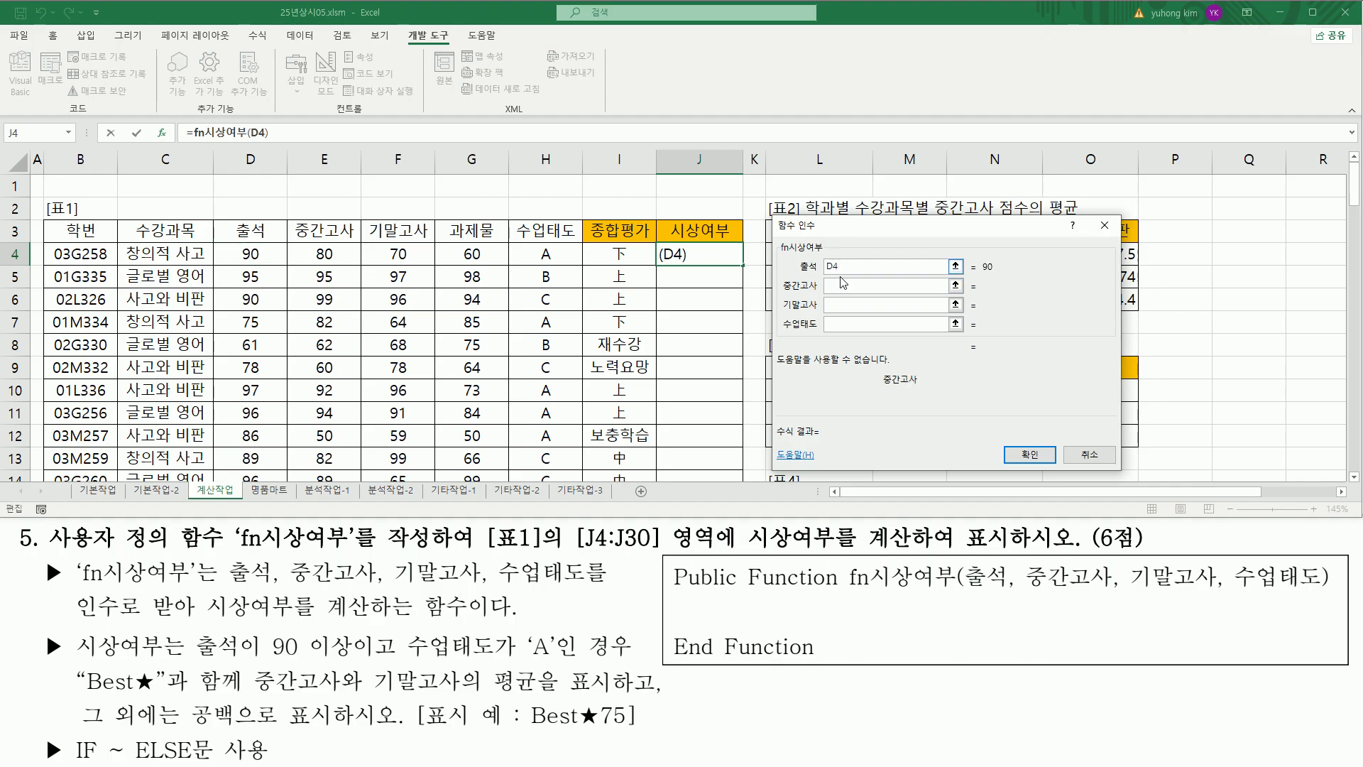
pyautogui.click(318, 254)
pyautogui.press('Tab')
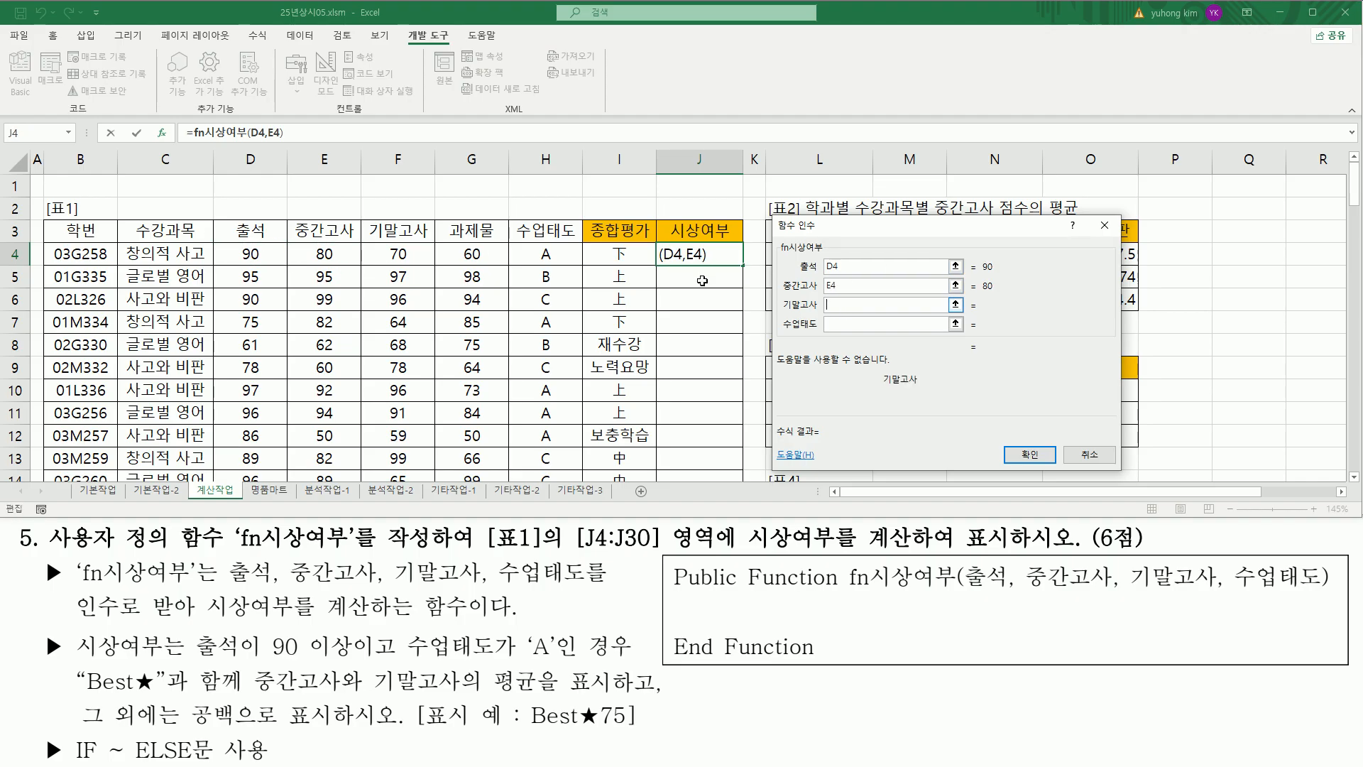
# - Set the 기말고사 argument to F4 and 수업태도 to H4, and complete the formula in J4
pyautogui.click(398, 254)
pyautogui.press('Tab')
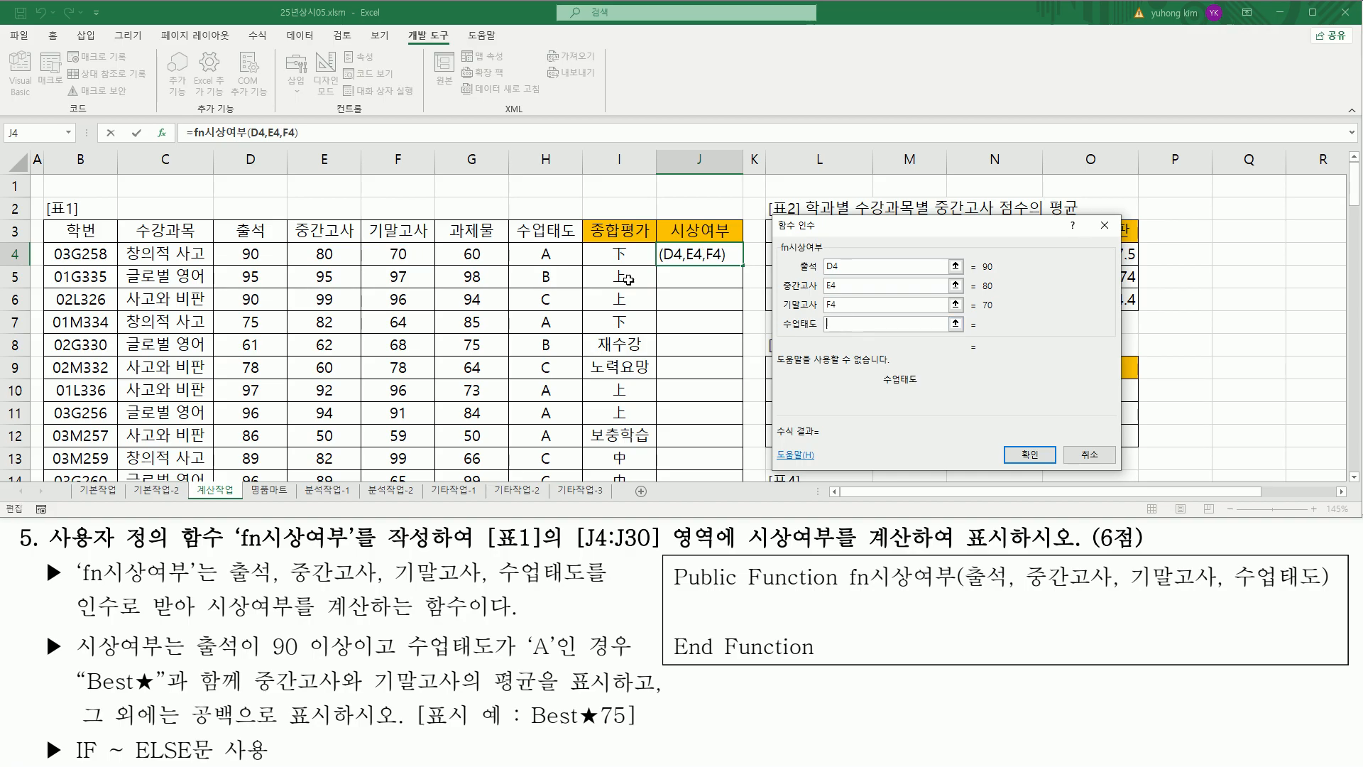
pyautogui.click(545, 254)
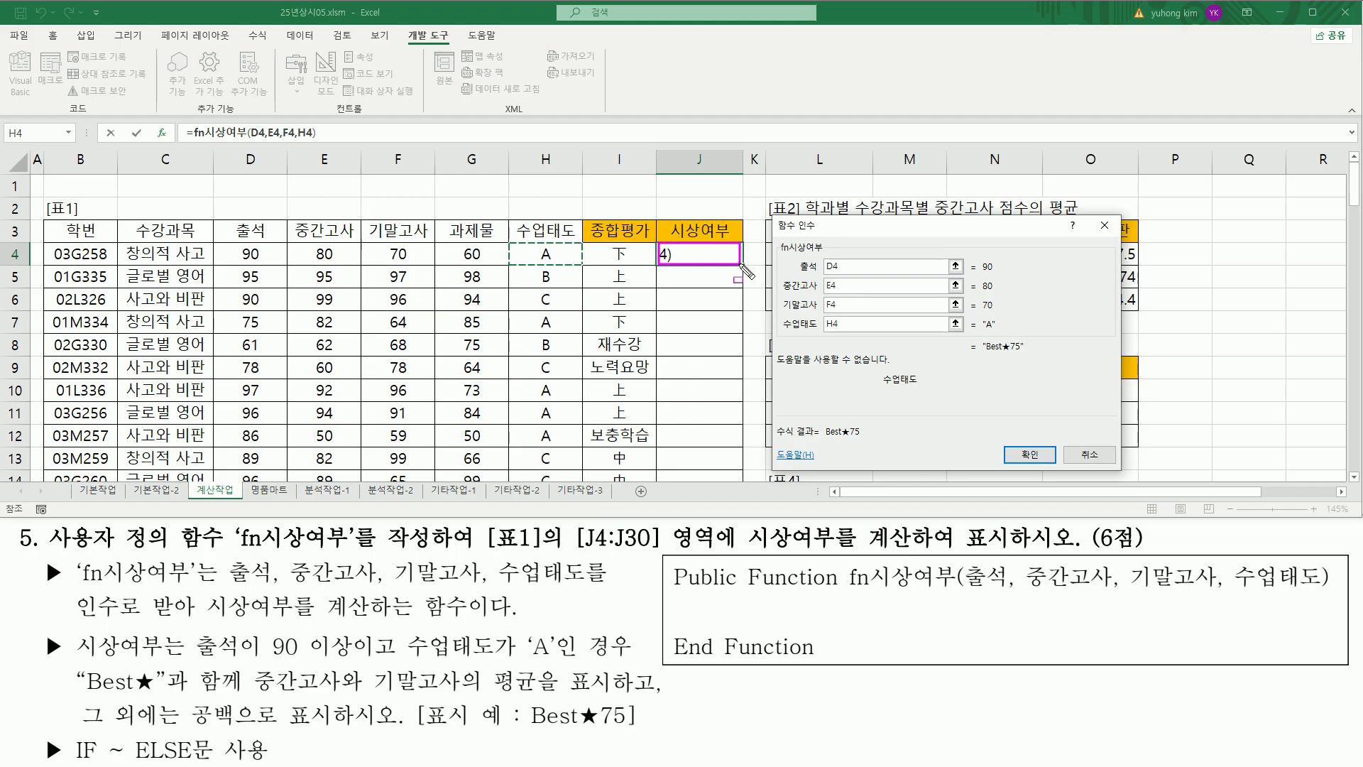
pyautogui.moveTo(228, 241)
pyautogui.mouseDown()
pyautogui.moveTo(558, 270)
pyautogui.moveTo(399, 268)
pyautogui.moveTo(421, 266)
pyautogui.mouseUp()
pyautogui.moveTo(527, 244); pyautogui.dragTo(574, 263)
pyautogui.moveTo(822, 257); pyautogui.dragTo(849, 334)
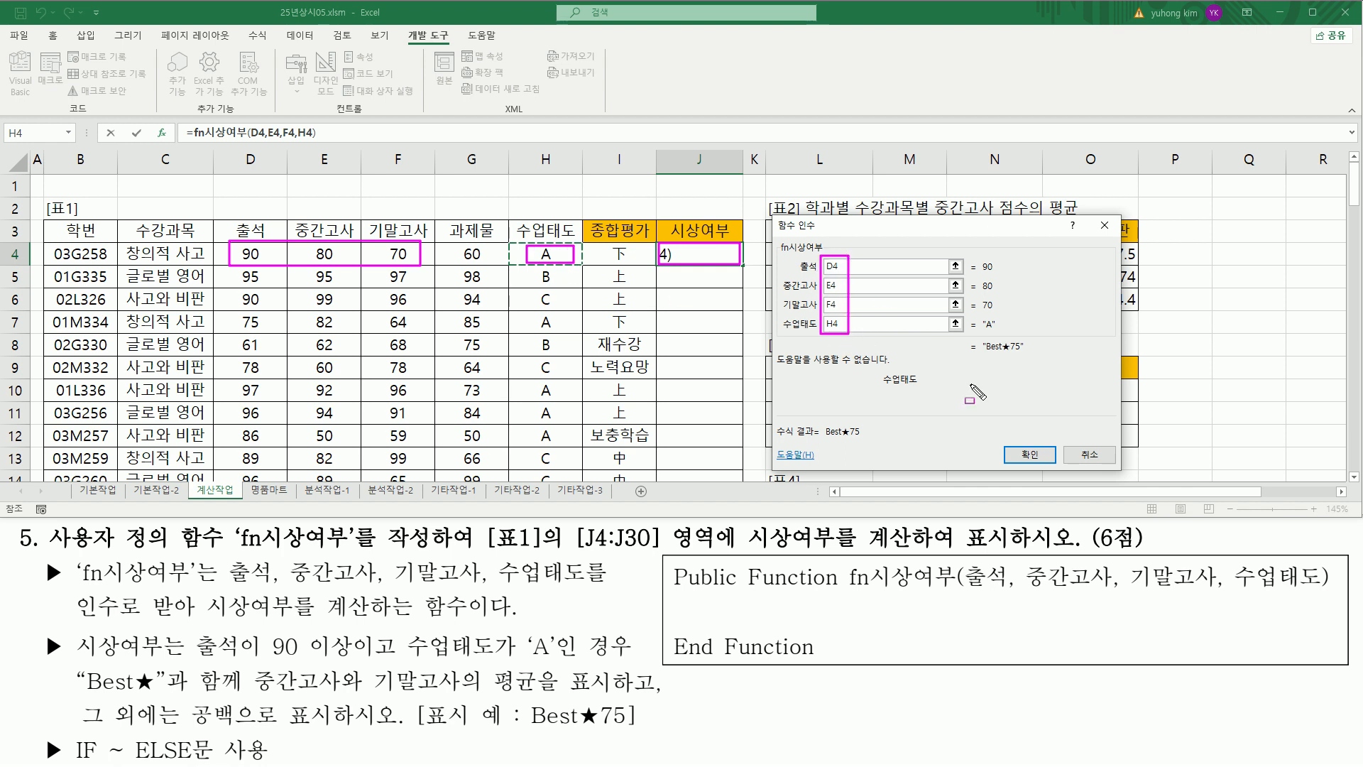
pyautogui.moveTo(1011, 439); pyautogui.dragTo(1057, 465)
pyautogui.press('Escape')
pyautogui.click(1034, 460)
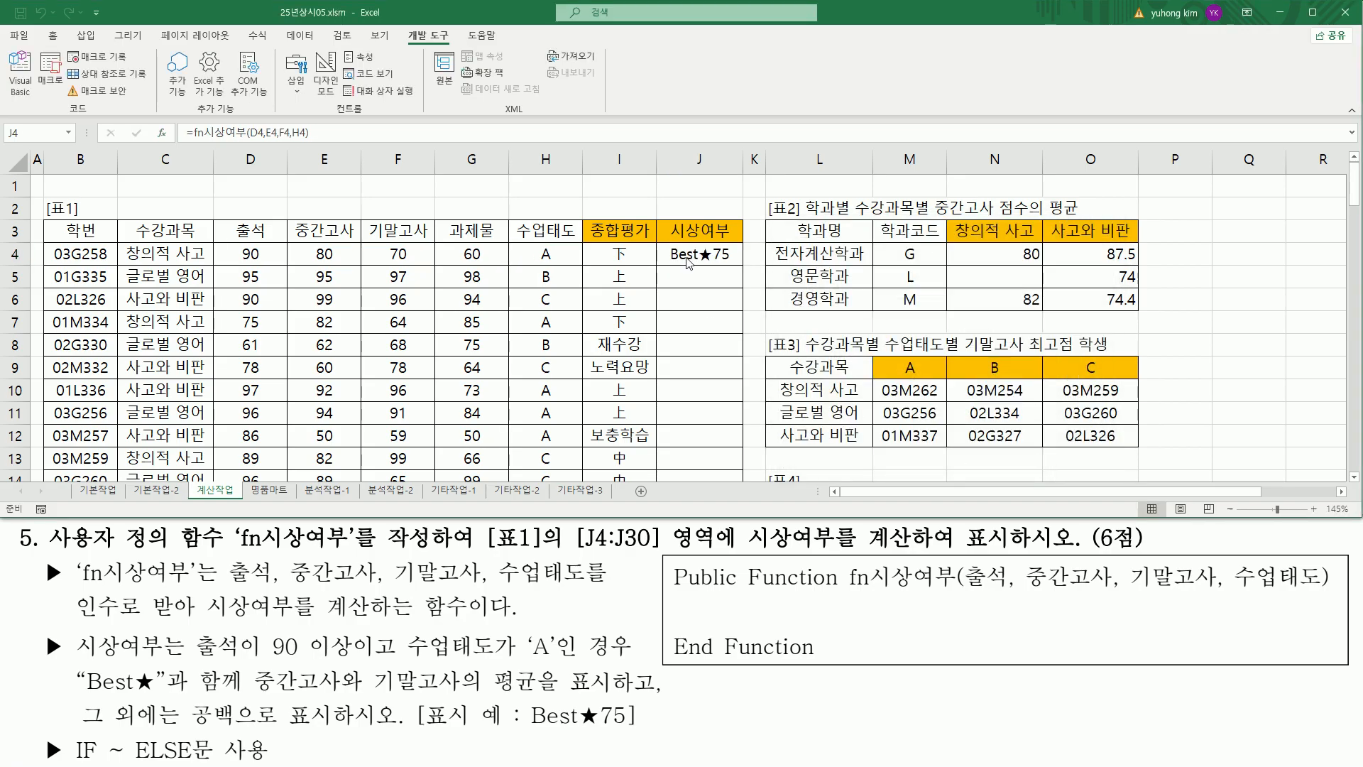
# - Fill the J4 formula down through J30 in the 시상여부 column
pyautogui.click(724, 261)
pyautogui.moveTo(745, 267); pyautogui.dragTo(746, 399)
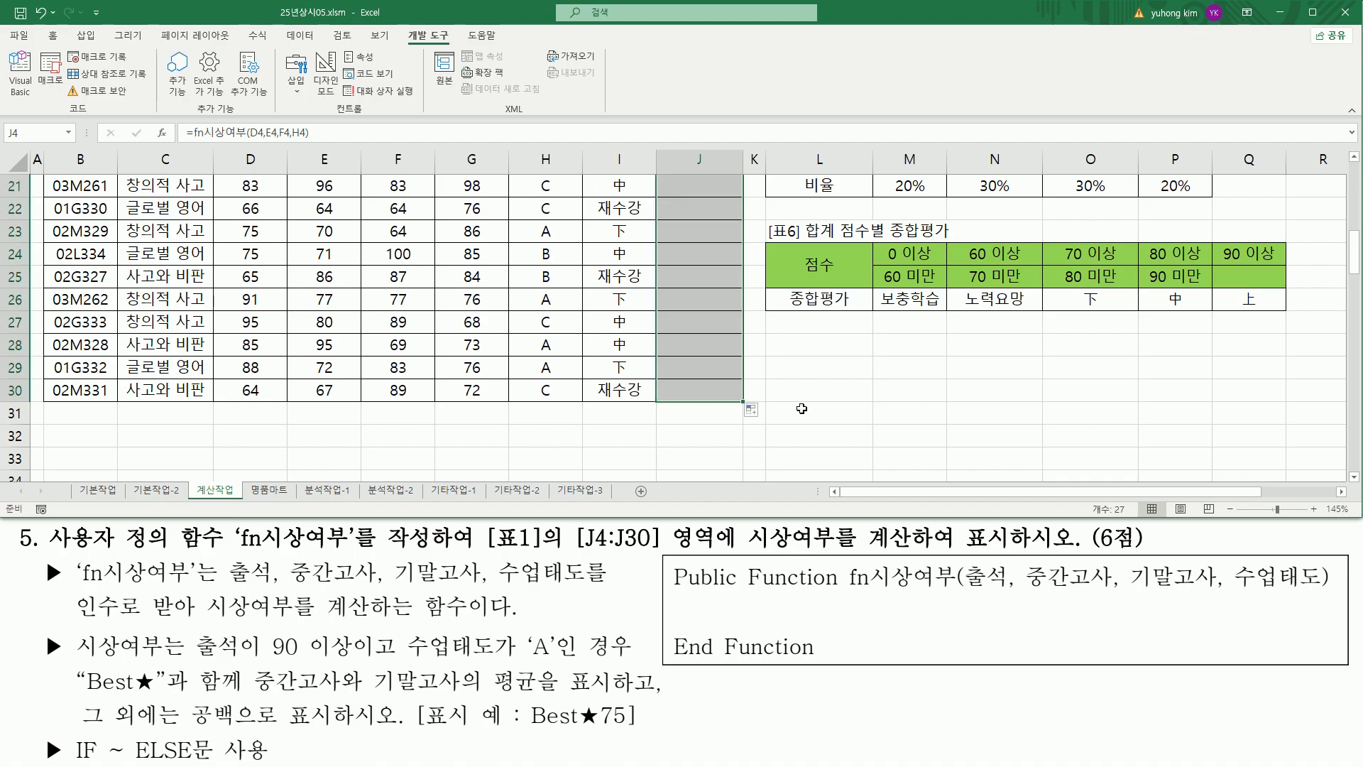
pyautogui.scroll(4, 802, 410)
pyautogui.scroll(2, 802, 409)
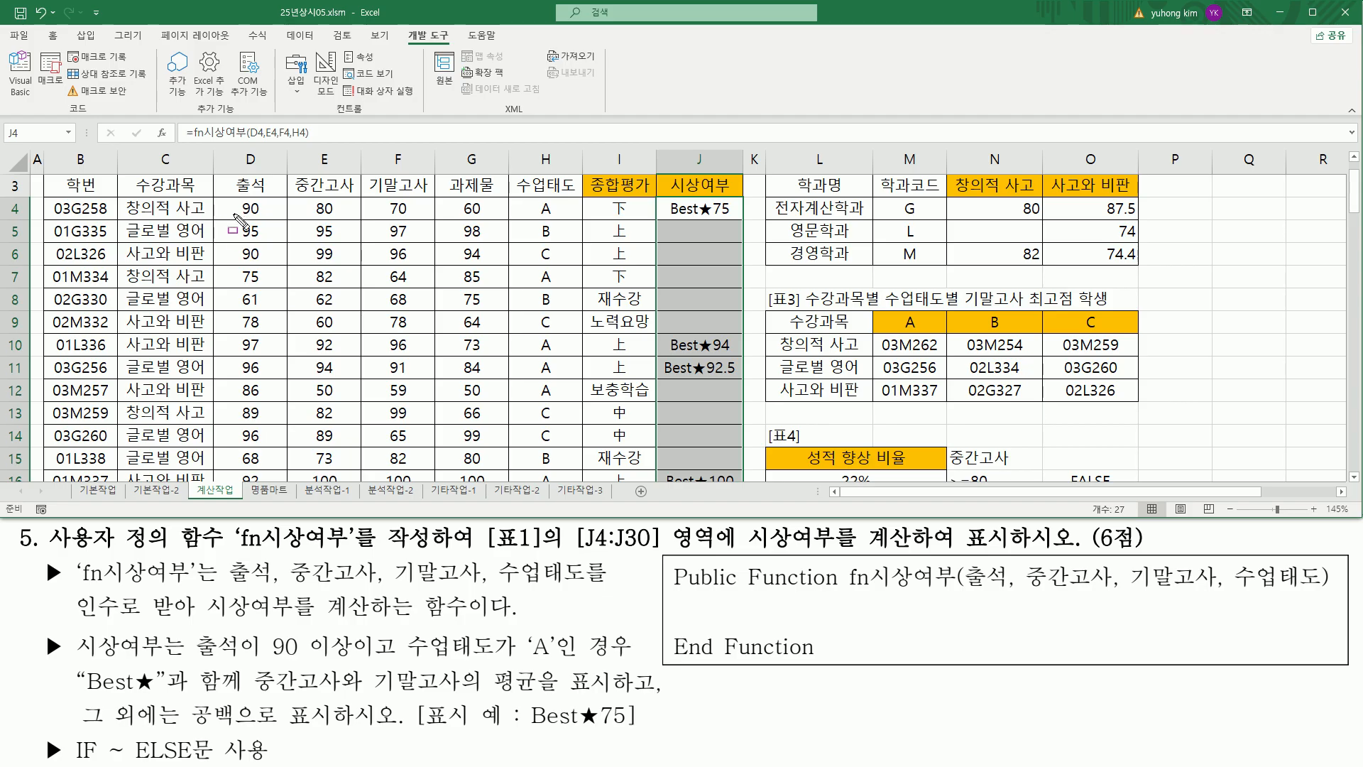
# - Check the 시상여부 results against the conditions 출석 90 or more and 수업태도 "A", and deselect the filled range
pyautogui.moveTo(196, 631)
pyautogui.mouseDown()
pyautogui.moveTo(312, 667)
pyautogui.moveTo(355, 664)
pyautogui.mouseUp()
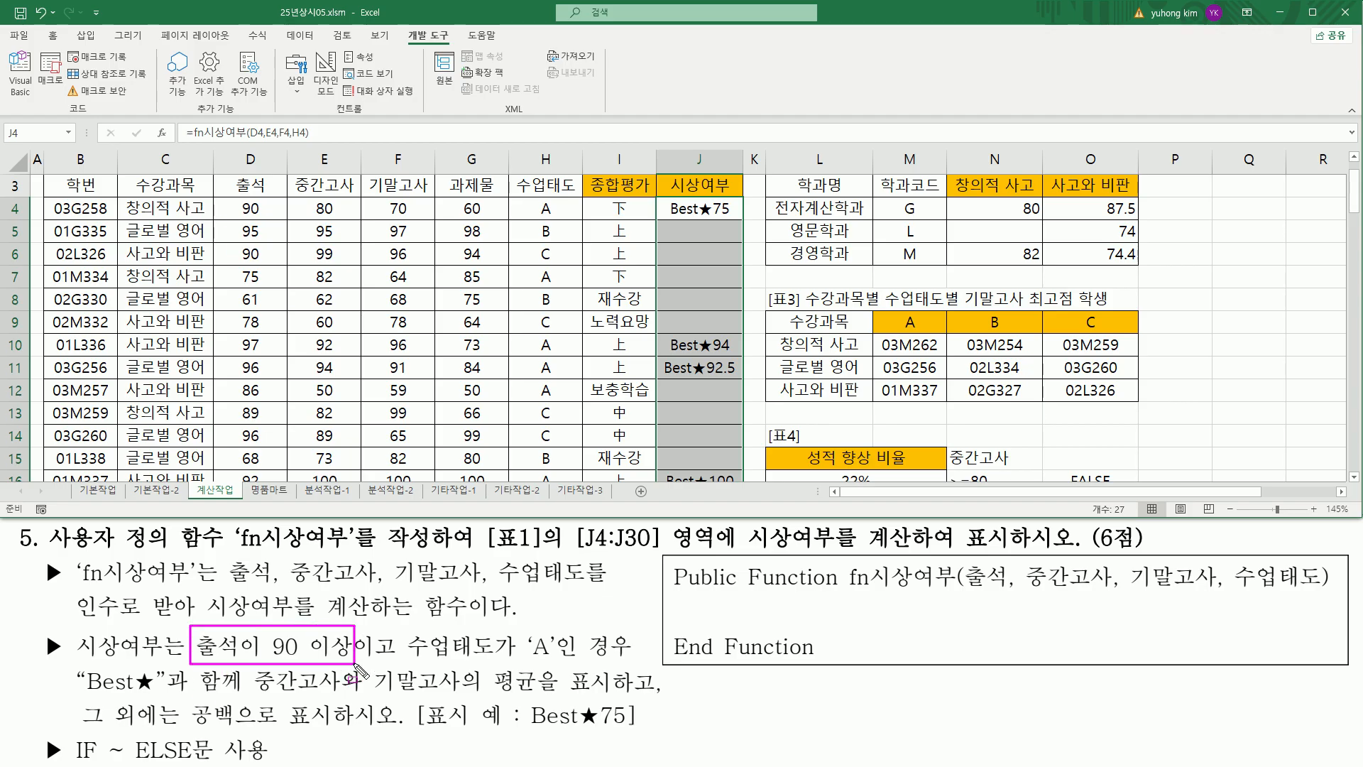
pyautogui.moveTo(406, 626)
pyautogui.mouseDown()
pyautogui.moveTo(600, 675)
pyautogui.moveTo(586, 664)
pyautogui.mouseUp()
pyautogui.moveTo(530, 727); pyautogui.dragTo(640, 728)
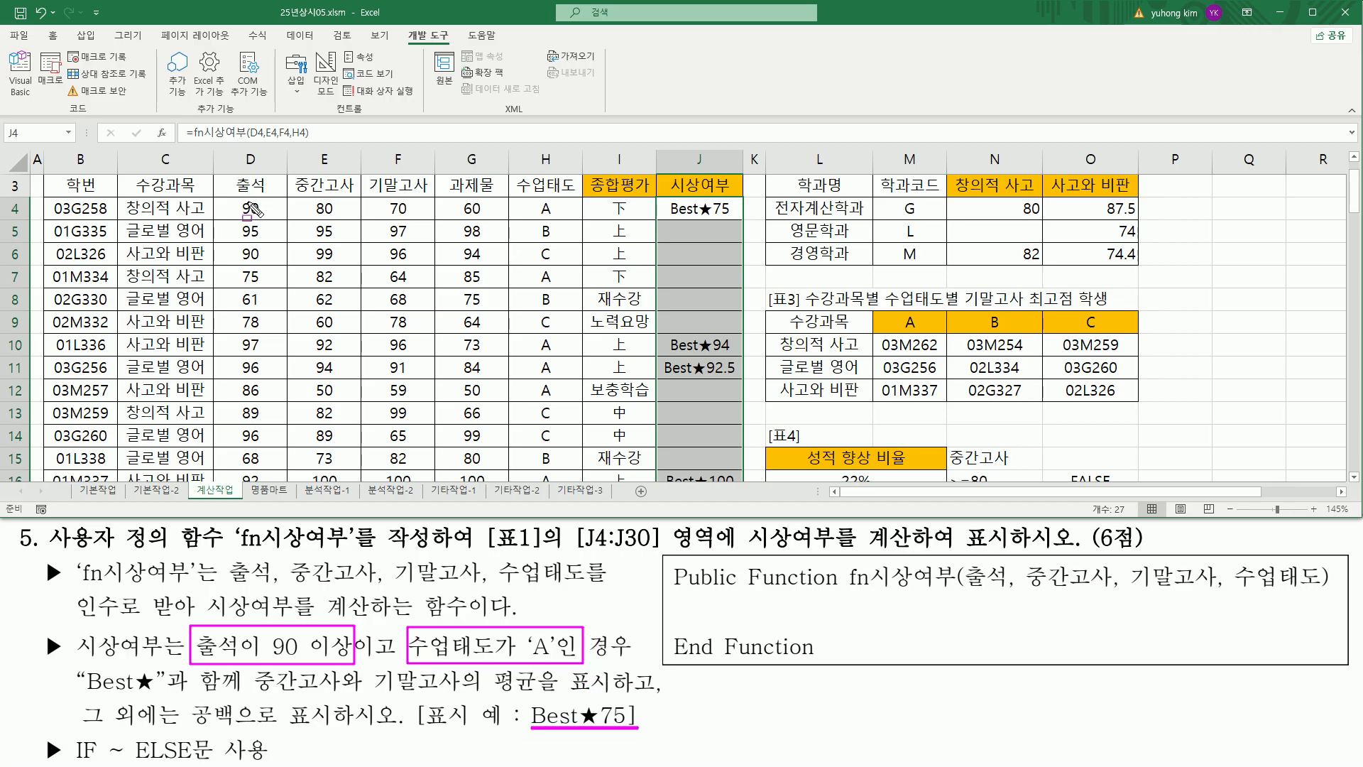
pyautogui.moveTo(229, 198); pyautogui.dragTo(265, 218)
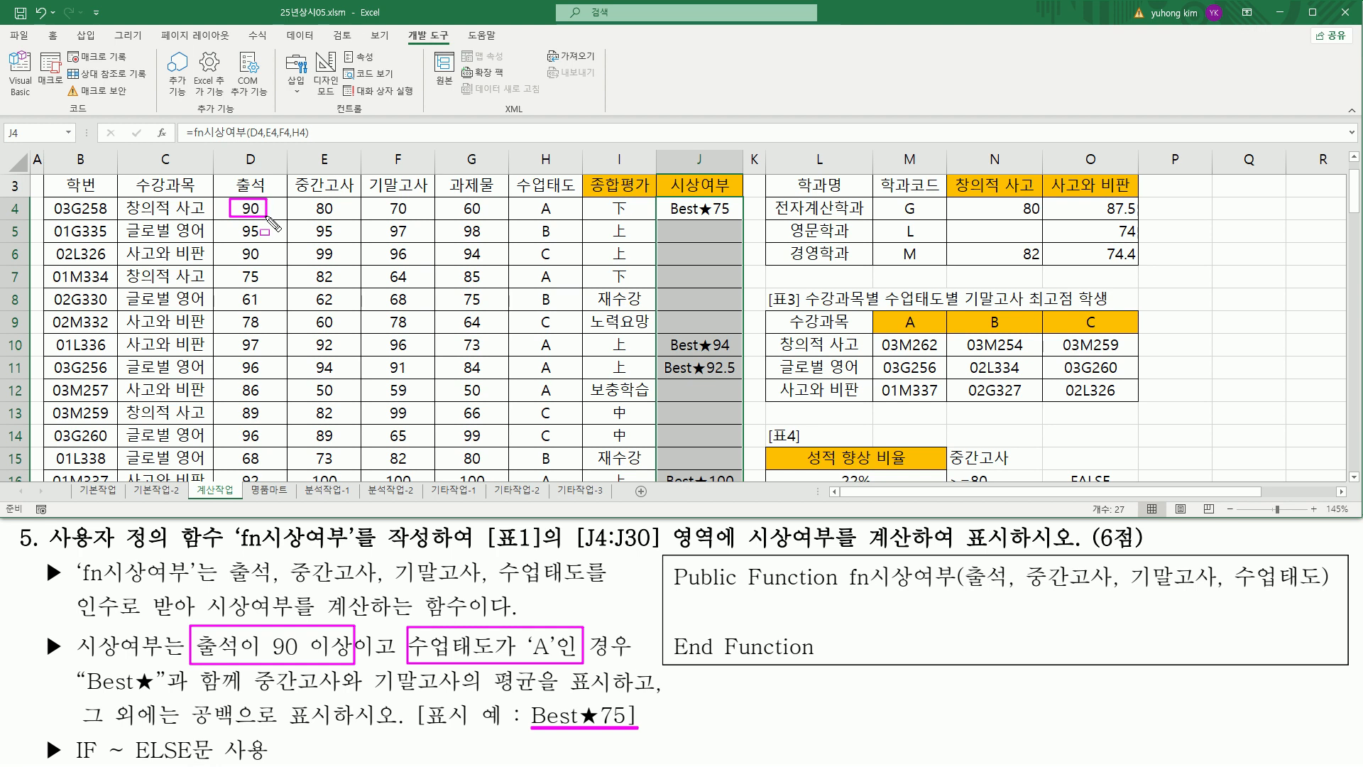
pyautogui.moveTo(529, 199); pyautogui.dragTo(565, 216)
pyautogui.moveTo(671, 214); pyautogui.dragTo(738, 213)
pyautogui.moveTo(237, 223); pyautogui.dragTo(264, 264)
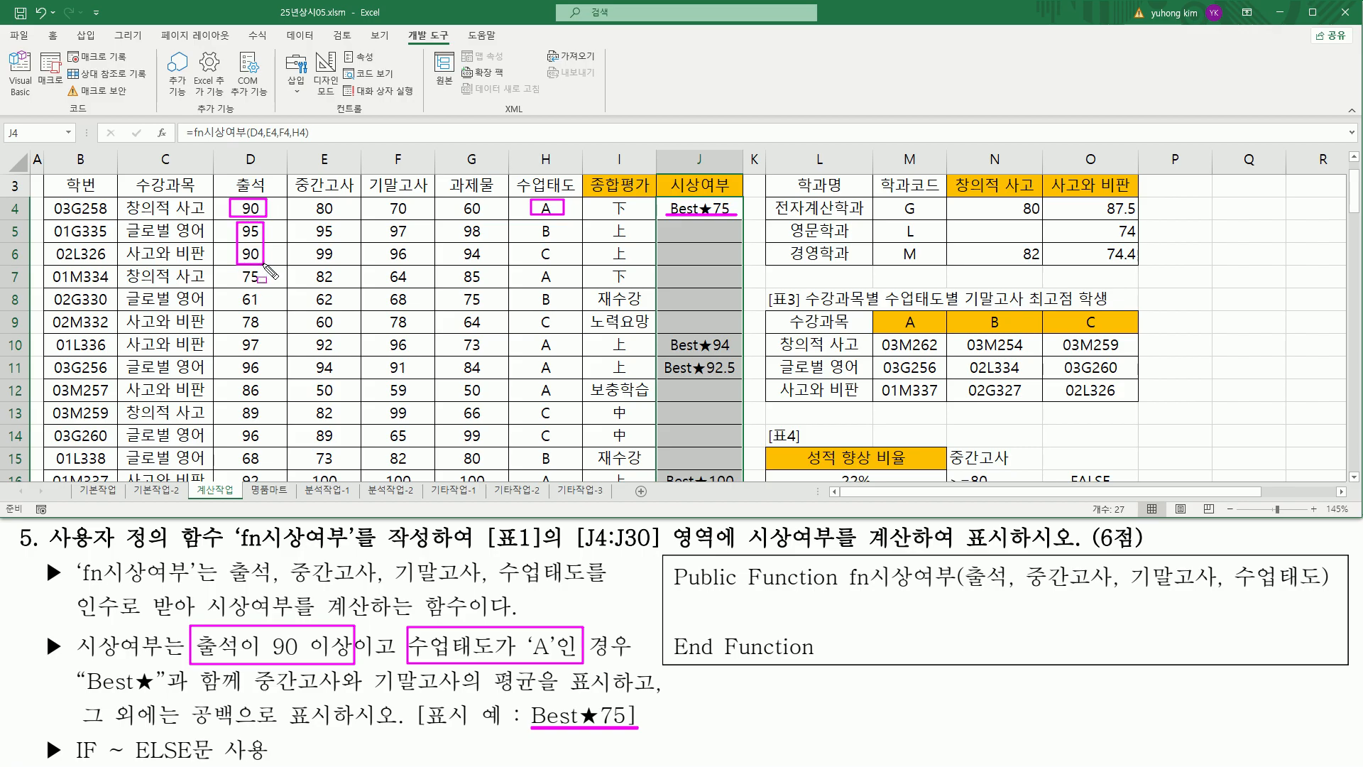
pyautogui.moveTo(534, 240)
pyautogui.mouseDown()
pyautogui.moveTo(561, 240)
pyautogui.moveTo(559, 261)
pyautogui.mouseUp()
pyautogui.click(534, 261)
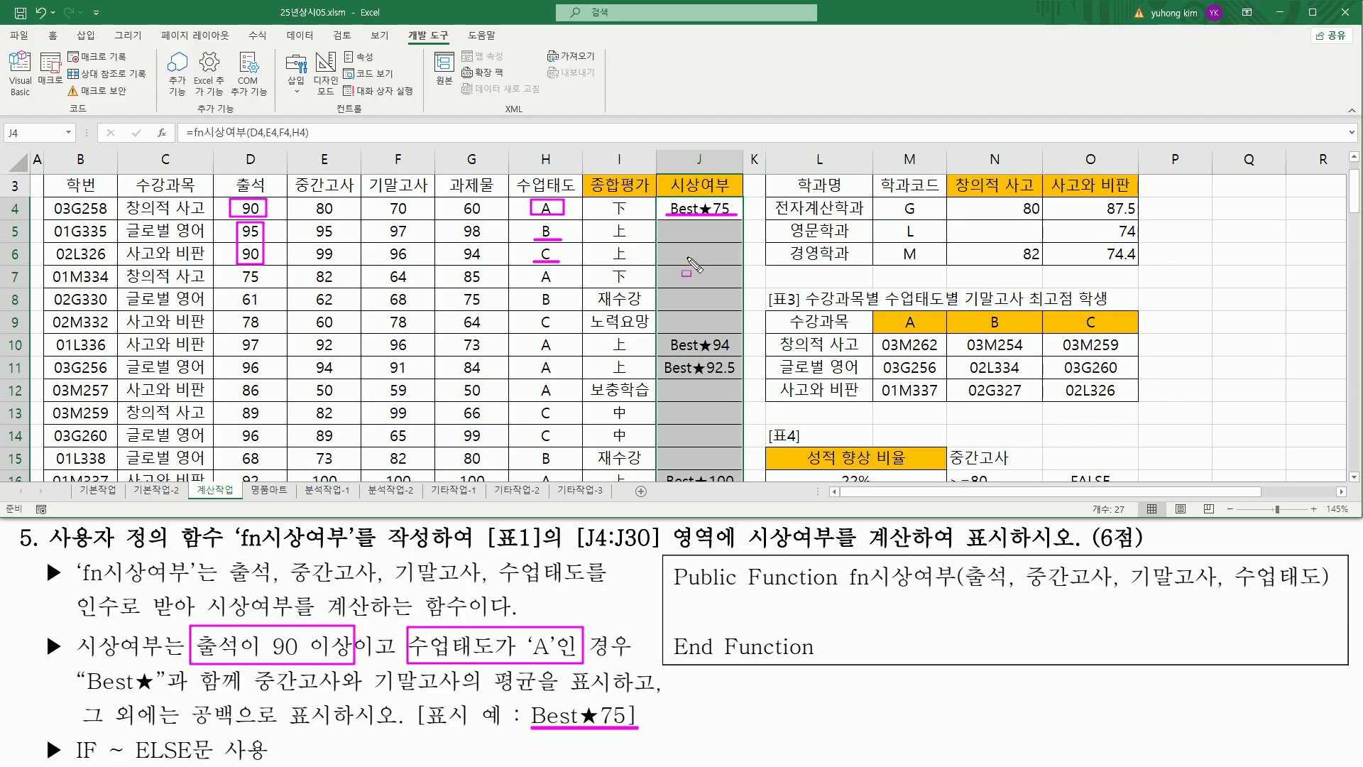
pyautogui.moveTo(228, 267)
pyautogui.mouseDown()
pyautogui.moveTo(272, 286)
pyautogui.moveTo(280, 332)
pyautogui.moveTo(265, 378)
pyautogui.mouseUp()
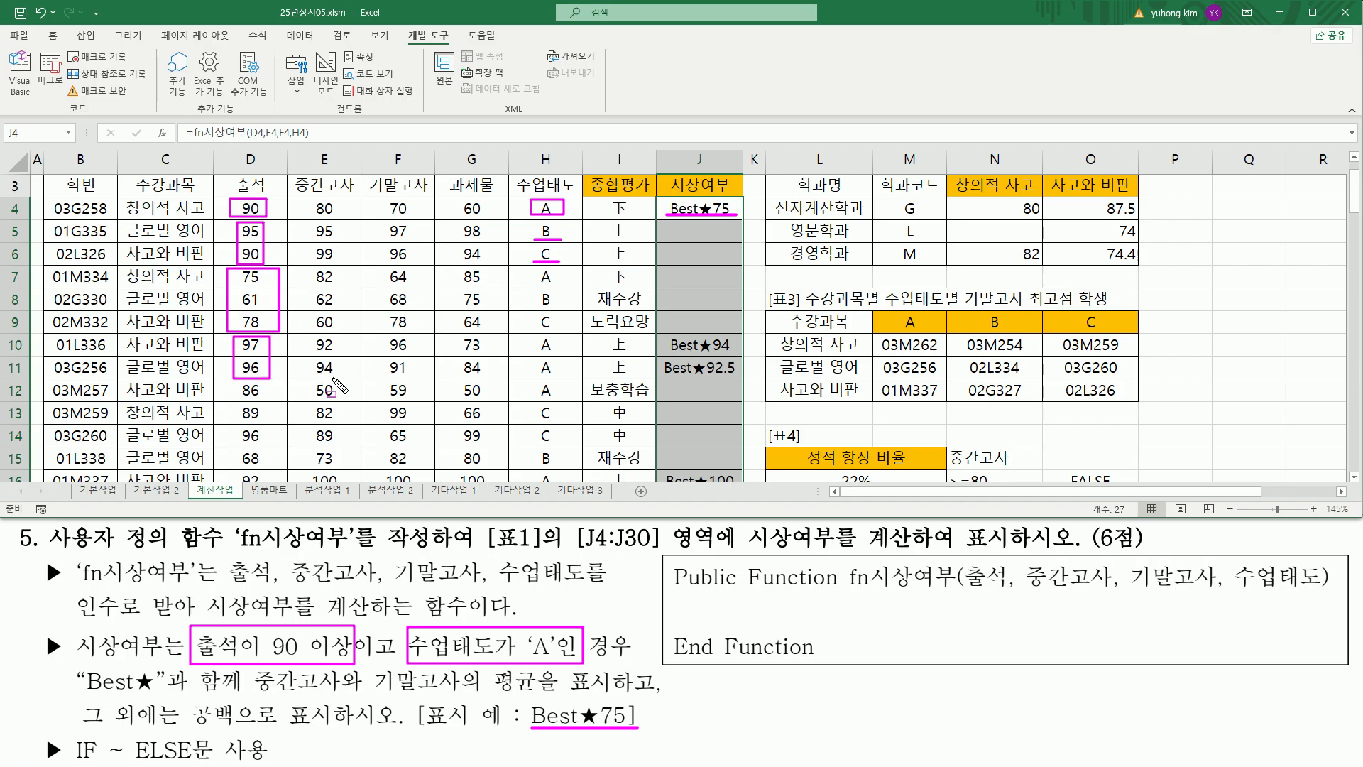
pyautogui.moveTo(531, 336); pyautogui.dragTo(559, 373)
pyautogui.moveTo(659, 351); pyautogui.dragTo(739, 350)
pyautogui.moveTo(659, 374); pyautogui.dragTo(747, 374)
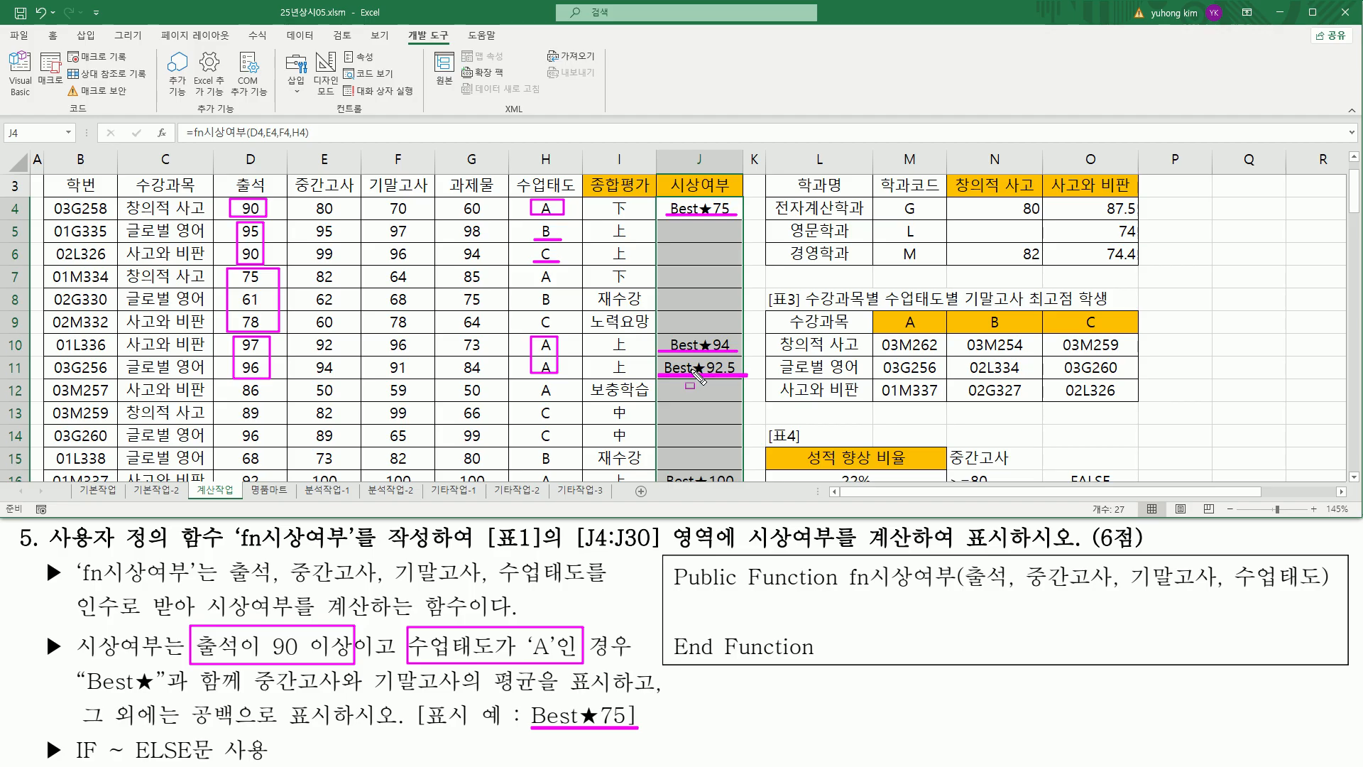
pyautogui.press('Escape')
pyautogui.scroll(1, 381, 329)
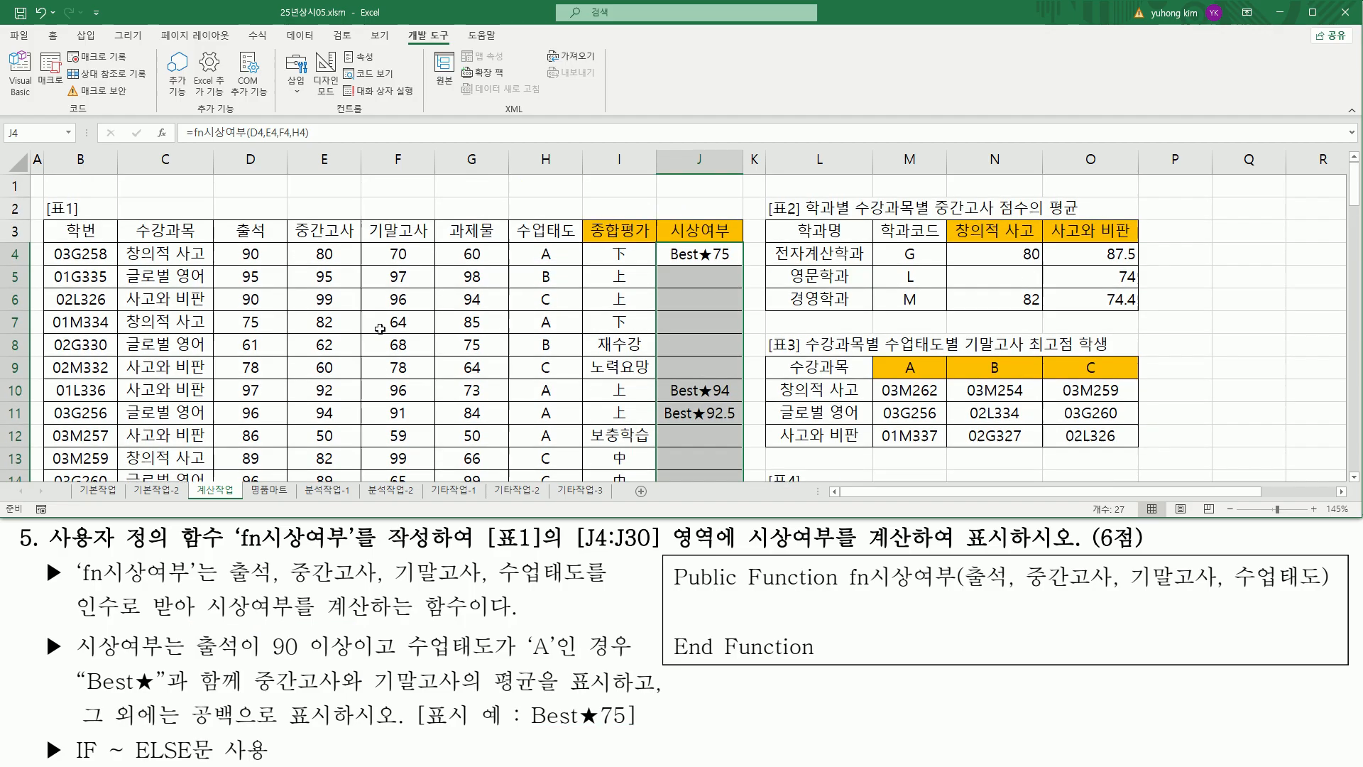
pyautogui.click(88, 189)
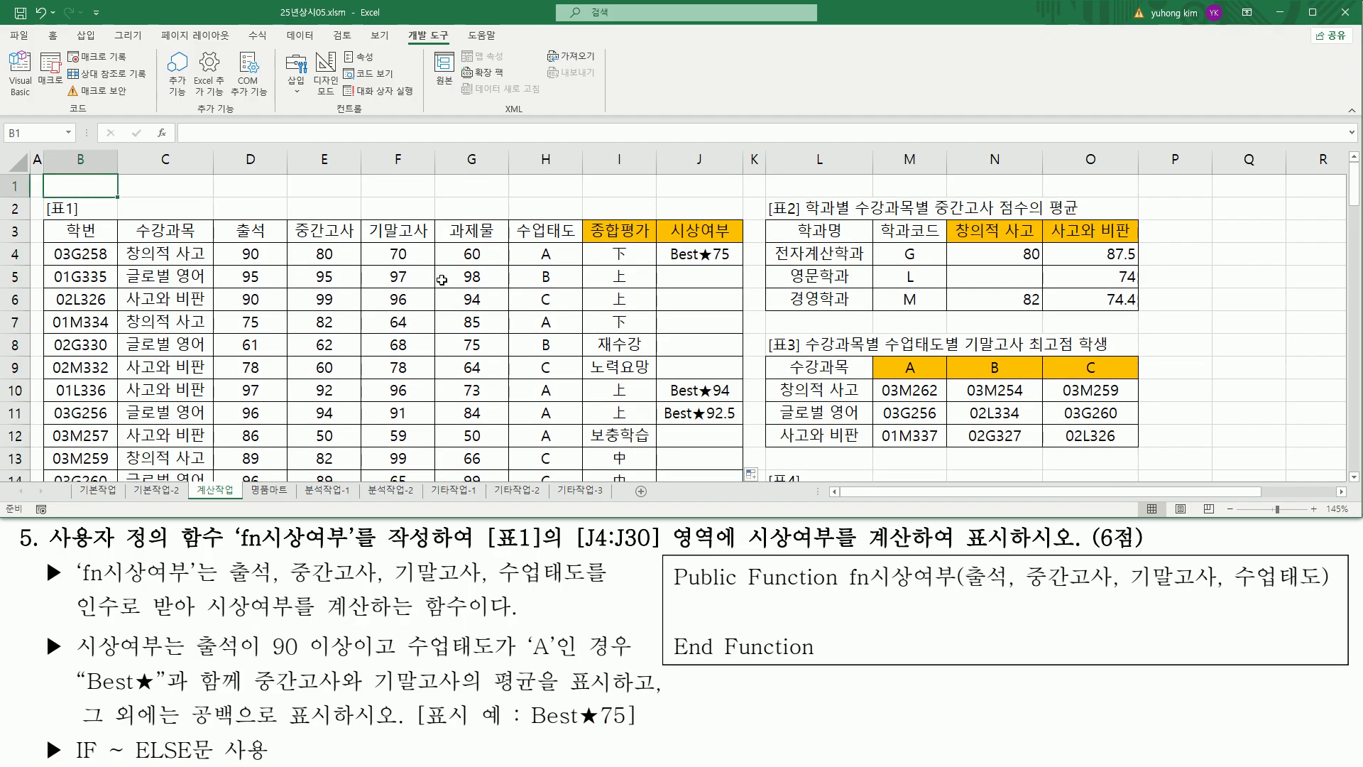